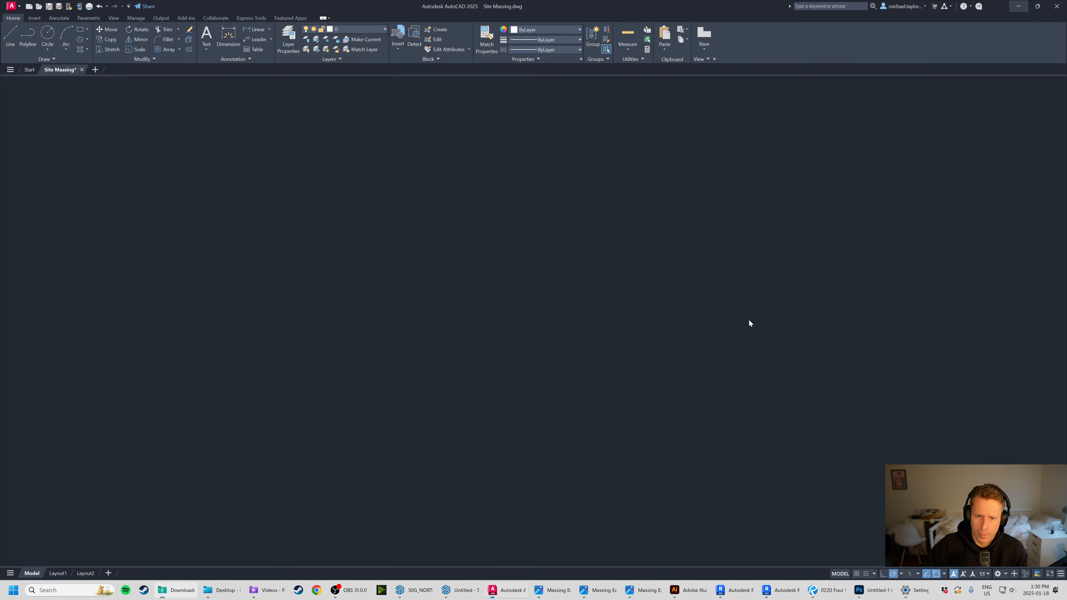
Examine the overall drawing, temporarily selecting the tile outlines and labels that surround the site massing.
{"action": "scroll", "coordinate": [732, 362], "scroll_direction": "down", "scroll_amount": 8}
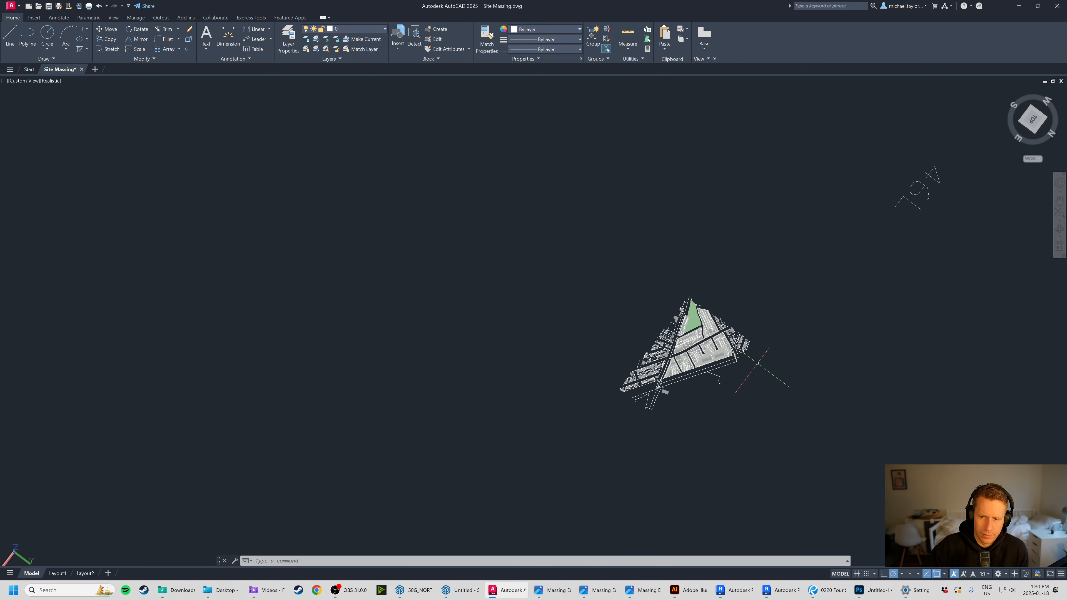
{"action": "scroll", "coordinate": [493, 186], "scroll_direction": "down", "scroll_amount": 8}
{"action": "middle_click_drag", "start_coordinate": [528, 276], "coordinate": [526, 315]}
{"action": "scroll", "coordinate": [497, 269], "scroll_direction": "up", "scroll_amount": 2}
{"action": "scroll", "coordinate": [497, 269], "scroll_direction": "up", "scroll_amount": 3}
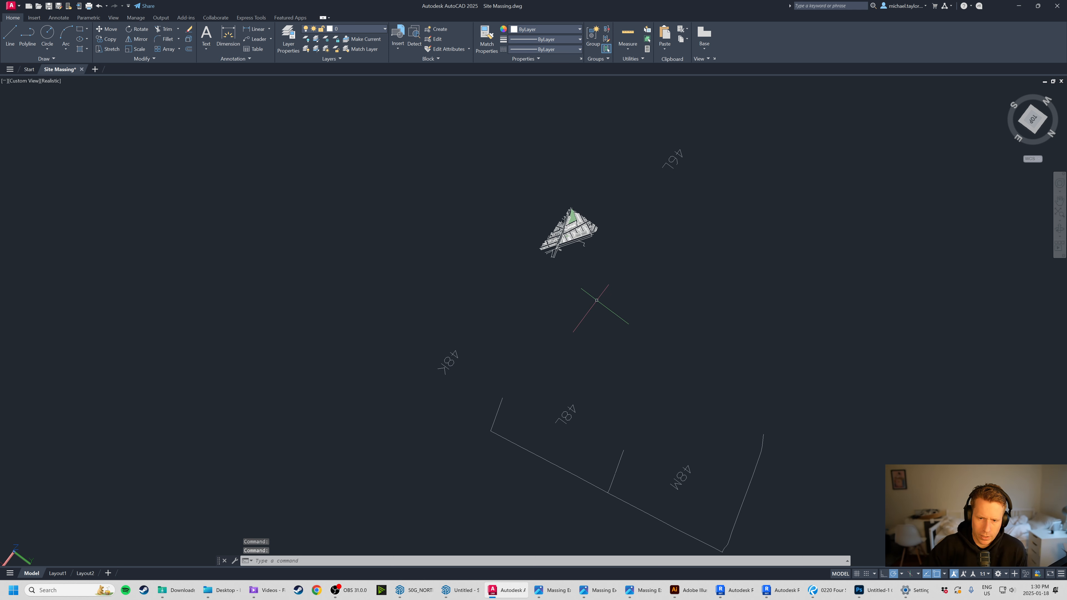
{"action": "scroll", "coordinate": [429, 264], "scroll_direction": "down", "scroll_amount": 2}
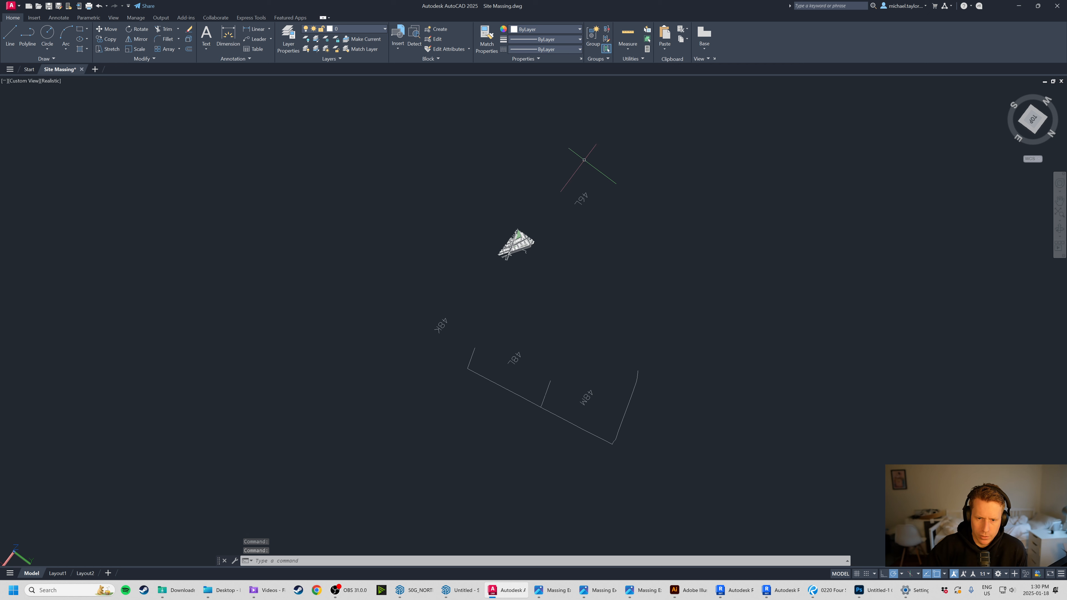
{"action": "left_click", "coordinate": [569, 157]}
{"action": "left_click", "coordinate": [642, 246]}
{"action": "left_click", "coordinate": [694, 430]}
{"action": "left_click", "coordinate": [374, 324]}
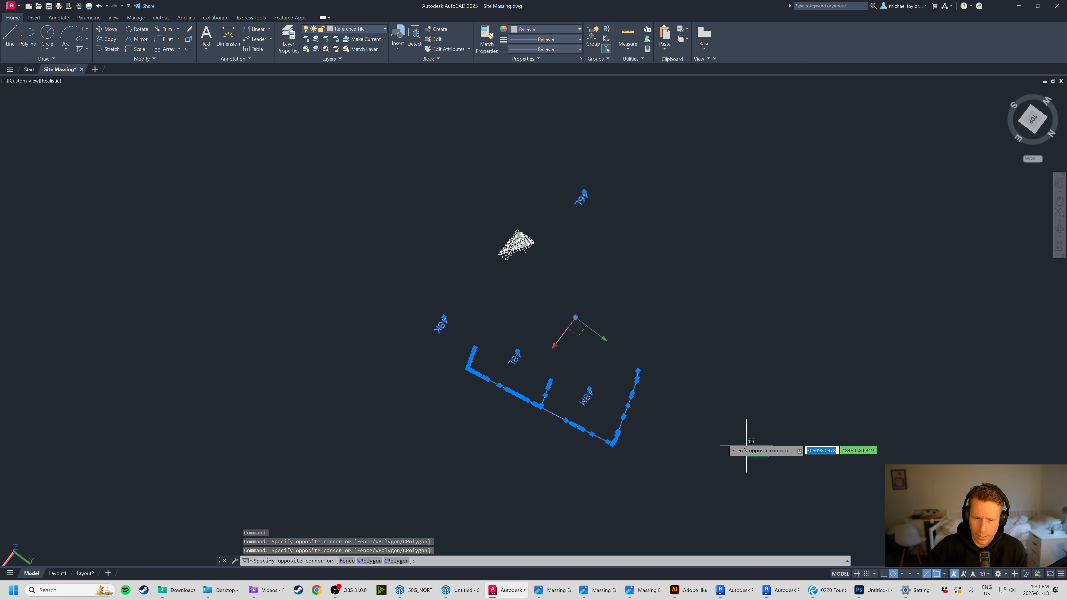
{"action": "left_click", "coordinate": [770, 469]}
{"action": "left_click", "coordinate": [611, 470]}
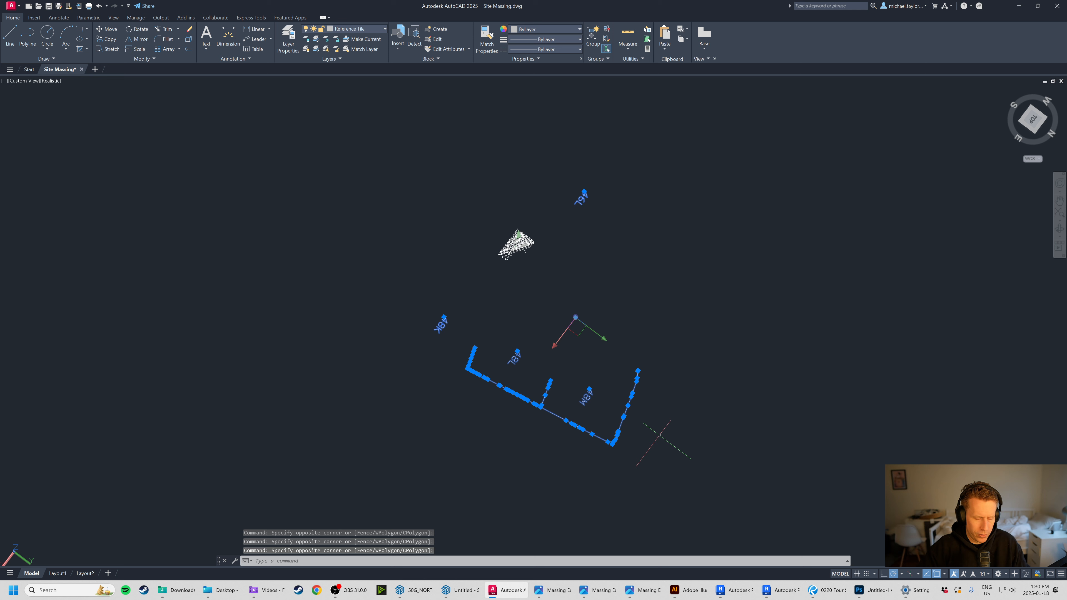
{"action": "key", "text": "Escape"}
{"action": "key", "text": "Escape"}
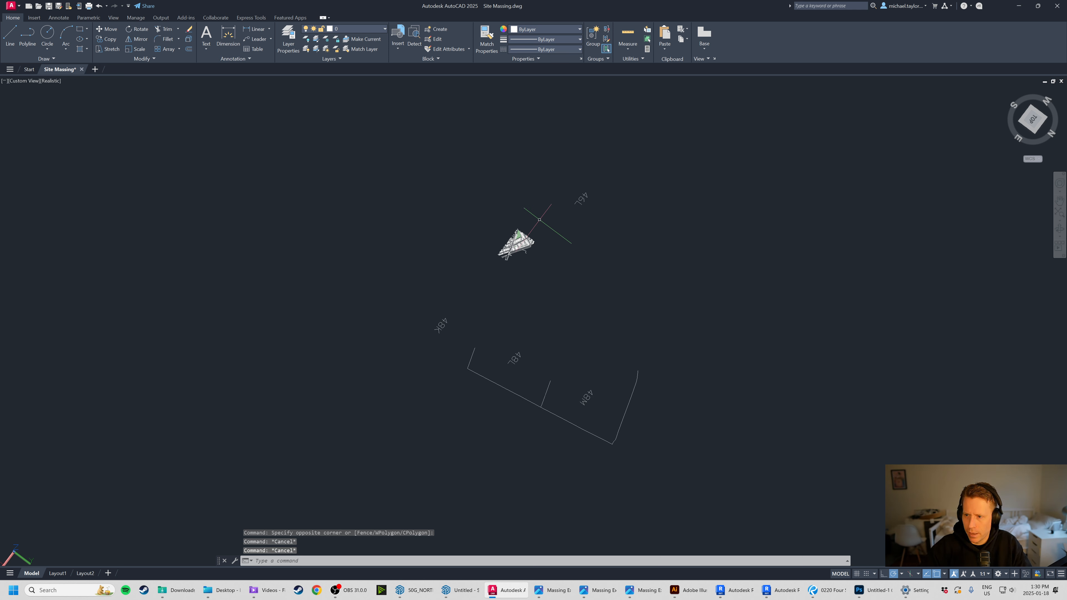
Examine the site massing in 3D from the front and left sides, including its buildings, curb blocks and green areas.
{"action": "left_click", "coordinate": [1024, 112]}
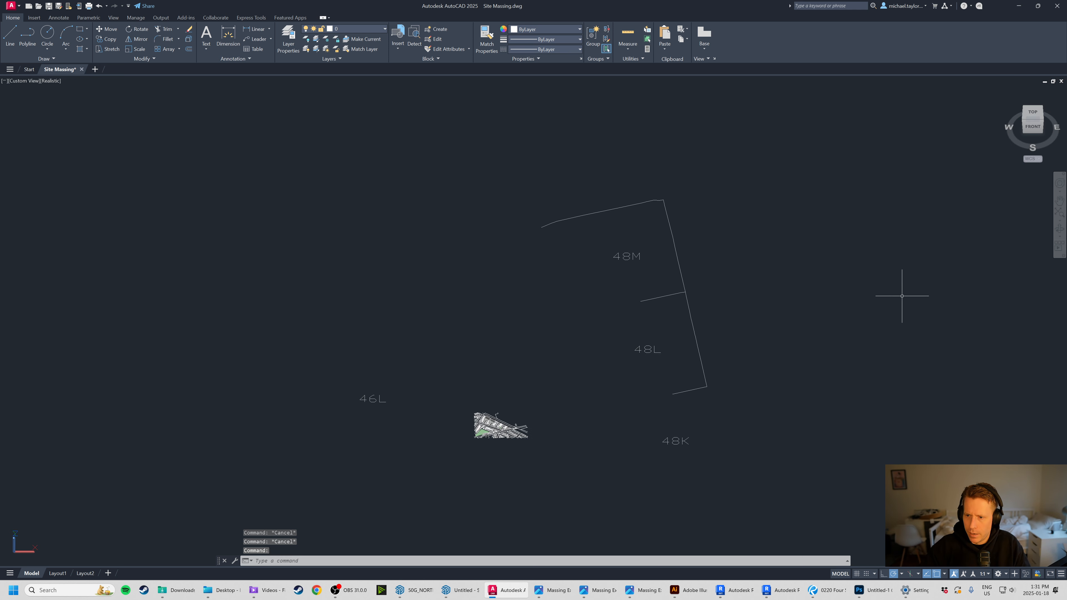
{"action": "middle_click_drag", "start_coordinate": [471, 453], "coordinate": [568, 411], "text": "shift"}
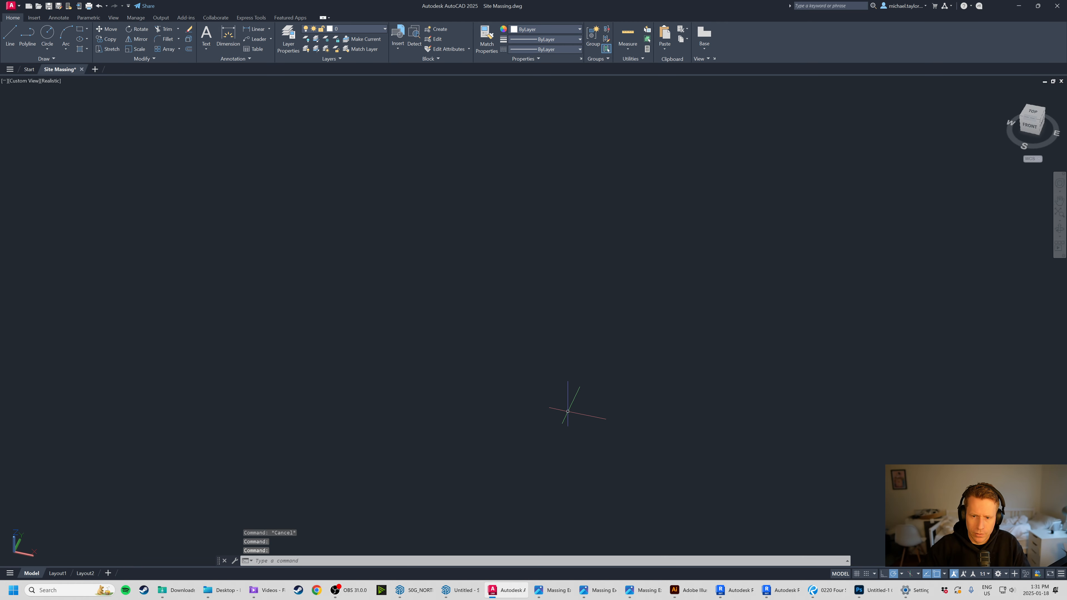
{"action": "scroll", "coordinate": [552, 305], "scroll_direction": "up", "scroll_amount": 8}
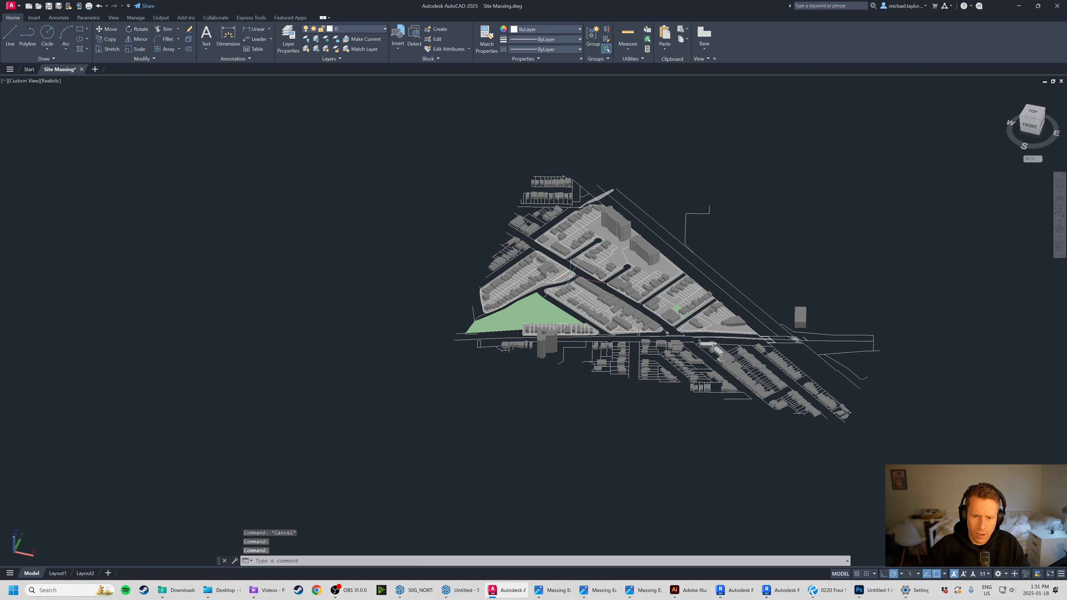
{"action": "scroll", "coordinate": [588, 281], "scroll_direction": "down", "scroll_amount": 8}
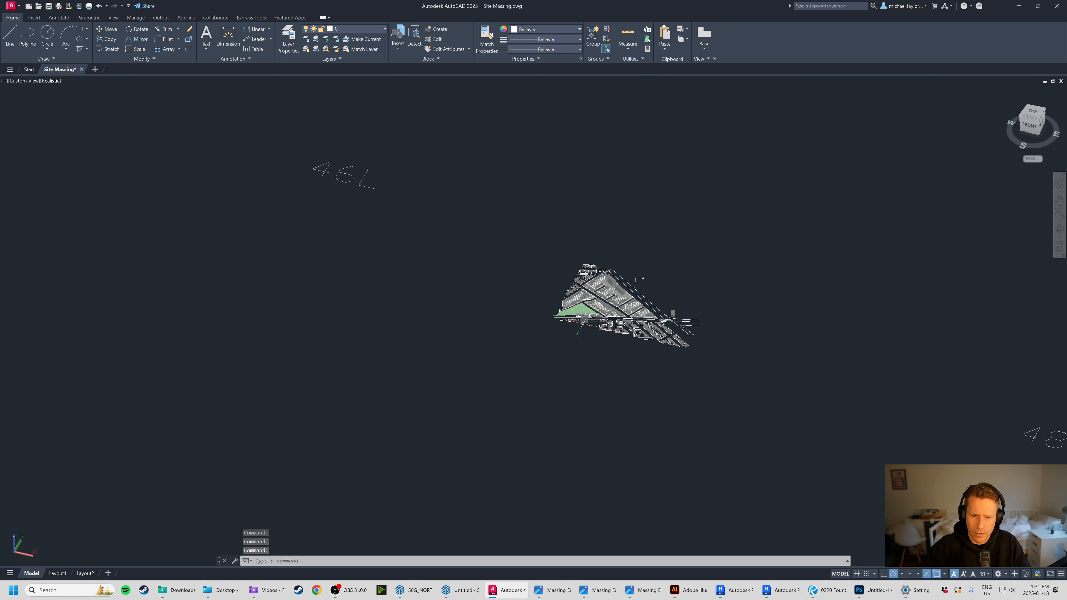
{"action": "scroll", "coordinate": [608, 291], "scroll_direction": "up", "scroll_amount": 7}
{"action": "middle_click_drag", "start_coordinate": [624, 318], "coordinate": [795, 303], "text": "shift"}
{"action": "scroll", "coordinate": [796, 304], "scroll_direction": "down", "scroll_amount": 2}
{"action": "scroll", "coordinate": [525, 297], "scroll_direction": "up", "scroll_amount": 5}
{"action": "middle_click_drag", "start_coordinate": [589, 308], "coordinate": [794, 374], "text": "shift"}
{"action": "scroll", "coordinate": [793, 375], "scroll_direction": "down", "scroll_amount": 2}
{"action": "scroll", "coordinate": [570, 287], "scroll_direction": "up", "scroll_amount": 3}
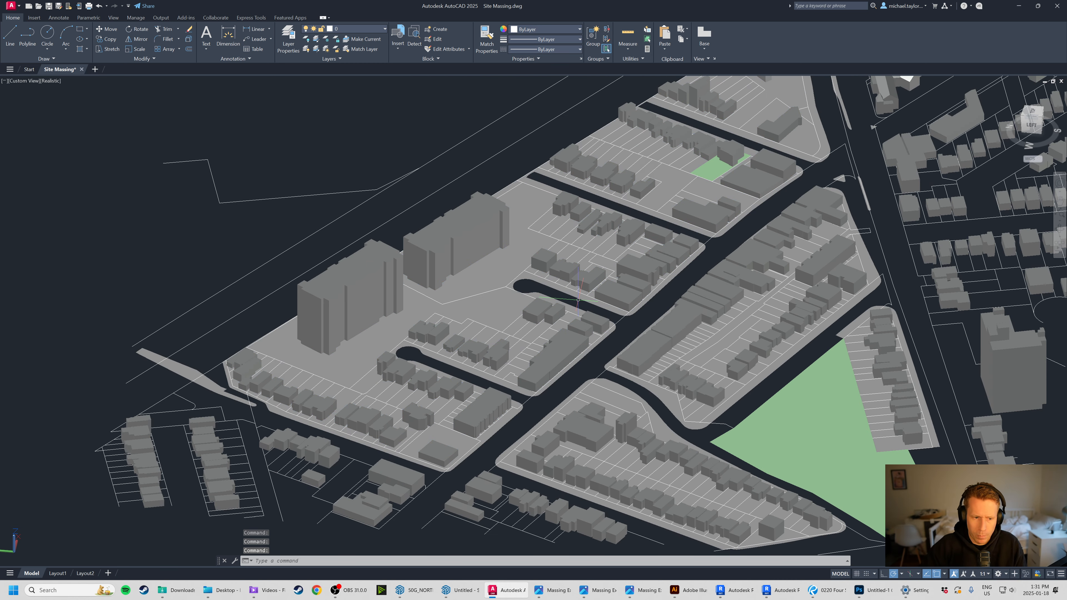
{"action": "scroll", "coordinate": [679, 351], "scroll_direction": "down", "scroll_amount": 2}
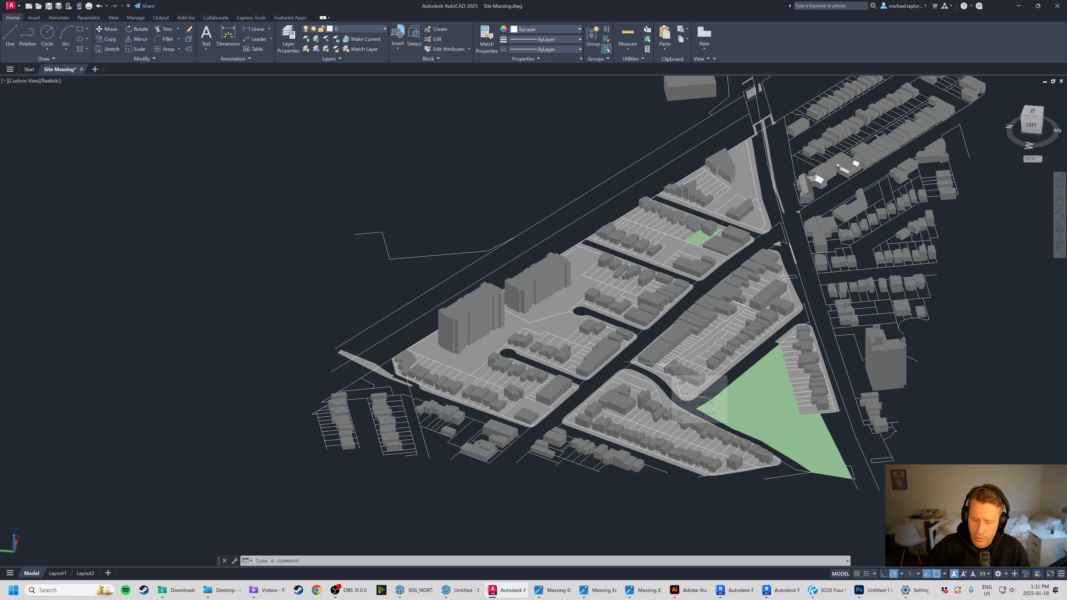
{"action": "scroll", "coordinate": [677, 399], "scroll_direction": "down", "scroll_amount": 3}
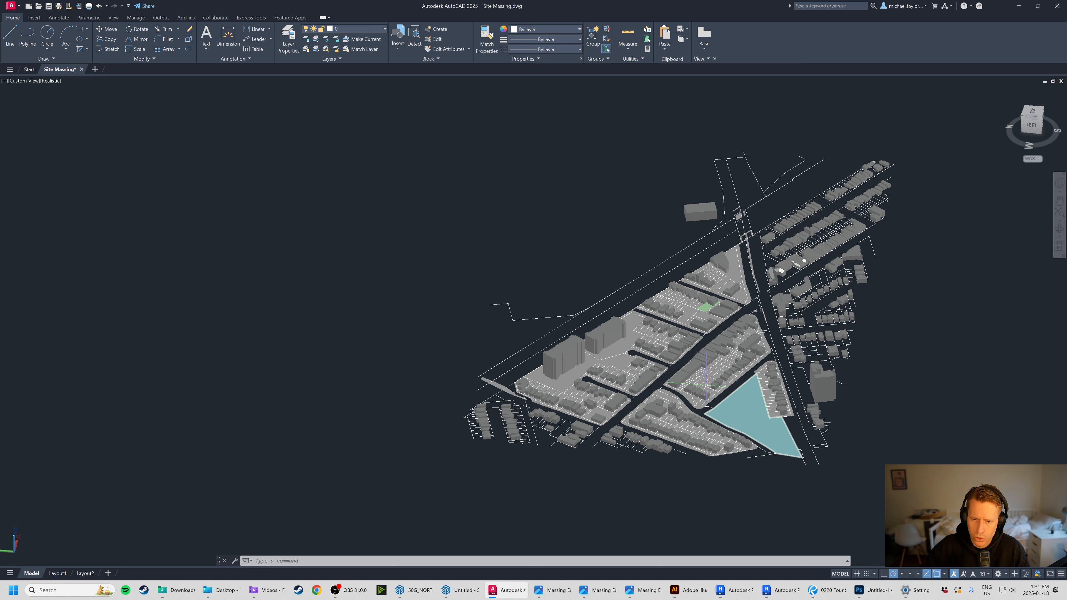
{"action": "scroll", "coordinate": [643, 429], "scroll_direction": "up", "scroll_amount": 5}
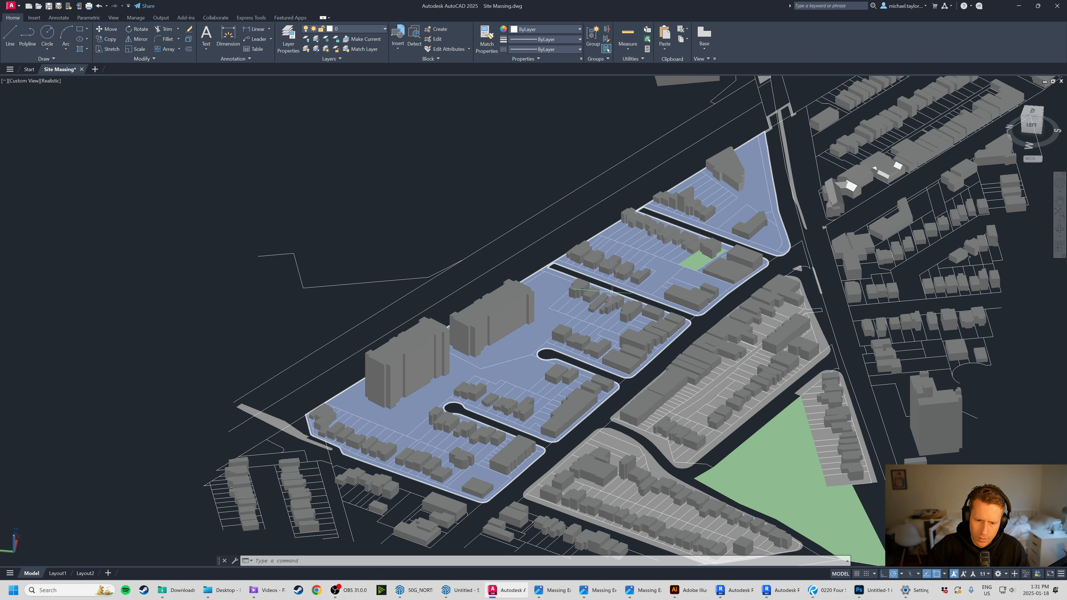
{"action": "scroll", "coordinate": [606, 393], "scroll_direction": "down", "scroll_amount": 2}
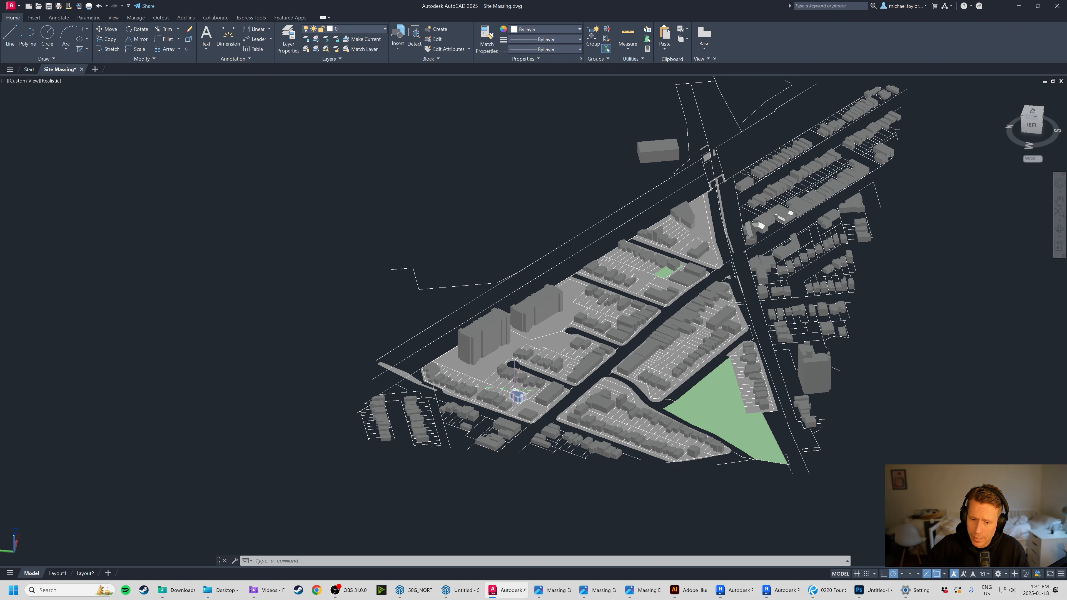
Examine the street blocks and buildings from the southwest and south, and the site's position relative to the surrounding tile labels.
{"action": "middle_click_drag", "start_coordinate": [449, 390], "coordinate": [344, 419], "text": "shift"}
{"action": "scroll", "coordinate": [344, 420], "scroll_direction": "down", "scroll_amount": 3}
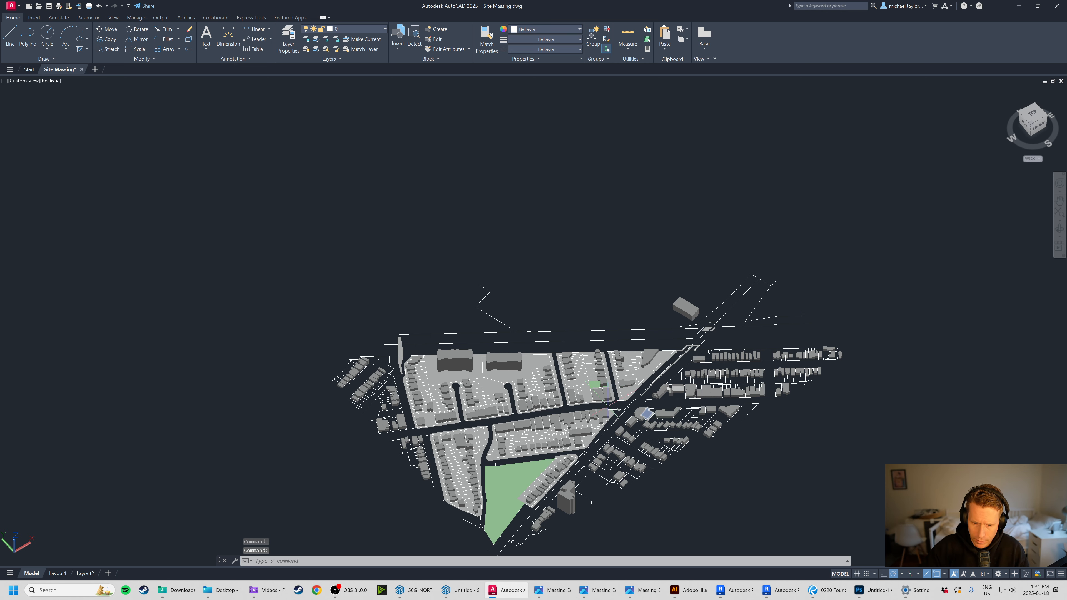
{"action": "scroll", "coordinate": [588, 401], "scroll_direction": "up", "scroll_amount": 5}
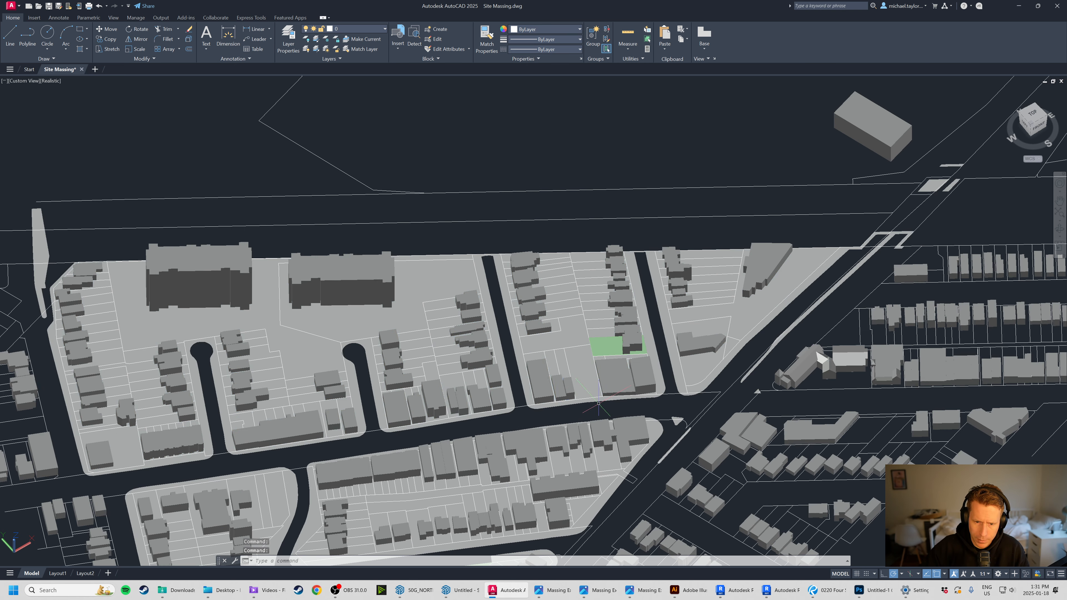
{"action": "scroll", "coordinate": [452, 335], "scroll_direction": "down", "scroll_amount": 2}
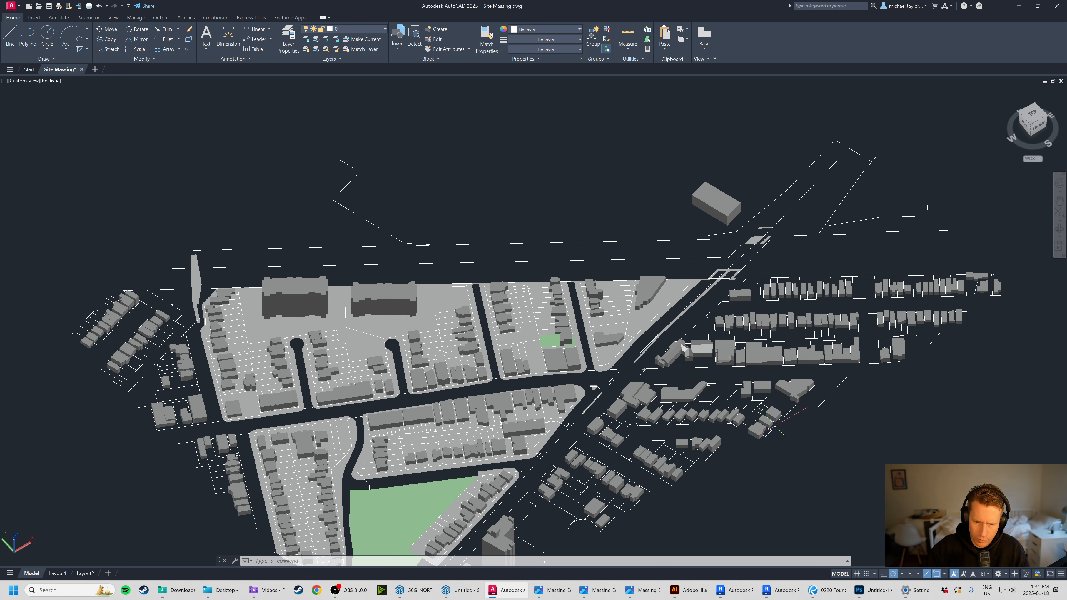
{"action": "scroll", "coordinate": [535, 359], "scroll_direction": "up", "scroll_amount": 2}
{"action": "scroll", "coordinate": [535, 359], "scroll_direction": "up", "scroll_amount": 2}
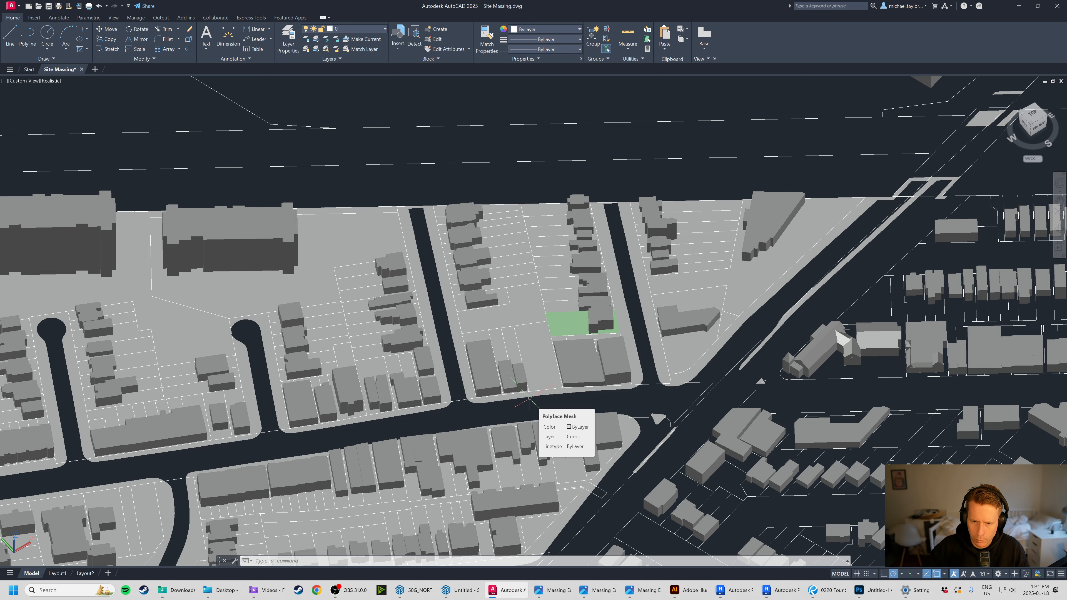
{"action": "scroll", "coordinate": [530, 397], "scroll_direction": "down", "scroll_amount": 2}
{"action": "middle_click_drag", "start_coordinate": [678, 415], "coordinate": [446, 391], "text": "shift"}
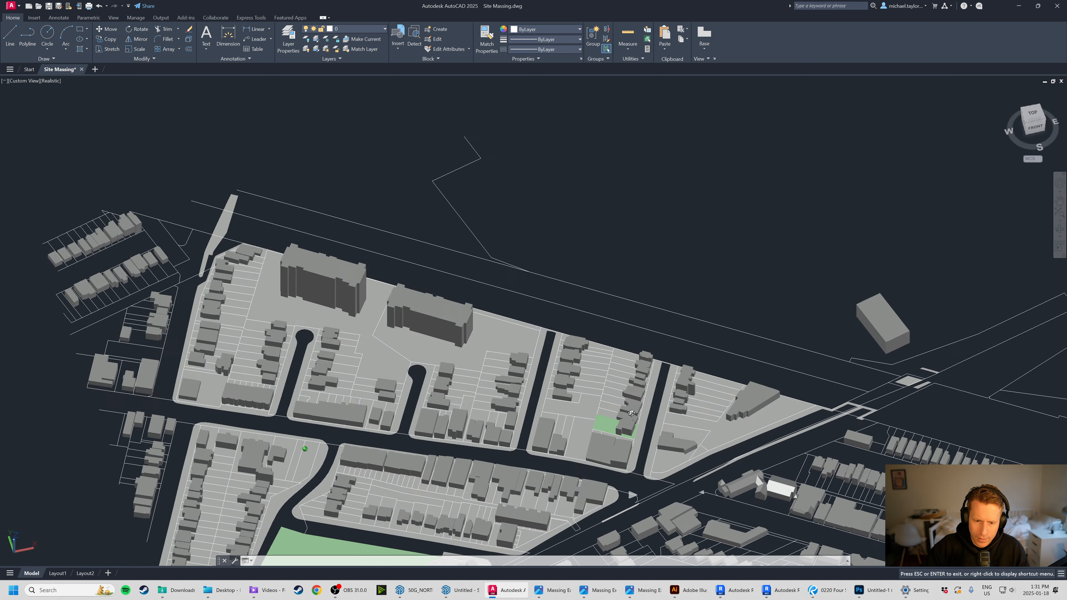
{"action": "scroll", "coordinate": [420, 260], "scroll_direction": "down", "scroll_amount": 3}
{"action": "middle_click_drag", "start_coordinate": [536, 431], "coordinate": [403, 426], "text": "shift"}
{"action": "scroll", "coordinate": [466, 296], "scroll_direction": "down", "scroll_amount": 10}
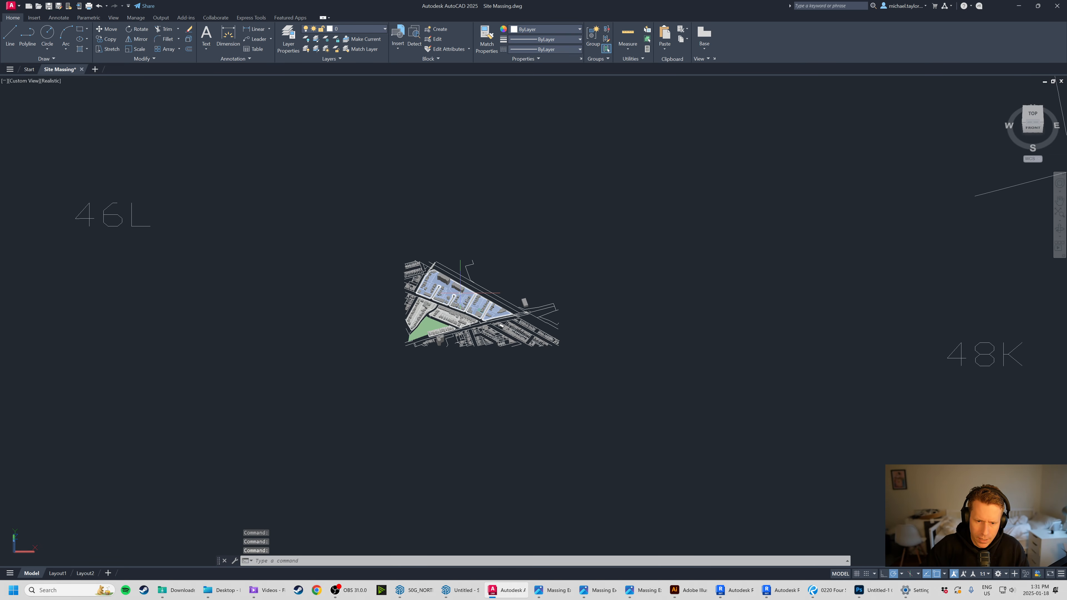
{"action": "scroll", "coordinate": [546, 455], "scroll_direction": "down", "scroll_amount": 2}
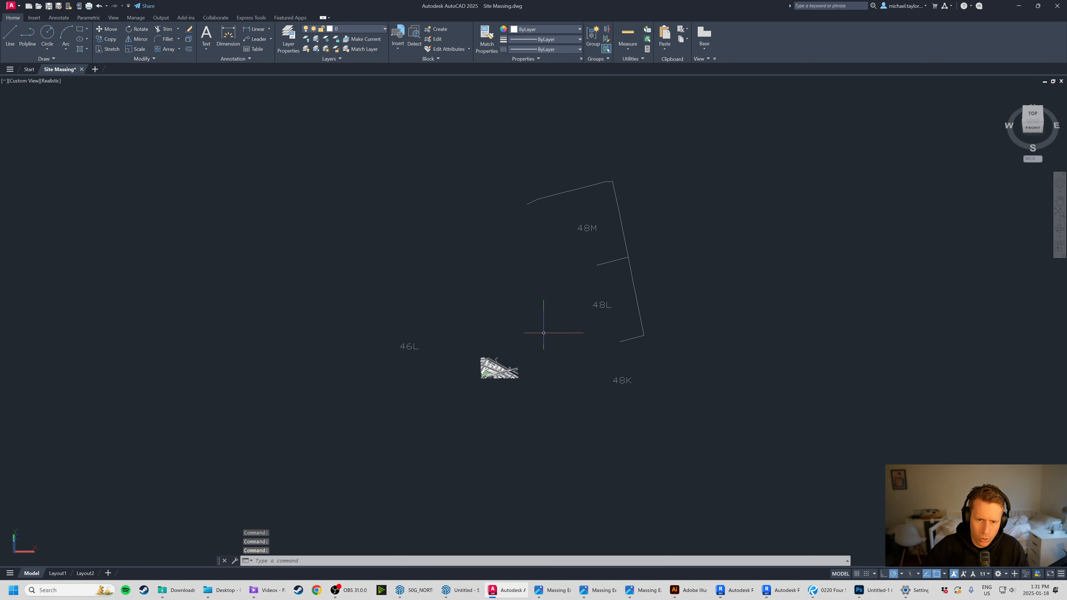
{"action": "scroll", "coordinate": [546, 326], "scroll_direction": "down", "scroll_amount": 1}
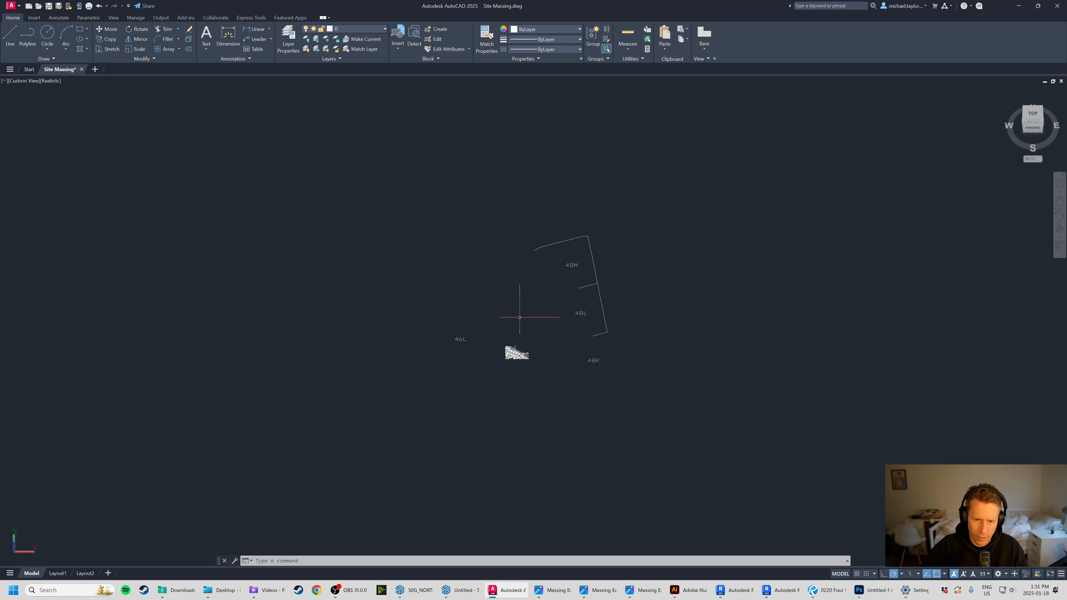
Set the model to the top view and zoom to the drawing's extents.
{"action": "type", "text": "z"}
{"action": "key", "text": "Return"}
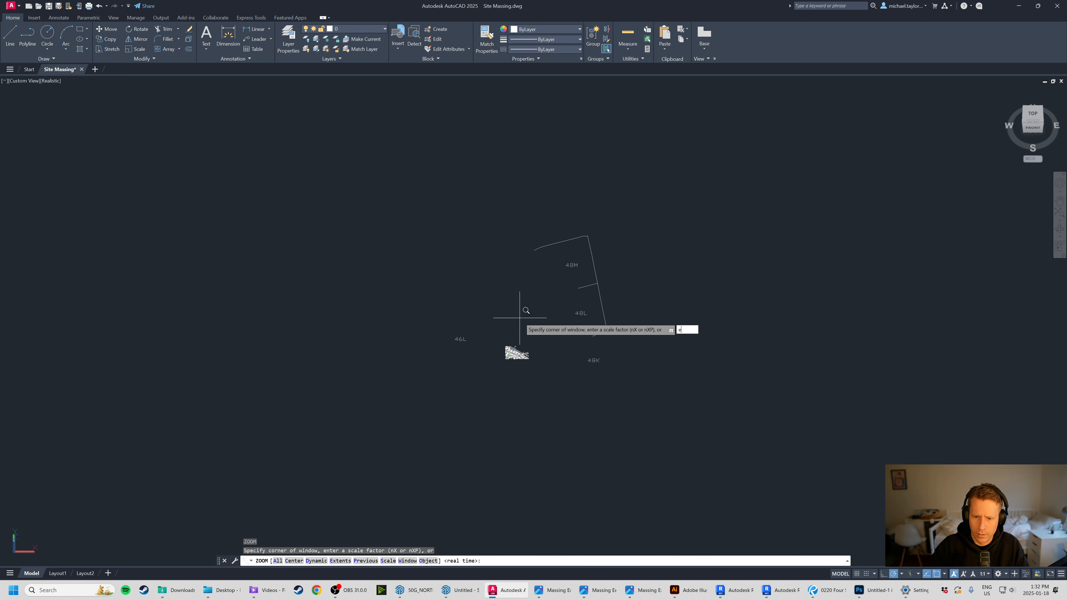
{"action": "key", "text": "Return"}
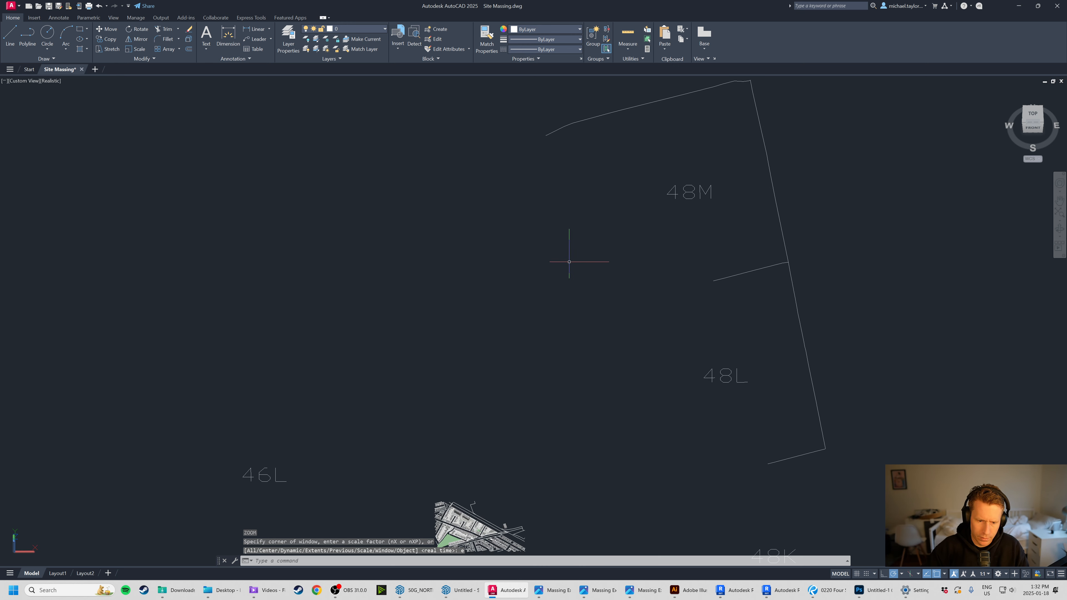
{"action": "left_click", "coordinate": [1033, 117]}
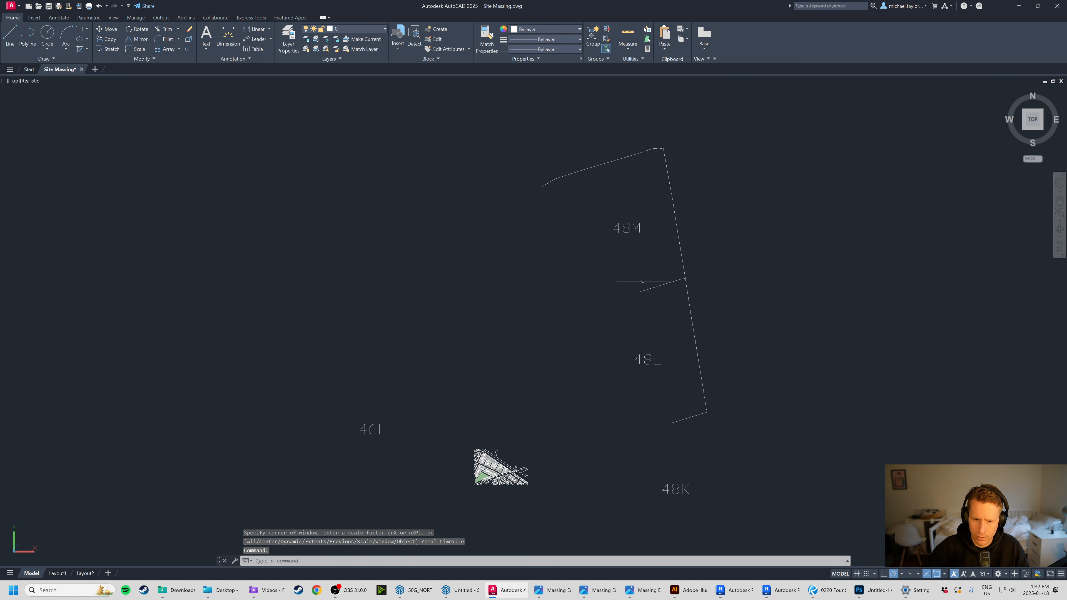
{"action": "type", "text": "z"}
{"action": "key", "text": "Return"}
{"action": "type", "text": "e"}
{"action": "key", "text": "Return"}
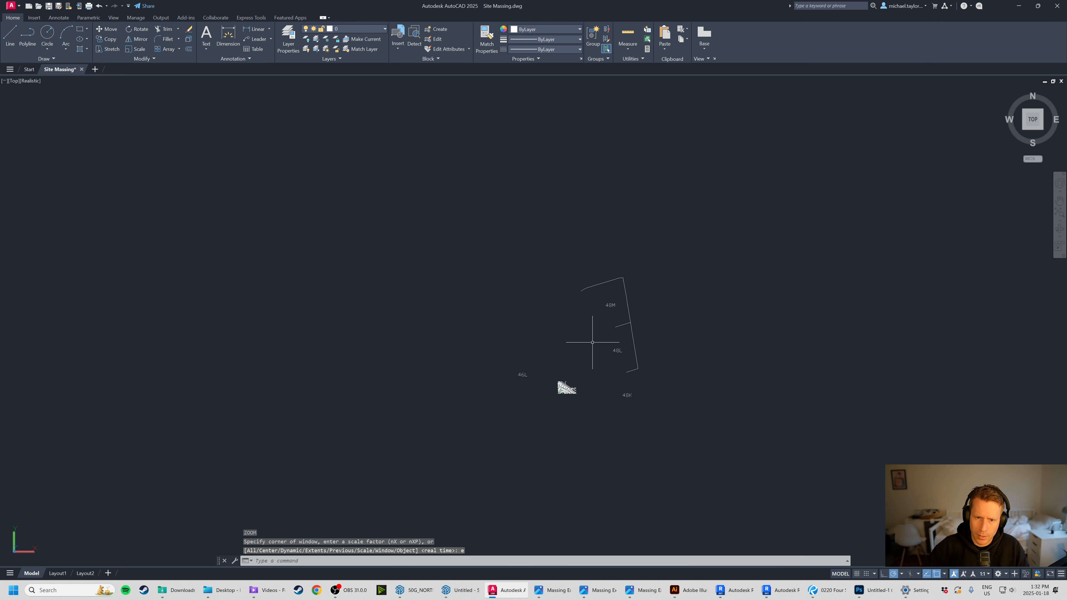
Draw a small test rectangle far northeast of the site and erase it.
{"action": "type", "text": "rec"}
{"action": "key", "text": "Return"}
{"action": "left_click", "coordinate": [754, 154]}
{"action": "key", "text": "Escape"}
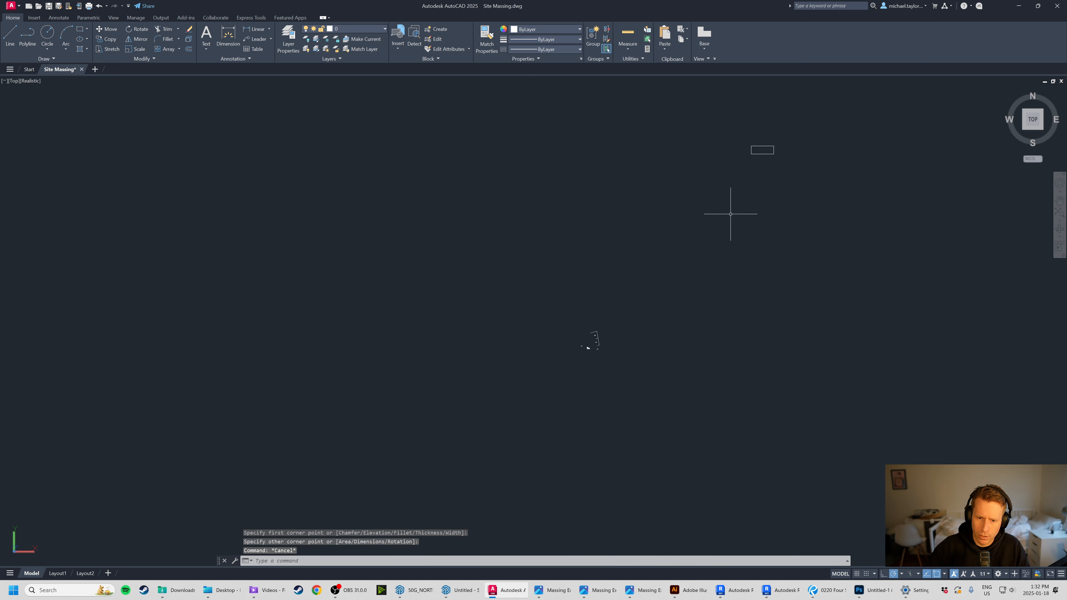
{"action": "left_click", "coordinate": [709, 132]}
{"action": "left_click", "coordinate": [833, 186]}
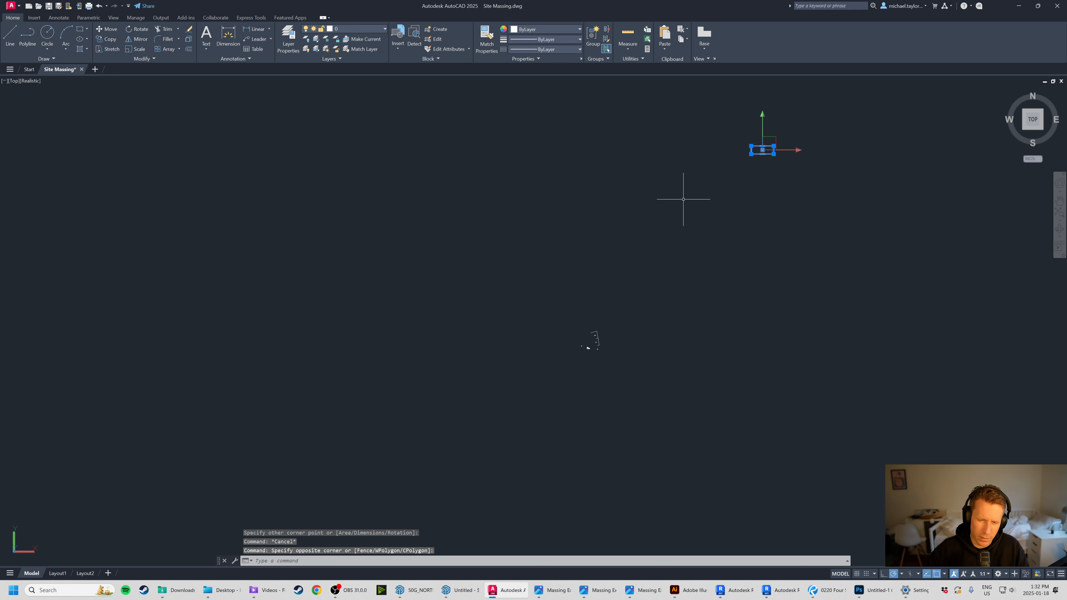
{"action": "key", "text": "Delete"}
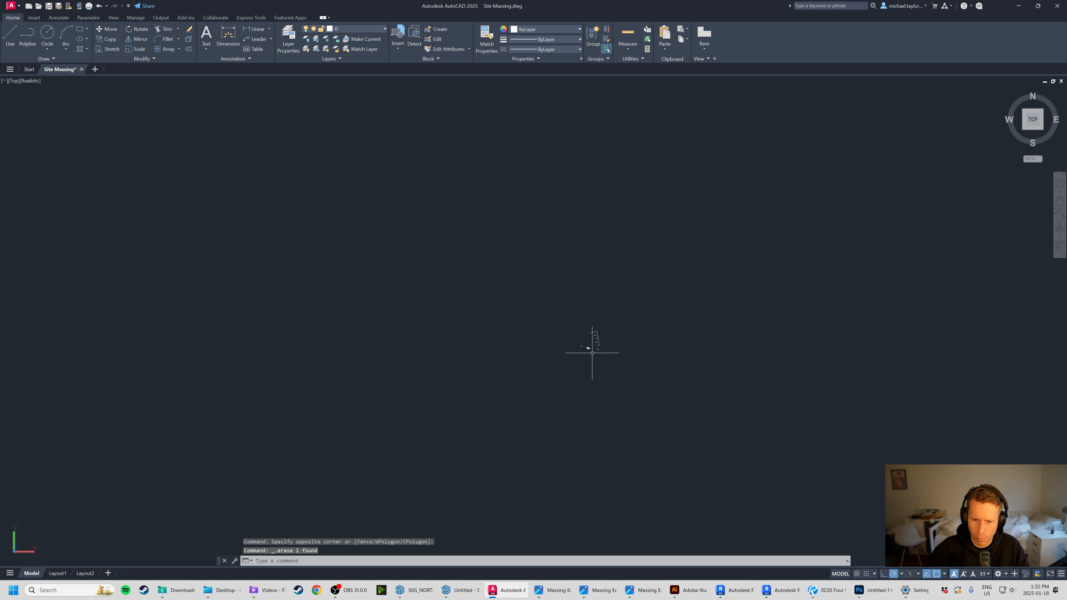
{"action": "scroll", "coordinate": [578, 331], "scroll_direction": "up", "scroll_amount": 5}
{"action": "scroll", "coordinate": [579, 331], "scroll_direction": "up", "scroll_amount": 10}
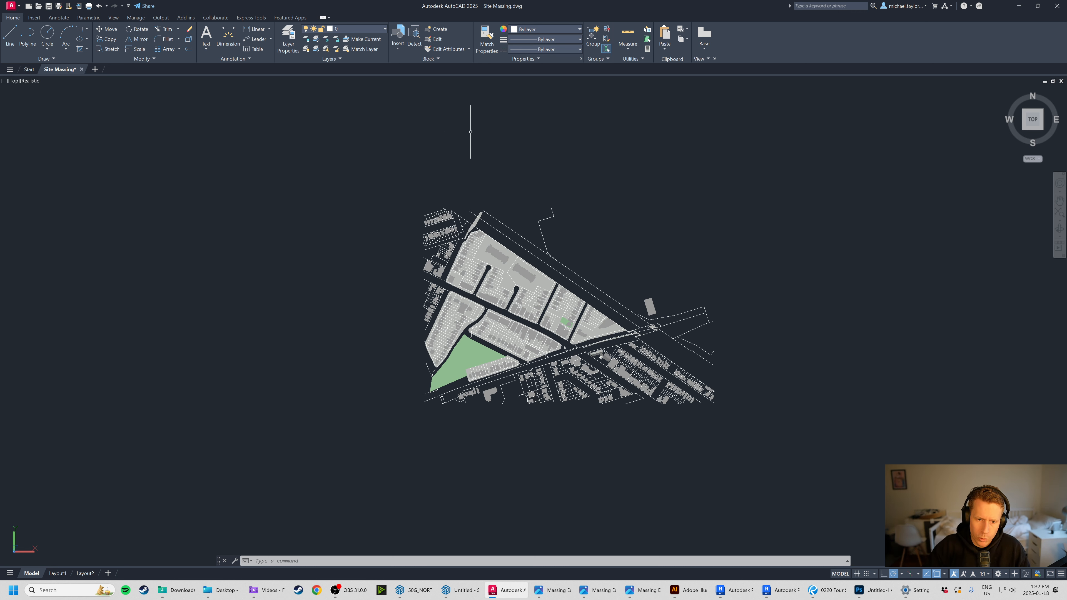
{"action": "scroll", "coordinate": [521, 278], "scroll_direction": "up", "scroll_amount": 2}
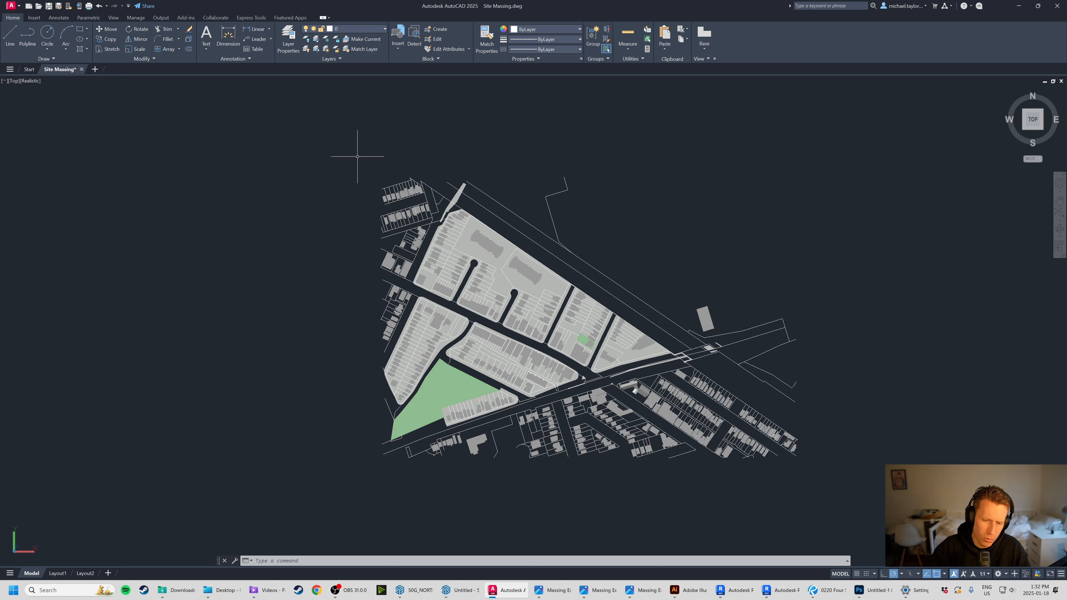
{"action": "left_click", "coordinate": [343, 133]}
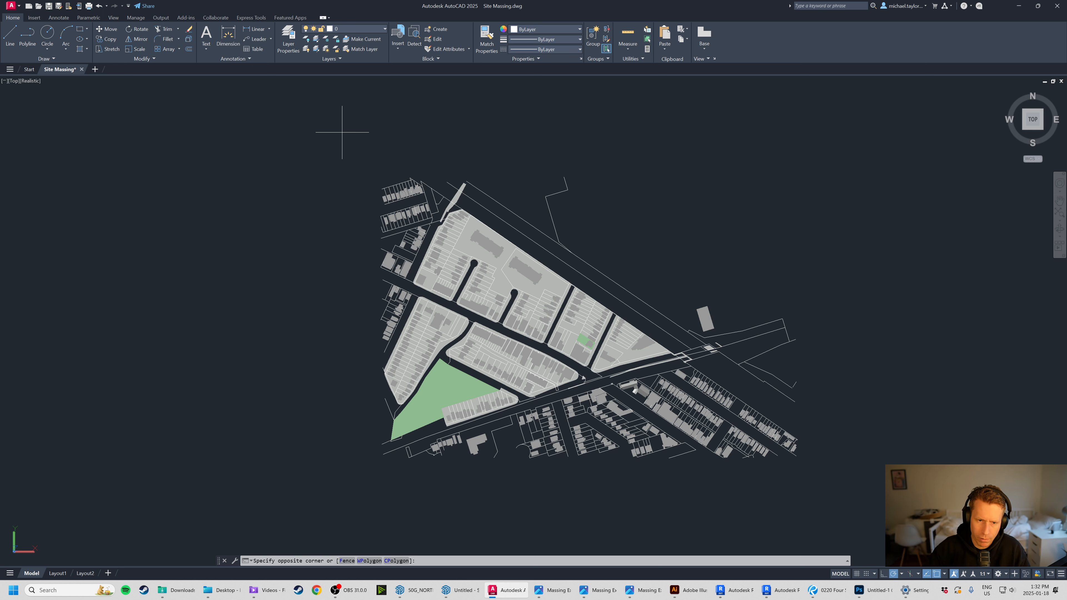
{"action": "left_click", "coordinate": [836, 490]}
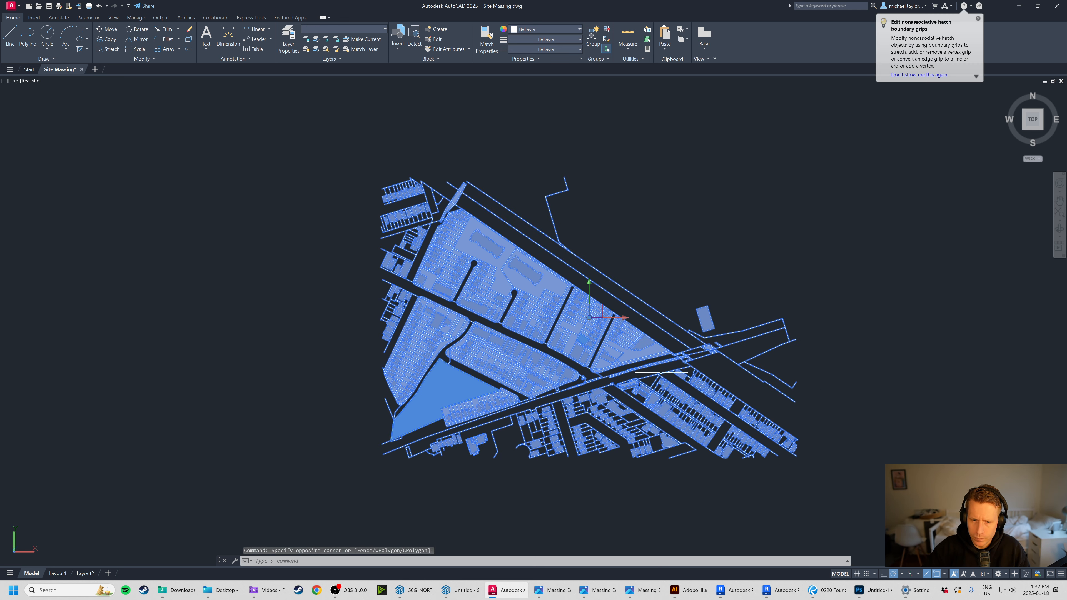
{"action": "scroll", "coordinate": [582, 333], "scroll_direction": "up", "scroll_amount": 2}
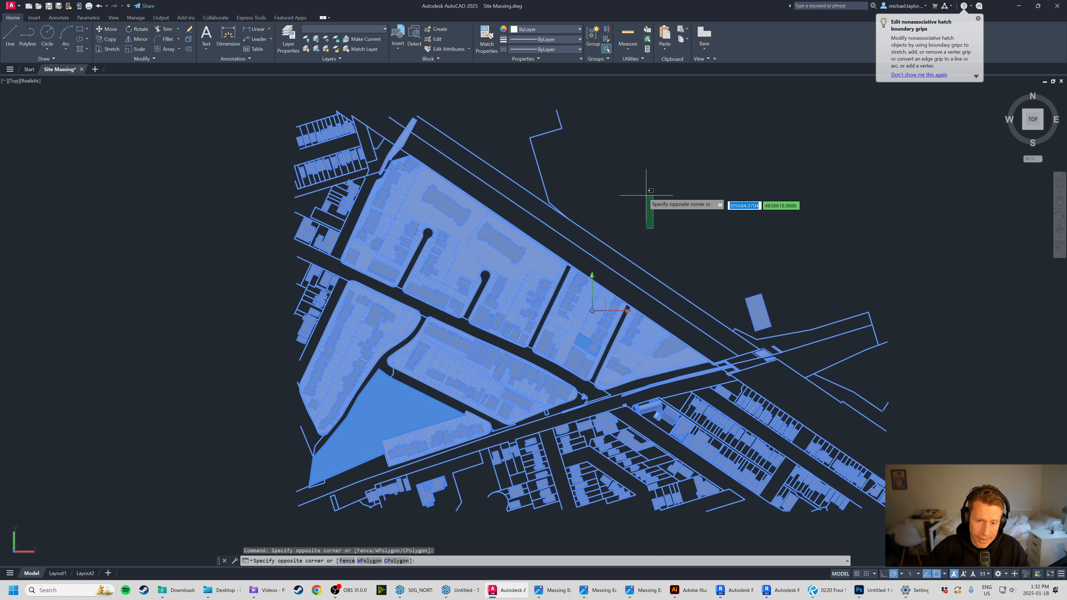
{"action": "key", "text": "Escape"}
{"action": "key", "text": "Escape"}
Select all the site massing geometry with a crossing window, leaving out the surrounding tile labels.
{"action": "scroll", "coordinate": [627, 235], "scroll_direction": "down", "scroll_amount": 4}
{"action": "left_click", "coordinate": [768, 376]}
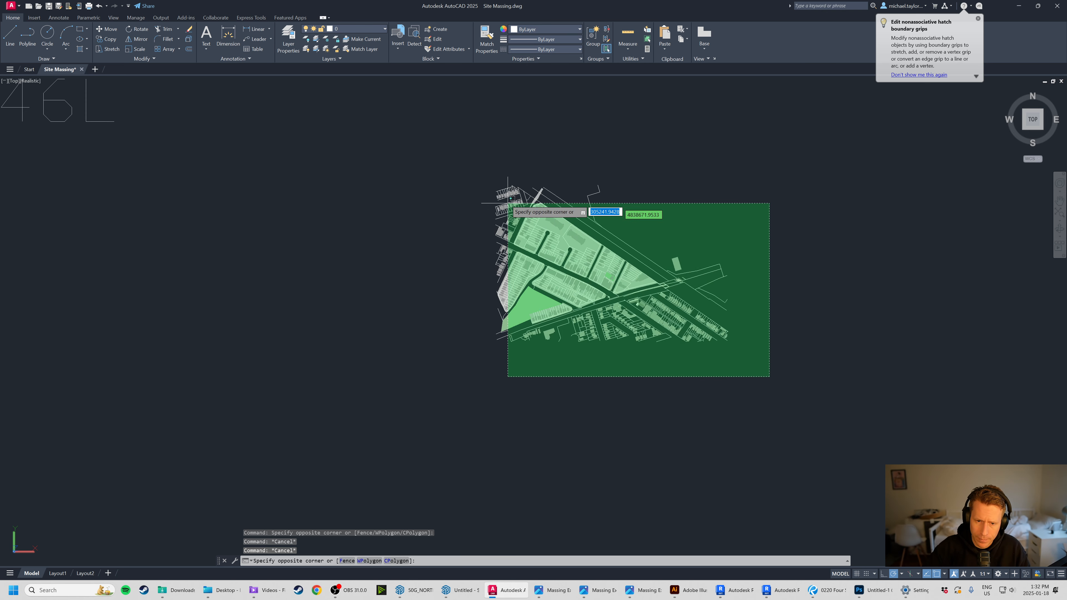
{"action": "left_click", "coordinate": [508, 202]}
{"action": "scroll", "coordinate": [519, 148], "scroll_direction": "up", "scroll_amount": 2}
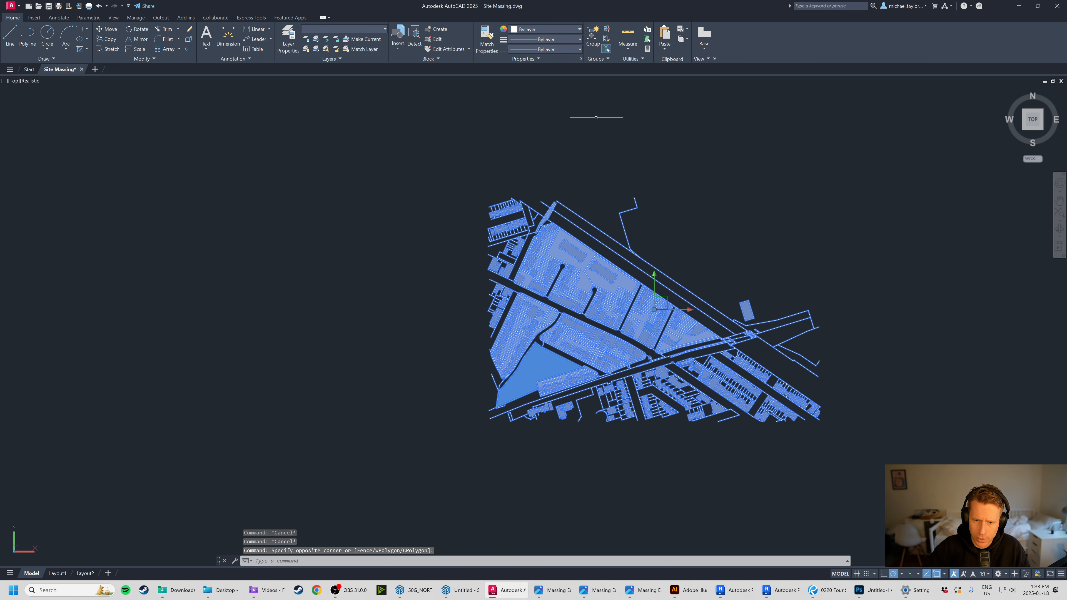
{"action": "scroll", "coordinate": [752, 330], "scroll_direction": "up", "scroll_amount": 2}
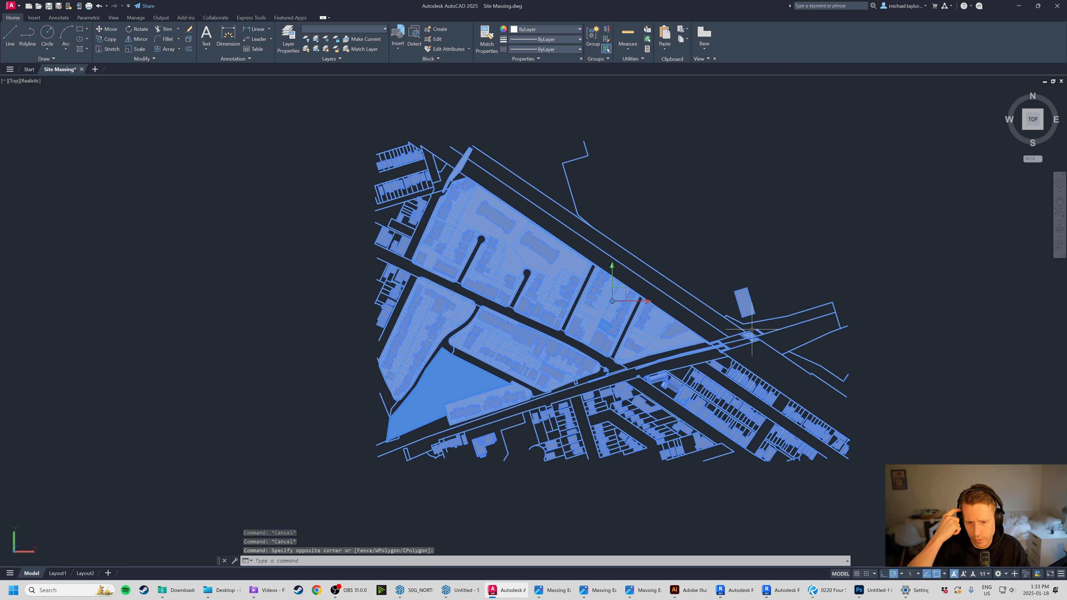
Start Write Block (WBLOCK) for the selected objects and set the destination file to Massing Test.dwg on the Desktop.
{"action": "type", "text": "wb"}
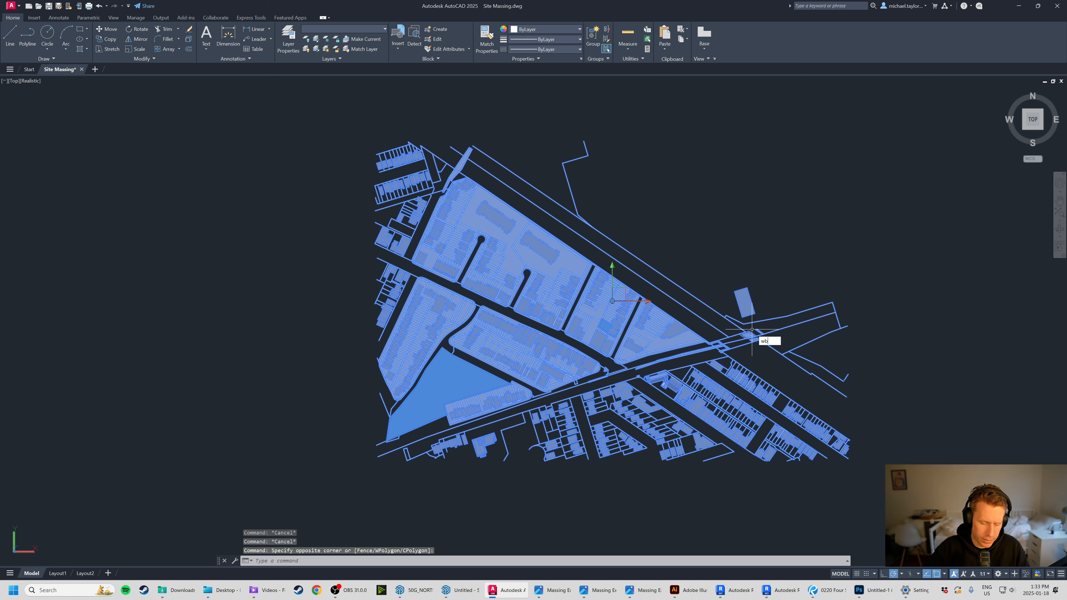
{"action": "type", "text": "lock"}
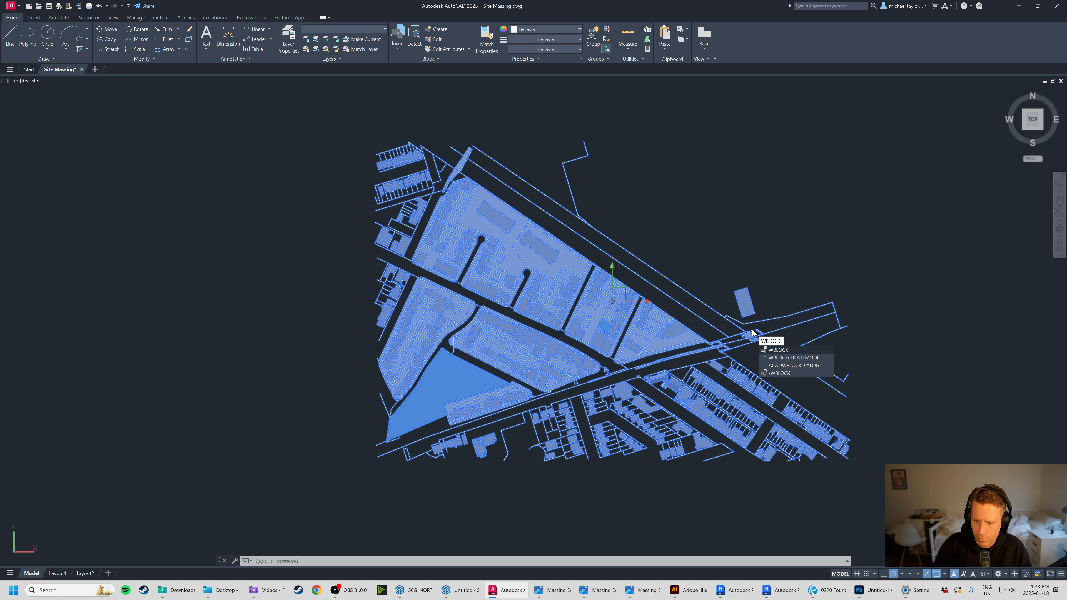
{"action": "key", "text": "Return"}
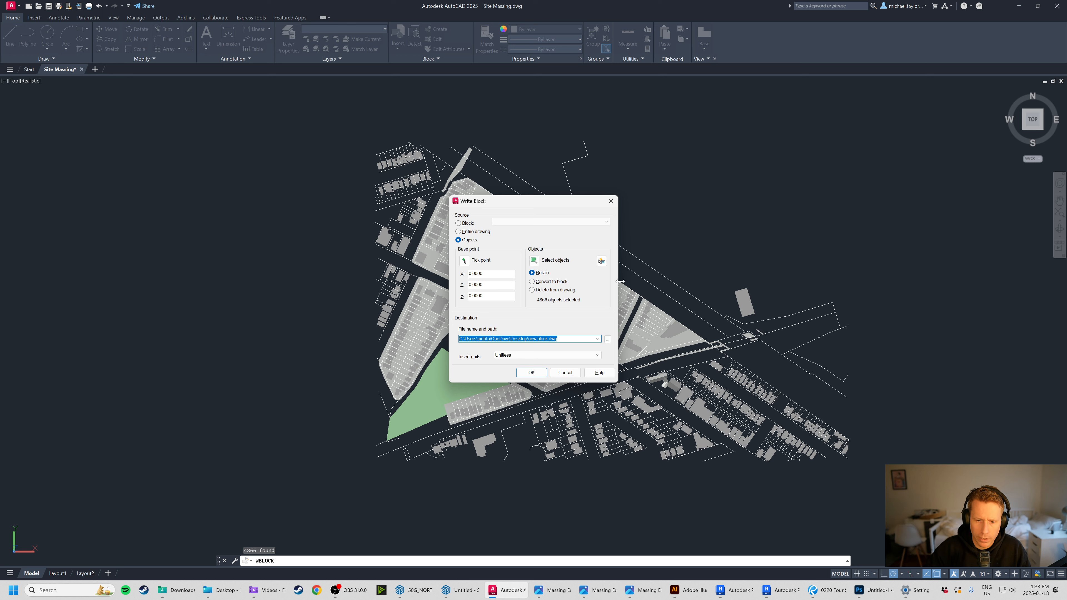
{"action": "left_click", "coordinate": [607, 339]}
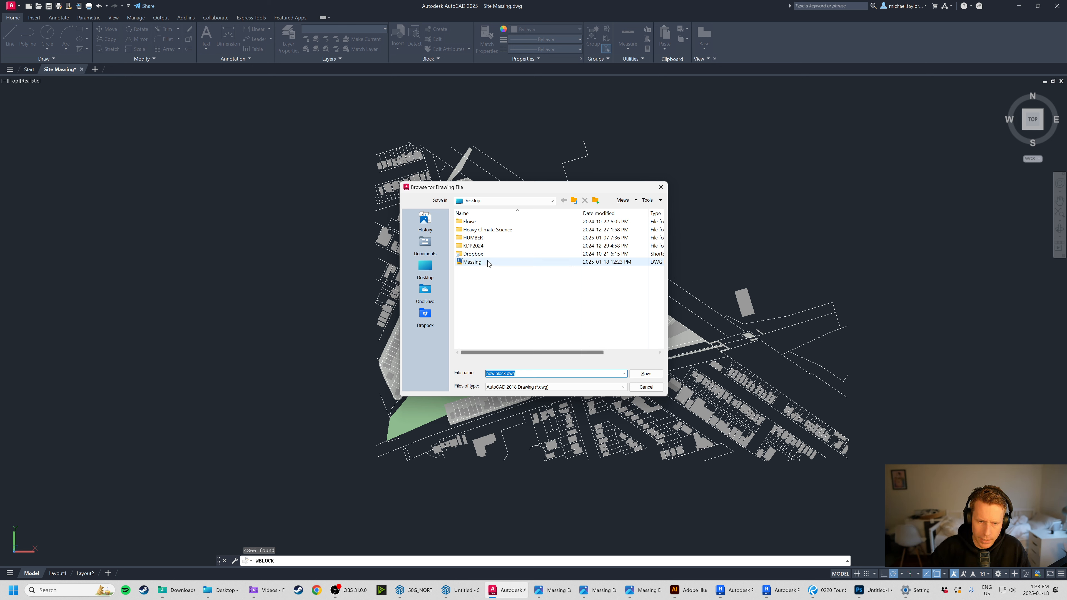
{"action": "left_click", "coordinate": [471, 262]}
{"action": "left_click", "coordinate": [511, 373]}
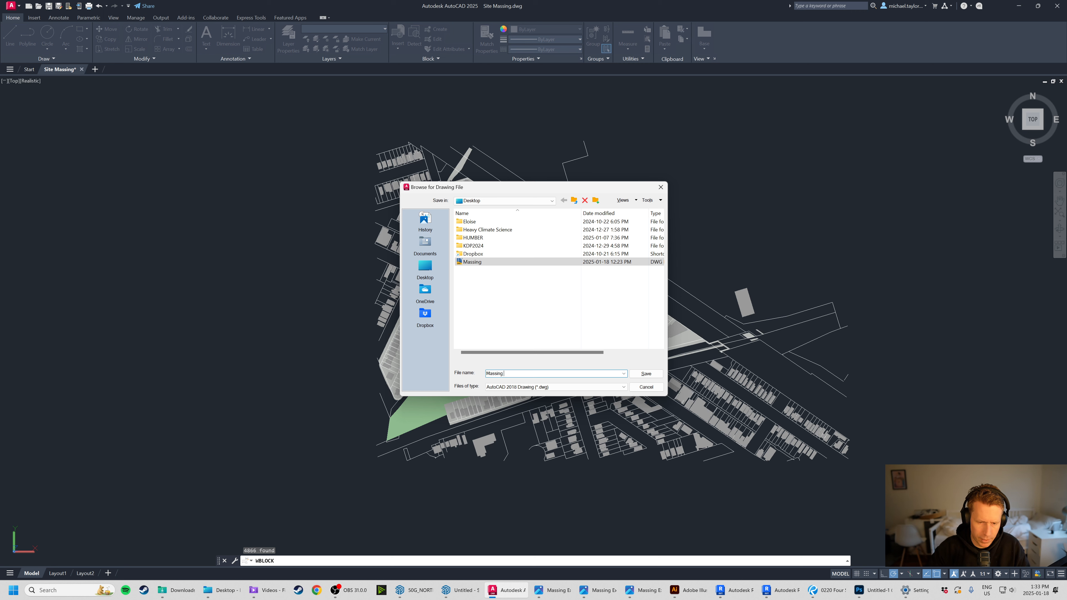
{"action": "left_click", "coordinate": [646, 373]}
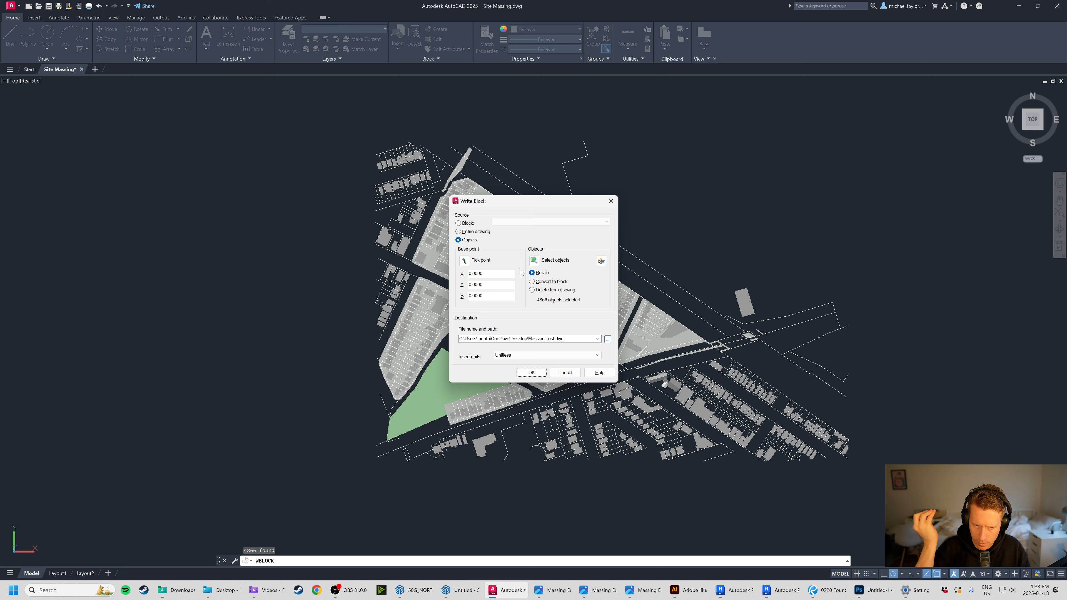
Pick the block's base point on the street-side edge of the block southwest of the small green lot.
{"action": "left_click", "coordinate": [464, 261]}
{"action": "scroll", "coordinate": [597, 340], "scroll_direction": "up", "scroll_amount": 10}
{"action": "left_click", "coordinate": [446, 315]}
{"action": "left_click_drag", "start_coordinate": [562, 209], "coordinate": [763, 213]}
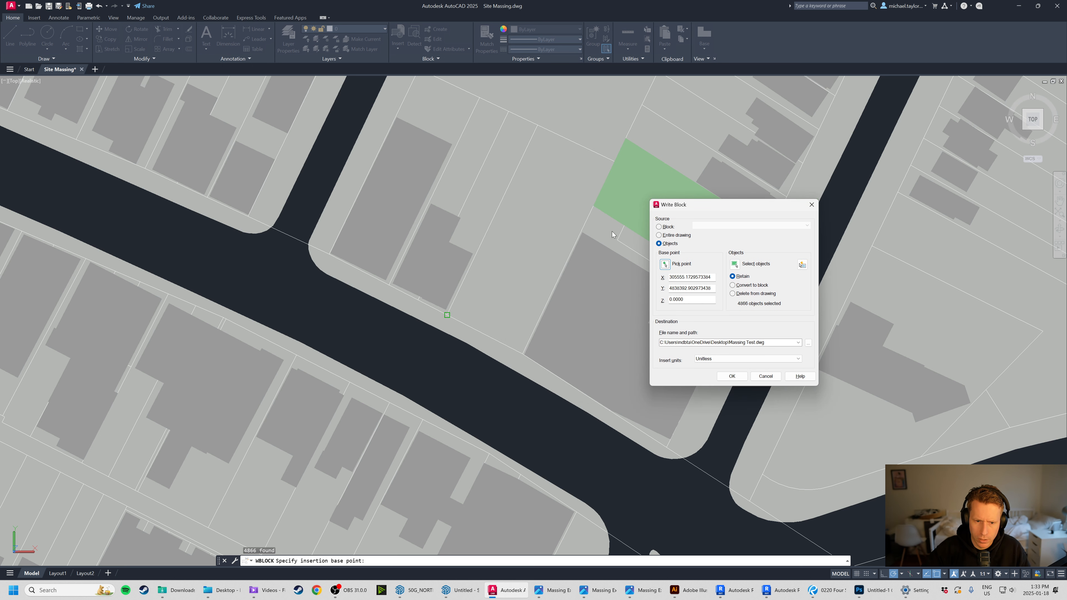
Set the insert units to Meters and write the block to its file.
{"action": "left_click", "coordinate": [781, 360]}
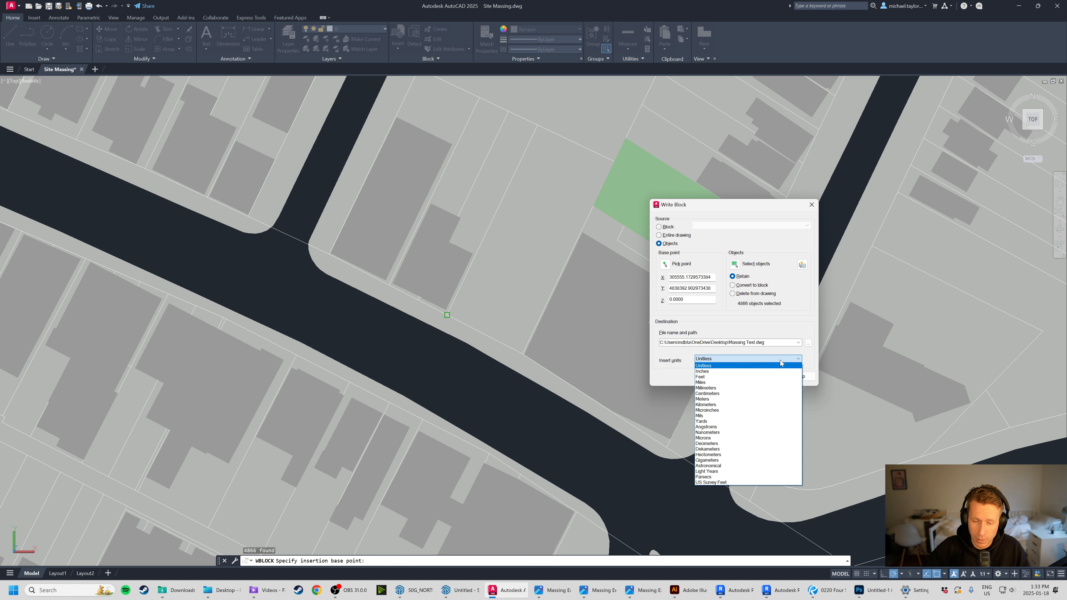
{"action": "left_click", "coordinate": [731, 399]}
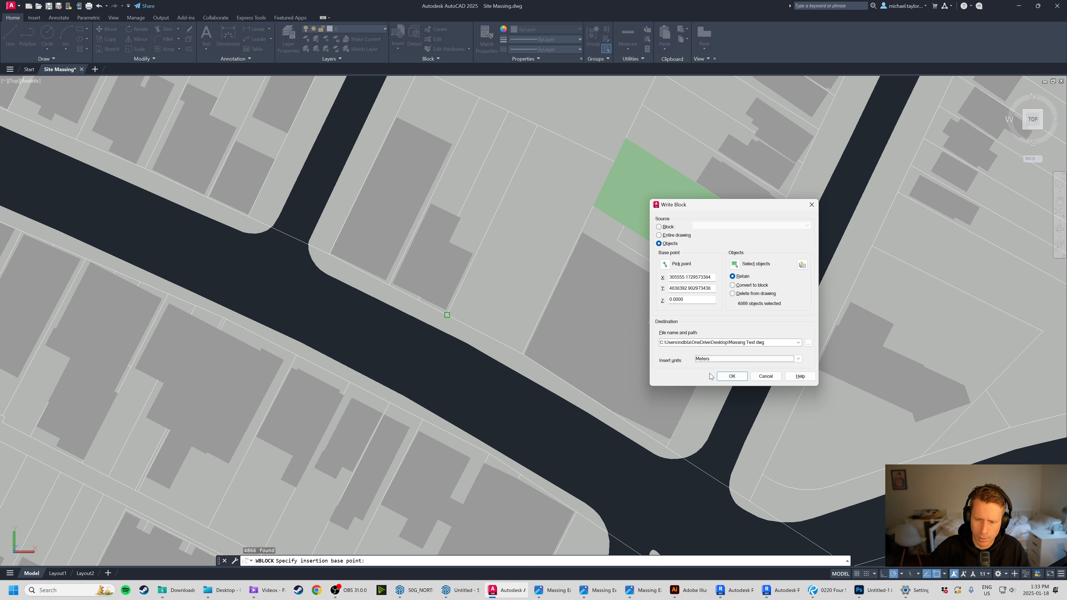
{"action": "left_click", "coordinate": [731, 376]}
{"action": "scroll", "coordinate": [622, 341], "scroll_direction": "down", "scroll_amount": 5}
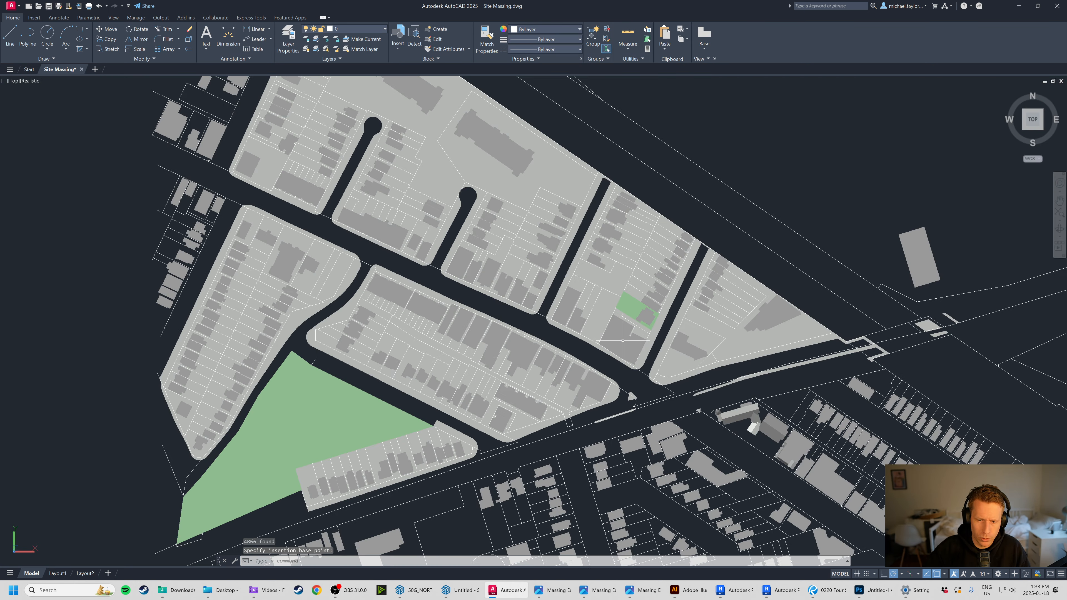
{"action": "scroll", "coordinate": [623, 340], "scroll_direction": "down", "scroll_amount": 3}
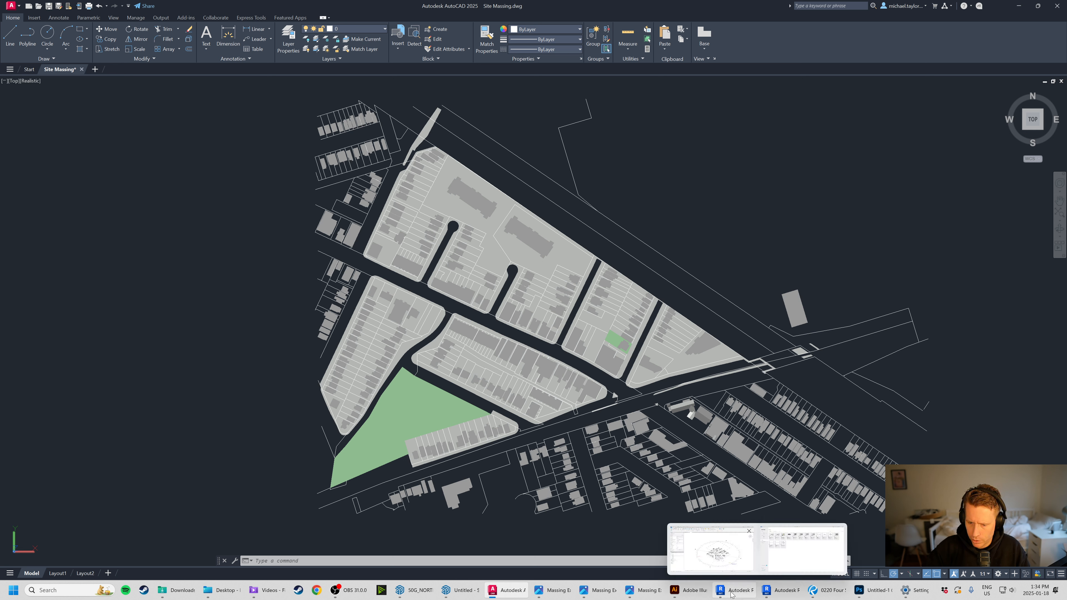
Switch to Revit and create a new project from the Architectural Template.
{"action": "left_click", "coordinate": [781, 592]}
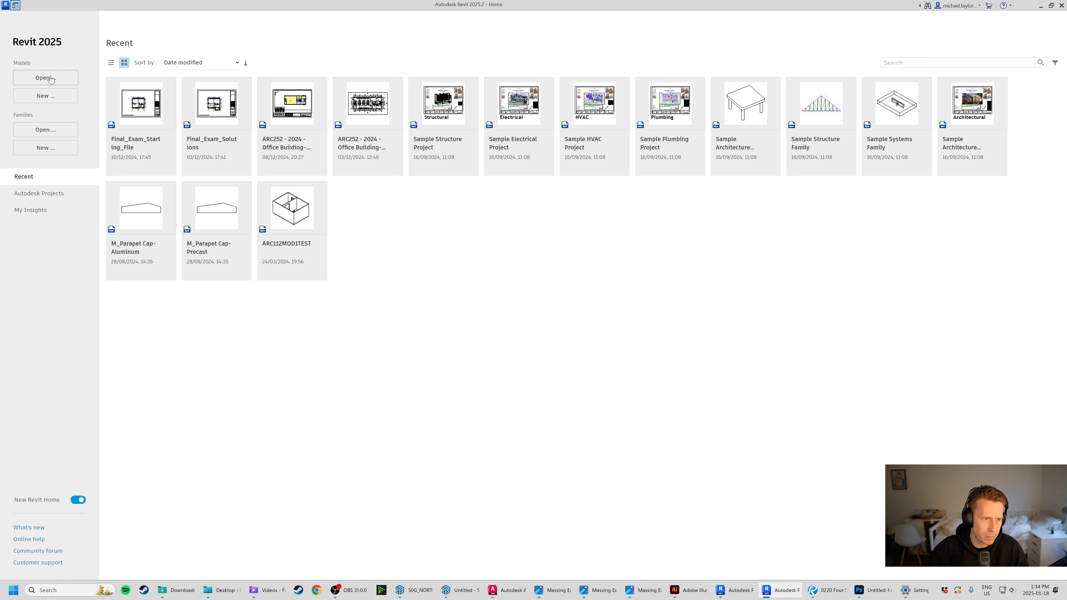
{"action": "left_click", "coordinate": [51, 97]}
{"action": "left_click", "coordinate": [512, 276]}
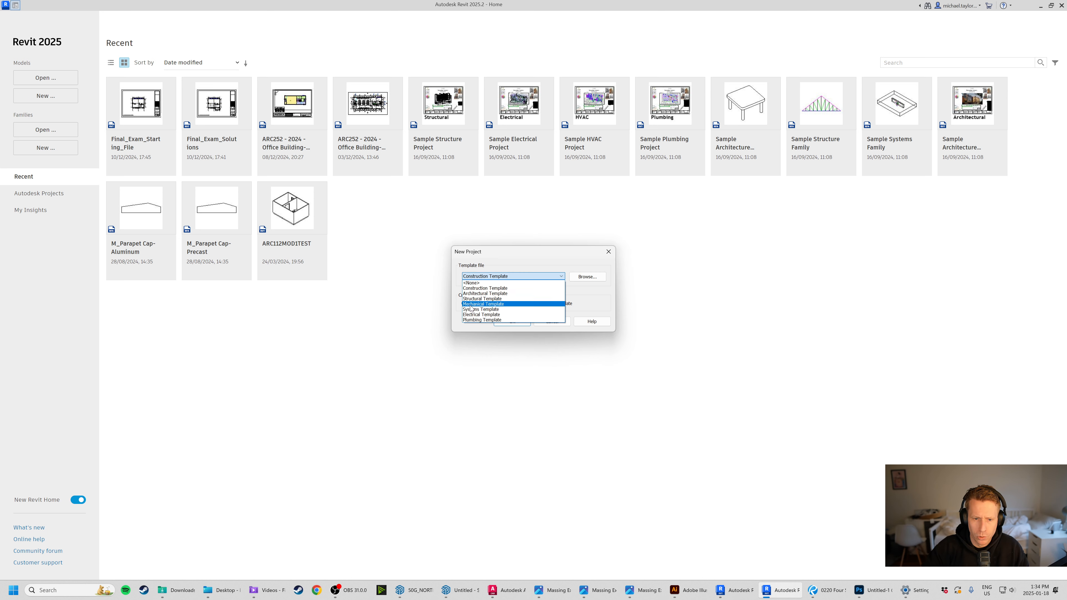
{"action": "left_click", "coordinate": [496, 291]}
{"action": "left_click", "coordinate": [512, 323]}
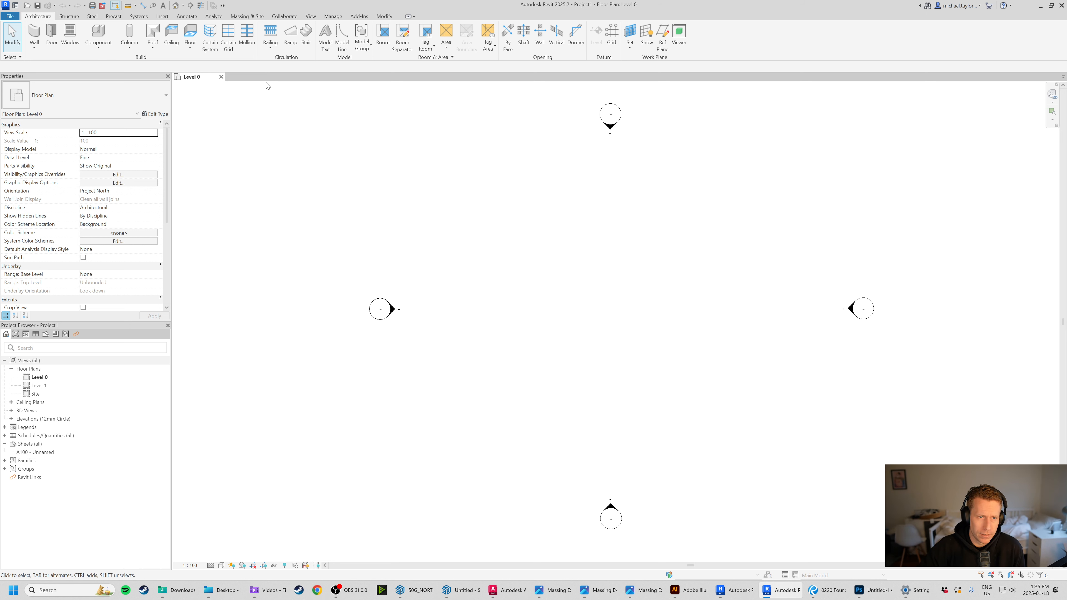
Start linking a CAD file into Level 0 and look for the exported drawing in the Documents and Downloads folders.
{"action": "left_click", "coordinate": [162, 16]}
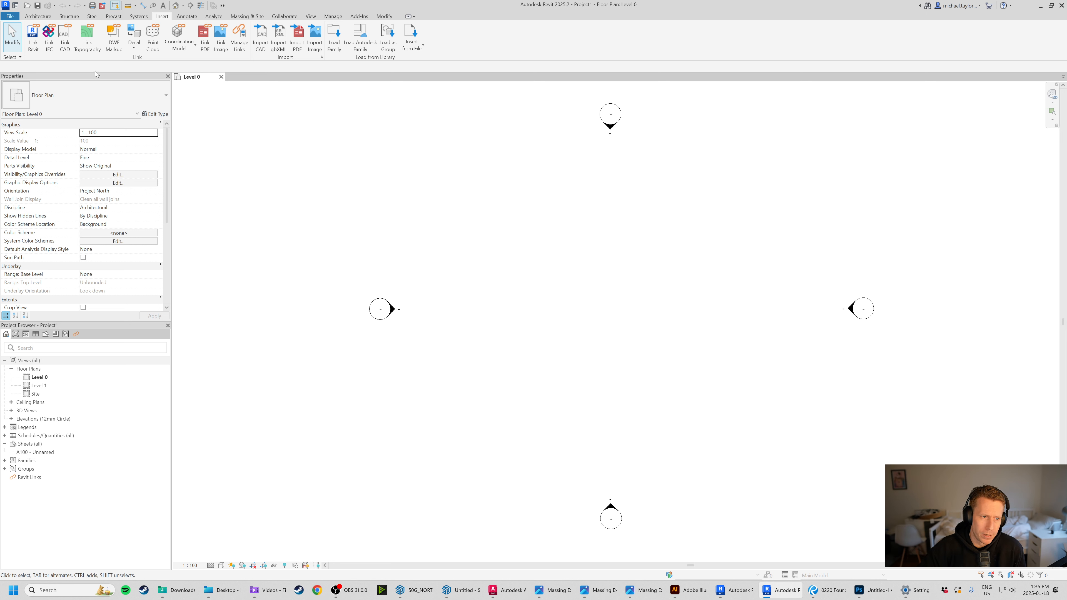
{"action": "left_click", "coordinate": [66, 45]}
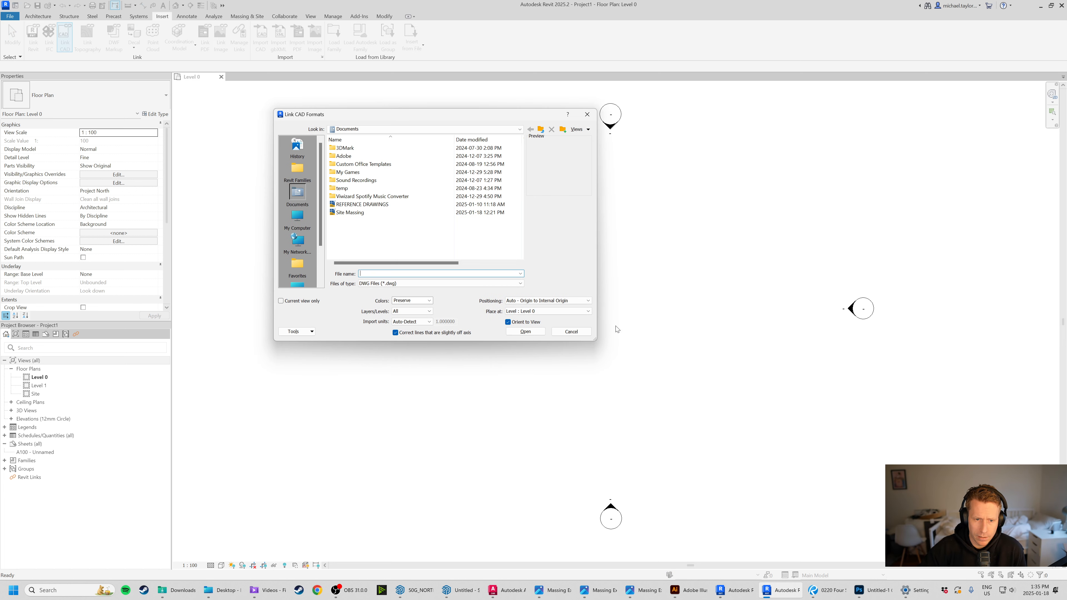
{"action": "left_click_drag", "start_coordinate": [442, 117], "coordinate": [576, 169]}
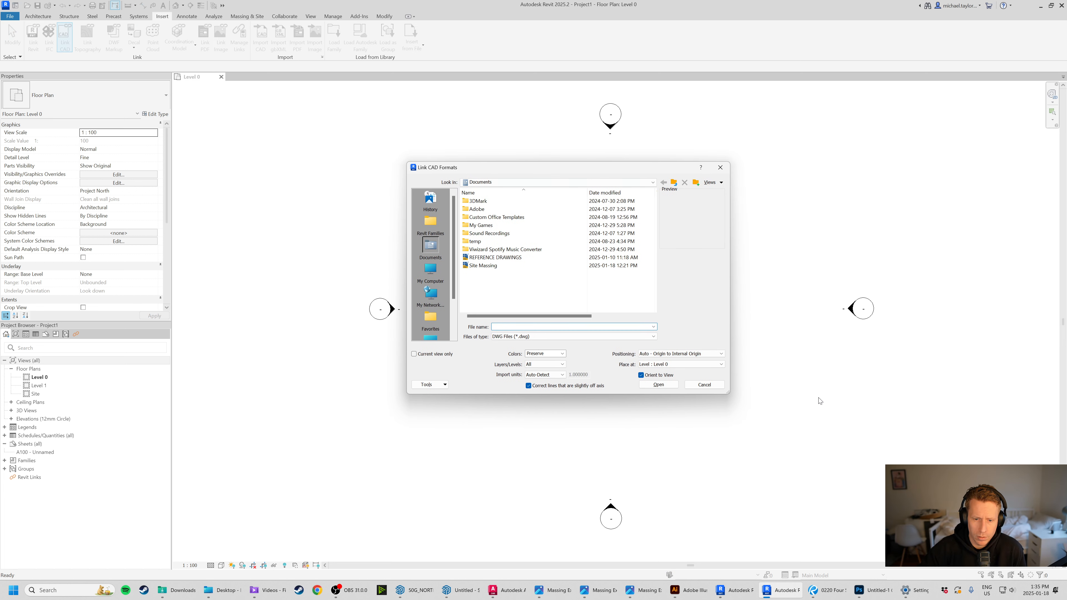
{"action": "left_click", "coordinate": [484, 267]}
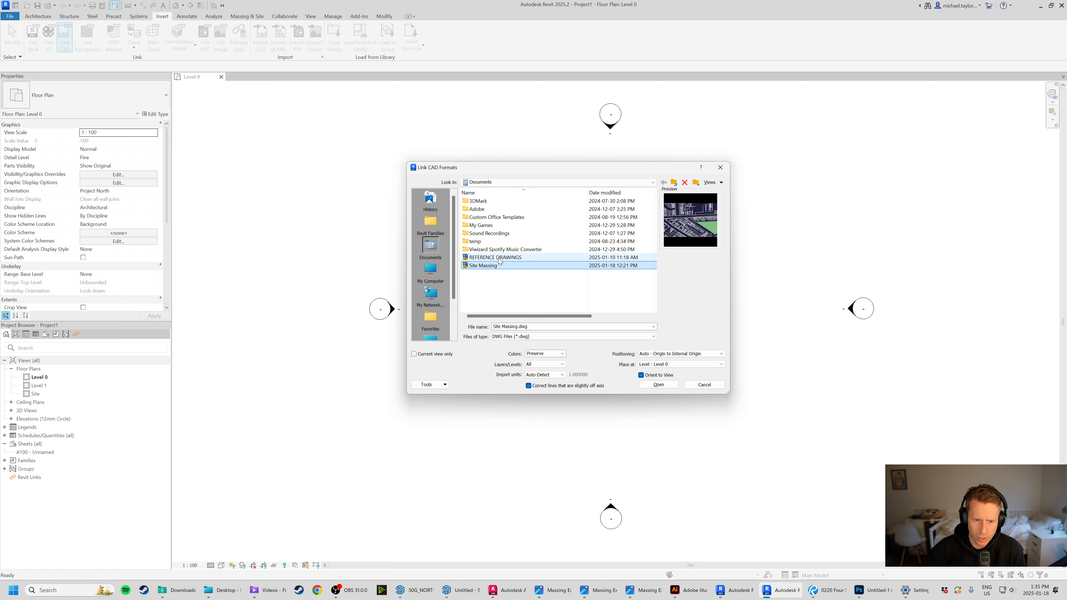
{"action": "left_click", "coordinate": [505, 183]}
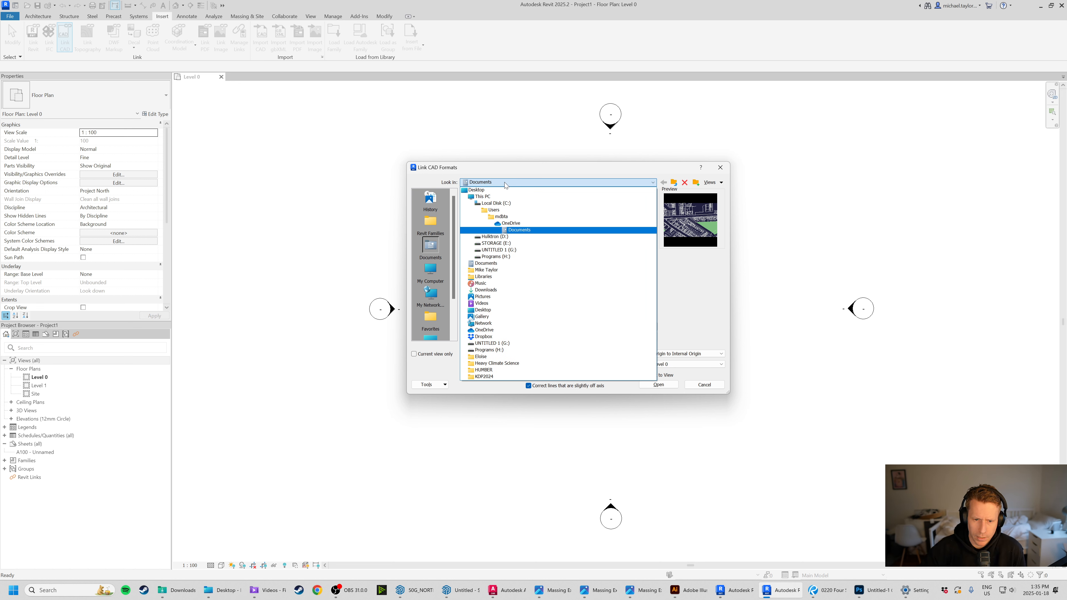
{"action": "left_click", "coordinate": [499, 289]}
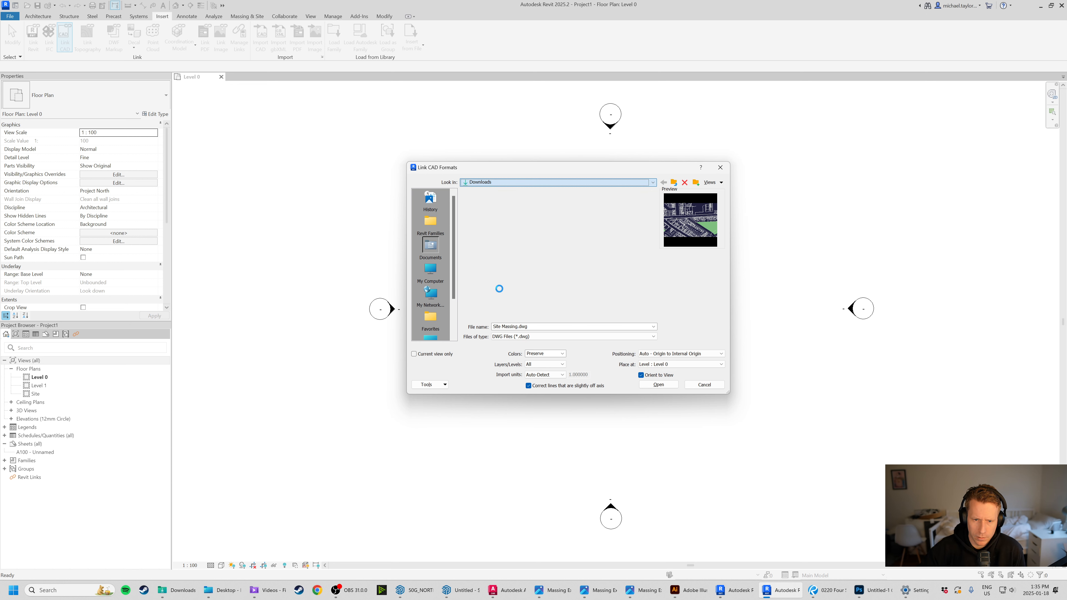
{"action": "left_click", "coordinate": [494, 210]}
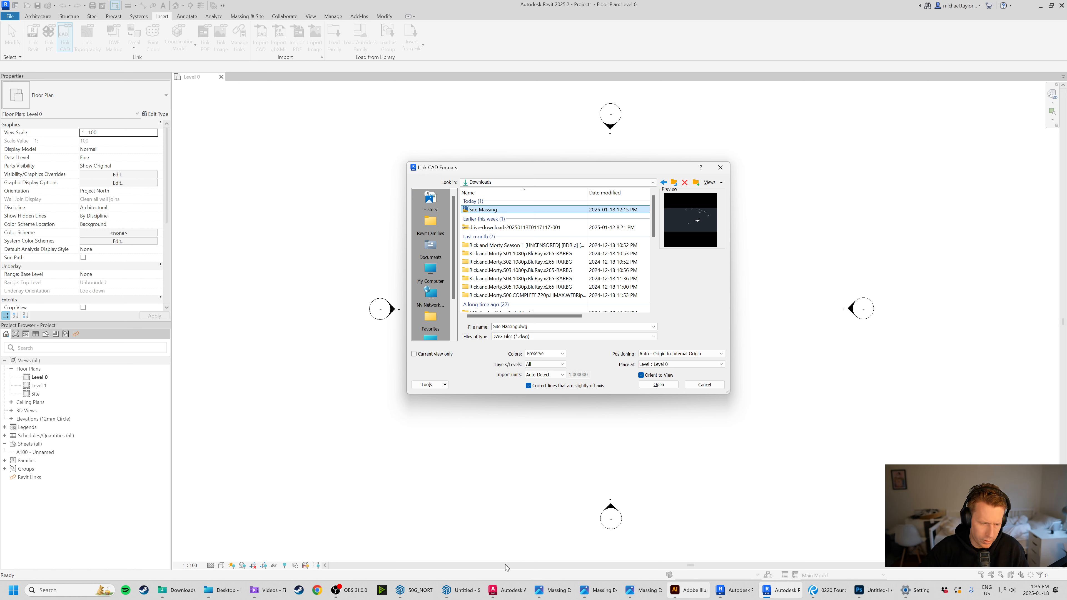
Switch to AutoCAD and open Write Block to check its destination path.
{"action": "left_click", "coordinate": [507, 590]}
{"action": "type", "text": "wb"}
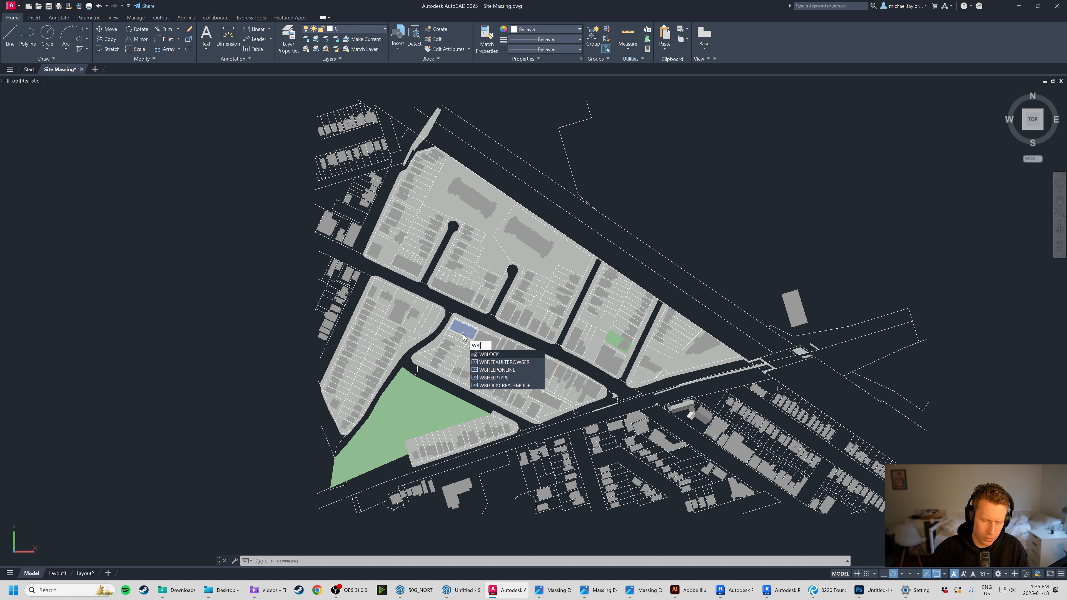
{"action": "key", "text": "Return"}
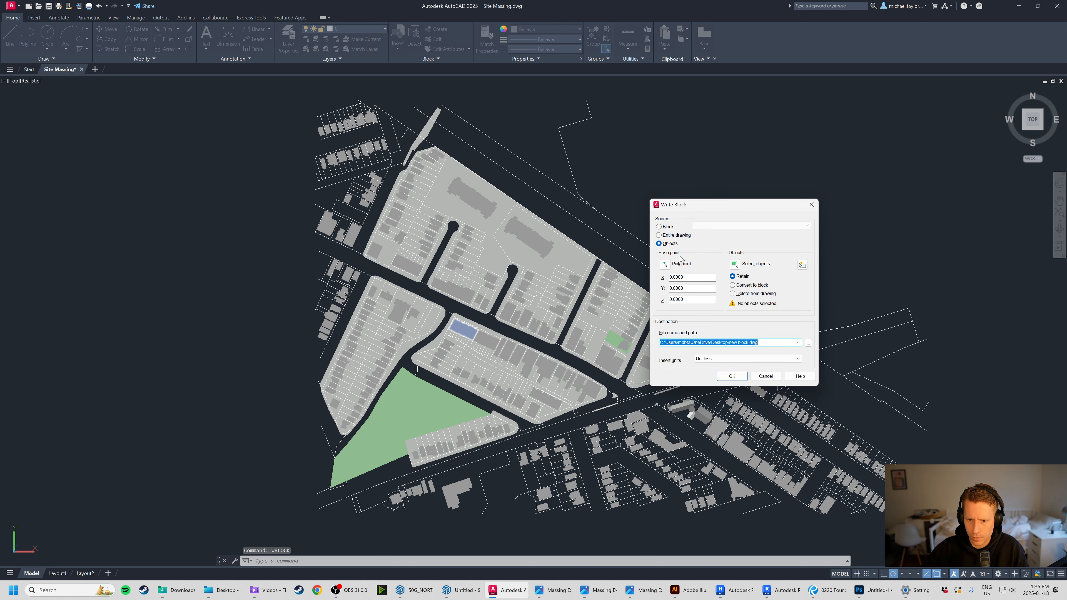
{"action": "left_click", "coordinate": [765, 376]}
Select the whole site massing, open Write Block and browse its destination folder to locate the exported drawing.
{"action": "scroll", "coordinate": [671, 340], "scroll_direction": "down", "scroll_amount": 8}
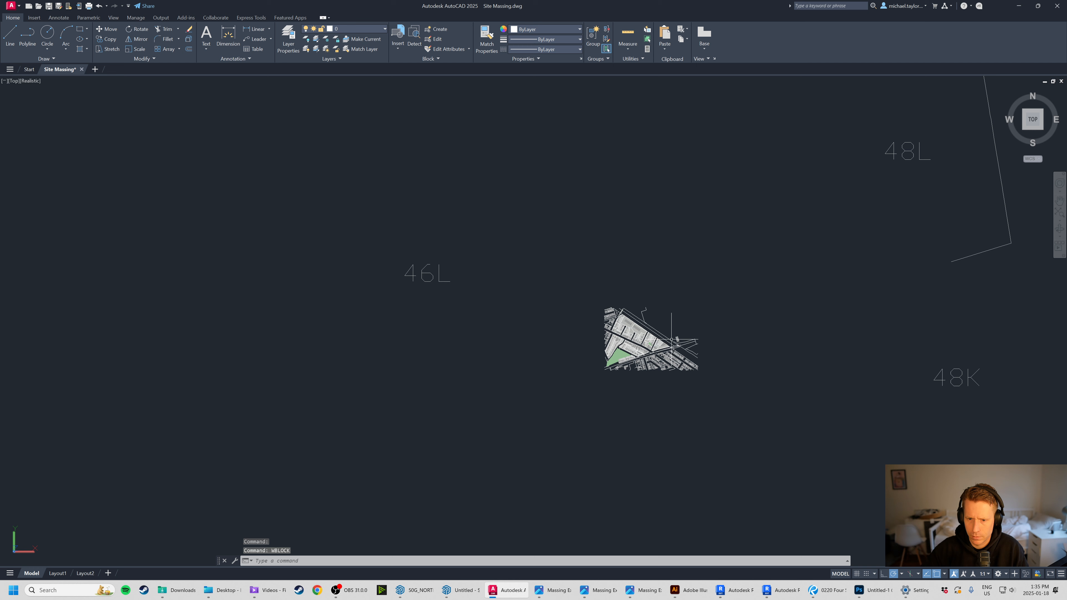
{"action": "left_click", "coordinate": [724, 394]}
{"action": "left_click", "coordinate": [547, 294]}
{"action": "type", "text": "wblock"}
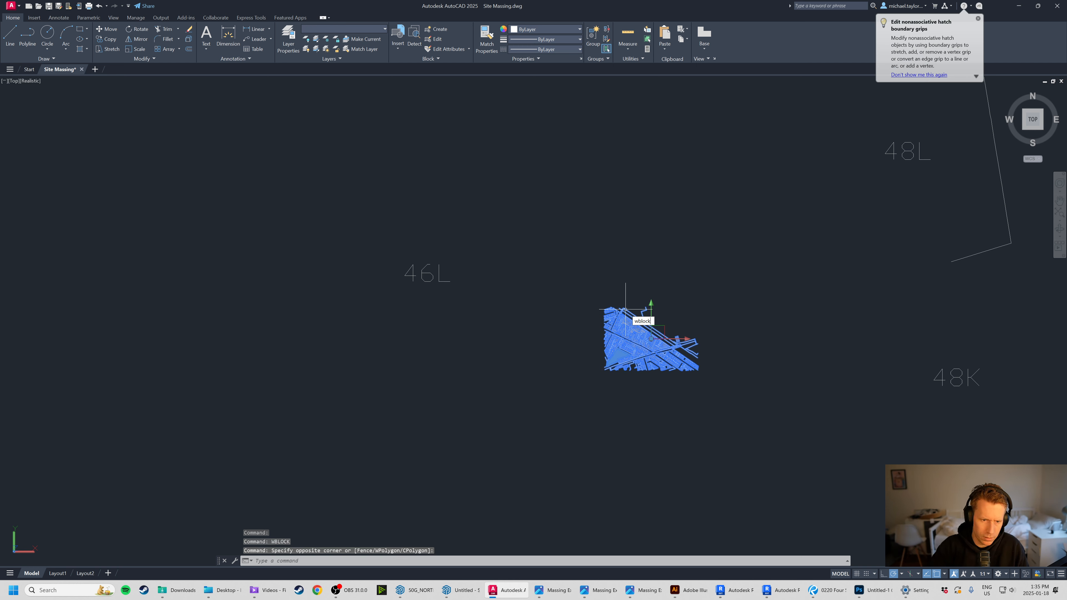
{"action": "key", "text": "Return"}
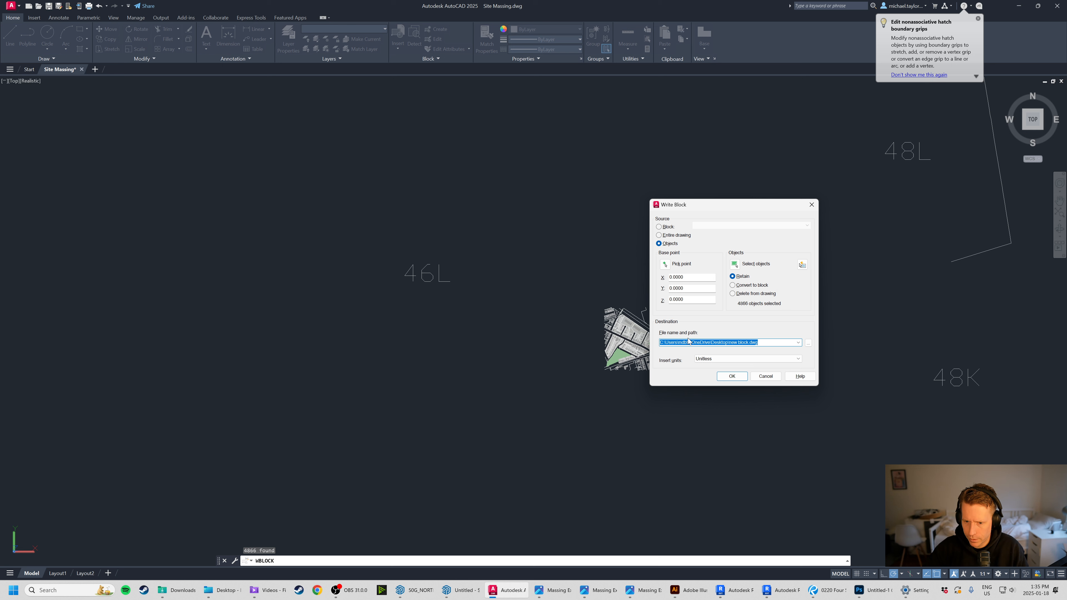
{"action": "left_click", "coordinate": [809, 343]}
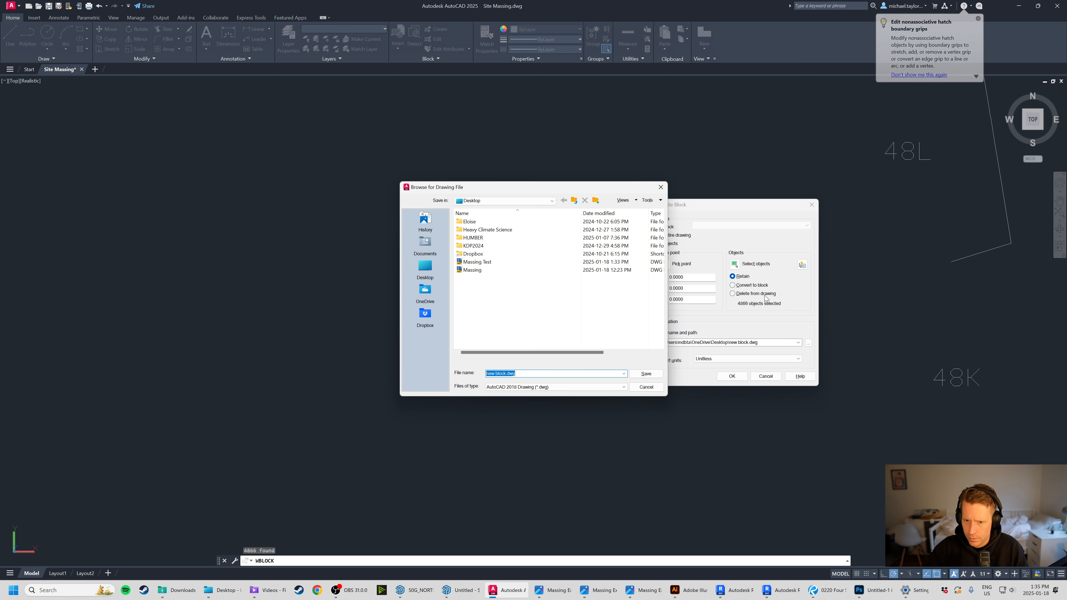
{"action": "left_click", "coordinate": [642, 387]}
{"action": "left_click", "coordinate": [769, 377]}
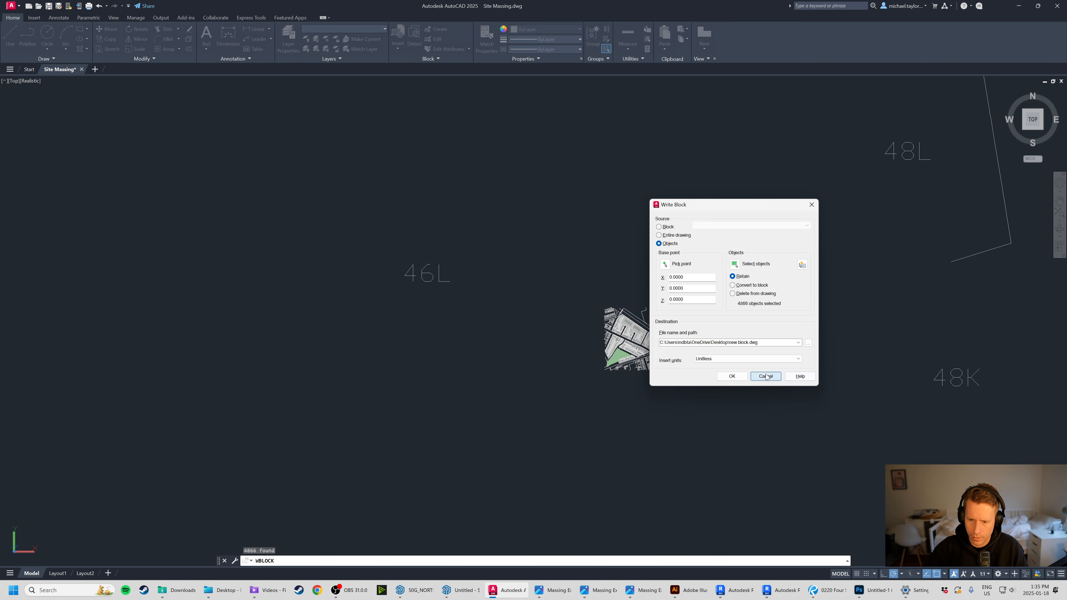
{"action": "left_click", "coordinate": [782, 394]}
{"action": "scroll", "coordinate": [664, 317], "scroll_direction": "up", "scroll_amount": 5}
{"action": "key", "text": "Escape"}
{"action": "key", "text": "Escape"}
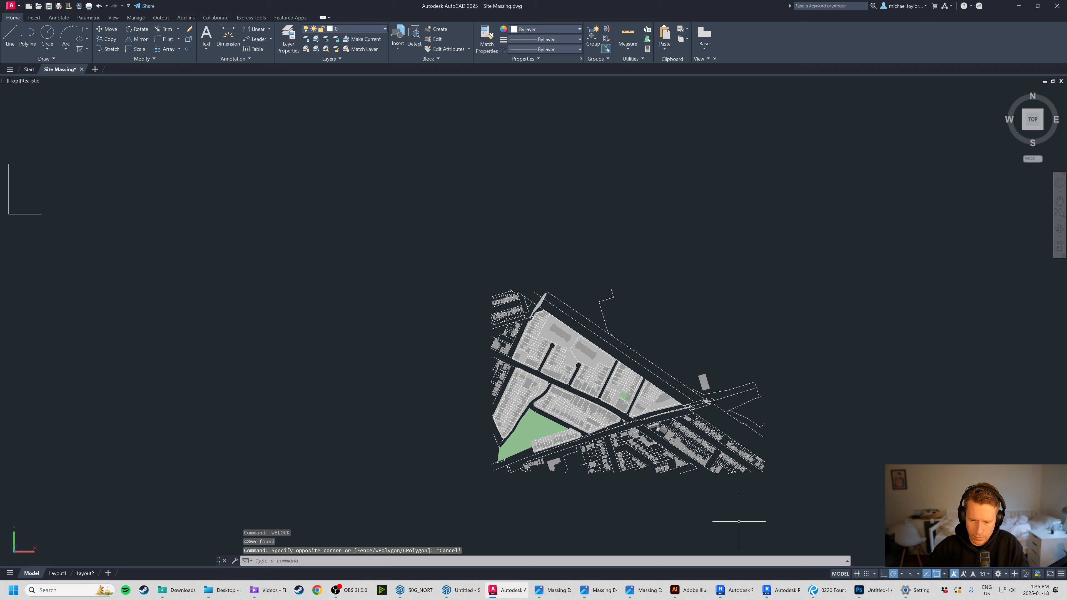
Switch back to the new Revit project's Link CAD dialog and select Massing Test.dwg on the Desktop.
{"action": "left_click", "coordinate": [735, 590]}
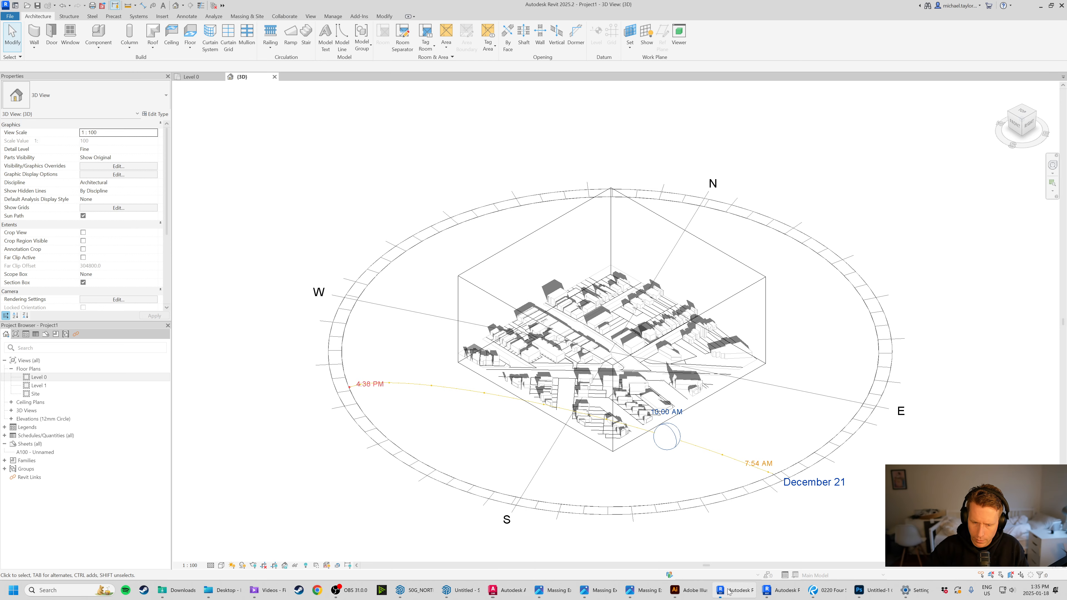
{"action": "left_click", "coordinate": [781, 591]}
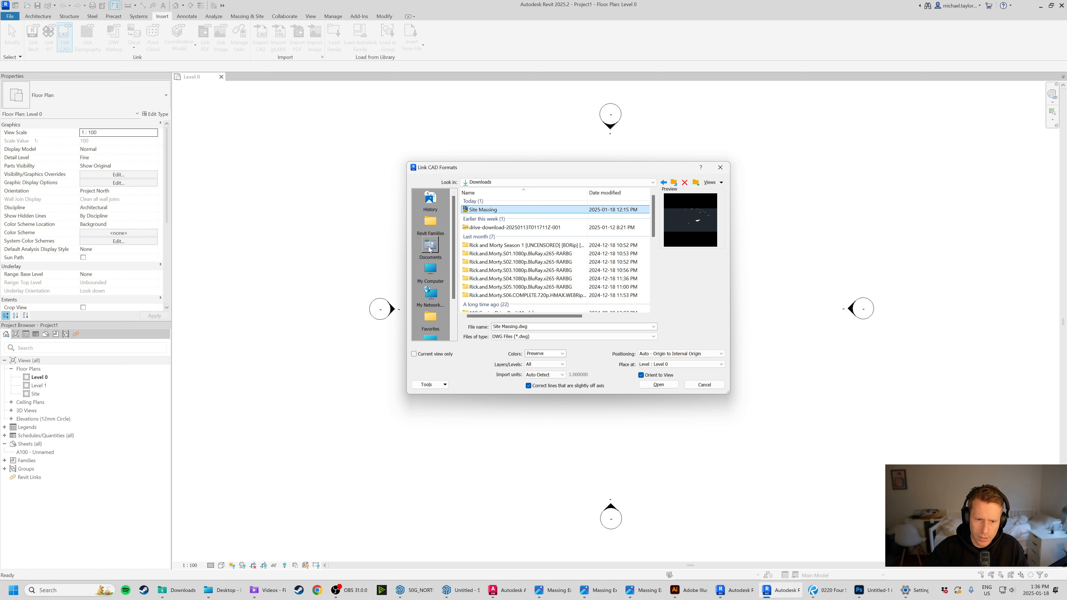
{"action": "left_click", "coordinate": [506, 182]}
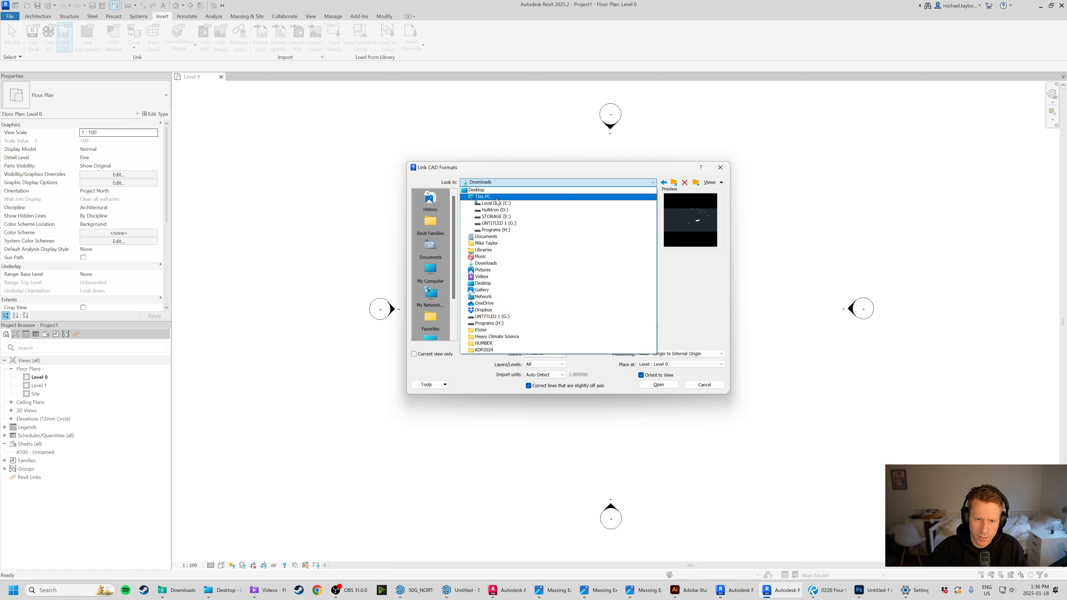
{"action": "left_click", "coordinate": [504, 190]}
{"action": "scroll", "coordinate": [553, 253], "scroll_direction": "down", "scroll_amount": 3}
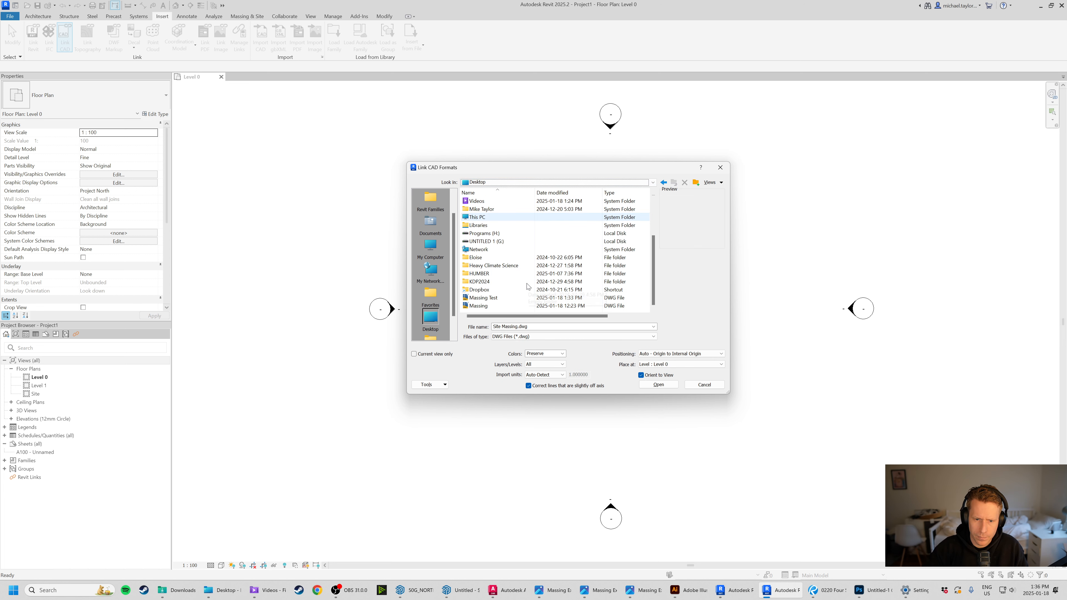
{"action": "left_click", "coordinate": [483, 297]}
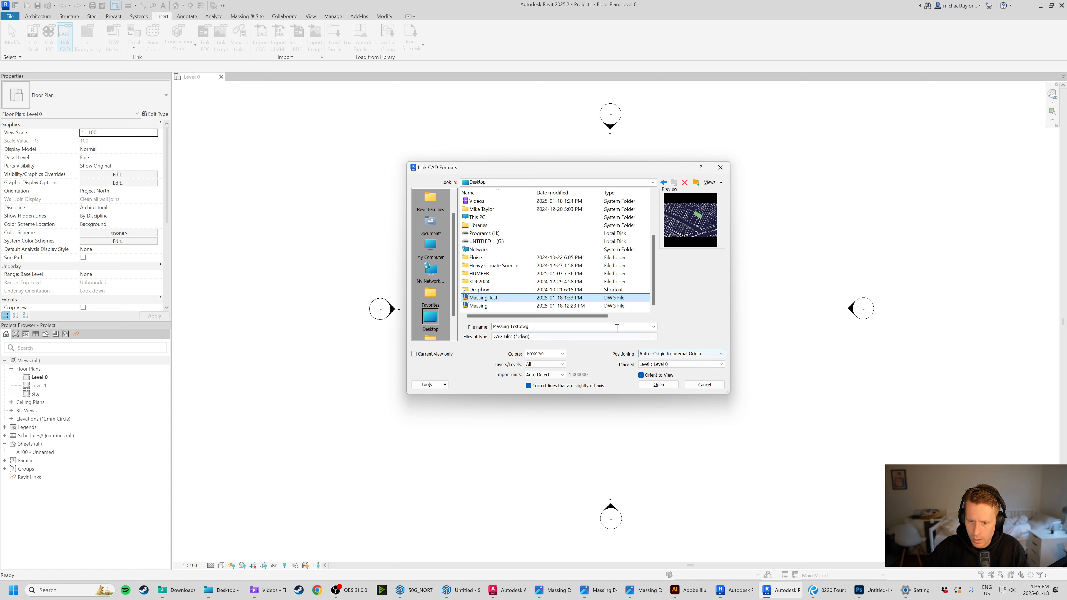
Link the drawing with Auto - Origin to Internal Origin positioning and import units set to meter.
{"action": "left_click", "coordinate": [668, 354]}
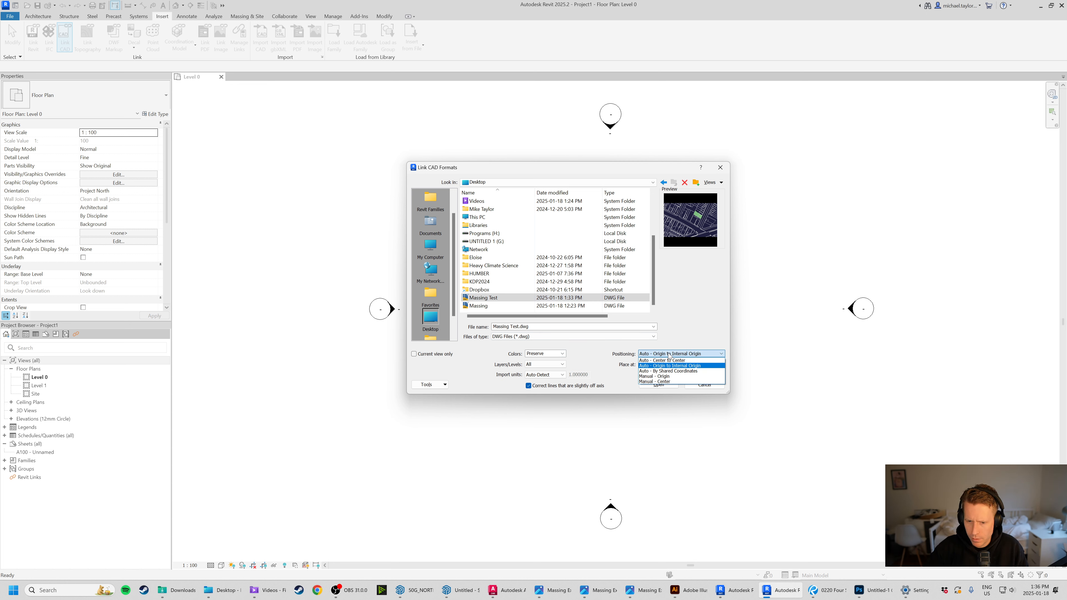
{"action": "left_click", "coordinate": [684, 352]}
{"action": "left_click", "coordinate": [684, 353]}
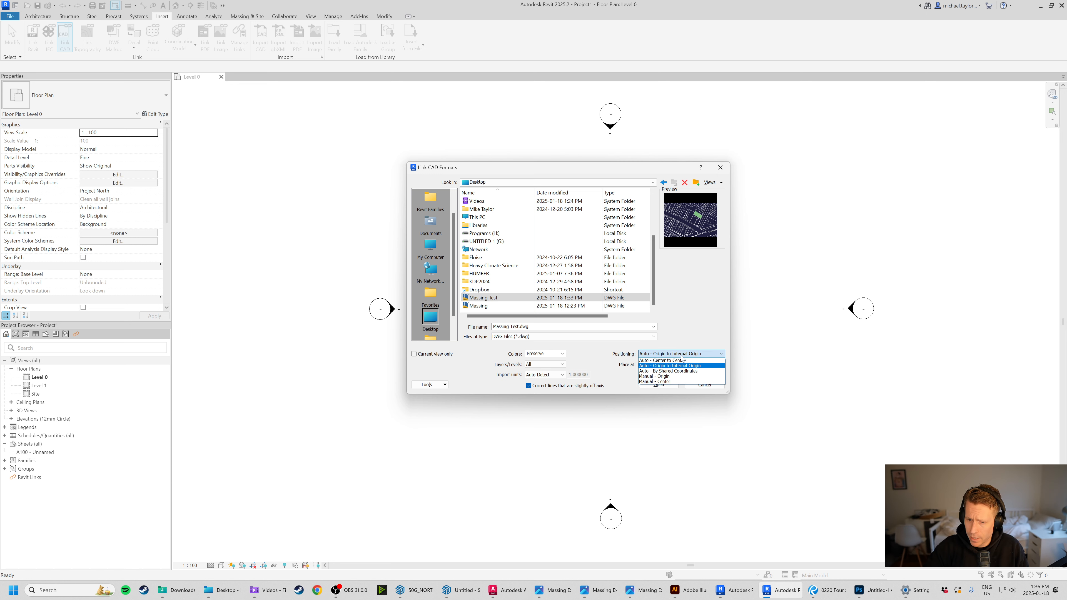
{"action": "left_click", "coordinate": [685, 315]}
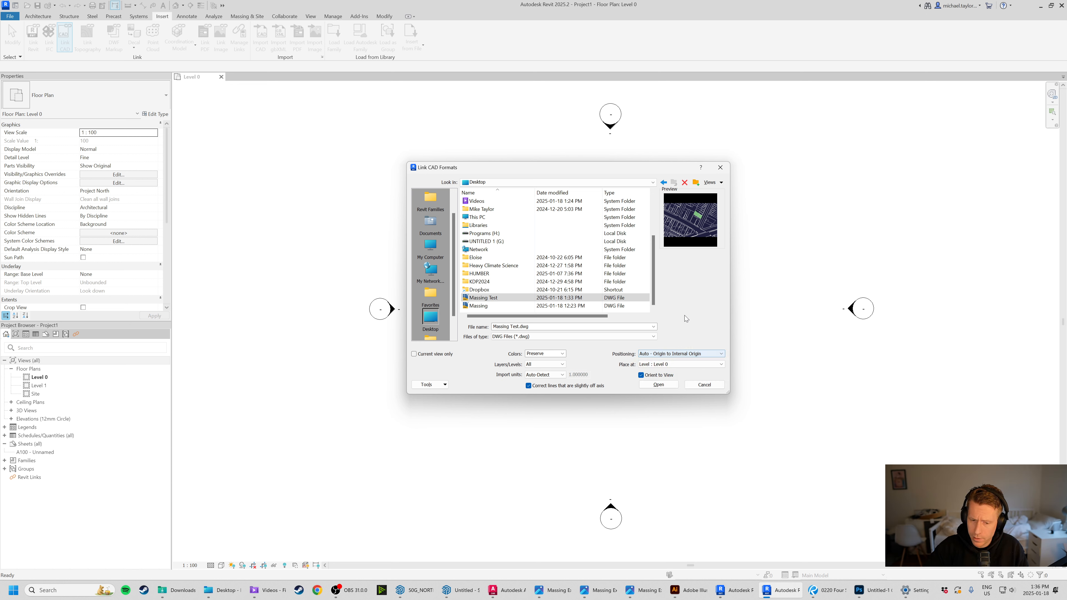
{"action": "left_click", "coordinate": [553, 375]}
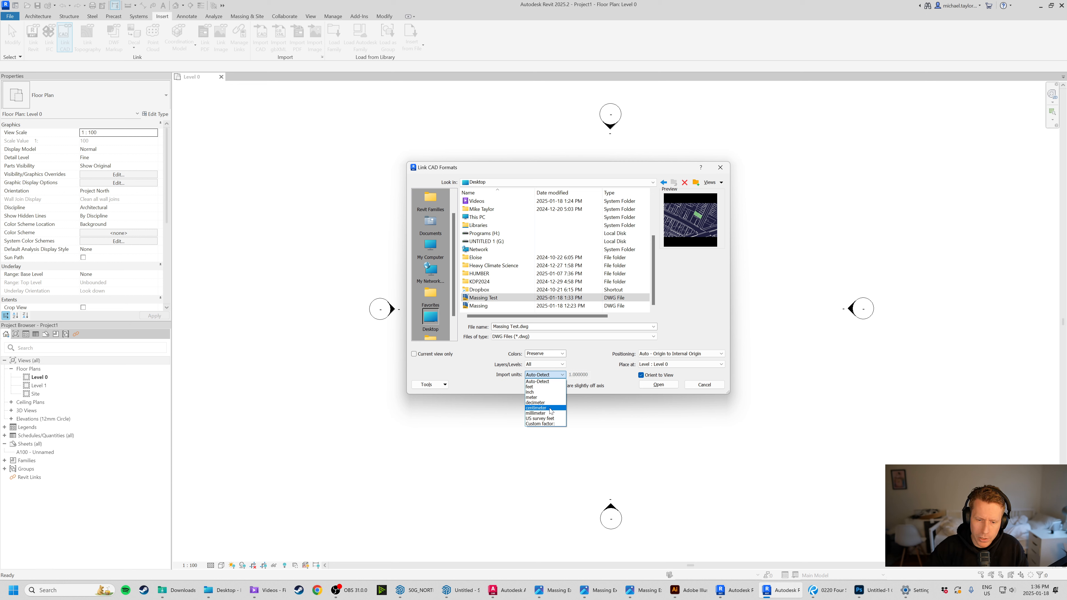
{"action": "left_click", "coordinate": [534, 397]}
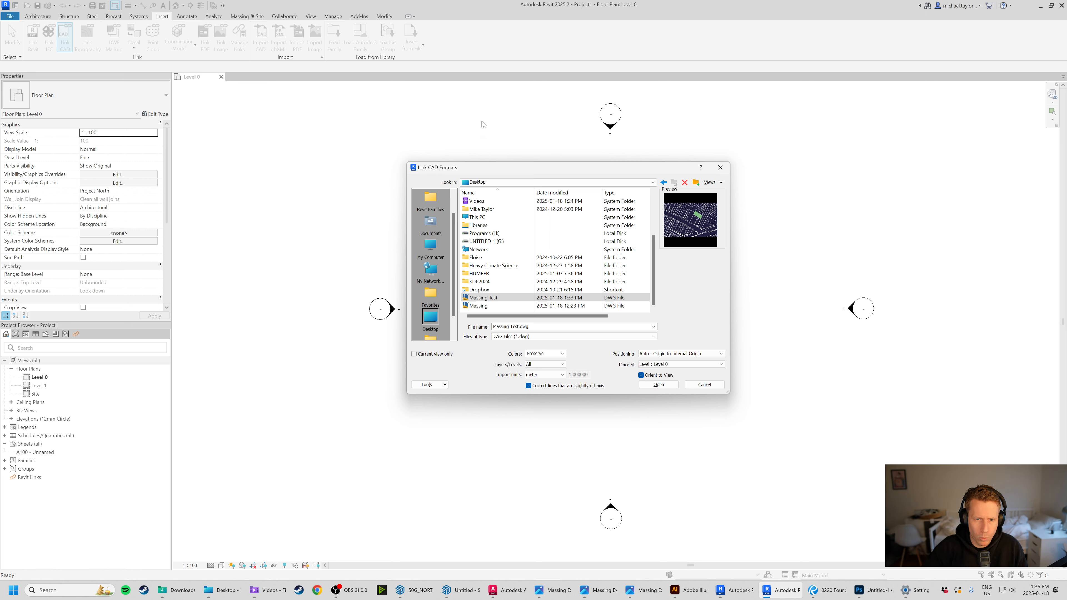
{"action": "left_click", "coordinate": [659, 385]}
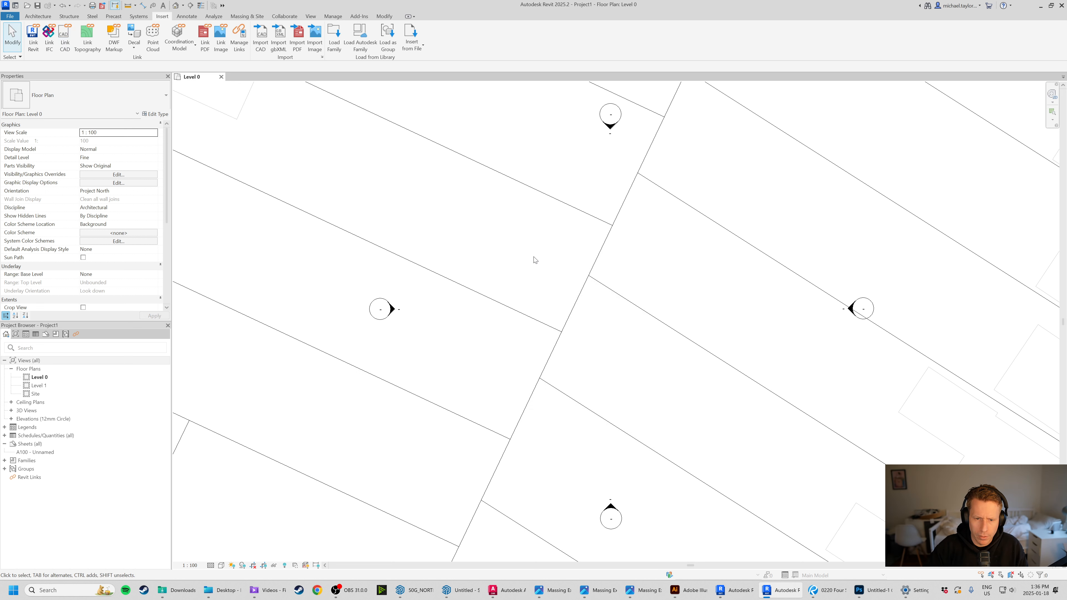
Examine the full extent of the linked massing drawing in the Level 0 plan and select it to check its placement.
{"action": "scroll", "coordinate": [579, 294], "scroll_direction": "down", "scroll_amount": 5}
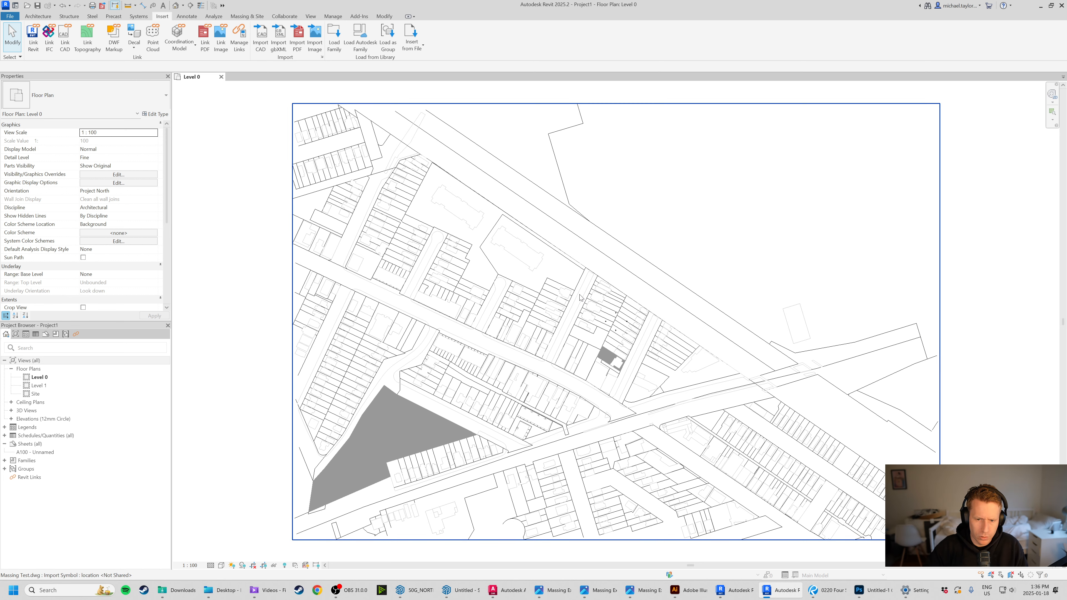
{"action": "scroll", "coordinate": [579, 295], "scroll_direction": "down", "scroll_amount": 1}
{"action": "left_click", "coordinate": [855, 374]}
{"action": "key", "text": "Escape"}
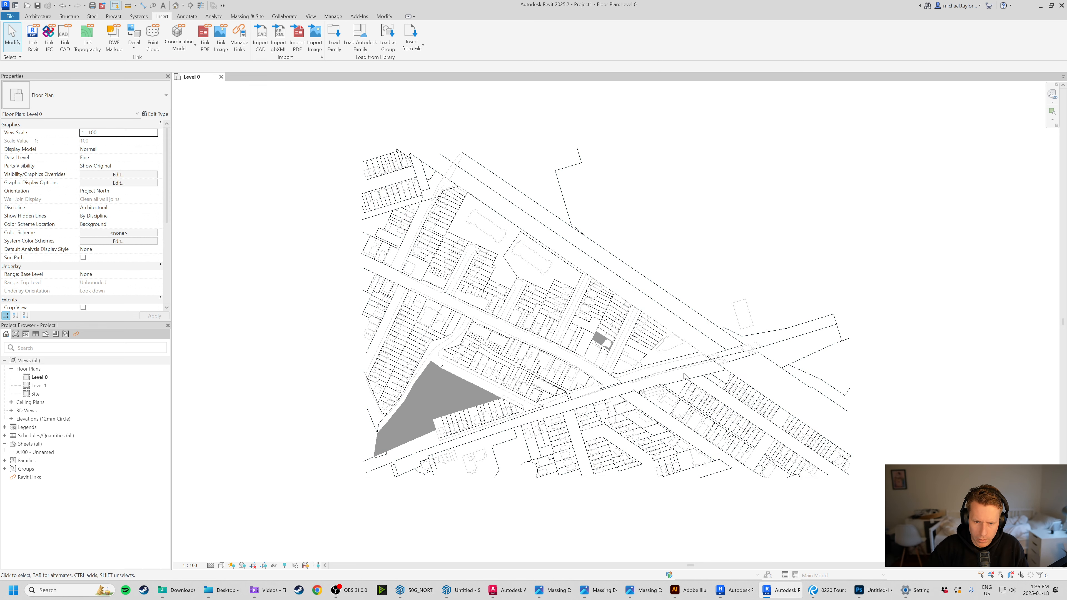
{"action": "left_click", "coordinate": [609, 431]}
{"action": "left_click", "coordinate": [610, 433]}
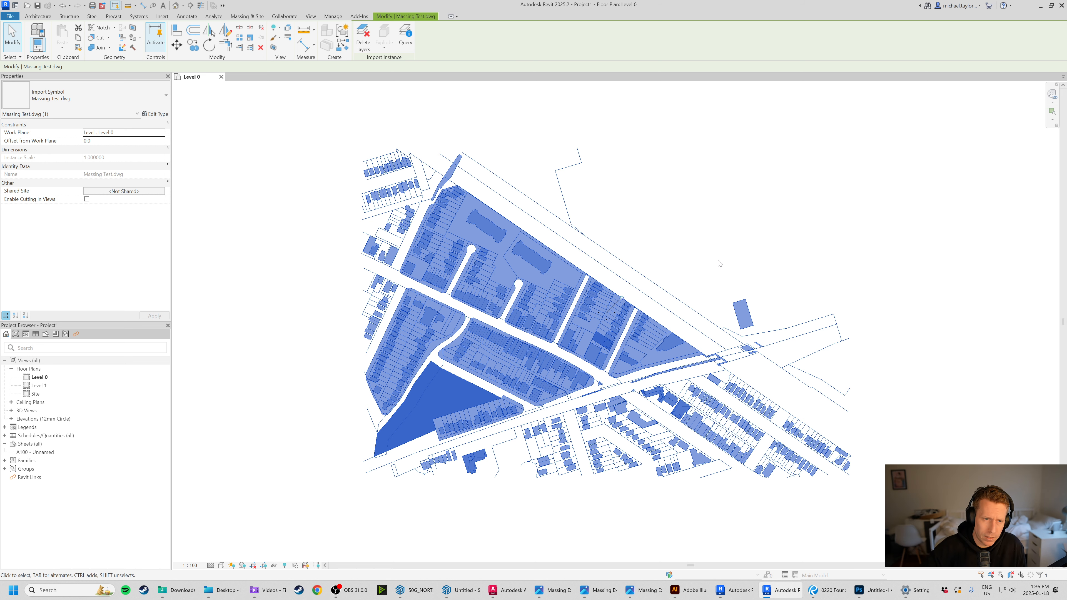
{"action": "left_click", "coordinate": [743, 227]}
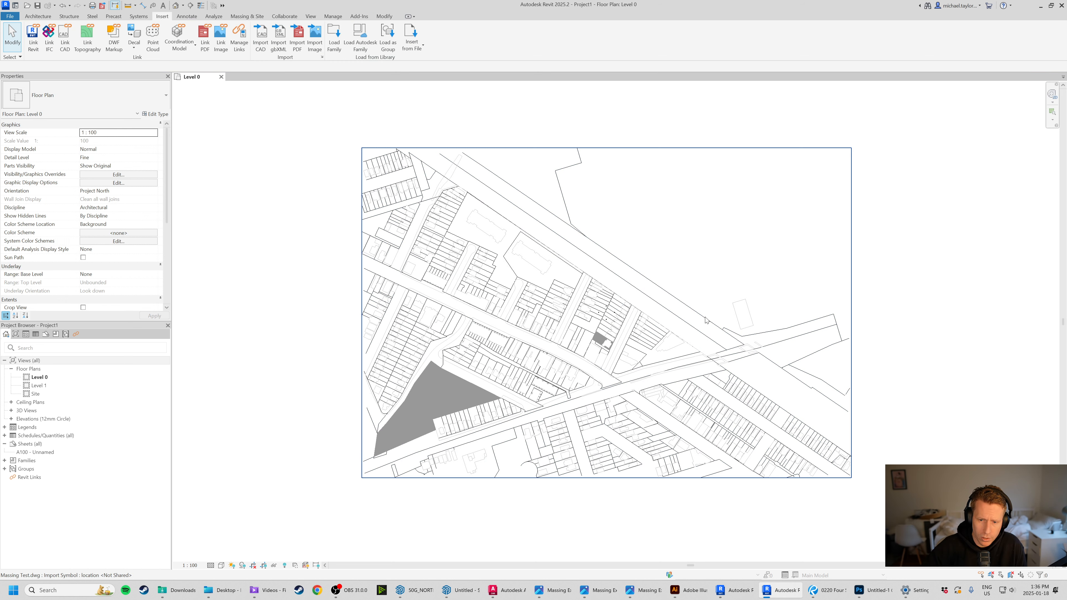
{"action": "left_click", "coordinate": [656, 280]}
{"action": "left_click", "coordinate": [952, 379]}
{"action": "left_click", "coordinate": [657, 303]}
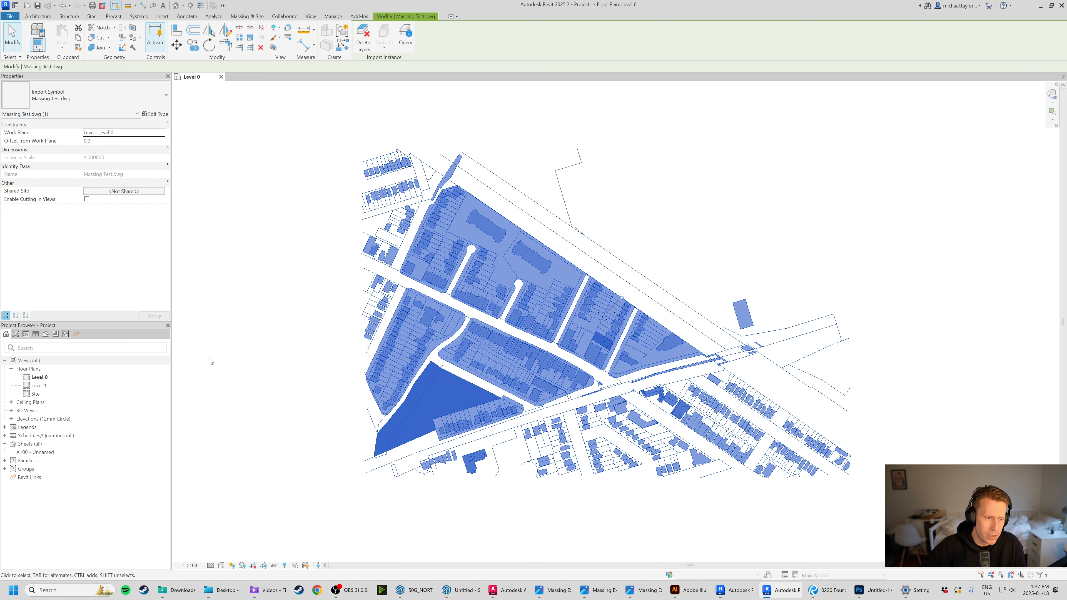
Open the default 3D view and examine the linked site massing from several angles and up close.
{"action": "left_click", "coordinate": [176, 5]}
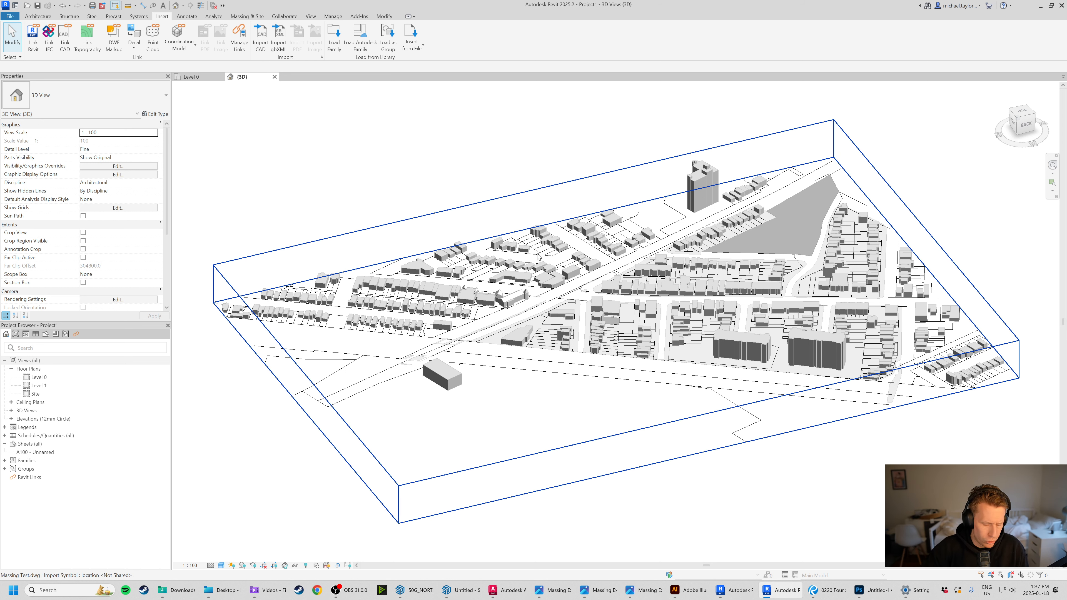
{"action": "middle_click_drag", "start_coordinate": [604, 278], "coordinate": [601, 320], "text": "shift"}
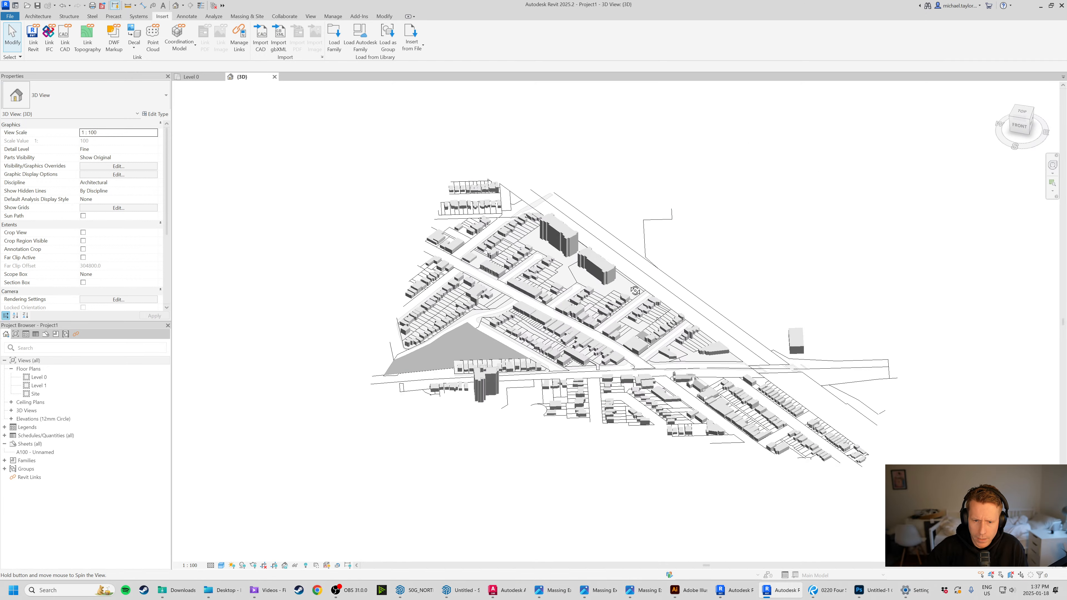
{"action": "scroll", "coordinate": [601, 320], "scroll_direction": "up", "scroll_amount": 5}
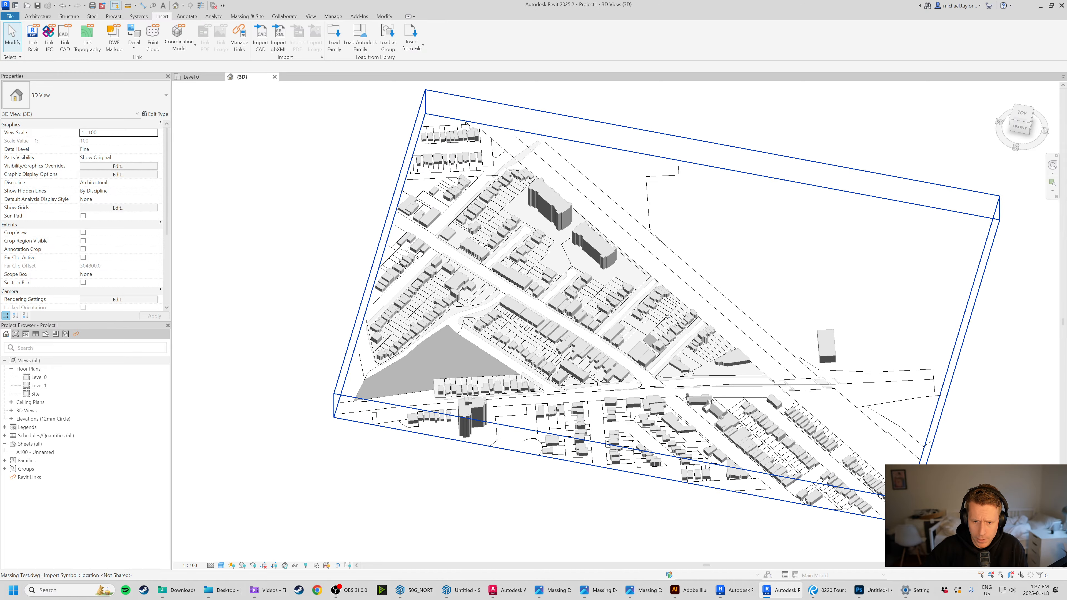
{"action": "middle_click_drag", "start_coordinate": [640, 377], "coordinate": [672, 416], "text": "shift"}
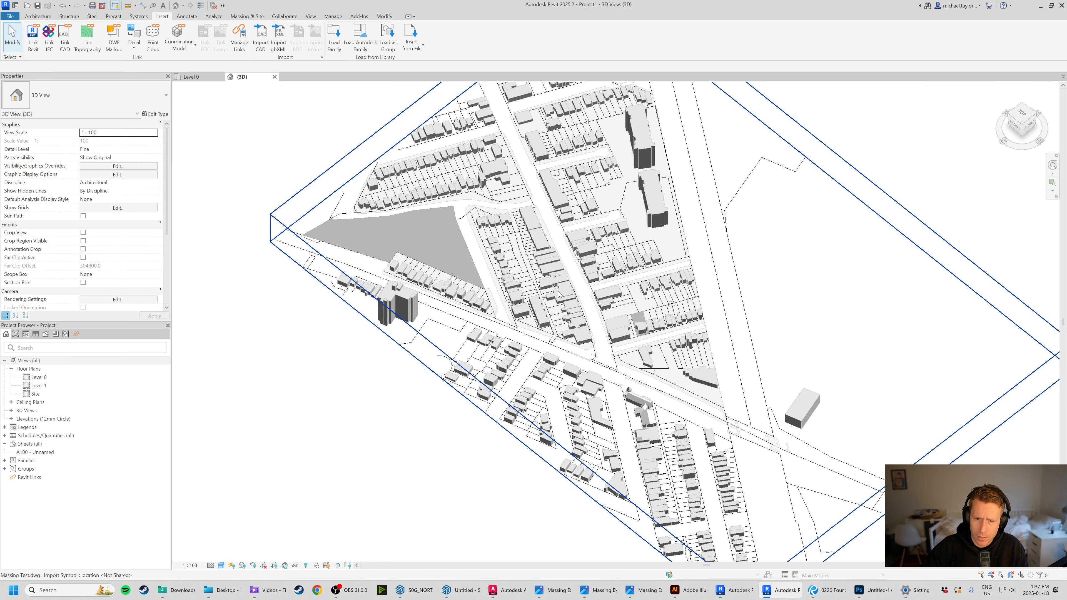
{"action": "scroll", "coordinate": [555, 301], "scroll_direction": "down", "scroll_amount": 2}
{"action": "middle_click_drag", "start_coordinate": [557, 313], "coordinate": [614, 384], "text": "shift"}
{"action": "scroll", "coordinate": [615, 384], "scroll_direction": "up", "scroll_amount": 2}
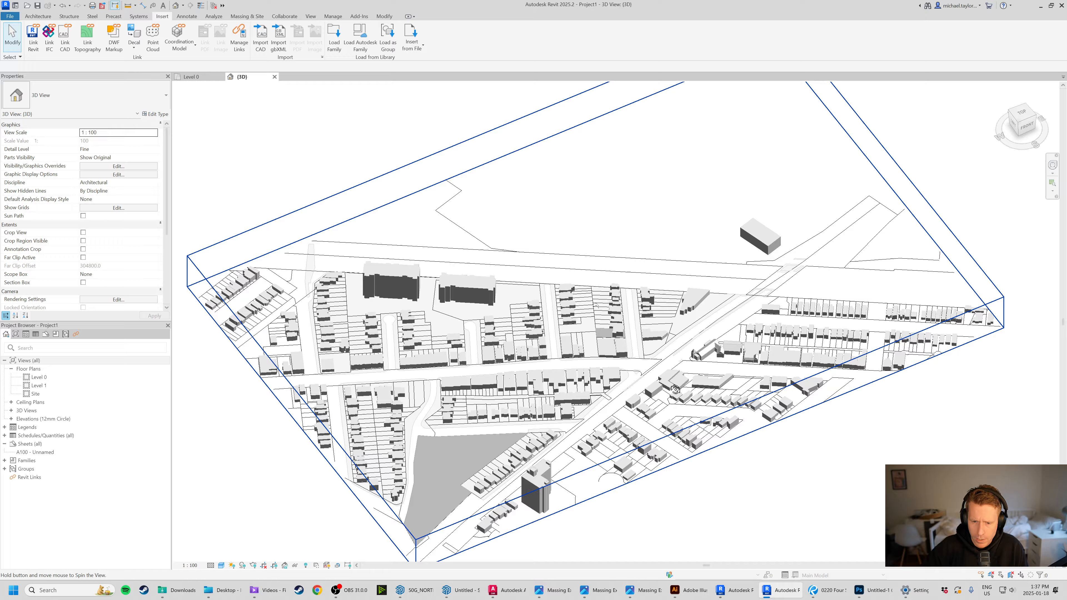
{"action": "middle_click_drag", "start_coordinate": [666, 406], "coordinate": [549, 316], "text": "shift"}
{"action": "scroll", "coordinate": [551, 333], "scroll_direction": "up", "scroll_amount": 3}
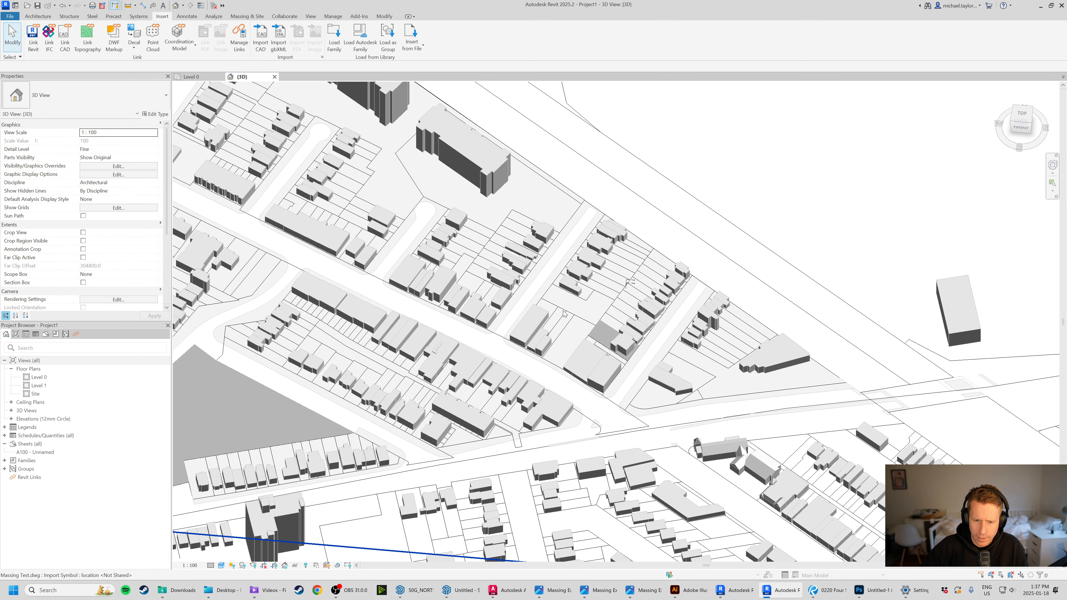
{"action": "scroll", "coordinate": [564, 314], "scroll_direction": "up", "scroll_amount": 5}
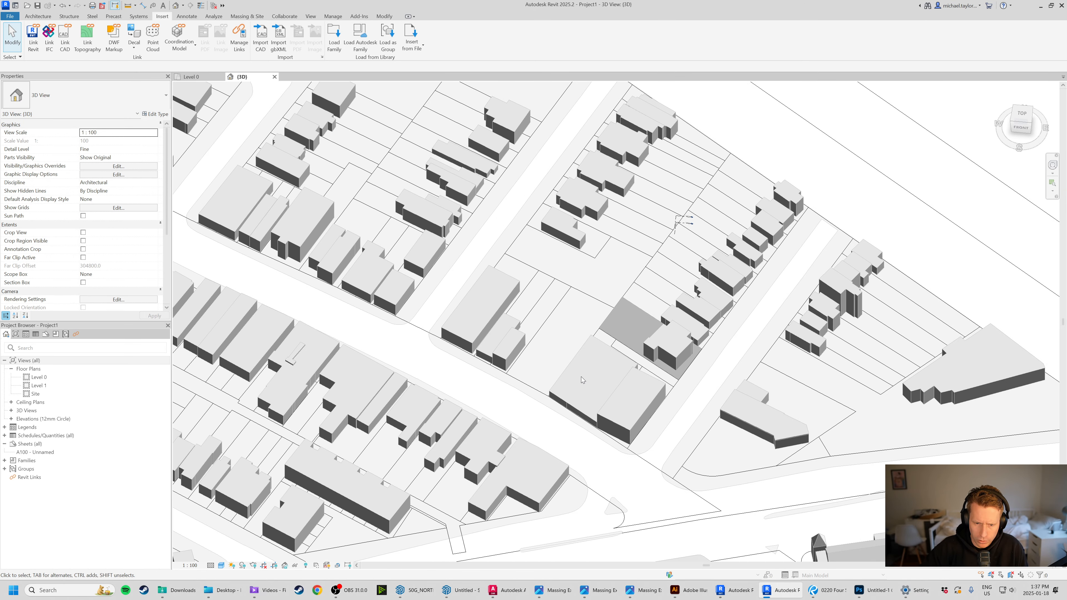
{"action": "scroll", "coordinate": [617, 316], "scroll_direction": "down", "scroll_amount": 2}
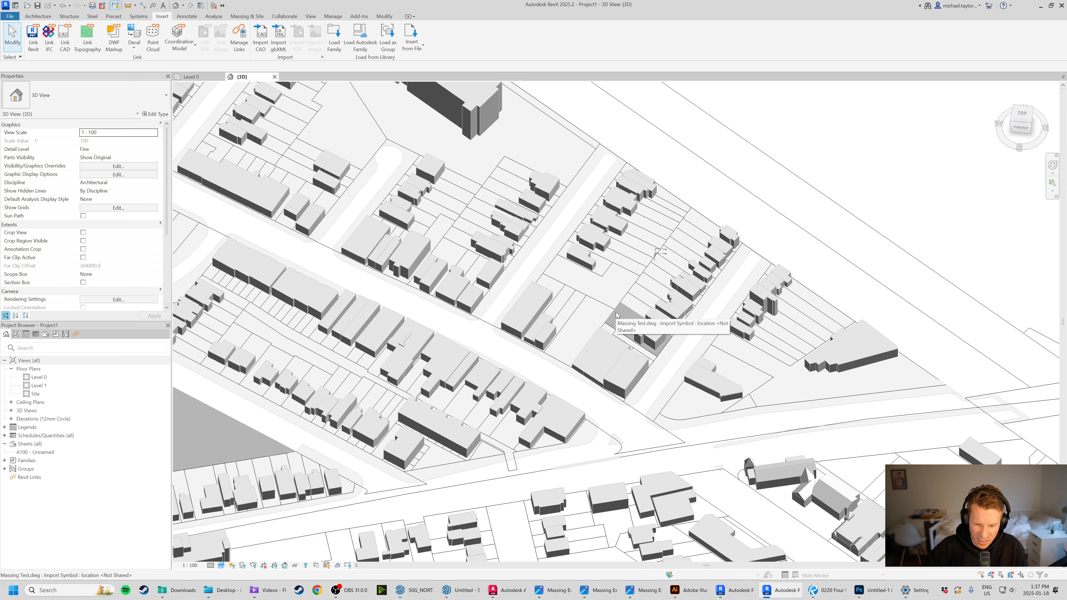
{"action": "scroll", "coordinate": [618, 315], "scroll_direction": "down", "scroll_amount": 3}
{"action": "middle_click_drag", "start_coordinate": [601, 316], "coordinate": [569, 275], "text": "shift"}
{"action": "scroll", "coordinate": [571, 271], "scroll_direction": "up", "scroll_amount": 1}
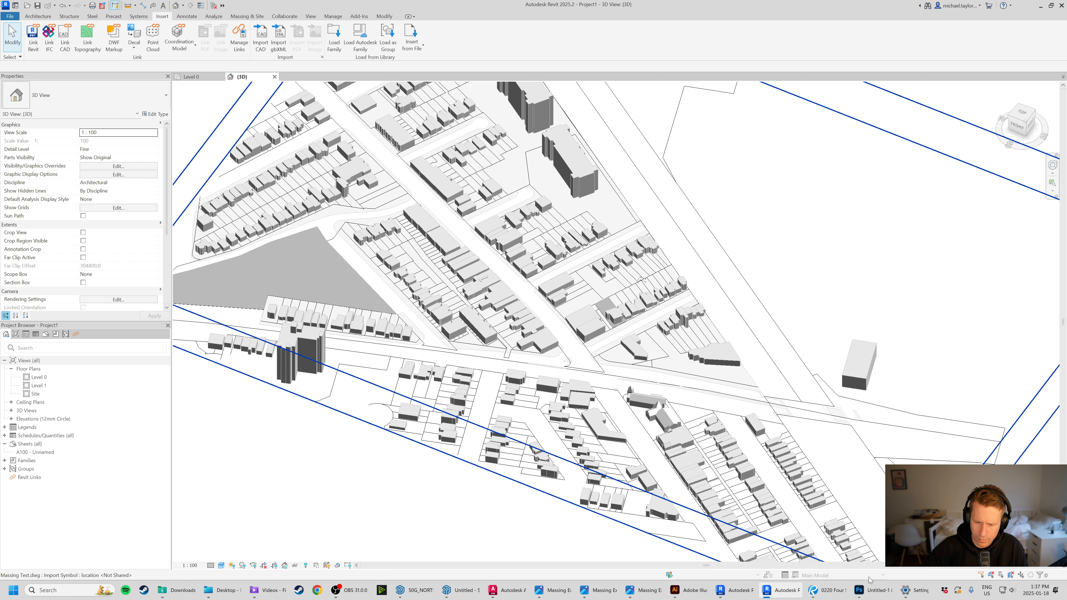
Open the 3D view's Sun Settings to review the solar study and preset options, leaving them without changes.
{"action": "left_click", "coordinate": [232, 566]}
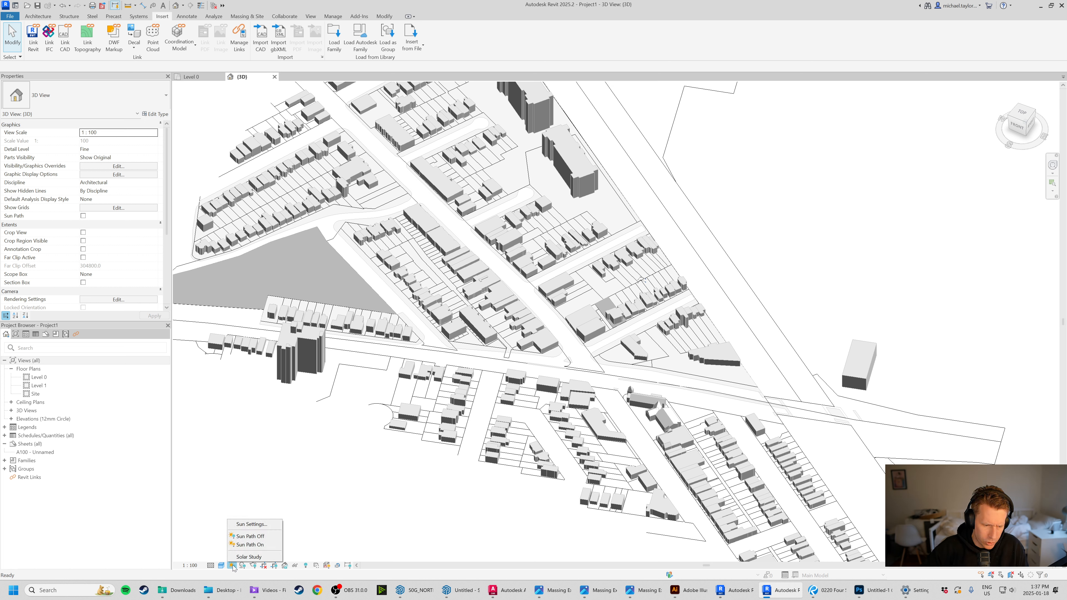
{"action": "left_click", "coordinate": [251, 524]}
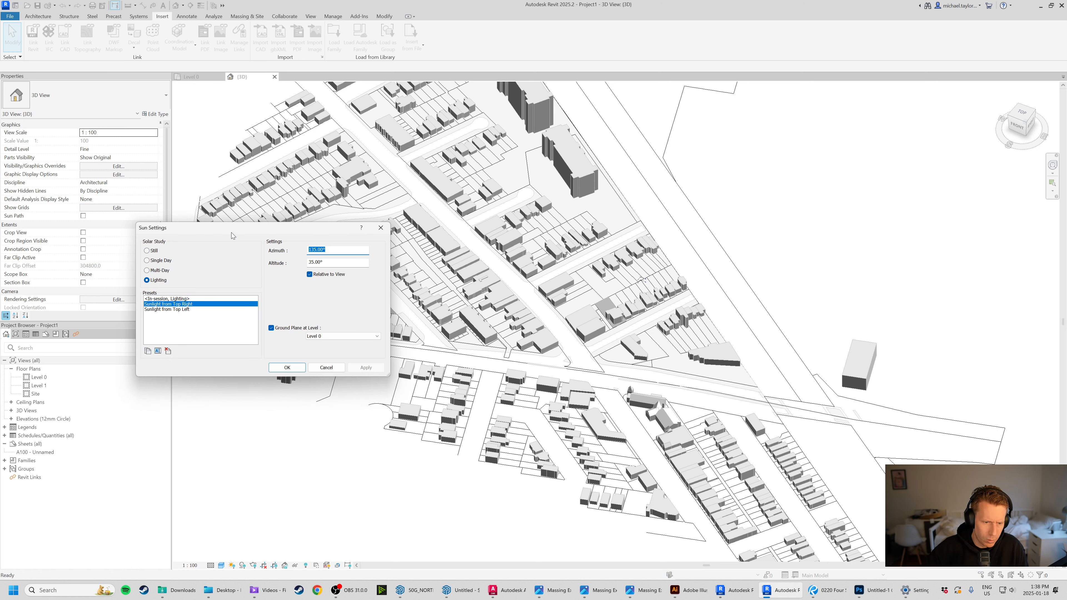
{"action": "left_click_drag", "start_coordinate": [234, 234], "coordinate": [252, 251]}
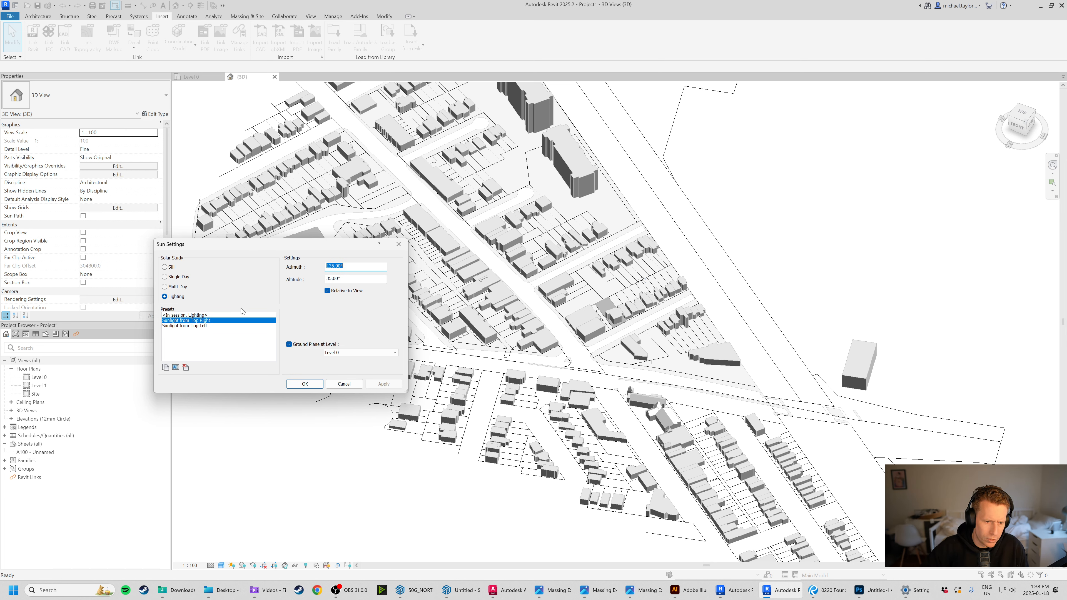
{"action": "left_click", "coordinate": [344, 385]}
{"action": "left_click", "coordinate": [232, 565]}
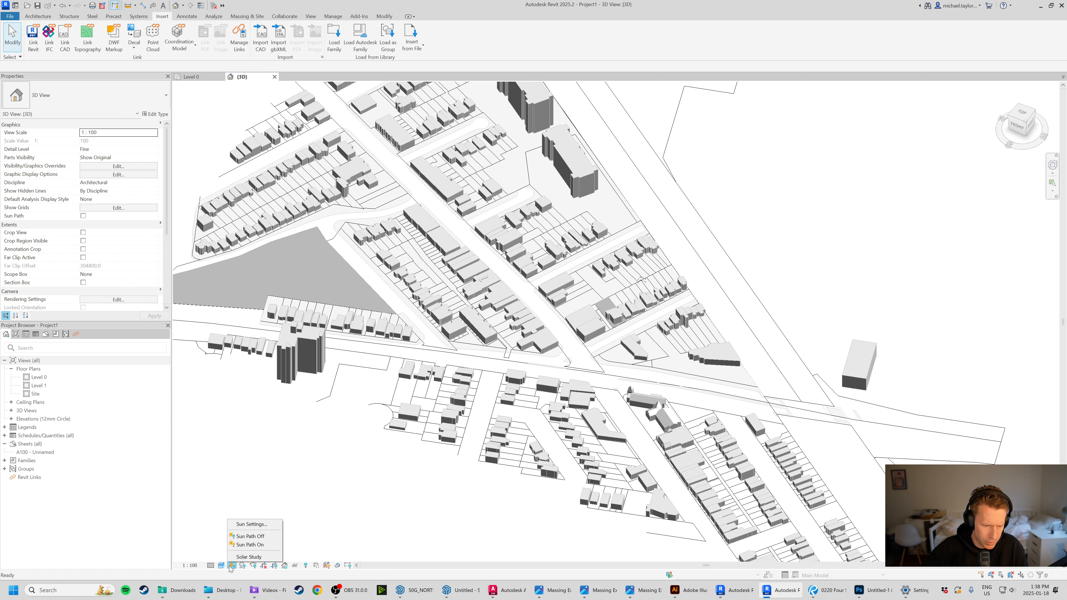
{"action": "left_click", "coordinate": [246, 557]}
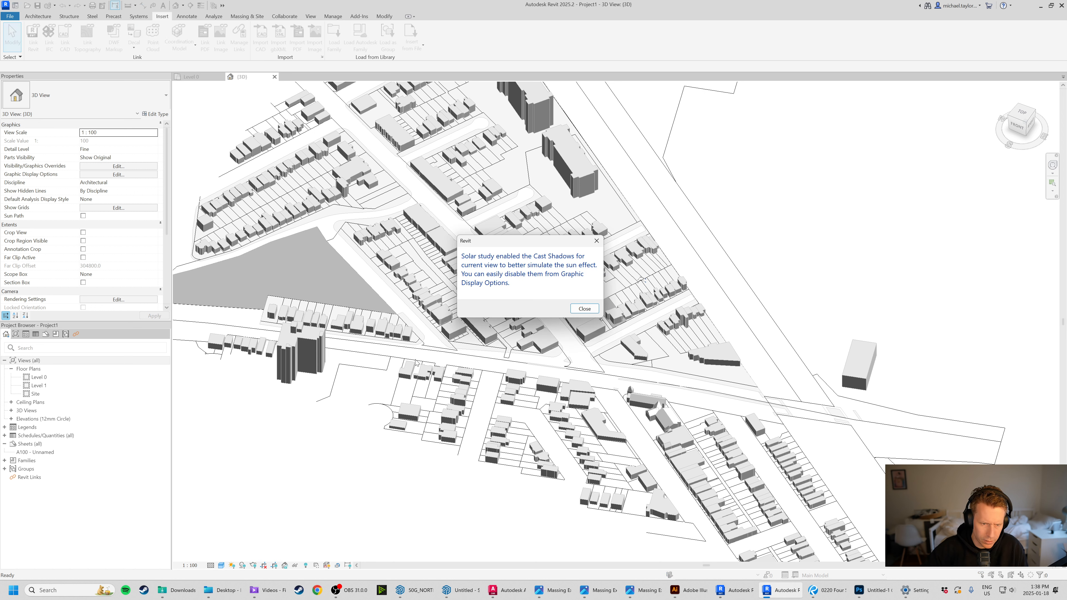
{"action": "left_click", "coordinate": [585, 308]}
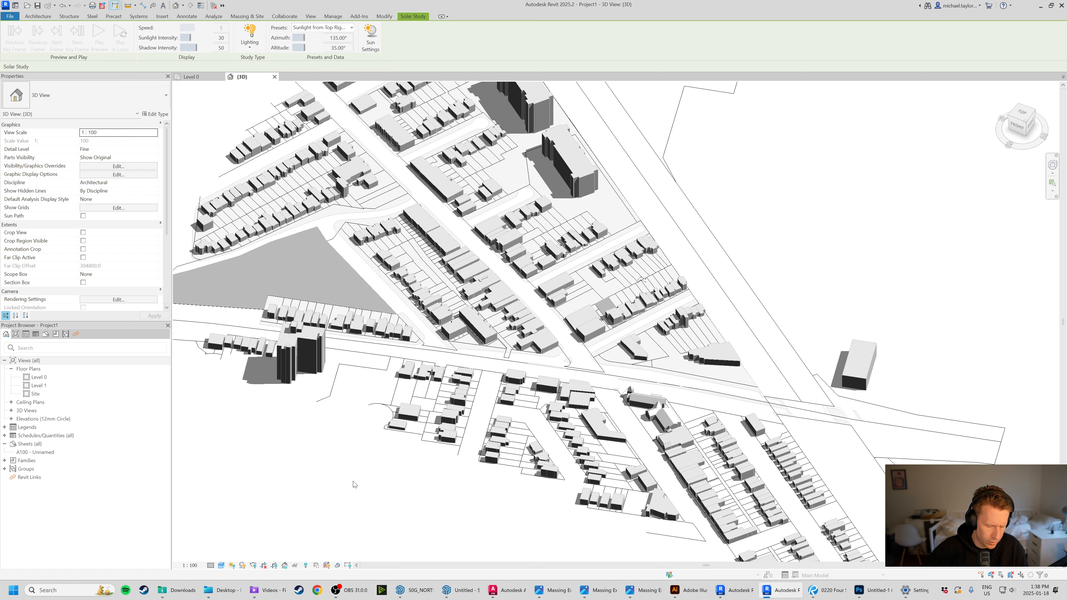
{"action": "key", "text": "Escape"}
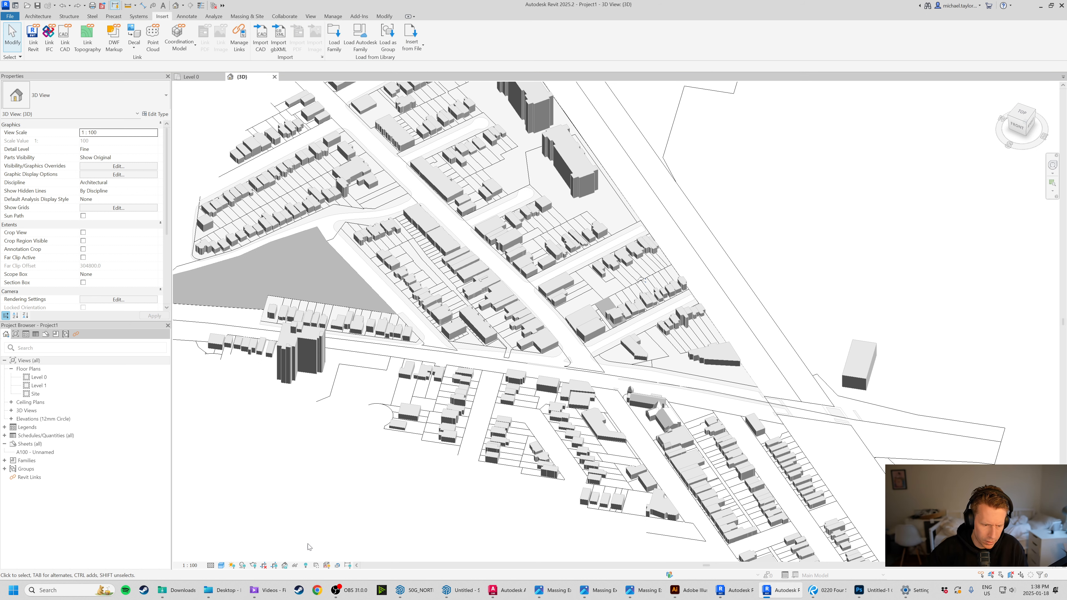
Turn on the sun path in the 3D view using the specified project location, date and time.
{"action": "left_click", "coordinate": [232, 566]}
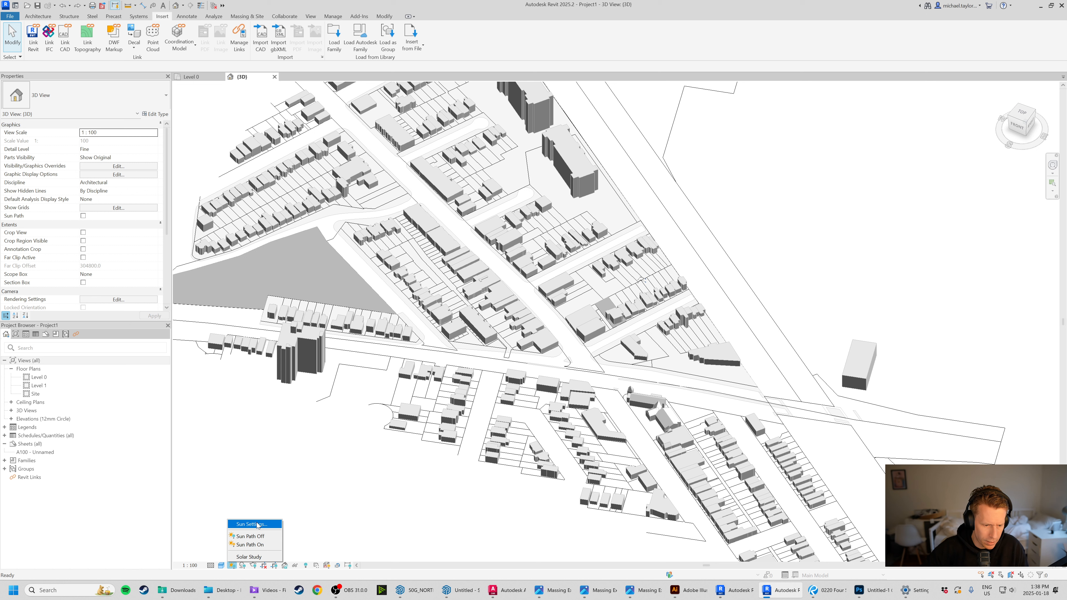
{"action": "left_click", "coordinate": [265, 546]}
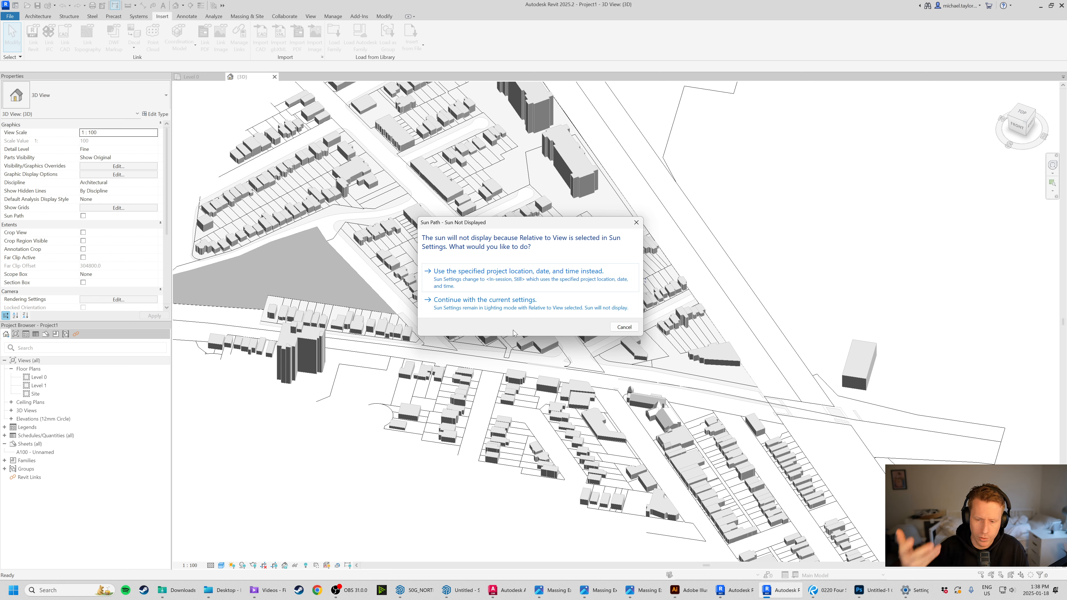
{"action": "left_click", "coordinate": [509, 284]}
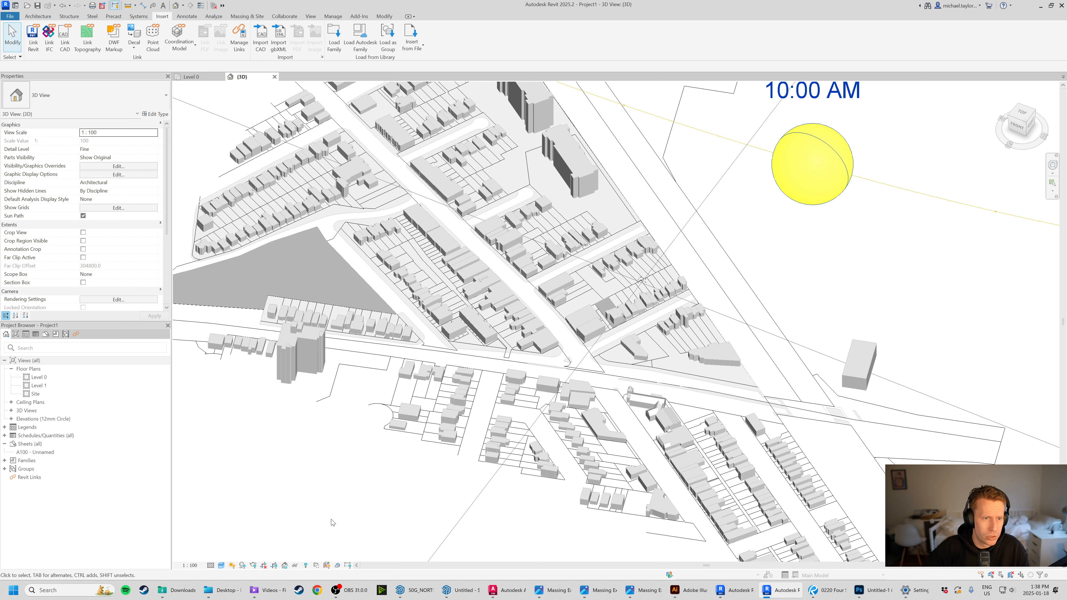
Set the sun settings' project location to Toronto, ON Canada from the Default City List.
{"action": "left_click", "coordinate": [233, 566]}
{"action": "left_click", "coordinate": [250, 559]}
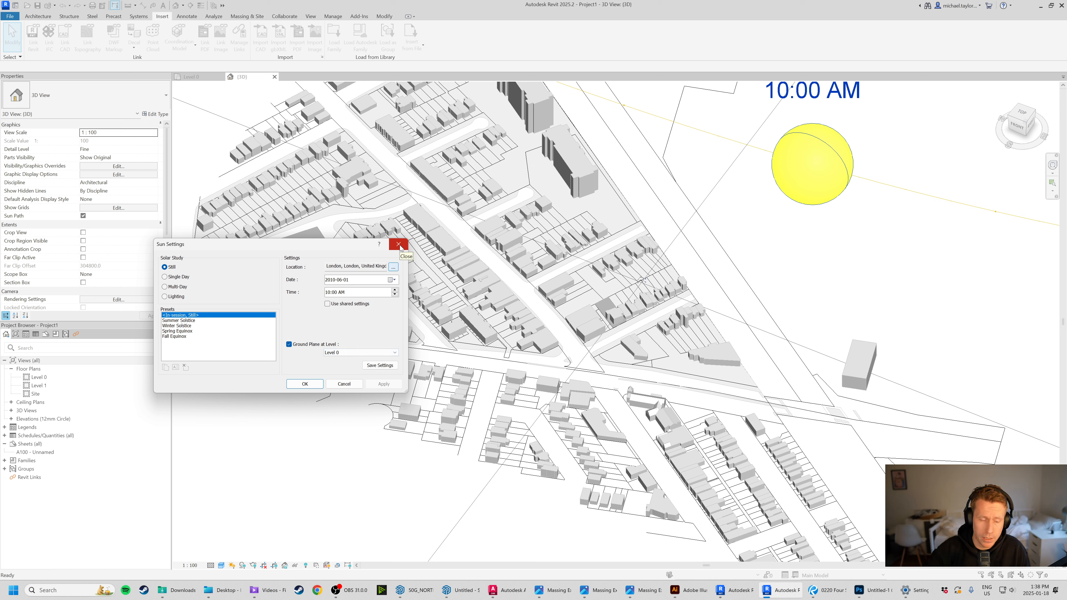
{"action": "left_click", "coordinate": [393, 268]}
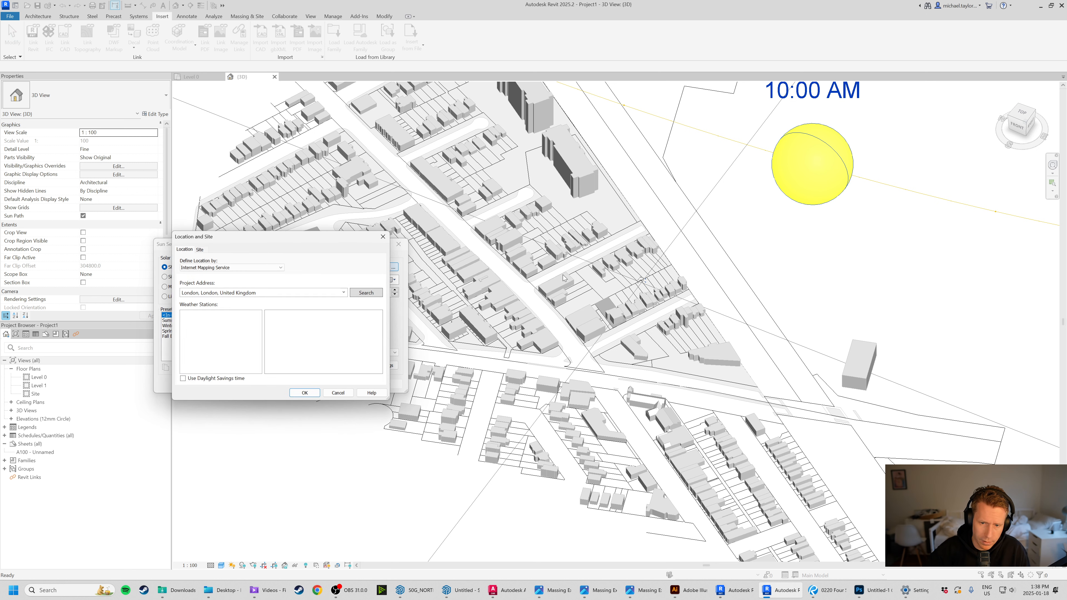
{"action": "left_click", "coordinate": [215, 268]}
{"action": "left_click", "coordinate": [215, 277]}
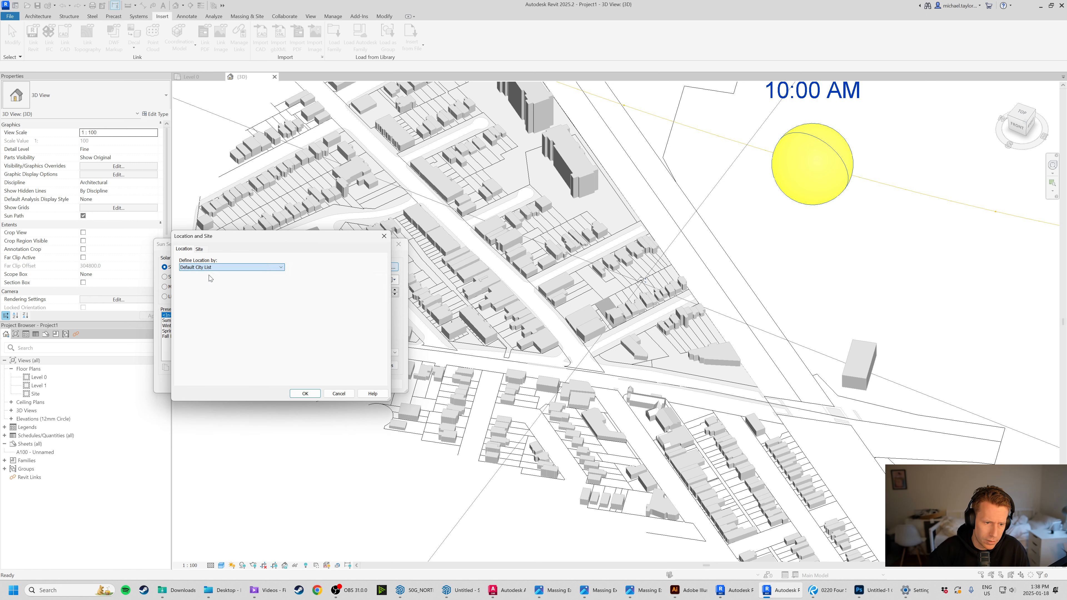
{"action": "left_click", "coordinate": [270, 295]}
{"action": "scroll", "coordinate": [260, 378], "scroll_direction": "down", "scroll_amount": 10}
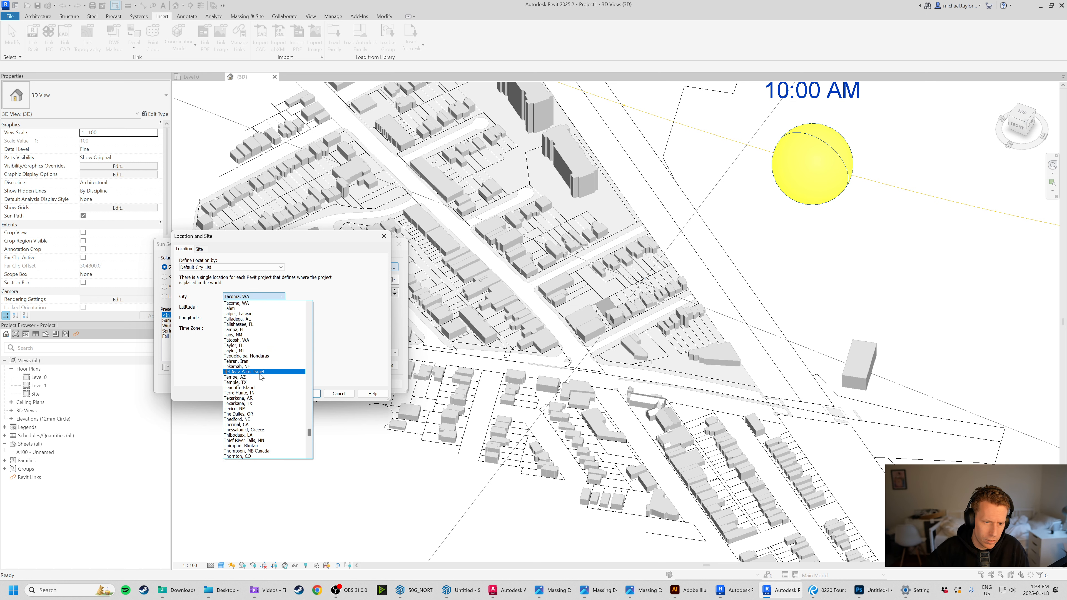
{"action": "scroll", "coordinate": [260, 411], "scroll_direction": "down", "scroll_amount": 3}
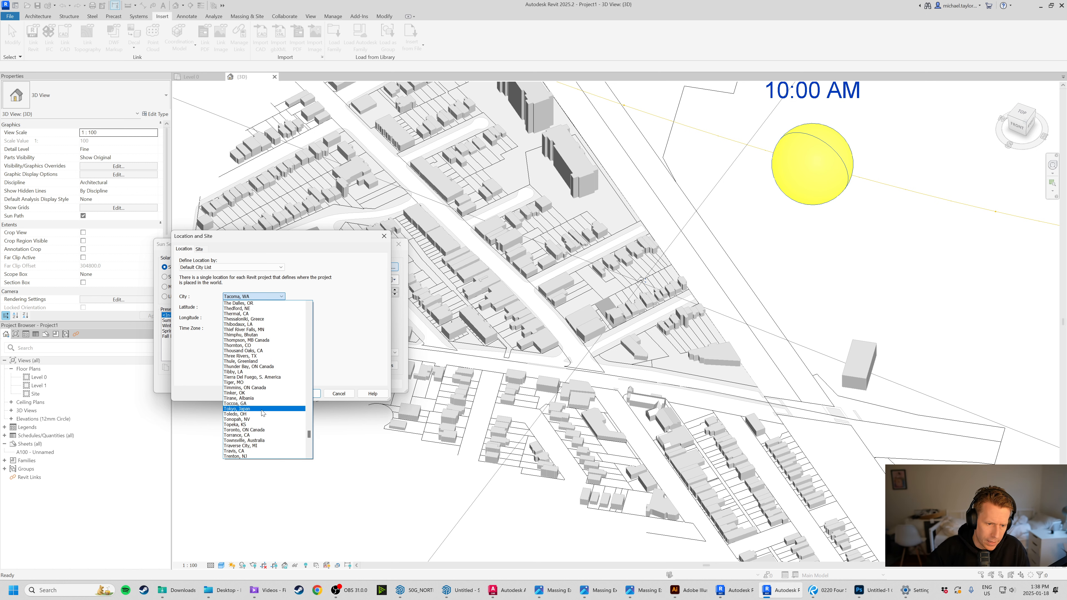
{"action": "left_click", "coordinate": [261, 430]}
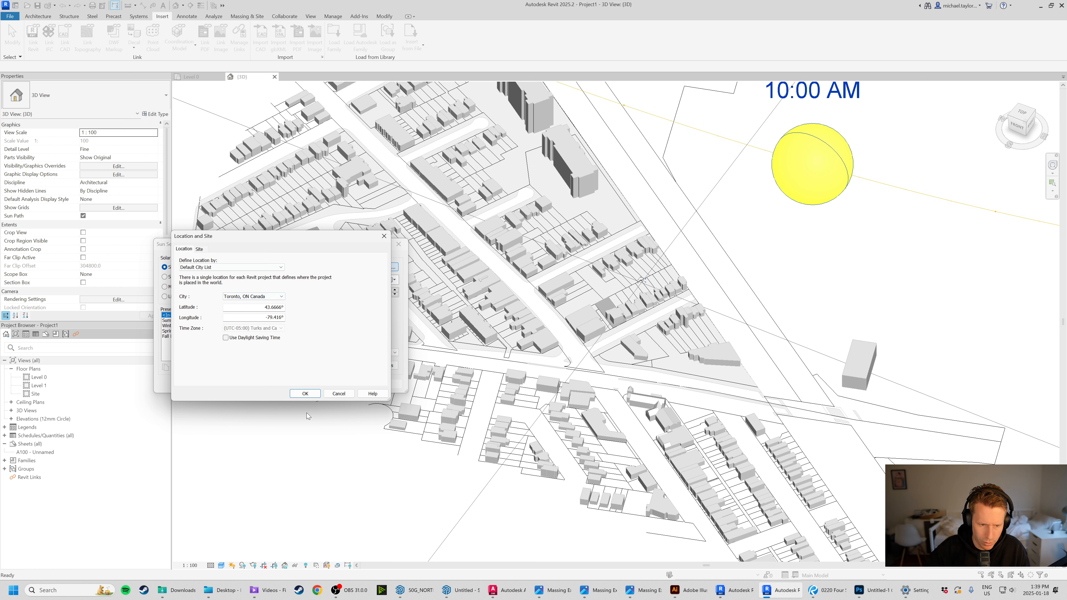
{"action": "left_click", "coordinate": [305, 393]}
{"action": "left_click", "coordinate": [306, 383]}
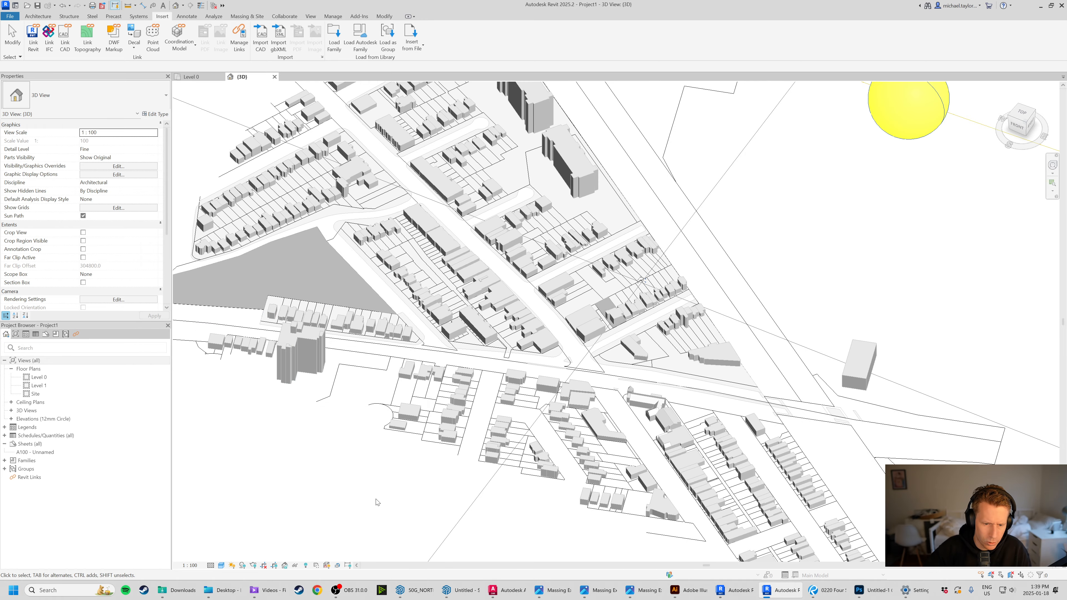
Turn on shadows in the 3D view and examine the massing inside the sun path from near and far.
{"action": "middle_click_drag", "start_coordinate": [384, 416], "coordinate": [570, 377], "text": "shift"}
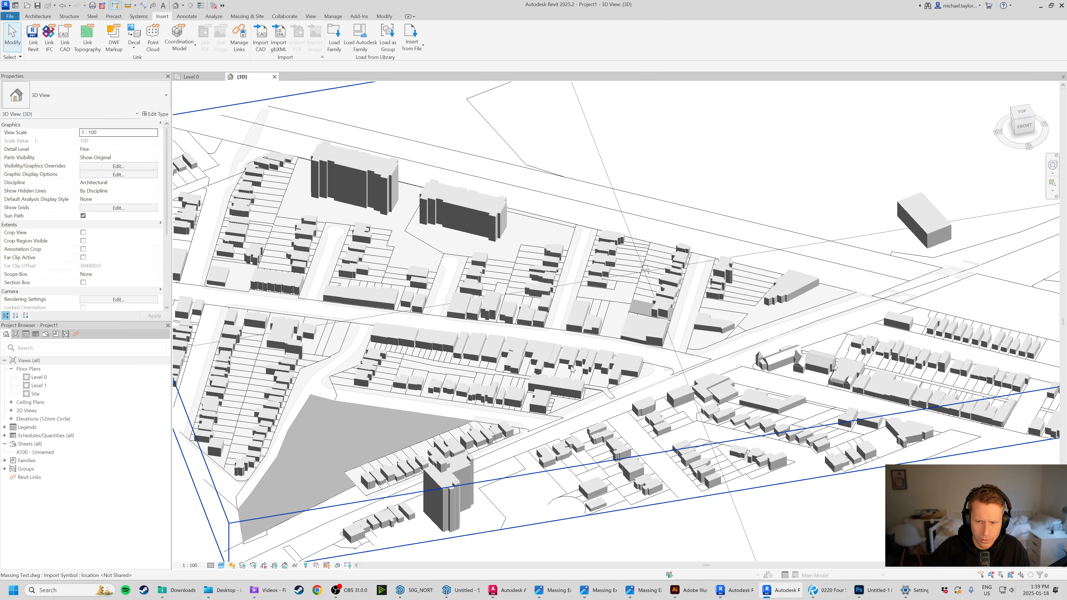
{"action": "scroll", "coordinate": [732, 285], "scroll_direction": "down", "scroll_amount": 10}
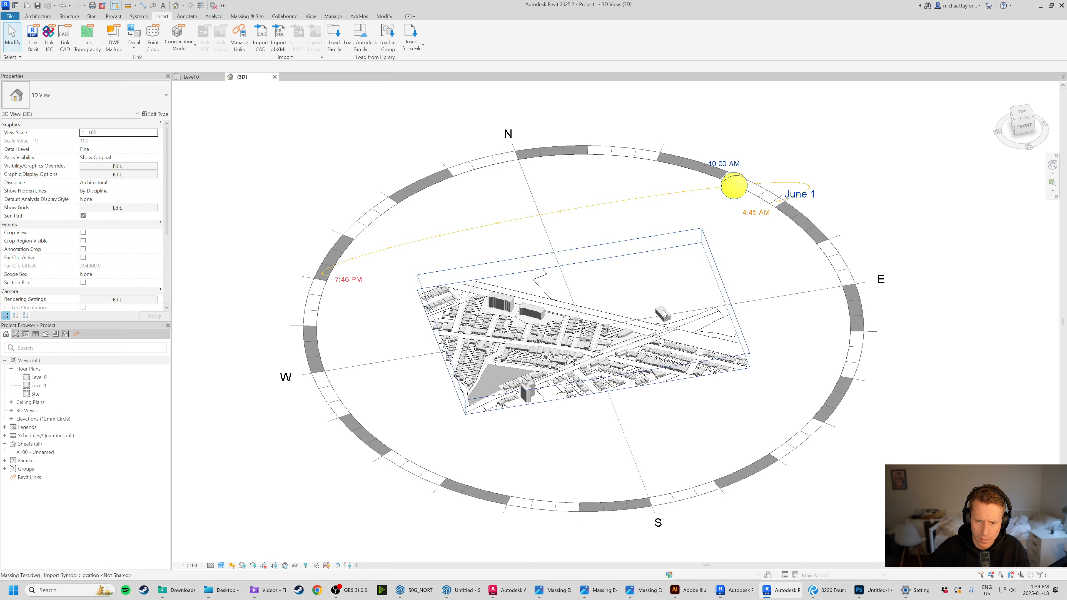
{"action": "scroll", "coordinate": [663, 315], "scroll_direction": "up", "scroll_amount": 10}
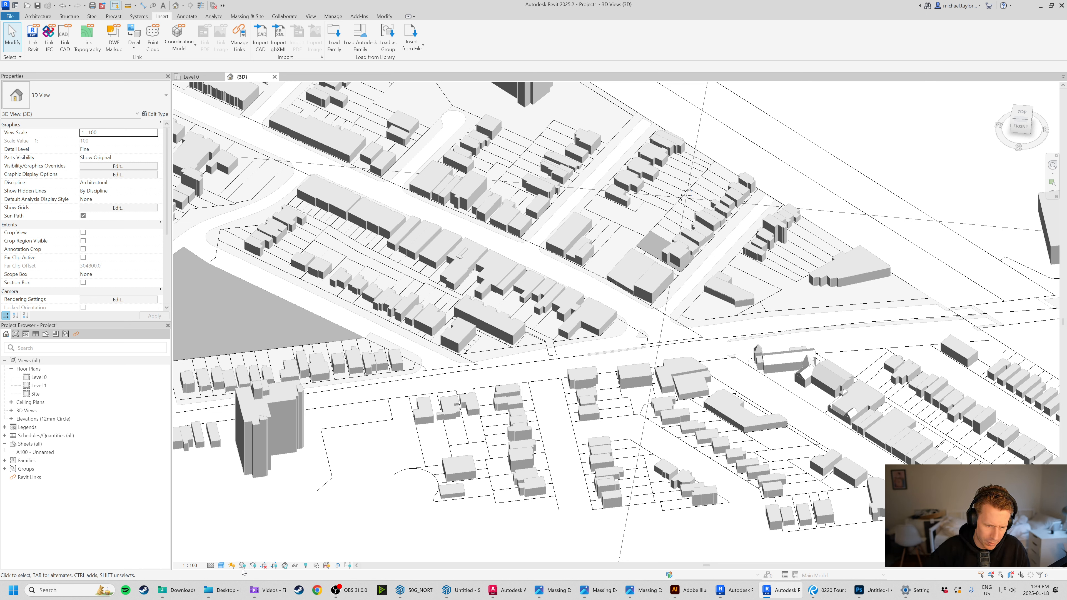
{"action": "scroll", "coordinate": [500, 370], "scroll_direction": "up", "scroll_amount": 4}
{"action": "middle_click_drag", "start_coordinate": [559, 353], "coordinate": [609, 371], "text": "shift"}
{"action": "scroll", "coordinate": [532, 375], "scroll_direction": "down", "scroll_amount": 4}
{"action": "scroll", "coordinate": [518, 369], "scroll_direction": "down", "scroll_amount": 3}
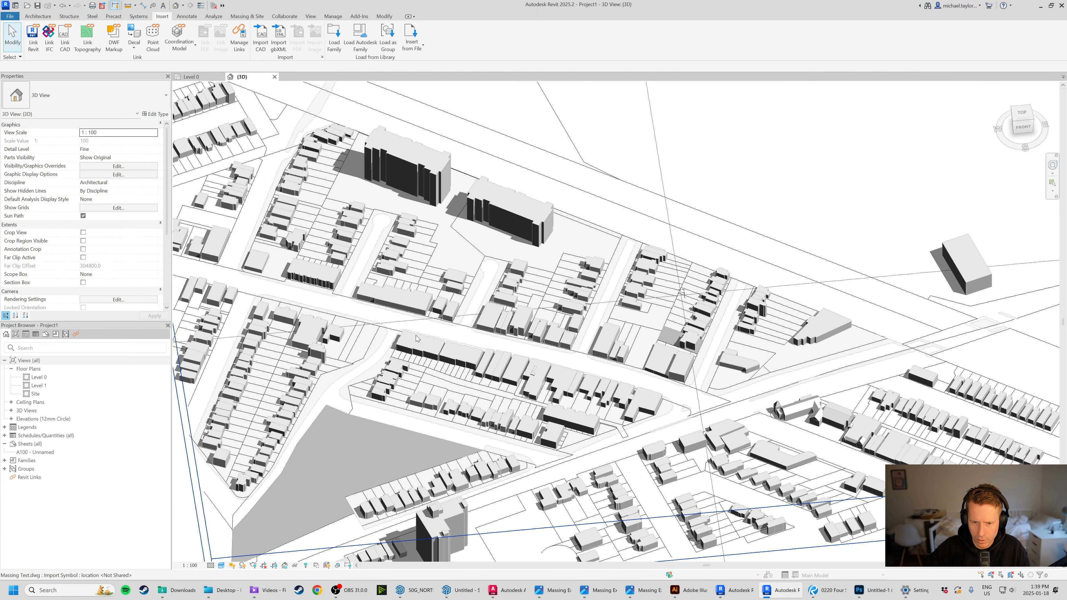
{"action": "scroll", "coordinate": [581, 238], "scroll_direction": "down", "scroll_amount": 3}
{"action": "middle_click_drag", "start_coordinate": [582, 244], "coordinate": [657, 293], "text": "shift"}
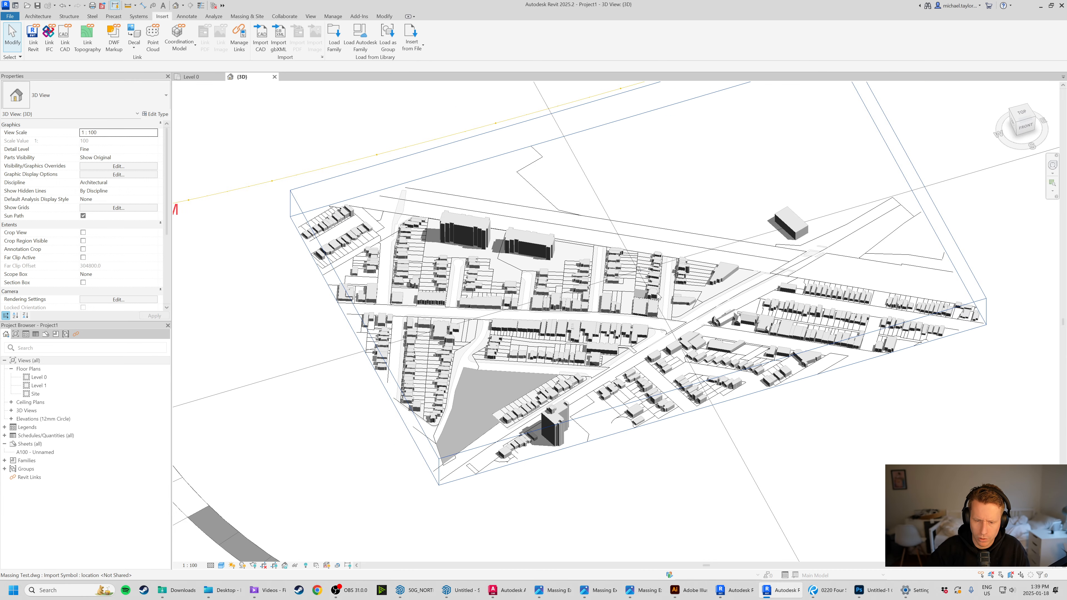
{"action": "scroll", "coordinate": [658, 297], "scroll_direction": "down", "scroll_amount": 3}
{"action": "scroll", "coordinate": [635, 364], "scroll_direction": "down", "scroll_amount": 4}
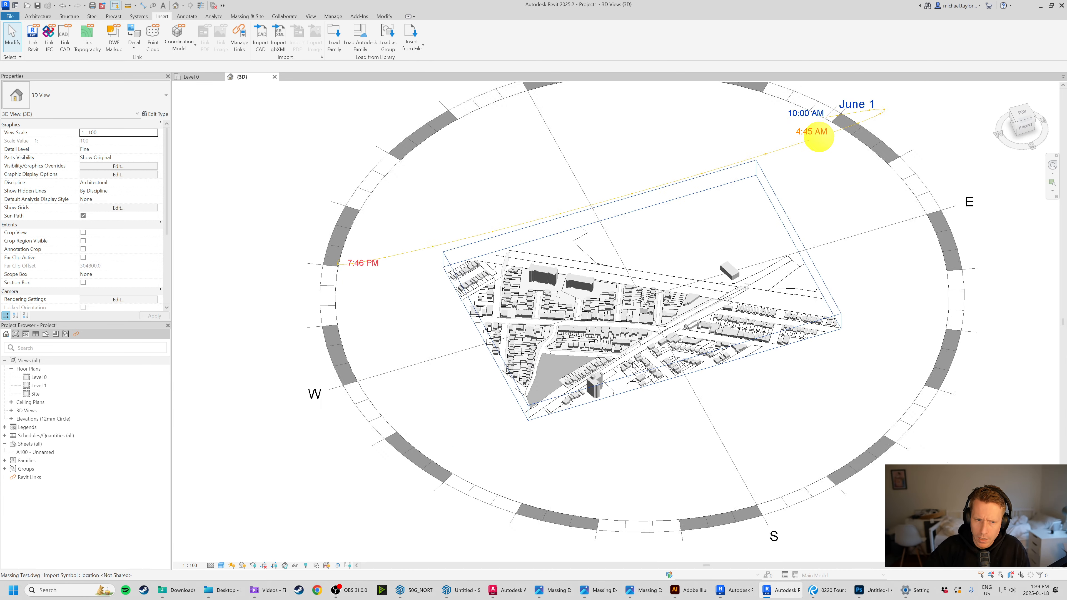
Select the sun path and shift the sun's date to November 11, keeping the time at 10:00 AM.
{"action": "left_click", "coordinate": [742, 209]}
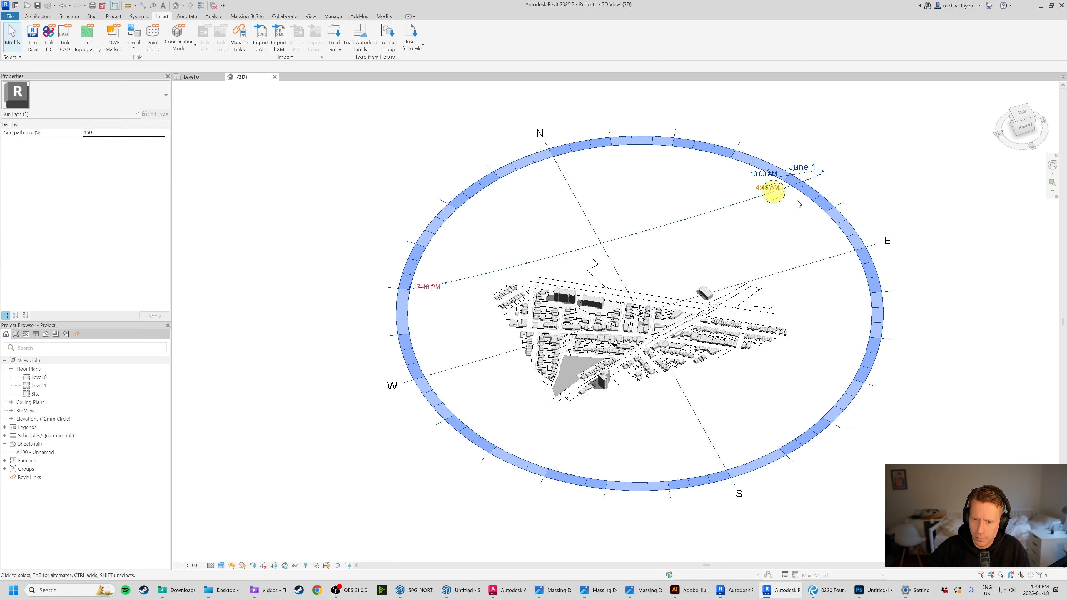
{"action": "left_click_drag", "start_coordinate": [755, 198], "coordinate": [630, 238]}
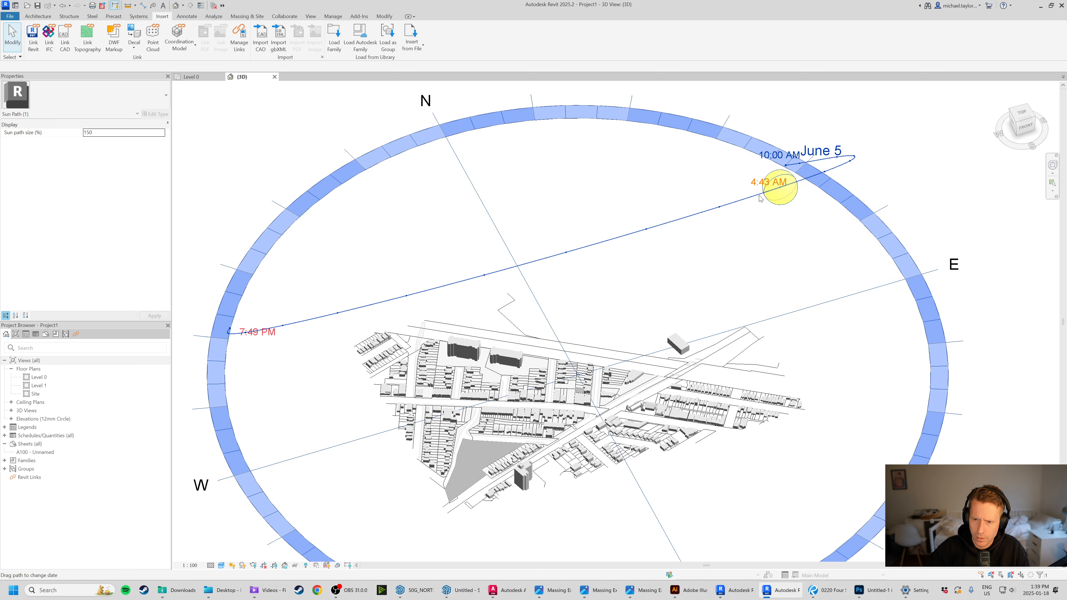
{"action": "scroll", "coordinate": [777, 193], "scroll_direction": "up", "scroll_amount": 2}
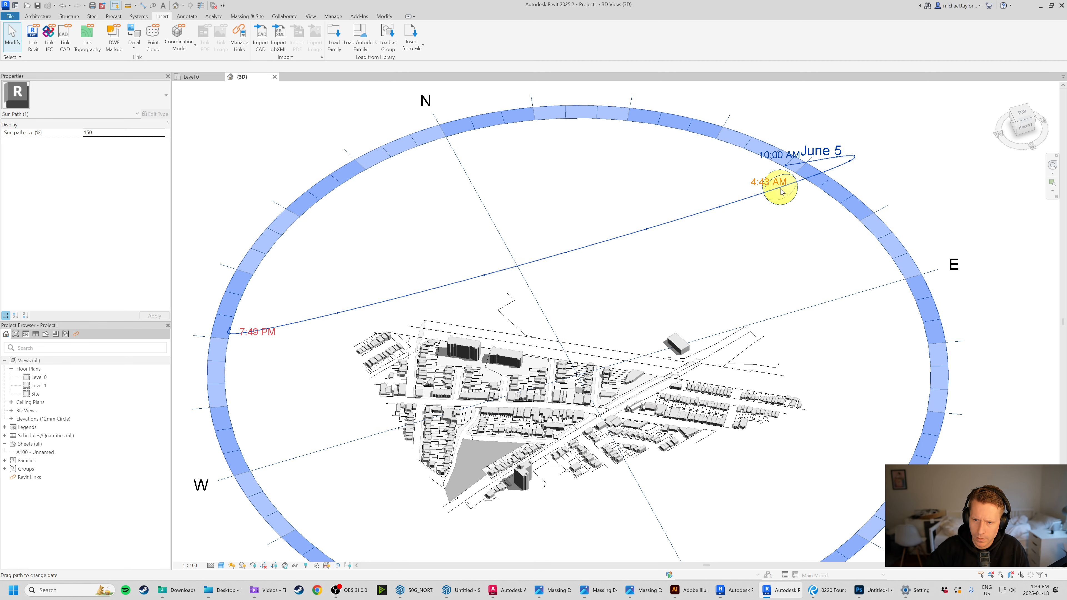
{"action": "left_click_drag", "start_coordinate": [781, 192], "coordinate": [840, 422]}
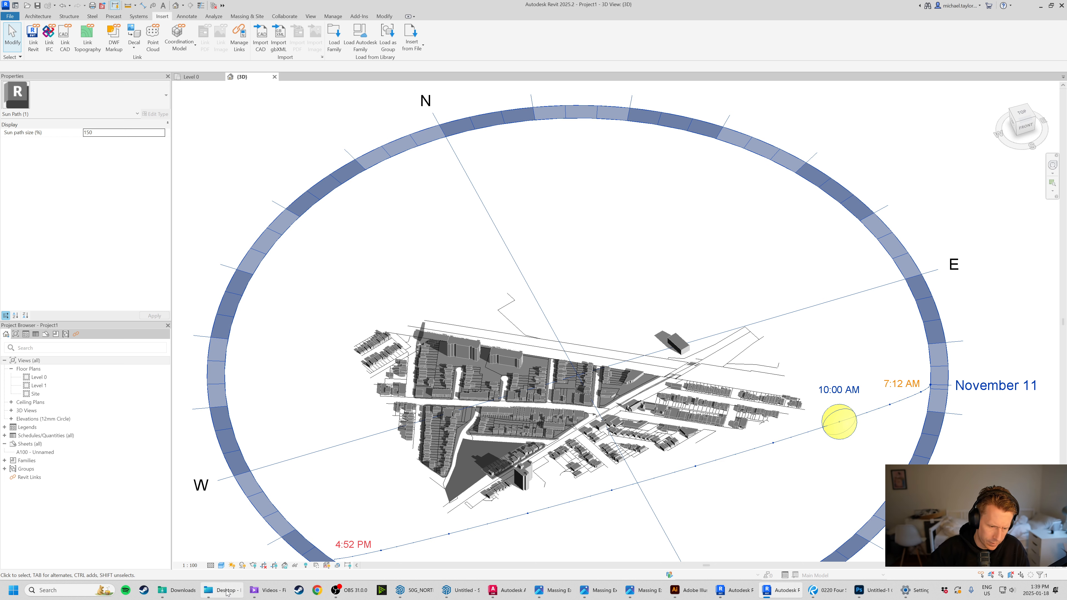
Start Solar Study mode and switch the shadows off and back on.
{"action": "left_click", "coordinate": [232, 565]}
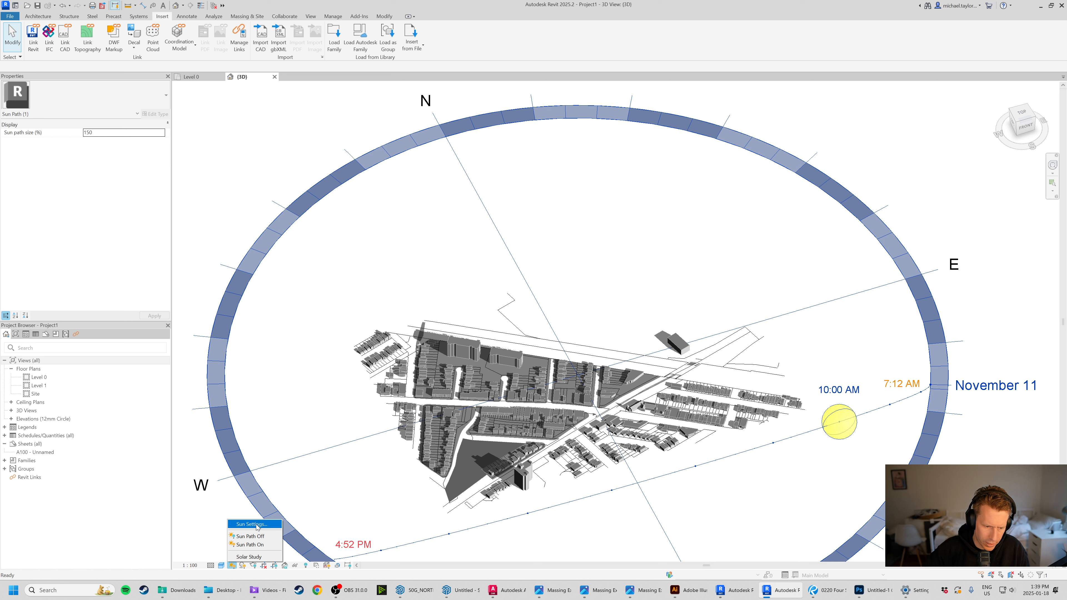
{"action": "left_click", "coordinate": [249, 557]}
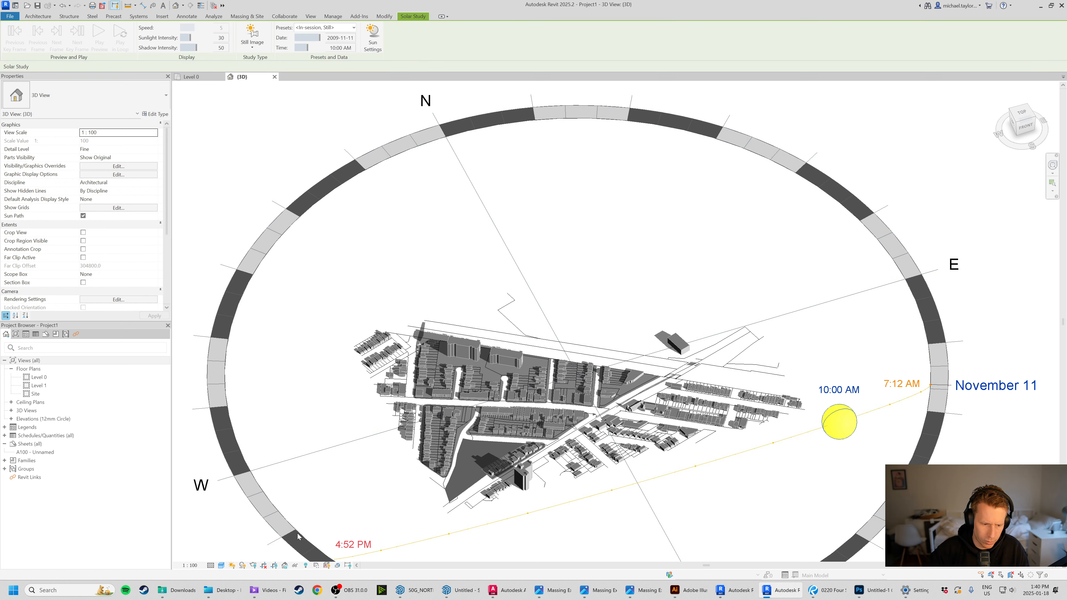
{"action": "left_click", "coordinate": [242, 565]}
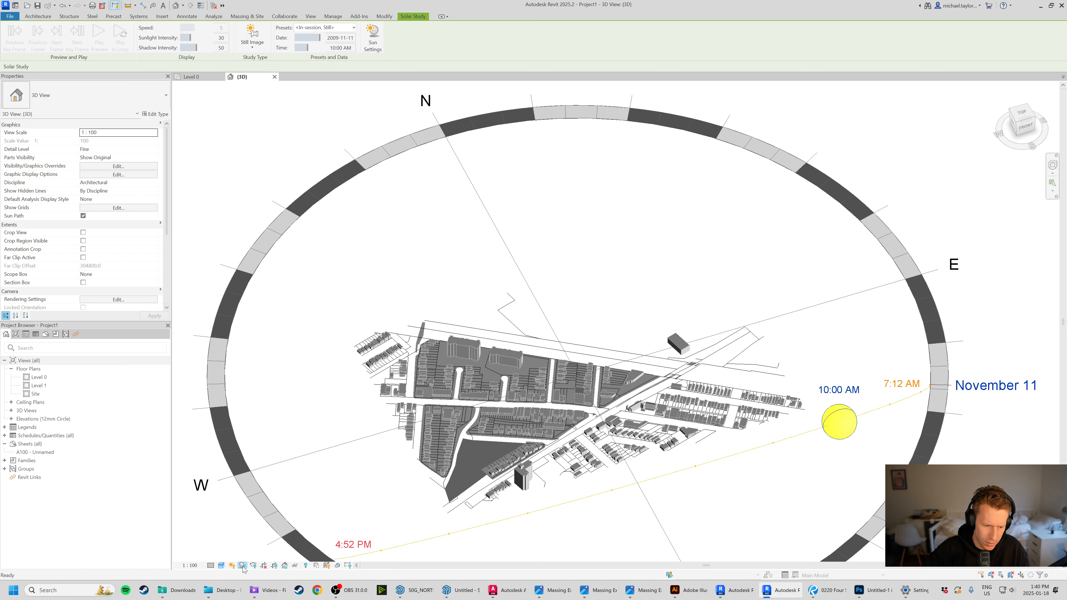
{"action": "left_click", "coordinate": [242, 566]}
Change the solar study type to Single Day in the Sun Settings, keeping its in-session preset.
{"action": "left_click", "coordinate": [233, 566]}
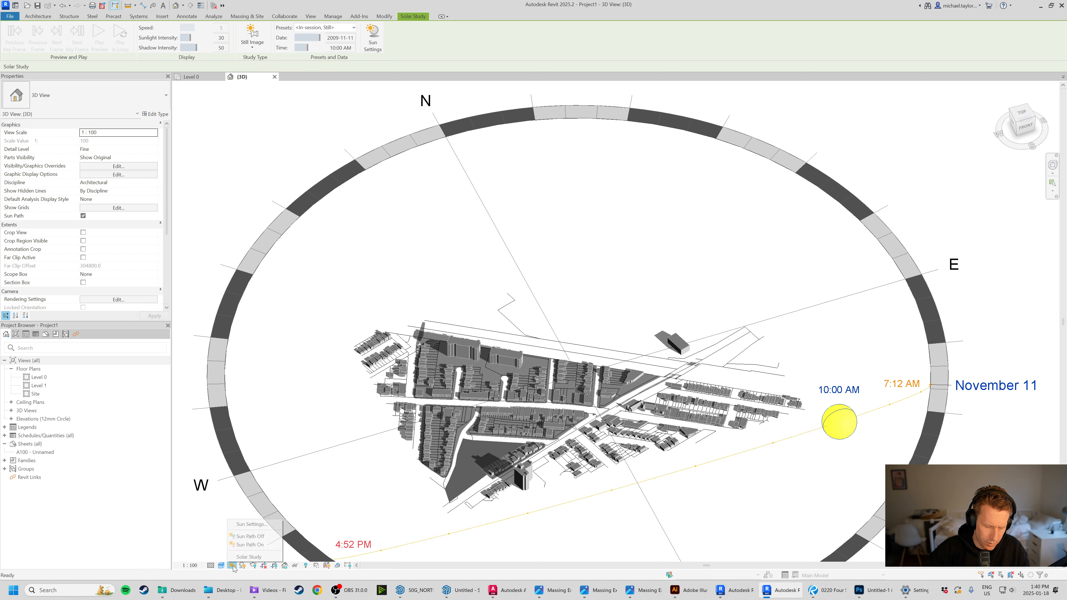
{"action": "left_click", "coordinate": [251, 524]}
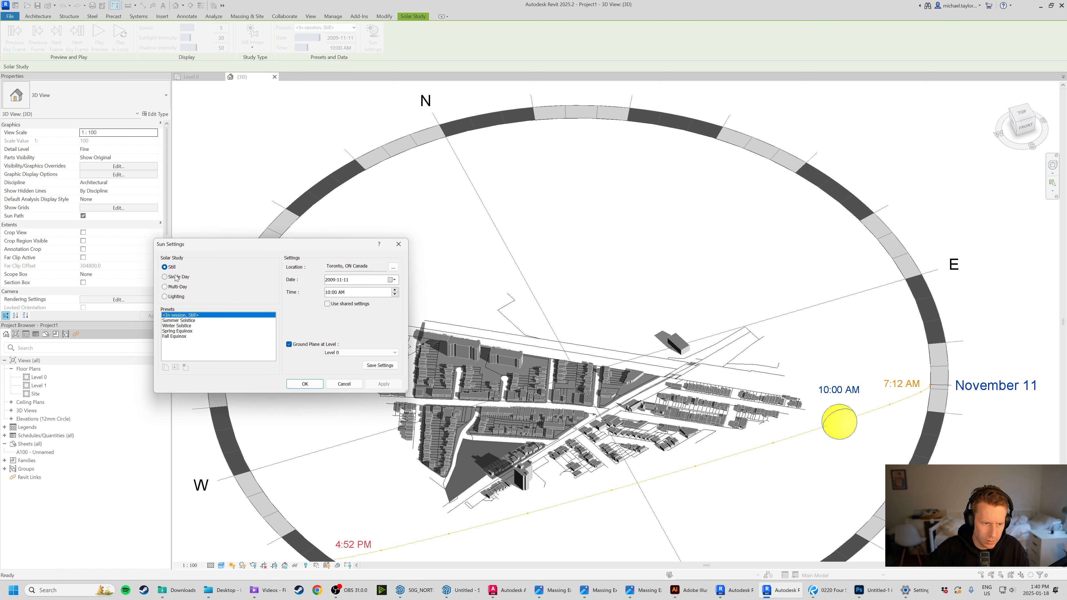
{"action": "left_click", "coordinate": [164, 277]}
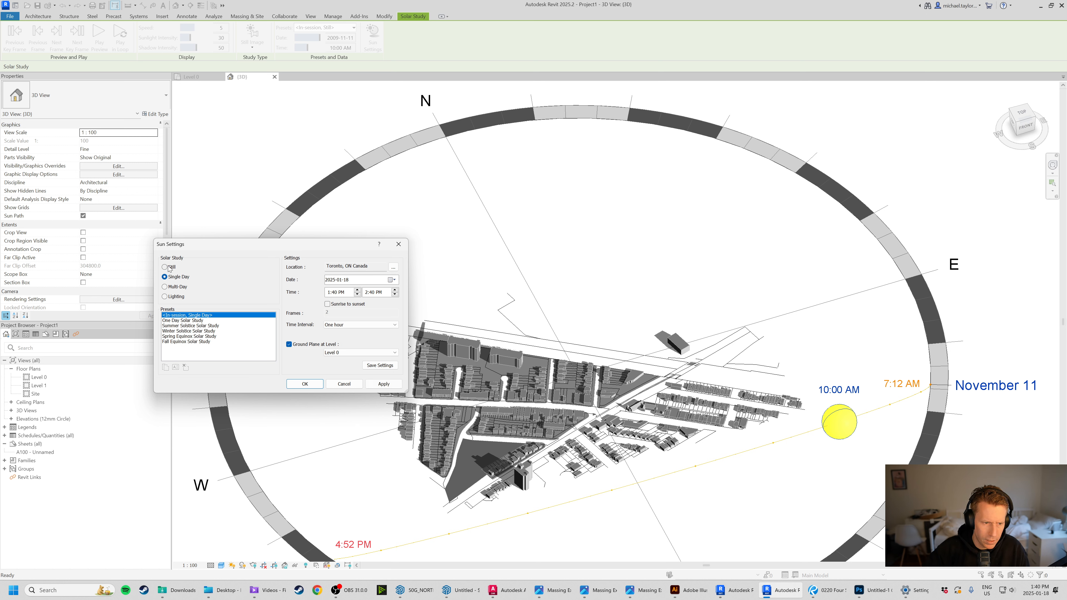
{"action": "left_click", "coordinate": [310, 385]}
Change the solar study type from Single Day back to Still in the Sun Settings, keeping the in-session preset.
{"action": "scroll", "coordinate": [611, 297], "scroll_direction": "down", "scroll_amount": 4}
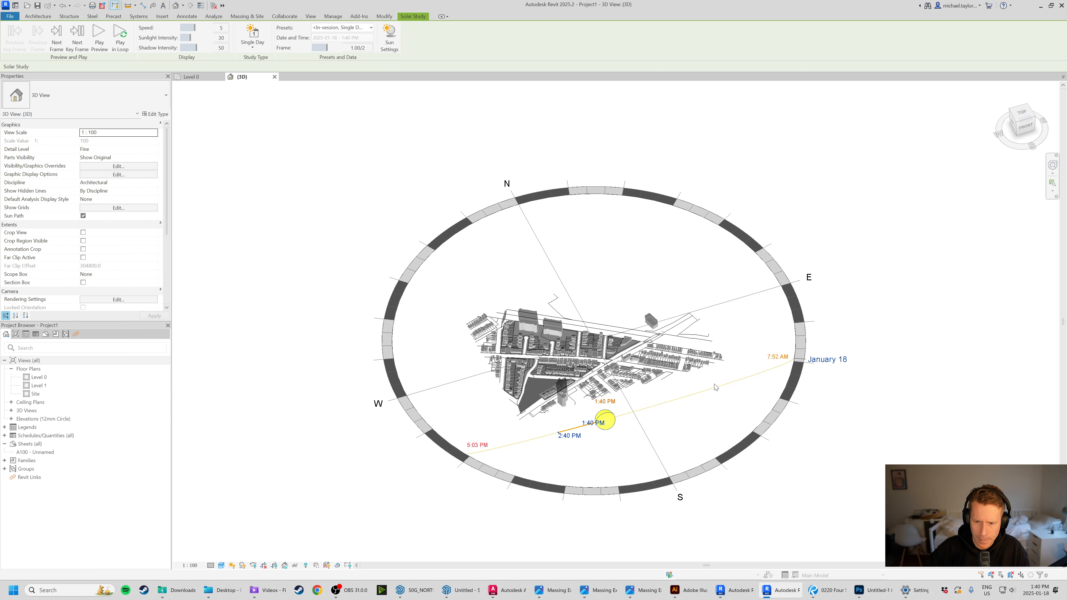
{"action": "scroll", "coordinate": [586, 418], "scroll_direction": "up", "scroll_amount": 2}
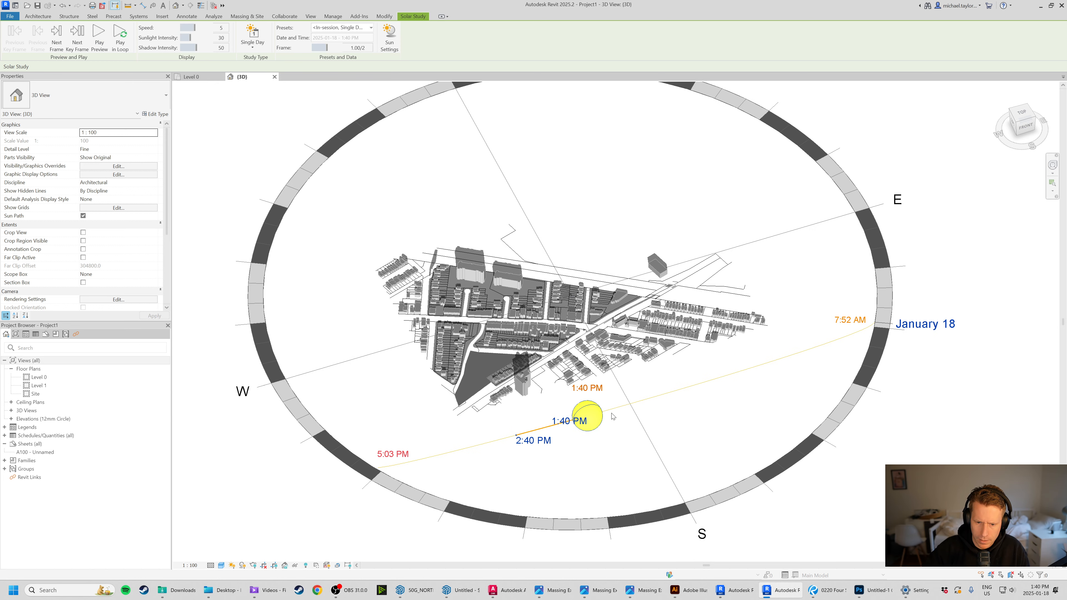
{"action": "scroll", "coordinate": [827, 327], "scroll_direction": "down", "scroll_amount": 3}
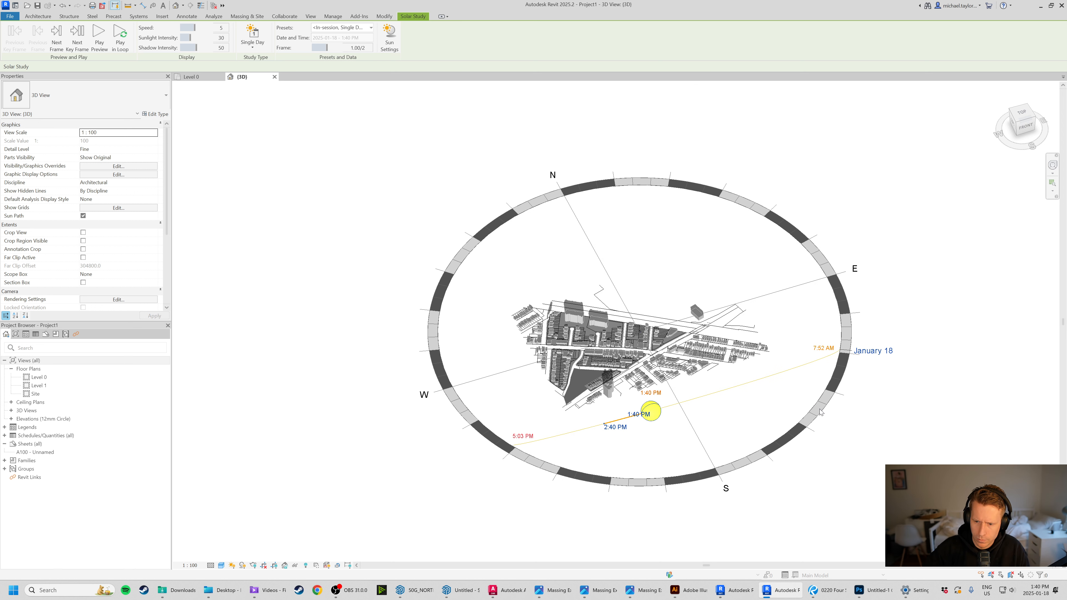
{"action": "scroll", "coordinate": [664, 410], "scroll_direction": "up", "scroll_amount": 2}
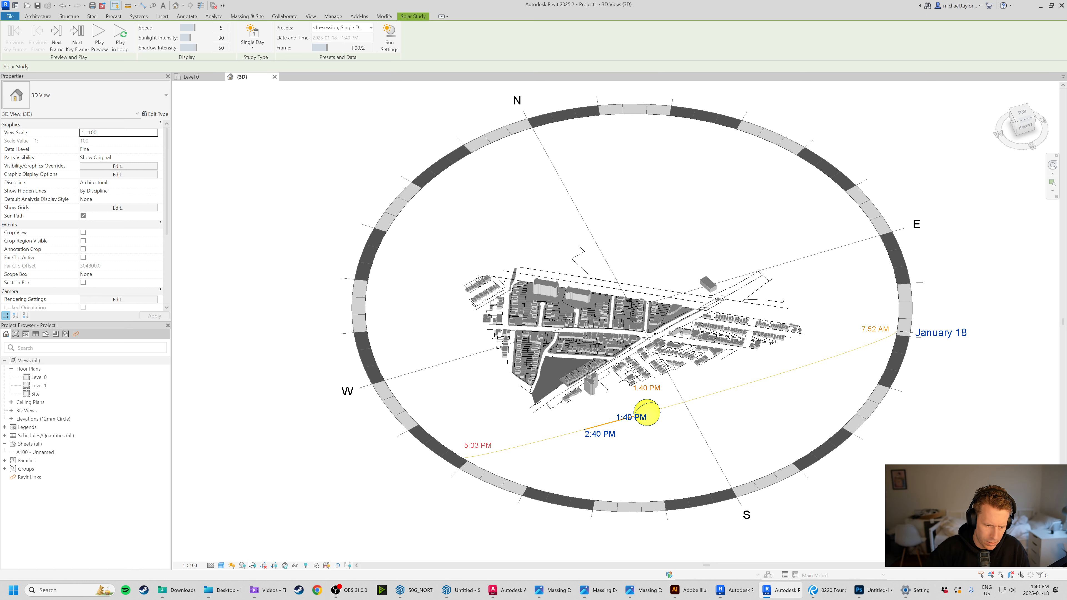
{"action": "left_click", "coordinate": [231, 567]}
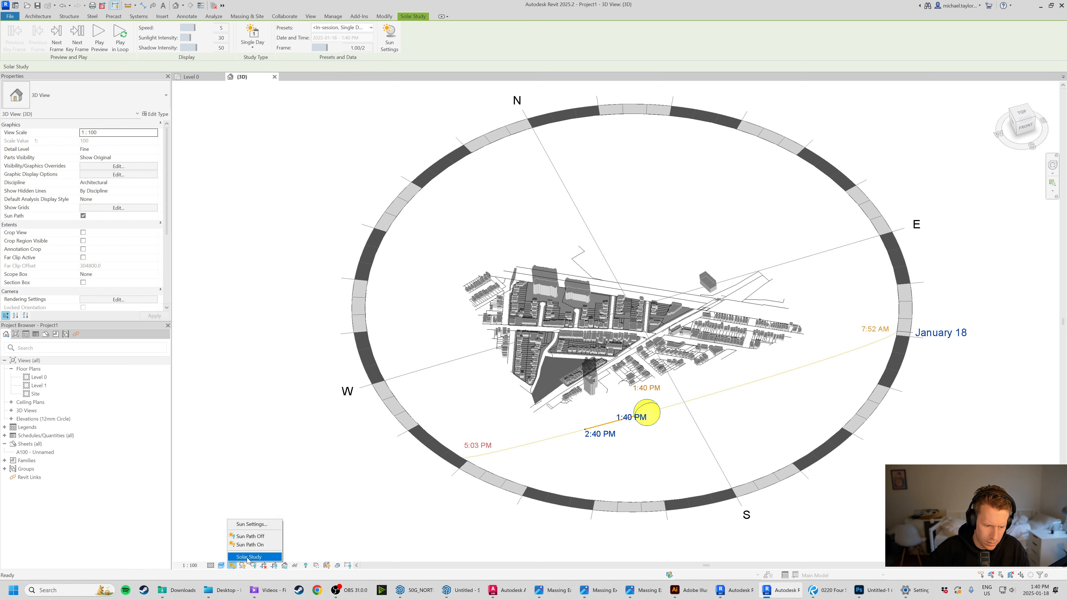
{"action": "left_click", "coordinate": [252, 524]}
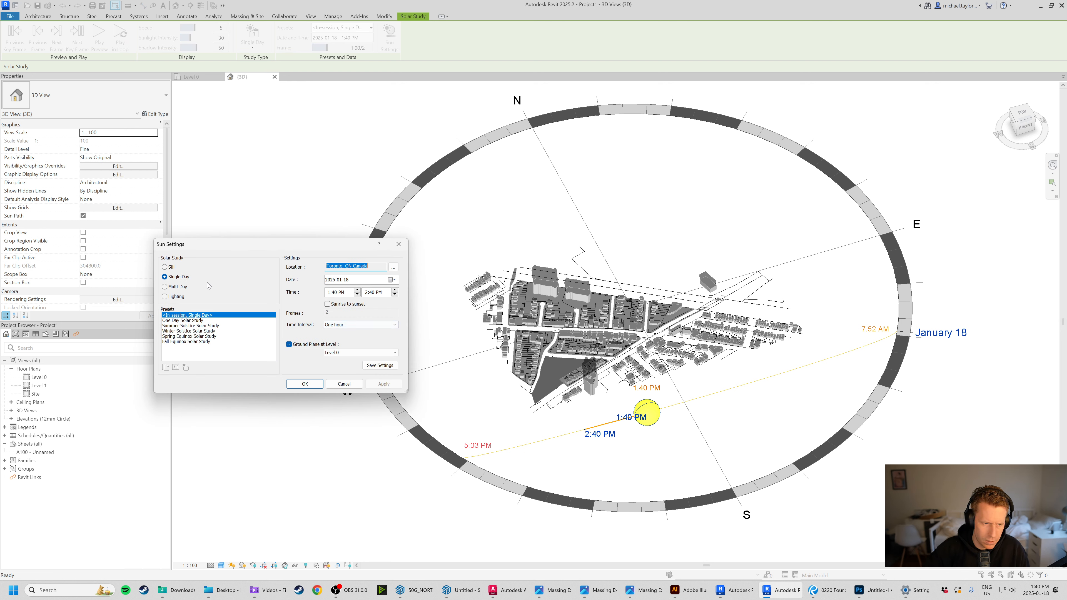
{"action": "left_click", "coordinate": [165, 267]}
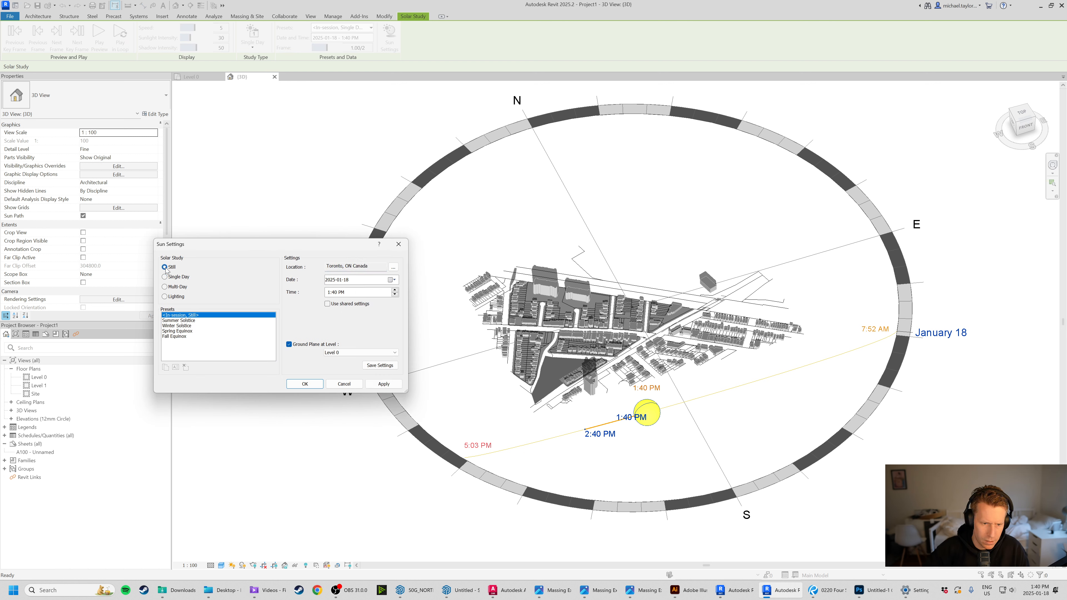
{"action": "left_click", "coordinate": [164, 277]}
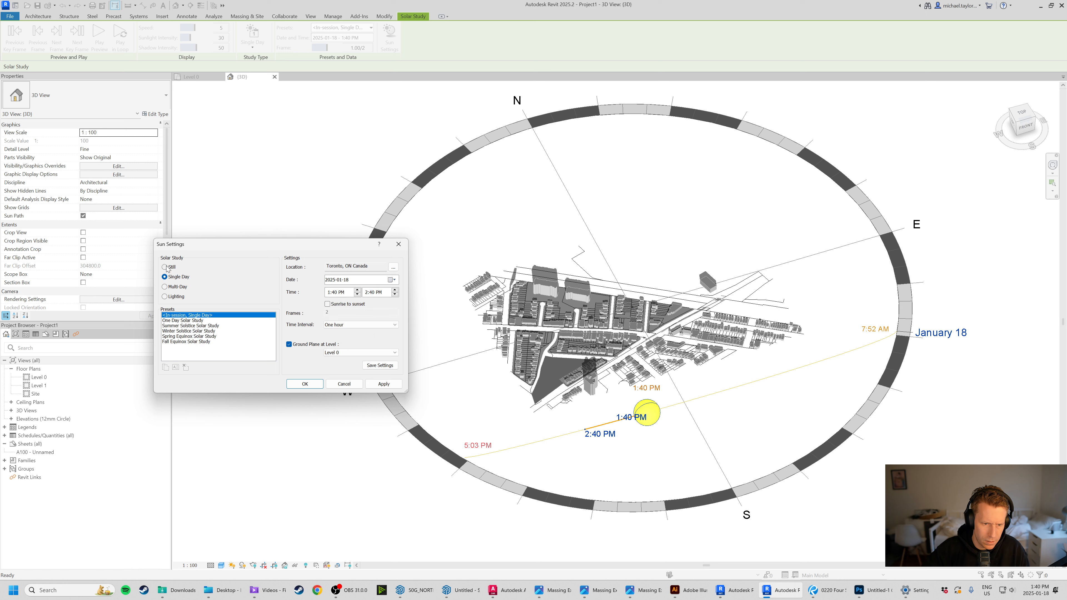
{"action": "left_click", "coordinate": [166, 267]}
{"action": "left_click", "coordinate": [305, 384]}
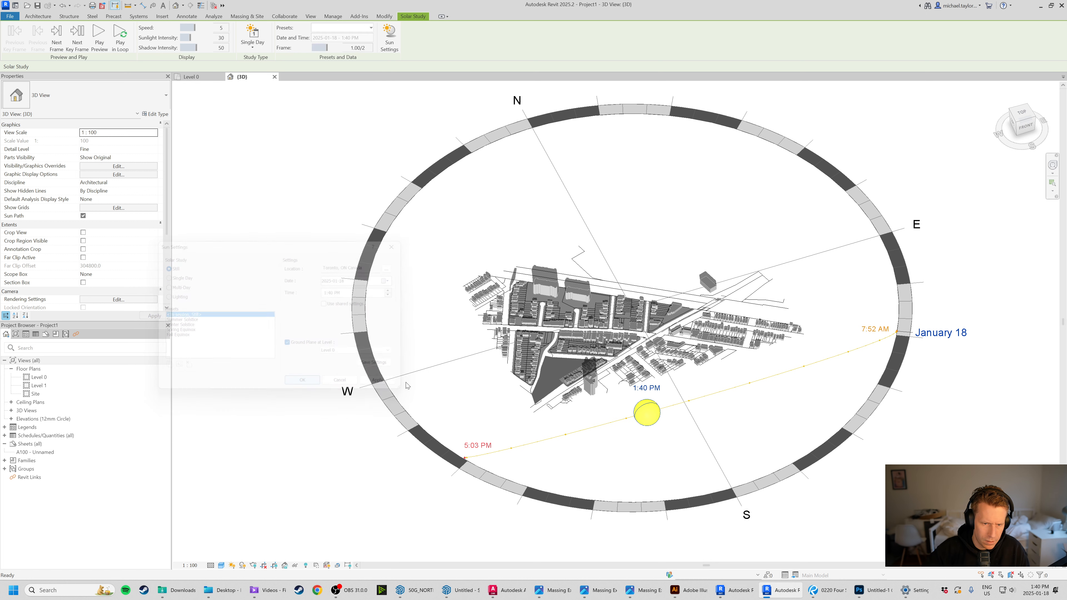
Switch the solar study to the Single Day study type while viewing the whole sun path.
{"action": "scroll", "coordinate": [651, 413], "scroll_direction": "up", "scroll_amount": 3}
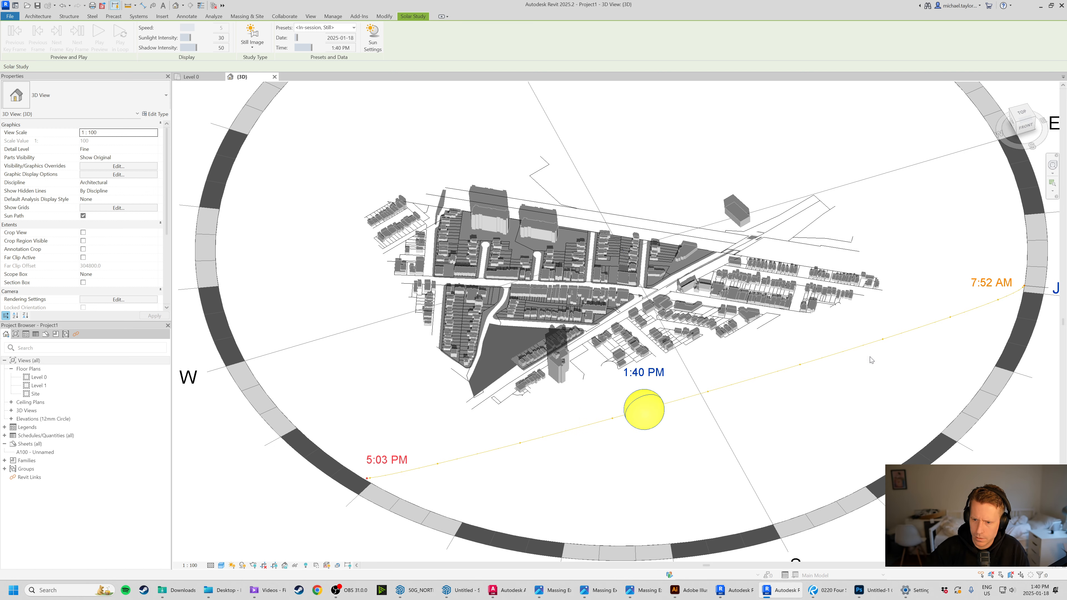
{"action": "left_click", "coordinate": [340, 28]}
{"action": "left_click", "coordinate": [340, 28]}
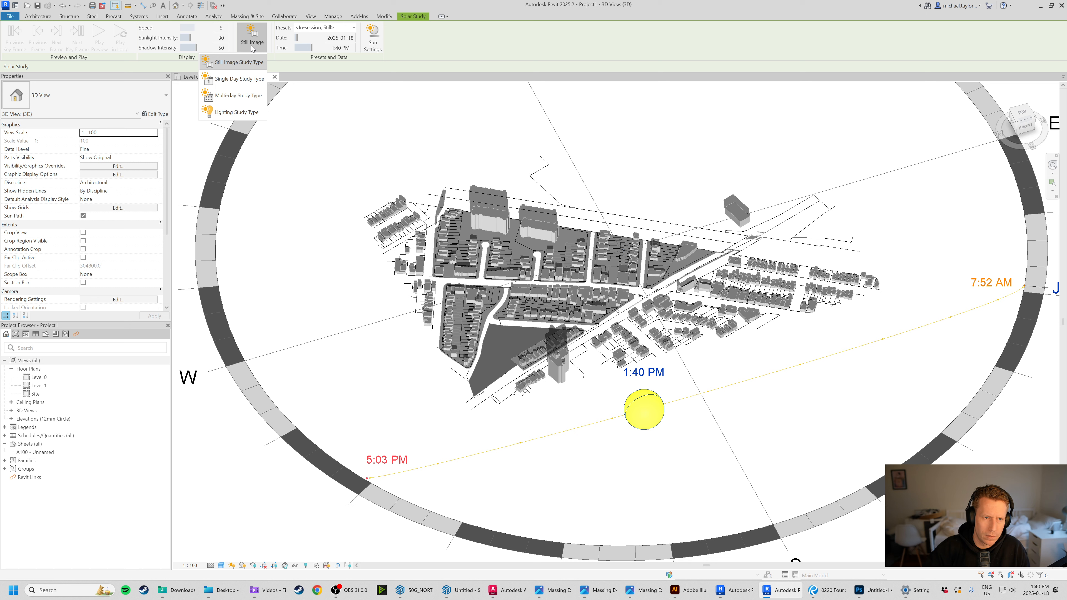
{"action": "left_click", "coordinate": [239, 79]}
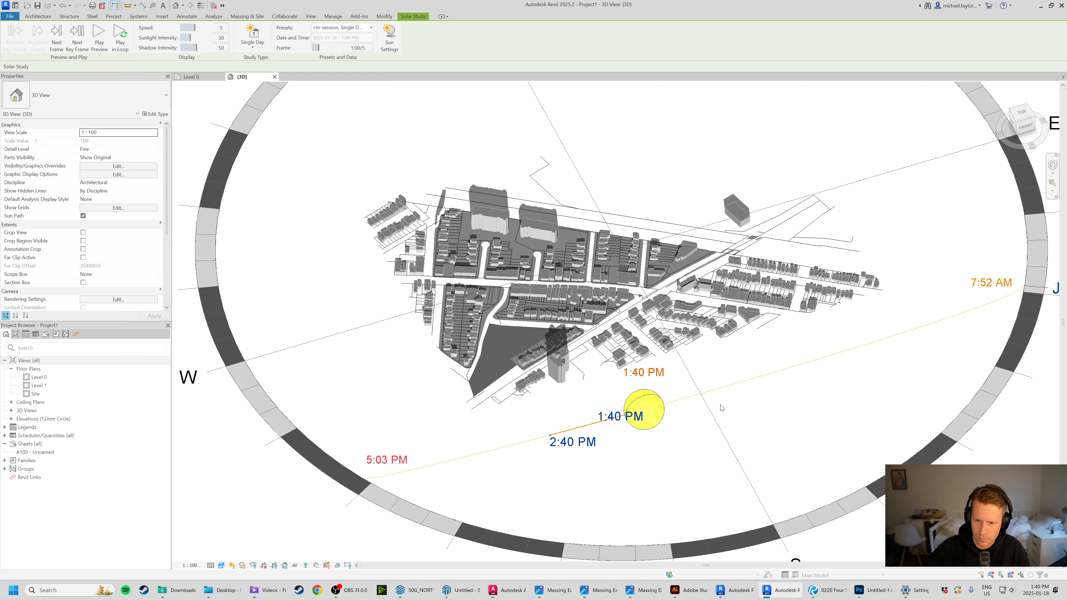
{"action": "scroll", "coordinate": [639, 412], "scroll_direction": "down", "scroll_amount": 2}
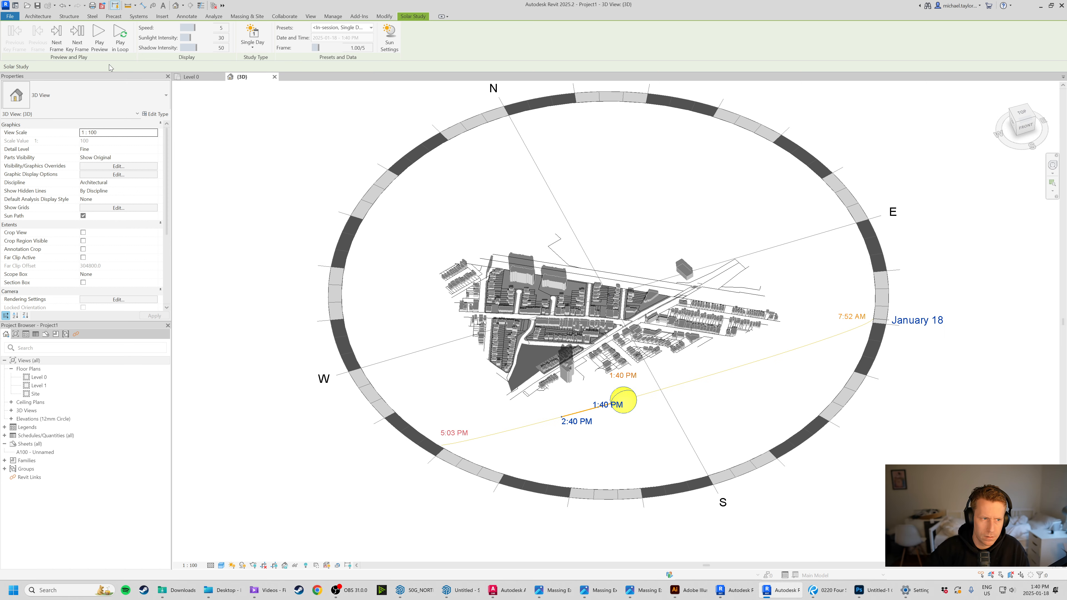
Return the solar study type to Still through the Sun Settings.
{"action": "left_click", "coordinate": [231, 565]}
{"action": "left_click", "coordinate": [253, 525]}
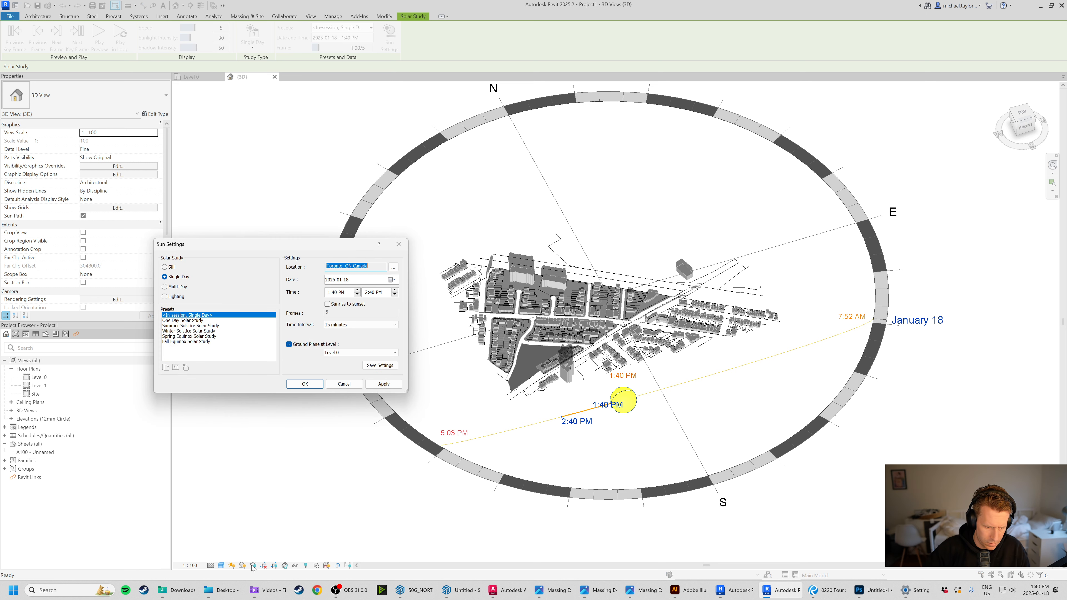
{"action": "left_click", "coordinate": [168, 267]}
{"action": "left_click", "coordinate": [305, 384]}
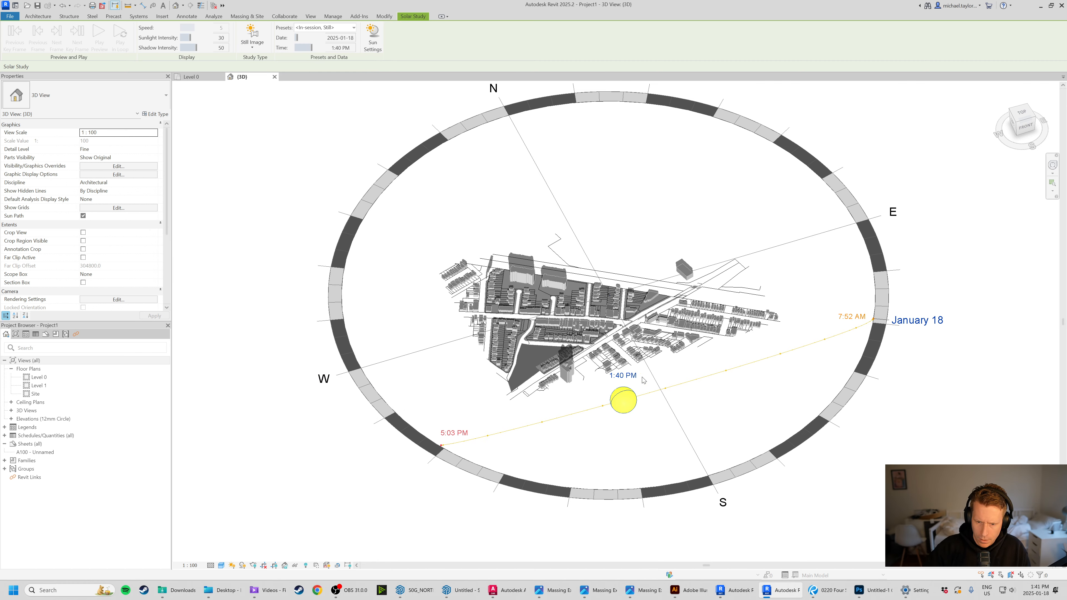
View the massing from its northwest side and shift the still study's date to March 23 and its time to 2:27 PM.
{"action": "middle_click_drag", "start_coordinate": [503, 433], "coordinate": [779, 338], "text": "shift"}
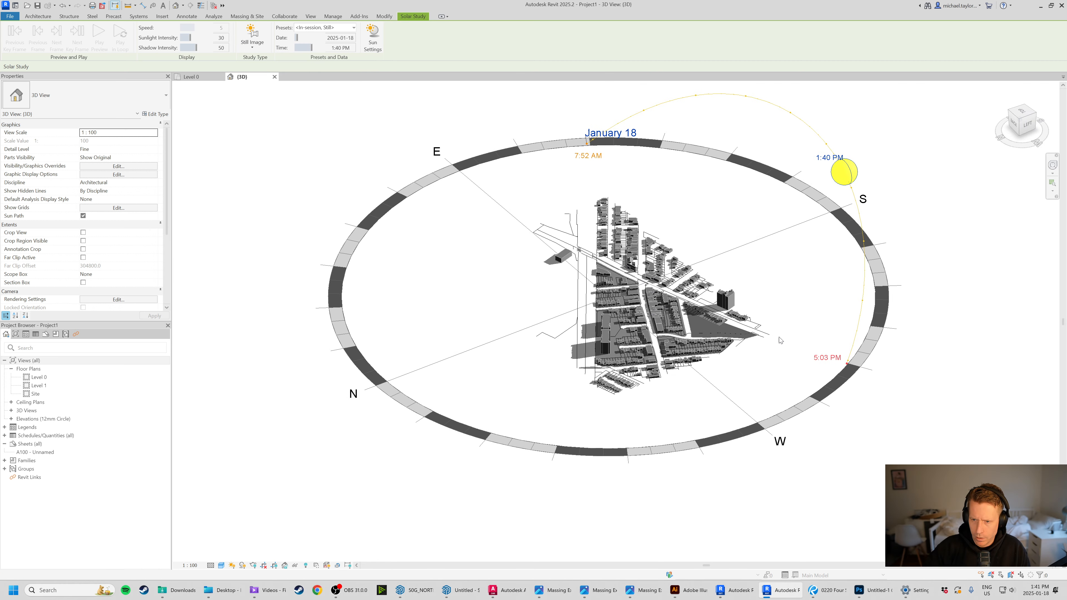
{"action": "scroll", "coordinate": [846, 171], "scroll_direction": "up", "scroll_amount": 3}
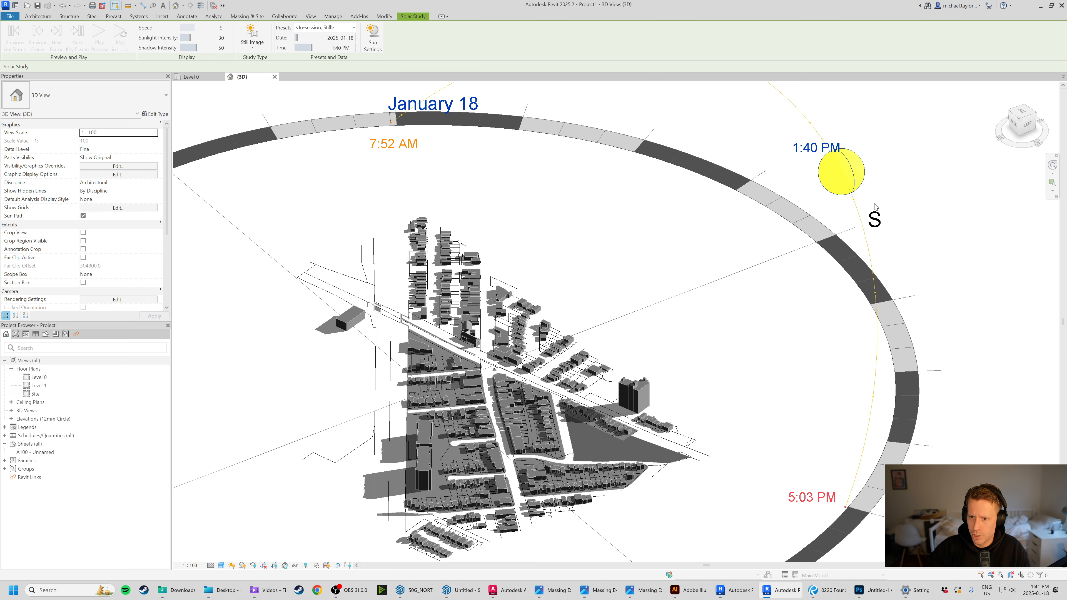
{"action": "scroll", "coordinate": [605, 298], "scroll_direction": "down", "scroll_amount": 2}
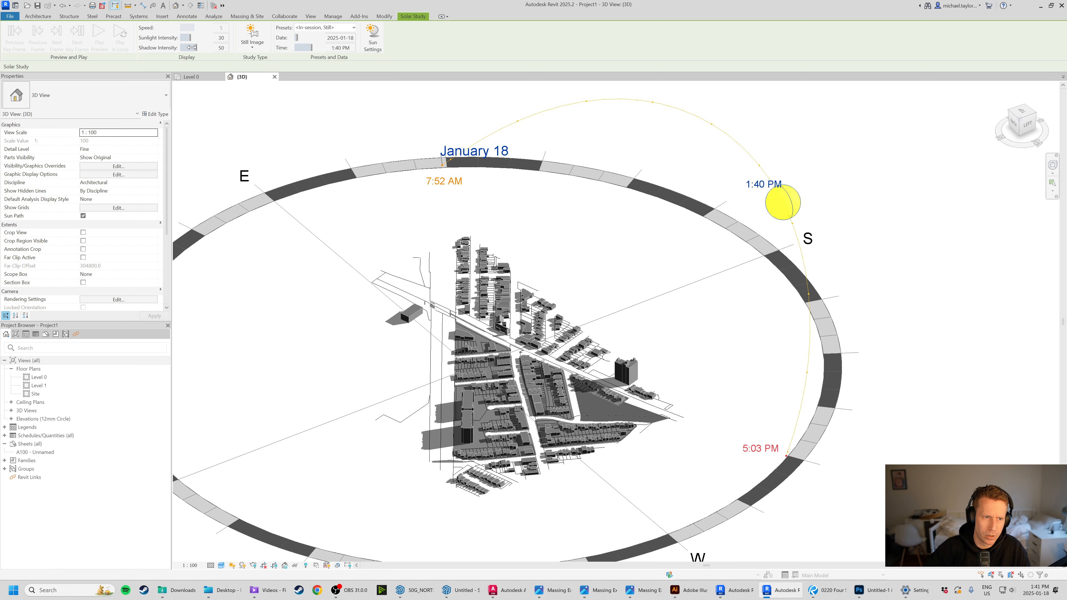
{"action": "left_click_drag", "start_coordinate": [297, 38], "coordinate": [317, 49]}
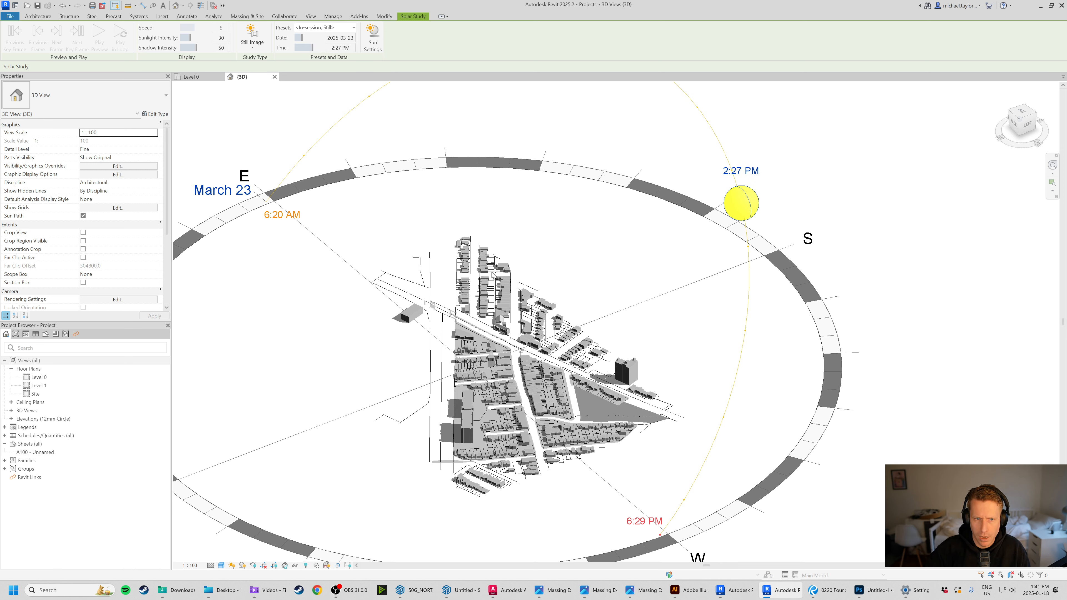
Apply the Summer Solstice preset to the still solar study.
{"action": "left_click", "coordinate": [347, 37]}
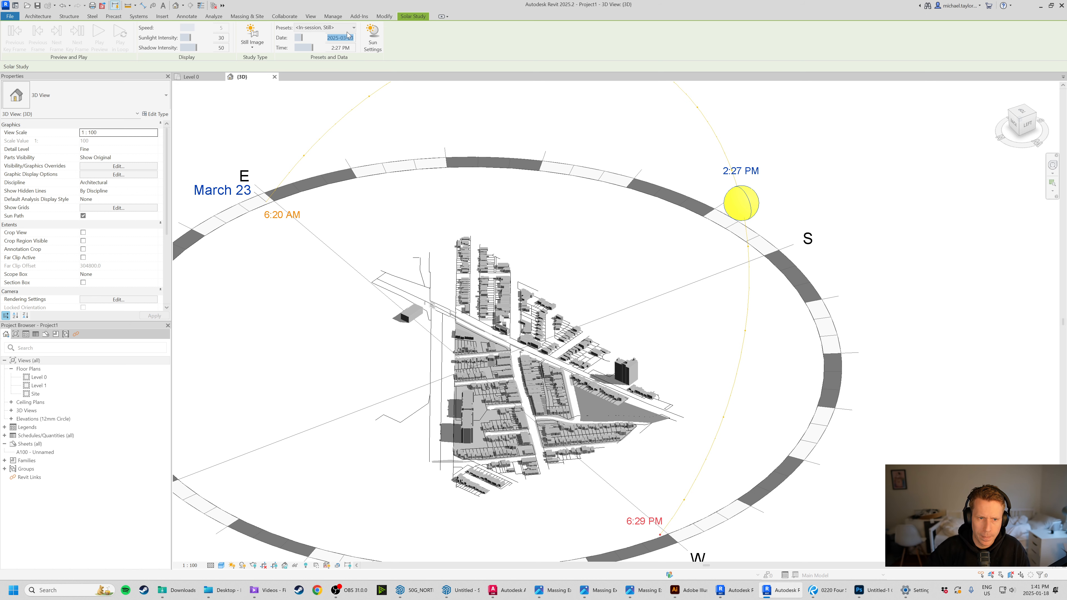
{"action": "left_click", "coordinate": [347, 28]}
{"action": "left_click", "coordinate": [349, 28]}
{"action": "left_click", "coordinate": [349, 28]}
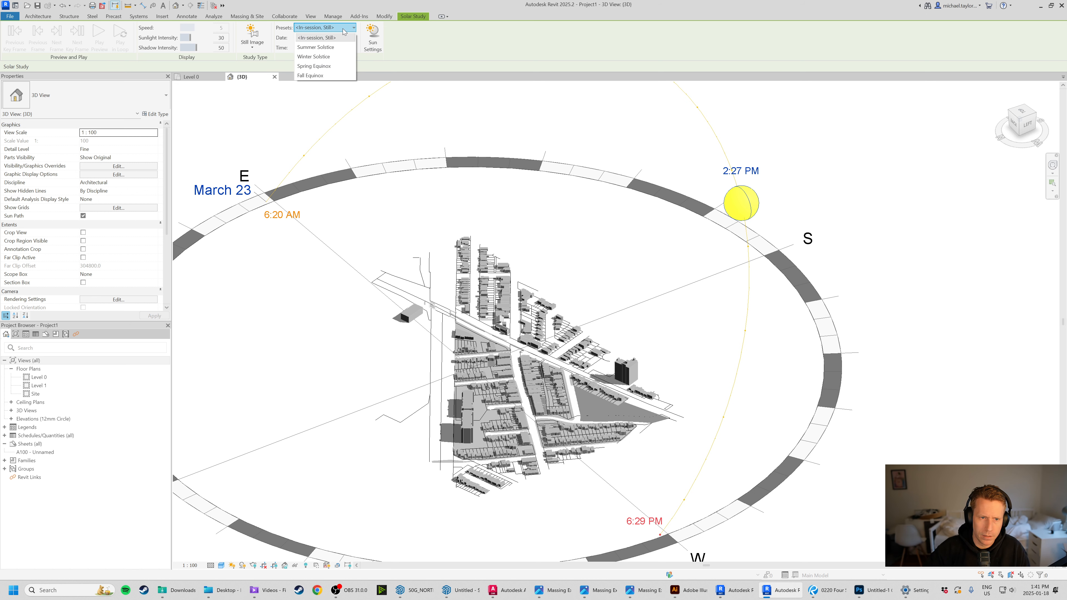
{"action": "left_click", "coordinate": [316, 47]}
{"action": "scroll", "coordinate": [591, 281], "scroll_direction": "down", "scroll_amount": 2}
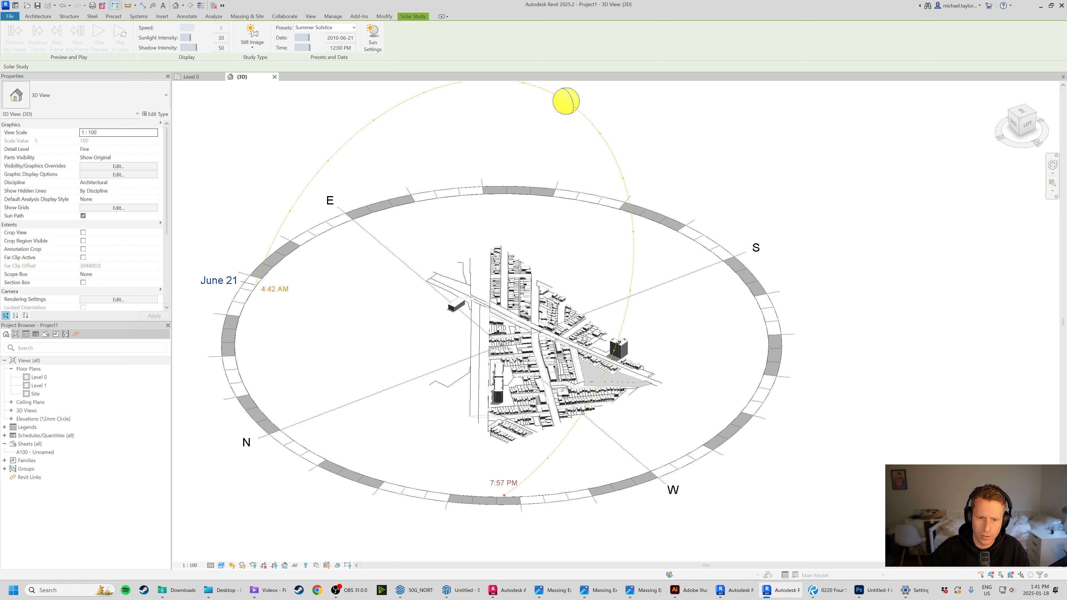
Apply the Winter Solstice preset to the still solar study.
{"action": "left_click", "coordinate": [341, 28]}
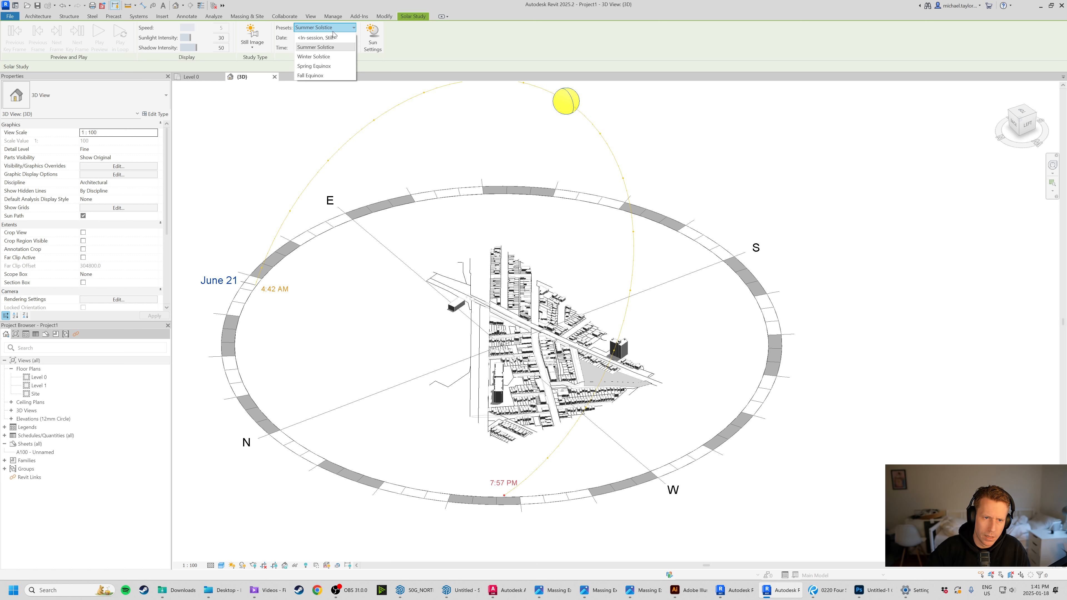
{"action": "left_click", "coordinate": [334, 57]}
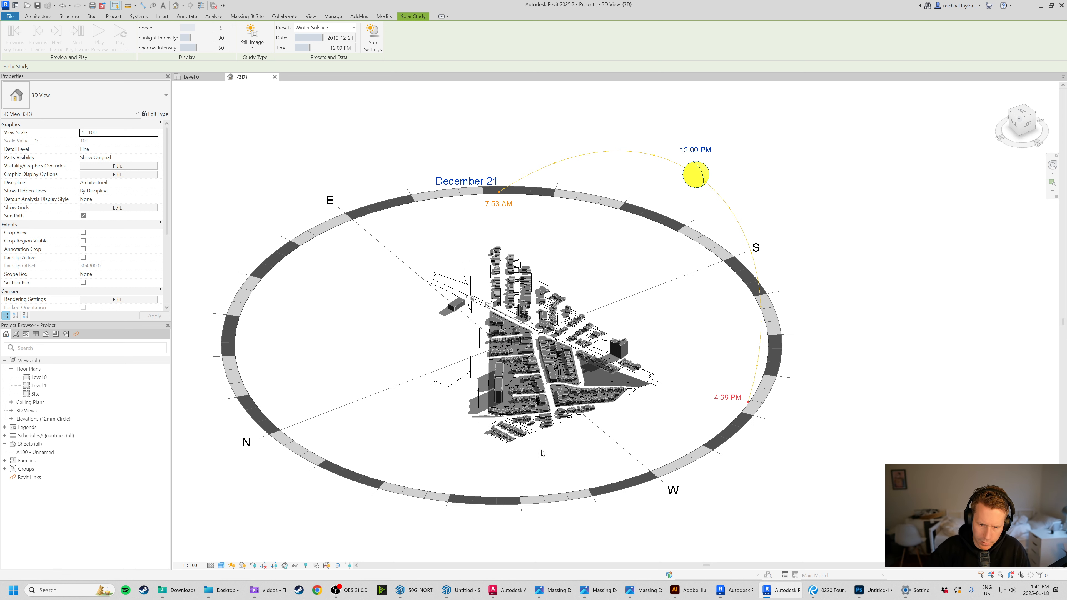
{"action": "scroll", "coordinate": [552, 425], "scroll_direction": "up", "scroll_amount": 2}
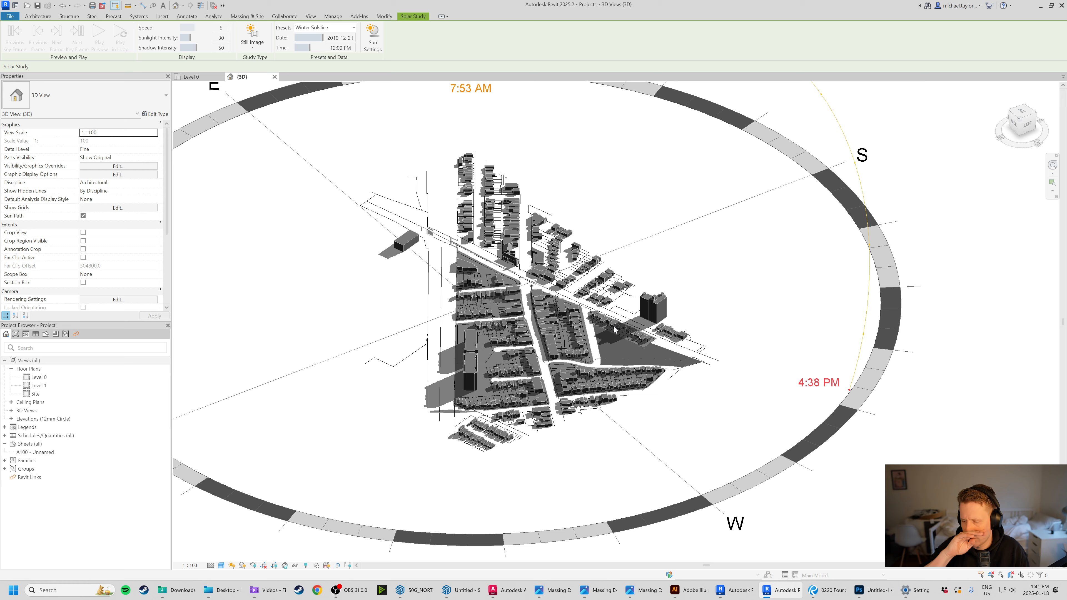
Examine the winter solstice shadows across the massing's streets and blocks up close, and the whole sun path from several sides.
{"action": "middle_click_drag", "start_coordinate": [614, 327], "coordinate": [591, 366], "text": "shift"}
{"action": "scroll", "coordinate": [593, 372], "scroll_direction": "up", "scroll_amount": 3}
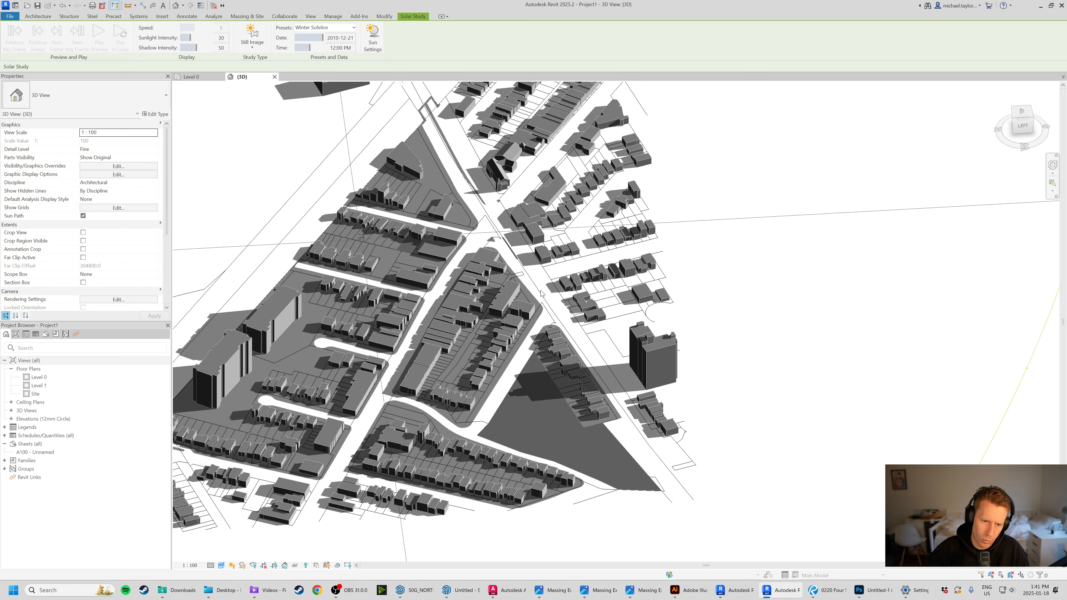
{"action": "middle_click_drag", "start_coordinate": [542, 294], "coordinate": [455, 342], "text": "shift"}
{"action": "scroll", "coordinate": [454, 349], "scroll_direction": "up", "scroll_amount": 4}
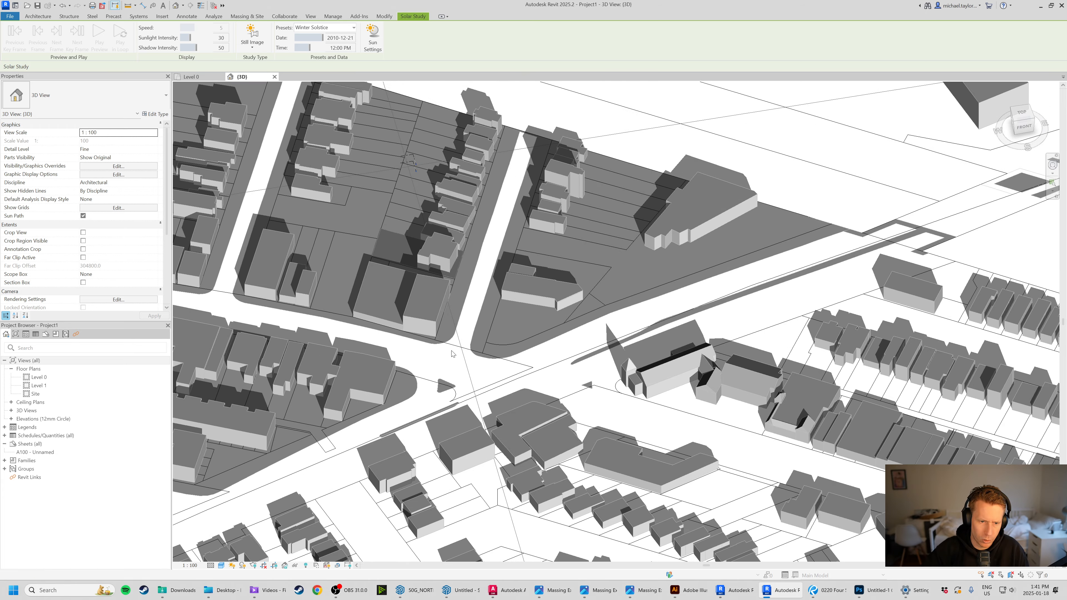
{"action": "scroll", "coordinate": [655, 357], "scroll_direction": "down", "scroll_amount": 2}
{"action": "middle_click_drag", "start_coordinate": [655, 353], "coordinate": [588, 365], "text": "shift"}
{"action": "scroll", "coordinate": [589, 370], "scroll_direction": "down", "scroll_amount": 2}
{"action": "scroll", "coordinate": [393, 284], "scroll_direction": "up", "scroll_amount": 2}
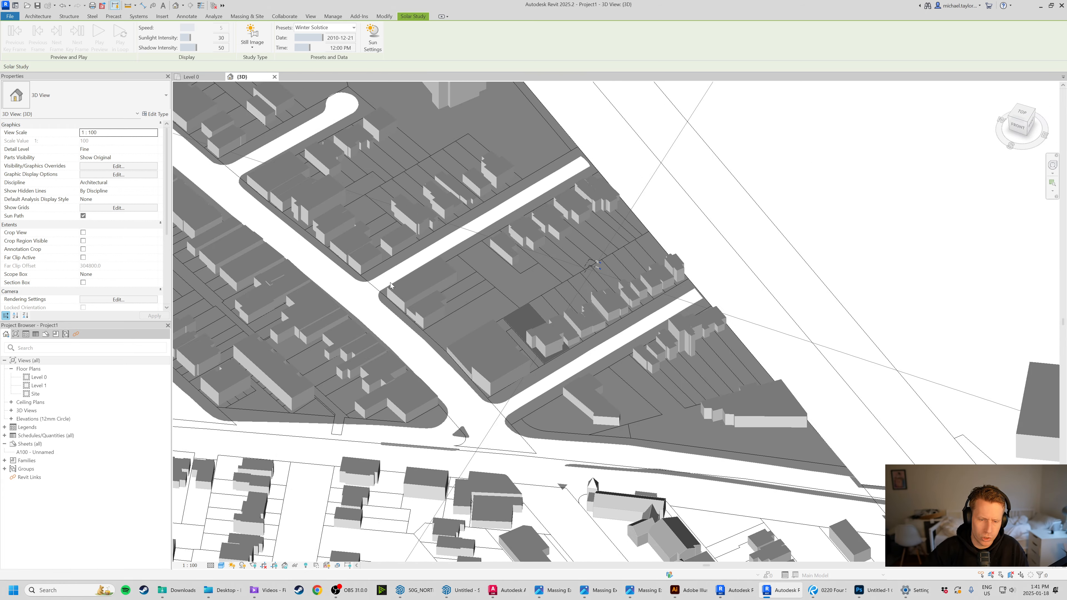
{"action": "scroll", "coordinate": [323, 347], "scroll_direction": "down", "scroll_amount": 2}
{"action": "scroll", "coordinate": [371, 333], "scroll_direction": "up", "scroll_amount": 3}
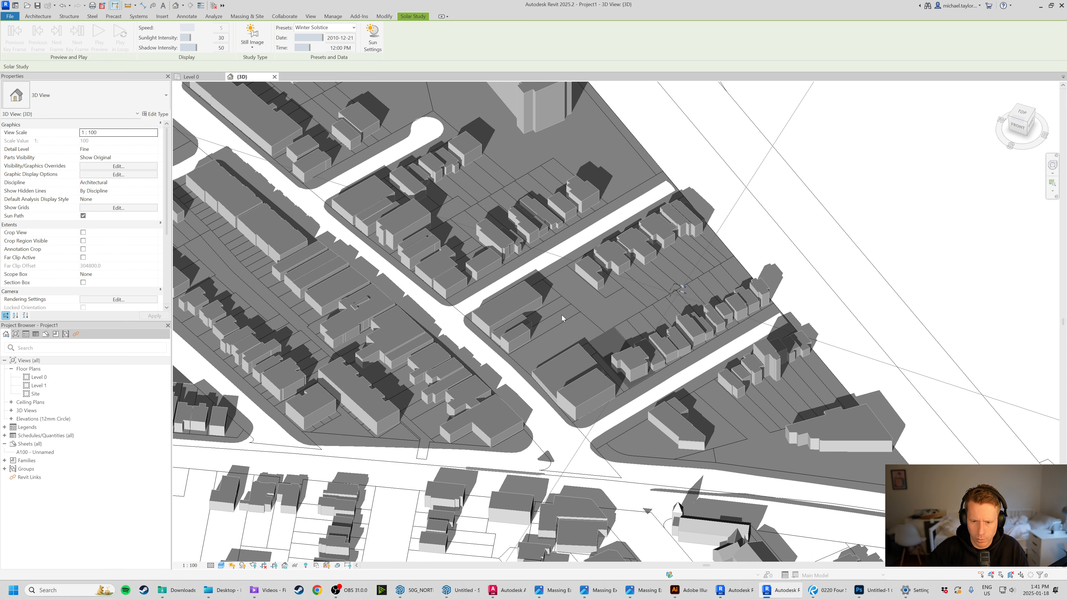
{"action": "scroll", "coordinate": [584, 118], "scroll_direction": "down", "scroll_amount": 5}
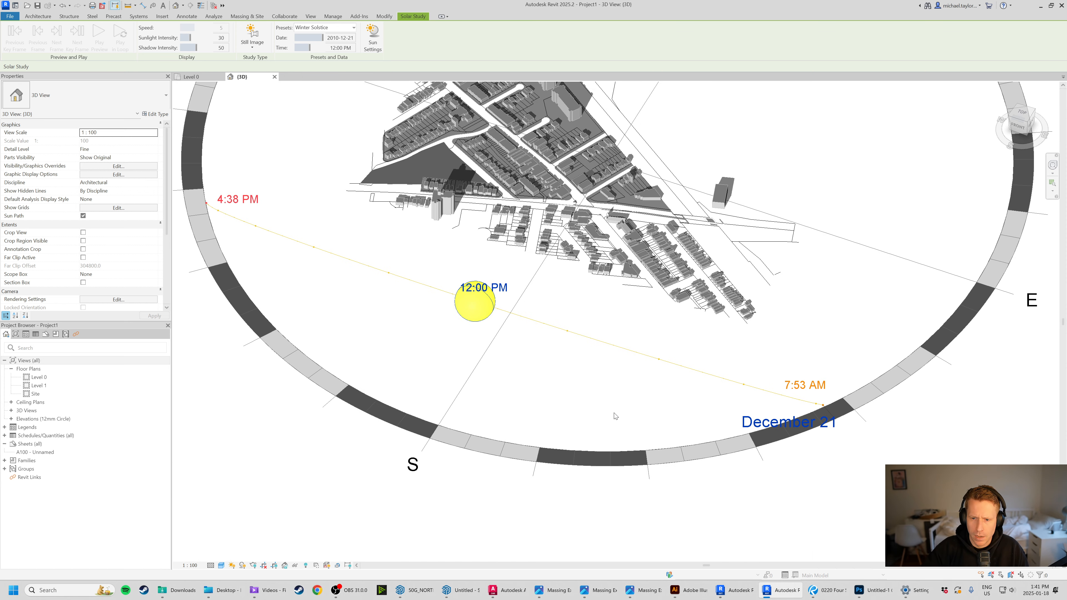
{"action": "middle_click_drag", "start_coordinate": [627, 465], "coordinate": [602, 462], "text": "shift"}
{"action": "scroll", "coordinate": [601, 461], "scroll_direction": "down", "scroll_amount": 2}
{"action": "scroll", "coordinate": [579, 152], "scroll_direction": "up", "scroll_amount": 2}
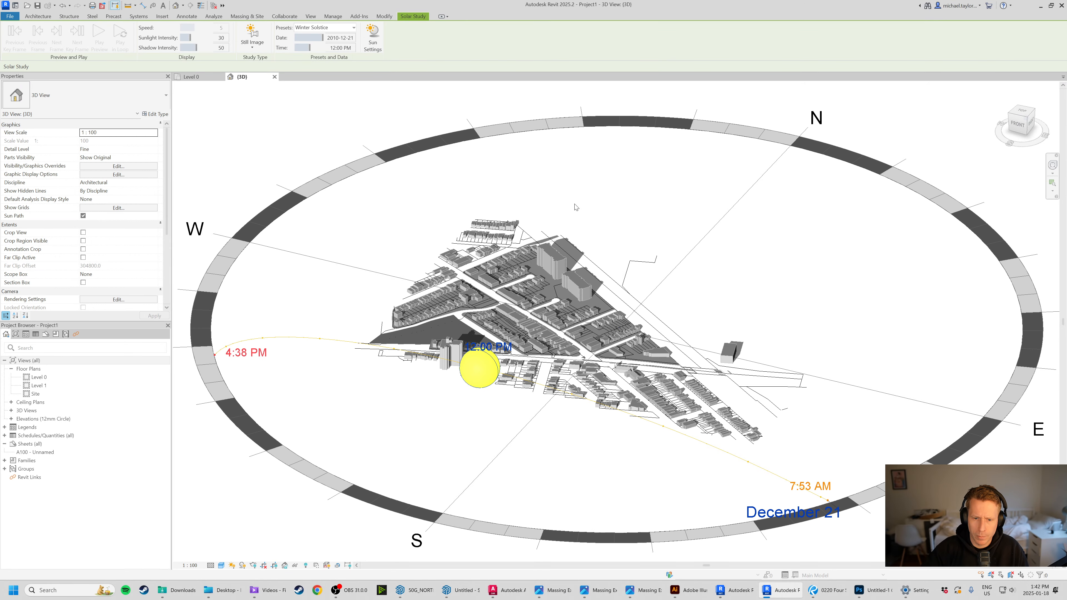
{"action": "middle_click_drag", "start_coordinate": [587, 248], "coordinate": [588, 253], "text": "shift"}
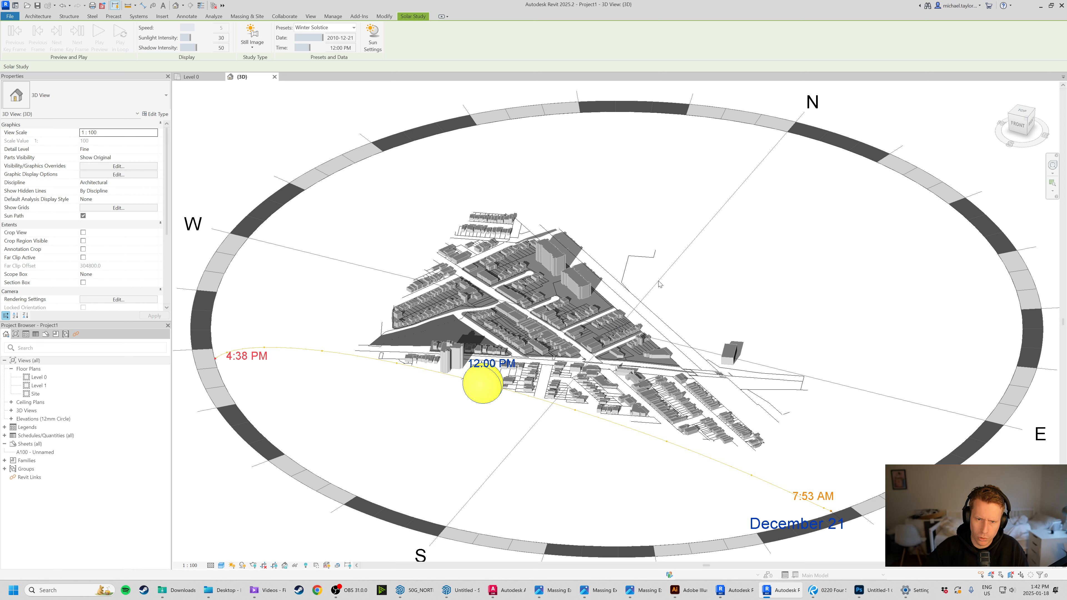
{"action": "scroll", "coordinate": [658, 284], "scroll_direction": "down", "scroll_amount": 2}
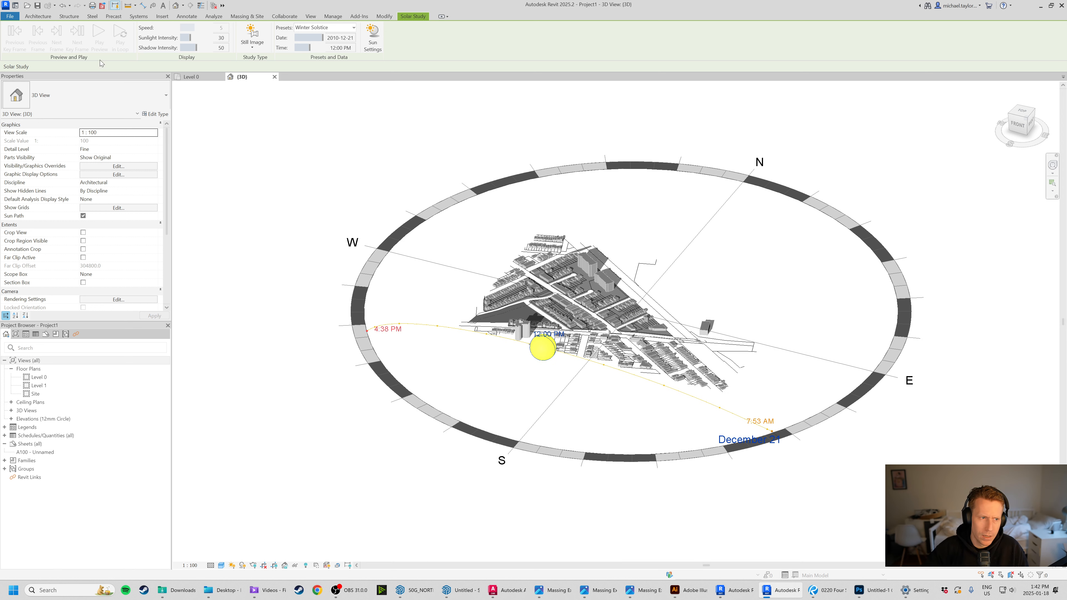
Set the sun path size to 200%.
{"action": "left_click", "coordinate": [347, 223]}
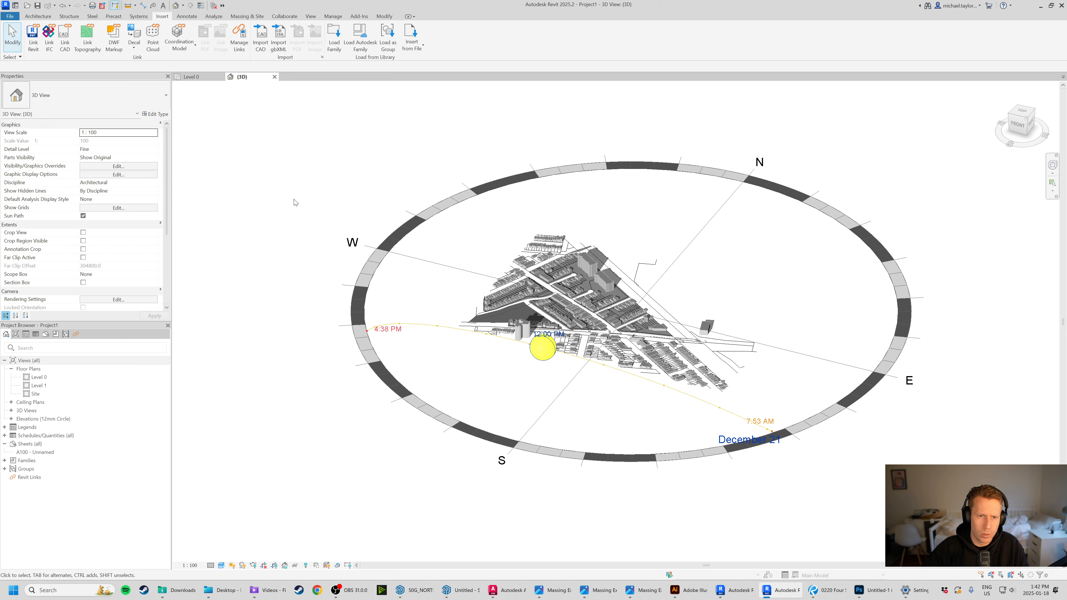
{"action": "left_click", "coordinate": [378, 268]}
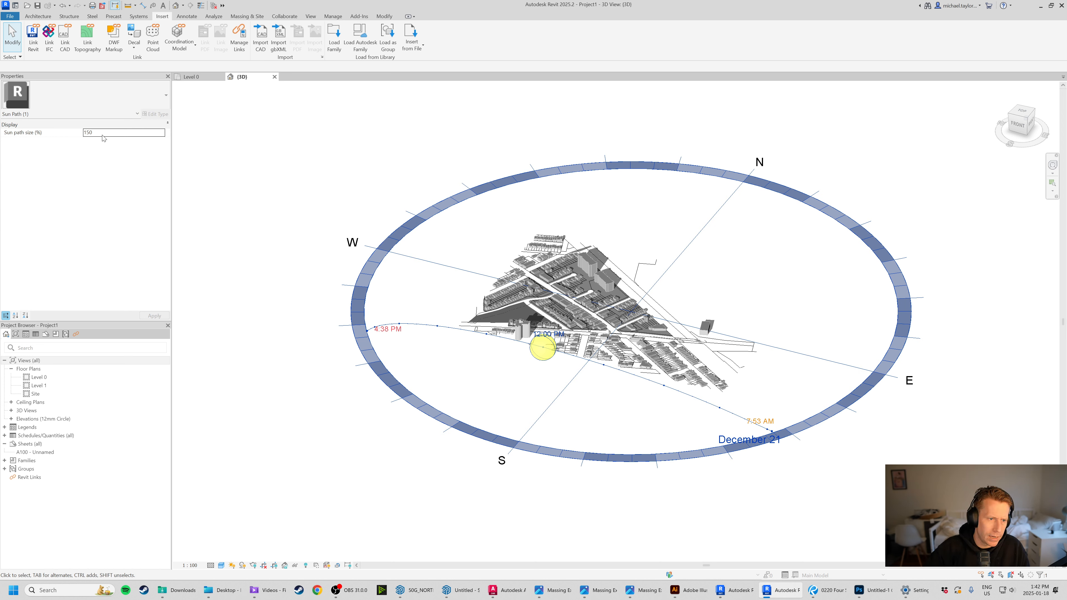
{"action": "left_click", "coordinate": [155, 132]}
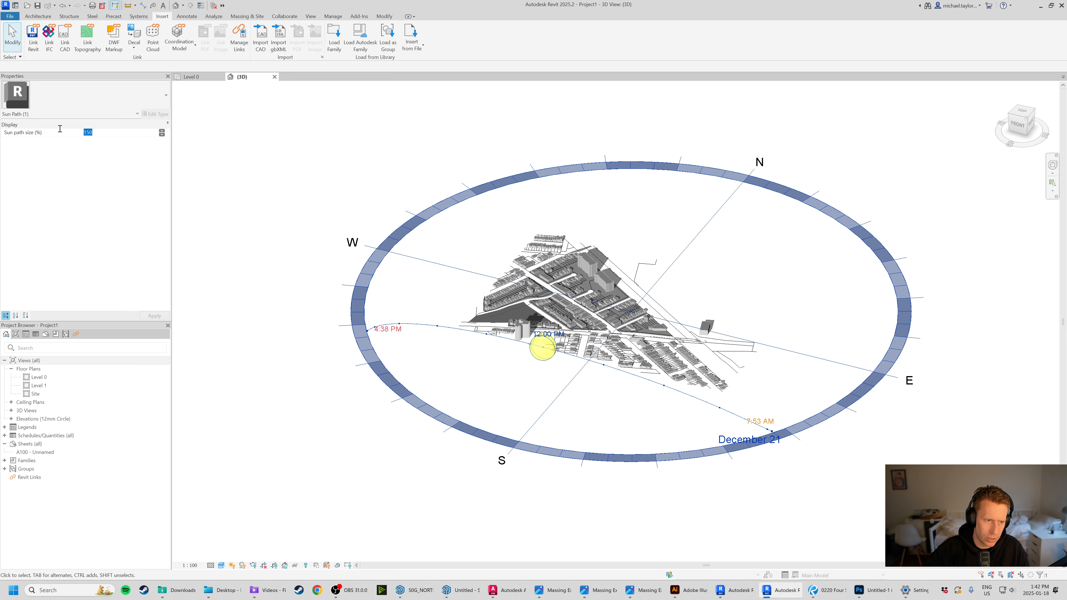
{"action": "type", "text": "200"}
{"action": "key", "text": "Return"}
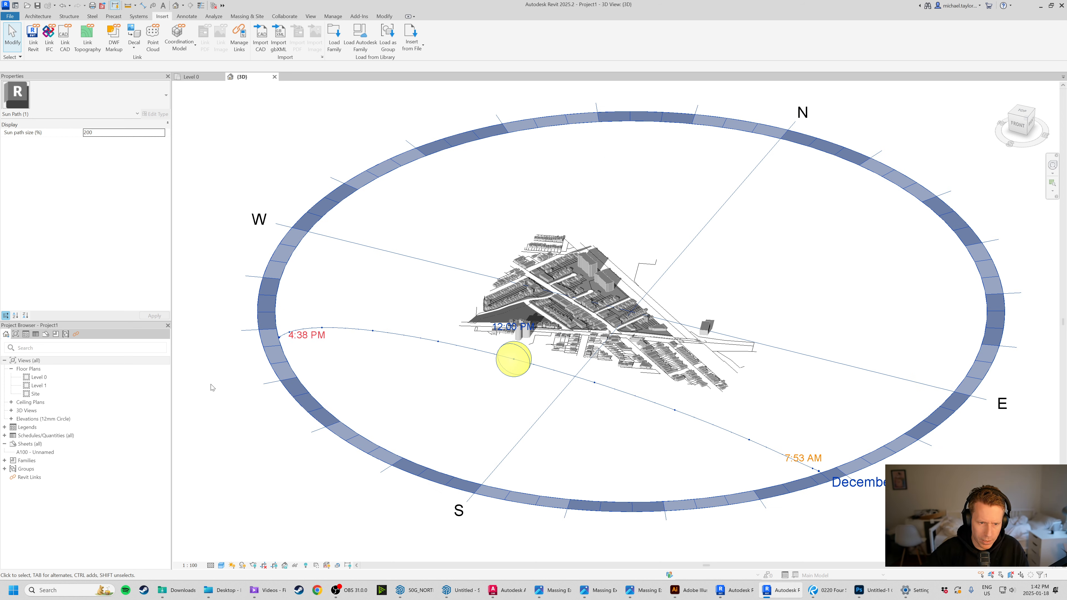
{"action": "scroll", "coordinate": [404, 339], "scroll_direction": "down", "scroll_amount": 3}
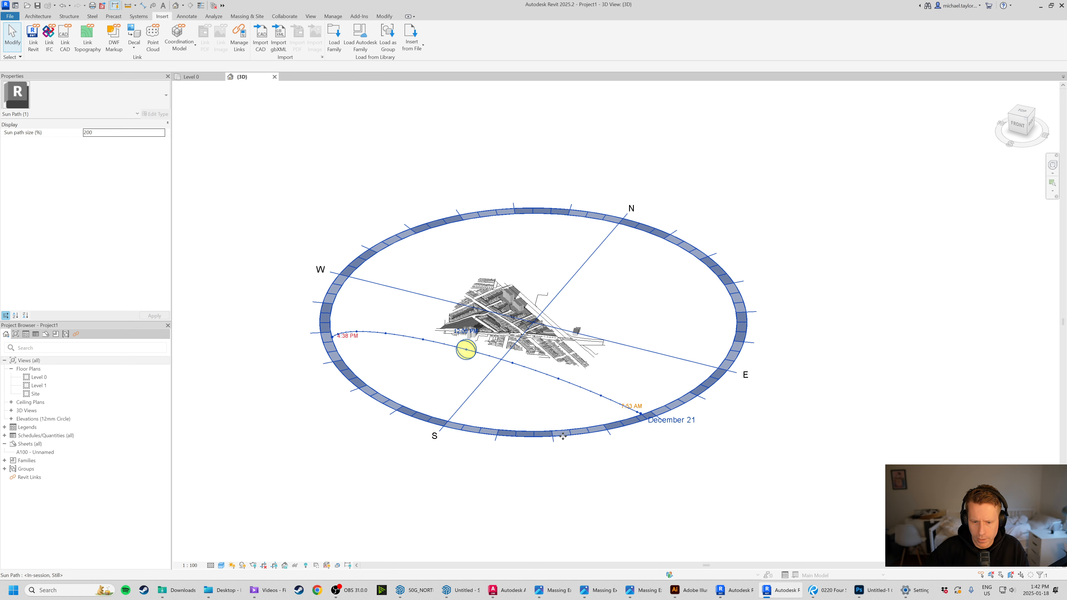
Set the sun path size to 100% and view the massing up close.
{"action": "left_click", "coordinate": [108, 133]}
{"action": "type", "text": "100"}
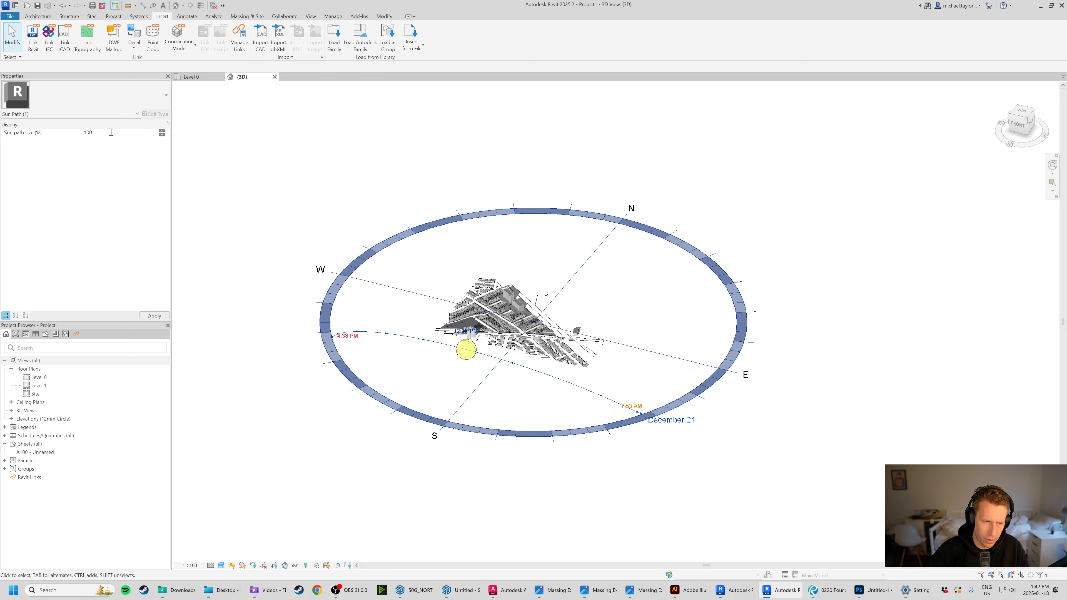
{"action": "key", "text": "Return"}
{"action": "left_click", "coordinate": [469, 430]}
{"action": "scroll", "coordinate": [495, 324], "scroll_direction": "up", "scroll_amount": 5}
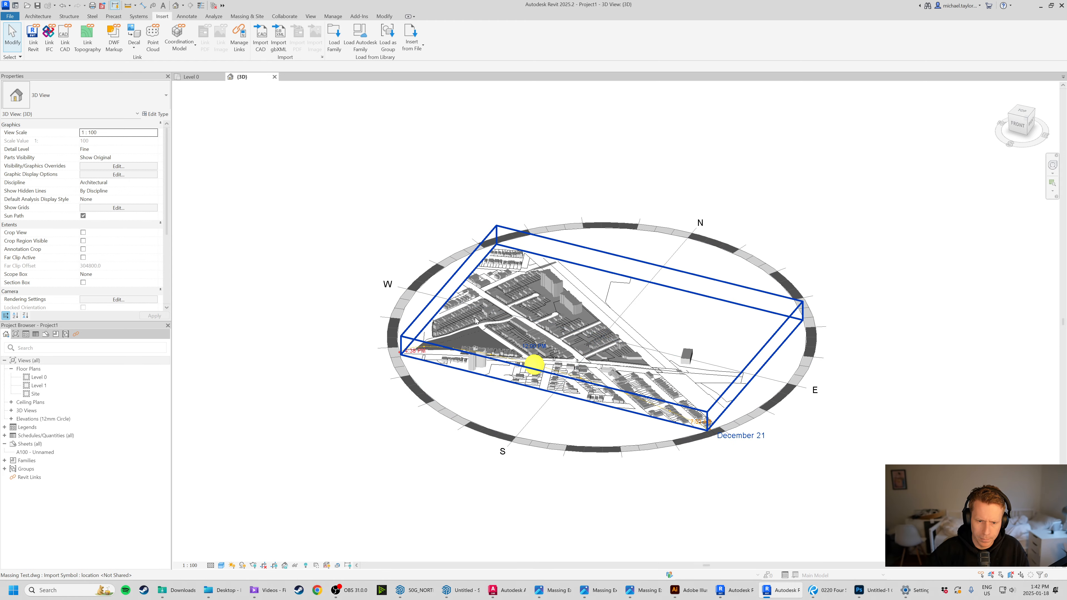
{"action": "middle_click_drag", "start_coordinate": [583, 345], "coordinate": [583, 381], "text": "shift"}
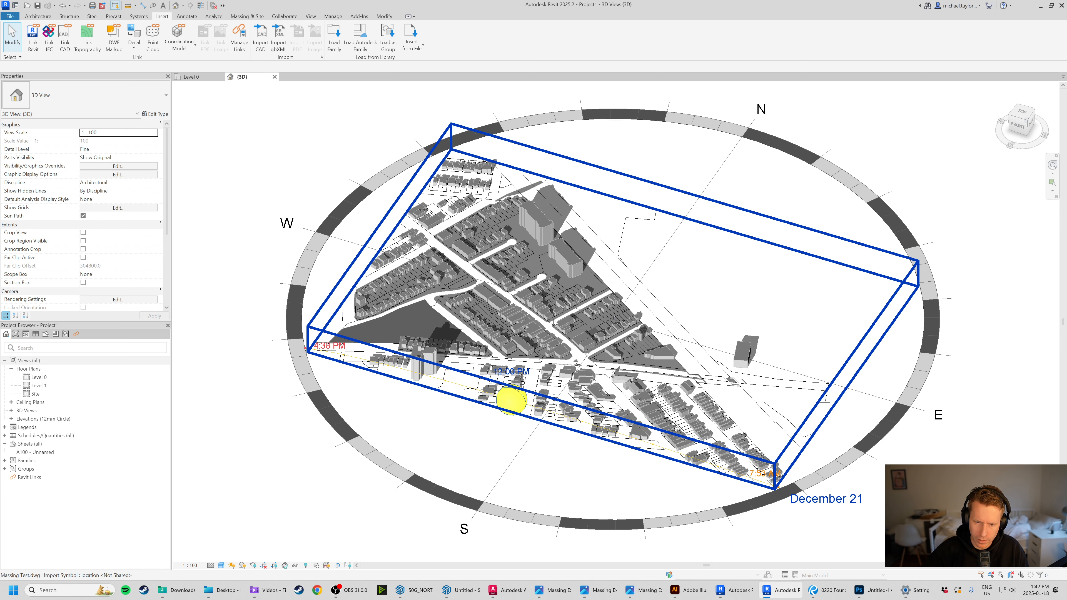
{"action": "scroll", "coordinate": [555, 323], "scroll_direction": "up", "scroll_amount": 3}
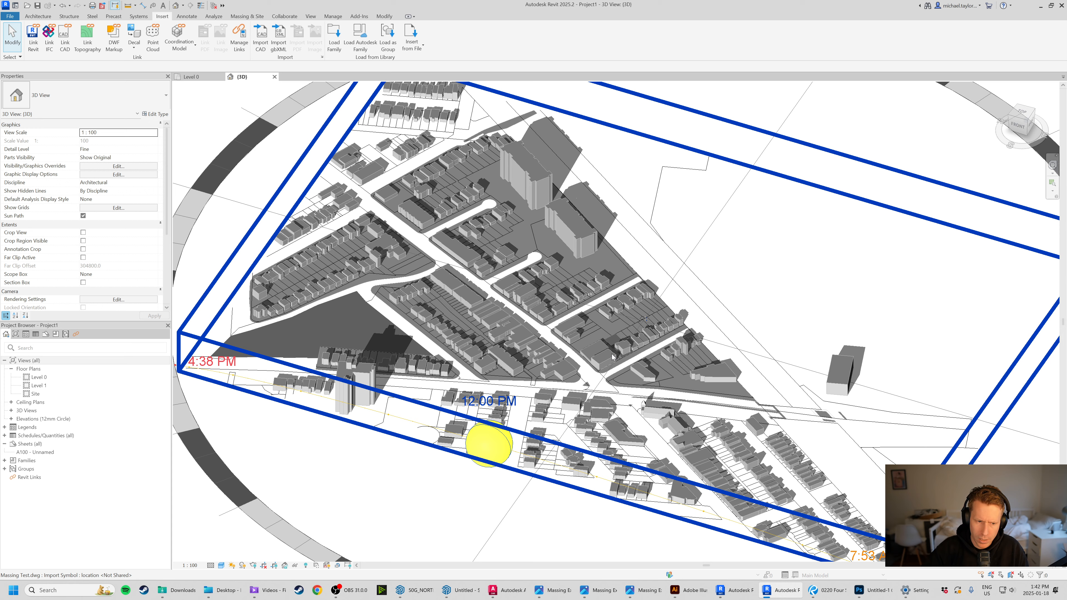
{"action": "scroll", "coordinate": [581, 341], "scroll_direction": "up", "scroll_amount": 1}
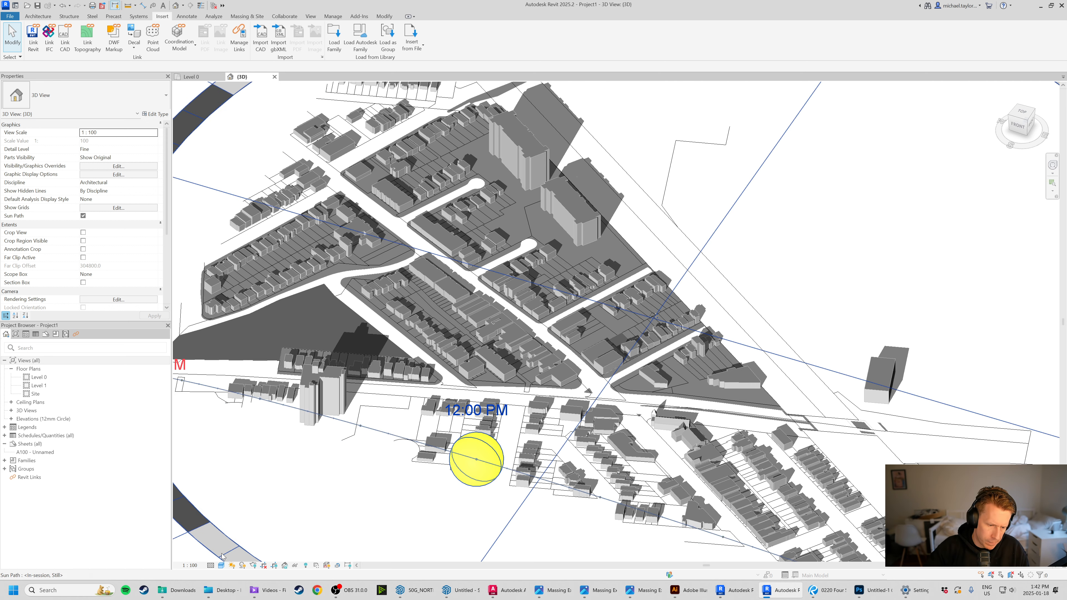
Switch the 3D view's visual style to Hidden Line and view the cast shadows from the south.
{"action": "left_click", "coordinate": [221, 565]}
{"action": "left_click", "coordinate": [251, 523]}
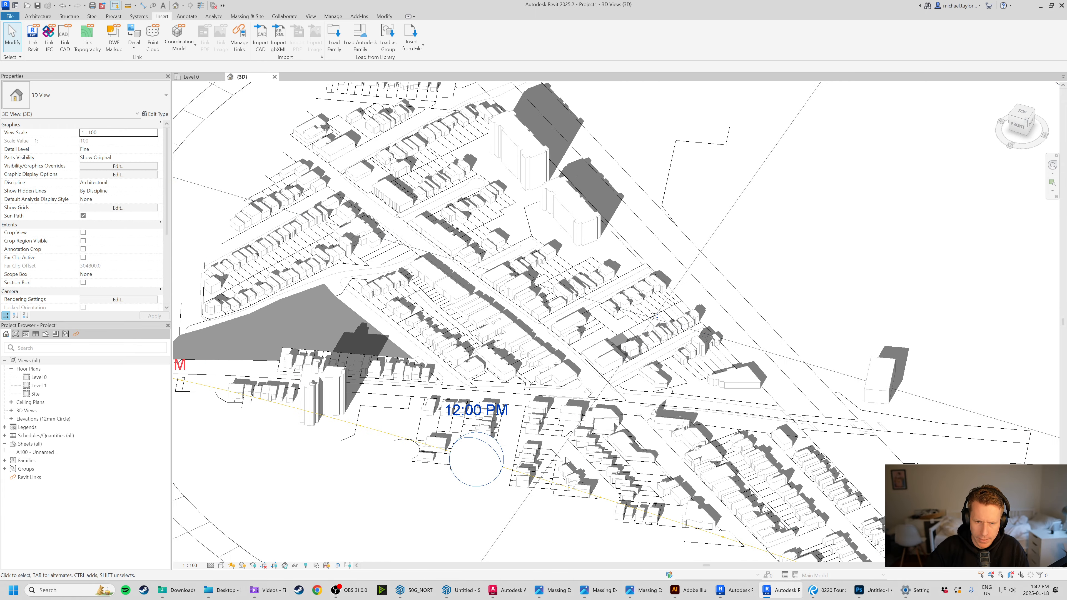
{"action": "middle_click_drag", "start_coordinate": [507, 430], "coordinate": [716, 398], "text": "shift"}
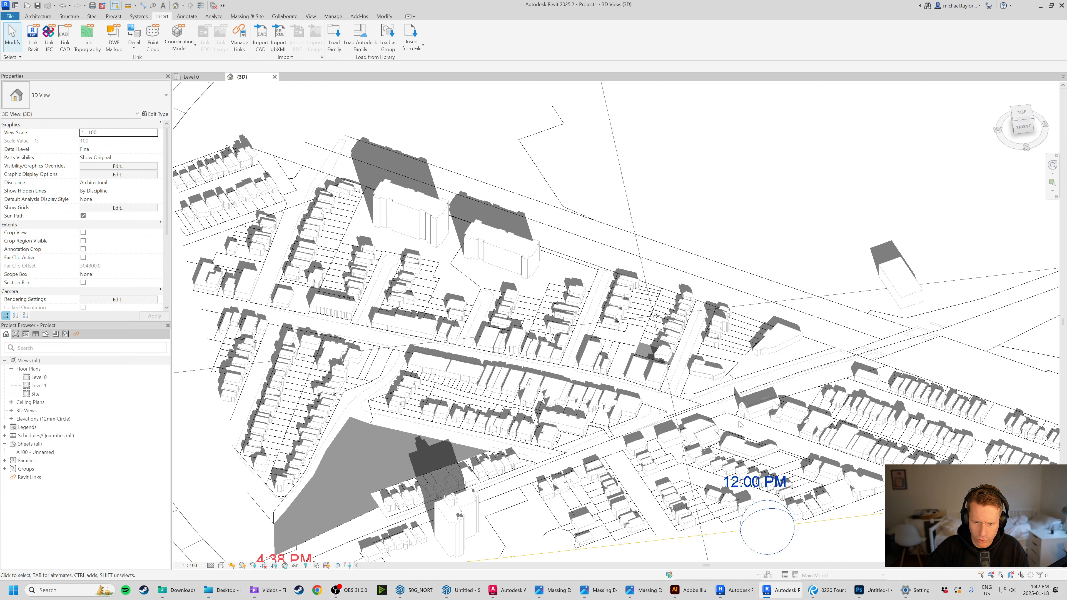
{"action": "middle_click_drag", "start_coordinate": [753, 432], "coordinate": [714, 432], "text": "shift"}
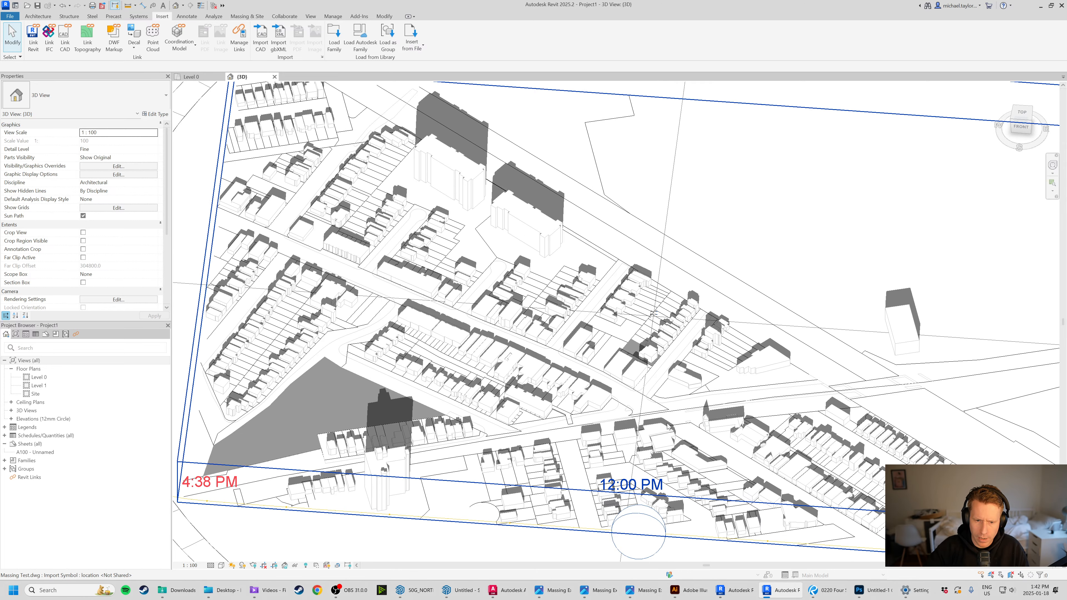
{"action": "scroll", "coordinate": [668, 426], "scroll_direction": "down", "scroll_amount": 8}
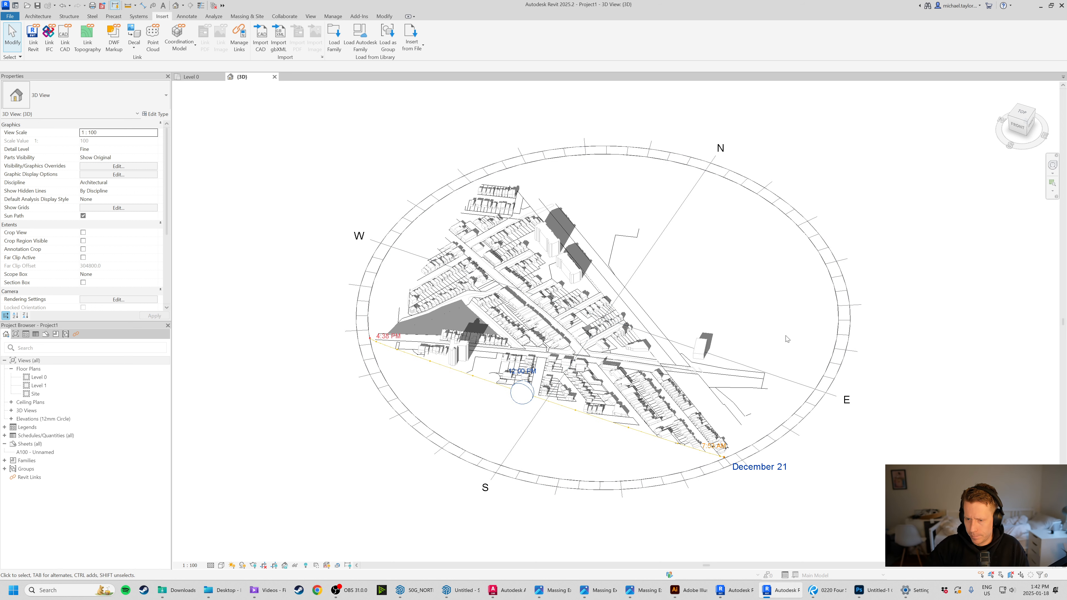
{"action": "scroll", "coordinate": [642, 340], "scroll_direction": "up", "scroll_amount": 1}
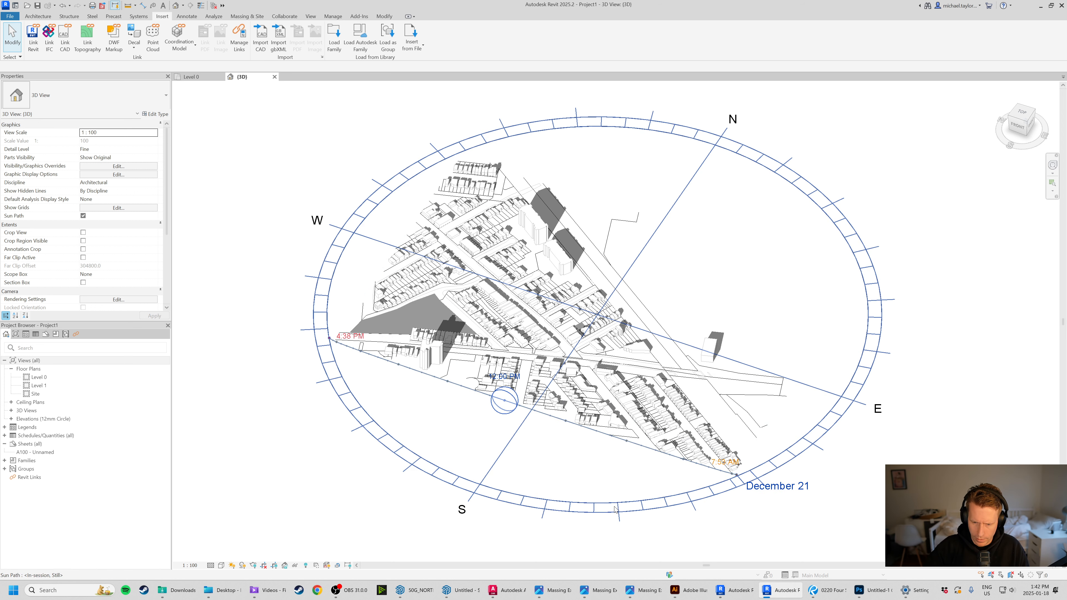
Shift the sun directly on the sun path to December 17 at 10:30 AM.
{"action": "left_click", "coordinate": [505, 404]}
{"action": "scroll", "coordinate": [507, 405], "scroll_direction": "up", "scroll_amount": 1}
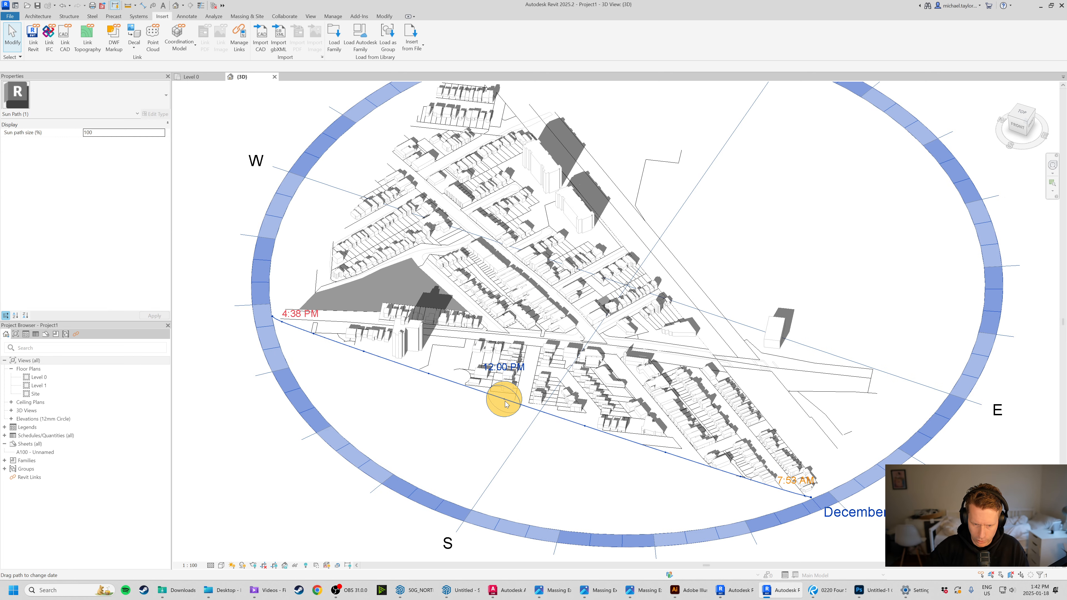
{"action": "mouse_move", "coordinate": [505, 402]}
{"action": "left_mouse_down"}
{"action": "mouse_move", "coordinate": [481, 453]}
{"action": "mouse_move", "coordinate": [504, 400]}
{"action": "left_mouse_up"}
{"action": "scroll", "coordinate": [505, 402], "scroll_direction": "up", "scroll_amount": 2}
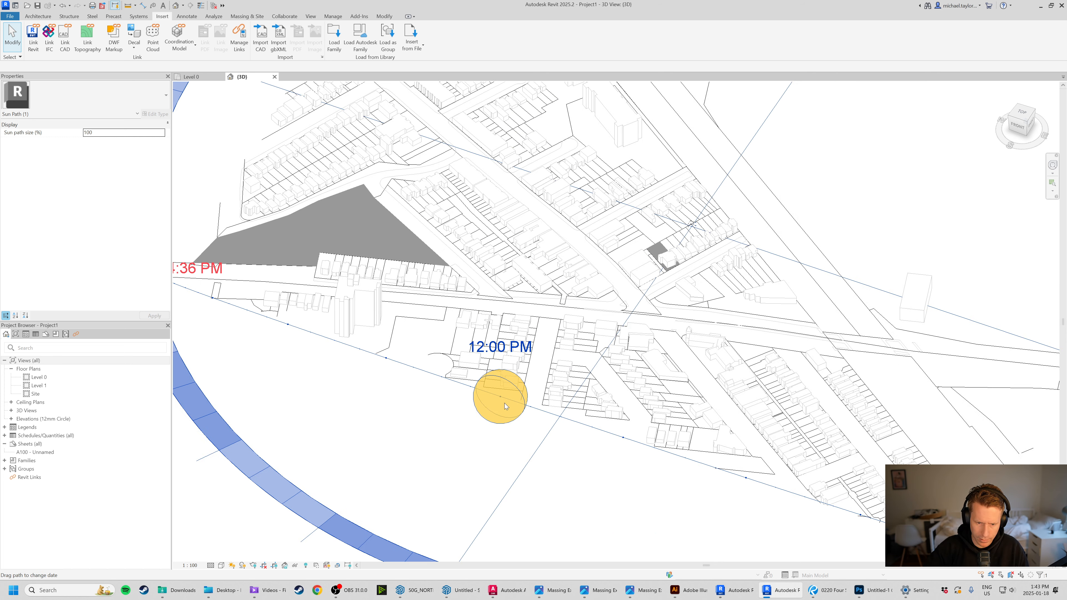
{"action": "key", "text": "Escape"}
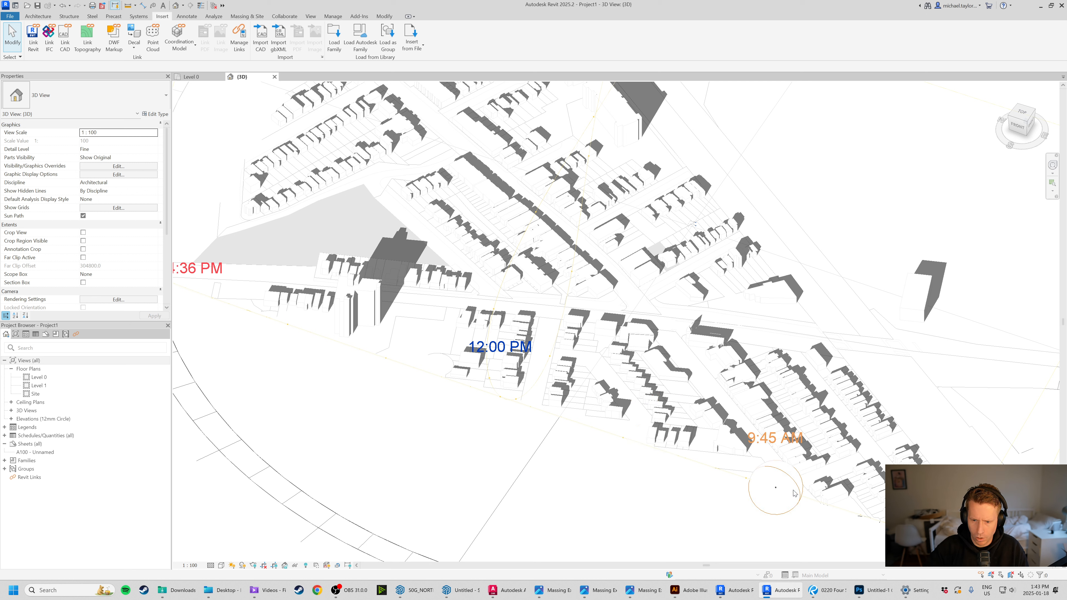
{"action": "left_click_drag", "start_coordinate": [478, 397], "coordinate": [686, 459]}
{"action": "scroll", "coordinate": [433, 345], "scroll_direction": "down", "scroll_amount": 3}
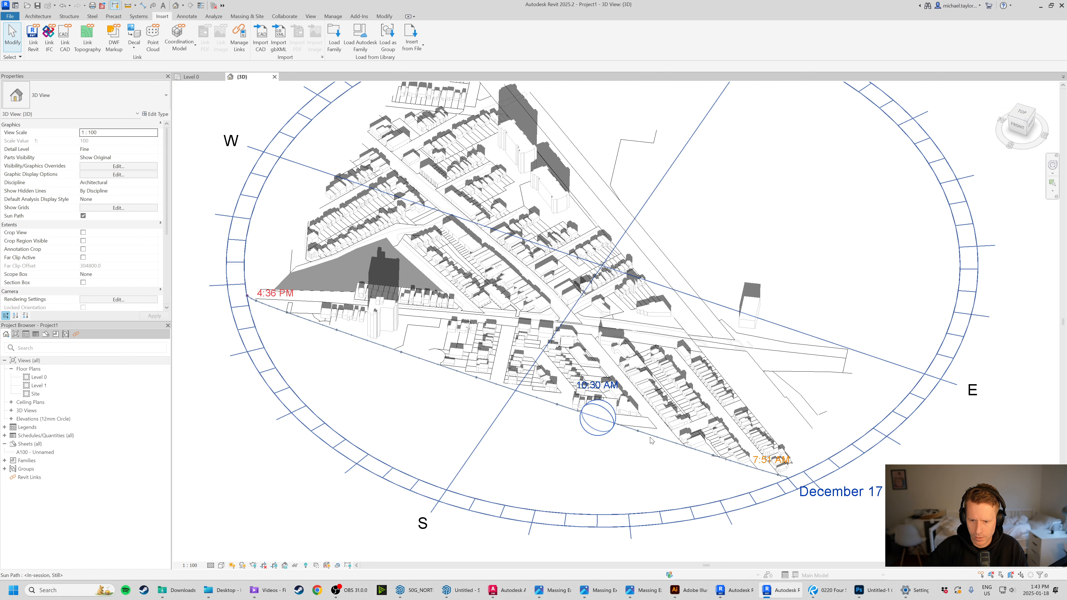
Set the sun path's date to September 21, 2024 using its date label.
{"action": "left_click", "coordinate": [675, 443]}
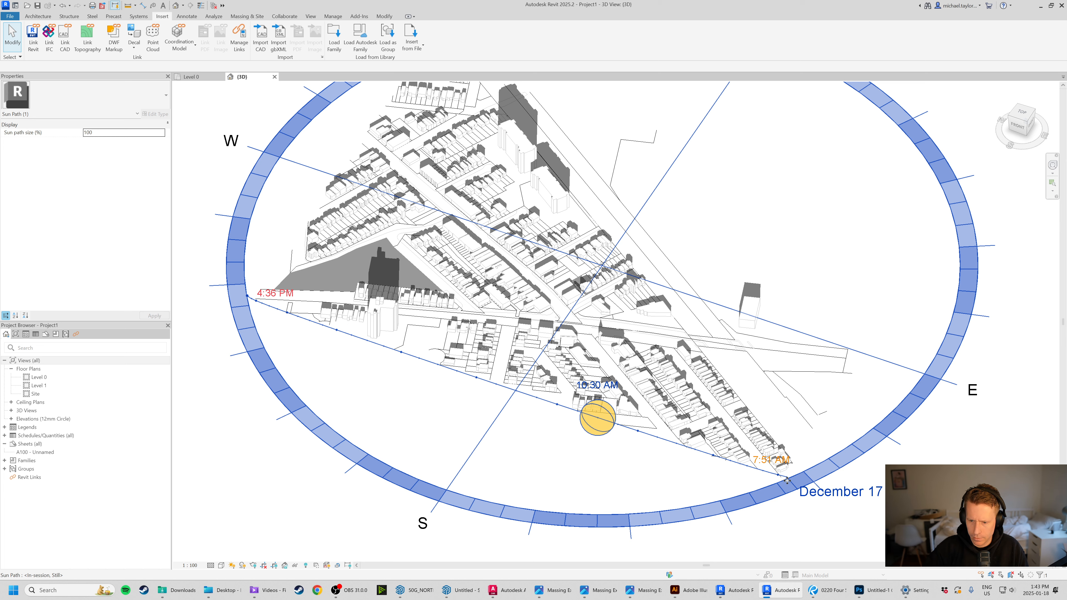
{"action": "left_click", "coordinate": [834, 493]}
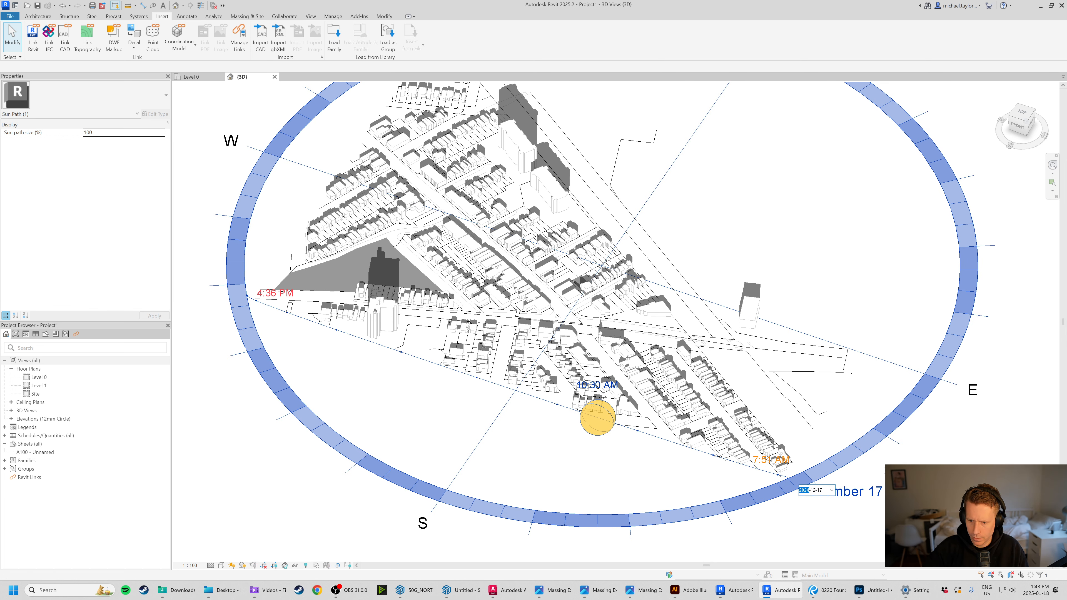
{"action": "left_click", "coordinate": [832, 491]}
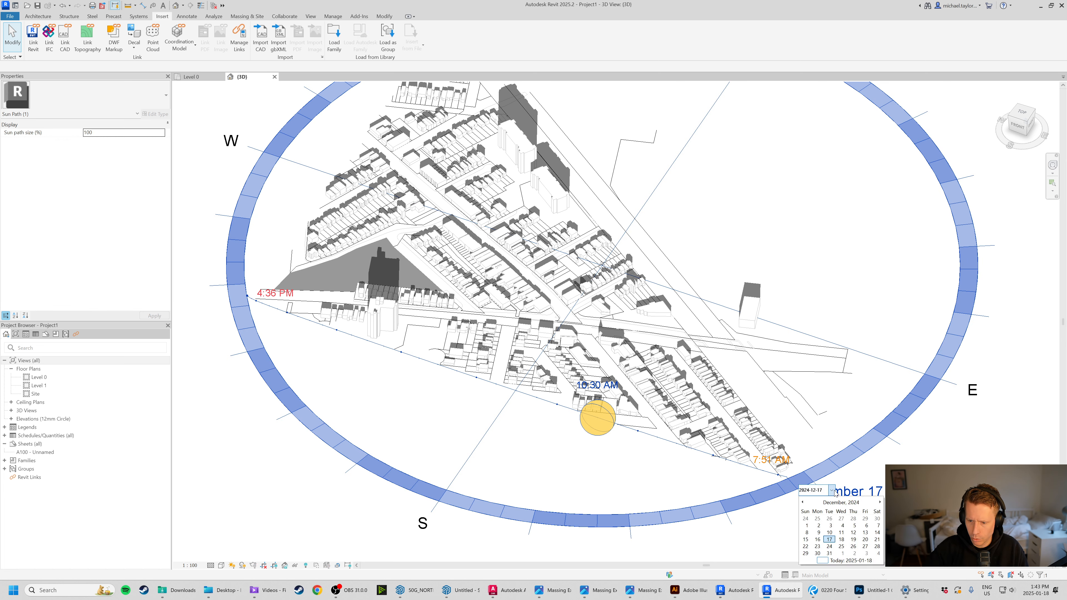
{"action": "left_click", "coordinate": [803, 502]}
{"action": "left_click", "coordinate": [802, 503]}
{"action": "left_click", "coordinate": [802, 502]}
{"action": "left_click", "coordinate": [802, 502]}
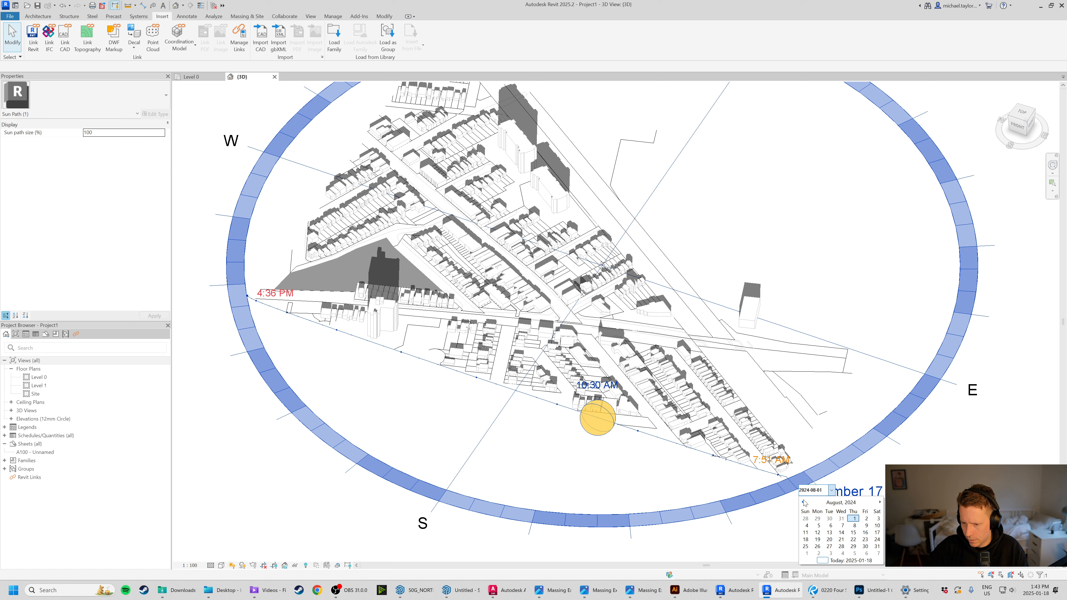
{"action": "left_click", "coordinate": [880, 503]}
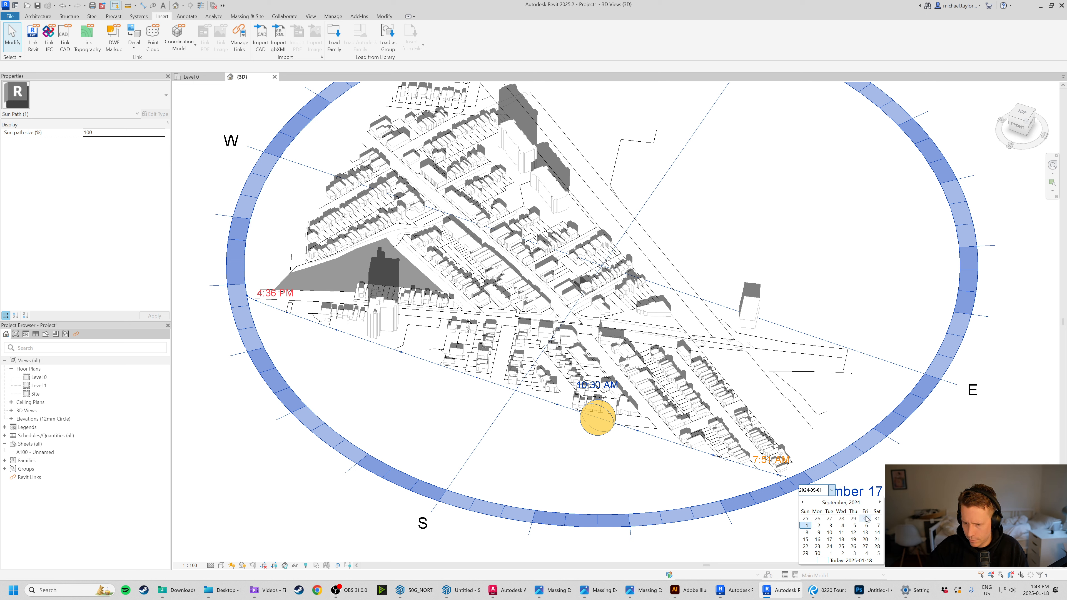
{"action": "left_click", "coordinate": [878, 540]}
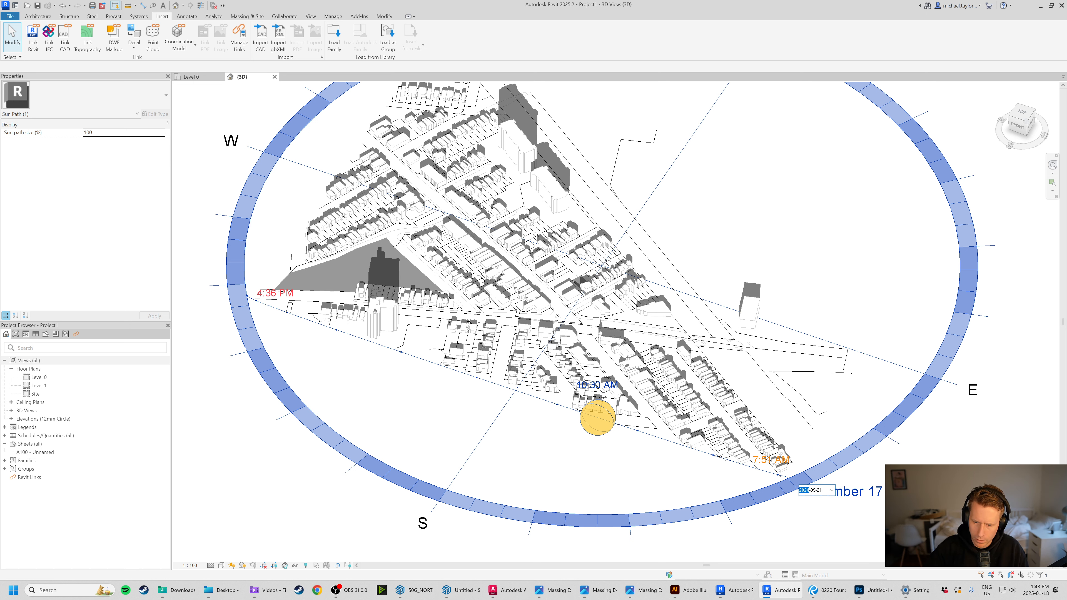
{"action": "key", "text": "Return"}
Move the sun along its day path to 2:15 PM and view the shadows from the south.
{"action": "scroll", "coordinate": [732, 445], "scroll_direction": "down", "scroll_amount": 2}
{"action": "middle_click_drag", "start_coordinate": [793, 471], "coordinate": [588, 286], "text": "shift"}
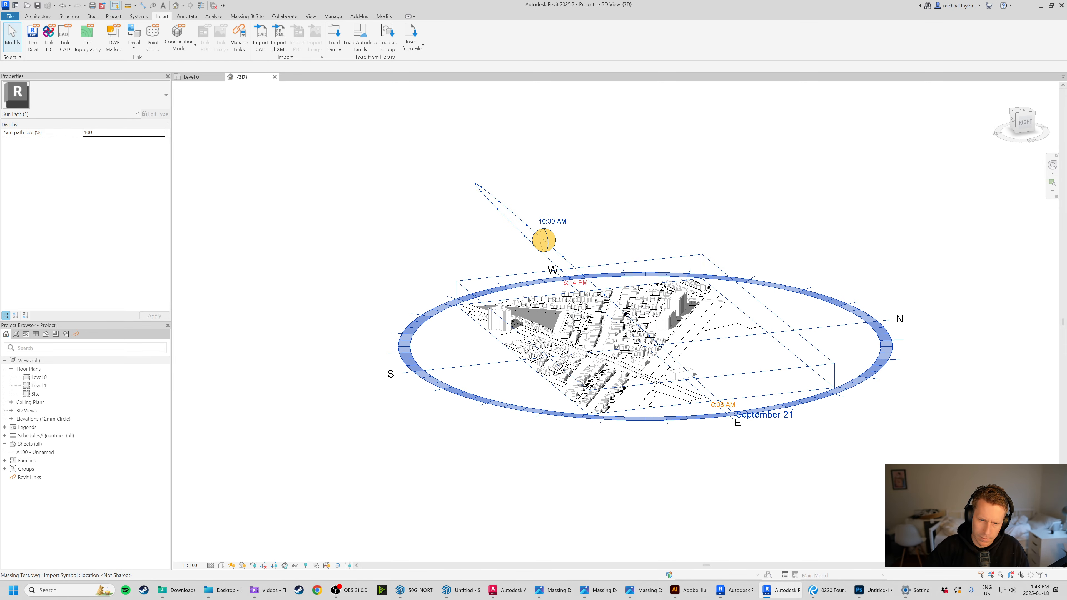
{"action": "middle_click_drag", "start_coordinate": [627, 321], "coordinate": [530, 299], "text": "shift"}
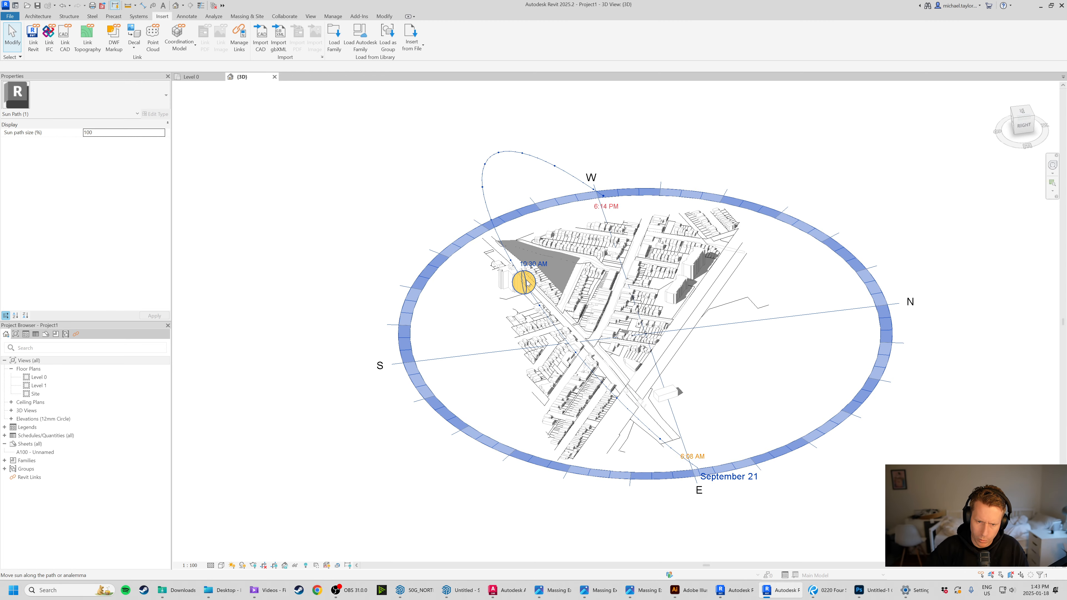
{"action": "left_click_drag", "start_coordinate": [529, 295], "coordinate": [487, 160]}
{"action": "middle_click_drag", "start_coordinate": [655, 295], "coordinate": [509, 341], "text": "shift"}
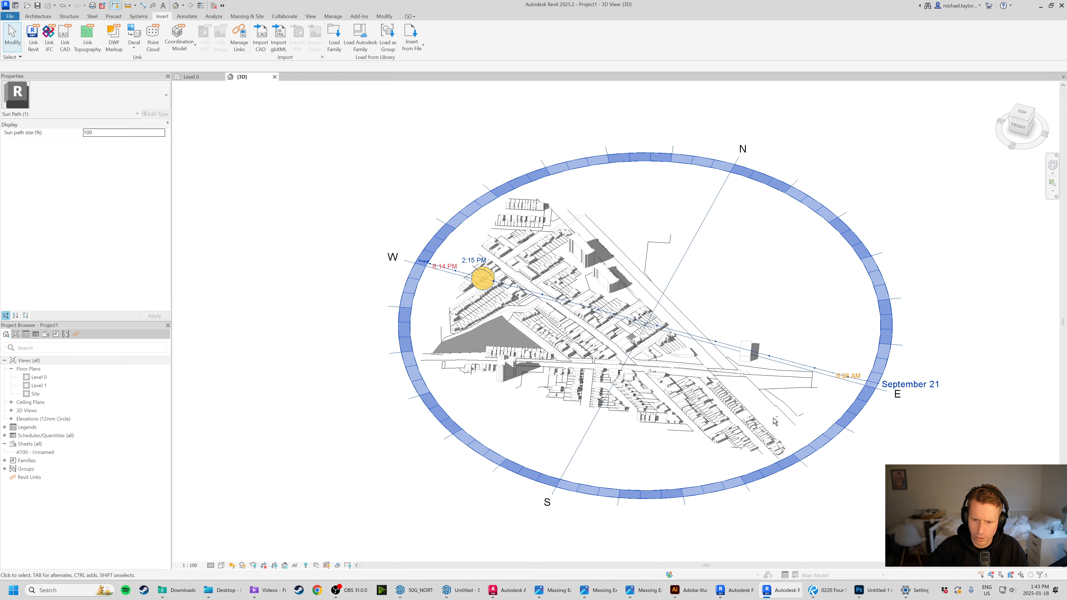
{"action": "middle_click_drag", "start_coordinate": [775, 421], "coordinate": [774, 428], "text": "shift"}
{"action": "scroll", "coordinate": [636, 354], "scroll_direction": "up", "scroll_amount": 3}
{"action": "middle_click_drag", "start_coordinate": [681, 389], "coordinate": [645, 402], "text": "shift"}
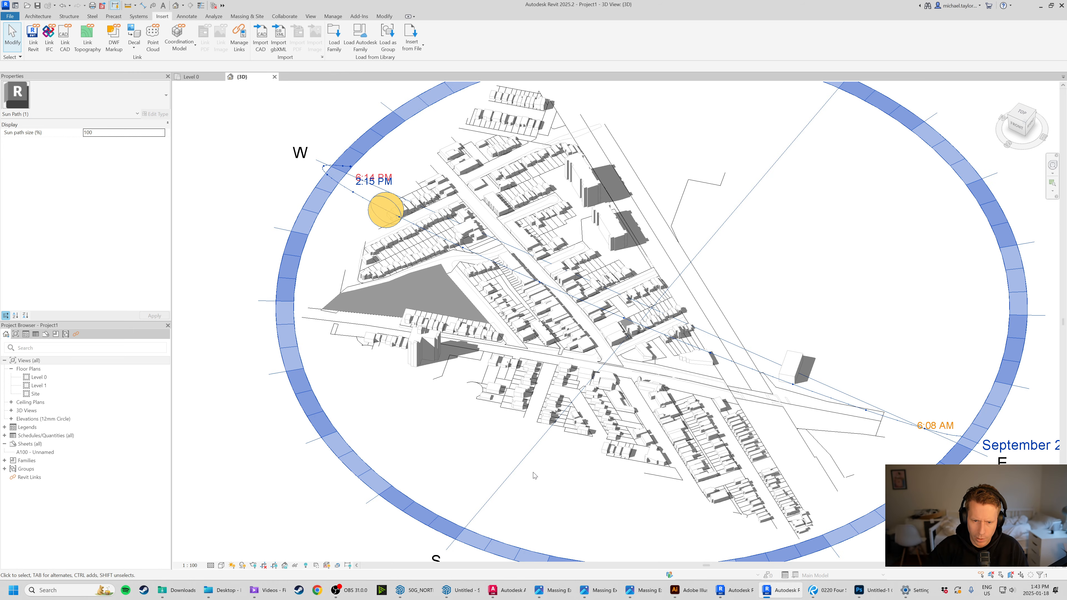
{"action": "middle_click_drag", "start_coordinate": [534, 475], "coordinate": [616, 440], "text": "shift"}
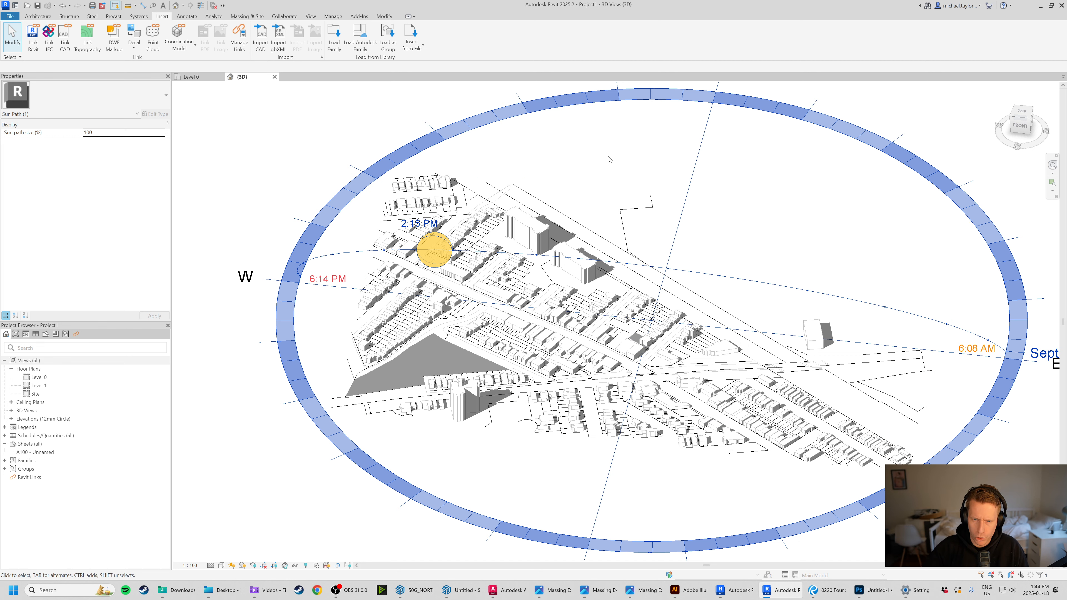
Turn on the section box for the 3D view.
{"action": "left_click", "coordinate": [583, 228]}
{"action": "left_click", "coordinate": [706, 168]}
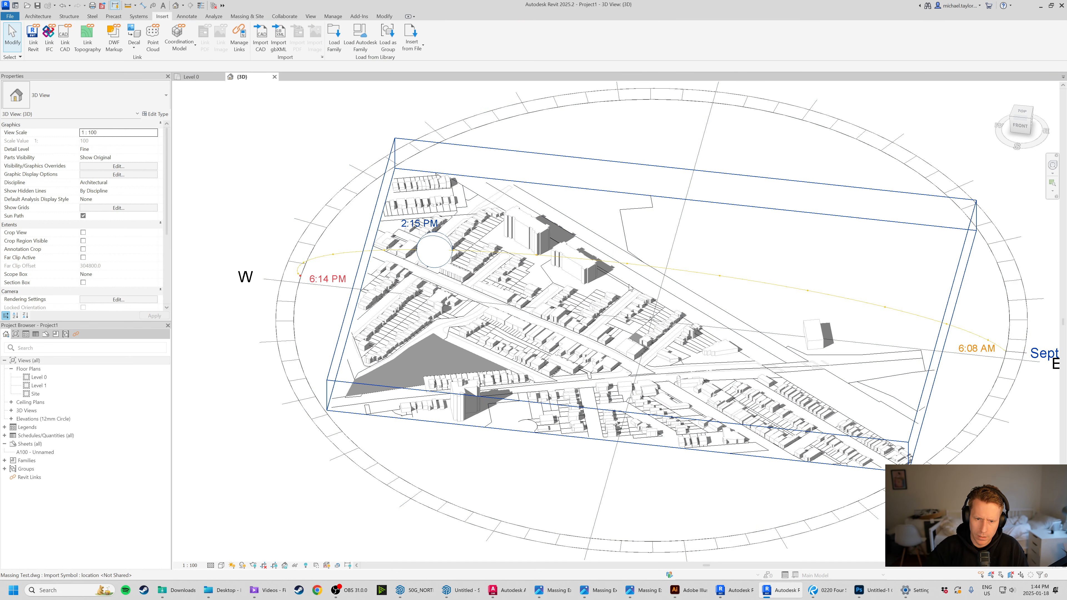
{"action": "left_click", "coordinate": [601, 441]}
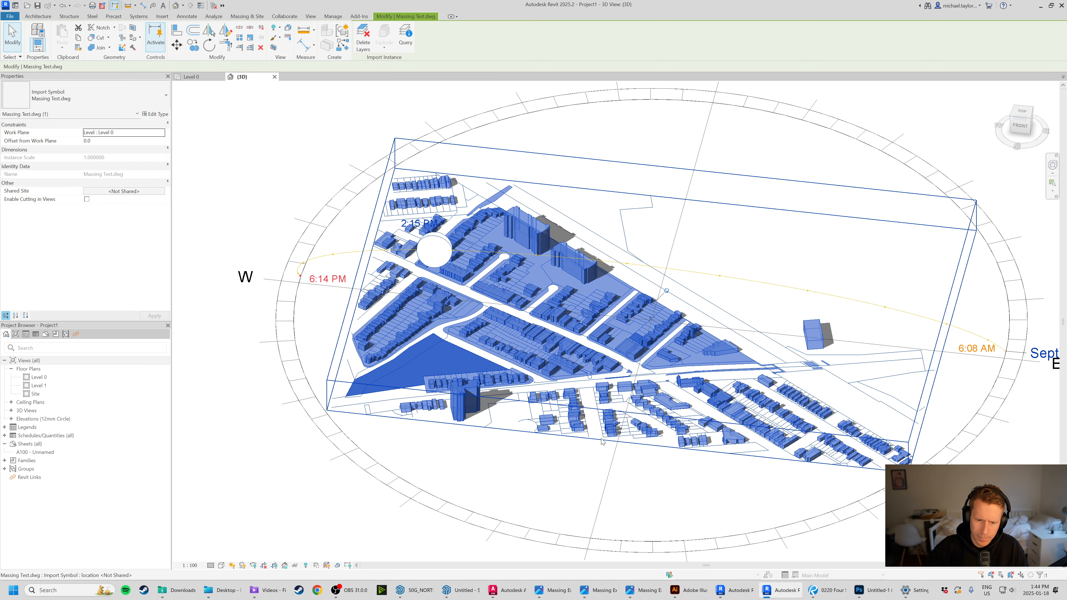
{"action": "left_click", "coordinate": [548, 482]}
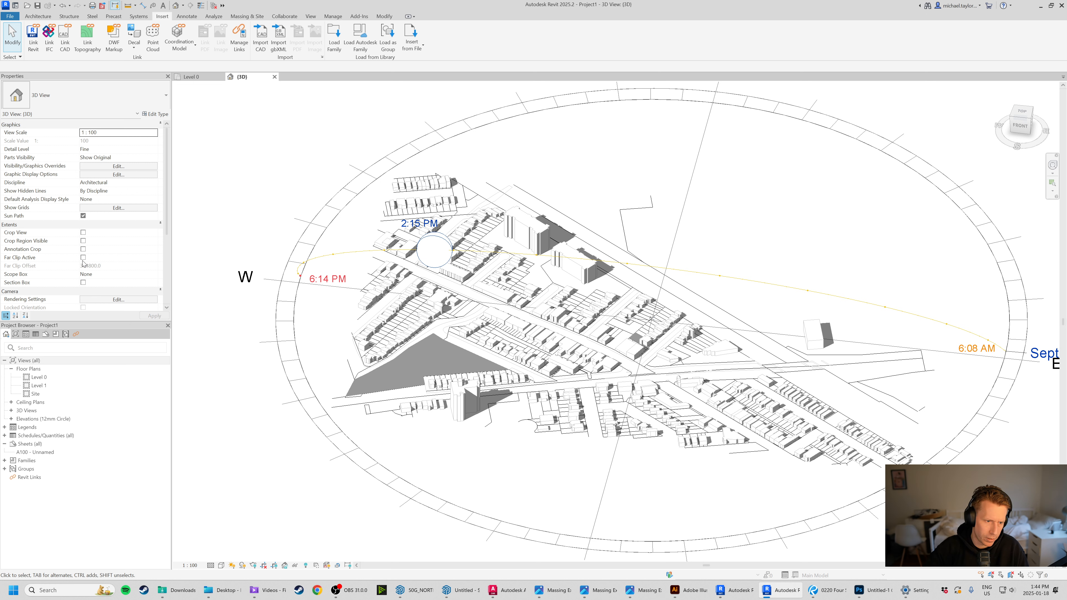
{"action": "scroll", "coordinate": [134, 215], "scroll_direction": "down", "scroll_amount": 3}
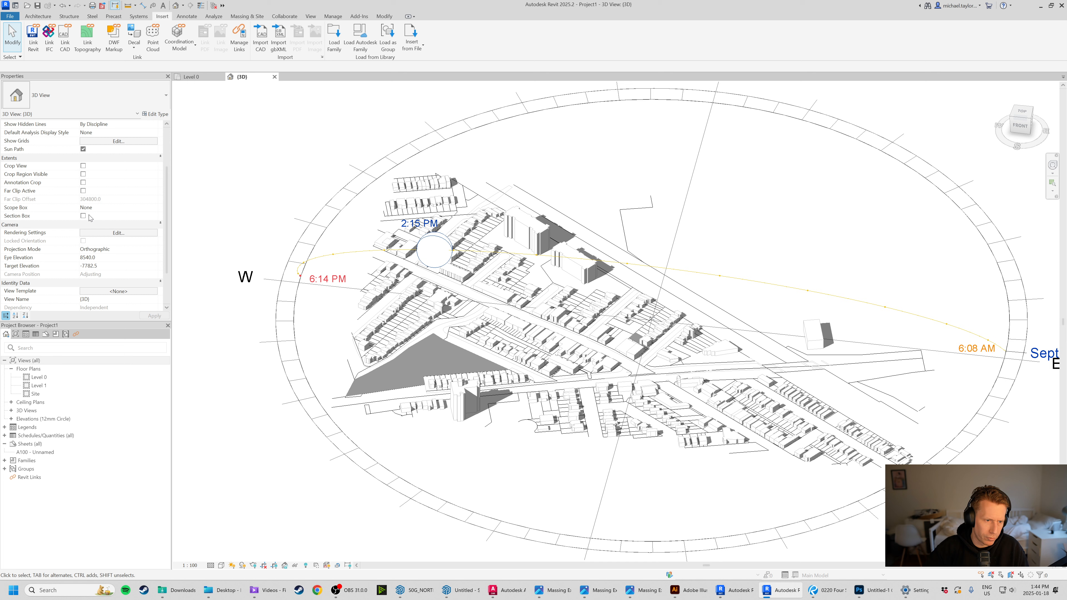
{"action": "left_click", "coordinate": [84, 216]}
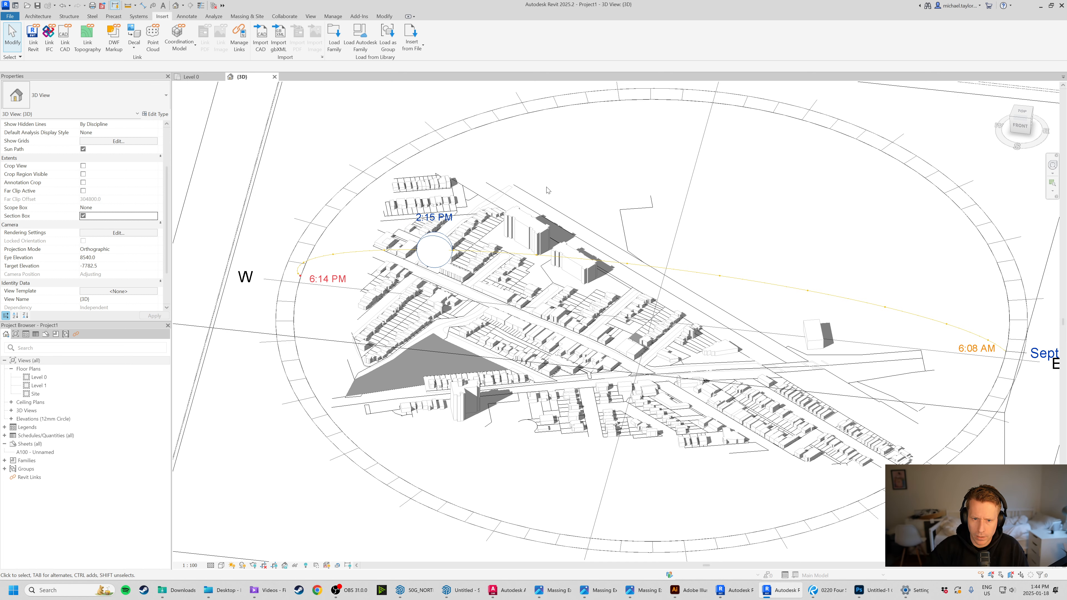
Crop the section box on its west, east and north sides to the blocks around the site.
{"action": "left_click", "coordinate": [321, 229]}
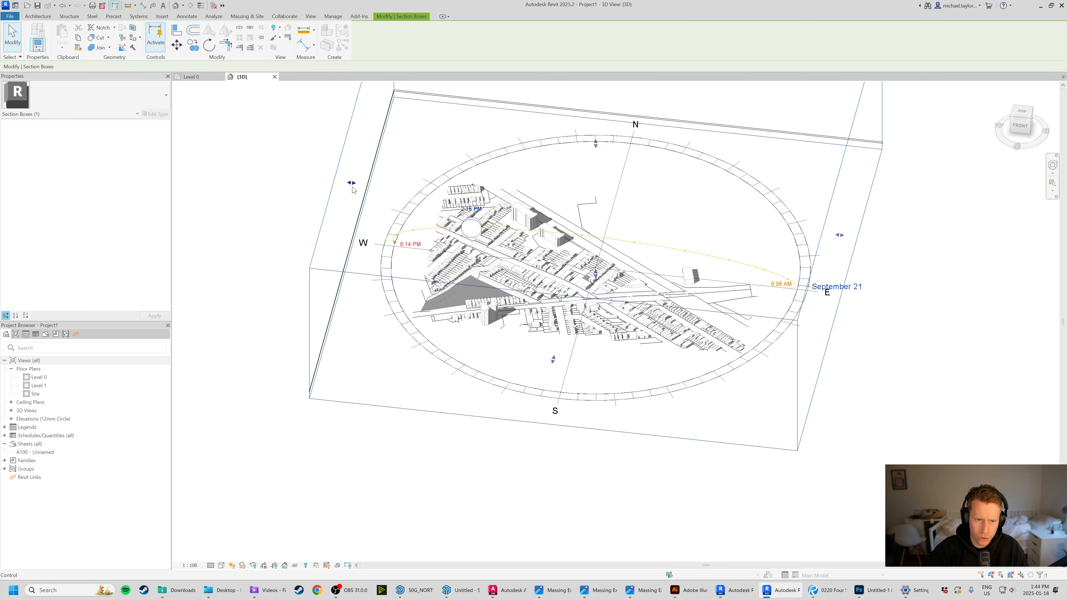
{"action": "left_click_drag", "start_coordinate": [352, 183], "coordinate": [472, 196]}
{"action": "left_click_drag", "start_coordinate": [839, 236], "coordinate": [668, 216]}
{"action": "scroll", "coordinate": [554, 91], "scroll_direction": "up", "scroll_amount": 4}
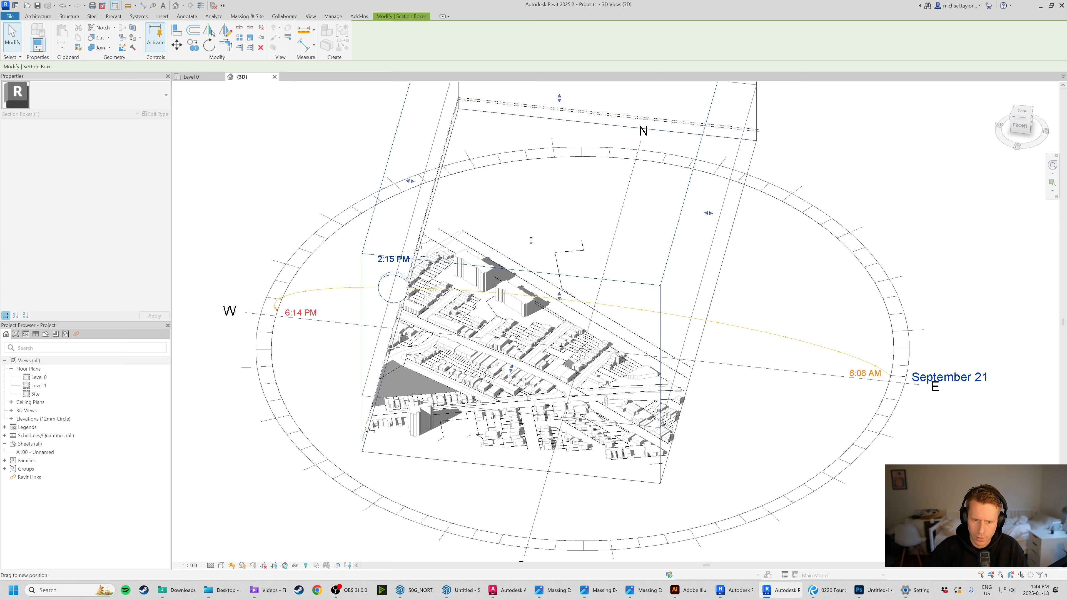
{"action": "scroll", "coordinate": [546, 276], "scroll_direction": "down", "scroll_amount": 2}
{"action": "left_click_drag", "start_coordinate": [586, 157], "coordinate": [563, 273]}
{"action": "scroll", "coordinate": [527, 329], "scroll_direction": "up", "scroll_amount": 4}
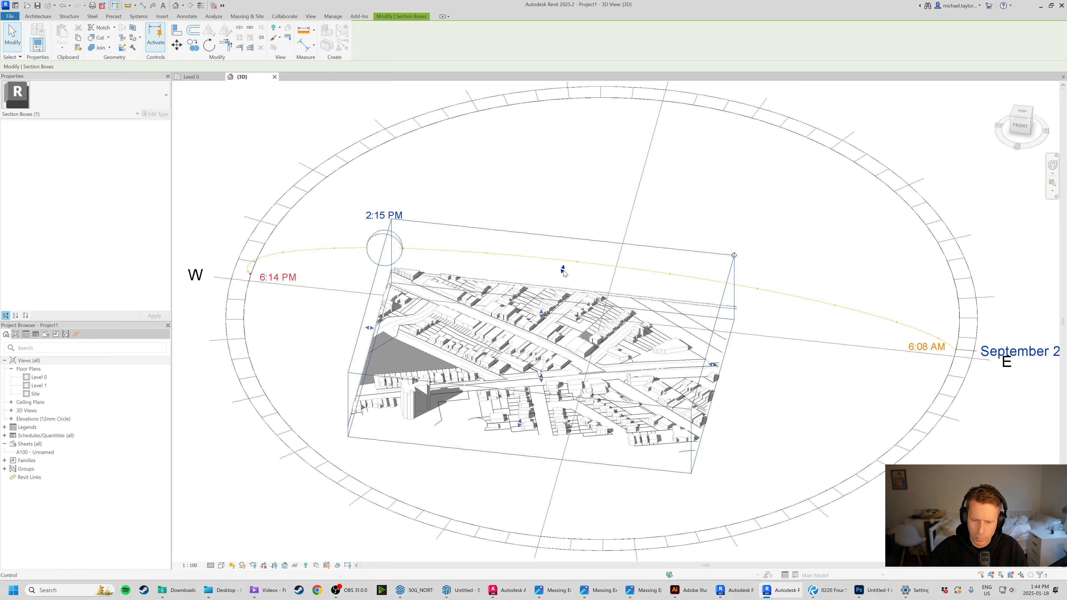
{"action": "middle_click_drag", "start_coordinate": [572, 350], "coordinate": [565, 408], "text": "shift"}
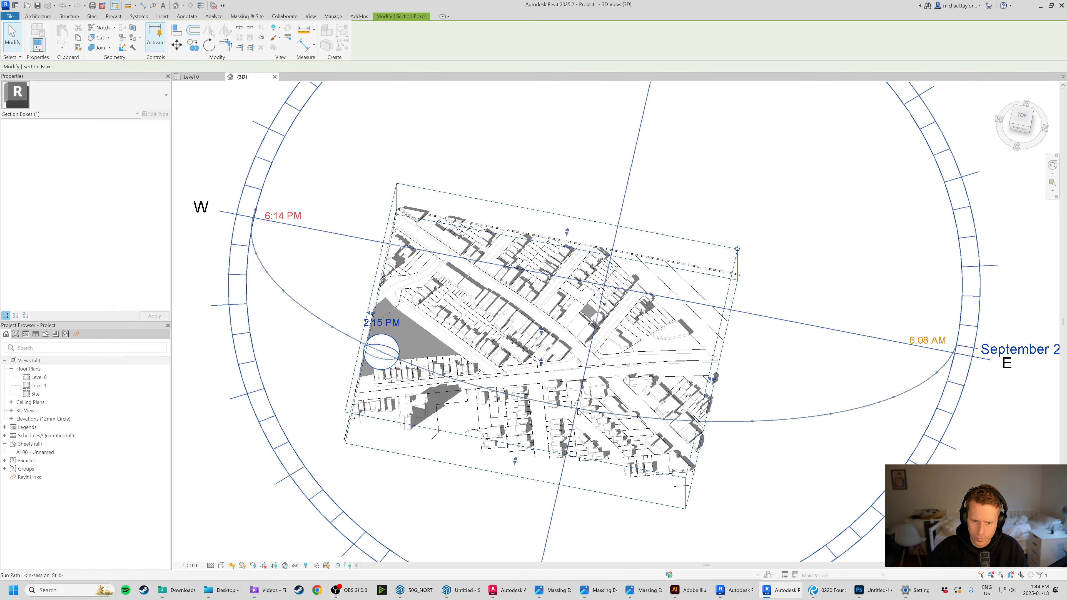
{"action": "left_click", "coordinate": [842, 240]}
Inspect the building shadows from directly above, close around the small grey lot.
{"action": "scroll", "coordinate": [559, 352], "scroll_direction": "up", "scroll_amount": 3}
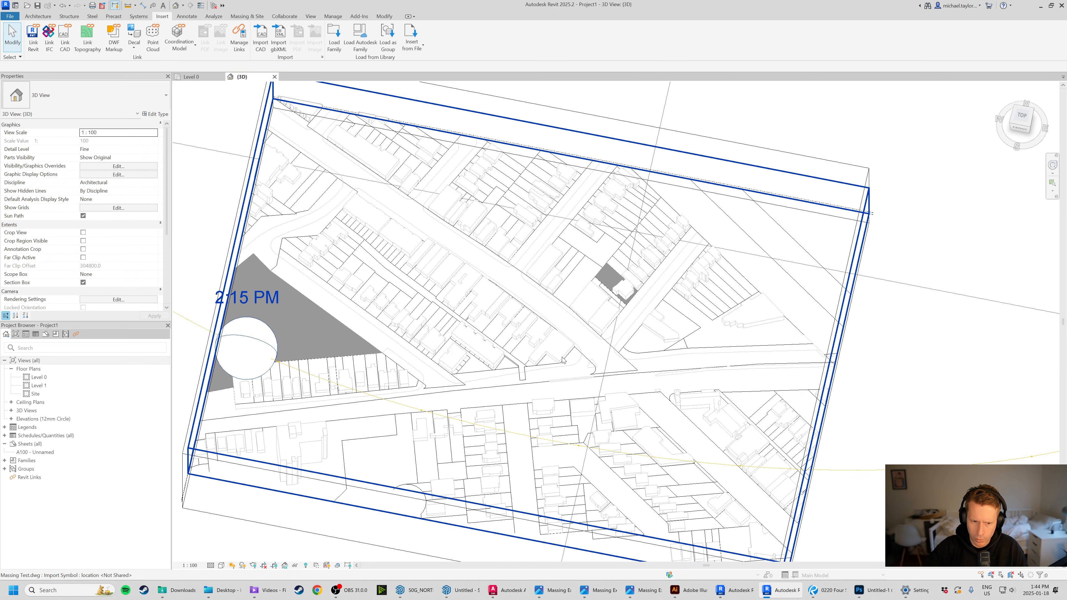
{"action": "middle_click_drag", "start_coordinate": [537, 318], "coordinate": [510, 332], "text": "shift"}
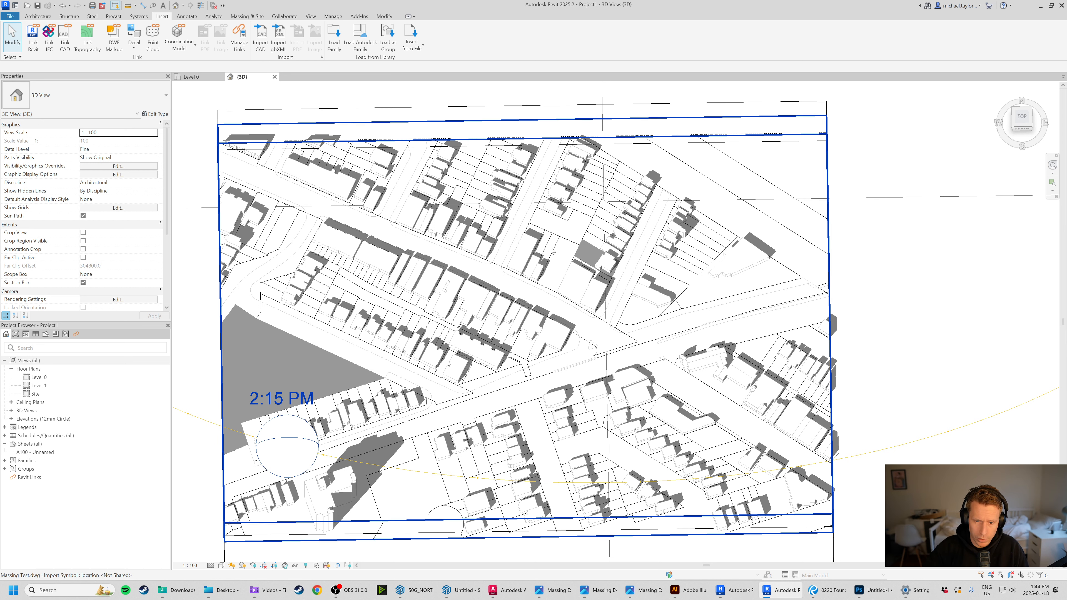
{"action": "scroll", "coordinate": [552, 223], "scroll_direction": "up", "scroll_amount": 4}
{"action": "scroll", "coordinate": [578, 234], "scroll_direction": "up", "scroll_amount": 3}
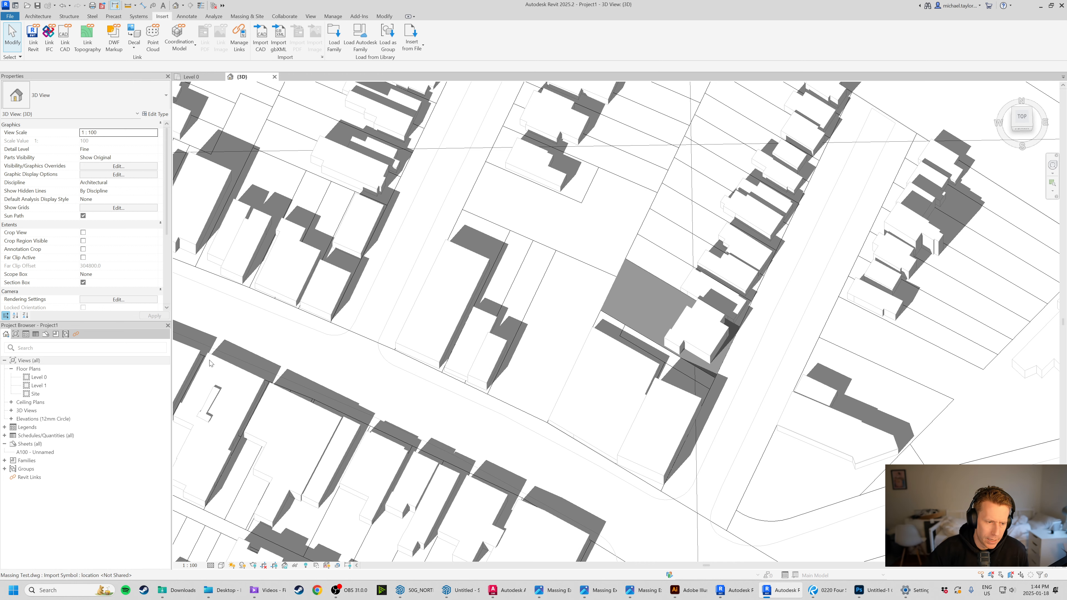
In the Level 0 floor plan, rotate Project North by aligning it to a lot line near the small grey lot.
{"action": "double_click", "coordinate": [38, 378]}
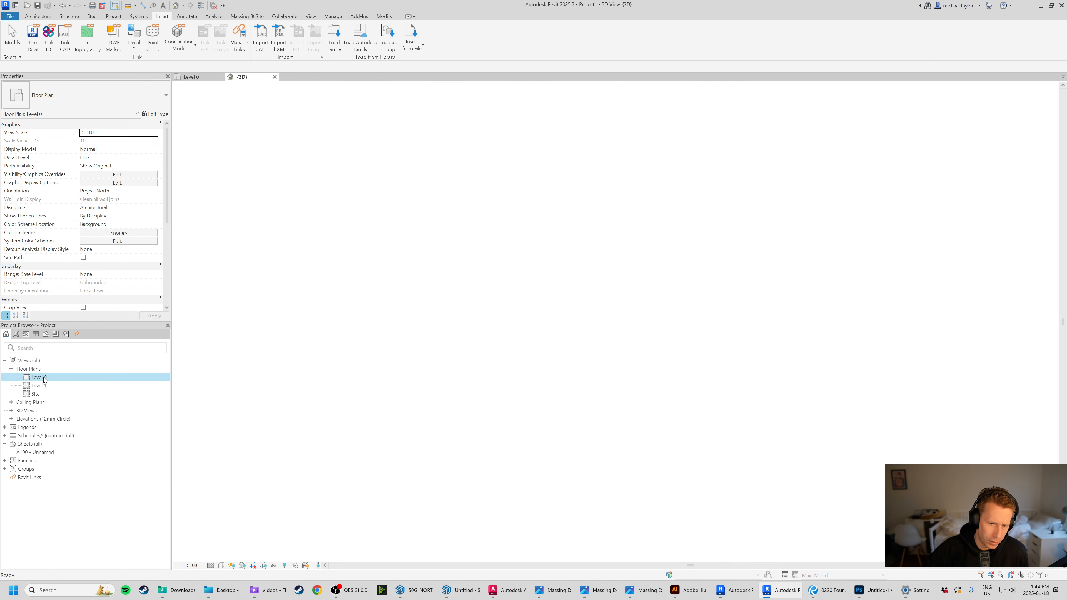
{"action": "scroll", "coordinate": [633, 337], "scroll_direction": "up", "scroll_amount": 4}
{"action": "scroll", "coordinate": [617, 354], "scroll_direction": "up", "scroll_amount": 3}
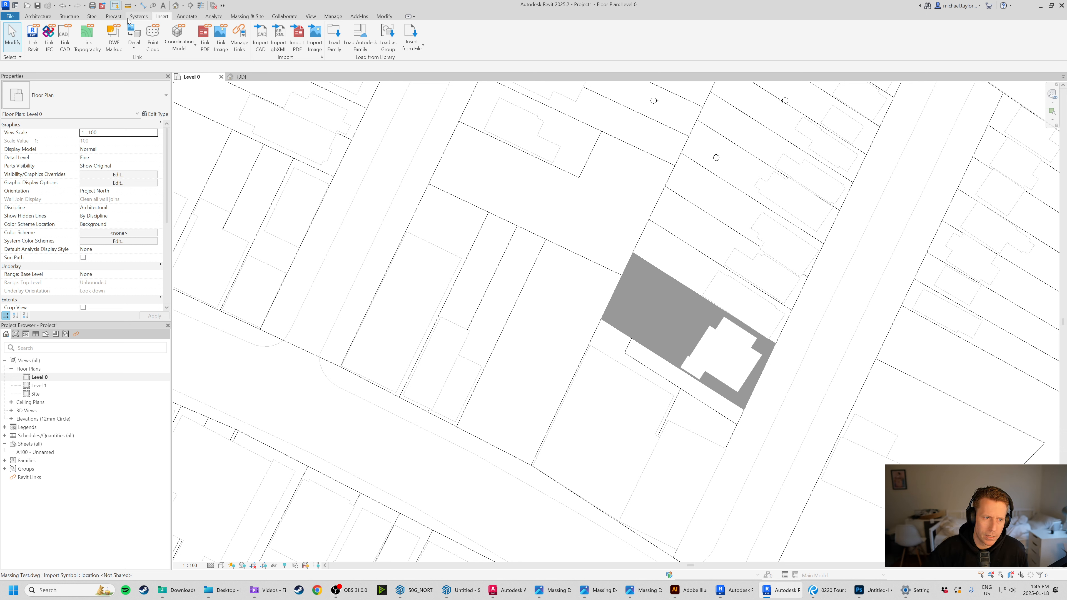
{"action": "left_click", "coordinate": [334, 17]}
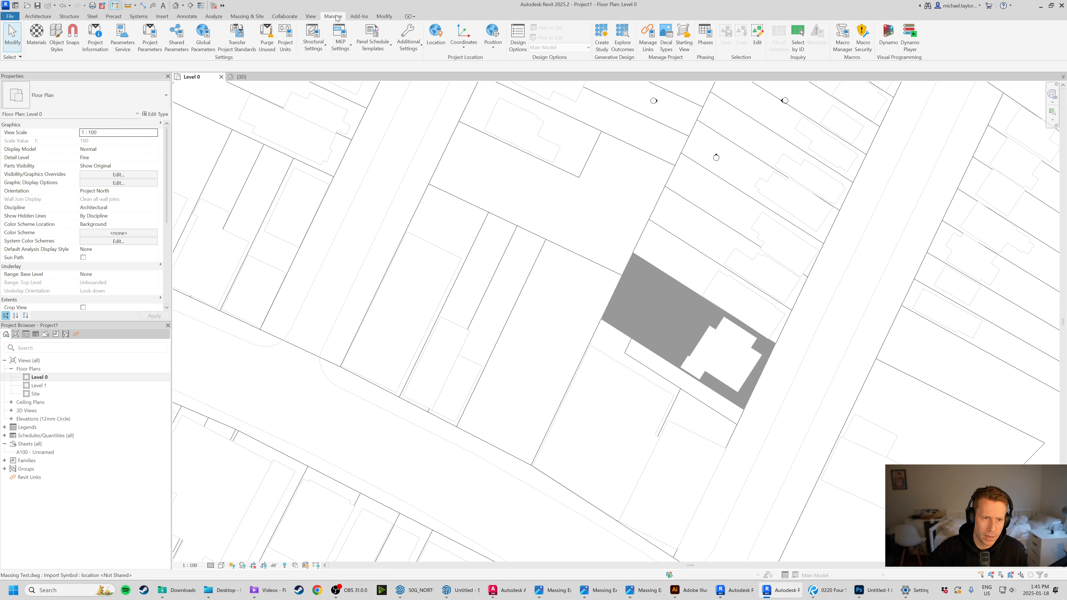
{"action": "left_click", "coordinate": [492, 42]}
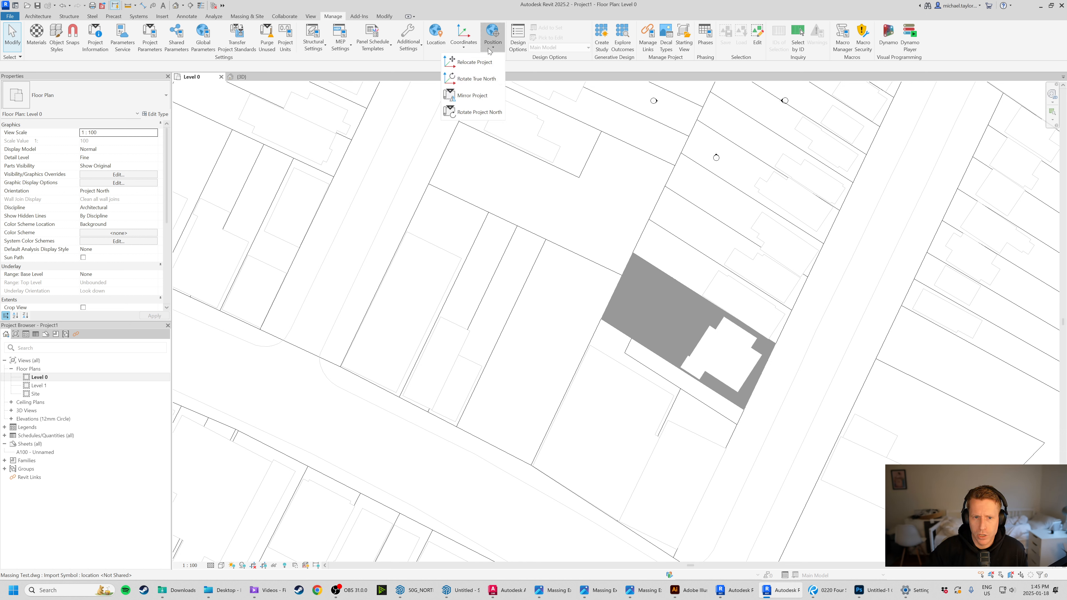
{"action": "left_click", "coordinate": [479, 112]}
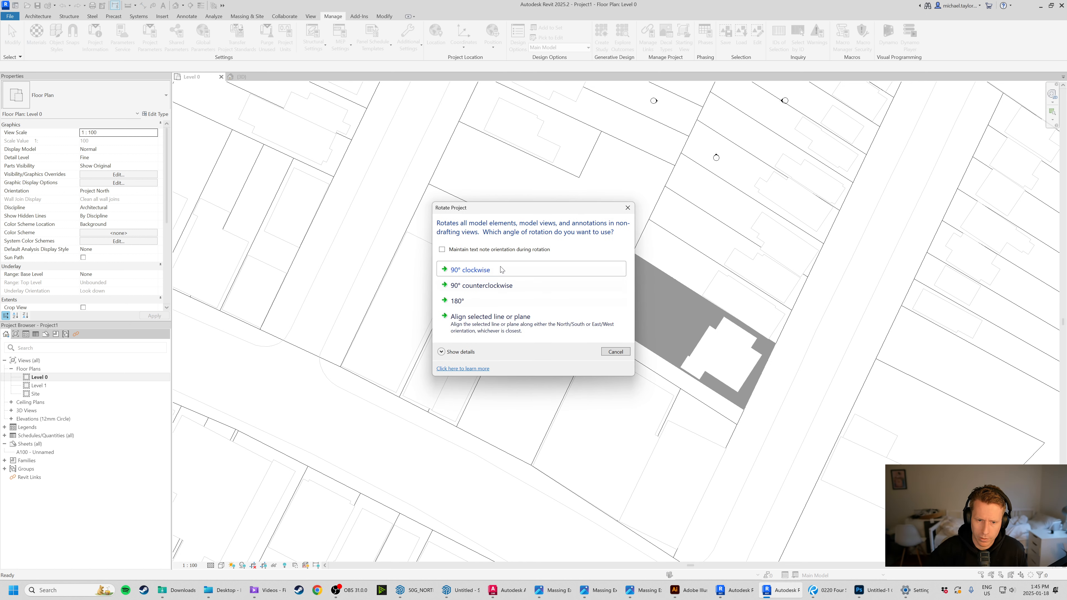
{"action": "left_click", "coordinate": [517, 321]}
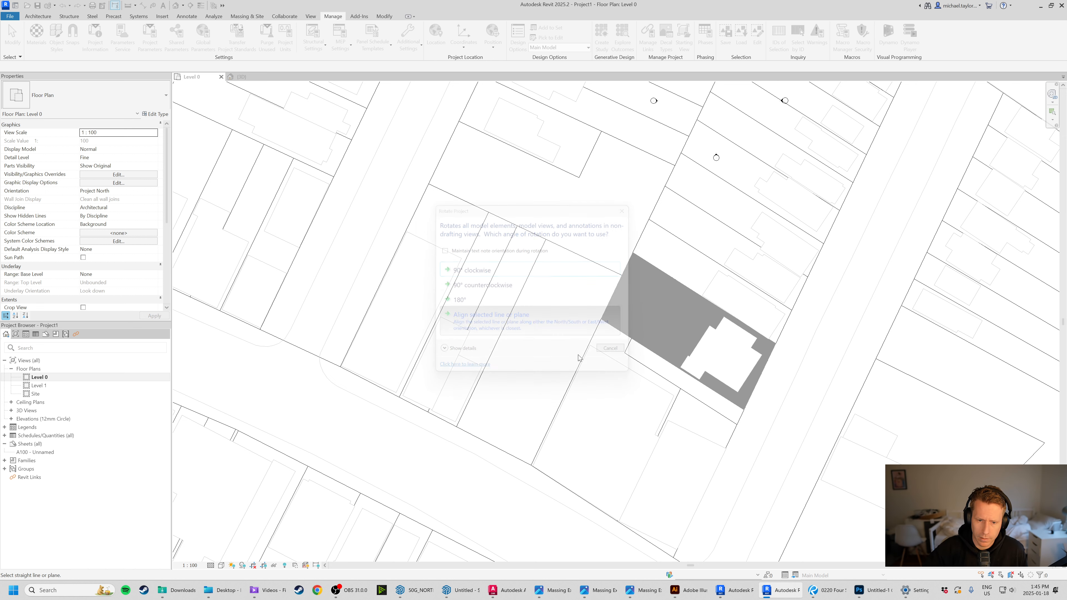
{"action": "left_click", "coordinate": [508, 329]}
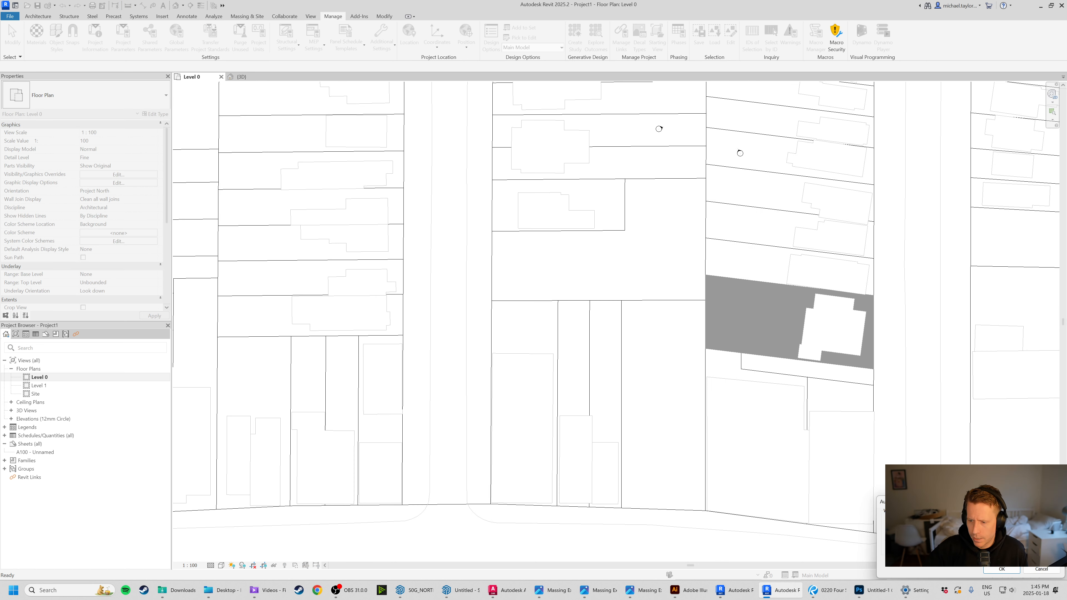
{"action": "left_click", "coordinate": [1003, 569]}
Examine the rotated site in the Level 0 plan and compare it with the section box in the 3D view.
{"action": "scroll", "coordinate": [703, 289], "scroll_direction": "down", "scroll_amount": 6}
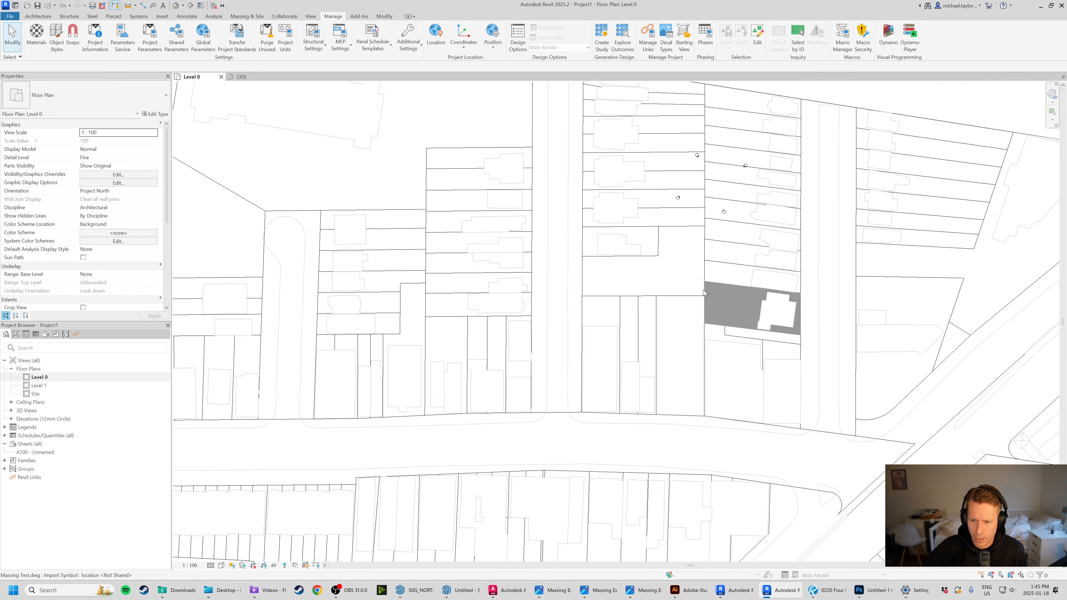
{"action": "scroll", "coordinate": [704, 286], "scroll_direction": "down", "scroll_amount": 3}
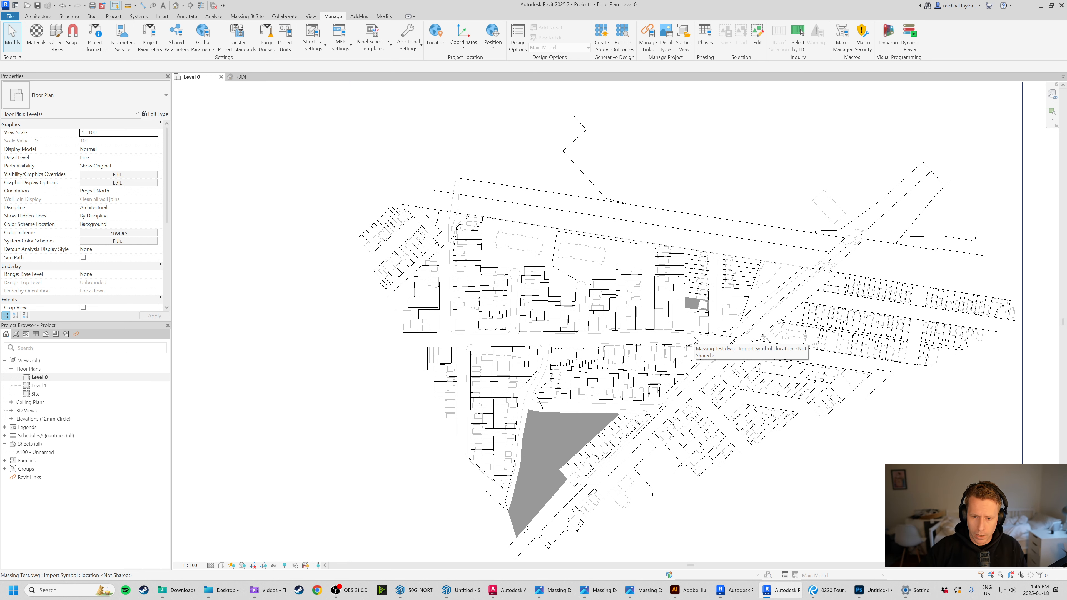
{"action": "scroll", "coordinate": [695, 341], "scroll_direction": "up", "scroll_amount": 5}
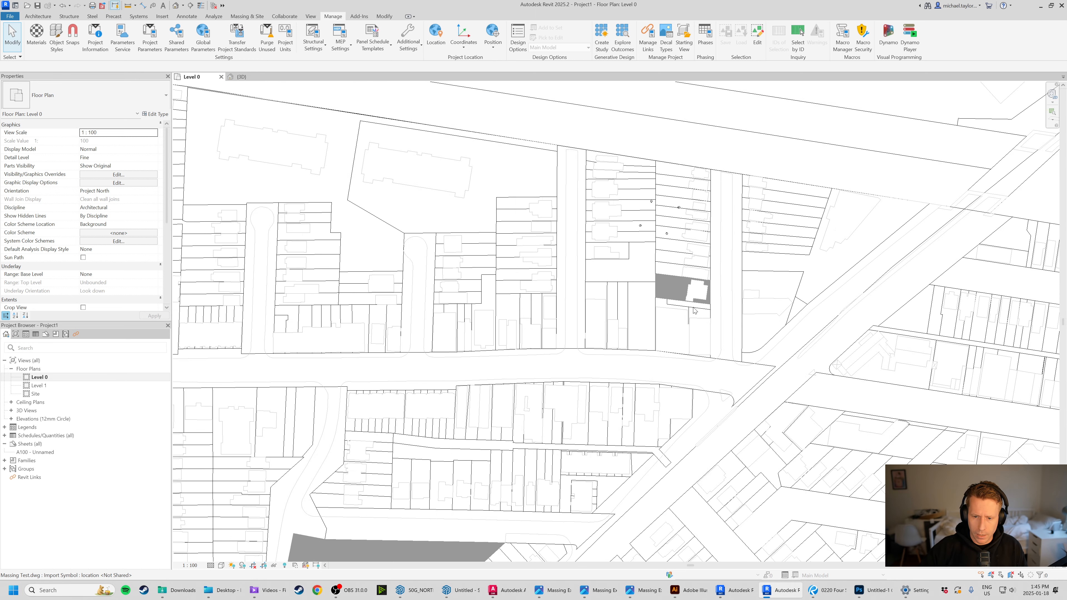
{"action": "left_click", "coordinate": [243, 80]}
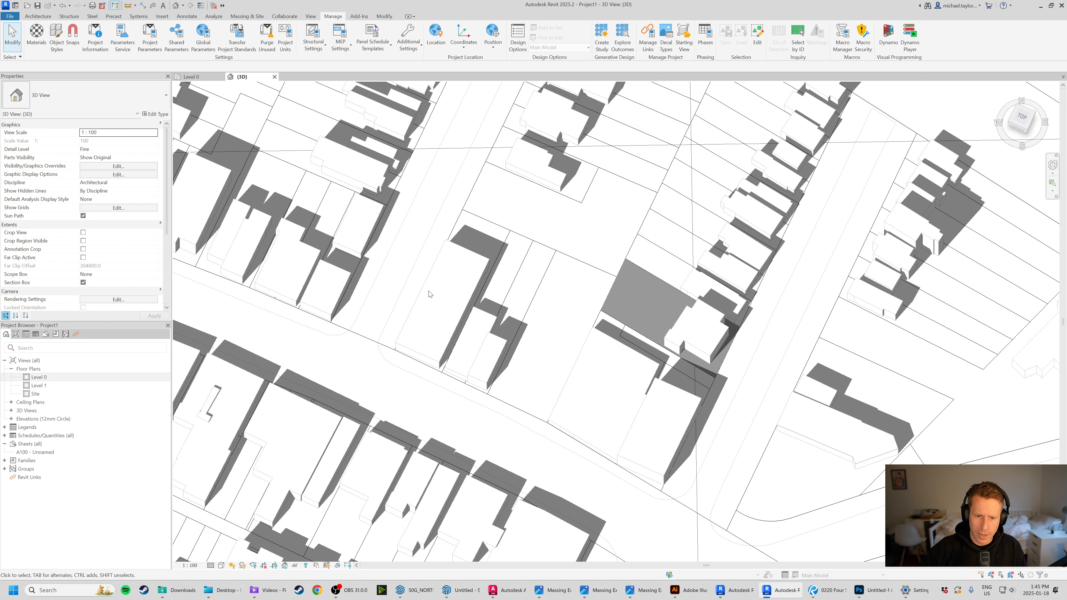
{"action": "scroll", "coordinate": [583, 278], "scroll_direction": "down", "scroll_amount": 5}
{"action": "scroll", "coordinate": [598, 281], "scroll_direction": "down", "scroll_amount": 6}
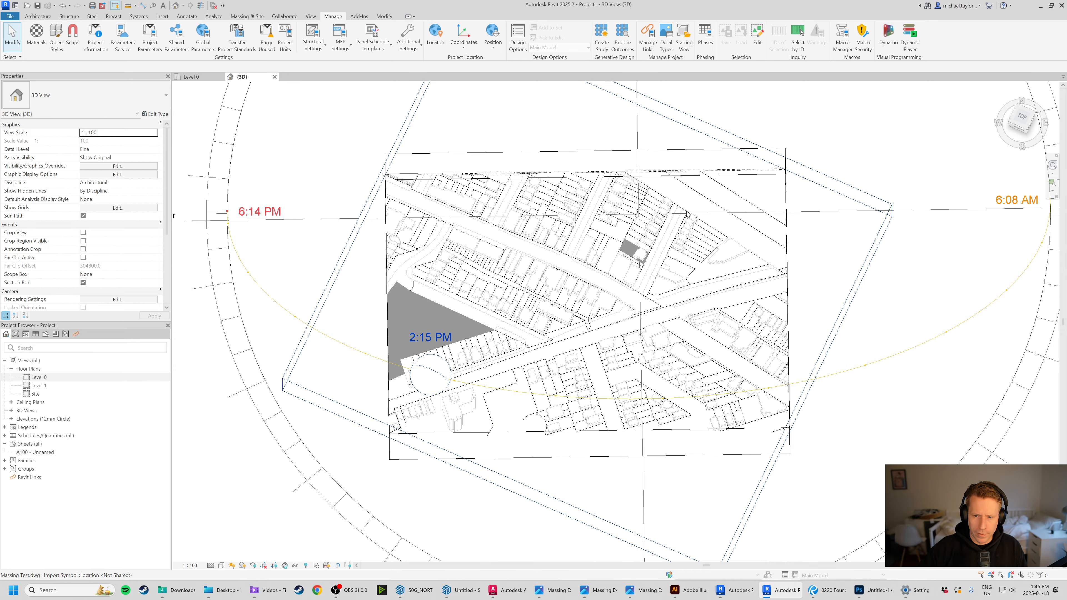
{"action": "middle_click_drag", "start_coordinate": [598, 281], "coordinate": [629, 293], "text": "shift"}
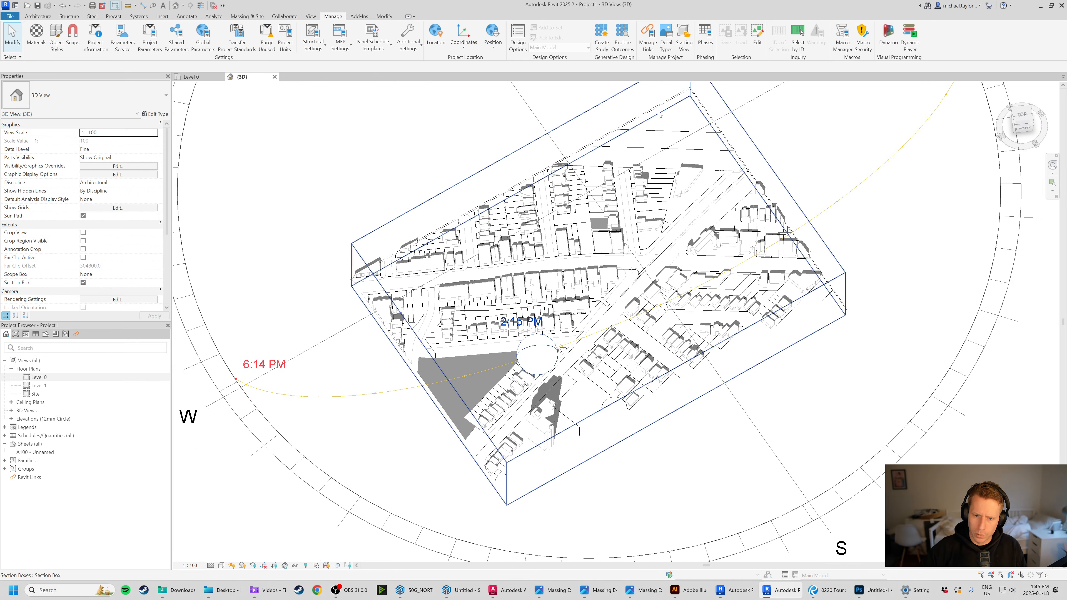
{"action": "scroll", "coordinate": [563, 266], "scroll_direction": "down", "scroll_amount": 3}
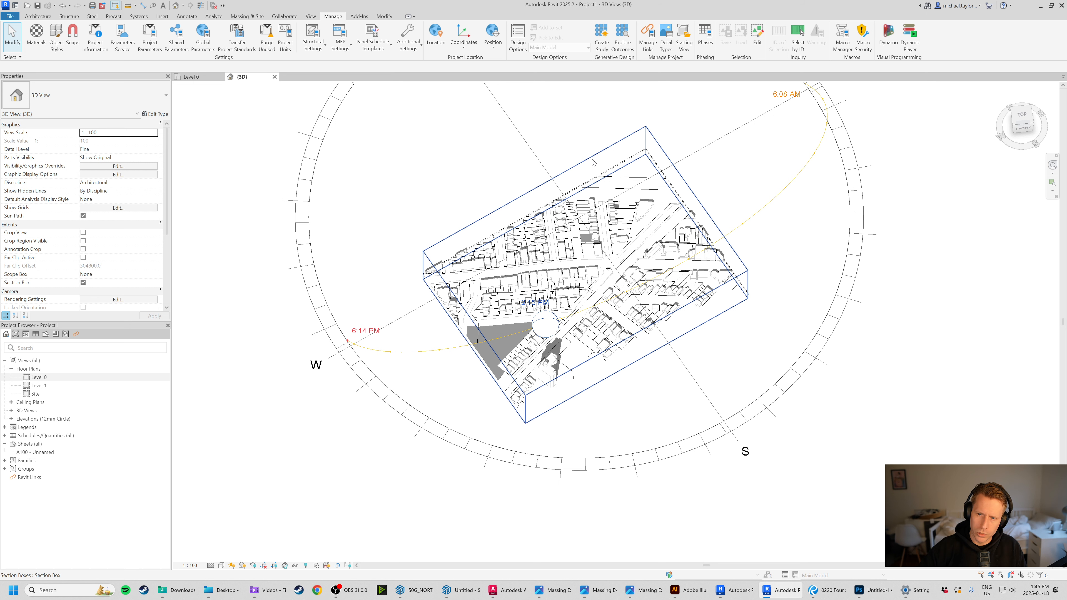
Pull the section box's eastern face in toward the site.
{"action": "left_click", "coordinate": [692, 213]}
{"action": "scroll", "coordinate": [694, 214], "scroll_direction": "up", "scroll_amount": 3}
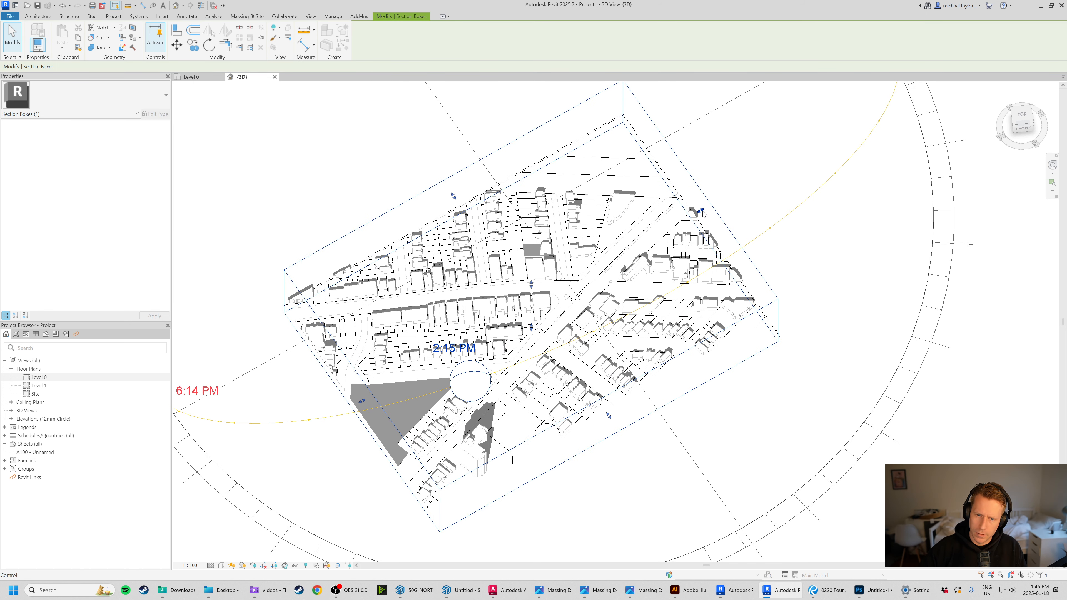
{"action": "left_click_drag", "start_coordinate": [701, 212], "coordinate": [668, 224]}
{"action": "key", "text": "Escape"}
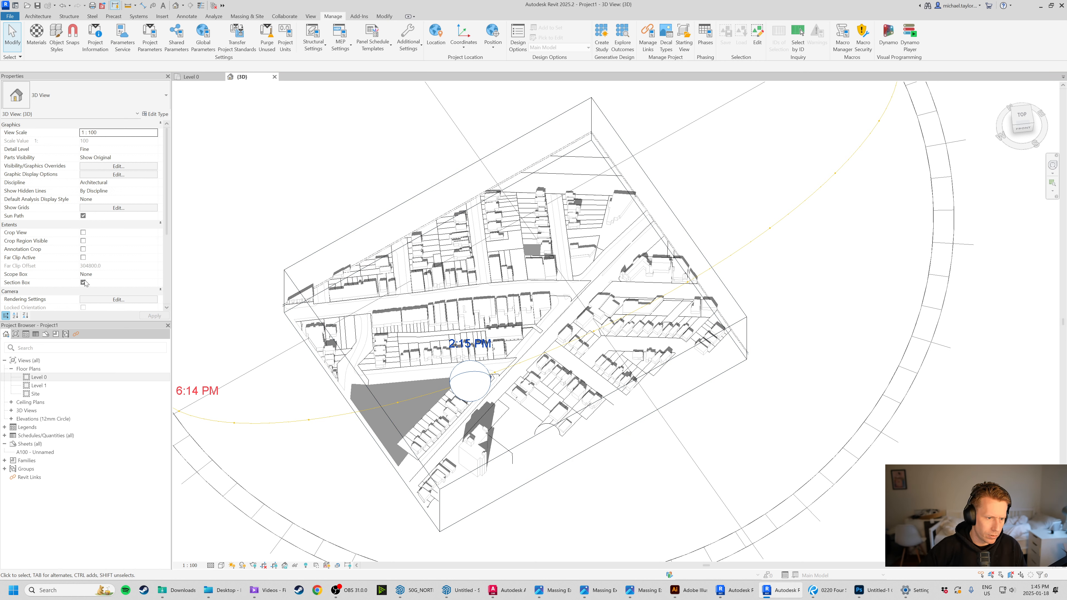
Reset the 3D view's section box by turning it off and on again.
{"action": "left_click", "coordinate": [83, 282]}
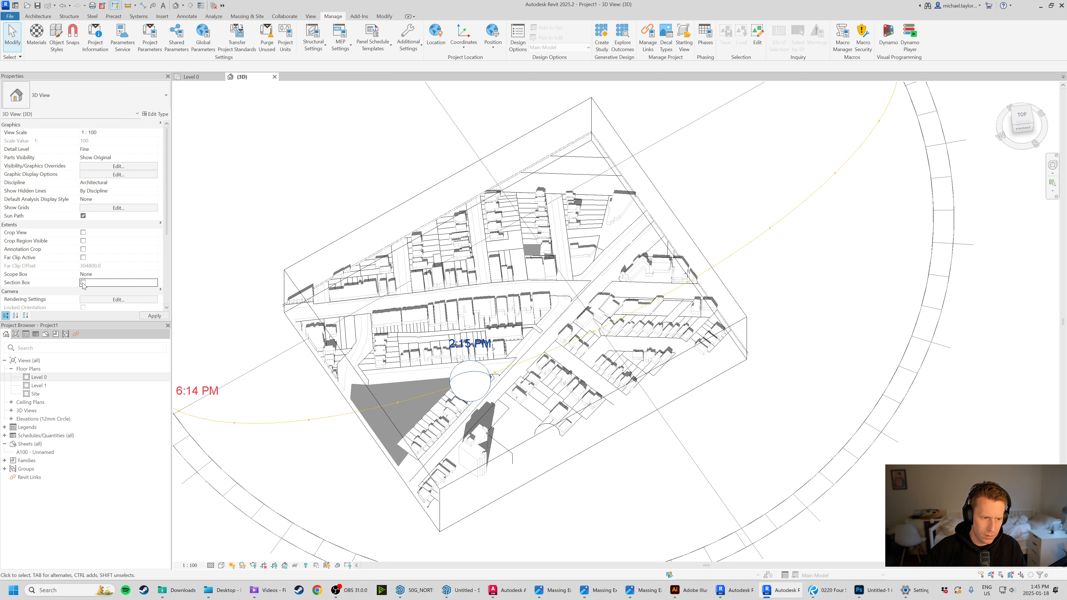
{"action": "left_click", "coordinate": [401, 220]}
{"action": "scroll", "coordinate": [401, 220], "scroll_direction": "down", "scroll_amount": 5}
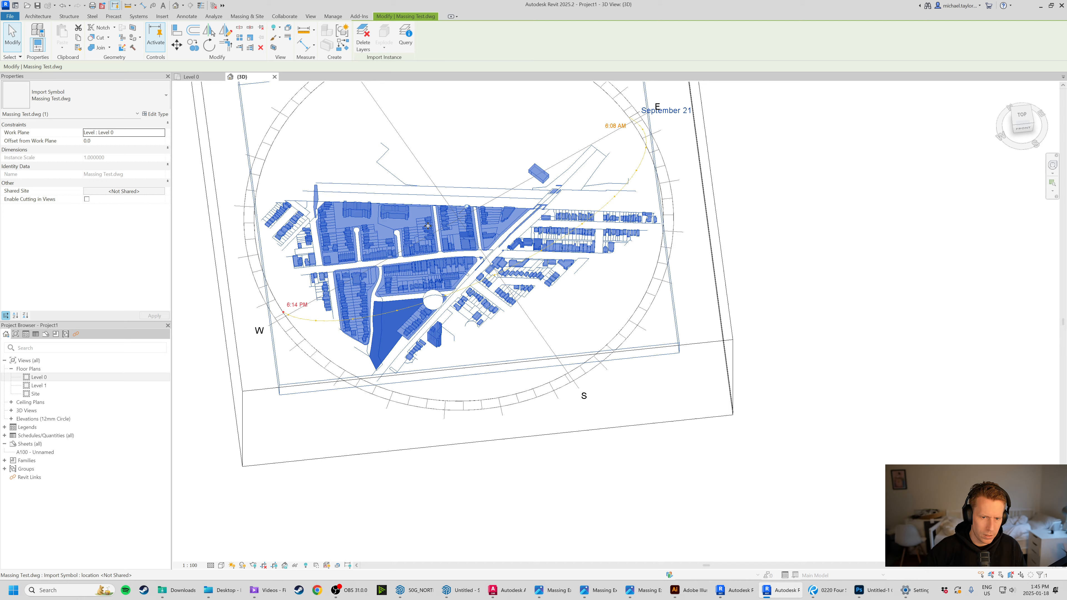
{"action": "left_click", "coordinate": [857, 431]}
{"action": "scroll", "coordinate": [836, 392], "scroll_direction": "down", "scroll_amount": 2}
{"action": "middle_click_drag", "start_coordinate": [837, 393], "coordinate": [879, 458]}
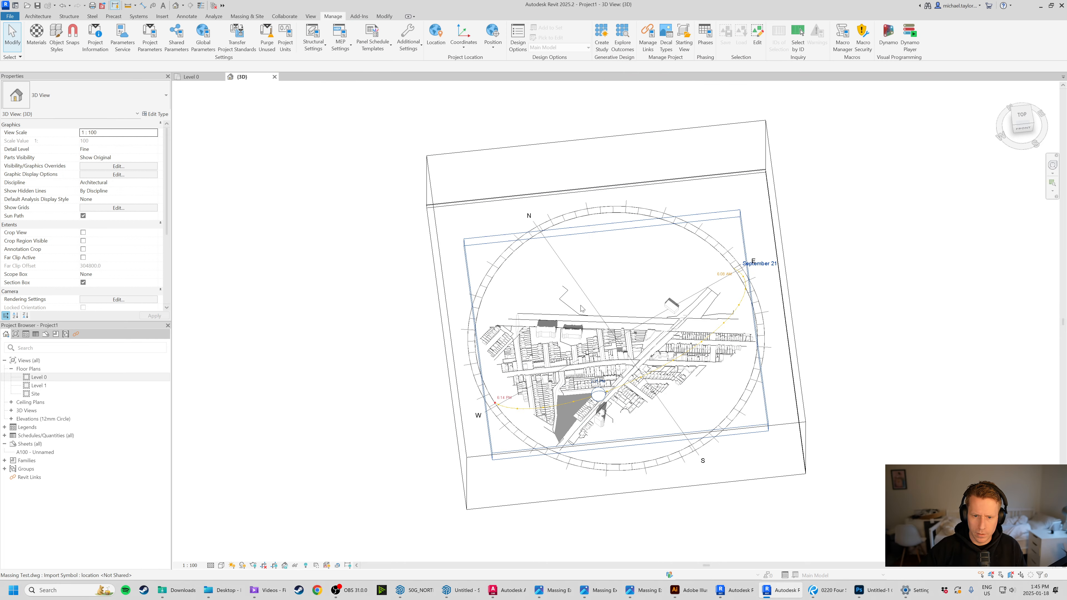
Crop the reset section box from all four sides to the blocks around the small grey lot.
{"action": "middle_click_drag", "start_coordinate": [679, 376], "coordinate": [797, 363], "text": "shift"}
{"action": "left_click", "coordinate": [797, 363]}
{"action": "scroll", "coordinate": [708, 372], "scroll_direction": "up", "scroll_amount": 3}
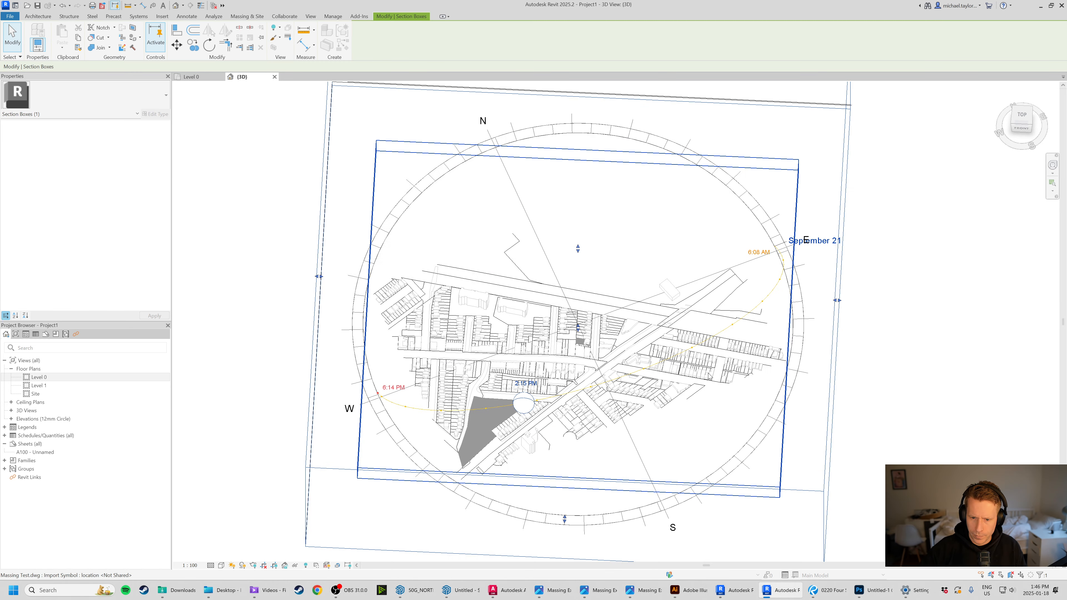
{"action": "left_click_drag", "start_coordinate": [711, 292], "coordinate": [634, 291]}
{"action": "left_click_drag", "start_coordinate": [319, 277], "coordinate": [533, 280]}
{"action": "scroll", "coordinate": [587, 261], "scroll_direction": "down", "scroll_amount": 2}
{"action": "left_click_drag", "start_coordinate": [592, 108], "coordinate": [582, 291]}
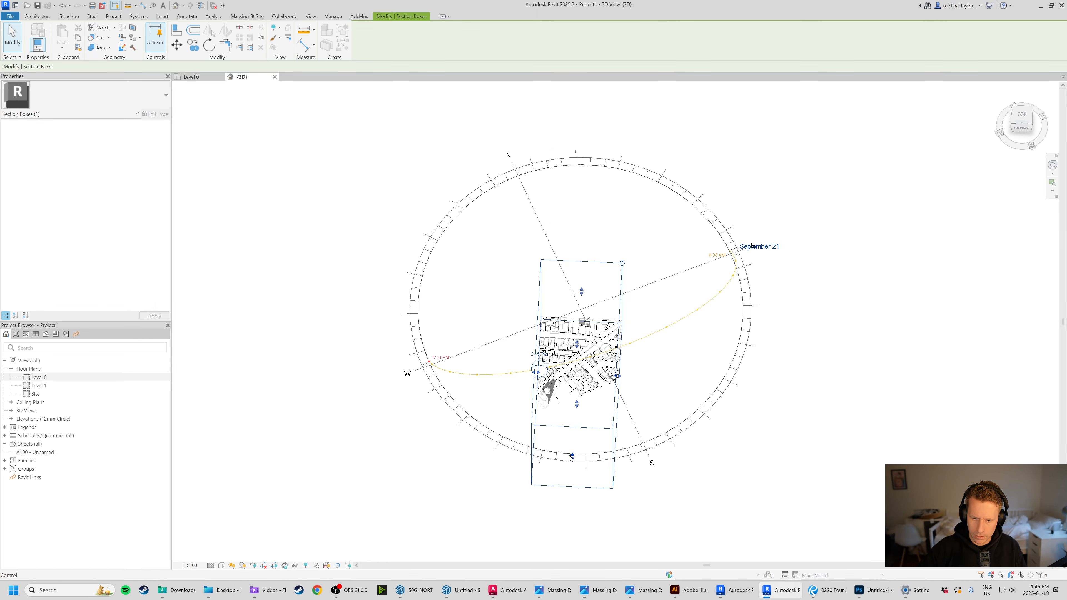
{"action": "left_click_drag", "start_coordinate": [572, 456], "coordinate": [583, 358]}
{"action": "scroll", "coordinate": [584, 358], "scroll_direction": "up", "scroll_amount": 4}
{"action": "middle_click_drag", "start_coordinate": [584, 358], "coordinate": [701, 253], "text": "shift"}
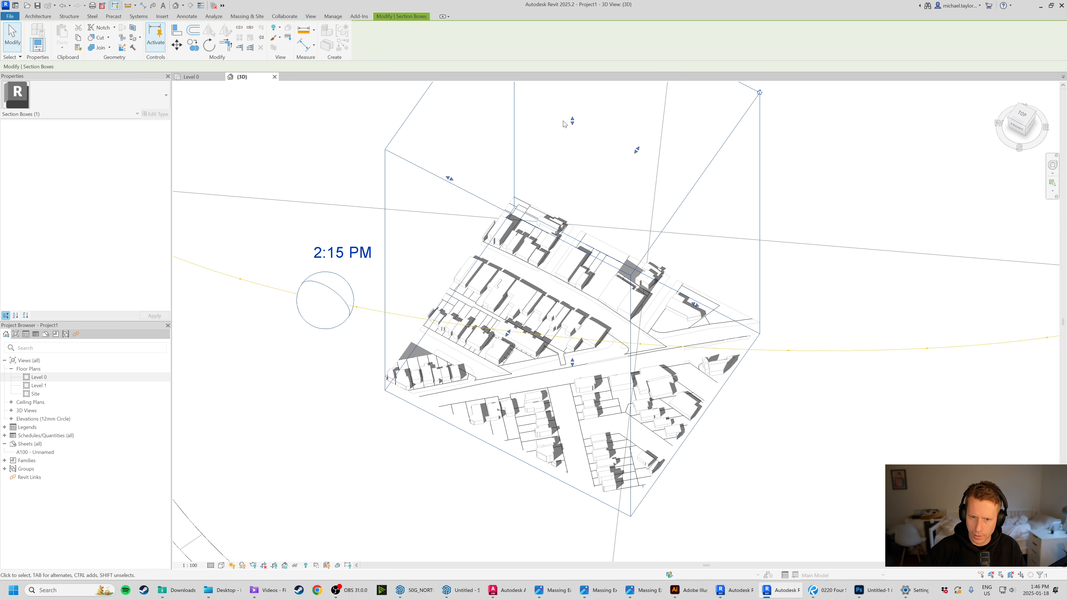
{"action": "key", "text": "Escape"}
Lower the section box's top and extend its north, west and east faces to include more surrounding blocks.
{"action": "left_click", "coordinate": [717, 153]}
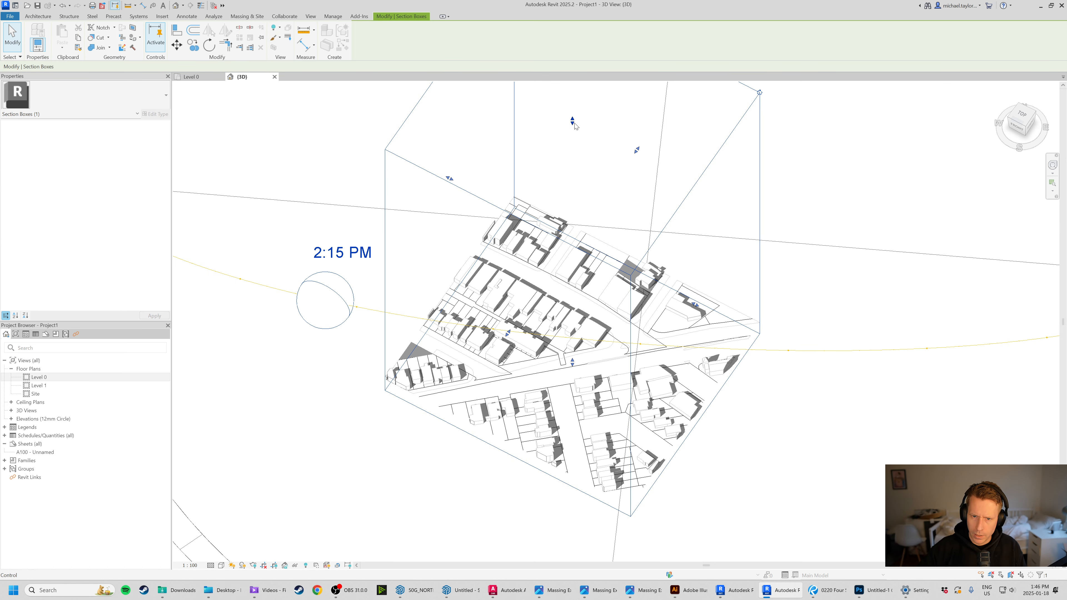
{"action": "left_click_drag", "start_coordinate": [572, 121], "coordinate": [591, 267]}
{"action": "left_click_drag", "start_coordinate": [637, 223], "coordinate": [692, 145]}
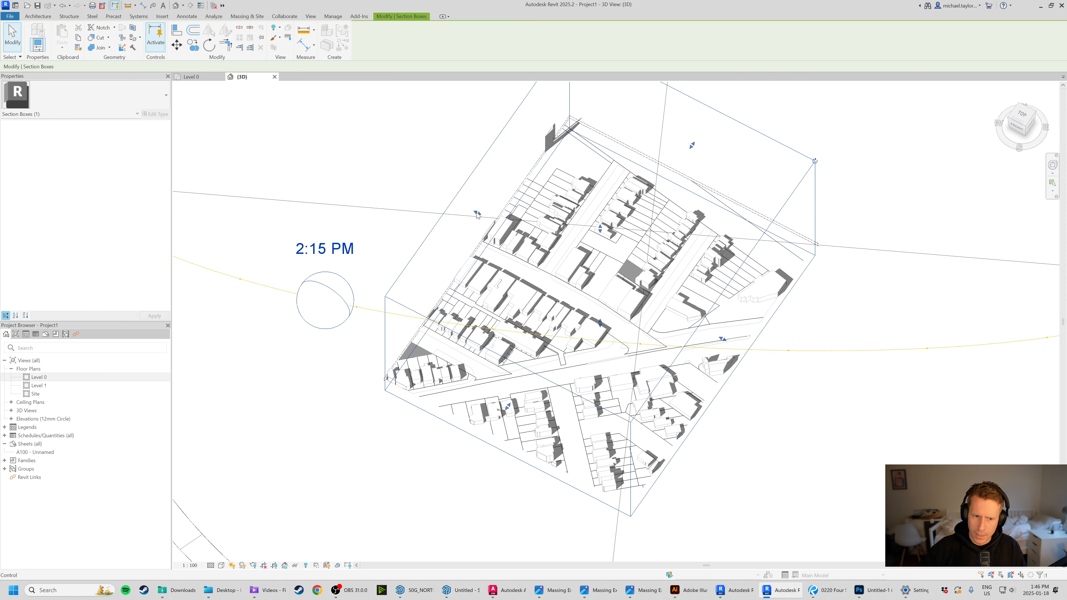
{"action": "left_click_drag", "start_coordinate": [478, 213], "coordinate": [412, 179]}
{"action": "left_click_drag", "start_coordinate": [724, 339], "coordinate": [774, 365]}
{"action": "scroll", "coordinate": [636, 264], "scroll_direction": "up", "scroll_amount": 5}
{"action": "scroll", "coordinate": [664, 210], "scroll_direction": "down", "scroll_amount": 7}
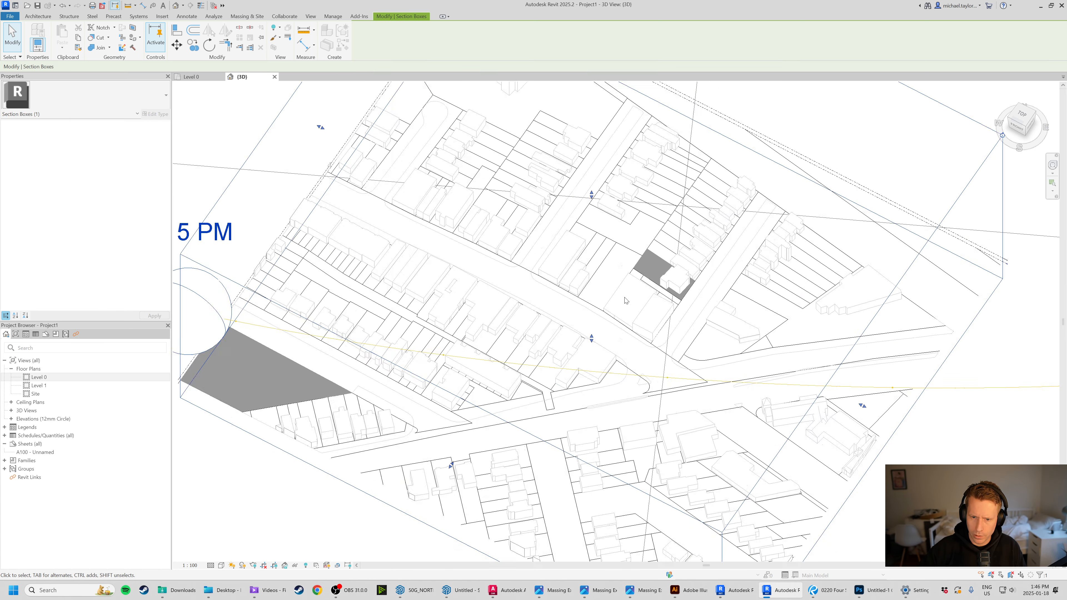
{"action": "scroll", "coordinate": [696, 162], "scroll_direction": "up", "scroll_amount": 2}
{"action": "left_click_drag", "start_coordinate": [695, 146], "coordinate": [700, 138]}
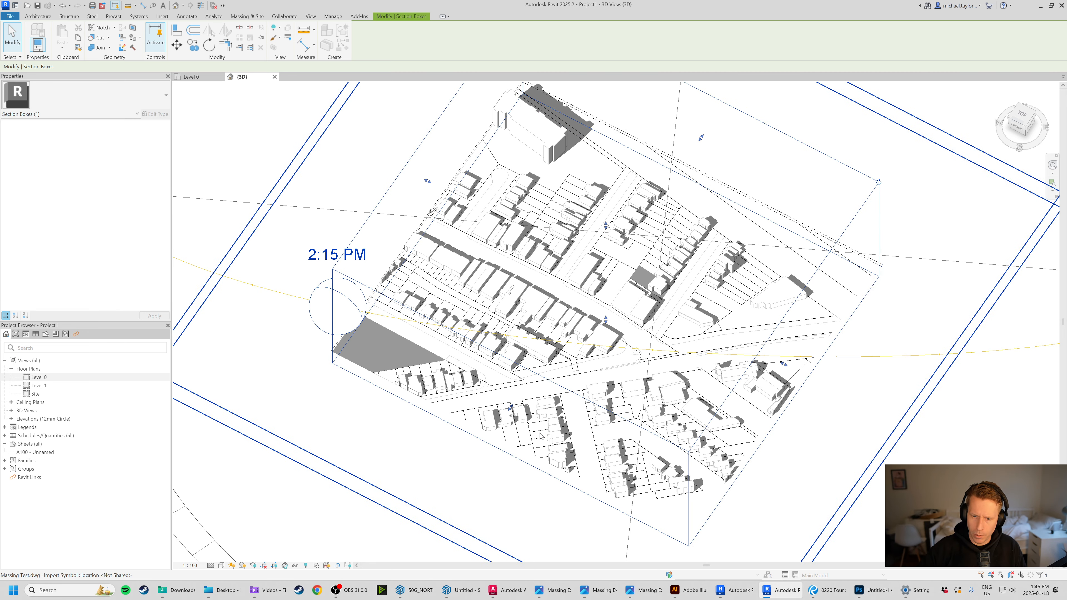
Try to set the selected sun path's size to 50%.
{"action": "scroll", "coordinate": [544, 415], "scroll_direction": "down", "scroll_amount": 5}
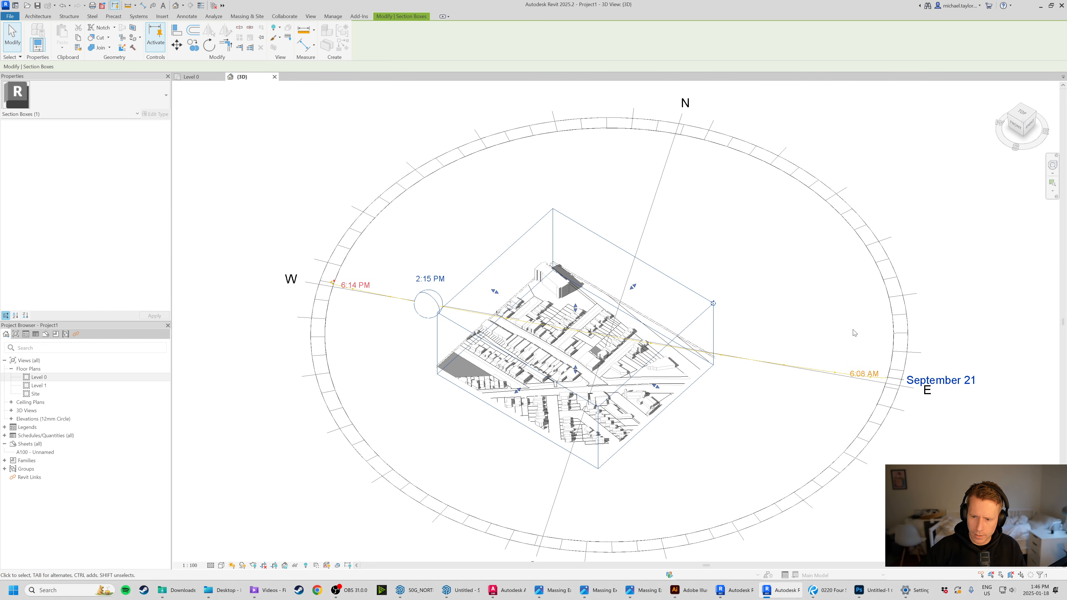
{"action": "left_click", "coordinate": [898, 336]}
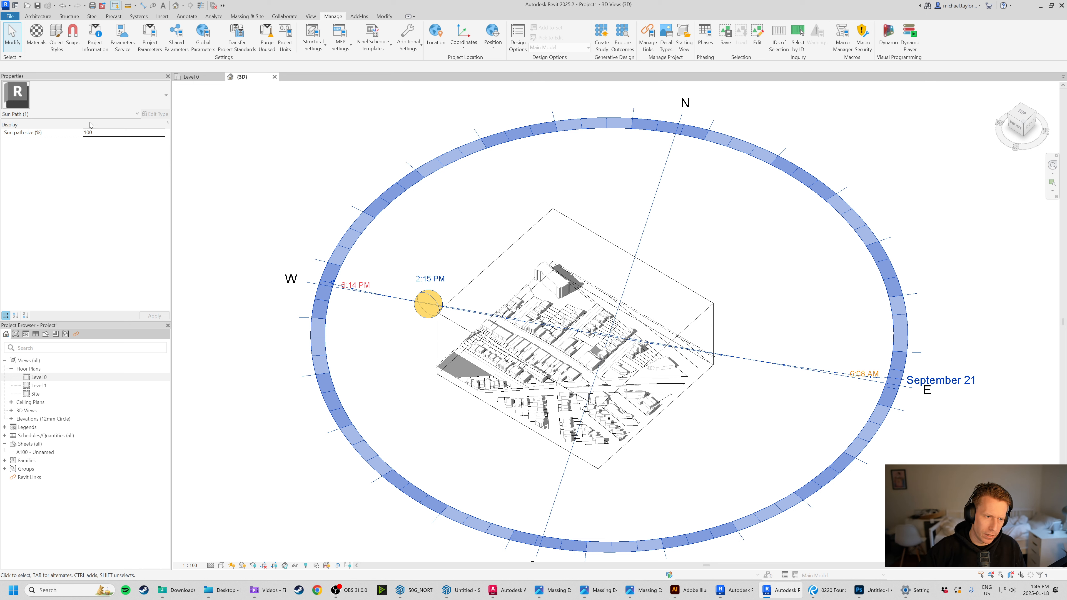
{"action": "left_click", "coordinate": [103, 134]}
{"action": "type", "text": "50"}
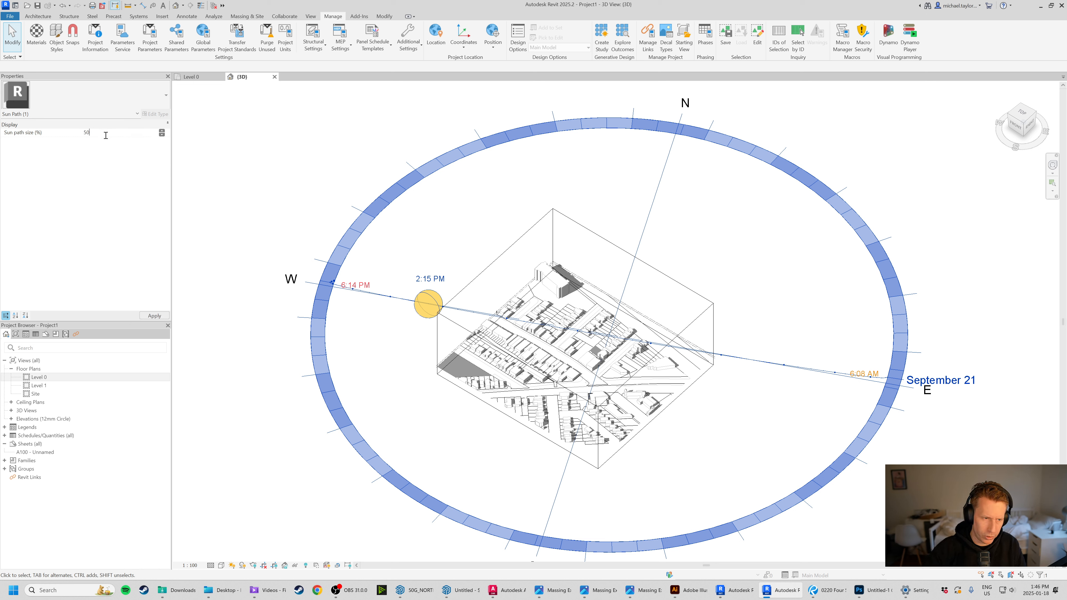
{"action": "mouse_move", "coordinate": [301, 210]}
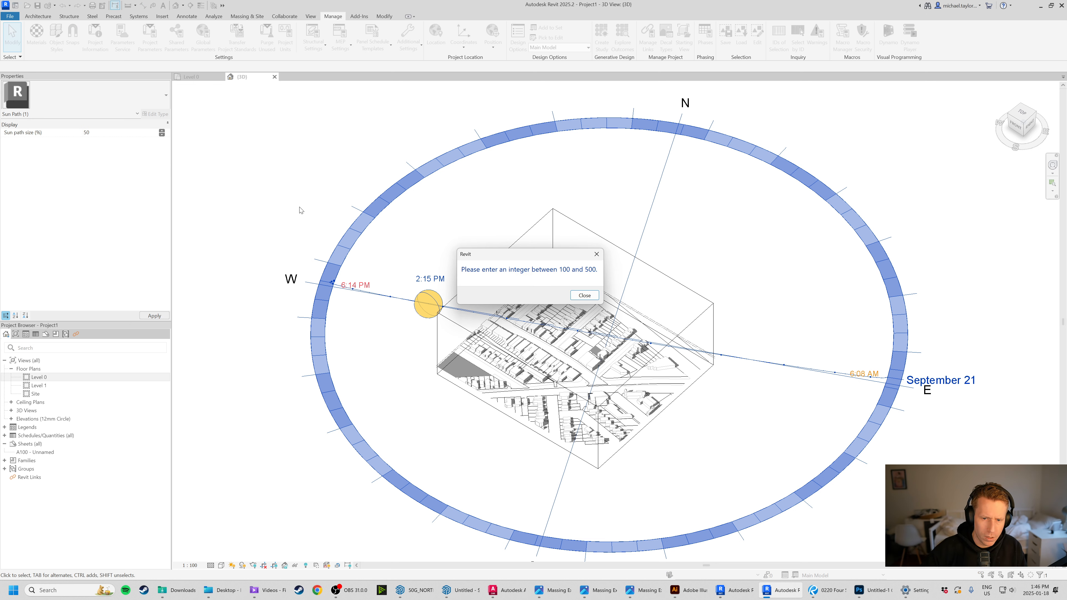
{"action": "left_click", "coordinate": [584, 295]}
{"action": "left_click", "coordinate": [295, 466]}
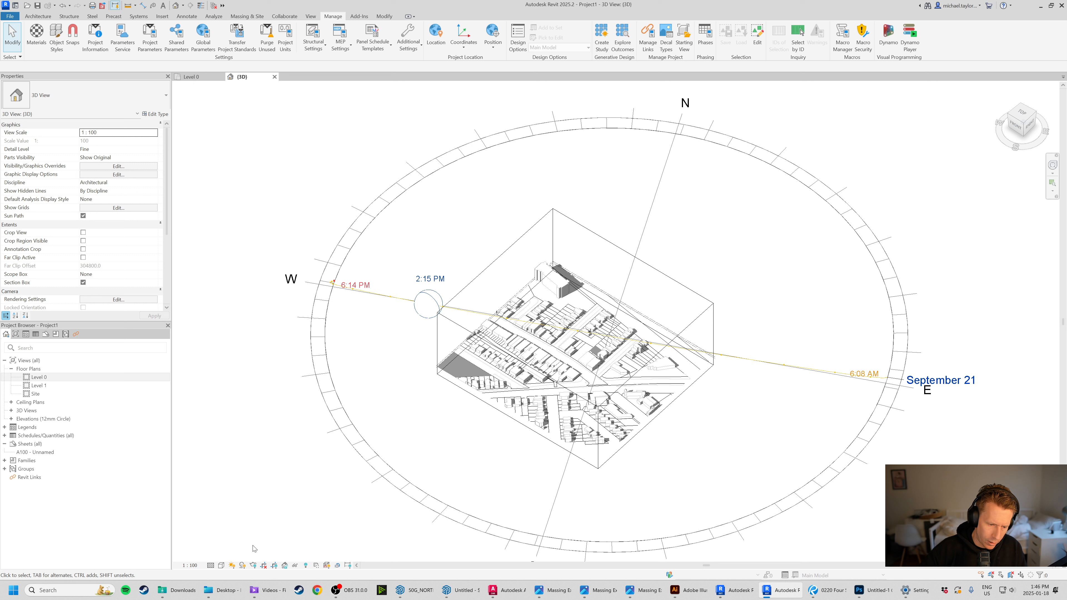
Turn the sun path off and on again to refit its size to the cropped section box.
{"action": "left_click", "coordinate": [232, 566]}
{"action": "left_click", "coordinate": [249, 545]}
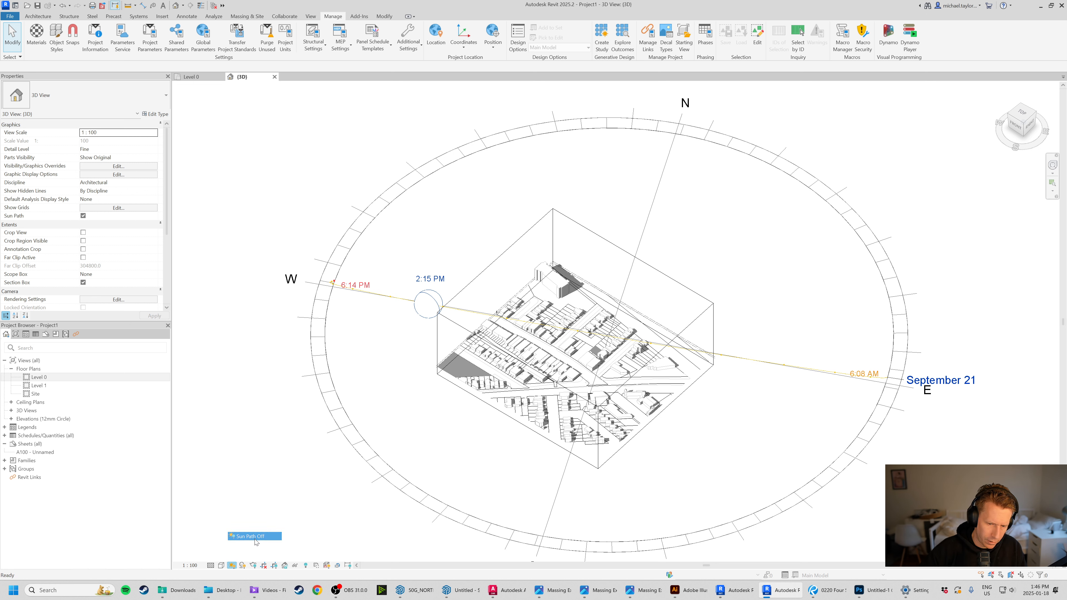
{"action": "left_click", "coordinate": [232, 565]}
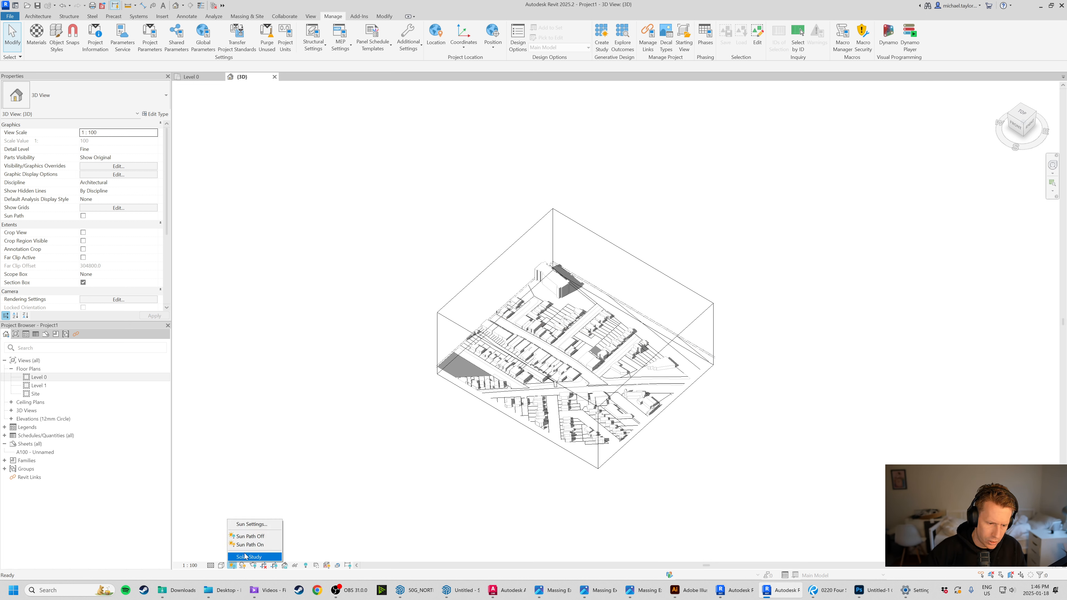
{"action": "left_click", "coordinate": [248, 546]}
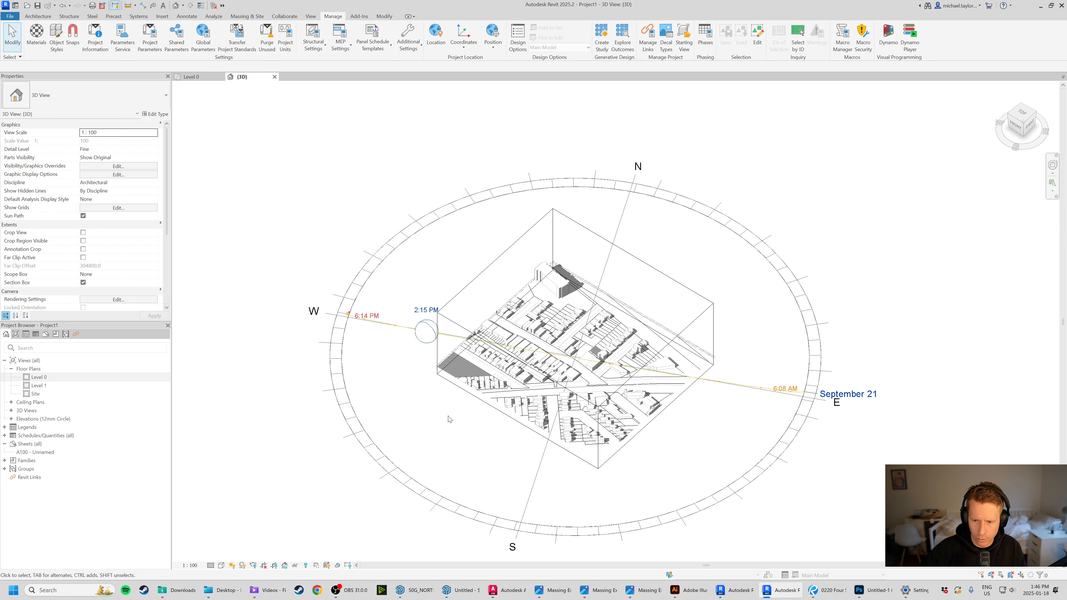
{"action": "left_click", "coordinate": [232, 565]}
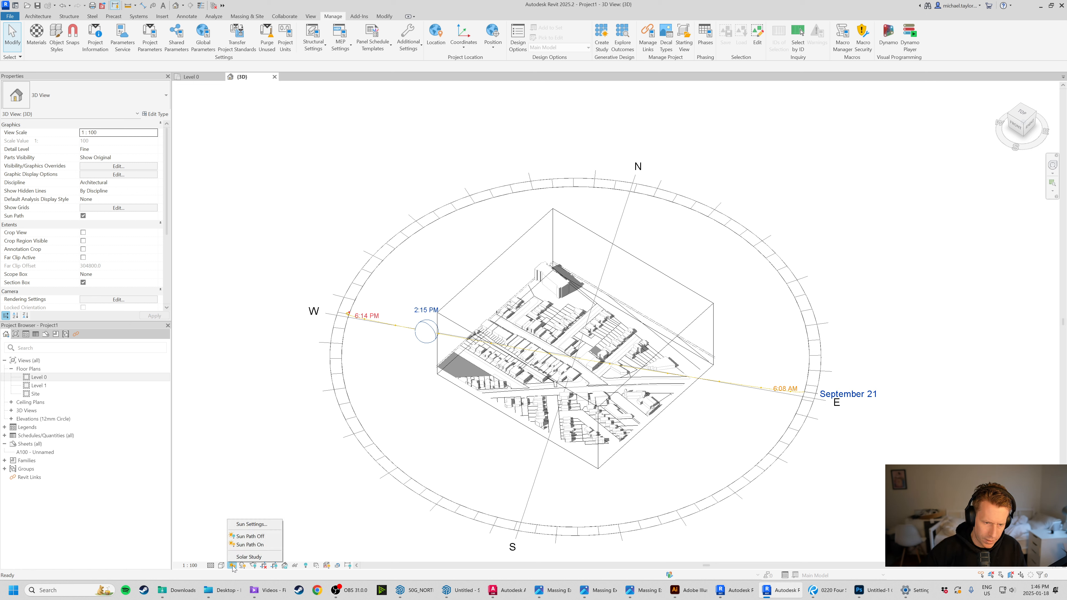
{"action": "left_click", "coordinate": [250, 537]}
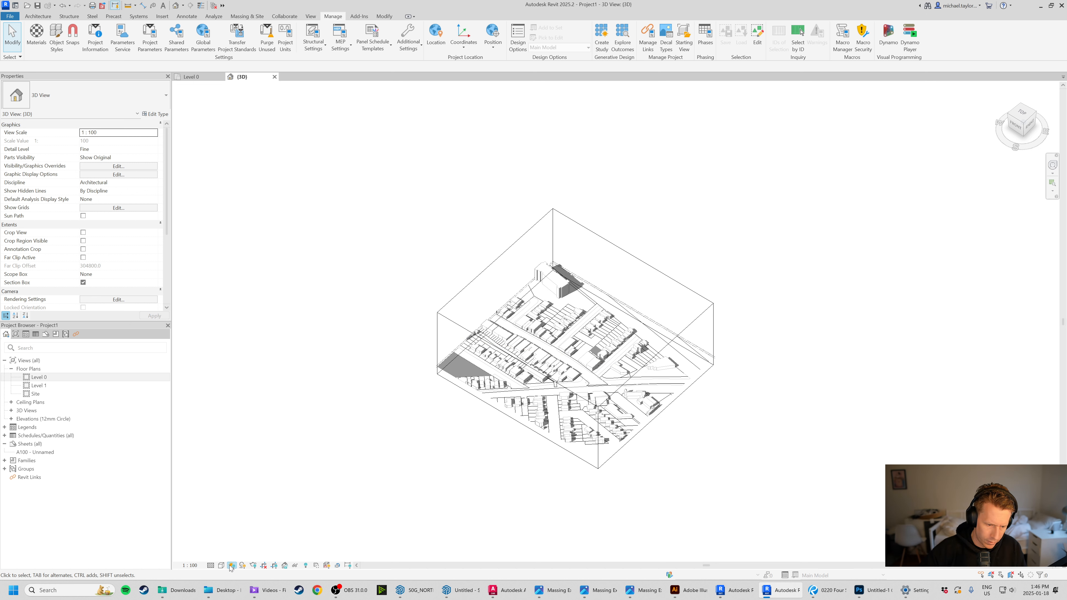
{"action": "left_click", "coordinate": [250, 545]}
Examine the refitted sun path and the shadows cast over the cropped blocks and the small grey lot from several angles.
{"action": "scroll", "coordinate": [517, 447], "scroll_direction": "up", "scroll_amount": 3}
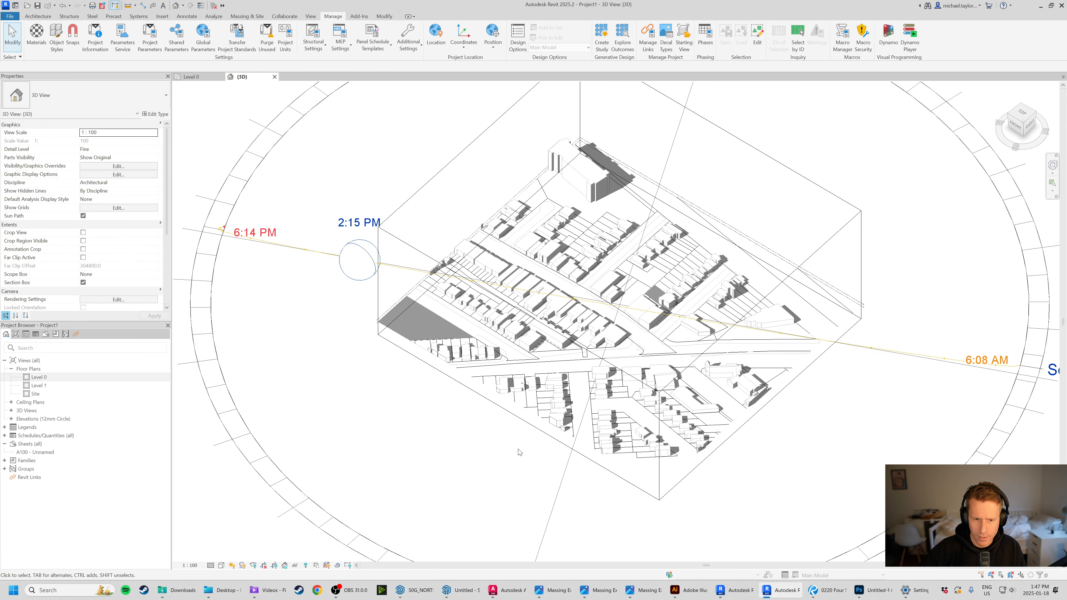
{"action": "middle_click_drag", "start_coordinate": [516, 446], "coordinate": [672, 386], "text": "shift"}
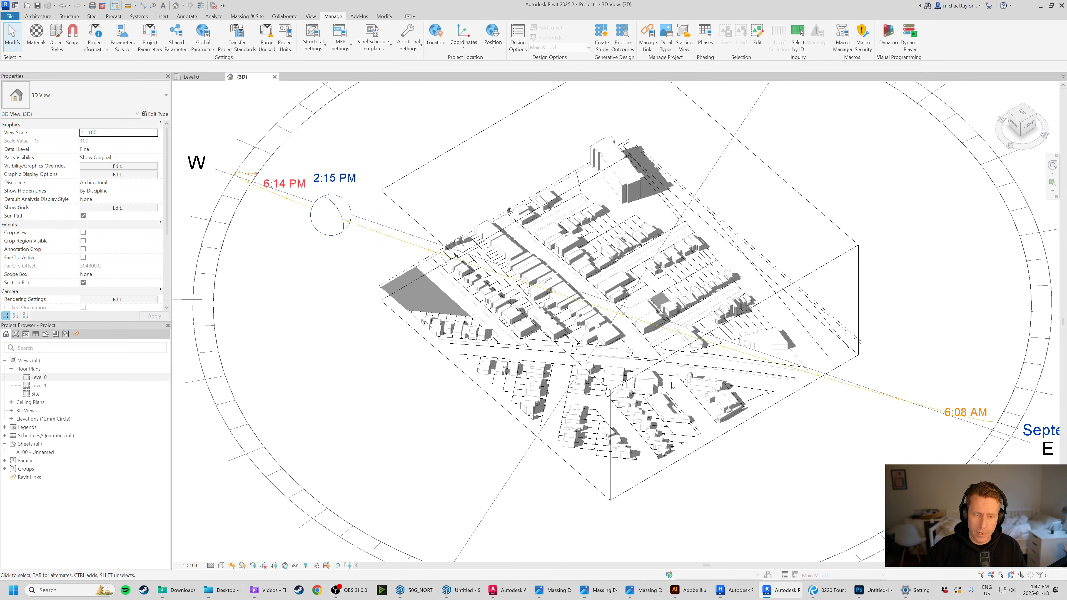
{"action": "middle_click_drag", "start_coordinate": [573, 374], "coordinate": [672, 376], "text": "shift"}
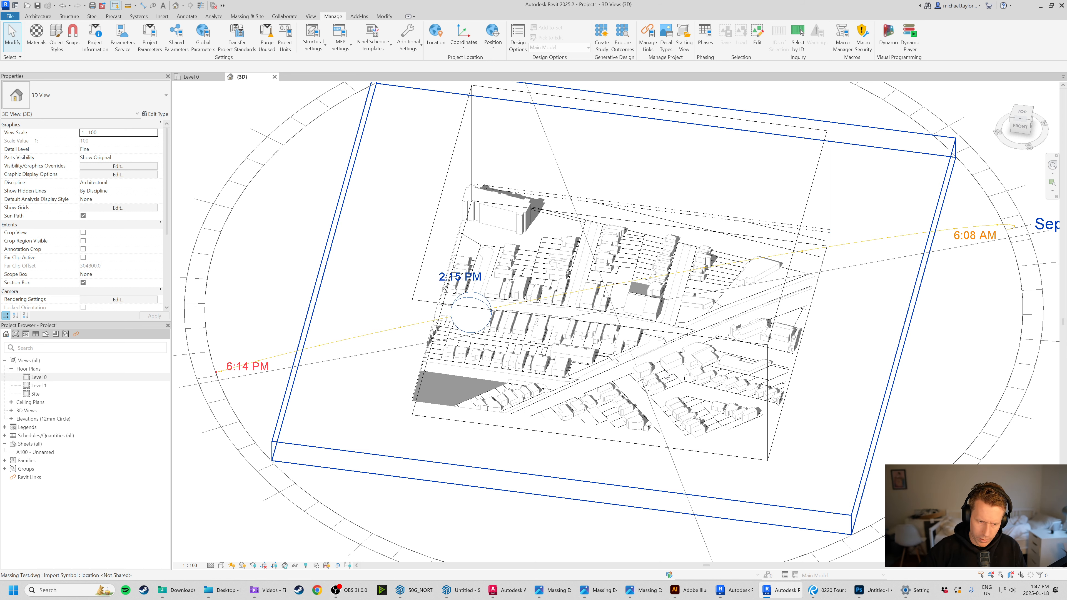
{"action": "scroll", "coordinate": [665, 375], "scroll_direction": "down", "scroll_amount": 5}
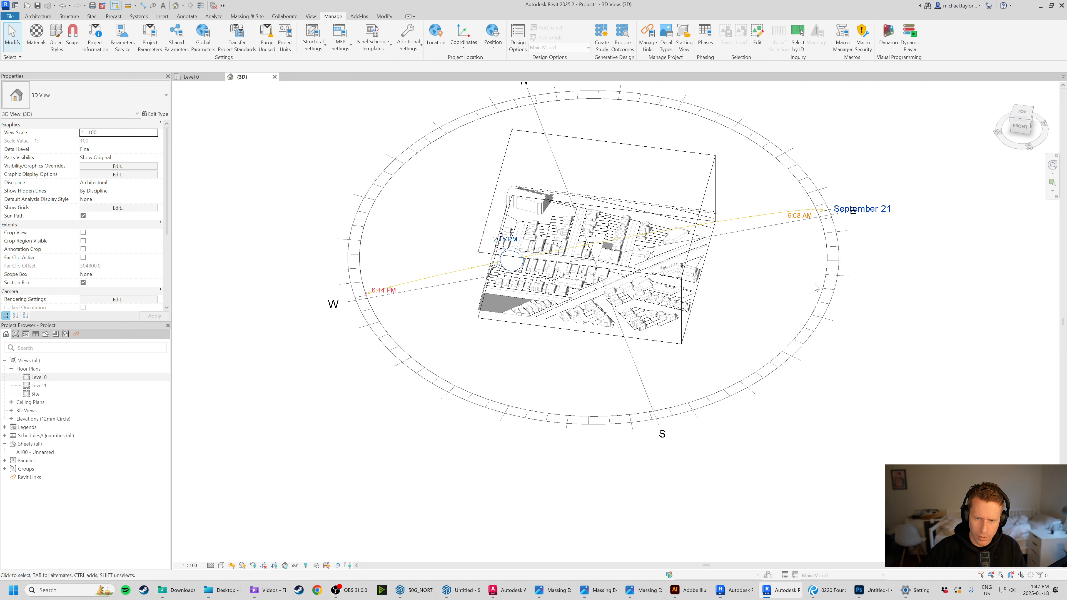
{"action": "left_click", "coordinate": [816, 327]}
{"action": "scroll", "coordinate": [812, 370], "scroll_direction": "down", "scroll_amount": 2}
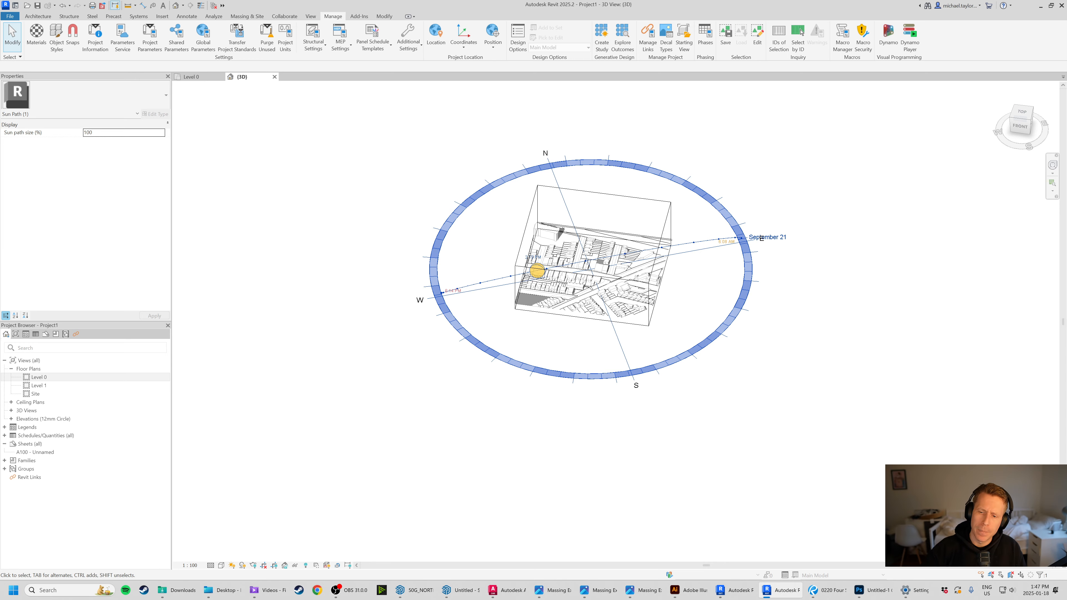
{"action": "middle_click_drag", "start_coordinate": [760, 310], "coordinate": [726, 385], "text": "shift"}
{"action": "scroll", "coordinate": [642, 220], "scroll_direction": "up", "scroll_amount": 2}
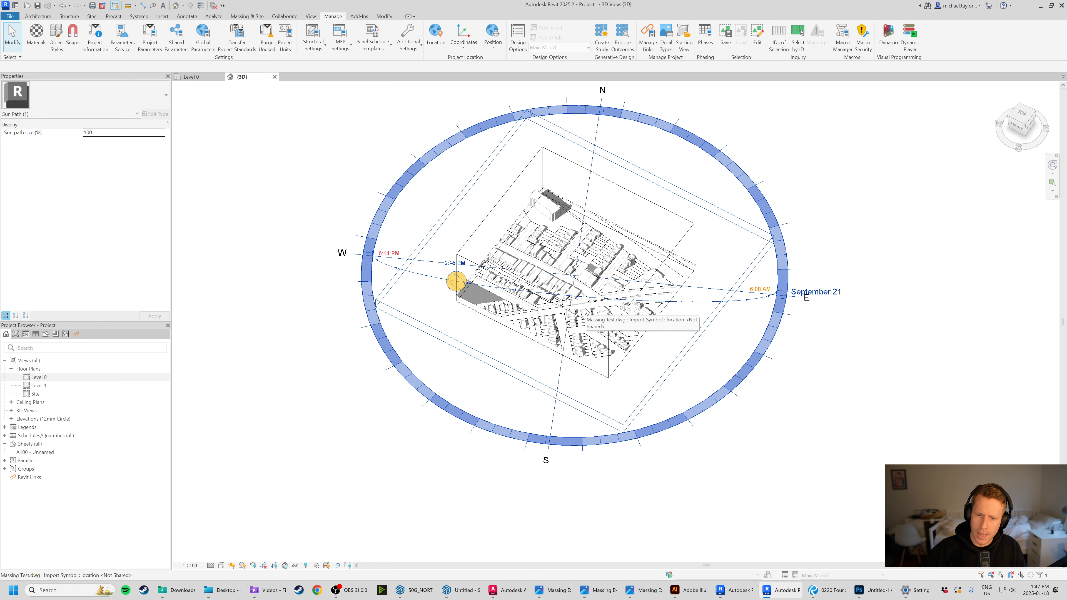
{"action": "scroll", "coordinate": [588, 311], "scroll_direction": "up", "scroll_amount": 5}
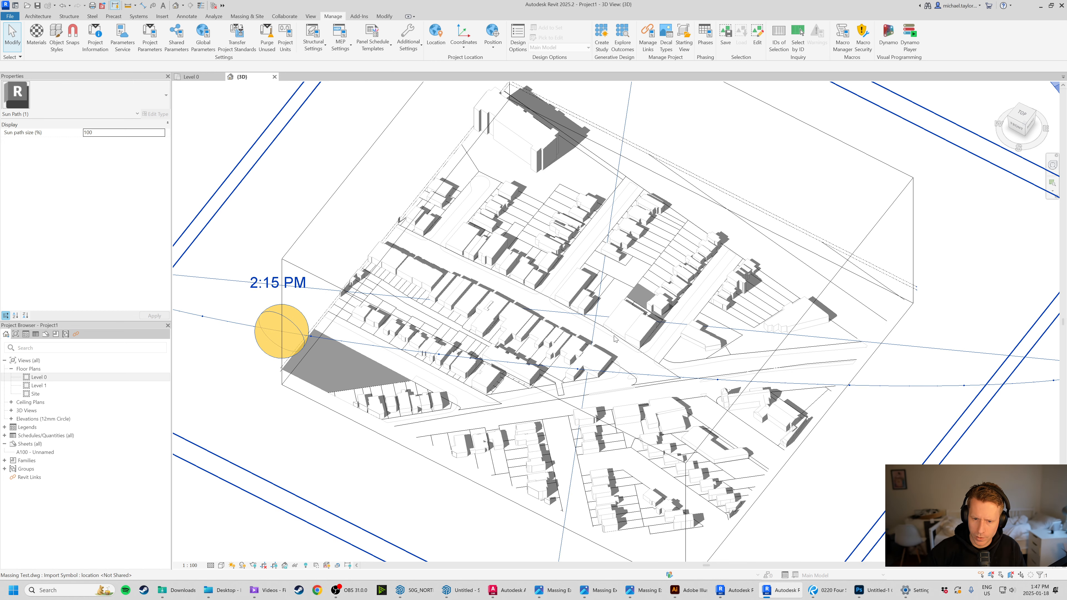
{"action": "scroll", "coordinate": [589, 324], "scroll_direction": "down", "scroll_amount": 3}
{"action": "scroll", "coordinate": [655, 328], "scroll_direction": "down", "scroll_amount": 2}
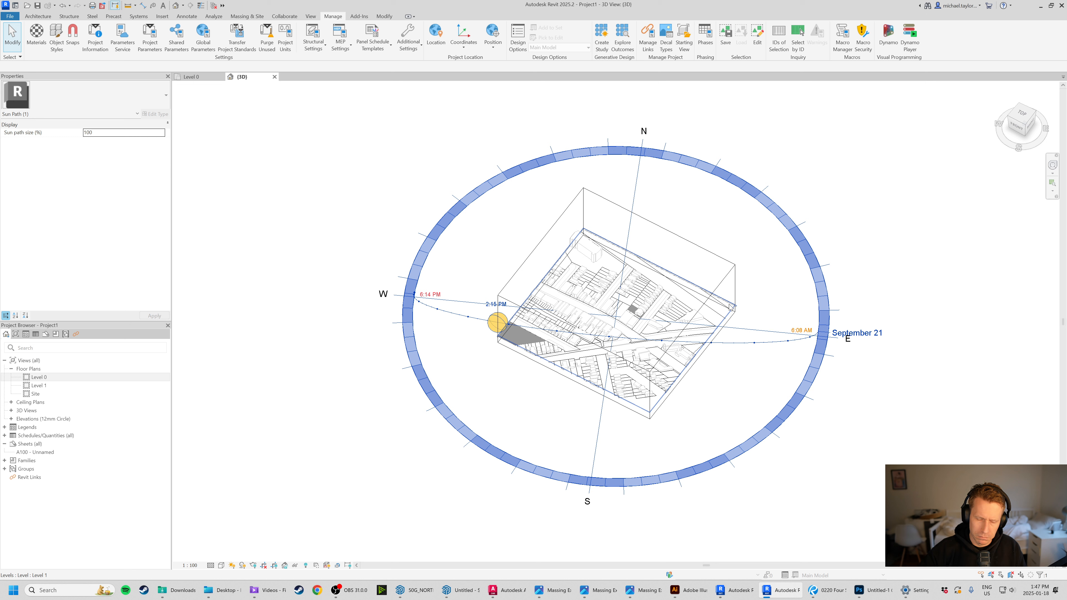
{"action": "left_click", "coordinate": [881, 421]}
{"action": "scroll", "coordinate": [657, 331], "scroll_direction": "up", "scroll_amount": 2}
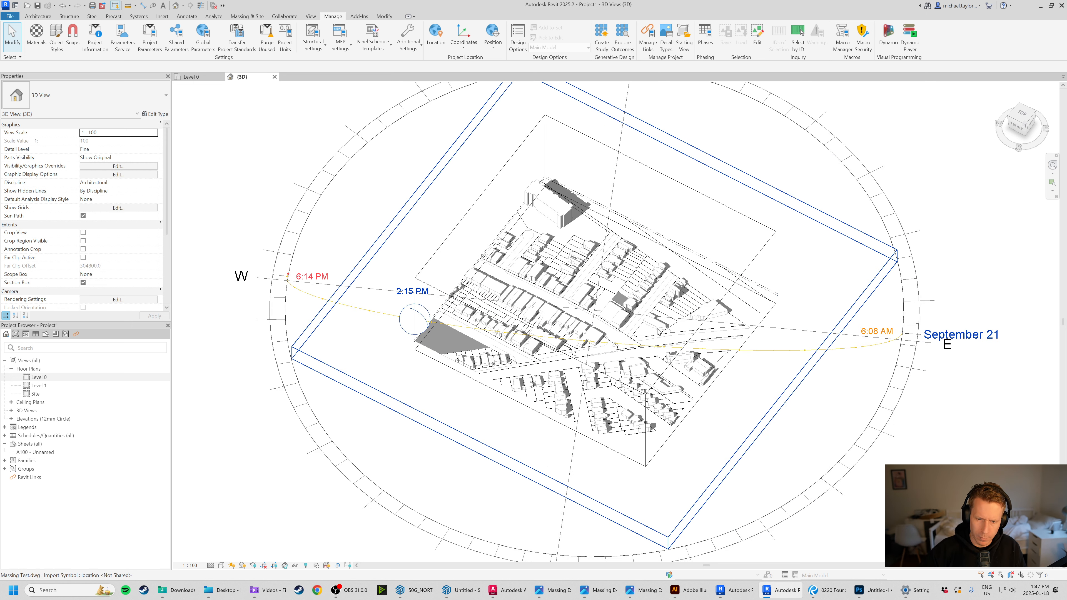
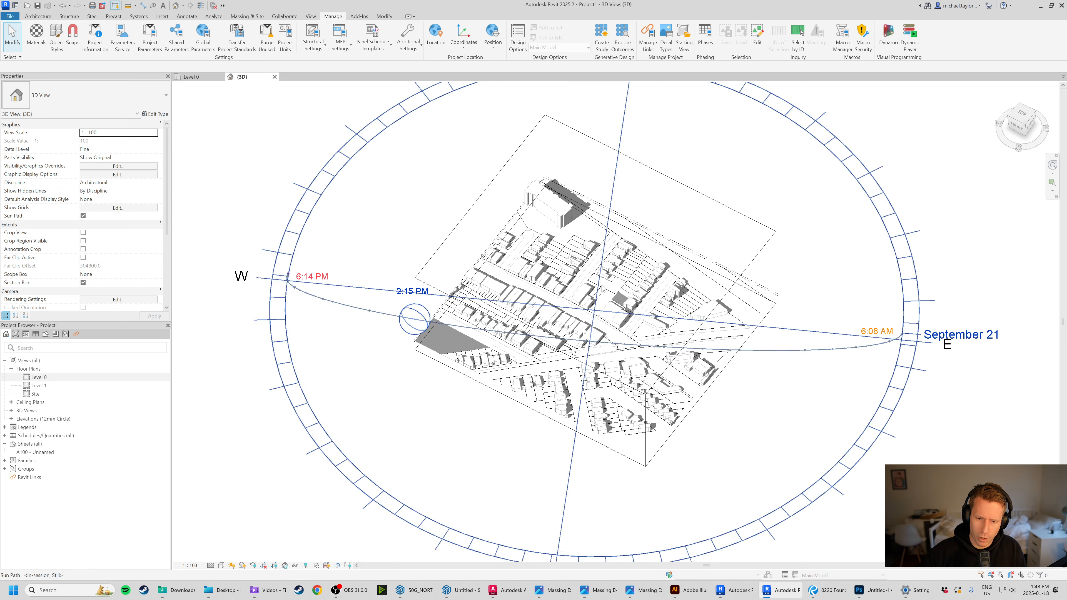
{"action": "scroll", "coordinate": [638, 309], "scroll_direction": "up", "scroll_amount": 6}
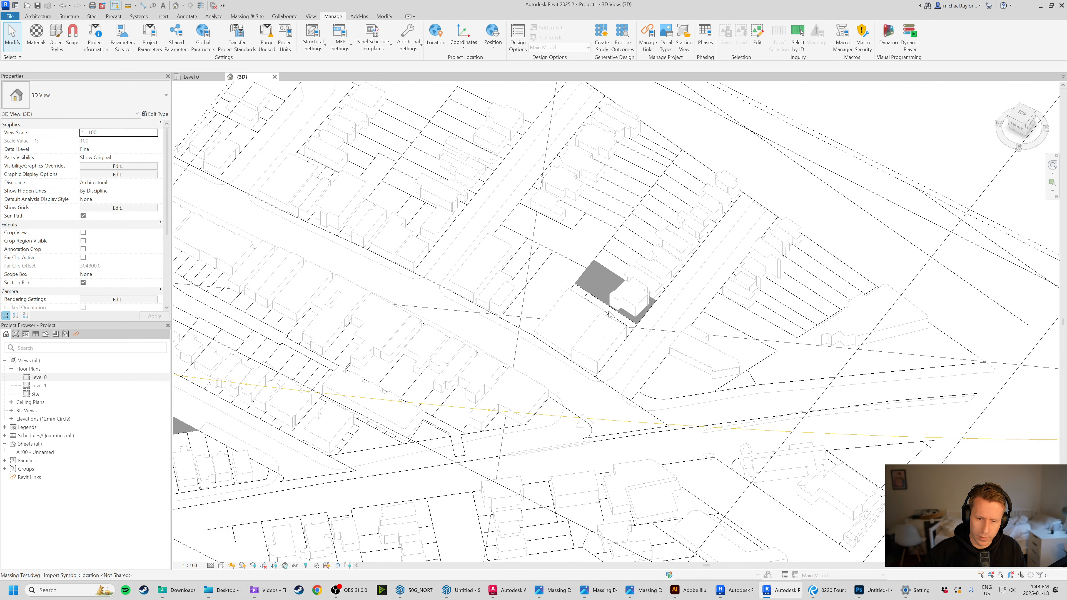
{"action": "middle_click_drag", "start_coordinate": [614, 364], "coordinate": [600, 356], "text": "shift"}
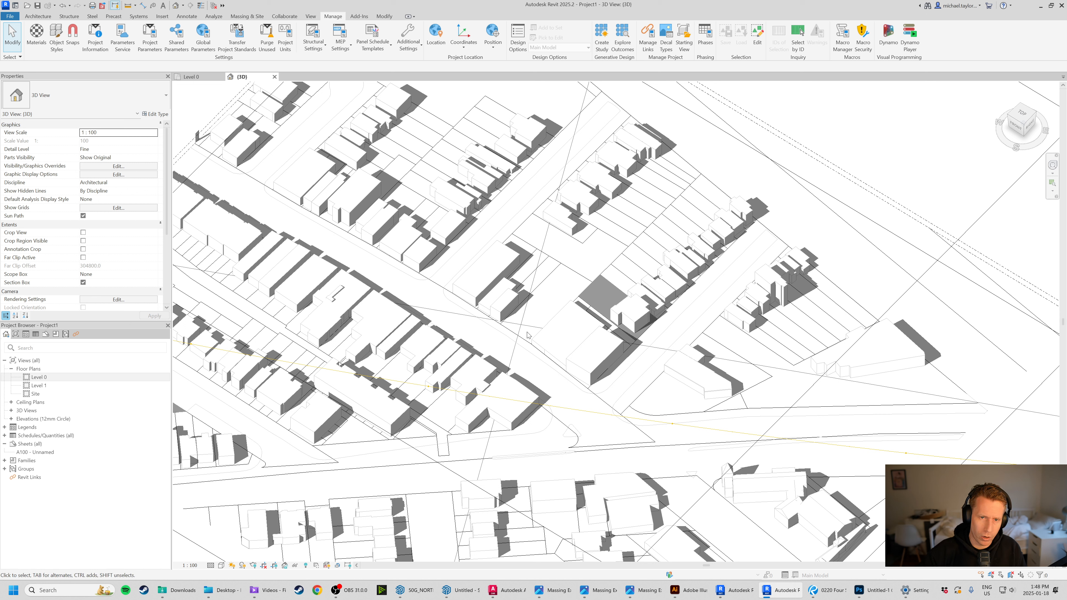
Temporarily reveal hidden elements in the 3D view to check where the origin marker sits relative to the small grey lot.
{"action": "left_click", "coordinate": [463, 42]}
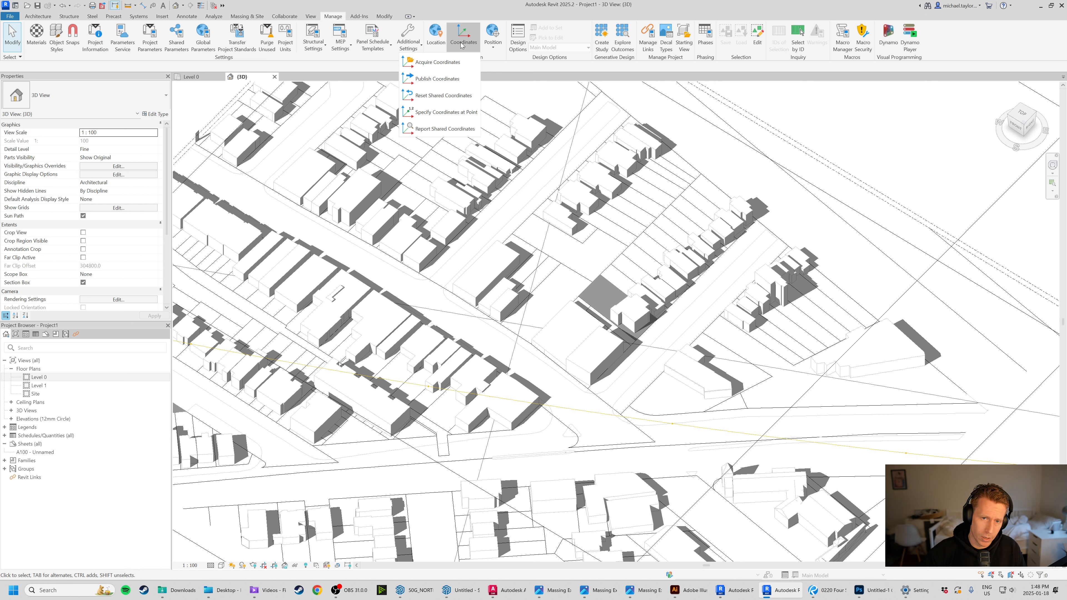
{"action": "left_click", "coordinate": [463, 46]}
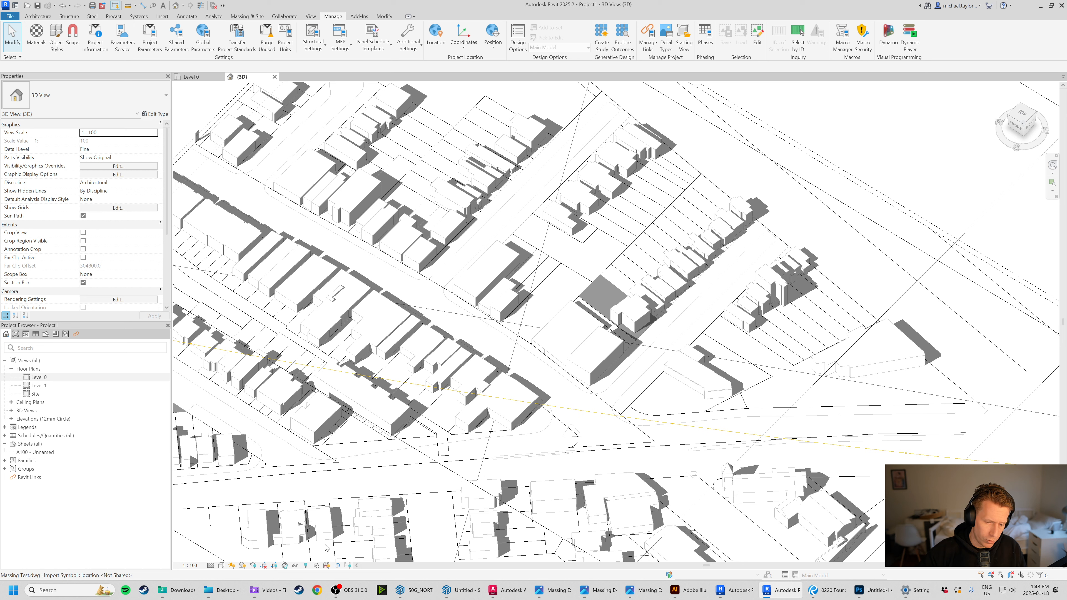
{"action": "left_click", "coordinate": [305, 565]}
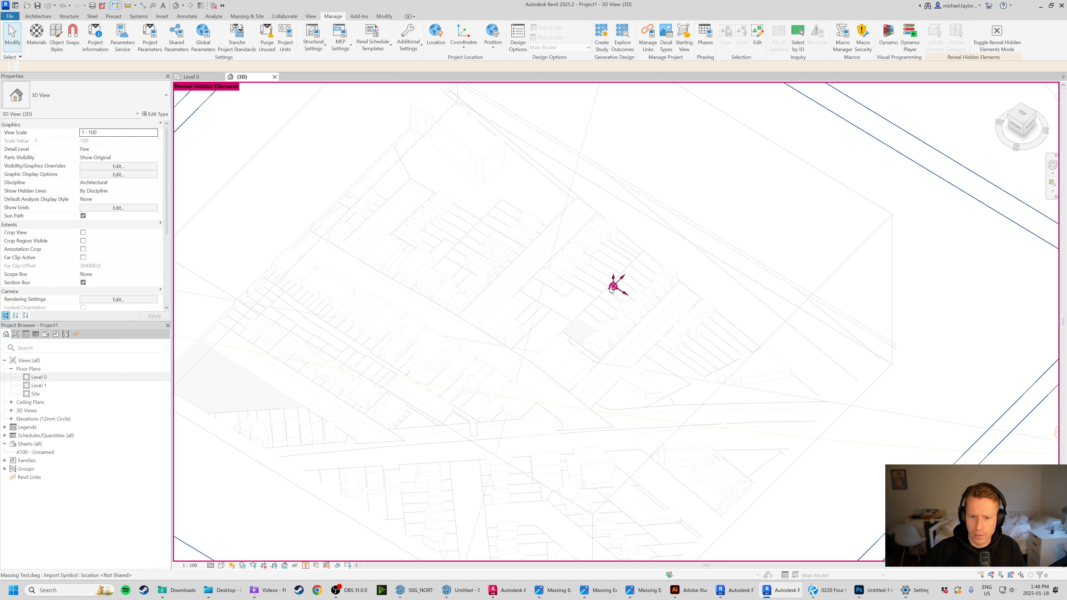
{"action": "scroll", "coordinate": [616, 285], "scroll_direction": "up", "scroll_amount": 7}
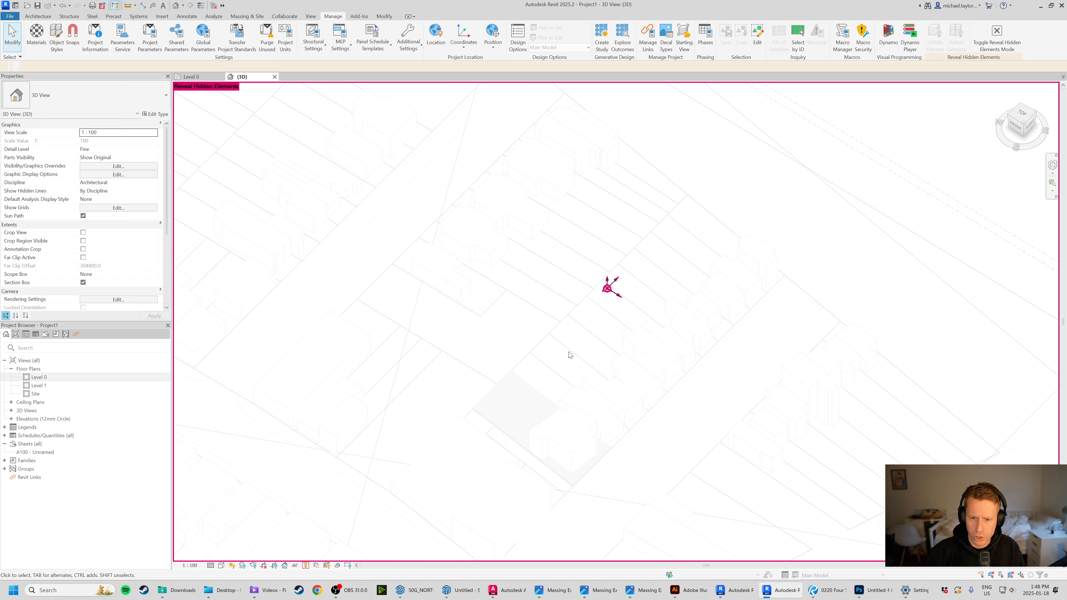
{"action": "scroll", "coordinate": [609, 284], "scroll_direction": "down", "scroll_amount": 8}
{"action": "scroll", "coordinate": [614, 274], "scroll_direction": "down", "scroll_amount": 5}
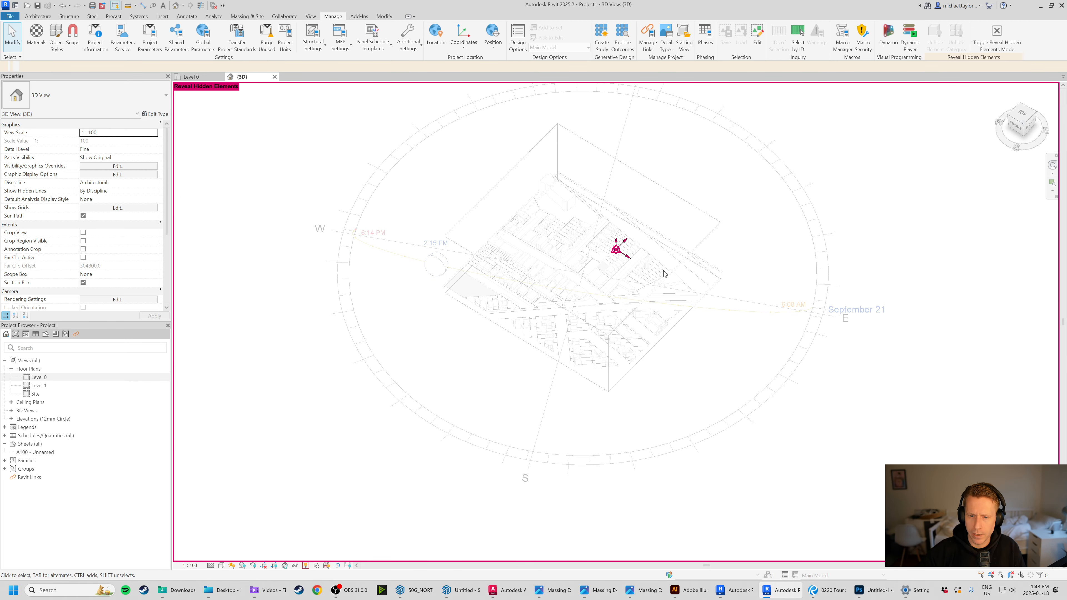
{"action": "scroll", "coordinate": [583, 245], "scroll_direction": "up", "scroll_amount": 2}
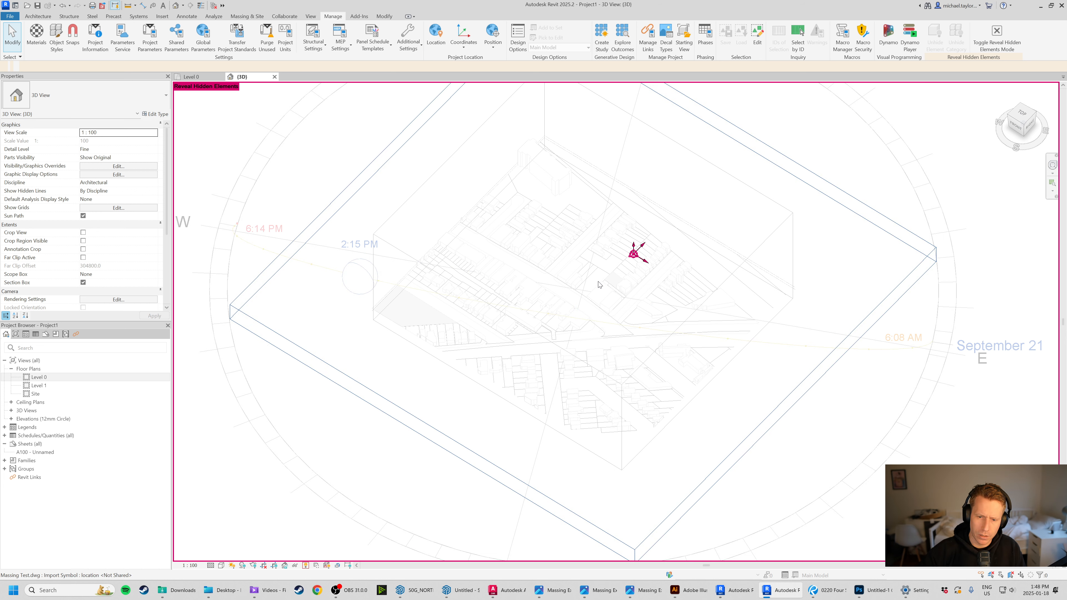
{"action": "left_click", "coordinate": [305, 565]}
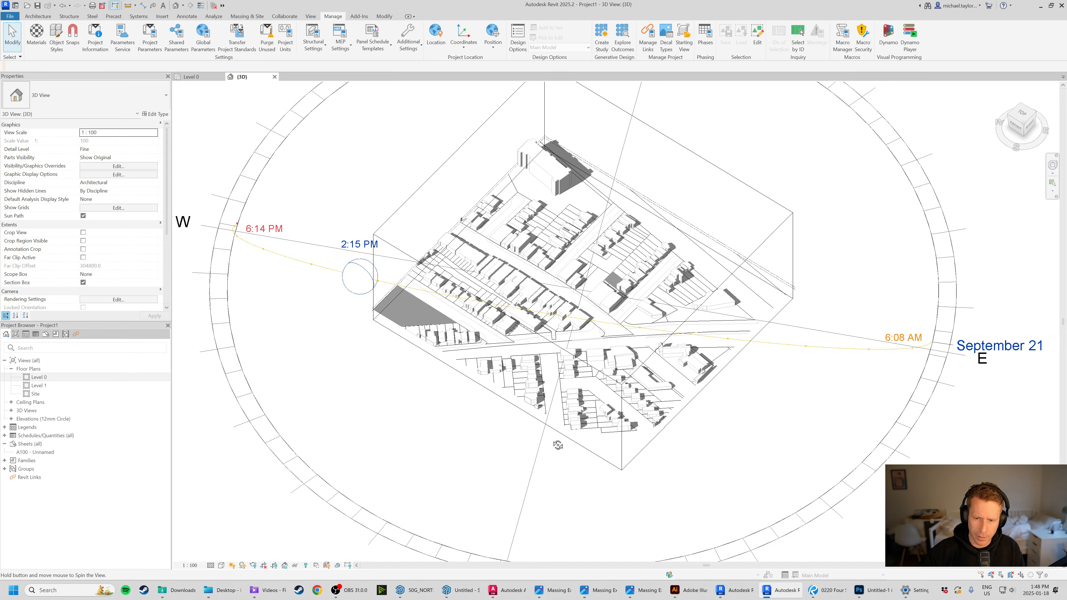
Review the section box extents and the building shadows around the site from different angles and distances.
{"action": "middle_click_drag", "start_coordinate": [558, 445], "coordinate": [587, 404], "text": "shift"}
{"action": "middle_click_drag", "start_coordinate": [473, 370], "coordinate": [611, 336], "text": "shift"}
{"action": "scroll", "coordinate": [610, 338], "scroll_direction": "up", "scroll_amount": 4}
{"action": "scroll", "coordinate": [611, 337], "scroll_direction": "down", "scroll_amount": 5}
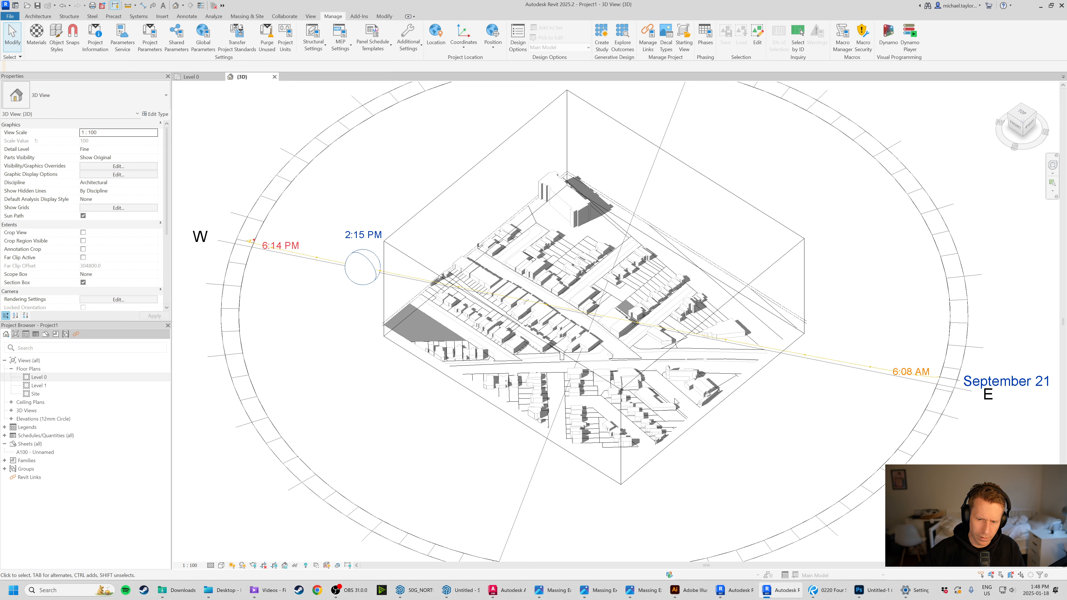
{"action": "left_click", "coordinate": [685, 430]}
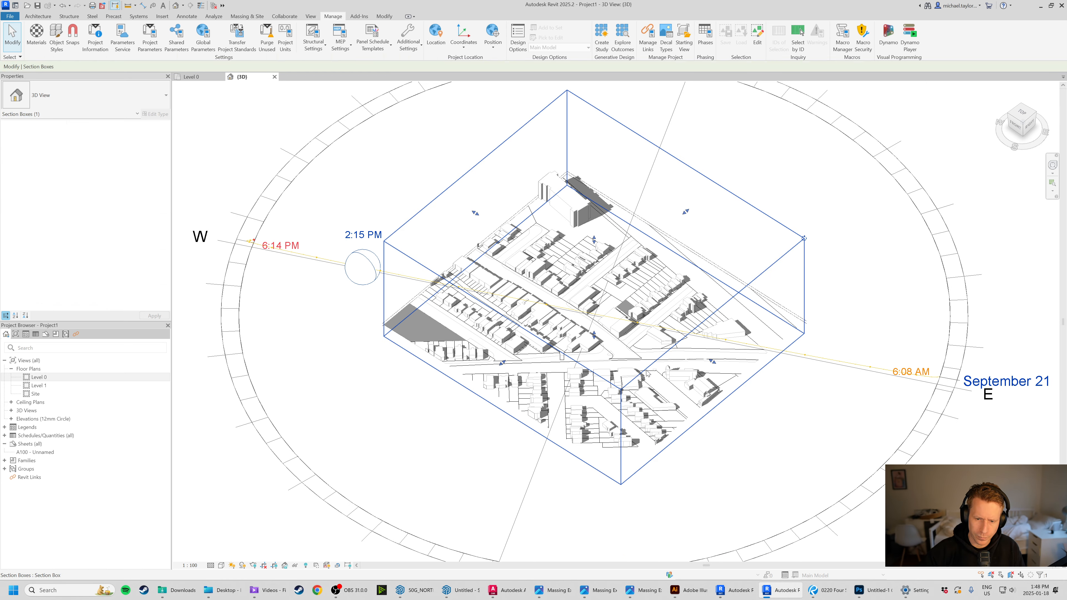
{"action": "left_click", "coordinate": [710, 451]}
{"action": "scroll", "coordinate": [601, 338], "scroll_direction": "up", "scroll_amount": 5}
{"action": "middle_click_drag", "start_coordinate": [600, 338], "coordinate": [649, 325], "text": "shift"}
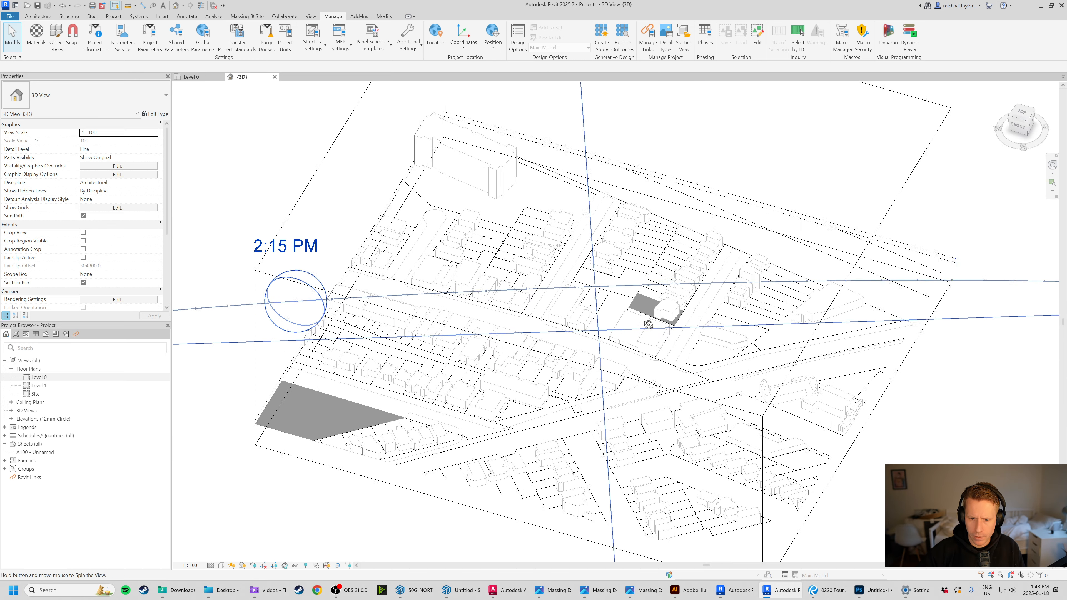
{"action": "scroll", "coordinate": [588, 309], "scroll_direction": "down", "scroll_amount": 5}
{"action": "middle_click_drag", "start_coordinate": [588, 309], "coordinate": [410, 160], "text": "shift"}
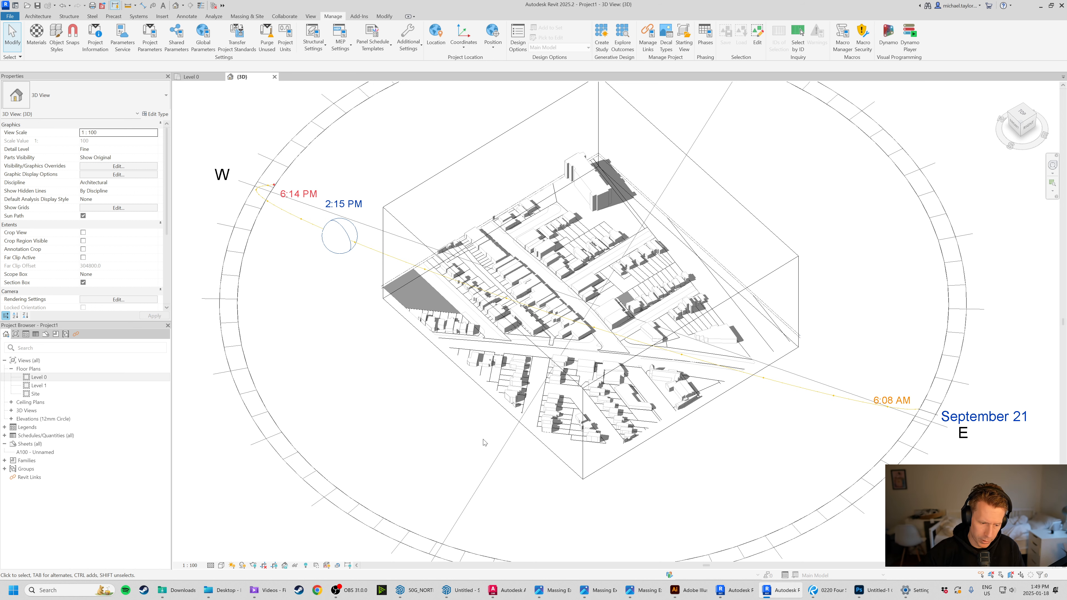
Turn off the sun path in the 3D view for a closer view of the cropped site massing.
{"action": "left_click", "coordinate": [233, 565]}
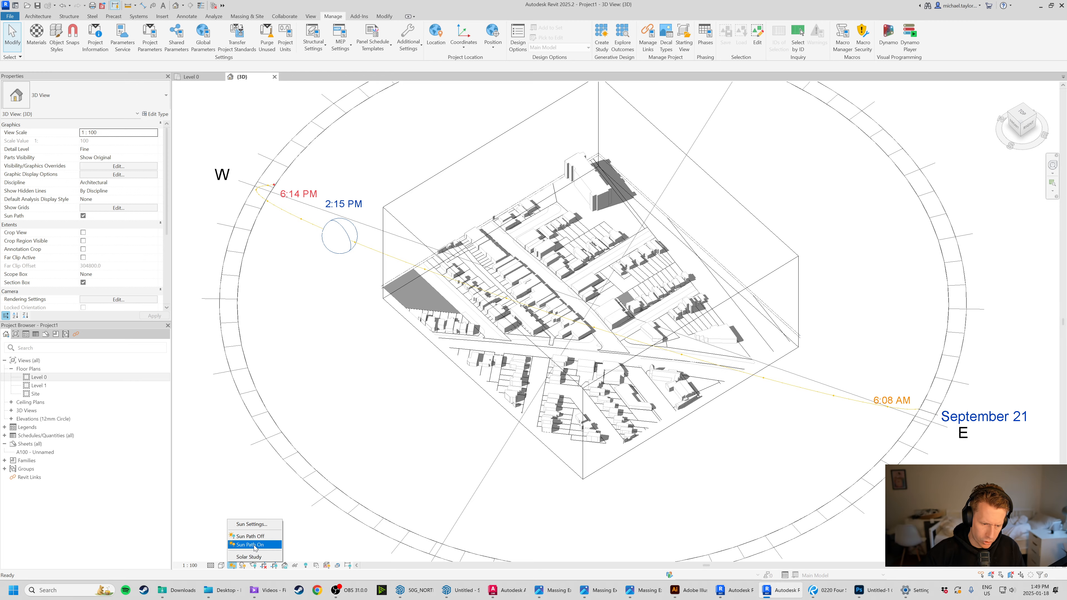
{"action": "left_click", "coordinate": [257, 537]}
{"action": "scroll", "coordinate": [591, 257], "scroll_direction": "up", "scroll_amount": 5}
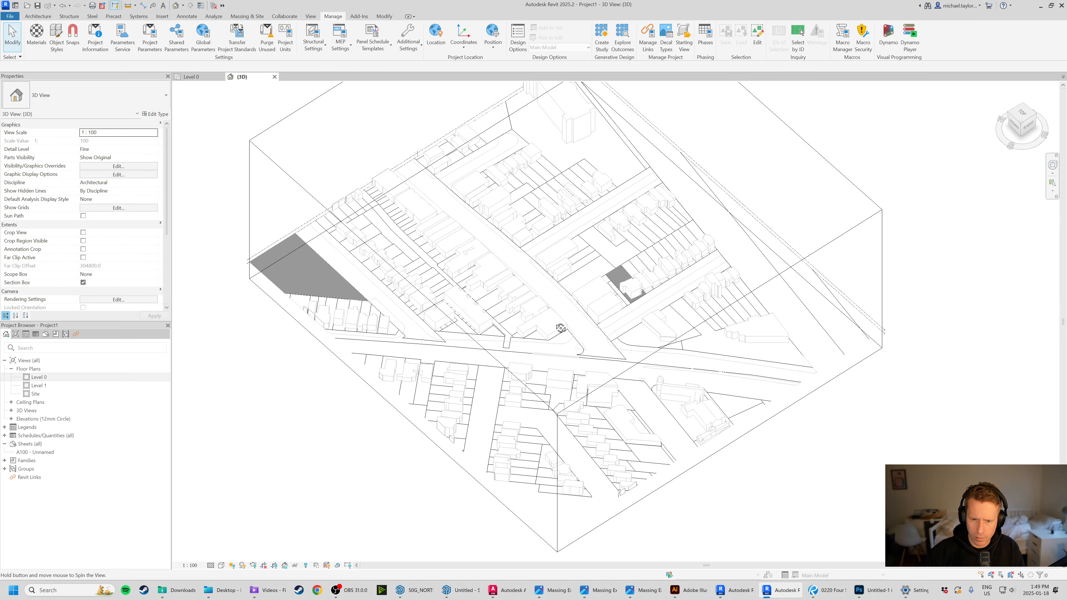
Turn off shadows in the 3D view for a close view of the empty lots near the small grey lot.
{"action": "scroll", "coordinate": [590, 256], "scroll_direction": "up", "scroll_amount": 5}
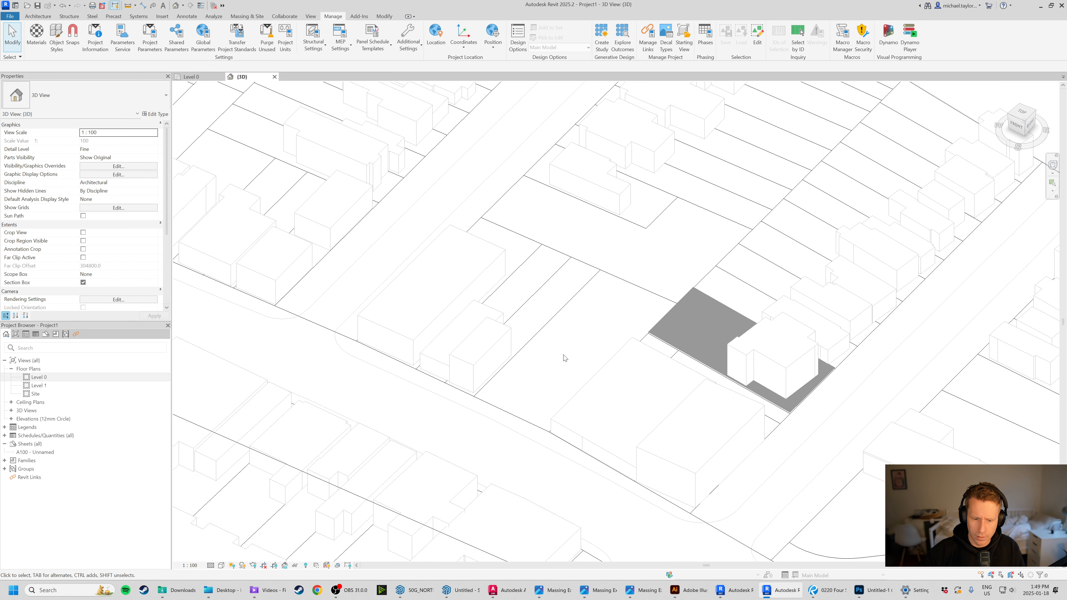
{"action": "left_click", "coordinate": [242, 566]}
{"action": "scroll", "coordinate": [565, 429], "scroll_direction": "up", "scroll_amount": 4}
{"action": "scroll", "coordinate": [559, 332], "scroll_direction": "up", "scroll_amount": 2}
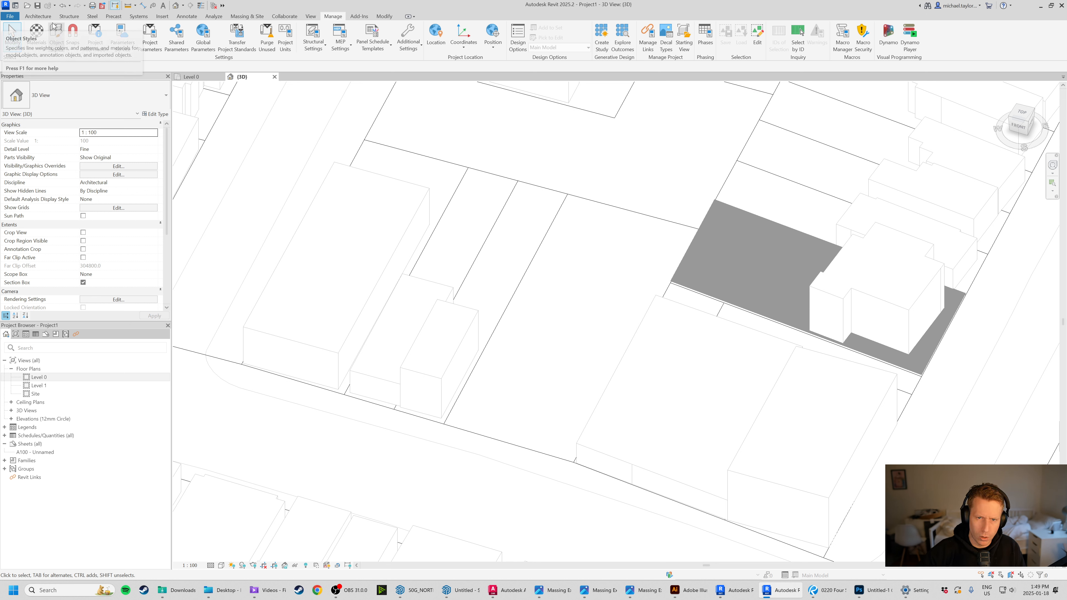
Start a new in-place mass named Cool Building.
{"action": "left_click", "coordinate": [38, 16]}
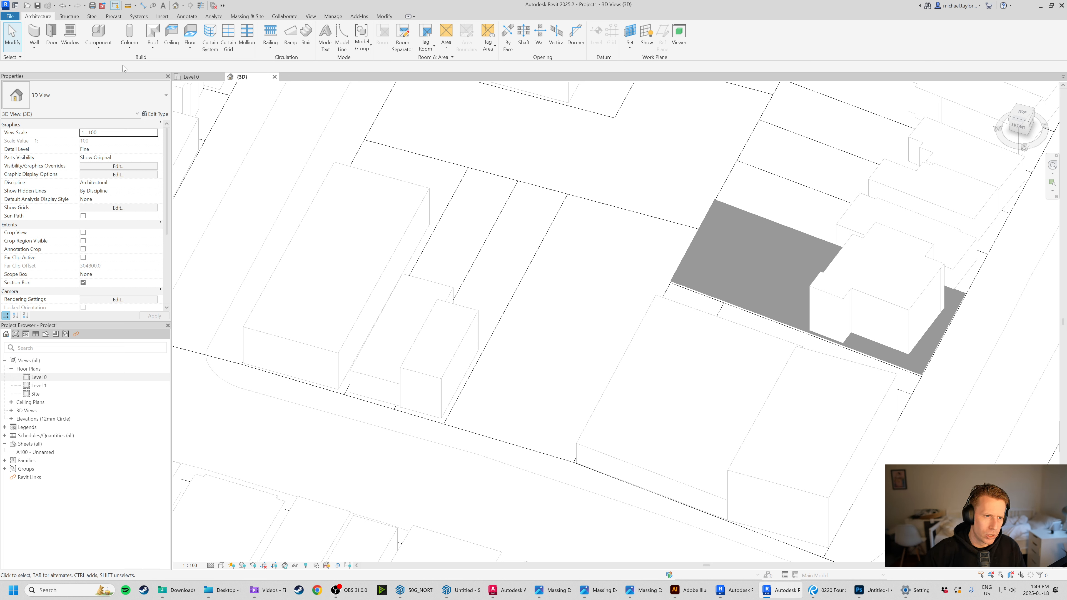
{"action": "left_click", "coordinate": [251, 14]}
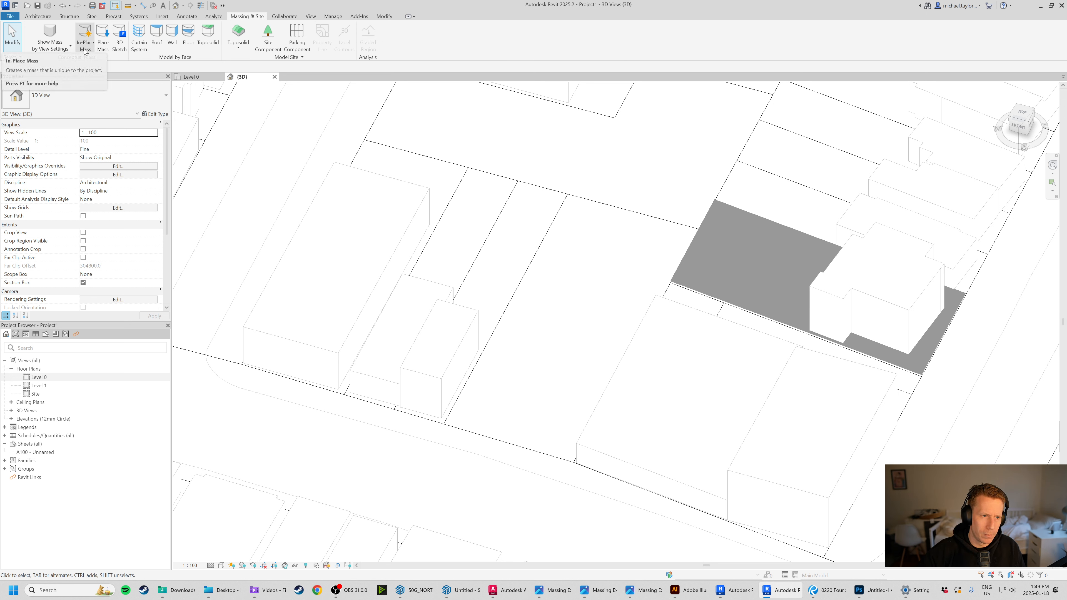
{"action": "left_click", "coordinate": [85, 36]}
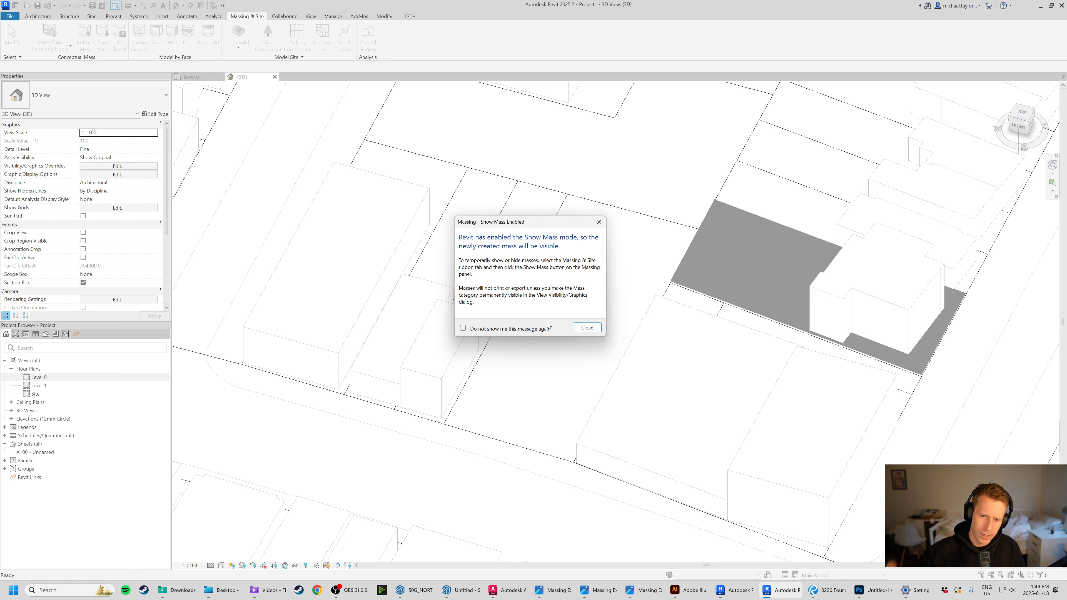
{"action": "left_click", "coordinate": [588, 327]}
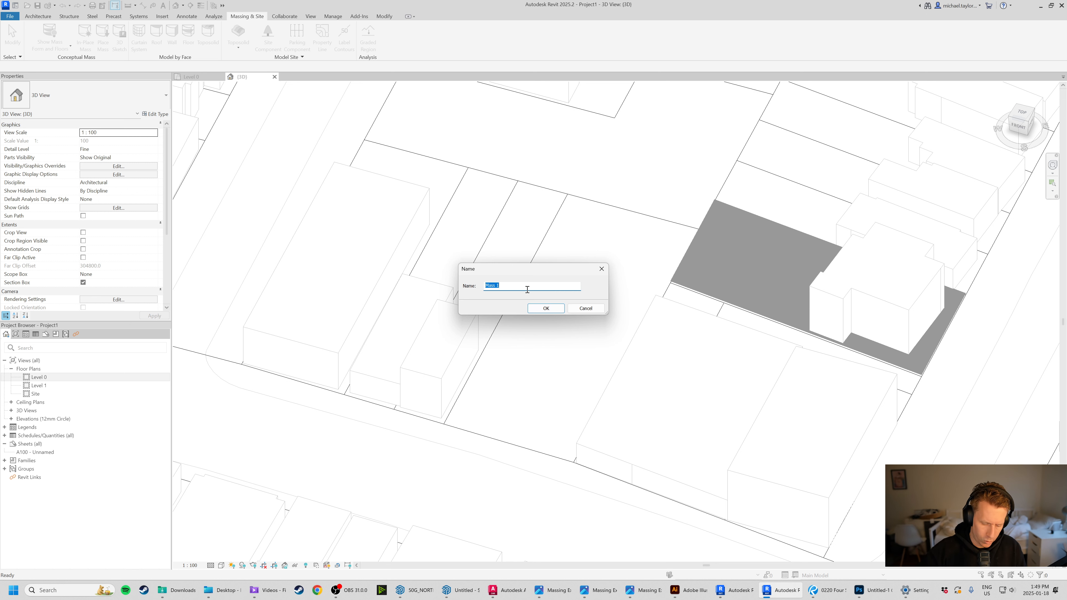
{"action": "type", "text": "Cool Buildi"}
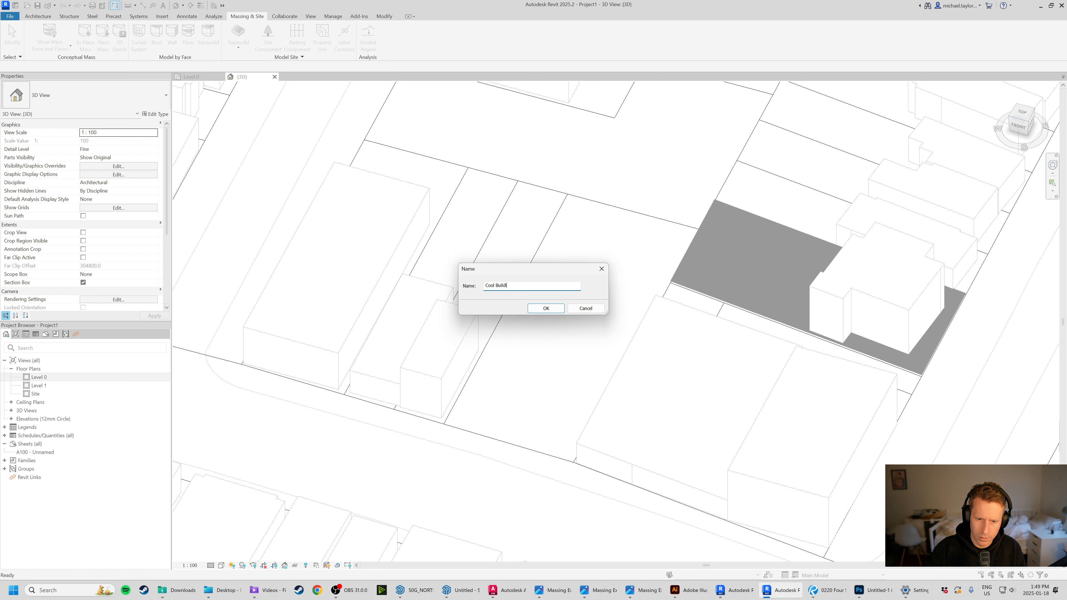
{"action": "type", "text": "ng"}
{"action": "key", "text": "Return"}
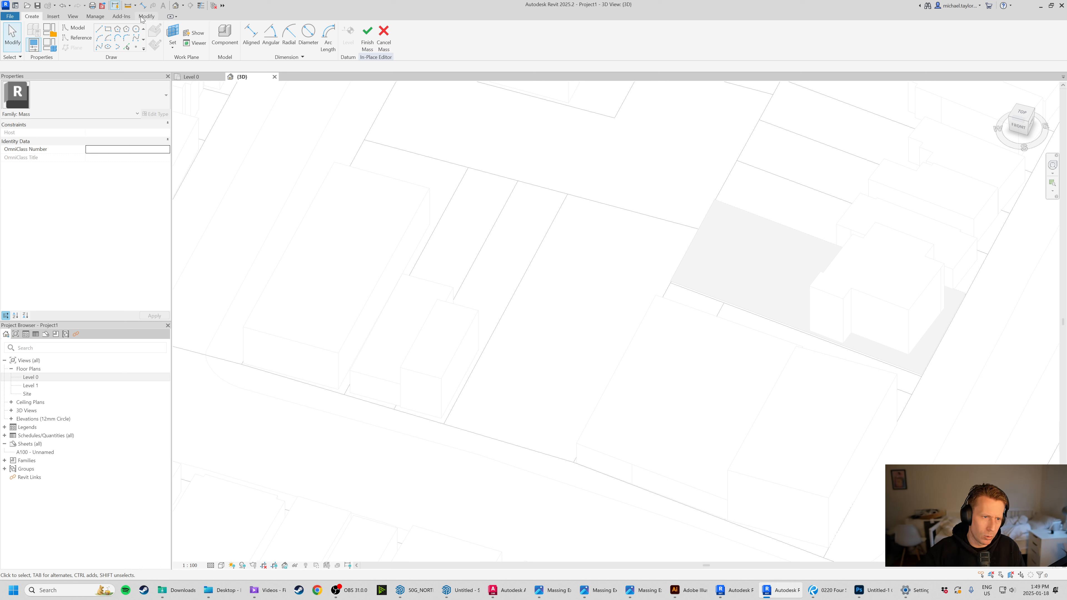
Draw a rectangle on Level 0 inside the wide empty lot beside the grey lot and make it a solid form 10000 mm high.
{"action": "left_click", "coordinate": [108, 29]}
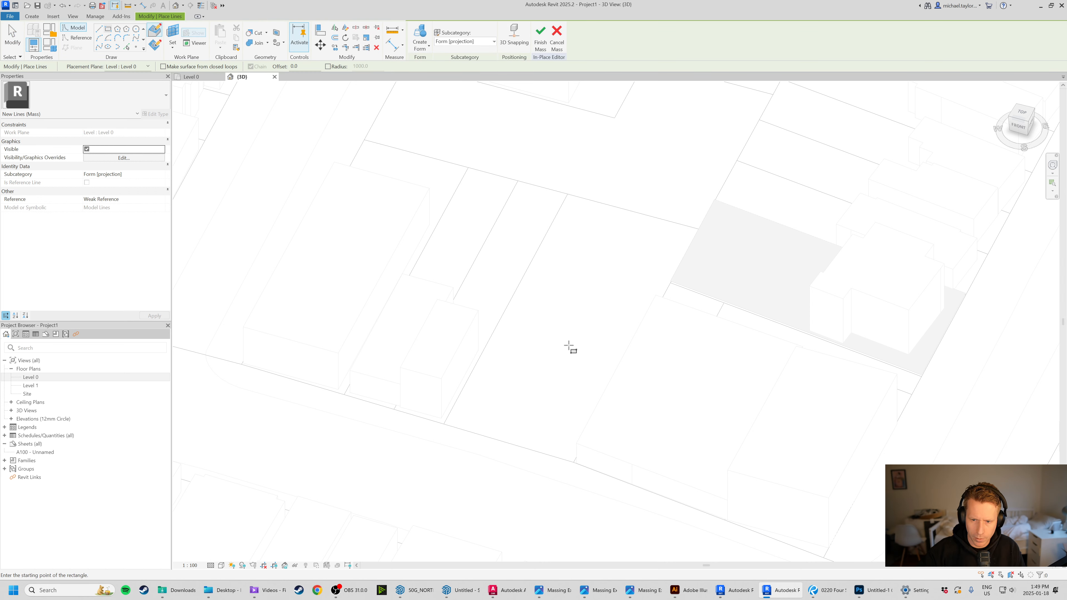
{"action": "middle_click_drag", "start_coordinate": [569, 346], "coordinate": [612, 336], "text": "shift"}
{"action": "left_click", "coordinate": [479, 249]}
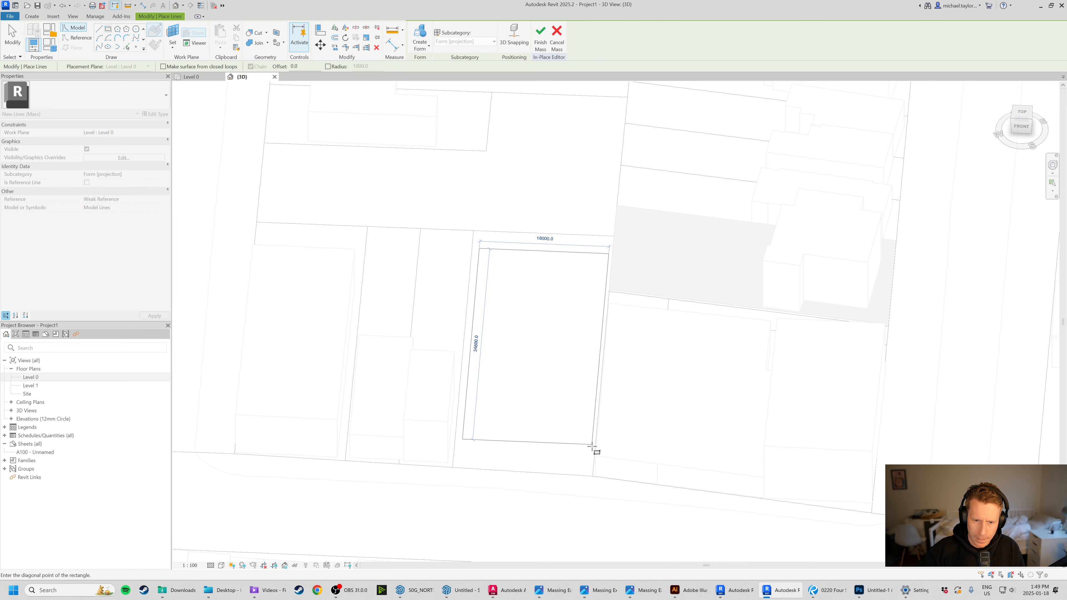
{"action": "left_click", "coordinate": [576, 433]}
{"action": "middle_click_drag", "start_coordinate": [572, 451], "coordinate": [521, 411], "text": "shift"}
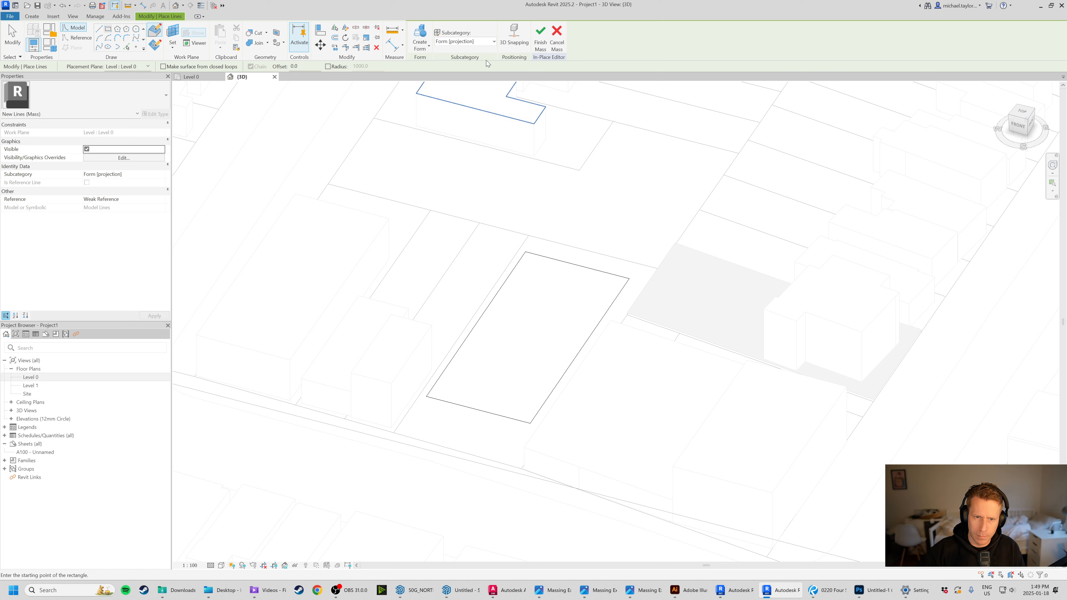
{"action": "left_click", "coordinate": [420, 46]}
{"action": "left_click", "coordinate": [407, 67]}
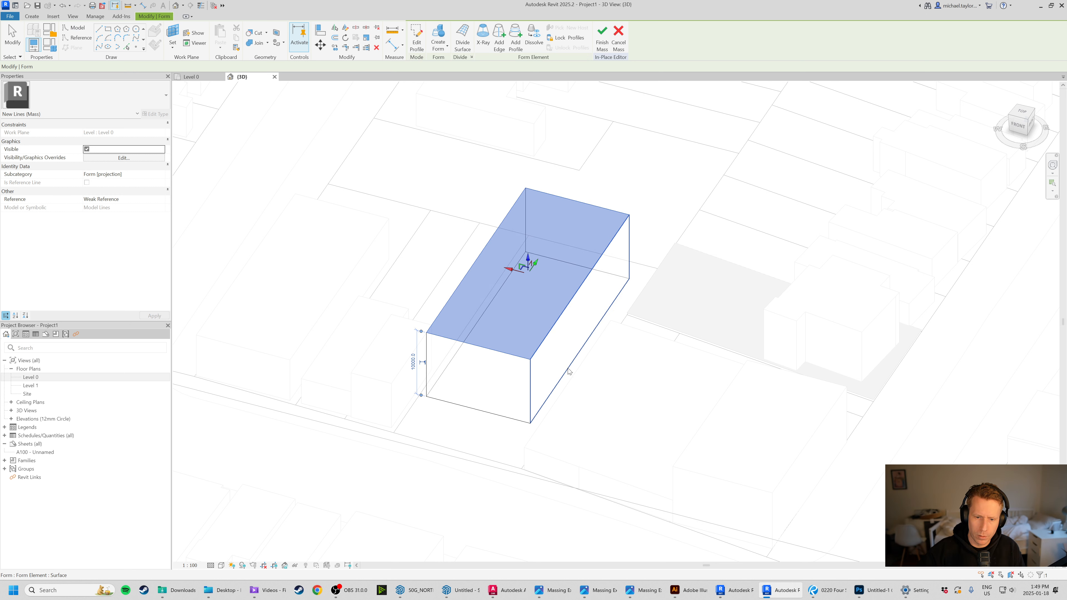
{"action": "left_click", "coordinate": [459, 450]}
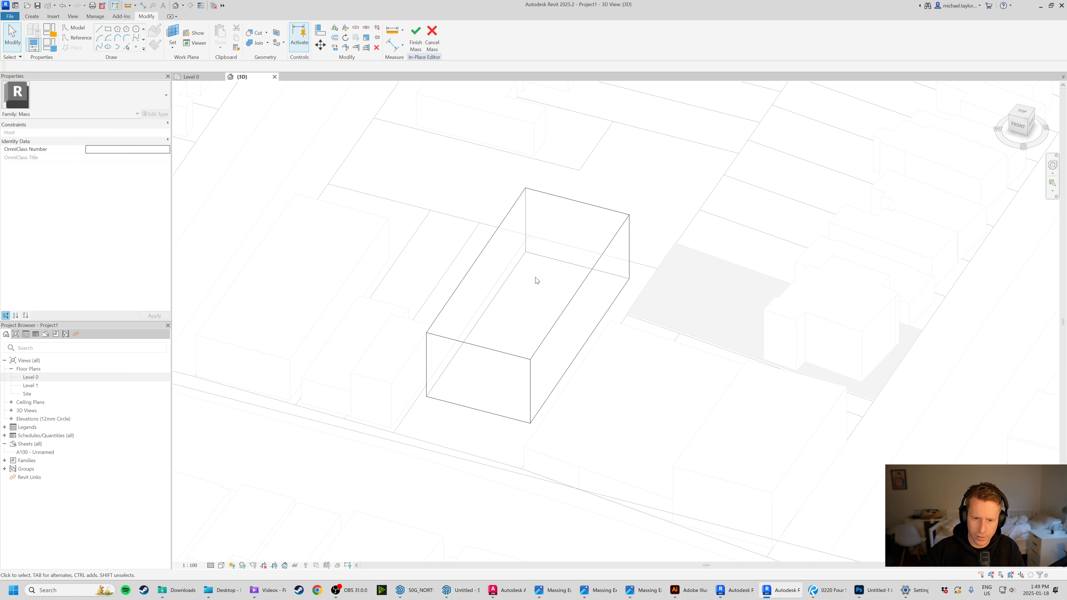
Draw a smaller rectangle on the base block's roof from its back corner and make it a solid form 8000 mm high.
{"action": "scroll", "coordinate": [536, 280], "scroll_direction": "up", "scroll_amount": 2}
{"action": "left_click", "coordinate": [108, 29]}
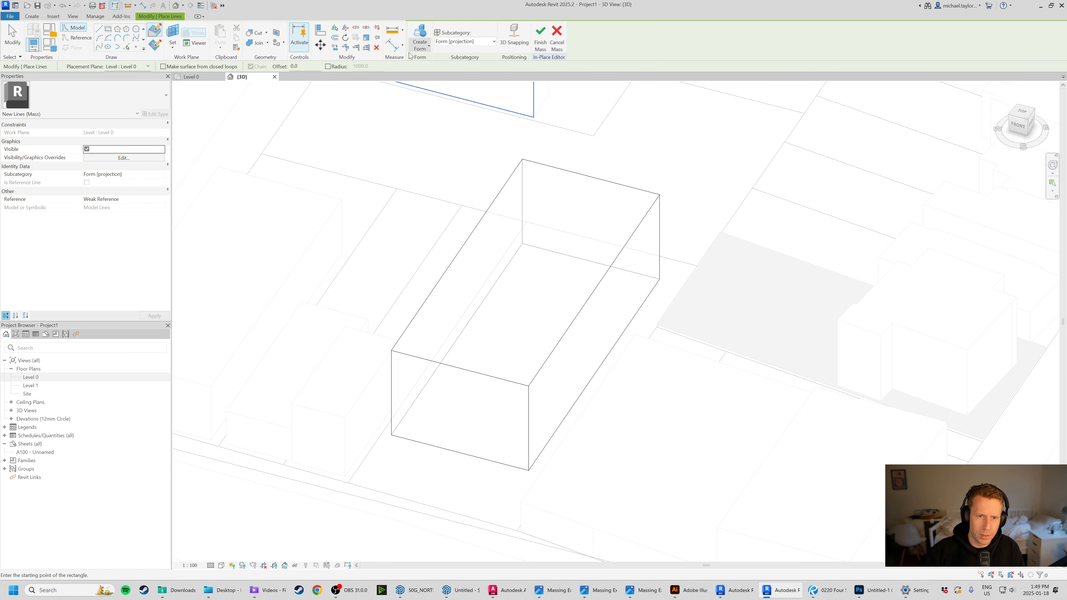
{"action": "left_click", "coordinate": [522, 159]}
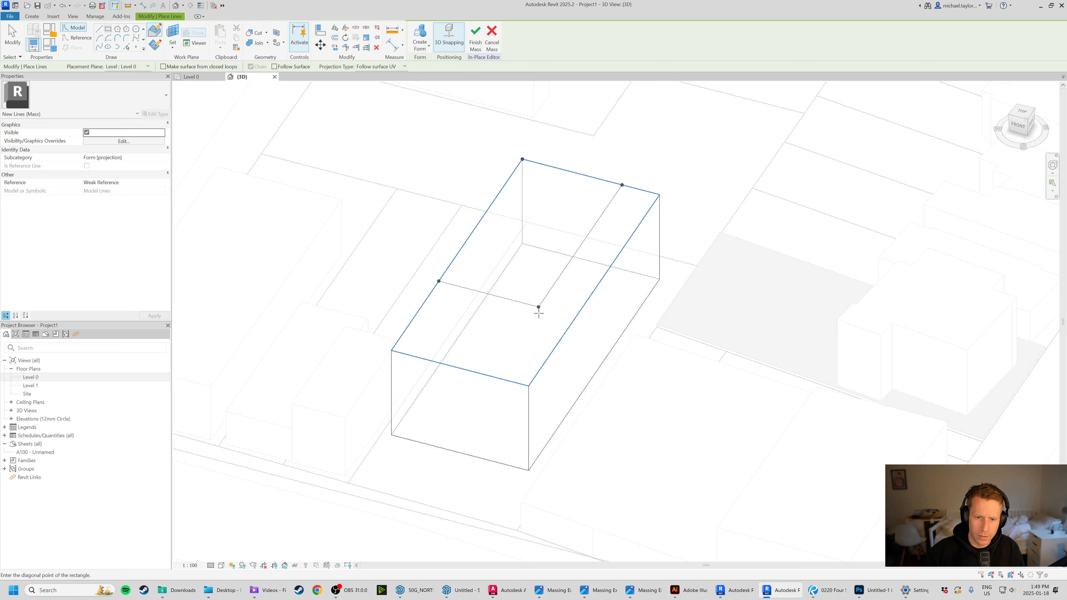
{"action": "left_click", "coordinate": [521, 342]}
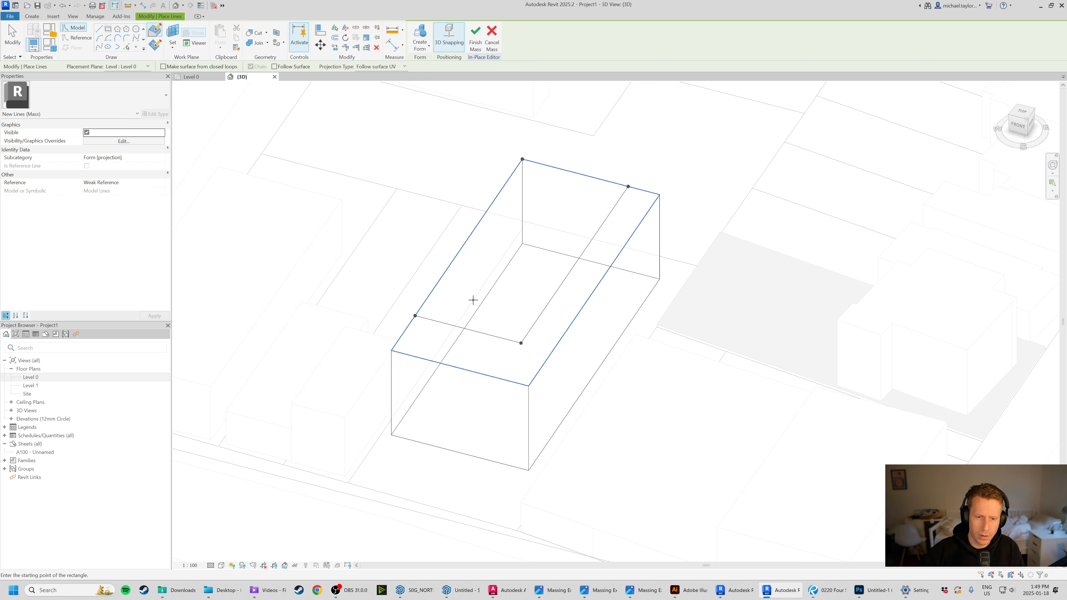
{"action": "left_click", "coordinate": [422, 44]}
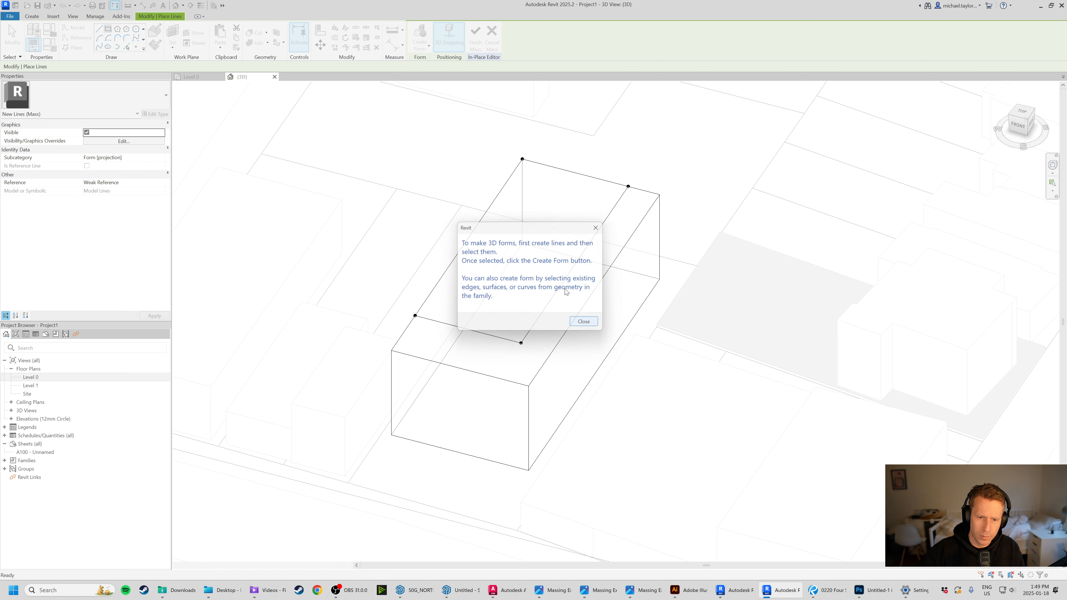
{"action": "key", "text": "Tab"}
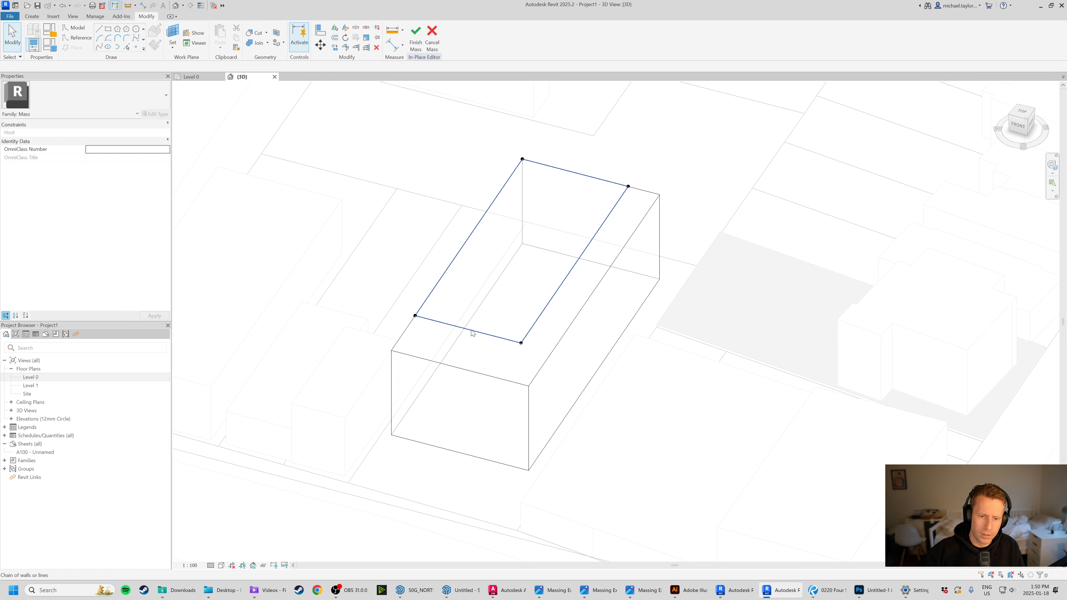
{"action": "left_click", "coordinate": [473, 333]}
{"action": "left_click", "coordinate": [426, 47]}
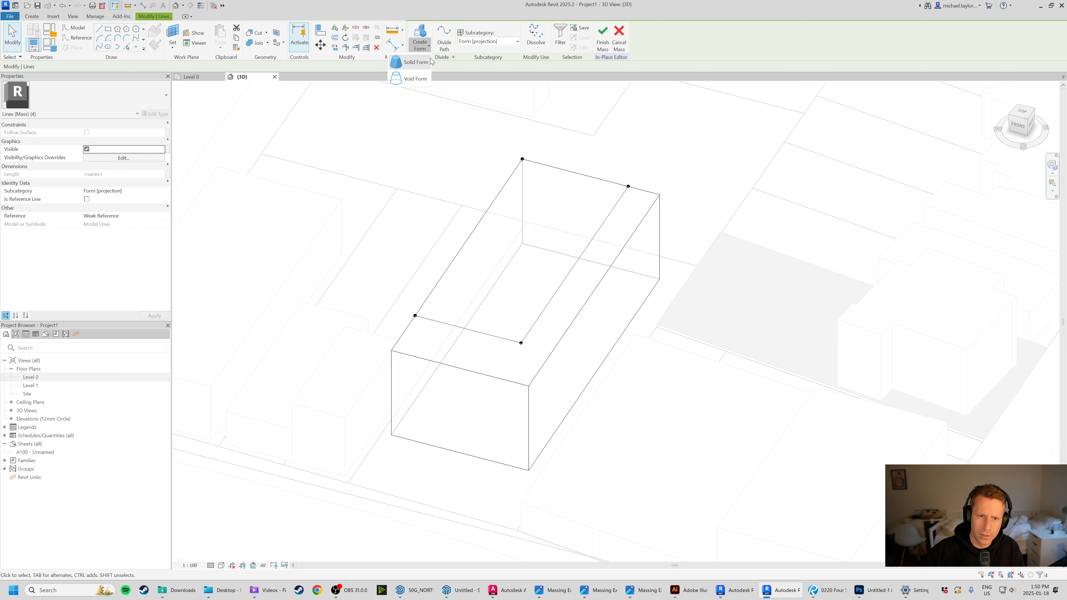
{"action": "left_click", "coordinate": [416, 62]}
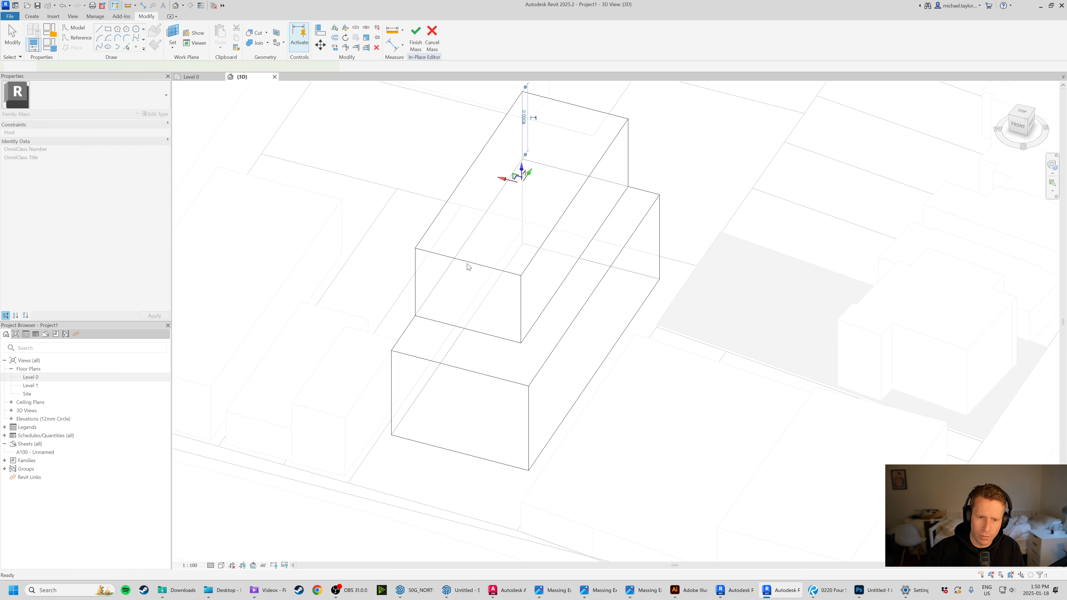
Move both long side faces of the second block so it is set back on each side, about 10500 mm wide.
{"action": "left_click", "coordinate": [535, 312]}
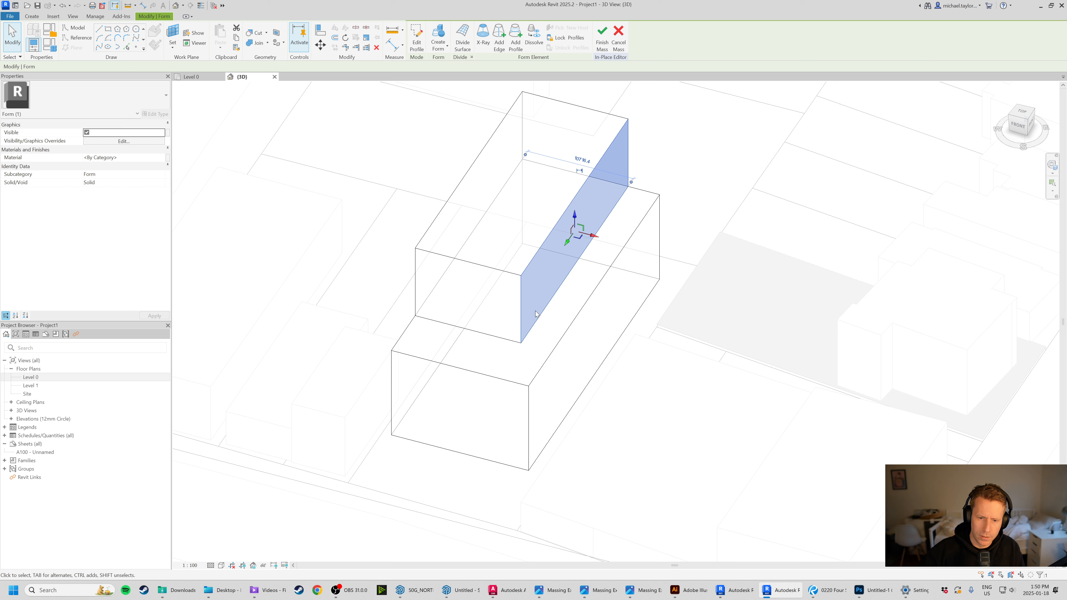
{"action": "left_click_drag", "start_coordinate": [596, 236], "coordinate": [608, 239]}
{"action": "left_click", "coordinate": [447, 203]}
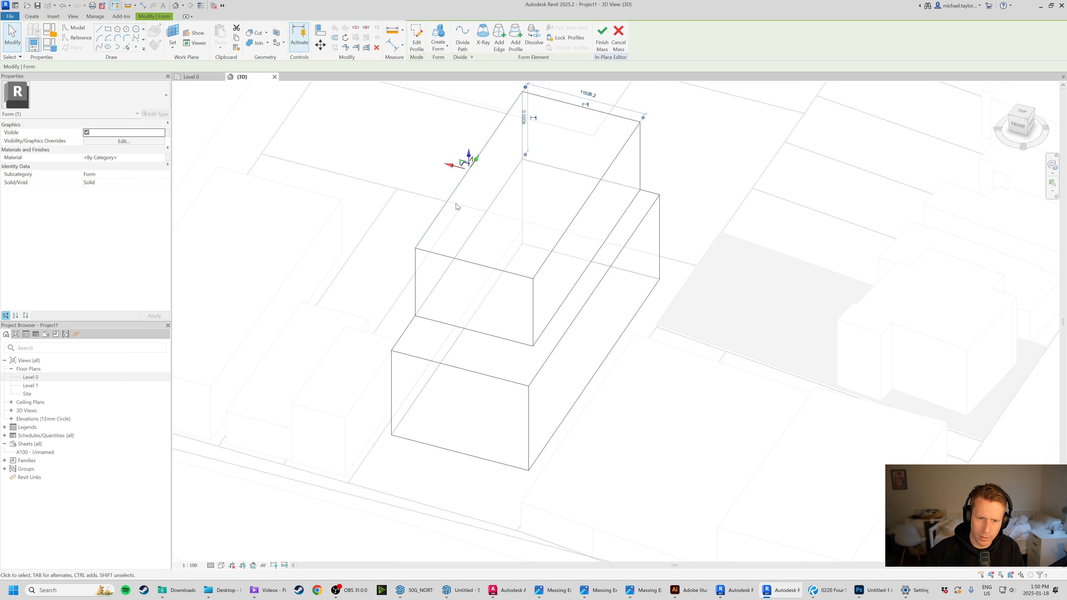
{"action": "left_click", "coordinate": [453, 201]}
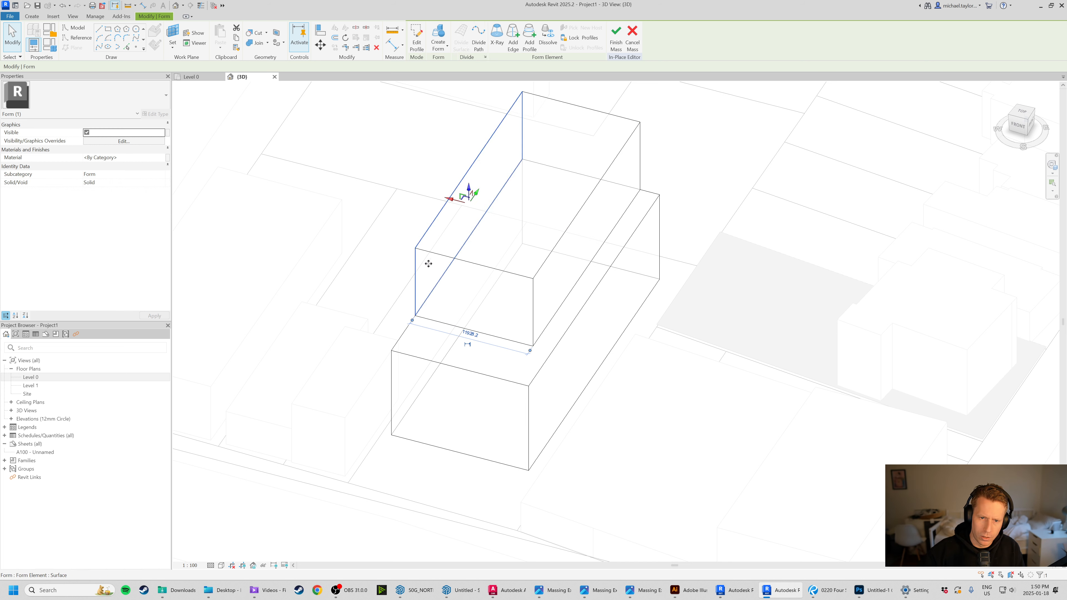
{"action": "left_click_drag", "start_coordinate": [453, 205], "coordinate": [466, 204]}
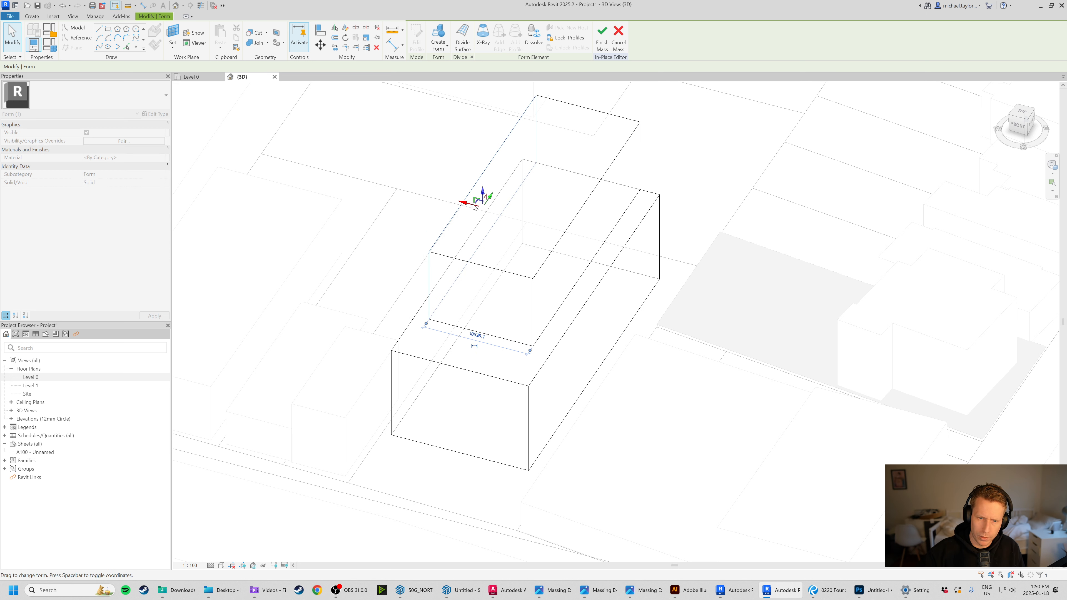
{"action": "left_click", "coordinate": [575, 226]}
{"action": "key", "text": "Escape"}
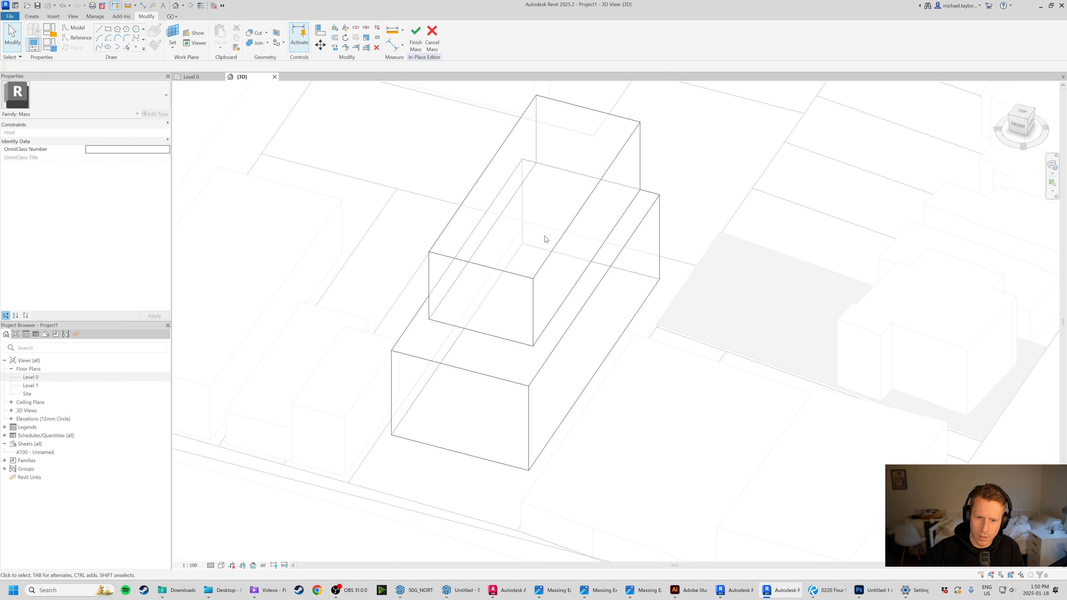
Try to taper the second block by moving the top edge of its long side inward.
{"action": "left_click", "coordinate": [552, 254]}
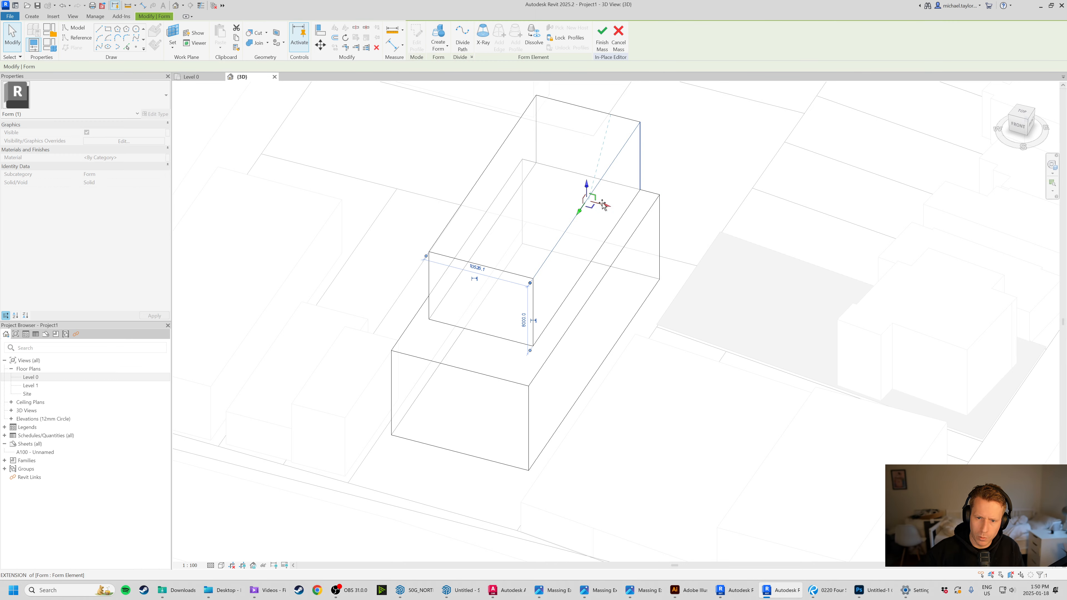
{"action": "left_click_drag", "start_coordinate": [607, 206], "coordinate": [596, 210]}
{"action": "key", "text": "Escape"}
{"action": "middle_click_drag", "start_coordinate": [571, 333], "coordinate": [509, 239], "text": "shift"}
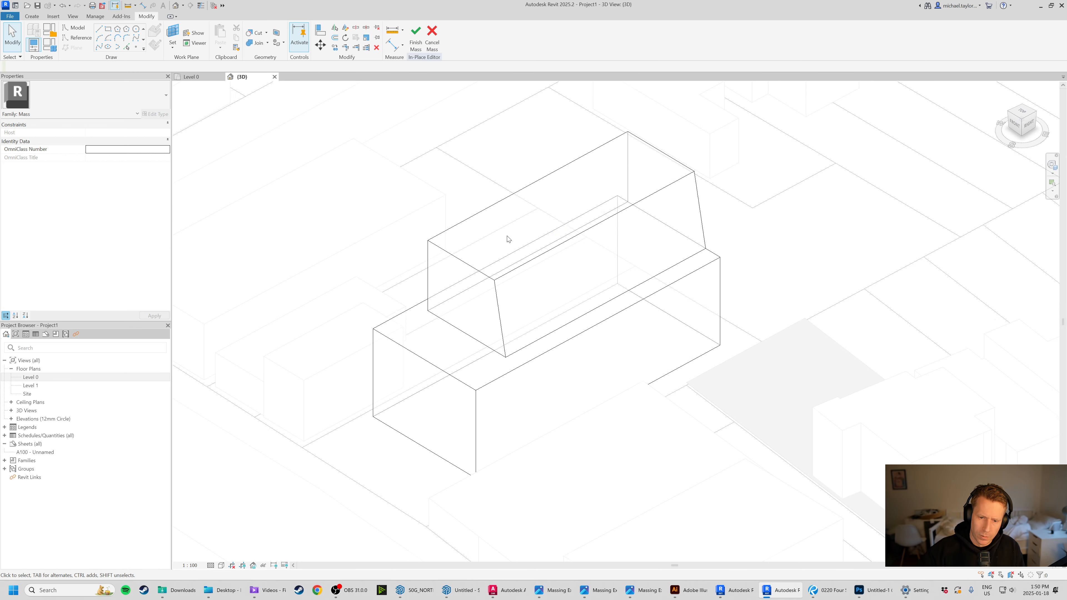
{"action": "middle_click_drag", "start_coordinate": [452, 346], "coordinate": [353, 410], "text": "shift"}
{"action": "left_click", "coordinate": [702, 222]}
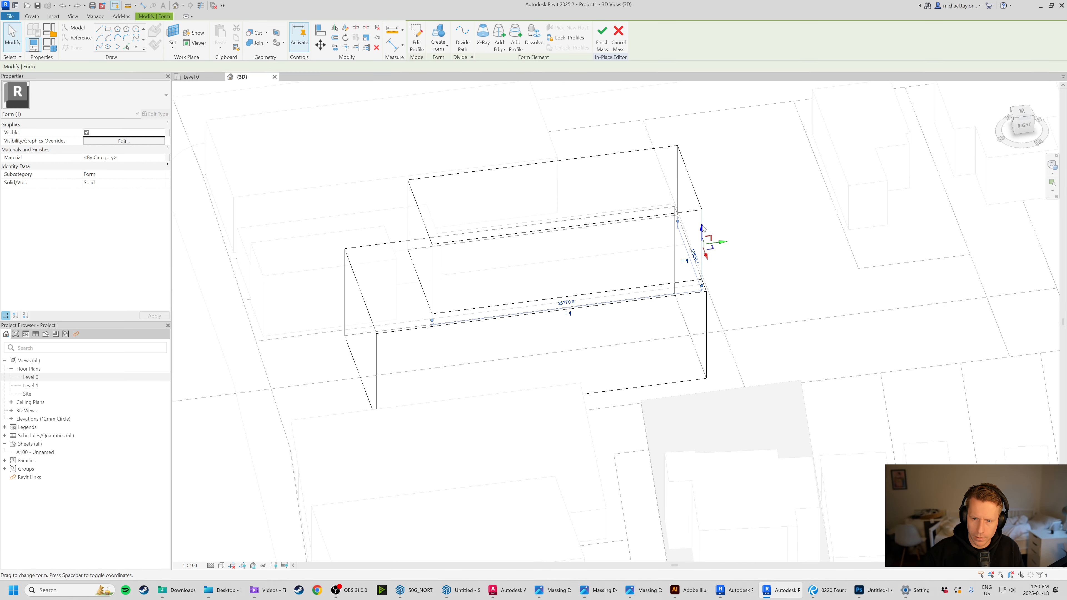
{"action": "key", "text": "Escape"}
{"action": "middle_click_drag", "start_coordinate": [455, 252], "coordinate": [503, 258], "text": "shift"}
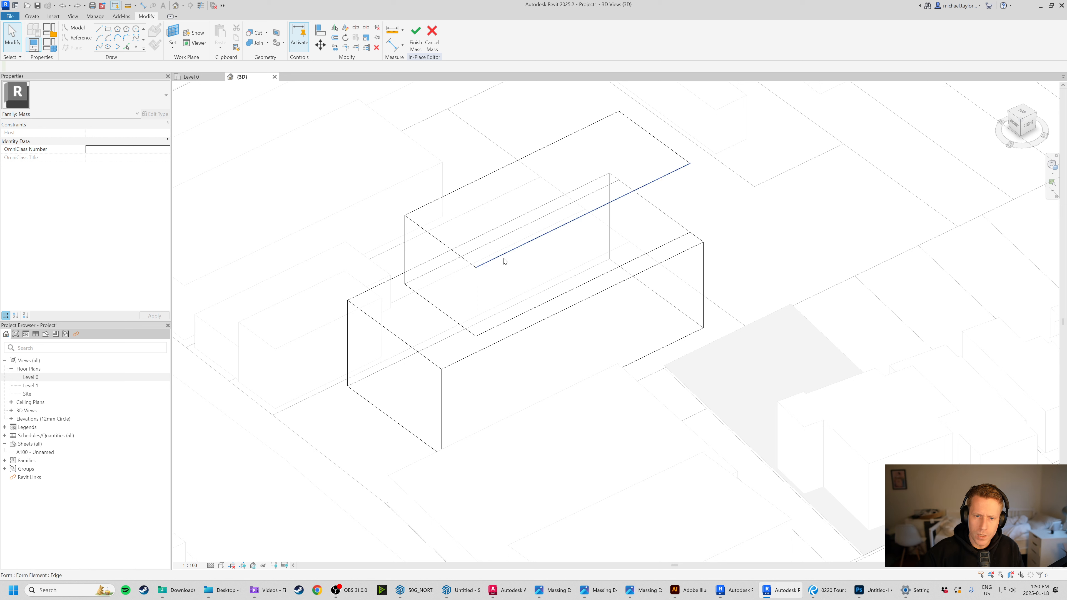
Draw a smaller rectangle on the second block's roof from its back corner and create a third solid form from it.
{"action": "left_click", "coordinate": [126, 48]}
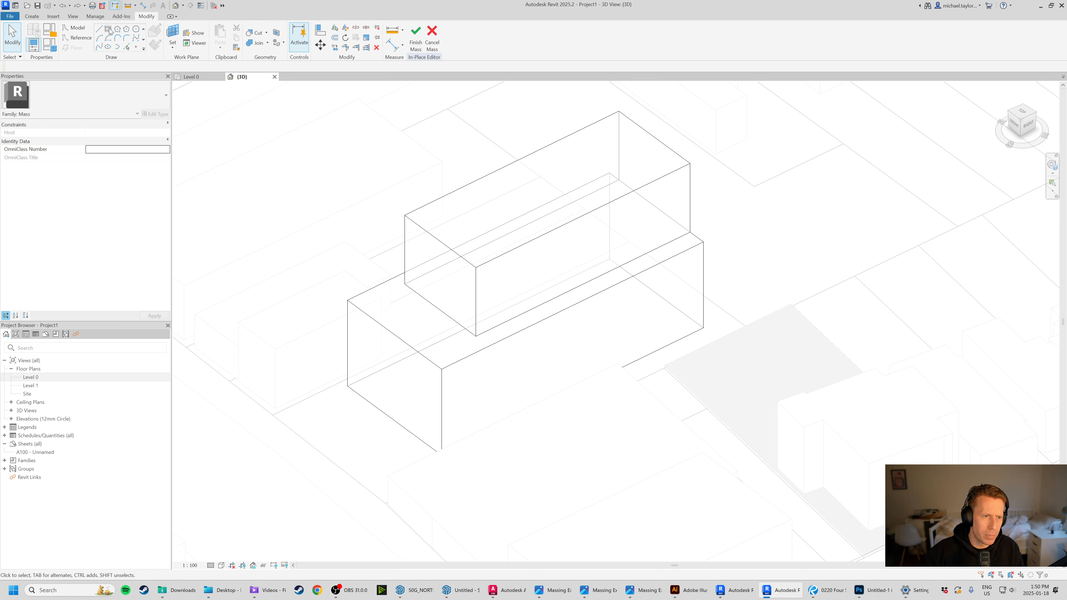
{"action": "left_click", "coordinate": [619, 111]}
{"action": "left_click", "coordinate": [531, 228]}
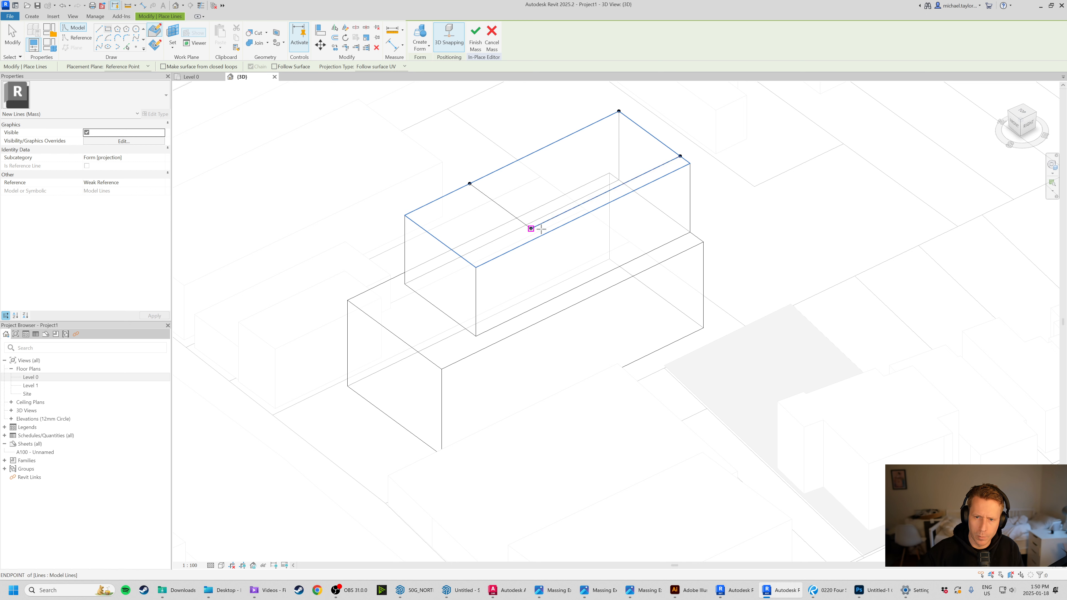
{"action": "key", "text": "Escape"}
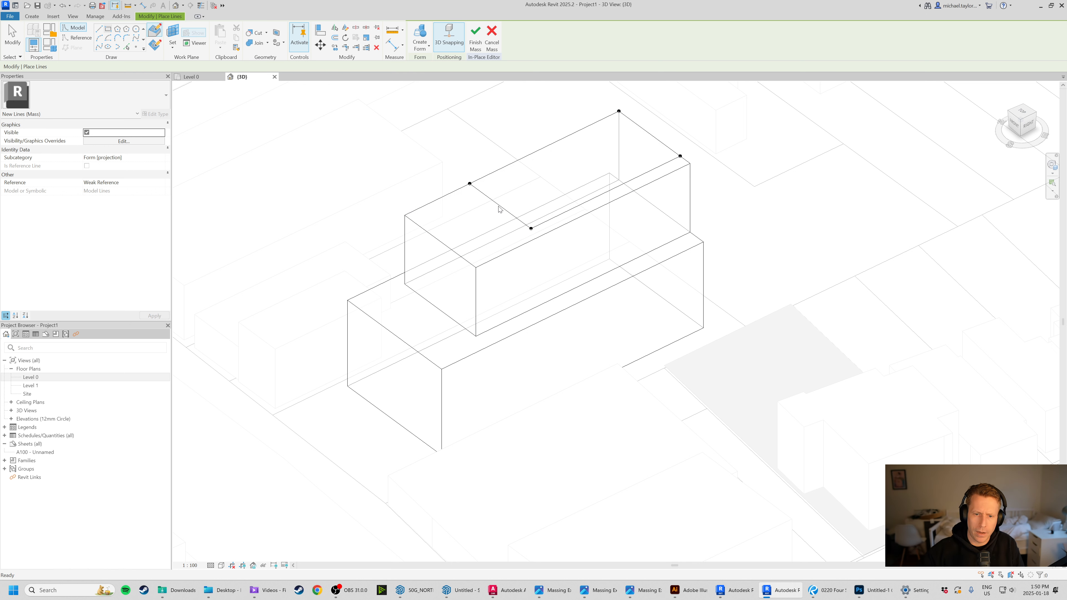
{"action": "key", "text": "Tab"}
{"action": "left_click", "coordinate": [500, 207]}
{"action": "left_click", "coordinate": [421, 47]}
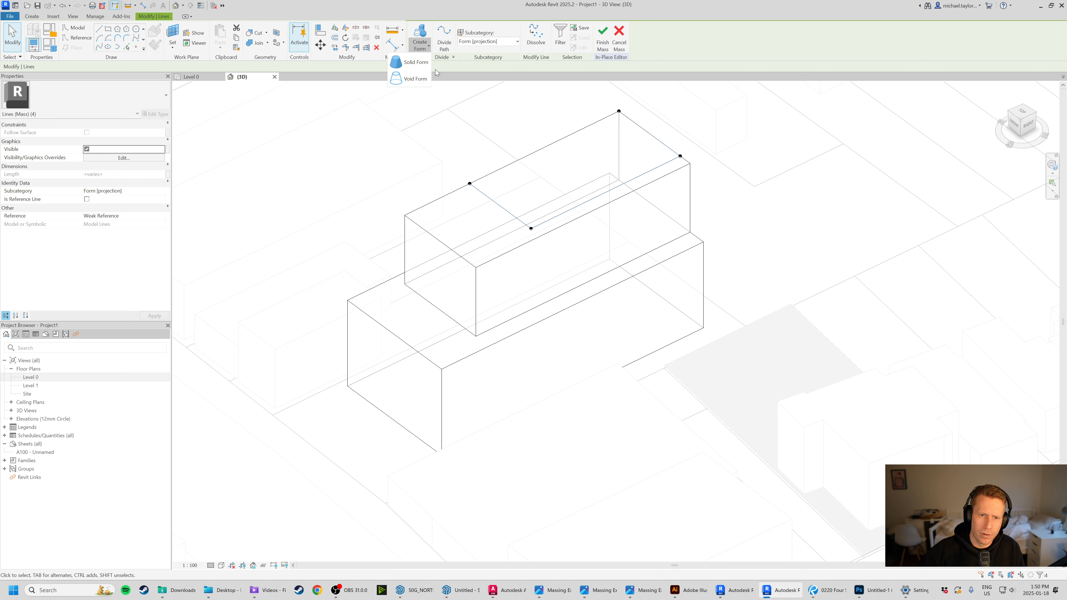
{"action": "left_click", "coordinate": [410, 61]}
{"action": "scroll", "coordinate": [558, 387], "scroll_direction": "down", "scroll_amount": 3}
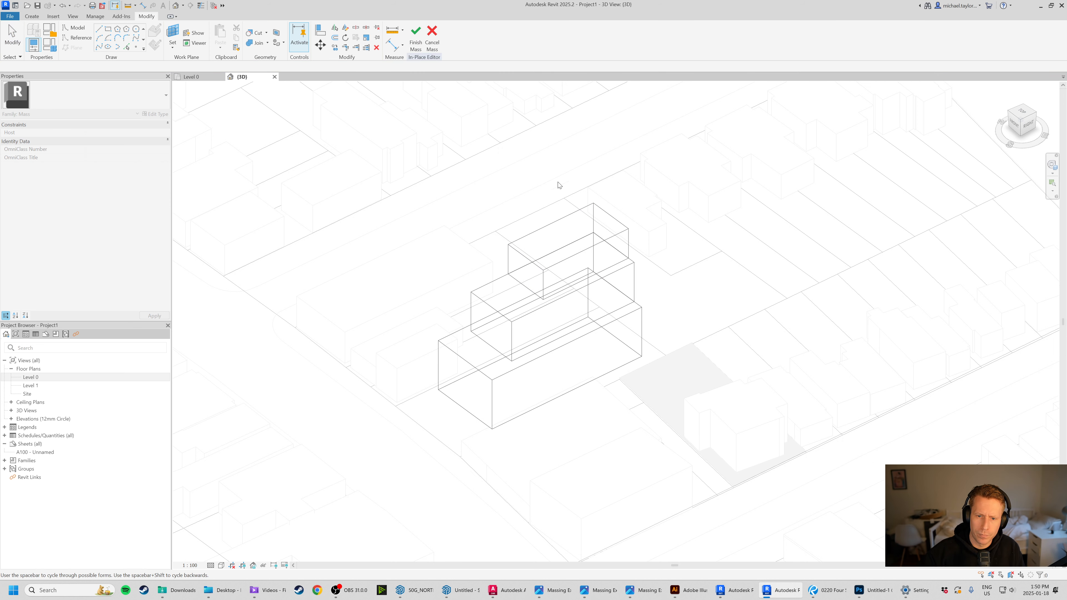
Raise the top face of the third block to make the uppermost tier taller.
{"action": "left_click", "coordinate": [586, 248]}
{"action": "left_click_drag", "start_coordinate": [568, 224], "coordinate": [570, 208]}
{"action": "left_click", "coordinate": [629, 188]}
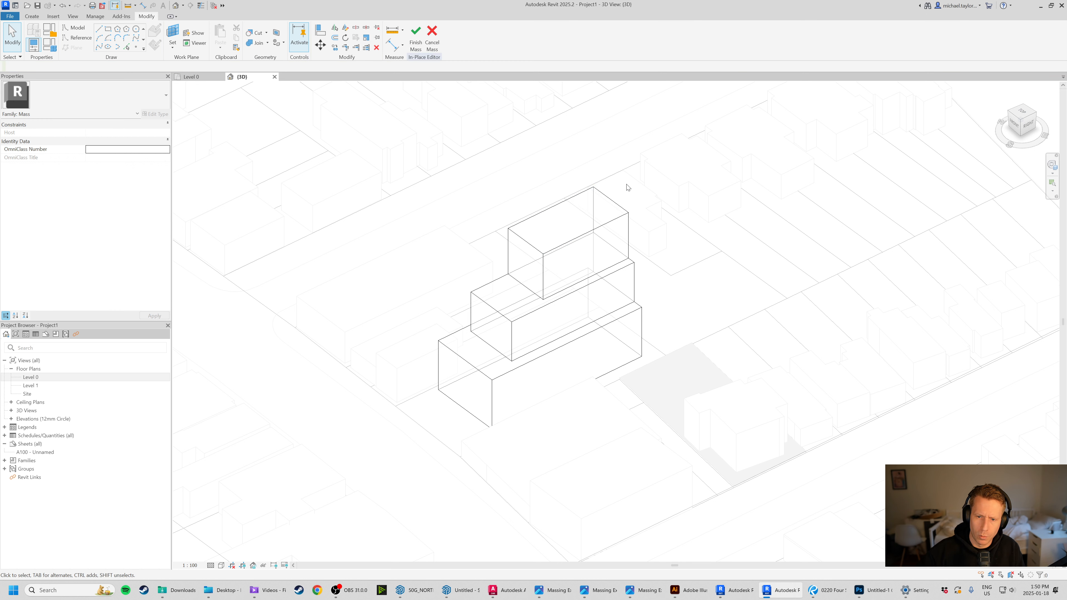
Set the height of the third block's front long top edge to 12000 mm above its base.
{"action": "left_click", "coordinate": [622, 220]}
{"action": "left_click", "coordinate": [620, 217]}
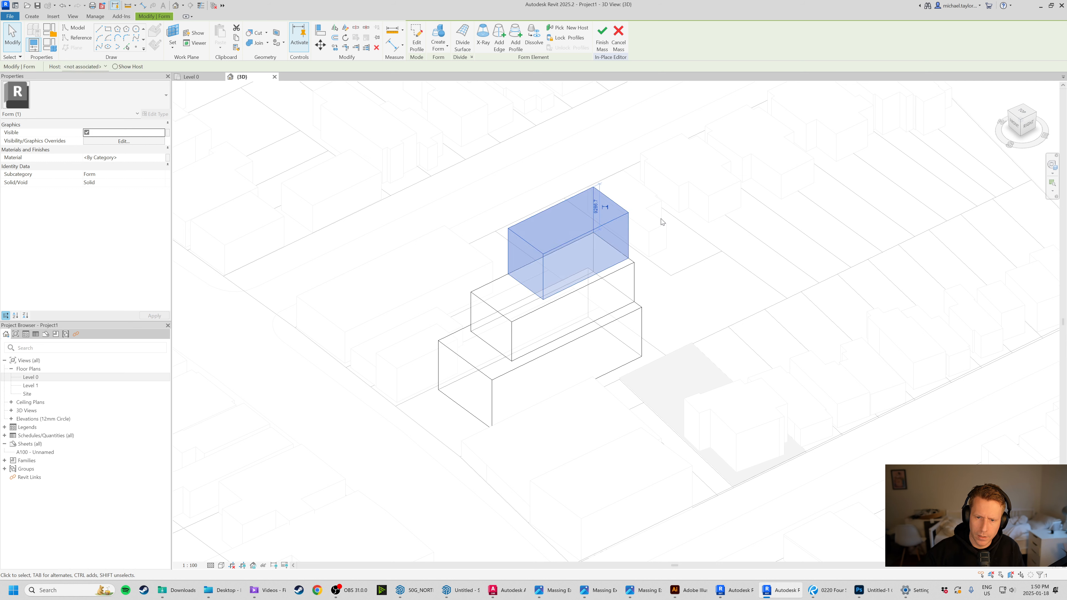
{"action": "left_click", "coordinate": [661, 219]}
{"action": "left_click", "coordinate": [599, 227]}
{"action": "scroll", "coordinate": [559, 274], "scroll_direction": "up", "scroll_amount": 3}
{"action": "left_click", "coordinate": [519, 283]}
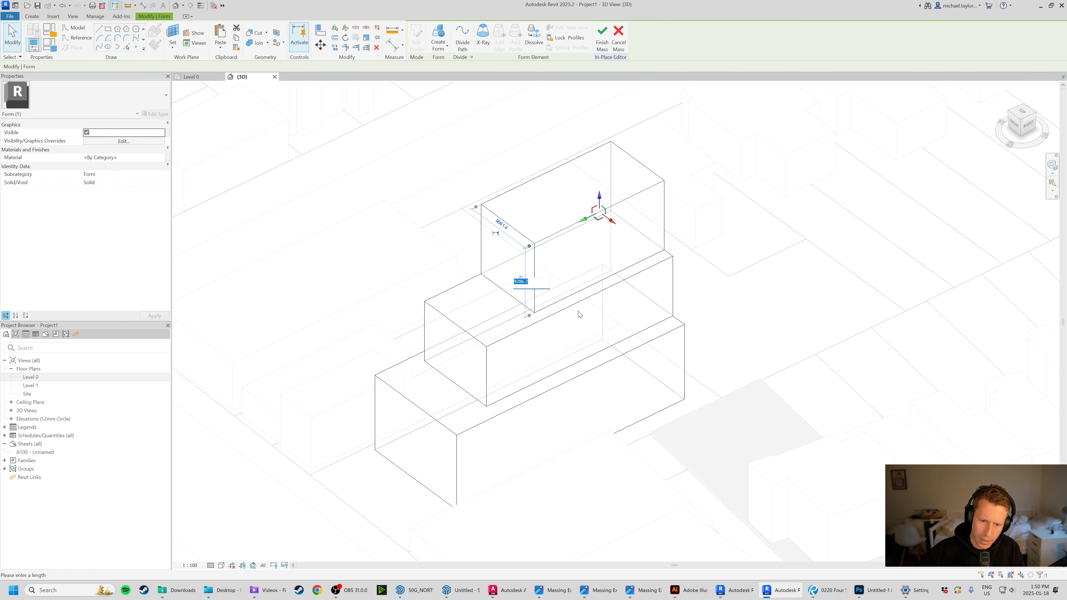
{"action": "type", "text": "120"}
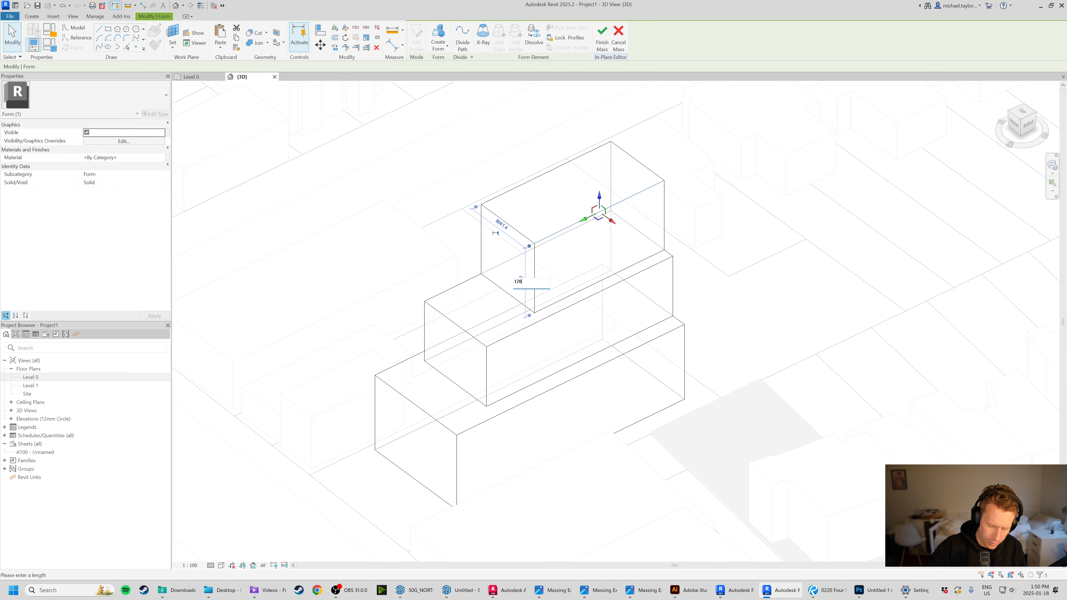
{"action": "type", "text": "00"}
{"action": "key", "text": "Return"}
{"action": "left_click", "coordinate": [559, 432]}
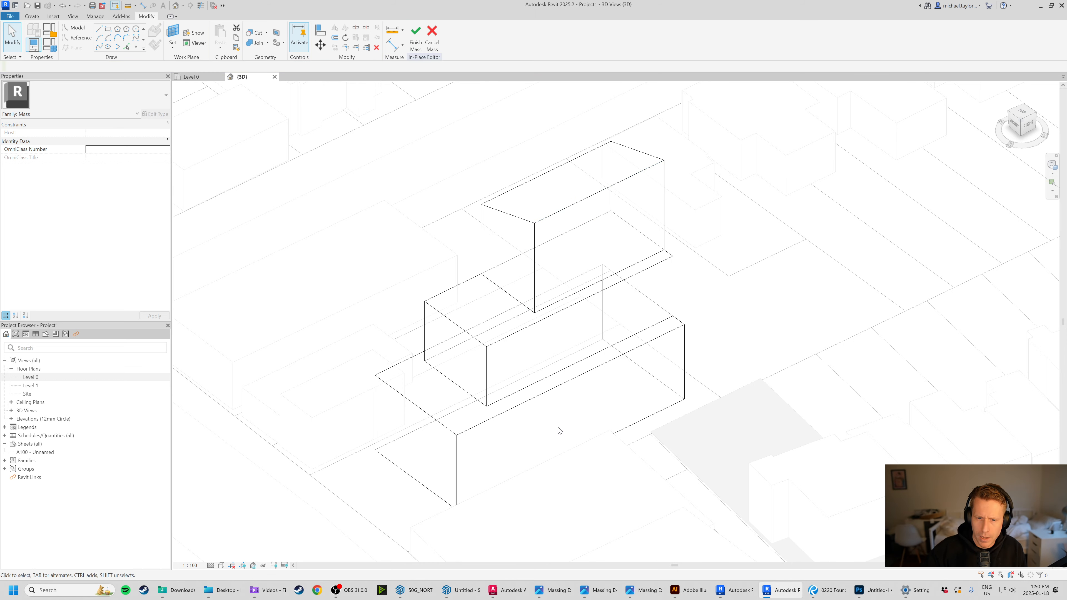
Set the opposite long top edge of the third block to a height of 12000 mm as well.
{"action": "middle_click_drag", "start_coordinate": [559, 431], "coordinate": [502, 165], "text": "shift"}
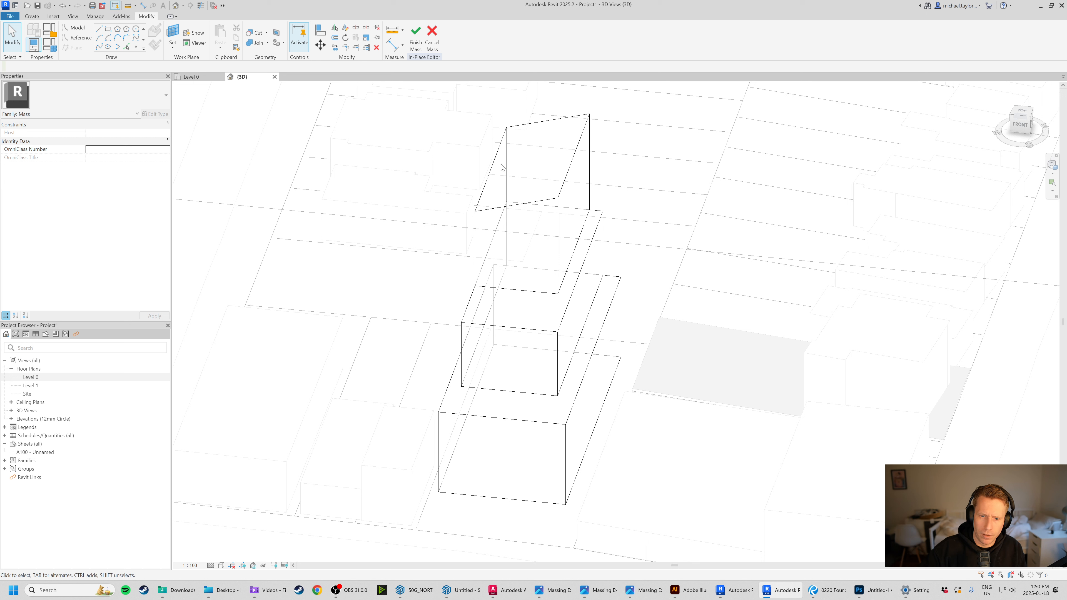
{"action": "left_click", "coordinate": [492, 173]}
{"action": "left_click", "coordinate": [504, 157]}
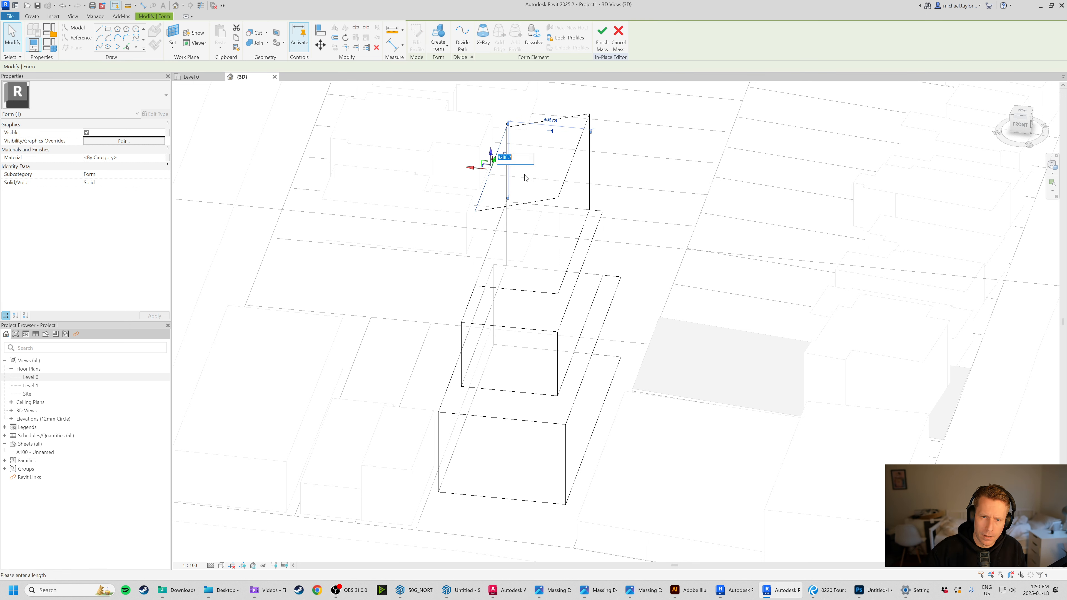
{"action": "key", "text": "Return"}
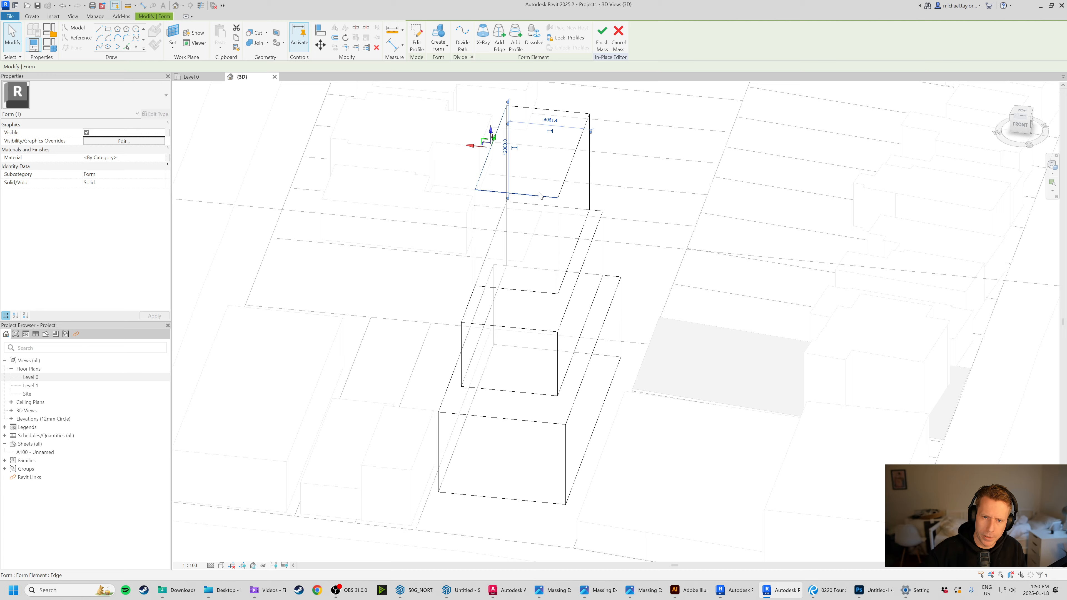
{"action": "left_click", "coordinate": [631, 445]}
{"action": "middle_click_drag", "start_coordinate": [631, 445], "coordinate": [582, 172], "text": "shift"}
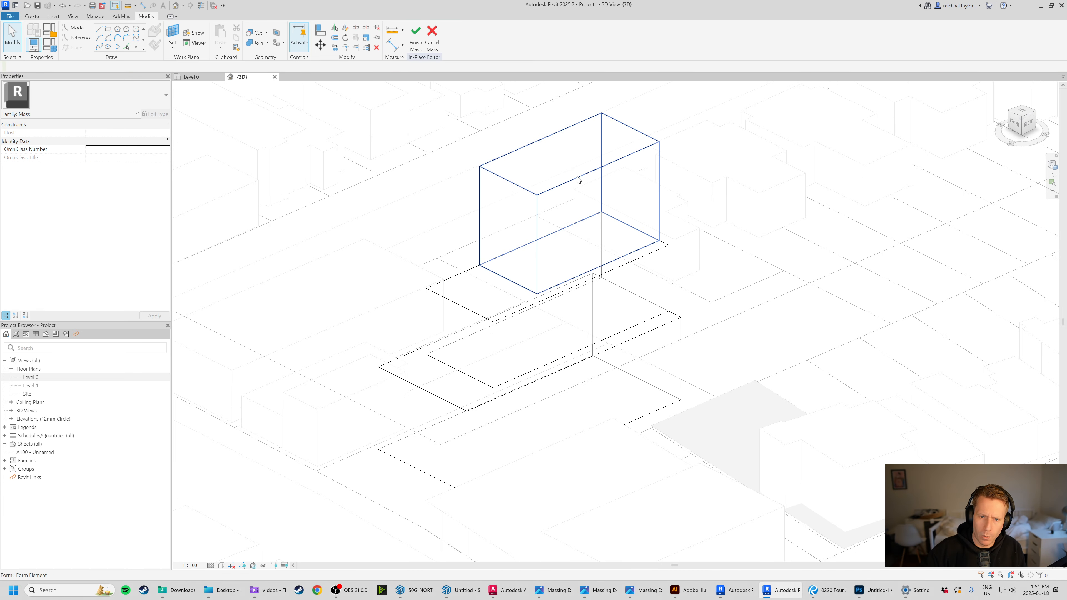
Set the third block's height to 9000 mm using its whole top face.
{"action": "left_click", "coordinate": [569, 138]}
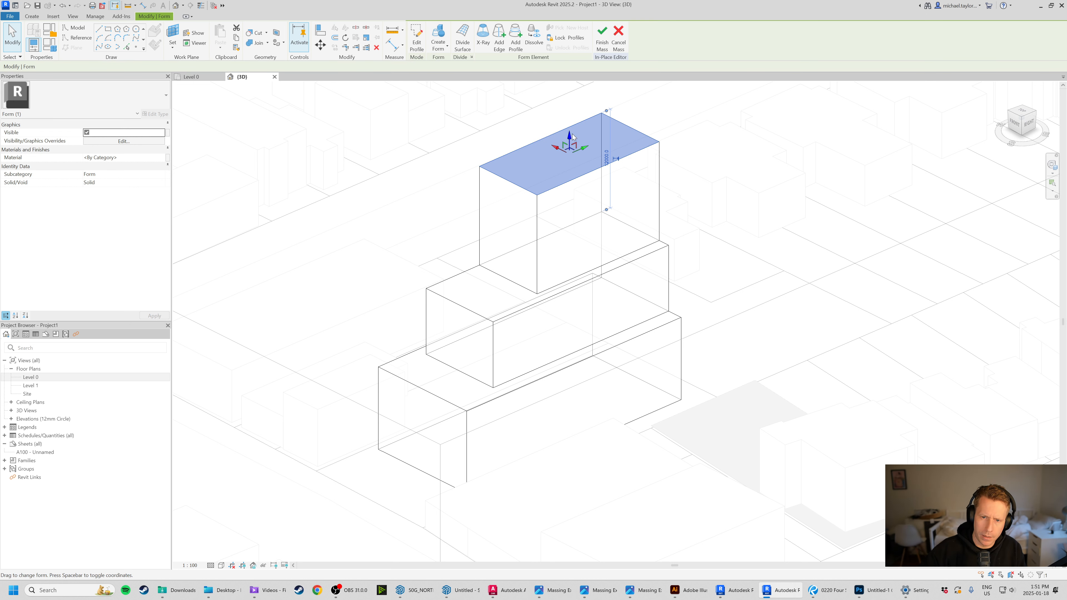
{"action": "left_click", "coordinate": [607, 158]}
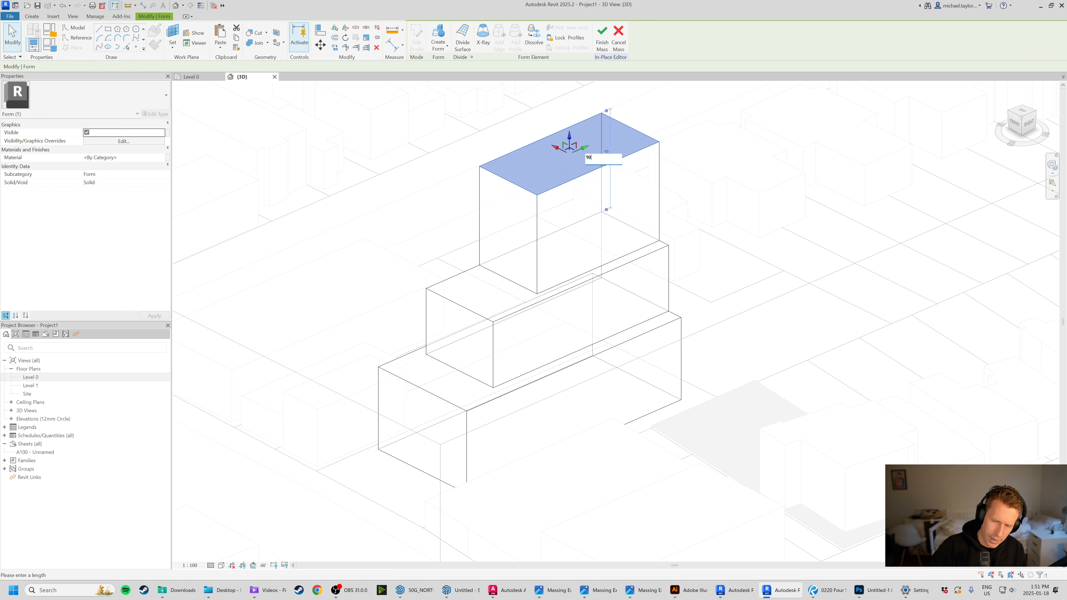
{"action": "key", "text": "Return"}
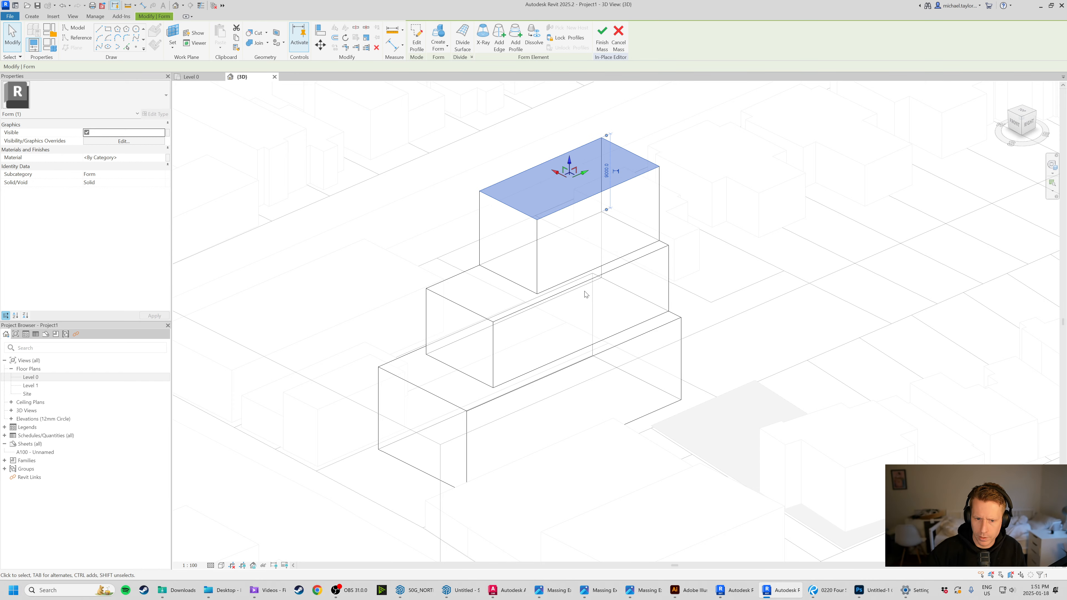
{"action": "key", "text": "Escape"}
{"action": "middle_click_drag", "start_coordinate": [710, 274], "coordinate": [729, 312], "text": "shift"}
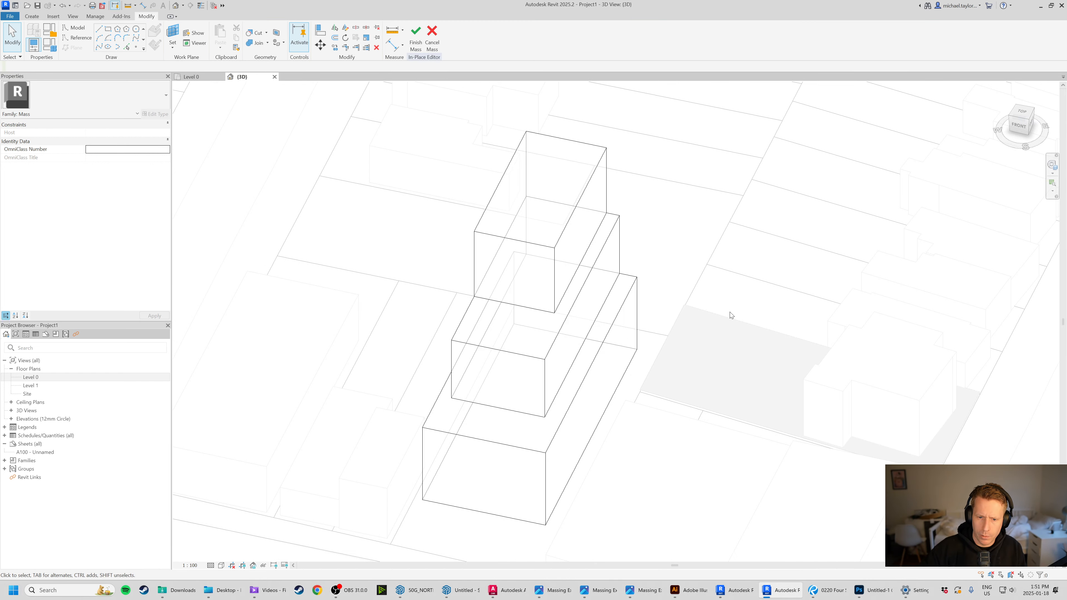
Finish the in-place mass of the three-tier building.
{"action": "scroll", "coordinate": [688, 321], "scroll_direction": "down", "scroll_amount": 3}
{"action": "middle_click_drag", "start_coordinate": [647, 328], "coordinate": [651, 238], "text": "shift"}
{"action": "middle_click_drag", "start_coordinate": [707, 363], "coordinate": [661, 369], "text": "shift"}
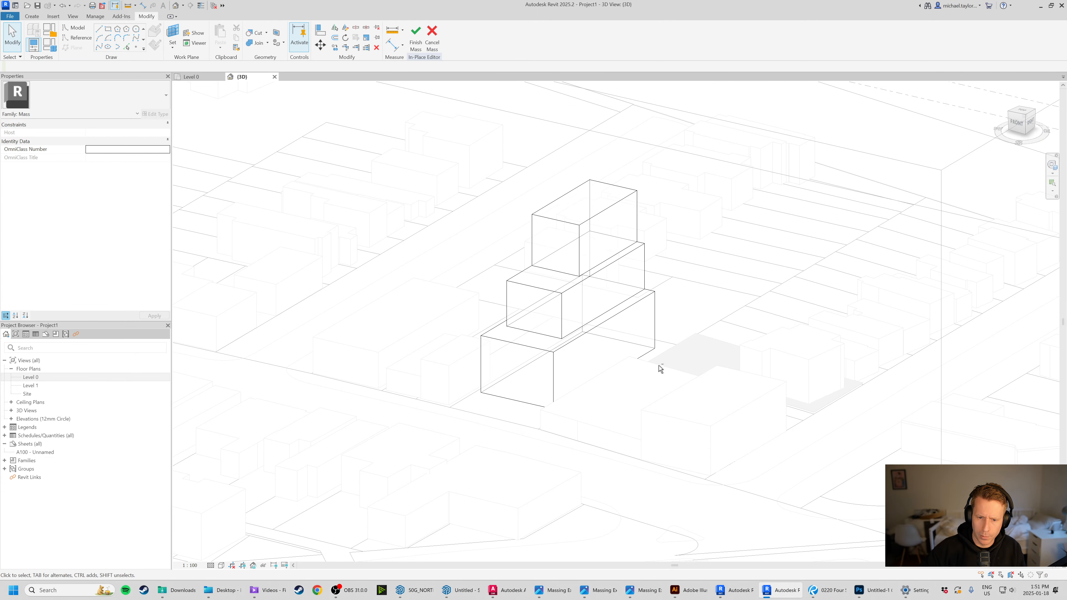
{"action": "left_click", "coordinate": [408, 44]}
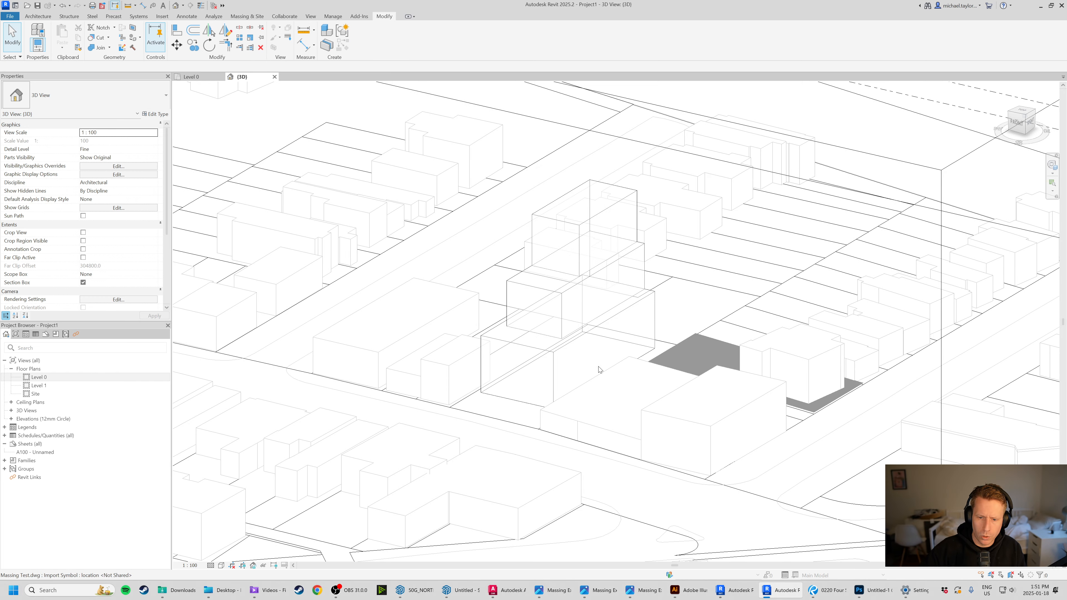
Open the project's Object Styles and locate the Mass category.
{"action": "scroll", "coordinate": [605, 319], "scroll_direction": "up", "scroll_amount": 2}
{"action": "middle_click_drag", "start_coordinate": [609, 290], "coordinate": [636, 375], "text": "shift"}
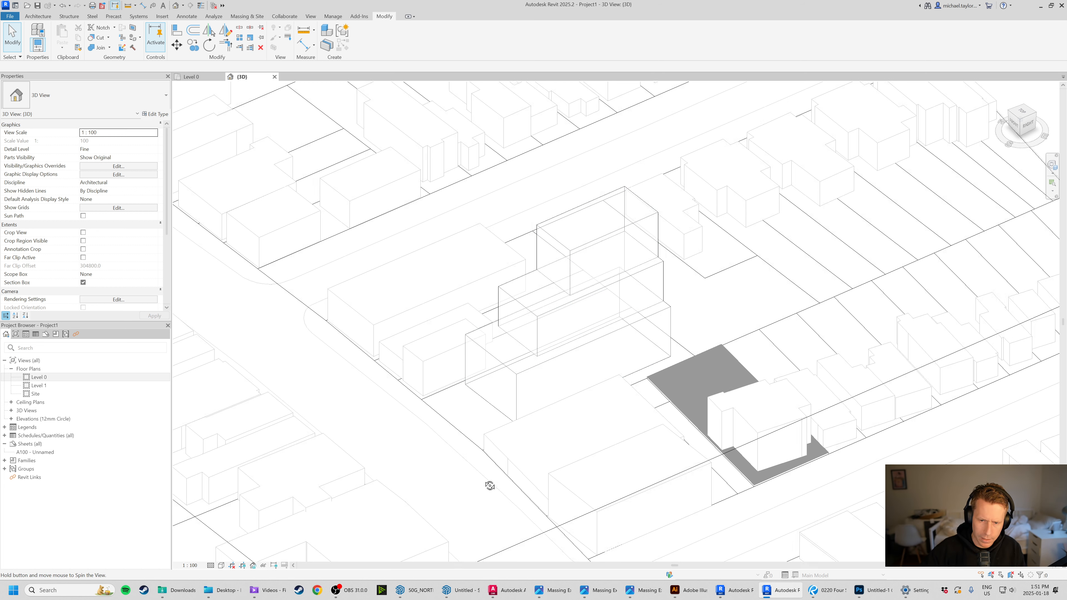
{"action": "middle_click_drag", "start_coordinate": [487, 486], "coordinate": [518, 442], "text": "shift"}
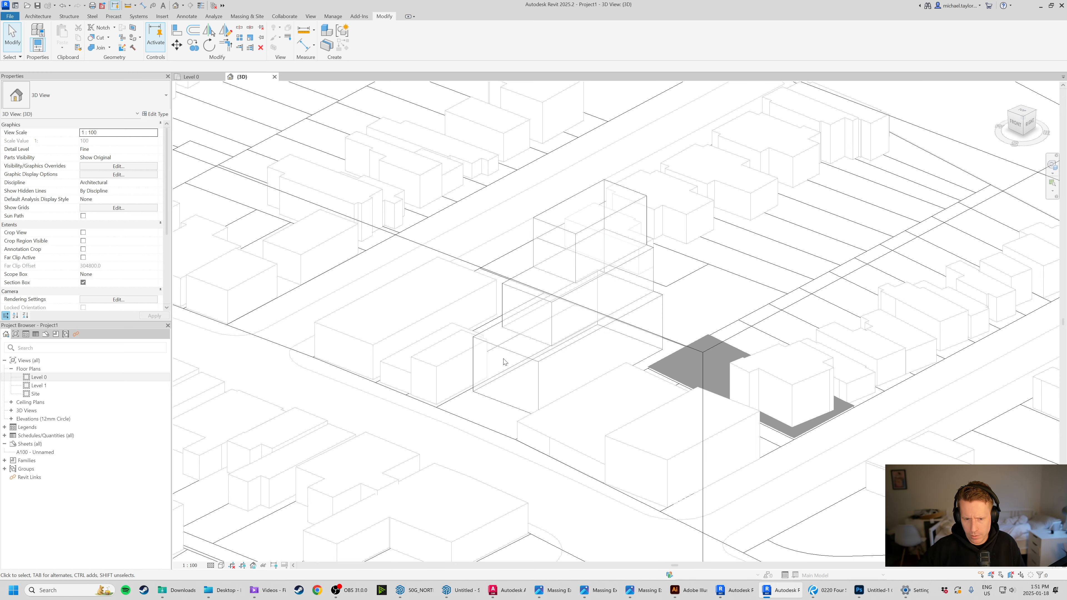
{"action": "middle_click_drag", "start_coordinate": [612, 365], "coordinate": [623, 298], "text": "shift"}
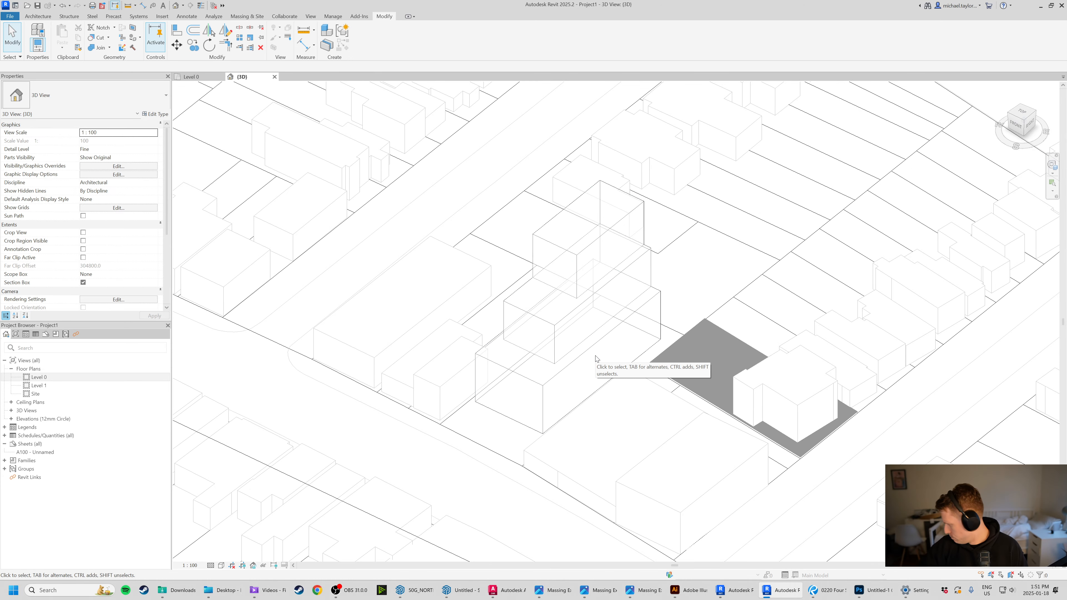
{"action": "left_click", "coordinate": [236, 17]}
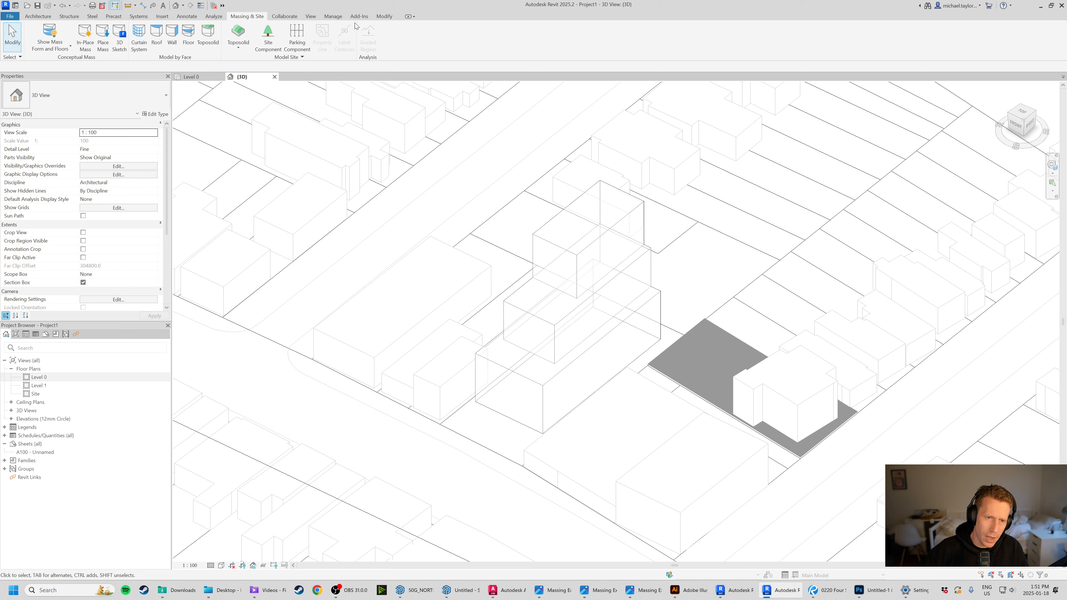
{"action": "left_click", "coordinate": [325, 15]}
{"action": "left_click", "coordinate": [57, 37]}
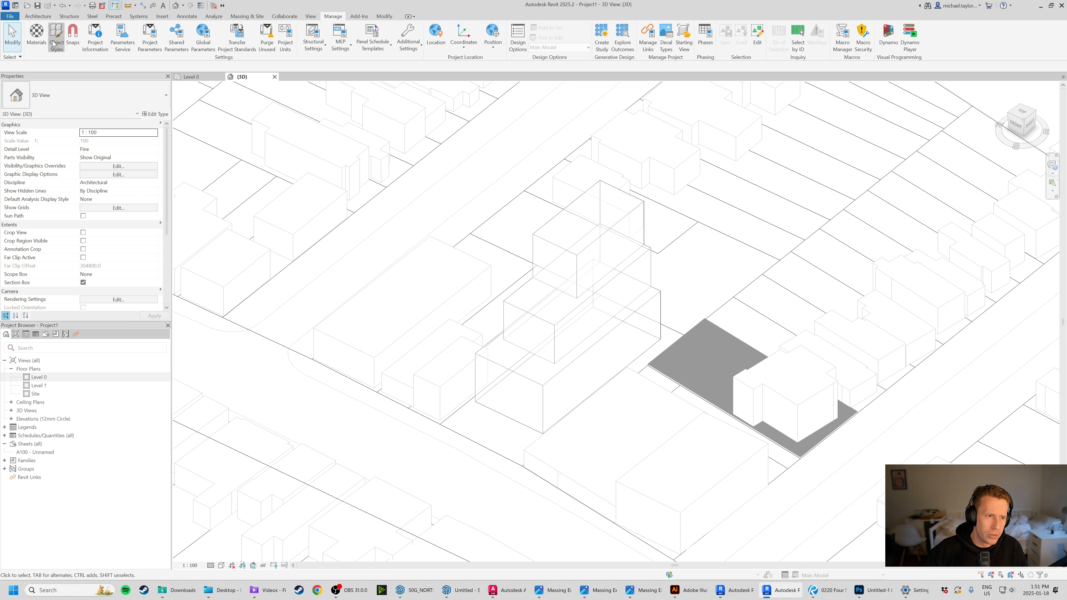
{"action": "left_click", "coordinate": [412, 331]}
{"action": "key", "text": "m"}
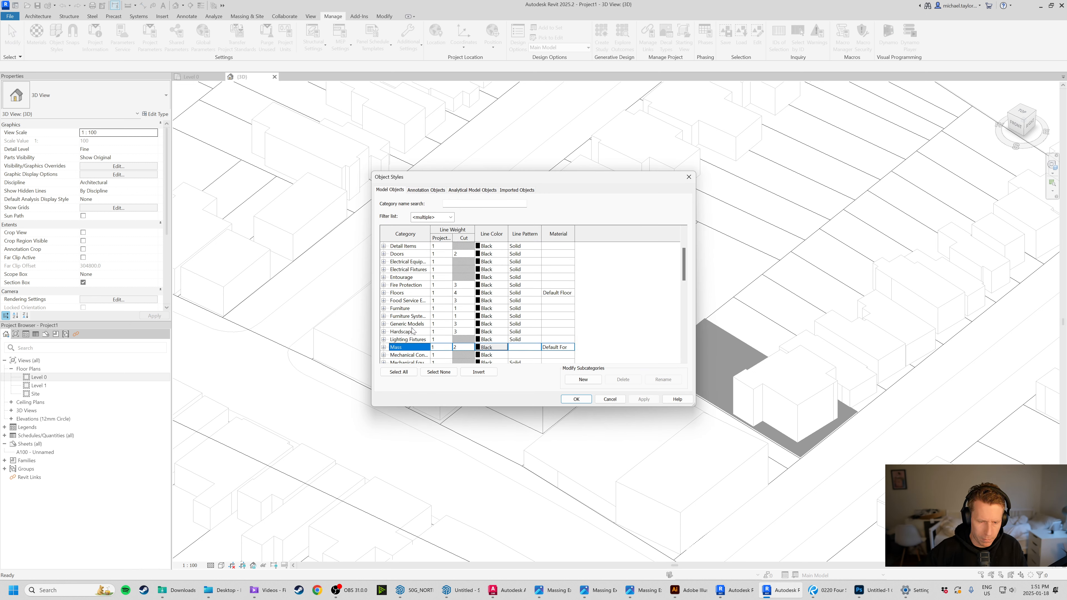
{"action": "scroll", "coordinate": [431, 361], "scroll_direction": "down", "scroll_amount": 1}
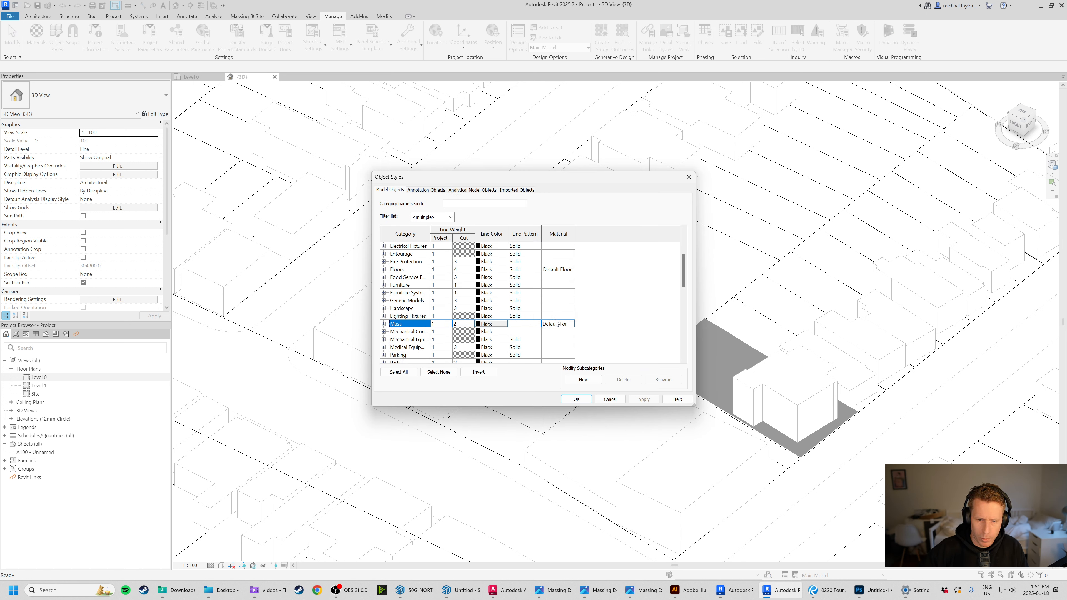
Set the shading transparency of the Mass category's Default Form material to 100 and apply the object styles.
{"action": "left_click", "coordinate": [573, 324]}
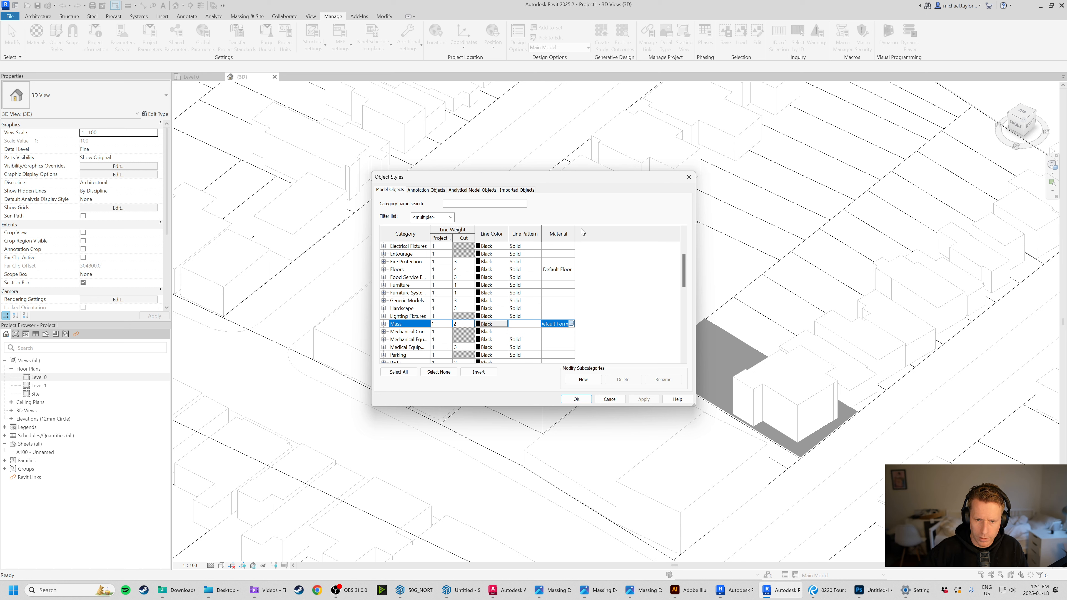
{"action": "left_click", "coordinate": [572, 324]}
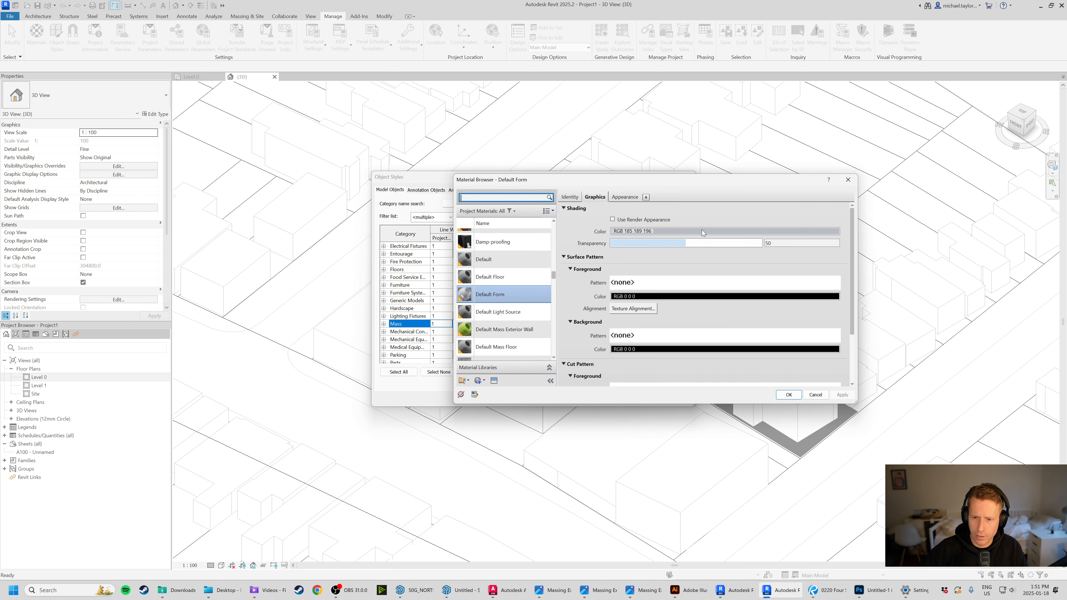
{"action": "left_click_drag", "start_coordinate": [683, 243], "coordinate": [843, 261]}
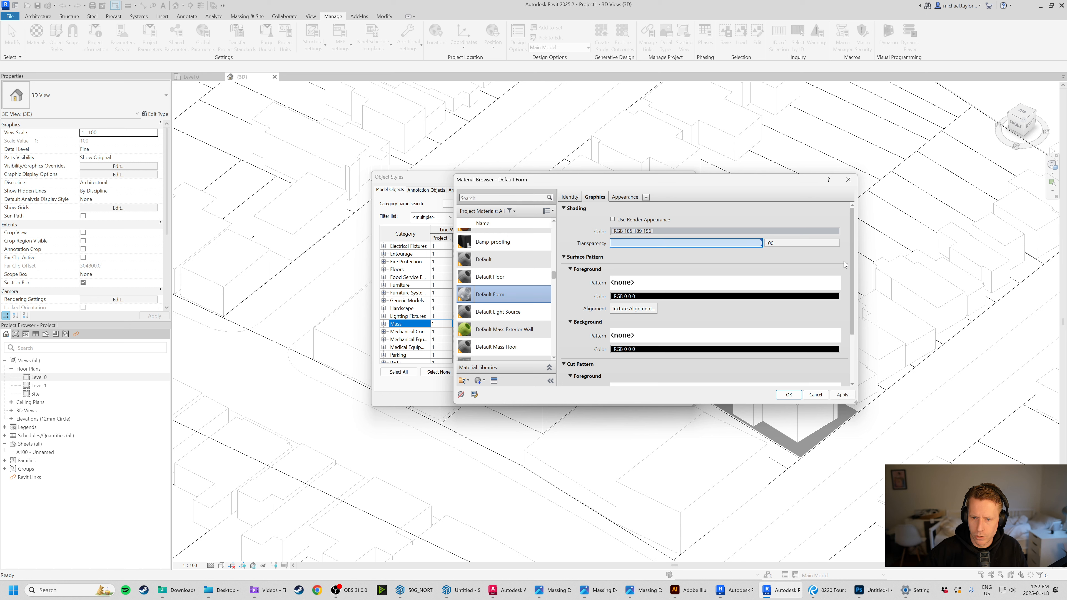
{"action": "left_click", "coordinate": [554, 220]}
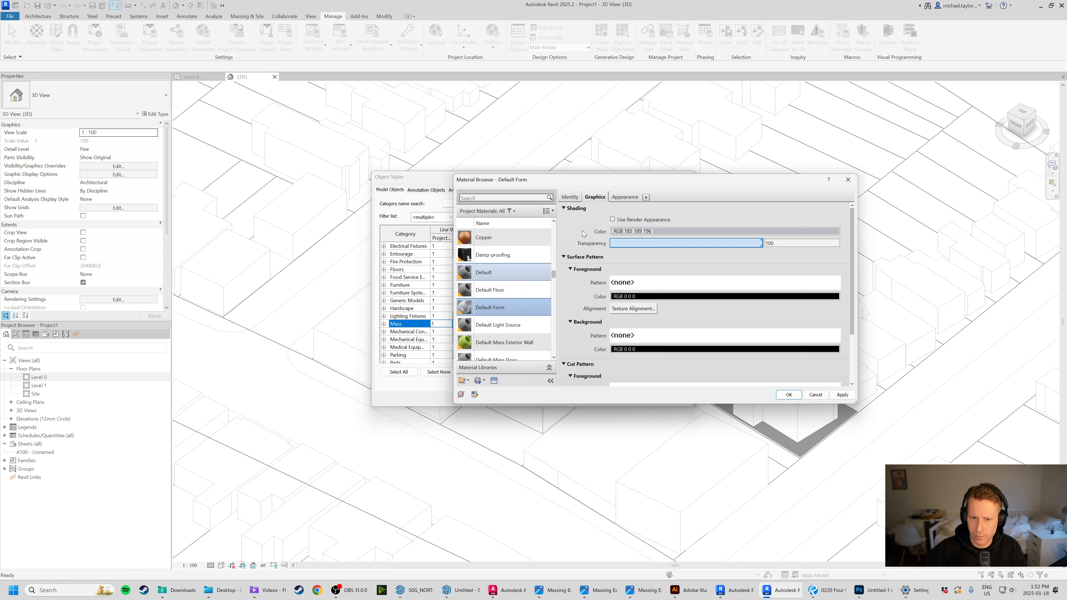
{"action": "left_click", "coordinate": [789, 395]}
{"action": "left_click", "coordinate": [576, 399]}
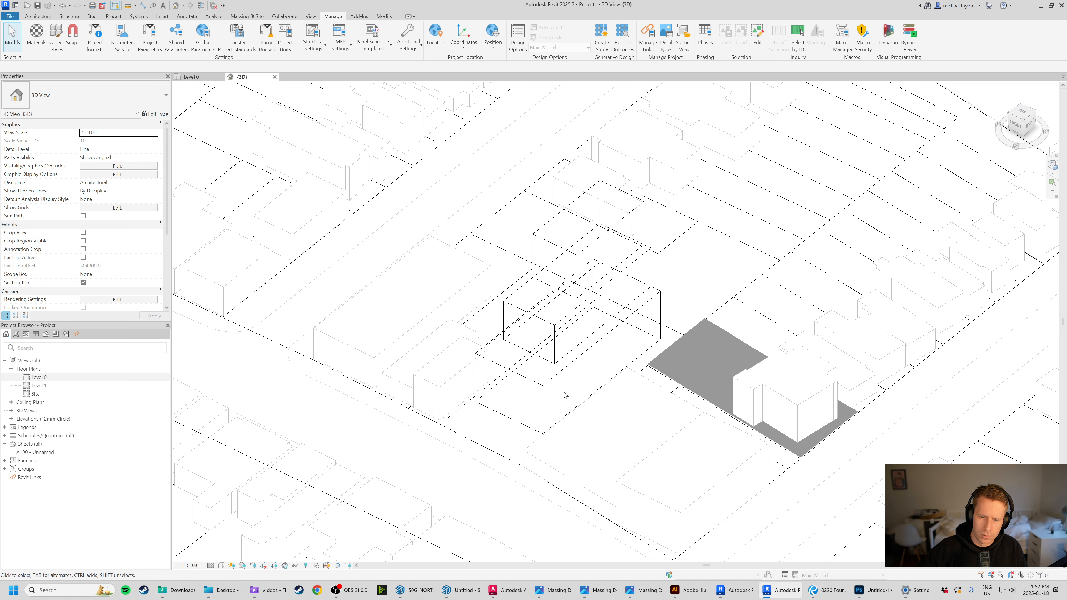
Make the Mass category opaque by setting its Default Form material transparency to 0 in Object Styles.
{"action": "left_click", "coordinate": [565, 369]}
{"action": "middle_click_drag", "start_coordinate": [589, 406], "coordinate": [557, 371], "text": "shift"}
{"action": "left_click", "coordinate": [383, 331]}
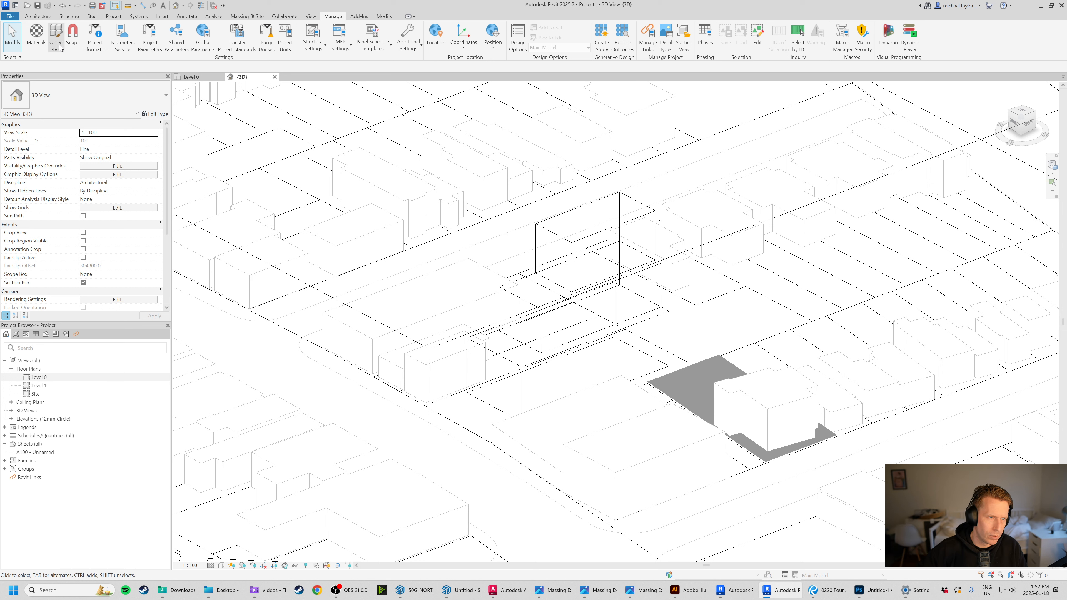
{"action": "left_click", "coordinate": [56, 37]}
{"action": "left_click", "coordinate": [411, 309]}
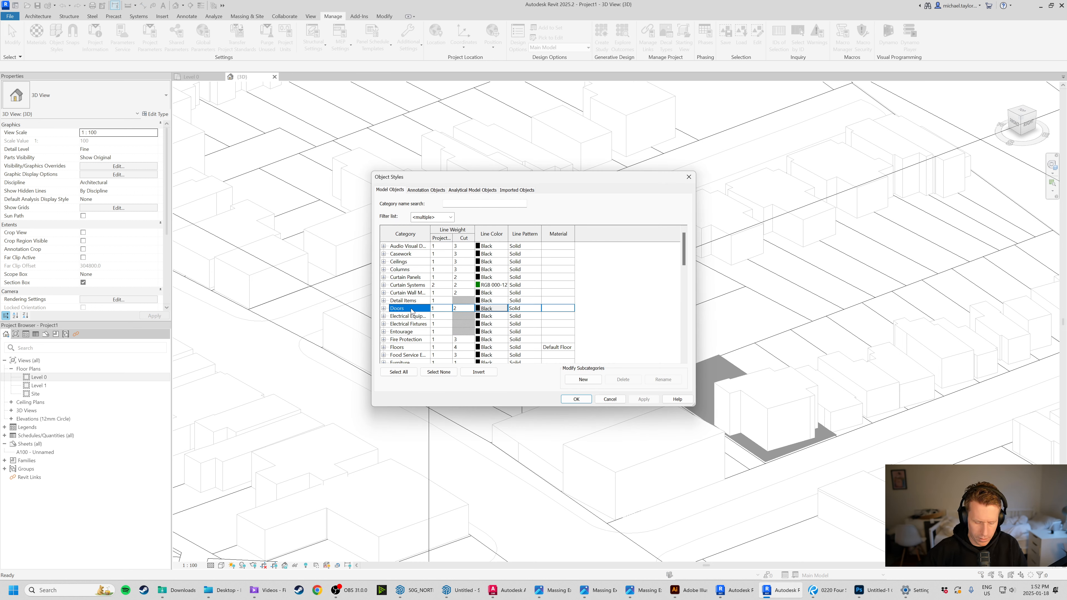
{"action": "key", "text": "m"}
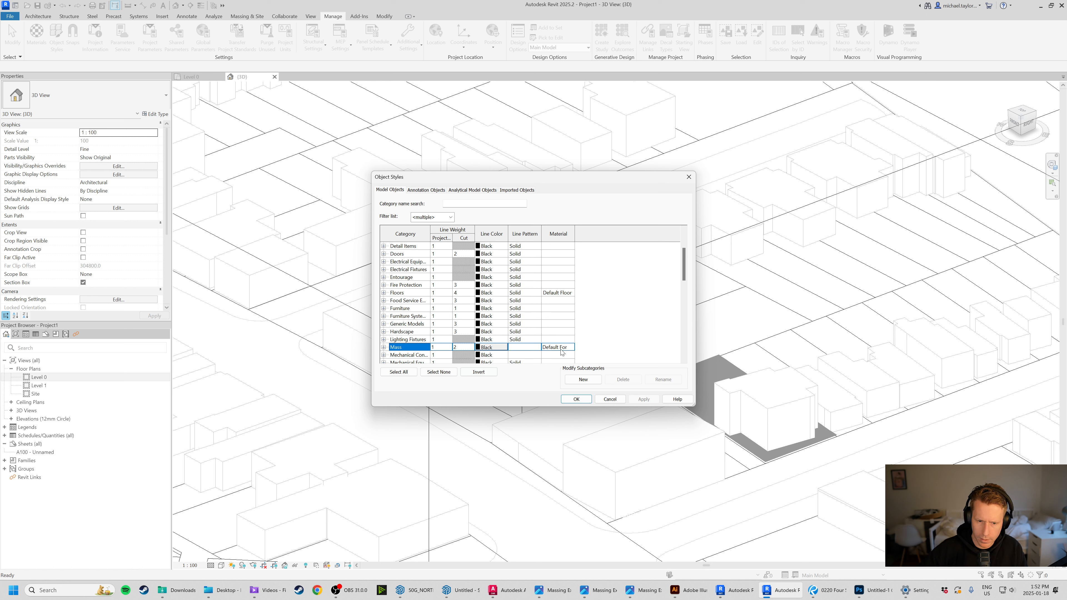
{"action": "left_click", "coordinate": [572, 347]}
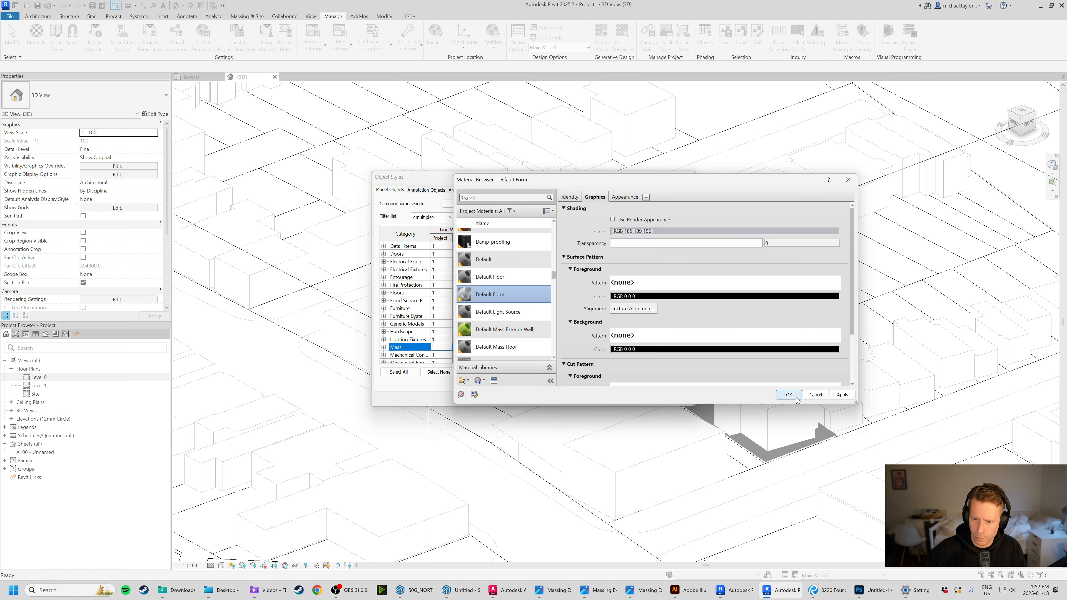
{"action": "left_click", "coordinate": [788, 395]}
{"action": "left_click", "coordinate": [578, 399]}
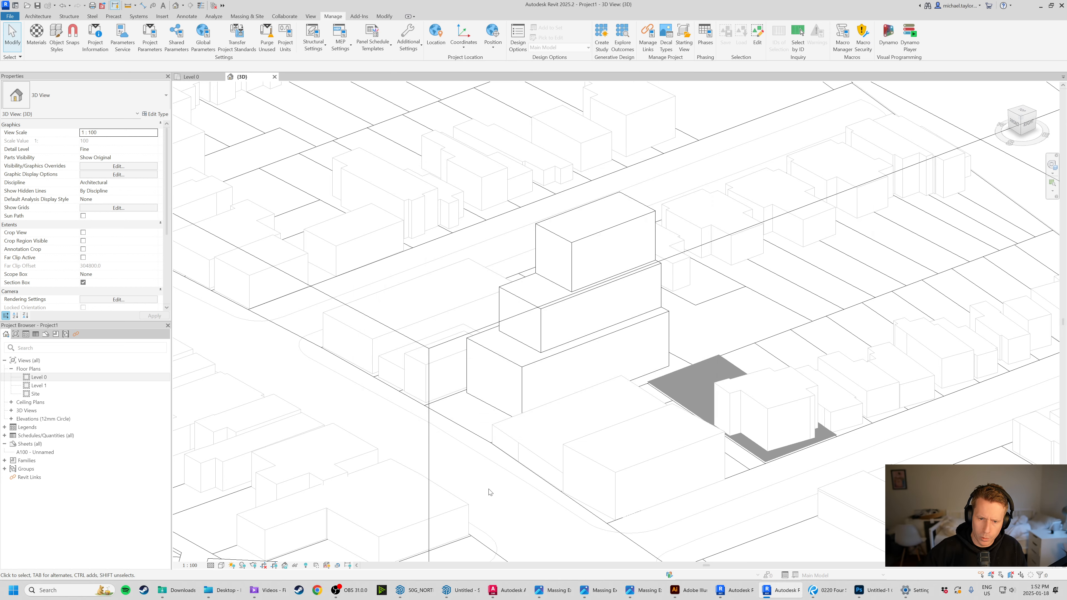
Shorten the middle and upper tiers of the building mass by pulling in their faces at the rear.
{"action": "scroll", "coordinate": [555, 445], "scroll_direction": "up", "scroll_amount": 2}
{"action": "scroll", "coordinate": [633, 389], "scroll_direction": "down", "scroll_amount": 2}
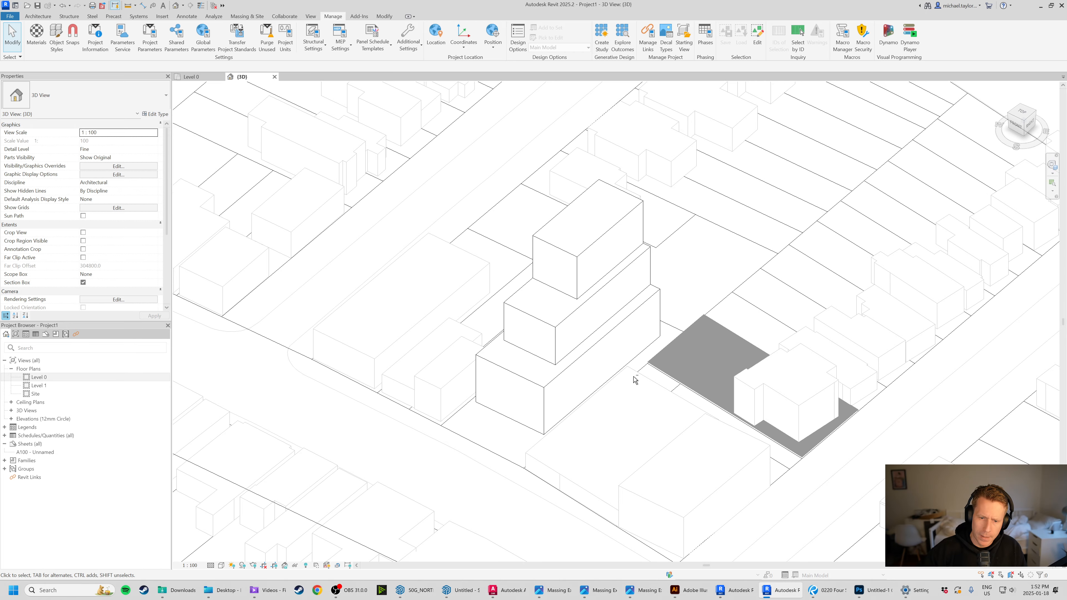
{"action": "middle_click_drag", "start_coordinate": [636, 374], "coordinate": [377, 297], "text": "shift"}
{"action": "left_click", "coordinate": [523, 327]}
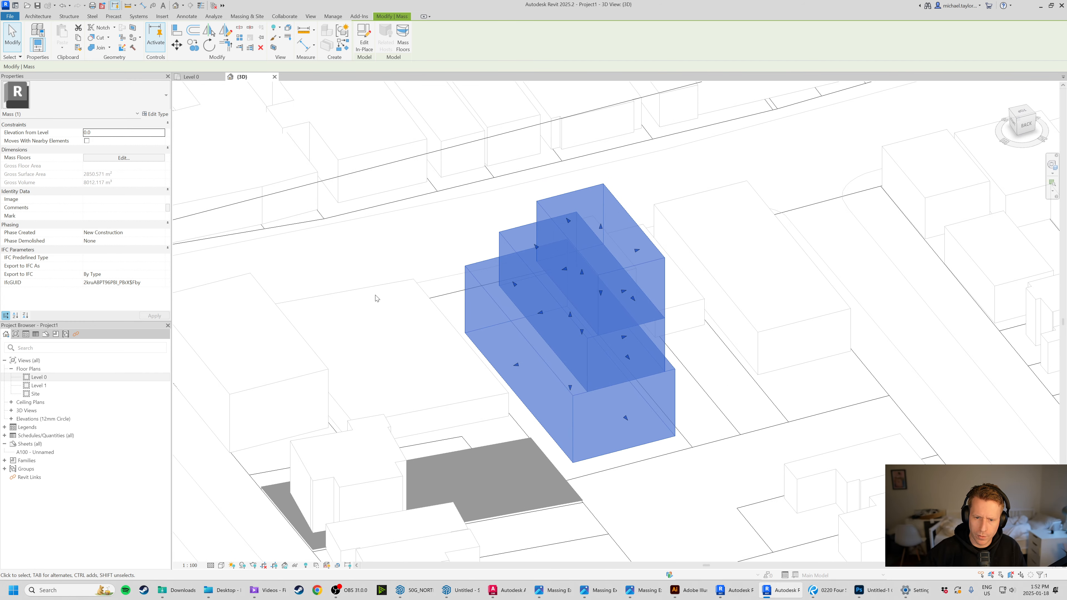
{"action": "left_click_drag", "start_coordinate": [628, 357], "coordinate": [618, 346]}
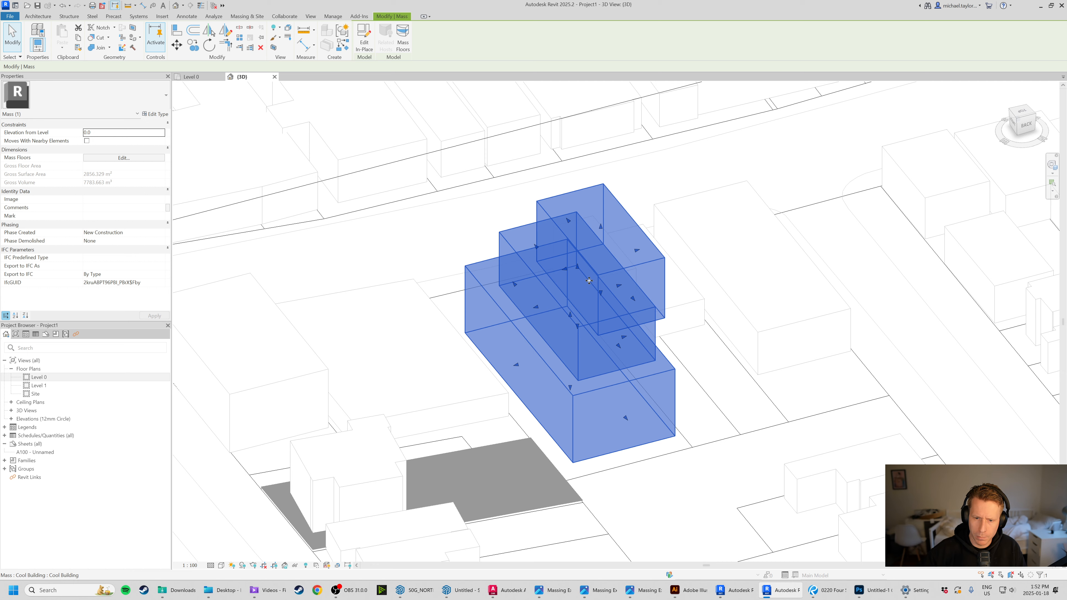
{"action": "left_click_drag", "start_coordinate": [636, 302], "coordinate": [631, 282]}
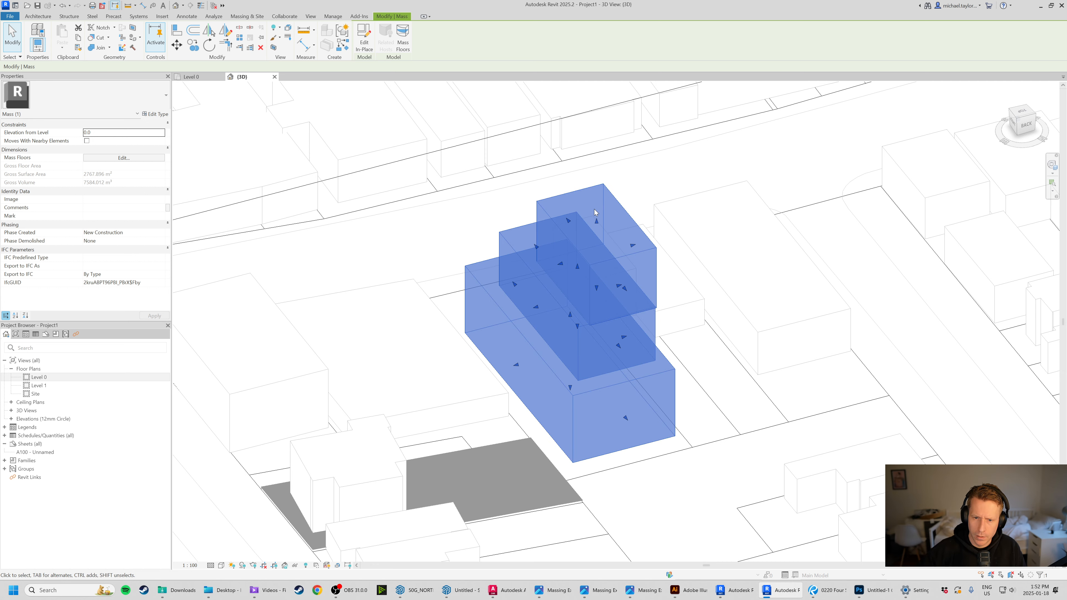
{"action": "left_click_drag", "start_coordinate": [595, 233], "coordinate": [591, 225]}
Enlarge the lowest tier of the building mass by pulling its front and side faces outward, and deselect the mass.
{"action": "middle_click_drag", "start_coordinate": [591, 225], "coordinate": [641, 275], "text": "shift"}
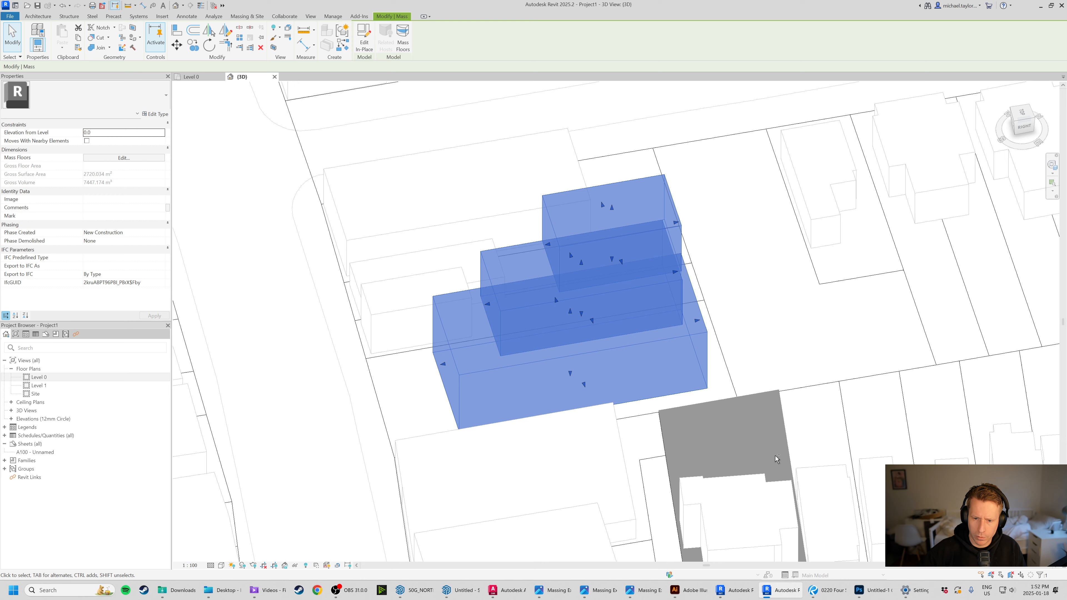
{"action": "scroll", "coordinate": [641, 275], "scroll_direction": "up", "scroll_amount": 3}
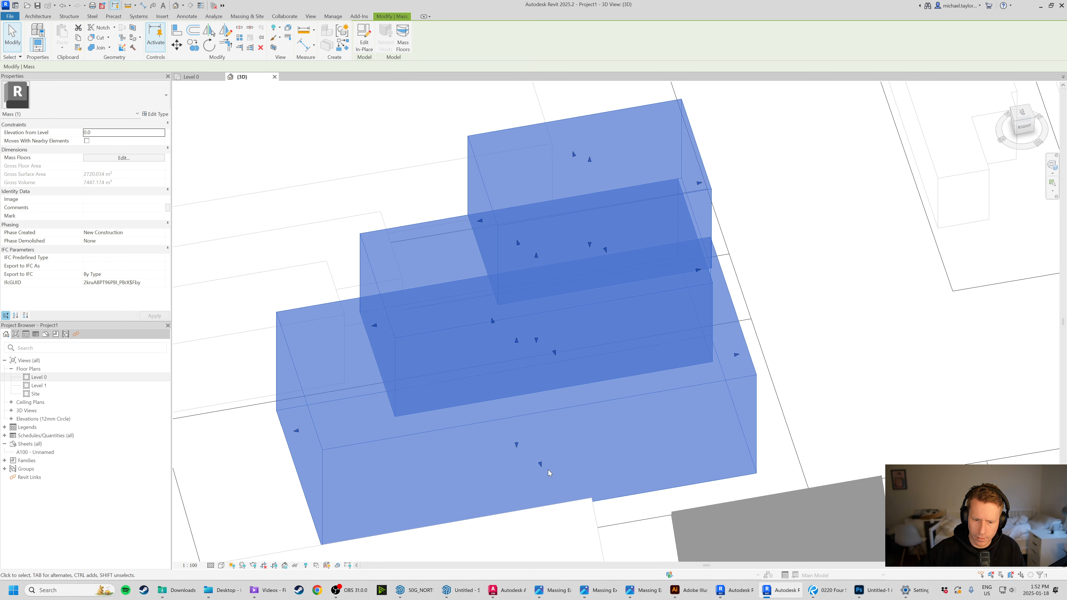
{"action": "left_click_drag", "start_coordinate": [541, 465], "coordinate": [545, 480]}
{"action": "left_click_drag", "start_coordinate": [299, 438], "coordinate": [275, 439]}
{"action": "scroll", "coordinate": [455, 396], "scroll_direction": "down", "scroll_amount": 1}
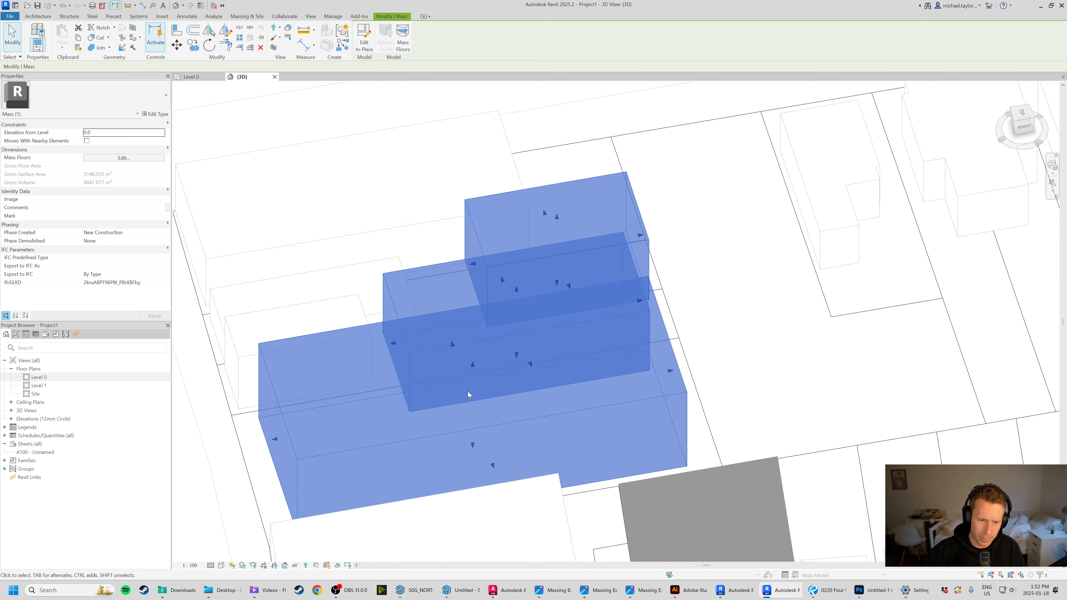
{"action": "scroll", "coordinate": [469, 395], "scroll_direction": "down", "scroll_amount": 1}
{"action": "mouse_move", "coordinate": [634, 387]}
{"action": "middle_mouse_down", "text": "shift"}
{"action": "mouse_move", "coordinate": [594, 428]}
{"action": "mouse_move", "coordinate": [453, 391]}
{"action": "mouse_move", "coordinate": [529, 412]}
{"action": "mouse_move", "coordinate": [631, 368]}
{"action": "middle_mouse_up", "text": "shift"}
{"action": "left_click", "coordinate": [629, 453]}
{"action": "left_click", "coordinate": [506, 317]}
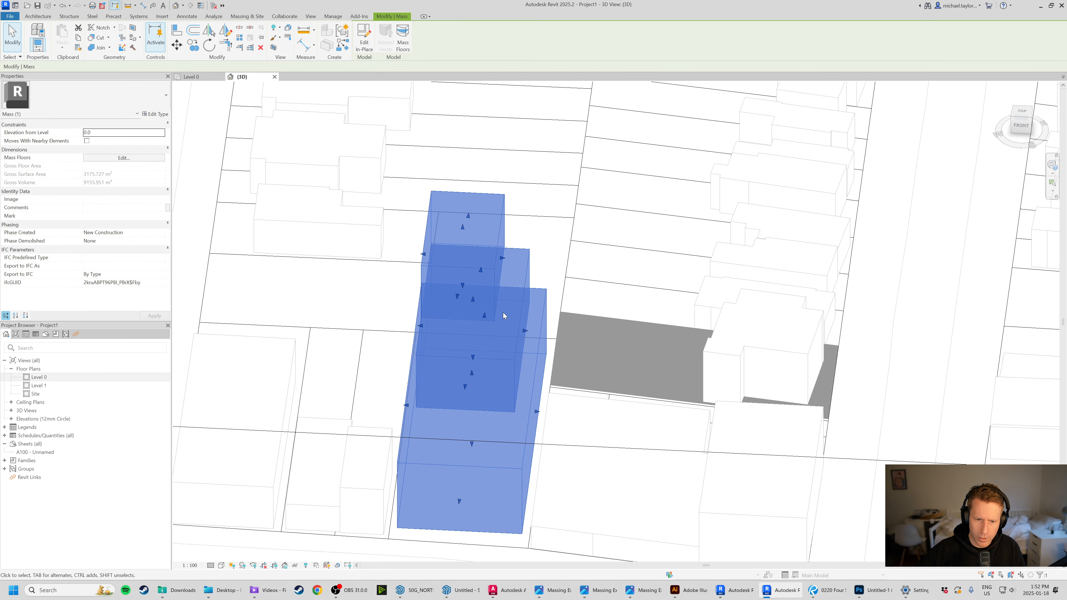
{"action": "middle_click_drag", "start_coordinate": [488, 334], "coordinate": [424, 353], "text": "shift"}
{"action": "left_click", "coordinate": [649, 303]}
Turn on shadows in the 3D view to show the shading the stepped building casts on its surroundings.
{"action": "scroll", "coordinate": [650, 304], "scroll_direction": "down", "scroll_amount": 4}
{"action": "middle_click_drag", "start_coordinate": [693, 368], "coordinate": [666, 385], "text": "shift"}
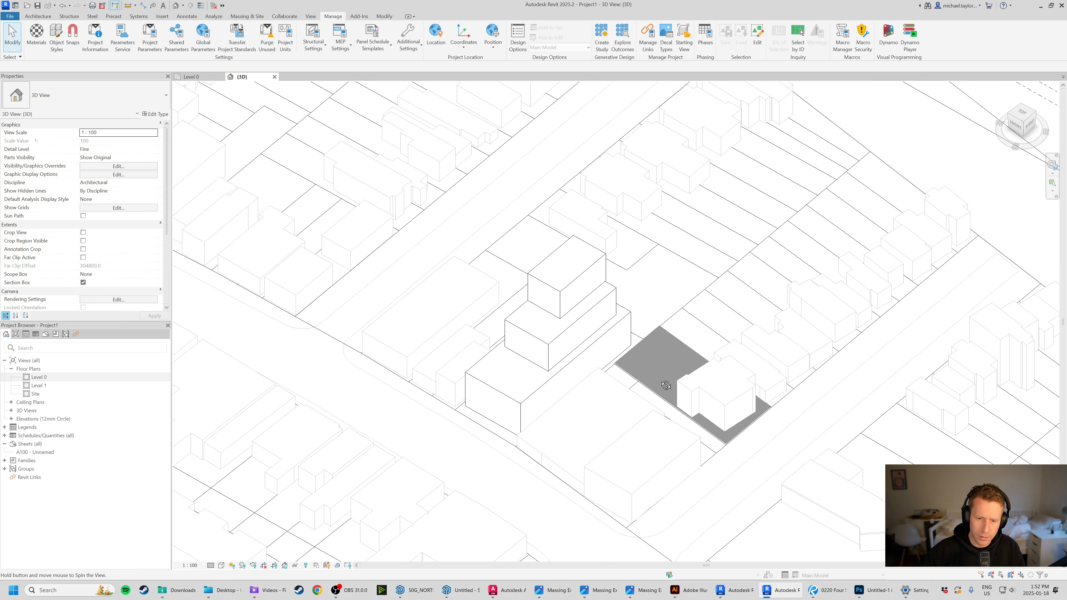
{"action": "scroll", "coordinate": [631, 370], "scroll_direction": "up", "scroll_amount": 1}
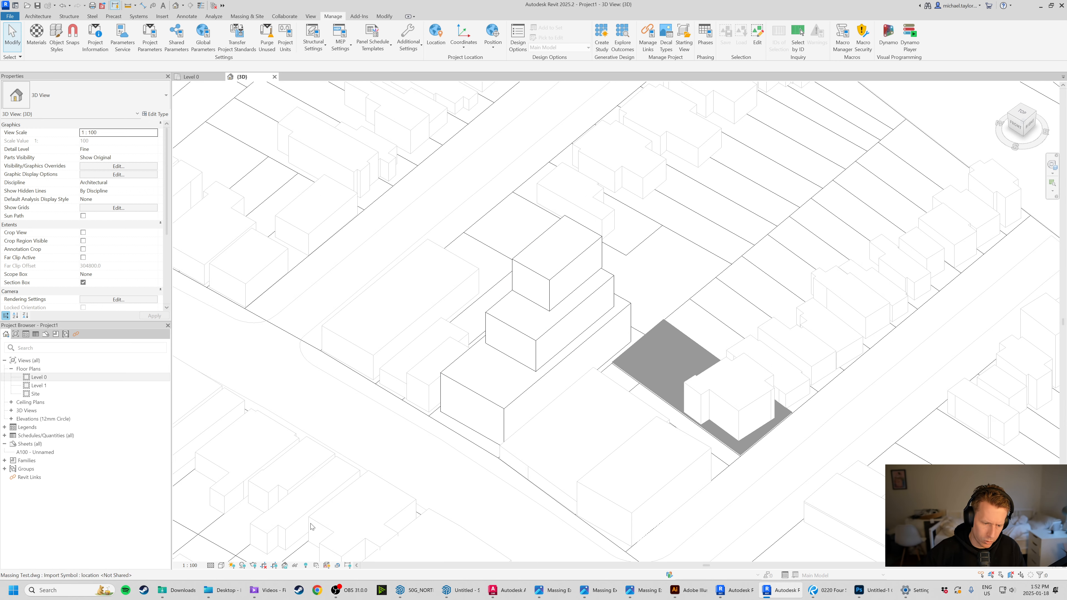
{"action": "left_click", "coordinate": [243, 566]}
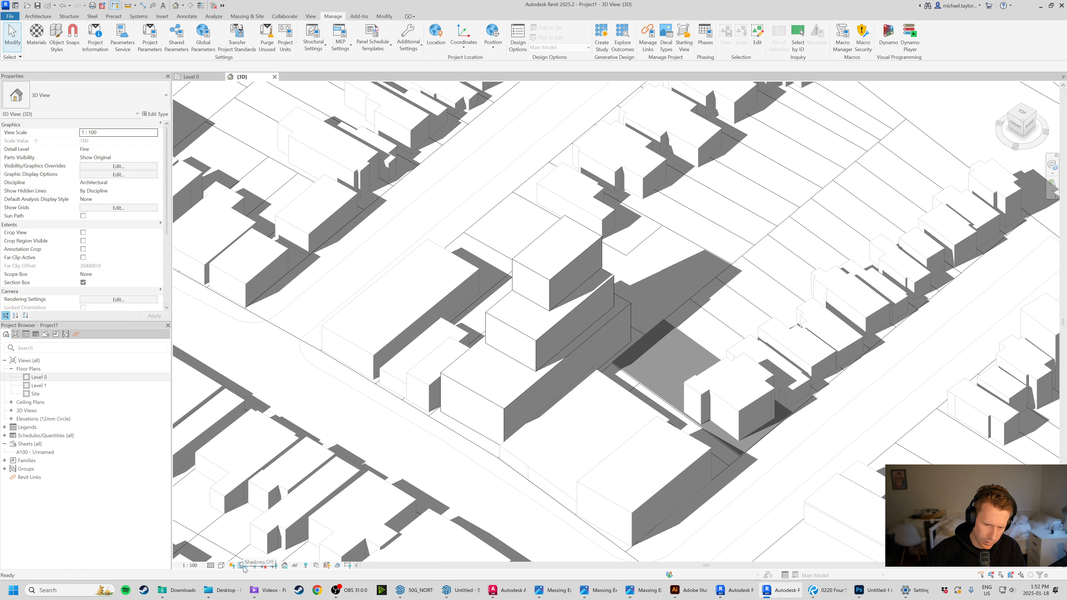
{"action": "middle_click_drag", "start_coordinate": [538, 319], "coordinate": [543, 412], "text": "shift"}
{"action": "middle_click_drag", "start_coordinate": [503, 246], "coordinate": [558, 349], "text": "shift"}
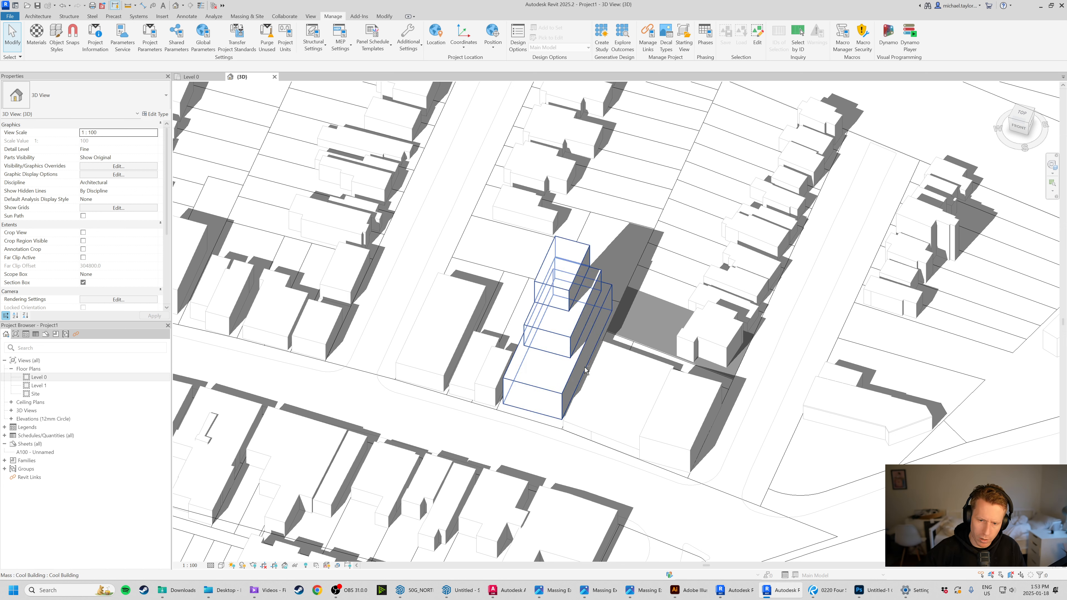
{"action": "middle_click_drag", "start_coordinate": [596, 337], "coordinate": [658, 380], "text": "shift"}
{"action": "scroll", "coordinate": [645, 340], "scroll_direction": "down", "scroll_amount": 6}
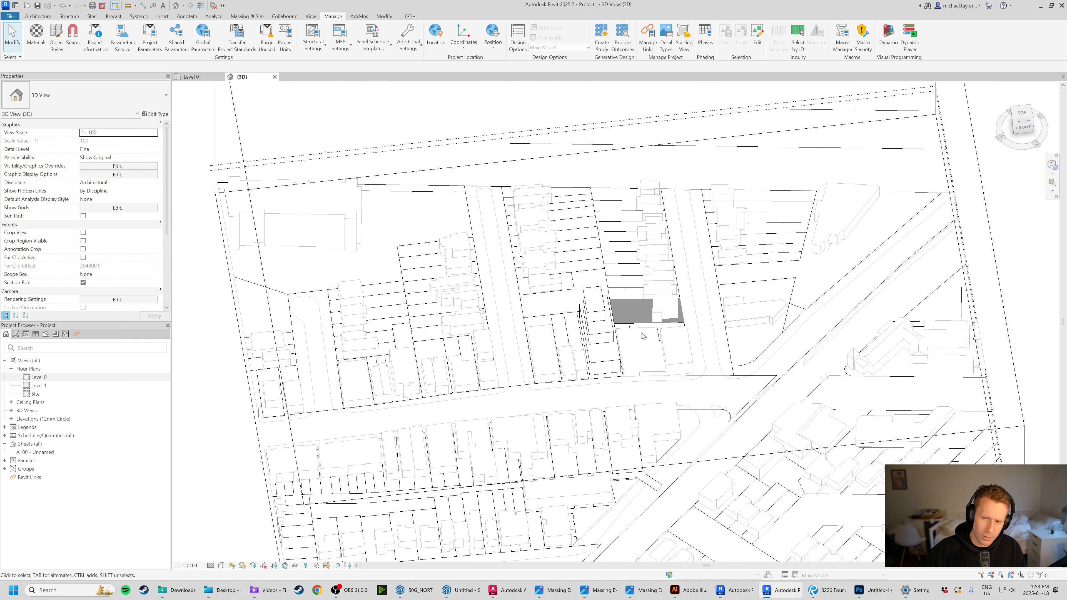
{"action": "middle_click_drag", "start_coordinate": [644, 340], "coordinate": [677, 309], "text": "shift"}
{"action": "scroll", "coordinate": [645, 349], "scroll_direction": "up", "scroll_amount": 2}
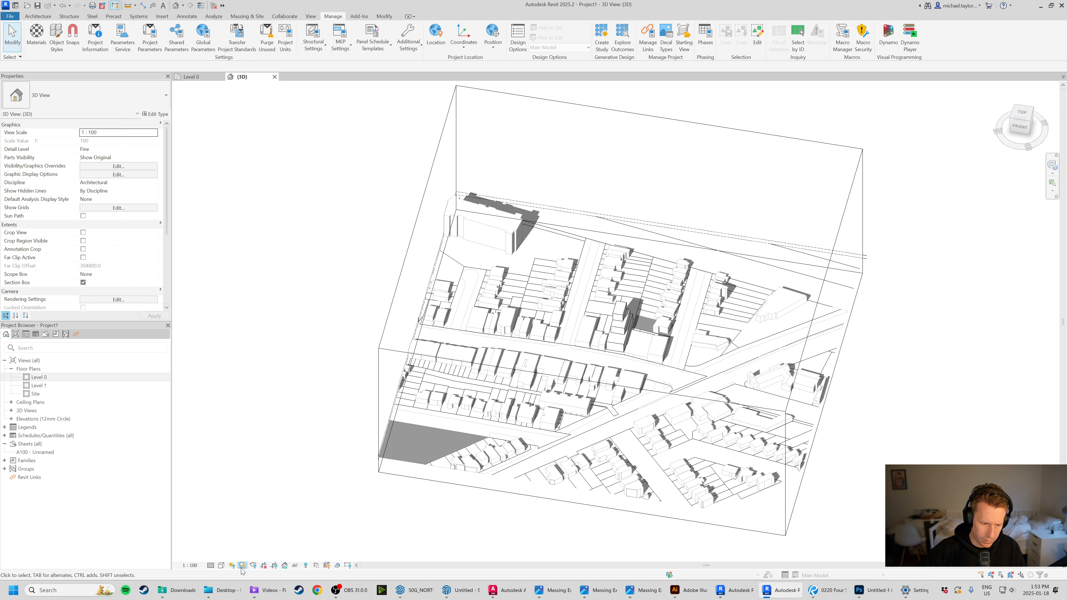
{"action": "left_click", "coordinate": [232, 566]}
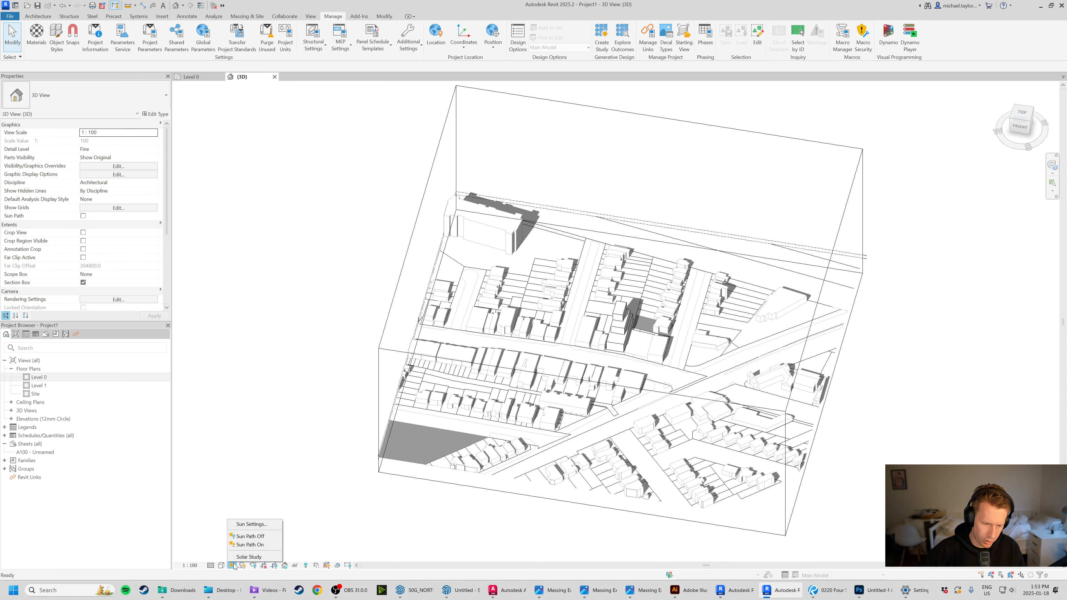
{"action": "left_click", "coordinate": [894, 407]}
{"action": "middle_click_drag", "start_coordinate": [874, 405], "coordinate": [664, 362], "text": "shift"}
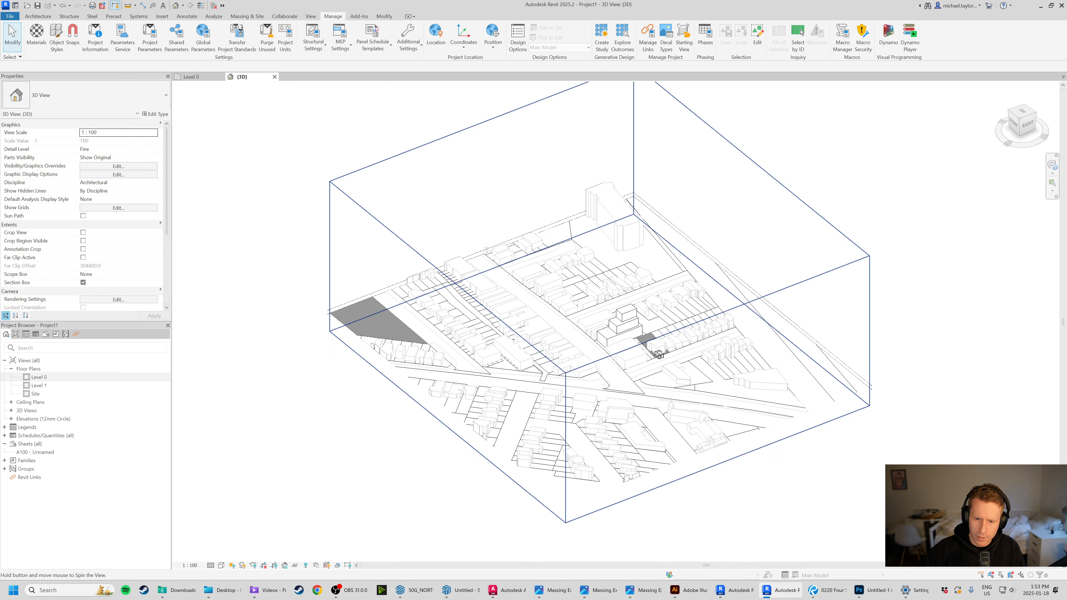
Turn on the sun path display around the shaded site in the 3D view.
{"action": "scroll", "coordinate": [659, 311], "scroll_direction": "up", "scroll_amount": 5}
{"action": "middle_click_drag", "start_coordinate": [606, 339], "coordinate": [624, 362], "text": "shift"}
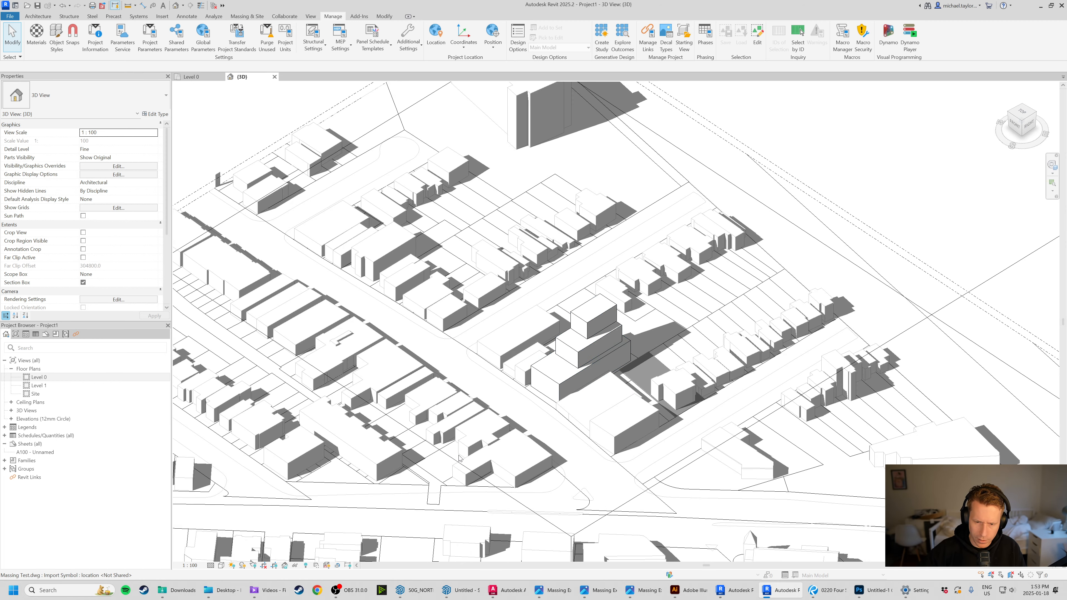
{"action": "scroll", "coordinate": [515, 408], "scroll_direction": "down", "scroll_amount": 4}
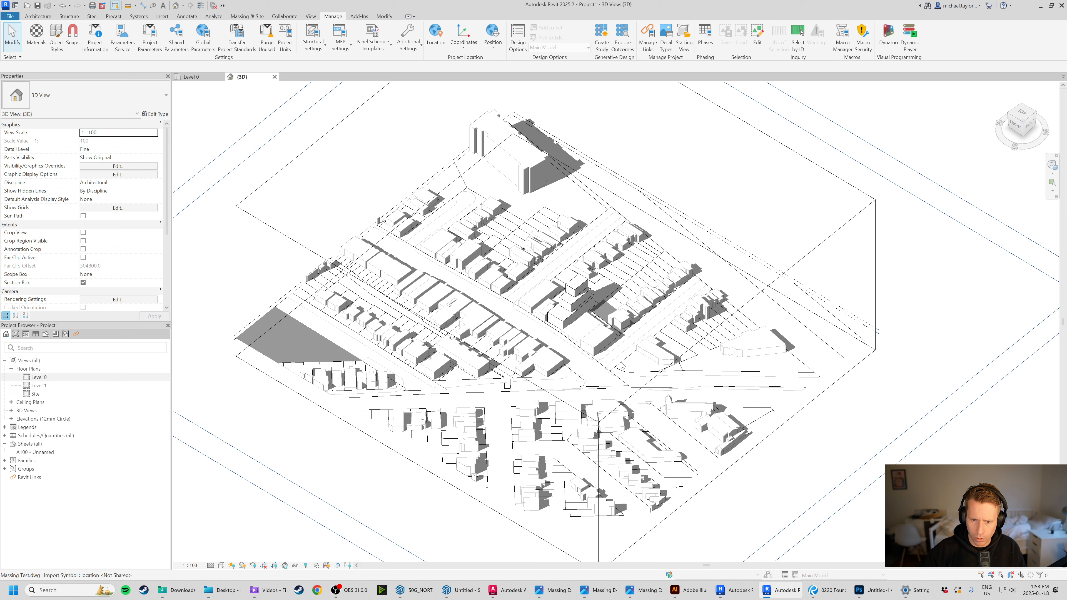
{"action": "left_click", "coordinate": [232, 565]}
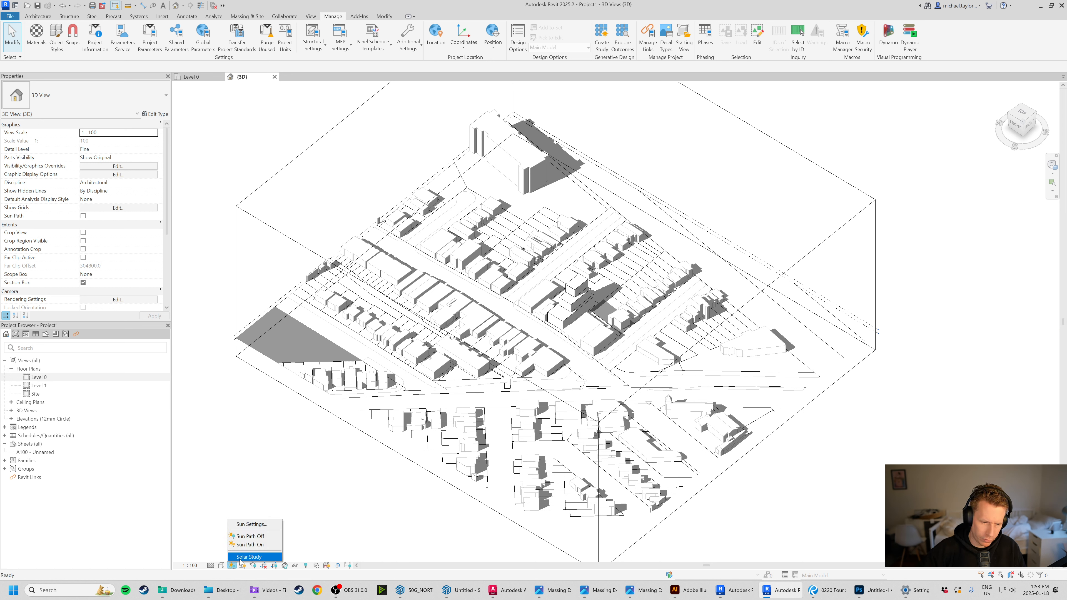
{"action": "left_click", "coordinate": [250, 545]}
{"action": "scroll", "coordinate": [653, 419], "scroll_direction": "down", "scroll_amount": 5}
{"action": "middle_click_drag", "start_coordinate": [653, 419], "coordinate": [528, 289], "text": "shift"}
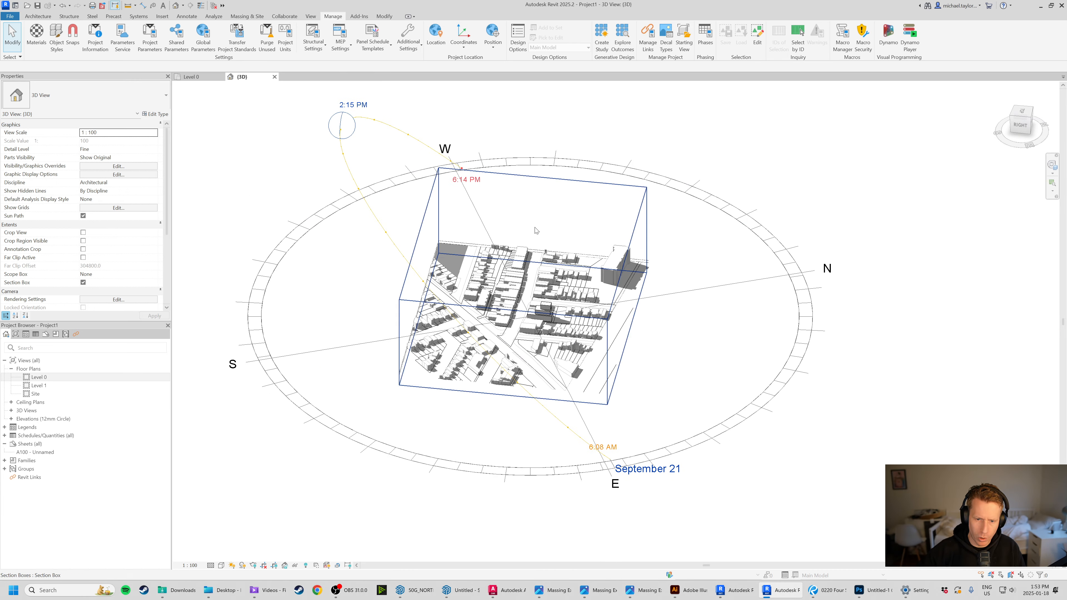
Move the sun off its current path to about 2:45 PM on October 27.
{"action": "left_click", "coordinate": [351, 126]}
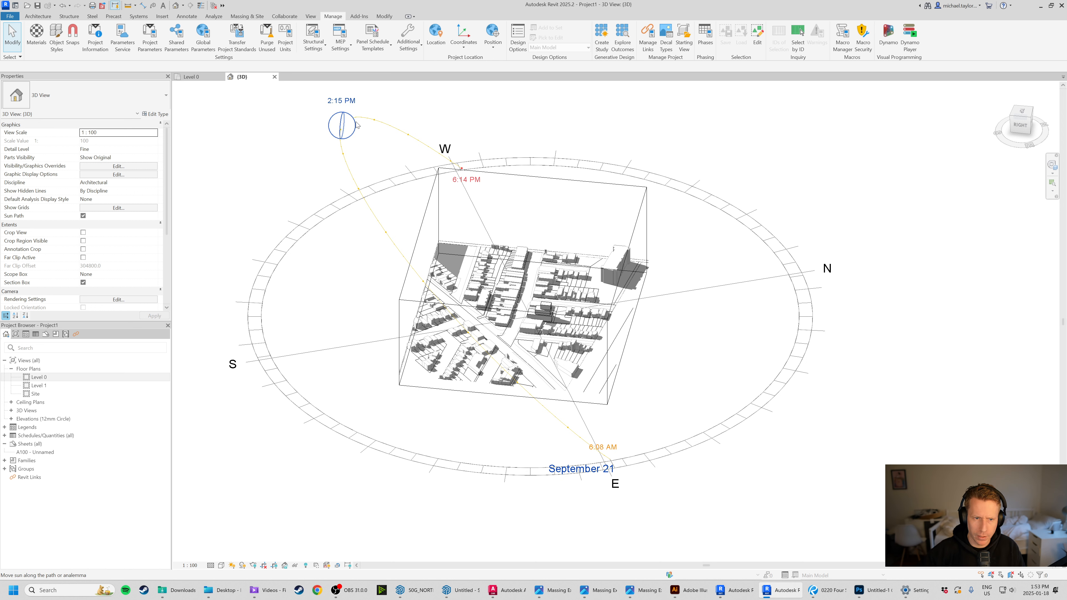
{"action": "left_click_drag", "start_coordinate": [351, 126], "coordinate": [311, 166]}
{"action": "scroll", "coordinate": [318, 170], "scroll_direction": "up", "scroll_amount": 4}
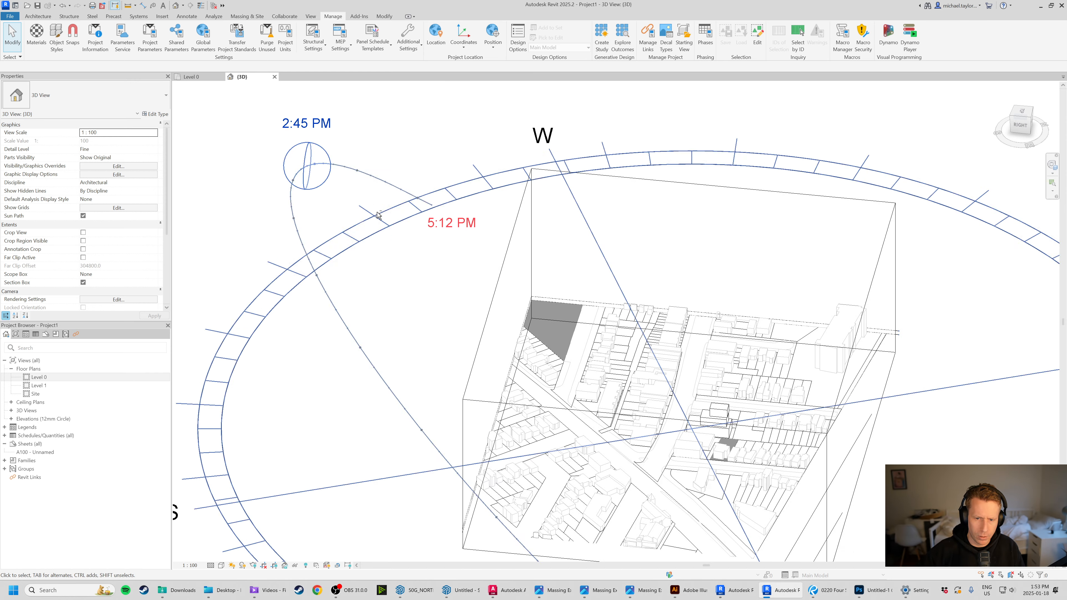
Move the sun along its daily path to 12:00 PM.
{"action": "middle_click_drag", "start_coordinate": [367, 315], "coordinate": [526, 307], "text": "shift"}
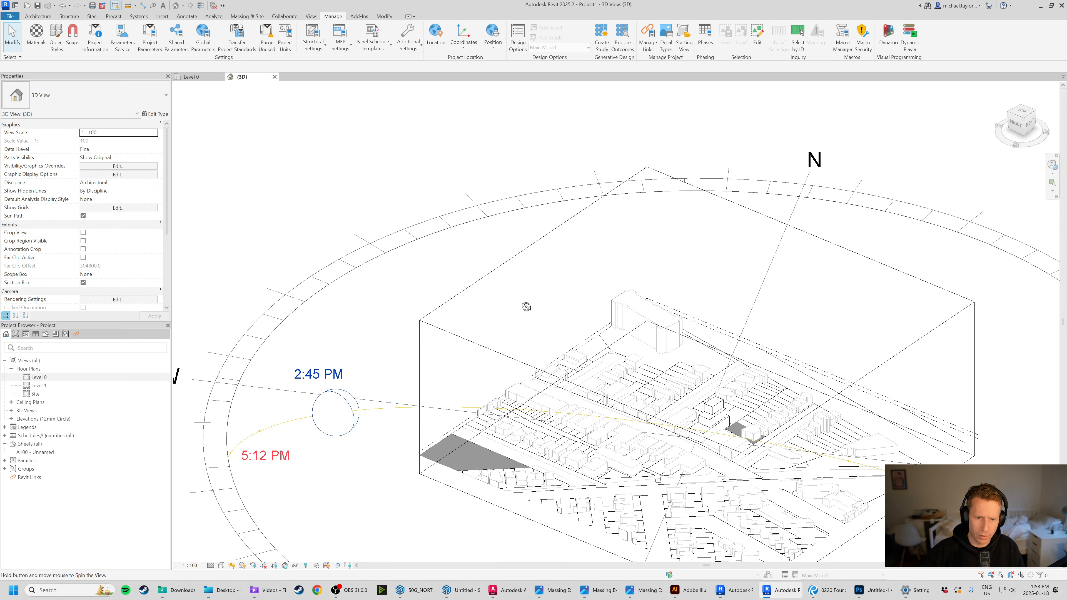
{"action": "scroll", "coordinate": [526, 307], "scroll_direction": "down", "scroll_amount": 2}
{"action": "scroll", "coordinate": [451, 344], "scroll_direction": "up", "scroll_amount": 3}
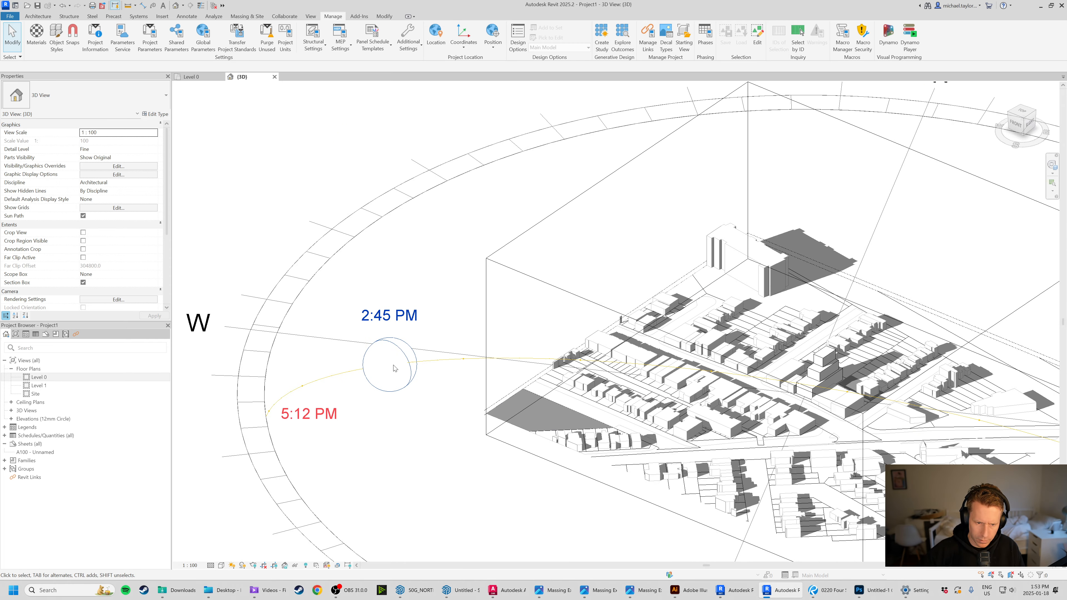
{"action": "scroll", "coordinate": [455, 379], "scroll_direction": "down", "scroll_amount": 2}
{"action": "left_click", "coordinate": [424, 345]}
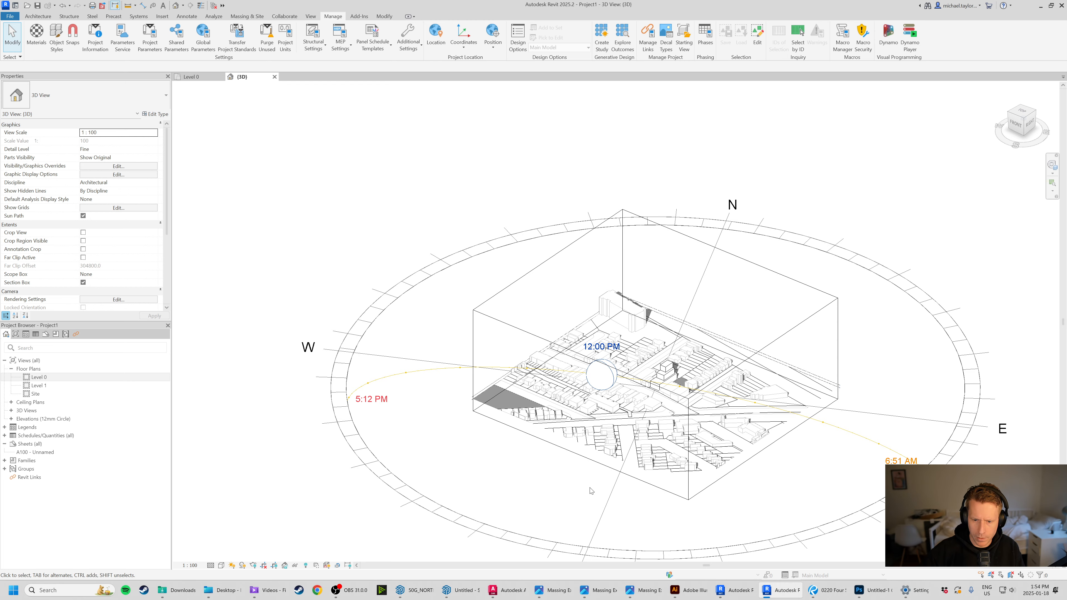
Set the sun path date to September 21, 2024 using its calendar.
{"action": "middle_click_drag", "start_coordinate": [574, 508], "coordinate": [658, 464], "text": "shift"}
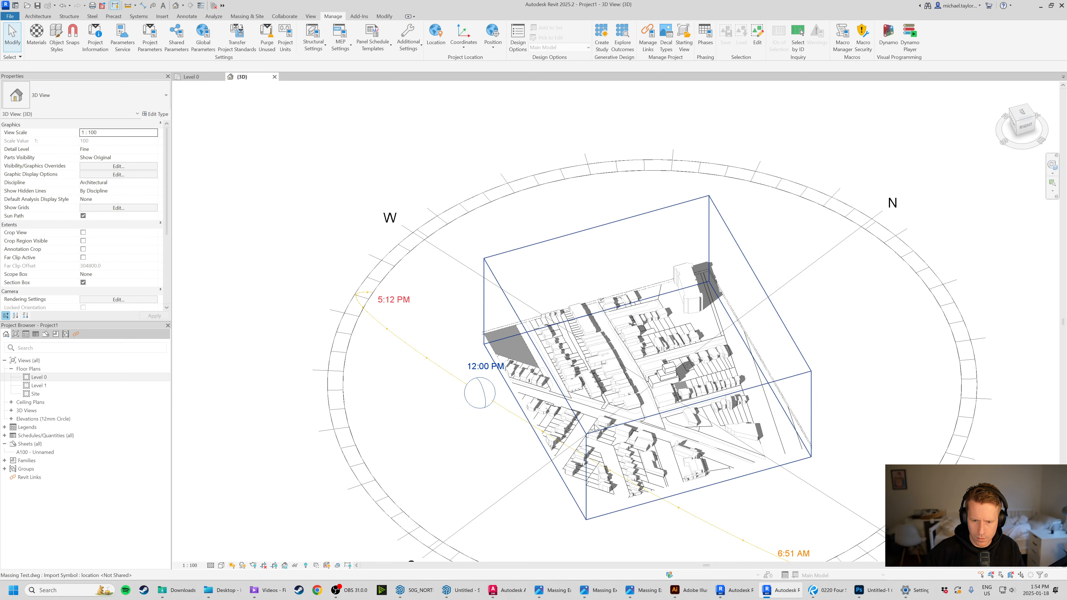
{"action": "scroll", "coordinate": [668, 434], "scroll_direction": "up", "scroll_amount": 2}
{"action": "scroll", "coordinate": [534, 250], "scroll_direction": "down", "scroll_amount": 4}
{"action": "middle_click_drag", "start_coordinate": [657, 420], "coordinate": [616, 425], "text": "shift"}
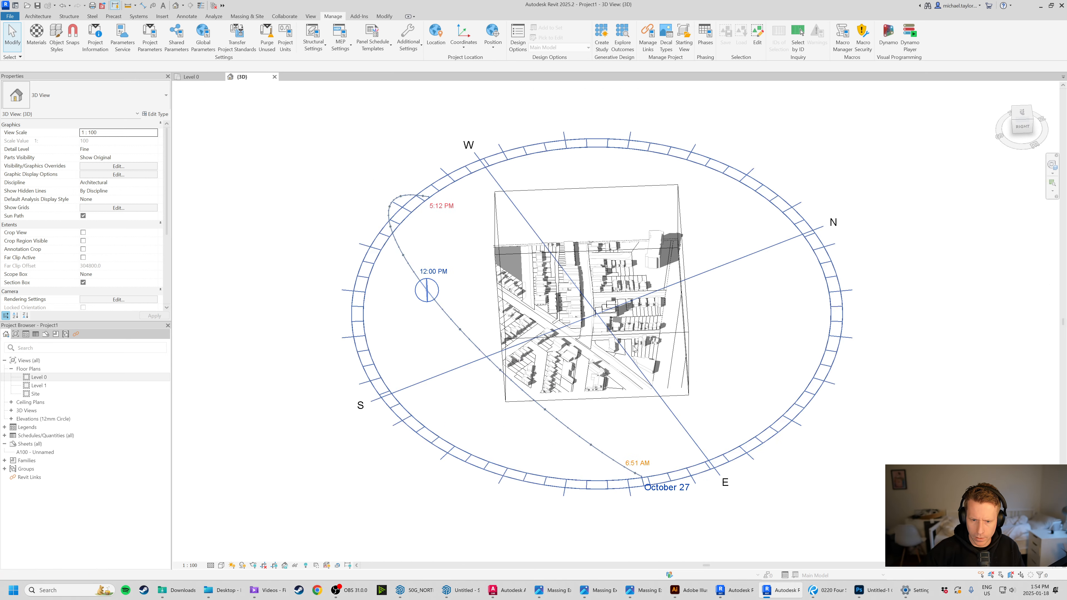
{"action": "scroll", "coordinate": [644, 315], "scroll_direction": "up", "scroll_amount": 2}
{"action": "left_click", "coordinate": [687, 552]}
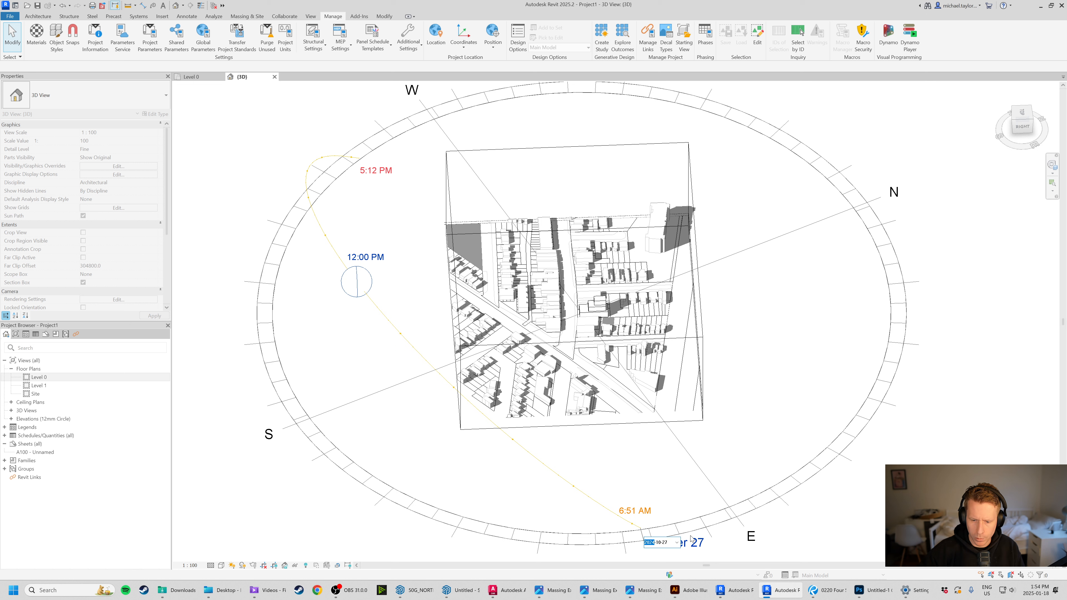
{"action": "left_click", "coordinate": [677, 542]}
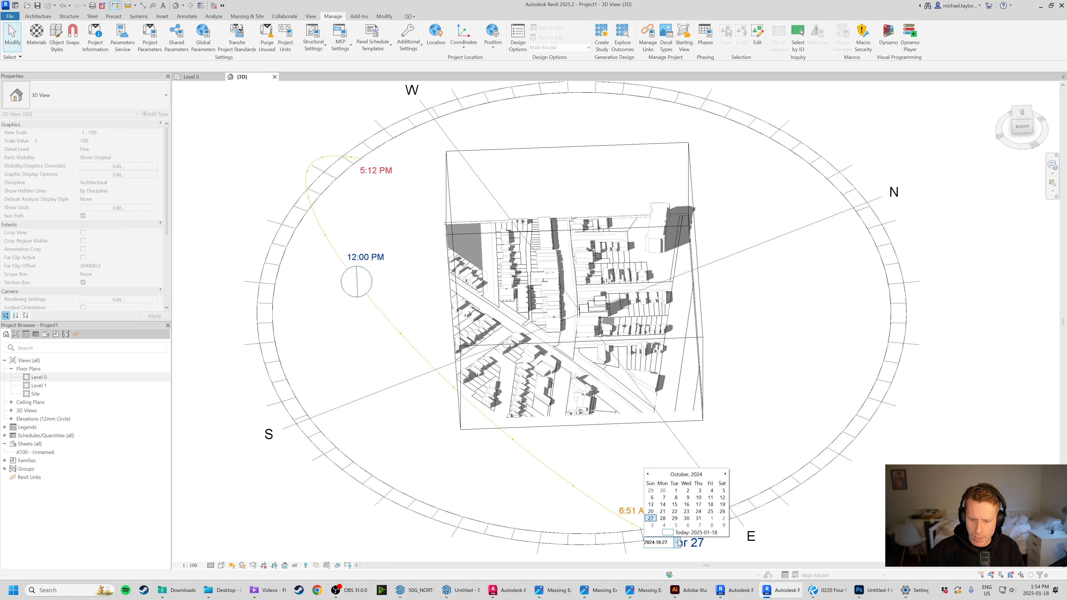
{"action": "left_click", "coordinate": [648, 474]}
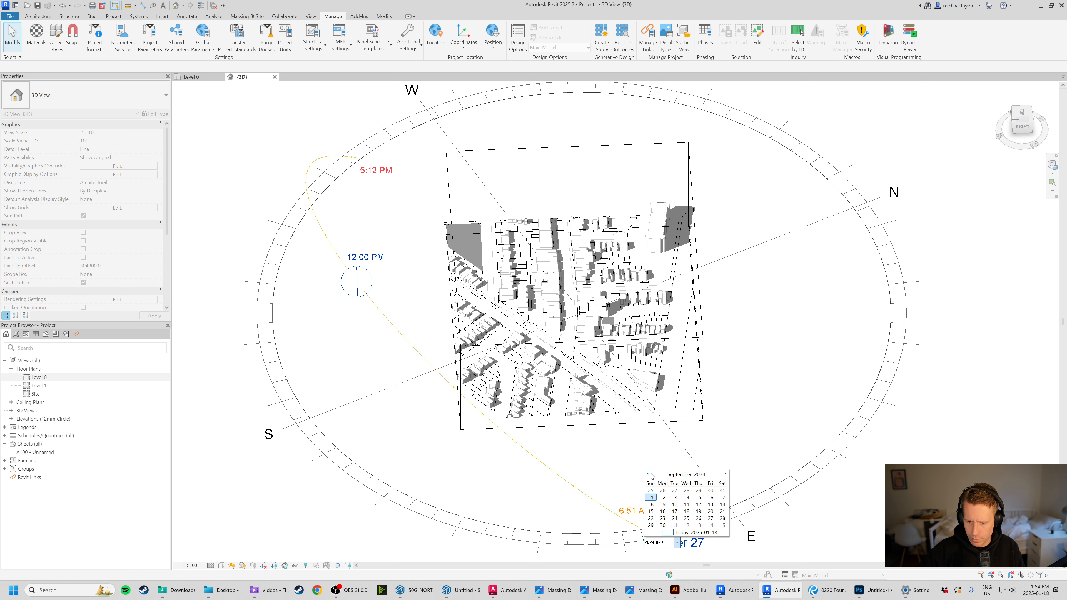
{"action": "left_click", "coordinate": [722, 511]}
{"action": "left_click", "coordinate": [844, 512]}
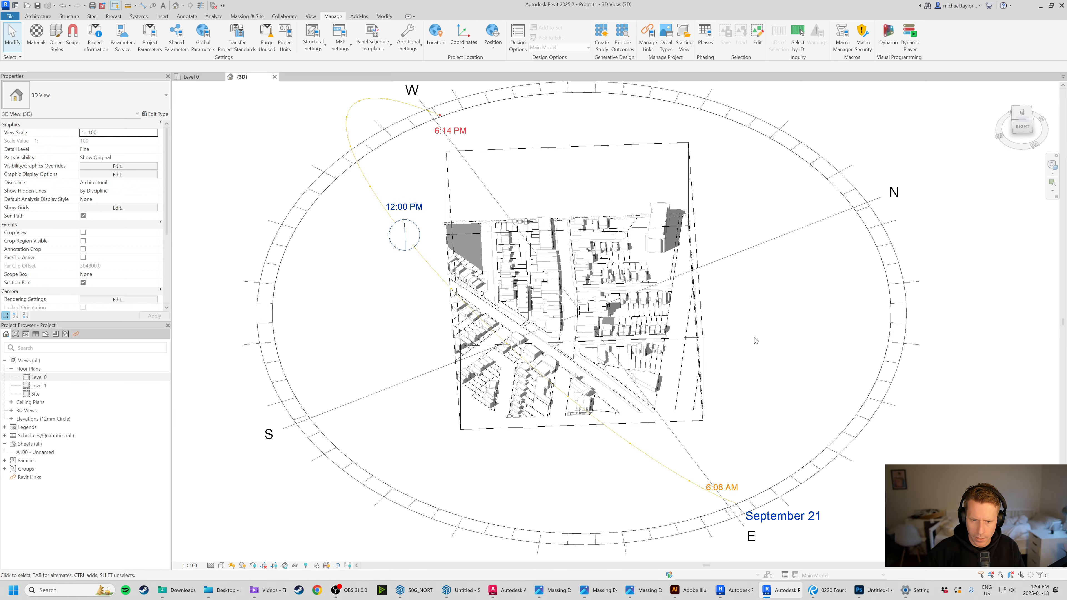
Pull in the lowest tier's front face and shrink the top tier of the building mass to test its shadow.
{"action": "middle_click_drag", "start_coordinate": [756, 341], "coordinate": [676, 327], "text": "shift"}
{"action": "scroll", "coordinate": [589, 307], "scroll_direction": "up", "scroll_amount": 3}
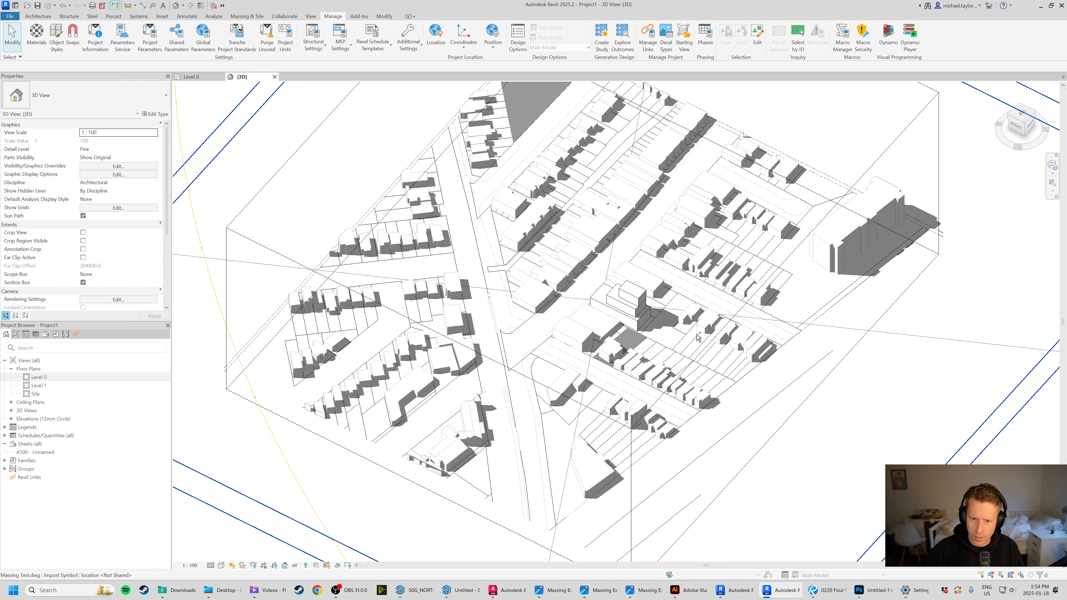
{"action": "scroll", "coordinate": [676, 327], "scroll_direction": "up", "scroll_amount": 8}
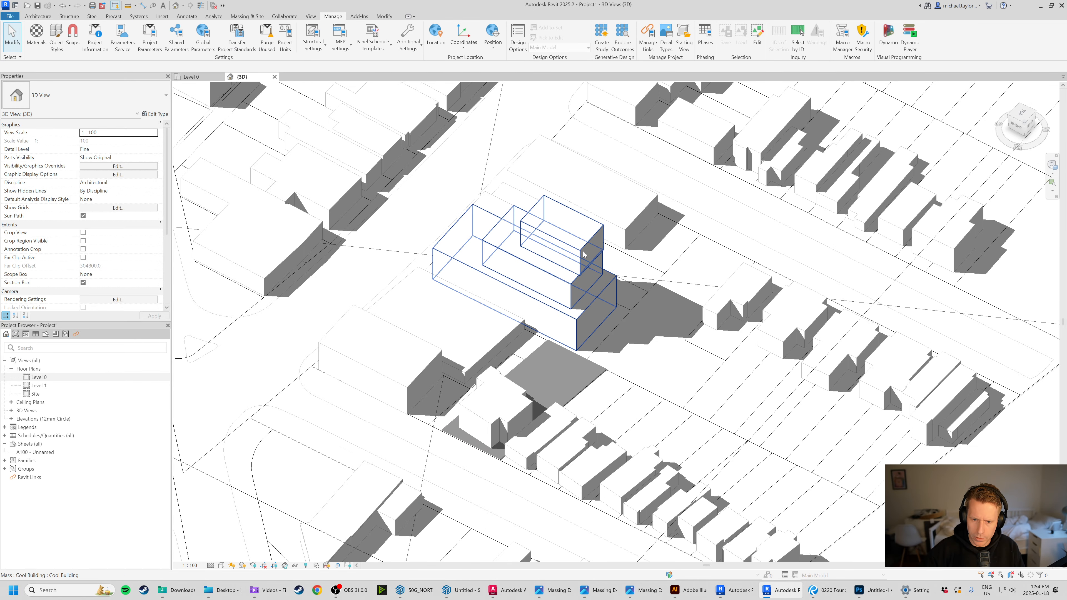
{"action": "scroll", "coordinate": [580, 244], "scroll_direction": "up", "scroll_amount": 2}
{"action": "left_click", "coordinate": [560, 341]}
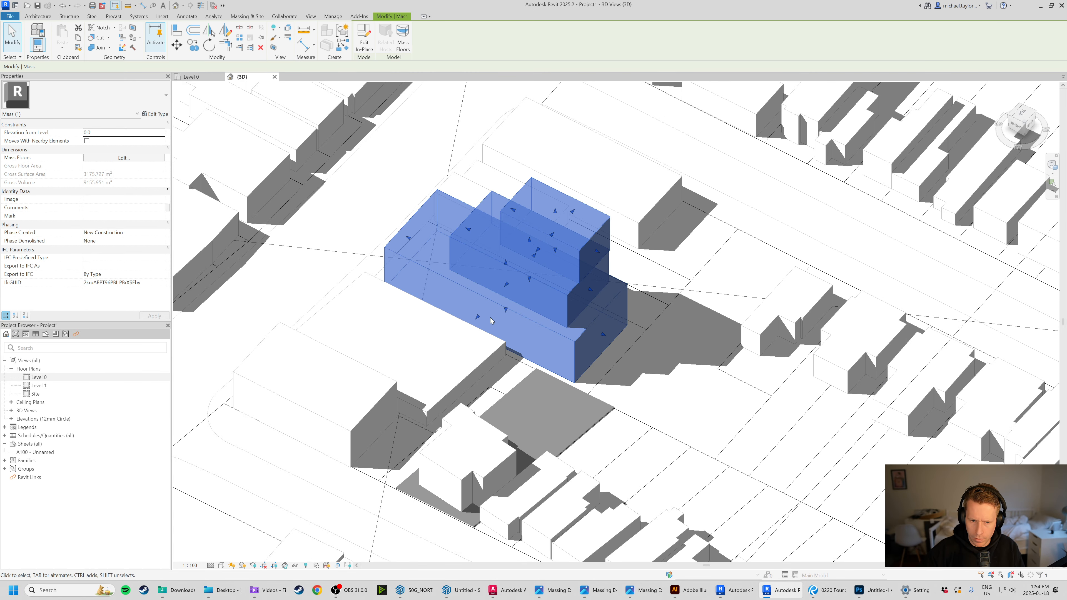
{"action": "left_click_drag", "start_coordinate": [477, 318], "coordinate": [491, 304]}
{"action": "left_click_drag", "start_coordinate": [547, 270], "coordinate": [577, 234]}
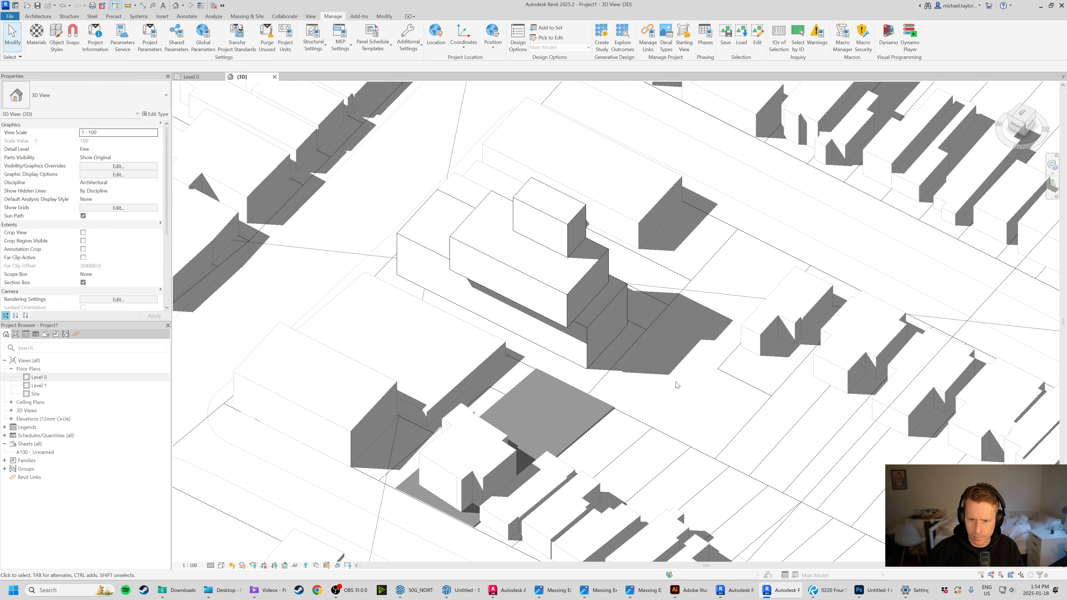
Undo the latest building mass edits and the sun date change.
{"action": "scroll", "coordinate": [589, 269], "scroll_direction": "down", "scroll_amount": 5}
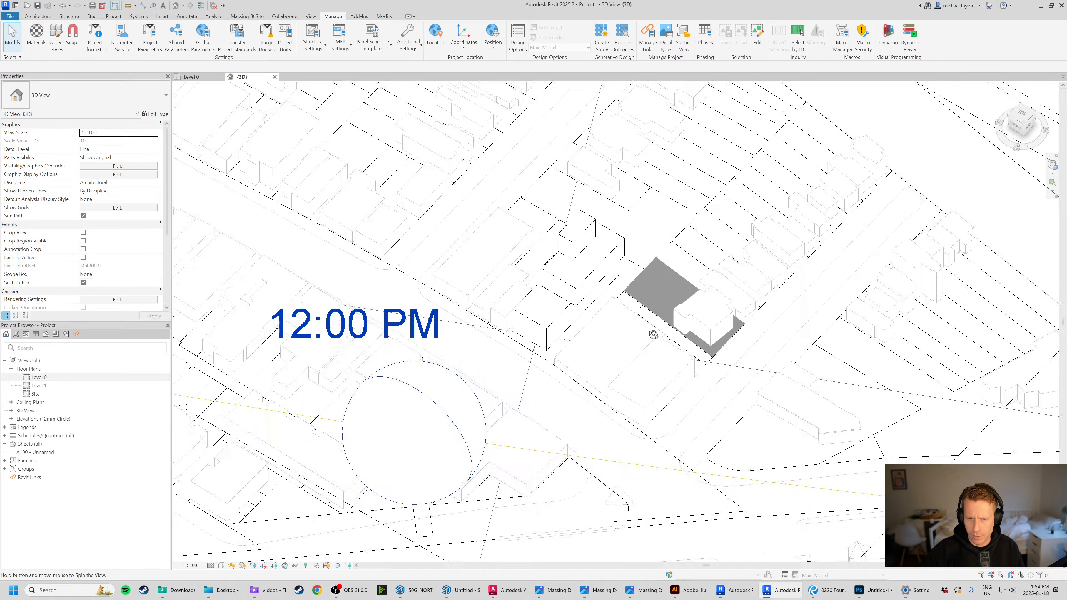
{"action": "scroll", "coordinate": [648, 351], "scroll_direction": "up", "scroll_amount": 2}
{"action": "scroll", "coordinate": [647, 352], "scroll_direction": "down", "scroll_amount": 2}
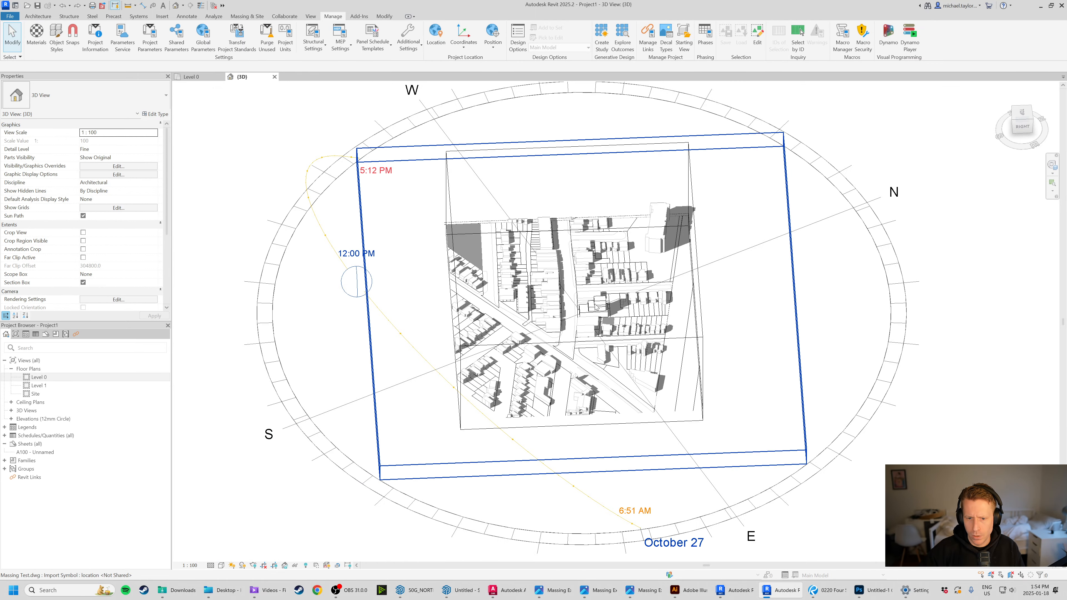
Examine the shadows across the site and the sun path from several viewing angles.
{"action": "middle_click_drag", "start_coordinate": [596, 306], "coordinate": [610, 363], "text": "shift"}
{"action": "scroll", "coordinate": [610, 363], "scroll_direction": "up", "scroll_amount": 4}
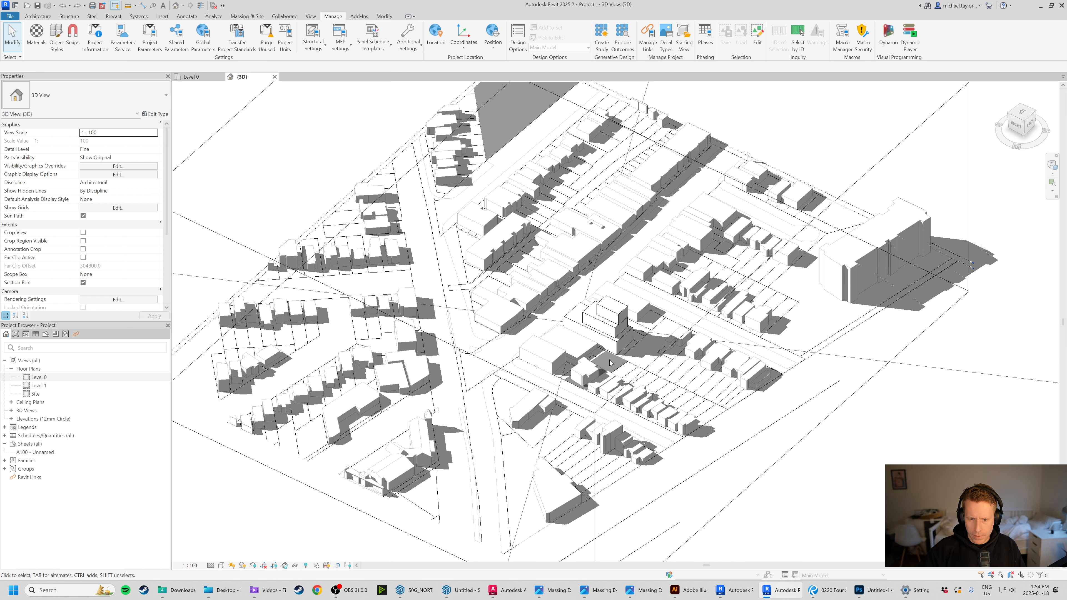
{"action": "scroll", "coordinate": [629, 308], "scroll_direction": "down", "scroll_amount": 5}
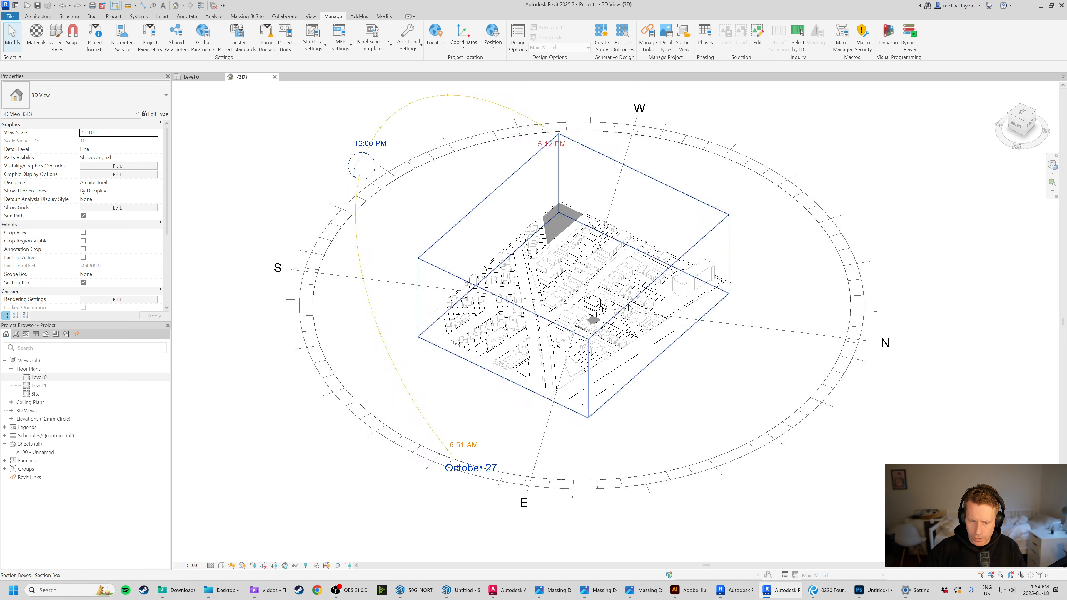
{"action": "middle_click_drag", "start_coordinate": [629, 307], "coordinate": [627, 397], "text": "shift"}
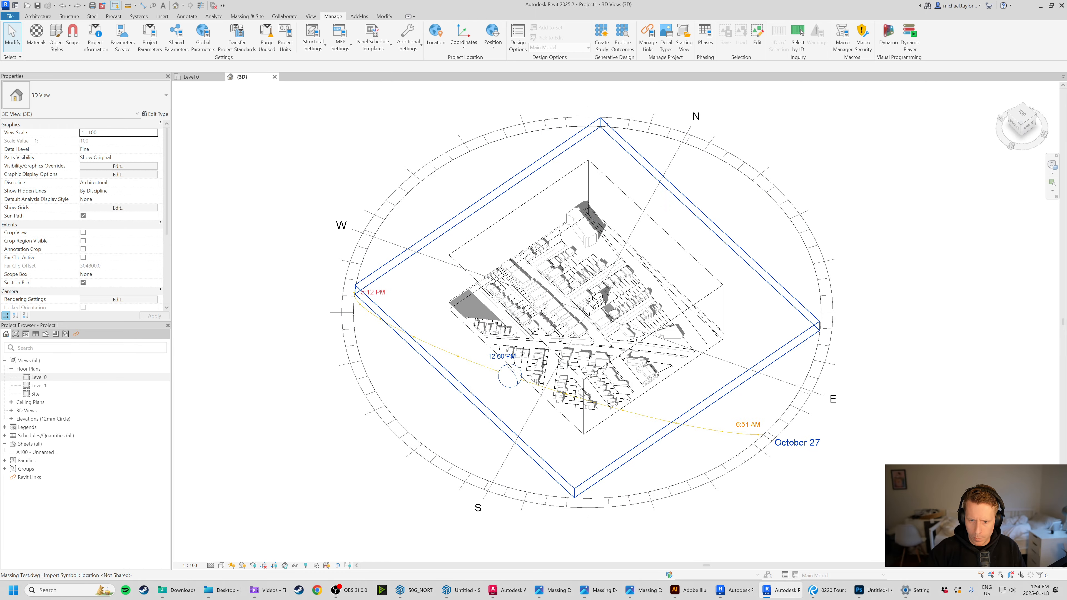
{"action": "scroll", "coordinate": [628, 398], "scroll_direction": "up", "scroll_amount": 2}
{"action": "middle_click_drag", "start_coordinate": [627, 472], "coordinate": [651, 424], "text": "shift"}
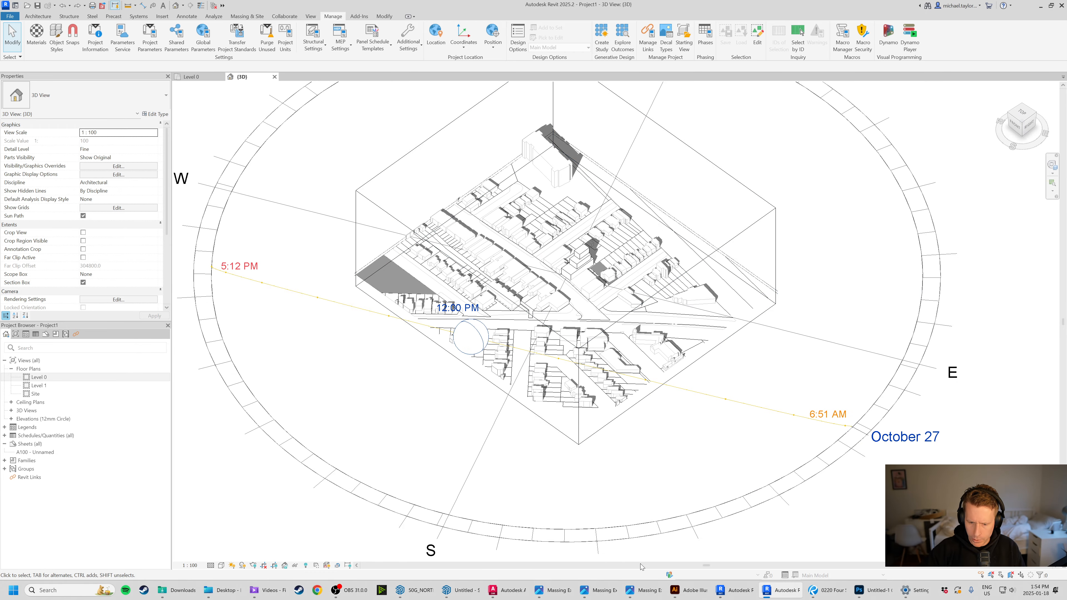
Switch to the image viewer and review the massing examples for zoning context, open space views, and the cross section.
{"action": "left_click", "coordinate": [540, 591]}
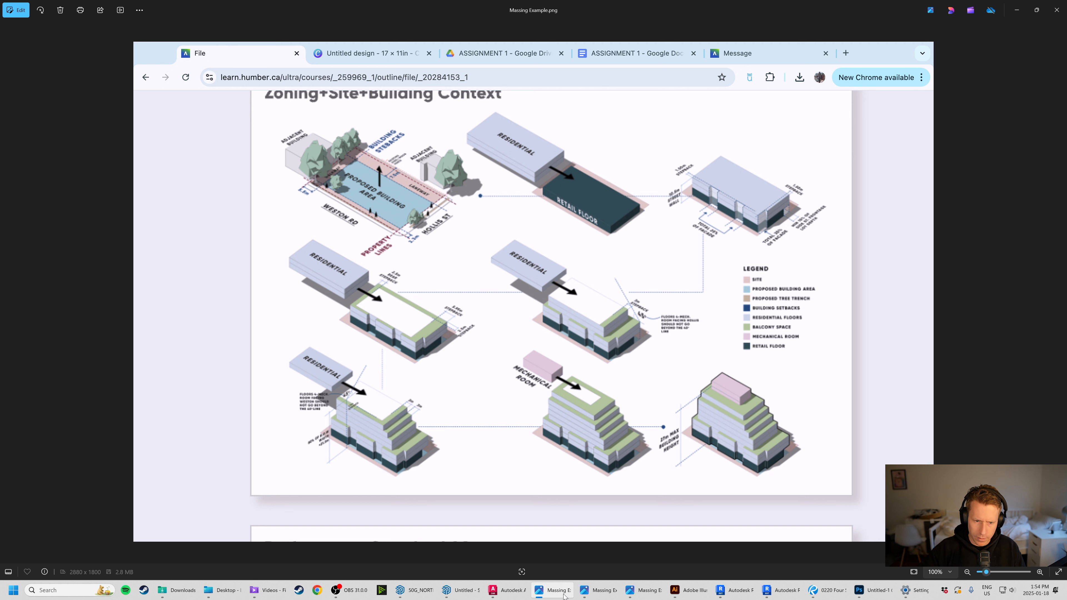
{"action": "left_click", "coordinate": [589, 589]}
{"action": "mouse_move", "coordinate": [587, 583]}
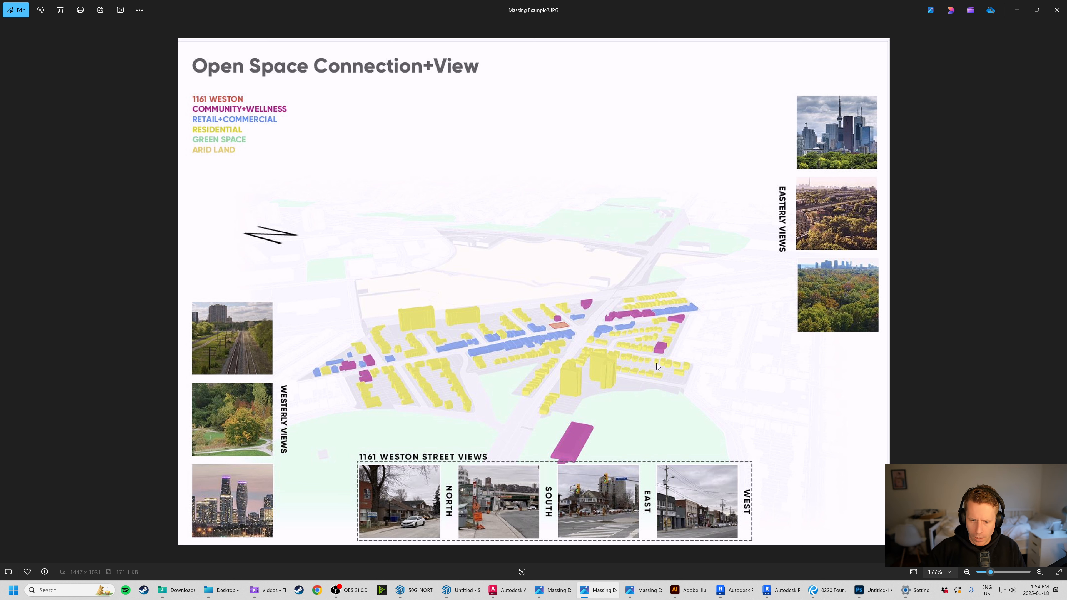
{"action": "key", "text": "alt+Tab"}
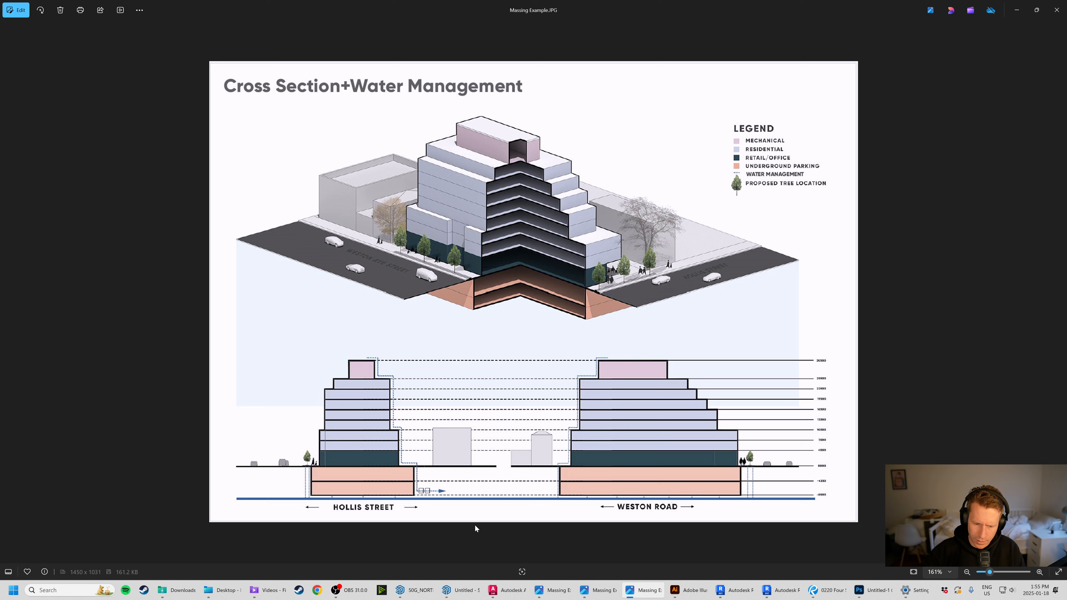
{"action": "left_click", "coordinate": [553, 591]}
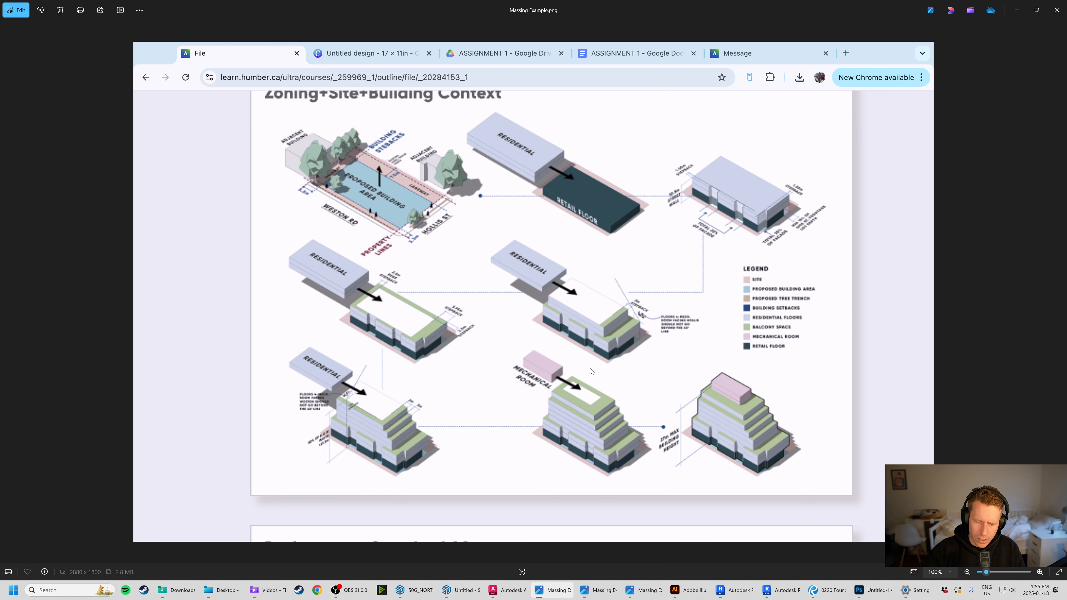
Switch to the other open Revit window and examine the shaded Site Massing.dwg context in its 3D view.
{"action": "left_click", "coordinate": [743, 592]}
{"action": "middle_click_drag", "start_coordinate": [620, 447], "coordinate": [672, 472], "text": "shift"}
{"action": "scroll", "coordinate": [568, 354], "scroll_direction": "up", "scroll_amount": 3}
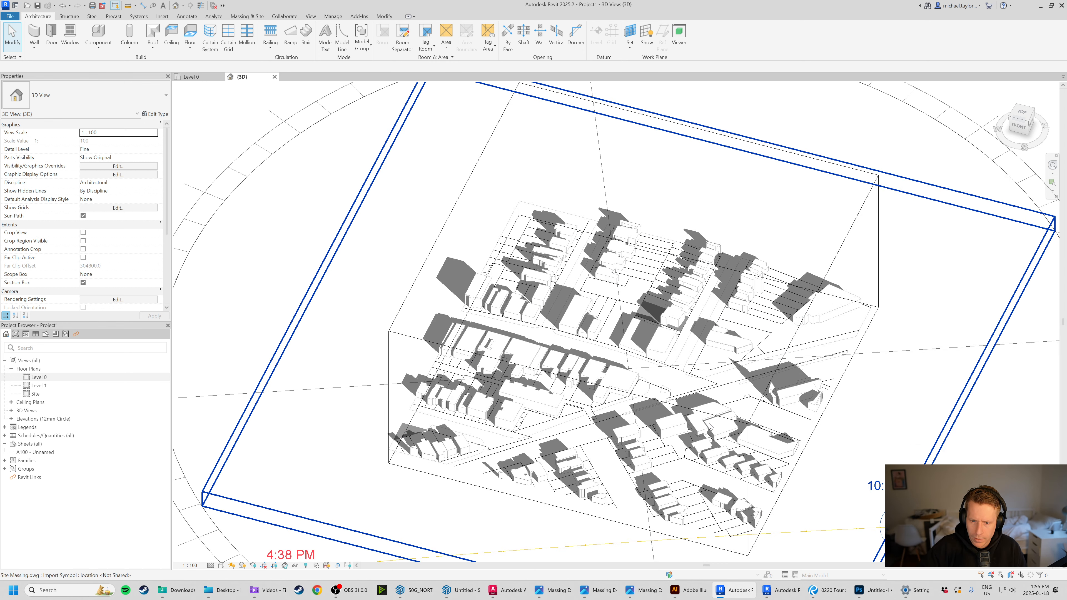
Return to the Revit window with the stepped building mass and examine its shadows and sun path across the site.
{"action": "left_click", "coordinate": [786, 591]}
{"action": "scroll", "coordinate": [594, 286], "scroll_direction": "up", "scroll_amount": 3}
{"action": "middle_click_drag", "start_coordinate": [602, 293], "coordinate": [604, 296], "text": "shift"}
{"action": "scroll", "coordinate": [605, 296], "scroll_direction": "down", "scroll_amount": 6}
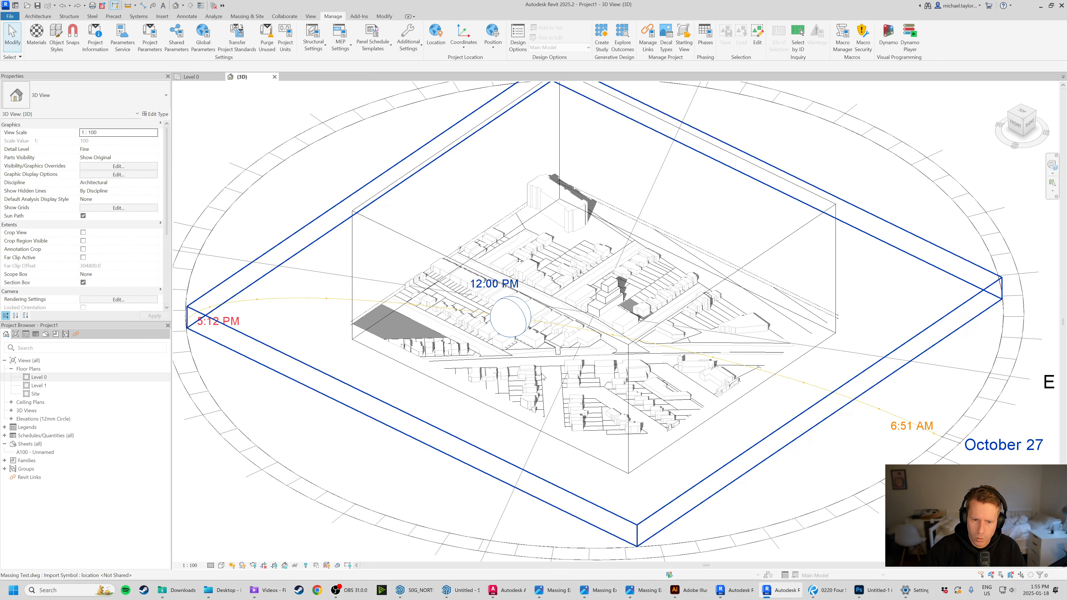
{"action": "middle_click_drag", "start_coordinate": [651, 293], "coordinate": [645, 321], "text": "shift"}
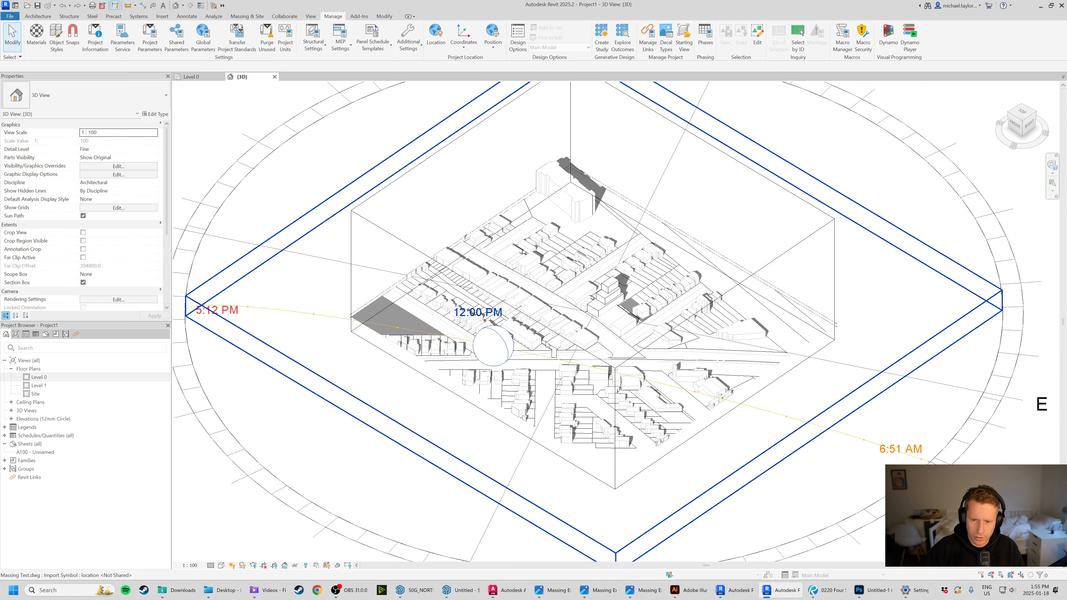
{"action": "middle_click_drag", "start_coordinate": [561, 288], "coordinate": [562, 312], "text": "shift"}
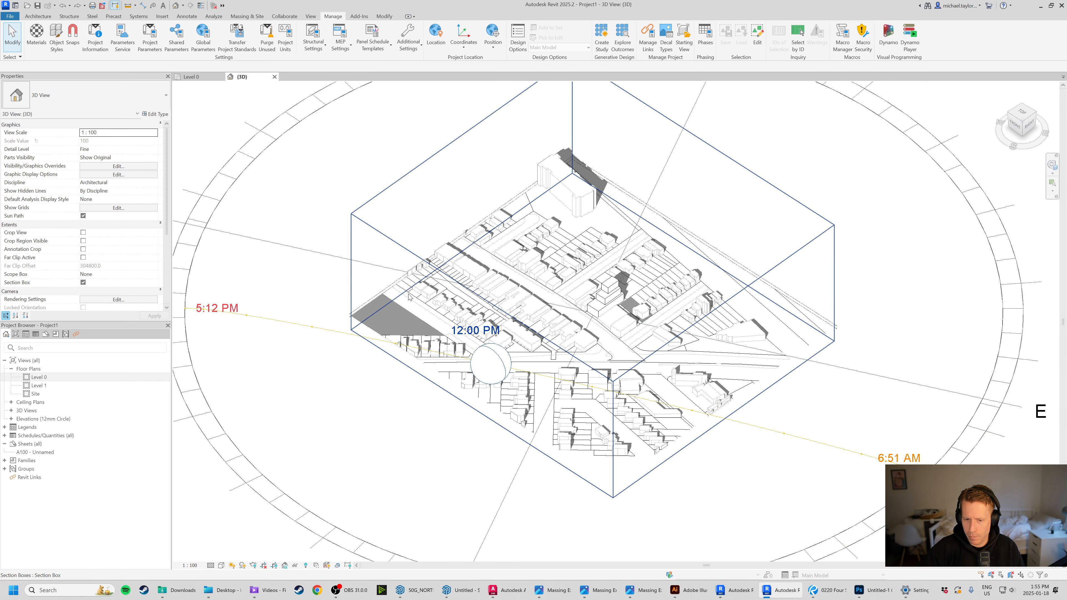
{"action": "scroll", "coordinate": [710, 357], "scroll_direction": "up", "scroll_amount": 3}
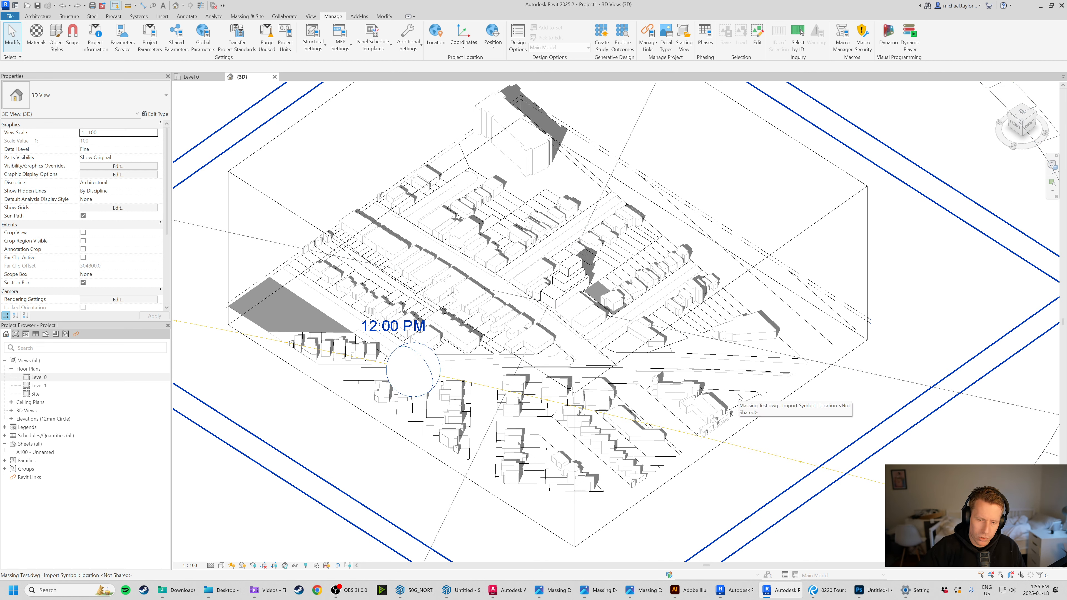
{"action": "scroll", "coordinate": [470, 307], "scroll_direction": "down", "scroll_amount": 5}
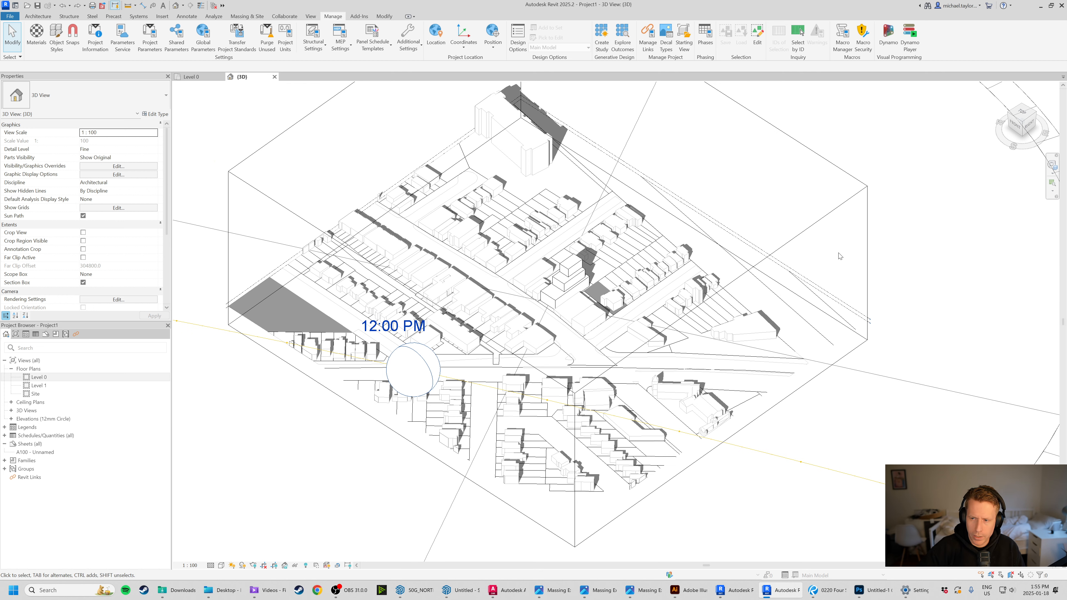
Enlarge the 3D view's section box outward on all four sides to take in more of the surrounding site context.
{"action": "scroll", "coordinate": [533, 420], "scroll_direction": "up", "scroll_amount": 3}
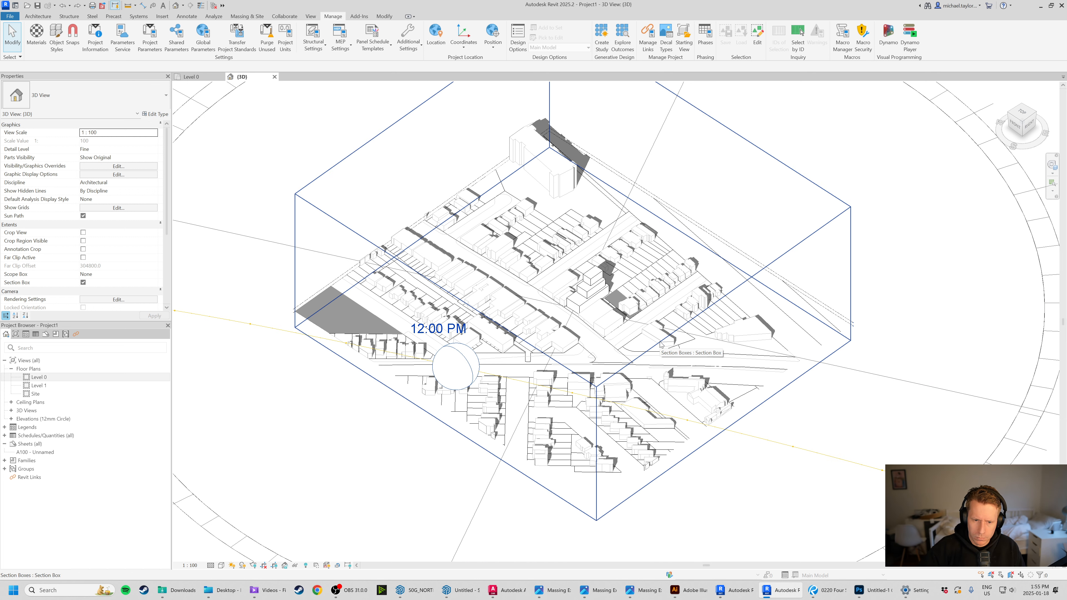
{"action": "scroll", "coordinate": [661, 345], "scroll_direction": "down", "scroll_amount": 3}
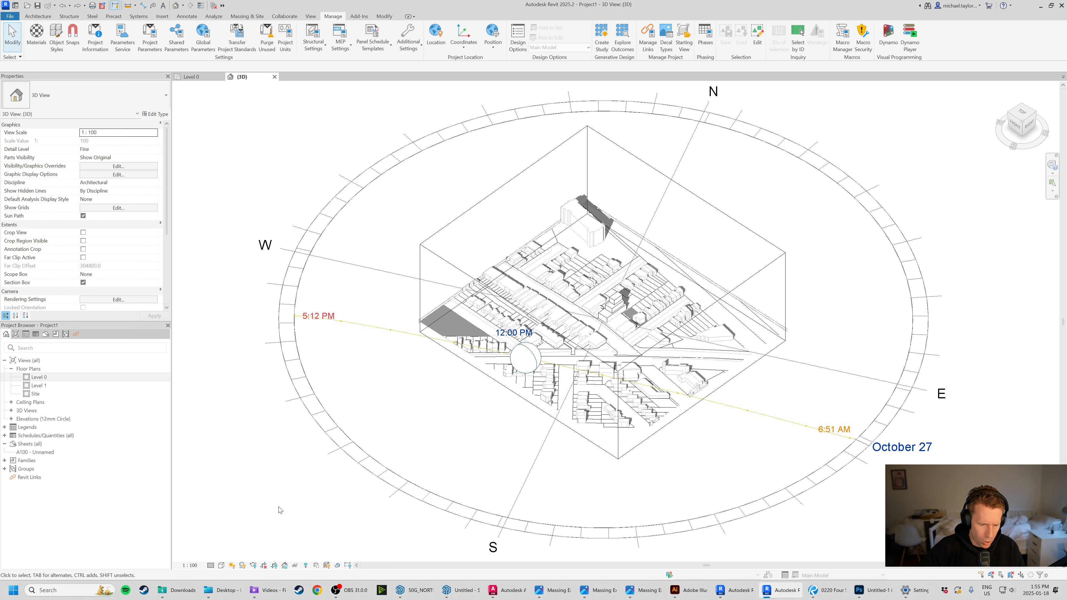
{"action": "left_click", "coordinate": [715, 306]}
{"action": "left_click_drag", "start_coordinate": [702, 359], "coordinate": [739, 384]}
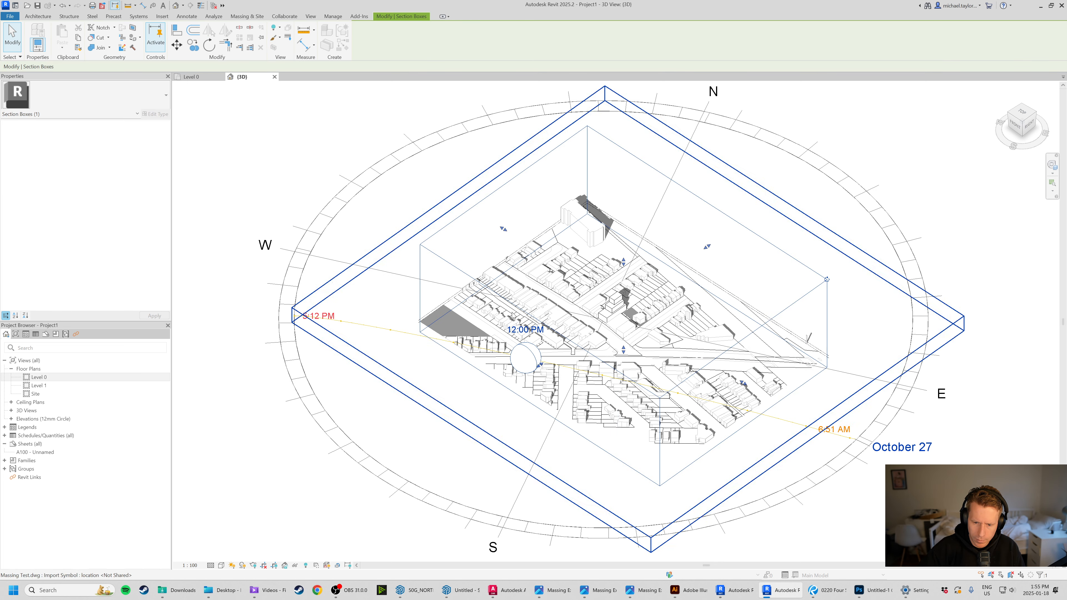
{"action": "left_click_drag", "start_coordinate": [540, 365], "coordinate": [496, 396]}
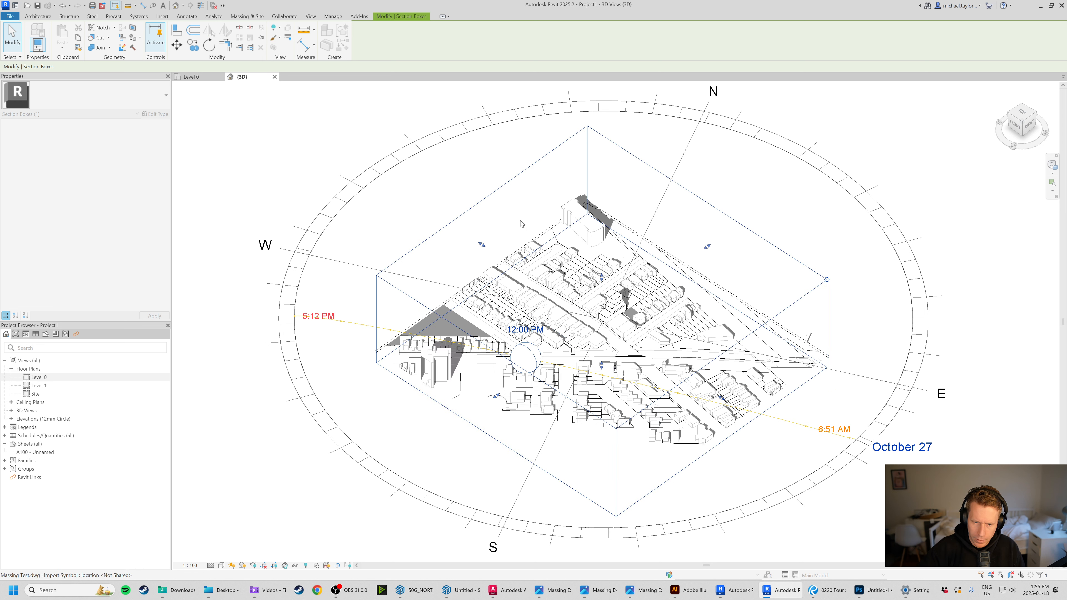
{"action": "left_click_drag", "start_coordinate": [482, 245], "coordinate": [435, 214]}
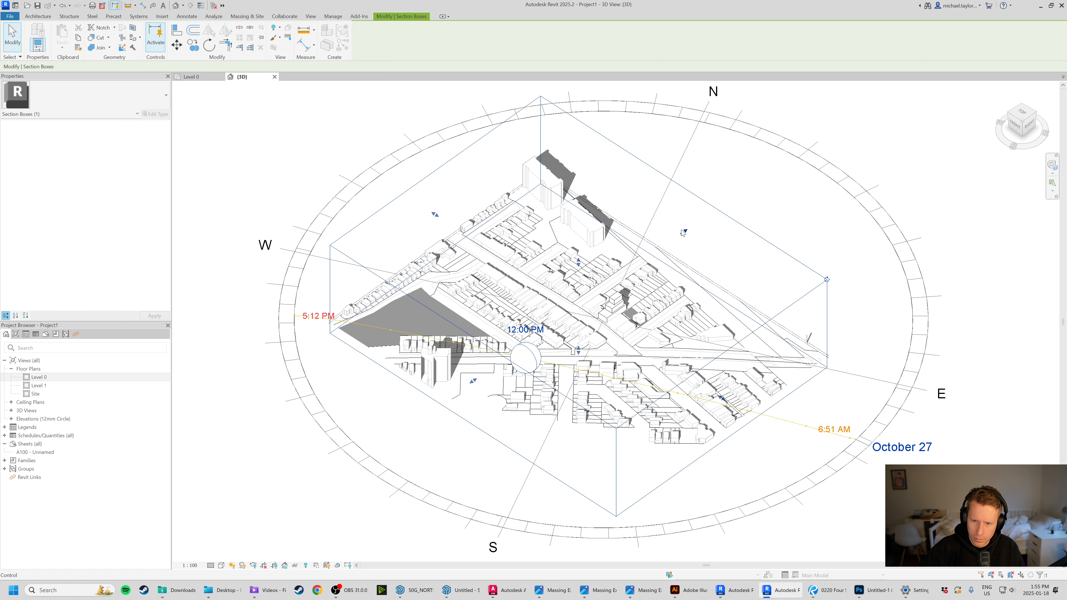
{"action": "left_click_drag", "start_coordinate": [683, 233], "coordinate": [725, 203]}
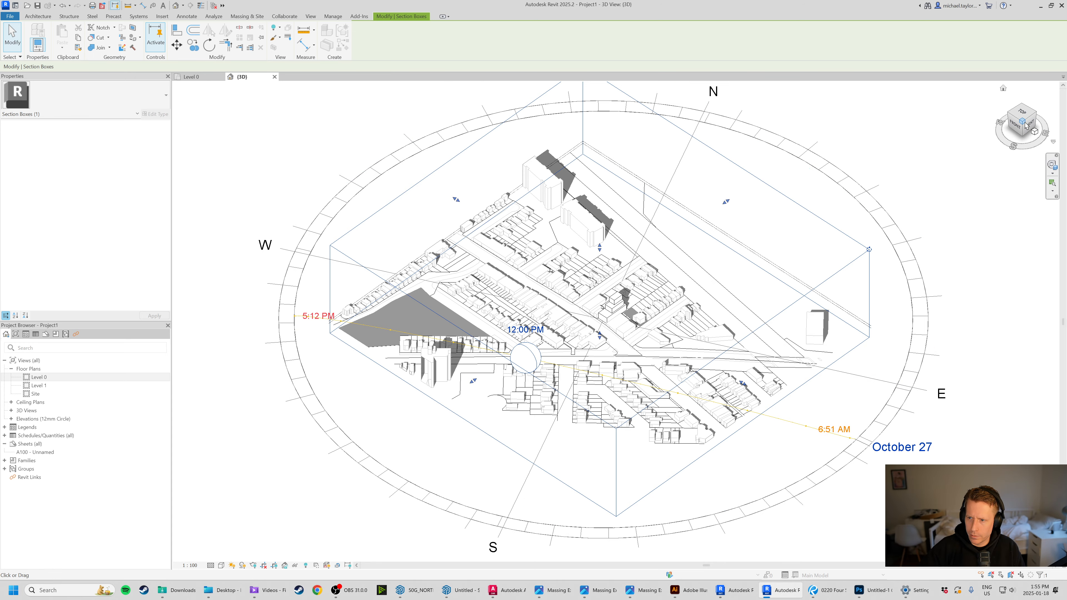
{"action": "left_click", "coordinate": [1025, 126]}
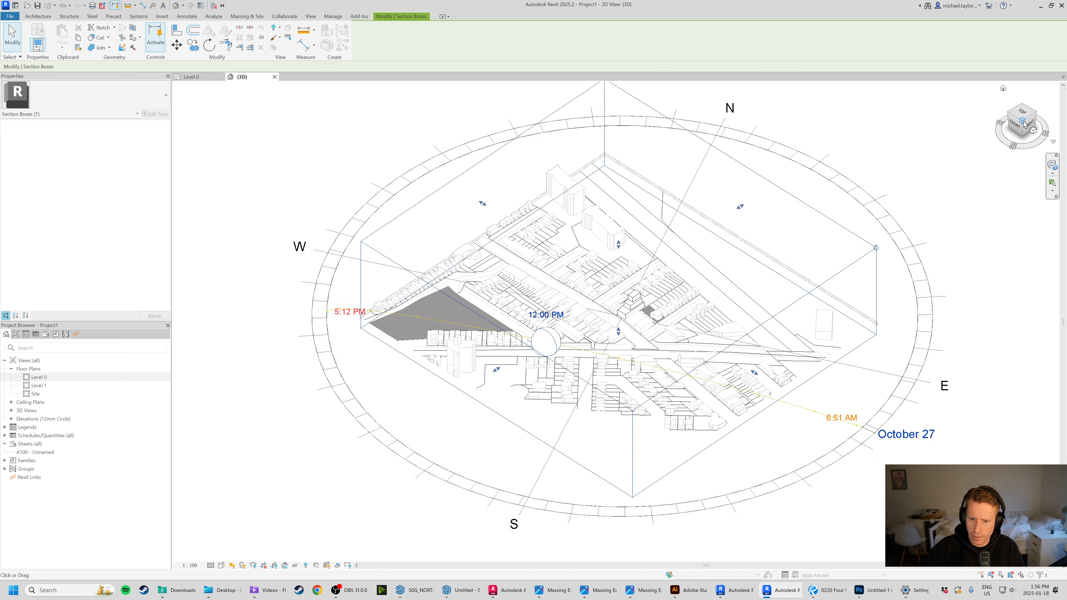
{"action": "left_click", "coordinate": [947, 264]}
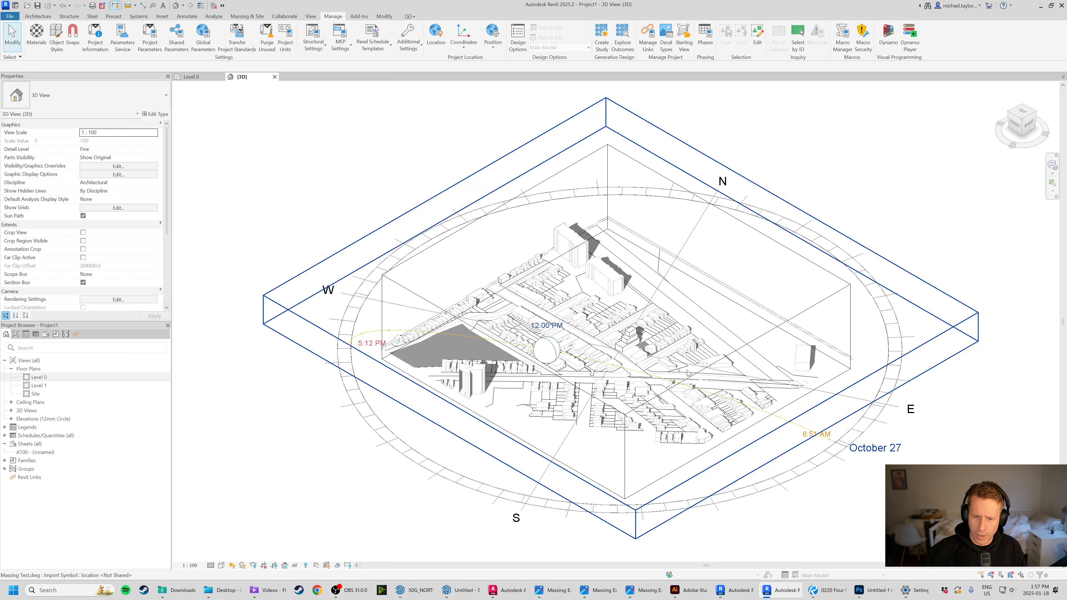
Set up a PDF export of the current 3D window with raster processing and the ARCH D : 24 x 36 in page size.
{"action": "scroll", "coordinate": [672, 437], "scroll_direction": "up", "scroll_amount": 1}
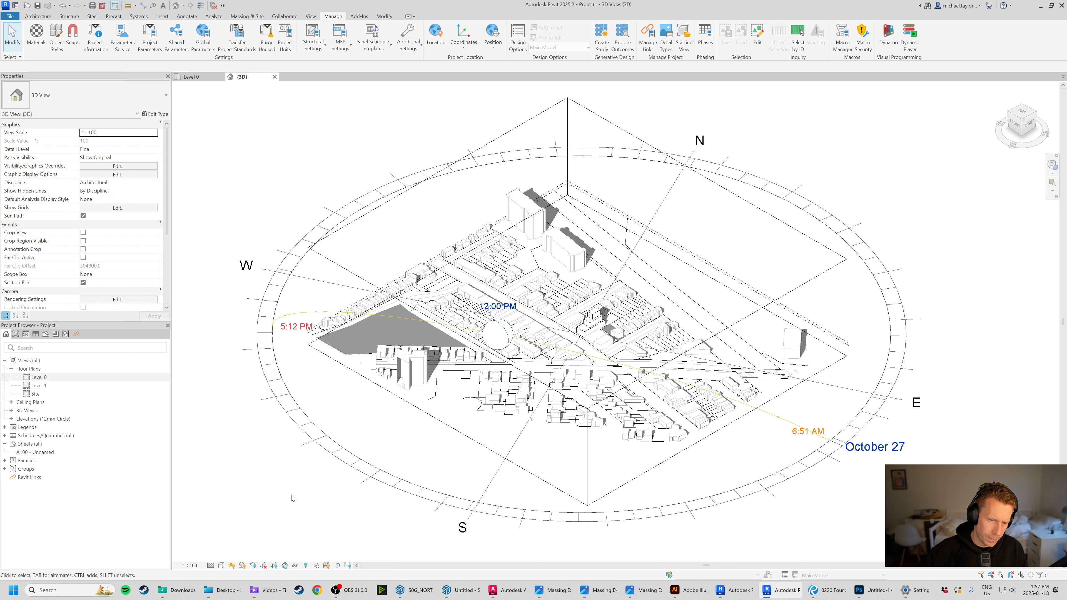
{"action": "left_click", "coordinate": [9, 16]}
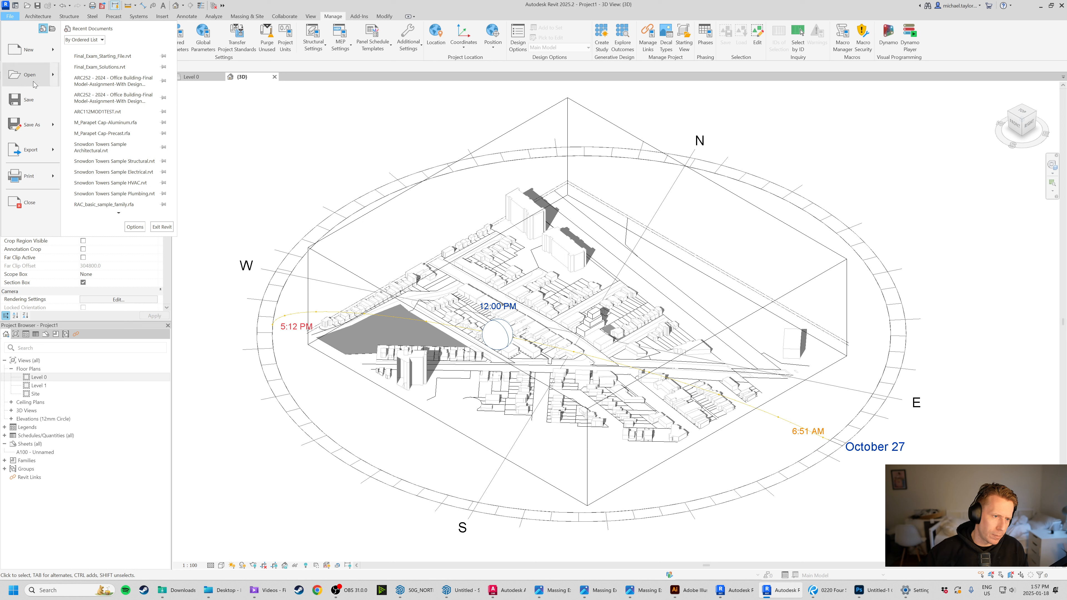
{"action": "mouse_move", "coordinate": [49, 151]}
{"action": "left_click", "coordinate": [127, 81]}
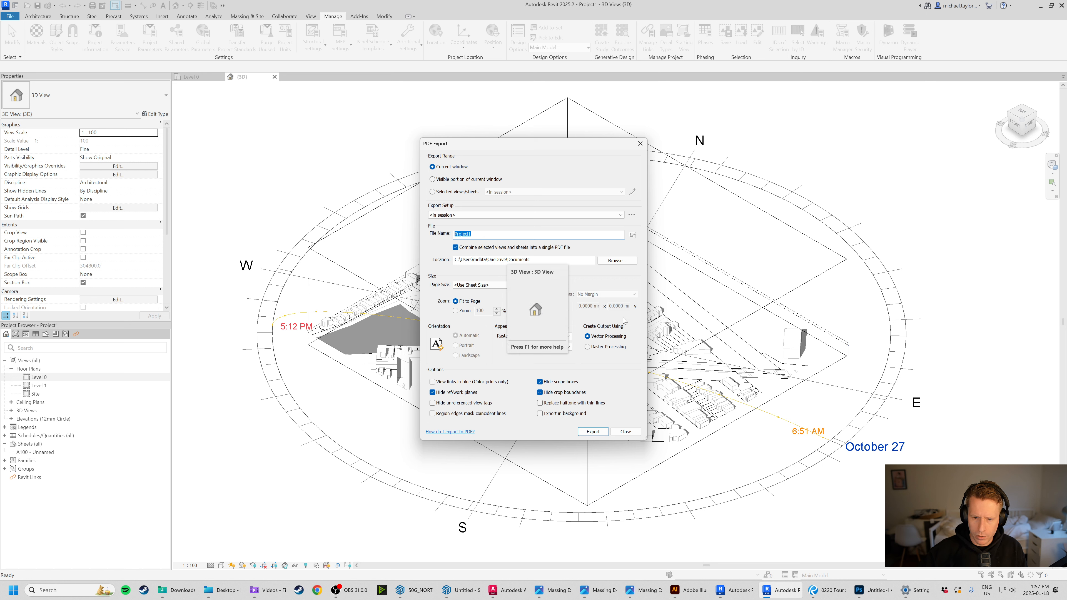
{"action": "left_click", "coordinate": [608, 347]}
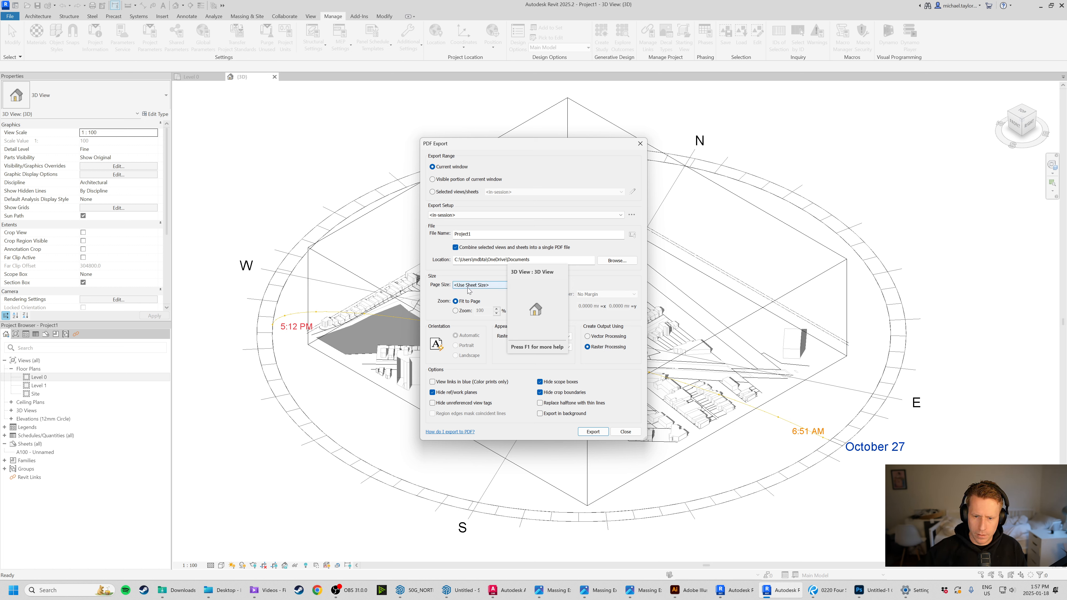
{"action": "left_click", "coordinate": [481, 286]}
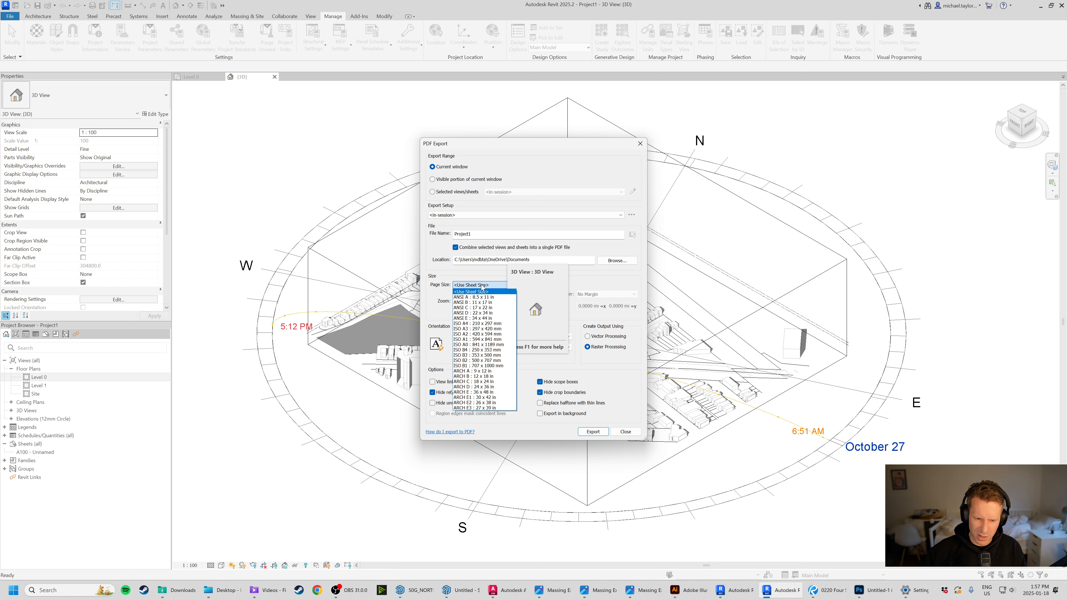
{"action": "left_click", "coordinate": [475, 387]}
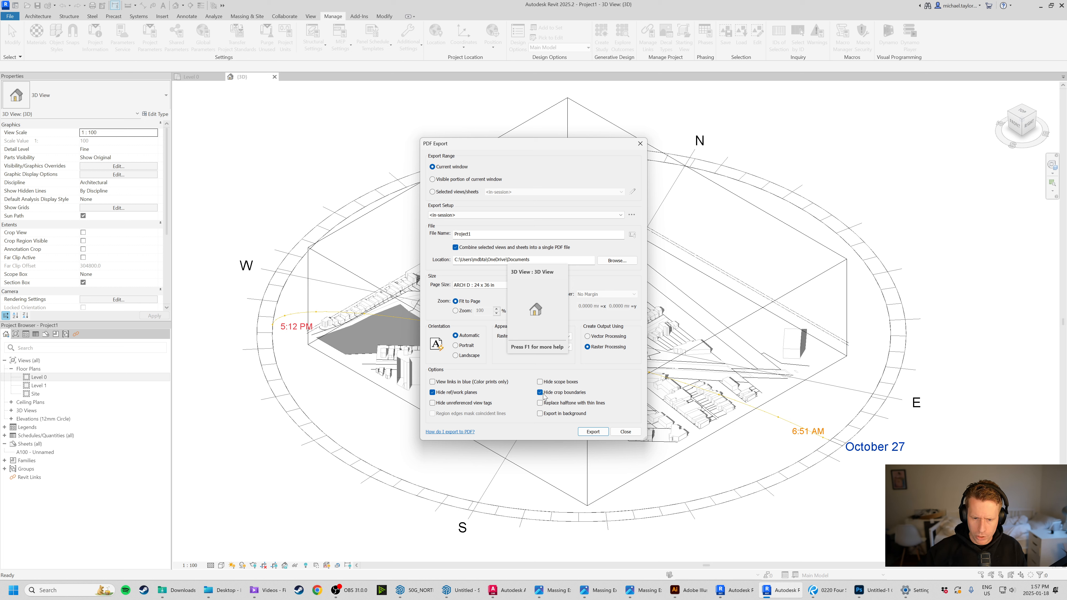
{"action": "left_click", "coordinate": [540, 382]}
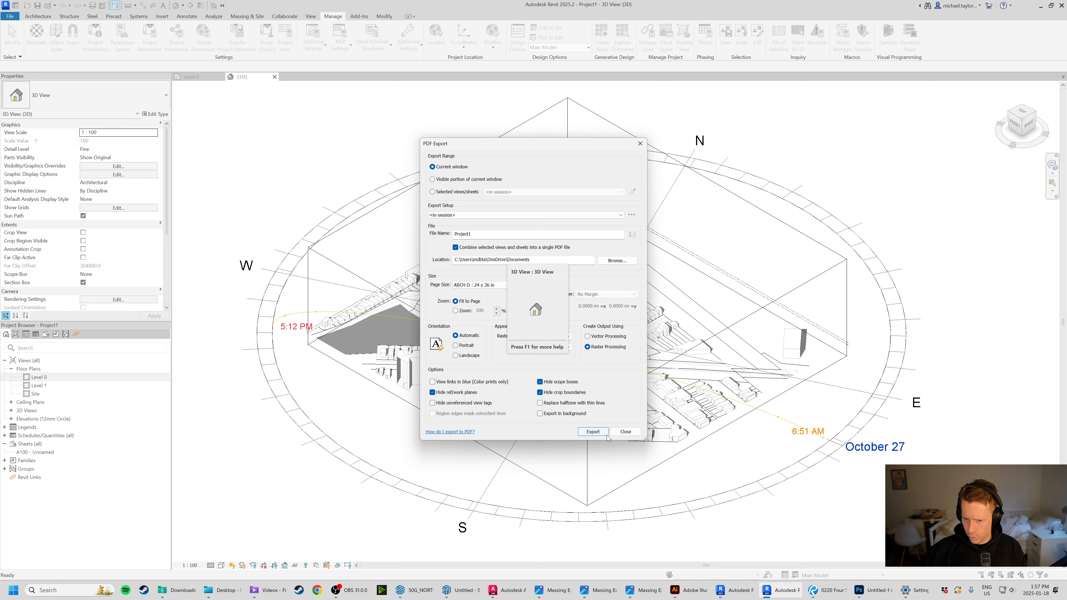
Export the 3D view to PDF without saving the export settings for future sessions.
{"action": "left_click", "coordinate": [596, 433]}
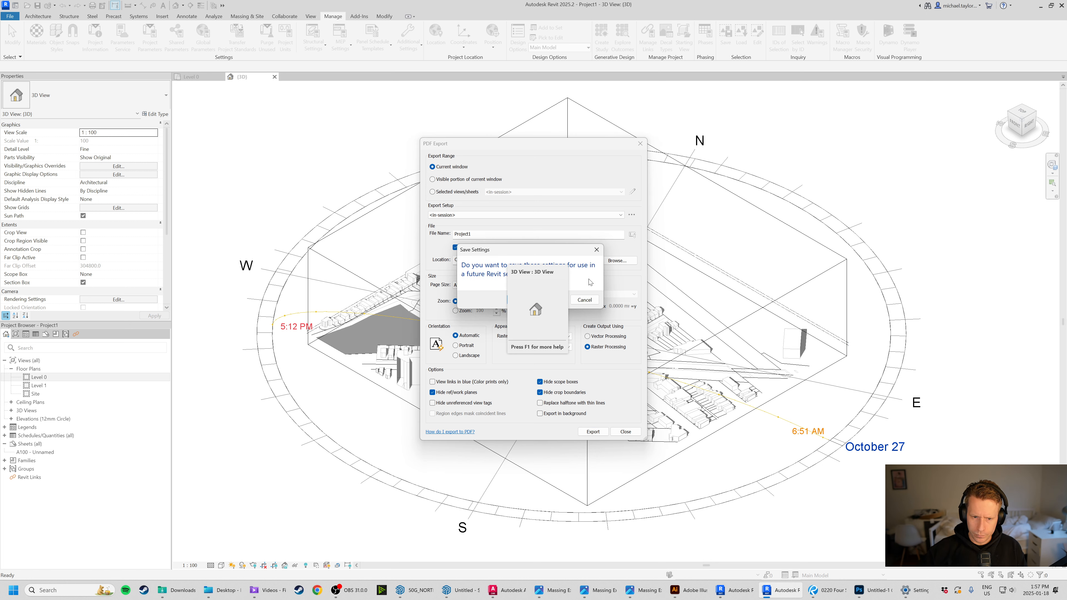
{"action": "left_click_drag", "start_coordinate": [557, 255], "coordinate": [434, 205]}
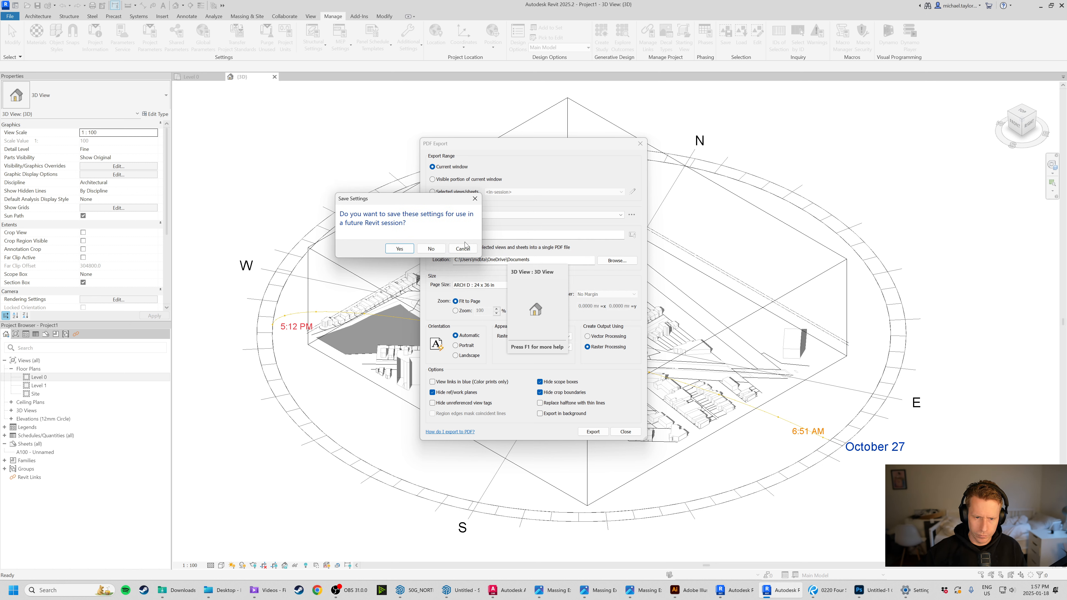
{"action": "left_click", "coordinate": [431, 249]}
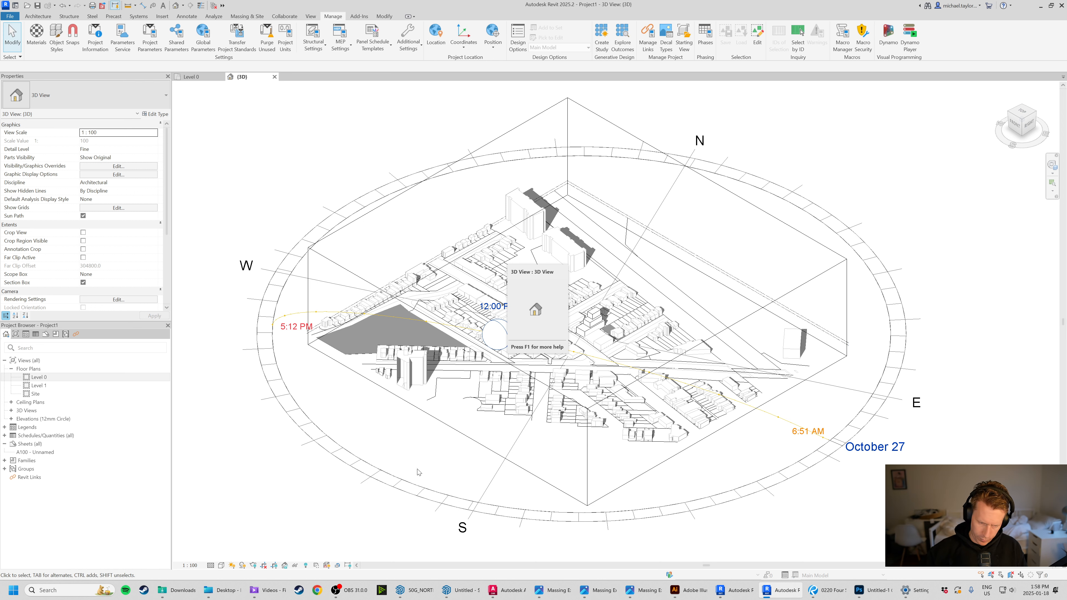
Look through the Desktop folder in File Explorer for the newly exported Project1 PDF, and return to Revit.
{"action": "left_click", "coordinate": [222, 591]}
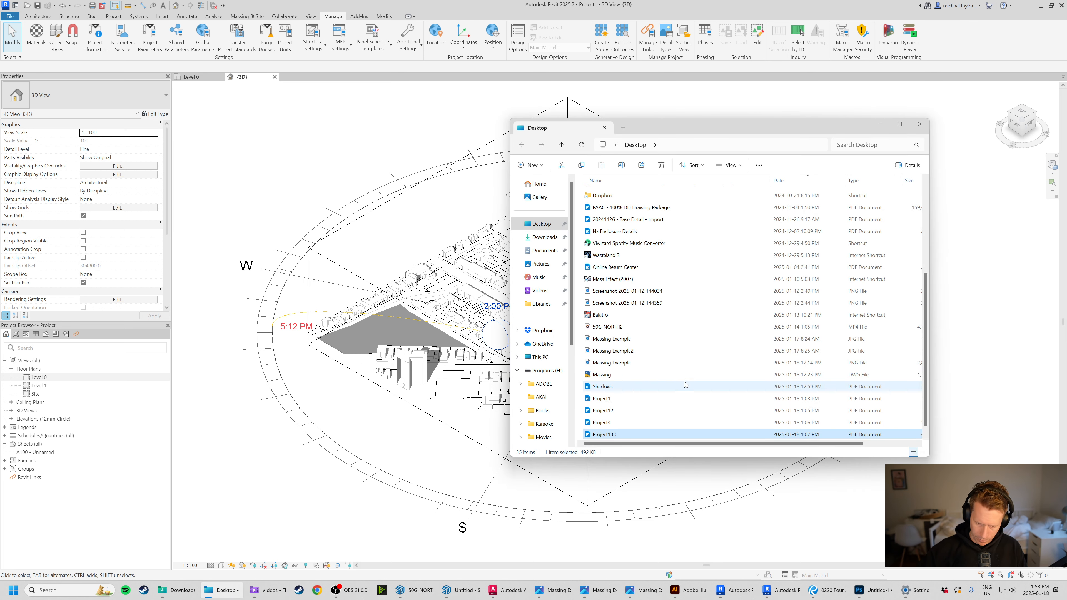
{"action": "scroll", "coordinate": [685, 381], "scroll_direction": "down", "scroll_amount": 1}
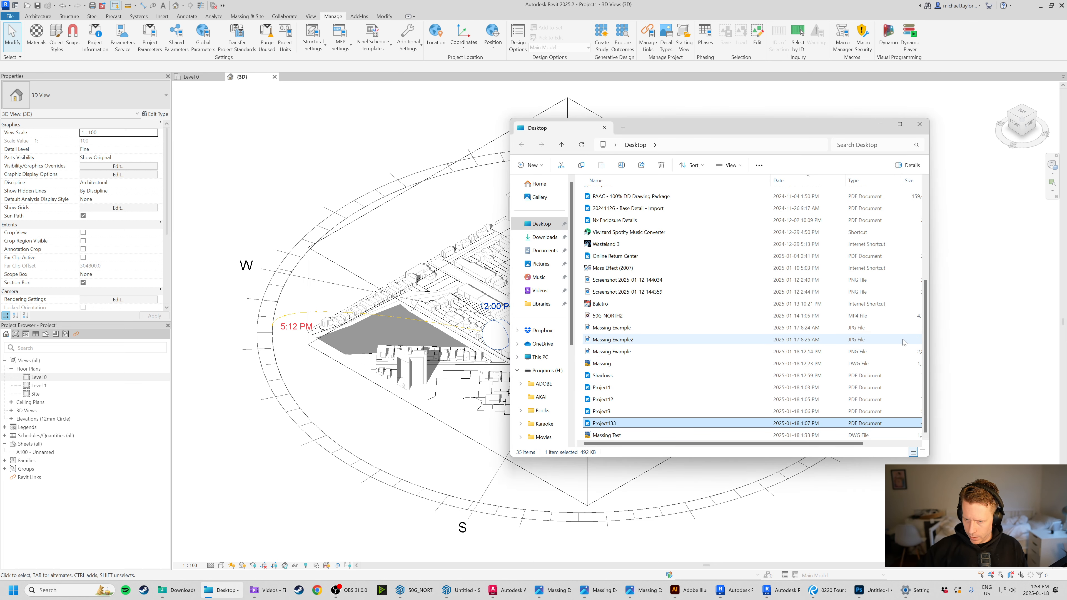
{"action": "right_click", "coordinate": [751, 248]}
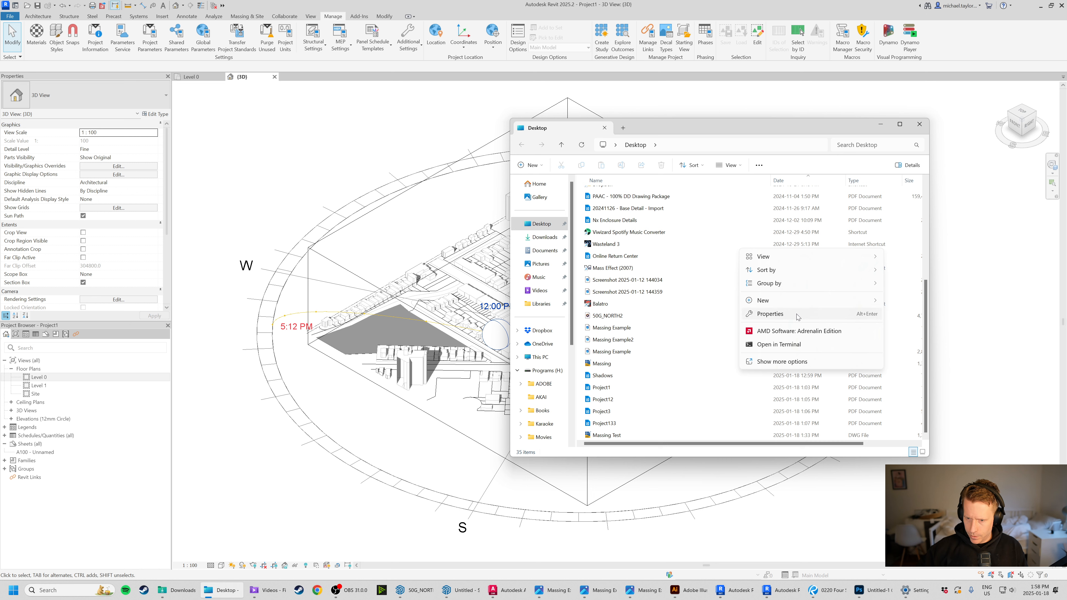
{"action": "right_click", "coordinate": [722, 246]}
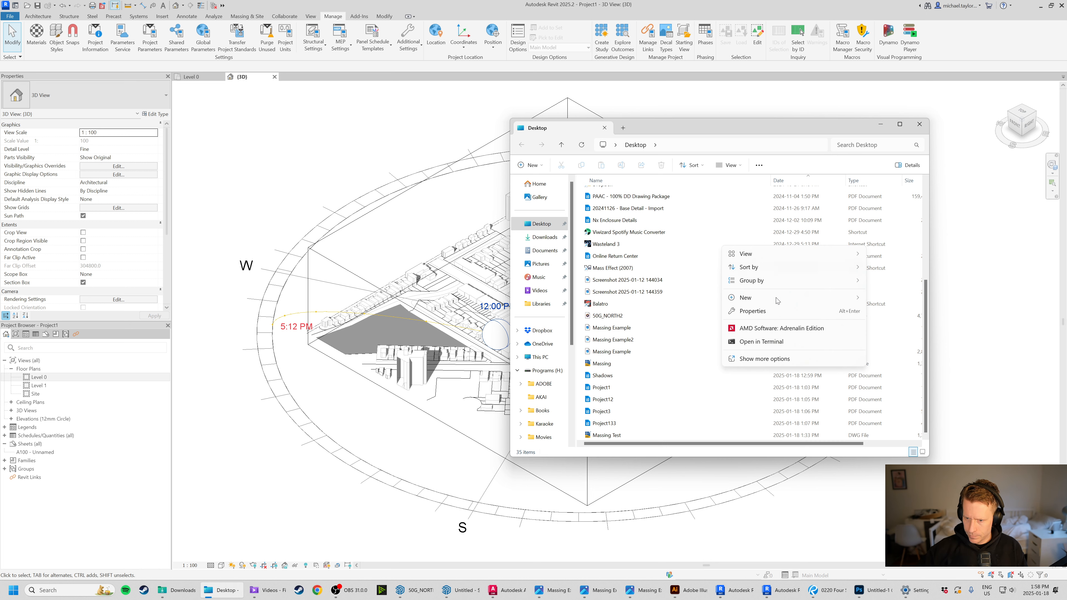
{"action": "left_click", "coordinate": [754, 358]}
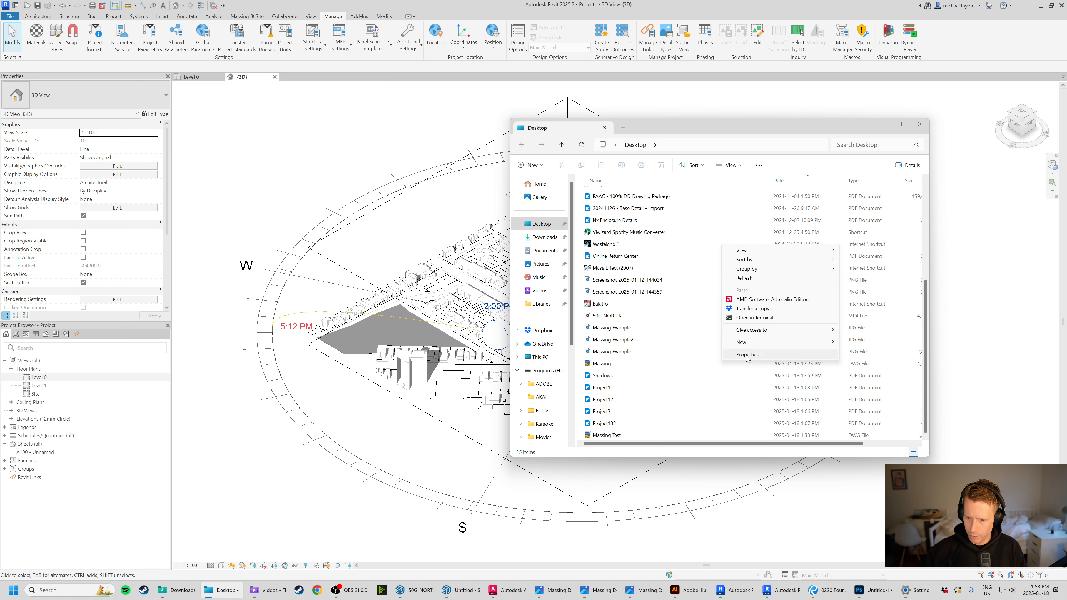
{"action": "scroll", "coordinate": [668, 425], "scroll_direction": "up", "scroll_amount": 5}
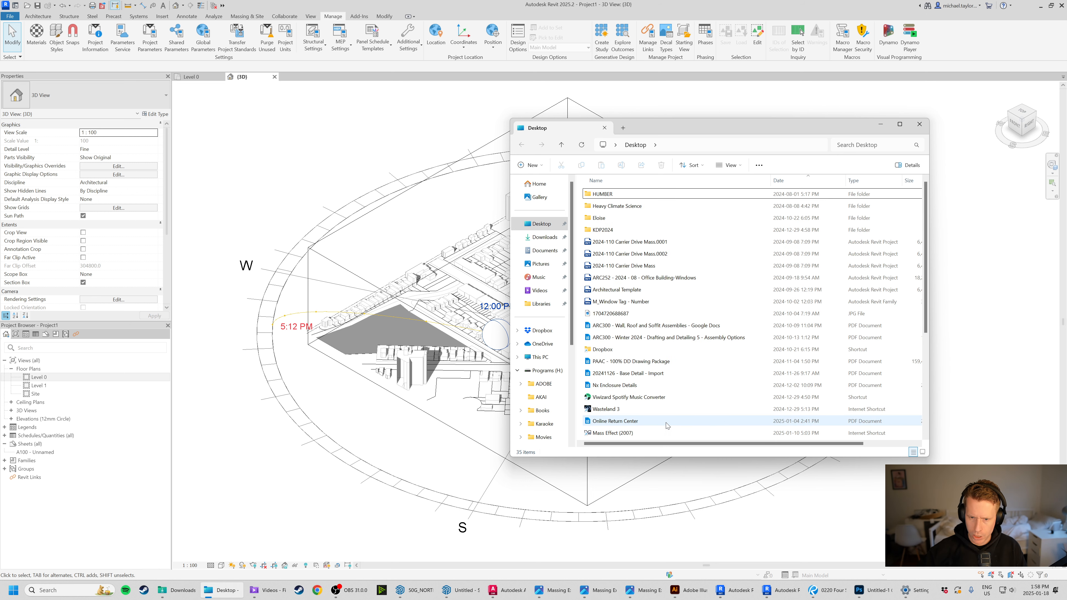
{"action": "scroll", "coordinate": [668, 426], "scroll_direction": "down", "scroll_amount": 5}
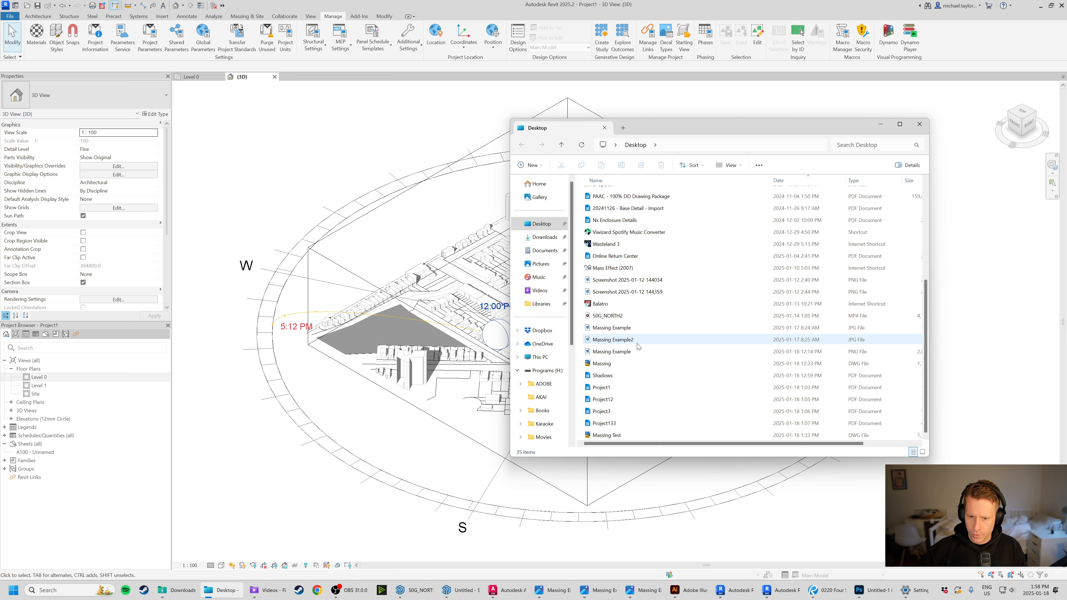
{"action": "left_click", "coordinate": [986, 343]}
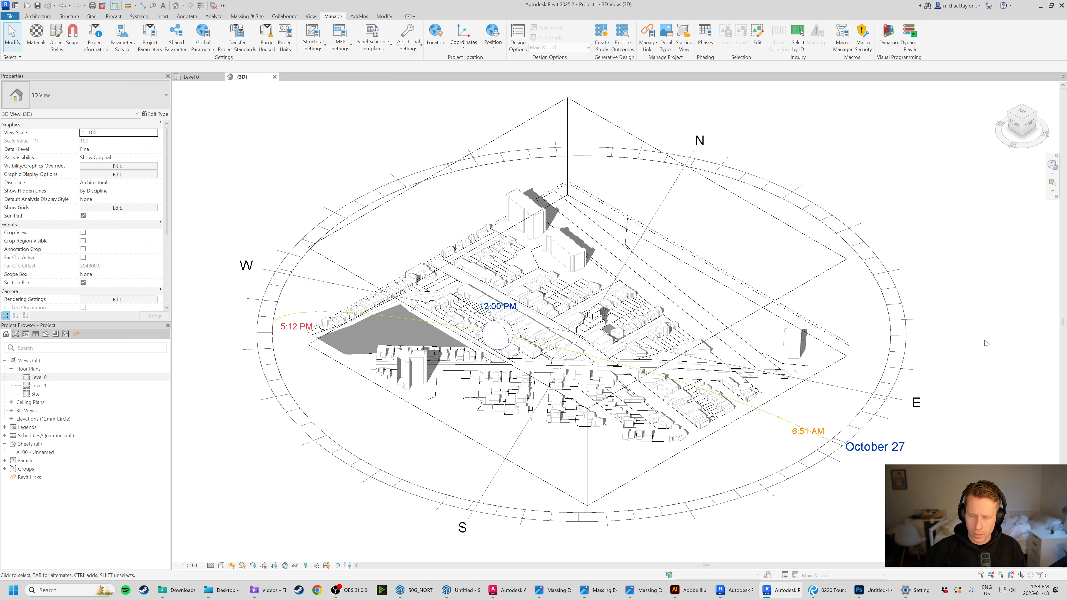
{"action": "left_click", "coordinate": [222, 590]}
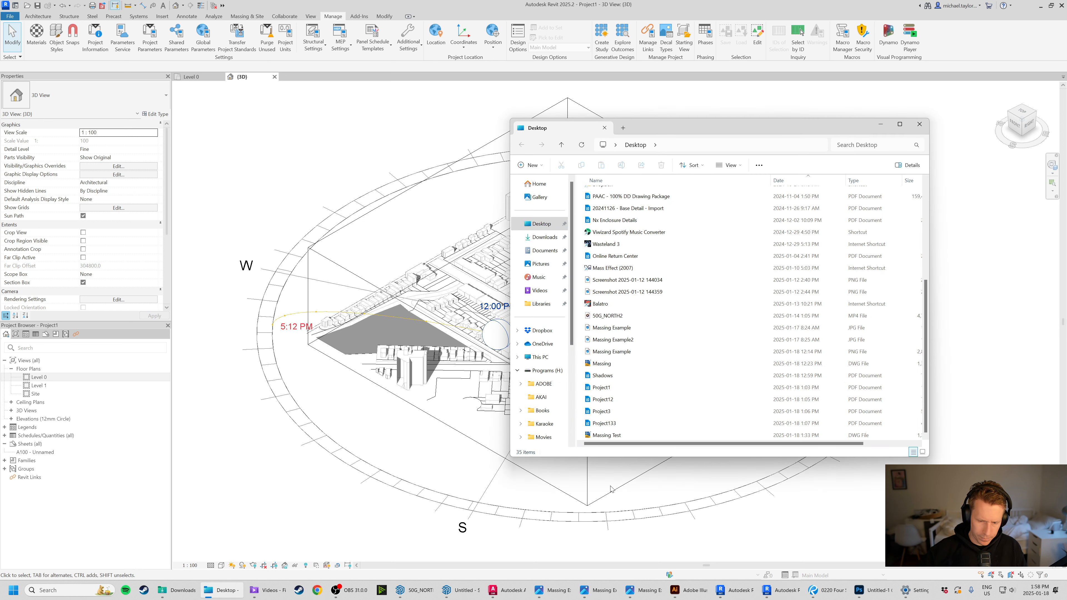
{"action": "left_click", "coordinate": [627, 392]}
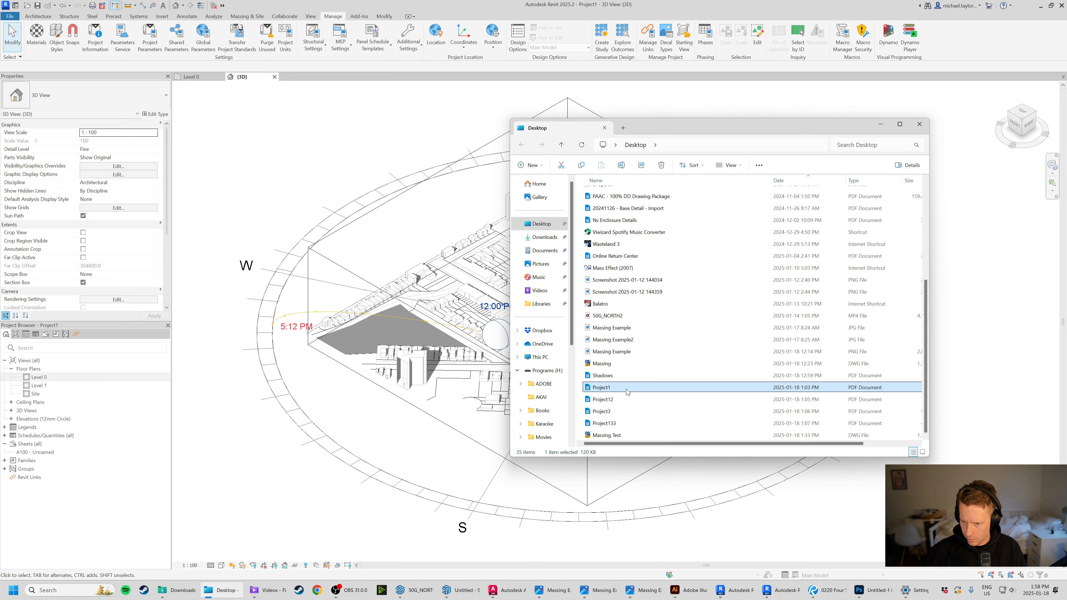
{"action": "left_click", "coordinate": [988, 382]}
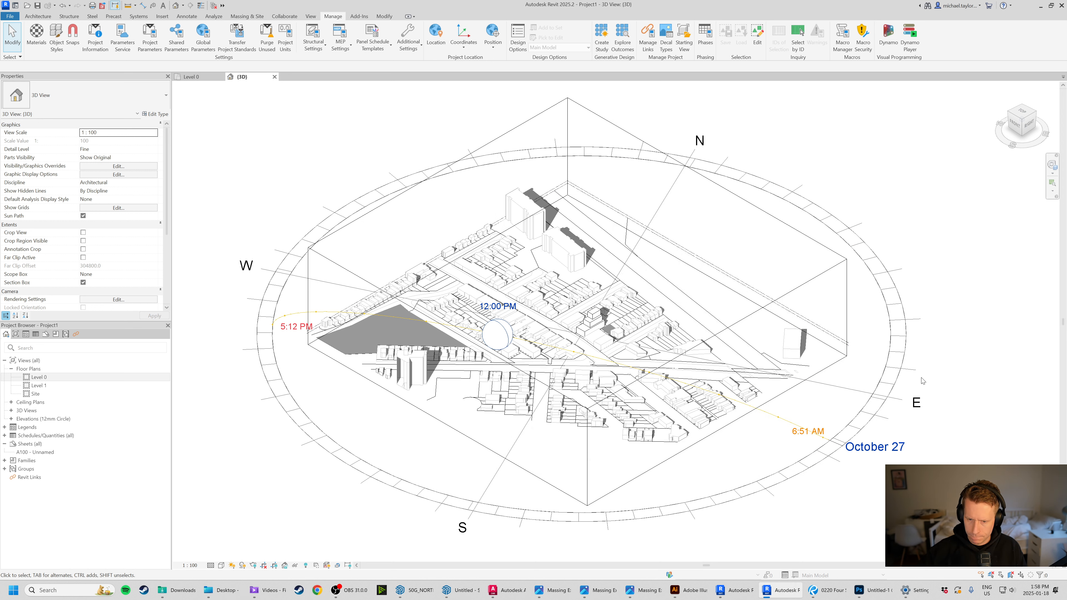
Check the save location in the PDF export settings and leave them without exporting again.
{"action": "left_click", "coordinate": [10, 16]}
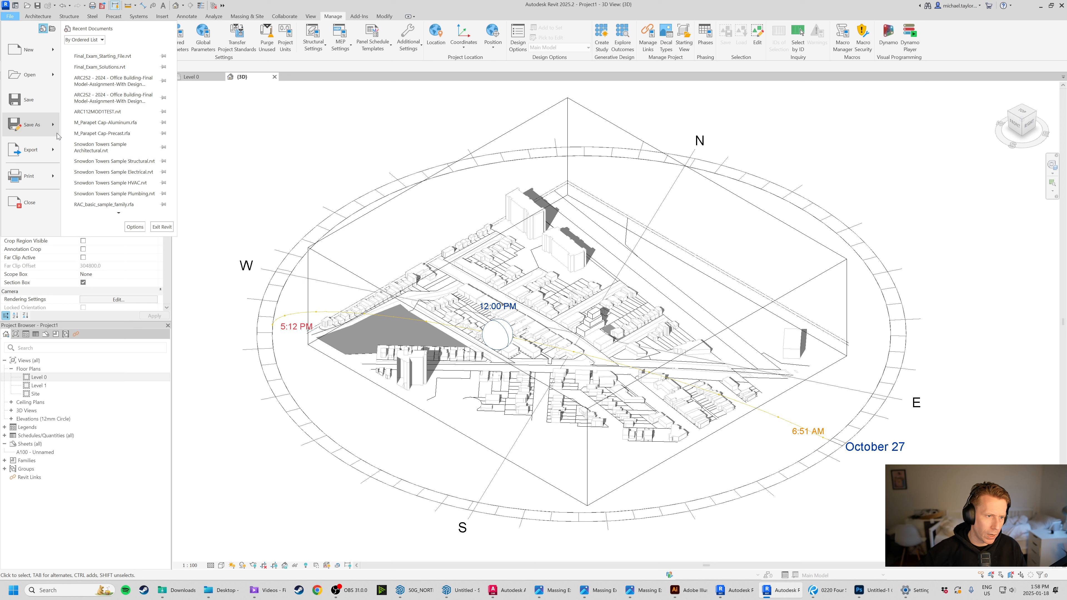
{"action": "mouse_move", "coordinate": [45, 152]}
{"action": "left_click", "coordinate": [88, 81]}
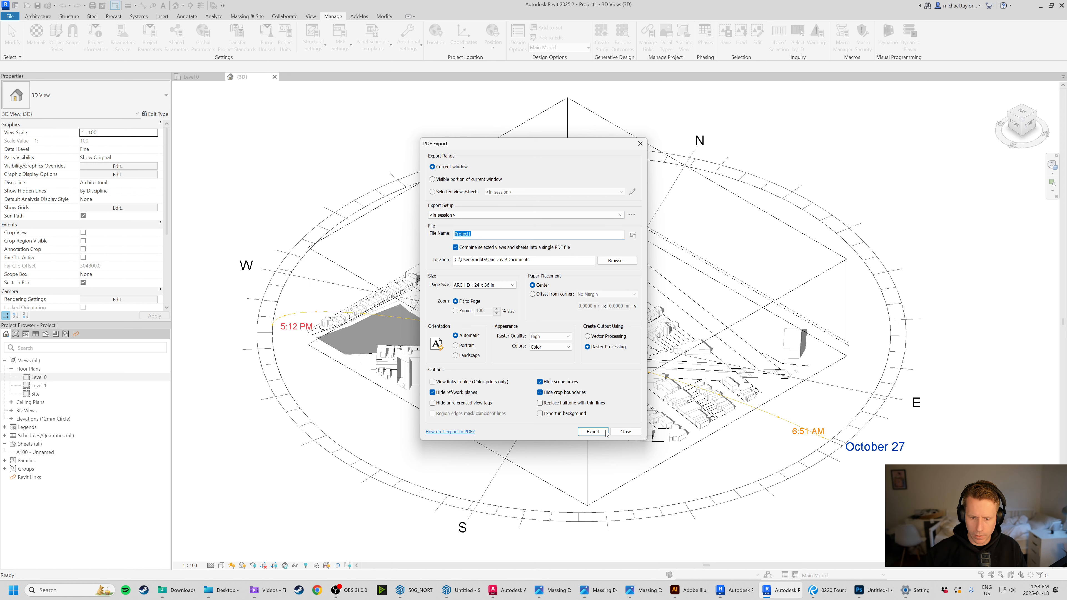
{"action": "left_click", "coordinate": [629, 434]}
Open the exported Project1 PDF from the Documents folder and examine the site massing and shadows up close.
{"action": "left_click", "coordinate": [221, 590]}
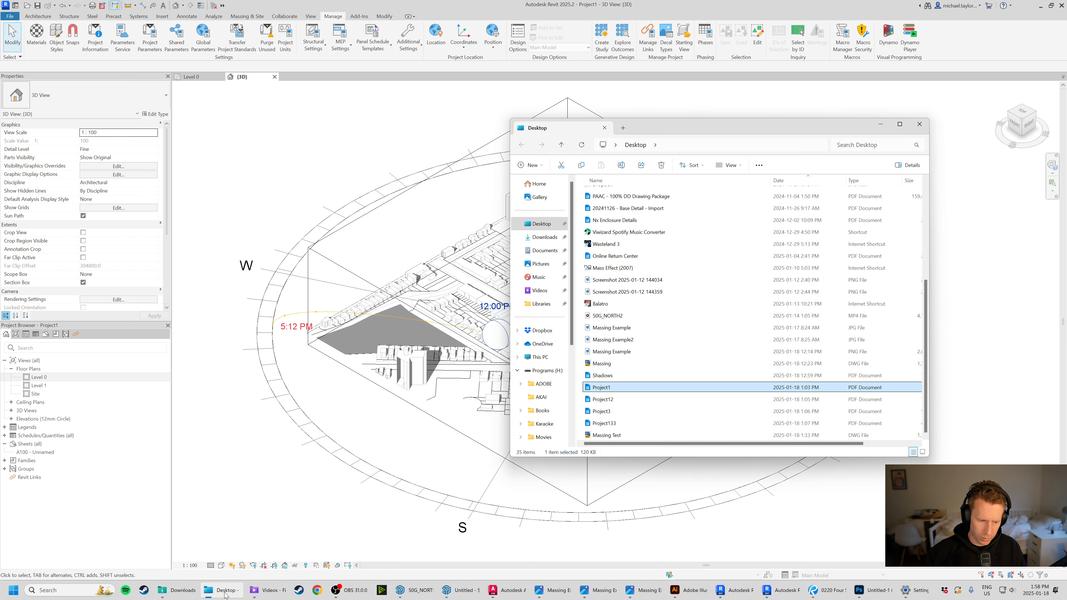
{"action": "left_click", "coordinate": [546, 251]}
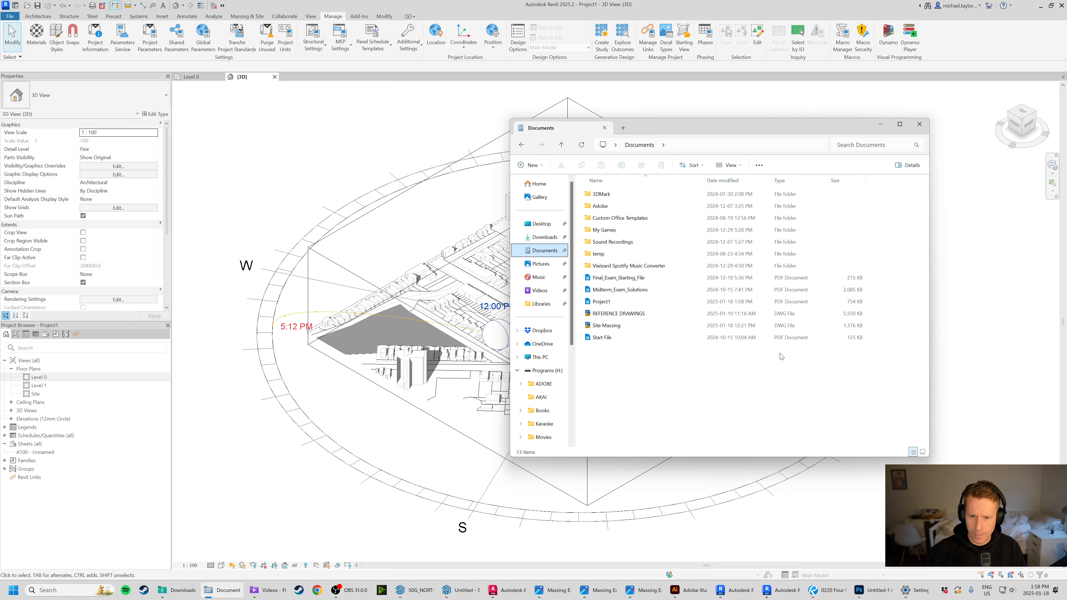
{"action": "left_click", "coordinate": [653, 299]}
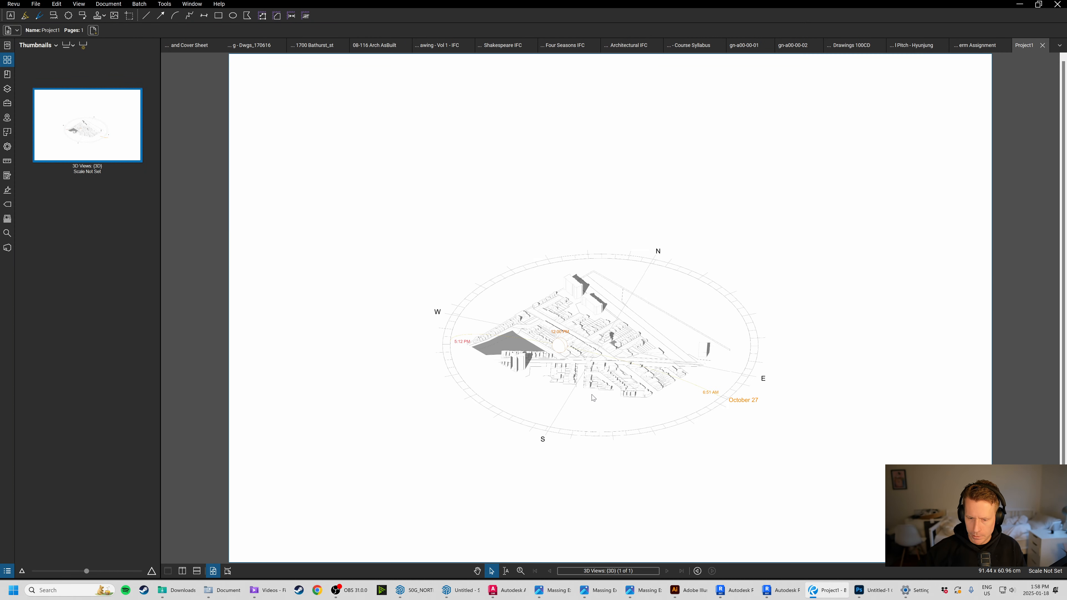
{"action": "scroll", "coordinate": [589, 378], "scroll_direction": "up", "scroll_amount": 5}
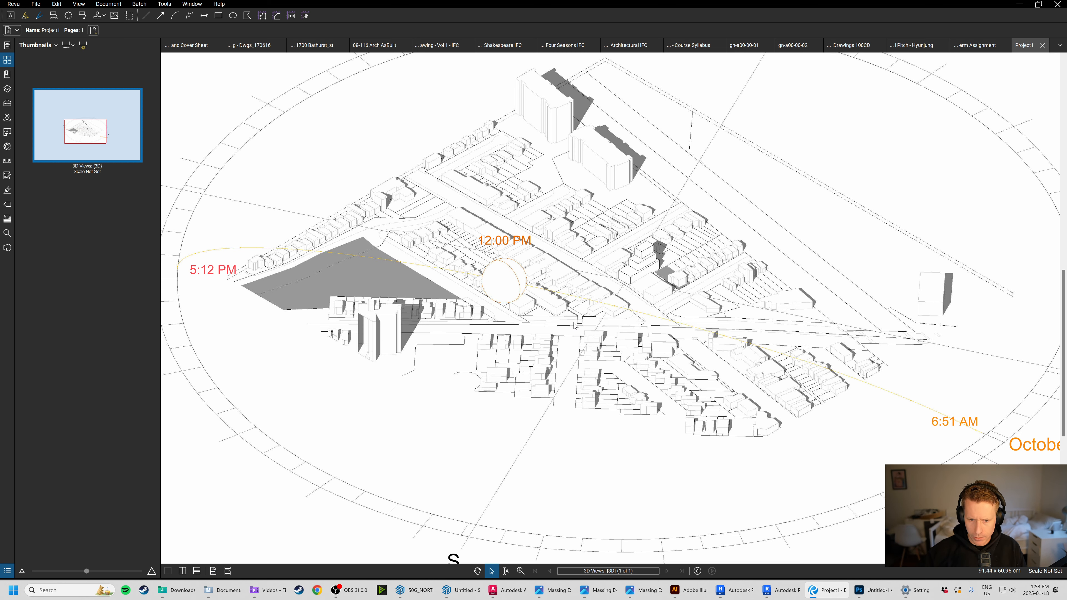
Examine the stepped building mass and its surrounding shadows up close in the exported Project1 PDF, ending on the overall site.
{"action": "scroll", "coordinate": [597, 339], "scroll_direction": "down", "scroll_amount": 2}
{"action": "scroll", "coordinate": [622, 332], "scroll_direction": "up", "scroll_amount": 4}
{"action": "scroll", "coordinate": [633, 318], "scroll_direction": "up", "scroll_amount": 2}
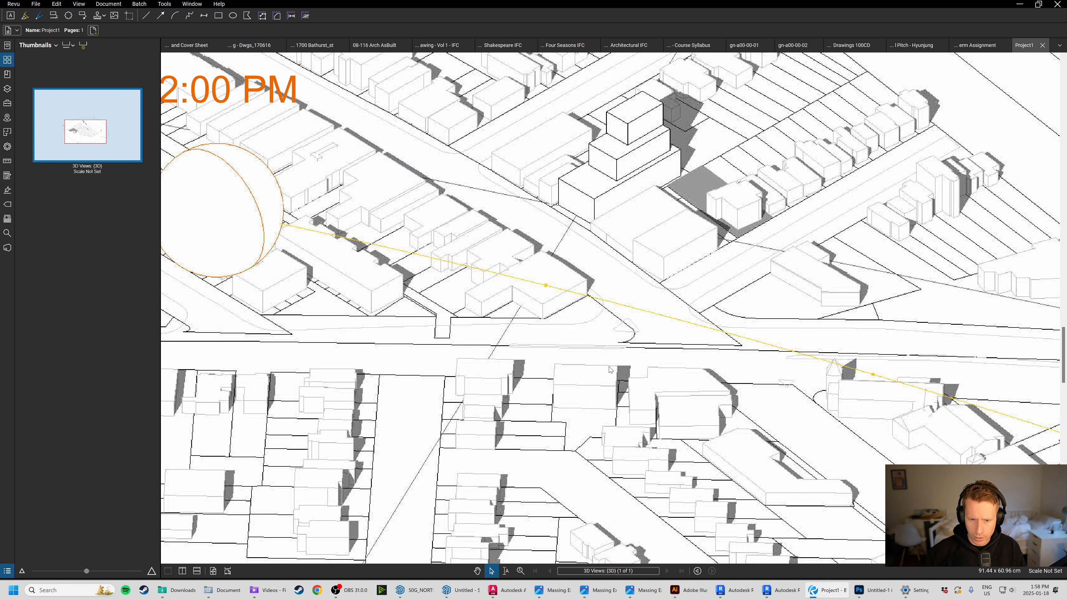
{"action": "scroll", "coordinate": [610, 369], "scroll_direction": "down", "scroll_amount": 1}
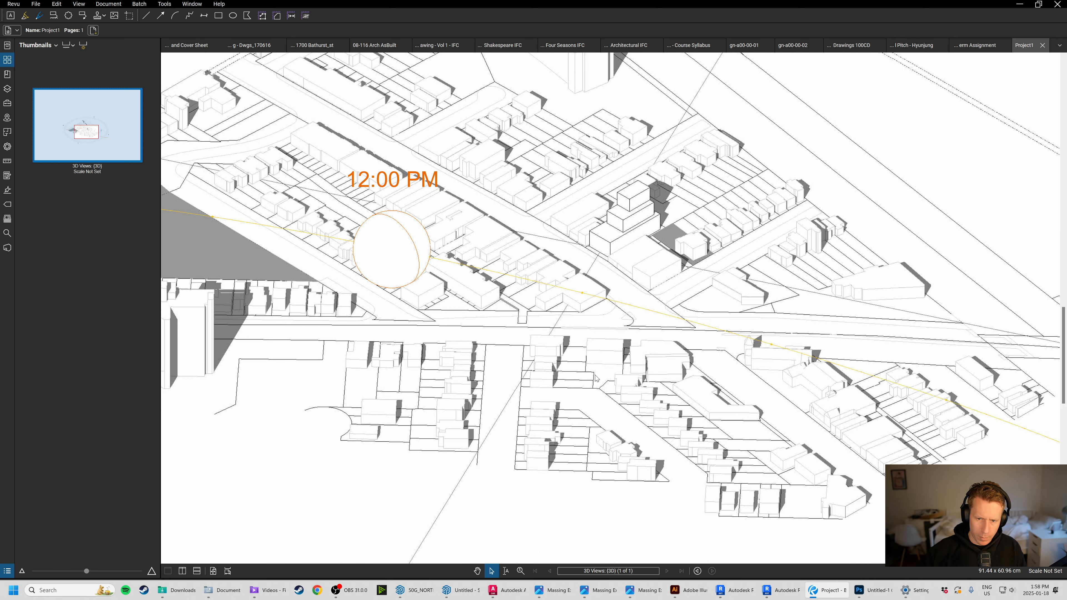
{"action": "scroll", "coordinate": [638, 168], "scroll_direction": "up", "scroll_amount": 4}
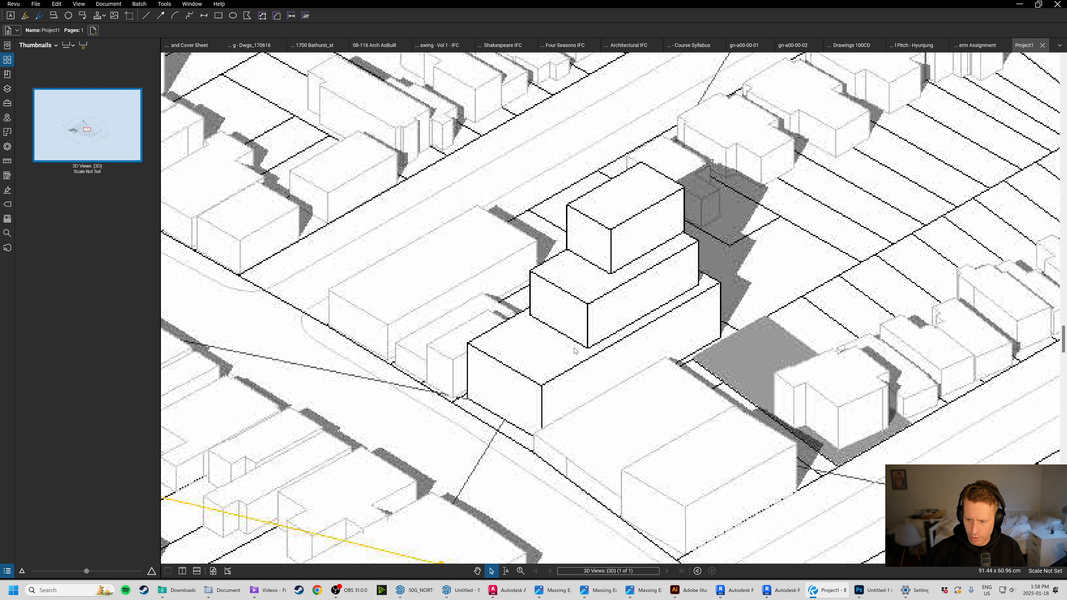
{"action": "scroll", "coordinate": [590, 366], "scroll_direction": "down", "scroll_amount": 3}
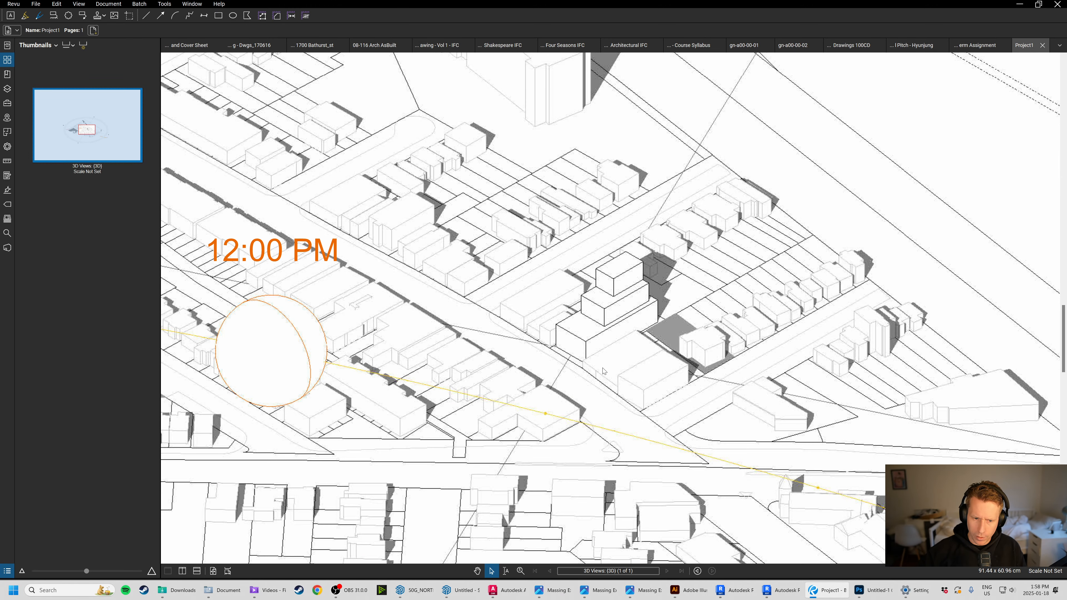
{"action": "scroll", "coordinate": [603, 370], "scroll_direction": "down", "scroll_amount": 5}
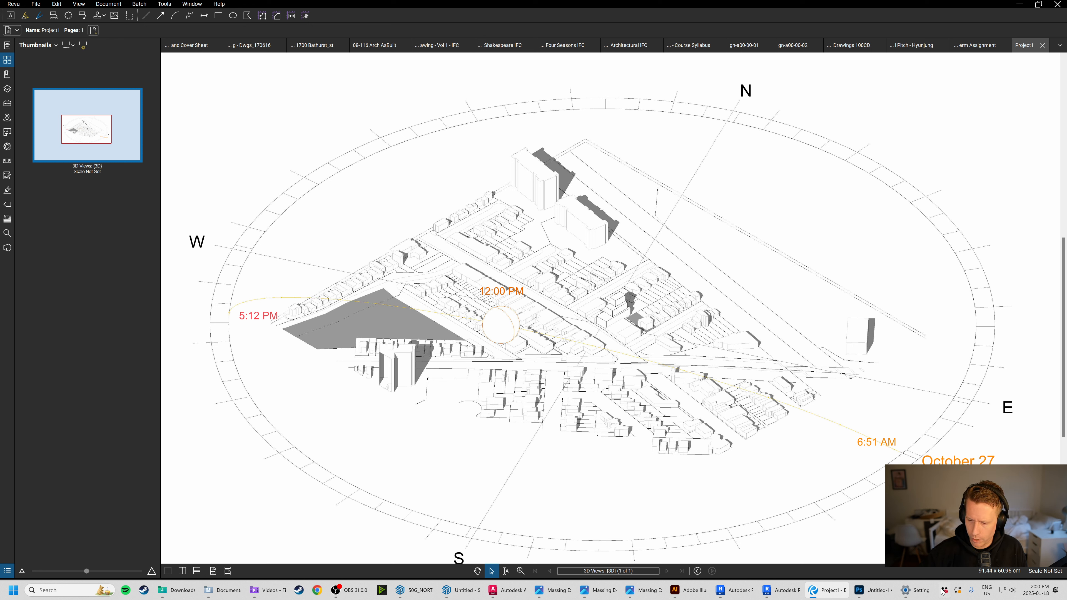
Return to the Project1 3D view in Revit and turn off its sun path and shadows.
{"action": "mouse_move", "coordinate": [782, 598]}
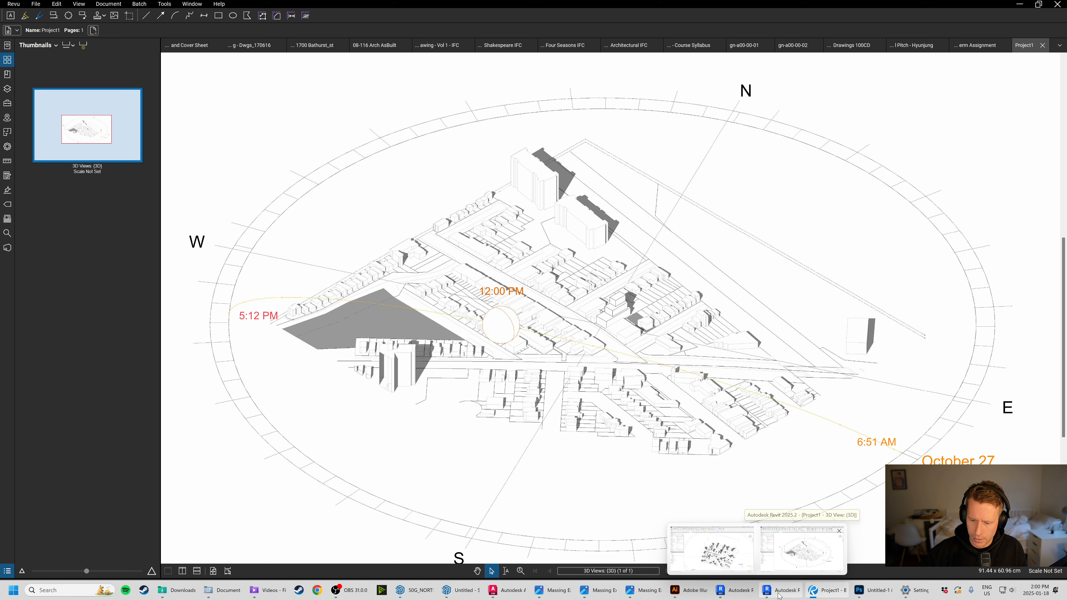
{"action": "left_click", "coordinate": [815, 555]}
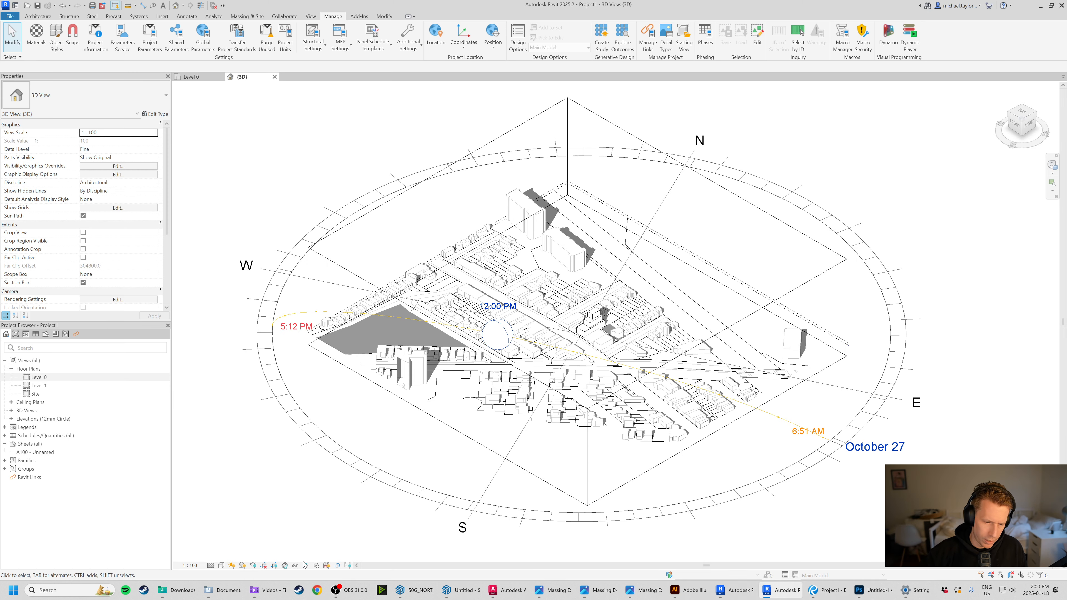
{"action": "left_click", "coordinate": [234, 567]}
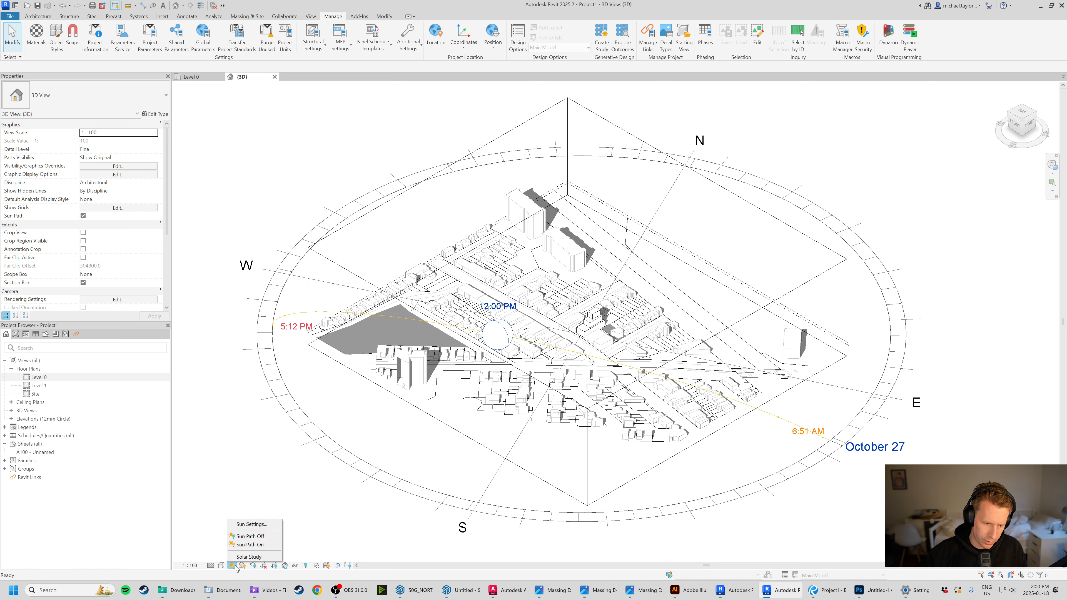
{"action": "left_click", "coordinate": [266, 539]}
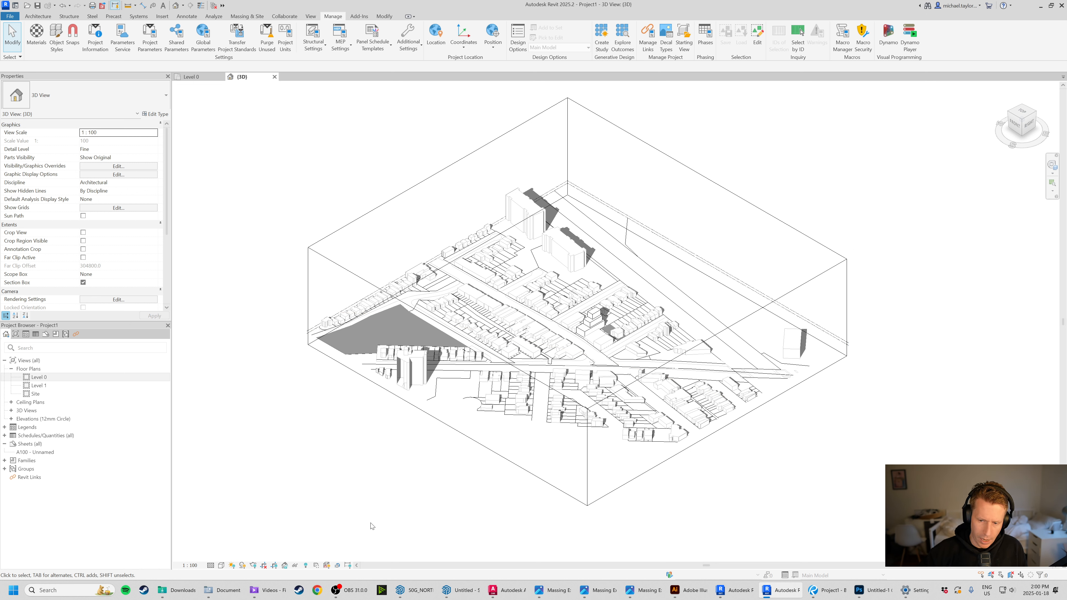
{"action": "left_click", "coordinate": [243, 566]}
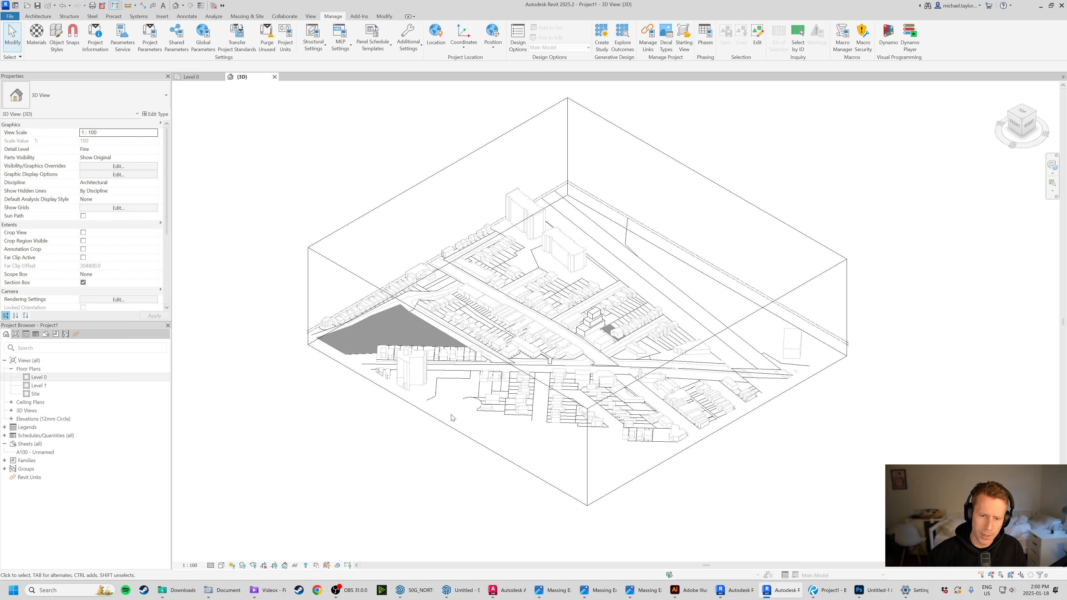
Export the current 3D view to PDF under the file name Project1-Vector.
{"action": "left_click", "coordinate": [9, 17]}
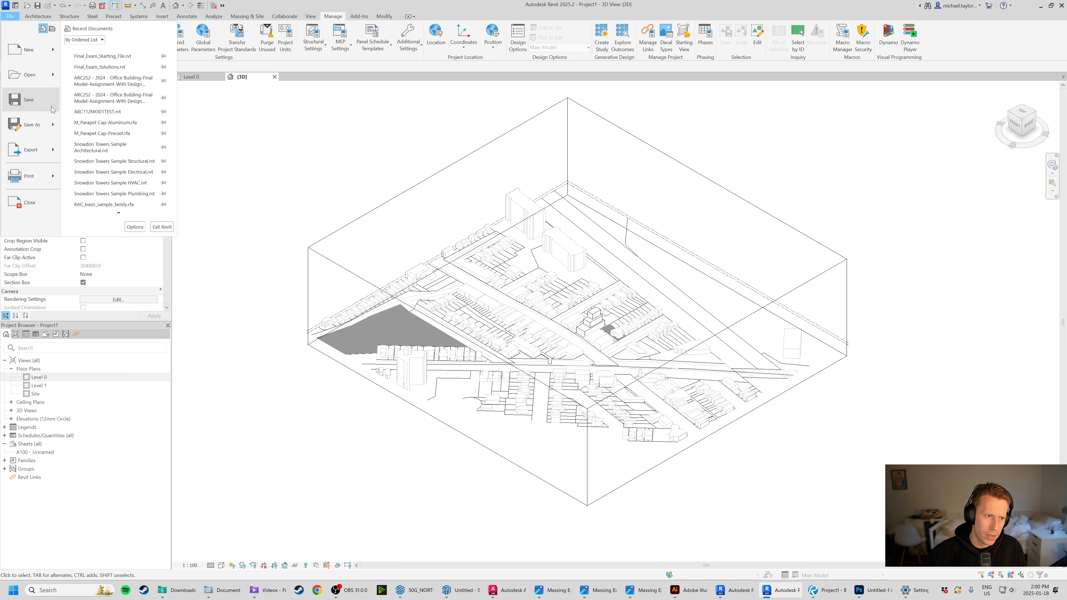
{"action": "mouse_move", "coordinate": [31, 149]}
{"action": "left_click", "coordinate": [109, 81]}
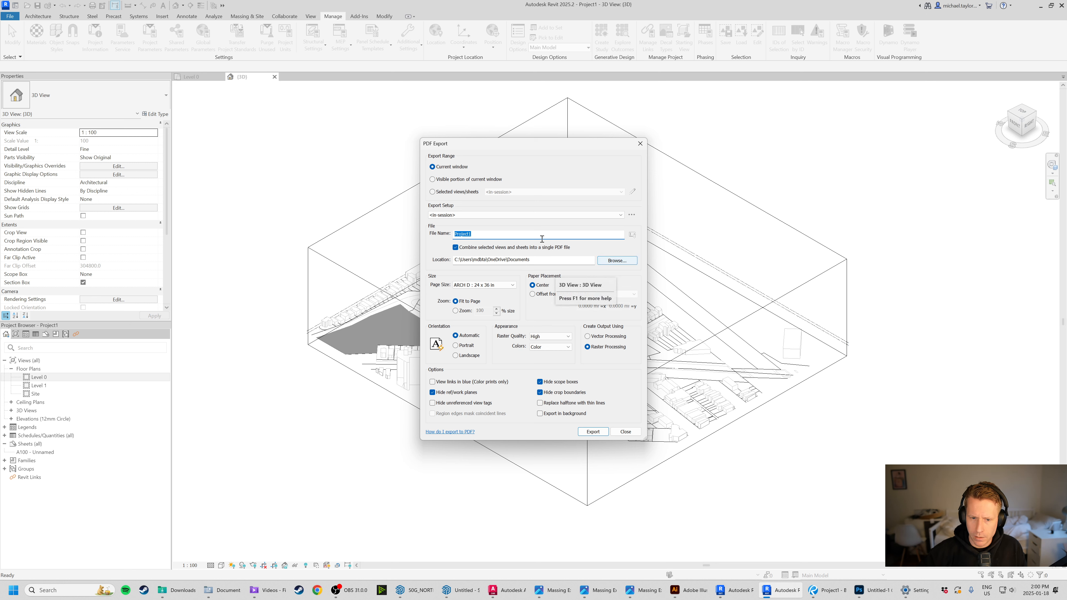
{"action": "left_click", "coordinate": [523, 237]}
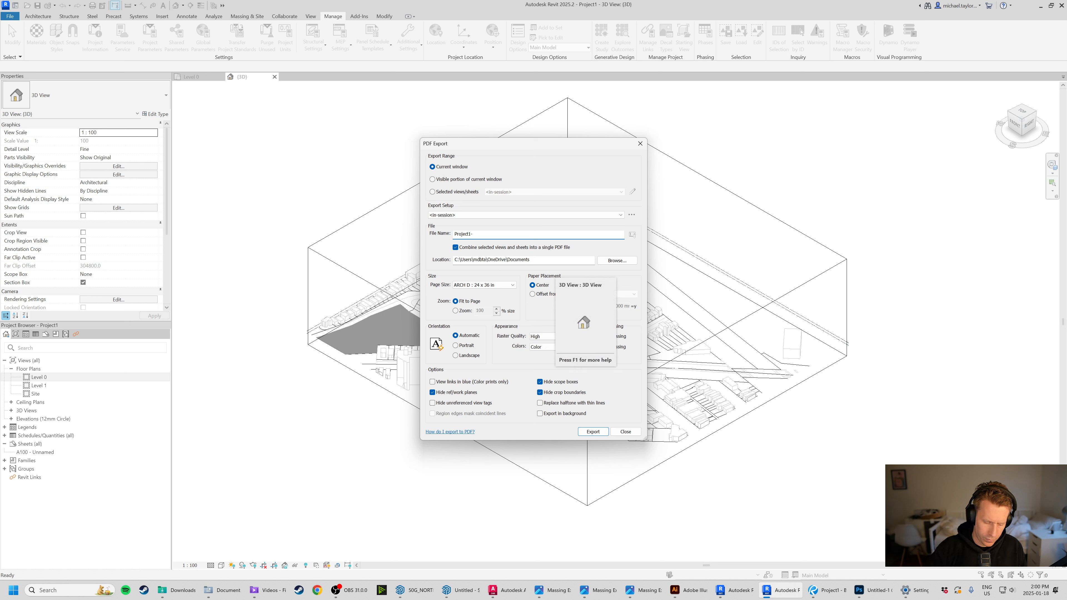
{"action": "type", "text": "-Vector"}
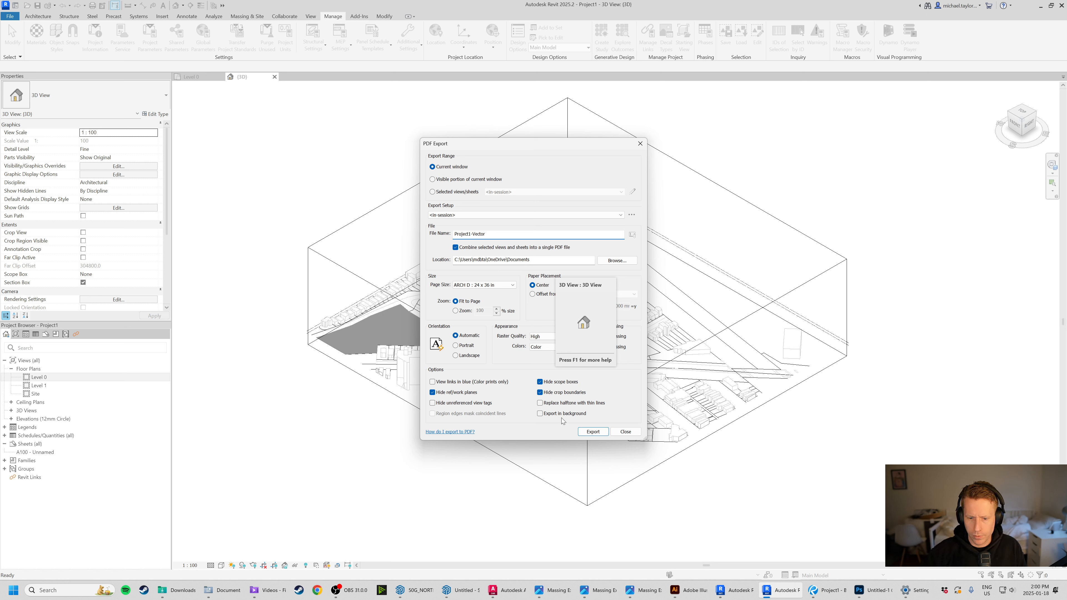
{"action": "key", "text": "Tab"}
{"action": "left_click", "coordinate": [606, 433]}
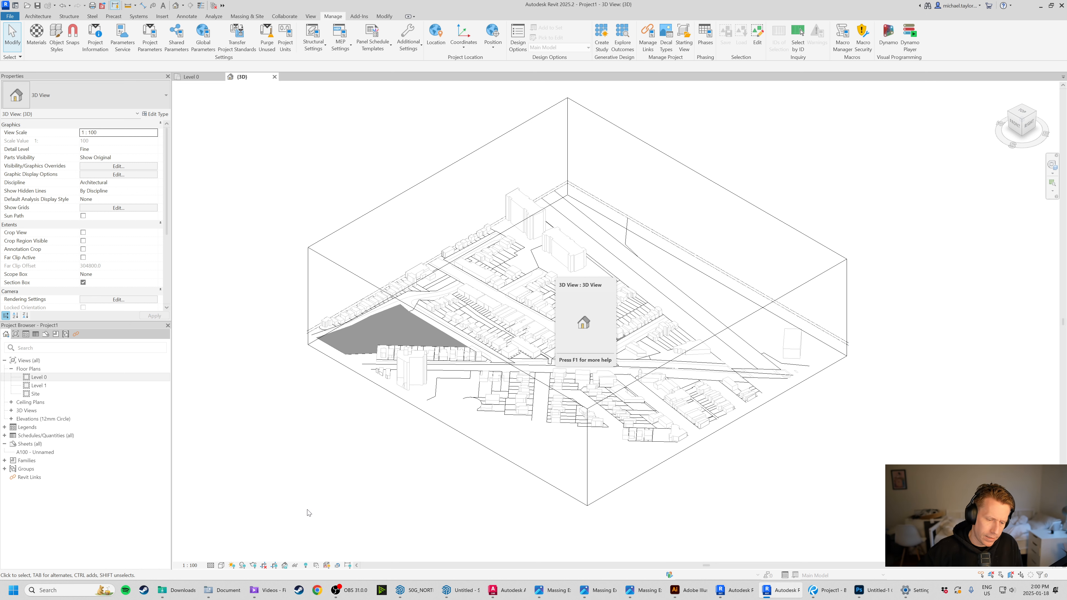
Open the Project1-Vector PDF from the Documents folder, examine its linework around the stepped mass, and close the file.
{"action": "mouse_move", "coordinate": [231, 592]}
{"action": "left_click", "coordinate": [221, 549]}
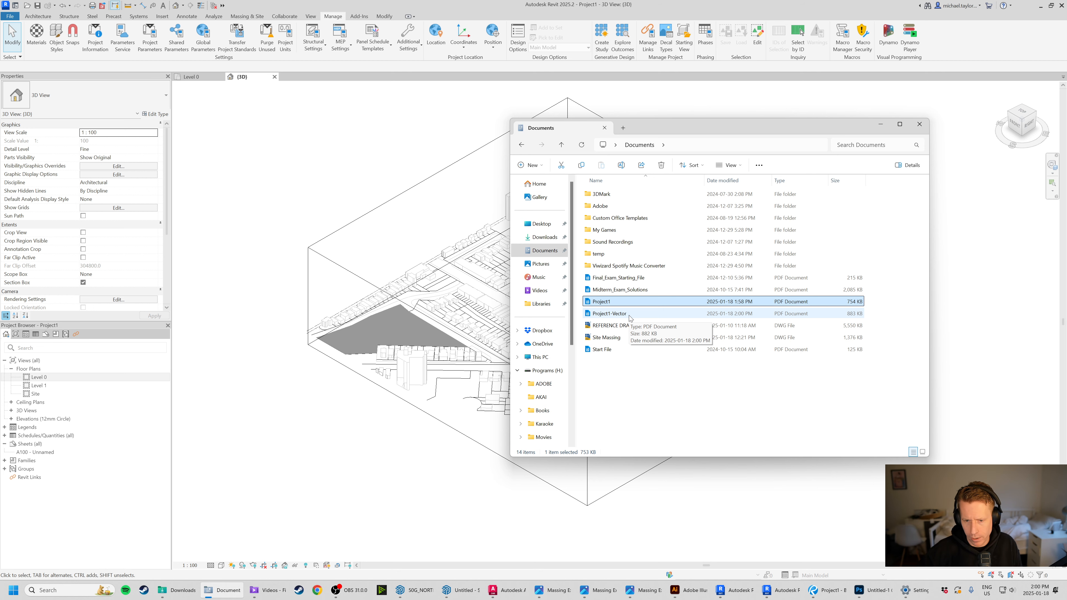
{"action": "double_click", "coordinate": [610, 314]}
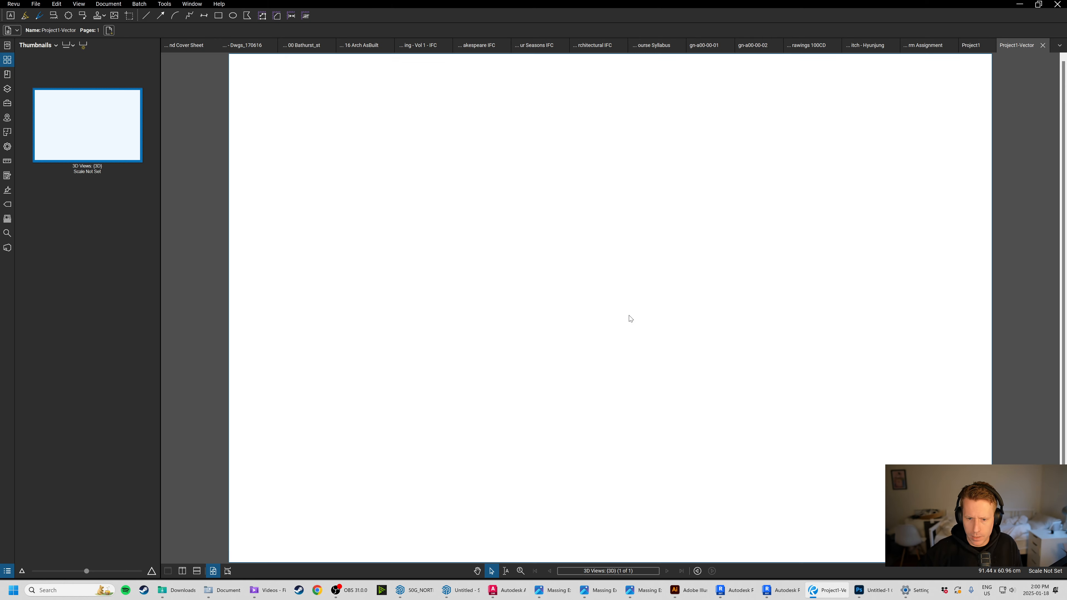
{"action": "scroll", "coordinate": [581, 375], "scroll_direction": "up", "scroll_amount": 5}
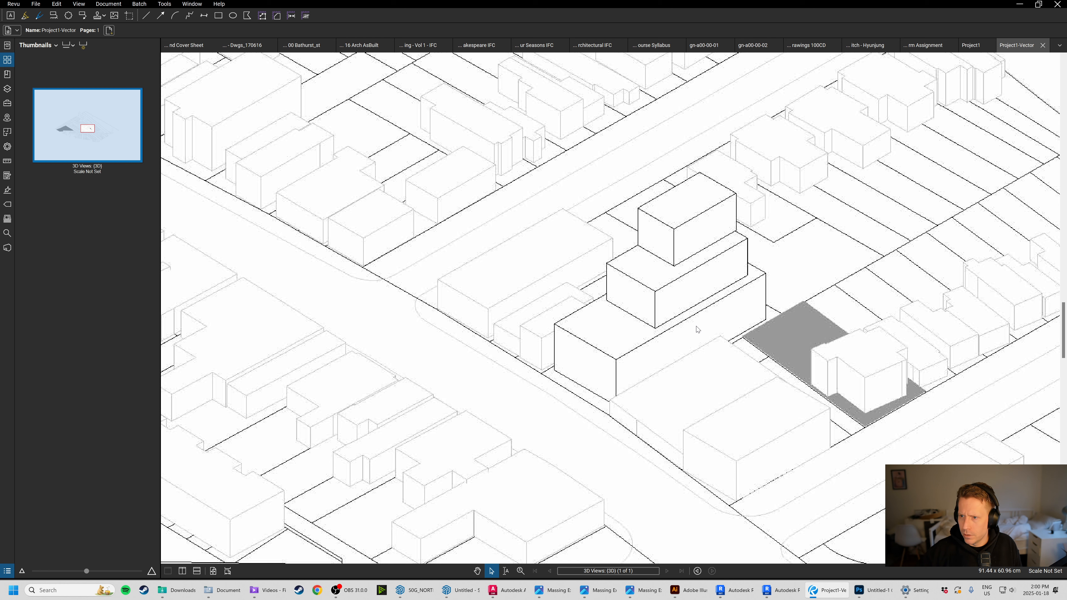
{"action": "scroll", "coordinate": [662, 288], "scroll_direction": "down", "scroll_amount": 4}
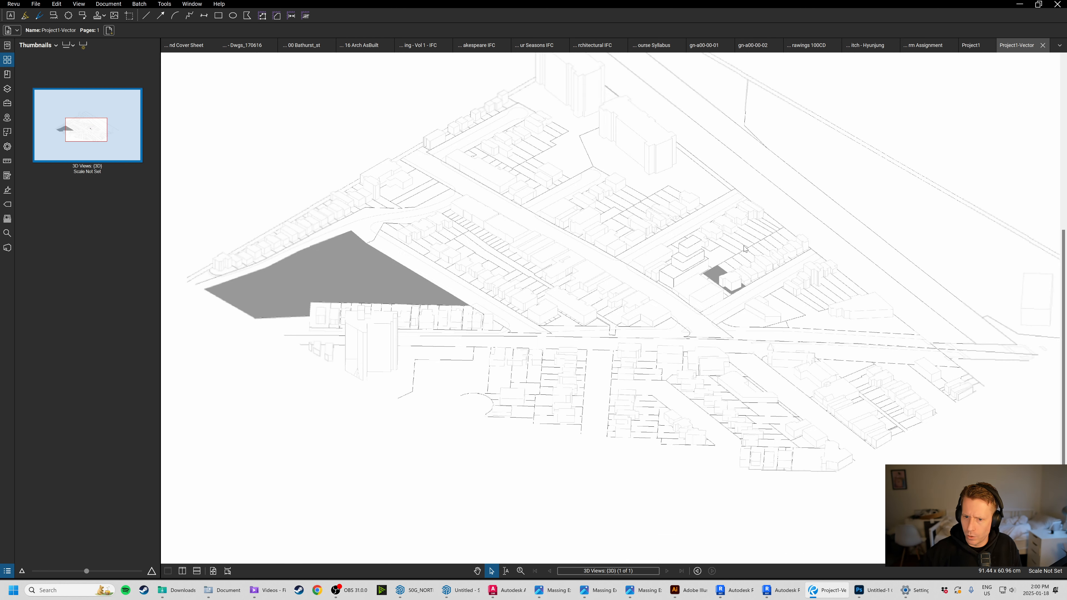
{"action": "scroll", "coordinate": [687, 219], "scroll_direction": "down", "scroll_amount": 2}
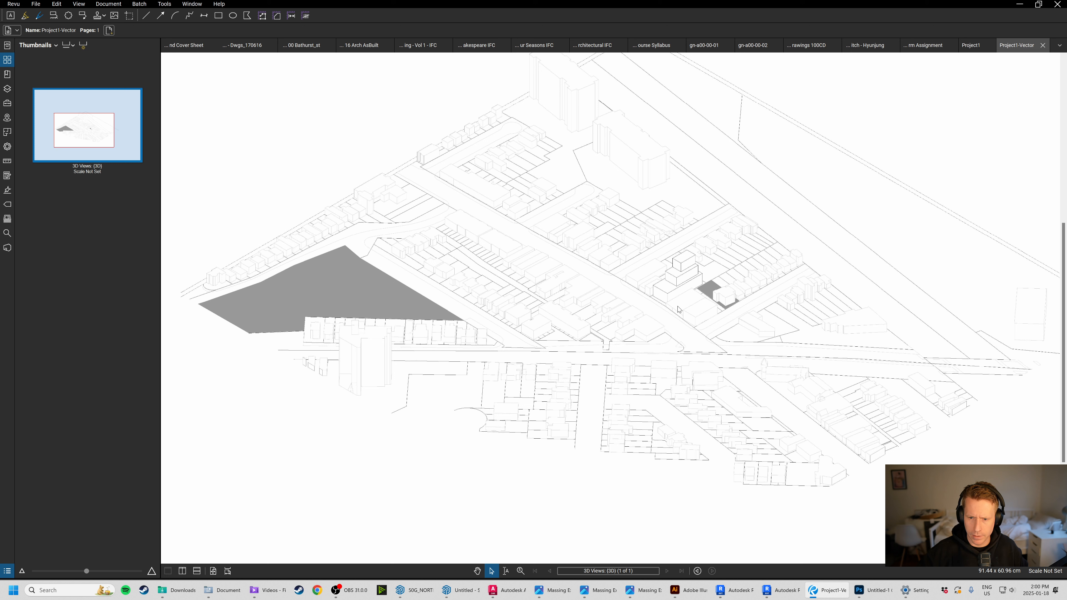
{"action": "left_click", "coordinate": [1044, 46]}
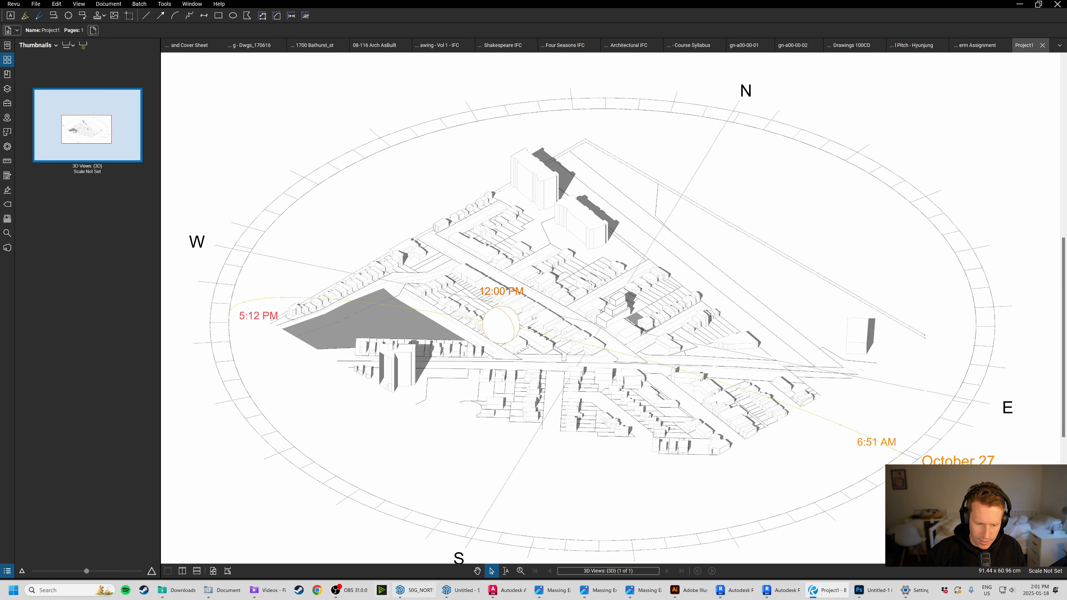
Return to the 3D view in Revit and set up a PDF export with vector processing, keeping the current save location.
{"action": "left_click", "coordinate": [738, 591]}
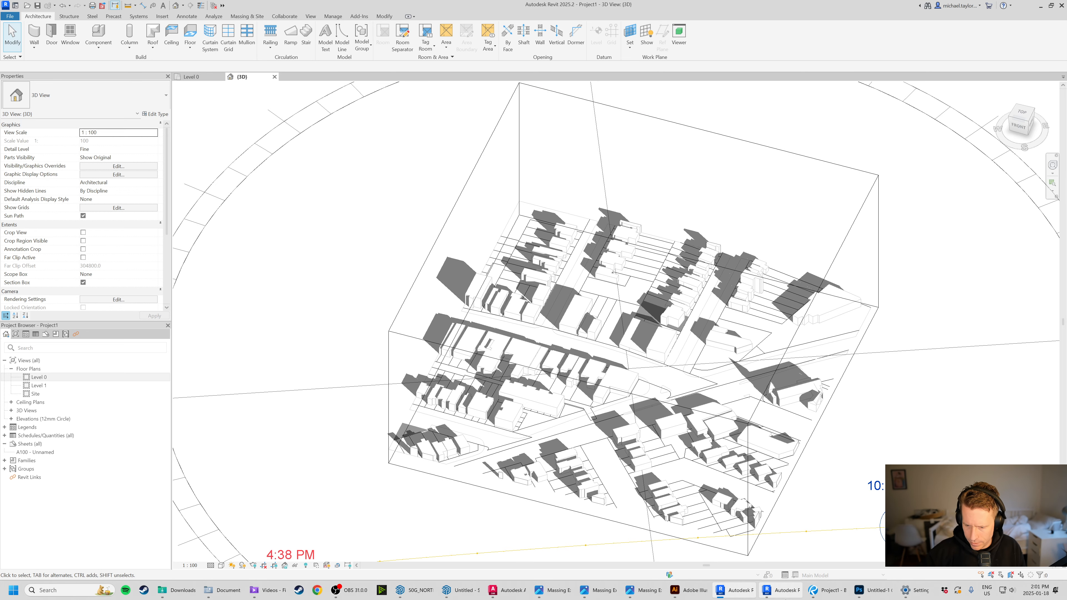
{"action": "left_click", "coordinate": [766, 590]}
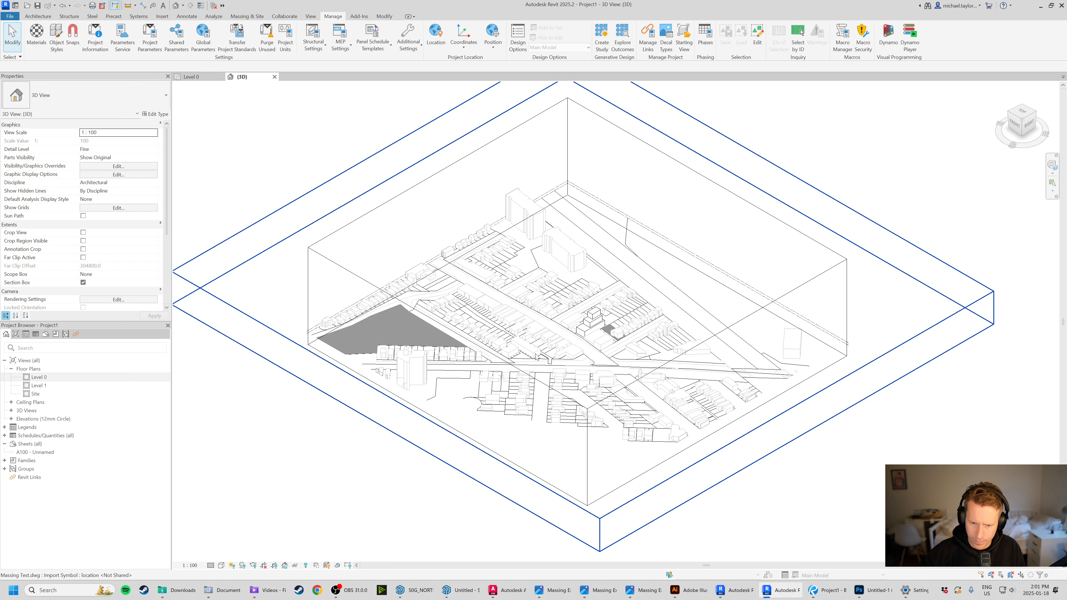
{"action": "left_click", "coordinate": [10, 16]}
{"action": "mouse_move", "coordinate": [40, 150]}
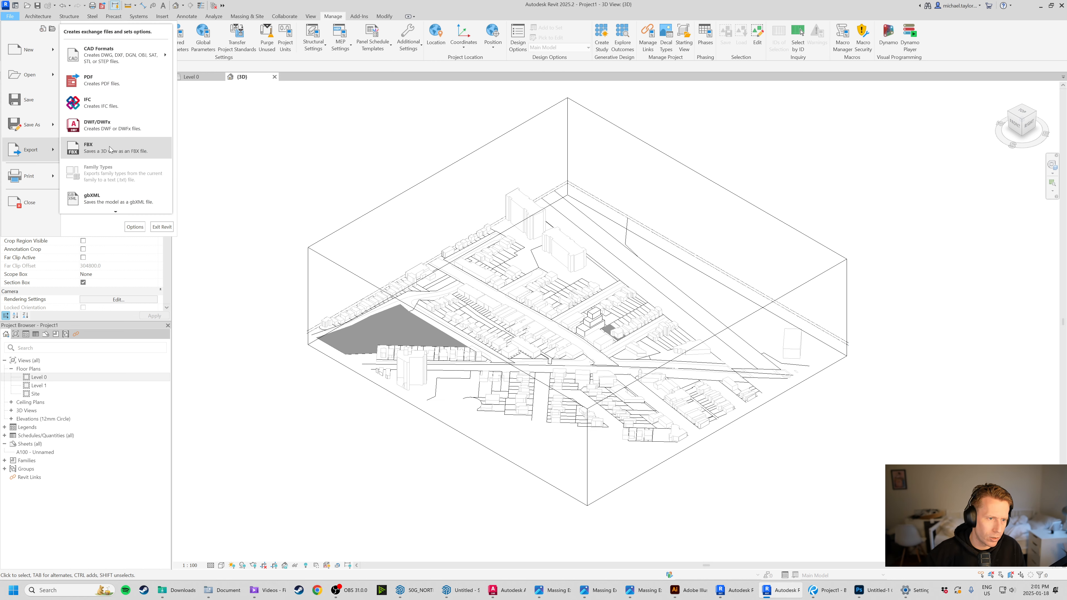
{"action": "left_click", "coordinate": [114, 85]}
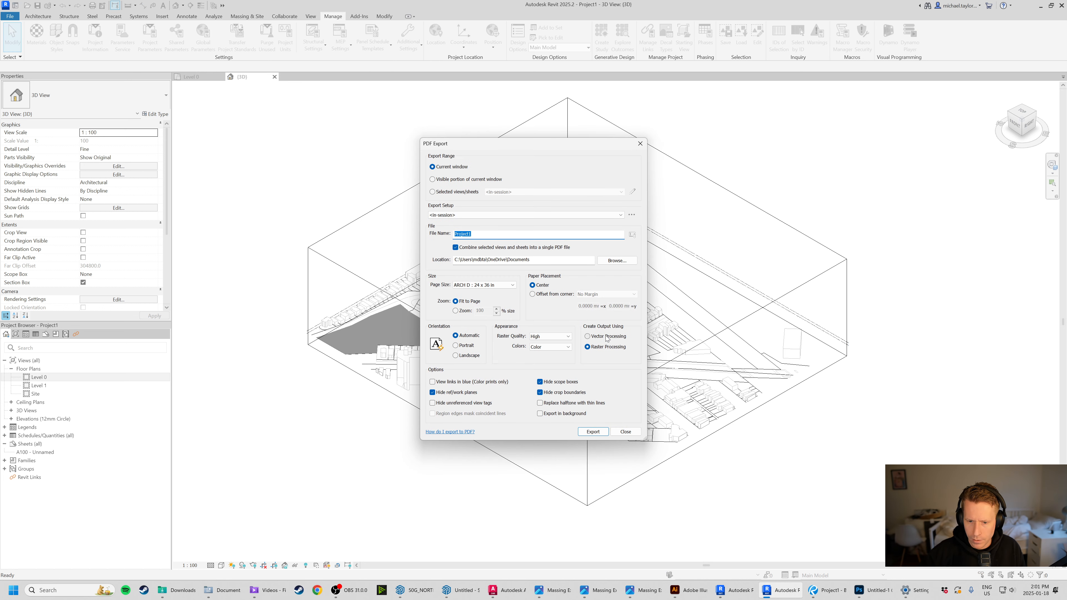
{"action": "left_click", "coordinate": [596, 339]}
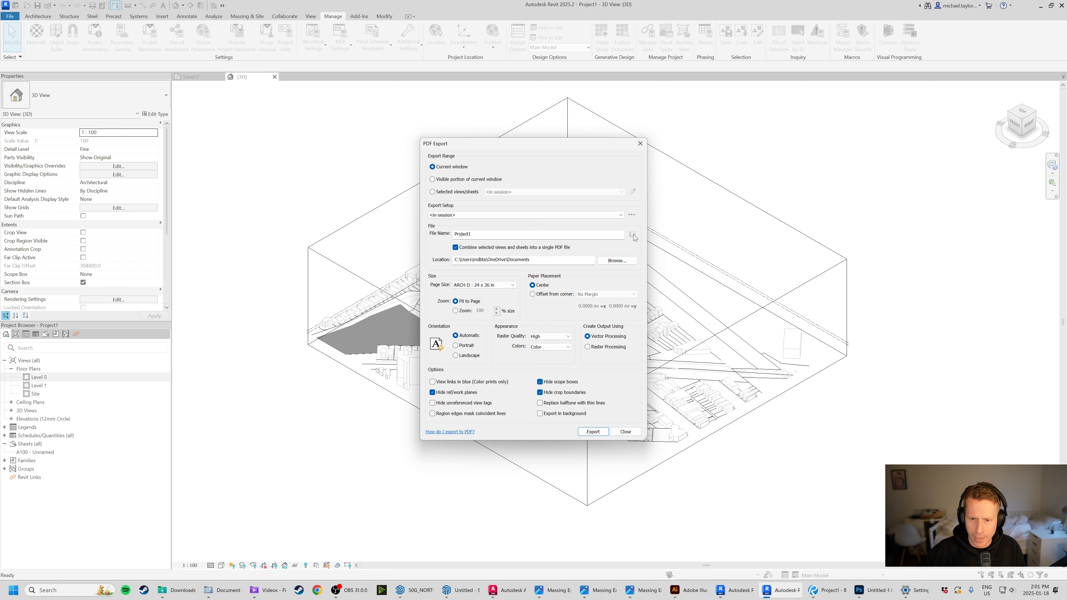
{"action": "left_click", "coordinate": [617, 260]}
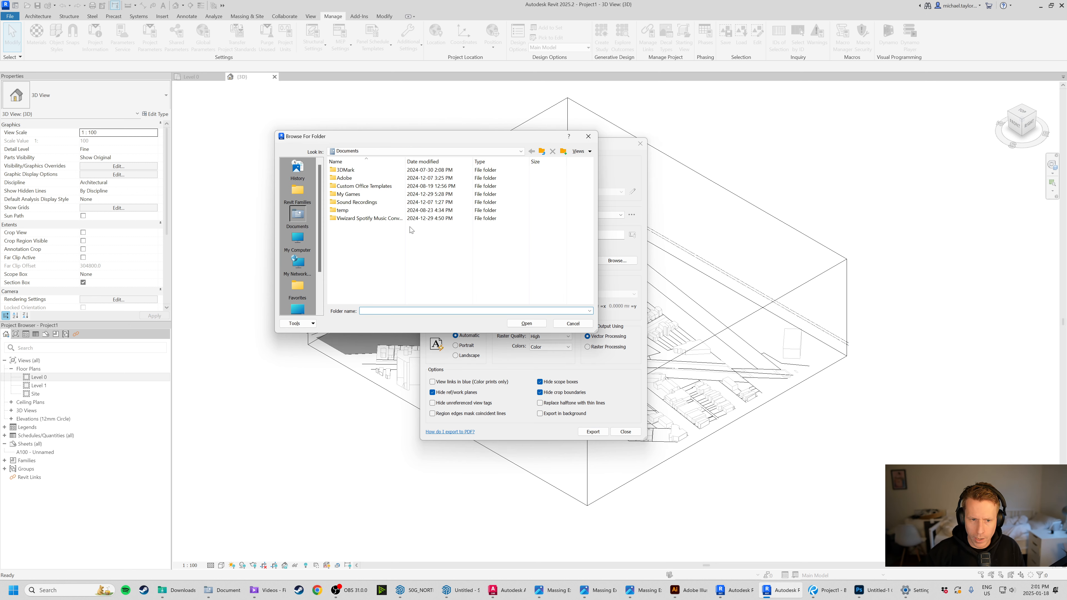
{"action": "left_click", "coordinate": [573, 323]}
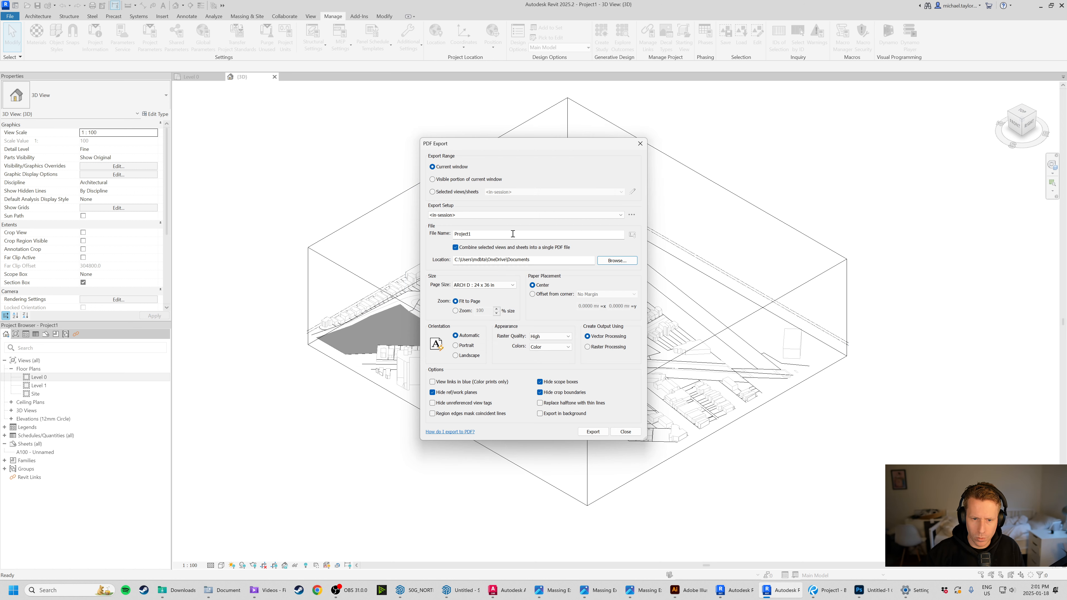
Name the PDF Project1-Vector and export it without saving the settings for future sessions.
{"action": "left_click", "coordinate": [591, 233]}
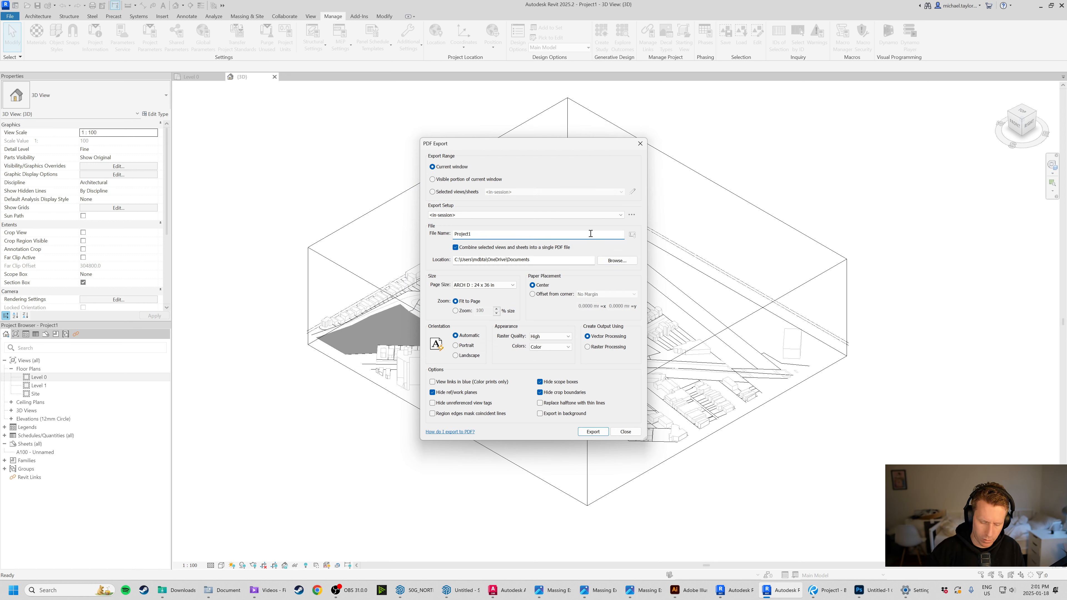
{"action": "type", "text": "r"}
{"action": "key", "text": "Tab"}
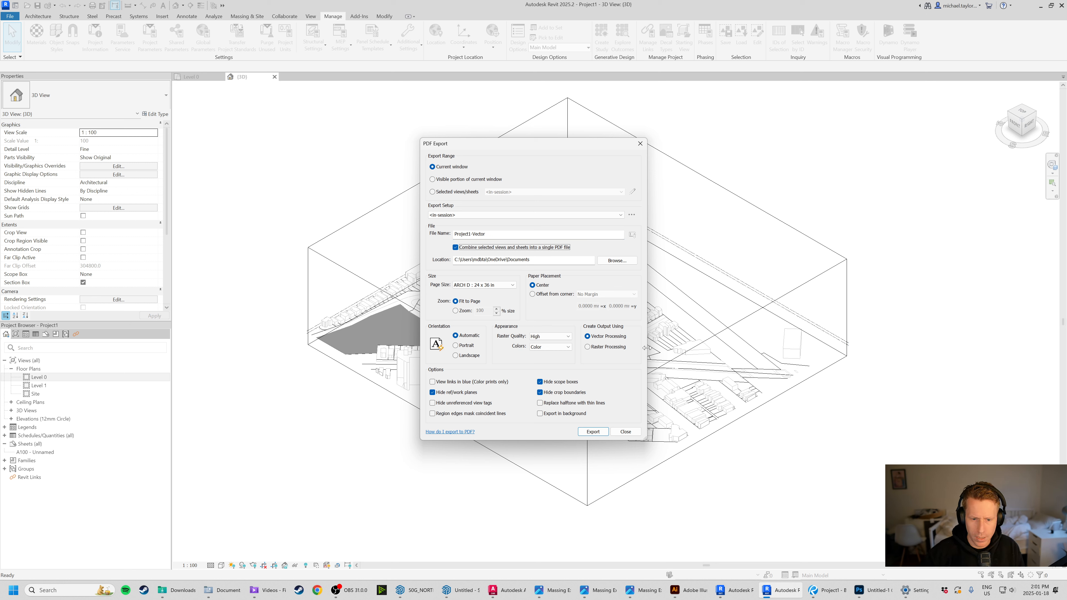
{"action": "left_click", "coordinate": [558, 338]}
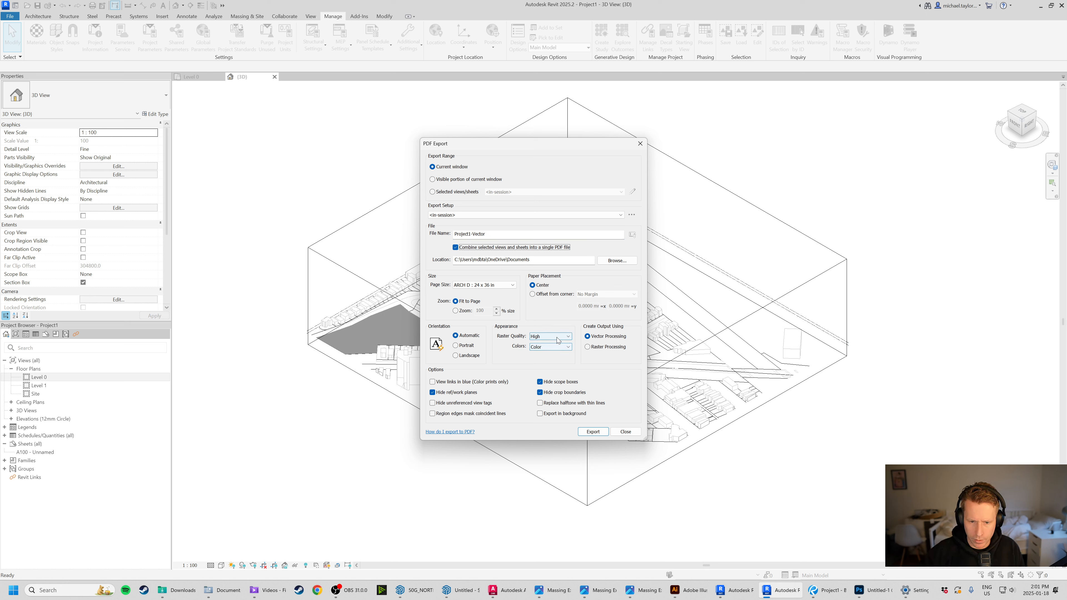
{"action": "left_click", "coordinate": [557, 339]}
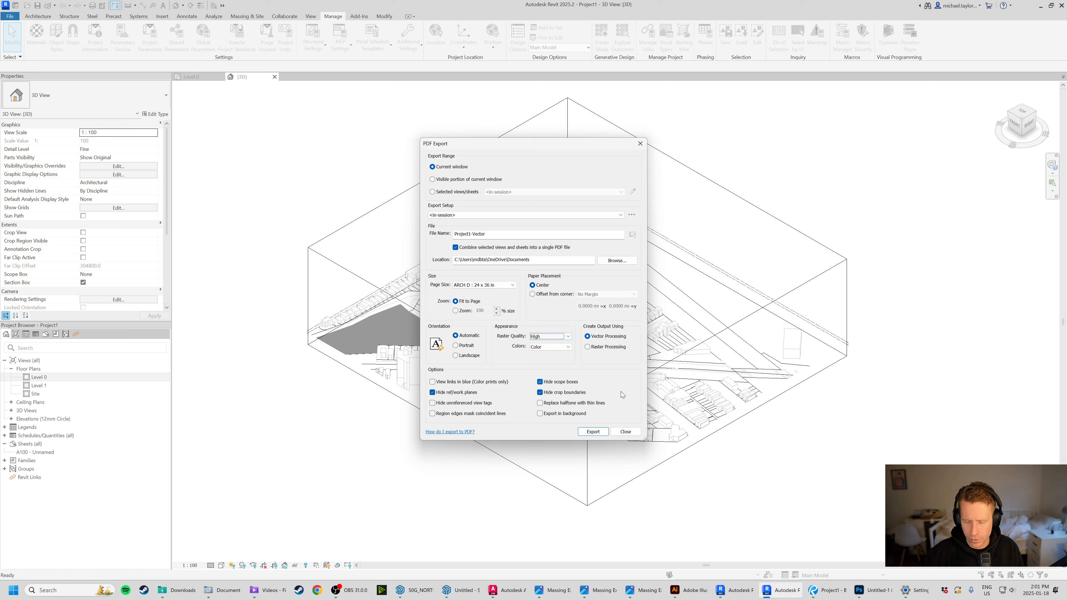
{"action": "left_click", "coordinate": [580, 433]}
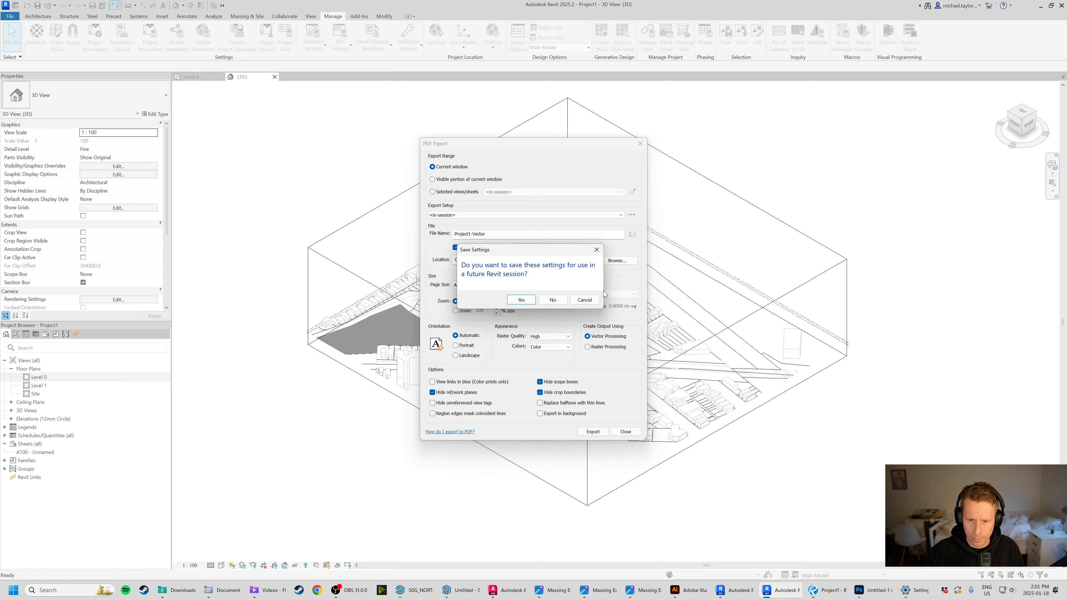
{"action": "left_click", "coordinate": [553, 300]}
{"action": "left_click", "coordinate": [553, 306]}
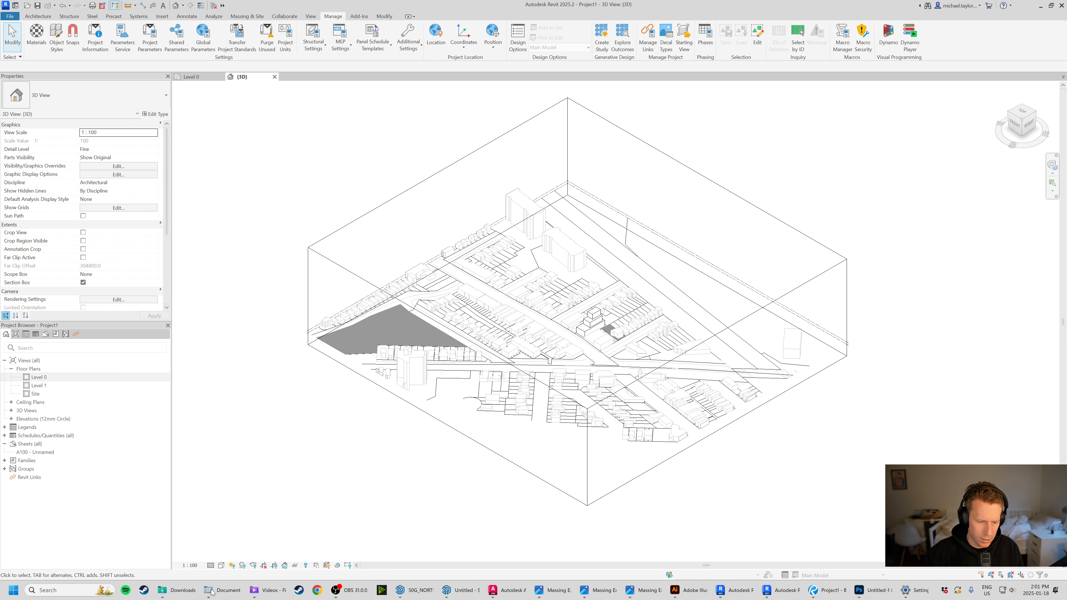
Open the Project1-Vector PDF from the Documents folder and examine the linework of the stepped mass up close.
{"action": "right_click", "coordinate": [221, 596]}
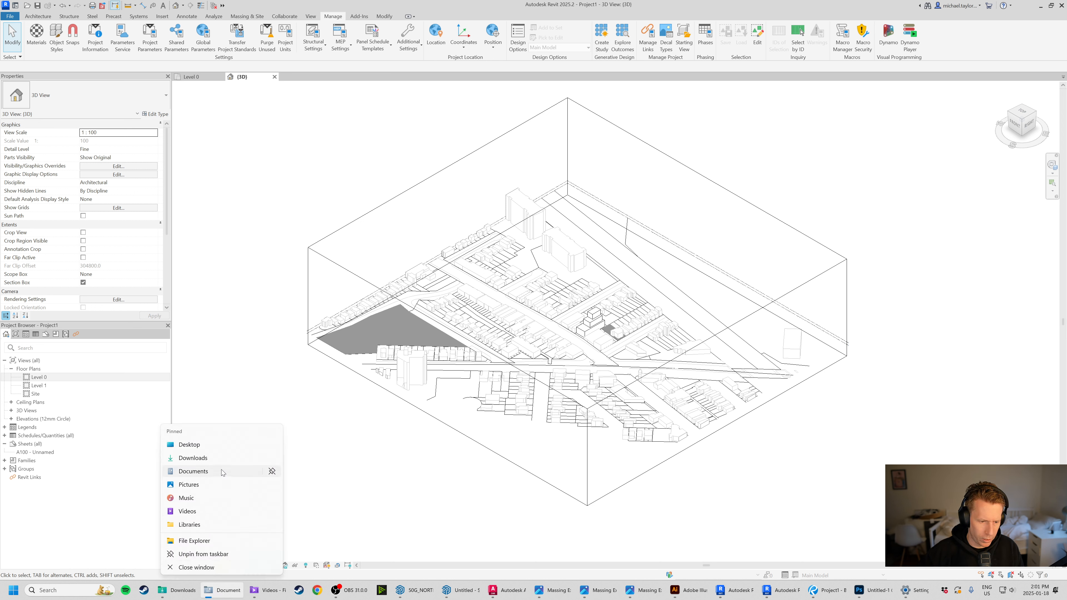
{"action": "left_click", "coordinate": [221, 470]}
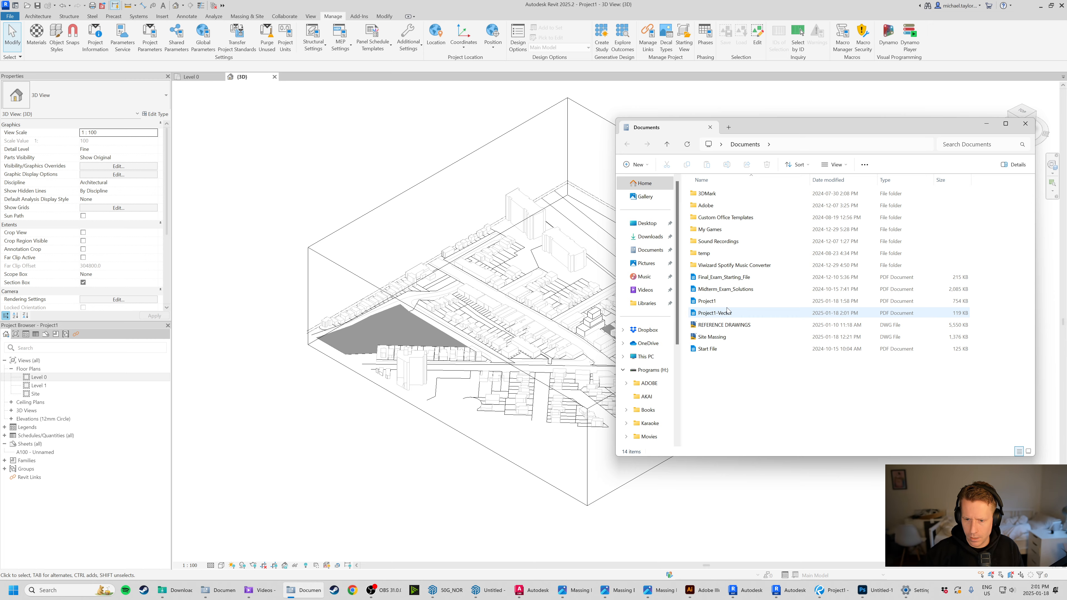
{"action": "double_click", "coordinate": [728, 312]}
{"action": "scroll", "coordinate": [740, 349], "scroll_direction": "up", "scroll_amount": 5}
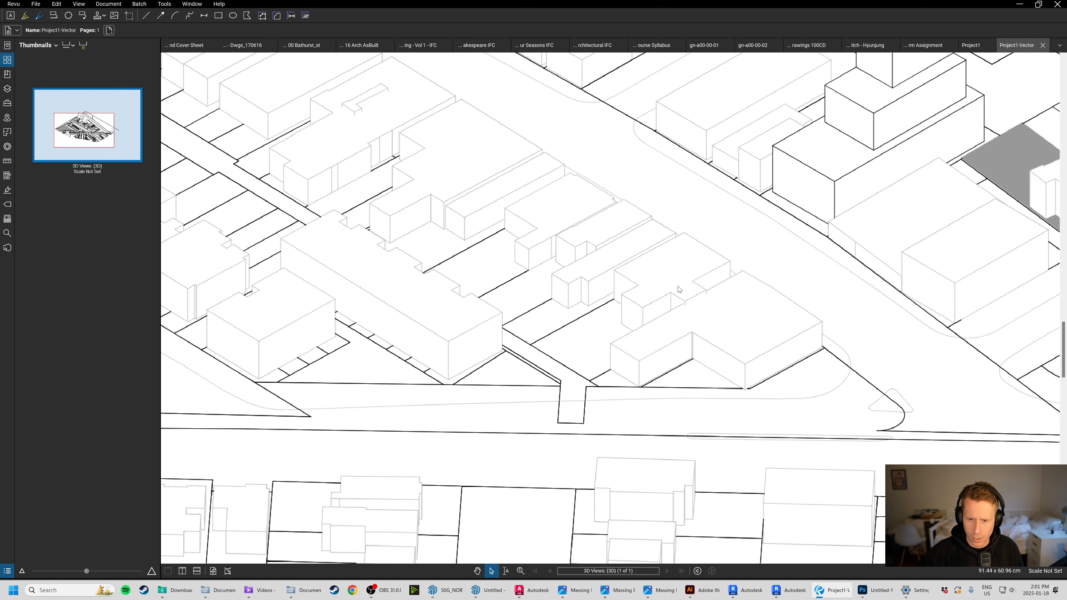
{"action": "middle_click_drag", "start_coordinate": [742, 126], "coordinate": [615, 217]}
{"action": "middle_click_drag", "start_coordinate": [925, 118], "coordinate": [748, 226]}
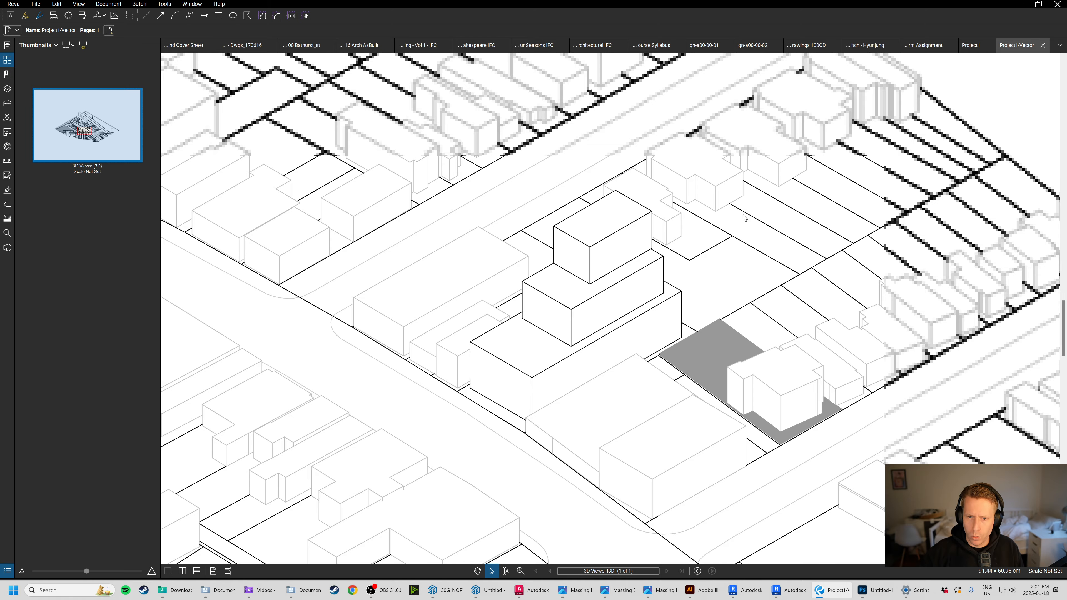
{"action": "scroll", "coordinate": [647, 238], "scroll_direction": "up", "scroll_amount": 2}
{"action": "middle_click_drag", "start_coordinate": [448, 422], "coordinate": [527, 354]}
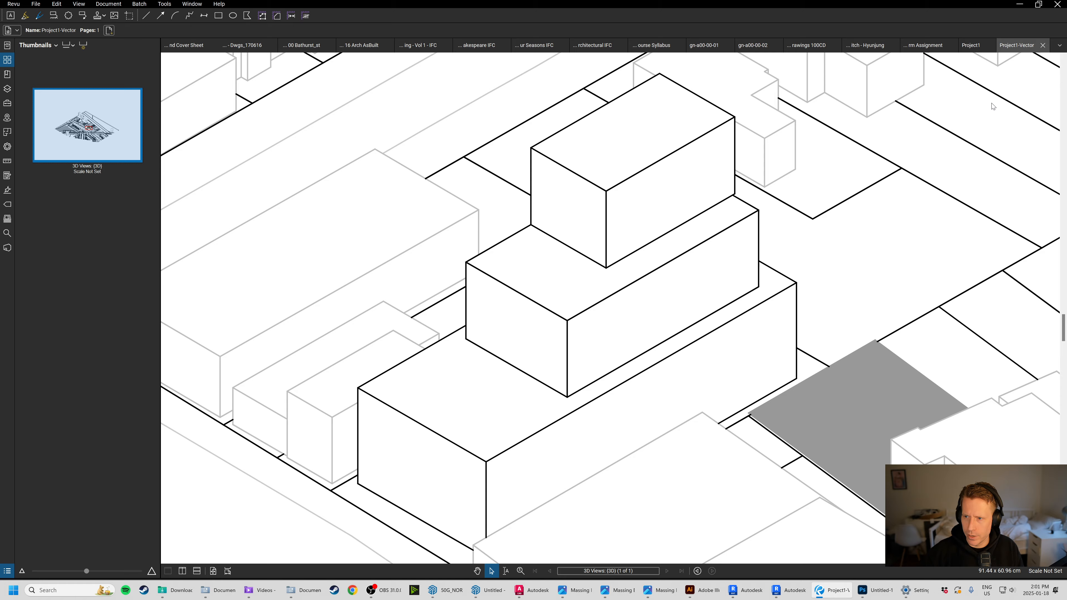
Compare the line quality of the stepped mass between the Project1 and Project1-Vector PDFs.
{"action": "left_click", "coordinate": [970, 45]}
{"action": "scroll", "coordinate": [694, 185], "scroll_direction": "up", "scroll_amount": 6}
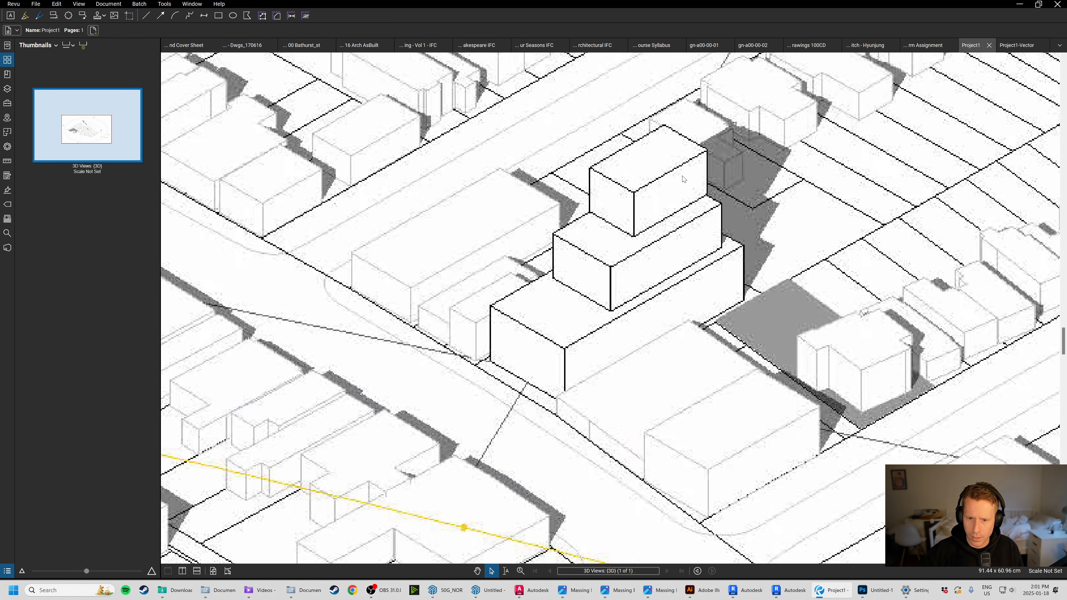
{"action": "left_click", "coordinate": [1013, 45]}
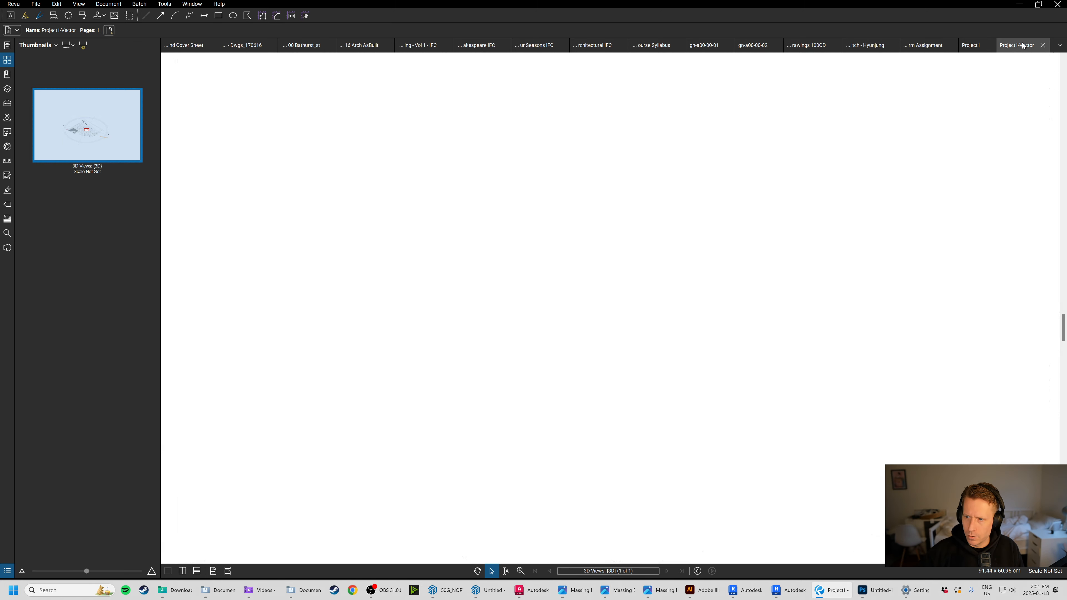
{"action": "left_click", "coordinate": [968, 45]}
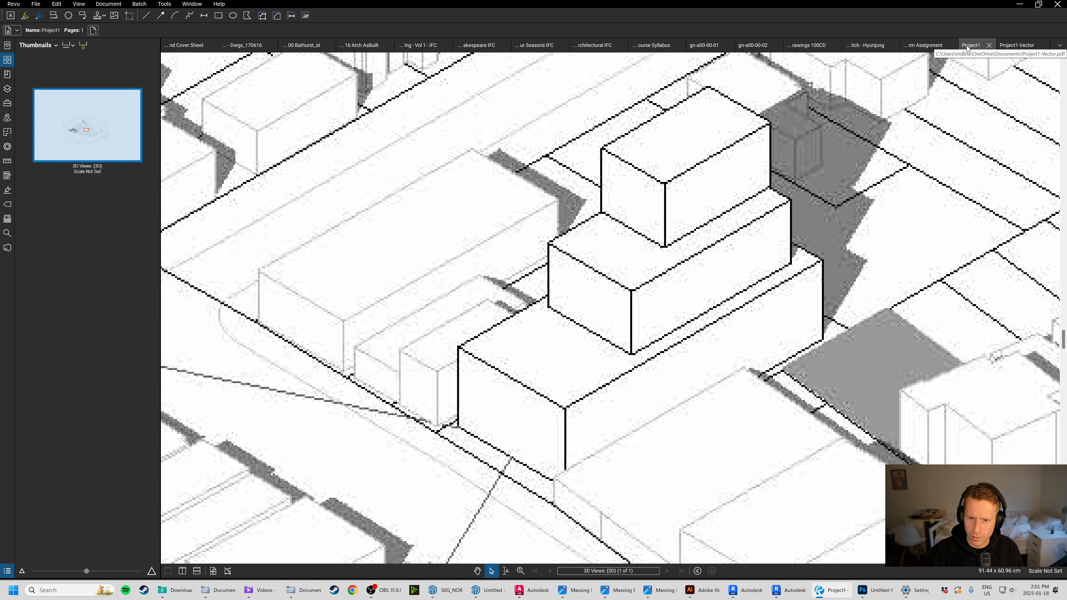
{"action": "left_click", "coordinate": [1013, 47]}
{"action": "left_click", "coordinate": [970, 46]}
{"action": "scroll", "coordinate": [677, 270], "scroll_direction": "down", "scroll_amount": 2}
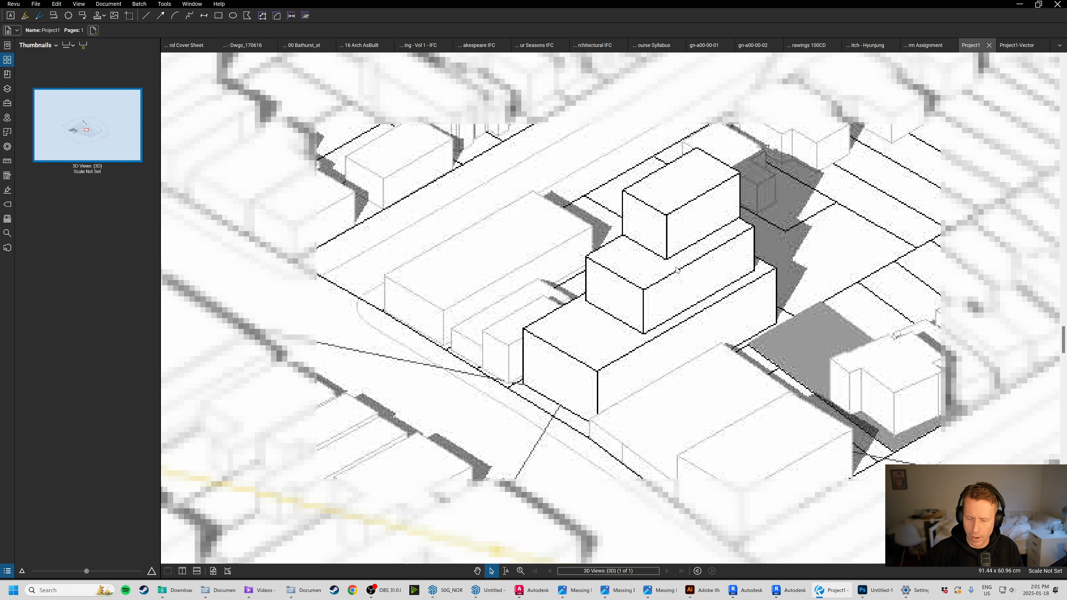
{"action": "left_click", "coordinate": [1013, 45]}
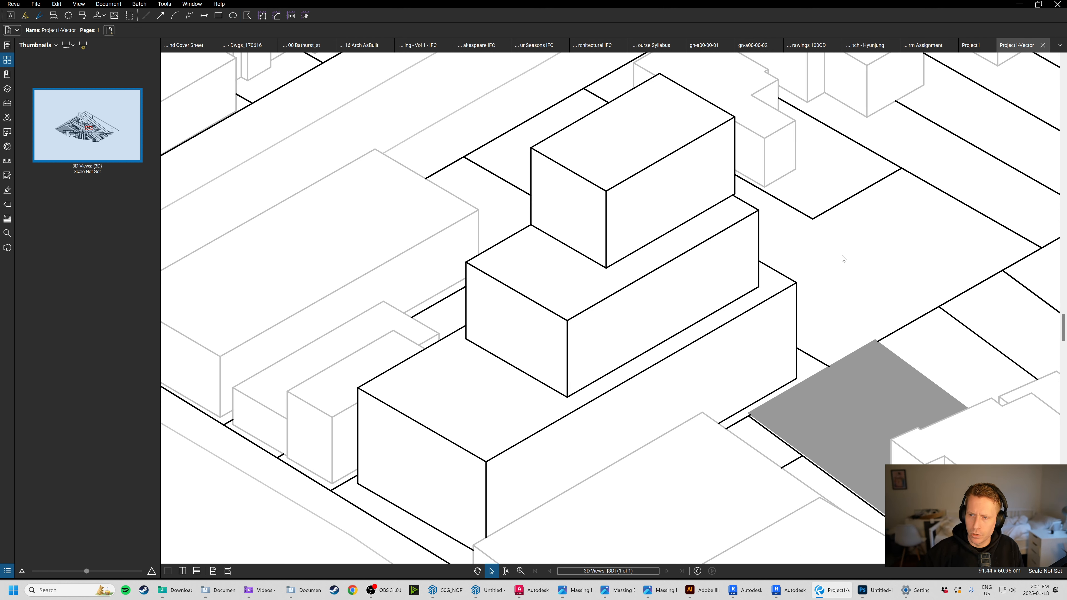
Examine the linework of the surrounding streets and buildings in the Project1-Vector PDF at several magnifications.
{"action": "scroll", "coordinate": [844, 258], "scroll_direction": "down", "scroll_amount": 3}
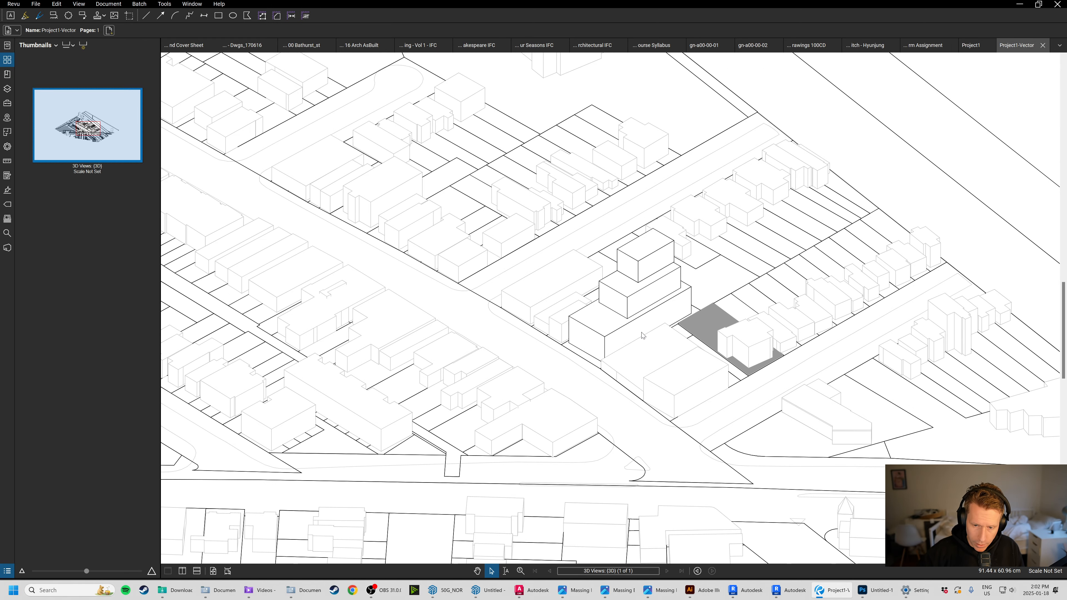
{"action": "middle_click_drag", "start_coordinate": [584, 303], "coordinate": [566, 341]}
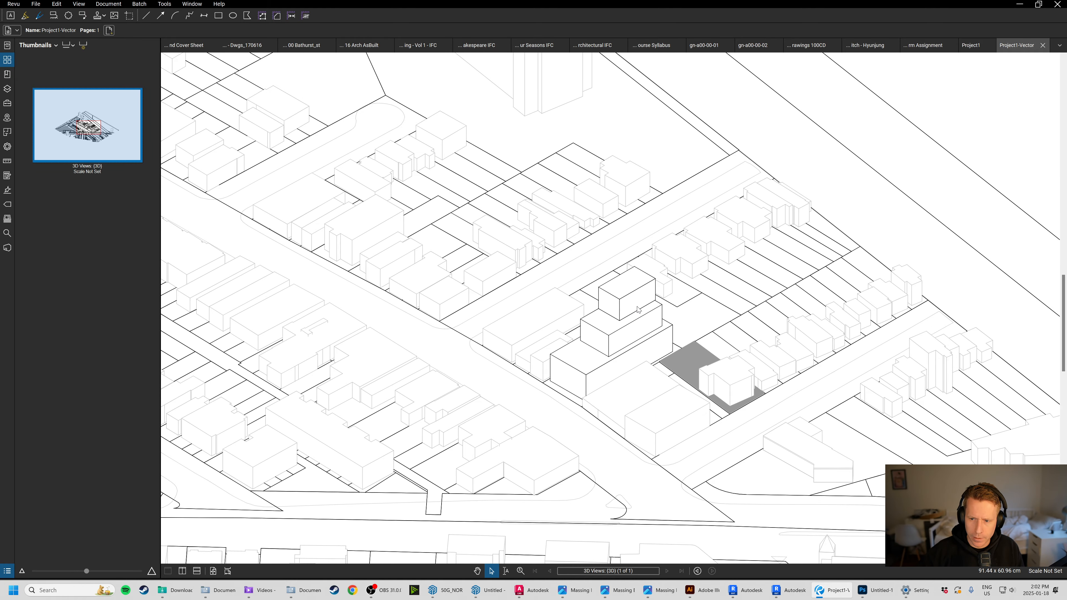
{"action": "scroll", "coordinate": [525, 378], "scroll_direction": "down", "scroll_amount": 3}
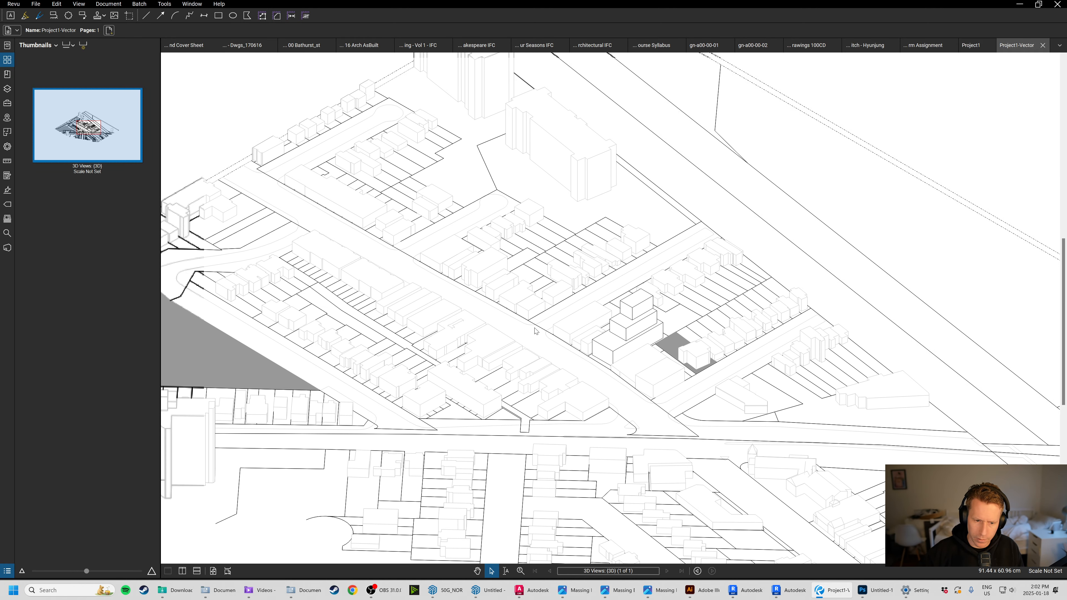
{"action": "scroll", "coordinate": [540, 332], "scroll_direction": "up", "scroll_amount": 3}
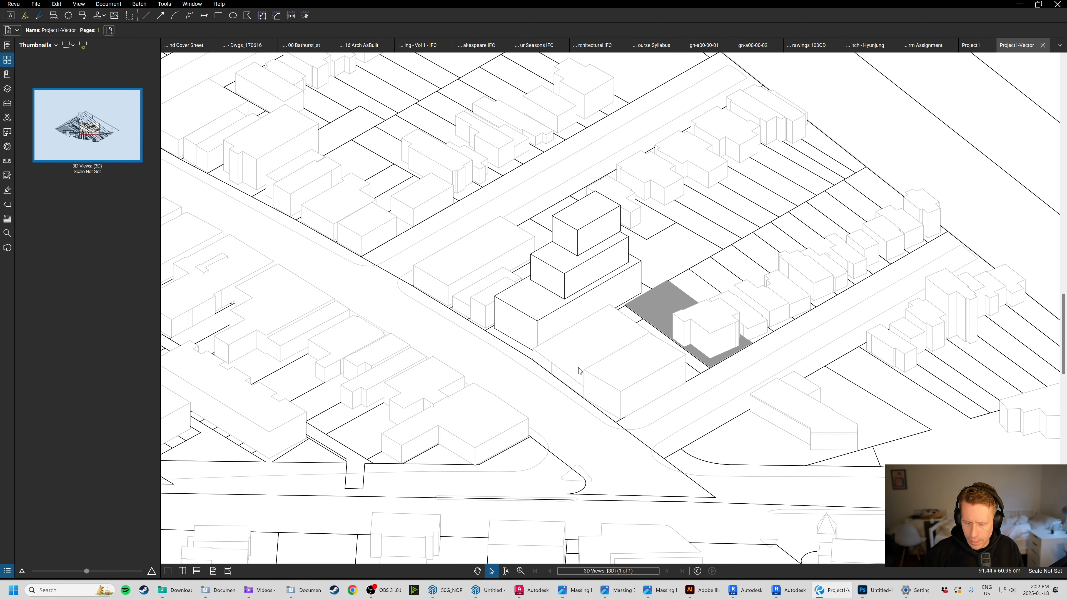
{"action": "middle_click_drag", "start_coordinate": [330, 280], "coordinate": [378, 311]}
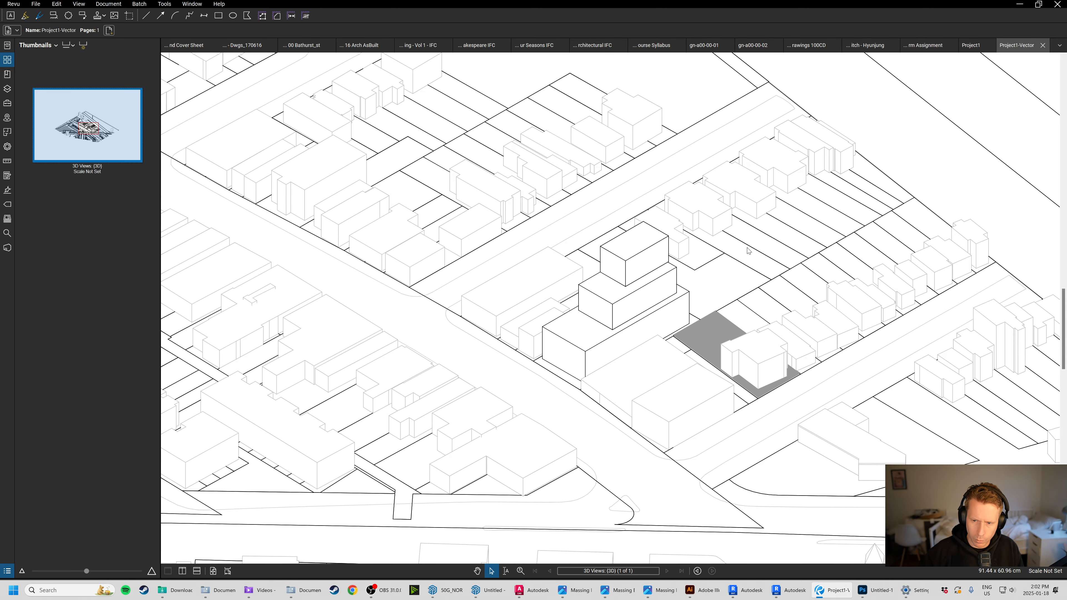
{"action": "scroll", "coordinate": [731, 267], "scroll_direction": "up", "scroll_amount": 1}
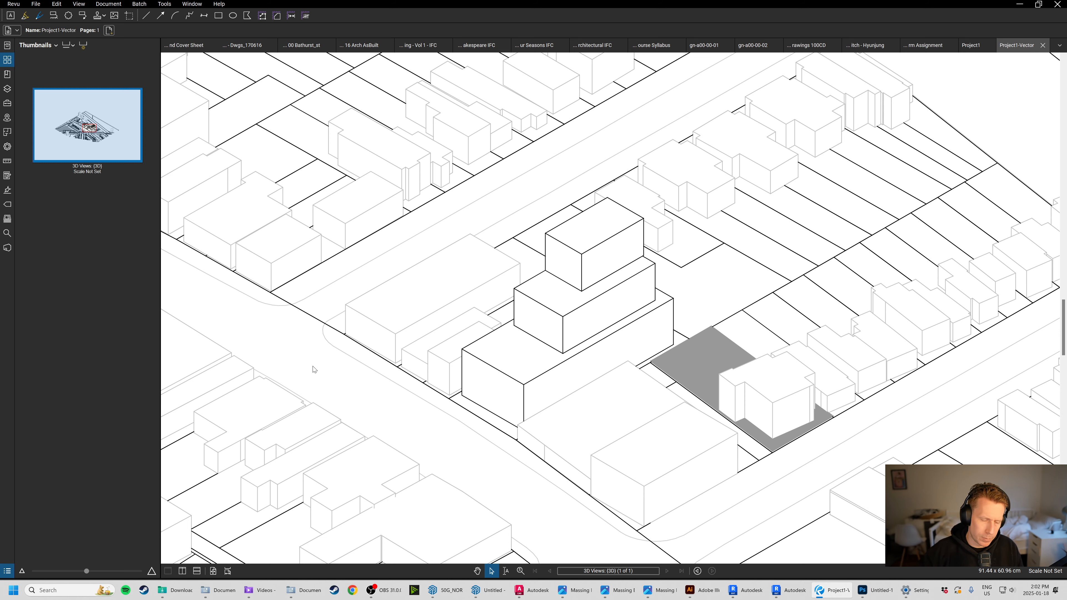
{"action": "scroll", "coordinate": [292, 296], "scroll_direction": "up", "scroll_amount": 2}
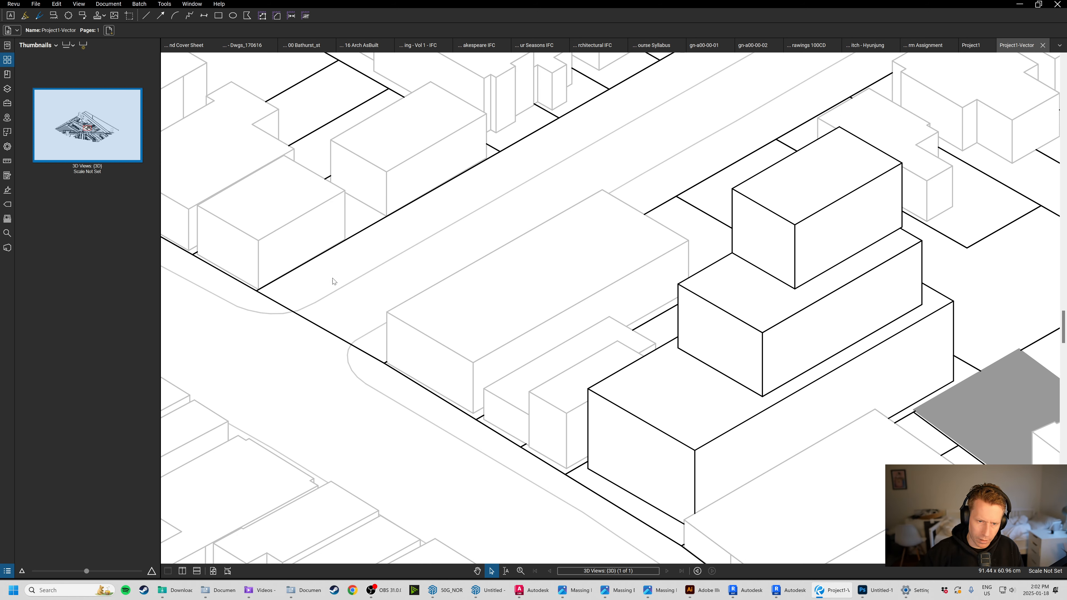
{"action": "scroll", "coordinate": [479, 311], "scroll_direction": "down", "scroll_amount": 3}
{"action": "scroll", "coordinate": [618, 295], "scroll_direction": "down", "scroll_amount": 1}
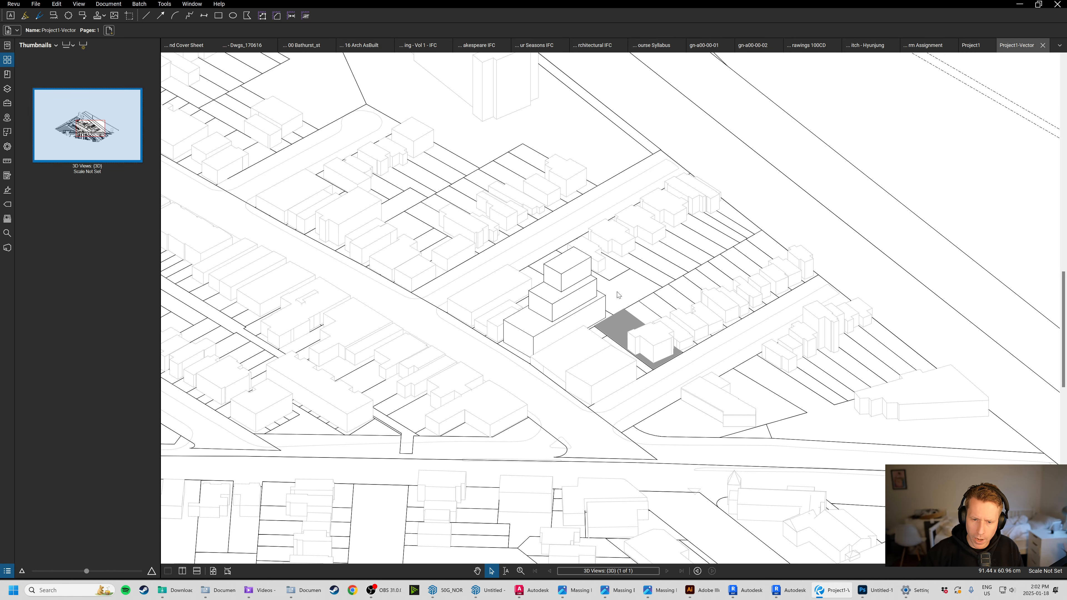
{"action": "scroll", "coordinate": [559, 332], "scroll_direction": "up", "scroll_amount": 2}
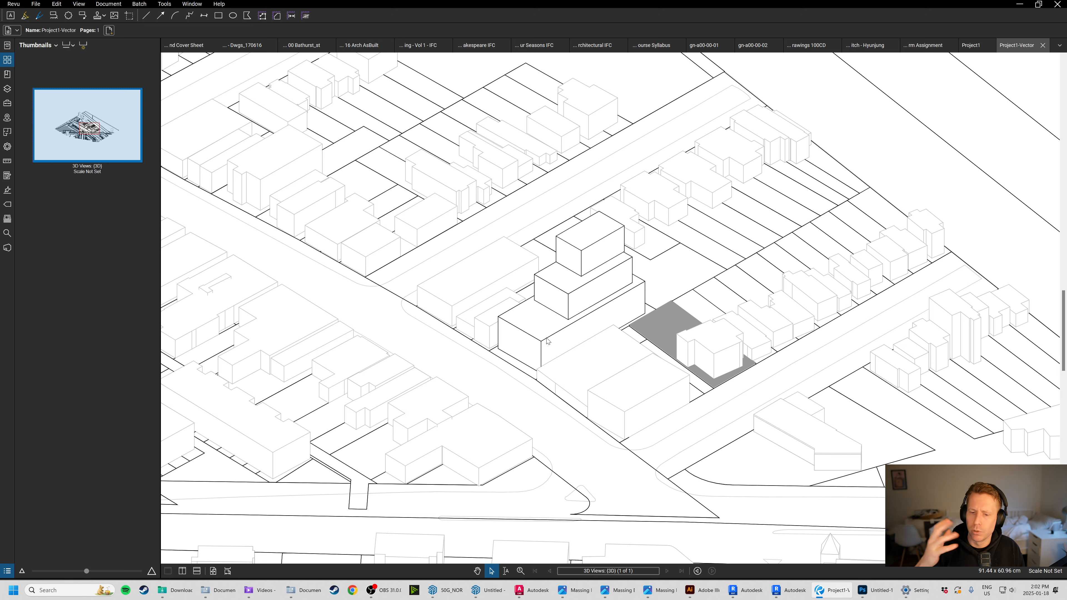
{"action": "scroll", "coordinate": [674, 278], "scroll_direction": "down", "scroll_amount": 5}
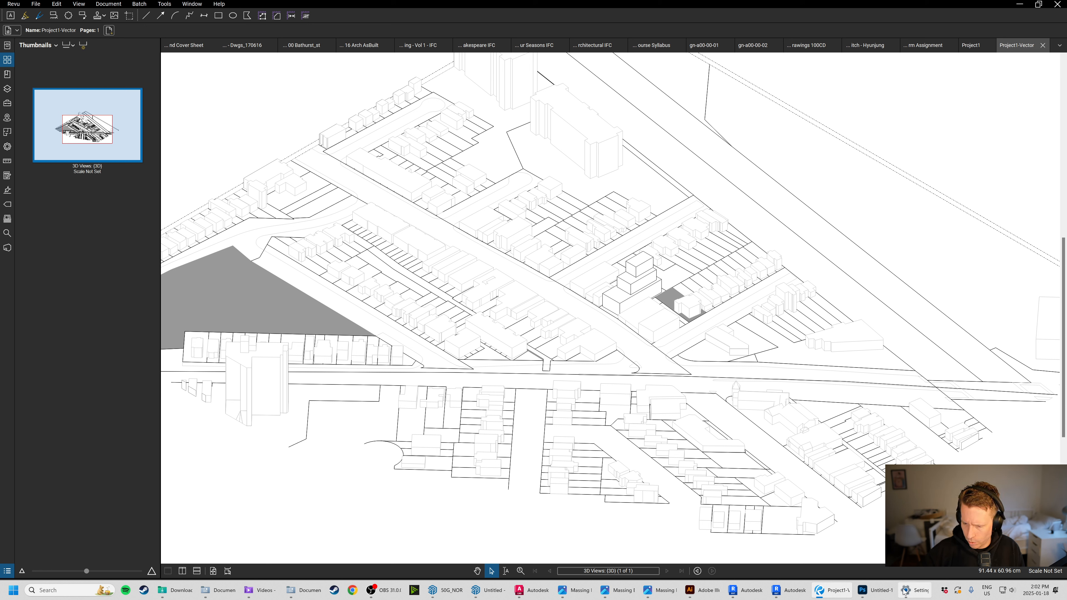
Close the Project1 and Project1-Vector PDFs and return to the 3D view in Revit.
{"action": "left_click", "coordinate": [989, 46]}
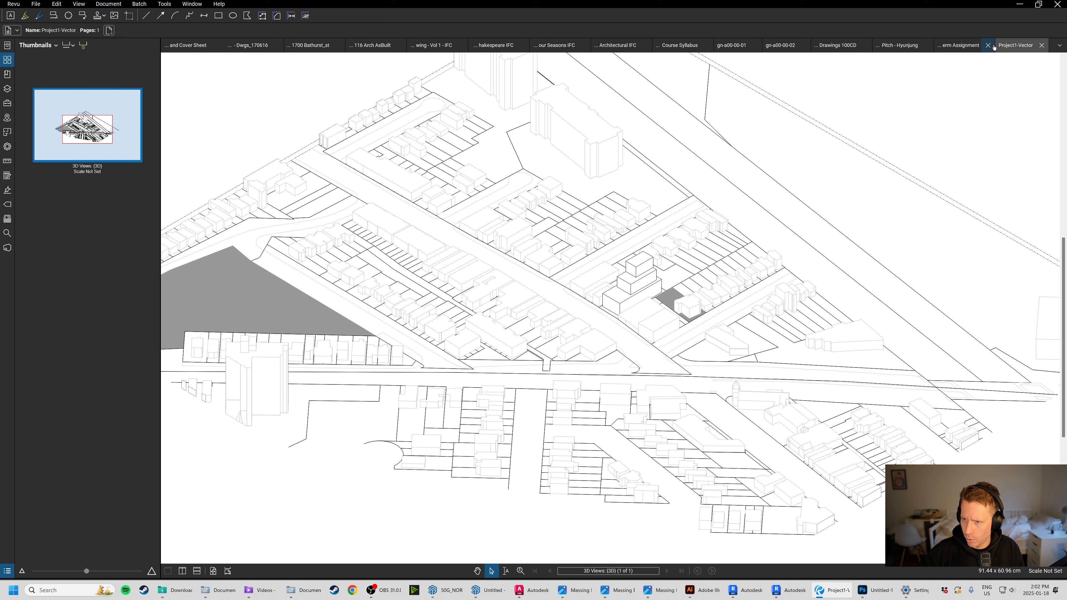
{"action": "left_click", "coordinate": [1042, 45]}
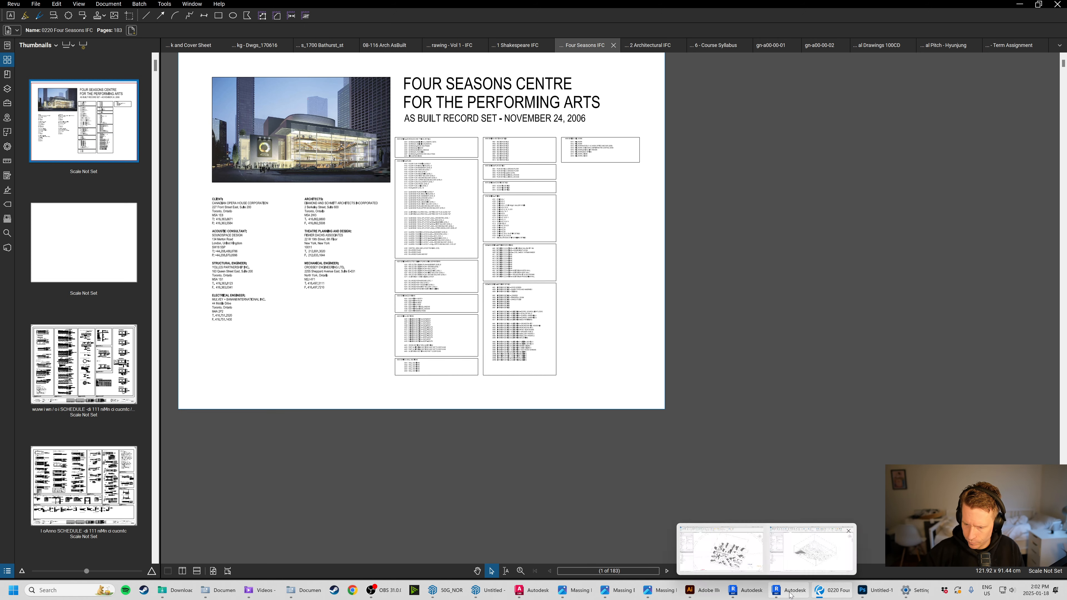
{"action": "left_click", "coordinate": [790, 590]}
Turn on shadows in the 3D view and frame the whole site context.
{"action": "scroll", "coordinate": [556, 316], "scroll_direction": "up", "scroll_amount": 2}
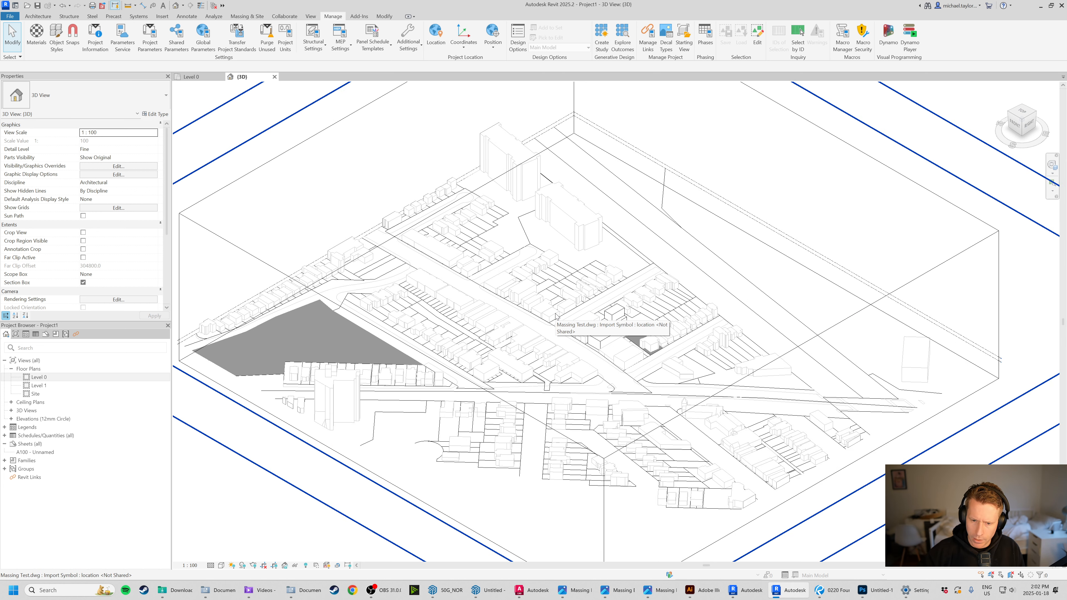
{"action": "left_click", "coordinate": [242, 565]}
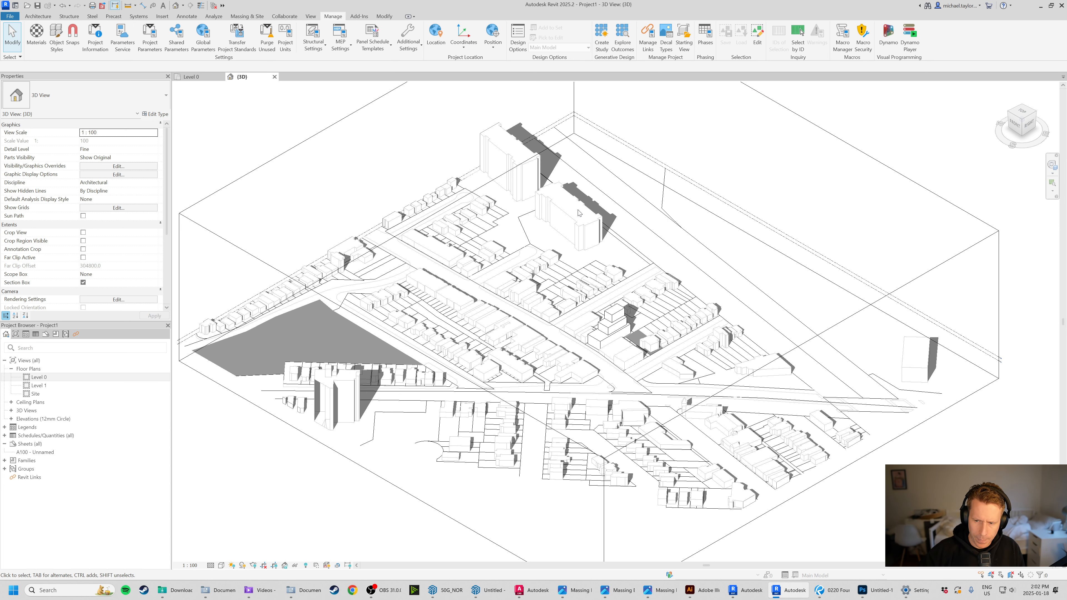
{"action": "scroll", "coordinate": [664, 296], "scroll_direction": "down", "scroll_amount": 1}
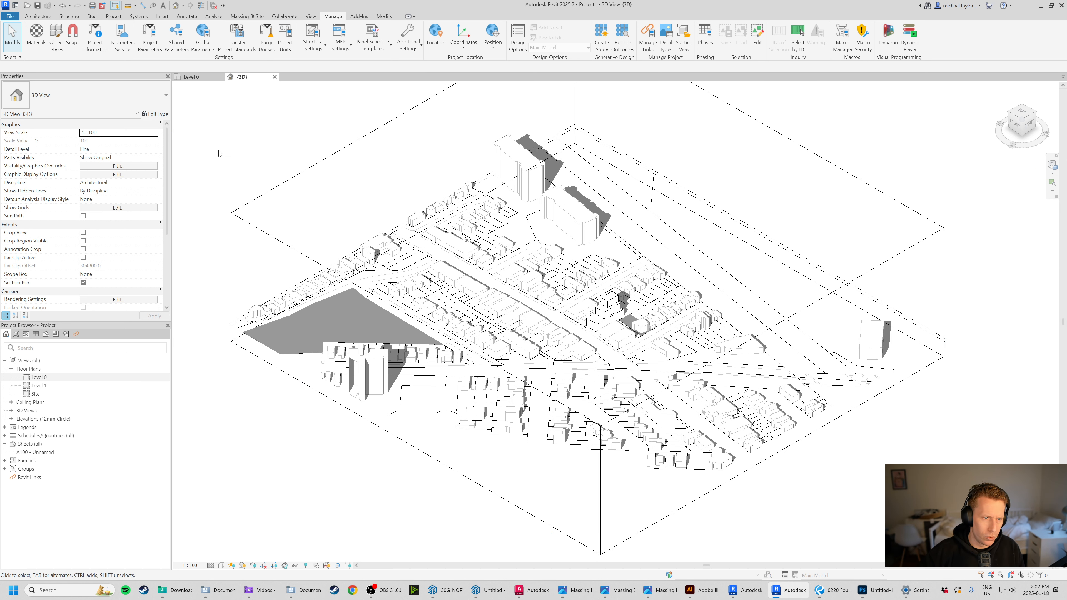
{"action": "scroll", "coordinate": [515, 304], "scroll_direction": "down", "scroll_amount": 1}
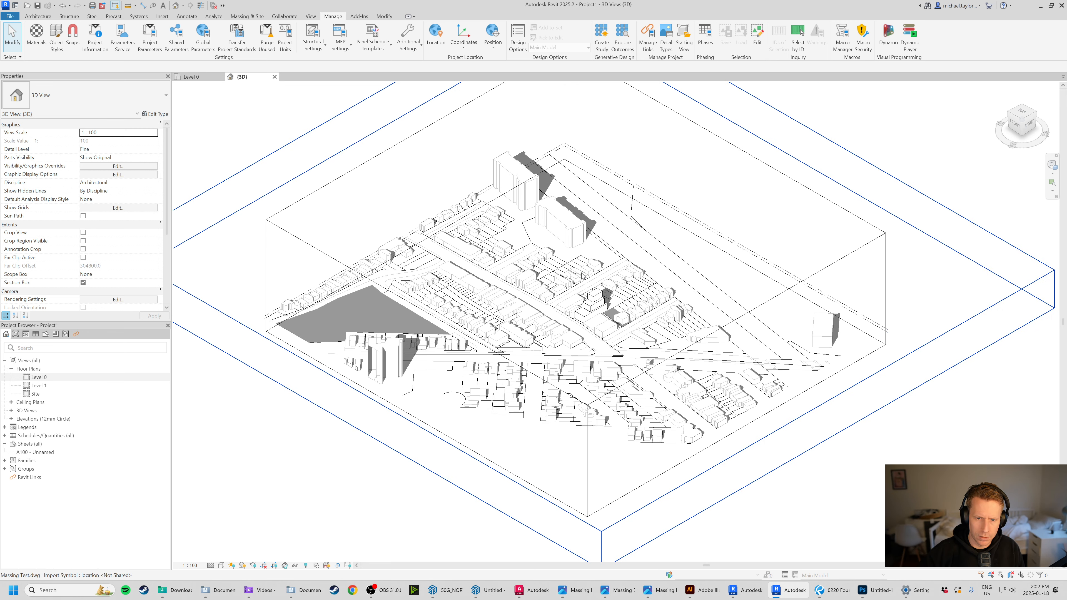
{"action": "middle_click_drag", "start_coordinate": [588, 201], "coordinate": [592, 267]}
{"action": "scroll", "coordinate": [592, 267], "scroll_direction": "down", "scroll_amount": 1}
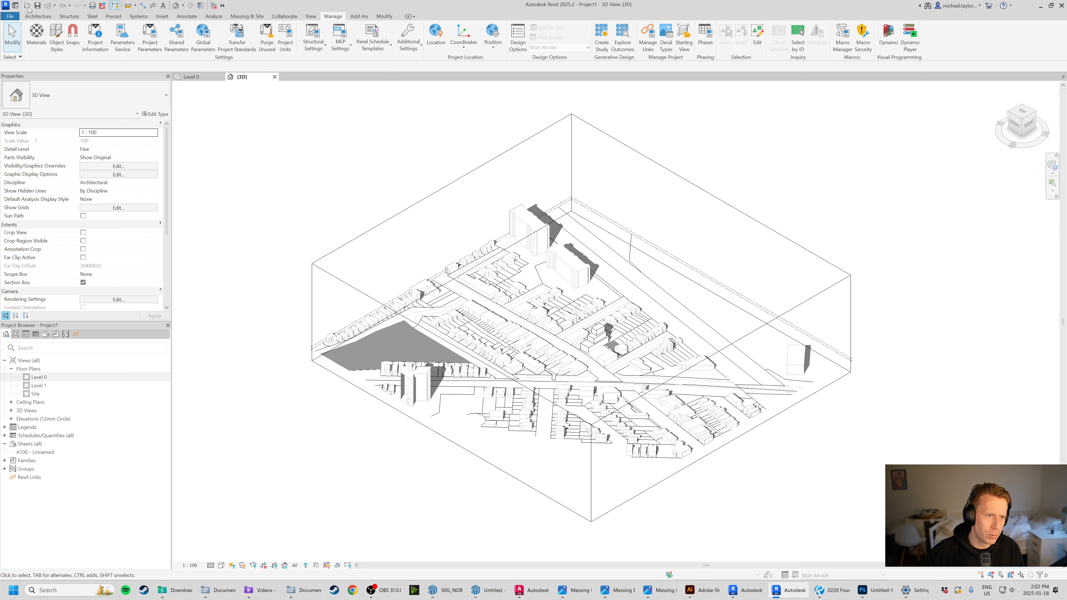
Set up a PDF export of the current window with Presentation raster quality and raster processing.
{"action": "left_click", "coordinate": [9, 18]}
{"action": "mouse_move", "coordinate": [51, 149]}
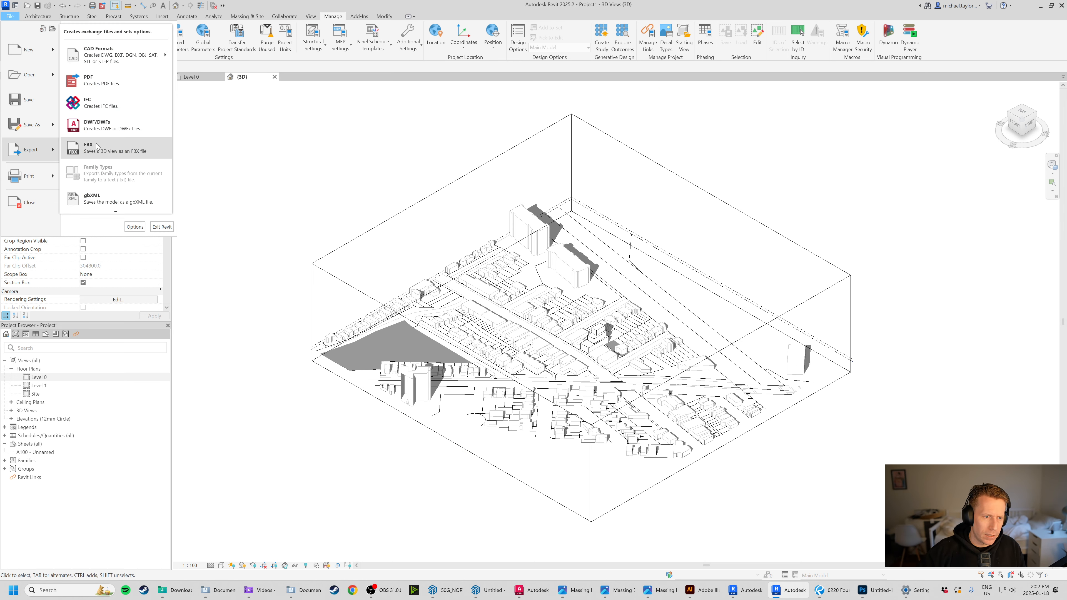
{"action": "left_click", "coordinate": [109, 81]}
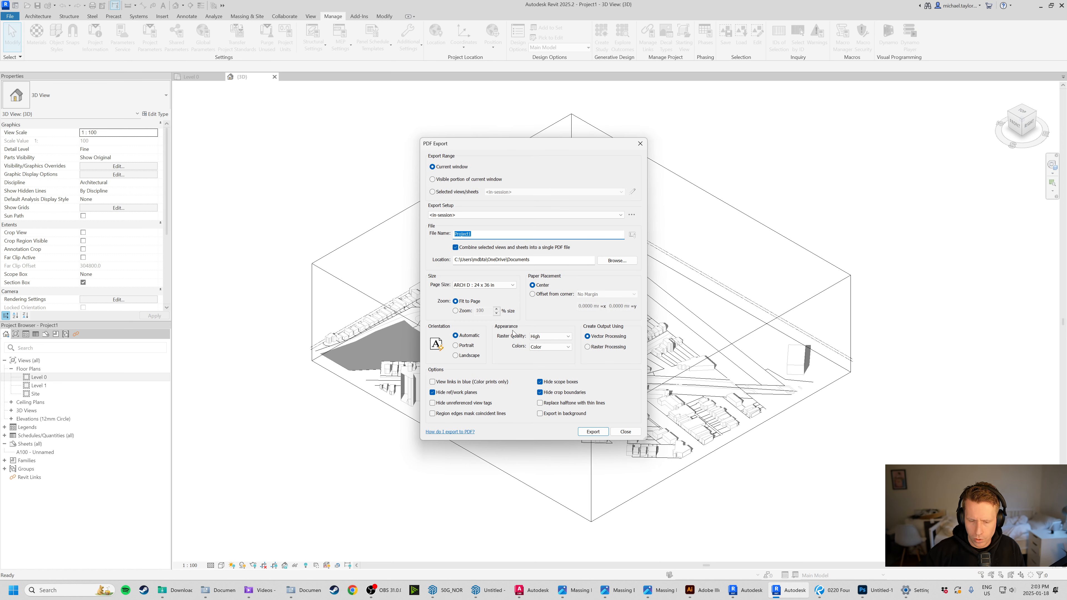
{"action": "left_click", "coordinate": [550, 336]}
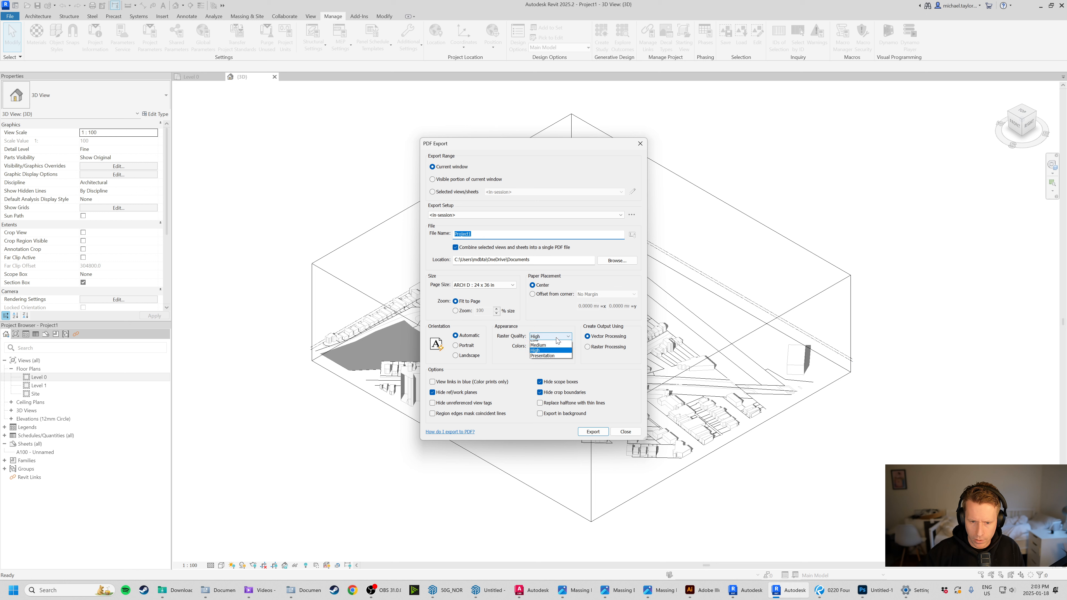
{"action": "left_click", "coordinate": [550, 360]}
{"action": "left_click", "coordinate": [597, 347]}
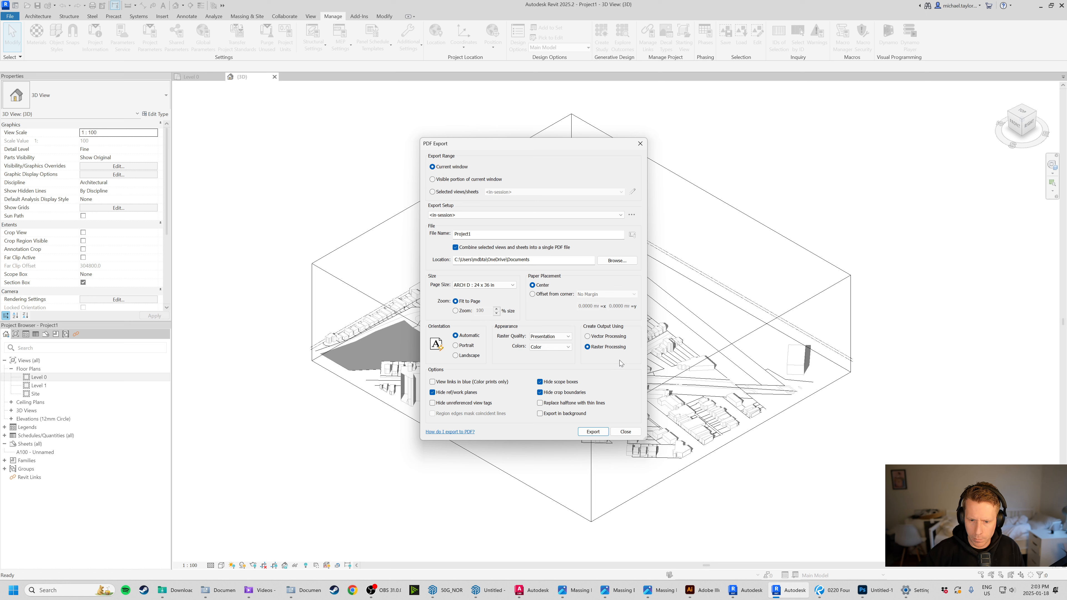
Name the PDF Project1-Shadows and export it without saving the settings for future sessions.
{"action": "left_click", "coordinate": [554, 235]}
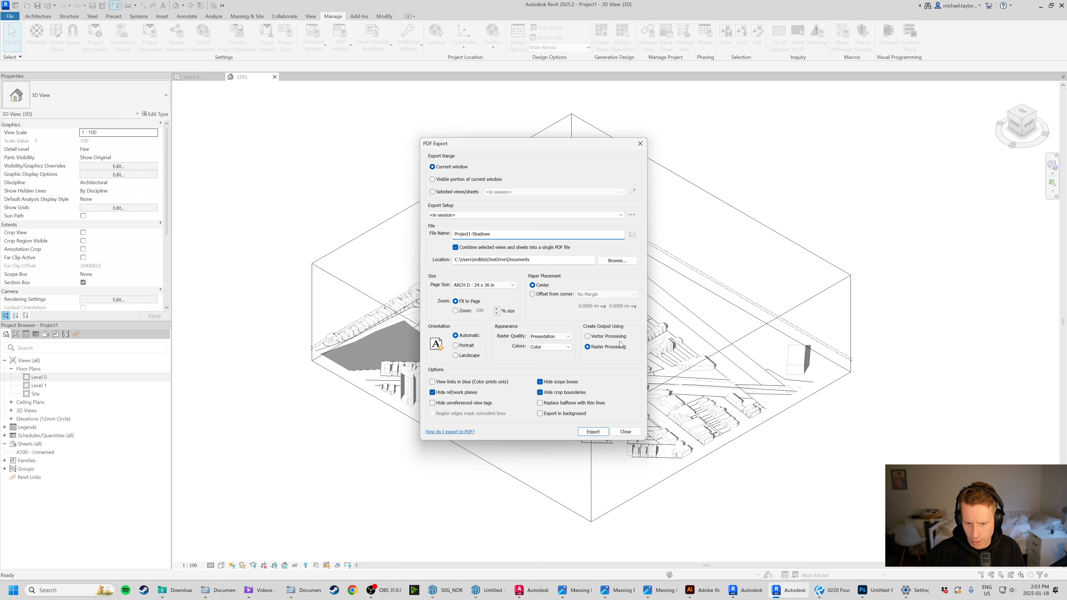
{"action": "left_click", "coordinate": [593, 432]}
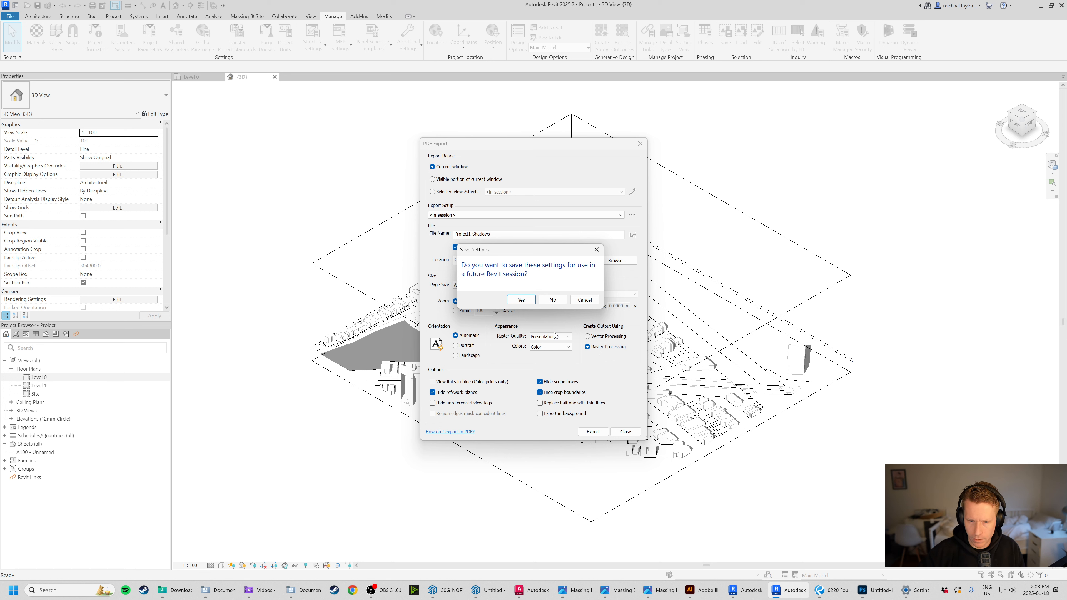
{"action": "left_click", "coordinate": [552, 300]}
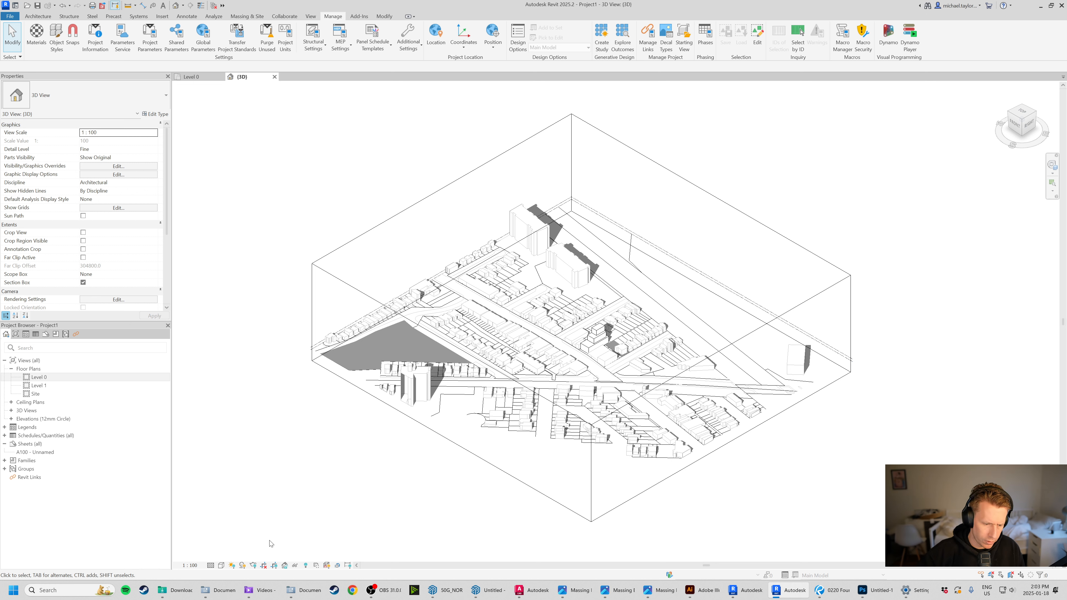
Turn off the shadows and turn on the sun path in the 3D view.
{"action": "left_click", "coordinate": [242, 566]}
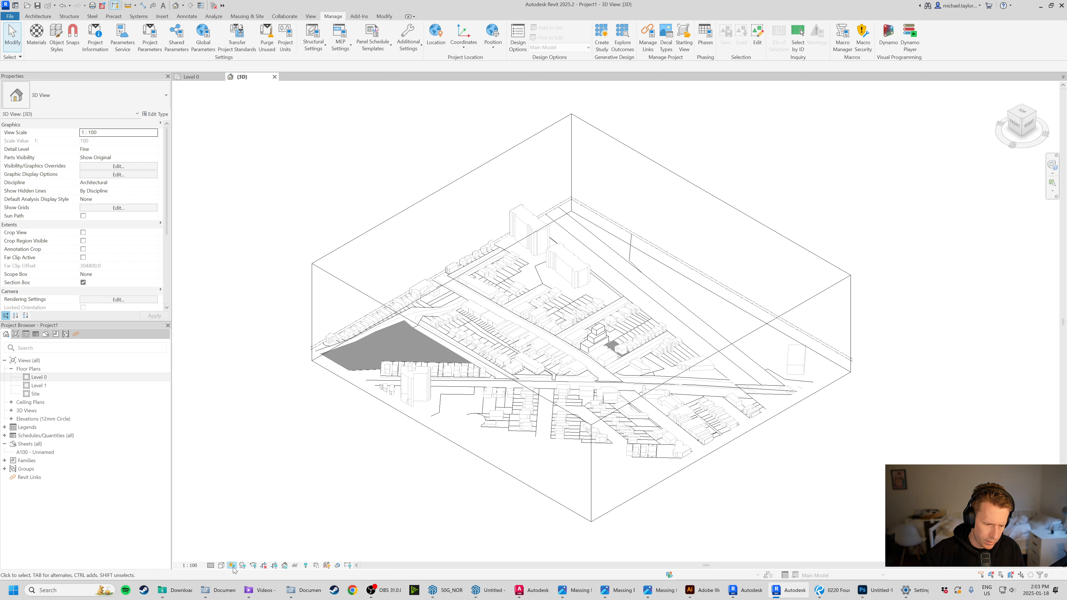
{"action": "left_click", "coordinate": [233, 566]}
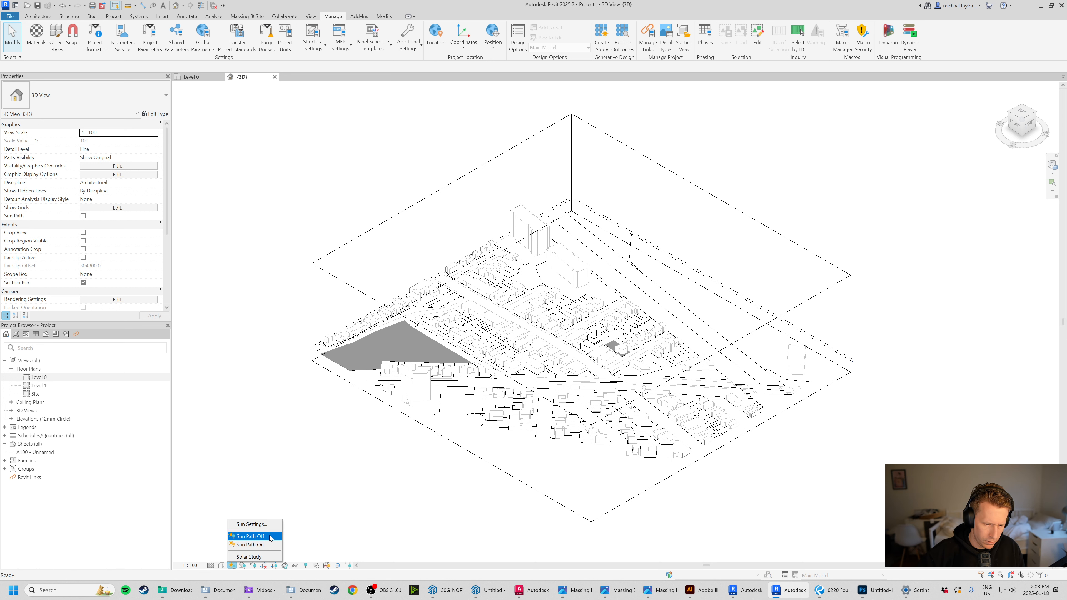
{"action": "left_click", "coordinate": [251, 545]}
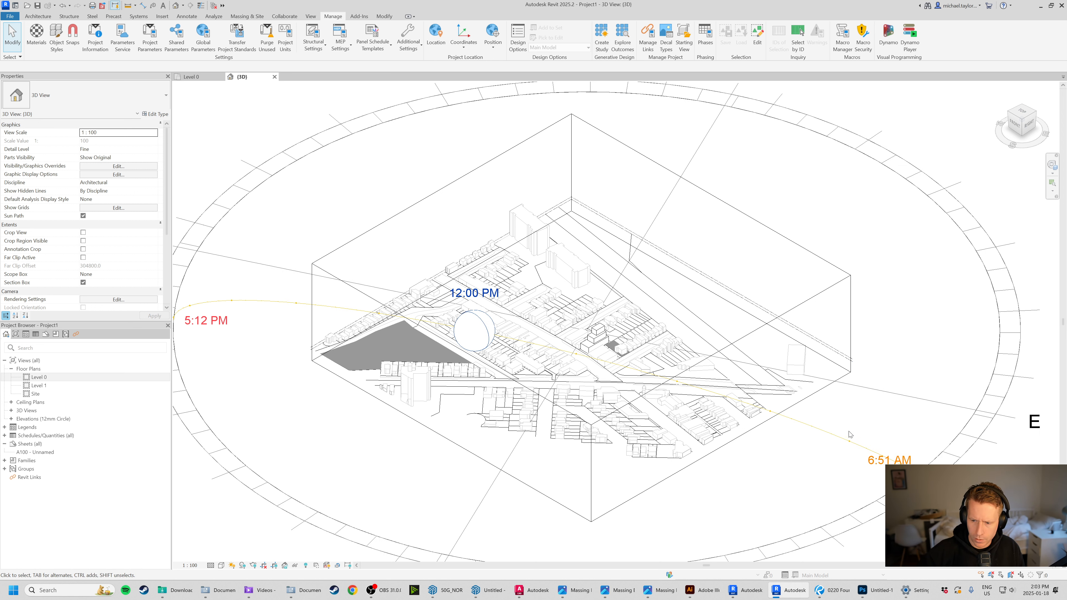
{"action": "scroll", "coordinate": [849, 434], "scroll_direction": "down", "scroll_amount": 2}
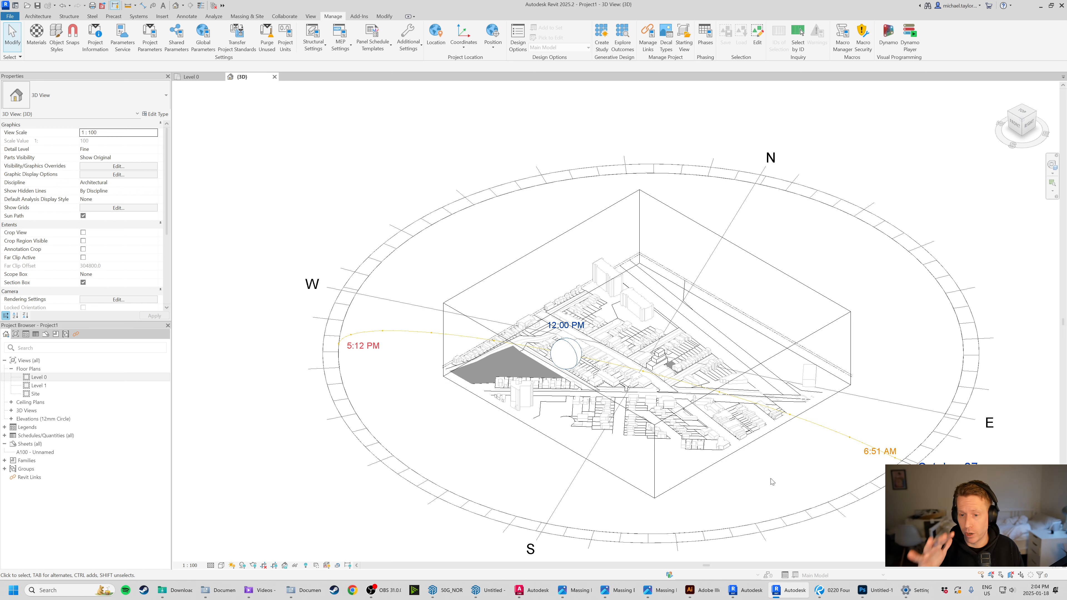
Hide all imported categories and the Levels annotation category in the 3D view's visibility overrides.
{"action": "key", "text": "v"}
{"action": "key", "text": "g"}
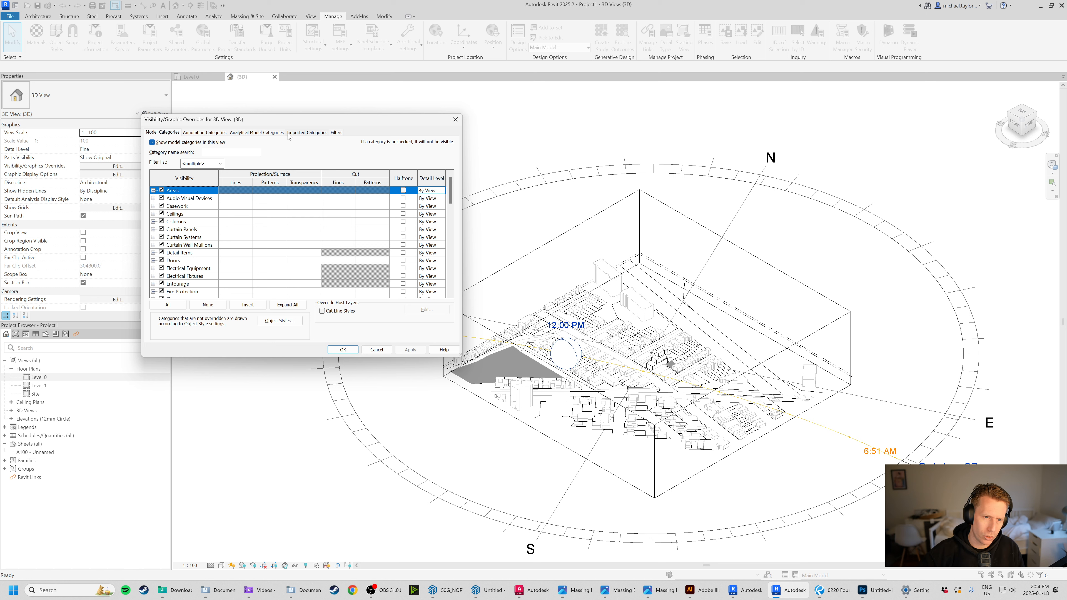
{"action": "left_click", "coordinate": [309, 132]}
{"action": "left_click", "coordinate": [152, 143]}
{"action": "left_click", "coordinate": [205, 133]}
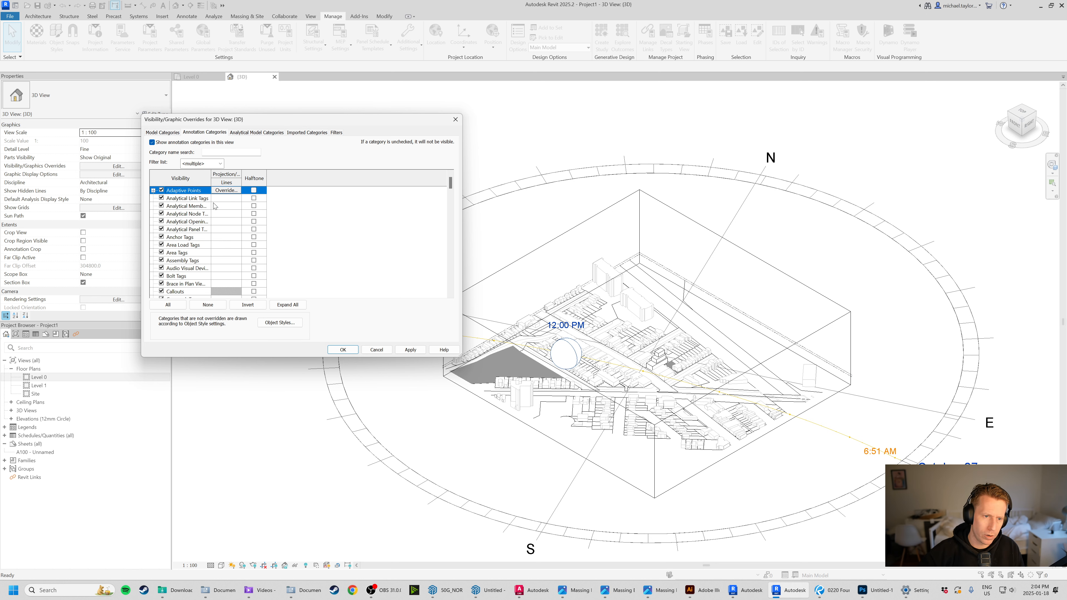
{"action": "left_click", "coordinate": [184, 253]}
{"action": "key", "text": "l"}
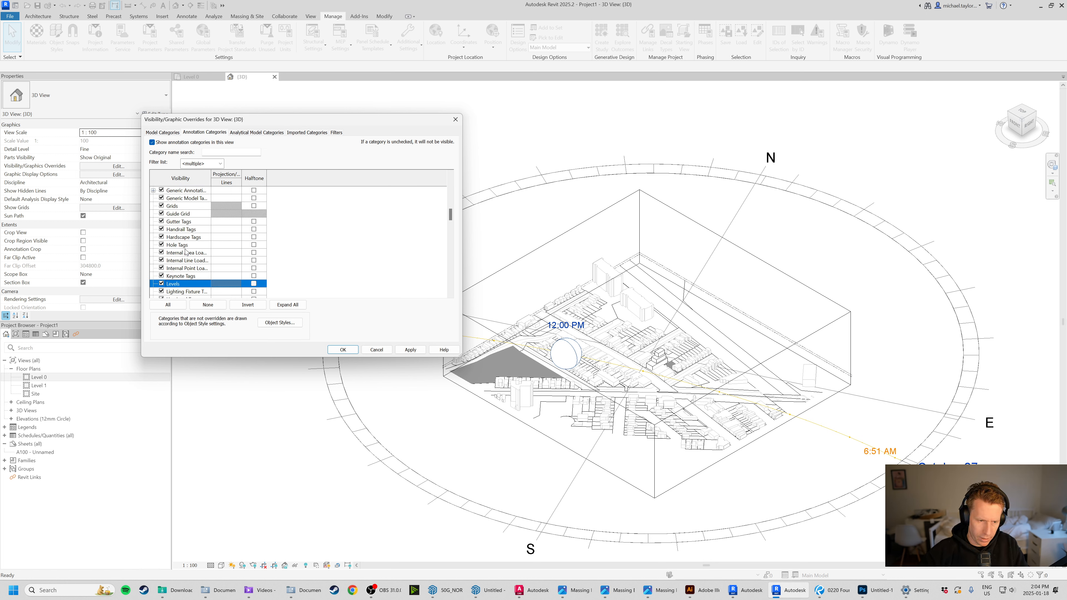
{"action": "left_click", "coordinate": [161, 283]}
{"action": "left_click", "coordinate": [343, 349]}
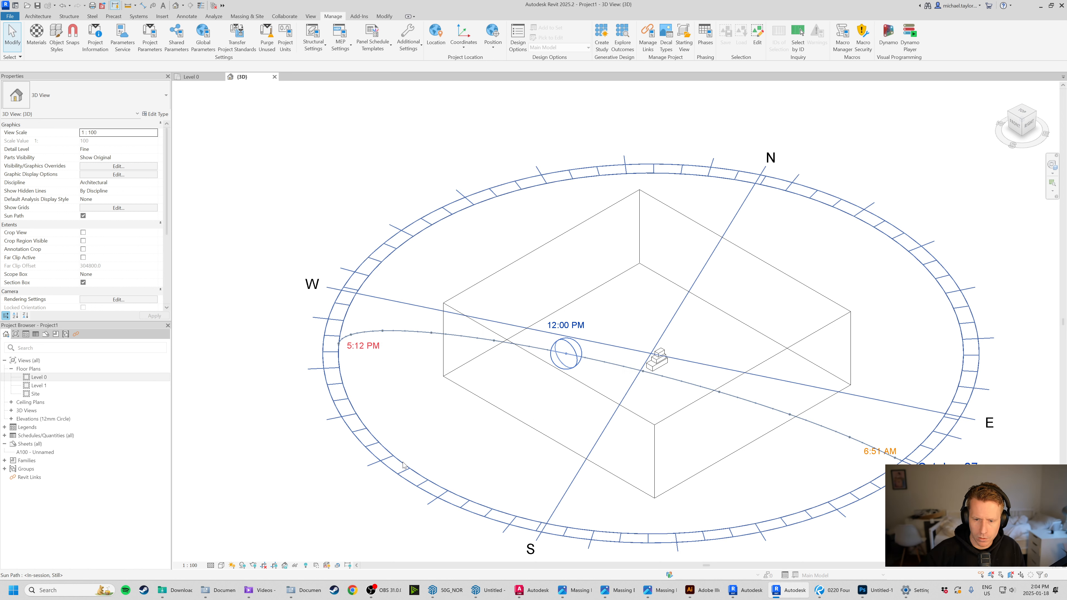
Try to hide the stepped building mass by turning off the model categories in the 3D view.
{"action": "key", "text": "v"}
{"action": "key", "text": "v"}
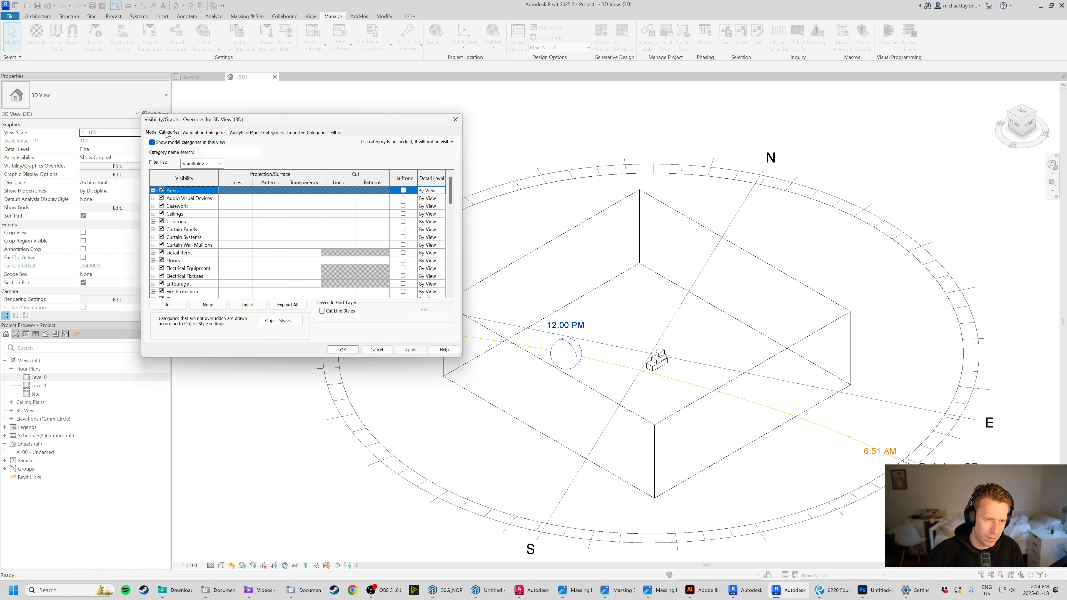
{"action": "left_click", "coordinate": [192, 250]}
{"action": "key", "text": "m"}
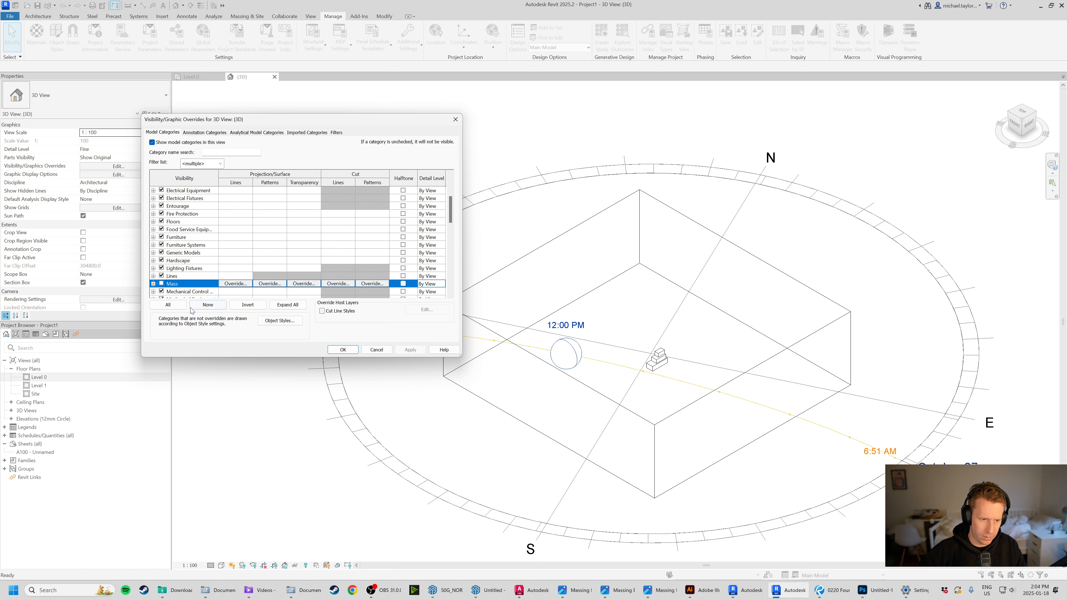
{"action": "scroll", "coordinate": [171, 292], "scroll_direction": "down", "scroll_amount": 1}
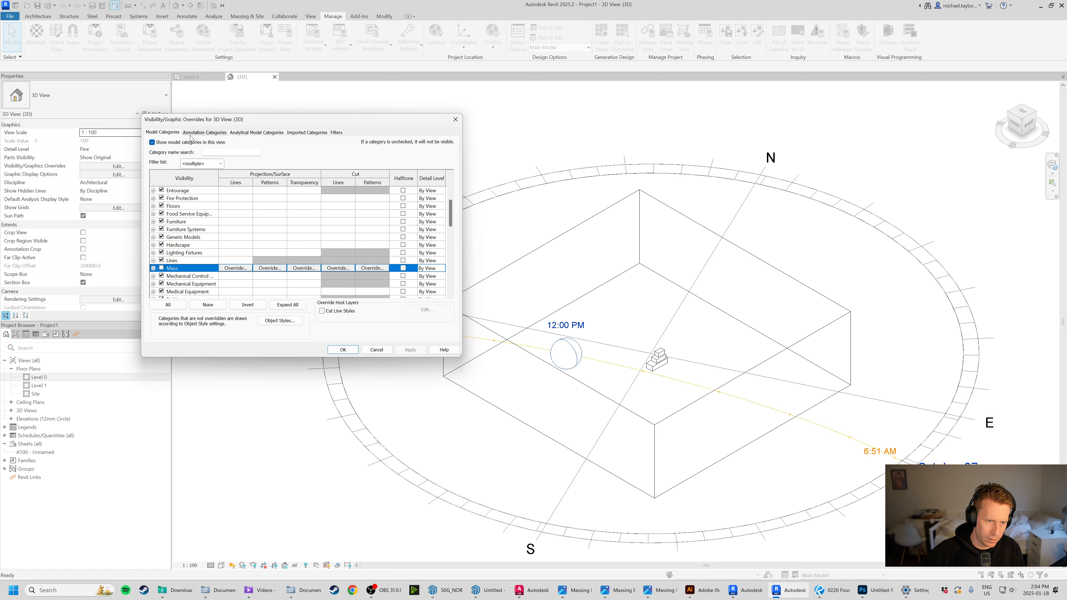
{"action": "left_click", "coordinate": [172, 142]}
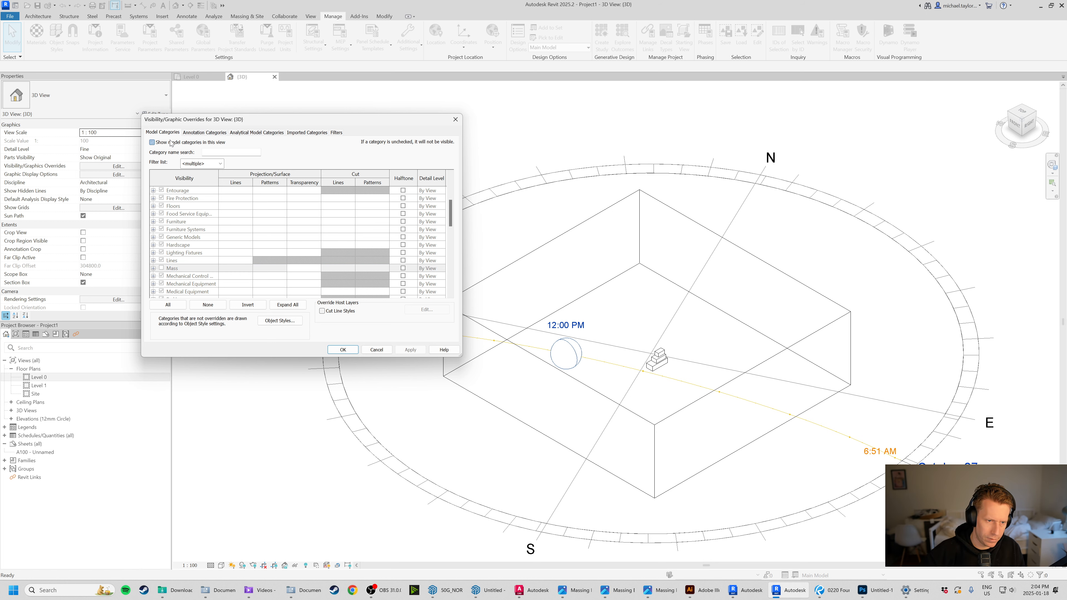
{"action": "left_click", "coordinate": [342, 350]}
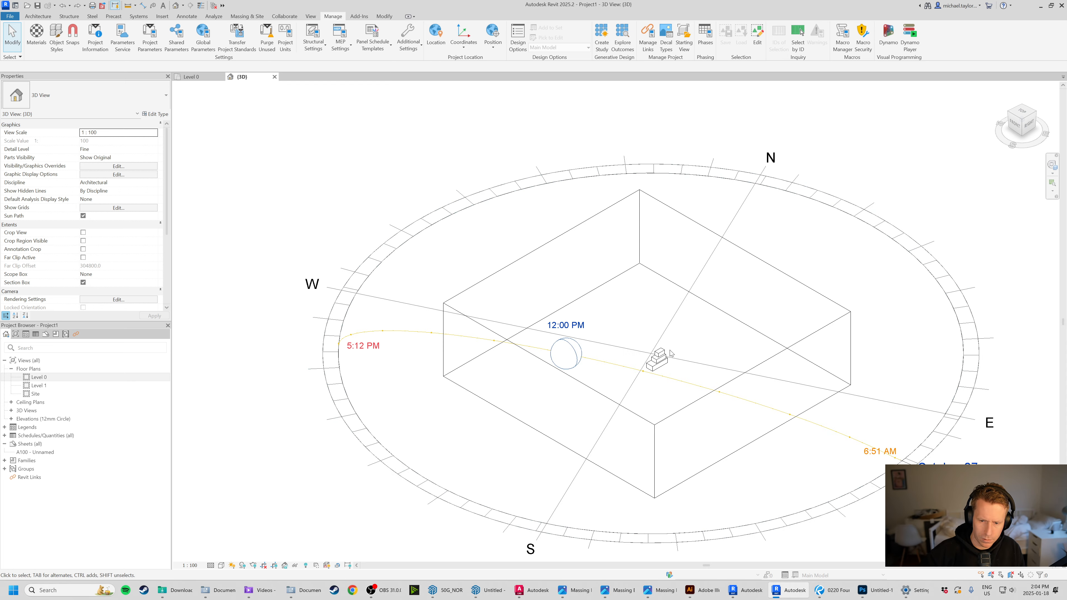
{"action": "left_click", "coordinate": [660, 358]}
{"action": "left_click", "coordinate": [362, 199]}
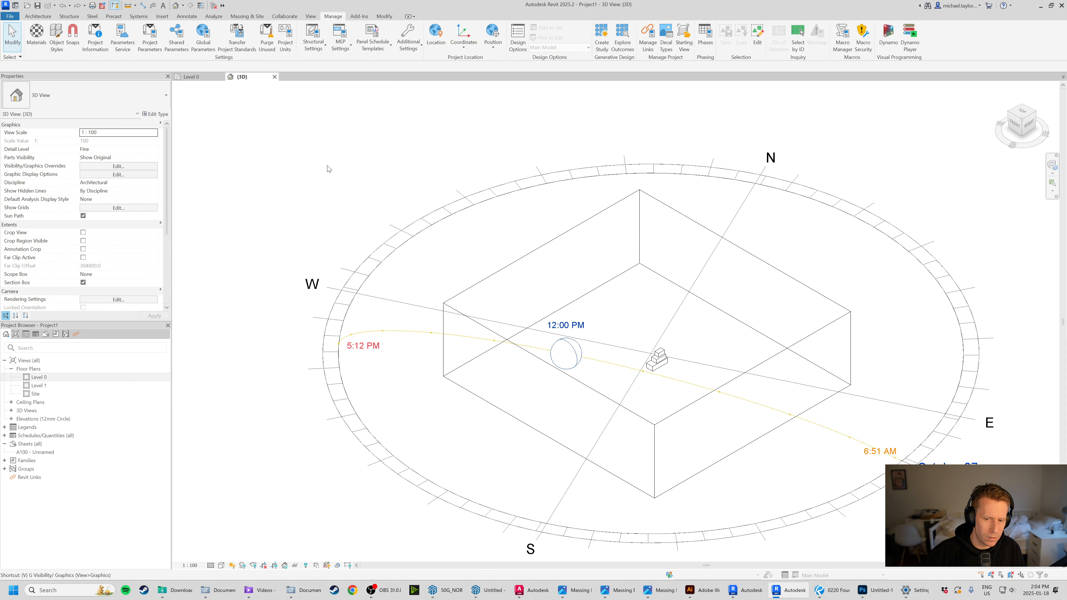
Examine the mass-related annotation and model categories in the visibility overrides, including the Mass subcategories, and leave without changes.
{"action": "key", "text": "v"}
{"action": "key", "text": "g"}
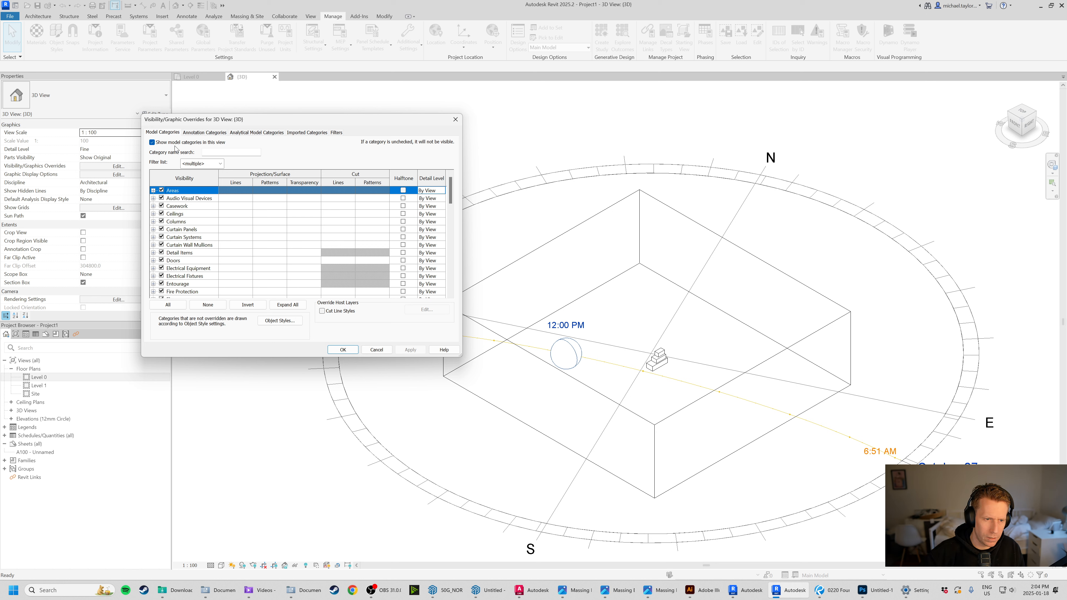
{"action": "left_click", "coordinate": [210, 133]}
{"action": "scroll", "coordinate": [218, 259], "scroll_direction": "down", "scroll_amount": 1}
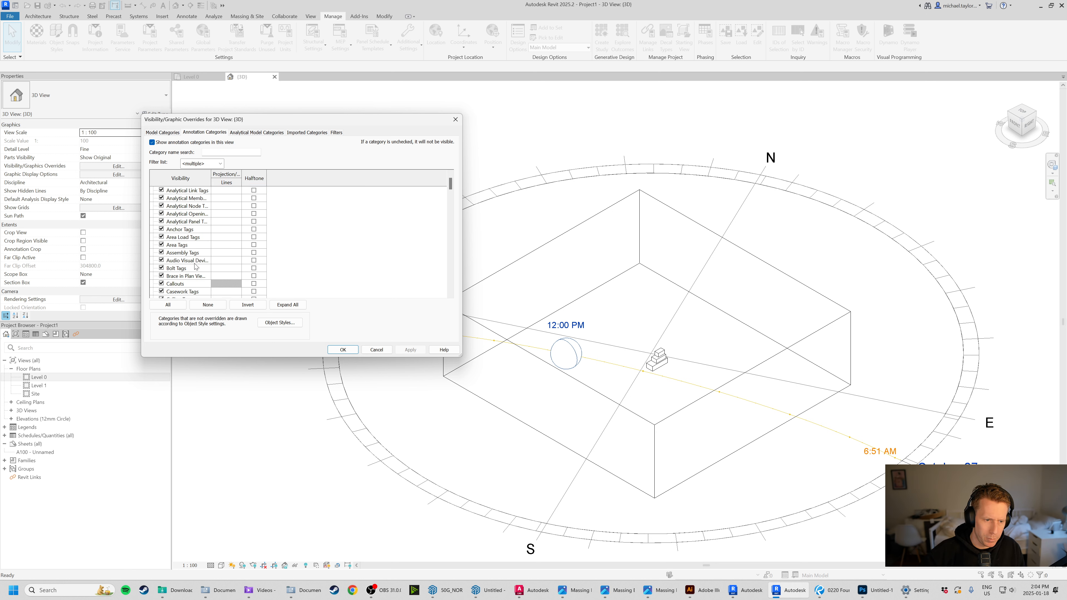
{"action": "left_click", "coordinate": [194, 263]}
{"action": "key", "text": "m"}
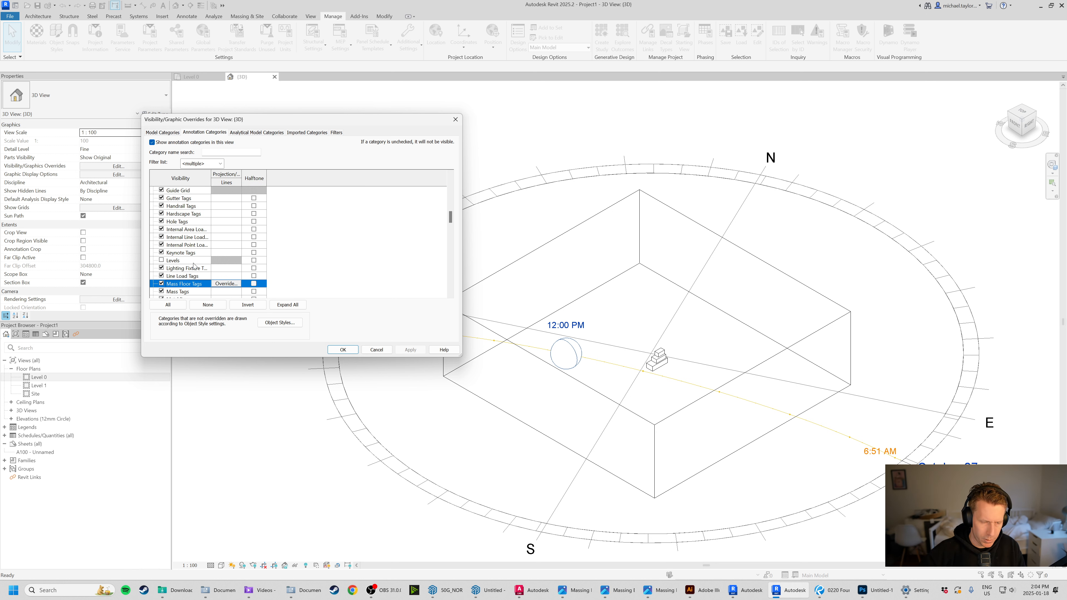
{"action": "left_click", "coordinate": [164, 133]}
{"action": "left_click", "coordinate": [172, 259]}
{"action": "key", "text": "m"}
{"action": "scroll", "coordinate": [215, 282], "scroll_direction": "down", "scroll_amount": 1}
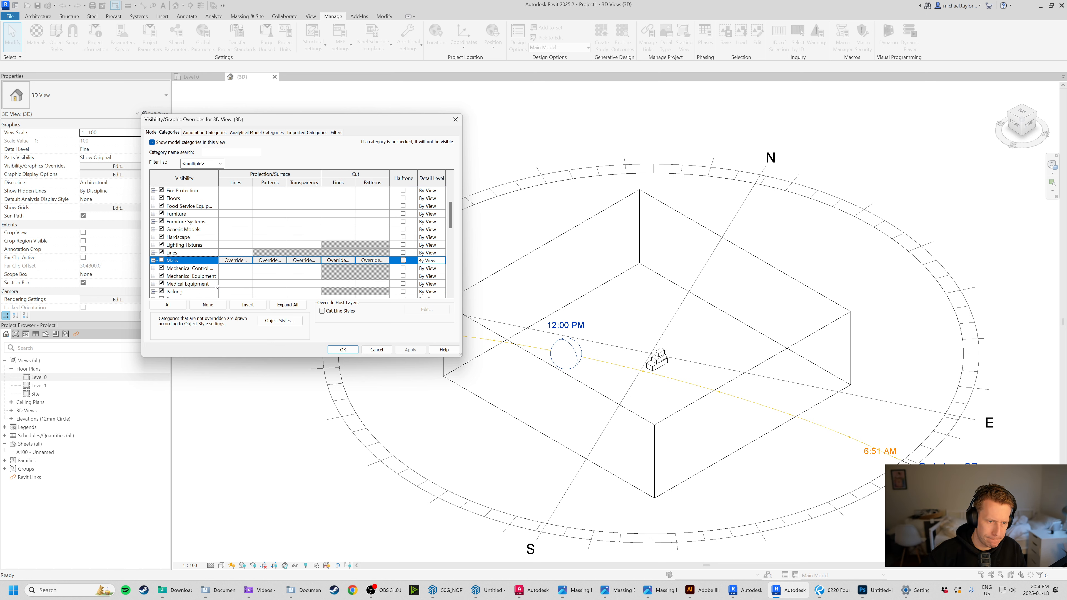
{"action": "left_click", "coordinate": [154, 261]}
{"action": "left_click", "coordinate": [153, 190]}
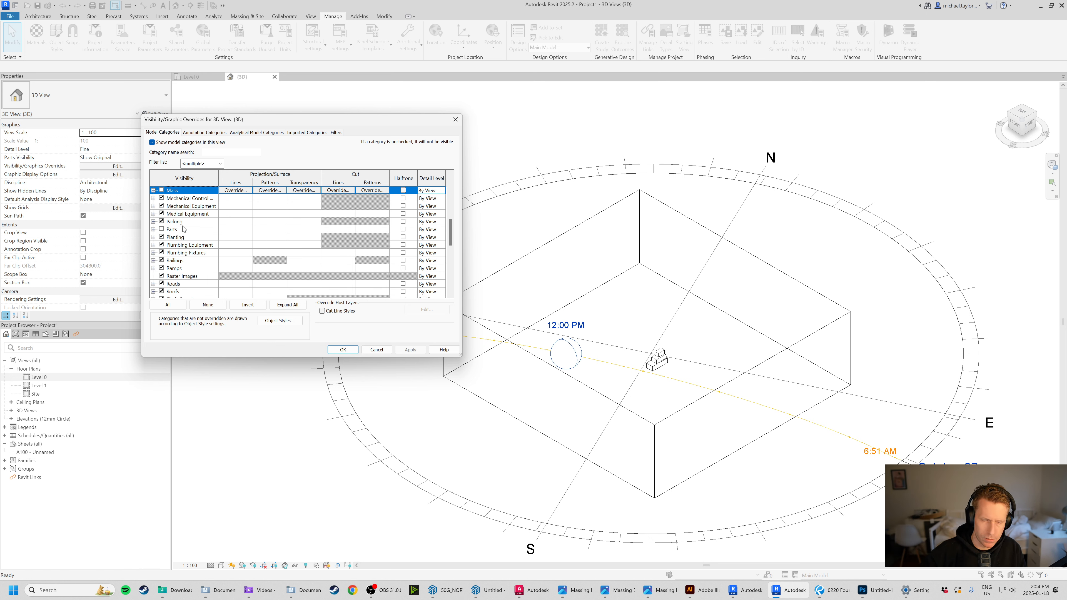
{"action": "scroll", "coordinate": [205, 270], "scroll_direction": "up", "scroll_amount": 1}
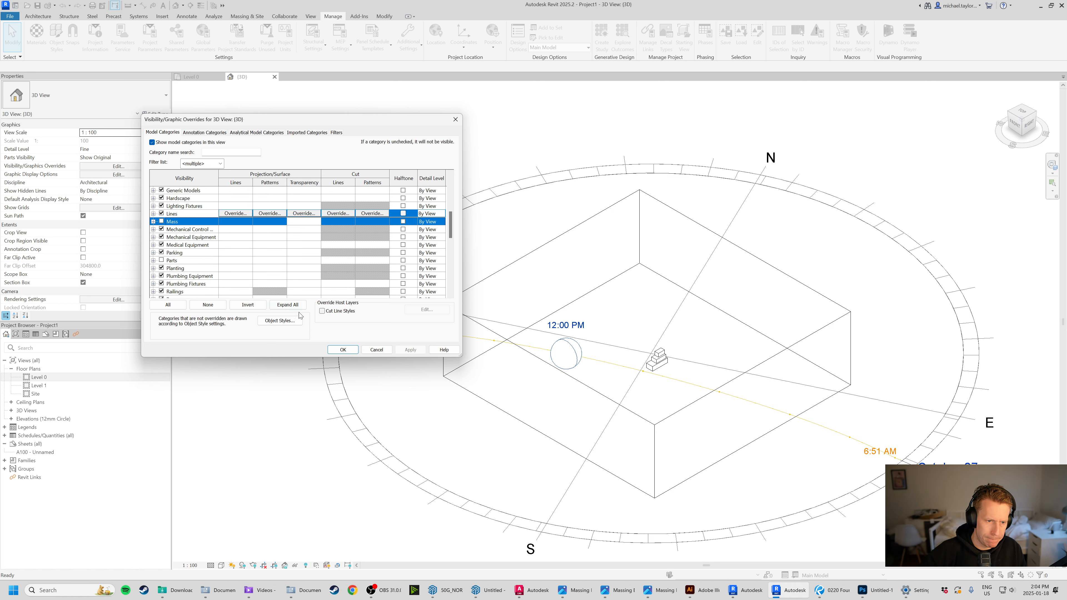
{"action": "left_click", "coordinate": [385, 352]}
Hide the stepped building mass element in the 3D view.
{"action": "left_click", "coordinate": [535, 356]}
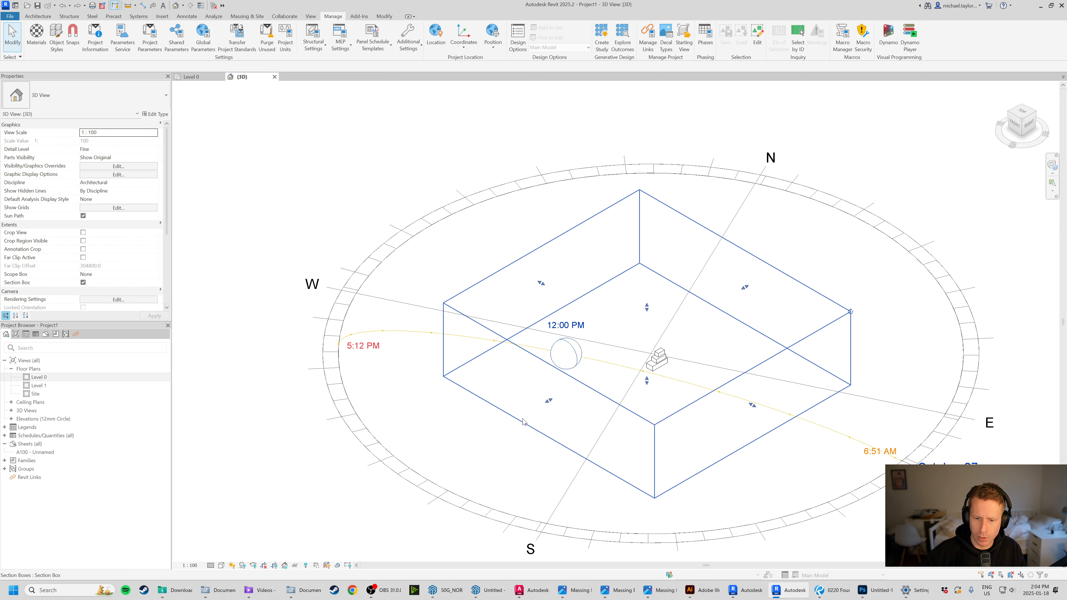
{"action": "right_click", "coordinate": [669, 364]}
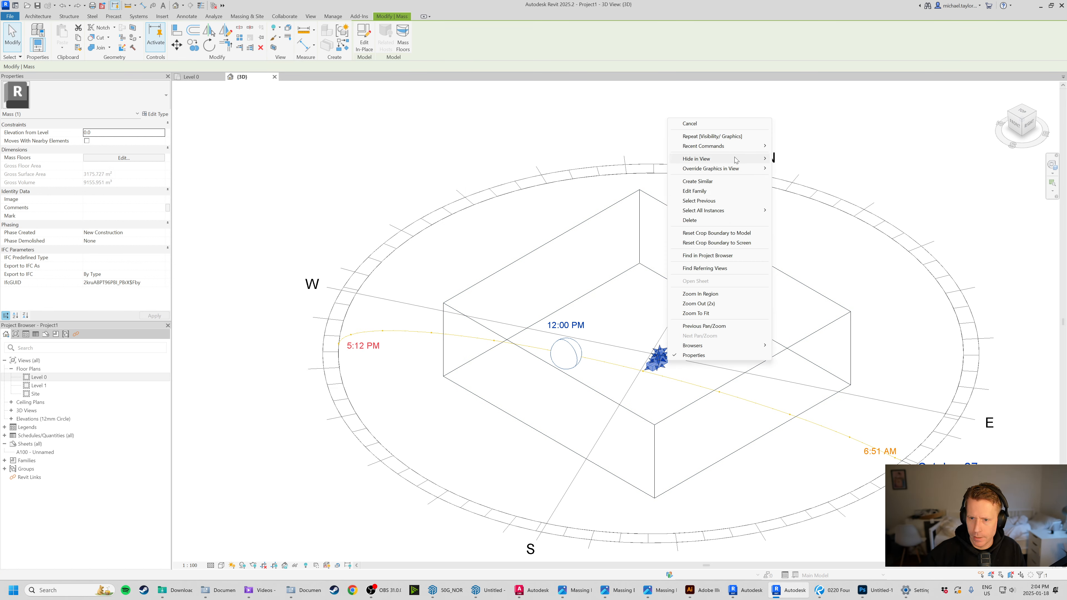
{"action": "mouse_move", "coordinate": [736, 160]}
{"action": "left_click", "coordinate": [792, 160]}
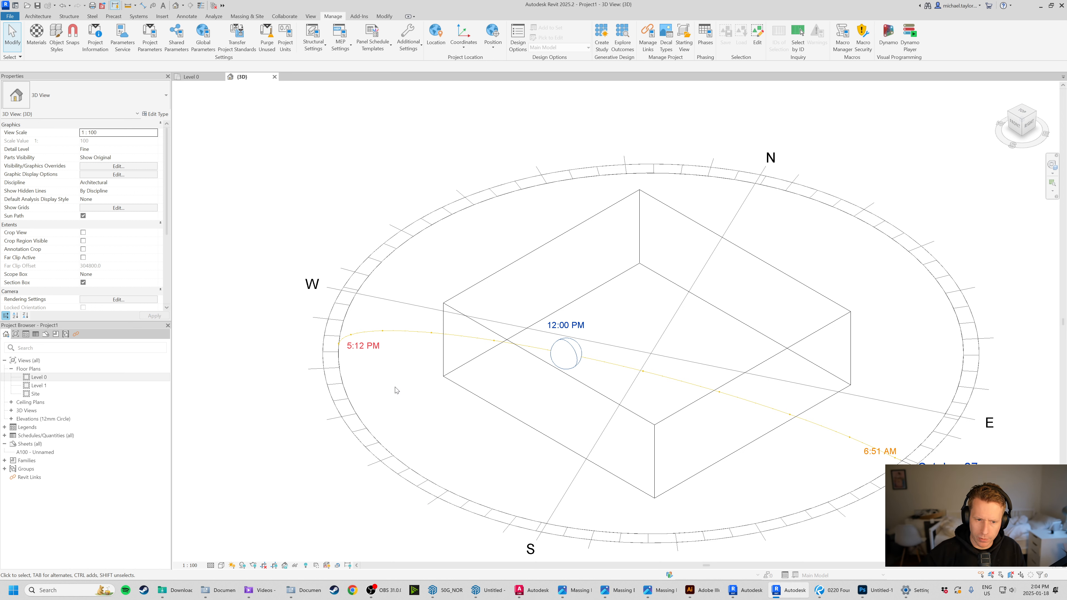
Fit the sun path in the view and set up a PDF export of the current window with vector processing.
{"action": "key", "text": "z"}
{"action": "key", "text": "f"}
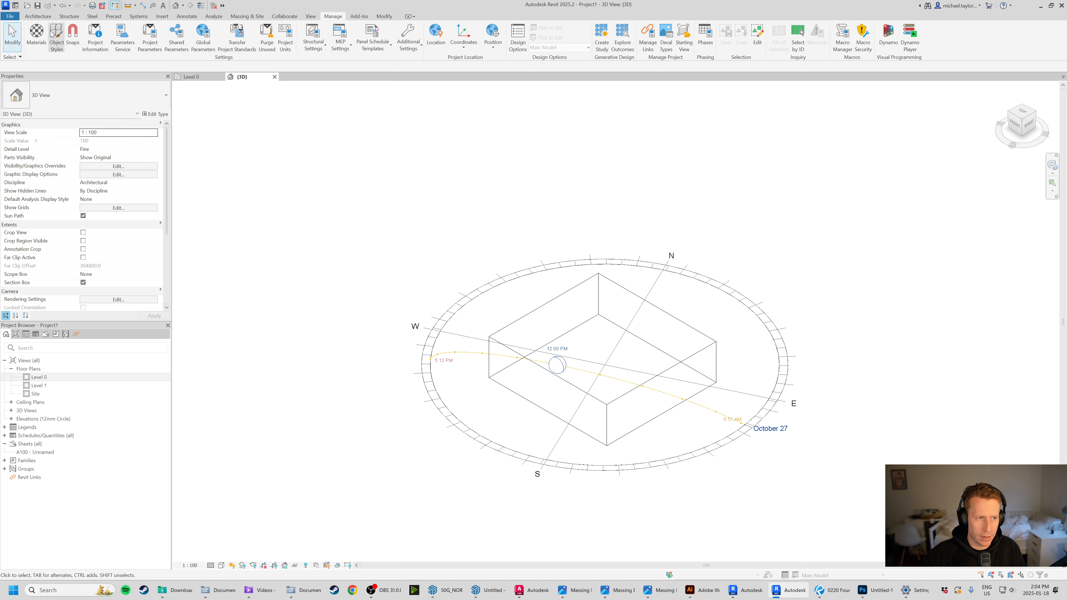
{"action": "left_click", "coordinate": [10, 17]}
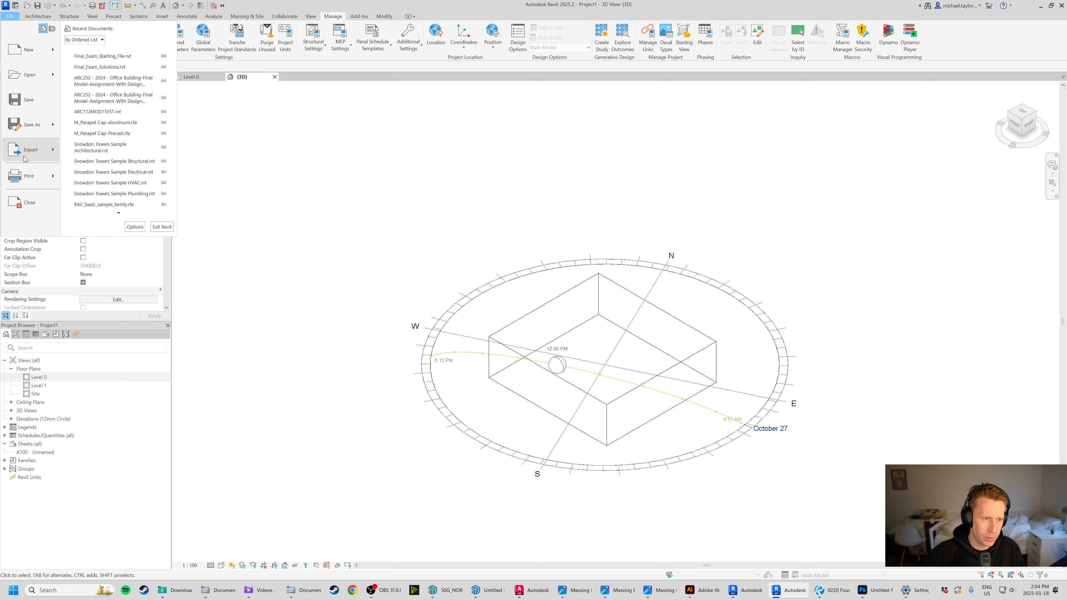
{"action": "mouse_move", "coordinate": [31, 156]}
{"action": "left_click", "coordinate": [148, 79]}
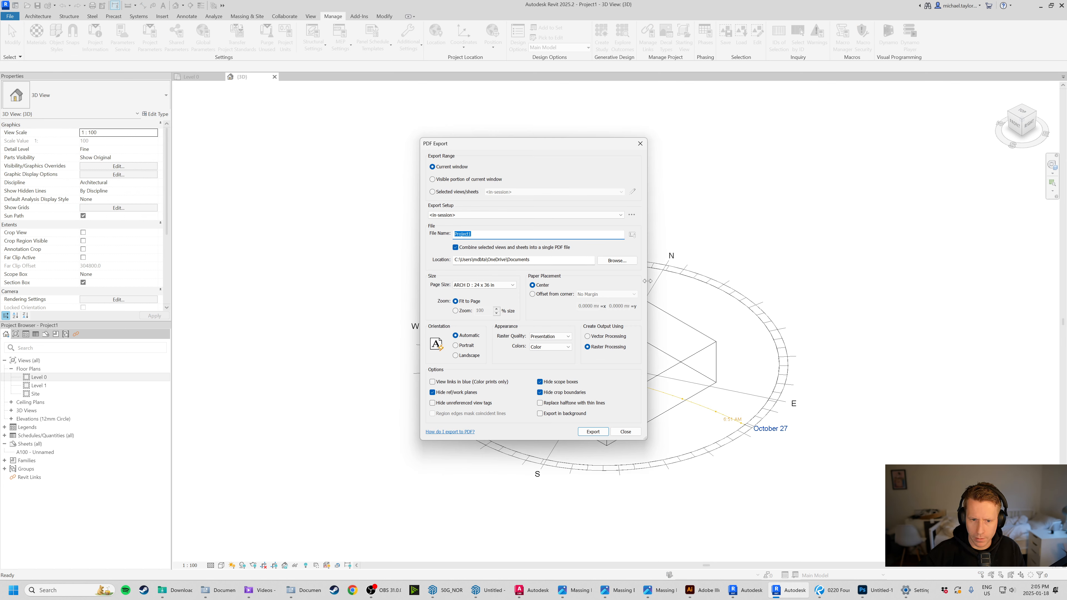
{"action": "left_click", "coordinate": [604, 338]}
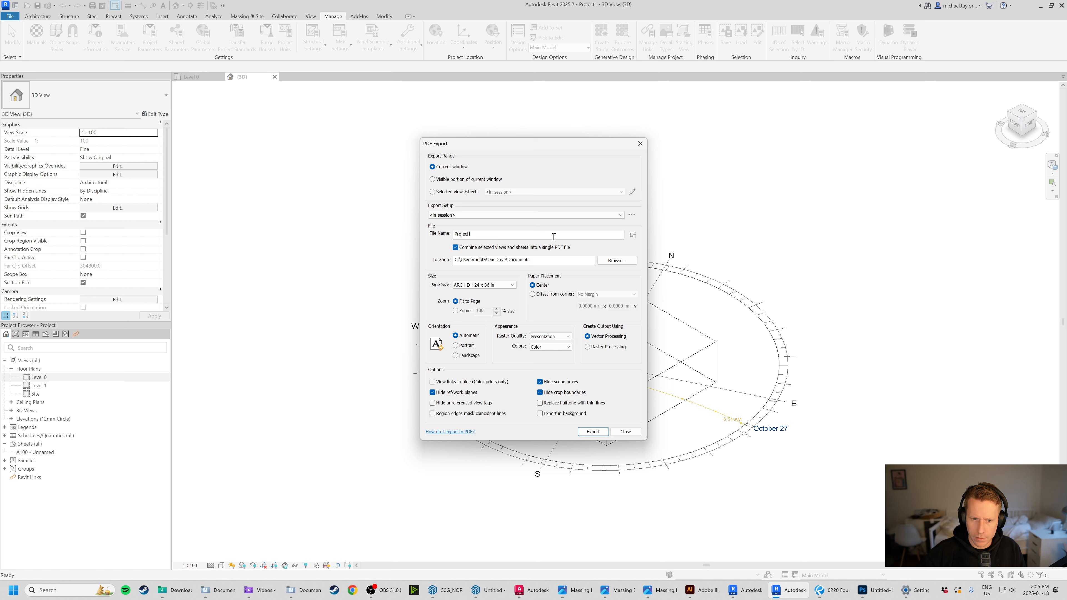
Name the PDF Project1-Sun Study Path and export it.
{"action": "left_click", "coordinate": [567, 236]}
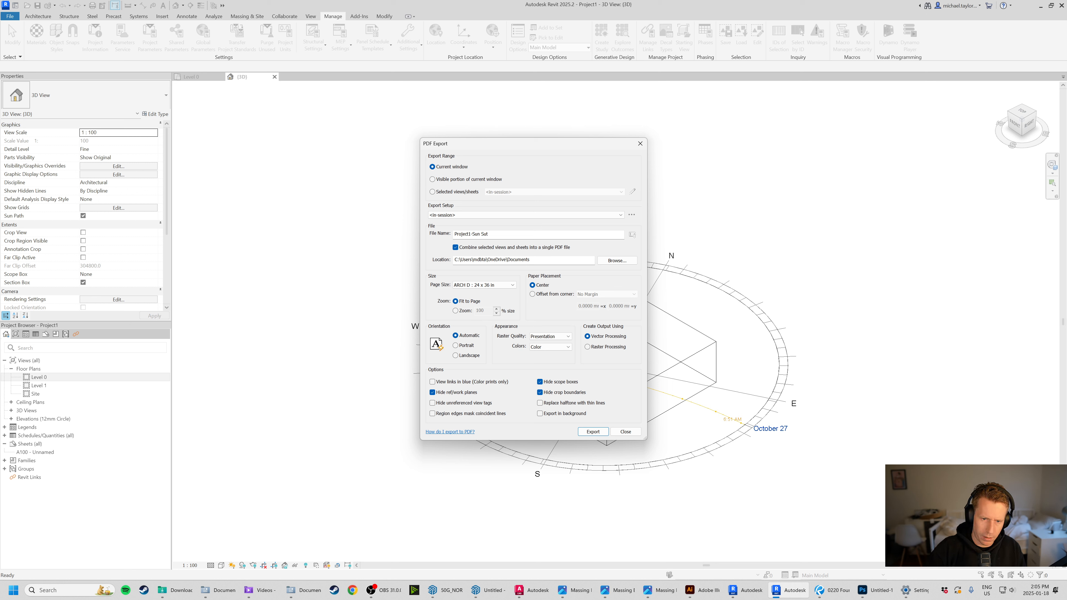
{"action": "type", "text": "-Sun Study Pat"}
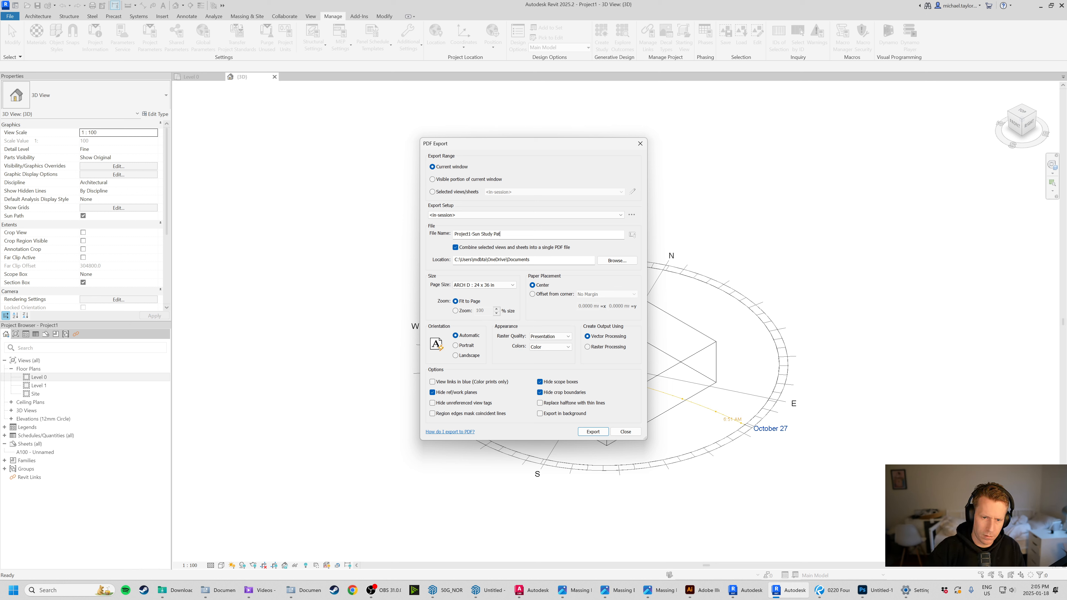
{"action": "type", "text": "h"}
{"action": "key", "text": "Return"}
{"action": "left_click", "coordinate": [551, 300]}
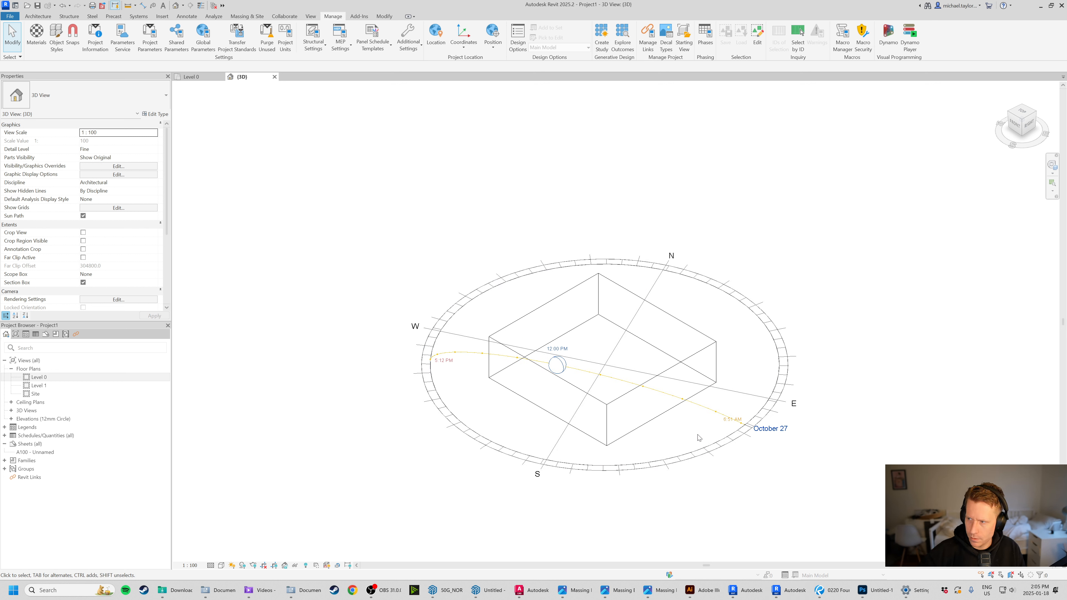
Open the exported Project1-Sun Study Path PDF from the Documents folder in Bluebeam Revu and inspect the sun path linework.
{"action": "right_click", "coordinate": [210, 592]}
{"action": "left_click", "coordinate": [214, 570]}
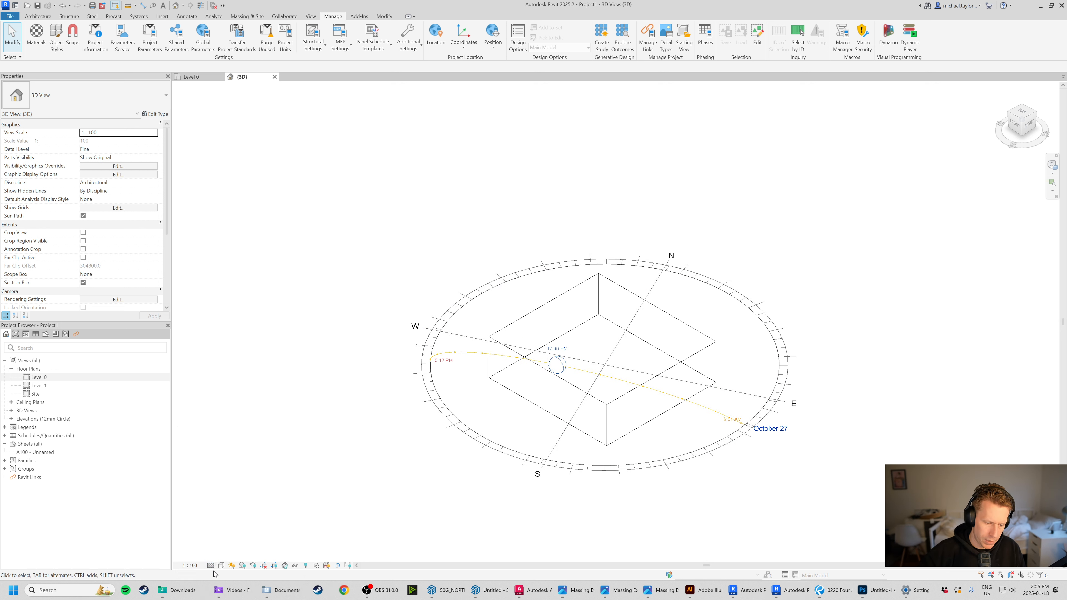
{"action": "right_click", "coordinate": [178, 593]}
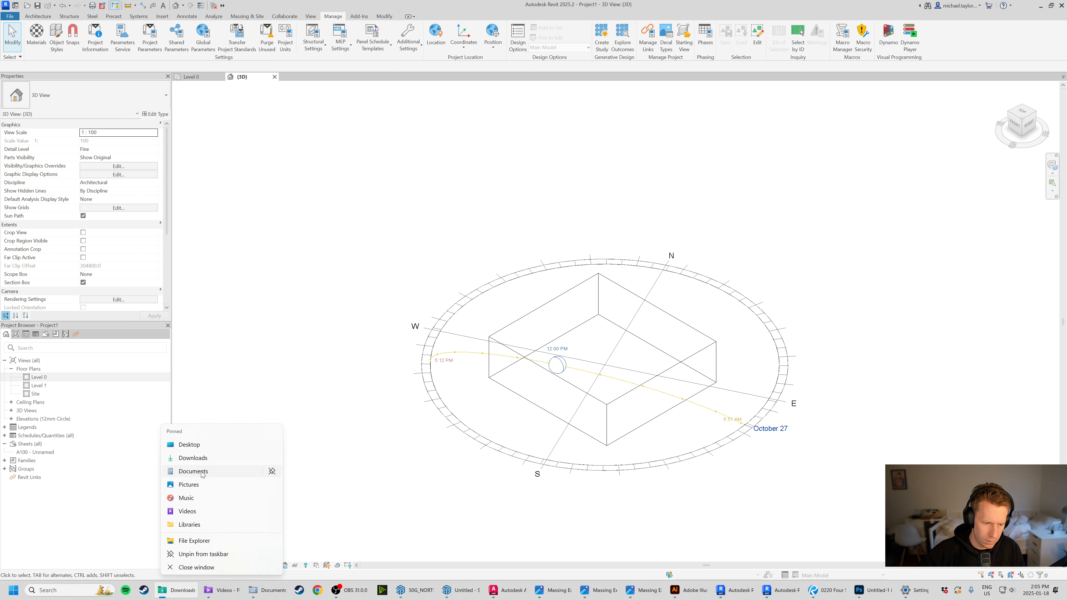
{"action": "left_click", "coordinate": [197, 471]}
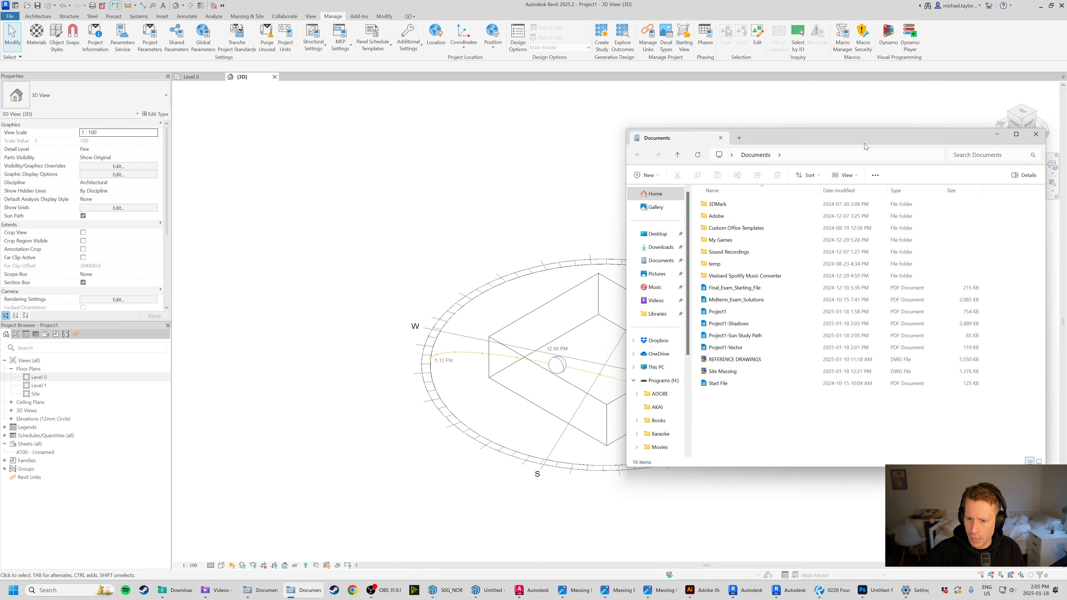
{"action": "left_click", "coordinate": [786, 337]}
{"action": "left_click_drag", "start_coordinate": [841, 135], "coordinate": [453, 78]}
{"action": "double_click", "coordinate": [361, 281]}
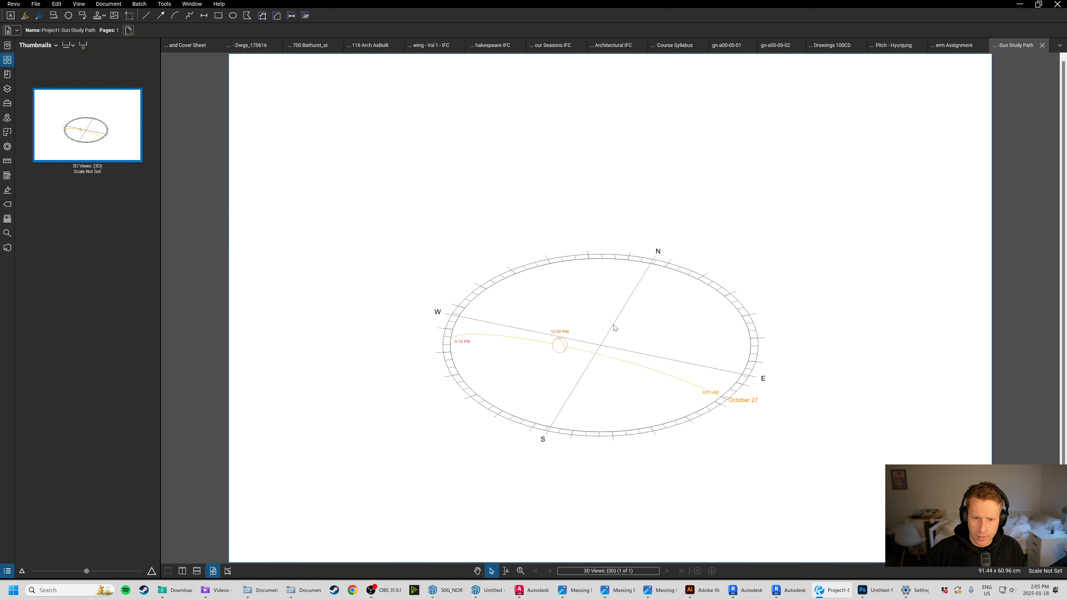
{"action": "scroll", "coordinate": [614, 327], "scroll_direction": "up", "scroll_amount": 5}
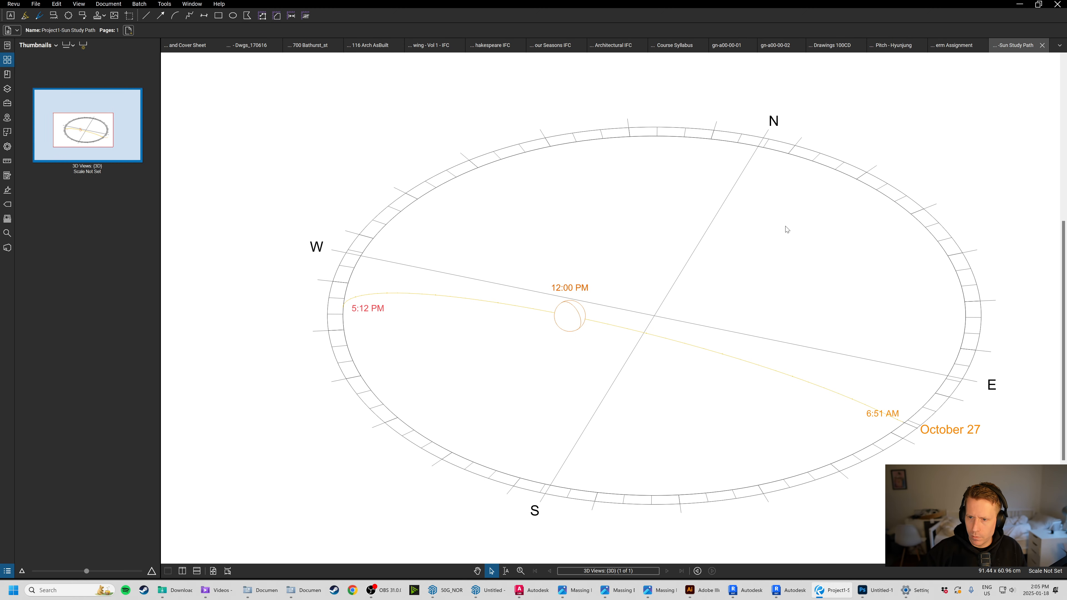
Open the Project1-Shadows PDF from the Documents folder and inspect the shadows around the stepped building mass.
{"action": "scroll", "coordinate": [787, 229], "scroll_direction": "down", "scroll_amount": 4}
{"action": "key", "text": "alt+Tab"}
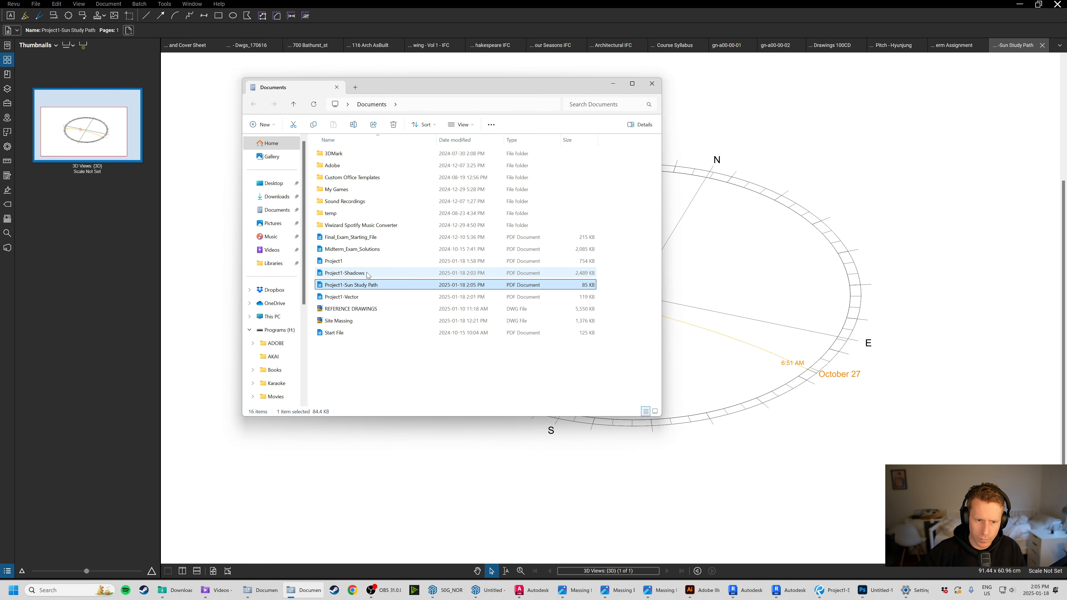
{"action": "double_click", "coordinate": [368, 274]}
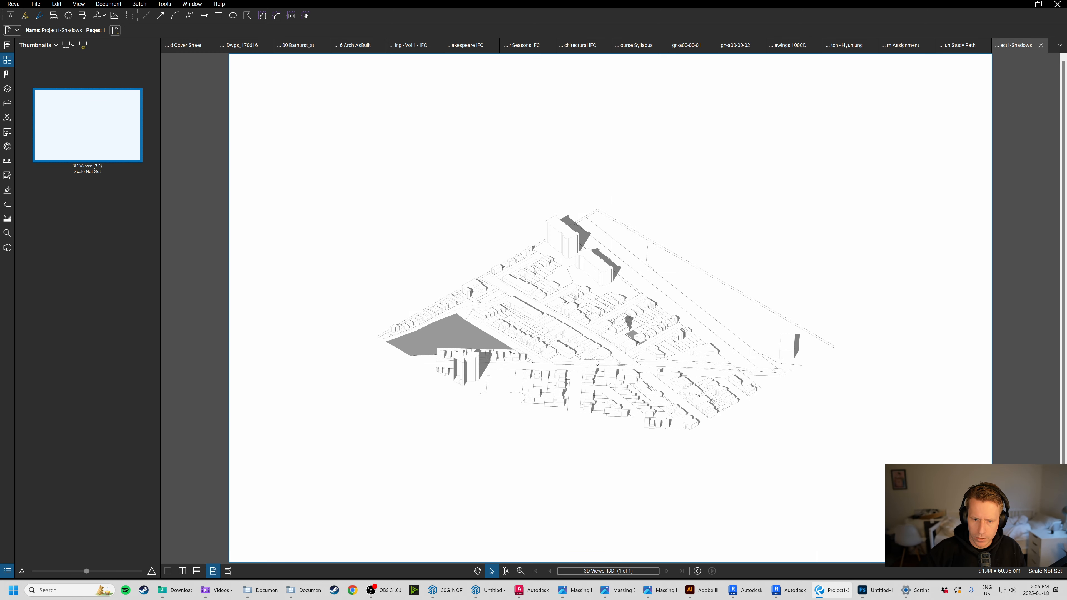
{"action": "scroll", "coordinate": [649, 361], "scroll_direction": "up", "scroll_amount": 3}
{"action": "scroll", "coordinate": [632, 348], "scroll_direction": "up", "scroll_amount": 3}
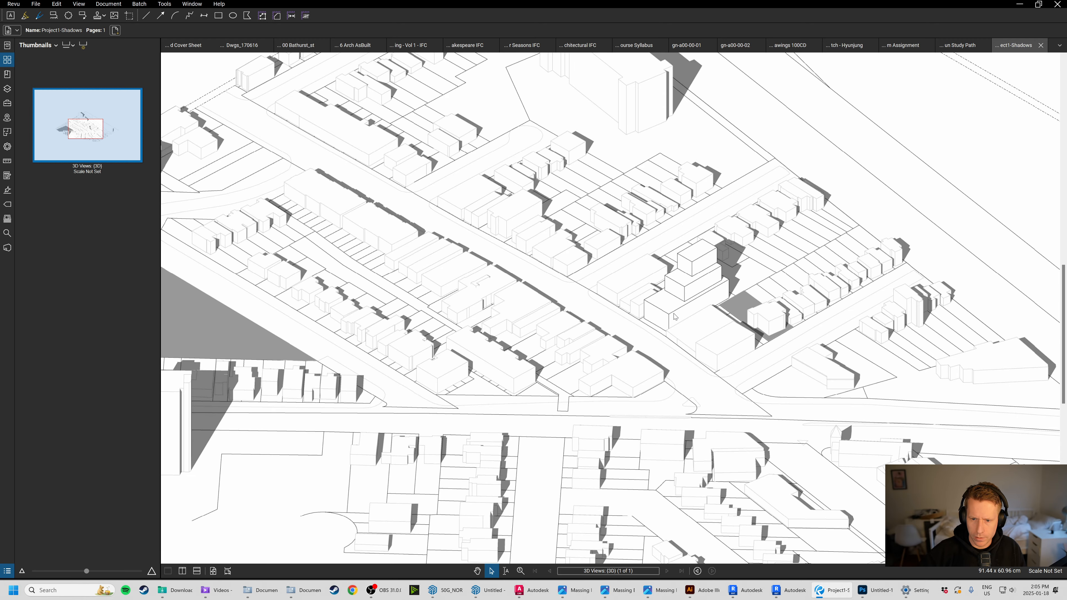
{"action": "scroll", "coordinate": [674, 317], "scroll_direction": "up", "scroll_amount": 2}
{"action": "scroll", "coordinate": [655, 306], "scroll_direction": "down", "scroll_amount": 6}
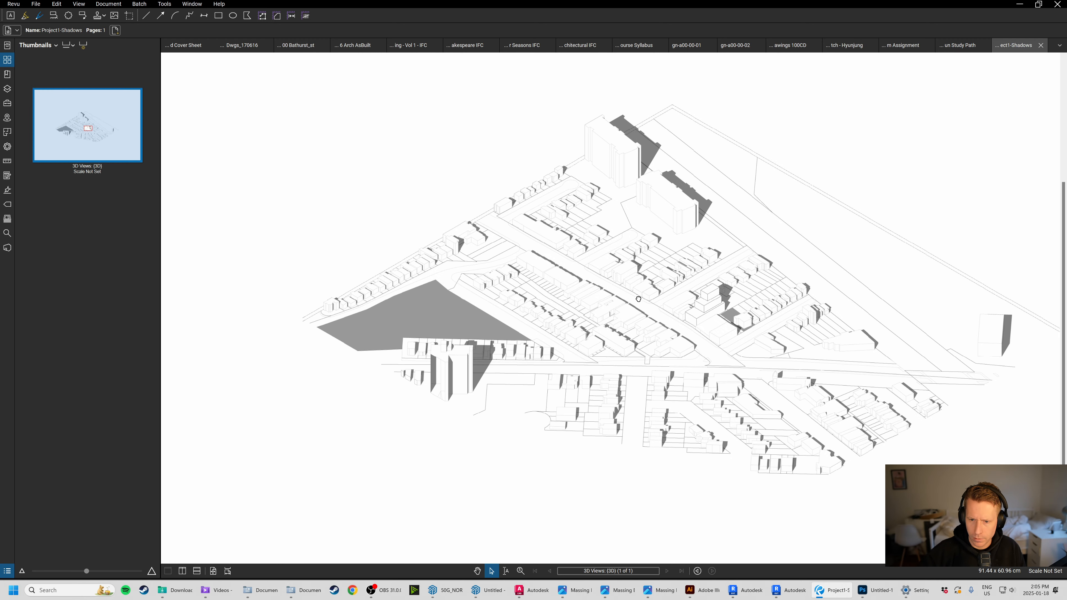
Review the Project1-Sun Study Path PDF again, and open the Project1-Vector PDF to inspect its linework around the stepped mass.
{"action": "left_click", "coordinate": [302, 591]}
{"action": "double_click", "coordinate": [376, 285]}
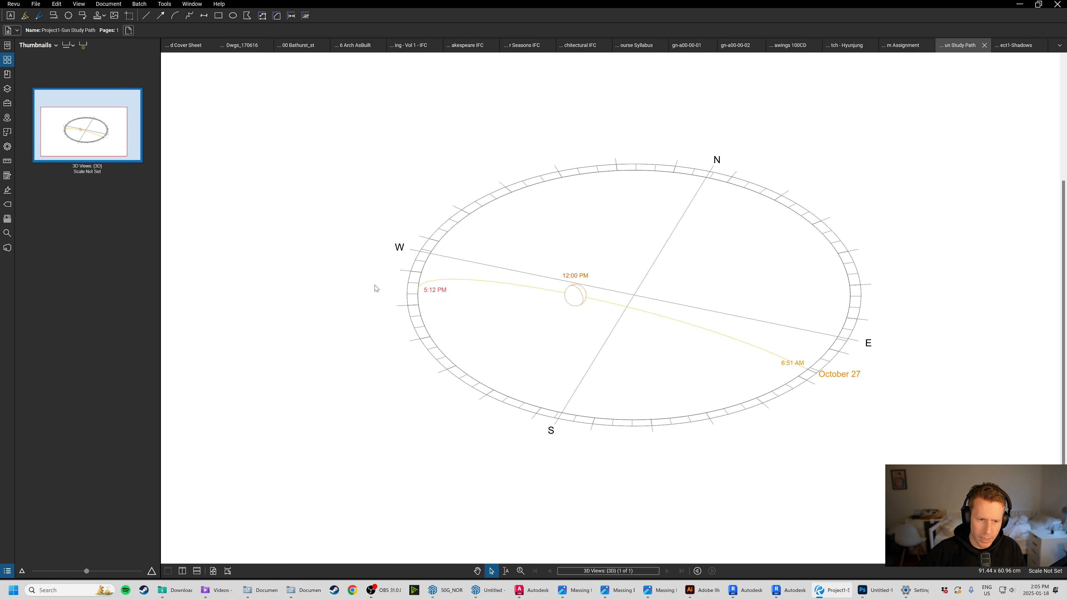
{"action": "key", "text": "alt+Tab"}
{"action": "double_click", "coordinate": [359, 297]}
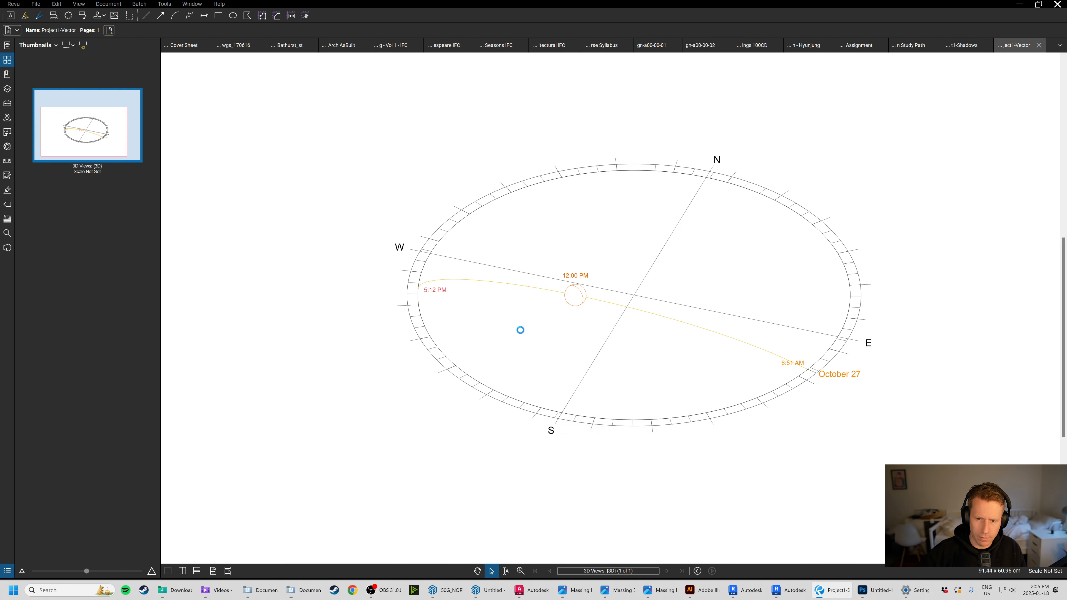
{"action": "scroll", "coordinate": [652, 294], "scroll_direction": "up", "scroll_amount": 4}
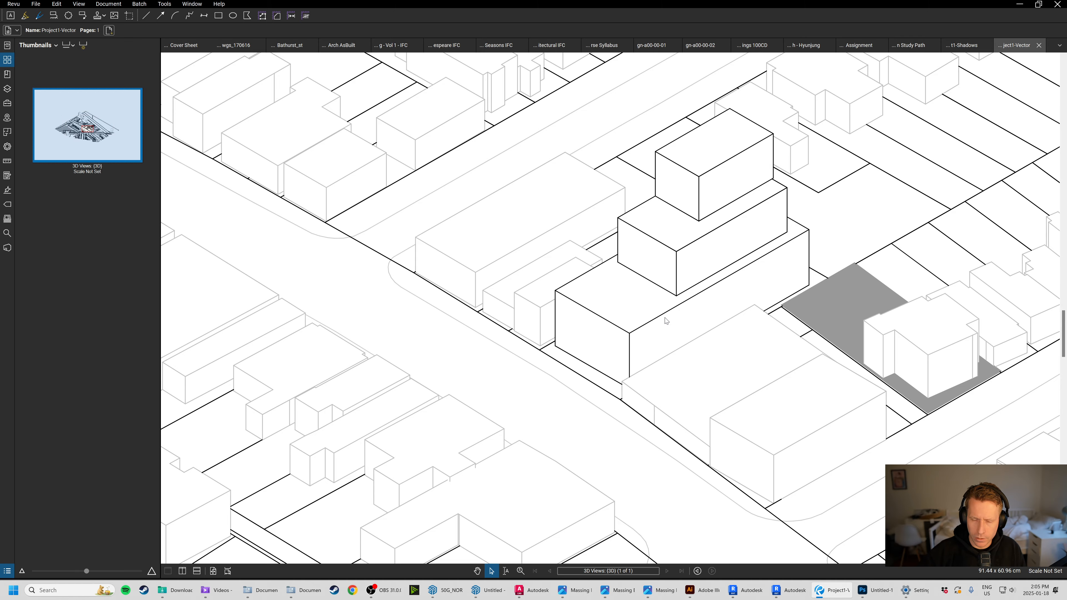
{"action": "scroll", "coordinate": [650, 325], "scroll_direction": "down", "scroll_amount": 6}
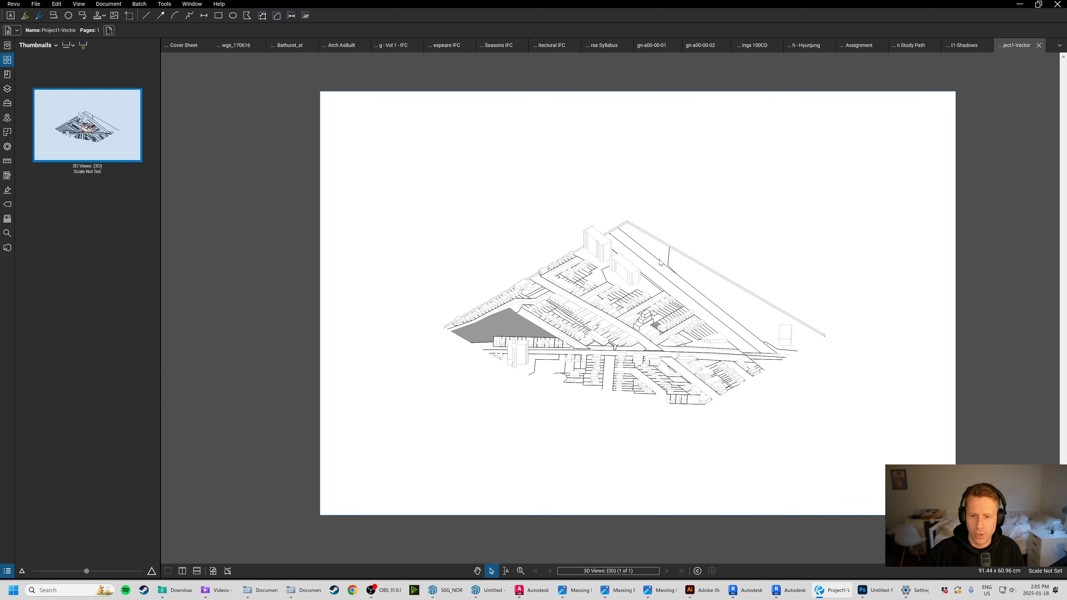
{"action": "key", "text": "alt+Tab"}
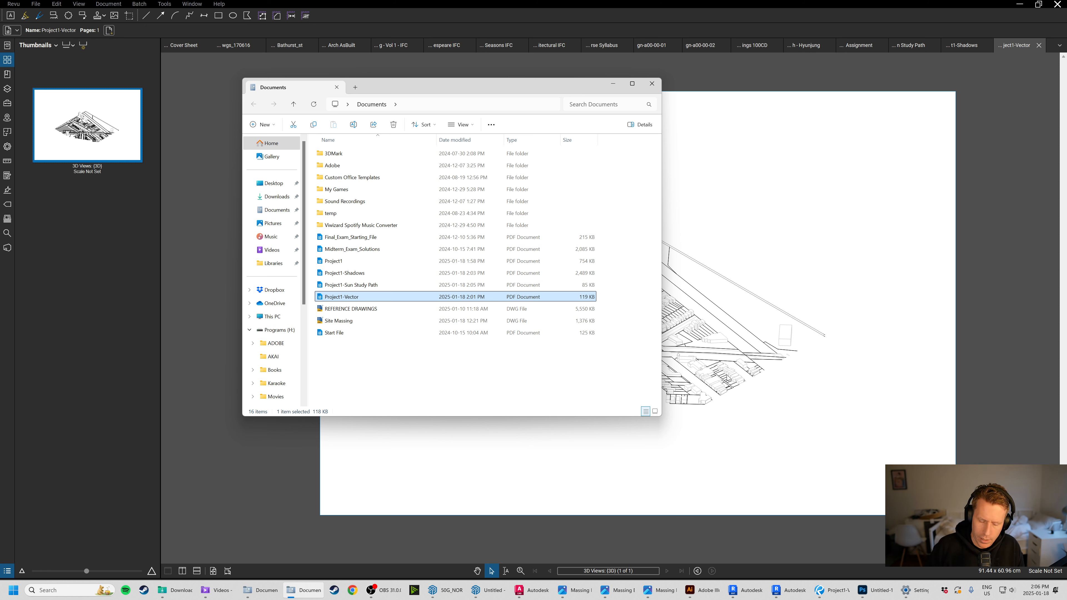
{"action": "key", "text": "Up"}
{"action": "key", "text": "Up"}
{"action": "key", "text": "Down"}
{"action": "key", "text": "Down"}
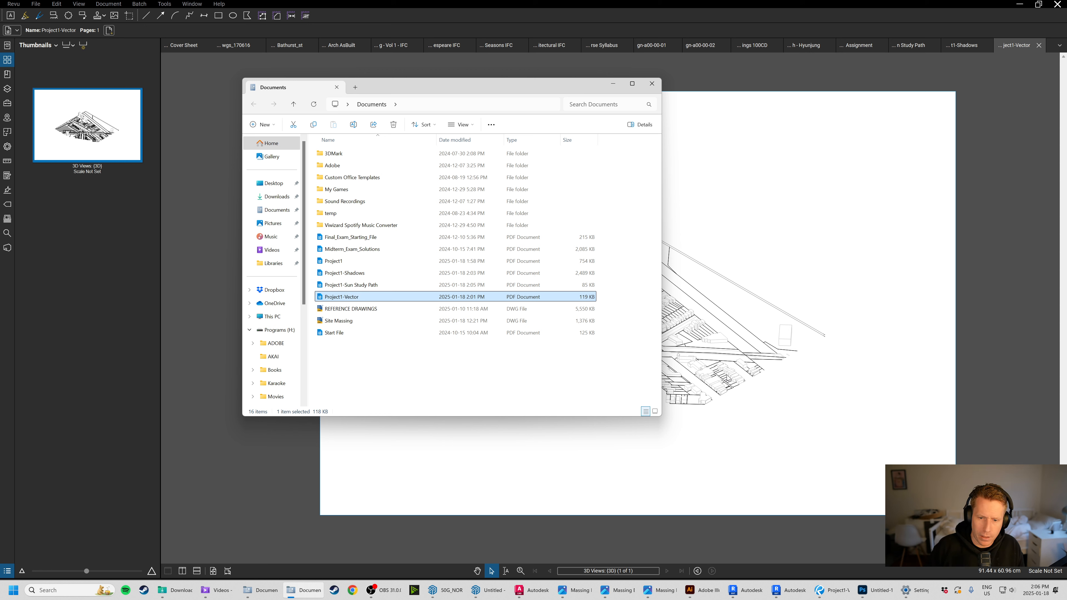
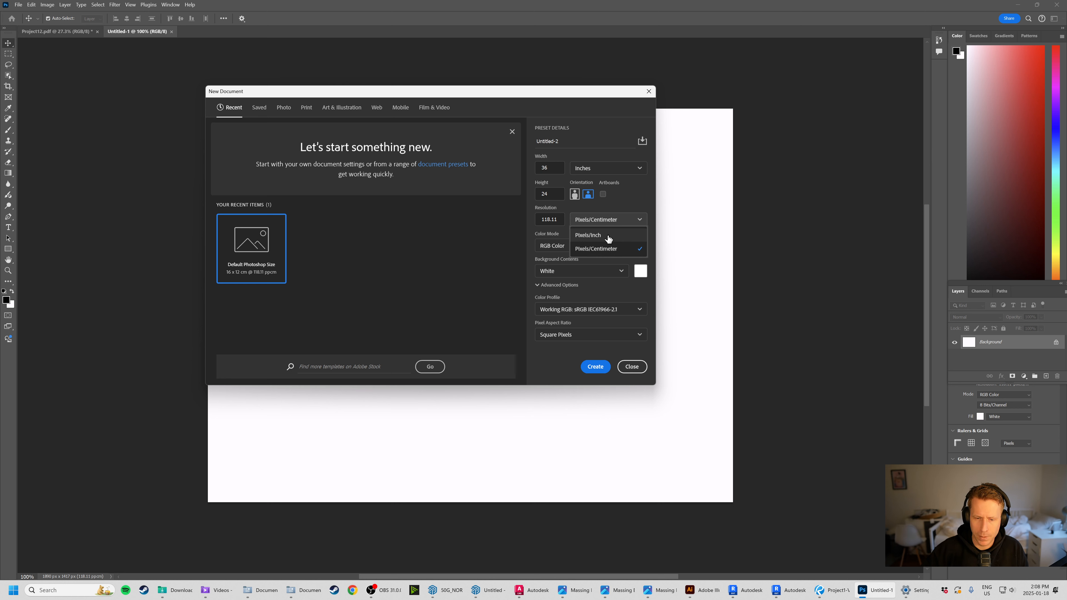
Create the 36 x 24 inch Photoshop document at 300 pixels/inch and extend the space available for the layer list.
{"action": "left_click", "coordinate": [608, 238]}
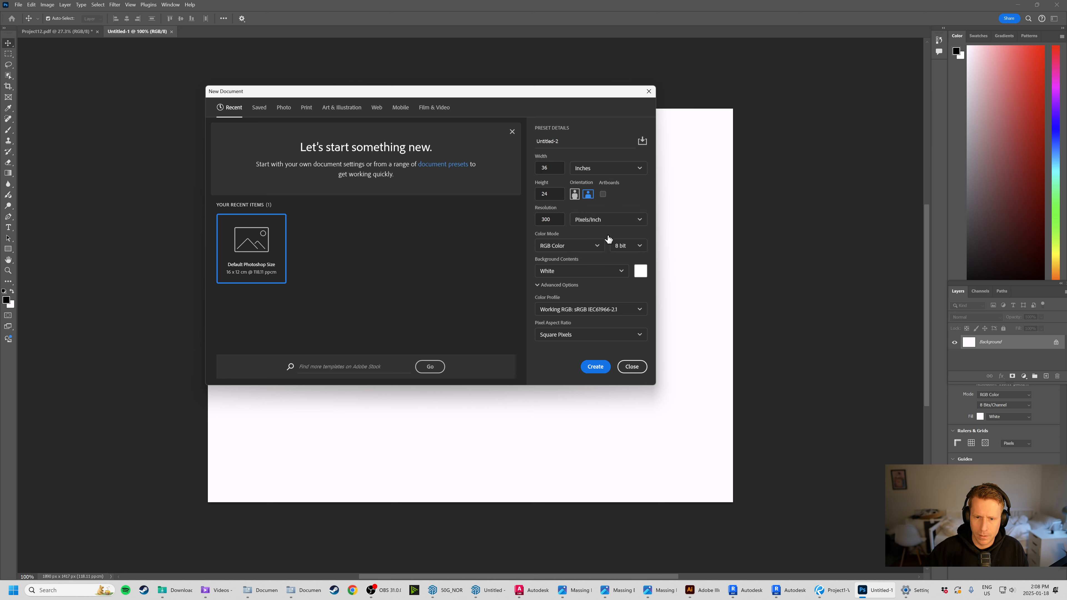
{"action": "left_click", "coordinate": [599, 222]}
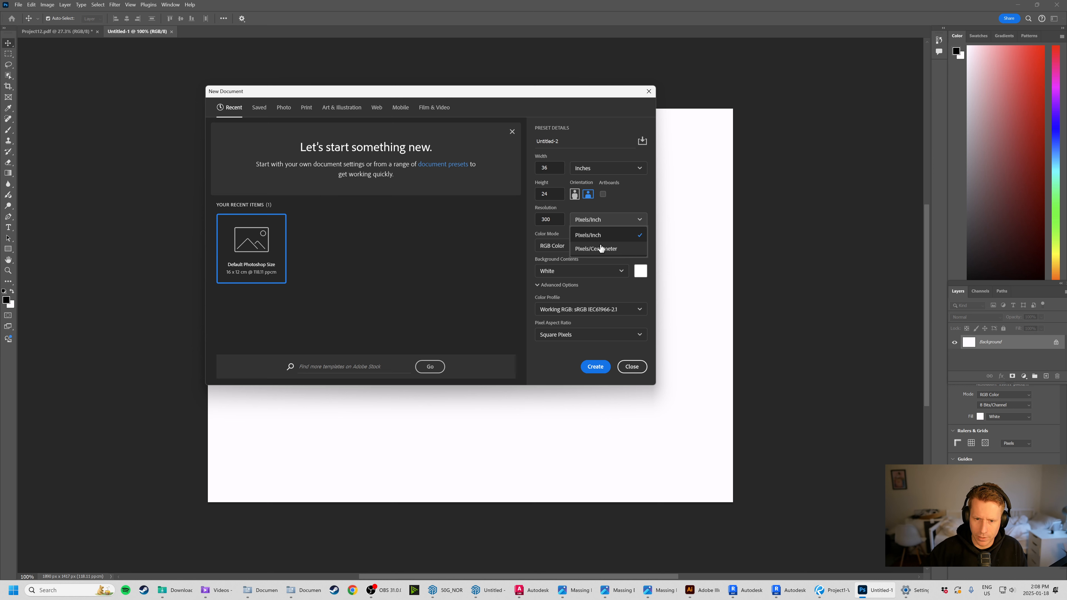
{"action": "left_click", "coordinate": [610, 200]}
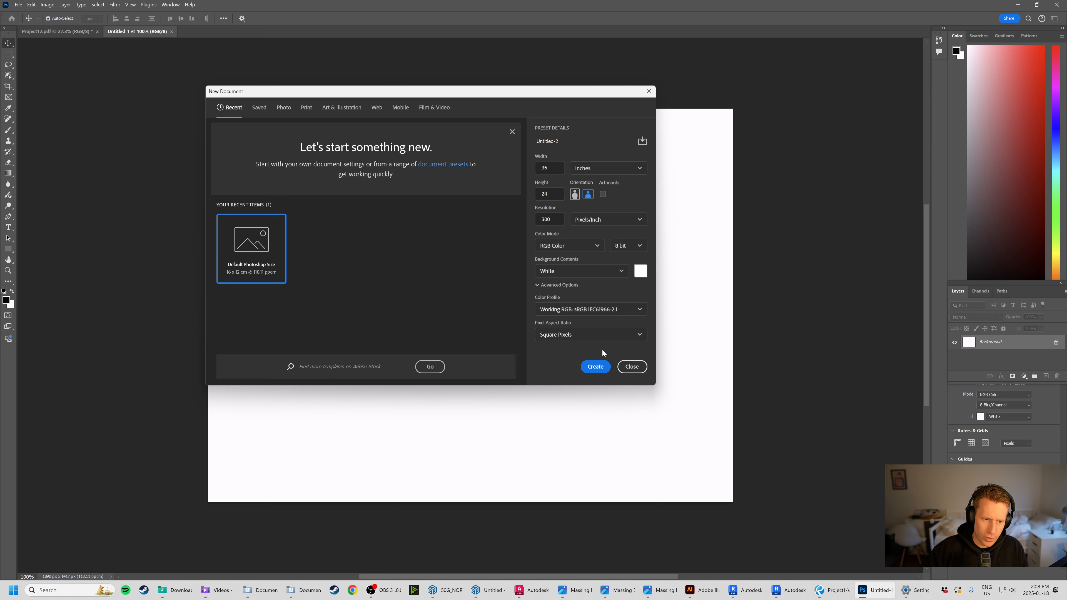
{"action": "left_click", "coordinate": [605, 367]}
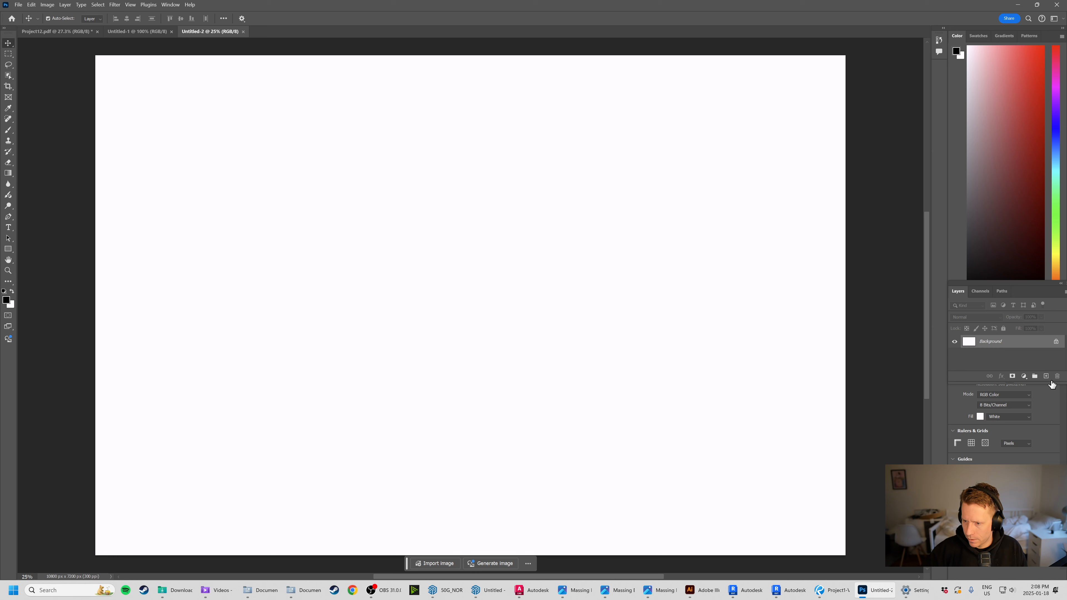
{"action": "left_click_drag", "start_coordinate": [1040, 382], "coordinate": [1039, 576]}
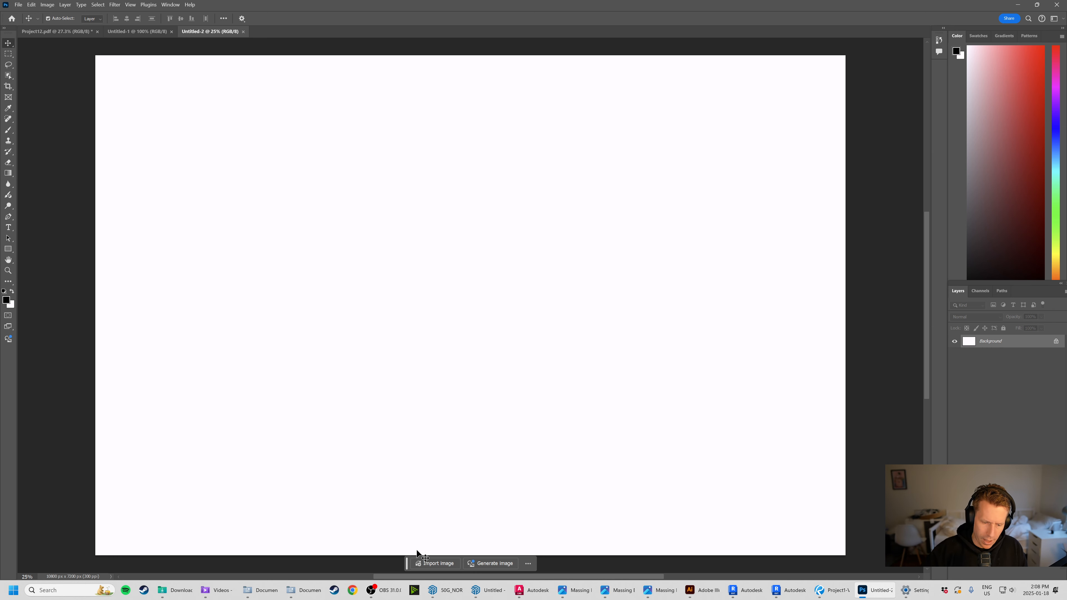
Bring the Project1-Vector PDF from the Documents folder into the new Photoshop document as a smart object.
{"action": "left_click", "coordinate": [304, 590]}
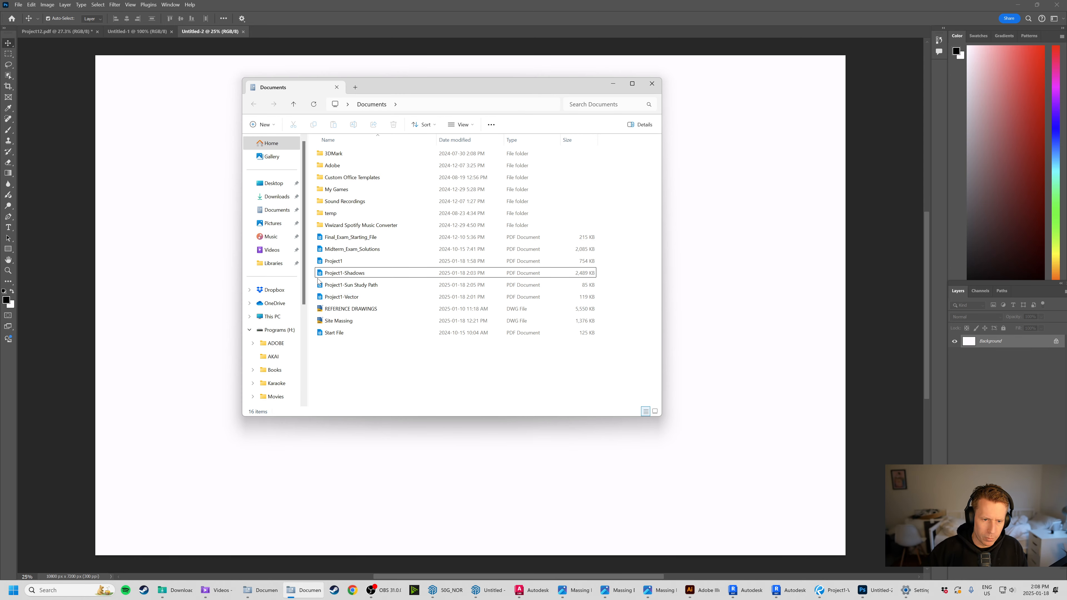
{"action": "left_click", "coordinate": [384, 299]}
{"action": "left_click_drag", "start_coordinate": [385, 299], "coordinate": [714, 236]}
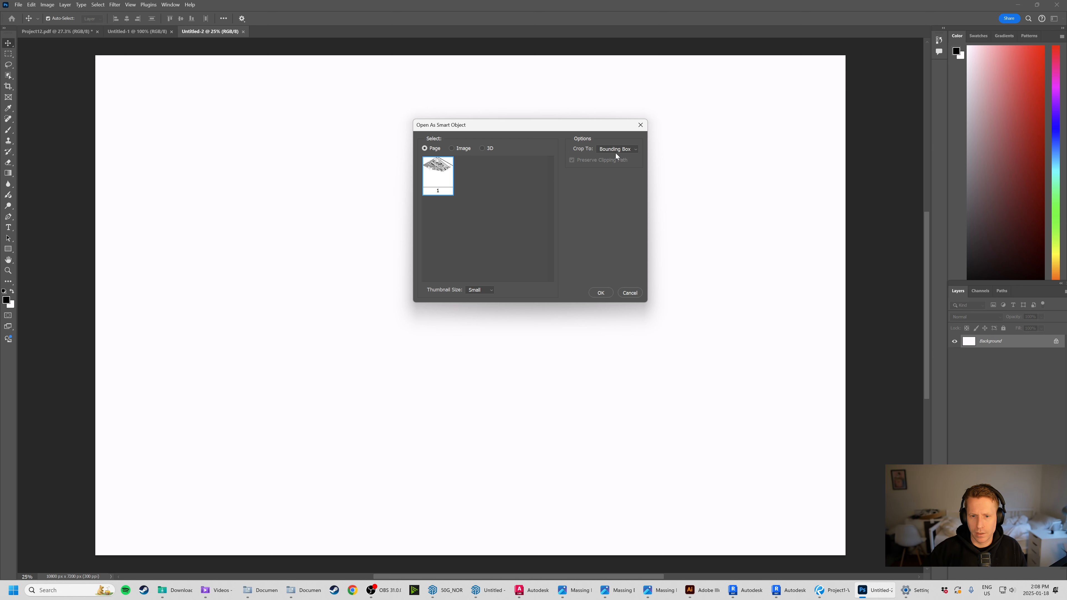
Try the Media Box, Crop Box, Trim Box, Art Box and Bounding Box crop options on the PDF page preview.
{"action": "left_click", "coordinate": [631, 150]}
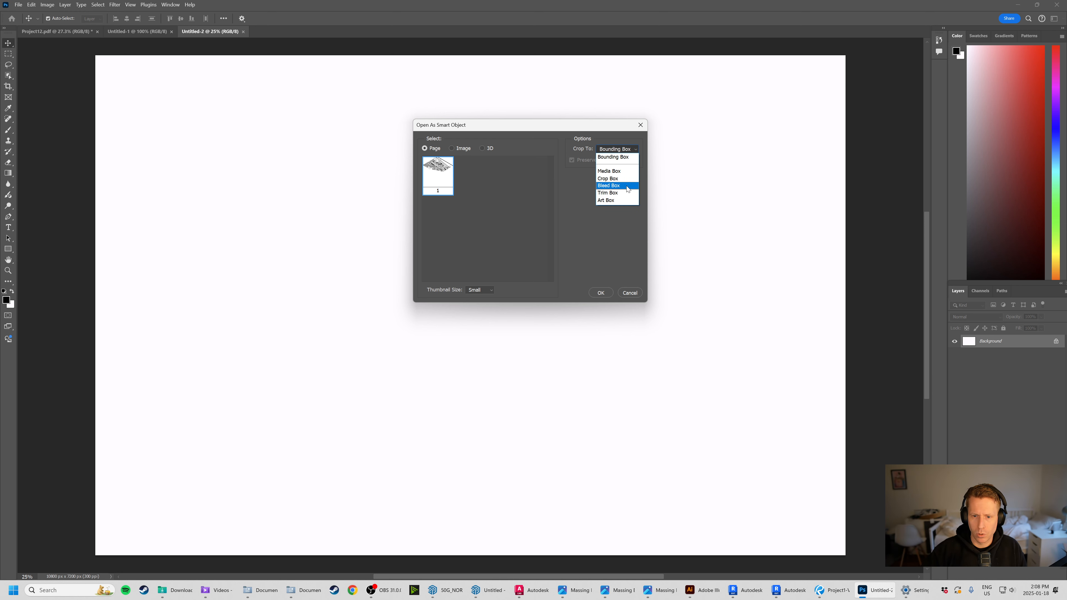
{"action": "left_click", "coordinate": [629, 172]}
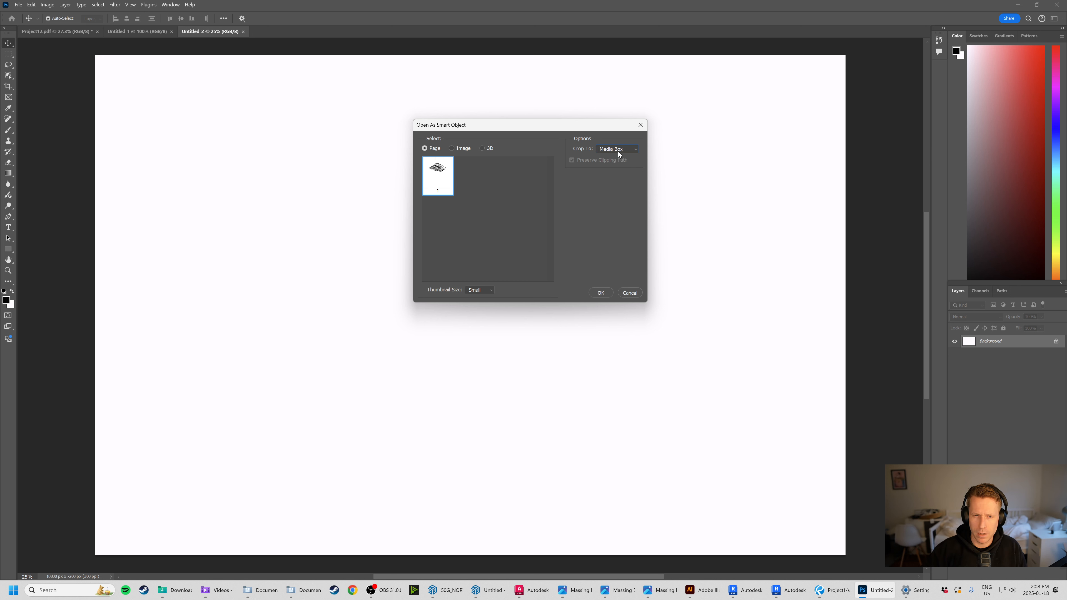
{"action": "left_click", "coordinate": [618, 148]}
{"action": "left_click", "coordinate": [621, 178]}
{"action": "left_click", "coordinate": [629, 149]}
{"action": "left_click", "coordinate": [608, 200]}
{"action": "left_click", "coordinate": [617, 149]}
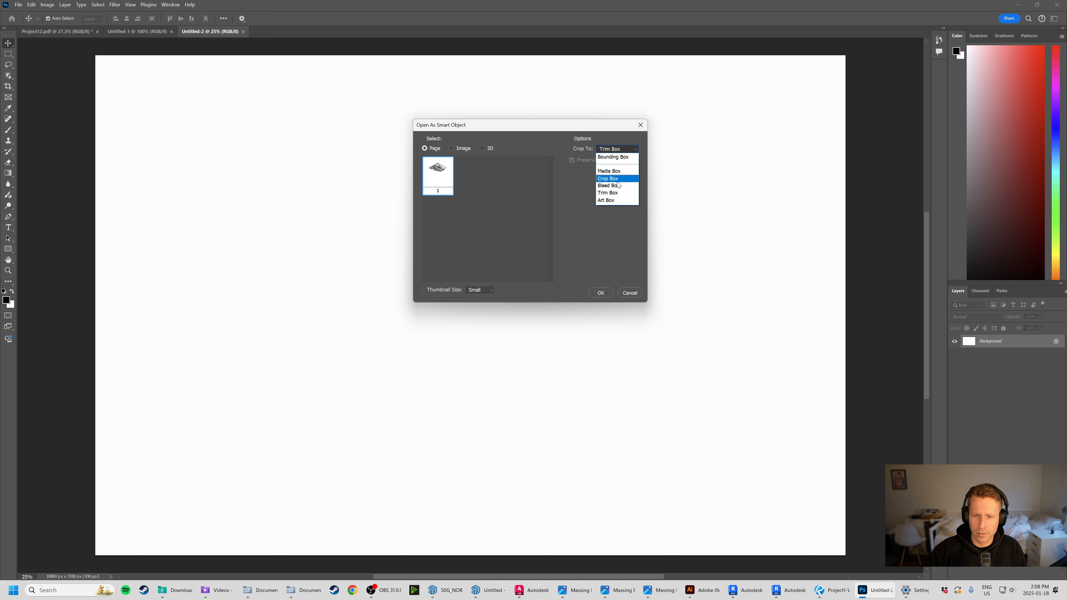
{"action": "left_click", "coordinate": [611, 202]}
{"action": "left_click", "coordinate": [618, 148]}
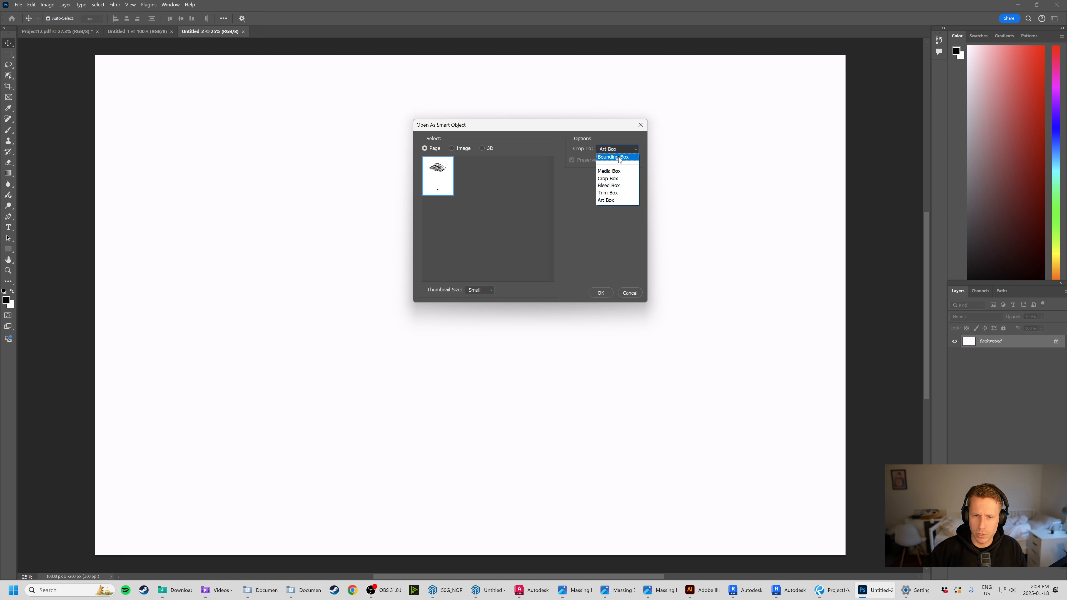
{"action": "left_click", "coordinate": [620, 156]}
Place the Project1-Vector page cropped to its Media Box, commit it at full canvas size and deselect the layer.
{"action": "left_click", "coordinate": [619, 149]}
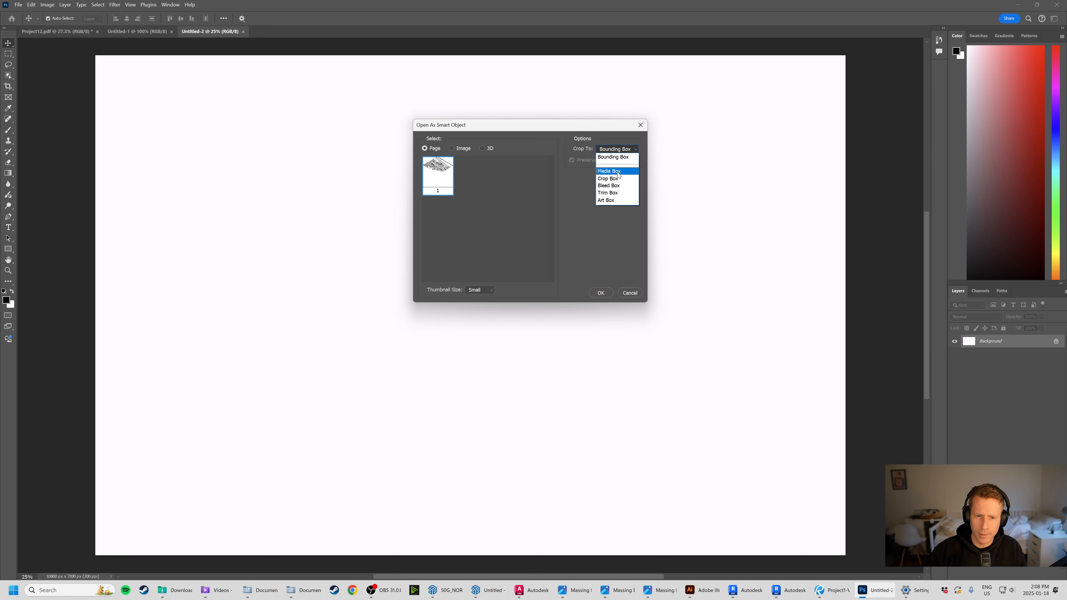
{"action": "left_click", "coordinate": [617, 171]}
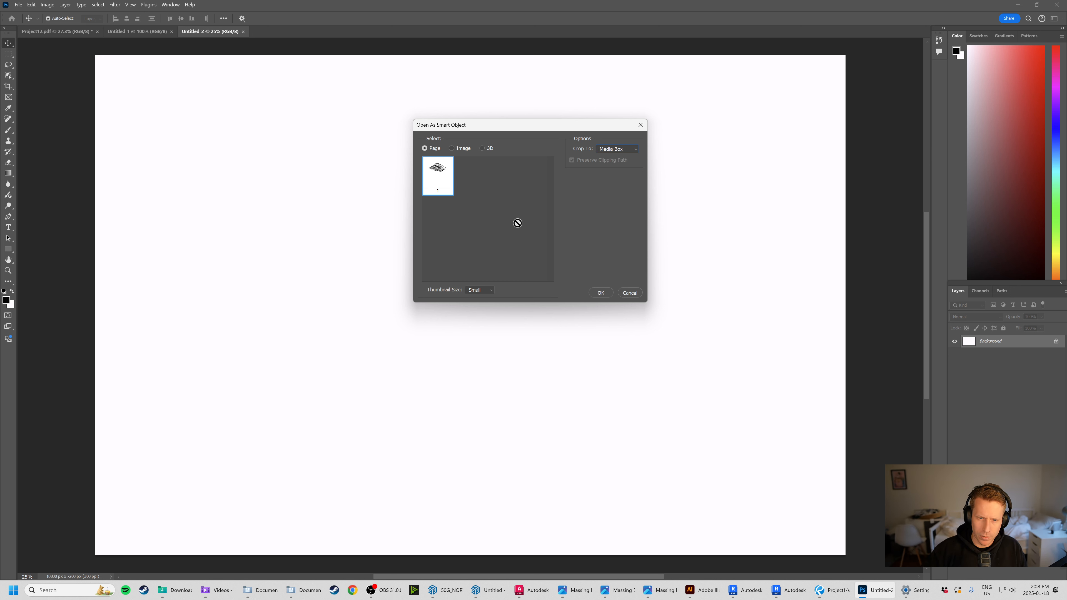
{"action": "left_click", "coordinate": [461, 148]}
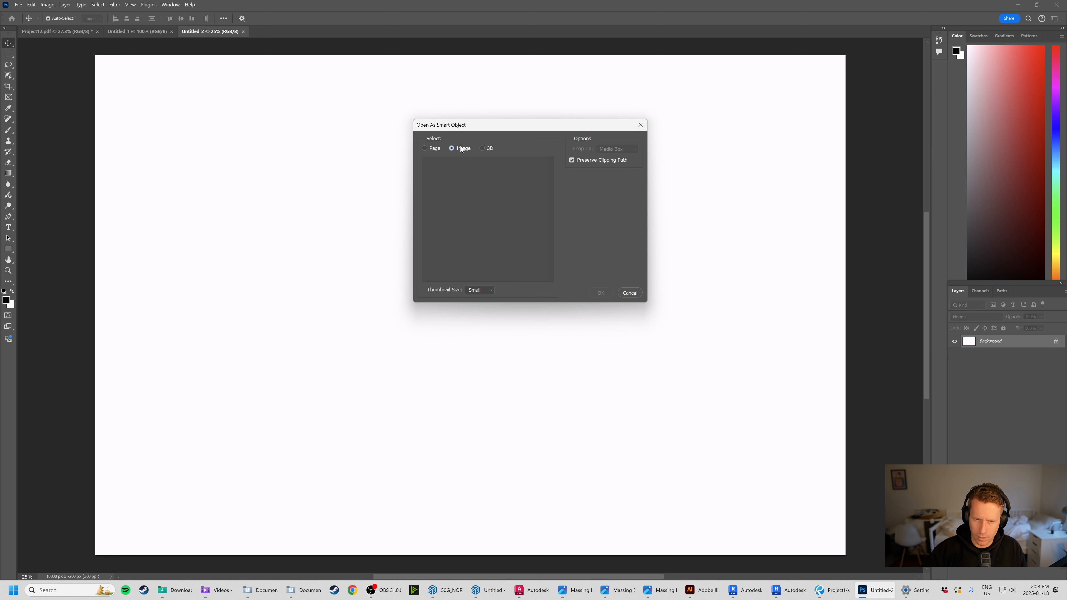
{"action": "left_click", "coordinate": [427, 148]}
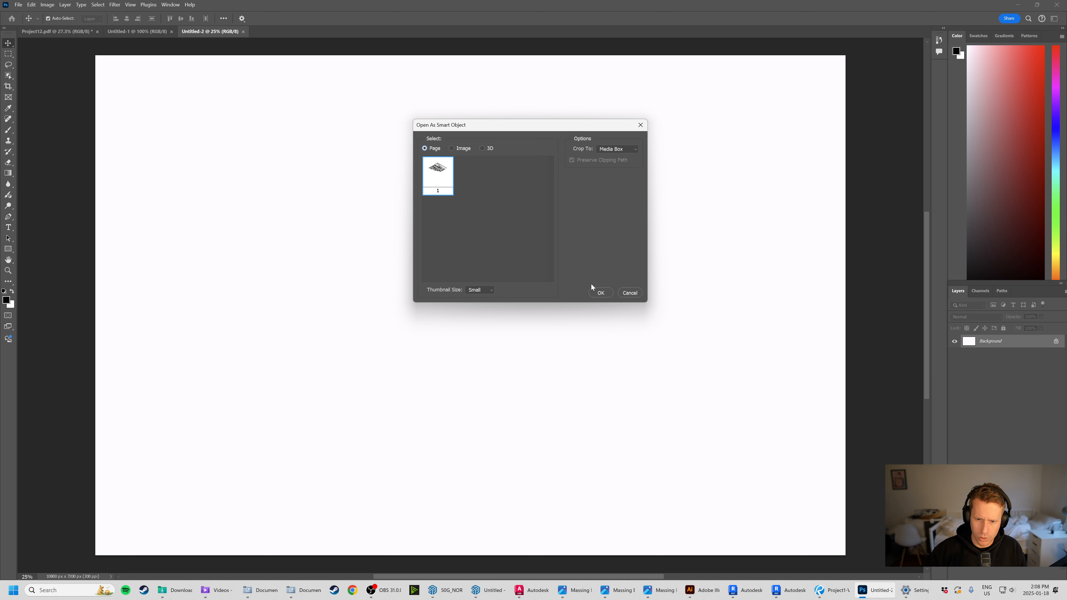
{"action": "left_click", "coordinate": [600, 294]}
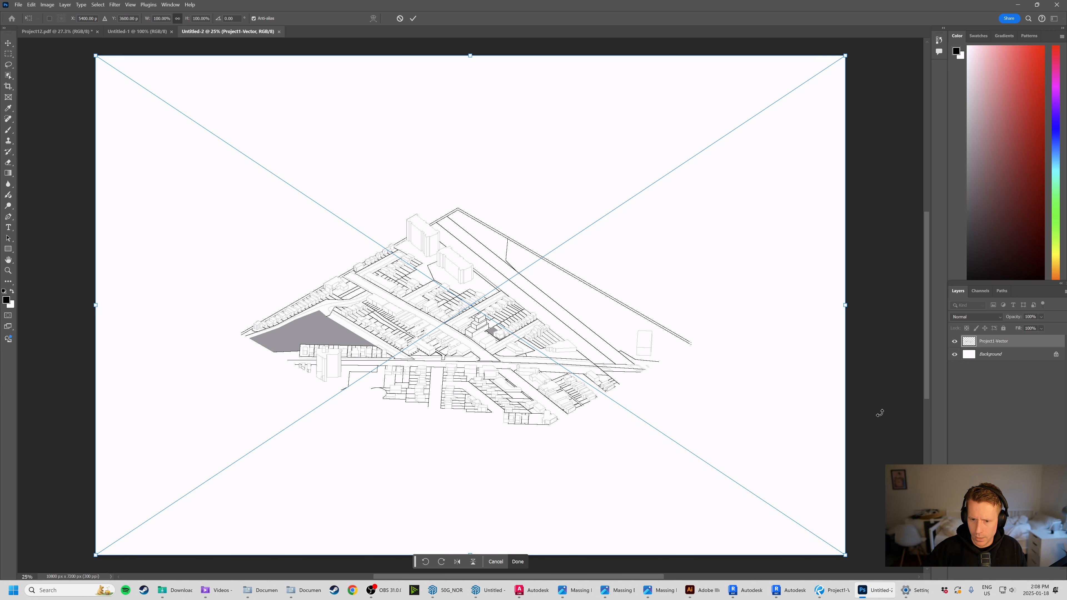
{"action": "key", "text": "Return"}
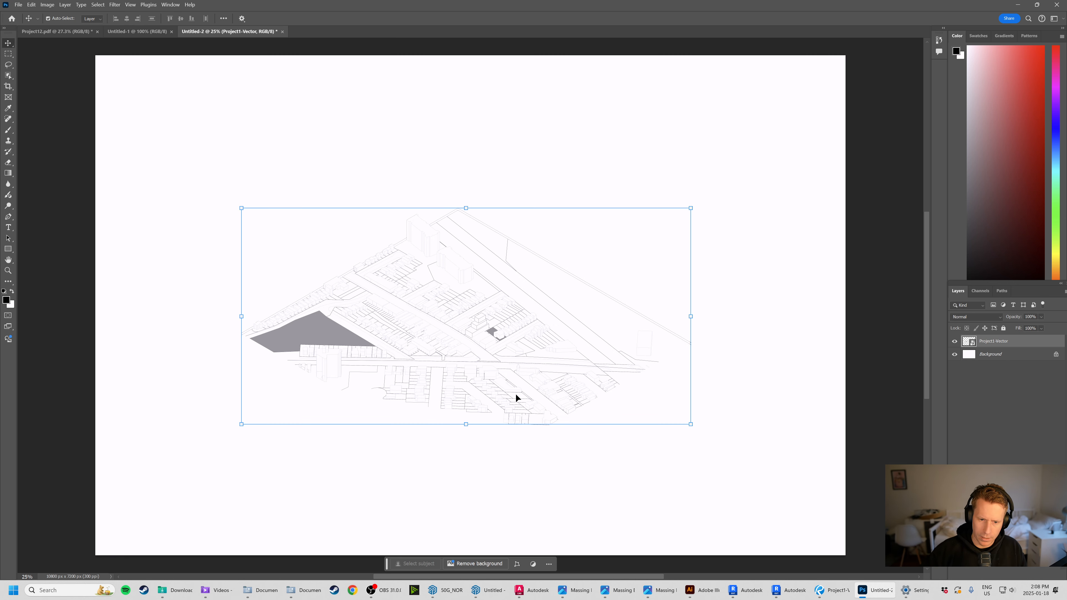
{"action": "left_click", "coordinate": [859, 419]}
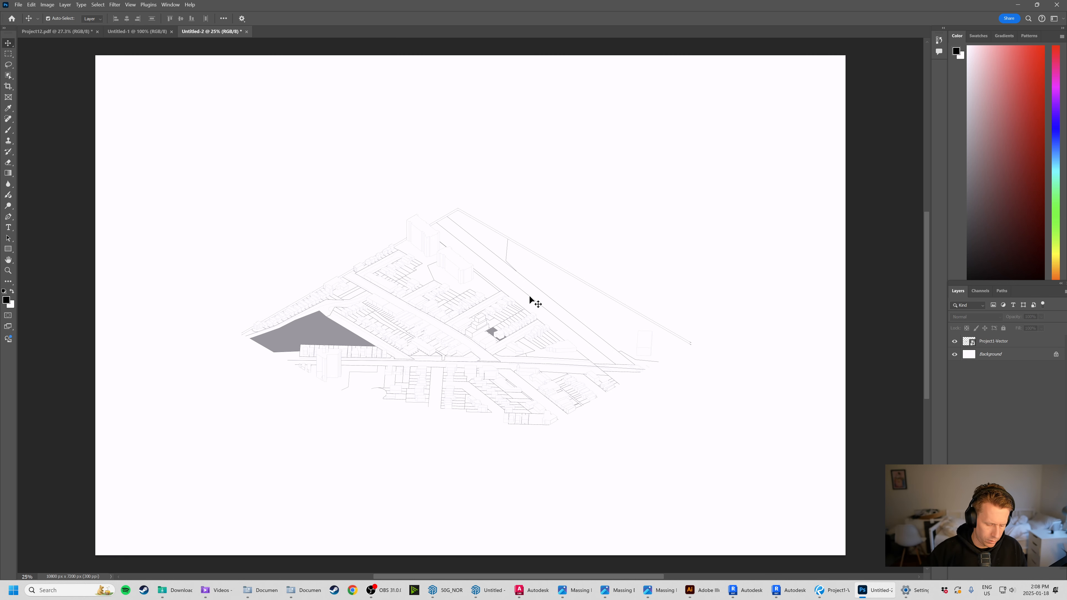
Examine the placed vector linework around the stepped mass up close and across the whole site, and check the Project1-Vector layer's extents.
{"action": "scroll", "coordinate": [488, 328], "scroll_direction": "up", "scroll_amount": 1}
{"action": "key", "text": "super"}
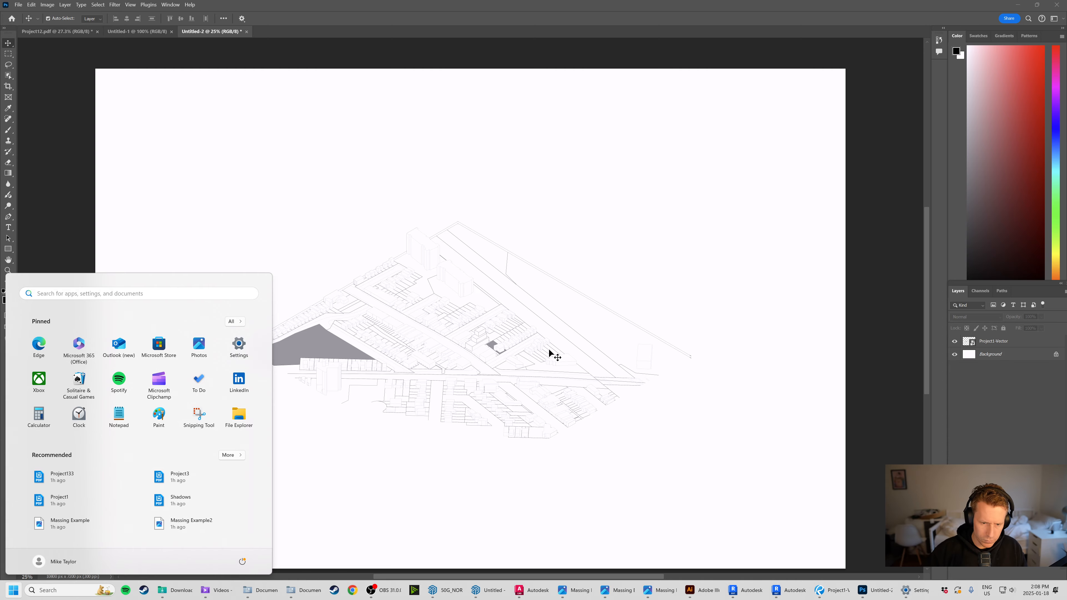
{"action": "left_click", "coordinate": [878, 291]}
{"action": "scroll", "coordinate": [486, 369], "scroll_direction": "up", "scroll_amount": 8, "text": "alt"}
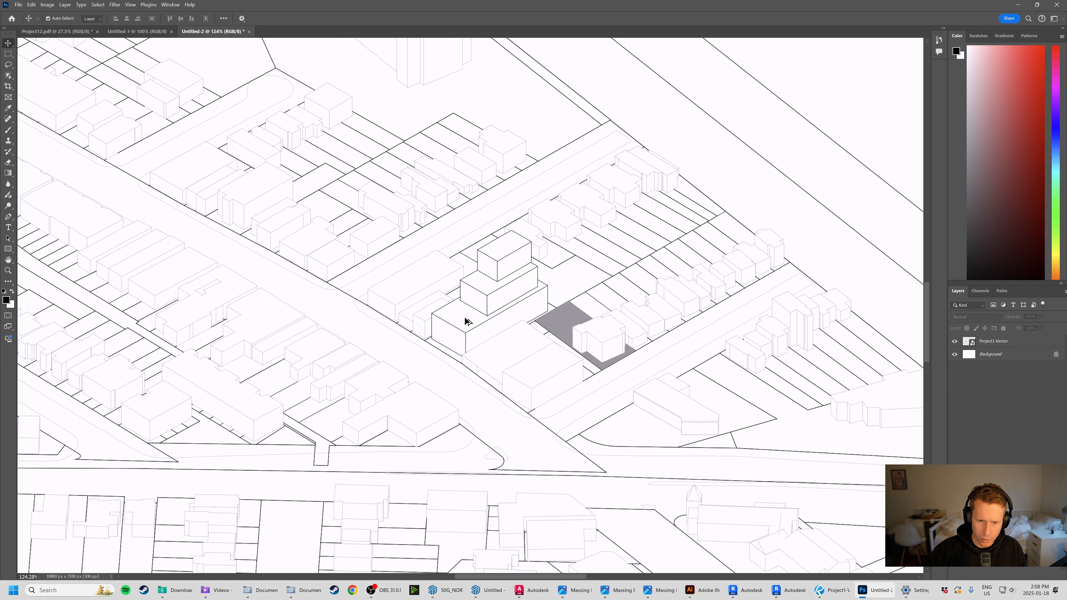
{"action": "scroll", "coordinate": [467, 322], "scroll_direction": "up", "scroll_amount": 3, "text": "alt"}
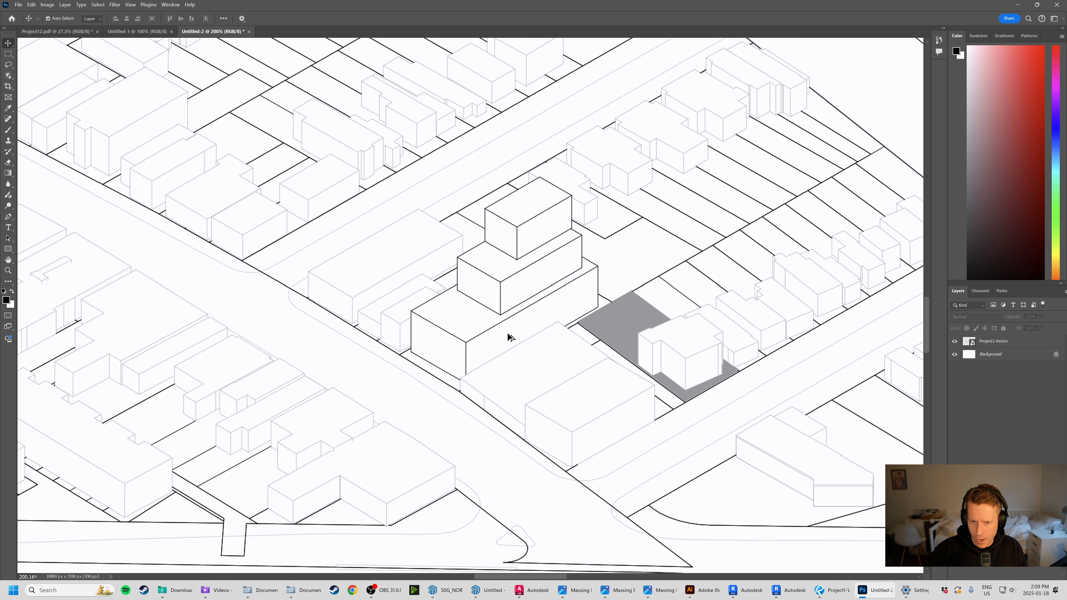
{"action": "scroll", "coordinate": [509, 336], "scroll_direction": "down", "scroll_amount": 8, "text": "alt"}
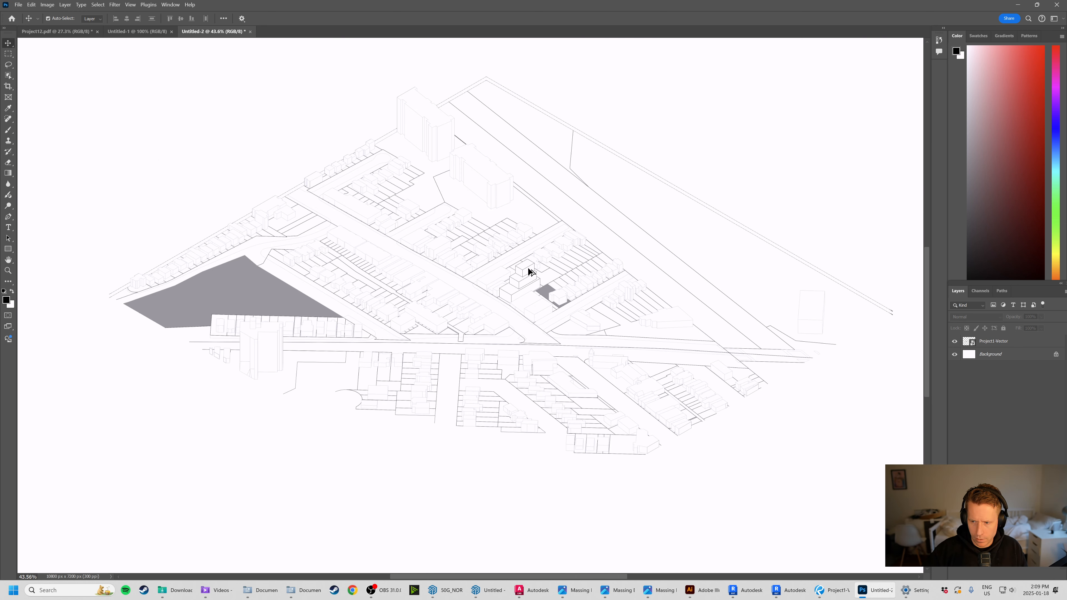
{"action": "left_click", "coordinate": [992, 341]}
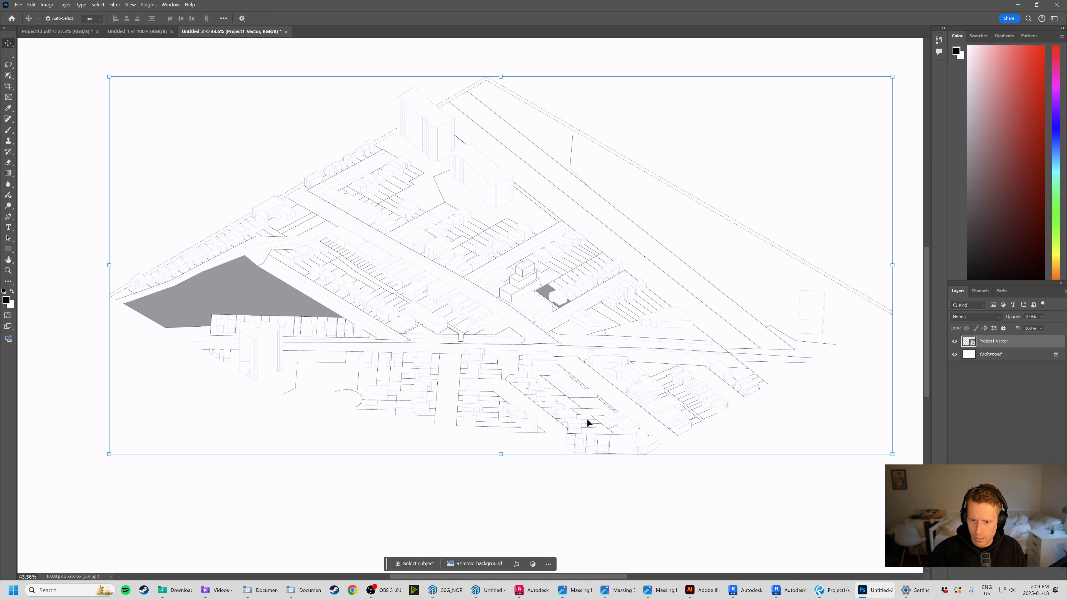
{"action": "left_click", "coordinate": [523, 498]}
{"action": "scroll", "coordinate": [508, 403], "scroll_direction": "down", "scroll_amount": 1, "text": "alt"}
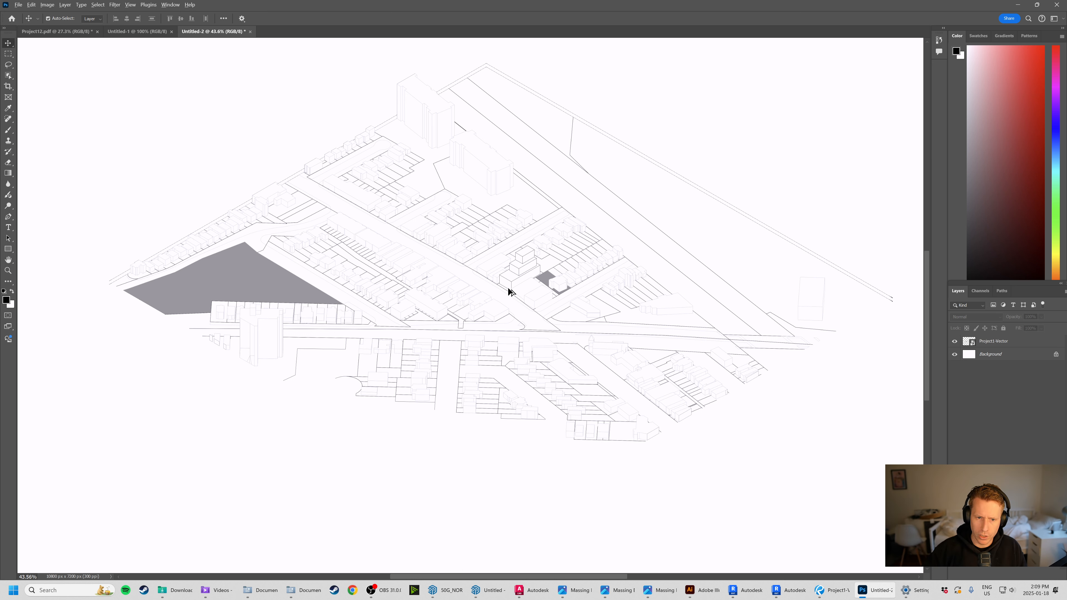
{"action": "scroll", "coordinate": [511, 302], "scroll_direction": "down", "scroll_amount": 1, "text": "alt"}
{"action": "scroll", "coordinate": [517, 316], "scroll_direction": "down", "scroll_amount": 1, "text": "alt"}
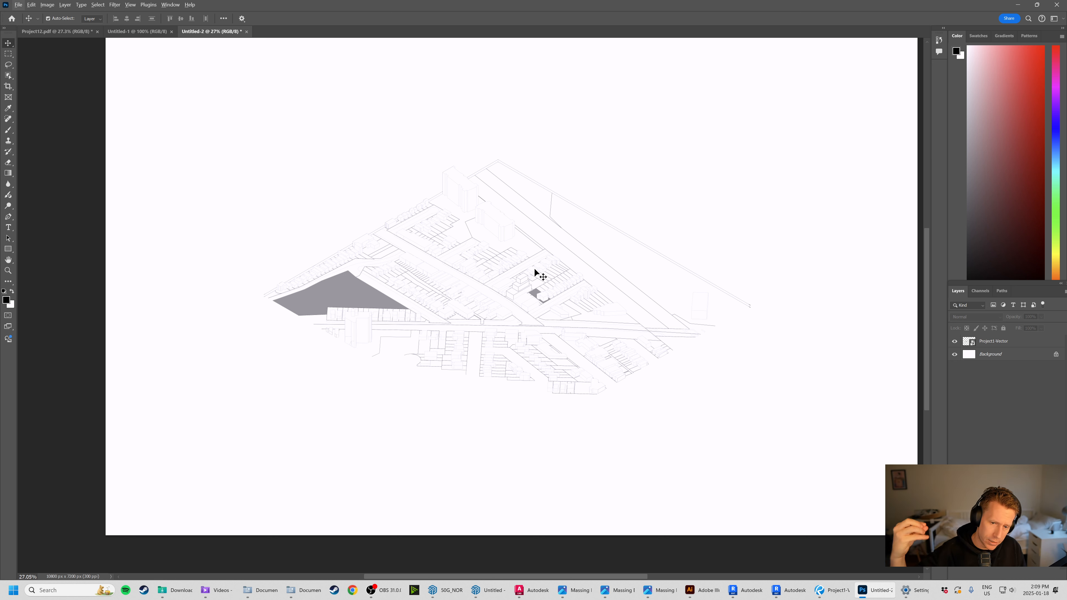
{"action": "scroll", "coordinate": [535, 270], "scroll_direction": "up", "scroll_amount": 1, "text": "alt"}
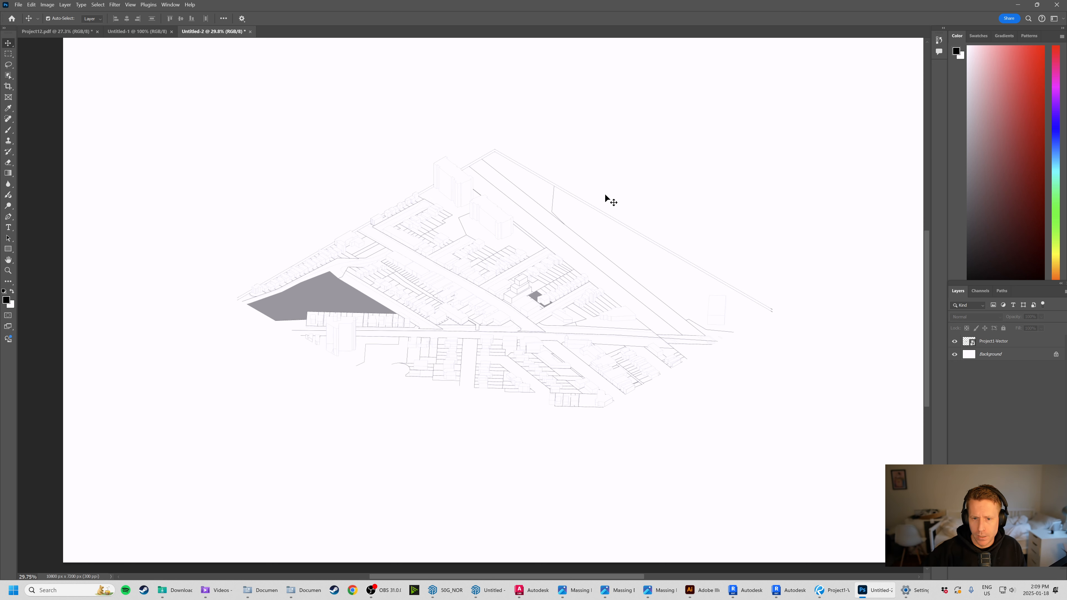
{"action": "left_click_drag", "start_coordinate": [508, 242], "coordinate": [588, 219]}
{"action": "left_click", "coordinate": [570, 235]}
{"action": "left_click_drag", "start_coordinate": [503, 271], "coordinate": [507, 214]}
{"action": "left_click_drag", "start_coordinate": [517, 282], "coordinate": [539, 252]}
{"action": "left_click", "coordinate": [47, 90]}
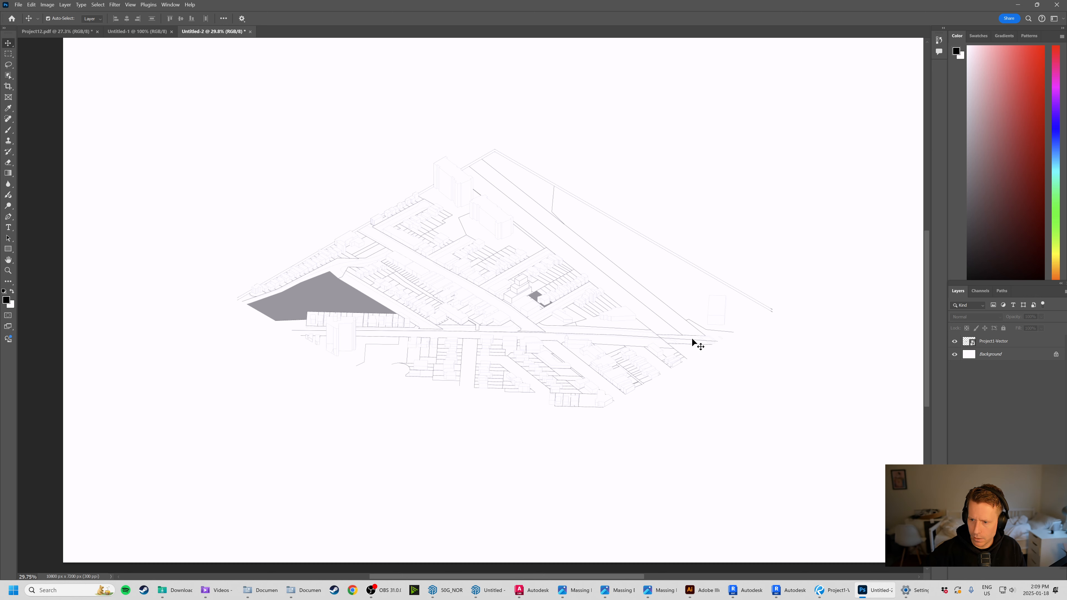
Try moving the Project1-Vector linework up and to the right in Free Transform, undo the move, and deselect the layer.
{"action": "left_click_drag", "start_coordinate": [694, 340], "coordinate": [643, 278]}
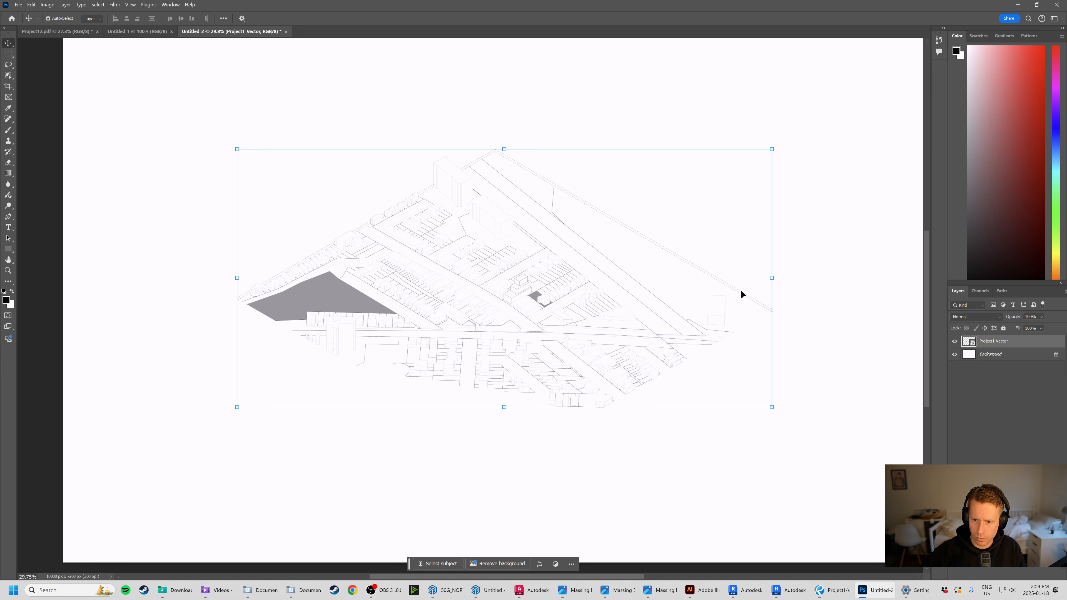
{"action": "left_click", "coordinate": [506, 150]}
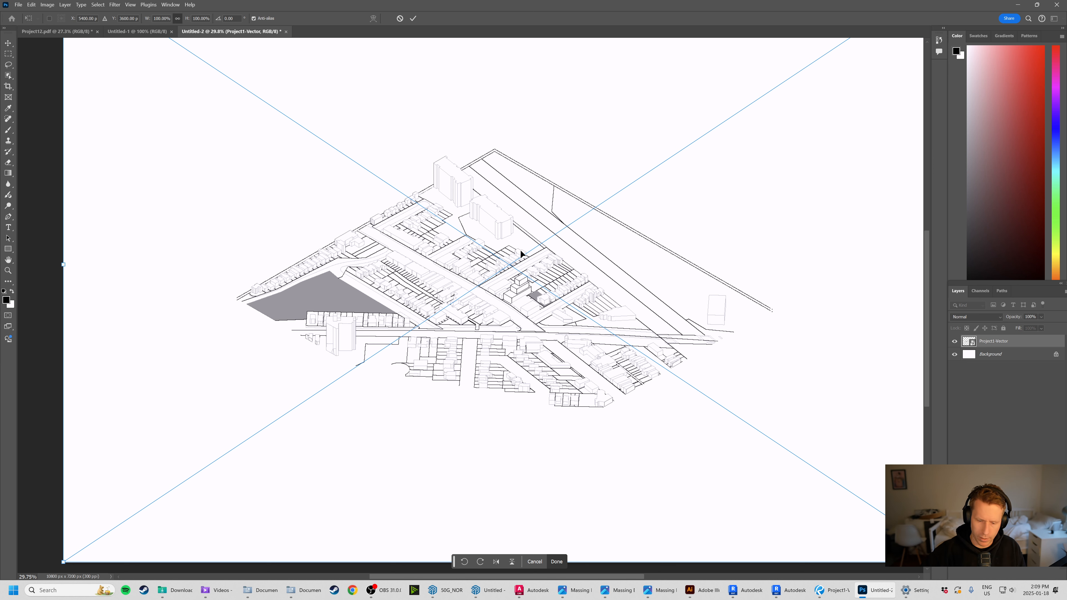
{"action": "scroll", "coordinate": [551, 252], "scroll_direction": "down", "scroll_amount": 3, "text": "alt"}
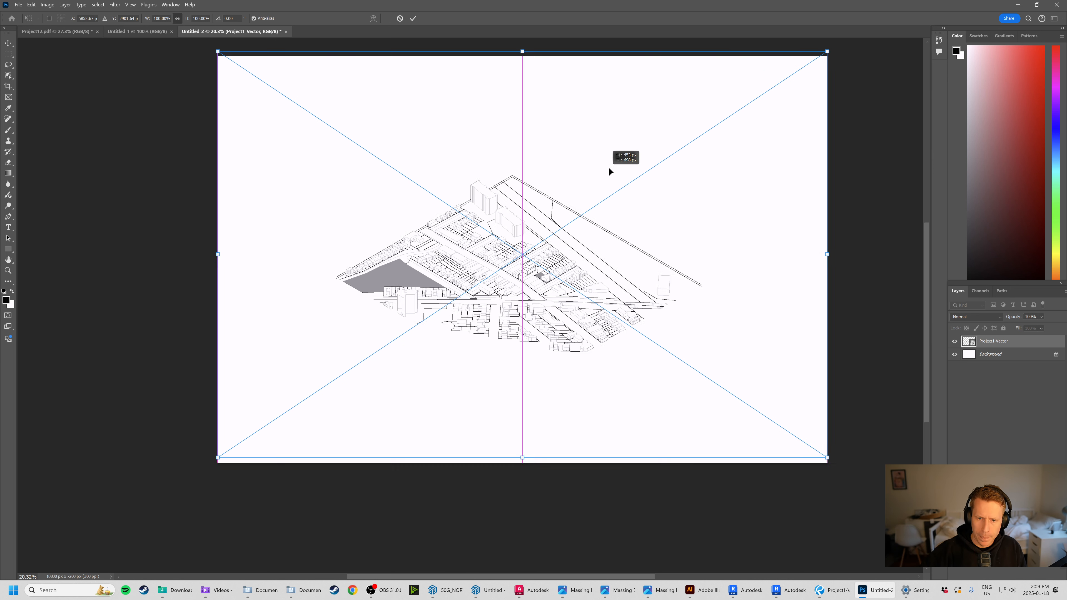
{"action": "left_click_drag", "start_coordinate": [563, 221], "coordinate": [651, 159]}
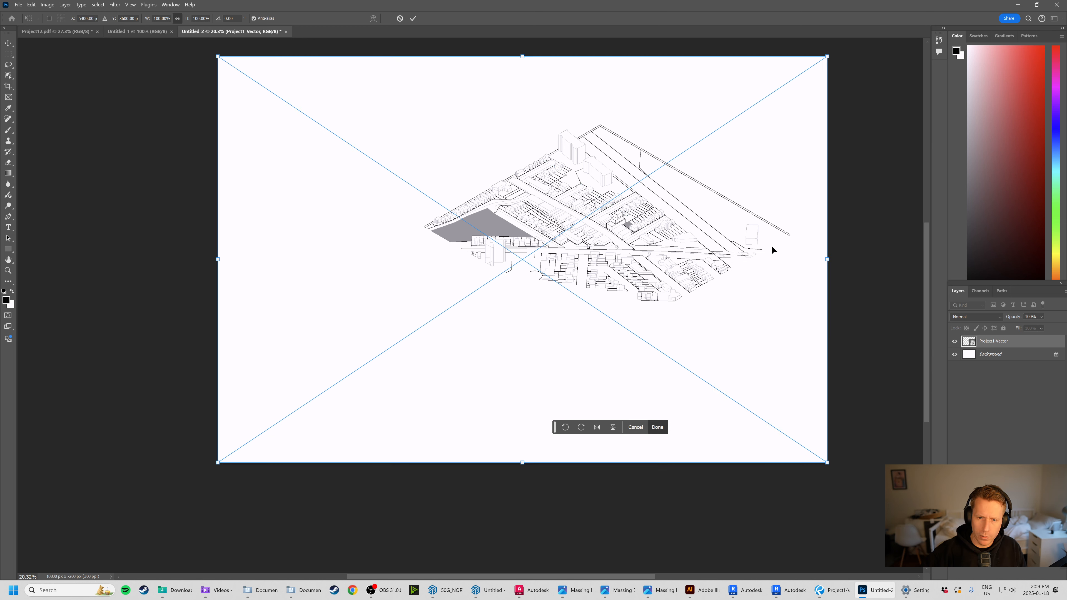
{"action": "key", "text": "ctrl+z"}
{"action": "key", "text": "Return"}
{"action": "left_click", "coordinate": [723, 506]}
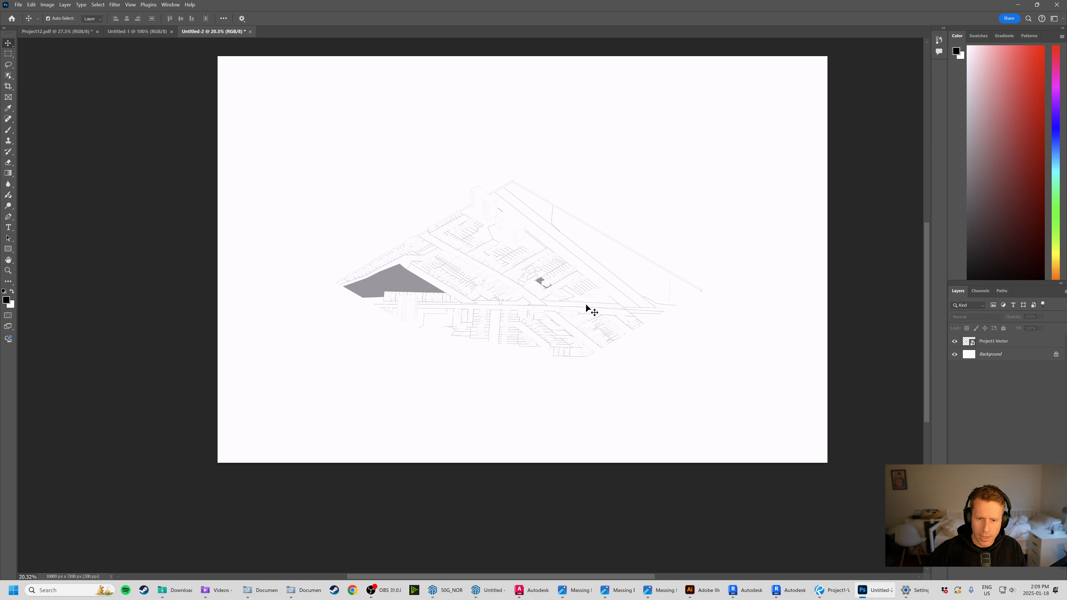
{"action": "scroll", "coordinate": [528, 281], "scroll_direction": "up", "scroll_amount": 1}
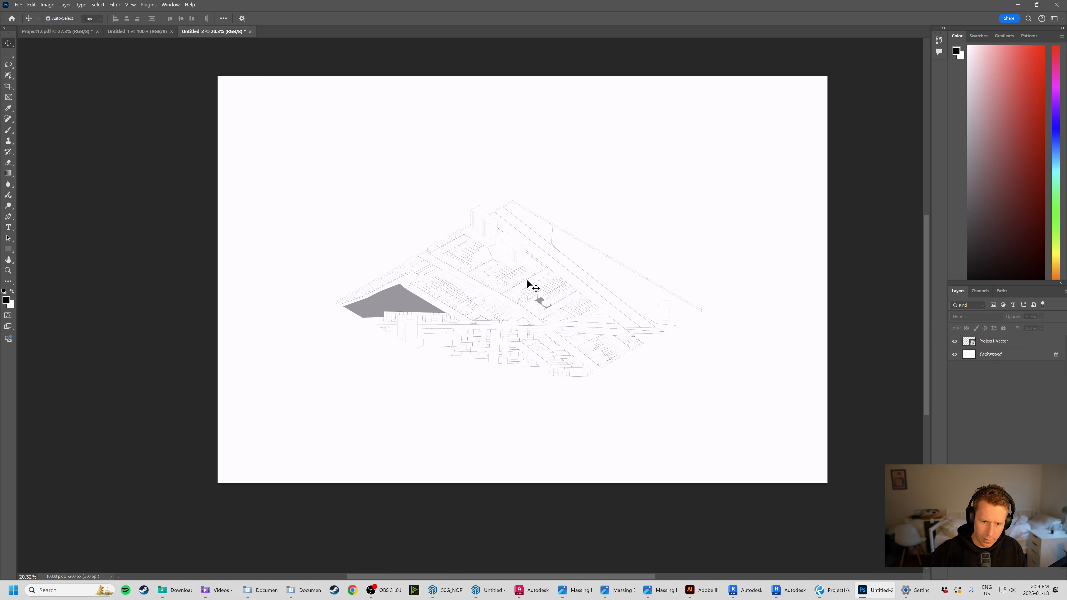
{"action": "key", "text": "super"}
{"action": "scroll", "coordinate": [540, 308], "scroll_direction": "up", "scroll_amount": 2, "text": "alt"}
{"action": "left_click", "coordinate": [595, 557]}
{"action": "scroll", "coordinate": [535, 301], "scroll_direction": "up", "scroll_amount": 9, "text": "alt"}
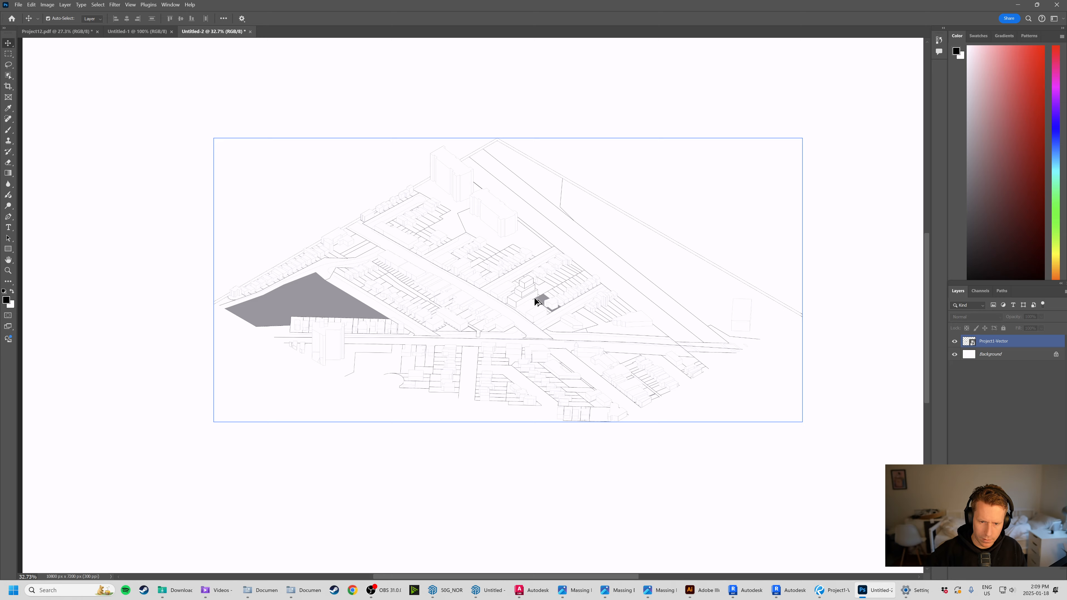
{"action": "scroll", "coordinate": [634, 318], "scroll_direction": "down", "scroll_amount": 4, "text": "alt"}
{"action": "scroll", "coordinate": [551, 312], "scroll_direction": "down", "scroll_amount": 2, "text": "alt"}
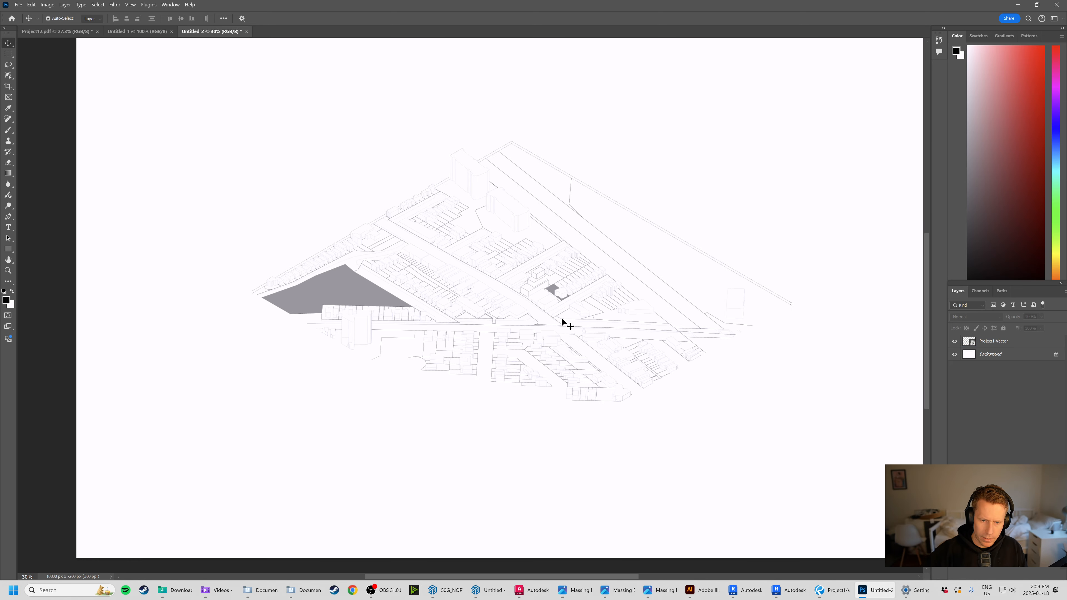
Bring the Project1-Shadows PDF from the Documents folder into the document as a smart object cropped to its Media Box.
{"action": "left_click", "coordinate": [311, 586]}
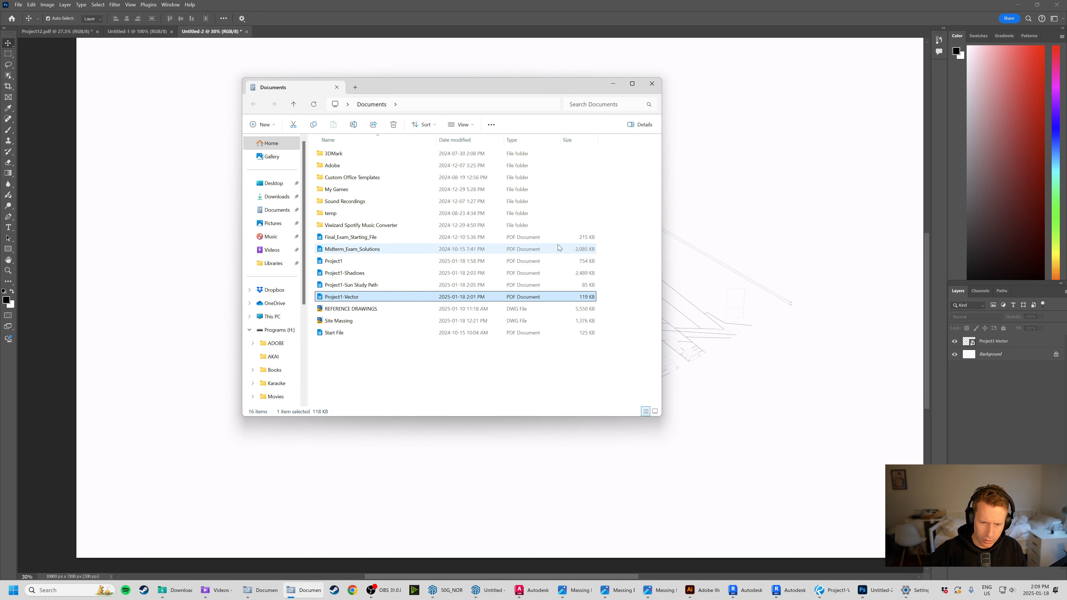
{"action": "left_click", "coordinate": [365, 274]}
{"action": "left_click_drag", "start_coordinate": [365, 274], "coordinate": [770, 202]}
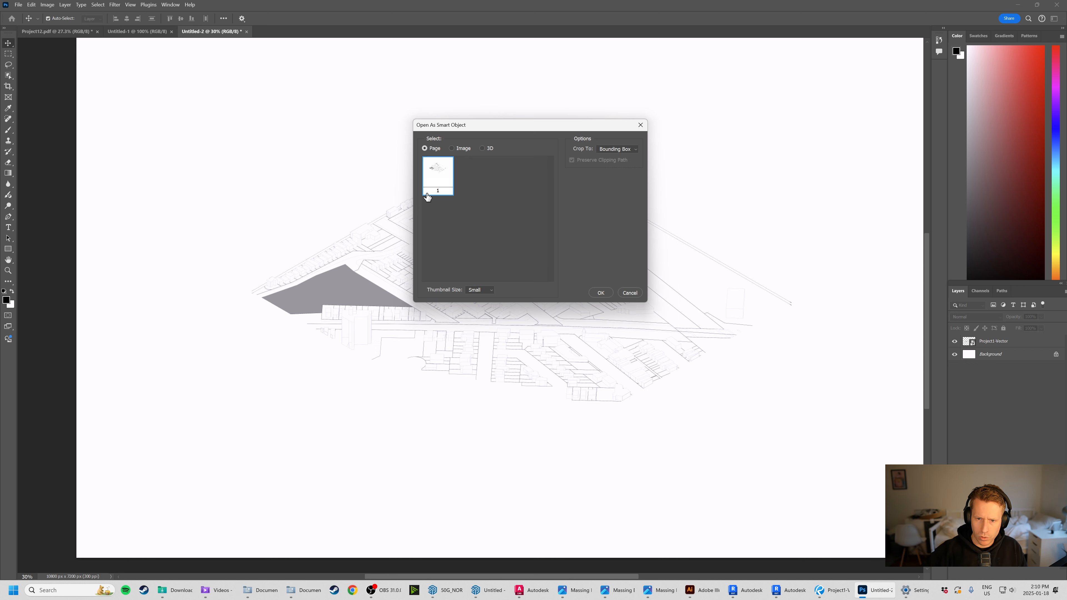
{"action": "left_click", "coordinate": [624, 147]}
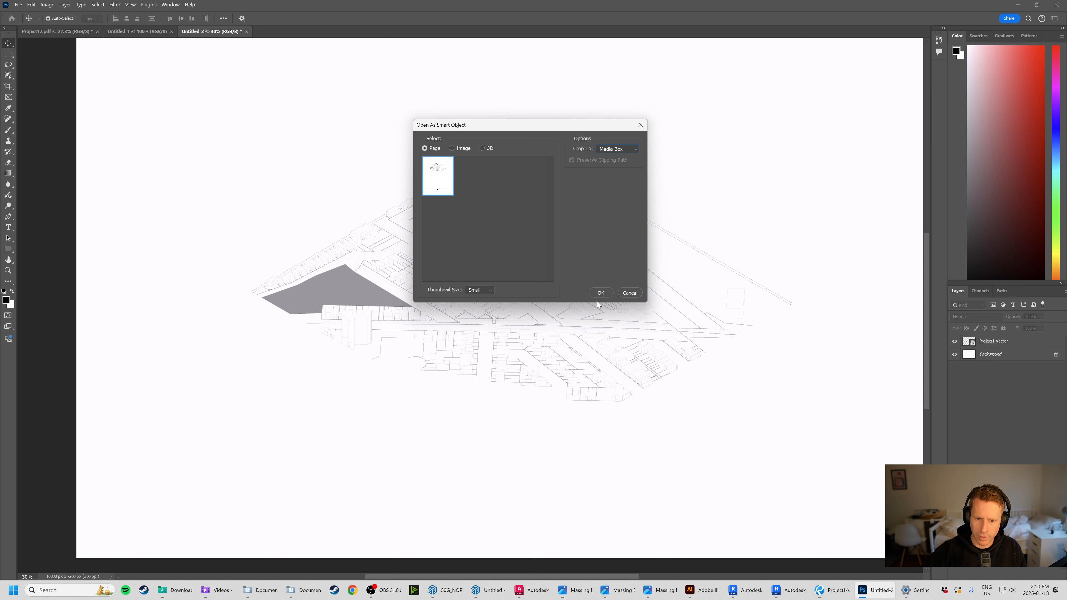
{"action": "left_click", "coordinate": [600, 294]}
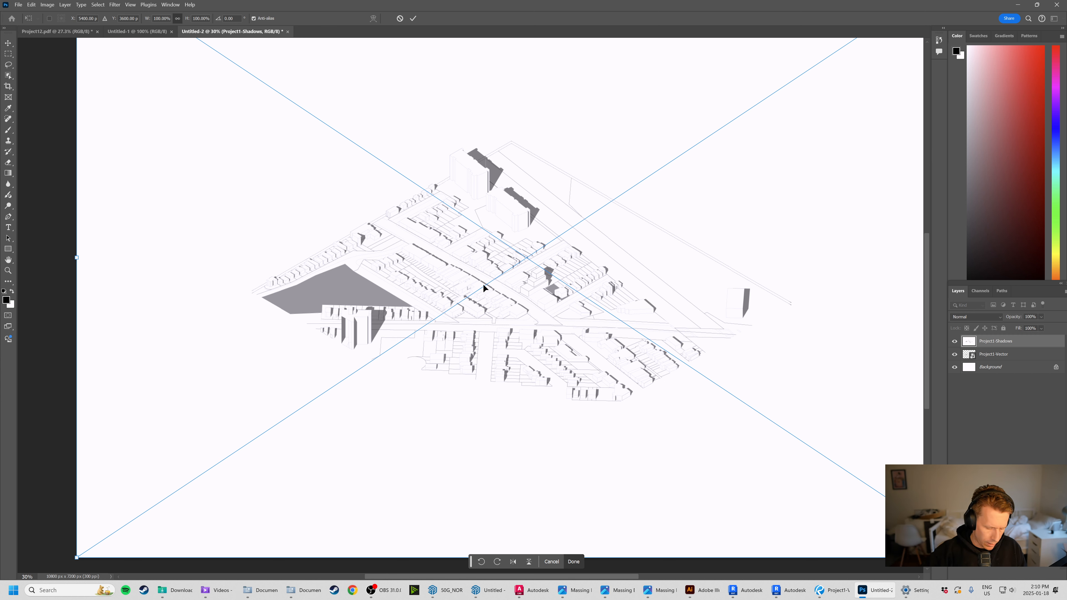
Commit the placed Project1-Shadows page at full canvas size and leave its layer deselected.
{"action": "scroll", "coordinate": [508, 248], "scroll_direction": "down", "scroll_amount": 1}
{"action": "key", "text": "super"}
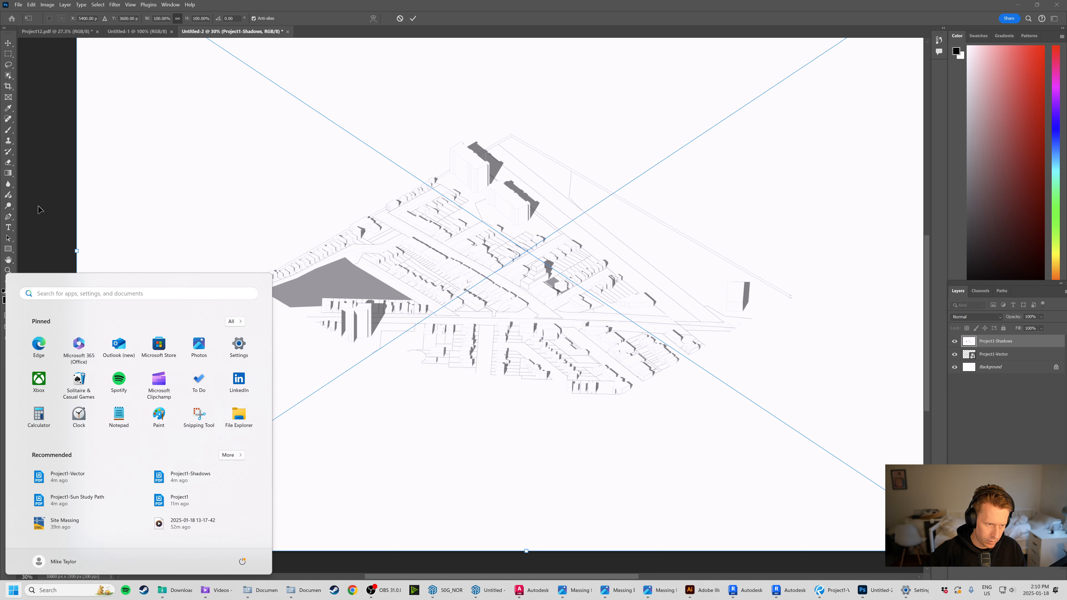
{"action": "key", "text": "super"}
{"action": "scroll", "coordinate": [200, 224], "scroll_direction": "down", "scroll_amount": 1, "text": "alt"}
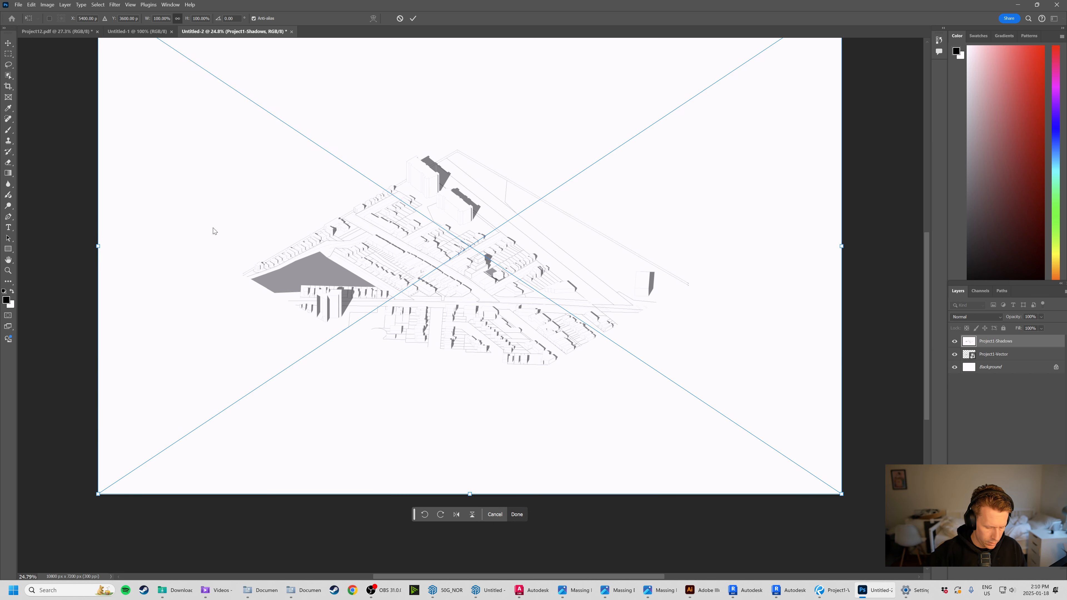
{"action": "key", "text": "alt+space"}
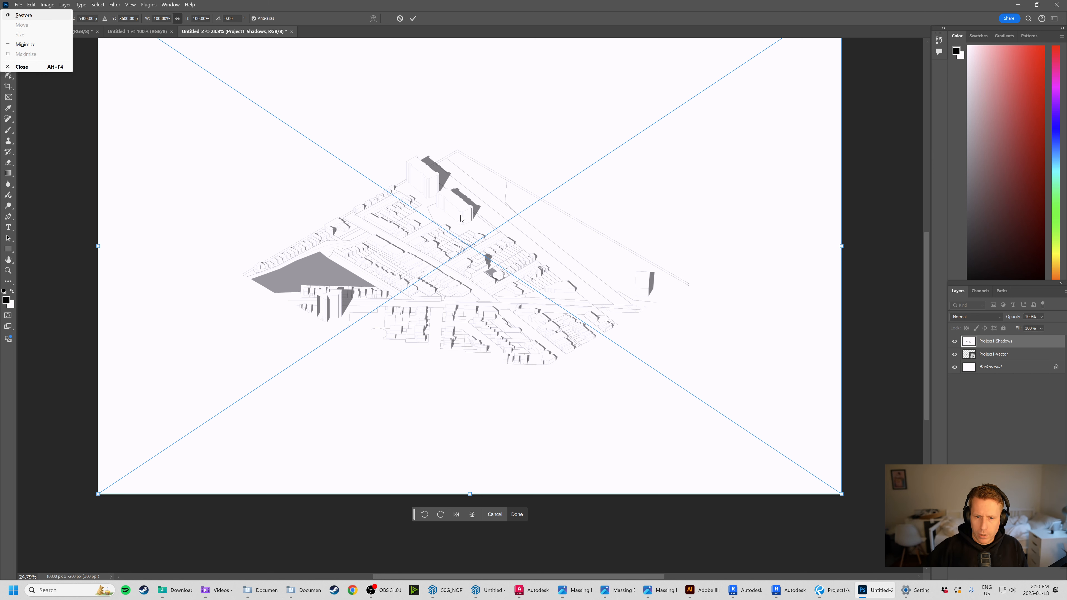
{"action": "left_click_drag", "start_coordinate": [450, 208], "coordinate": [478, 248]}
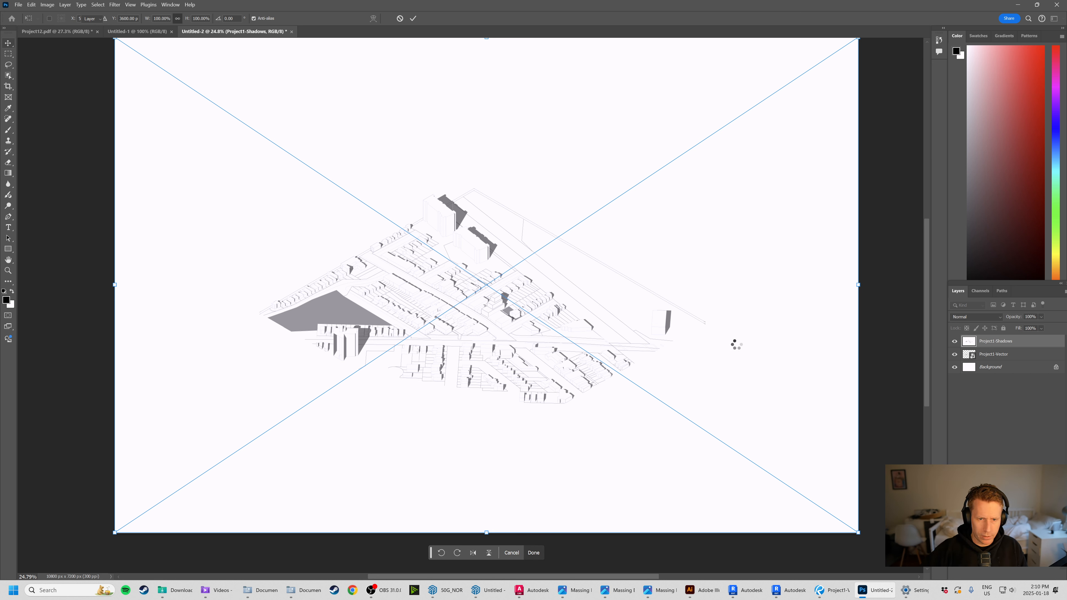
{"action": "key", "text": "Return"}
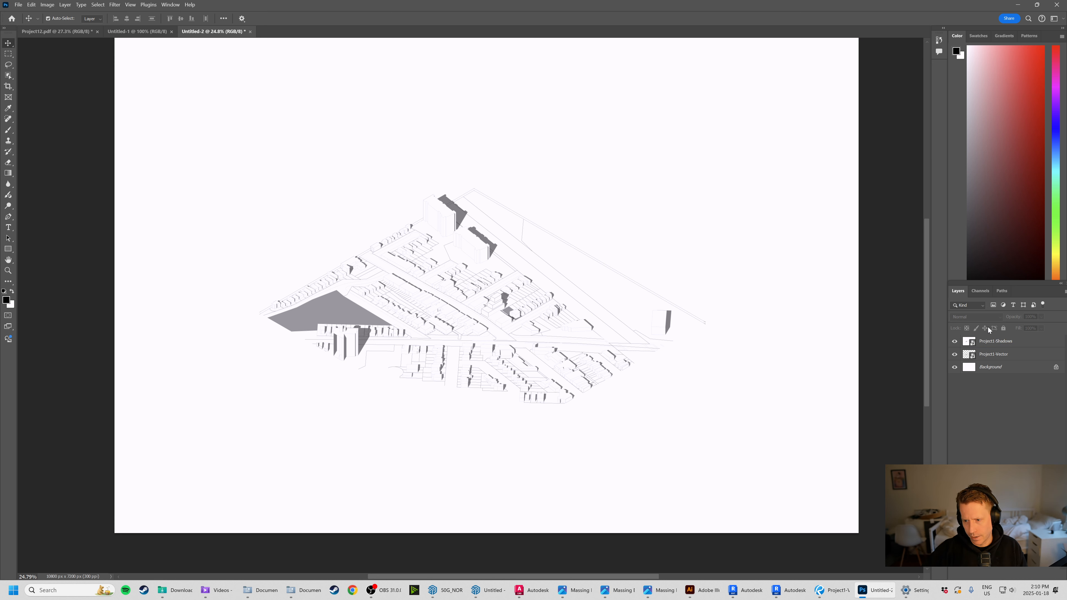
{"action": "left_click", "coordinate": [1001, 344]}
{"action": "left_click", "coordinate": [1045, 403]}
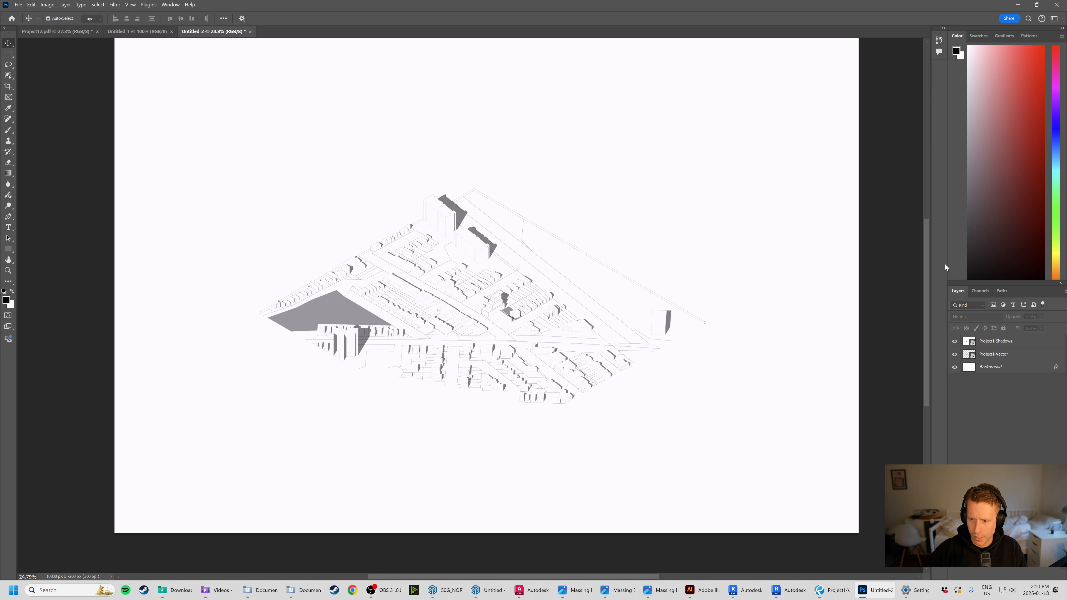
Toggle the Project1-Shadows layer's visibility around the stepped mass to compare its alignment with the vector linework up close.
{"action": "scroll", "coordinate": [460, 311], "scroll_direction": "up", "scroll_amount": 1}
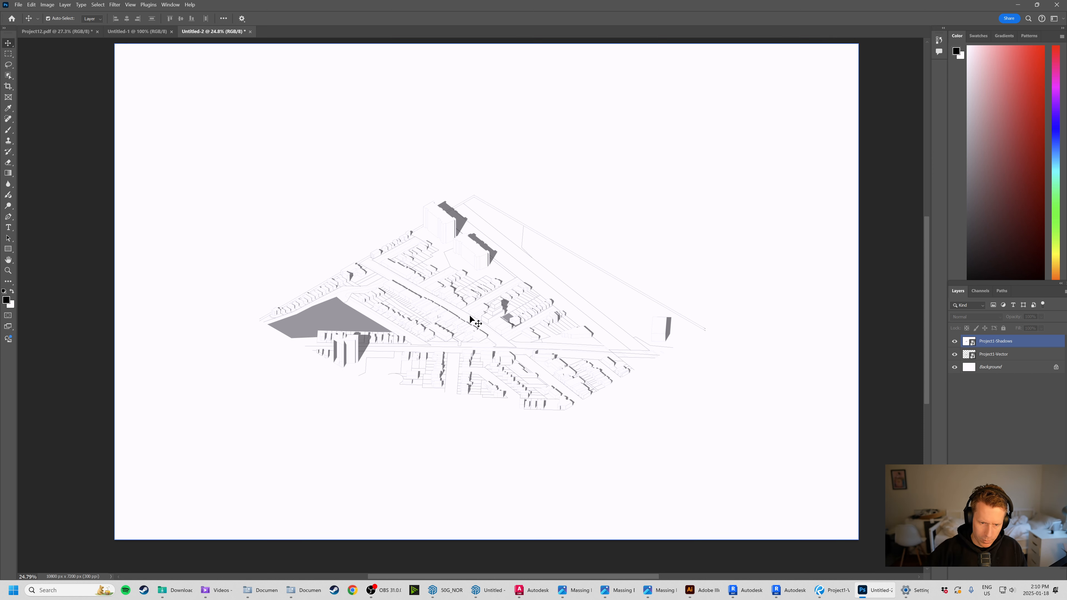
{"action": "key", "text": "super"}
{"action": "left_click", "coordinate": [90, 165]}
{"action": "scroll", "coordinate": [491, 338], "scroll_direction": "up", "scroll_amount": 7, "text": "alt"}
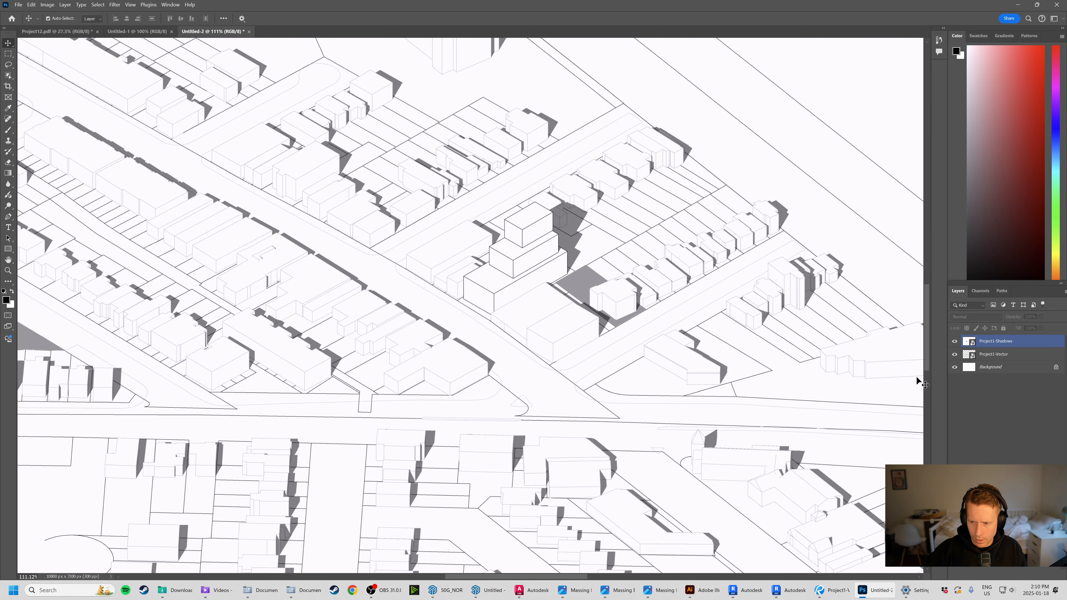
{"action": "left_click", "coordinate": [955, 341]}
{"action": "left_click", "coordinate": [955, 341]}
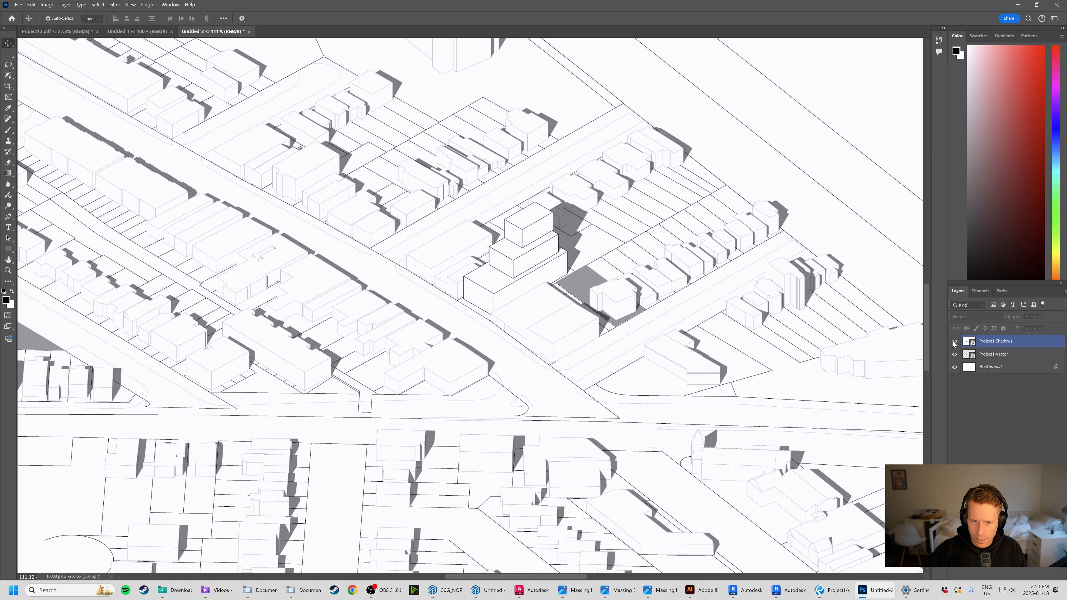
{"action": "scroll", "coordinate": [525, 255], "scroll_direction": "up", "scroll_amount": 5, "text": "alt"}
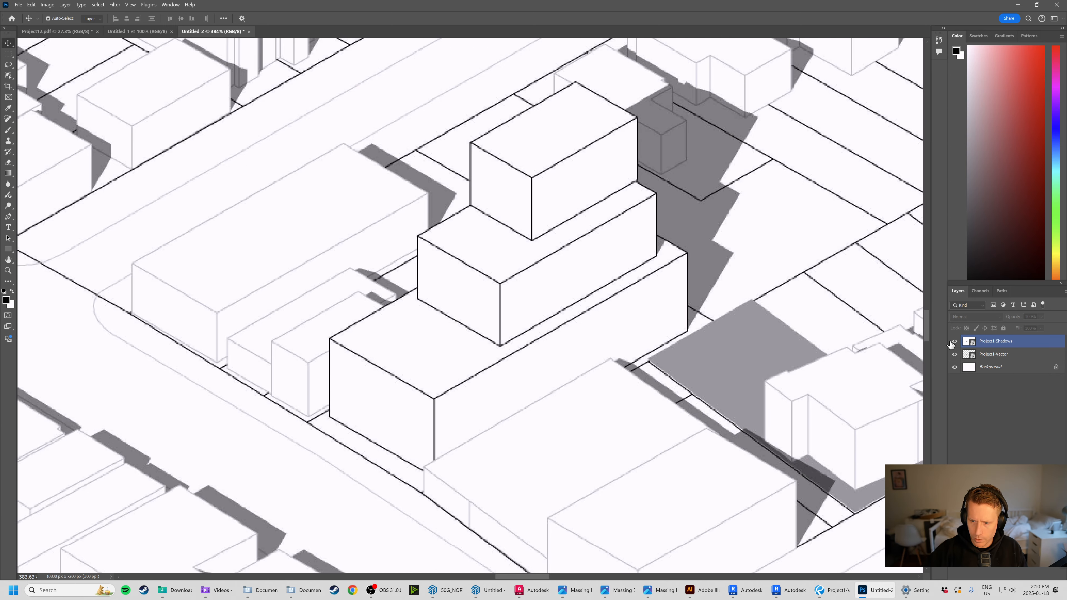
{"action": "left_click", "coordinate": [955, 342]}
{"action": "left_click", "coordinate": [955, 341]}
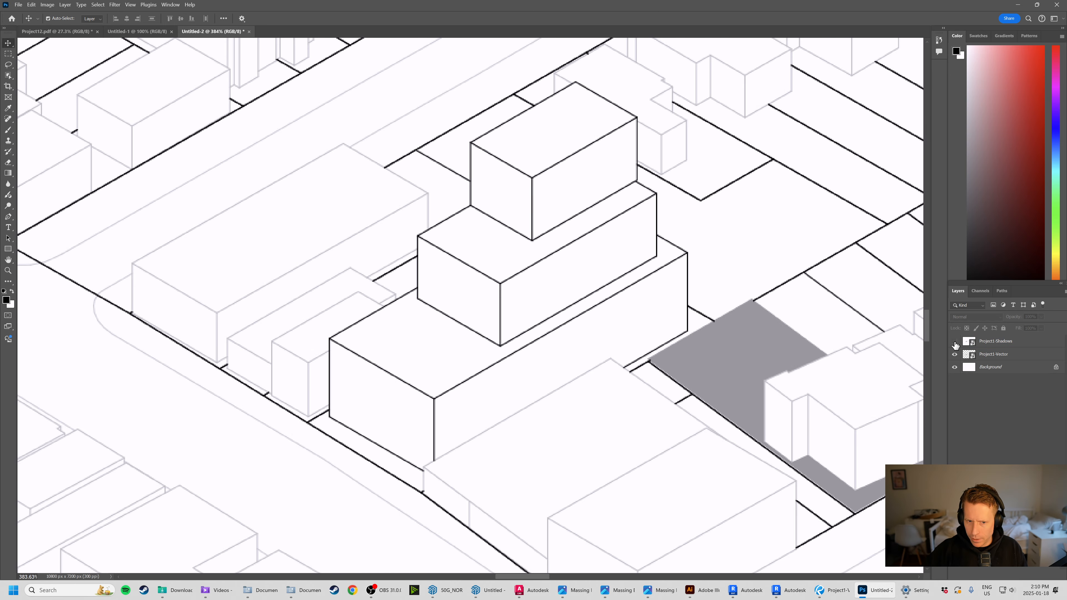
{"action": "left_click", "coordinate": [955, 342]}
{"action": "left_click", "coordinate": [955, 342]}
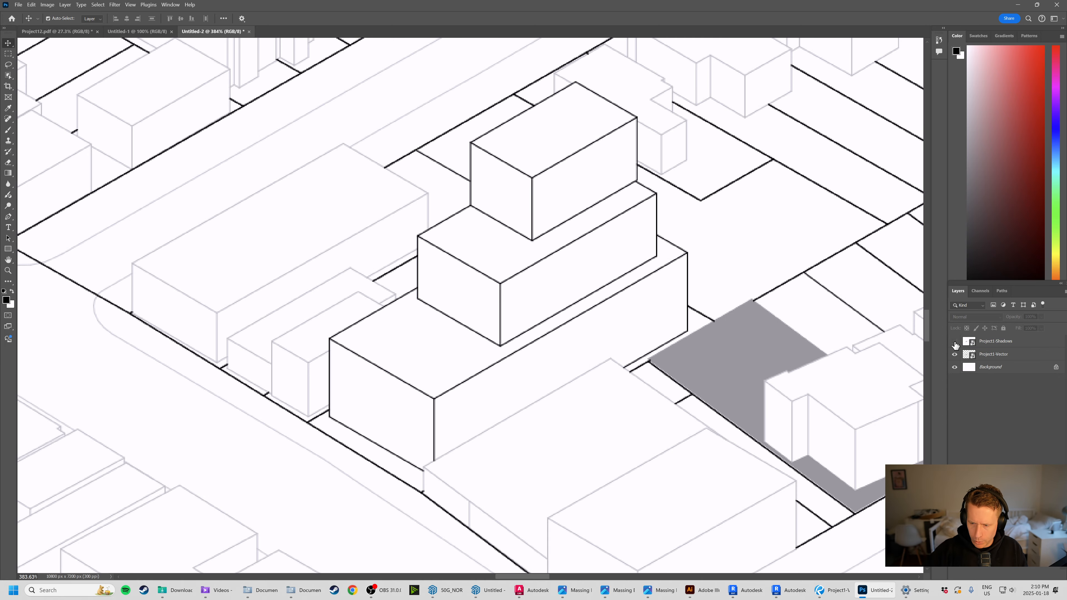
{"action": "left_click", "coordinate": [954, 342]}
Compare the Project1-Vector and Project1-Shadows layers across the whole site by switching each layer's visibility off and on.
{"action": "scroll", "coordinate": [405, 334], "scroll_direction": "down", "scroll_amount": 8, "text": "alt"}
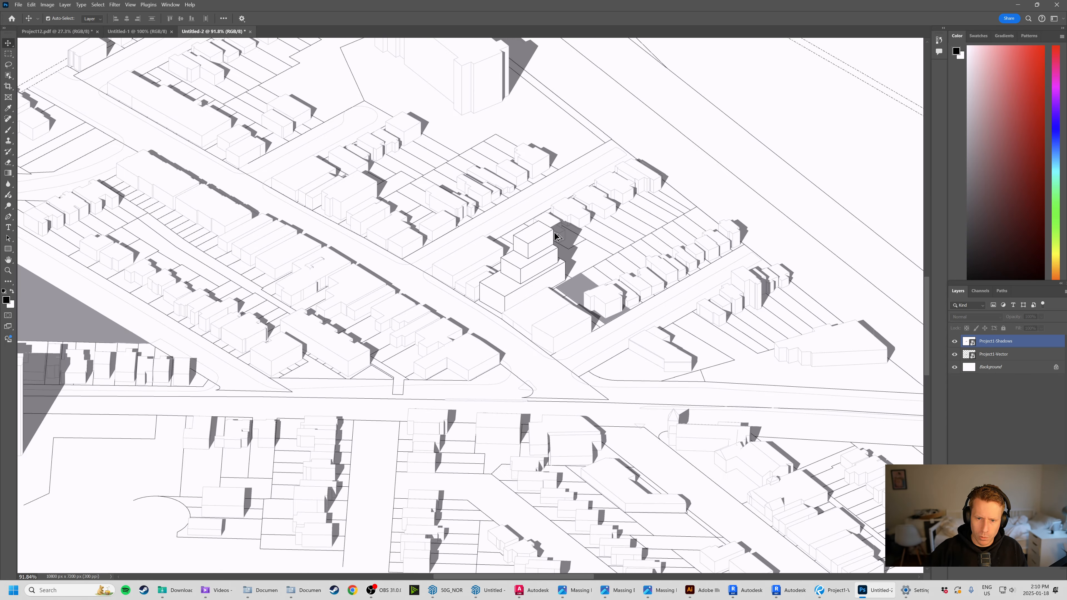
{"action": "scroll", "coordinate": [554, 232], "scroll_direction": "down", "scroll_amount": 3, "text": "alt"}
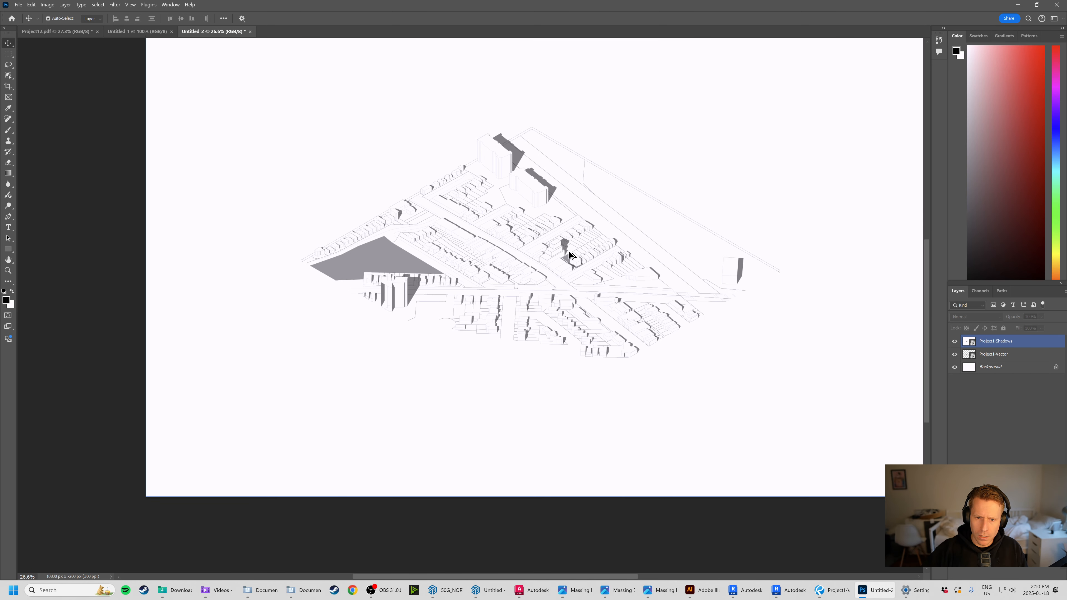
{"action": "left_click_drag", "start_coordinate": [591, 161], "coordinate": [600, 217]}
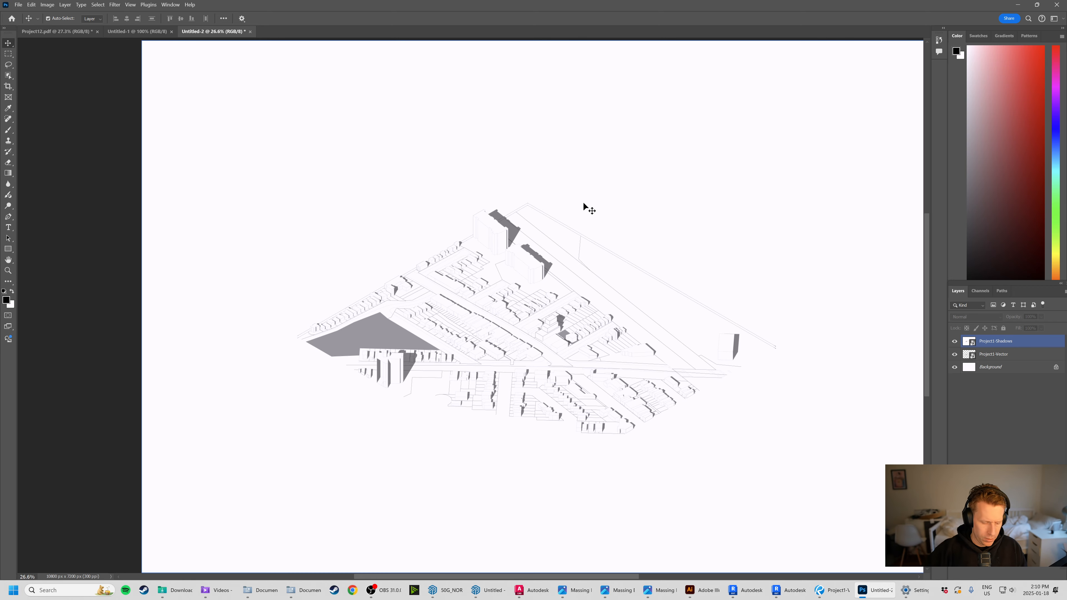
{"action": "scroll", "coordinate": [563, 210], "scroll_direction": "down", "scroll_amount": 2, "text": "alt"}
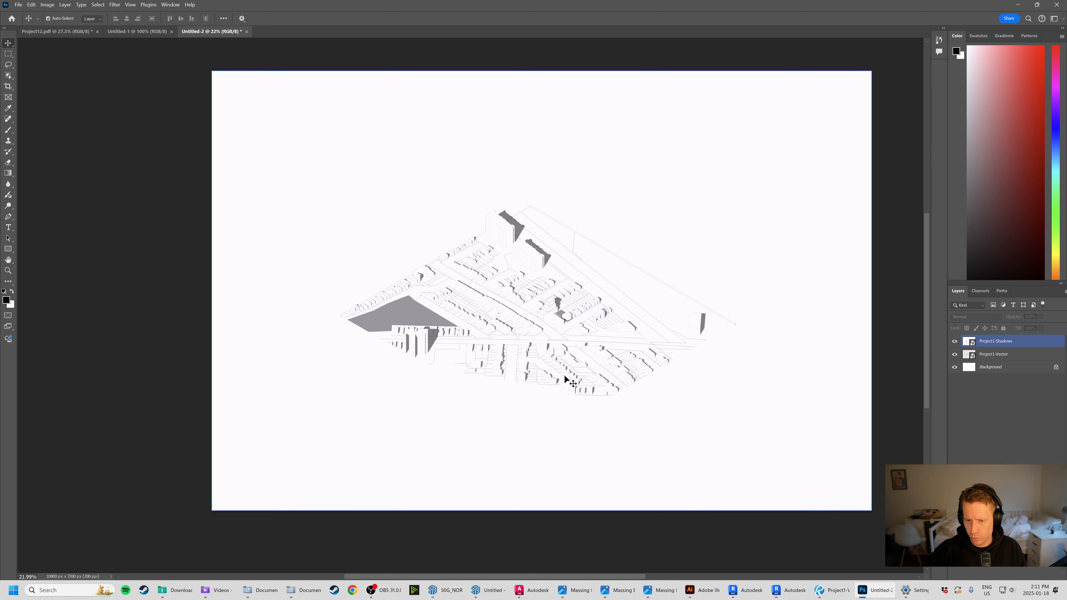
{"action": "left_click", "coordinate": [961, 352]}
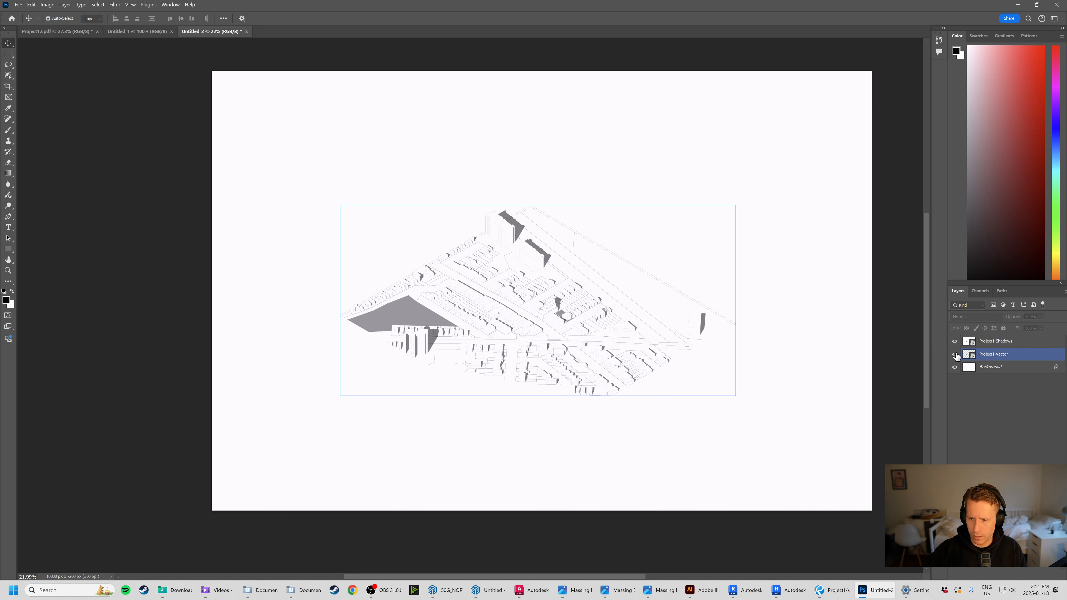
{"action": "left_click", "coordinate": [955, 342]}
{"action": "left_click", "coordinate": [954, 355]}
{"action": "left_click", "coordinate": [954, 344]}
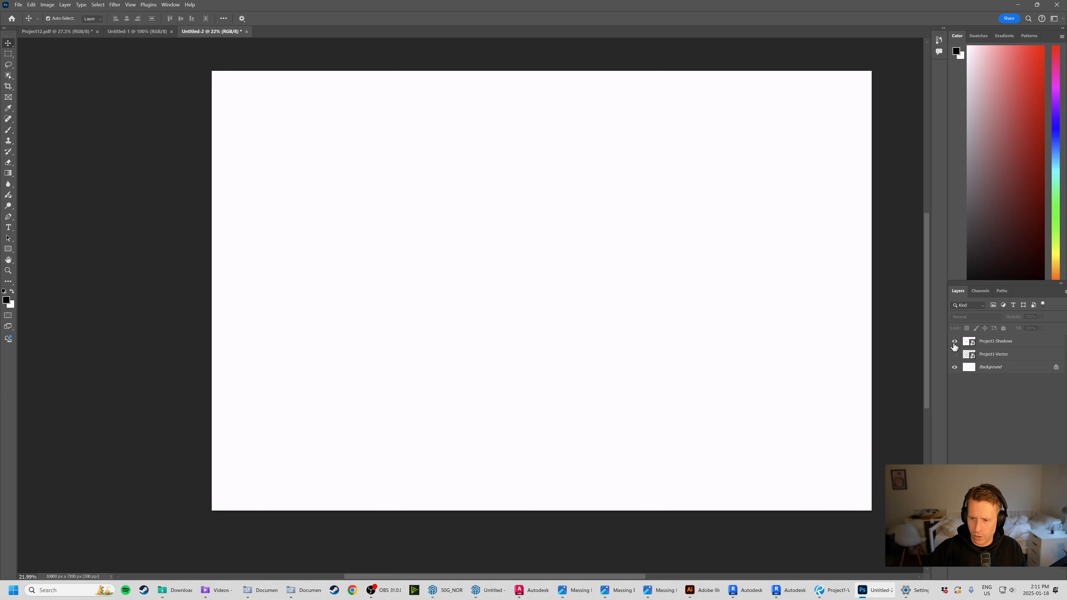
{"action": "left_click", "coordinate": [955, 355]}
{"action": "left_click", "coordinate": [955, 342]}
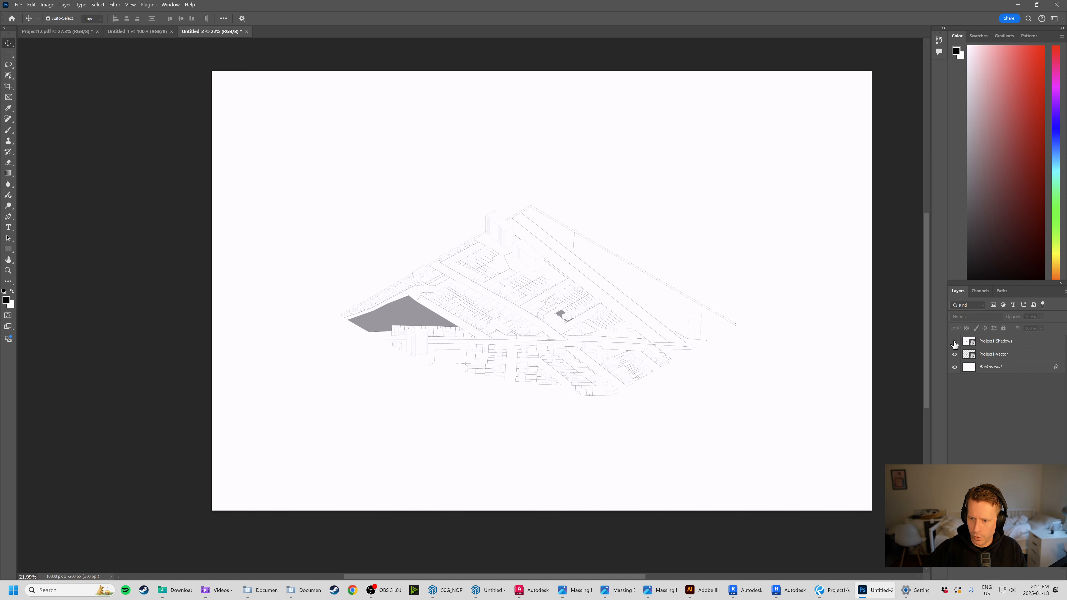
{"action": "left_click", "coordinate": [955, 343]}
{"action": "left_click", "coordinate": [955, 342]}
{"action": "left_click", "coordinate": [954, 342]}
{"action": "left_click", "coordinate": [955, 343]}
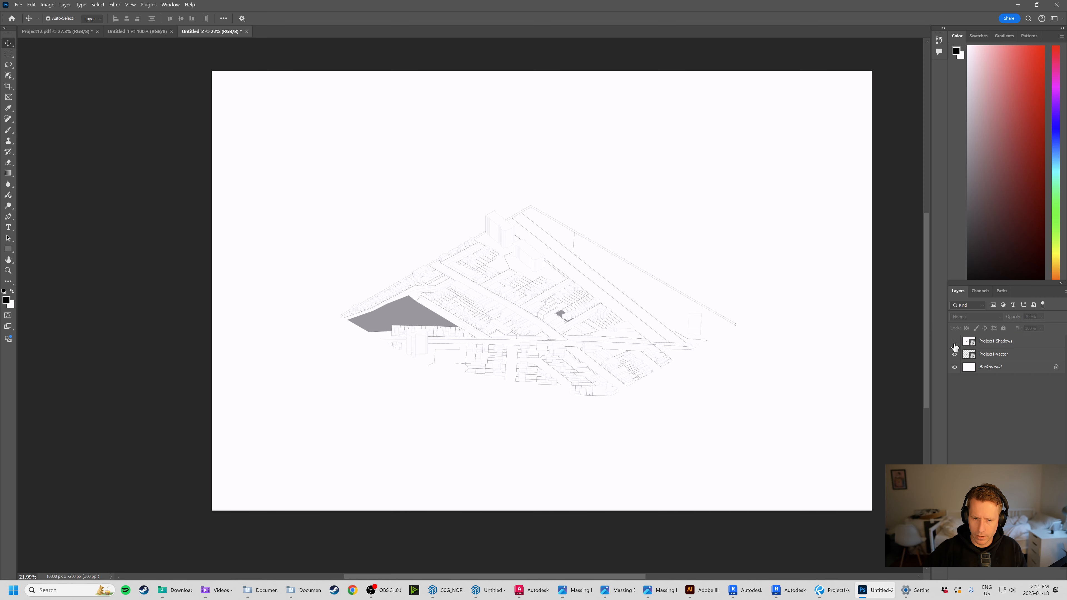
Toggle the Project1-Shadows layer's visibility to compare the bare linework with the shadowed view, leaving the layer shown.
{"action": "left_click", "coordinate": [954, 343]}
{"action": "left_click", "coordinate": [954, 342]}
{"action": "left_click", "coordinate": [953, 341]}
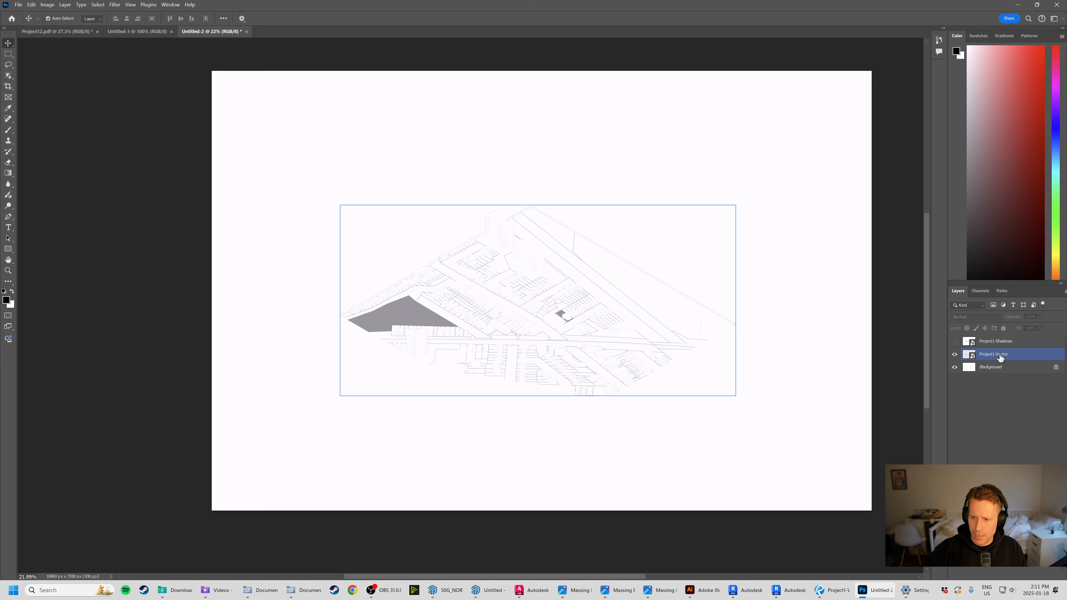
{"action": "left_click", "coordinate": [953, 342]}
{"action": "left_click", "coordinate": [953, 342]}
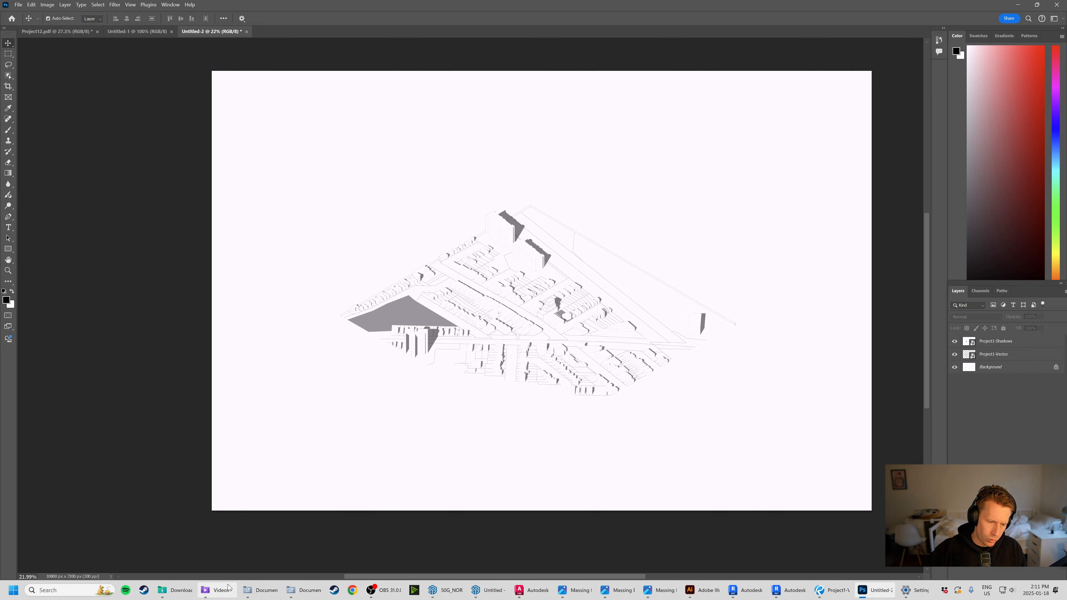
Bring the Project1-Sun Study Path PDF from the Documents folder into the document as a smart object cropped to its Media Box.
{"action": "mouse_move", "coordinate": [177, 595]}
{"action": "left_click", "coordinate": [179, 595]}
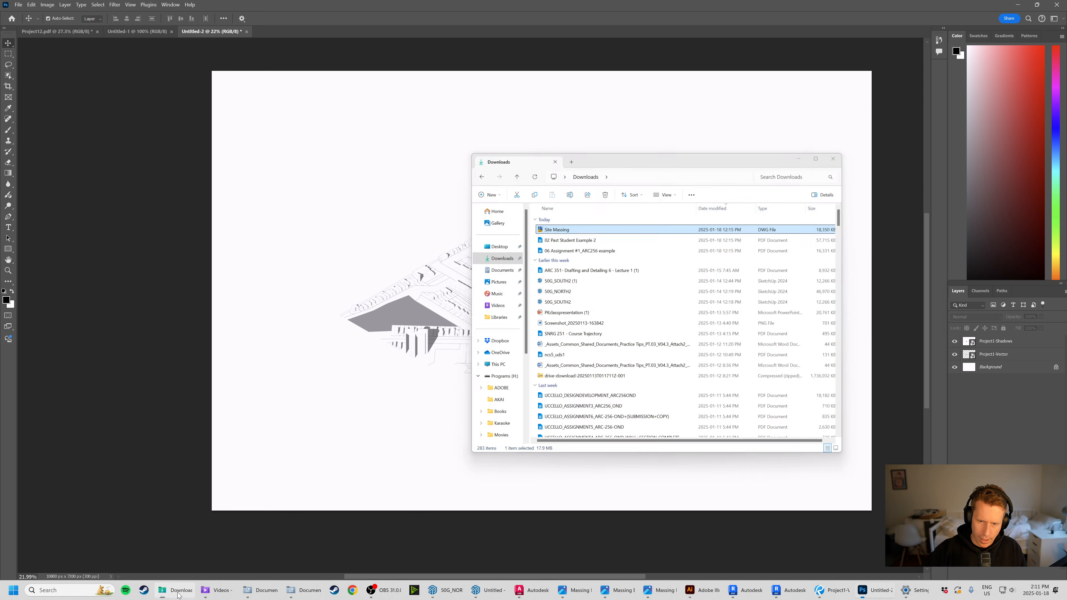
{"action": "left_click", "coordinate": [222, 592]}
{"action": "left_click", "coordinate": [223, 592]}
{"action": "left_click", "coordinate": [274, 591]}
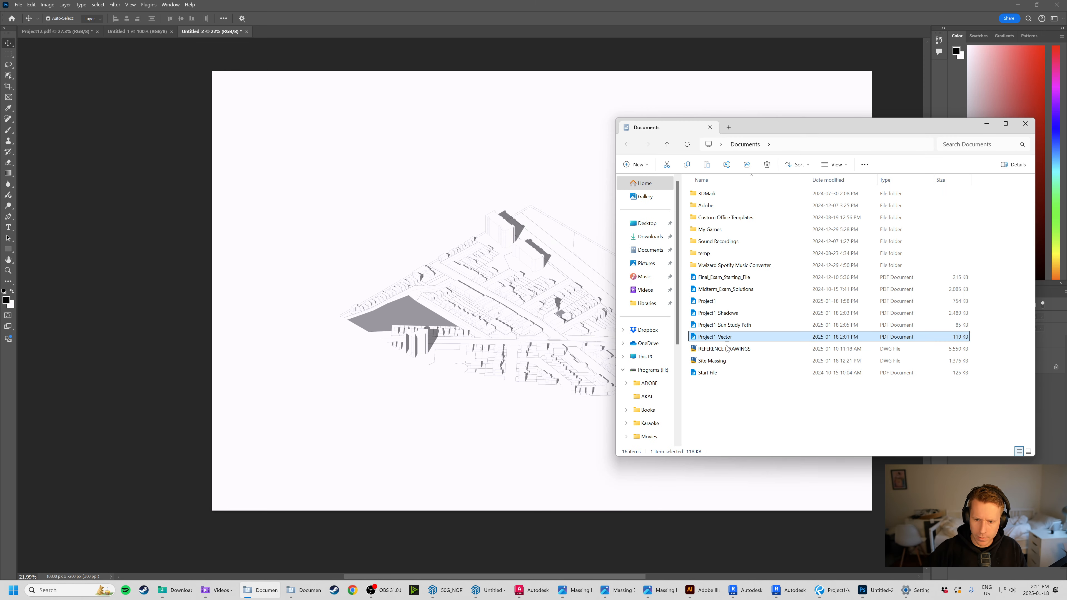
{"action": "left_click", "coordinate": [720, 328]}
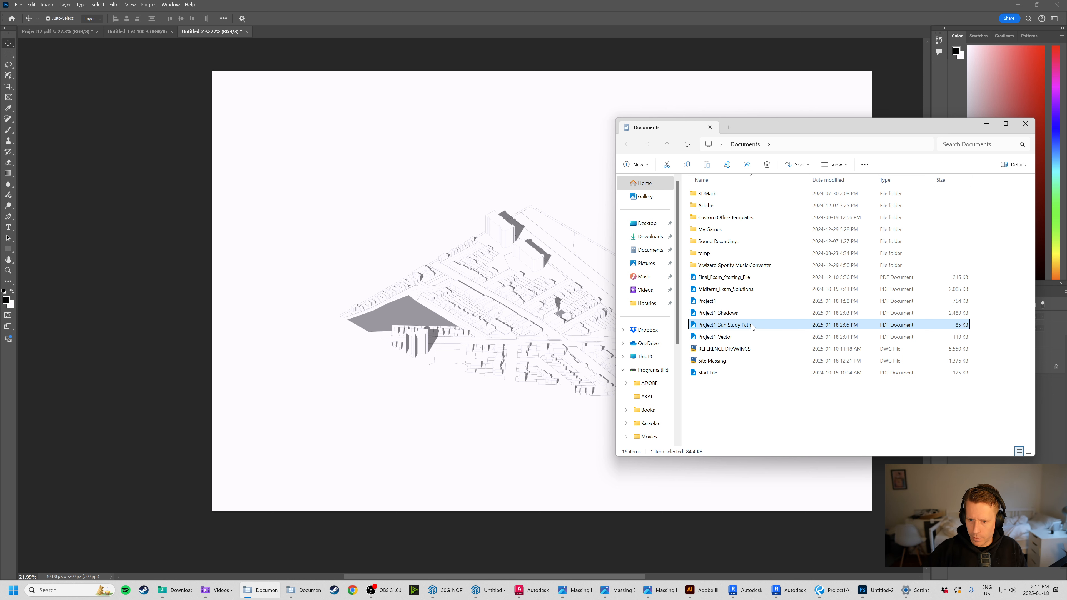
{"action": "left_click_drag", "start_coordinate": [752, 327], "coordinate": [474, 145]}
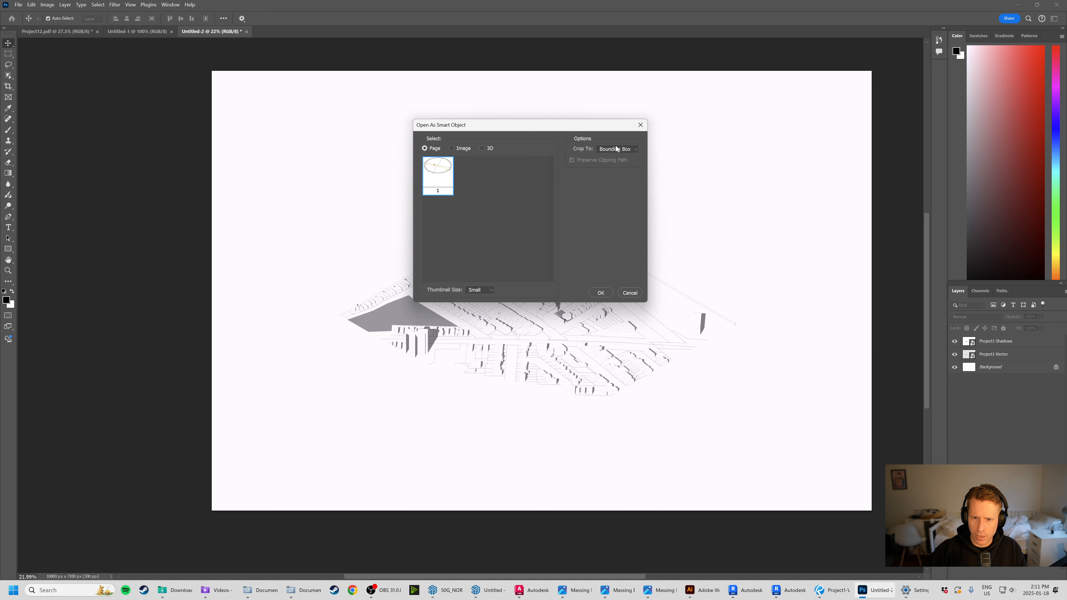
{"action": "left_click", "coordinate": [632, 148]}
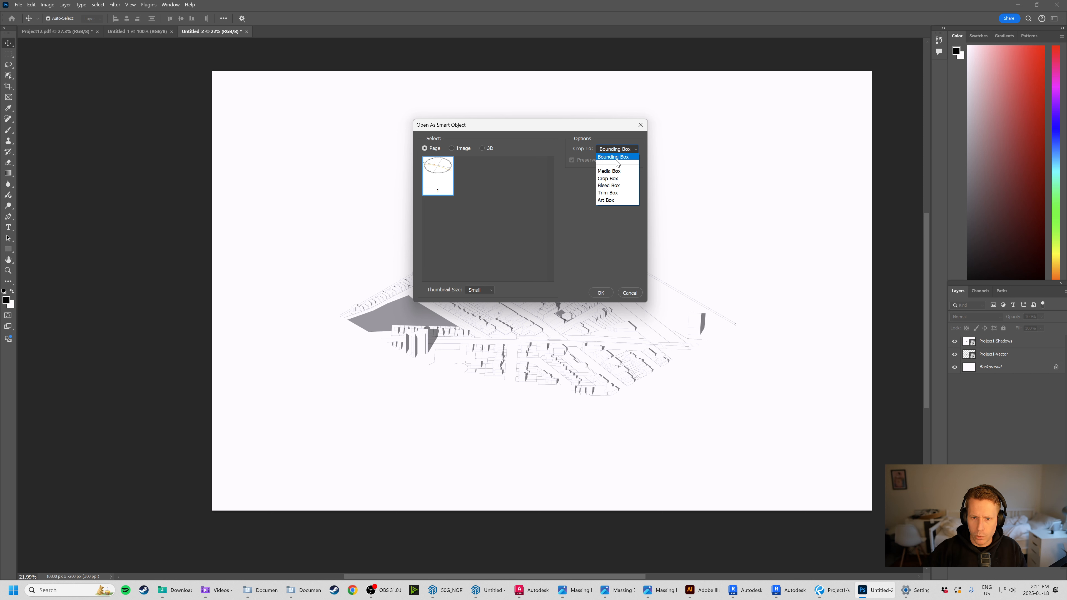
{"action": "left_click", "coordinate": [625, 166]}
{"action": "left_click", "coordinate": [601, 293]}
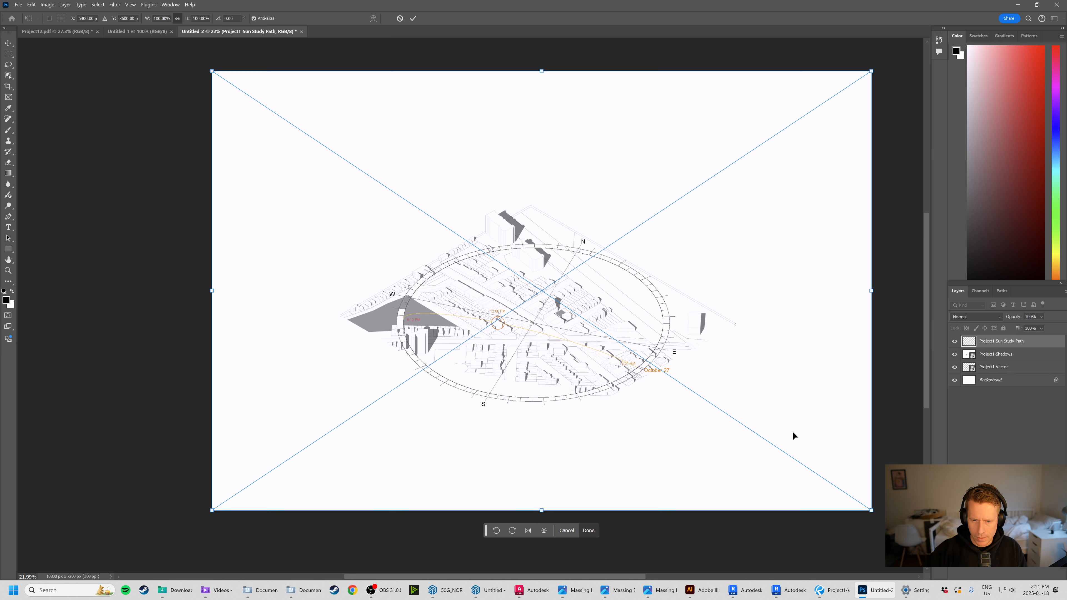
Scale the placed sun path proportionally to about 152%, position its compass ring around the site, and commit the placement.
{"action": "scroll", "coordinate": [793, 431], "scroll_direction": "left", "scroll_amount": 1}
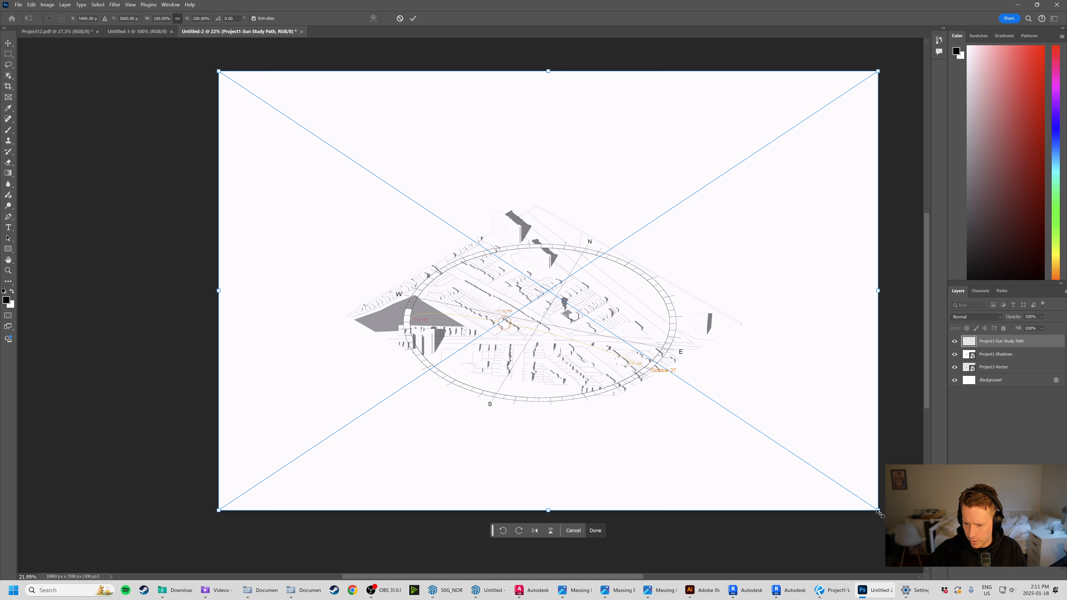
{"action": "left_click_drag", "start_coordinate": [877, 510], "coordinate": [922, 540]}
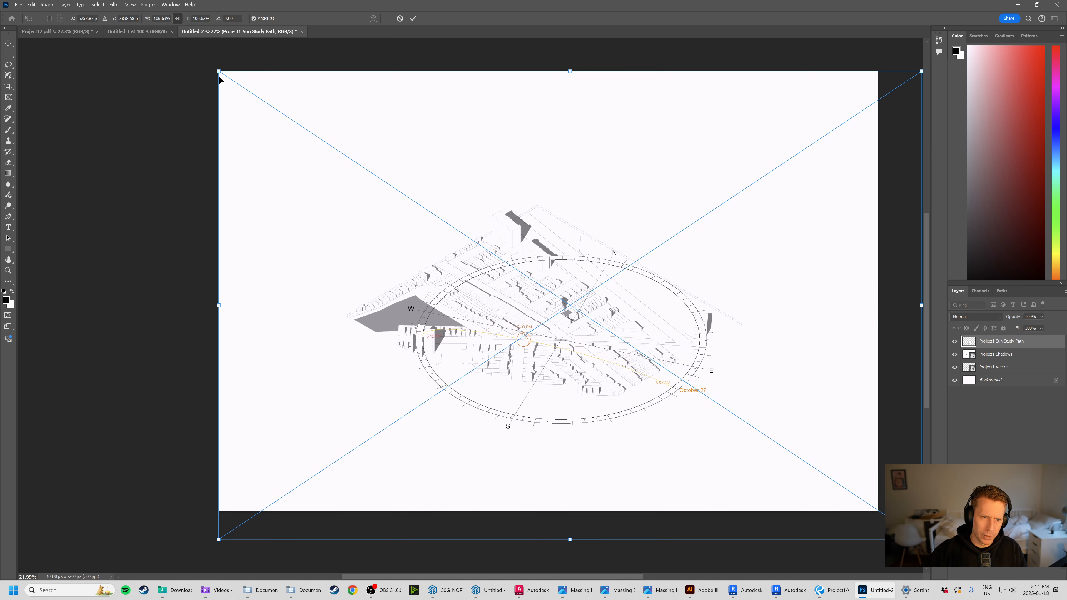
{"action": "left_click_drag", "start_coordinate": [217, 71], "coordinate": [76, 45]}
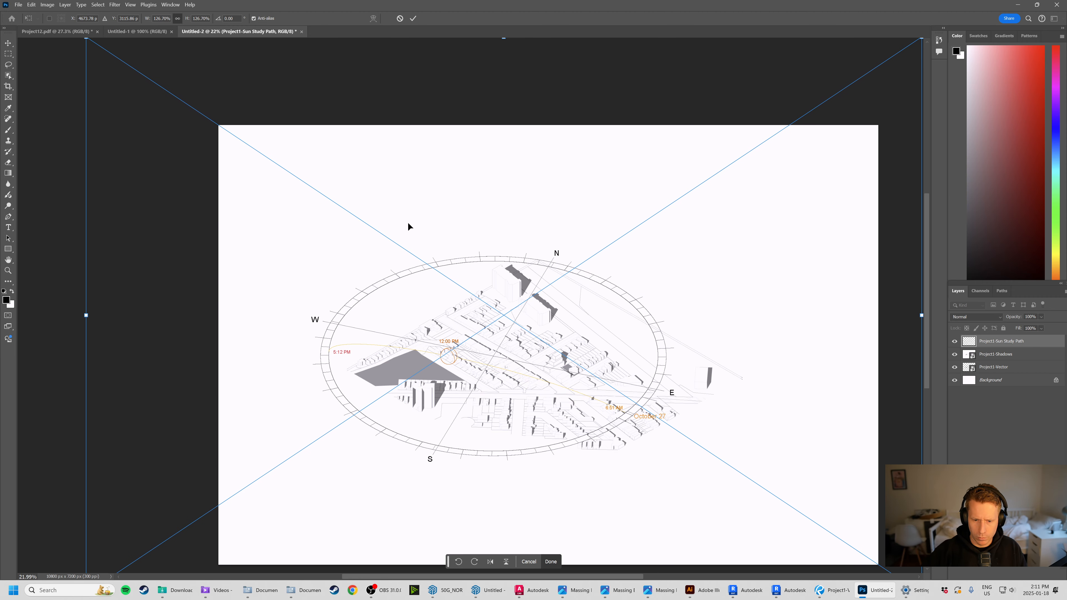
{"action": "key", "text": "super"}
{"action": "key", "text": "super"}
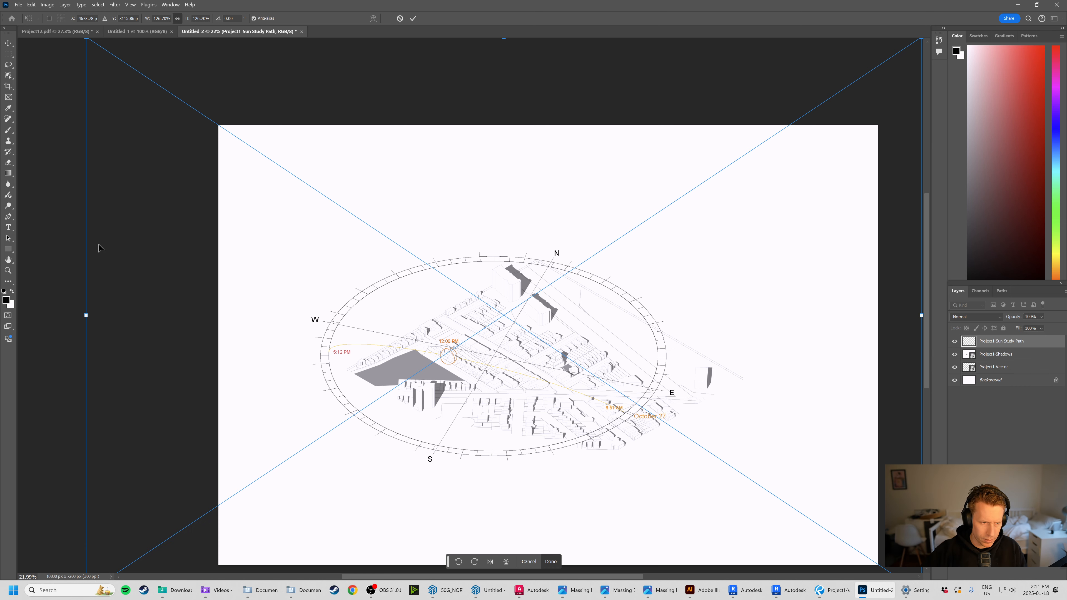
{"action": "scroll", "coordinate": [383, 184], "scroll_direction": "down", "scroll_amount": 2, "text": "alt"}
{"action": "scroll", "coordinate": [384, 184], "scroll_direction": "down", "scroll_amount": 1, "text": "alt"}
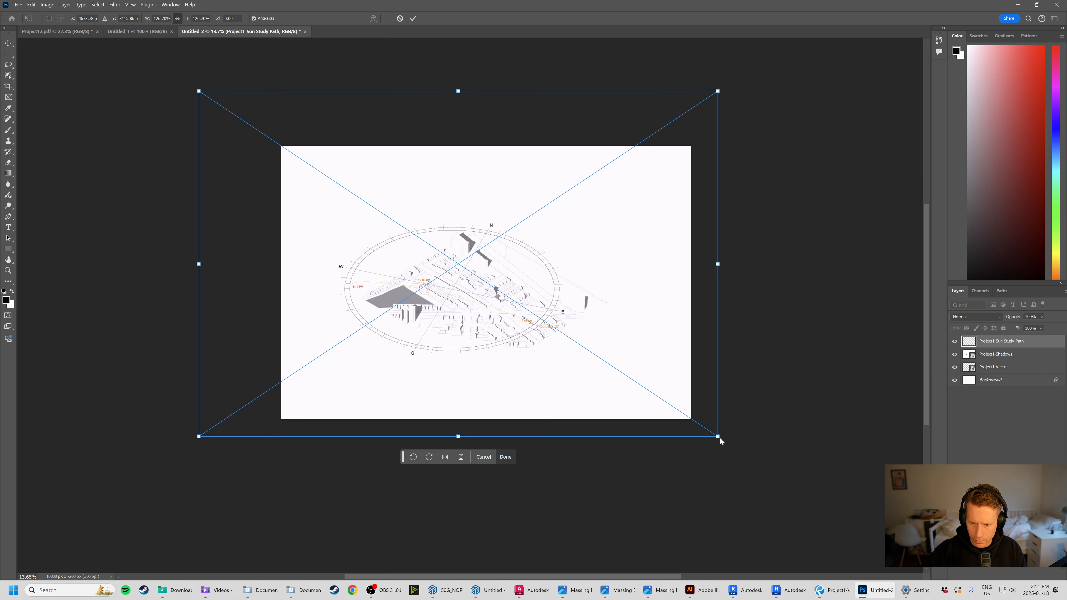
{"action": "left_click_drag", "start_coordinate": [718, 437], "coordinate": [821, 504]}
{"action": "left_click_drag", "start_coordinate": [631, 378], "coordinate": [606, 347]}
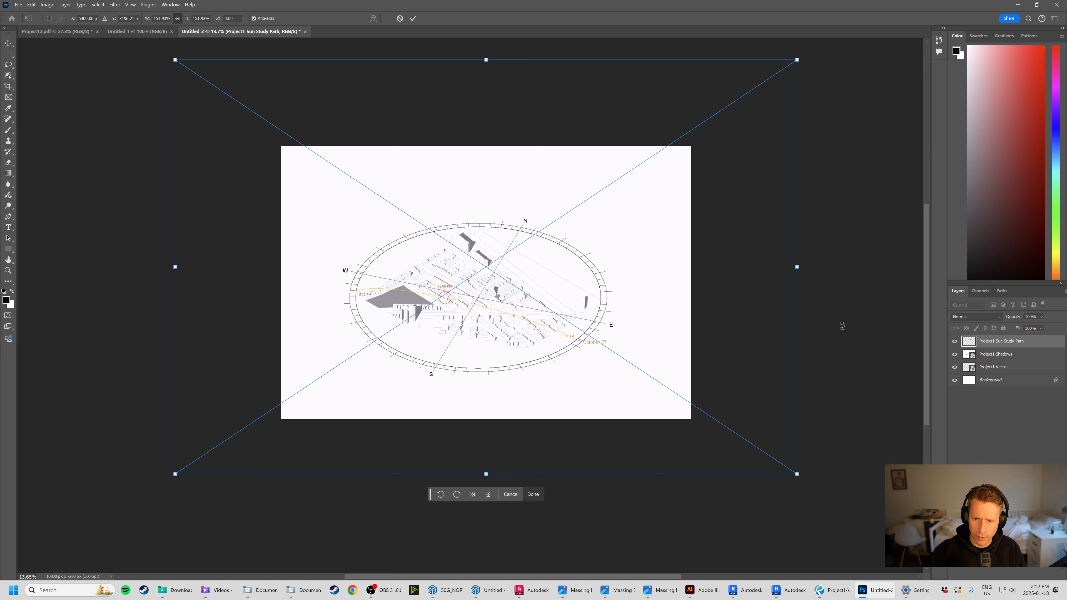
{"action": "left_click", "coordinate": [8, 44]}
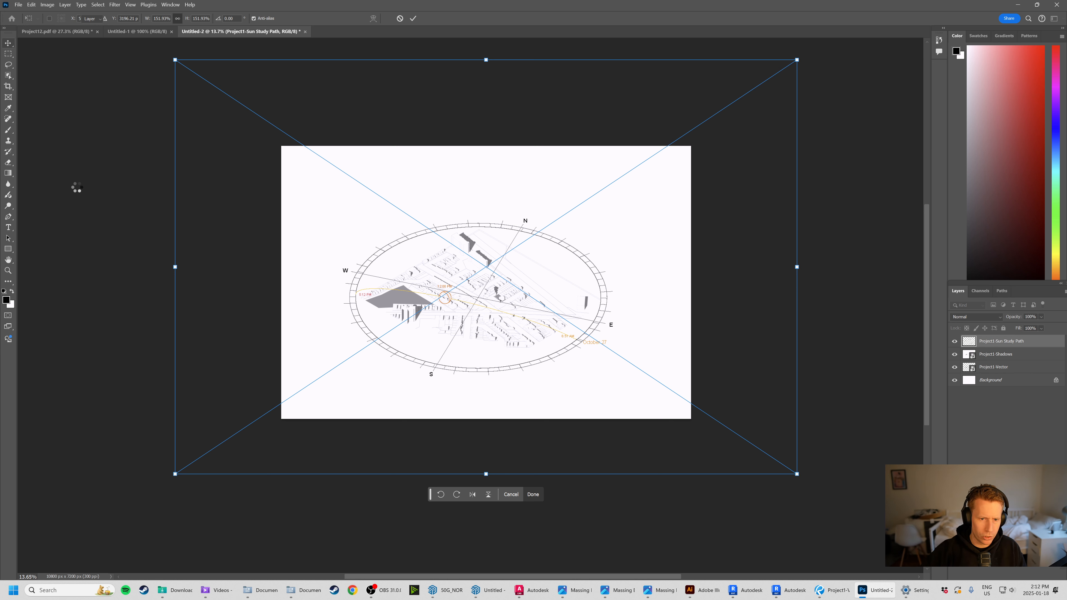
{"action": "left_click", "coordinate": [74, 186]}
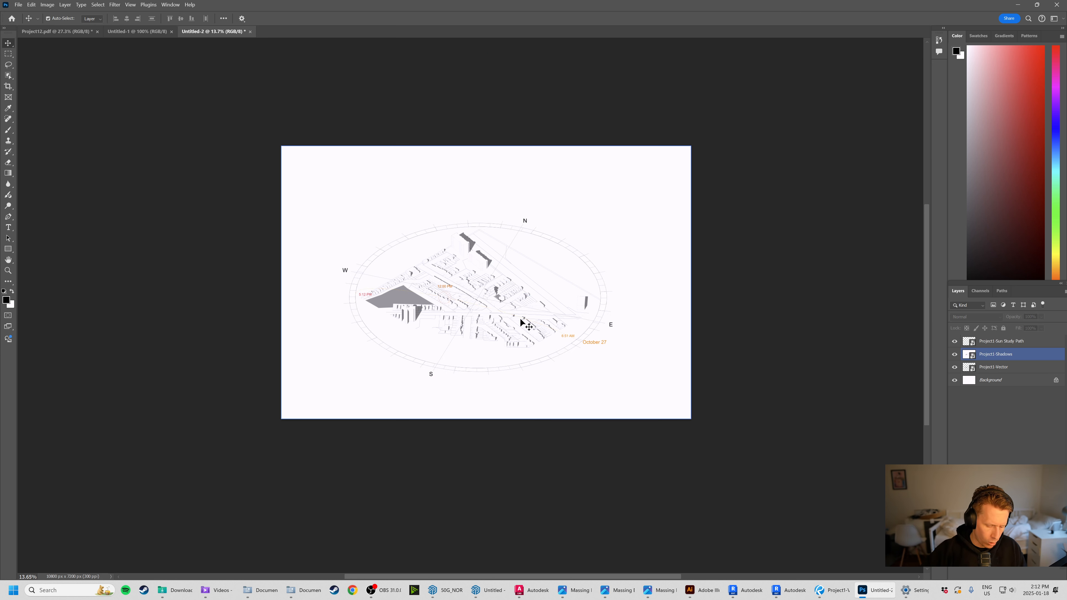
Nudge the Project1-Sun Study Path layer slightly right and up so its ring sits evenly around the site.
{"action": "scroll", "coordinate": [468, 332], "scroll_direction": "up", "scroll_amount": 4, "text": "alt"}
{"action": "left_click", "coordinate": [679, 223]}
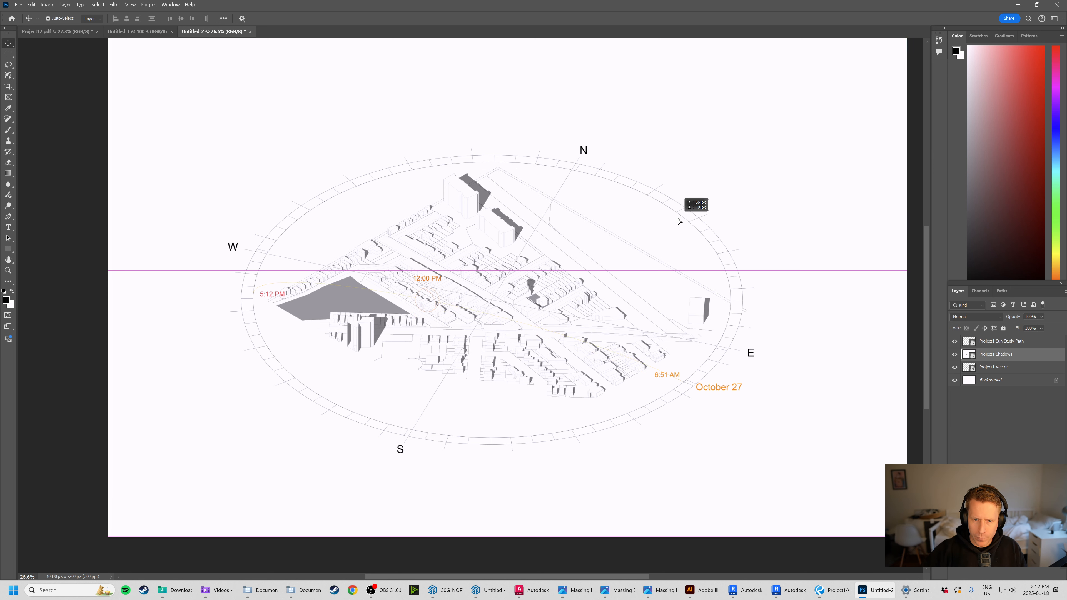
{"action": "left_click", "coordinate": [1015, 341]}
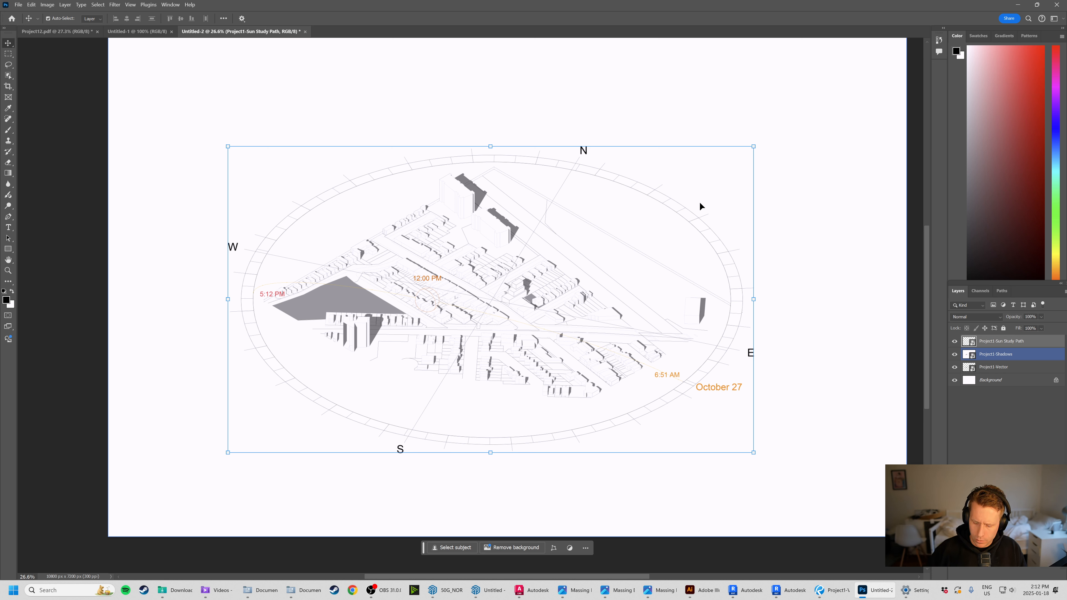
{"action": "key", "text": "shift+Right"}
{"action": "key", "text": "shift+Right"}
{"action": "key", "text": "shift+Right"}
{"action": "key", "text": "shift+Right"}
{"action": "key", "text": "shift+Right"}
{"action": "key", "text": "shift+Right"}
{"action": "key", "text": "shift+Right"}
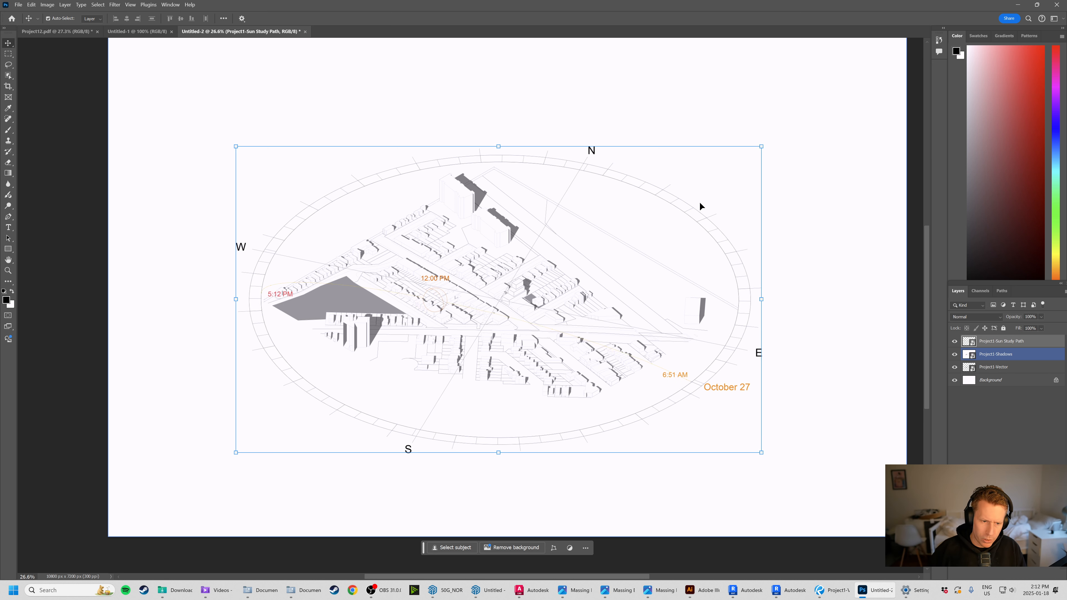
{"action": "key", "text": "shift+Up"}
{"action": "key", "text": "shift+Up"}
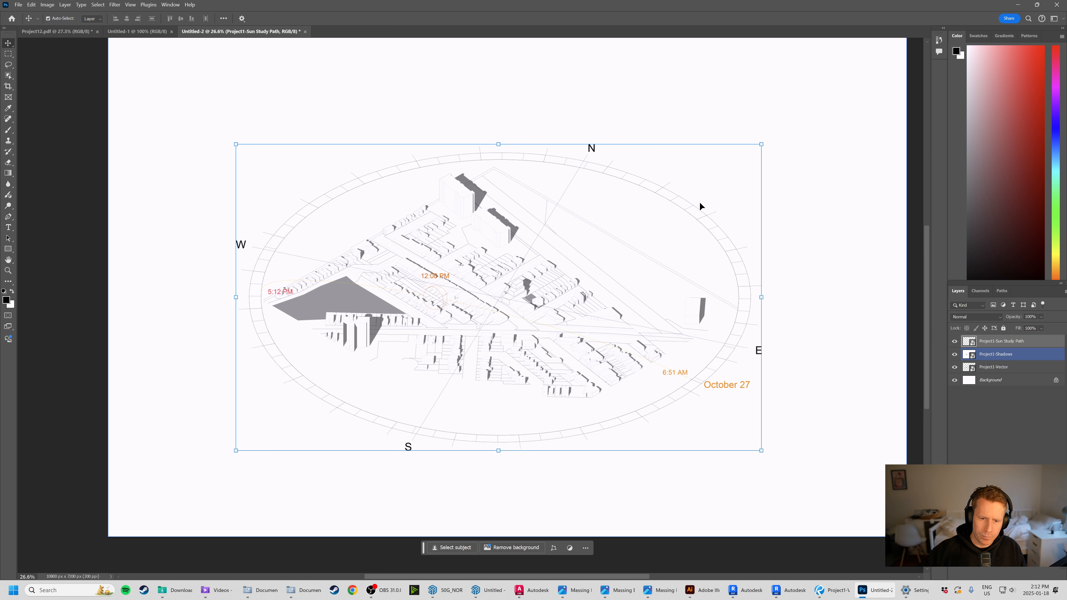
Switch the Project1-Sun Study Path layer off and on to compare the site with and without the sun path.
{"action": "left_click", "coordinate": [955, 342]}
{"action": "left_click", "coordinate": [955, 342]}
{"action": "left_click", "coordinate": [955, 342]}
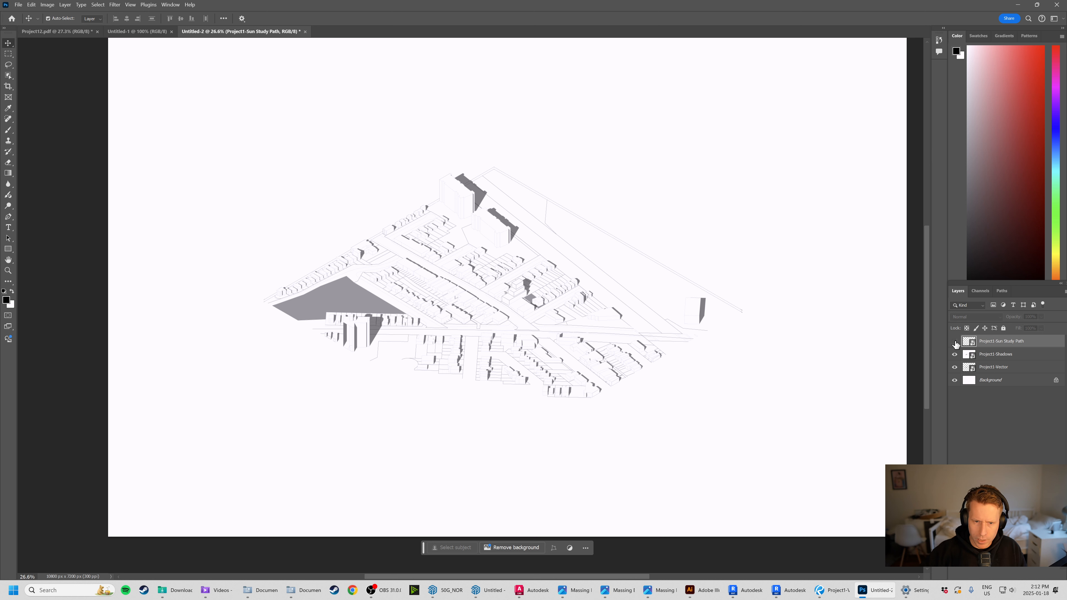
{"action": "left_click", "coordinate": [955, 342]}
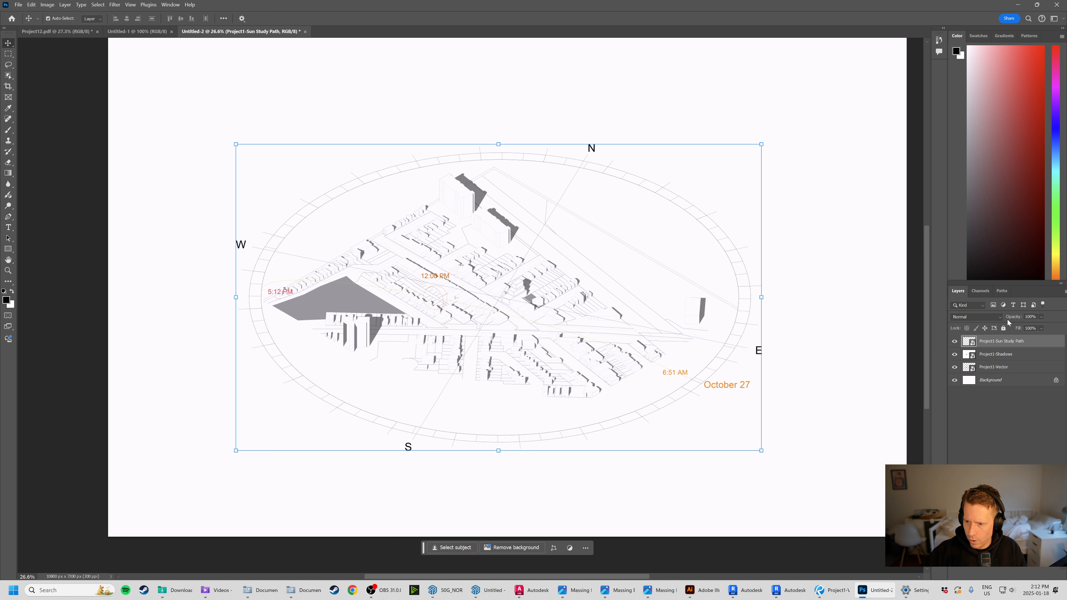
Set the Project1-Sun Study Path layer's blend mode to Multiply and deselect the layer.
{"action": "left_click", "coordinate": [997, 317]}
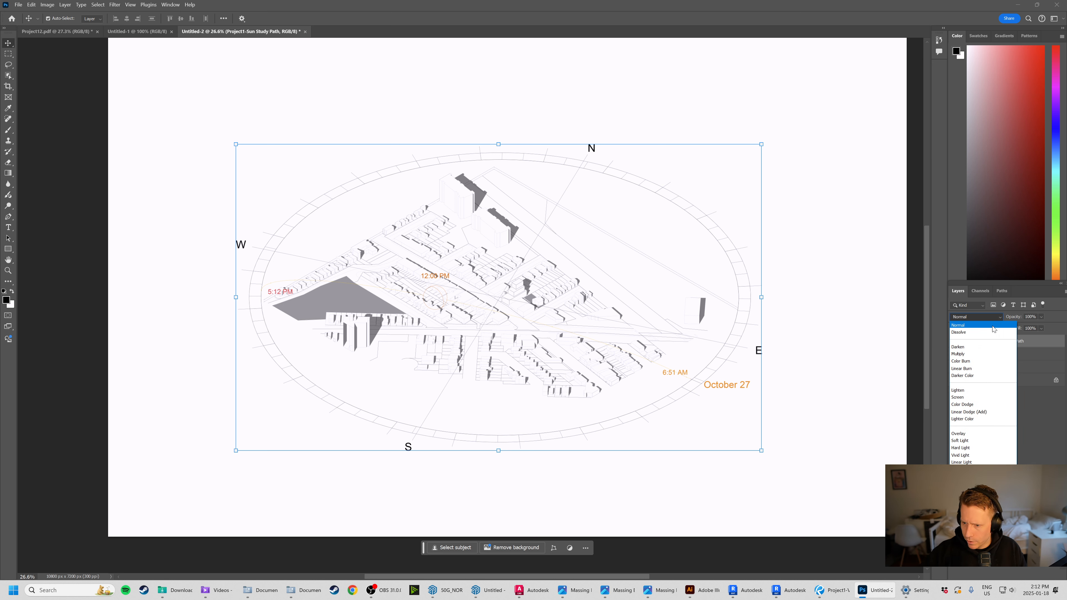
{"action": "left_click", "coordinate": [959, 355]}
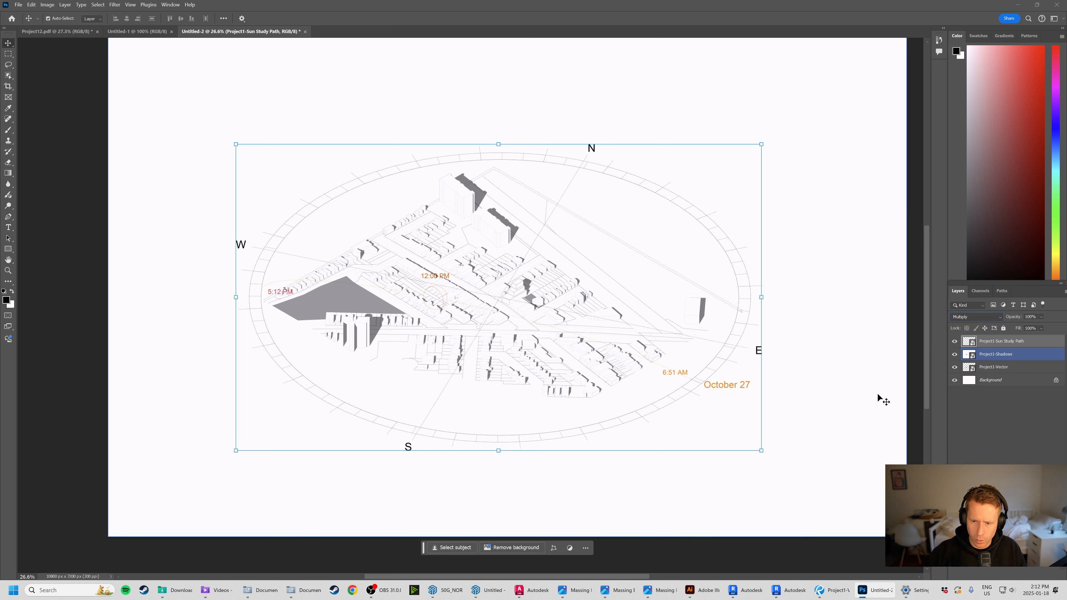
{"action": "left_click", "coordinate": [921, 423]}
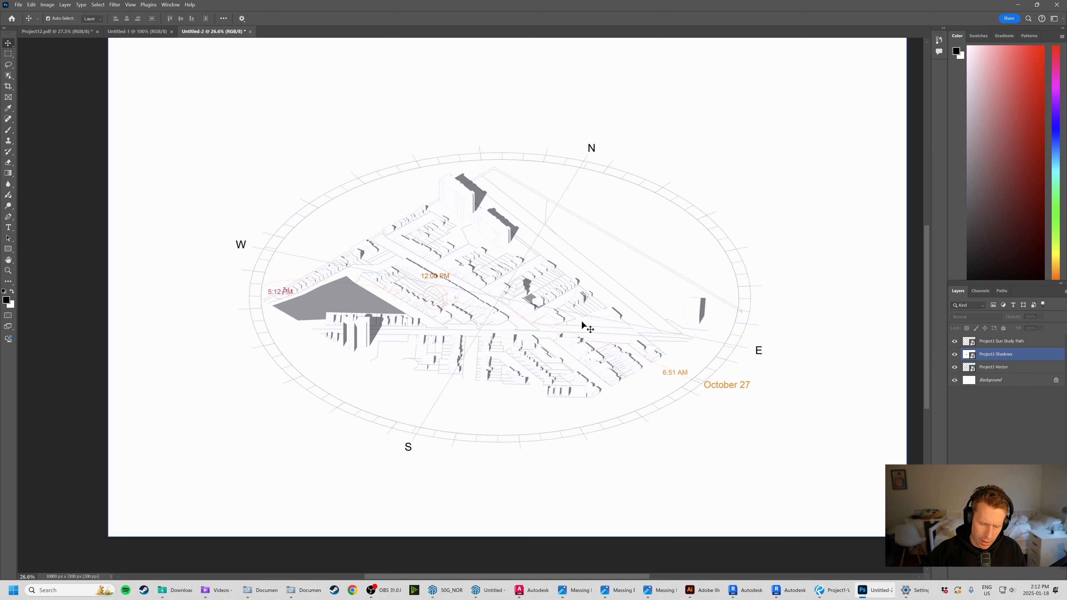
Examine the combined linework, shadows and sun path across the site and up close around the stepped mass.
{"action": "scroll", "coordinate": [537, 293], "scroll_direction": "up", "scroll_amount": 1, "text": "alt"}
{"action": "scroll", "coordinate": [504, 311], "scroll_direction": "up", "scroll_amount": 1, "text": "alt"}
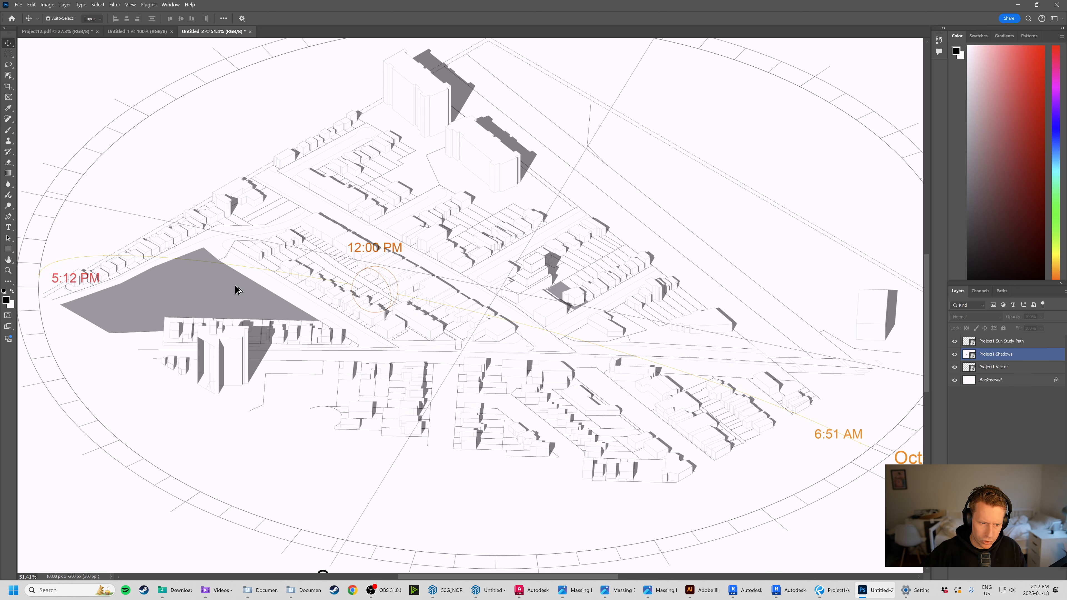
{"action": "left_click_drag", "start_coordinate": [366, 306], "coordinate": [375, 385]}
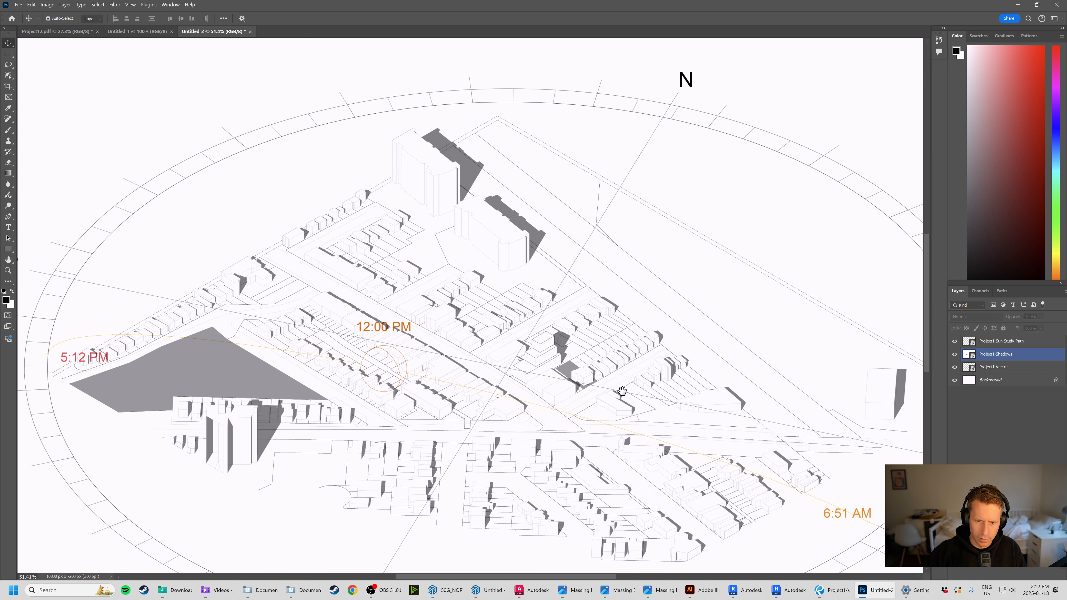
{"action": "left_click_drag", "start_coordinate": [622, 391], "coordinate": [581, 300]}
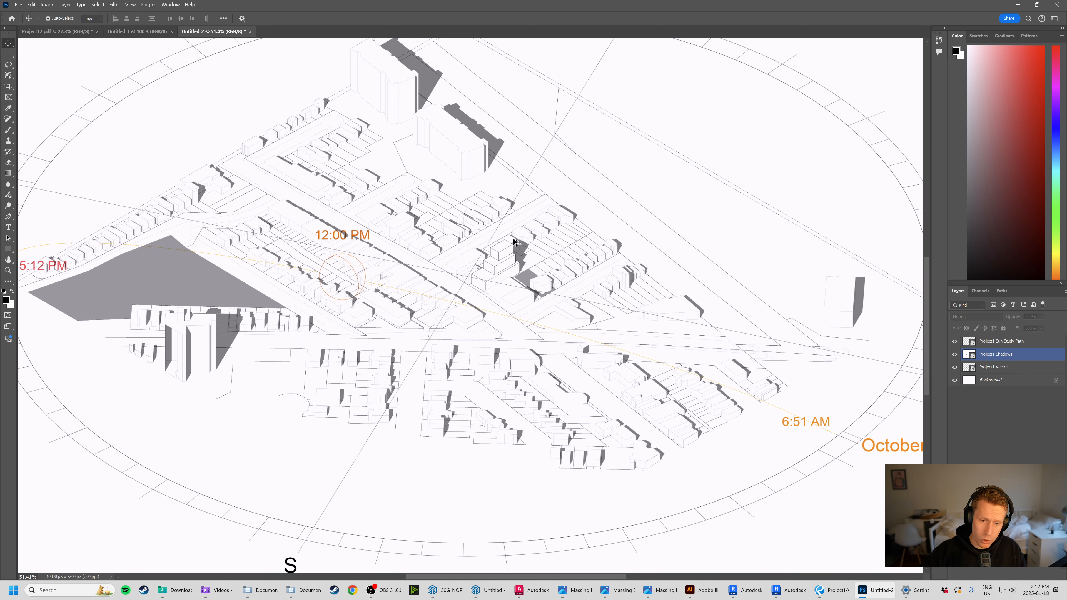
{"action": "scroll", "coordinate": [514, 242], "scroll_direction": "up", "scroll_amount": 2, "text": "alt"}
{"action": "scroll", "coordinate": [519, 284], "scroll_direction": "up", "scroll_amount": 5, "text": "alt"}
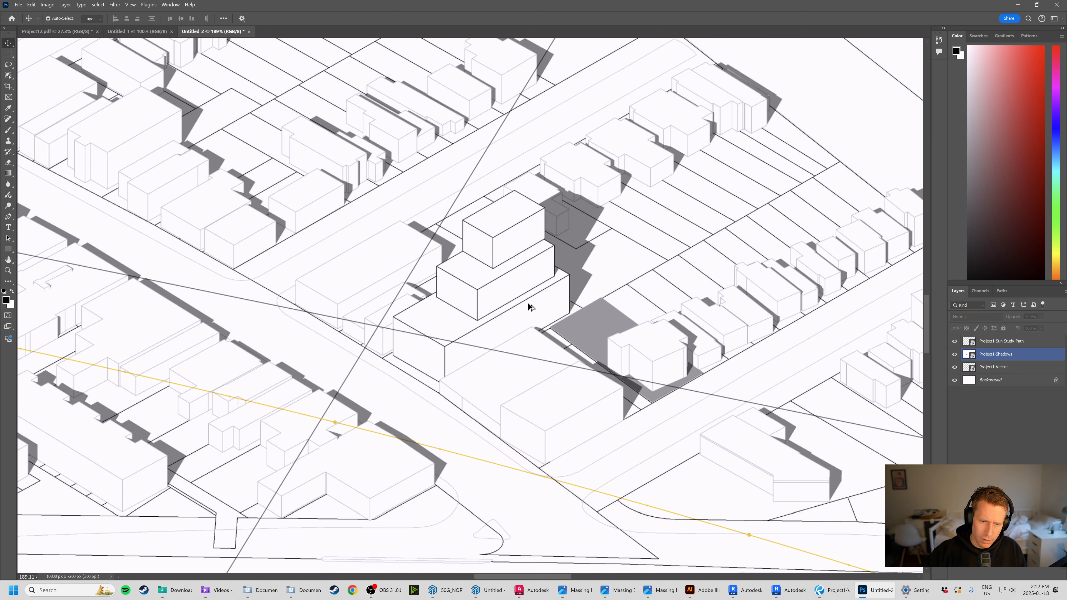
{"action": "scroll", "coordinate": [515, 332], "scroll_direction": "down", "scroll_amount": 2, "text": "alt"}
{"action": "scroll", "coordinate": [479, 302], "scroll_direction": "down", "scroll_amount": 2, "text": "alt"}
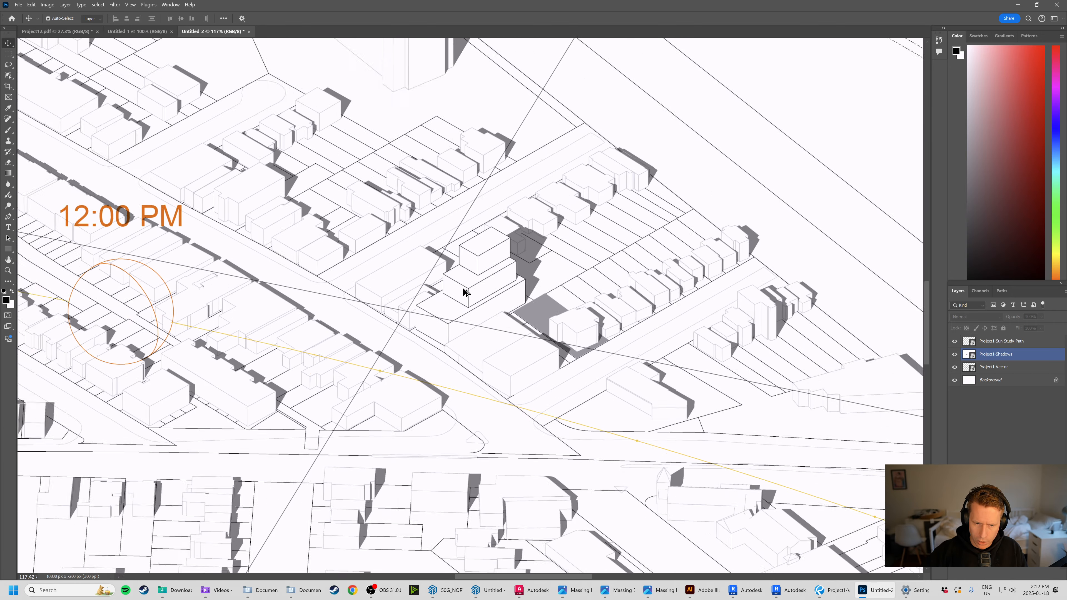
Add a new empty layer above the Project1-Sun Study Path layer.
{"action": "scroll", "coordinate": [465, 291], "scroll_direction": "down", "scroll_amount": 9, "text": "alt"}
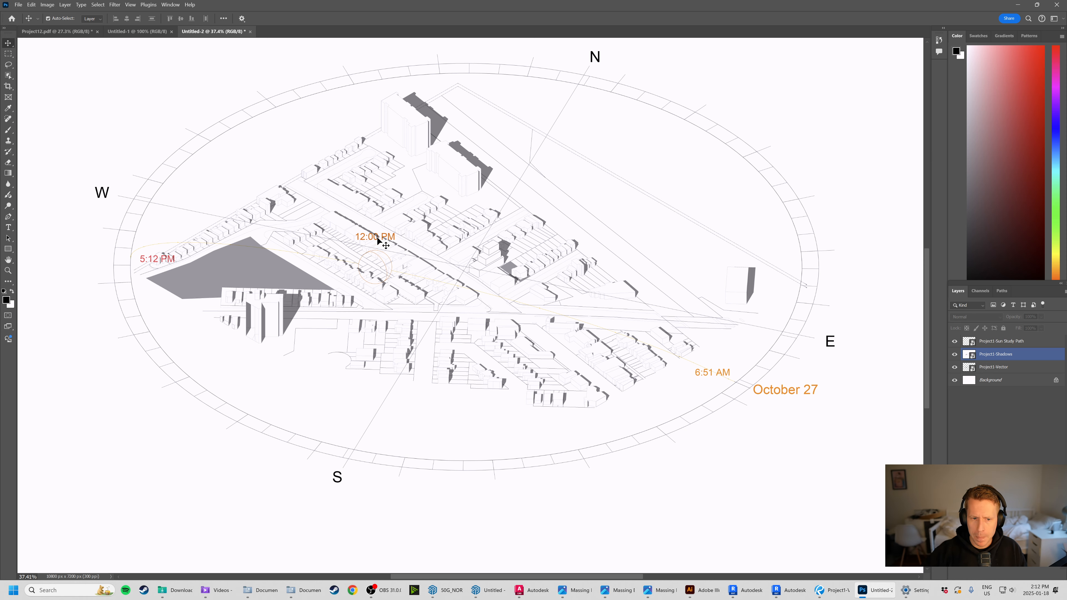
{"action": "scroll", "coordinate": [368, 261], "scroll_direction": "up", "scroll_amount": 5, "text": "alt"}
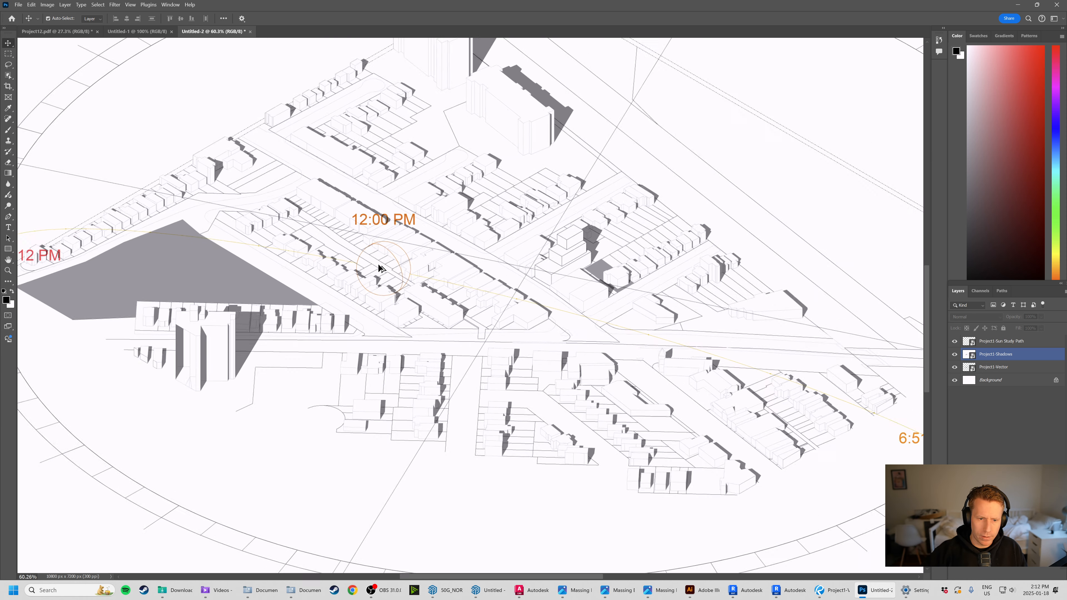
{"action": "scroll", "coordinate": [378, 264], "scroll_direction": "up", "scroll_amount": 4, "text": "alt"}
{"action": "key", "text": "b"}
{"action": "left_click", "coordinate": [963, 441]}
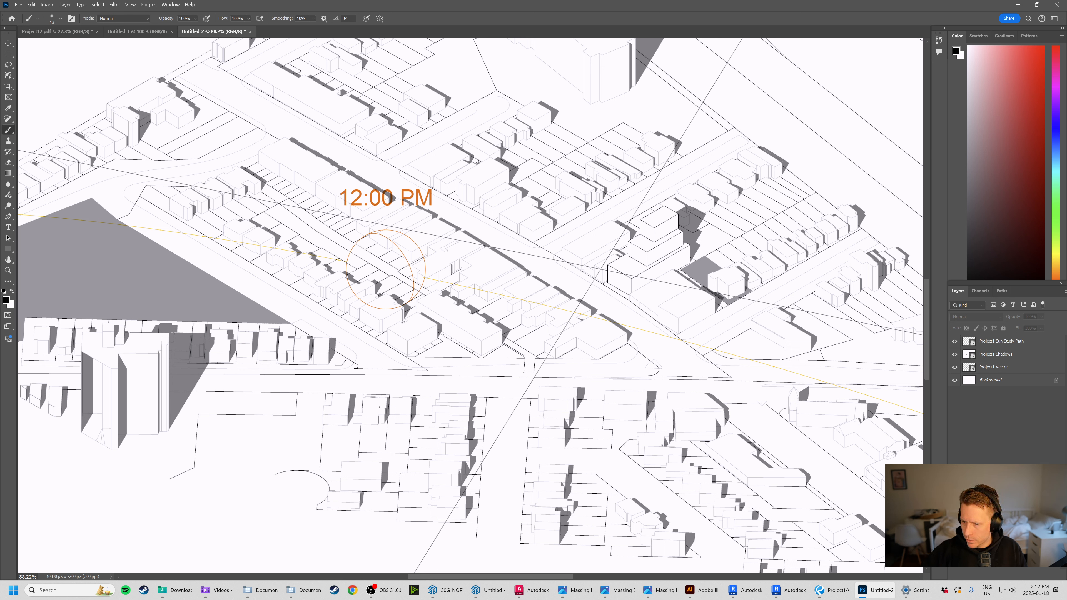
{"action": "left_click", "coordinate": [1029, 575]}
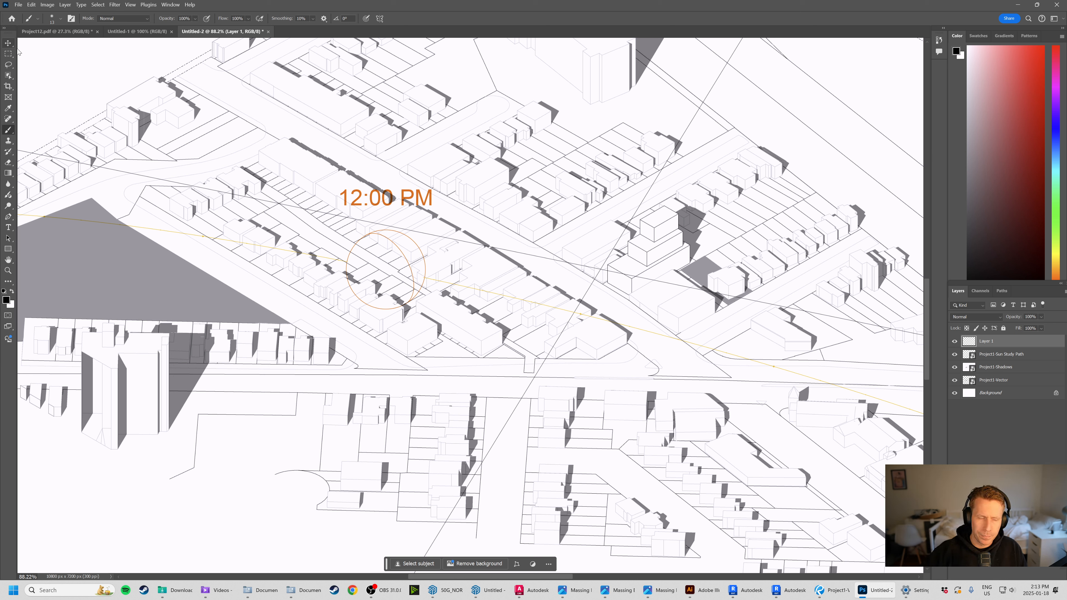
Try a Generative Fill with the prompt "sun sphere" inside a lasso selection around the 12:00 PM sun outline, and compare its variations.
{"action": "left_click", "coordinate": [8, 64]}
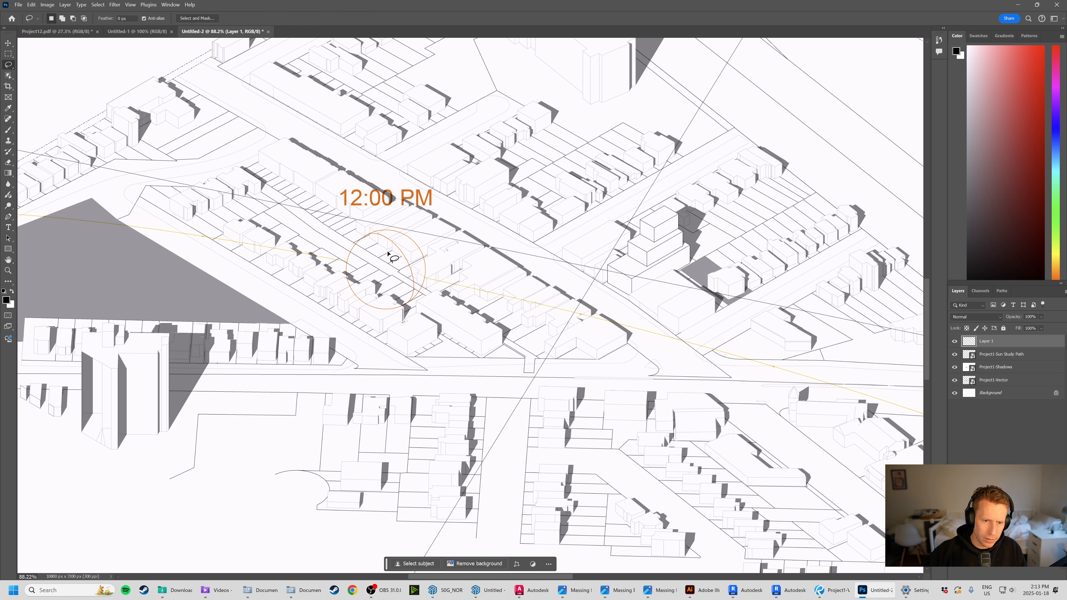
{"action": "mouse_move", "coordinate": [421, 248]}
{"action": "left_mouse_down"}
{"action": "mouse_move", "coordinate": [354, 243]}
{"action": "mouse_move", "coordinate": [348, 297]}
{"action": "mouse_move", "coordinate": [441, 310]}
{"action": "mouse_move", "coordinate": [418, 241]}
{"action": "mouse_move", "coordinate": [370, 235]}
{"action": "mouse_move", "coordinate": [342, 262]}
{"action": "left_mouse_up"}
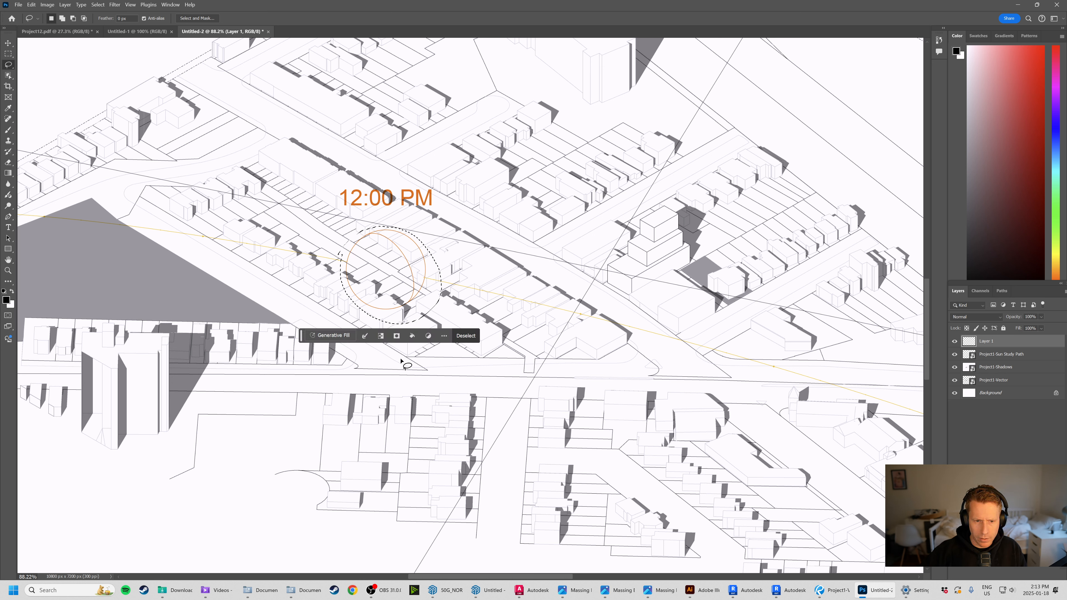
{"action": "left_click", "coordinate": [332, 335]}
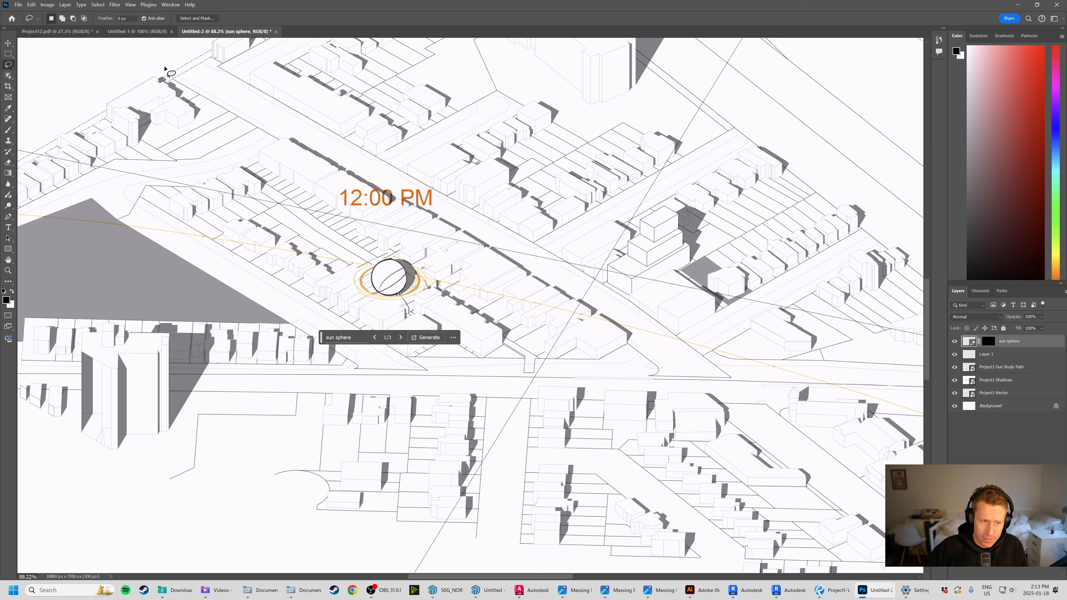
{"action": "left_click", "coordinate": [400, 338]}
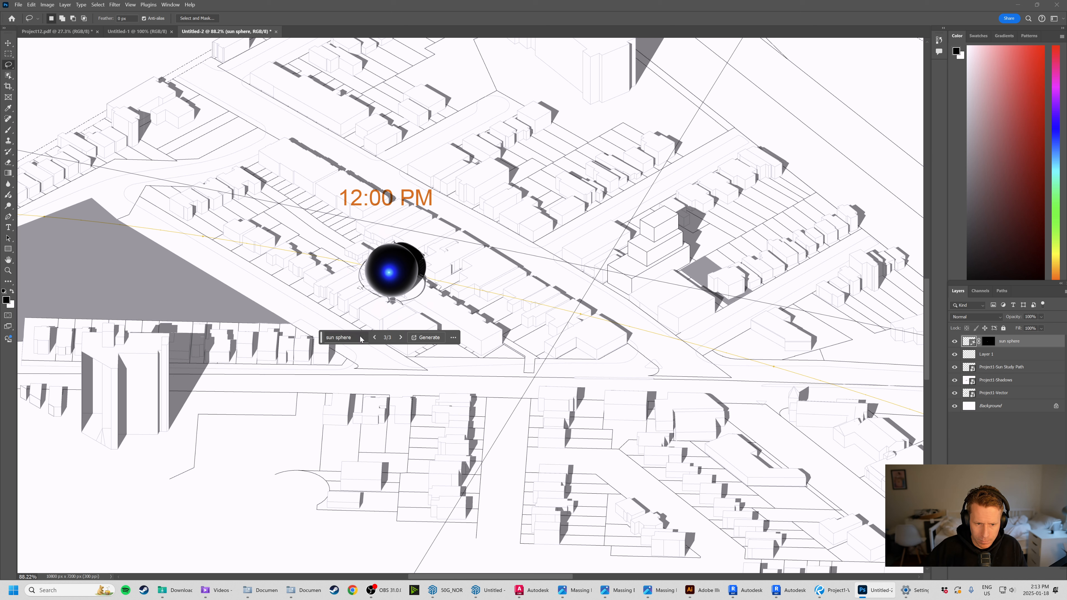
{"action": "left_click", "coordinate": [374, 338]}
{"action": "left_click", "coordinate": [374, 337]}
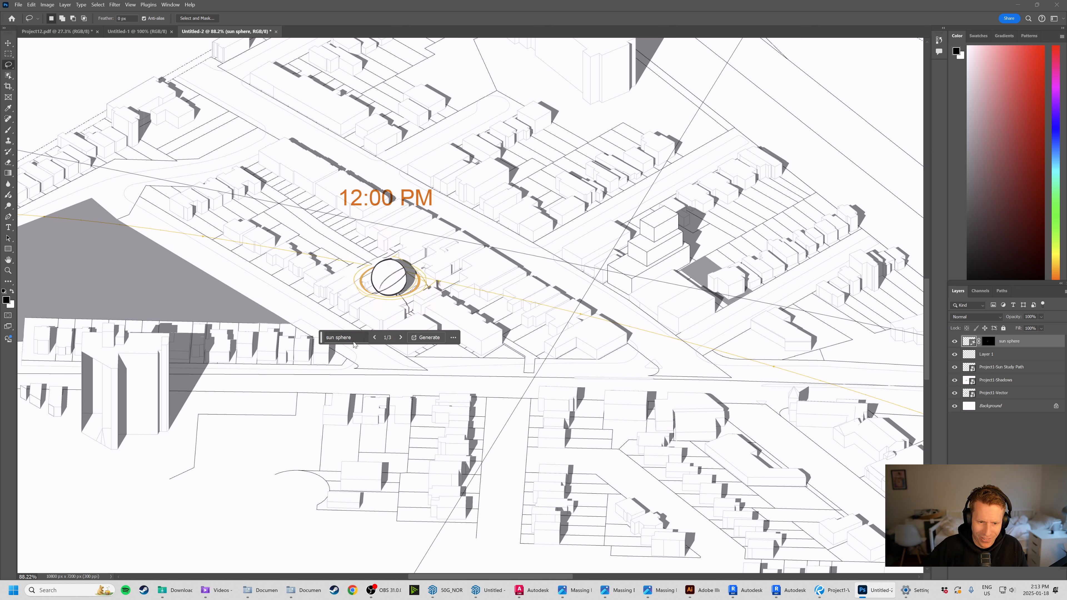
Try regenerating the fill with the shortened prompt "sun" and go through the variations.
{"action": "left_click", "coordinate": [345, 338]}
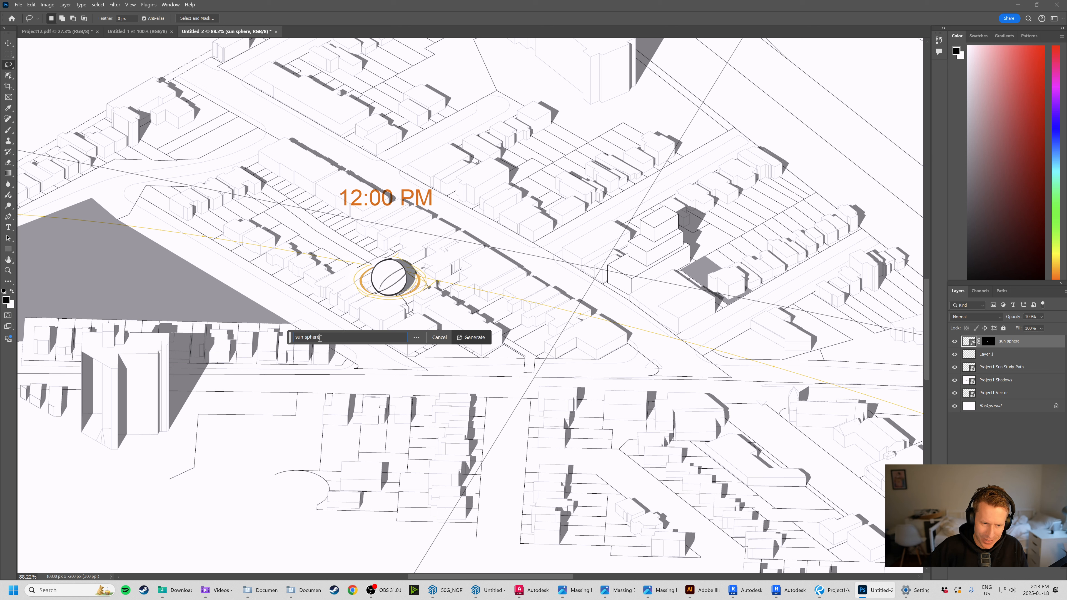
{"action": "left_click_drag", "start_coordinate": [319, 337], "coordinate": [304, 337]}
{"action": "key", "text": "BackSpace"}
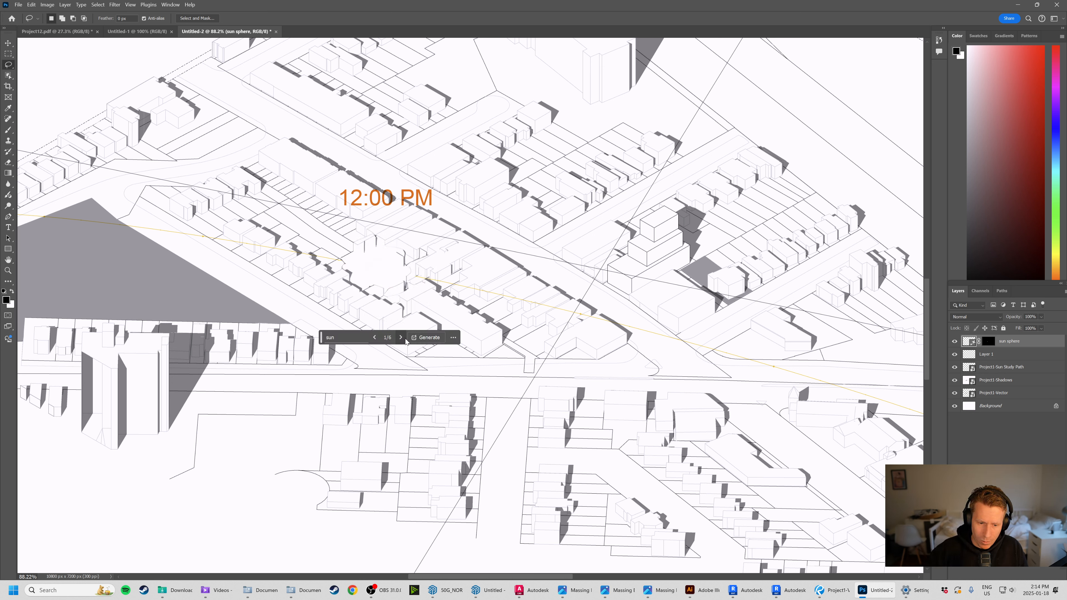
{"action": "left_click", "coordinate": [400, 338]}
{"action": "left_click", "coordinate": [400, 338]}
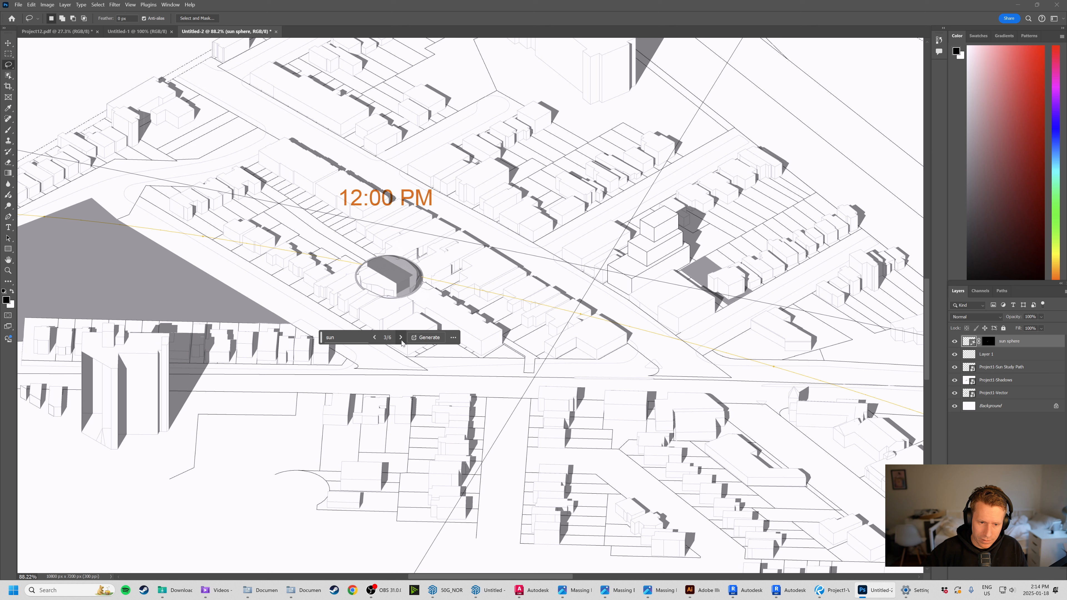
{"action": "left_click", "coordinate": [401, 337]}
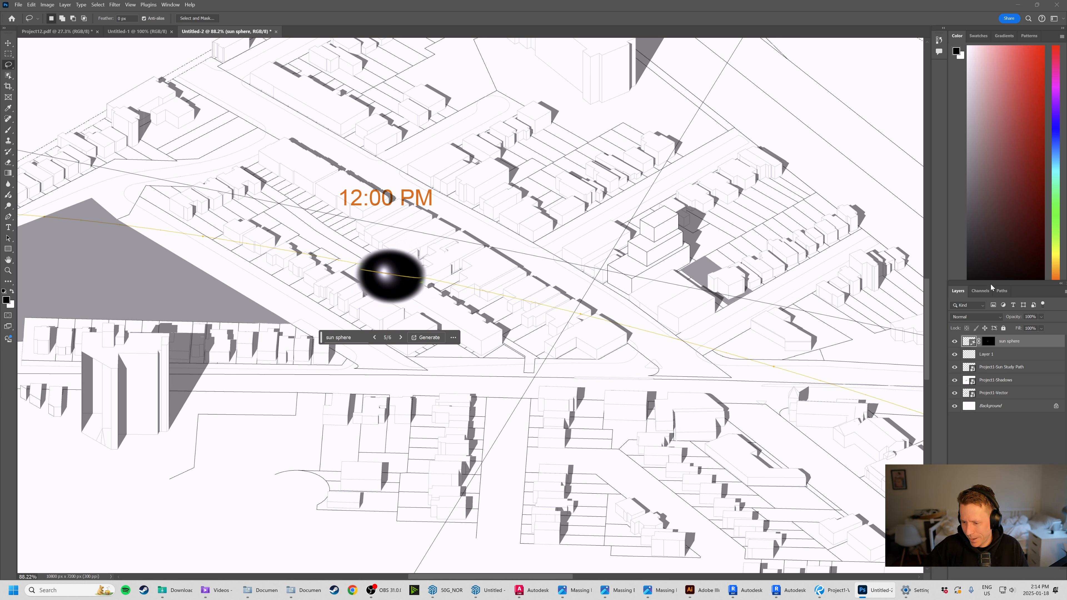
Delete the generated sun sphere layer.
{"action": "right_click", "coordinate": [1034, 343]}
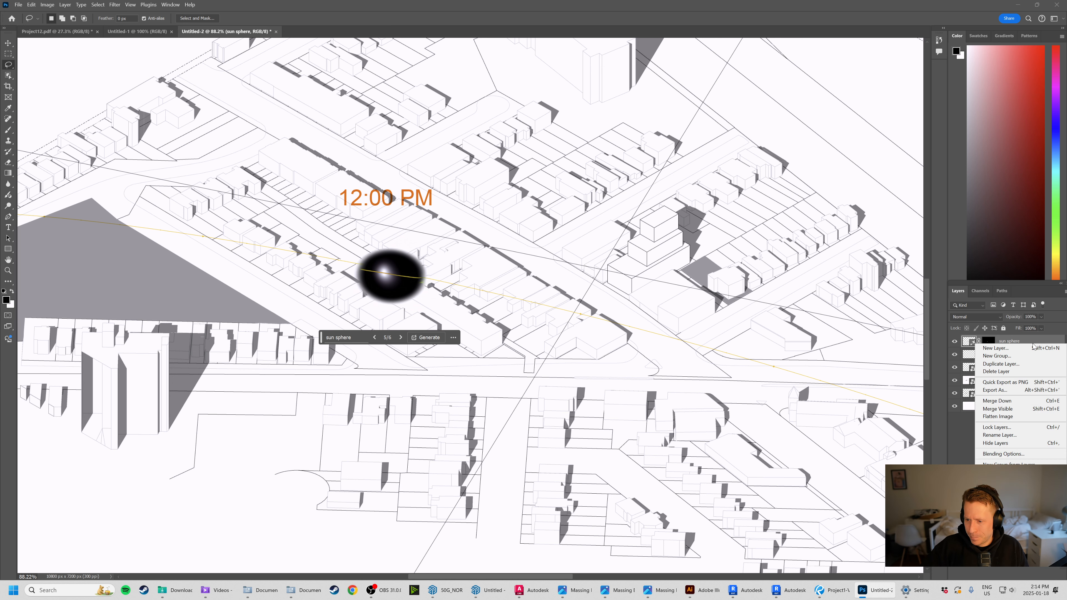
{"action": "left_click", "coordinate": [1024, 372]}
{"action": "left_click", "coordinate": [503, 216]}
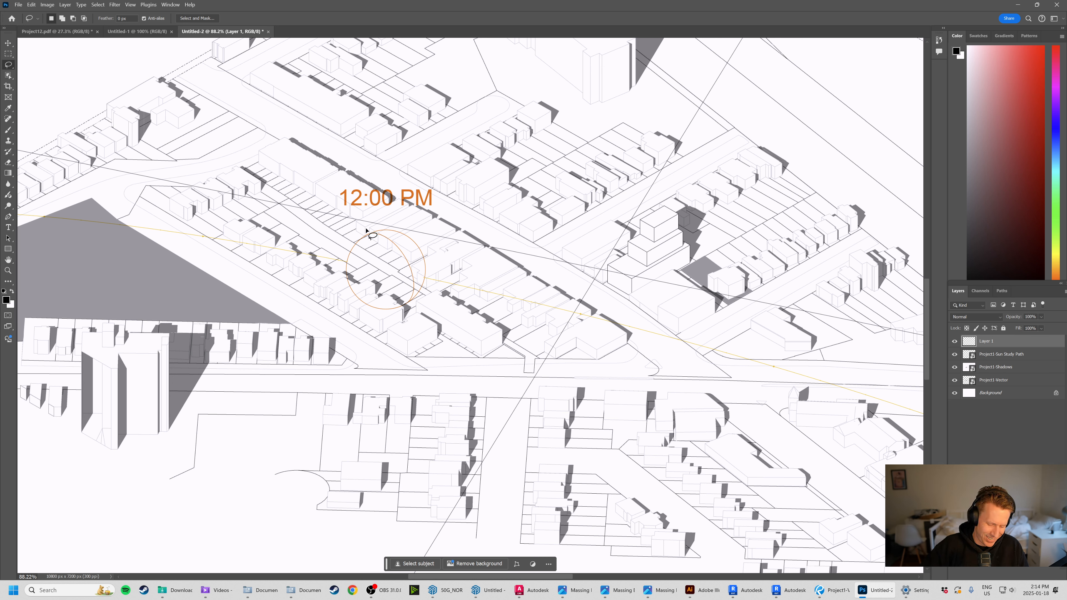
Set the Brush tool's size to about 464 px and raise its hardness above 0%.
{"action": "key", "text": "b"}
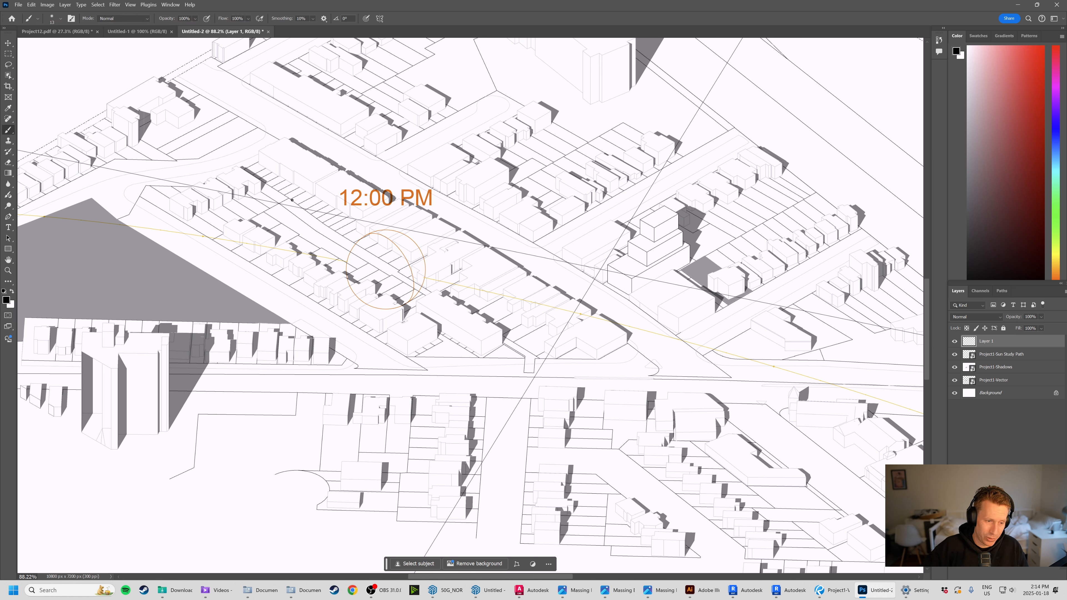
{"action": "left_click", "coordinate": [60, 18]}
{"action": "left_click_drag", "start_coordinate": [50, 44], "coordinate": [90, 44]}
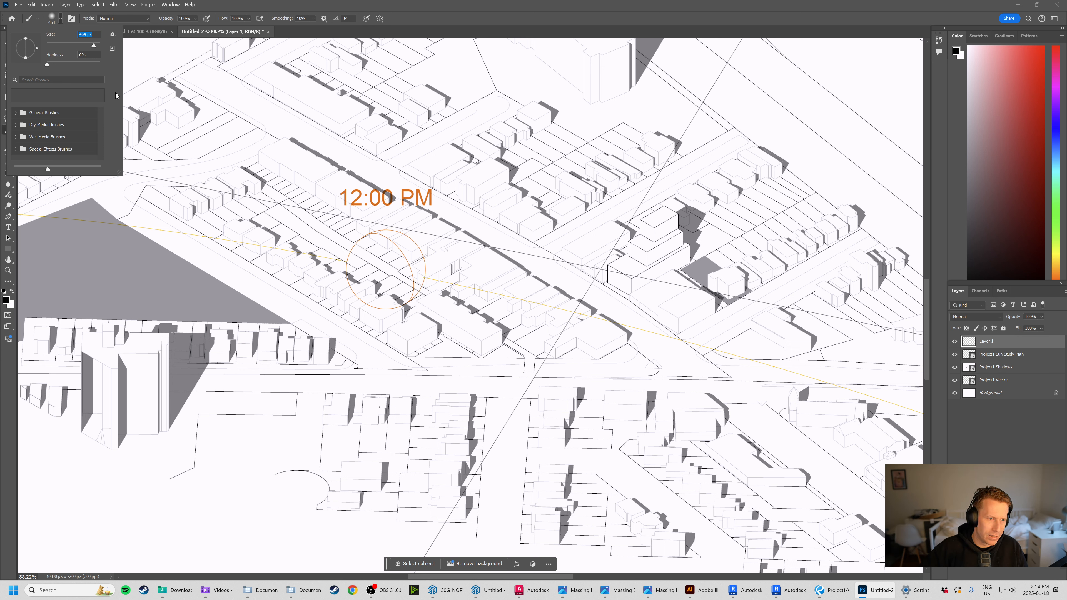
{"action": "left_click_drag", "start_coordinate": [46, 64], "coordinate": [67, 68]}
Try out several yellow, orange and red shades for the foreground colour, ending on the web-safe yellow ffff33.
{"action": "left_click", "coordinate": [7, 299]}
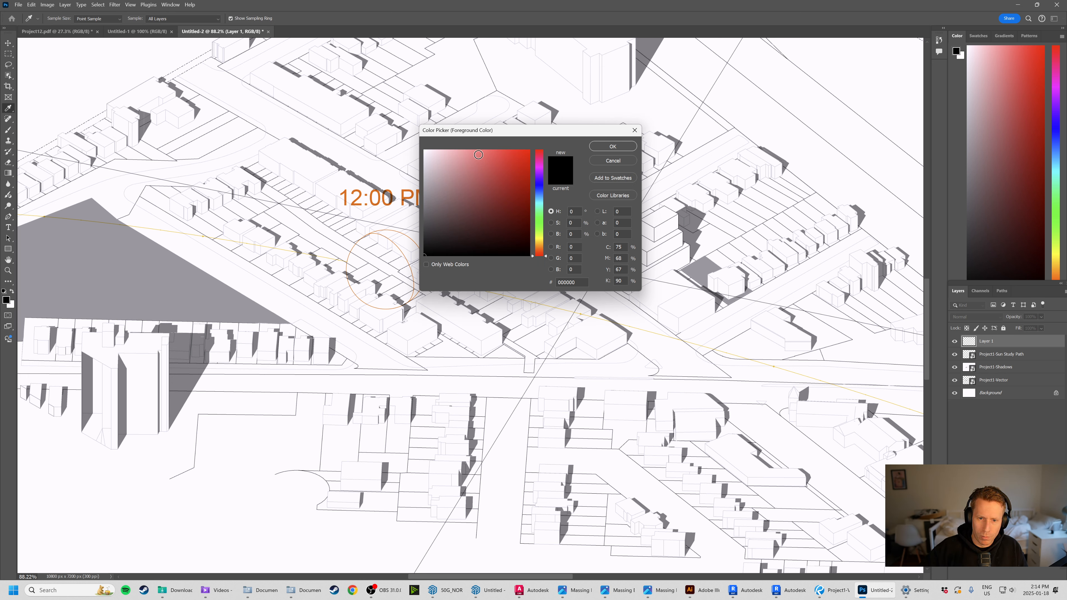
{"action": "left_click", "coordinate": [540, 236]}
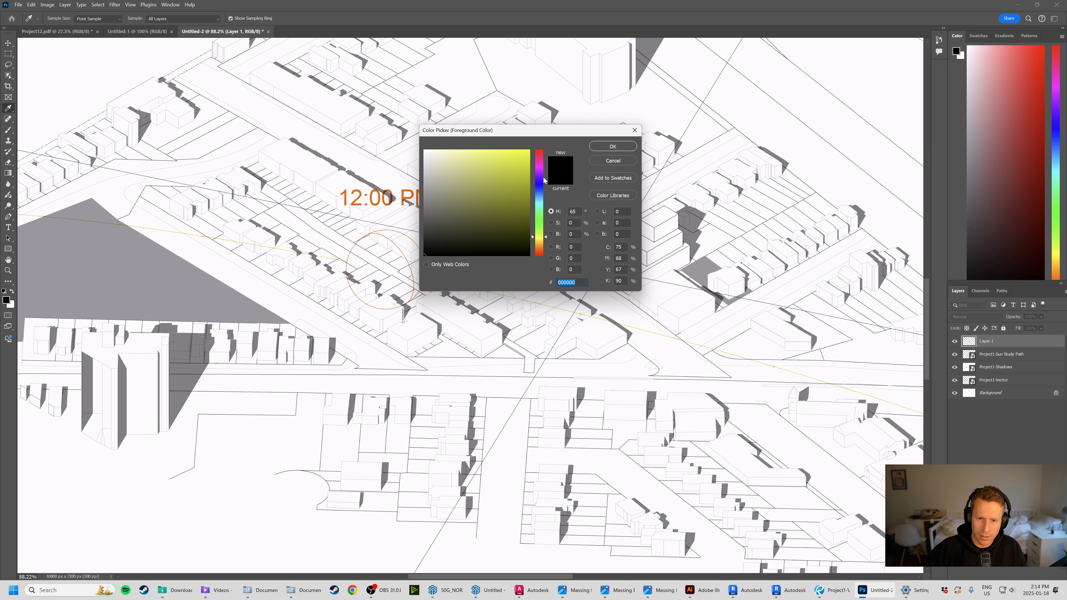
{"action": "left_click", "coordinate": [511, 193]}
{"action": "left_click_drag", "start_coordinate": [546, 235], "coordinate": [545, 244]}
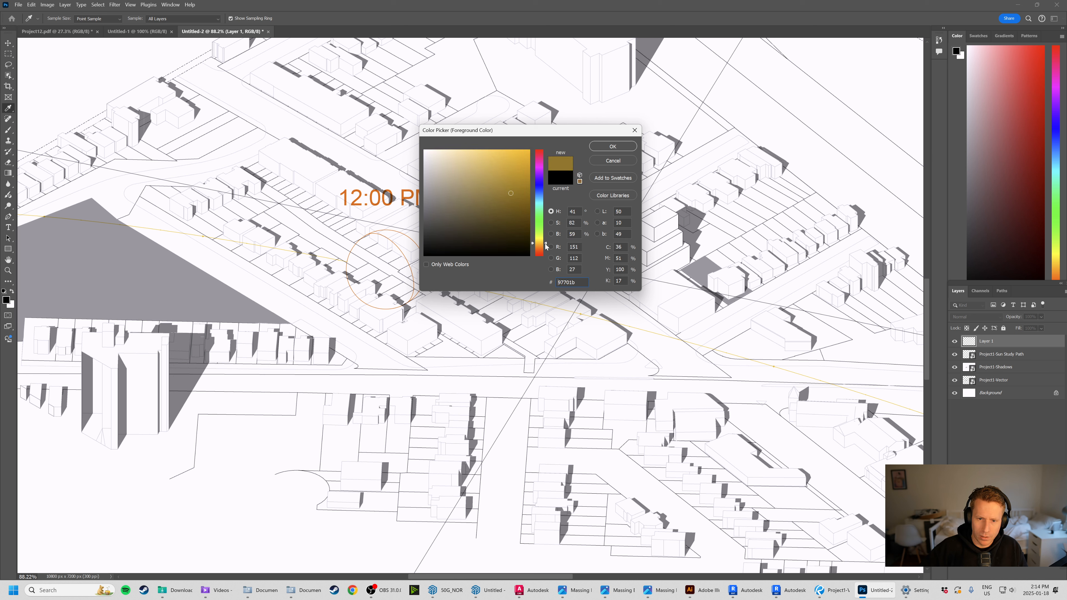
{"action": "left_click", "coordinate": [514, 190]}
{"action": "left_click_drag", "start_coordinate": [542, 248], "coordinate": [549, 247]}
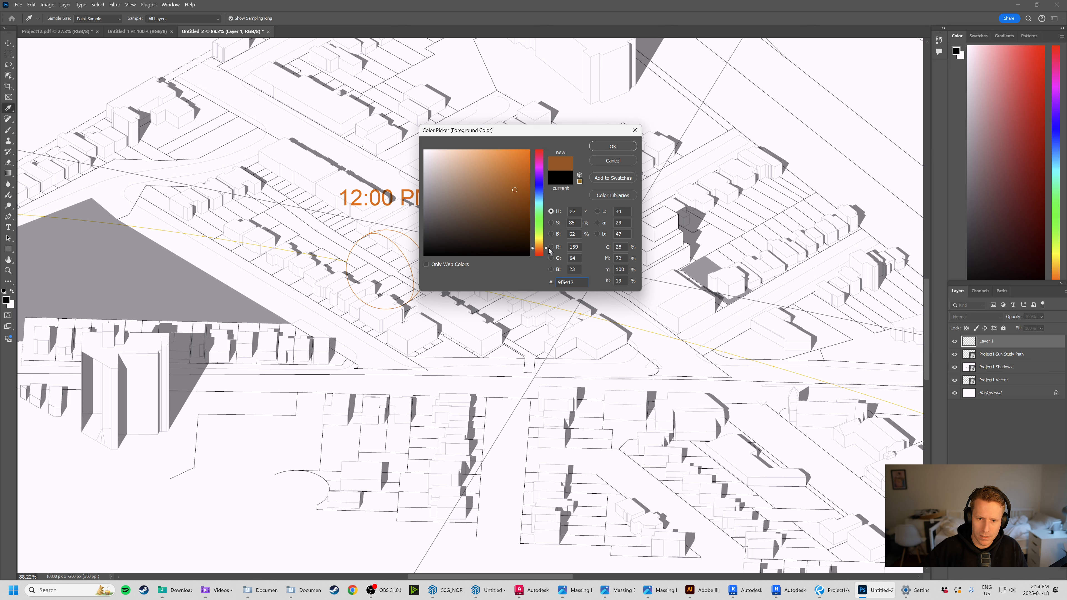
{"action": "mouse_move", "coordinate": [514, 190]}
{"action": "left_mouse_down"}
{"action": "mouse_move", "coordinate": [504, 154]}
{"action": "mouse_move", "coordinate": [498, 204]}
{"action": "left_mouse_up"}
{"action": "left_click_drag", "start_coordinate": [545, 248], "coordinate": [550, 271]}
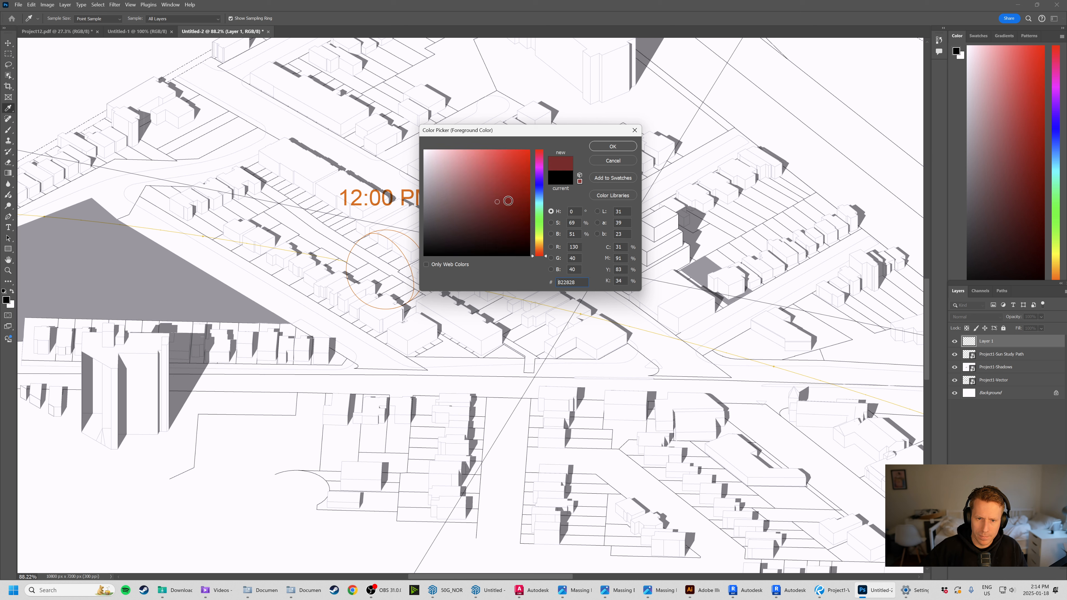
{"action": "mouse_move", "coordinate": [496, 200]}
{"action": "left_mouse_down"}
{"action": "mouse_move", "coordinate": [515, 159]}
{"action": "mouse_move", "coordinate": [503, 156]}
{"action": "left_mouse_up"}
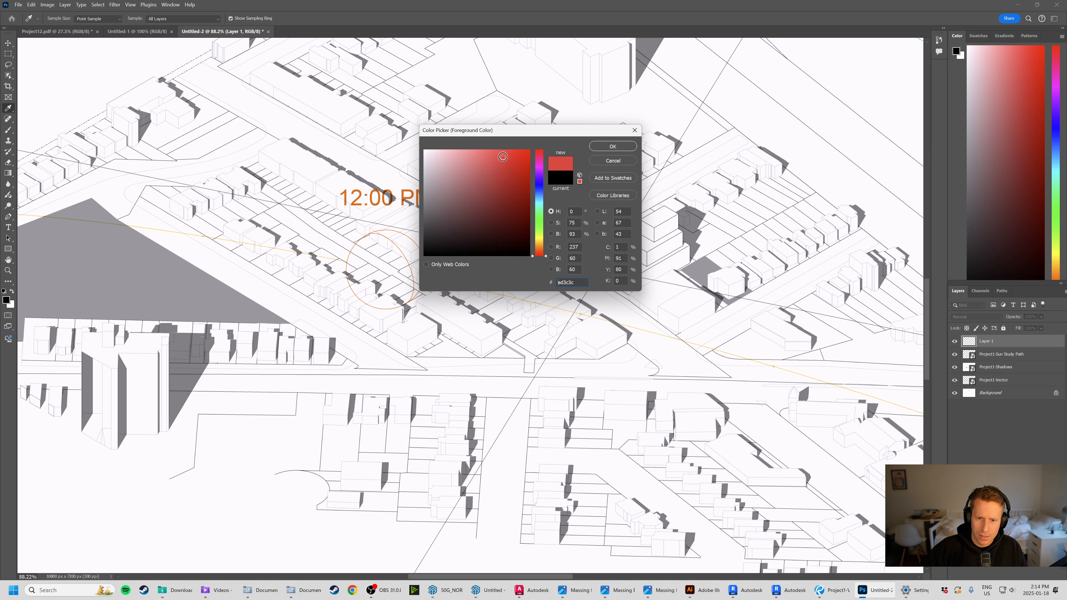
{"action": "left_click", "coordinate": [543, 225]}
{"action": "mouse_move", "coordinate": [545, 233]}
{"action": "left_mouse_down"}
{"action": "mouse_move", "coordinate": [546, 246]}
{"action": "mouse_move", "coordinate": [552, 237]}
{"action": "left_mouse_up"}
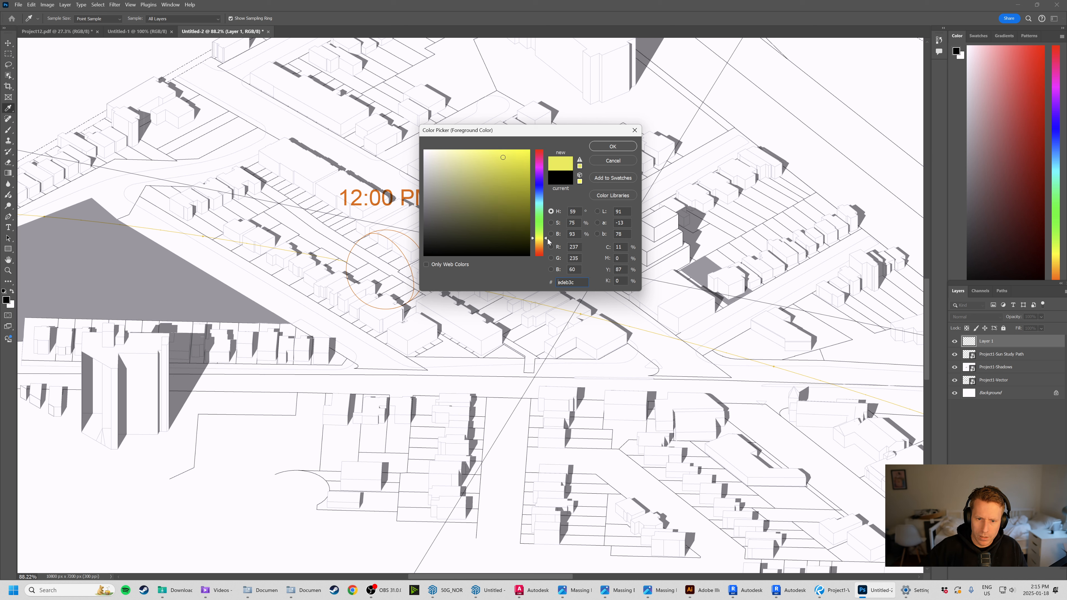
{"action": "left_click_drag", "start_coordinate": [547, 238], "coordinate": [550, 239]}
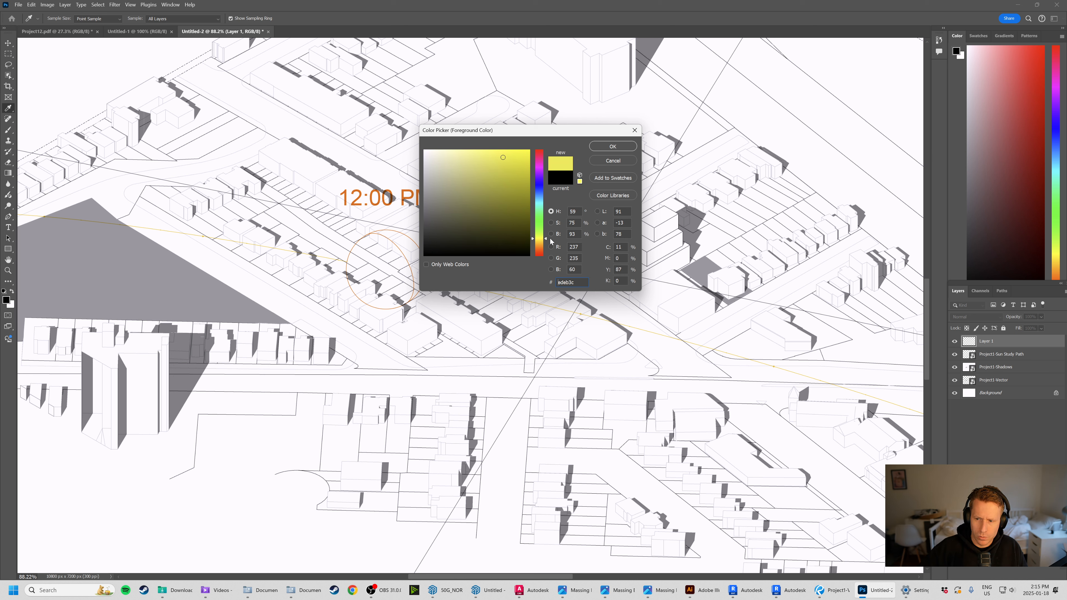
{"action": "left_click", "coordinate": [580, 182]}
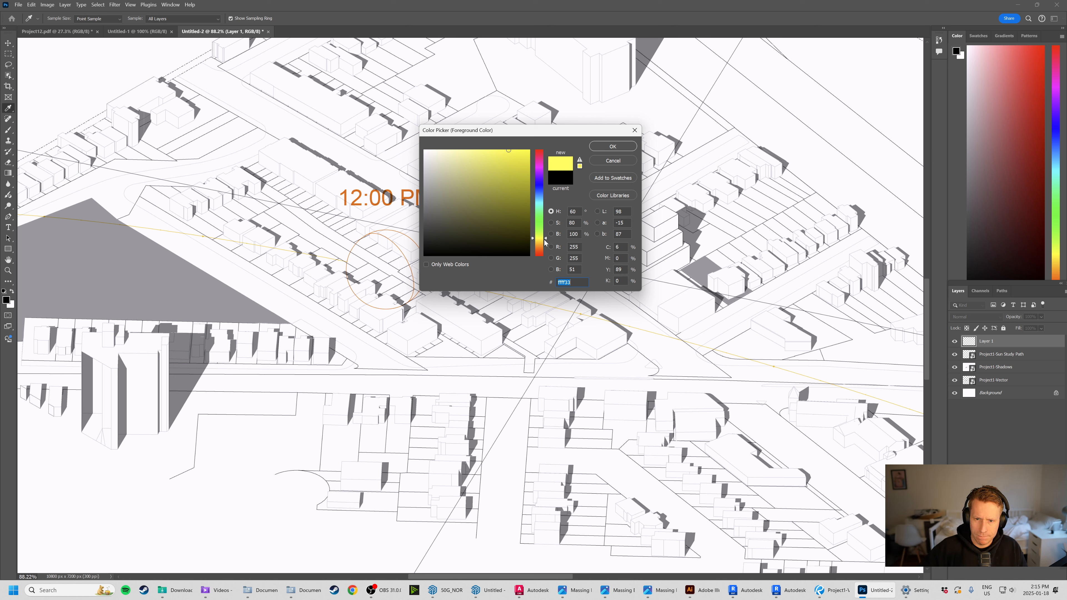
Set the foreground colour to HKS 02 Z from the HKS Z Process library and paint one soft dab over the 12:00 PM sun outline.
{"action": "left_click", "coordinate": [613, 195]}
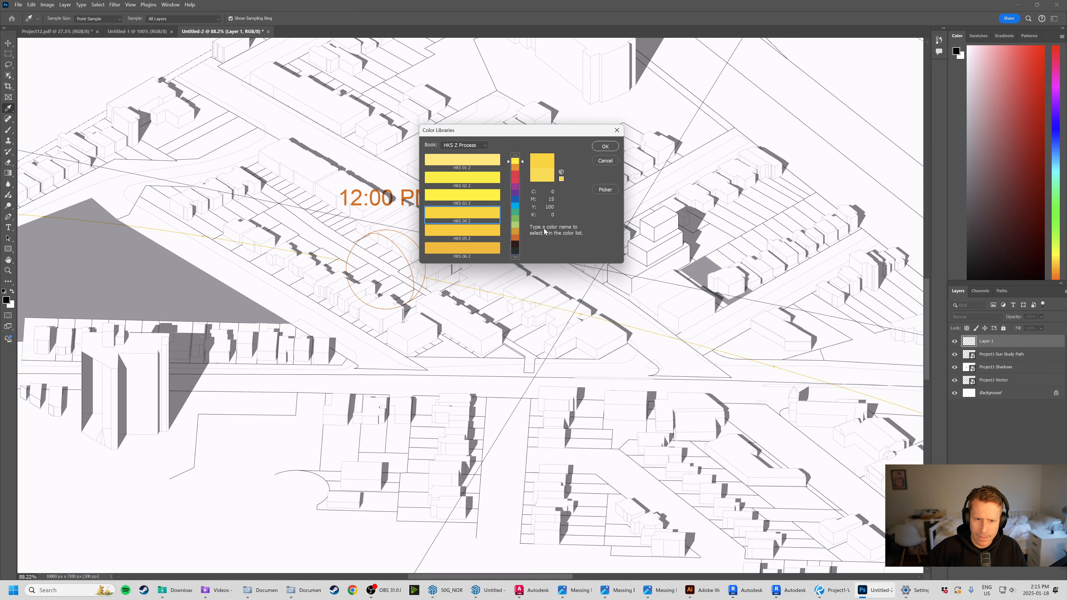
{"action": "left_click", "coordinate": [477, 184]}
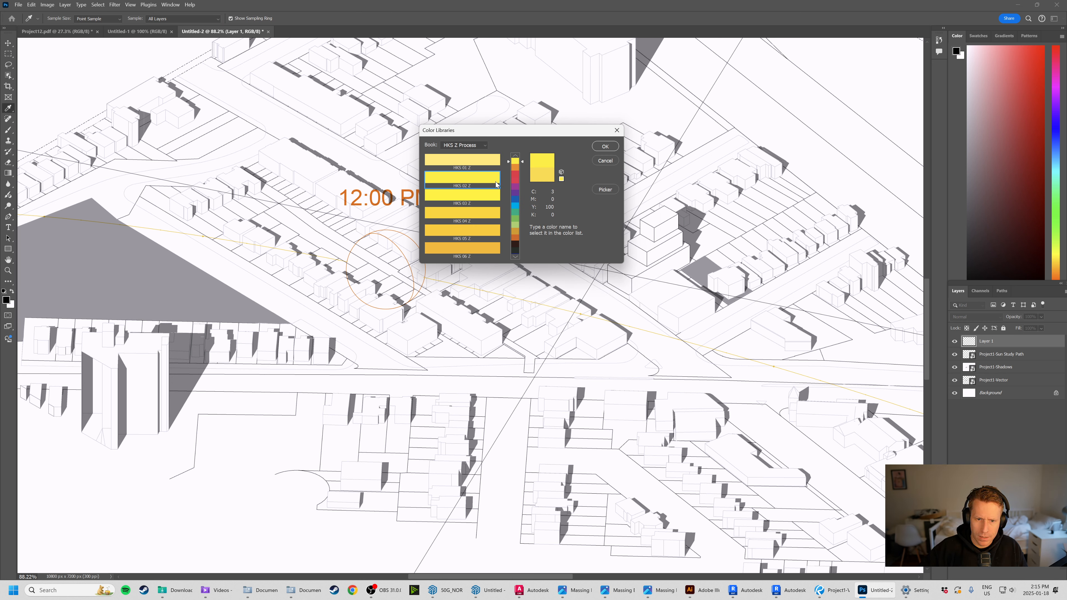
{"action": "left_click", "coordinate": [605, 146]}
{"action": "key", "text": "b"}
{"action": "left_click", "coordinate": [388, 270]}
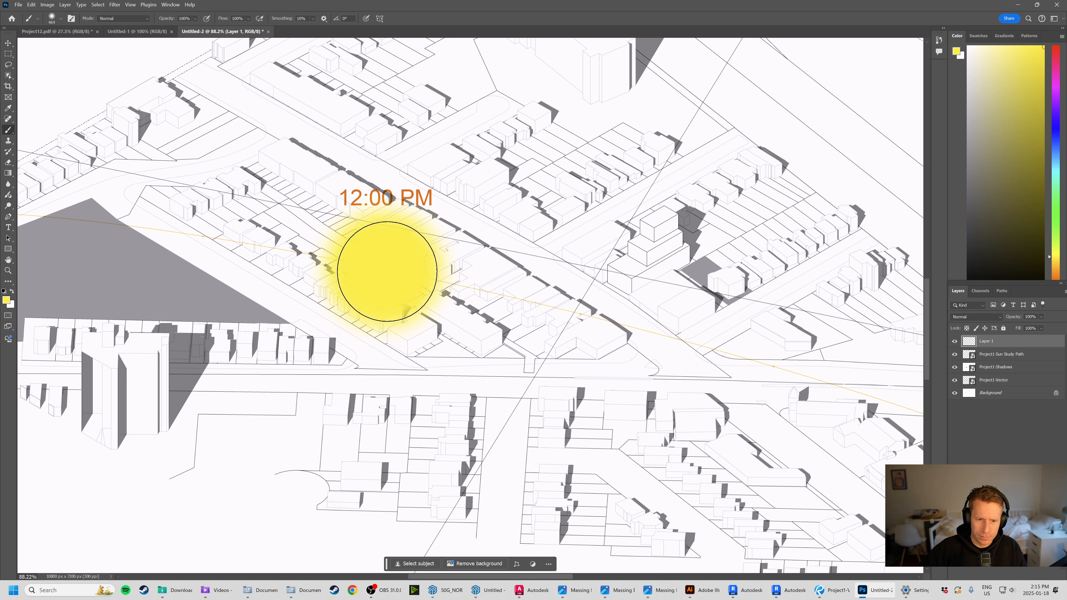
Add a new empty layer and place it between the painted sun's layer and the Project1-Sun Study Path layer.
{"action": "scroll", "coordinate": [503, 239], "scroll_direction": "down", "scroll_amount": 3, "text": "alt"}
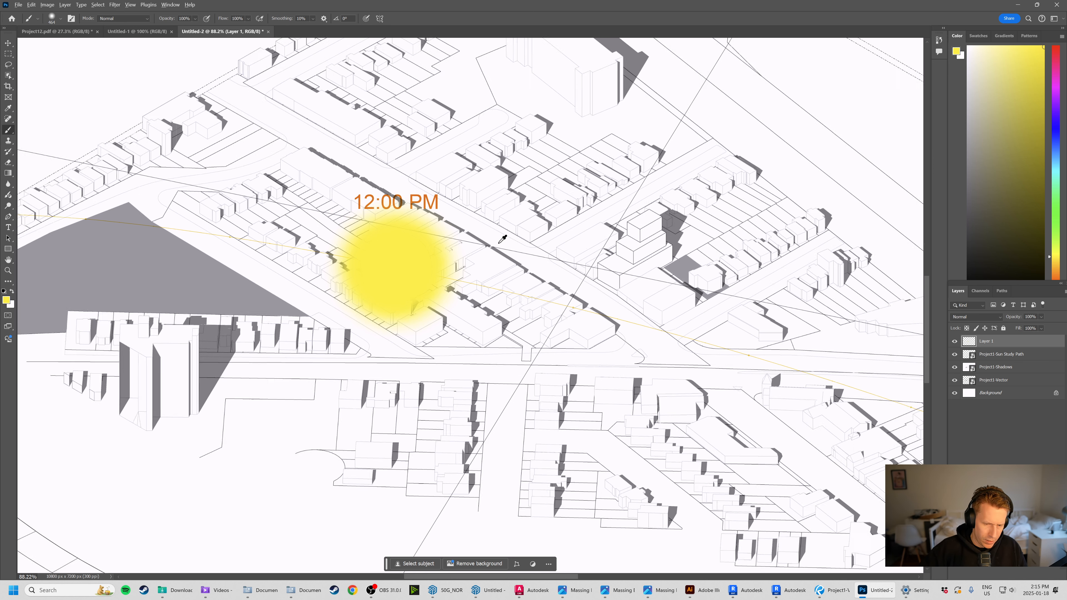
{"action": "scroll", "coordinate": [503, 239], "scroll_direction": "down", "scroll_amount": 2, "text": "alt"}
{"action": "scroll", "coordinate": [643, 225], "scroll_direction": "up", "scroll_amount": 1, "text": "alt"}
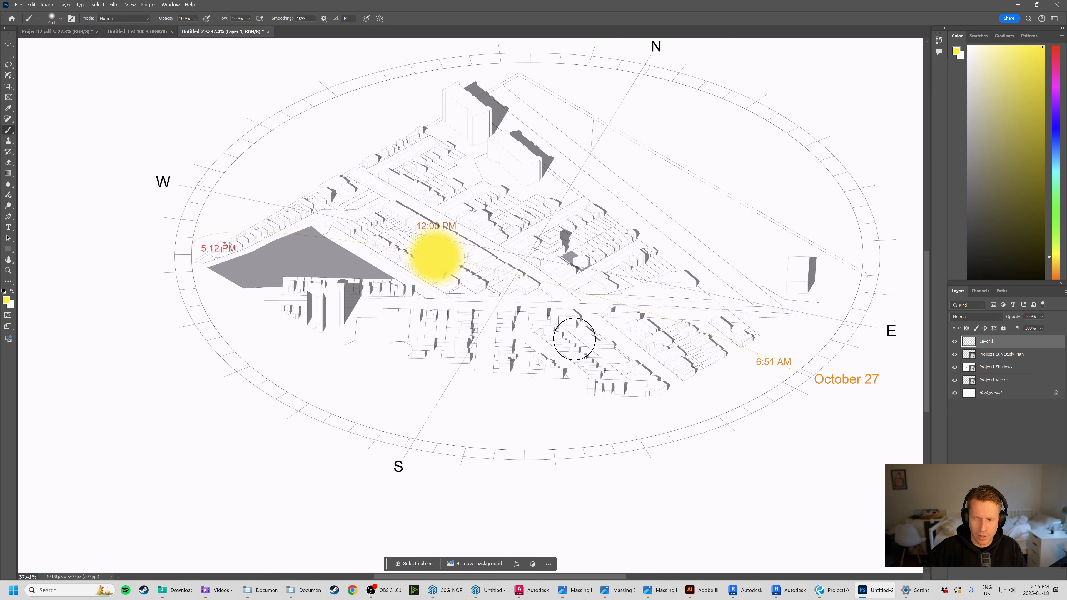
{"action": "left_click_drag", "start_coordinate": [610, 228], "coordinate": [533, 272]}
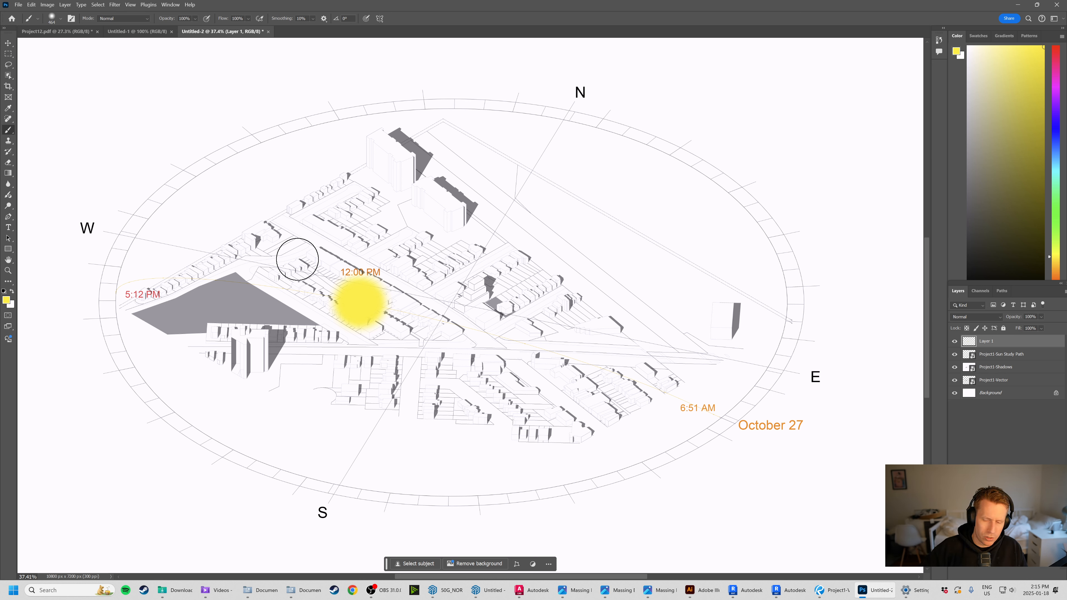
{"action": "left_click", "coordinate": [1046, 563]}
{"action": "left_click_drag", "start_coordinate": [1008, 338], "coordinate": [1008, 363]}
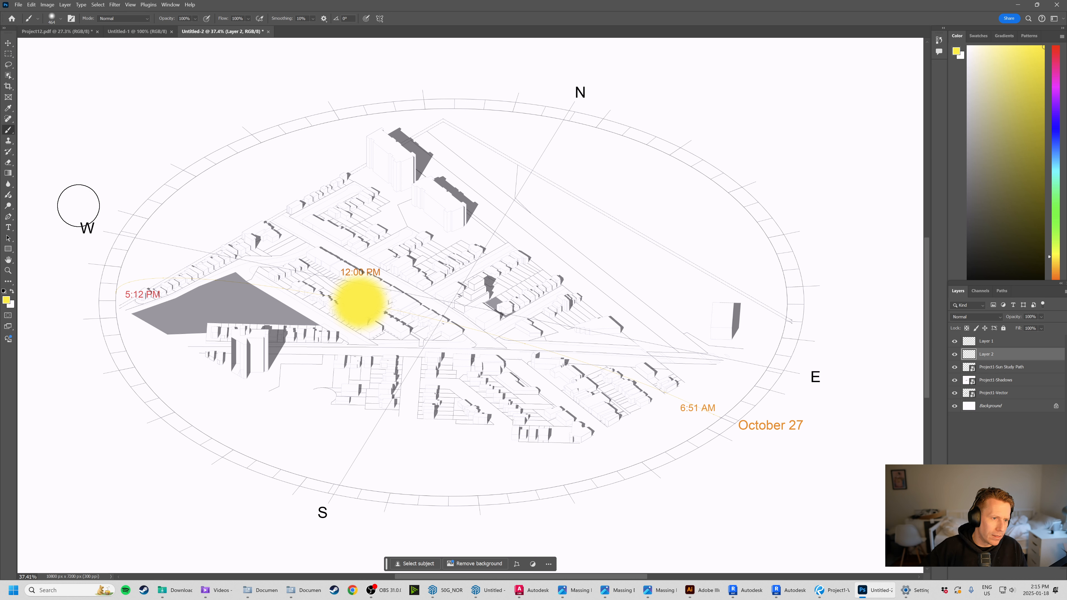
{"action": "left_click", "coordinate": [8, 217]}
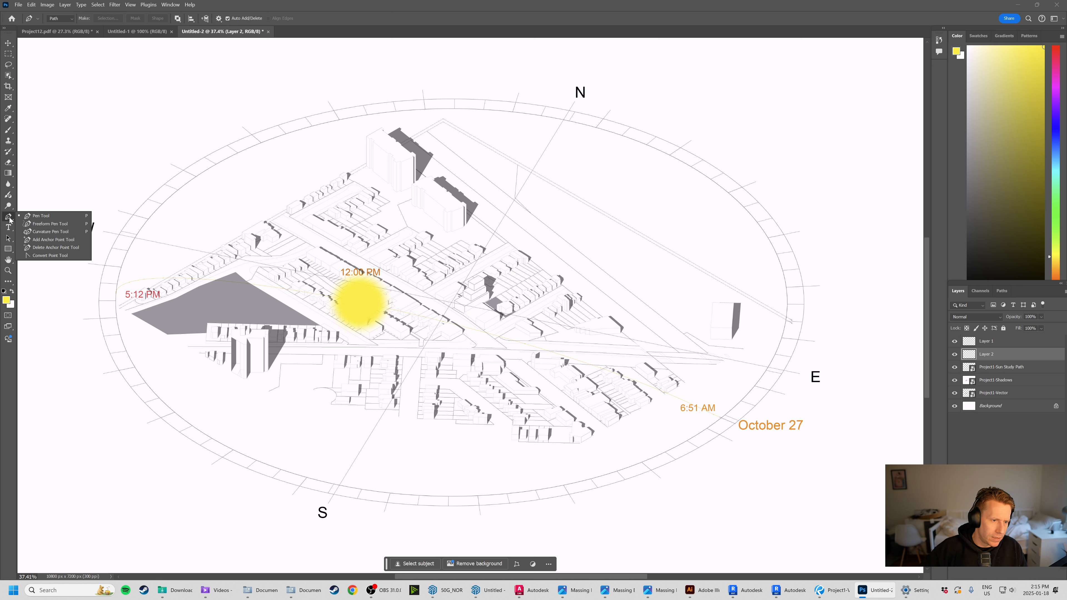
{"action": "left_click", "coordinate": [9, 251]}
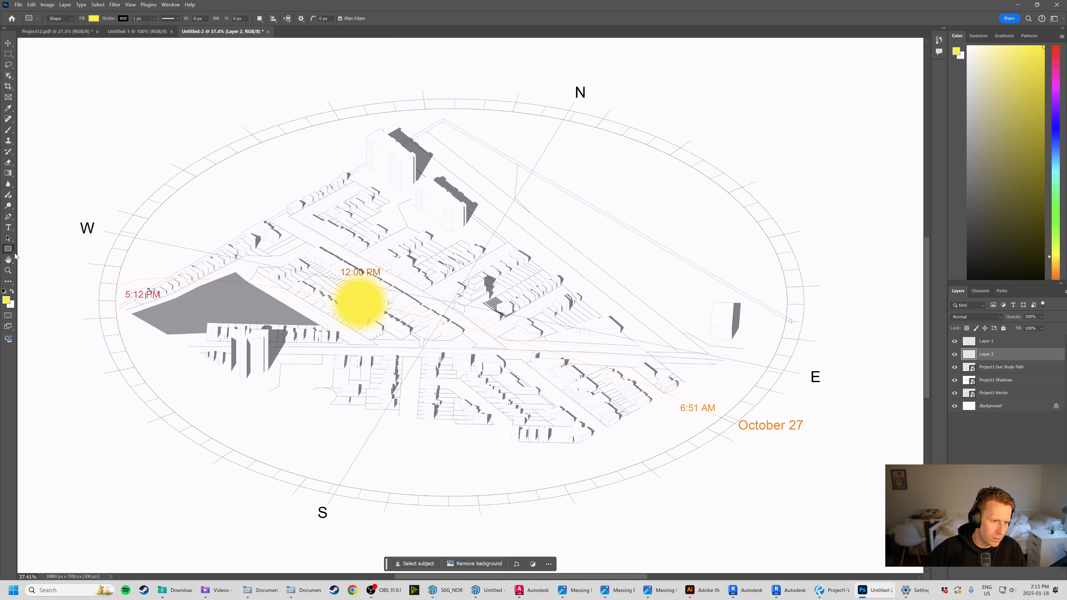
{"action": "left_click", "coordinate": [9, 249]}
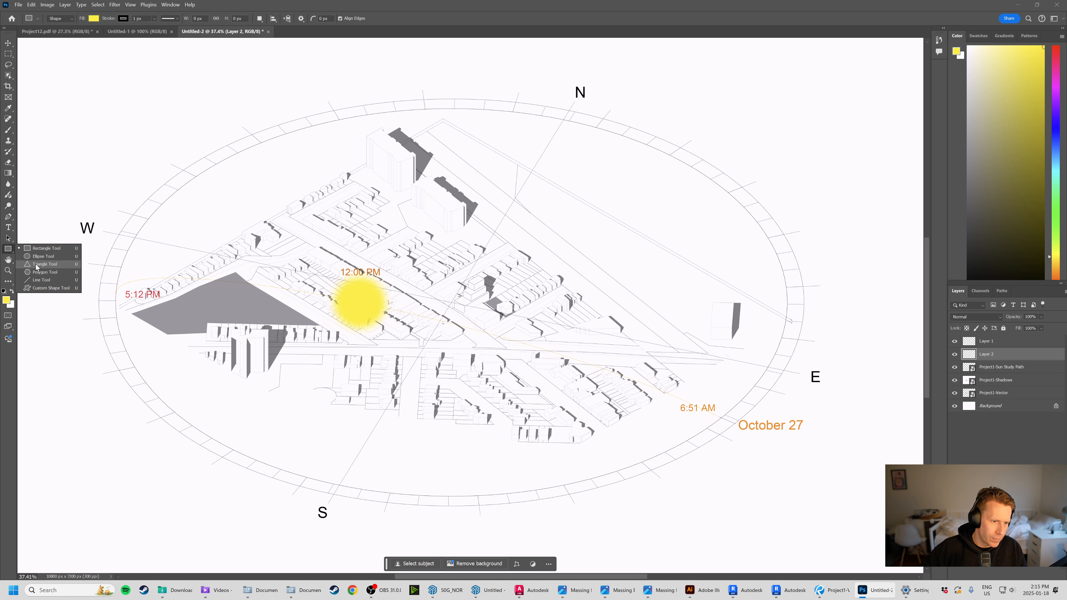
{"action": "left_click", "coordinate": [52, 278]}
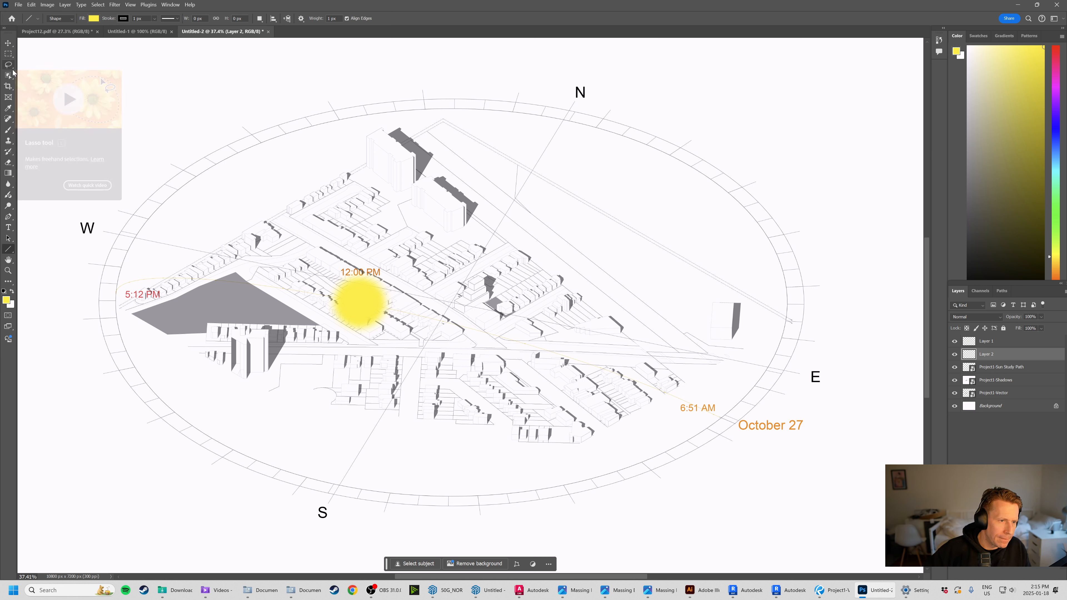
{"action": "left_click", "coordinate": [9, 131]}
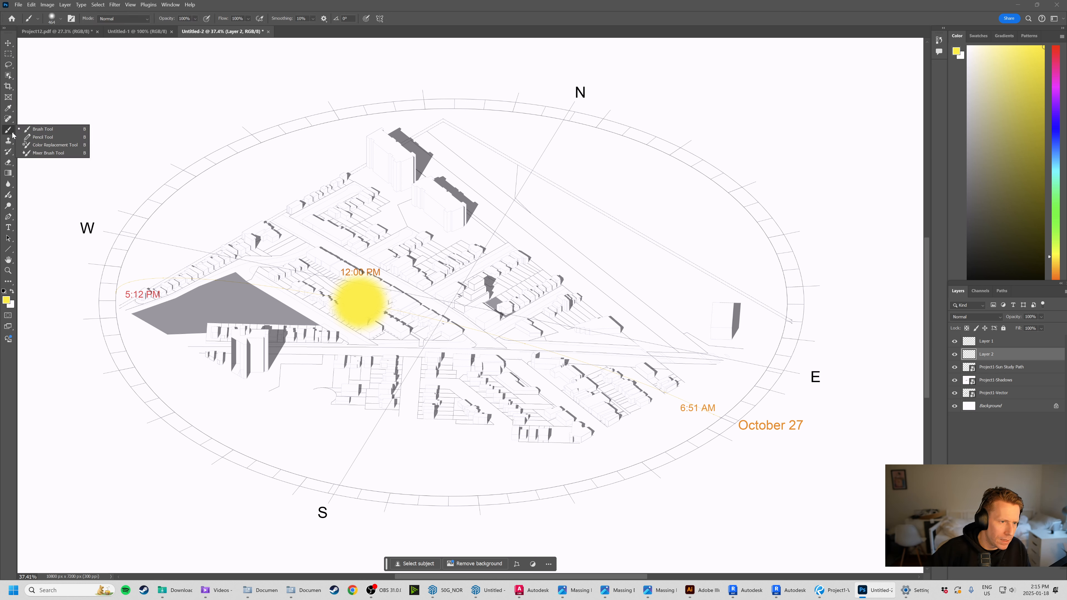
{"action": "left_click", "coordinate": [12, 165]}
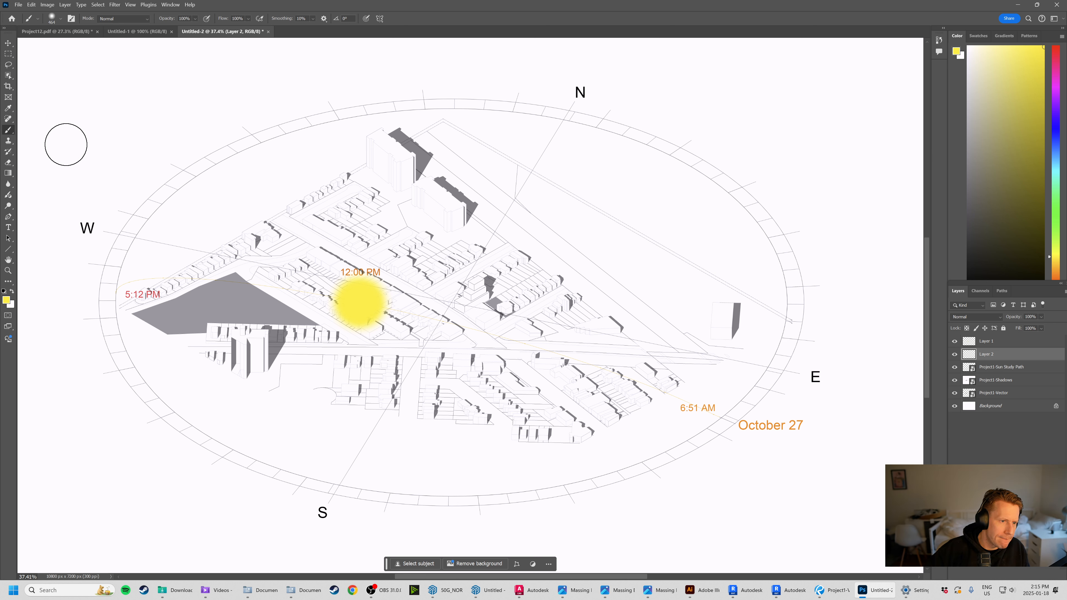
Start a Pen tool path at the sun path's western end and trace its curve above the 5:12 PM label.
{"action": "left_click", "coordinate": [9, 217]}
{"action": "left_click", "coordinate": [116, 295]}
{"action": "left_click_drag", "start_coordinate": [127, 284], "coordinate": [138, 280]}
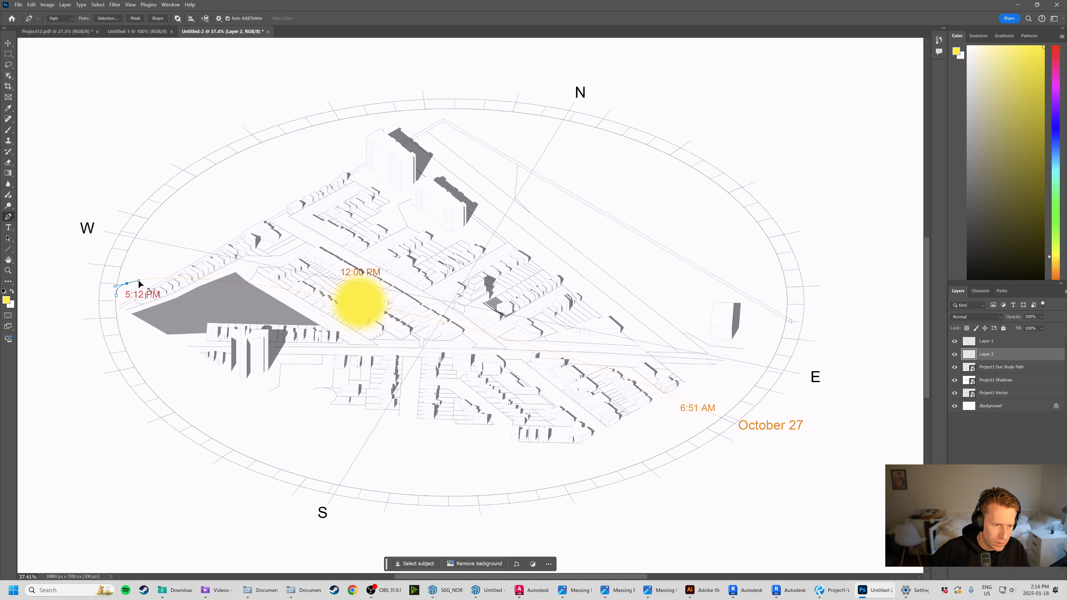
{"action": "left_click", "coordinate": [157, 277]}
{"action": "left_click_drag", "start_coordinate": [158, 278], "coordinate": [174, 278]}
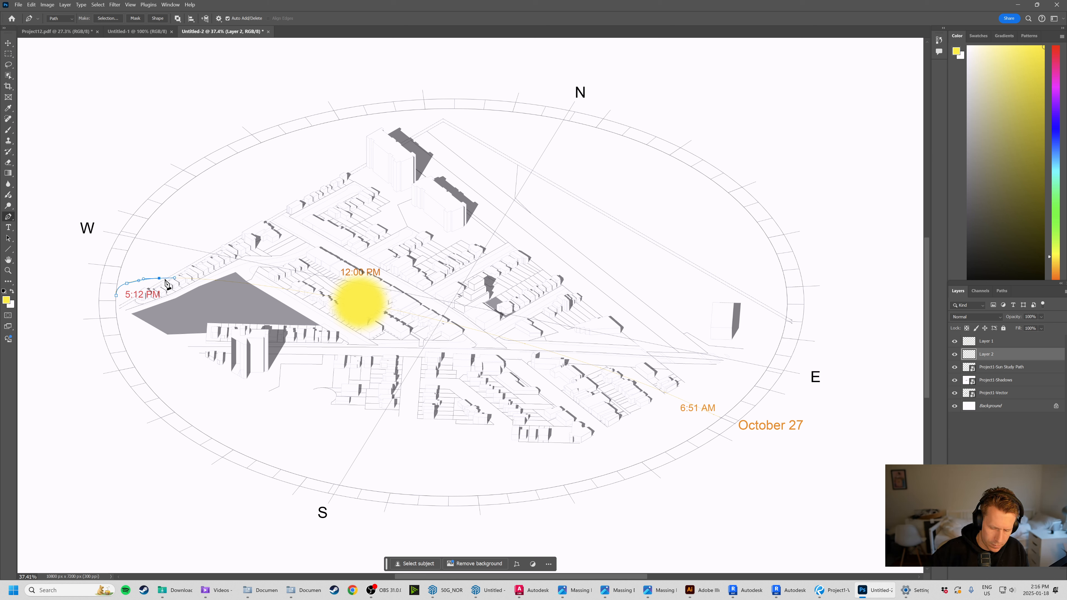
Undo the last curved anchors and retrace the sun path more closely from above the 5:12 PM label to the large grey area.
{"action": "scroll", "coordinate": [131, 282], "scroll_direction": "up", "scroll_amount": 2, "text": "alt"}
{"action": "scroll", "coordinate": [131, 282], "scroll_direction": "up", "scroll_amount": 8, "text": "alt"}
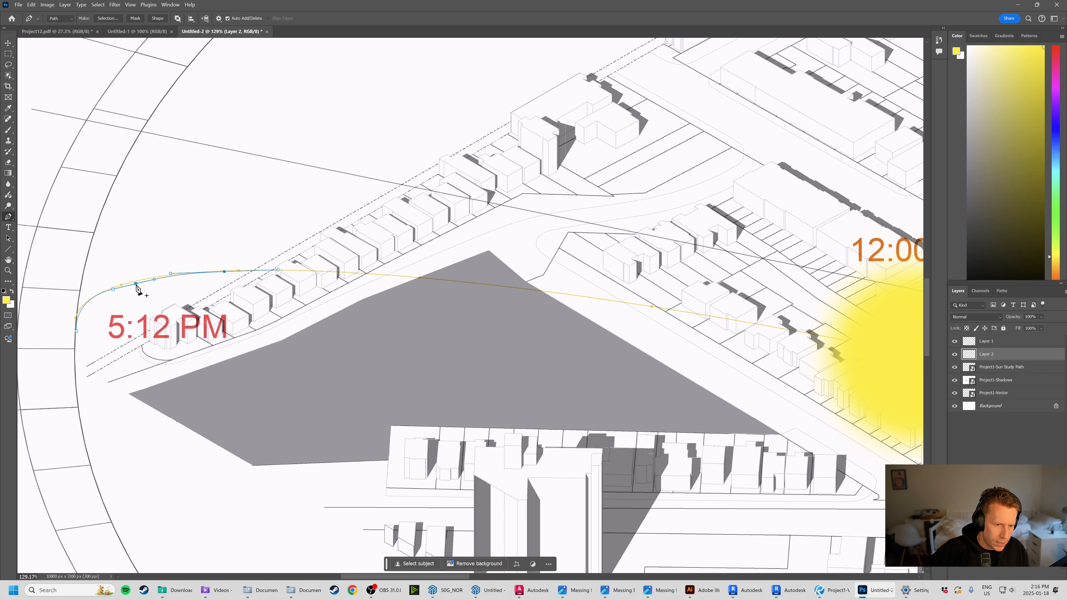
{"action": "key", "text": "ctrl+z"}
{"action": "key", "text": "ctrl+z"}
{"action": "key", "text": "ctrl+z"}
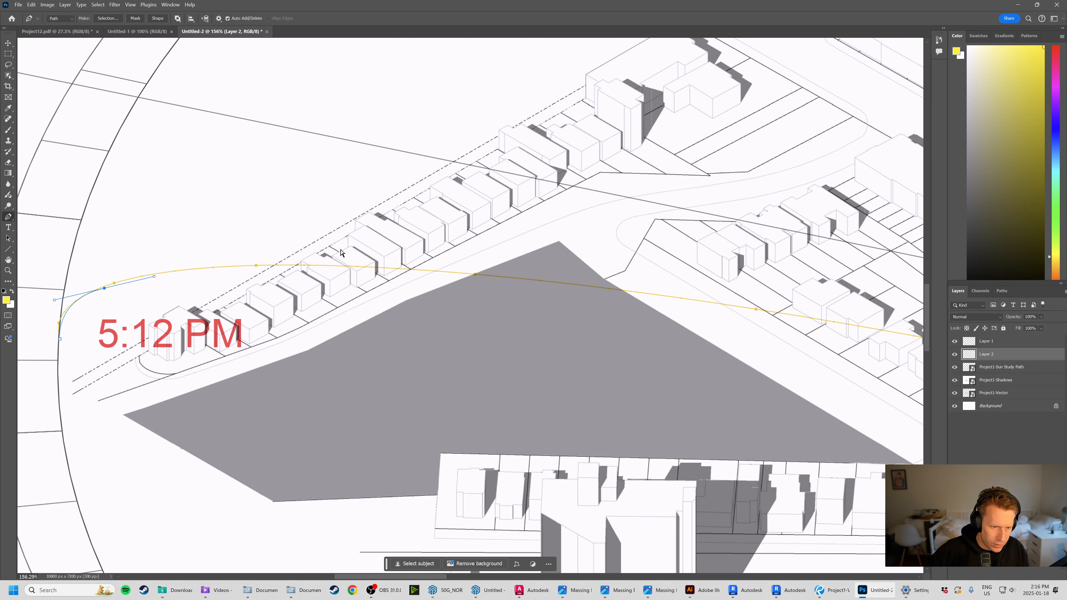
{"action": "left_click_drag", "start_coordinate": [115, 283], "coordinate": [273, 262]}
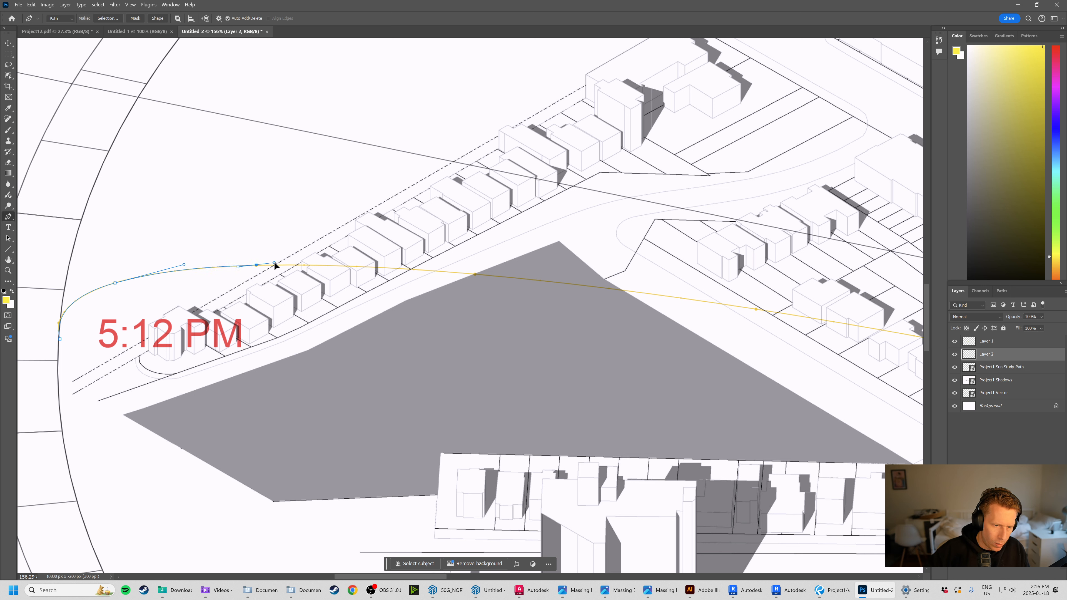
{"action": "left_click_drag", "start_coordinate": [424, 270], "coordinate": [435, 270]}
Continue the Pen path along the sun path from the grey area to just past the yellow 12:00 PM sun, redoing misaligned anchors.
{"action": "left_click_drag", "start_coordinate": [457, 317], "coordinate": [150, 263]}
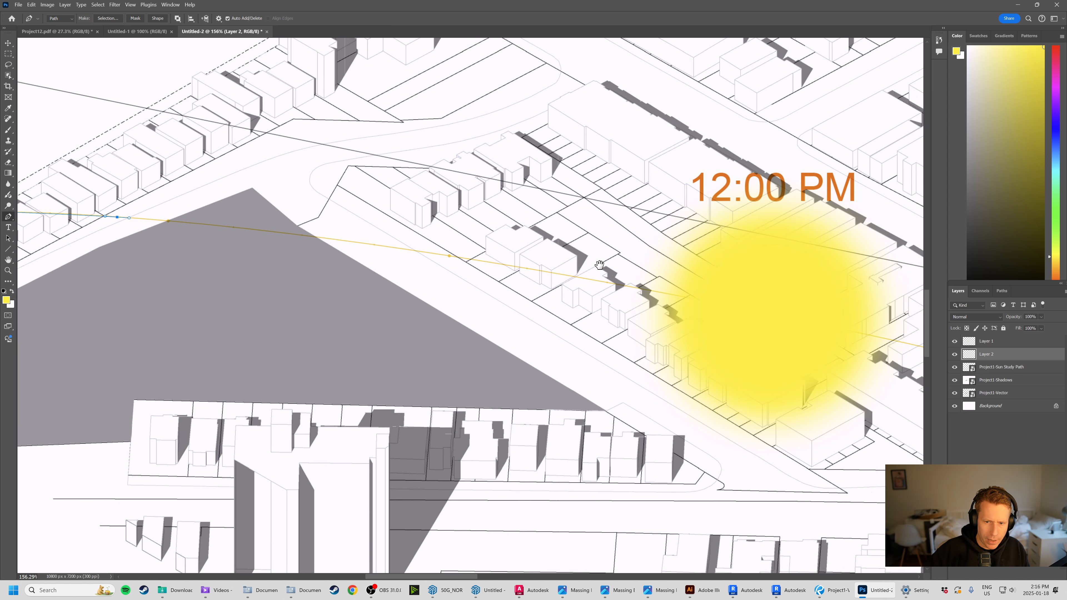
{"action": "left_click_drag", "start_coordinate": [599, 264], "coordinate": [544, 272]}
{"action": "left_click", "coordinate": [545, 269]}
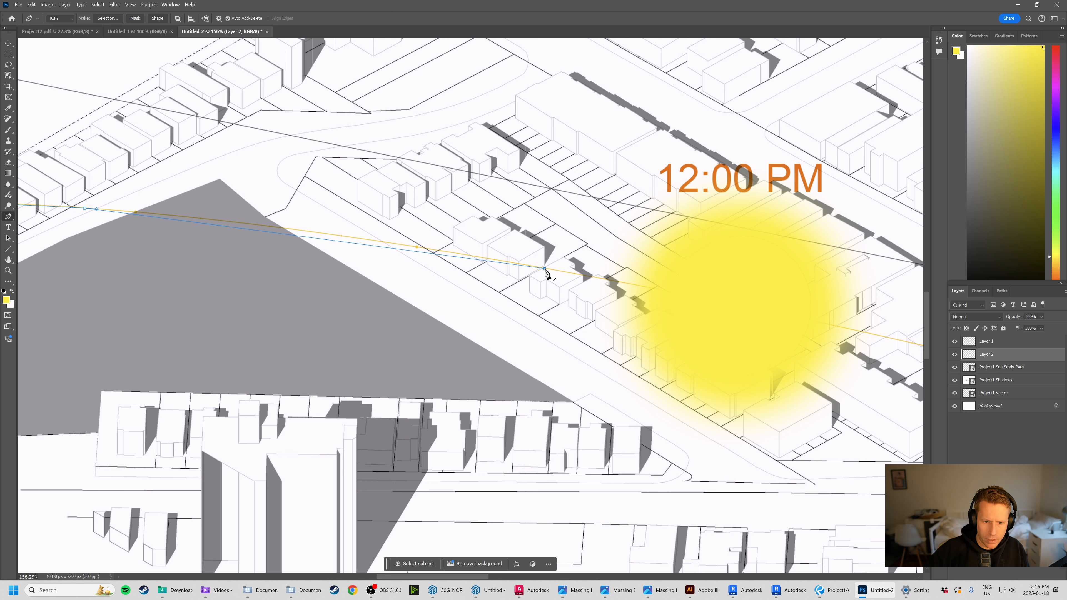
{"action": "left_click_drag", "start_coordinate": [544, 268], "coordinate": [638, 288]}
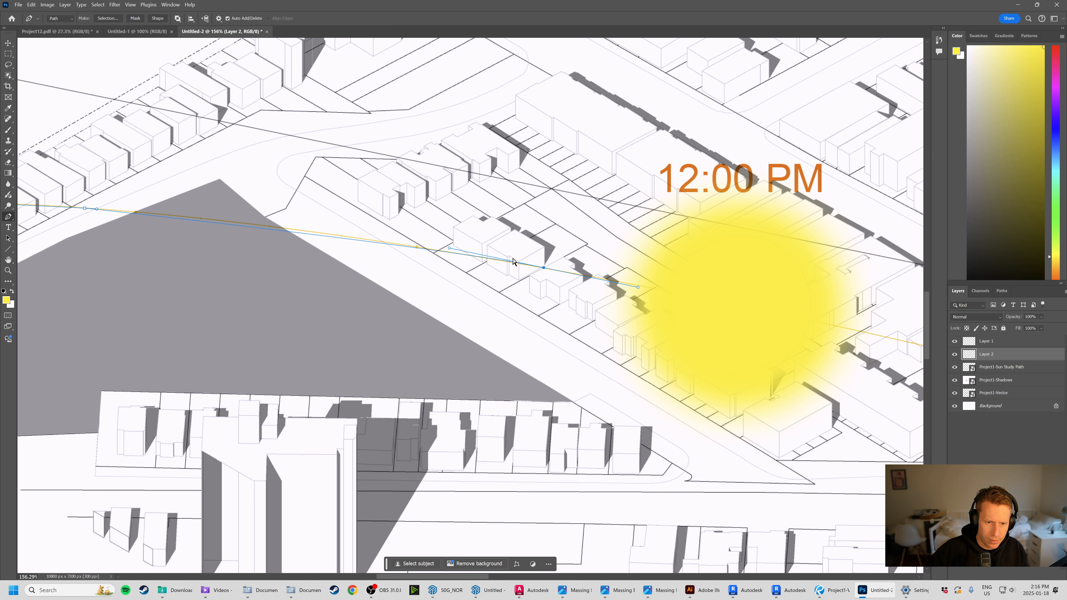
{"action": "key", "text": "ctrl+z"}
{"action": "left_click_drag", "start_coordinate": [418, 248], "coordinate": [512, 269]}
{"action": "left_click_drag", "start_coordinate": [685, 293], "coordinate": [716, 301]}
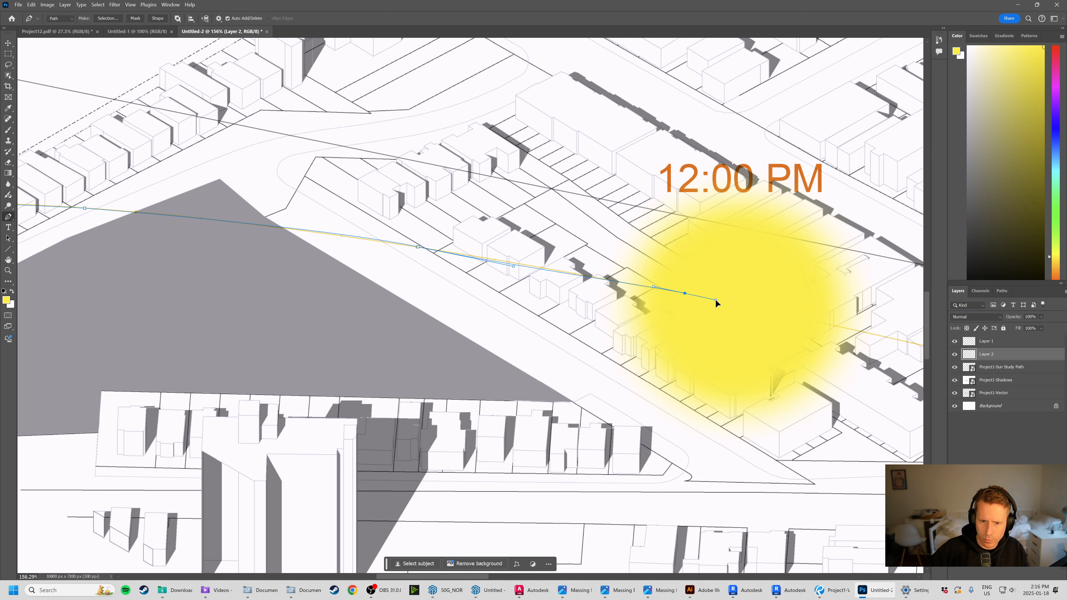
{"action": "key", "text": "ctrl+z"}
{"action": "left_click_drag", "start_coordinate": [848, 327], "coordinate": [884, 377]}
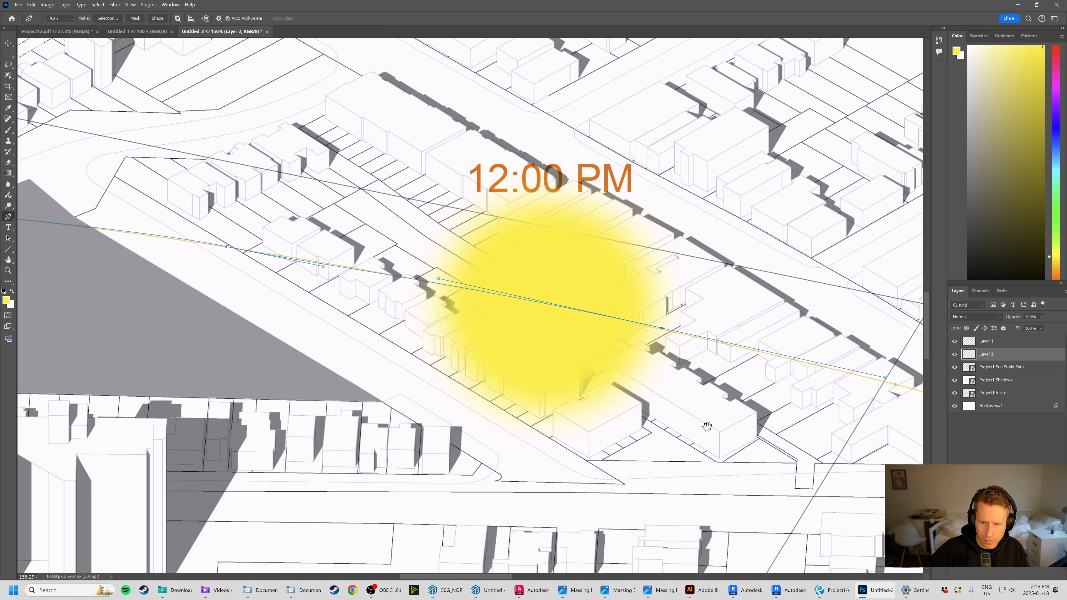
Extend the Pen path along the rest of the sun path past the 6:51 AM label, ending on the compass ring's inner edge.
{"action": "left_click_drag", "start_coordinate": [708, 427], "coordinate": [344, 282]}
{"action": "left_click_drag", "start_coordinate": [819, 316], "coordinate": [826, 318]}
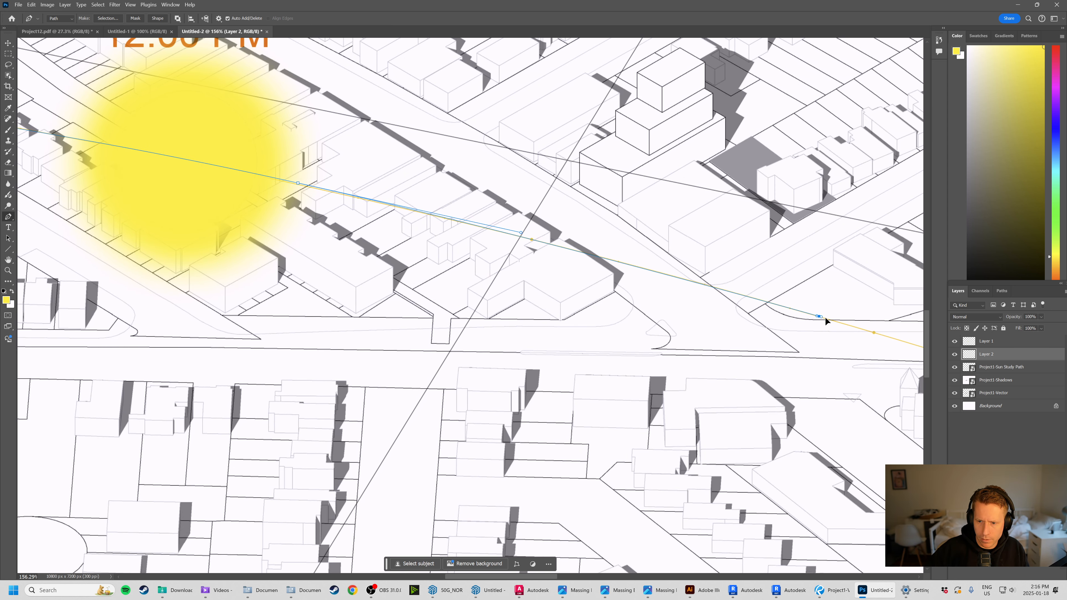
{"action": "left_click_drag", "start_coordinate": [703, 357], "coordinate": [405, 279]}
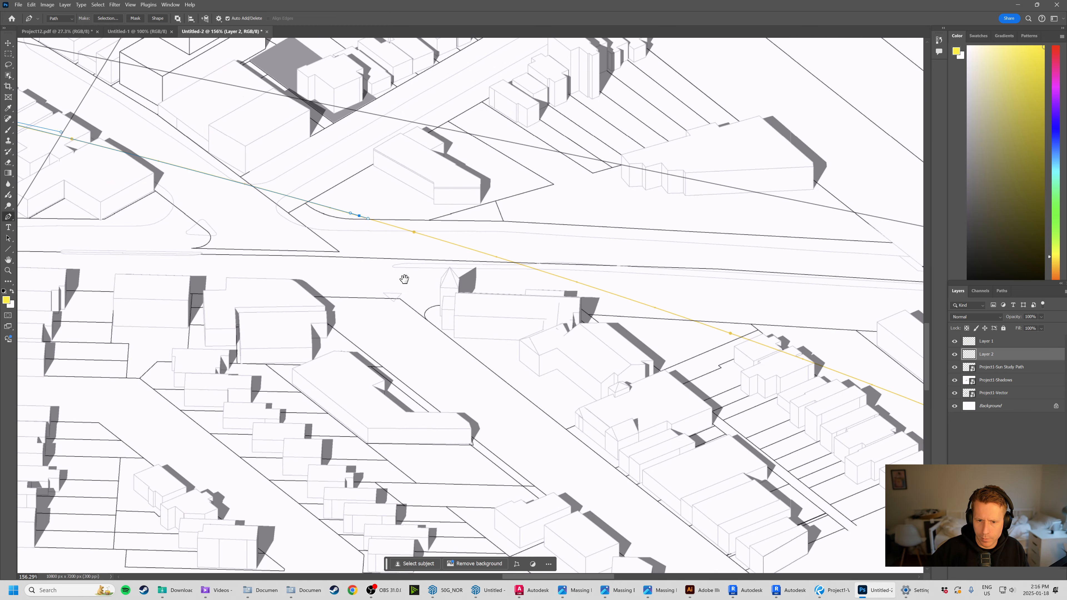
{"action": "left_click", "coordinate": [695, 323]}
{"action": "left_click_drag", "start_coordinate": [743, 358], "coordinate": [456, 249]}
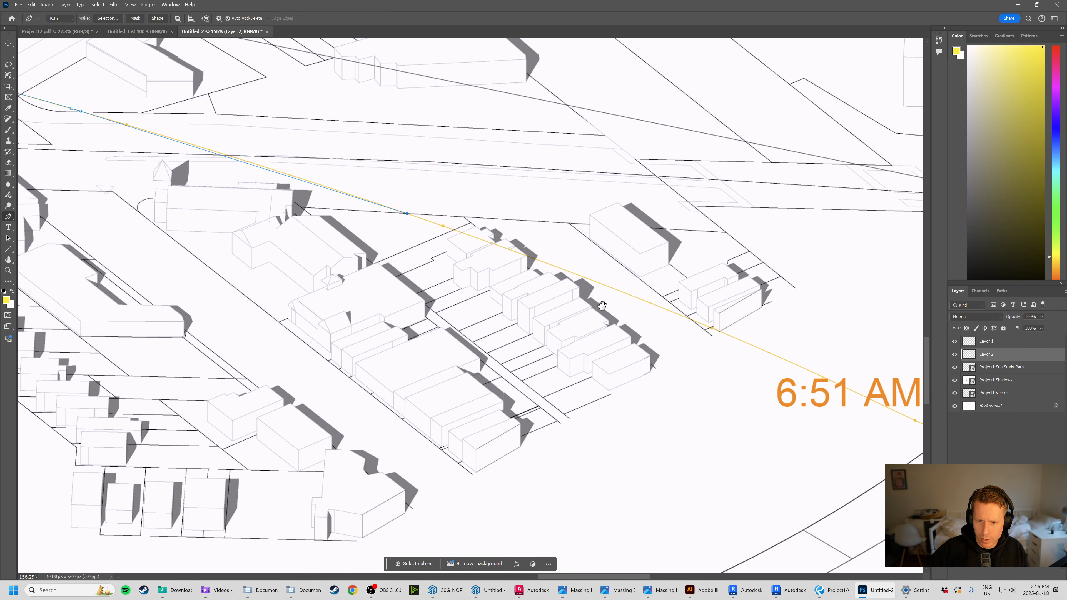
{"action": "left_click", "coordinate": [740, 340]}
{"action": "left_click_drag", "start_coordinate": [740, 339], "coordinate": [496, 233]}
{"action": "left_click", "coordinate": [701, 326]}
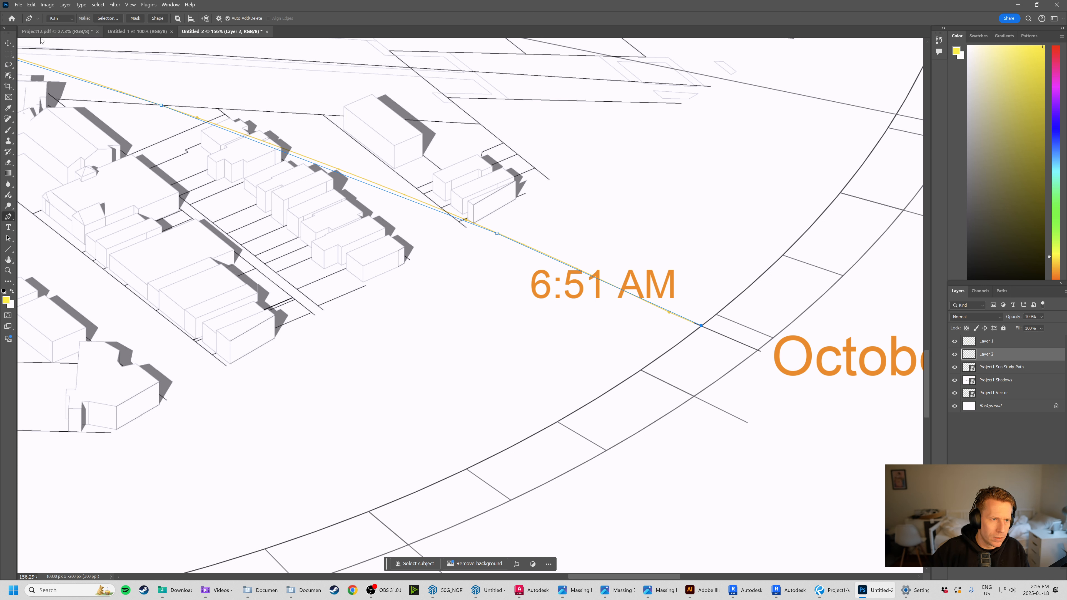
Try converting the traced sun path into a shape layer, check the path operations, and undo the conversion.
{"action": "left_click", "coordinate": [157, 18]}
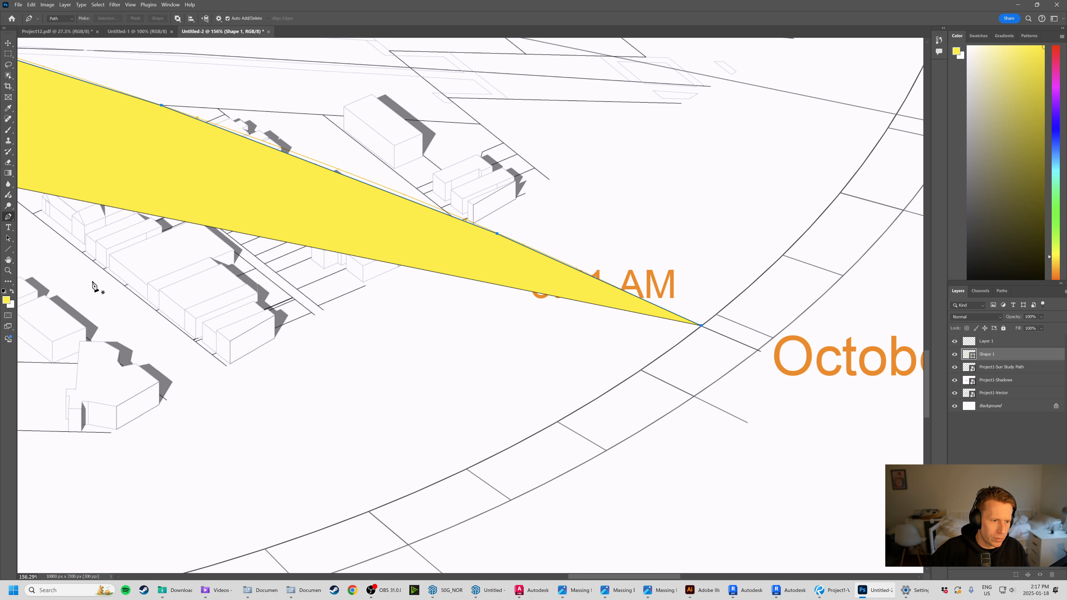
{"action": "left_click", "coordinate": [177, 18]}
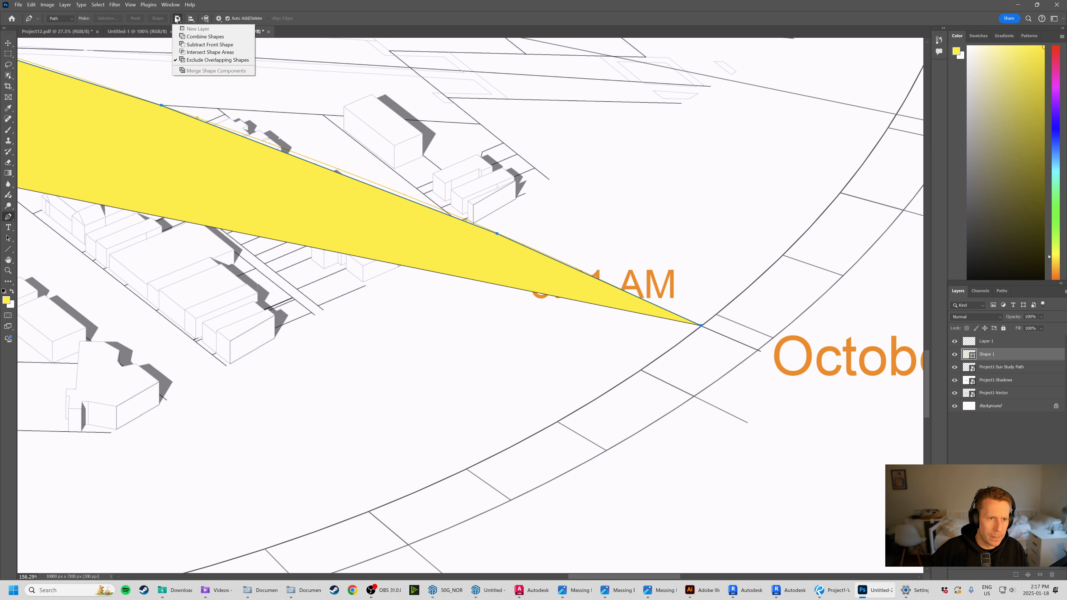
{"action": "left_click", "coordinate": [177, 18]}
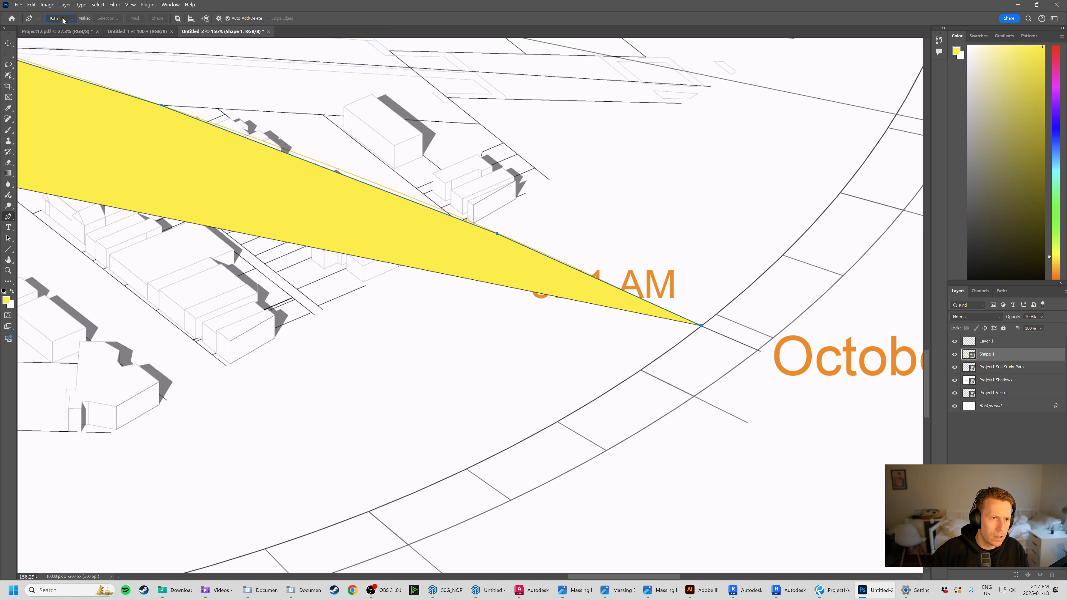
{"action": "key", "text": "ctrl+z"}
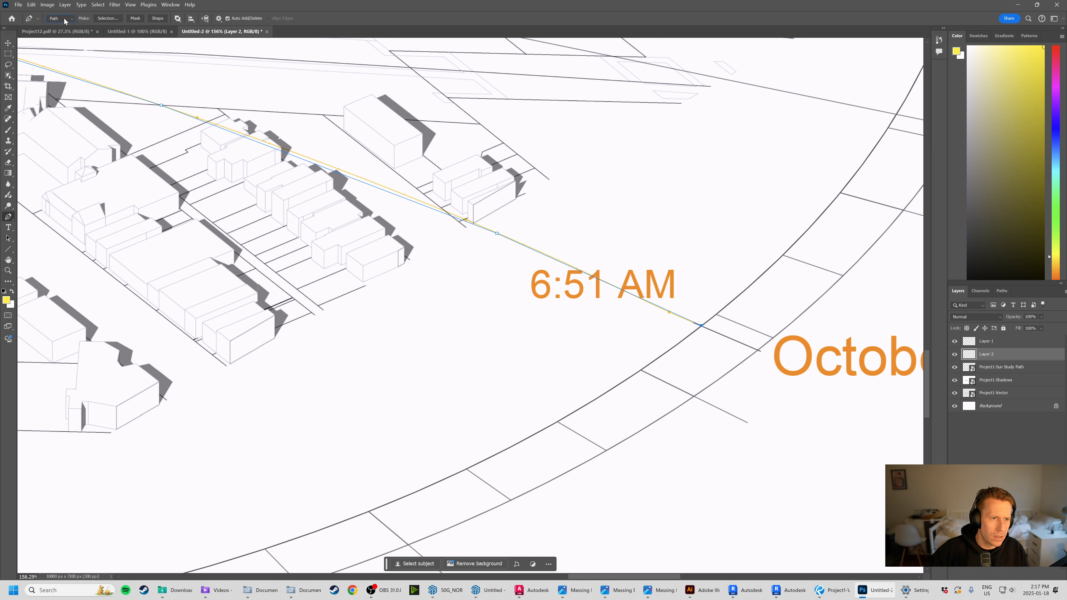
{"action": "left_click", "coordinate": [106, 19]}
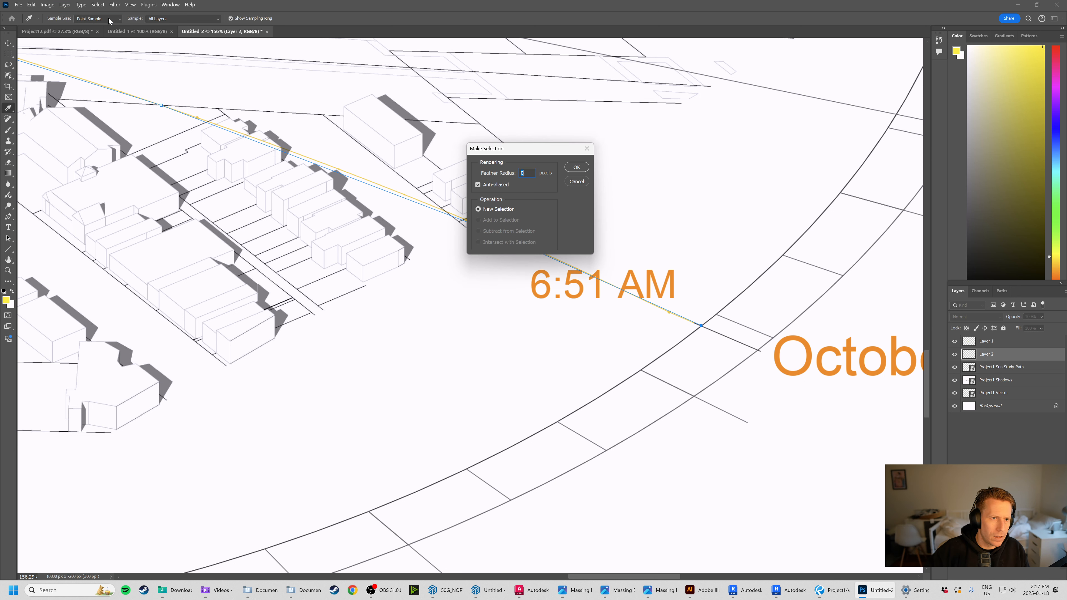
{"action": "left_click", "coordinate": [576, 182]}
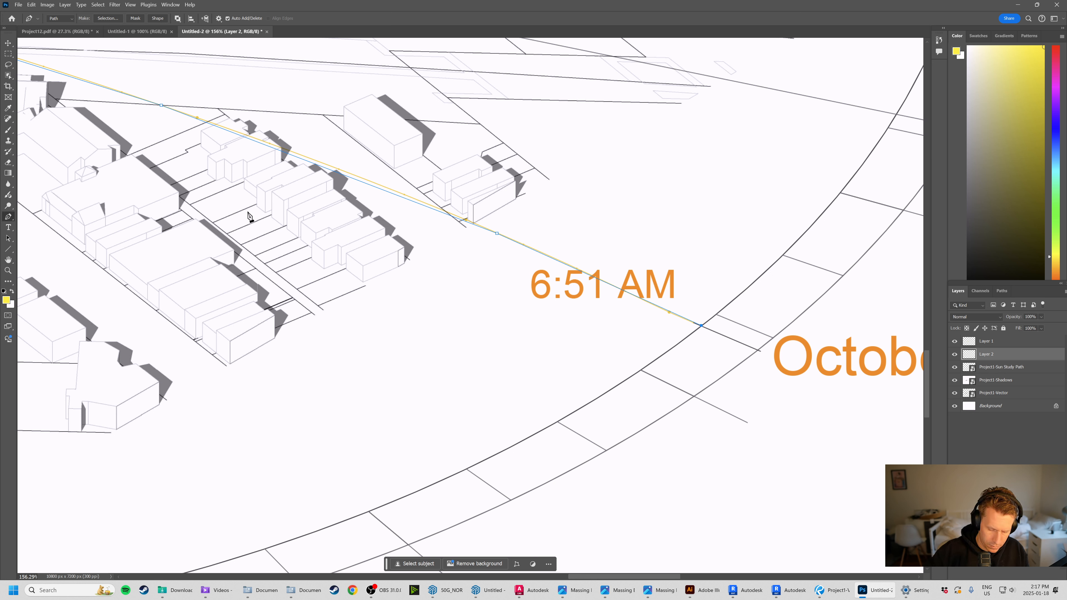
{"action": "key", "text": "ctrl+0"}
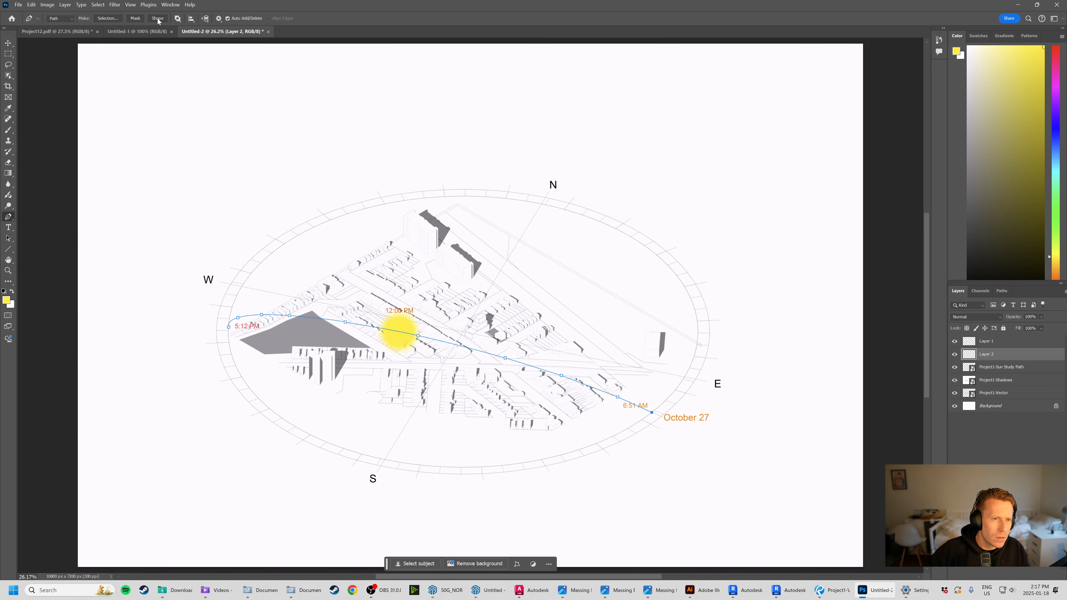
{"action": "left_click", "coordinate": [178, 19]}
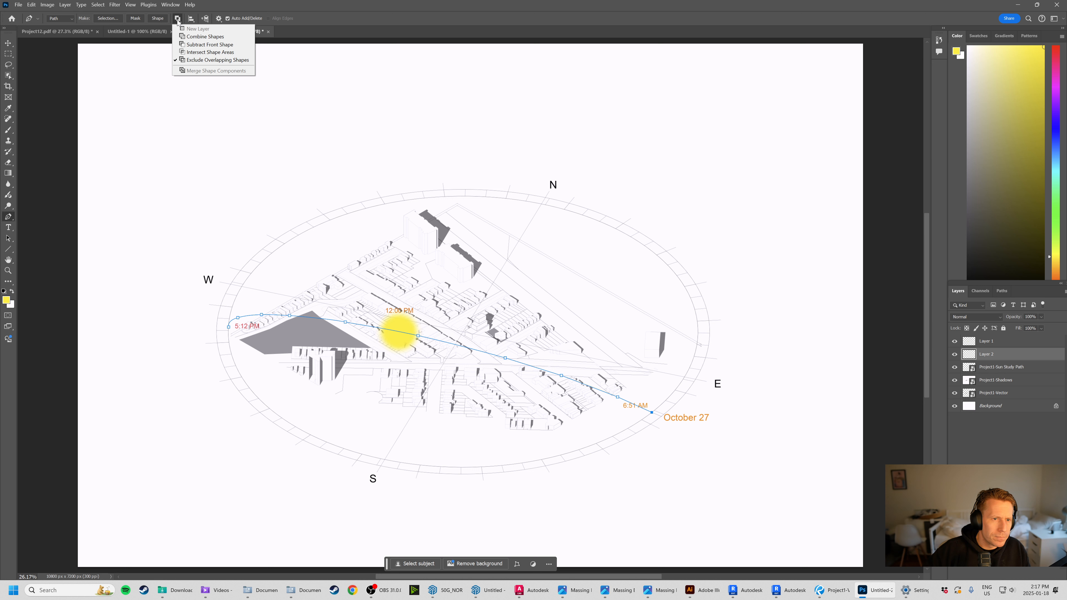
{"action": "left_click", "coordinate": [107, 18]}
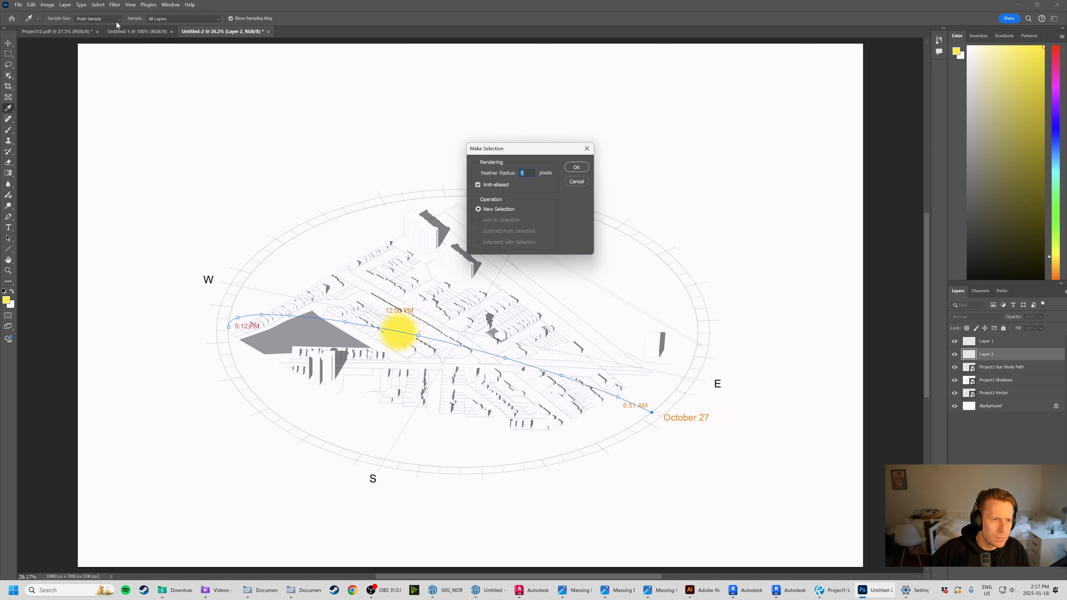
{"action": "left_click", "coordinate": [577, 183]}
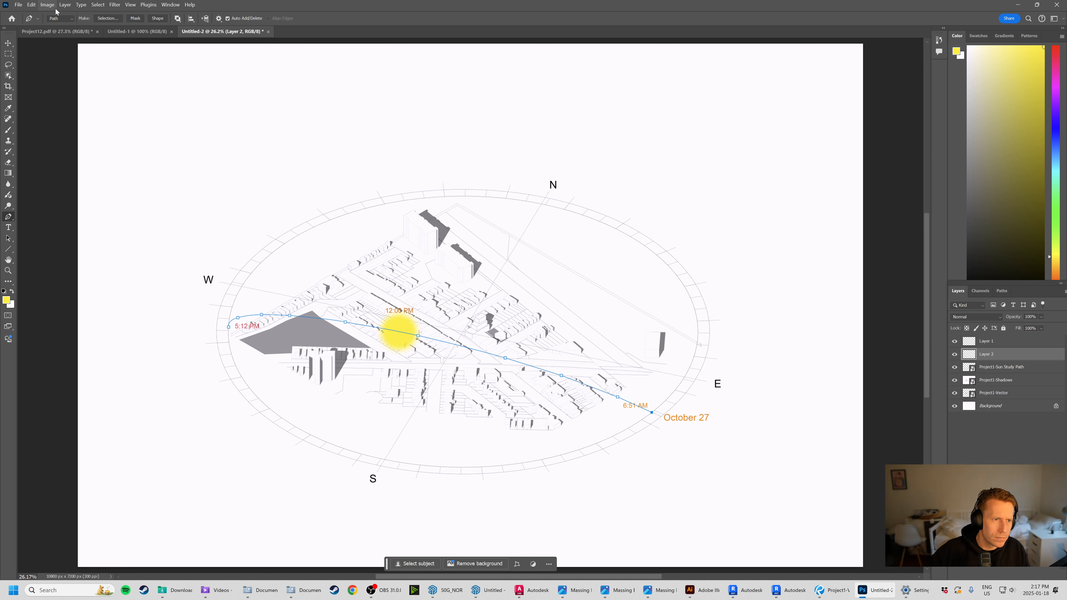
{"action": "left_click", "coordinate": [29, 20]}
{"action": "left_click", "coordinate": [30, 20]}
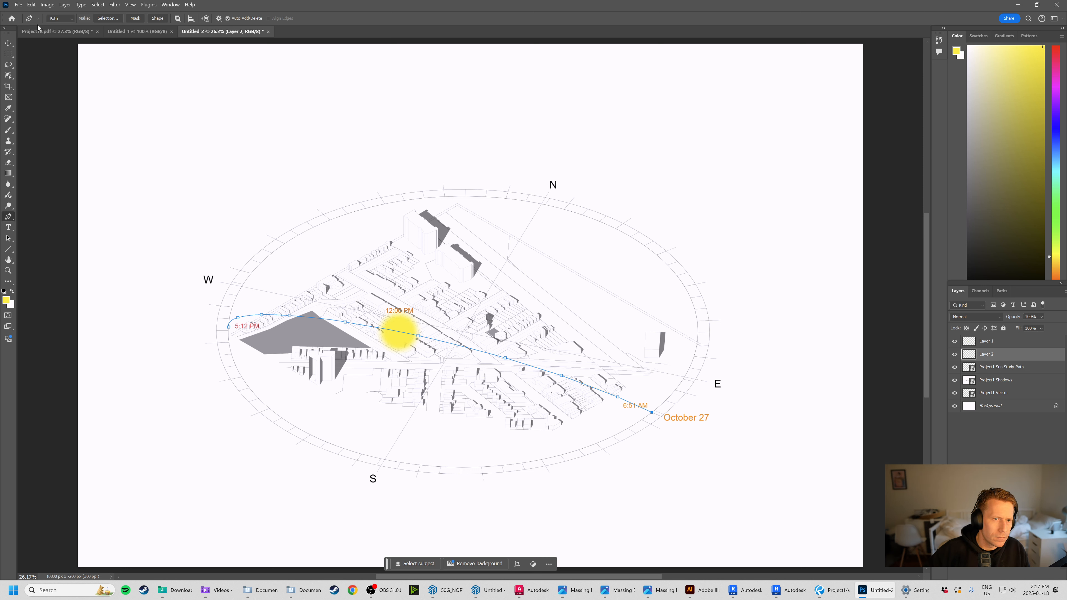
{"action": "left_click", "coordinate": [108, 18]}
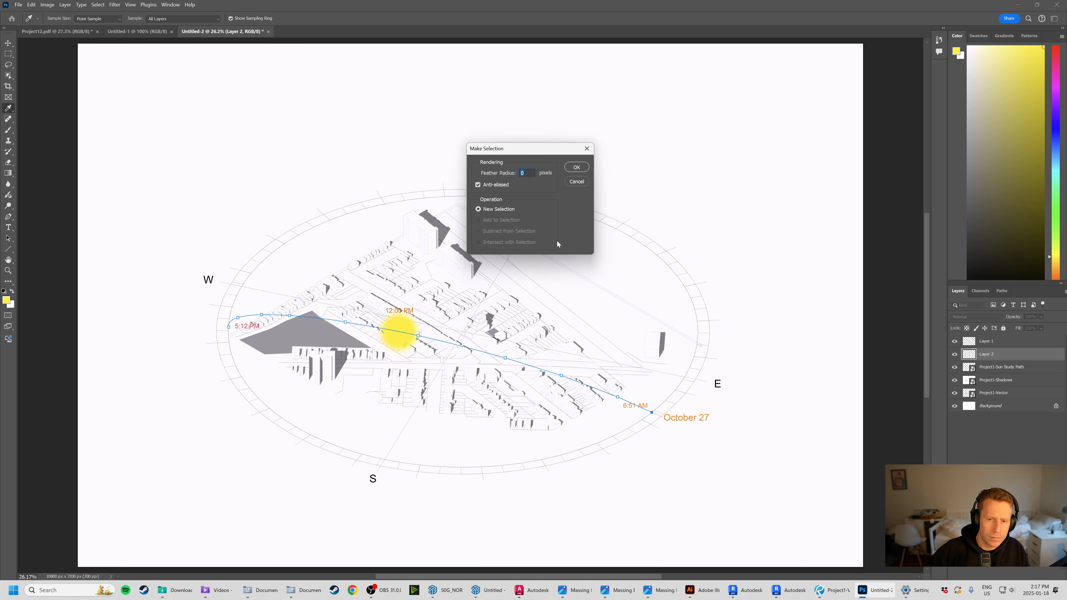
{"action": "left_click", "coordinate": [577, 181]}
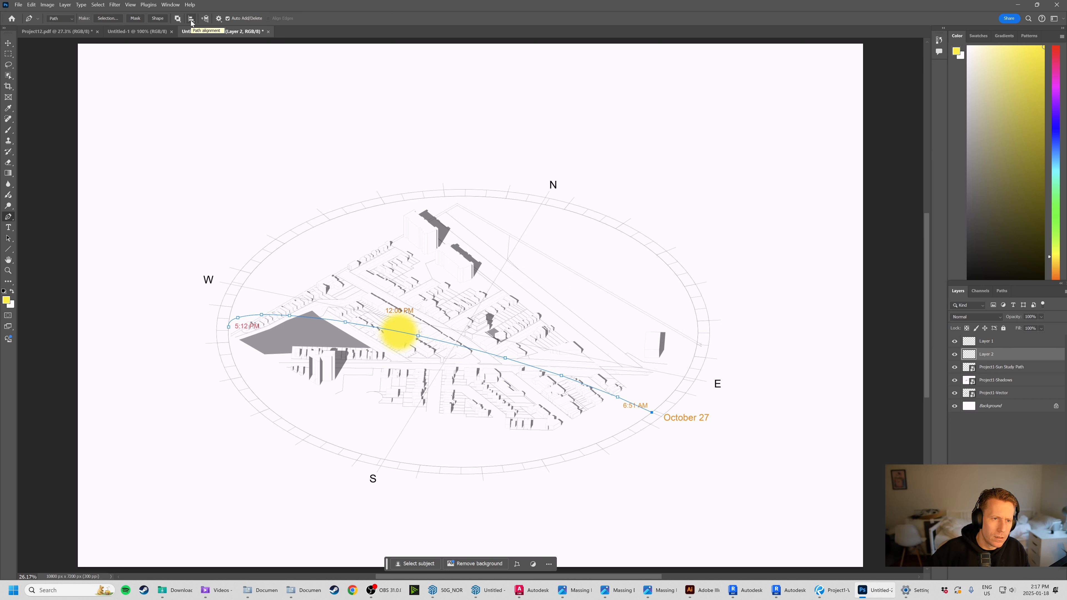
{"action": "left_click", "coordinate": [108, 19]}
{"action": "left_click", "coordinate": [577, 181]}
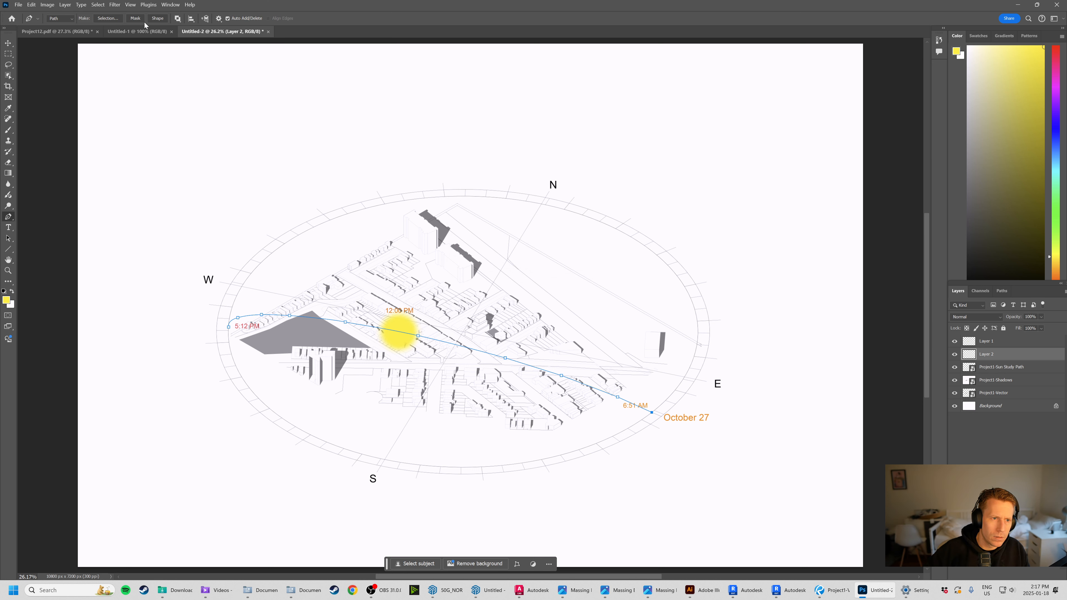
Convert the traced sun path into a shape layer filled with the yellow foreground colour.
{"action": "left_click", "coordinate": [157, 18]}
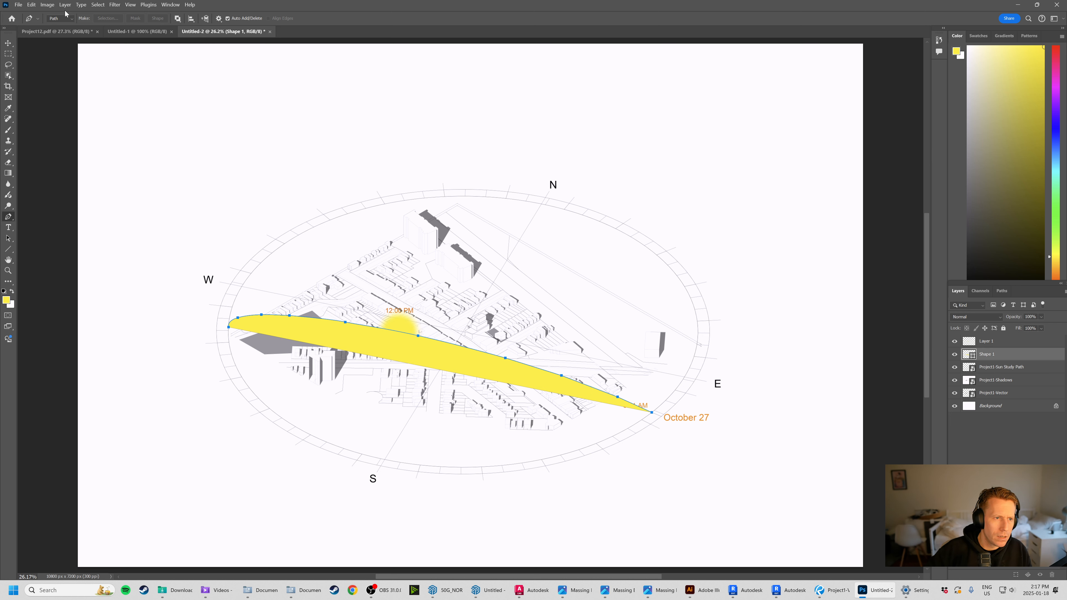
Undo the conversion of the traced sun path into a yellow shape layer.
{"action": "key", "text": "ctrl+z"}
{"action": "left_click", "coordinate": [97, 7]}
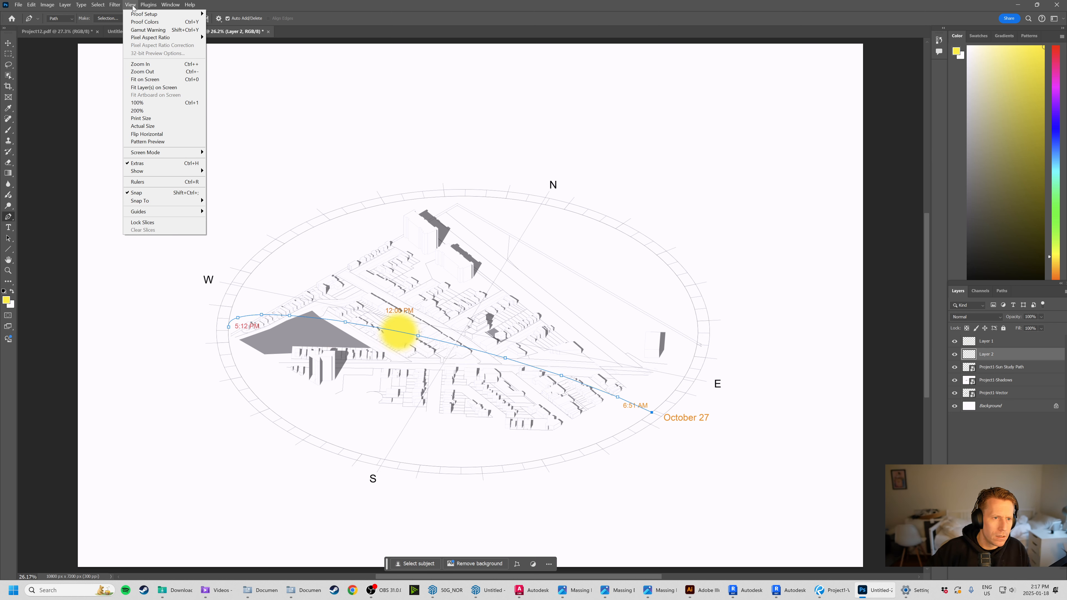
{"action": "left_click", "coordinate": [93, 5]}
{"action": "left_click", "coordinate": [67, 5]}
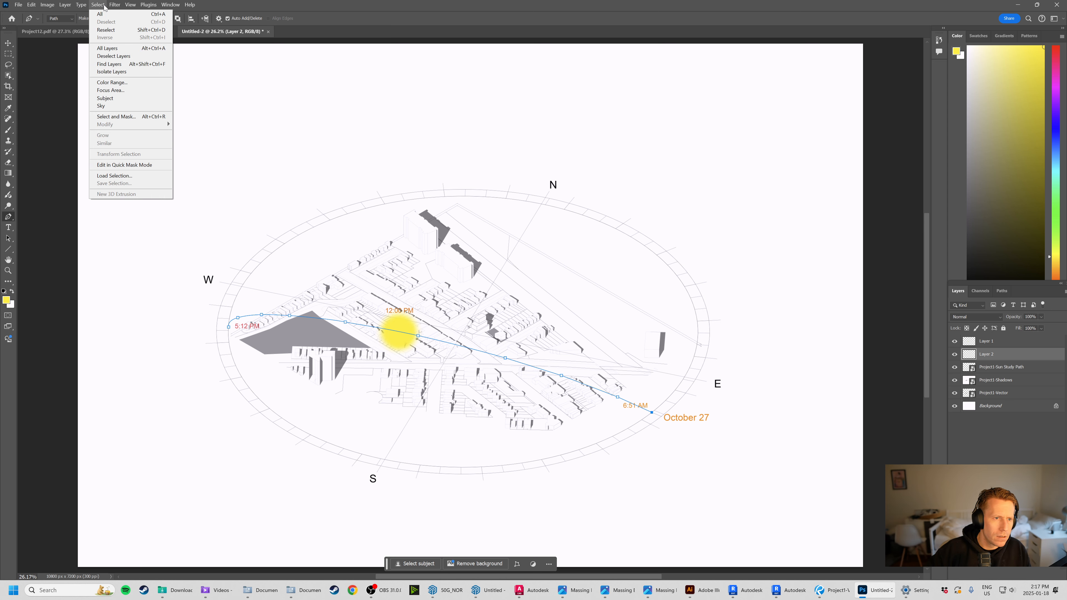
{"action": "mouse_move", "coordinate": [105, 10]}
{"action": "mouse_move", "coordinate": [54, 6]}
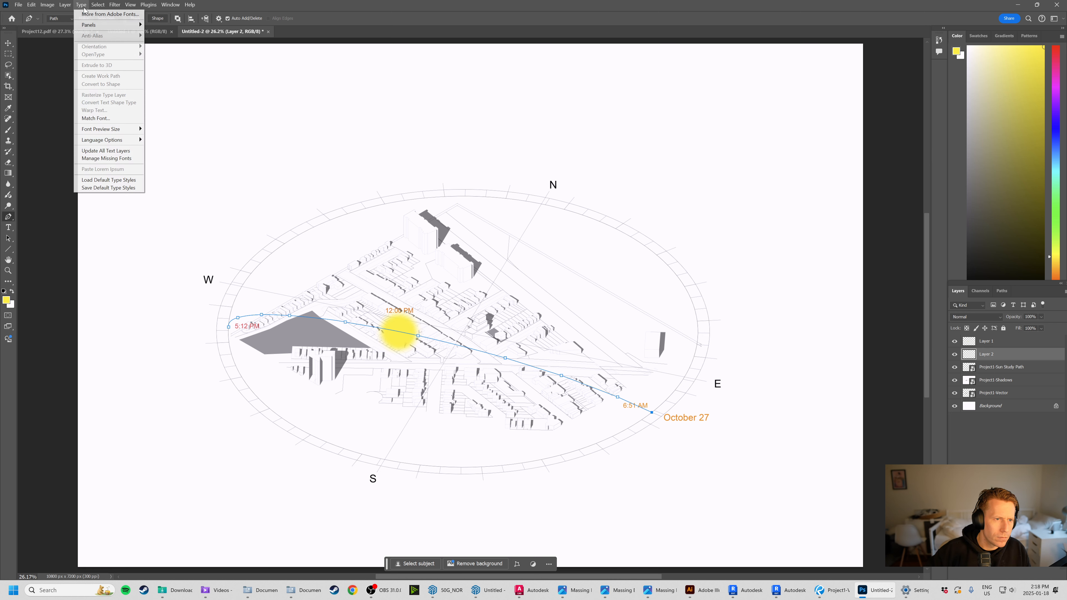
{"action": "mouse_move", "coordinate": [96, 9]}
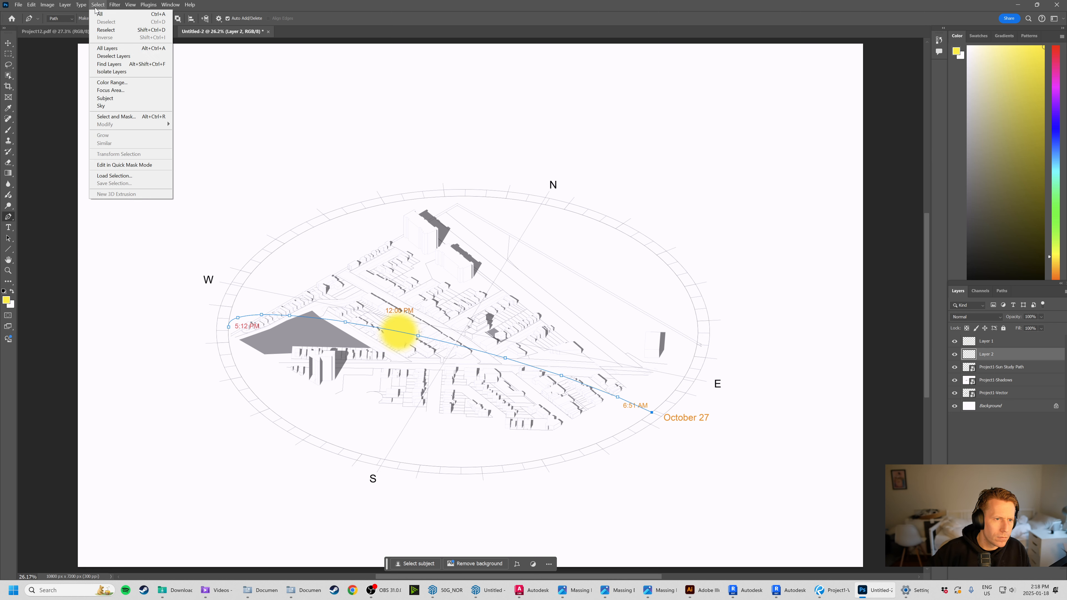
{"action": "left_click", "coordinate": [116, 7]}
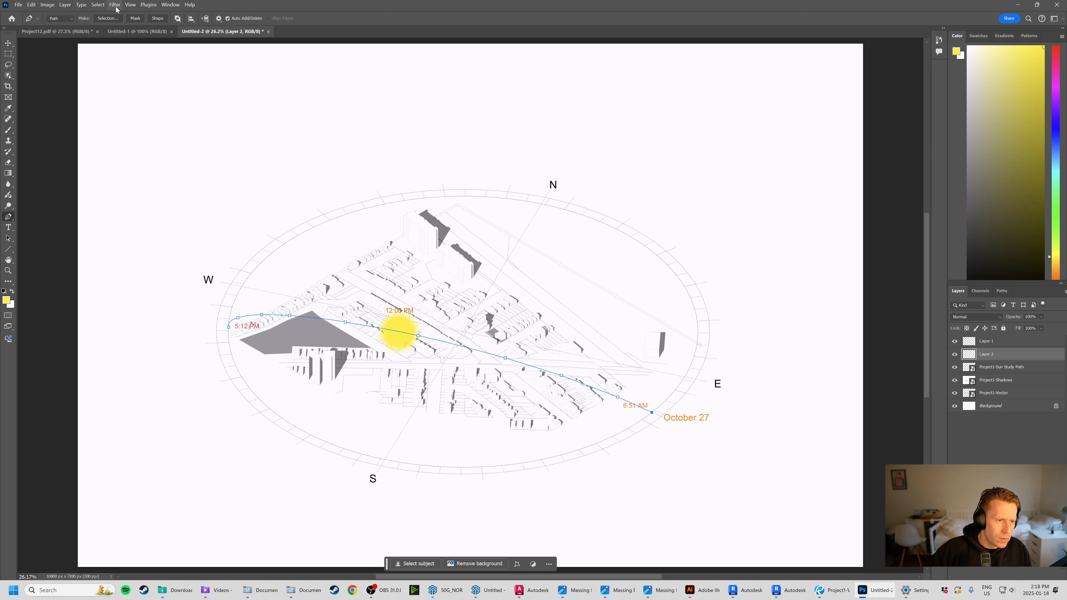
{"action": "left_click", "coordinate": [12, 134]}
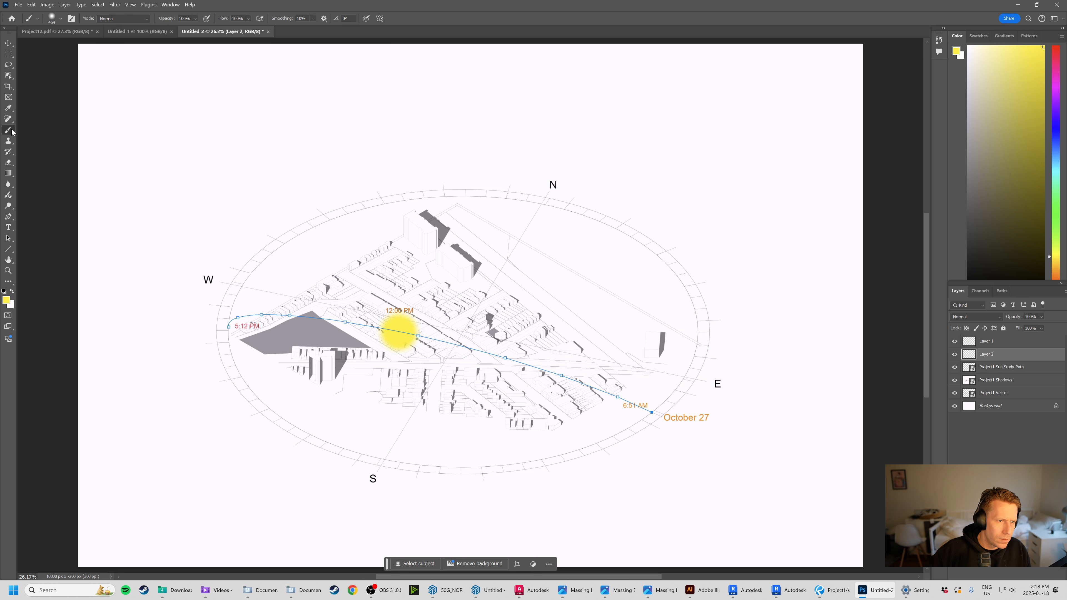
{"action": "right_click", "coordinate": [12, 132]}
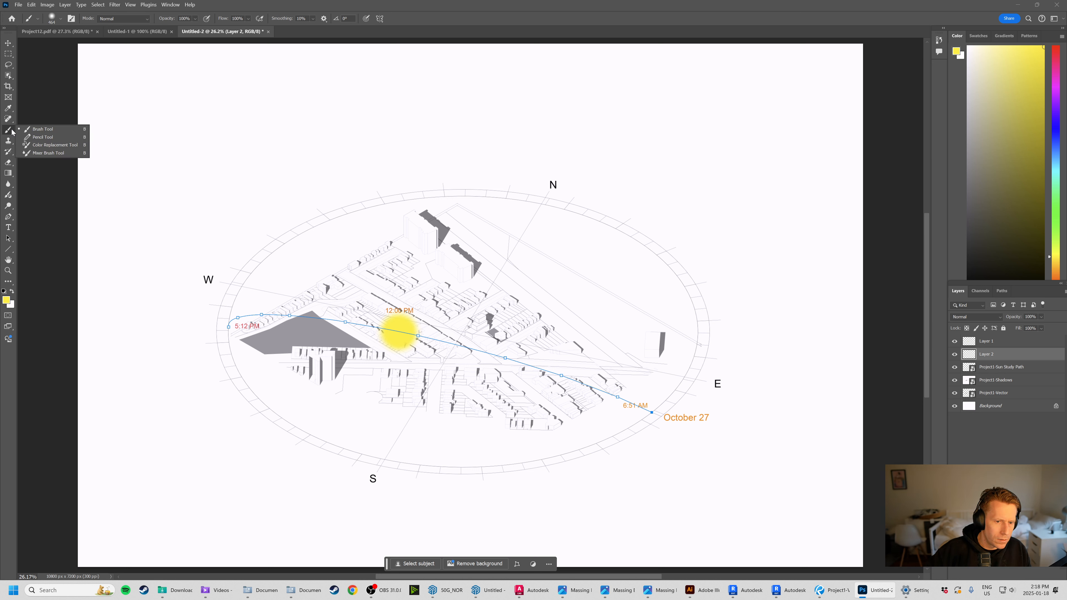
{"action": "left_click", "coordinate": [27, 130]}
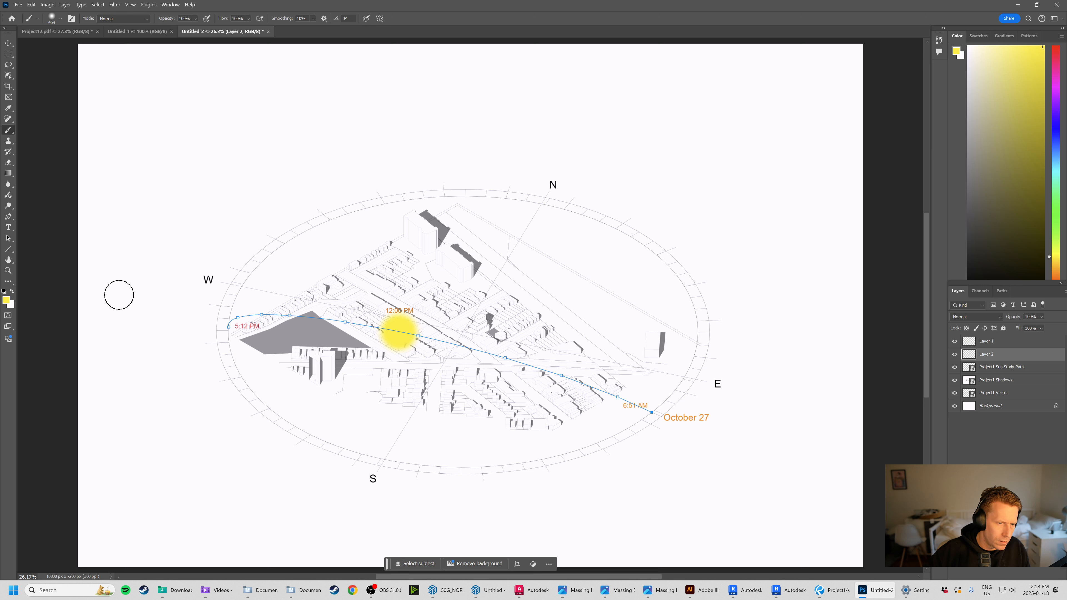
Undo the traced path's last anchor, and try to select and move the remaining trace with the Move tool.
{"action": "key", "text": "ctrl+z"}
{"action": "left_click", "coordinate": [8, 43]}
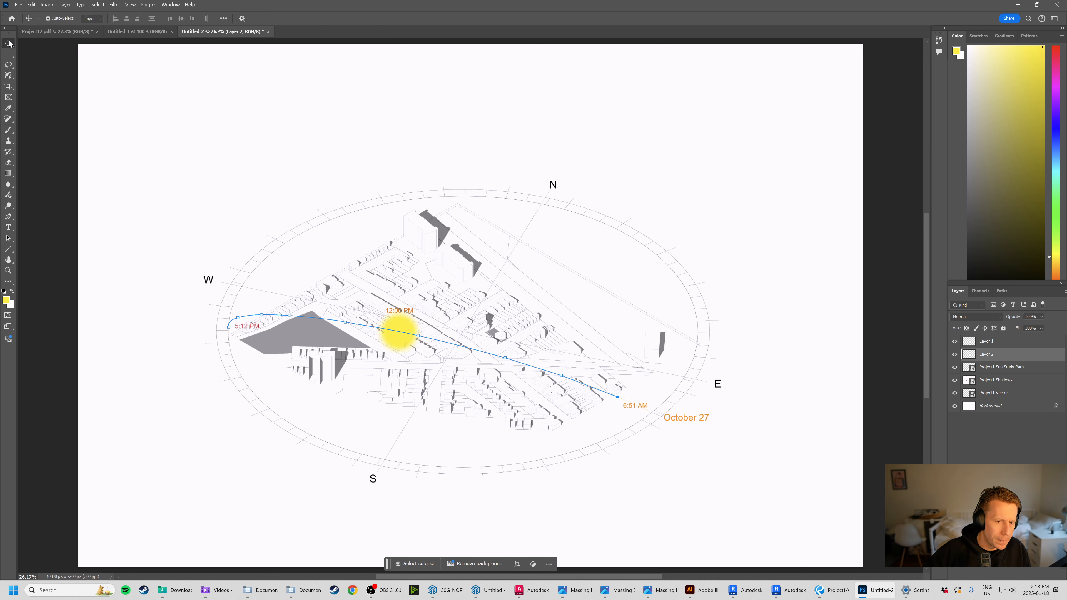
{"action": "left_click", "coordinate": [475, 444]}
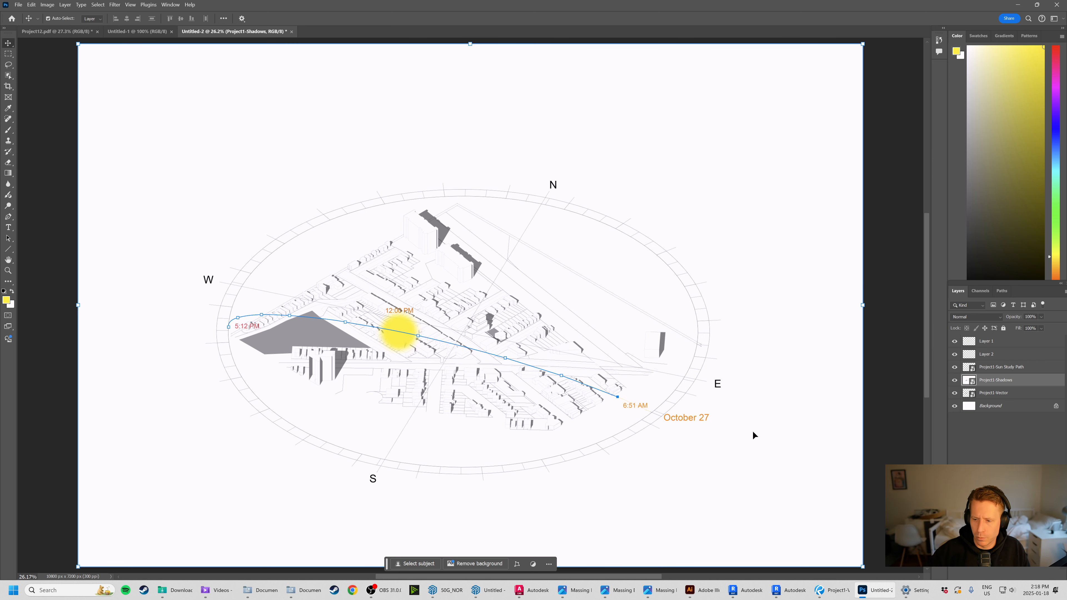
{"action": "key", "text": "ctrl+h"}
{"action": "key", "text": "ctrl+h"}
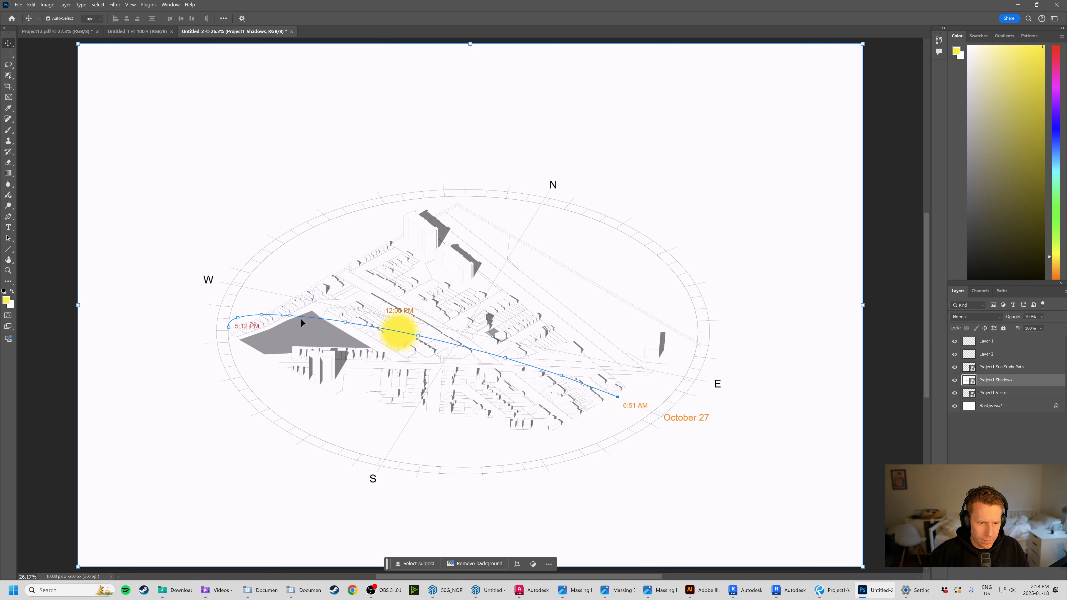
{"action": "left_click_drag", "start_coordinate": [301, 319], "coordinate": [345, 241]}
{"action": "key", "text": "ctrl+z"}
Hide and show Layer 1 to check what it contains.
{"action": "left_click", "coordinate": [967, 342]}
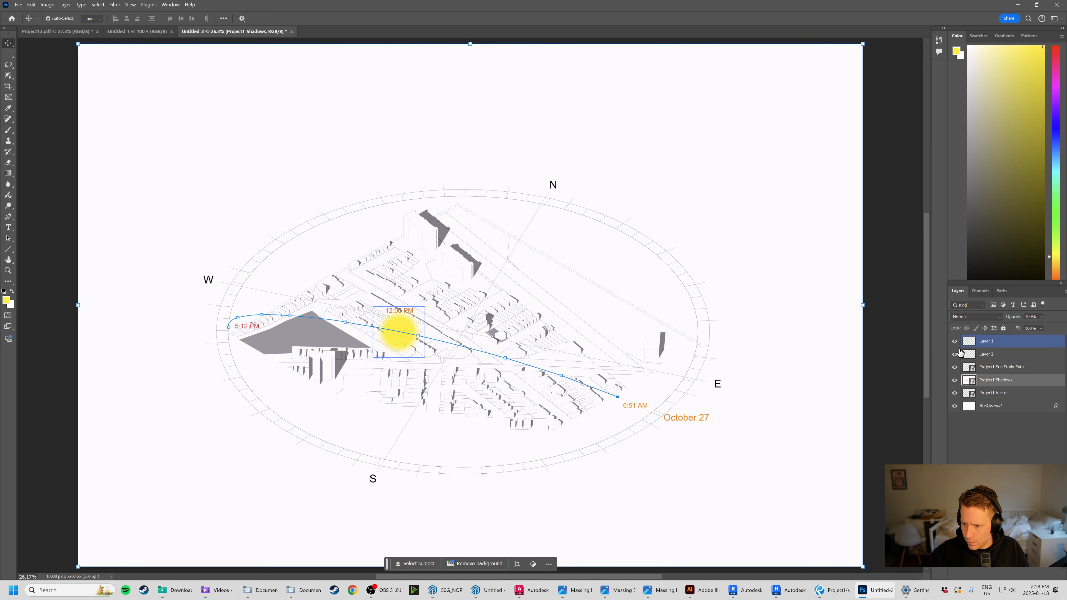
{"action": "left_click", "coordinate": [954, 341]}
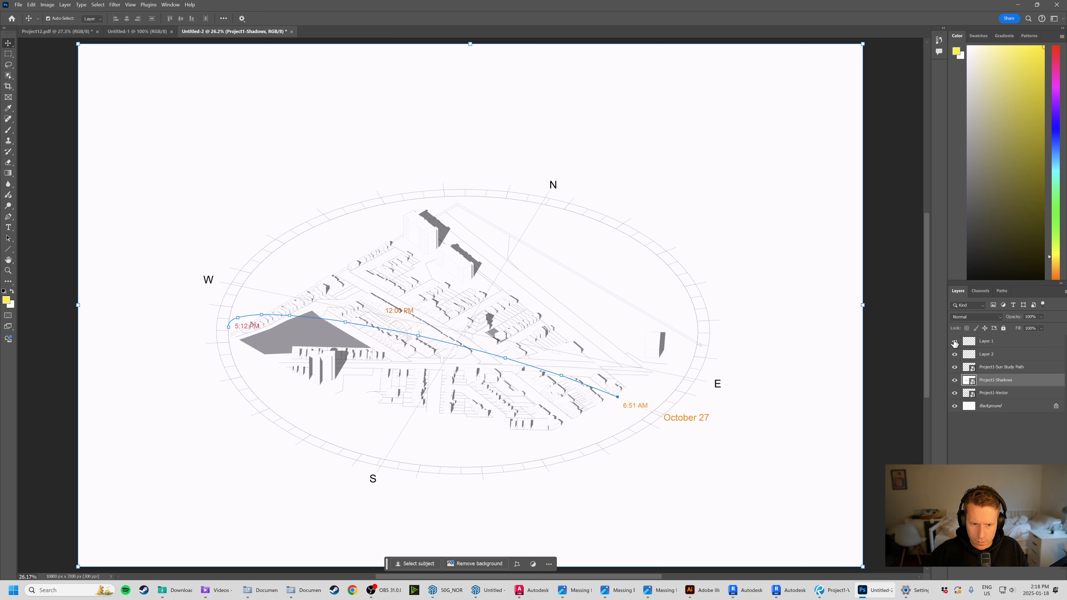
{"action": "left_click", "coordinate": [955, 342]}
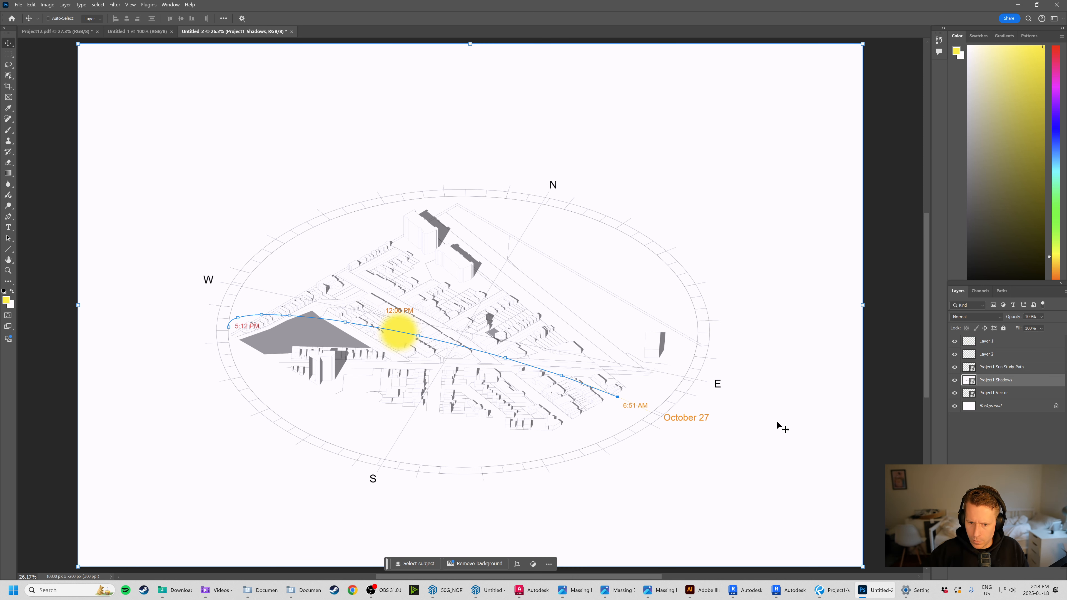
Undo the Pen tracing of the sun path until all of its anchors are removed.
{"action": "key", "text": "ctrl+z"}
{"action": "key", "text": "ctrl+z"}
{"action": "key", "text": "ctrl+z"}
{"action": "key", "text": "ctrl+z"}
{"action": "key", "text": "ctrl+z"}
{"action": "key", "text": "ctrl+z"}
{"action": "key", "text": "ctrl+z"}
{"action": "key", "text": "ctrl+z"}
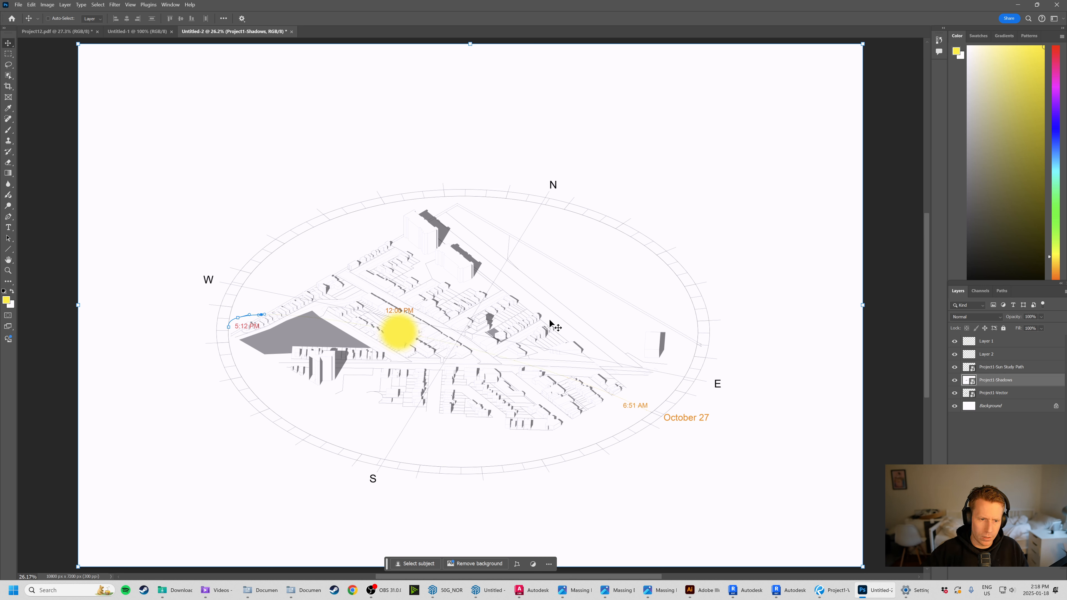
{"action": "key", "text": "ctrl+z"}
{"action": "key", "text": "ctrl+z"}
{"action": "key", "text": "ctrl+z"}
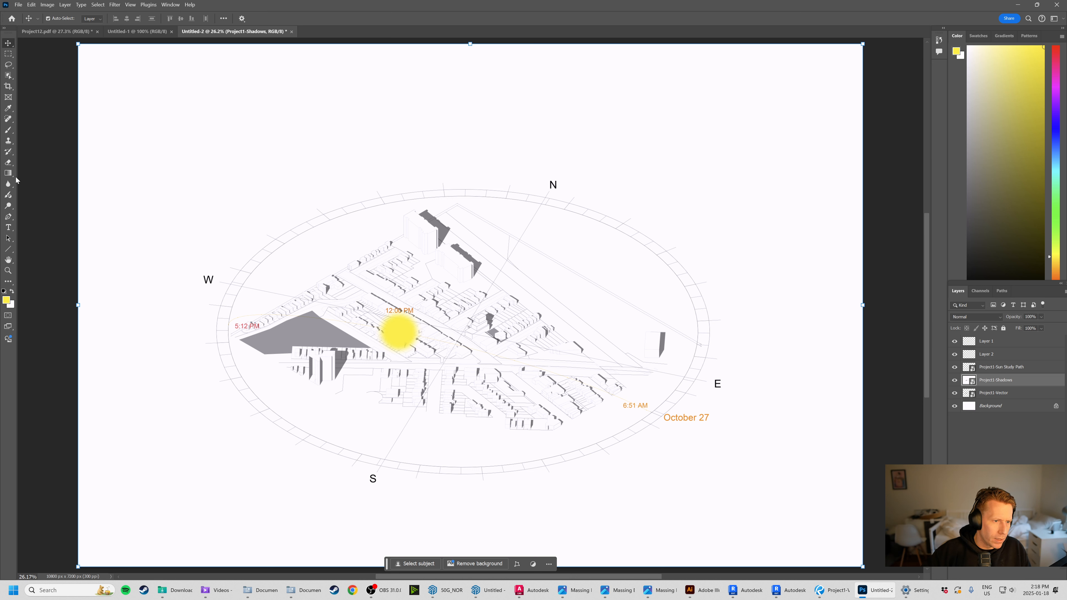
{"action": "key", "text": "XF86AudioLowerVolume"}
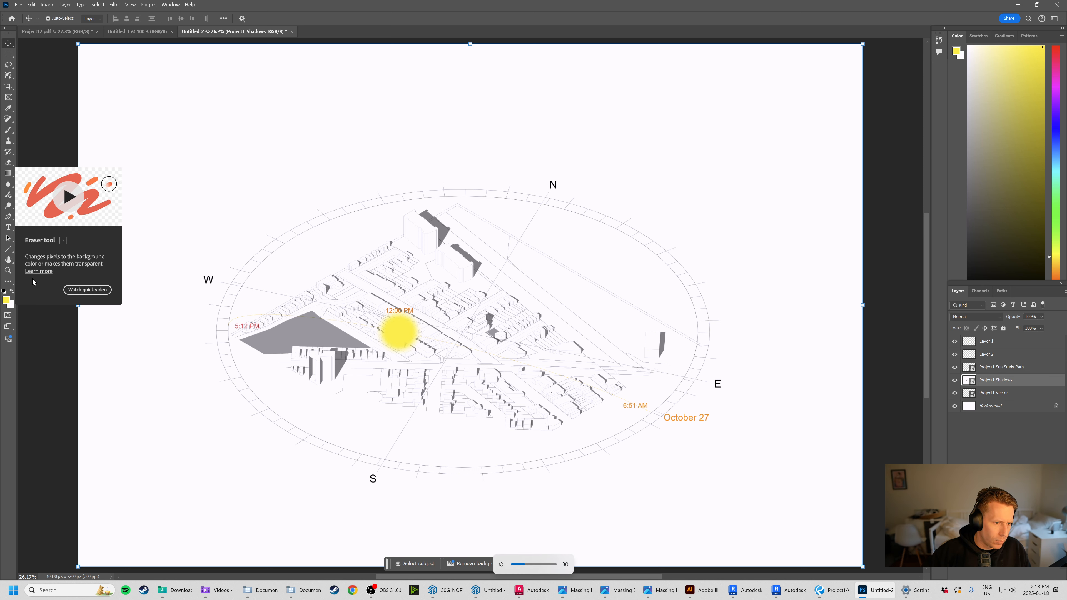
Activate the Line tool, trying Path mode and setting it back to Shape mode.
{"action": "left_click", "coordinate": [11, 251]}
{"action": "right_click", "coordinate": [13, 254]}
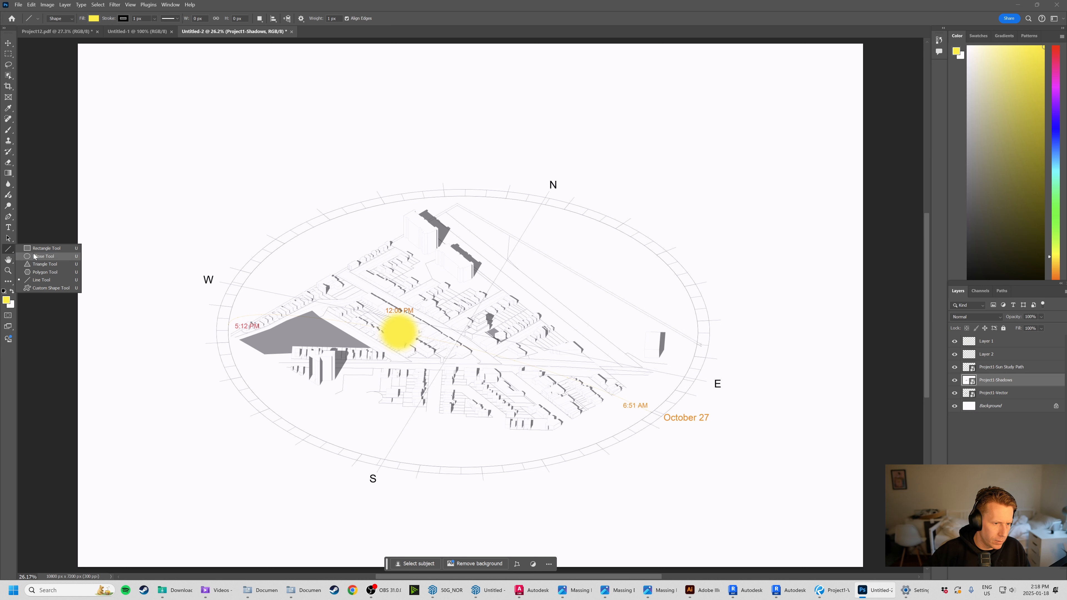
{"action": "left_click", "coordinate": [41, 280]}
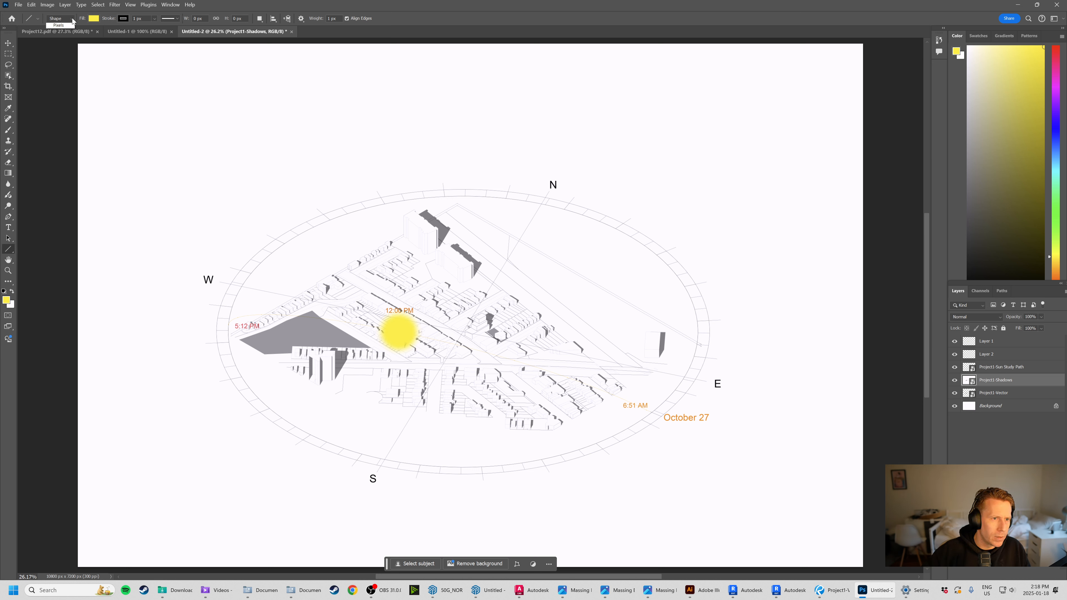
{"action": "left_click", "coordinate": [59, 19]}
{"action": "left_click", "coordinate": [59, 29]}
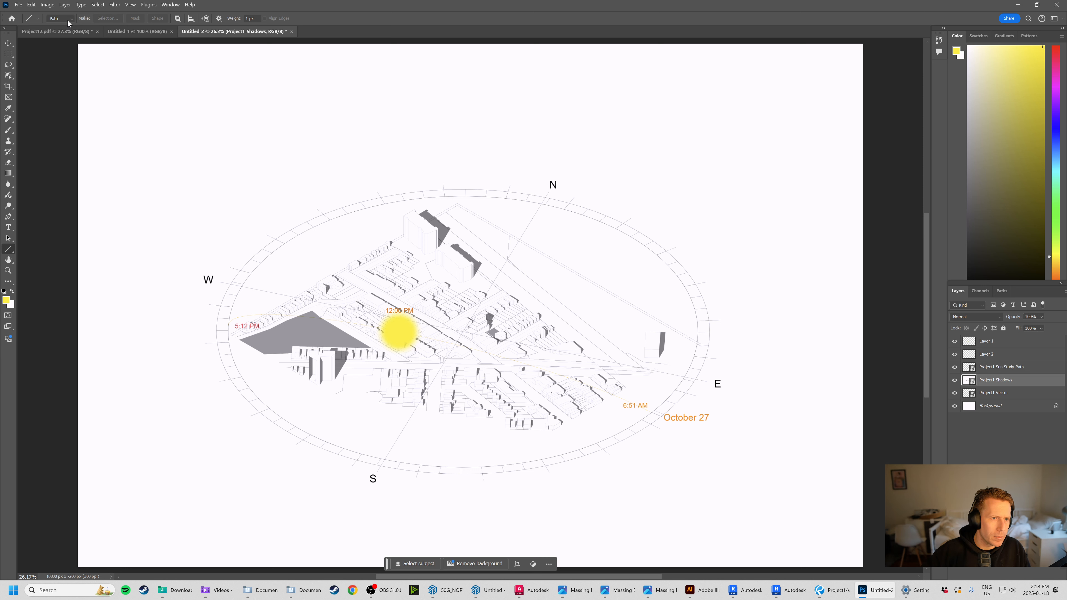
{"action": "left_click", "coordinate": [71, 19]}
{"action": "left_click", "coordinate": [59, 28]}
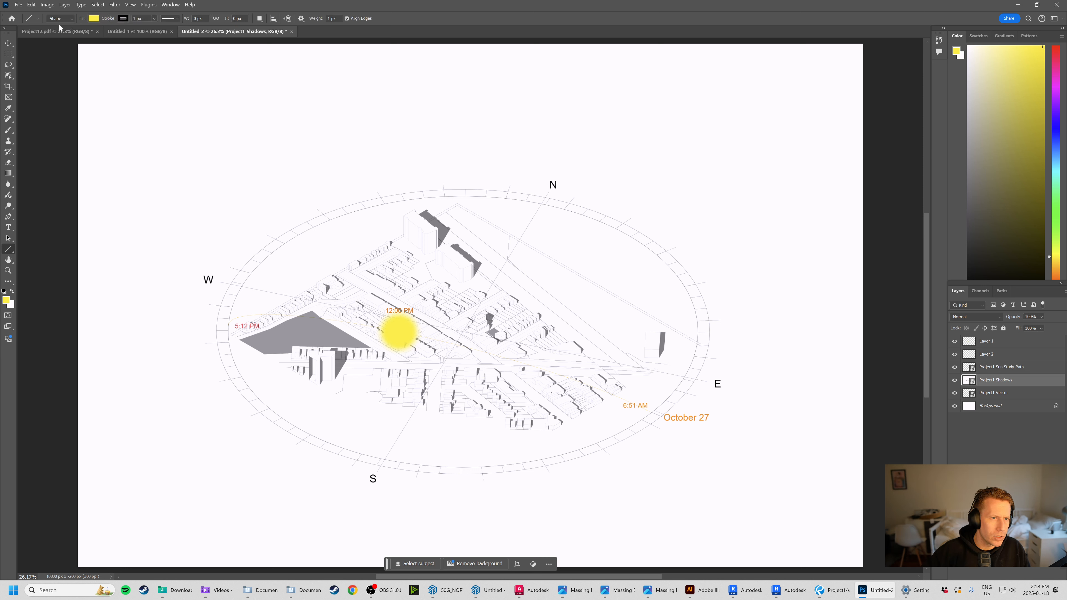
{"action": "left_click", "coordinate": [37, 19]}
{"action": "left_click", "coordinate": [35, 20]}
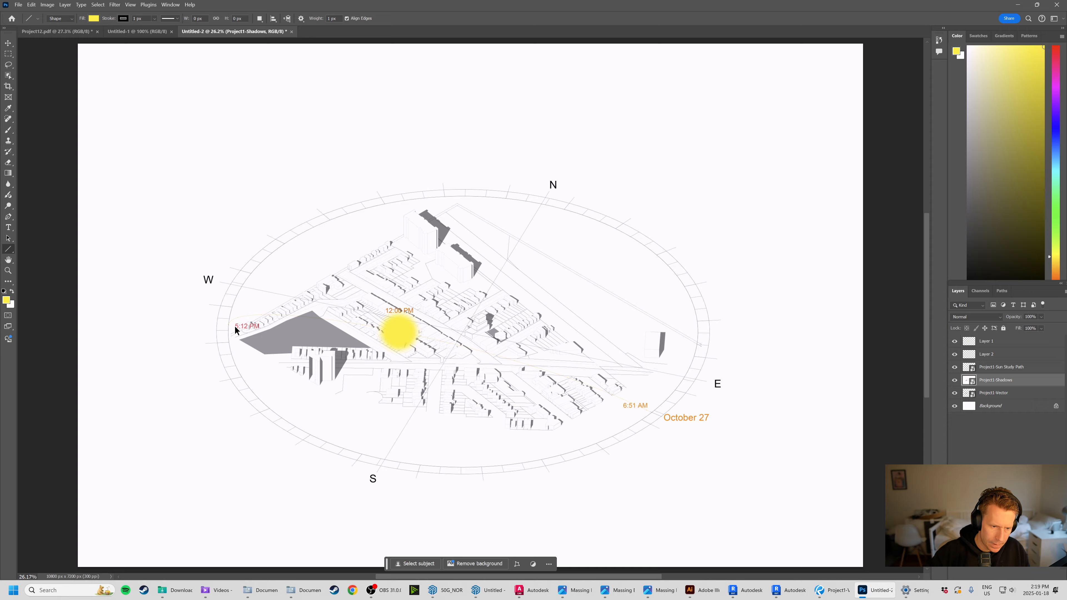
Try a short straight line shape along the sun path above the 5:12 PM label, and undo it.
{"action": "key", "text": "ctrl+plus"}
{"action": "key", "text": "ctrl+plus"}
{"action": "key", "text": "ctrl+plus"}
{"action": "left_click_drag", "start_coordinate": [204, 359], "coordinate": [636, 342]}
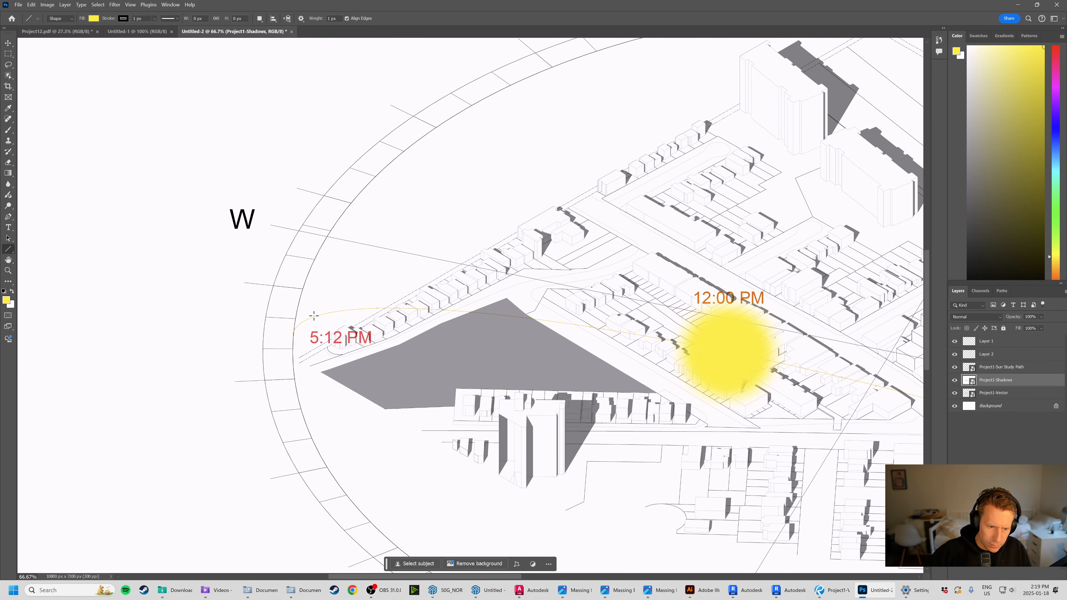
{"action": "left_click_drag", "start_coordinate": [311, 317], "coordinate": [341, 310]}
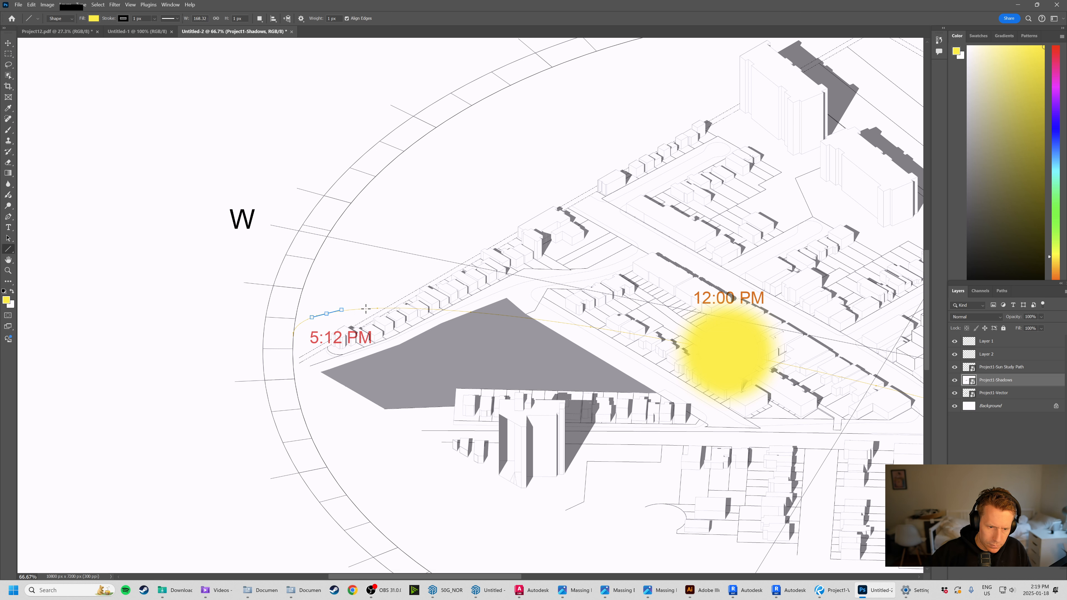
{"action": "key", "text": "ctrl+z"}
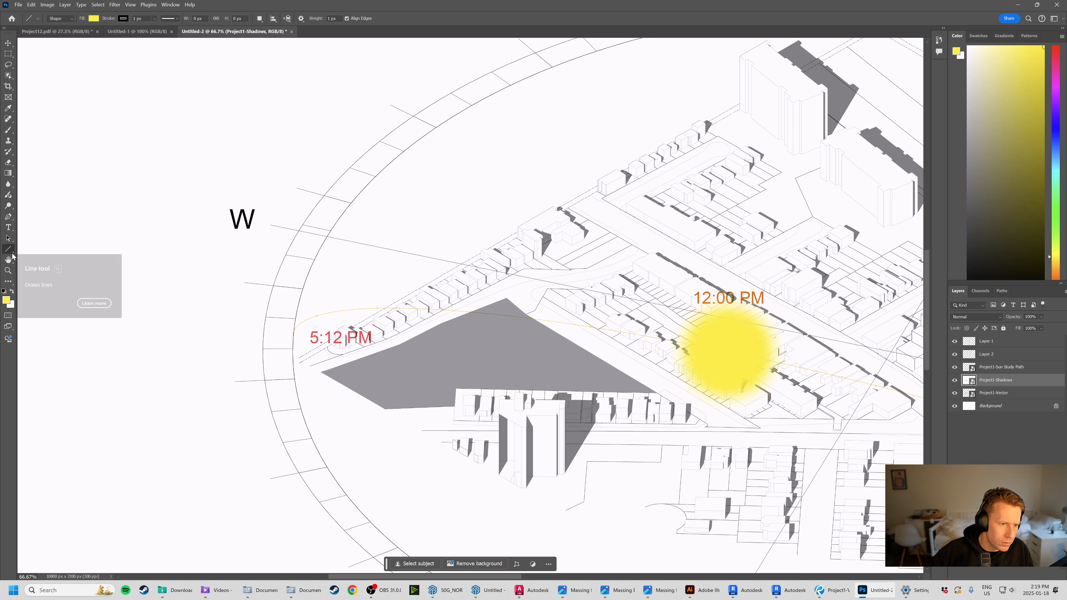
{"action": "left_click", "coordinate": [9, 282]}
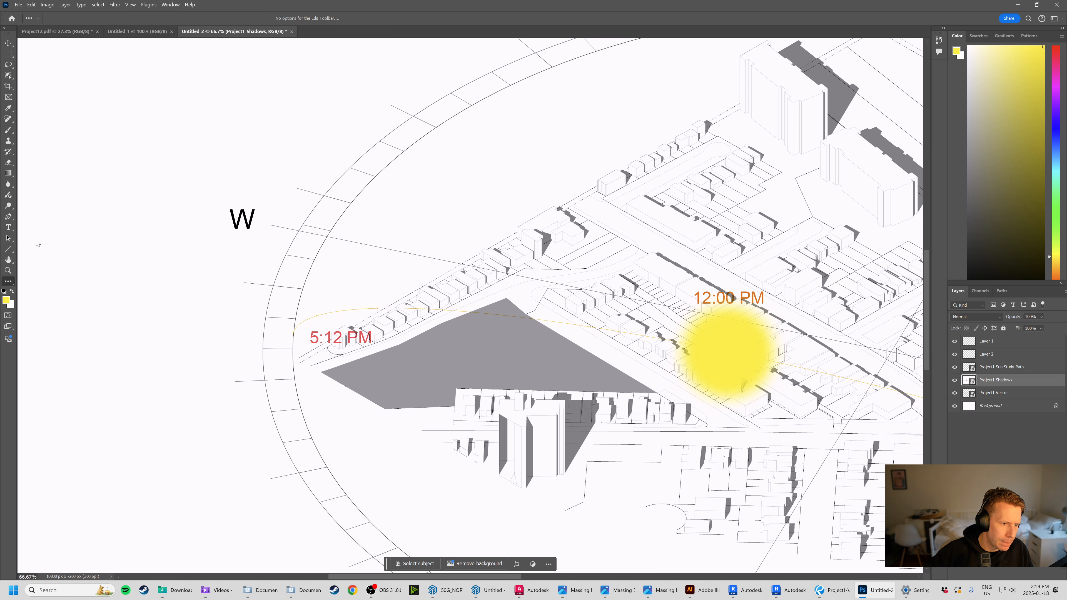
{"action": "left_click", "coordinate": [13, 220]}
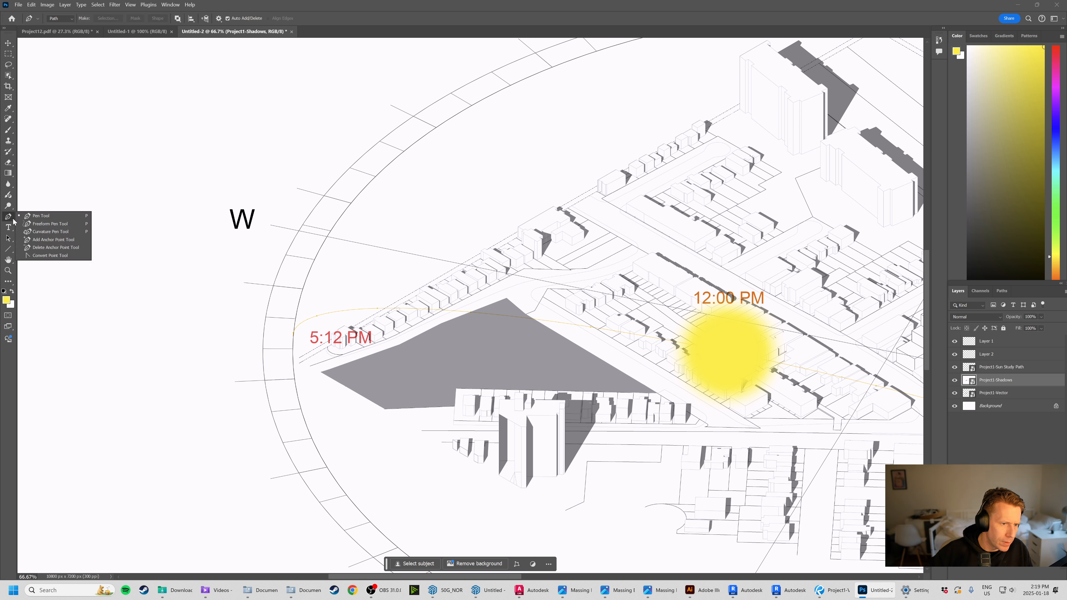
{"action": "left_click", "coordinate": [12, 251]}
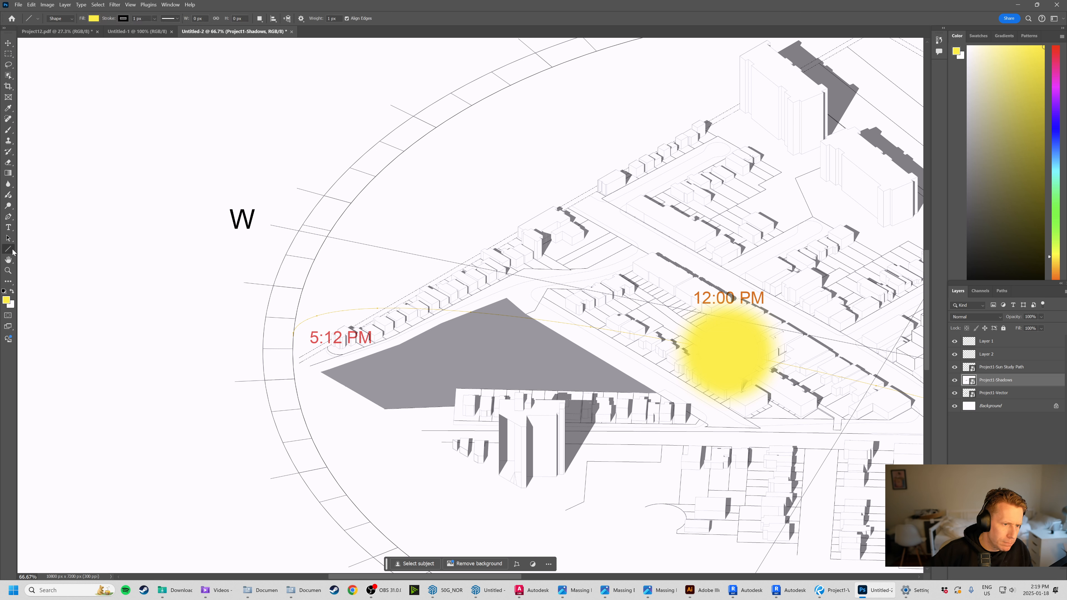
{"action": "left_click", "coordinate": [45, 248]}
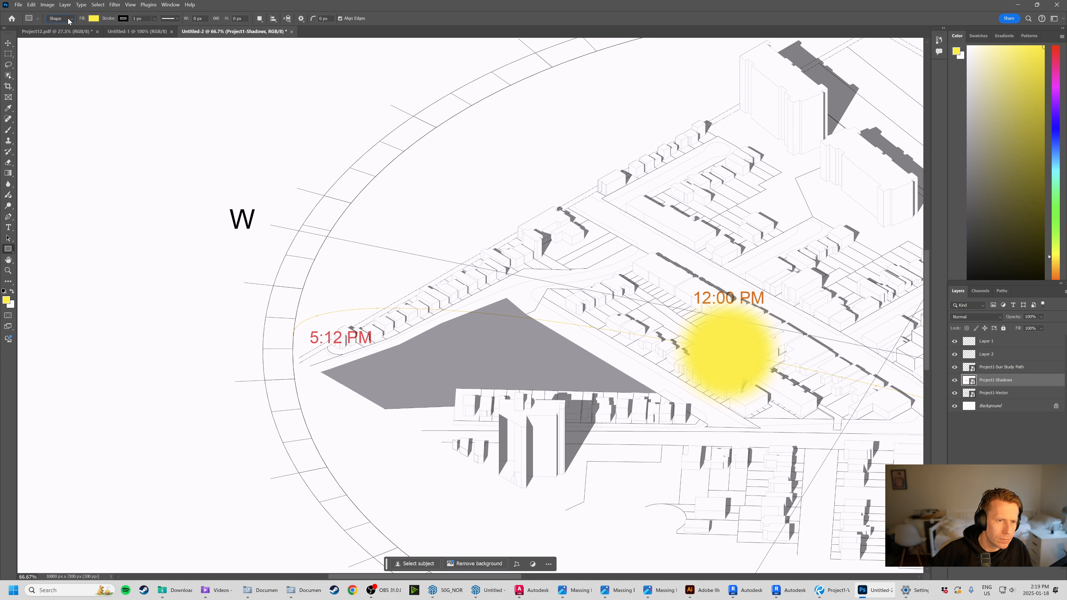
{"action": "left_click_drag", "start_coordinate": [311, 19], "coordinate": [313, 24]}
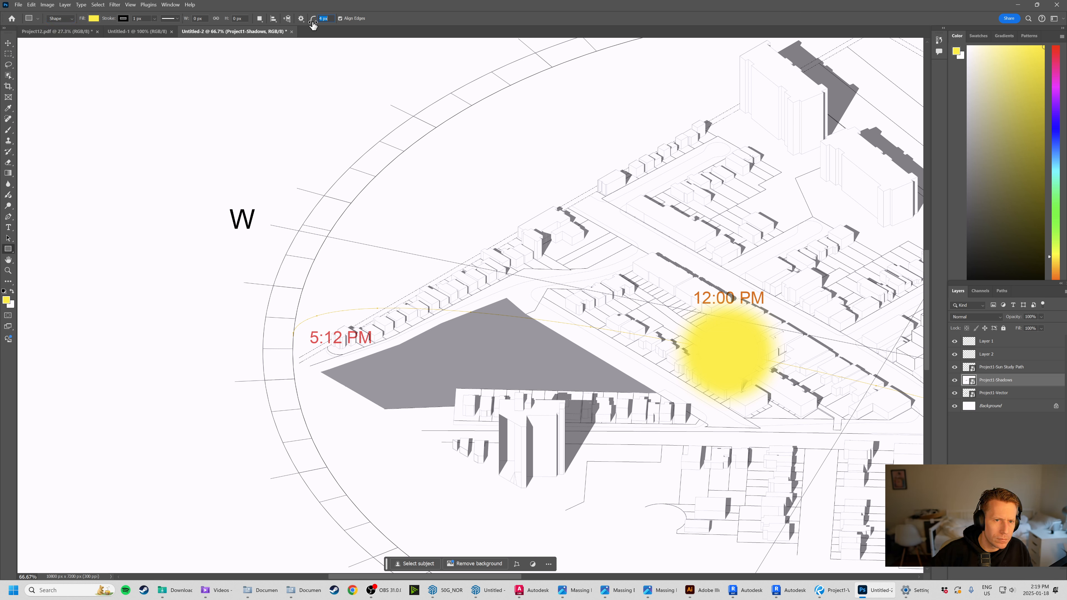
{"action": "left_click", "coordinate": [8, 43]}
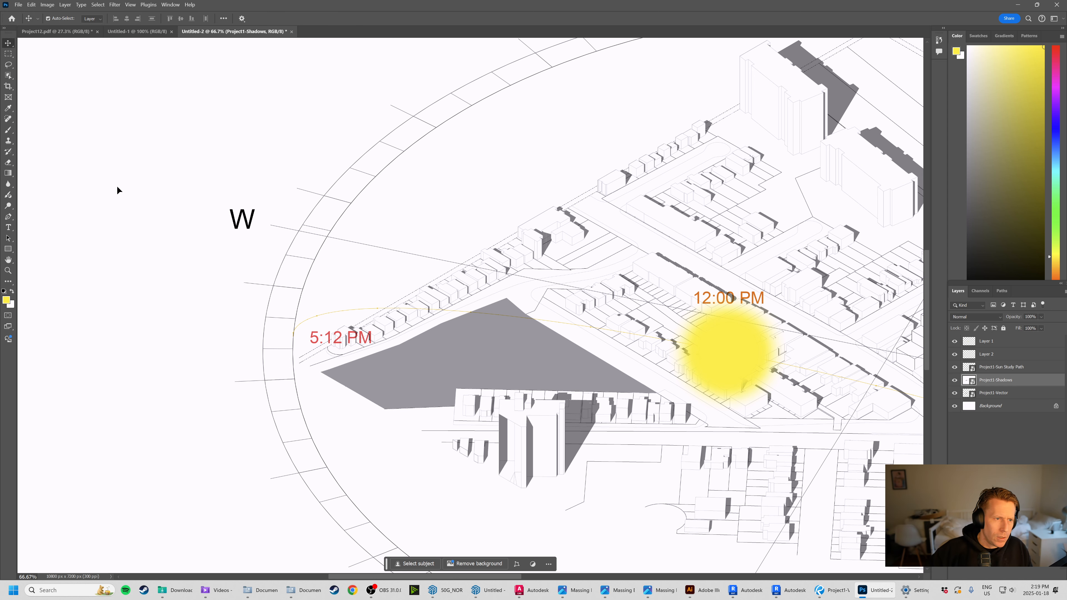
{"action": "left_click_drag", "start_coordinate": [627, 282], "coordinate": [373, 255]}
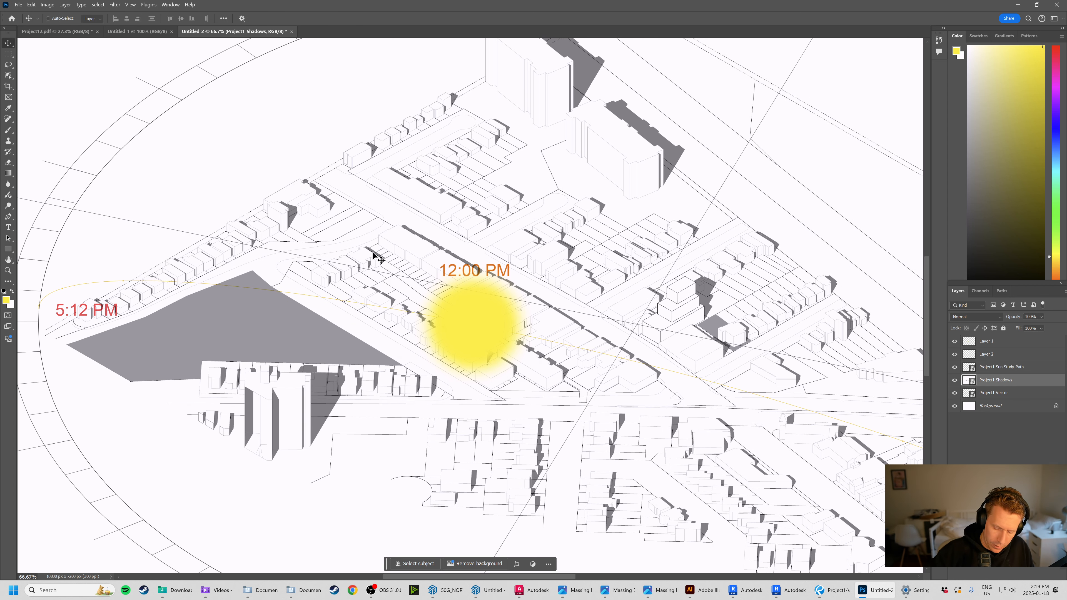
{"action": "key", "text": "ctrl+minus"}
{"action": "key", "text": "ctrl+minus"}
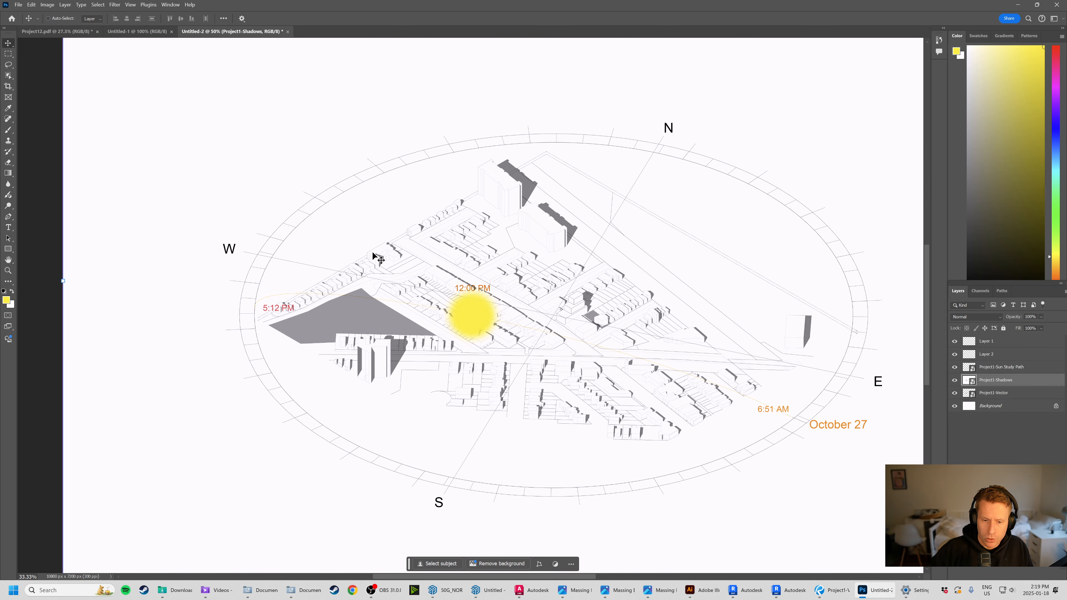
{"action": "left_click_drag", "start_coordinate": [661, 289], "coordinate": [641, 287]}
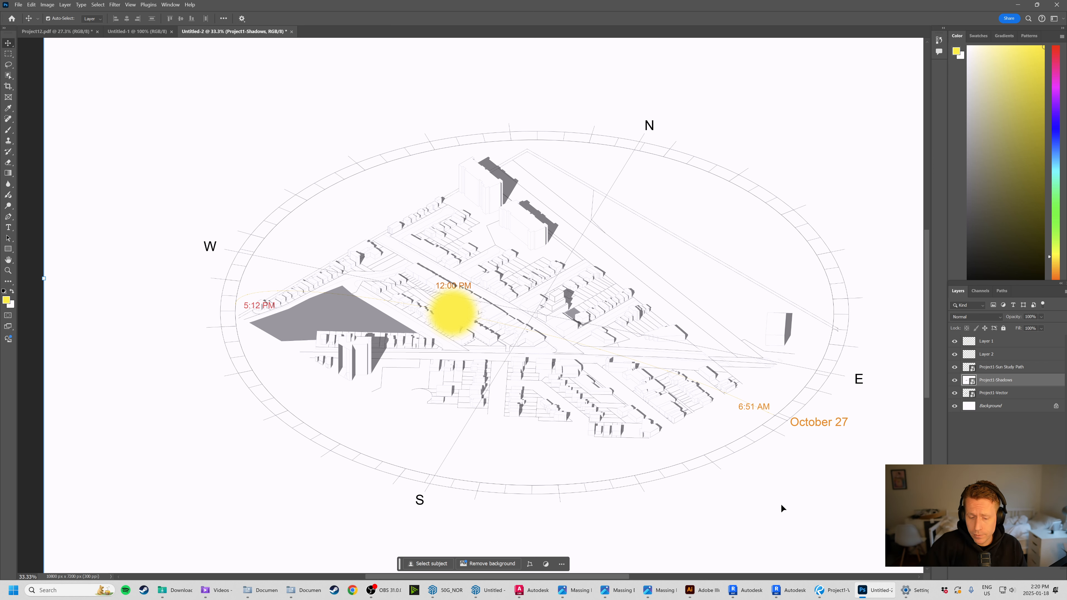
Switch to the Photos viewer and examine the reference image Massing Example.png.
{"action": "left_click", "coordinate": [605, 591]}
{"action": "mouse_move", "coordinate": [606, 591]}
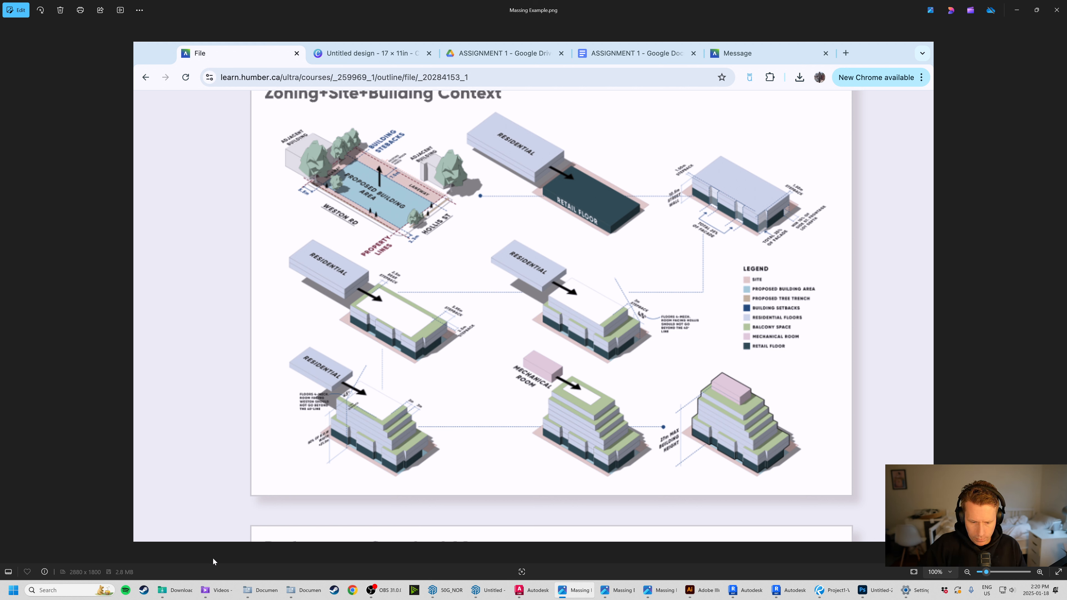
Switch to Illustrator and set up a new document 36 inches wide and 24 inches high.
{"action": "left_click", "coordinate": [701, 591]}
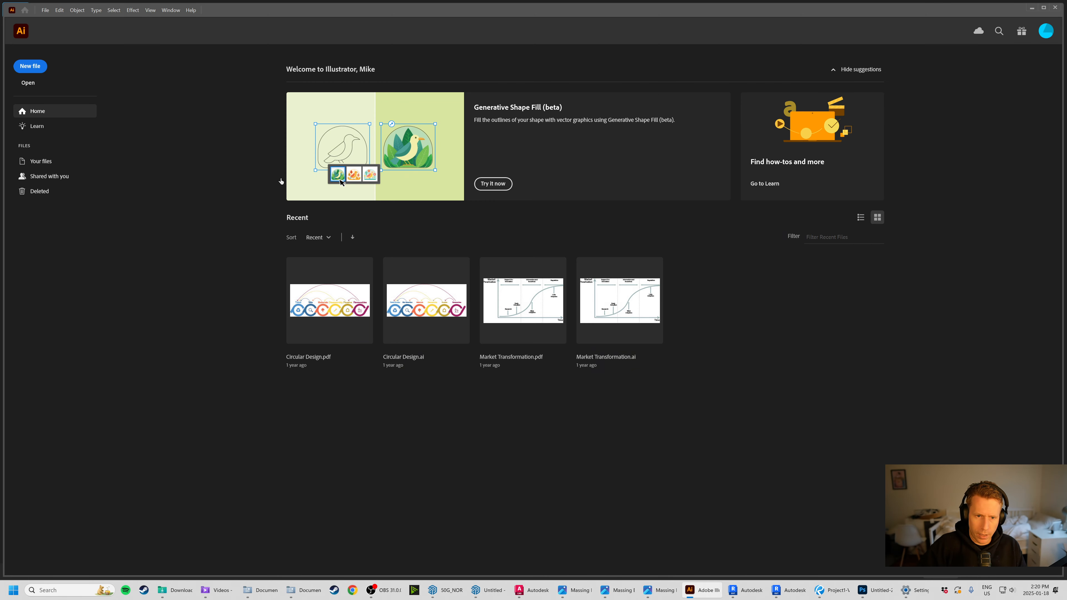
{"action": "key", "text": "ctrl+n"}
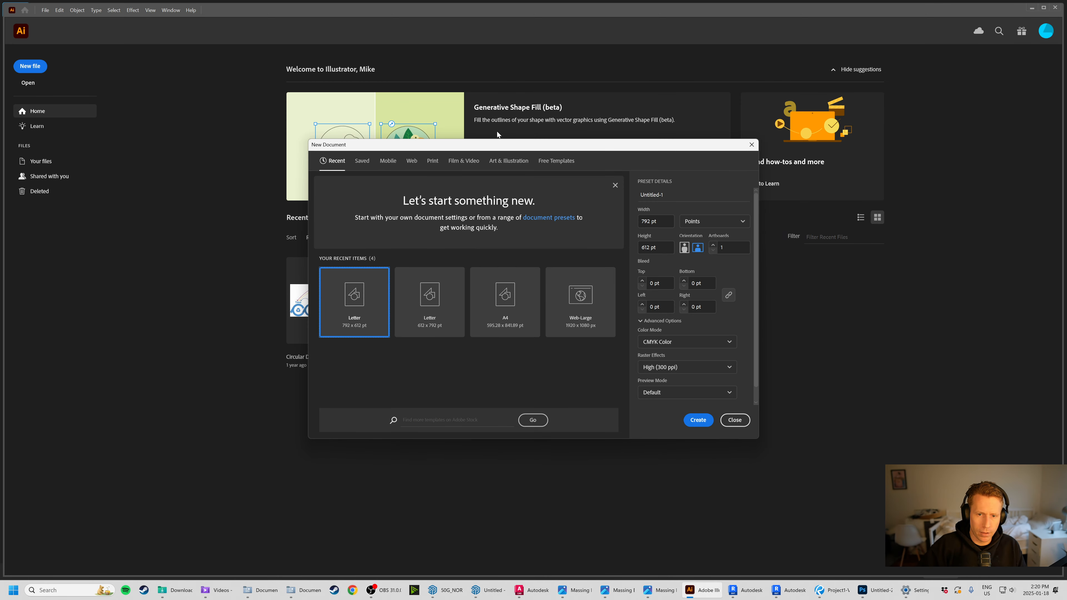
{"action": "left_click", "coordinate": [727, 221]}
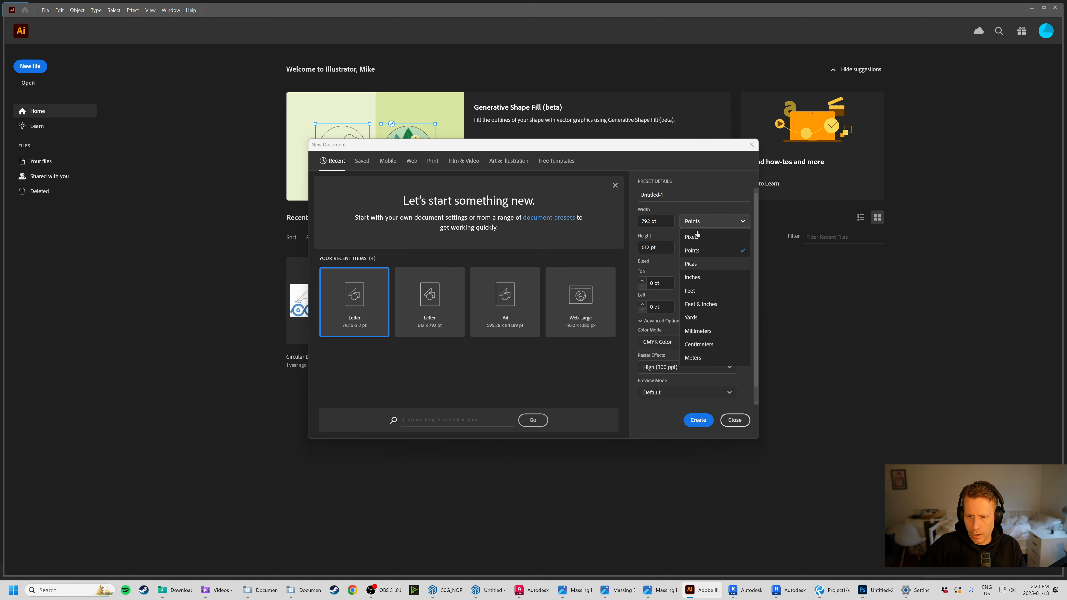
{"action": "left_click", "coordinate": [716, 284]}
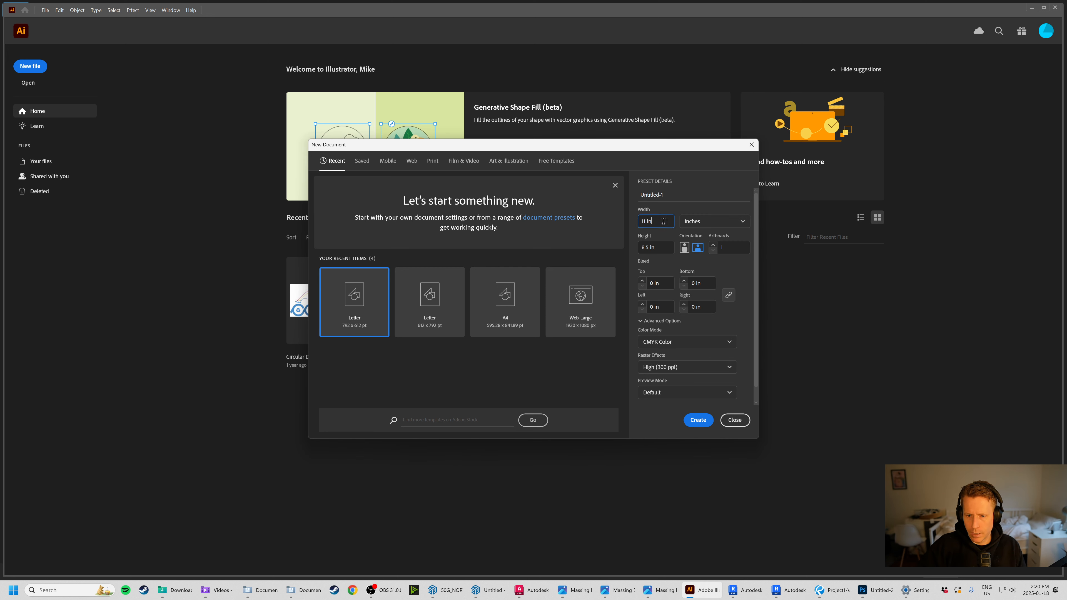
{"action": "type", "text": "36"}
{"action": "key", "text": "Tab"}
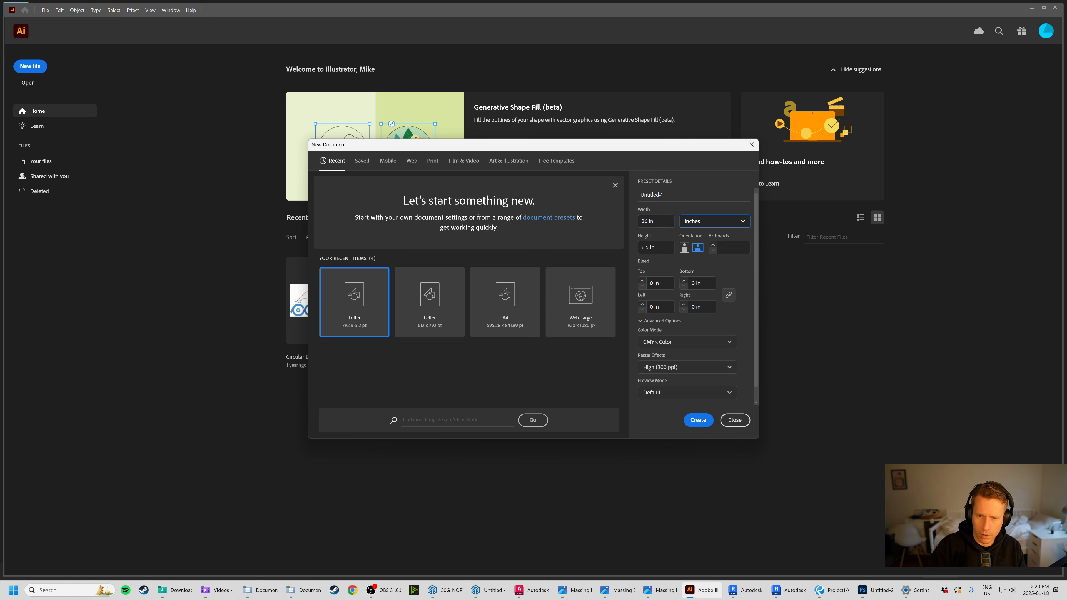
{"action": "key", "text": "Tab"}
{"action": "type", "text": "24"}
{"action": "key", "text": "Tab"}
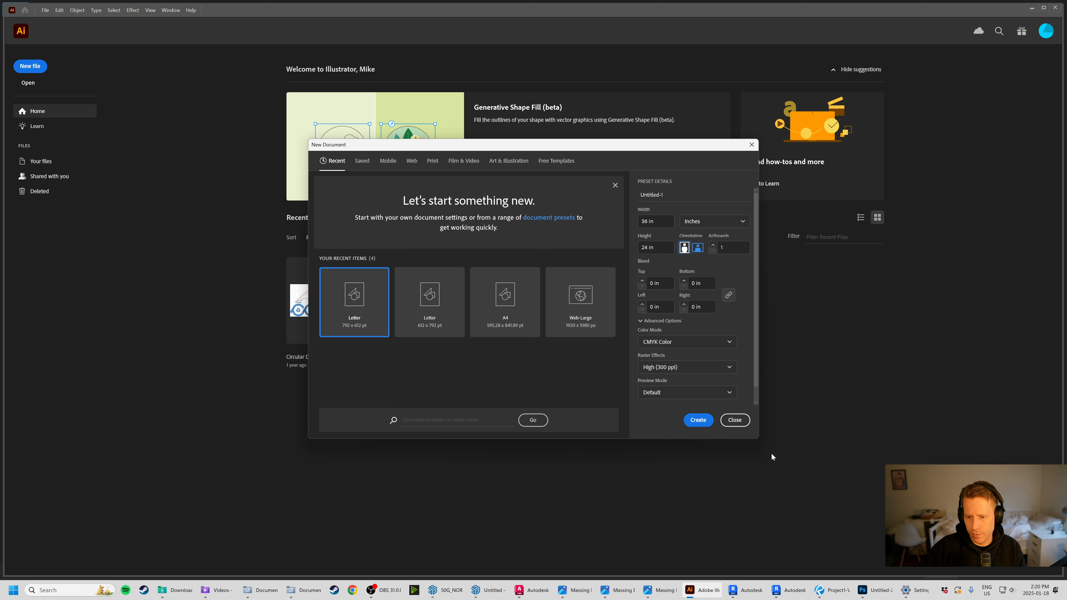
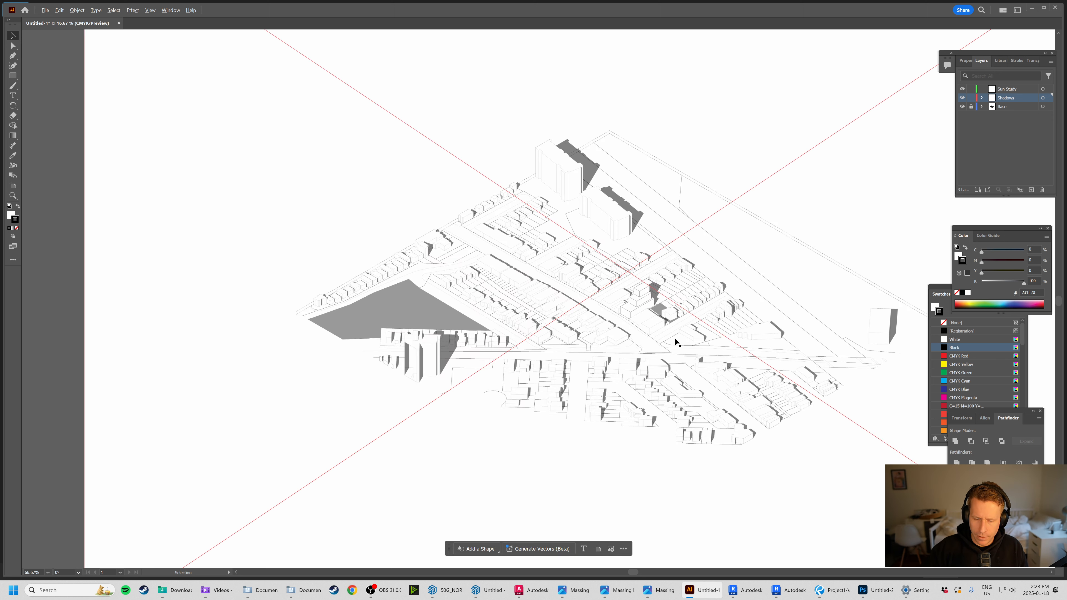
Compare the whole site drawing with the Shadows layer hidden and shown.
{"action": "scroll", "coordinate": [576, 246], "scroll_direction": "up", "scroll_amount": 5, "text": "alt"}
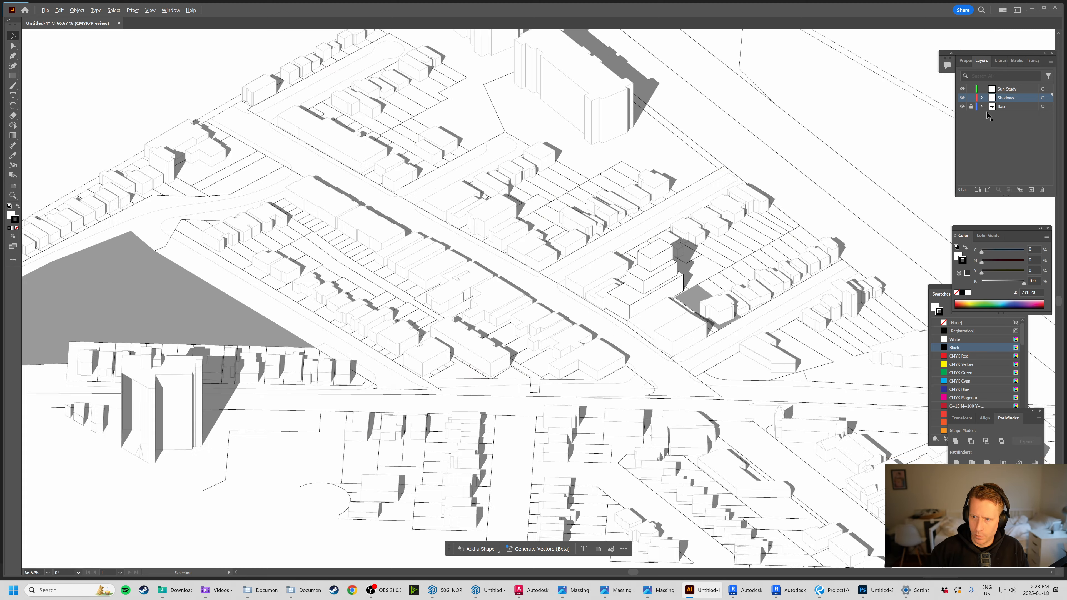
{"action": "key", "text": "a"}
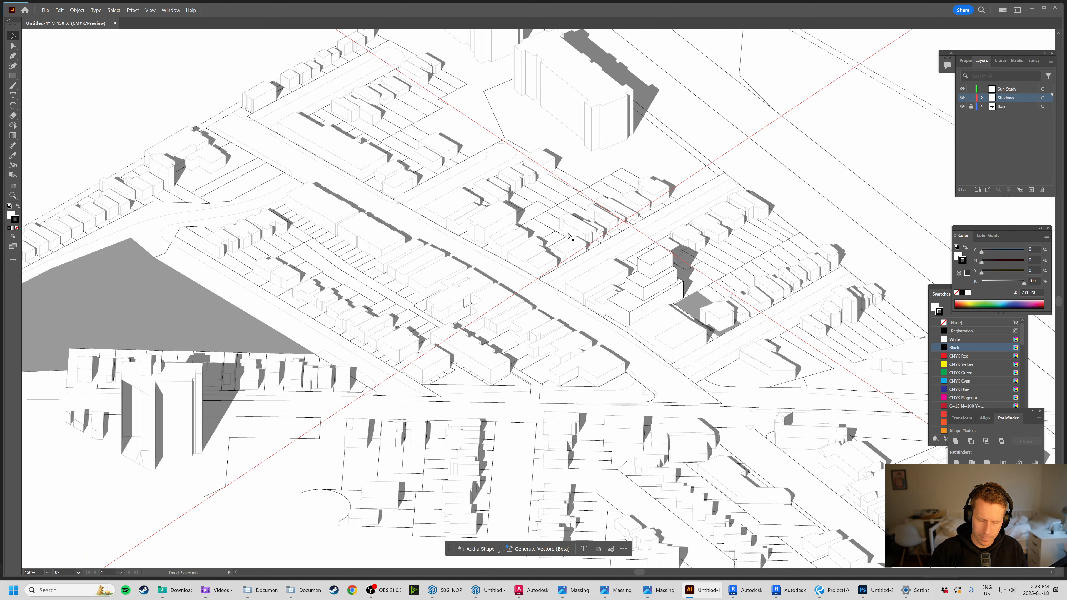
{"action": "key", "text": "ctrl+0"}
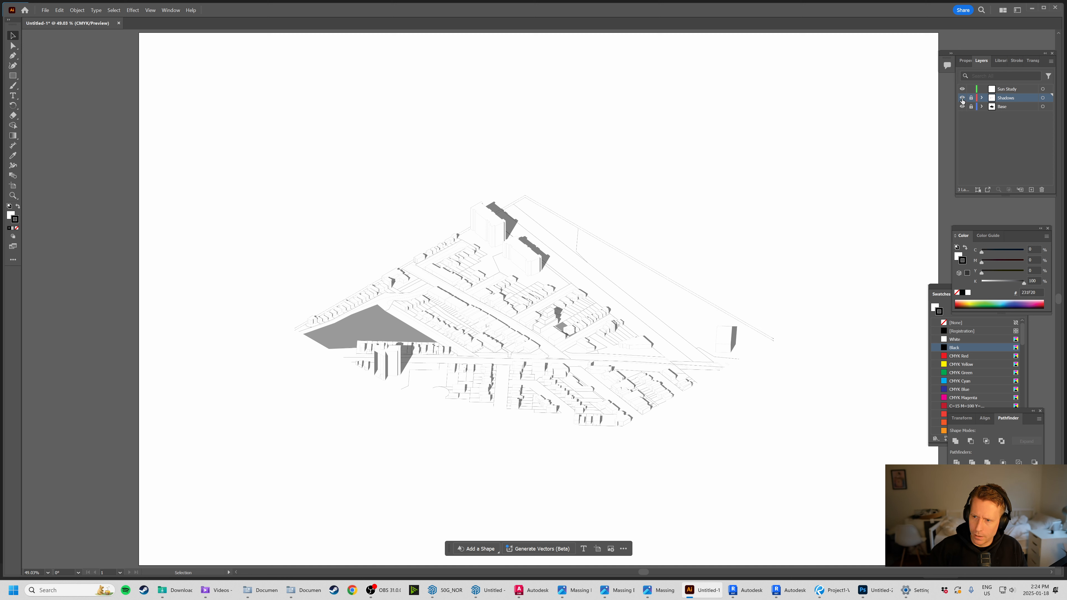
{"action": "left_click", "coordinate": [962, 98]}
{"action": "left_click", "coordinate": [963, 98]}
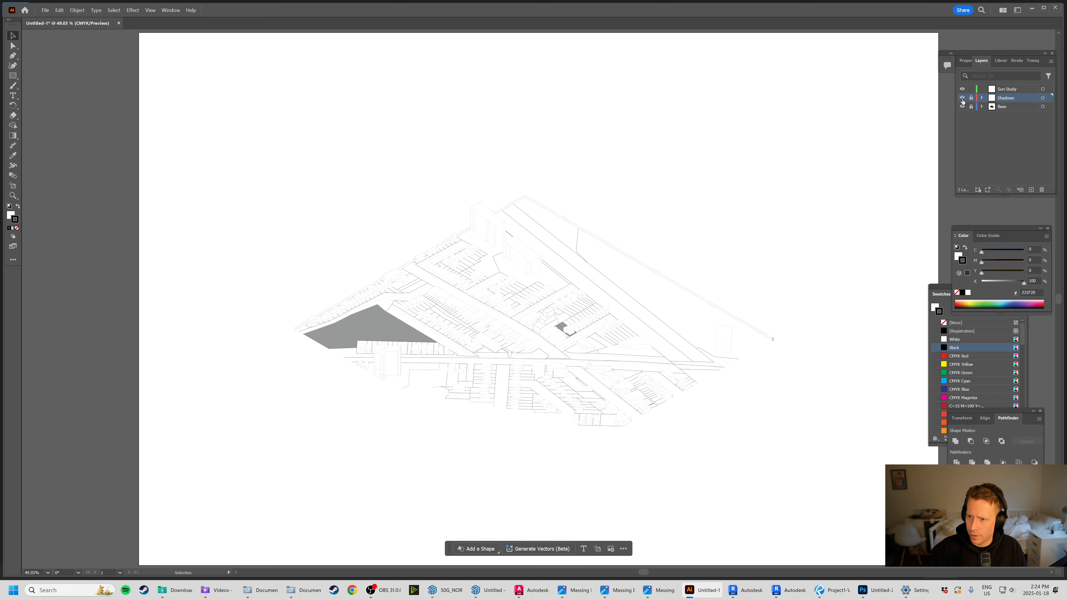
{"action": "left_click", "coordinate": [963, 98]}
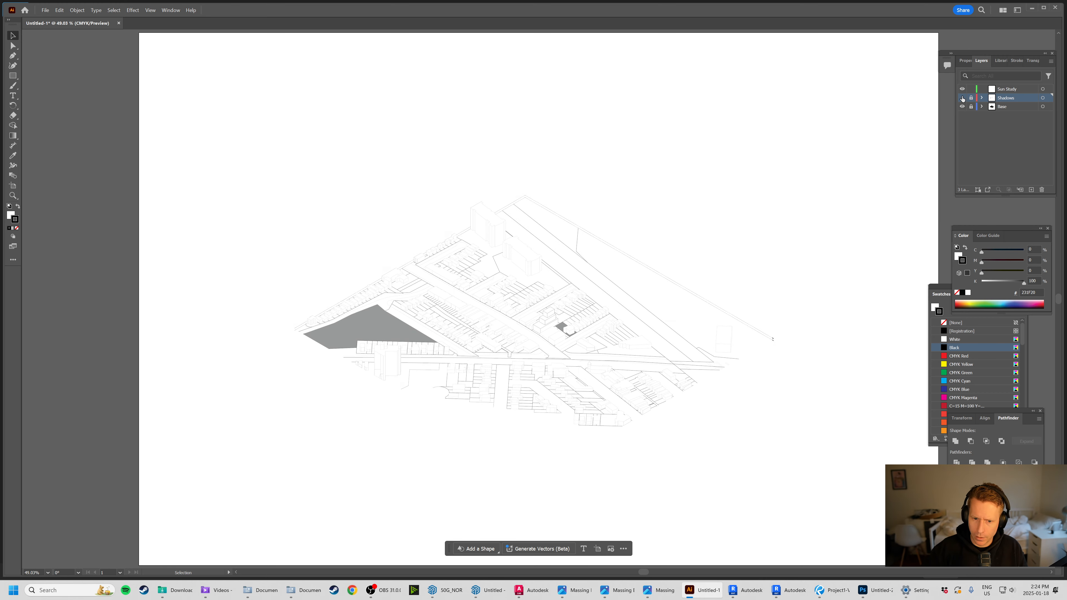
{"action": "left_click", "coordinate": [963, 97]}
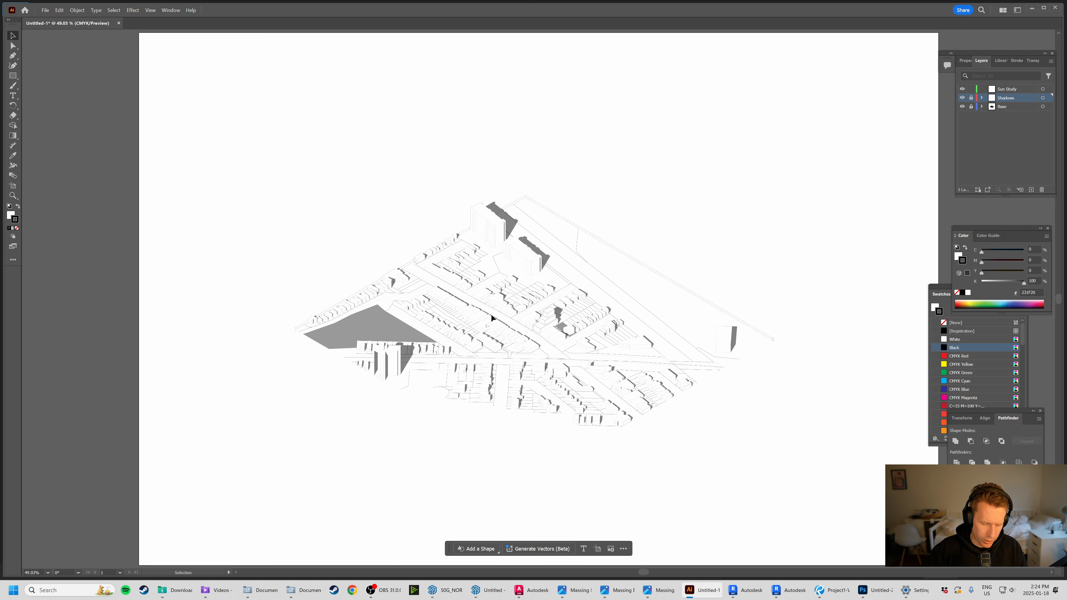
Examine the stepped building and its surroundings up close with the Shadows layer hidden and shown.
{"action": "key", "text": "z"}
{"action": "left_click_drag", "start_coordinate": [520, 297], "coordinate": [577, 299]}
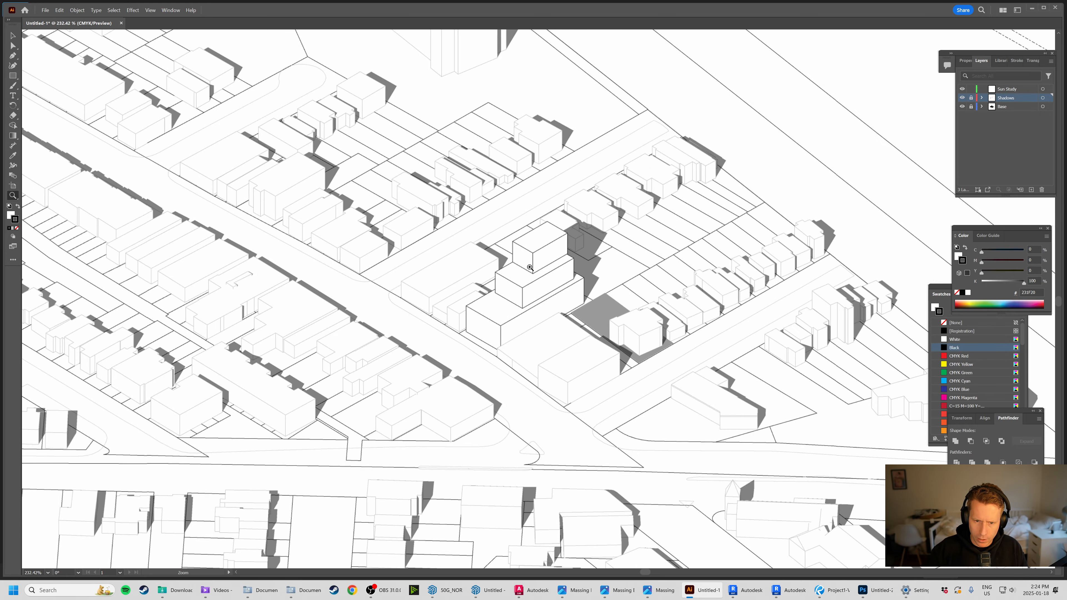
{"action": "left_click_drag", "start_coordinate": [529, 267], "coordinate": [937, 134]}
{"action": "left_click", "coordinate": [962, 97]}
{"action": "left_click", "coordinate": [962, 98]}
{"action": "left_click", "coordinate": [962, 97]}
{"action": "left_click", "coordinate": [962, 98]}
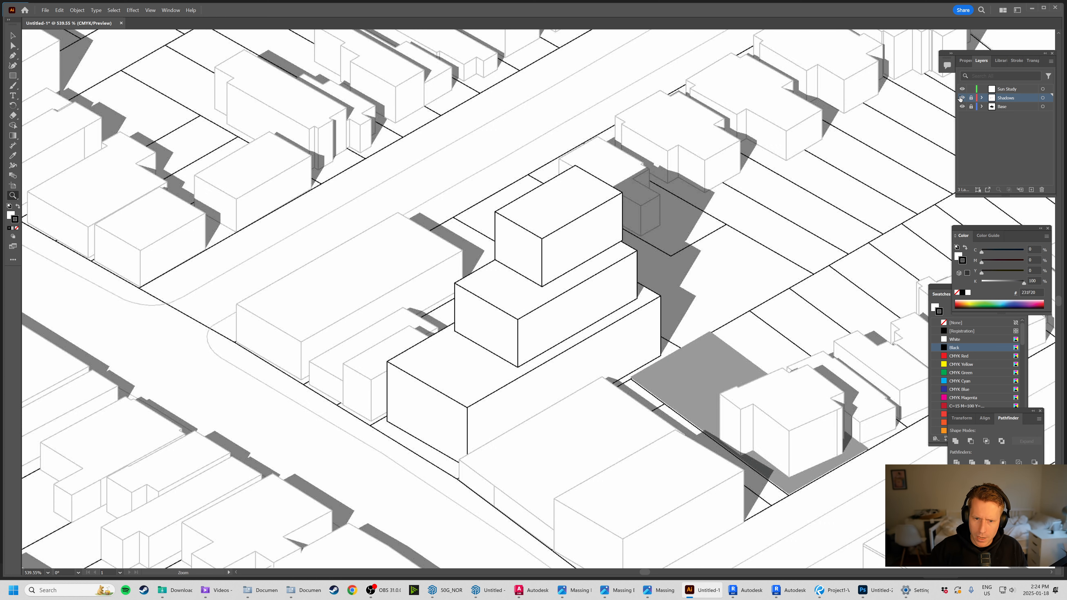
{"action": "left_click", "coordinate": [961, 98]}
{"action": "left_click", "coordinate": [962, 98]}
{"action": "left_click", "coordinate": [962, 98]}
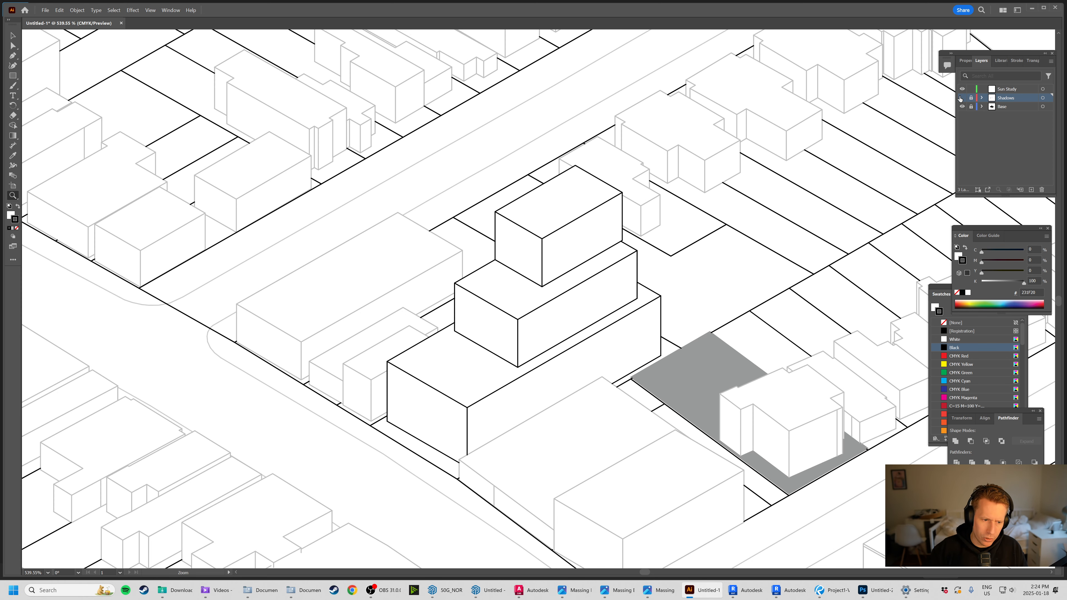
{"action": "left_click", "coordinate": [962, 98]}
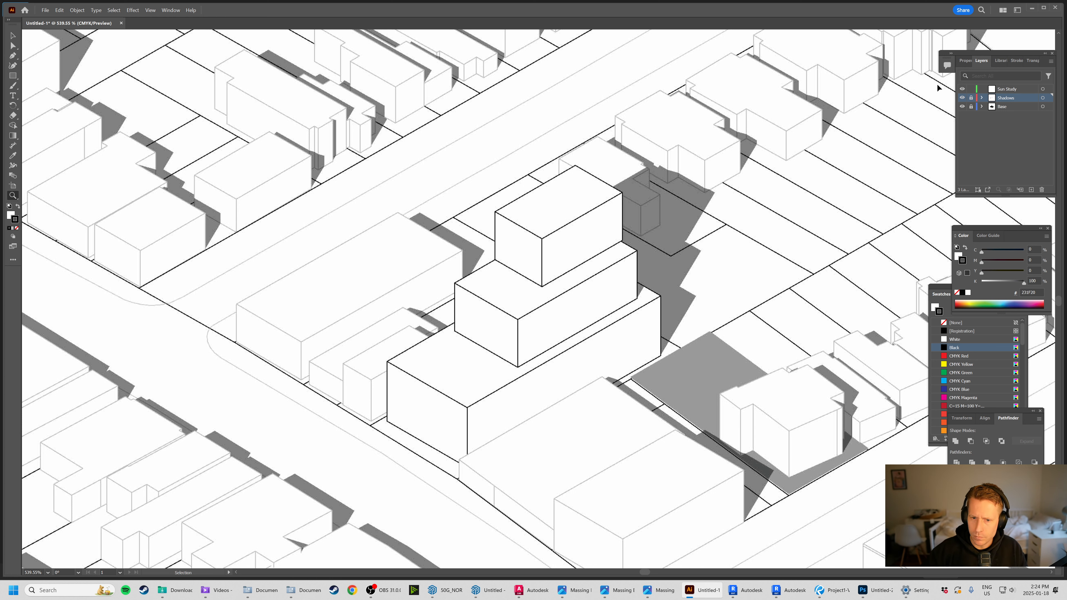
Place the file Project1-Sun Study Path from the Documents folder on the Sun Study layer and move it over the site.
{"action": "key", "text": "ctrl+0"}
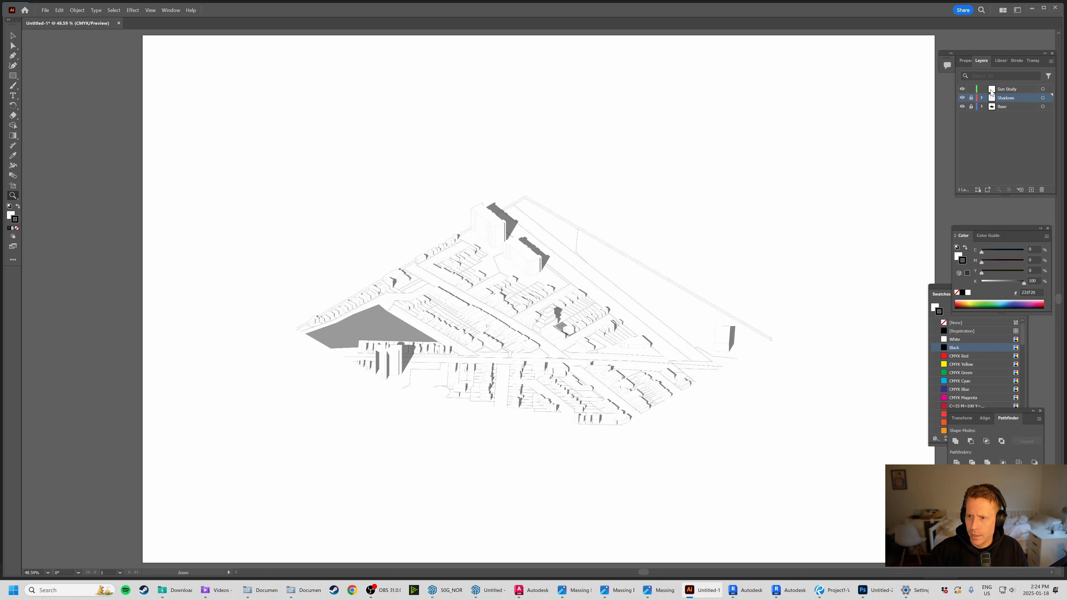
{"action": "left_click", "coordinate": [1021, 90]}
{"action": "key", "text": "alt+Tab"}
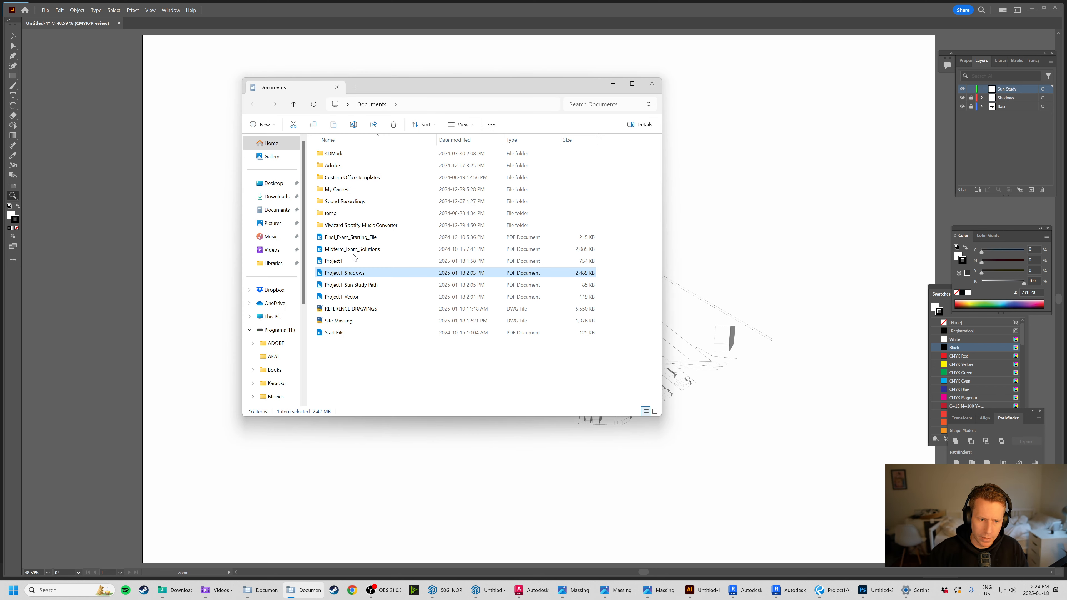
{"action": "left_click_drag", "start_coordinate": [370, 286], "coordinate": [751, 208]}
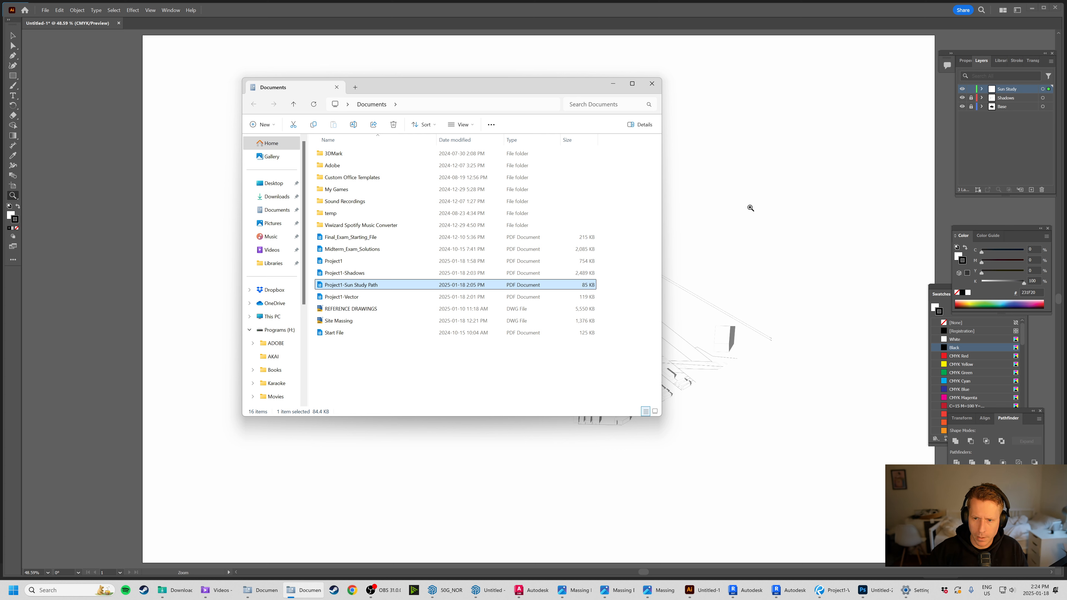
{"action": "left_click", "coordinate": [13, 36]}
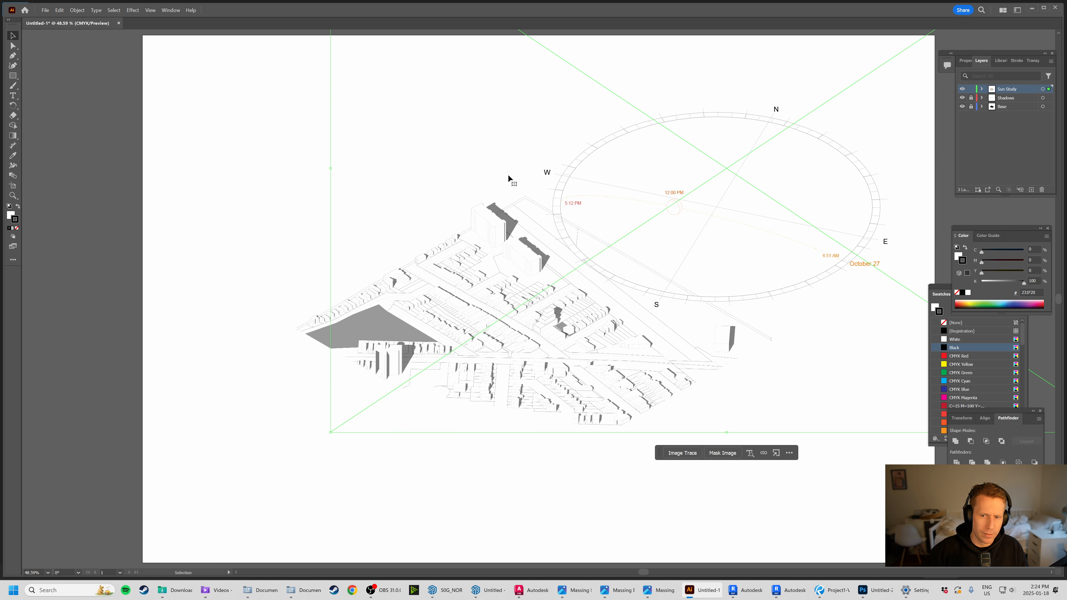
{"action": "mouse_move", "coordinate": [734, 173]}
{"action": "left_mouse_down"}
{"action": "mouse_move", "coordinate": [521, 285]}
{"action": "mouse_move", "coordinate": [440, 264]}
{"action": "left_mouse_up"}
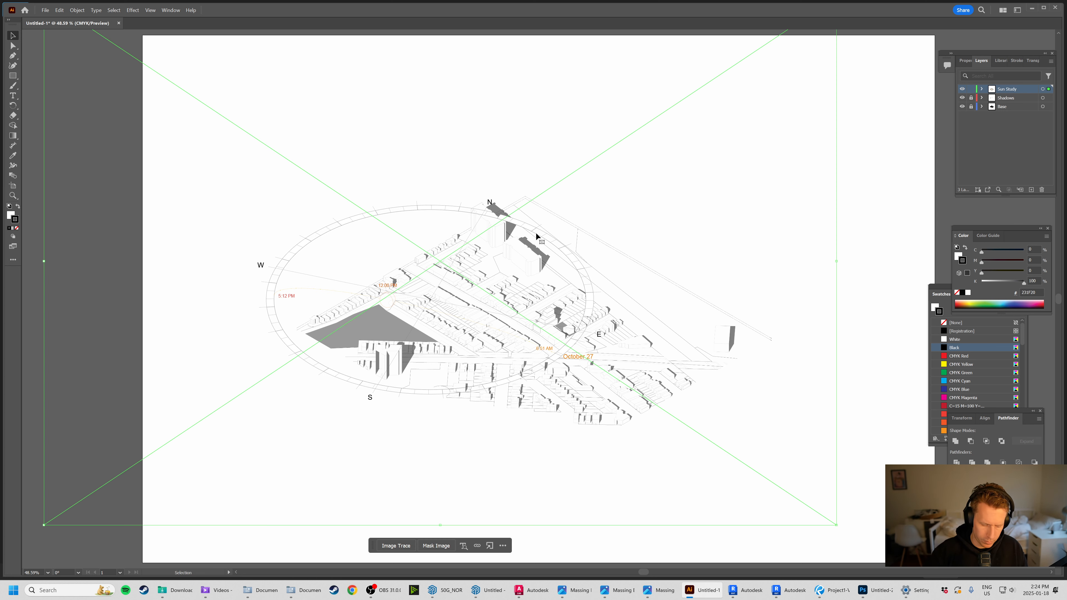
Enlarge the placed sun path graphic proportionally and reposition it so its ring surrounds the site drawing.
{"action": "key", "text": "ctrl"}
{"action": "key", "text": "ctrl+minus"}
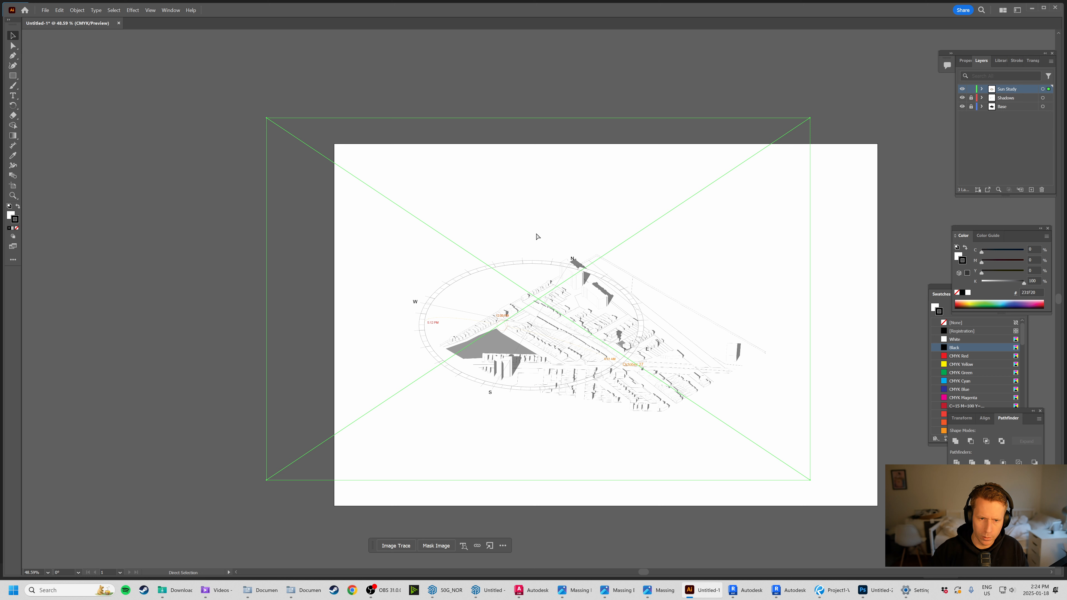
{"action": "key", "text": "ctrl+minus"}
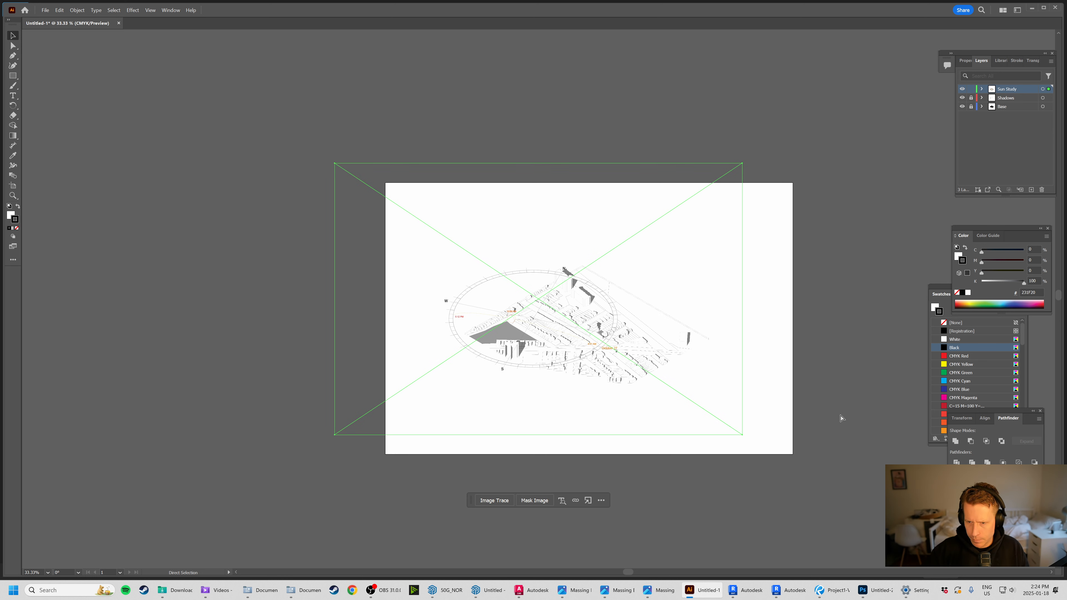
{"action": "key", "text": "ctrl+minus"}
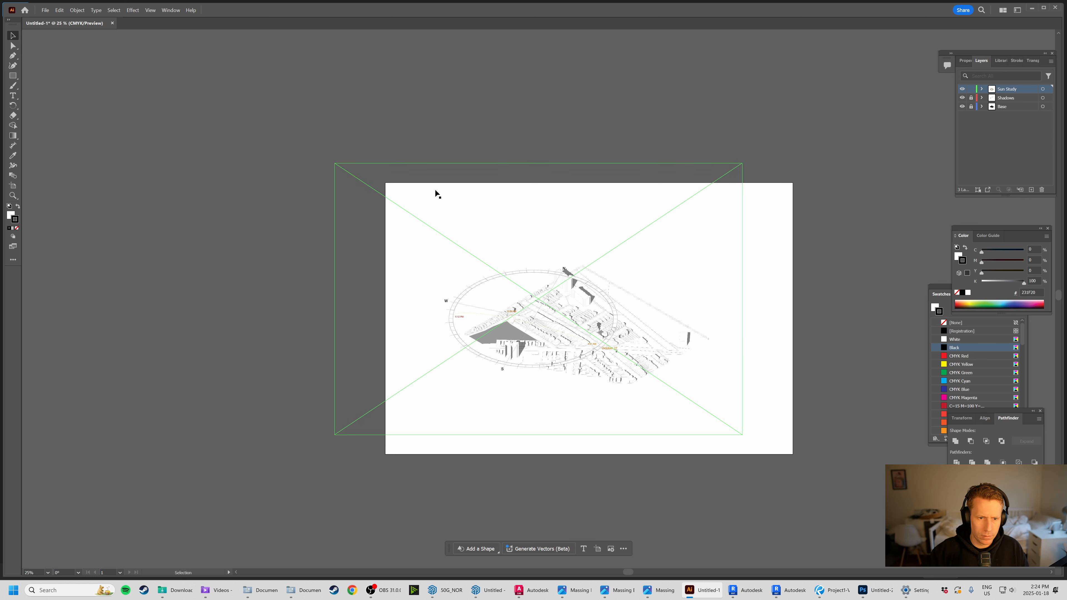
{"action": "mouse_move", "coordinate": [337, 160]}
{"action": "left_mouse_down"}
{"action": "mouse_move", "coordinate": [182, 86]}
{"action": "mouse_move", "coordinate": [218, 105]}
{"action": "mouse_move", "coordinate": [164, 89]}
{"action": "left_mouse_up"}
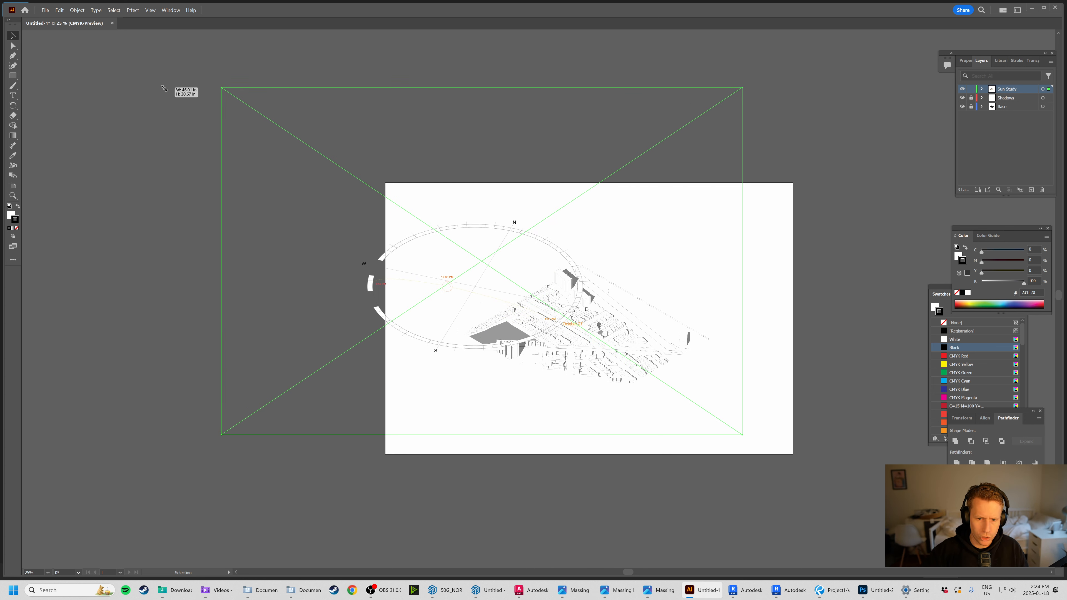
{"action": "left_click_drag", "start_coordinate": [495, 263], "coordinate": [578, 297]}
{"action": "left_click", "coordinate": [751, 403], "text": "shift"}
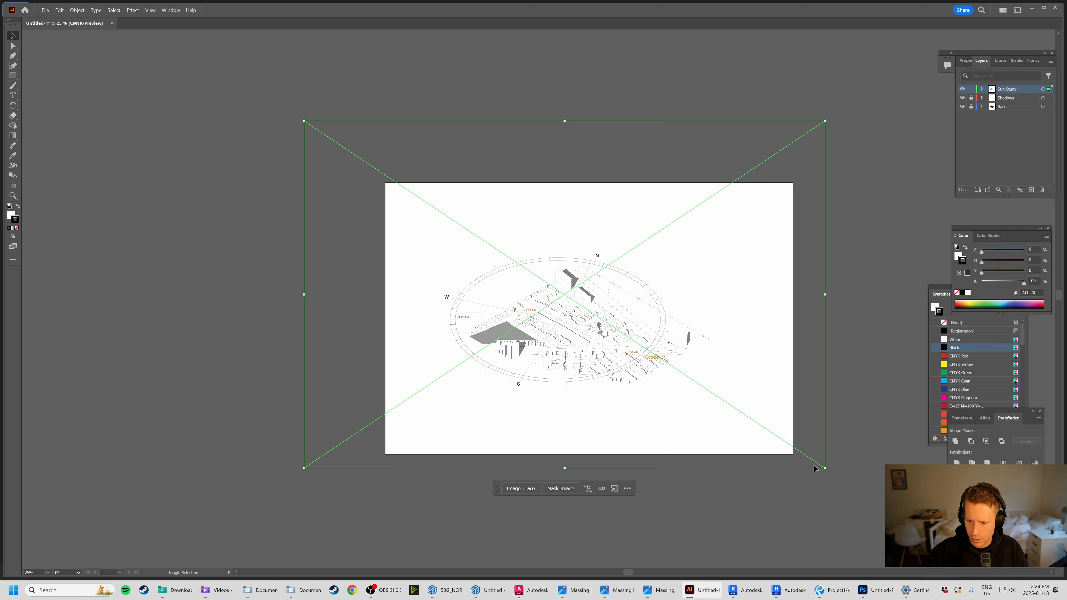
{"action": "left_click_drag", "start_coordinate": [826, 467], "coordinate": [922, 532]}
{"action": "mouse_move", "coordinate": [726, 397]}
{"action": "left_mouse_down"}
{"action": "mouse_move", "coordinate": [684, 369]}
{"action": "mouse_move", "coordinate": [716, 369]}
{"action": "left_mouse_up"}
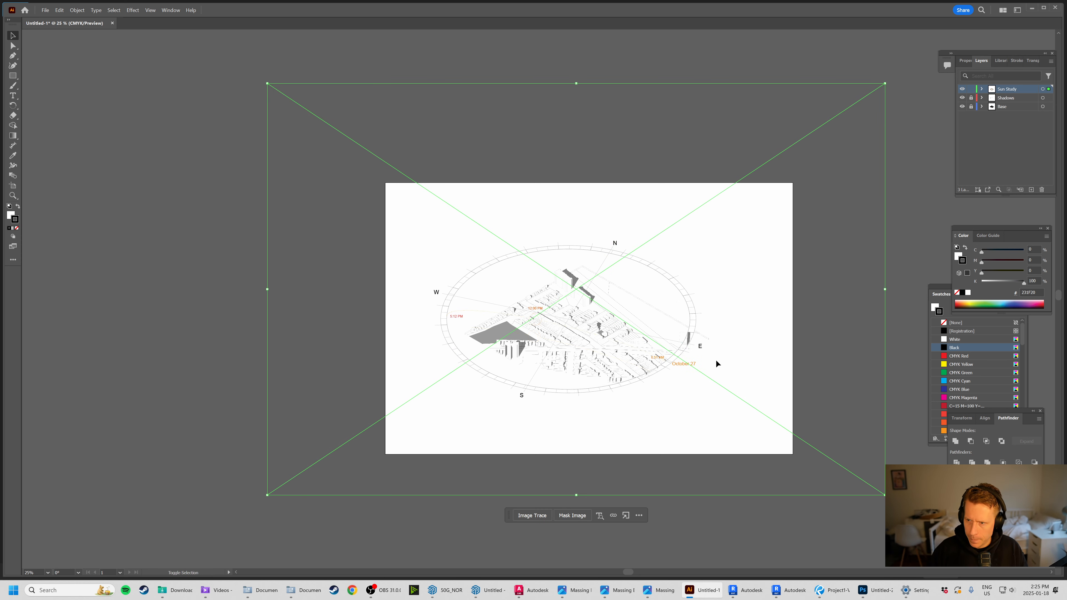
Nudge the sun path graphic right and down in large increments to centre its ring around the site.
{"action": "key", "text": "shift+Right"}
{"action": "key", "text": "shift+Right"}
{"action": "key", "text": "shift+Right"}
{"action": "key", "text": "shift+Right"}
{"action": "key", "text": "shift+Right"}
{"action": "key", "text": "shift+Right"}
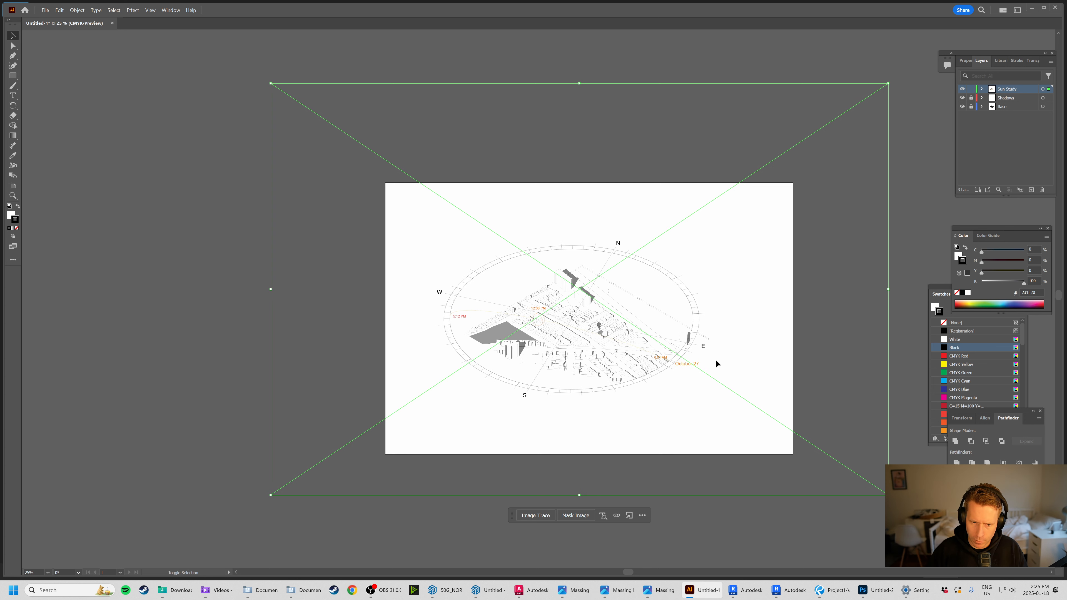
{"action": "key", "text": "shift+Down"}
{"action": "key", "text": "shift+Down"}
{"action": "key", "text": "shift+Down"}
{"action": "key", "text": "shift+Right"}
{"action": "key", "text": "shift+Right"}
{"action": "key", "text": "shift+Down"}
{"action": "key", "text": "shift+Down"}
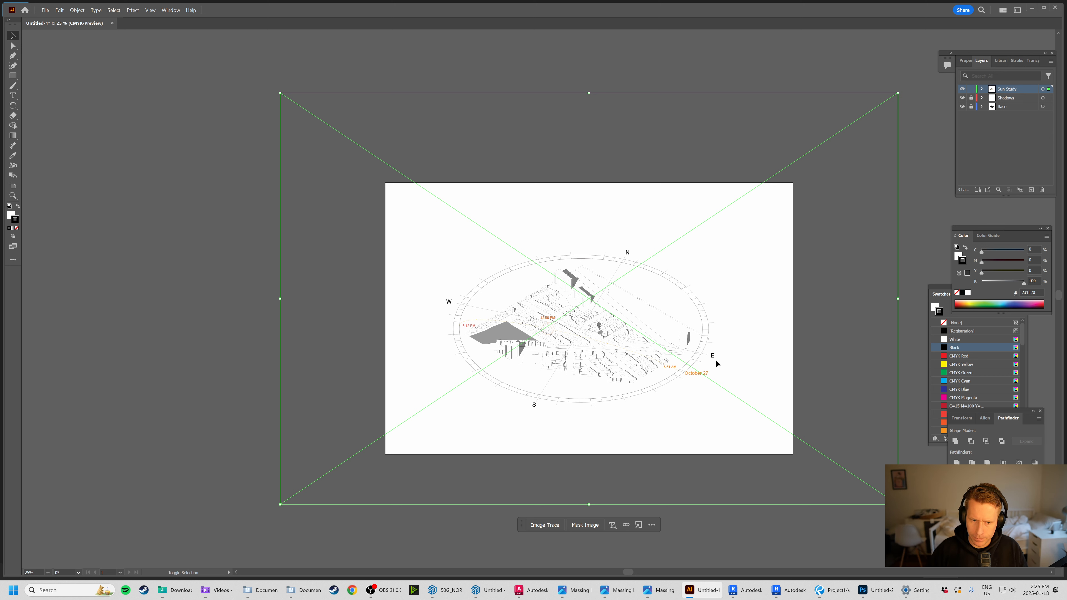
{"action": "key", "text": "shift+Down"}
{"action": "key", "text": "shift+Down"}
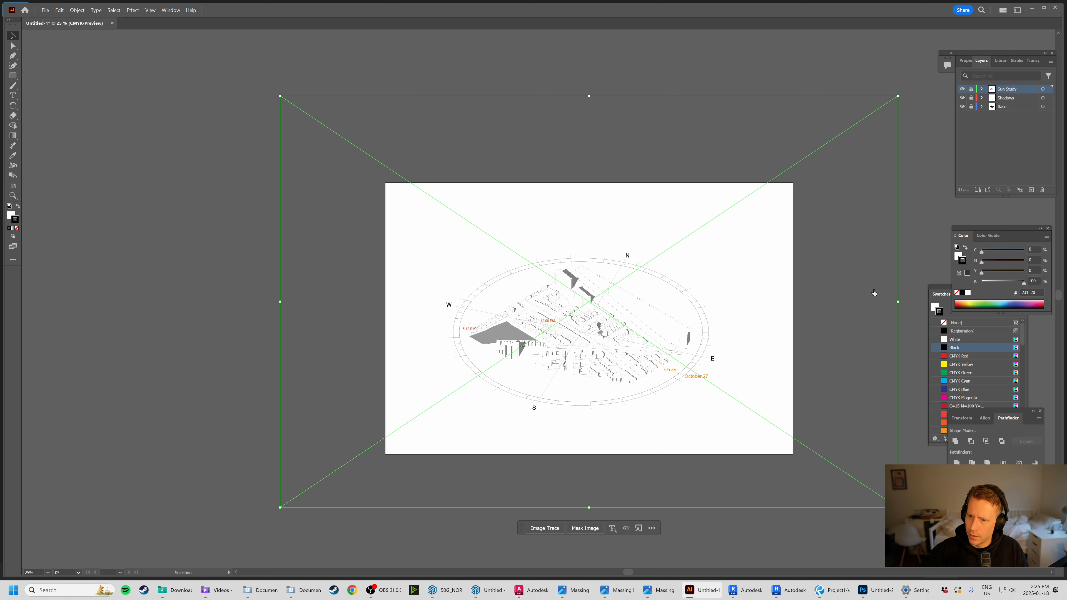
Add a layer named Sun above the Sun Study layer for the sun drawing around the 12:00 PM marker.
{"action": "key", "text": "z"}
{"action": "left_click_drag", "start_coordinate": [571, 309], "coordinate": [653, 362]}
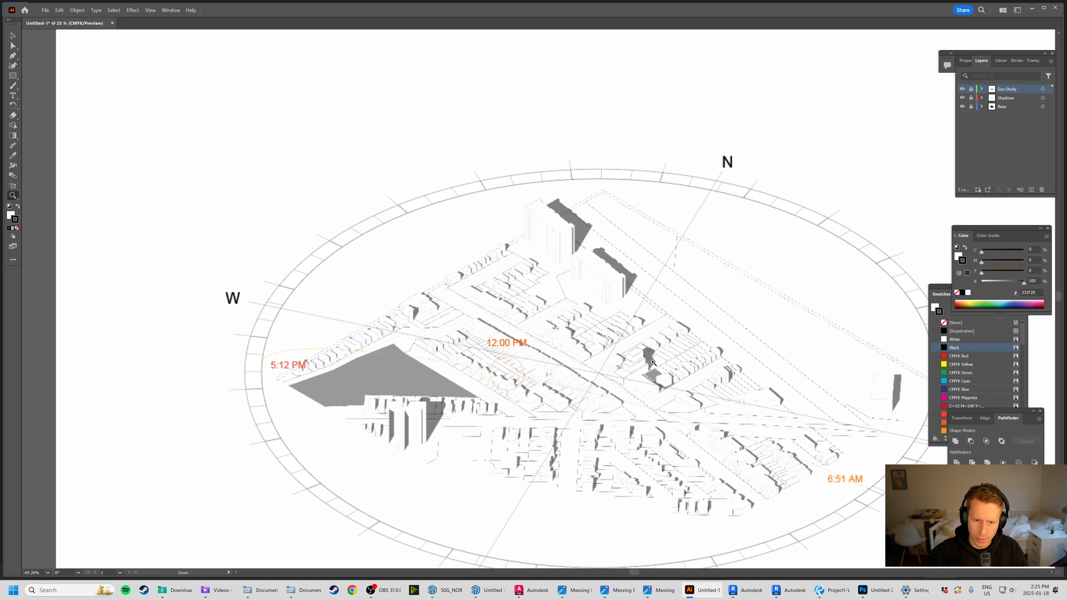
{"action": "left_click_drag", "start_coordinate": [566, 379], "coordinate": [615, 413]}
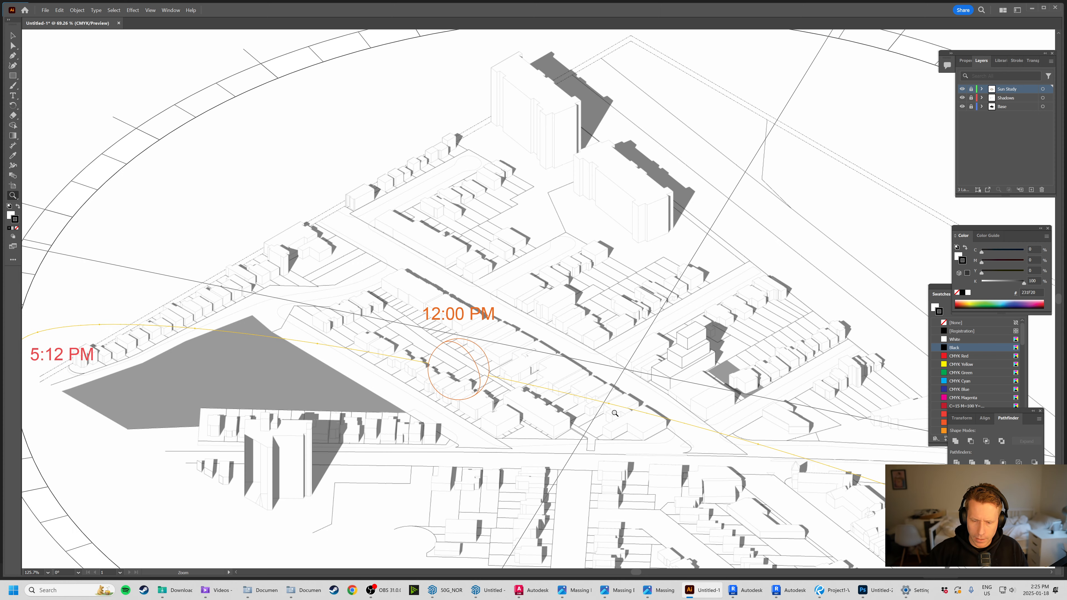
{"action": "left_click_drag", "start_coordinate": [663, 441], "coordinate": [596, 363]}
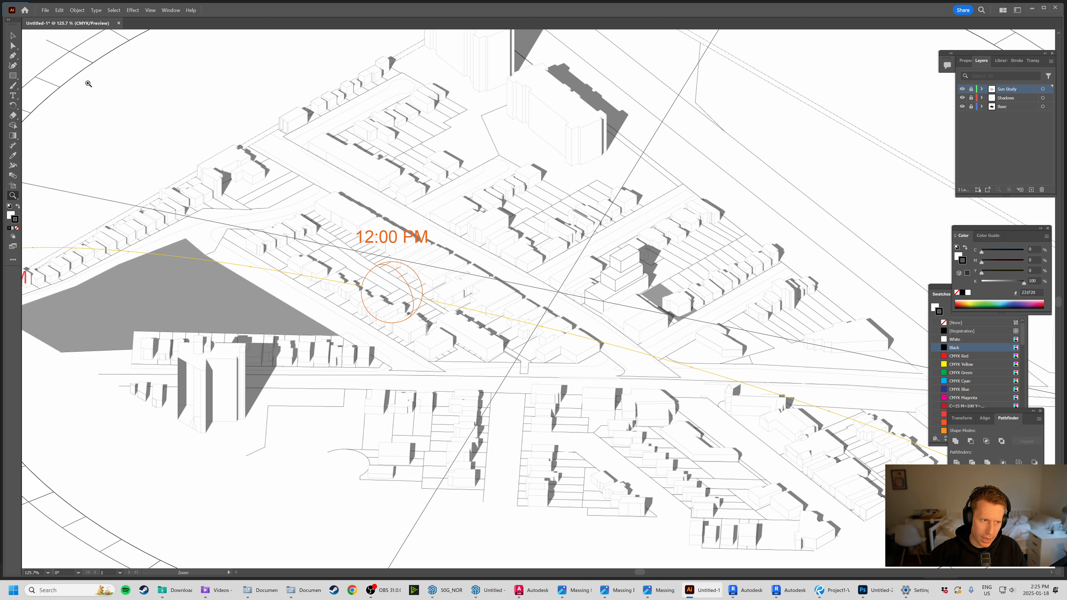
{"action": "left_click_drag", "start_coordinate": [18, 80], "coordinate": [50, 89]}
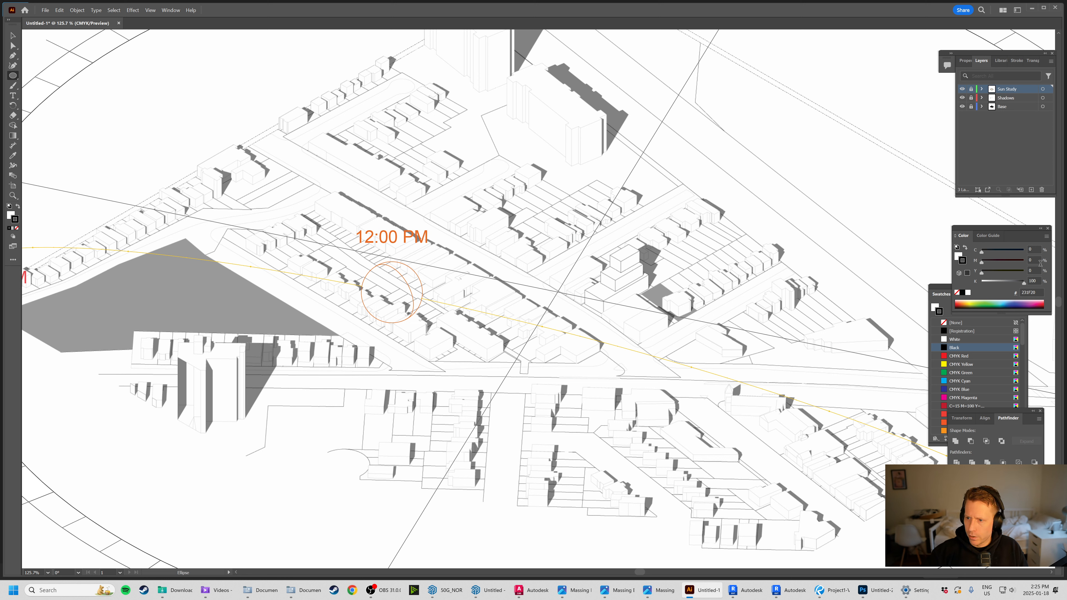
{"action": "left_click", "coordinate": [1030, 189]}
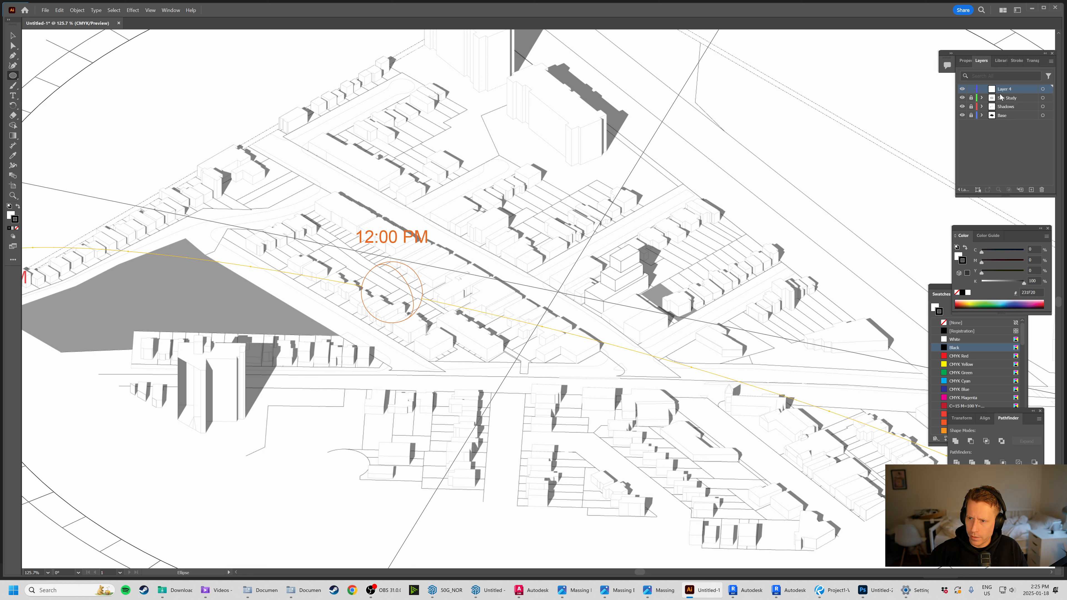
{"action": "double_click", "coordinate": [1007, 88]}
{"action": "type", "text": "Sun"}
{"action": "key", "text": "Return"}
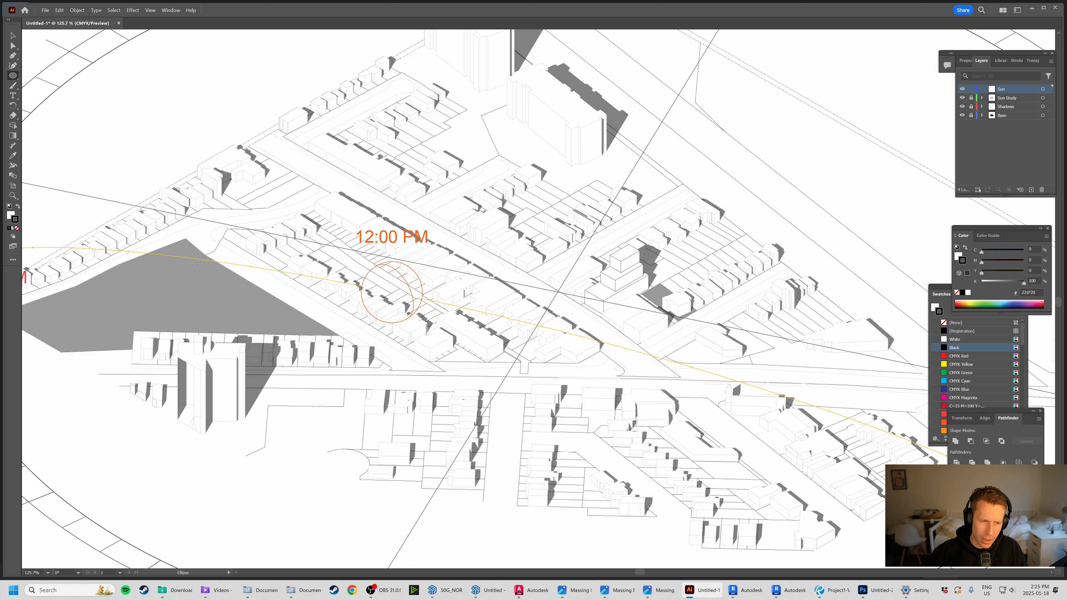
Set the fill colour to yellow EFDA1B and the stroke colour to a similar golden yellow.
{"action": "double_click", "coordinate": [11, 215]}
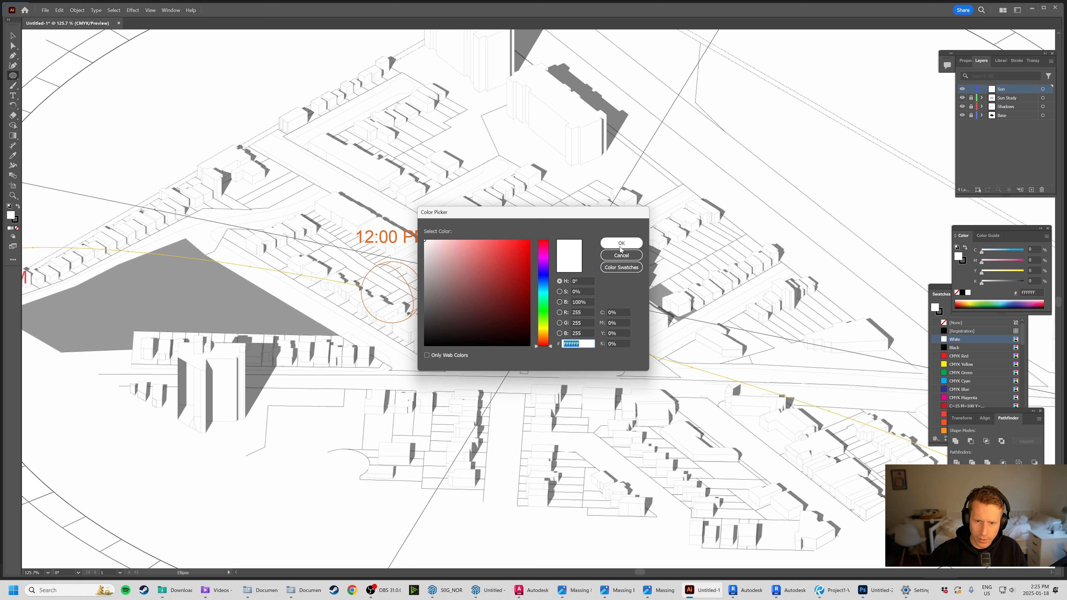
{"action": "left_click", "coordinate": [546, 330]}
{"action": "left_click", "coordinate": [514, 247]}
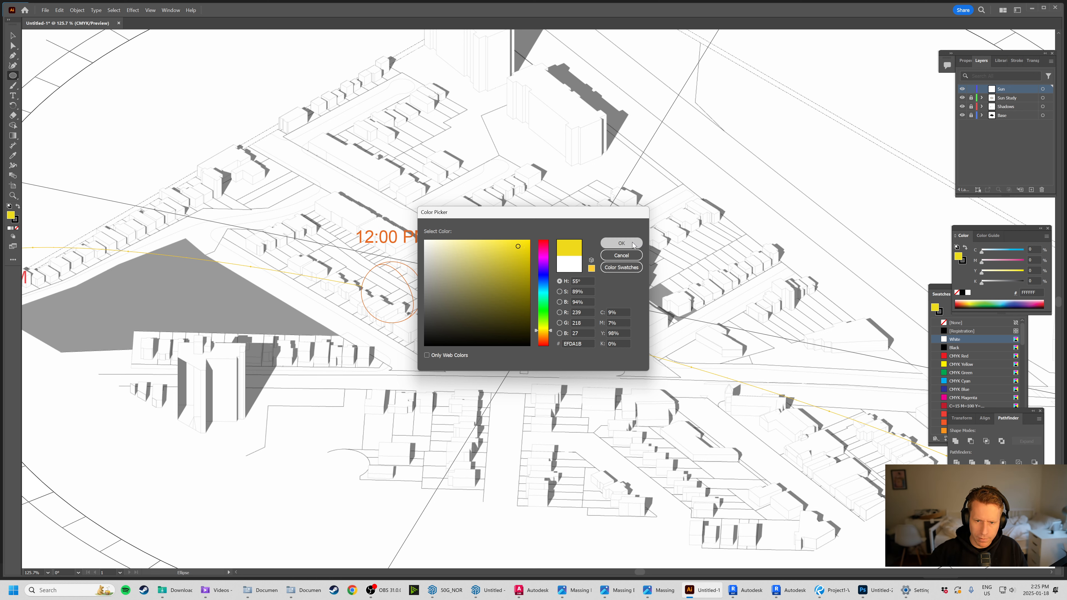
{"action": "left_click", "coordinate": [621, 243]}
{"action": "double_click", "coordinate": [15, 219]}
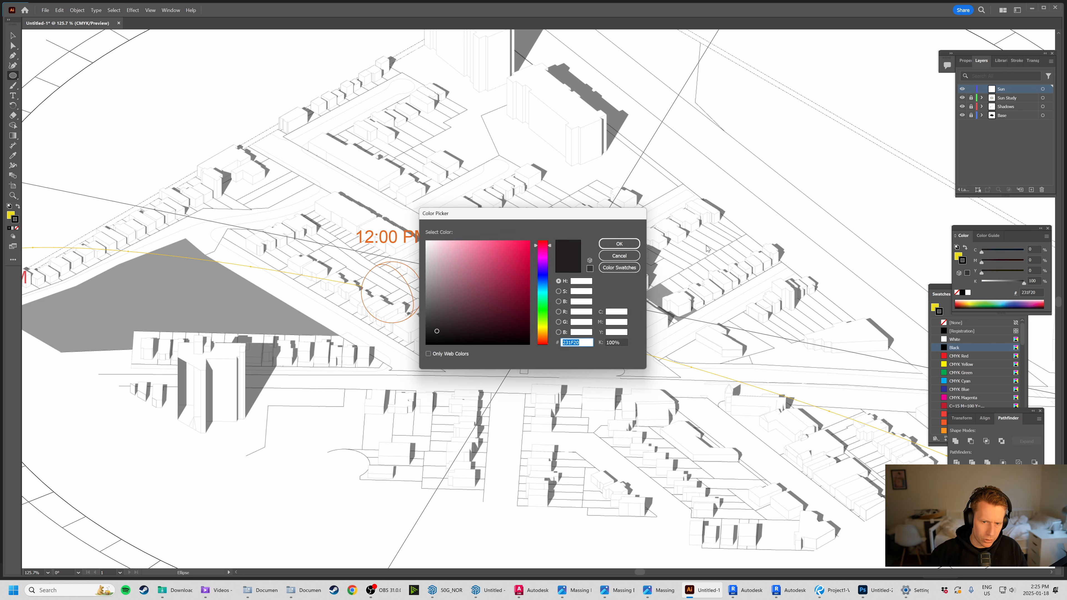
{"action": "left_click", "coordinate": [544, 330]}
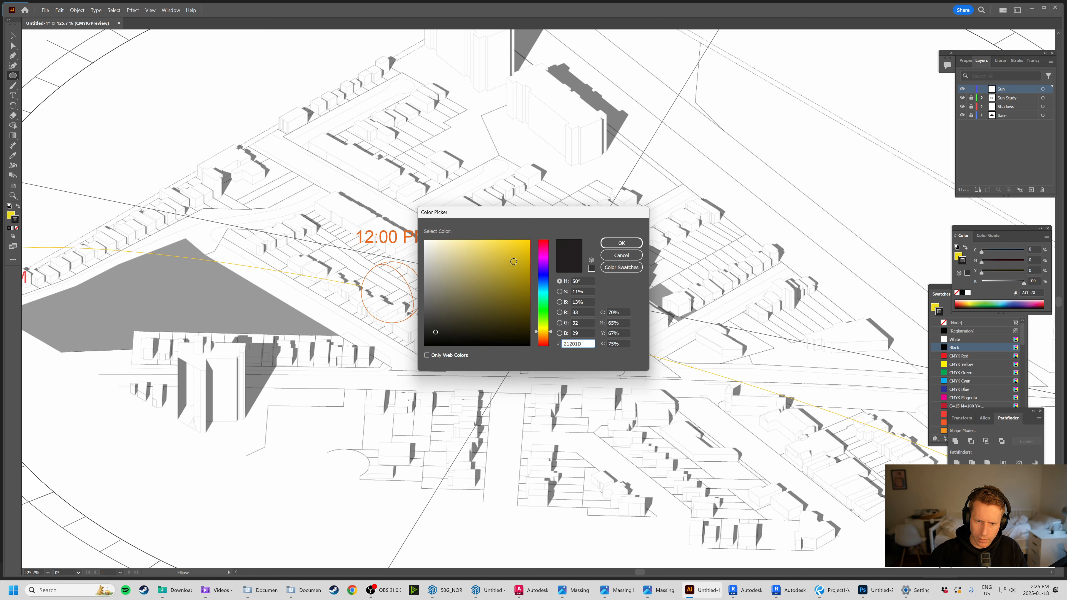
{"action": "left_click", "coordinate": [520, 243]}
{"action": "left_click", "coordinate": [621, 242]}
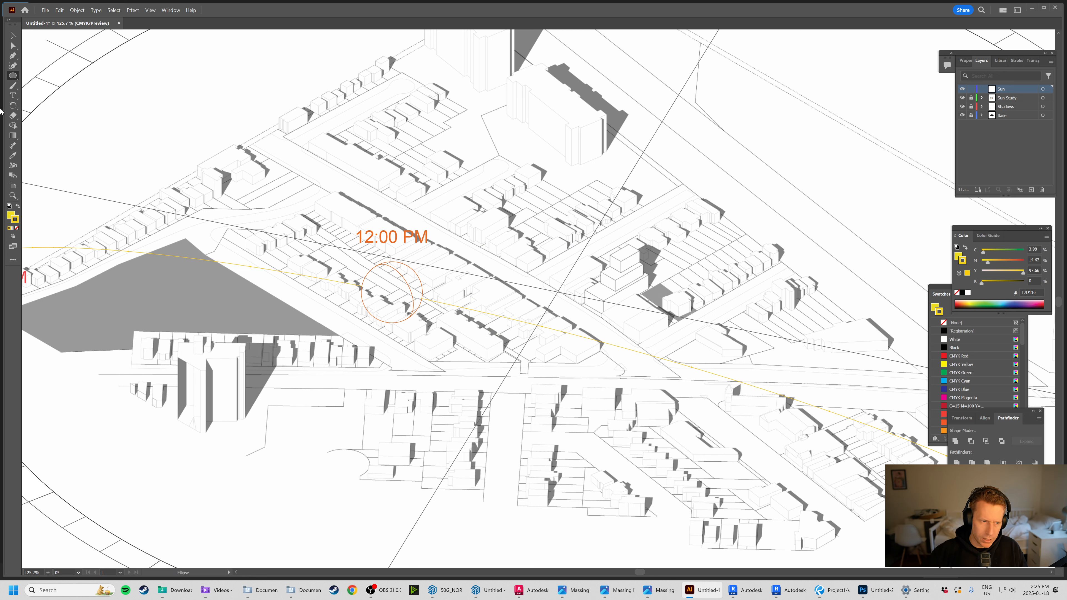
Draw a filled yellow circle over the sun outline at the 12:00 PM marker, matching its size.
{"action": "mouse_move", "coordinate": [403, 313]}
{"action": "left_mouse_down"}
{"action": "mouse_move", "coordinate": [433, 344]}
{"action": "mouse_move", "coordinate": [459, 342]}
{"action": "mouse_move", "coordinate": [415, 308]}
{"action": "mouse_move", "coordinate": [422, 313]}
{"action": "left_mouse_up"}
{"action": "left_click", "coordinate": [13, 35]}
{"action": "left_click", "coordinate": [524, 366]}
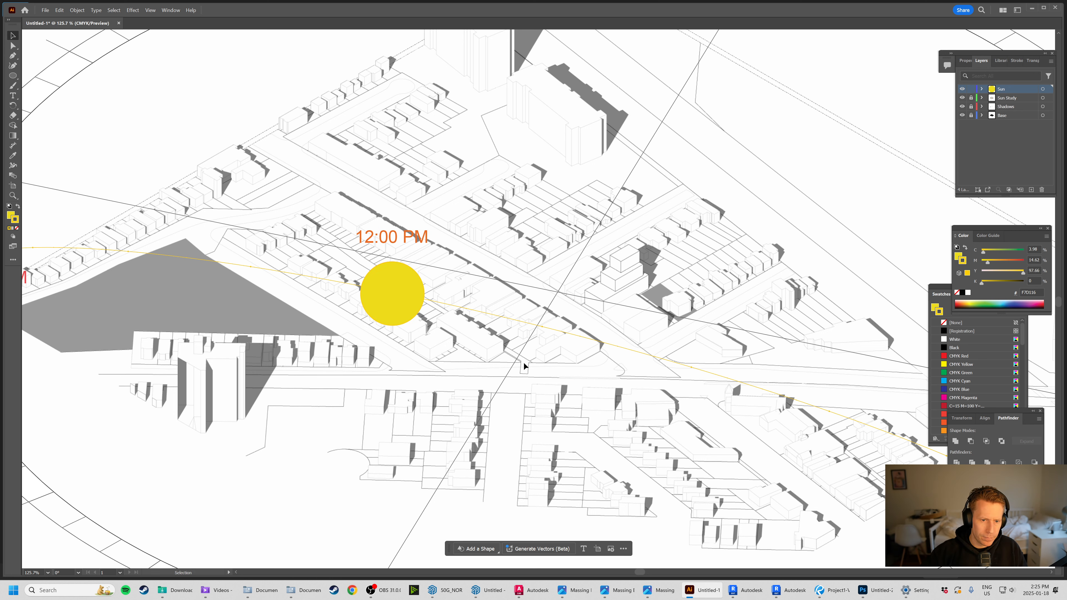
Set up the Pen tool with no fill and the yellow stroke for tracing the sun path.
{"action": "left_click_drag", "start_coordinate": [331, 270], "coordinate": [393, 312]}
{"action": "left_click_drag", "start_coordinate": [236, 374], "coordinate": [262, 318]}
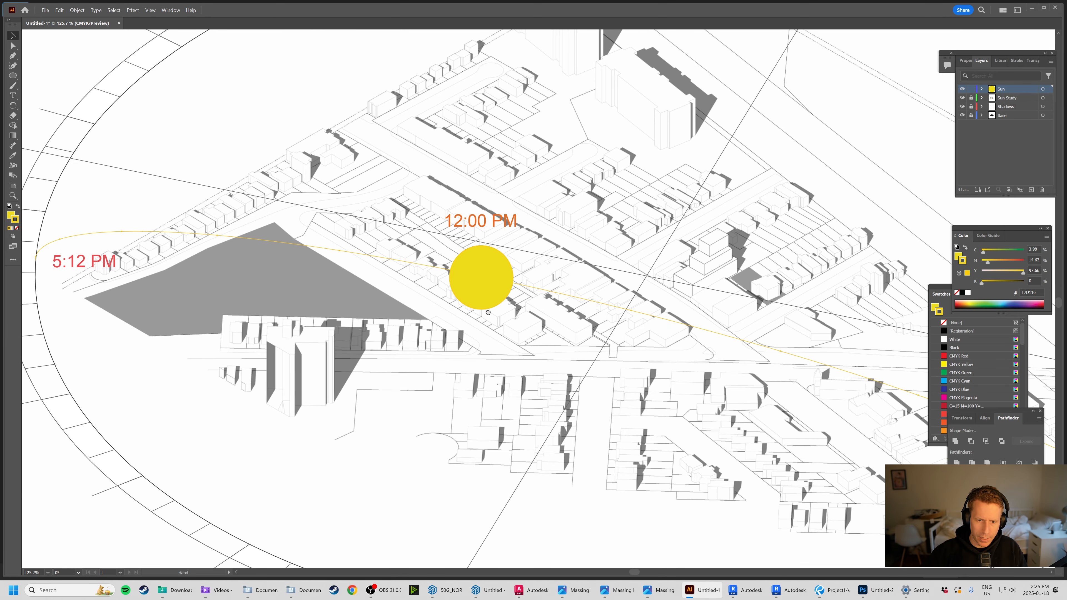
{"action": "left_click_drag", "start_coordinate": [185, 303], "coordinate": [200, 307]}
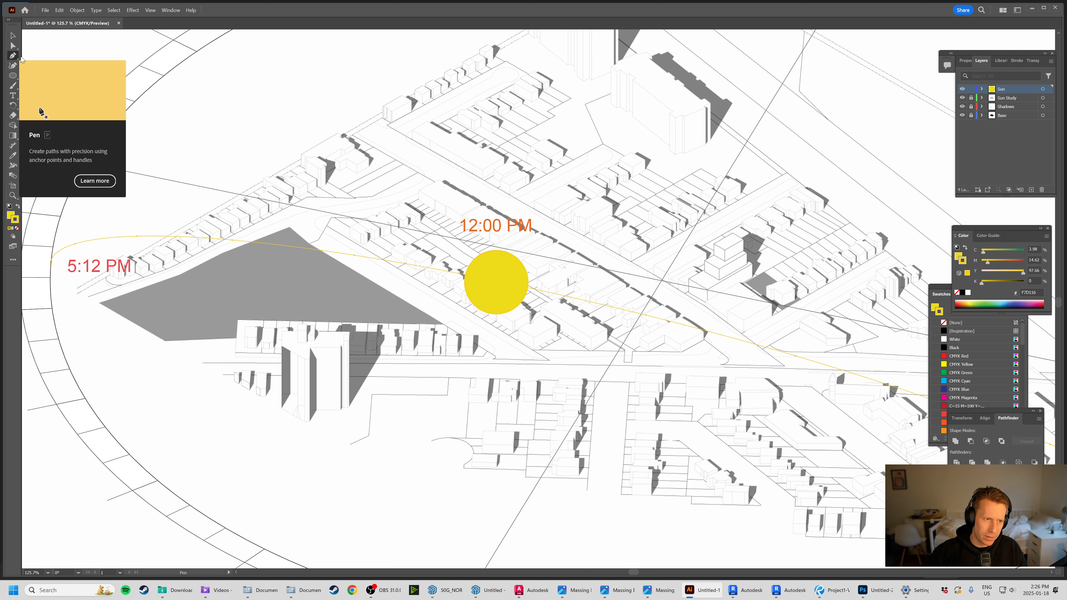
{"action": "left_click", "coordinate": [11, 56]}
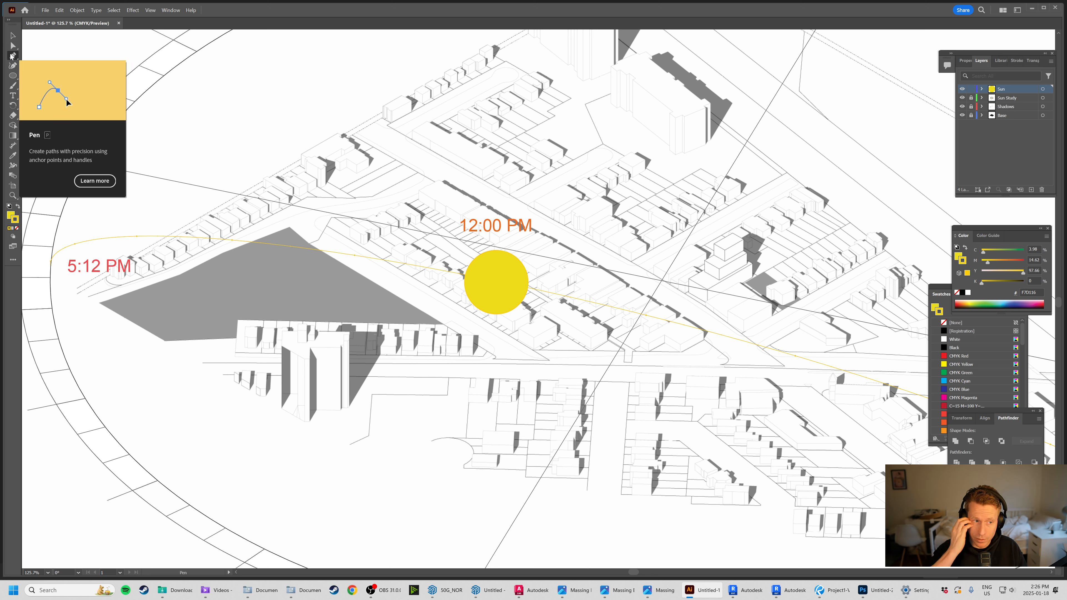
{"action": "left_click", "coordinate": [15, 77]}
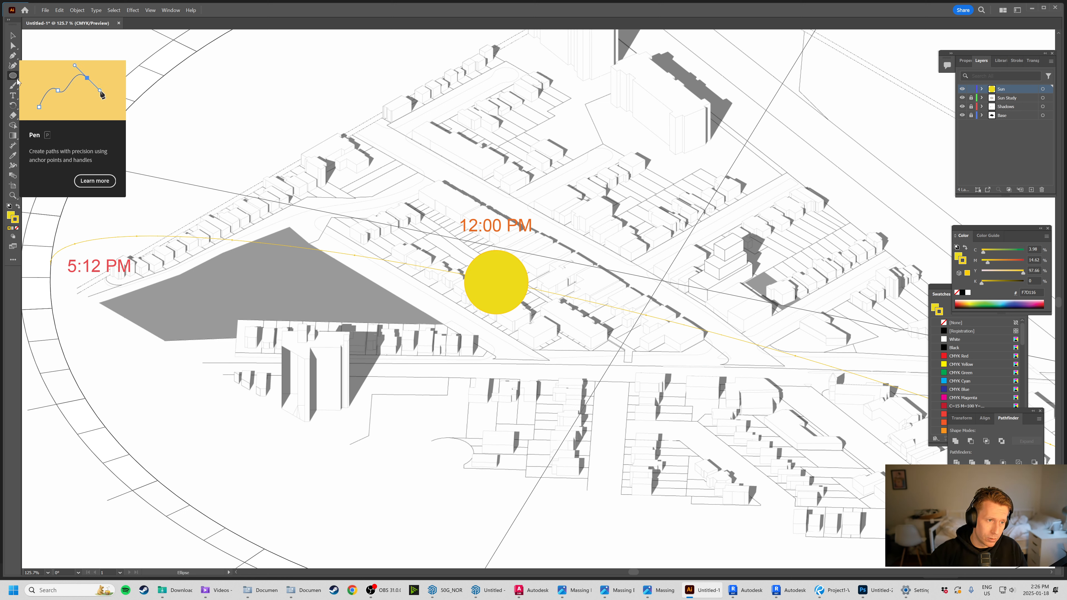
{"action": "left_click", "coordinate": [15, 77]}
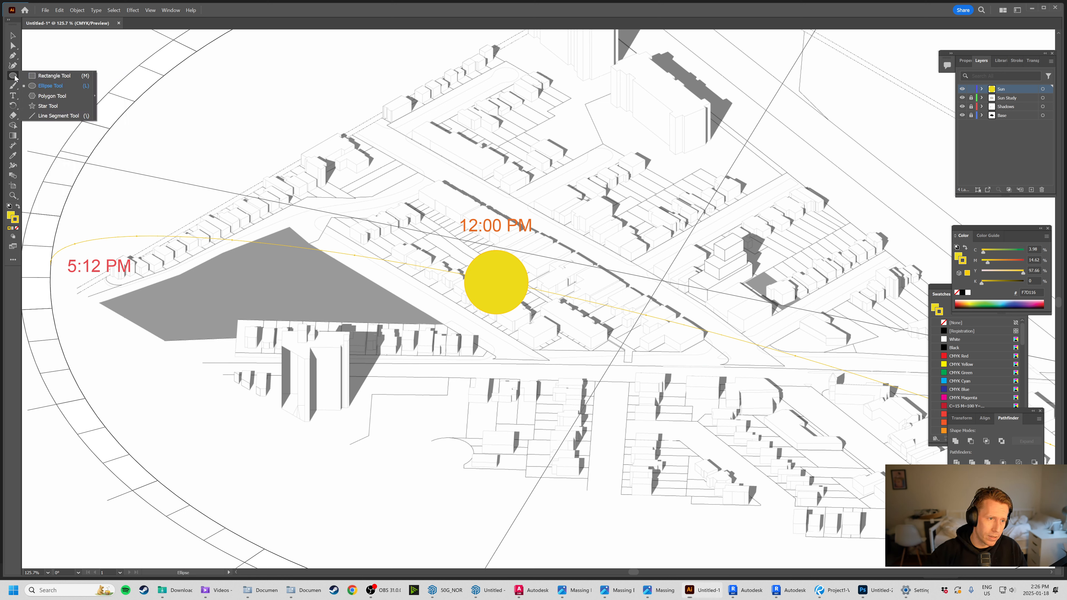
{"action": "left_click", "coordinate": [13, 56]}
{"action": "left_click", "coordinate": [42, 61]}
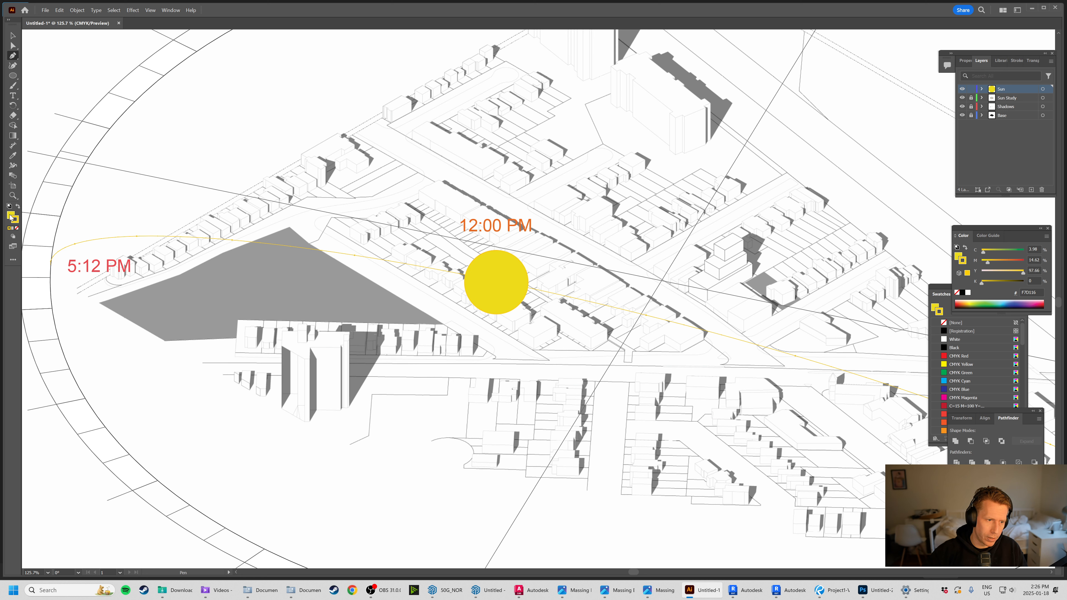
{"action": "left_click", "coordinate": [17, 228]}
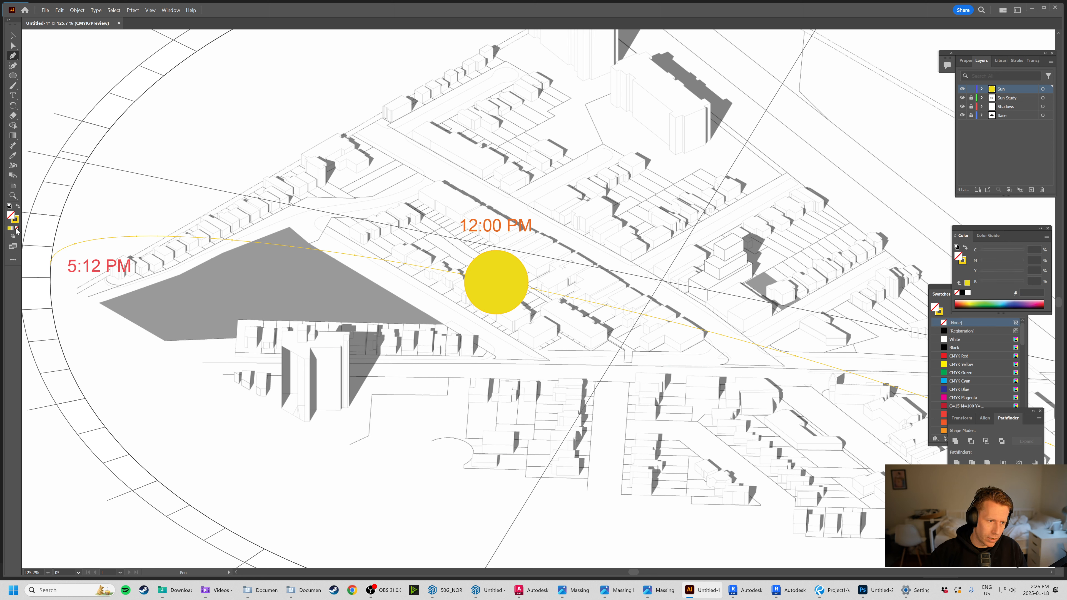
{"action": "key", "text": "x"}
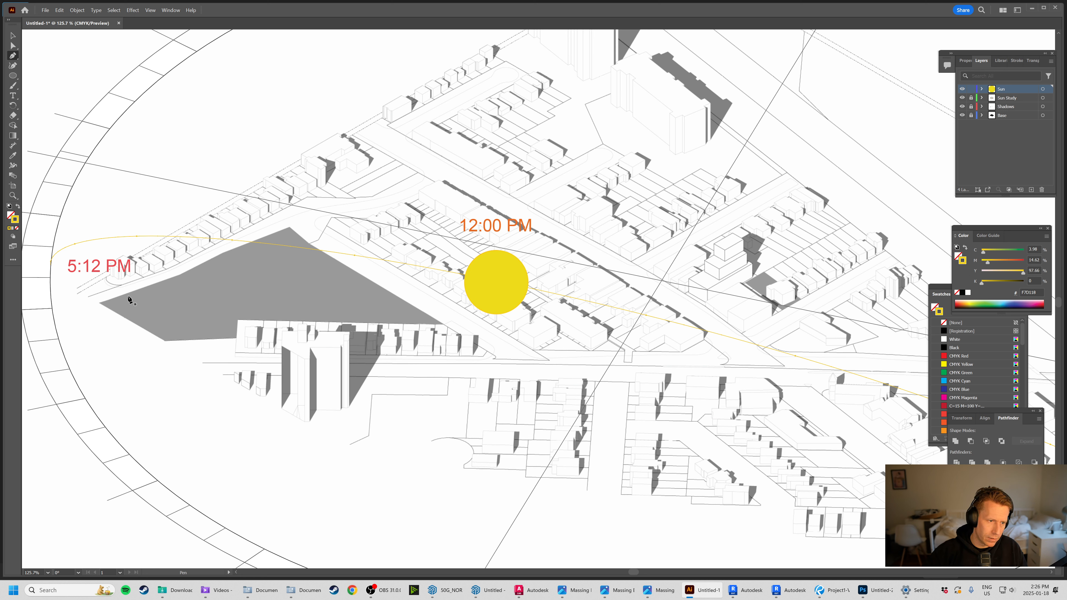
Trace the sun path curve with the Pen tool from the ring near 5:12 PM to just past the yellow sun.
{"action": "left_click", "coordinate": [50, 262]}
{"action": "left_click_drag", "start_coordinate": [125, 237], "coordinate": [202, 233]}
{"action": "left_click", "coordinate": [235, 241]}
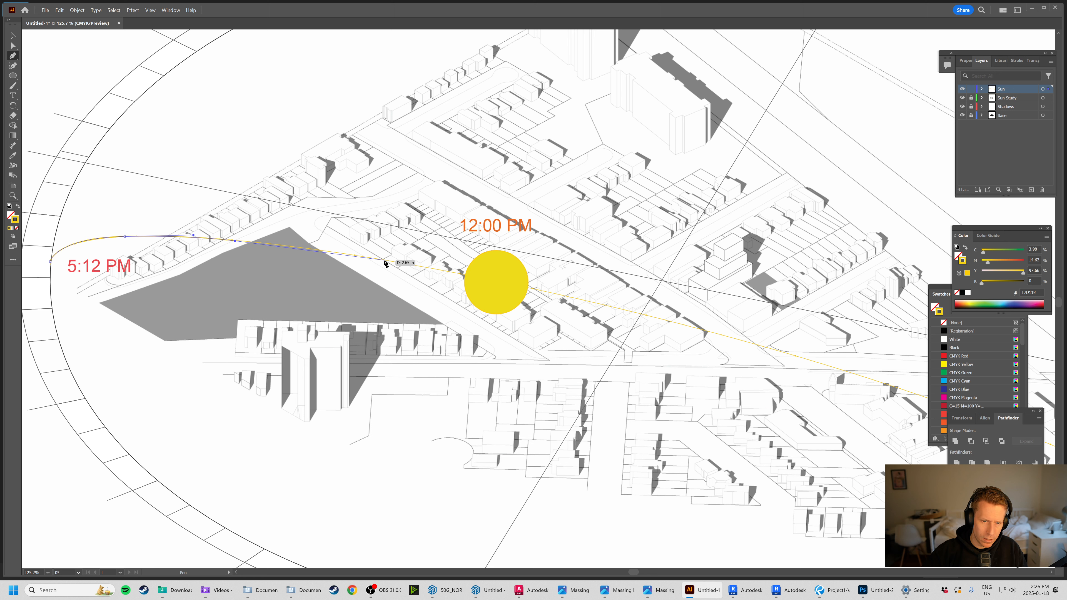
{"action": "left_click_drag", "start_coordinate": [385, 262], "coordinate": [422, 269]}
{"action": "left_click", "coordinate": [389, 261]}
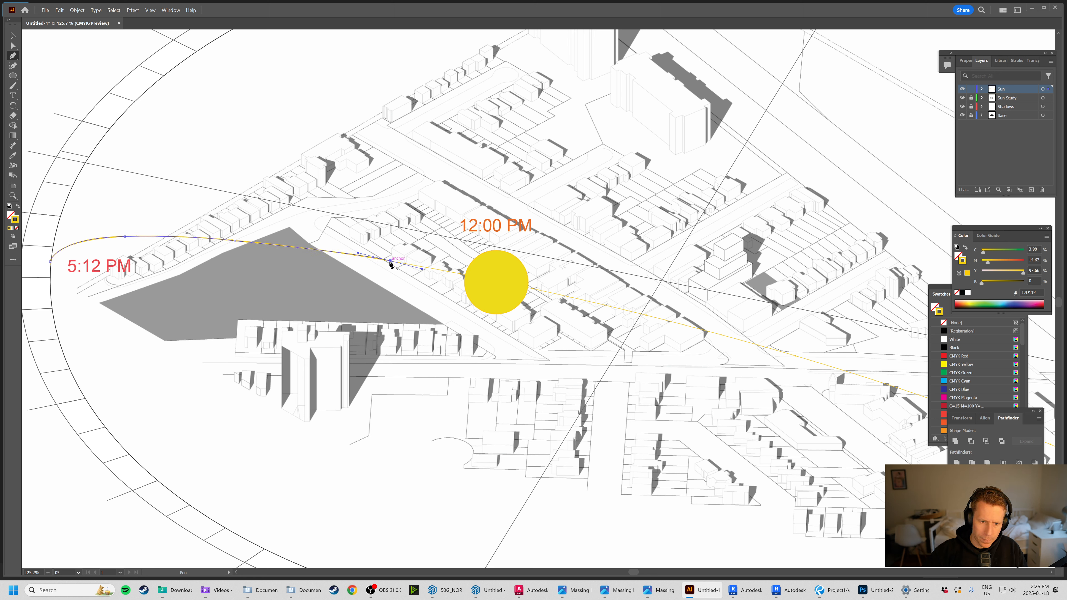
{"action": "left_click", "coordinate": [538, 290]}
Continue tracing the sun path curve east past 6:51 AM and end it at the ring beside the October 27 label.
{"action": "left_click_drag", "start_coordinate": [560, 291], "coordinate": [363, 204]}
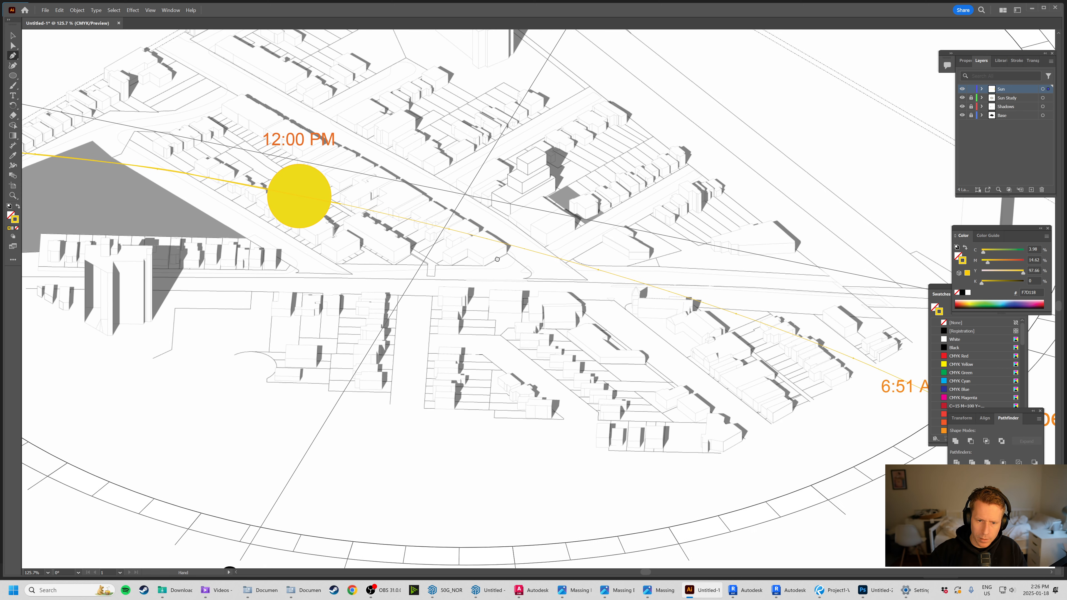
{"action": "left_click_drag", "start_coordinate": [566, 260], "coordinate": [589, 268]}
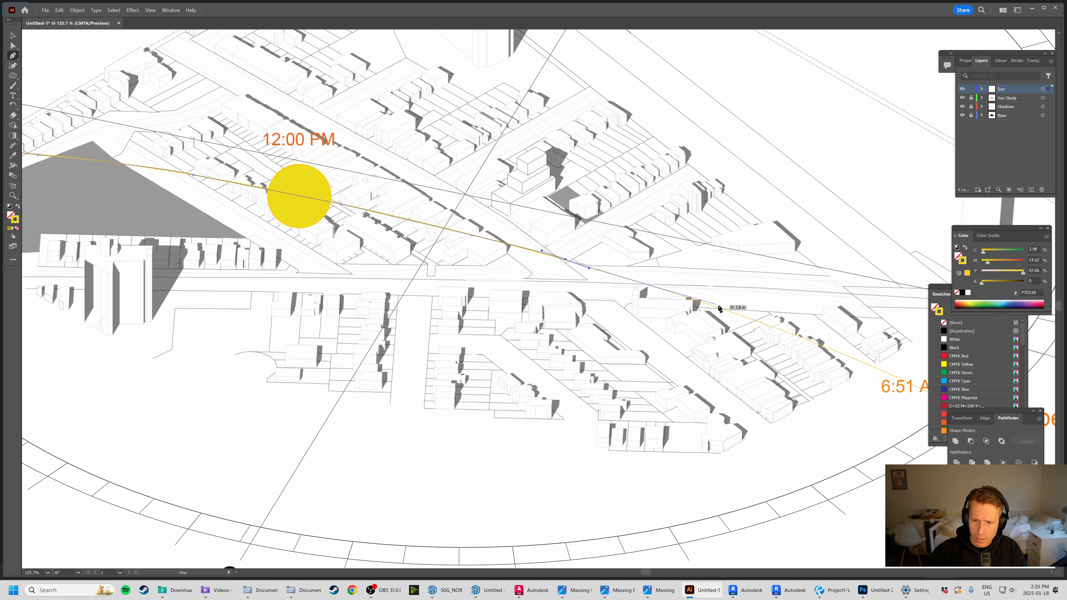
{"action": "left_click_drag", "start_coordinate": [724, 310], "coordinate": [740, 319]}
{"action": "key", "text": "space"}
{"action": "left_click_drag", "start_coordinate": [802, 350], "coordinate": [556, 268]}
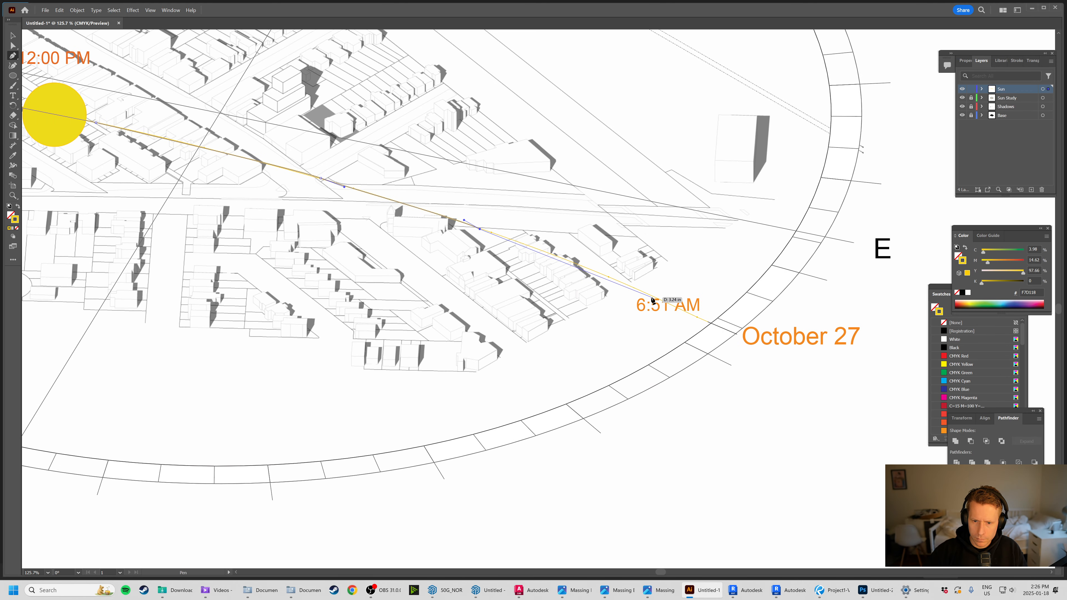
{"action": "left_click_drag", "start_coordinate": [651, 297], "coordinate": [688, 316]}
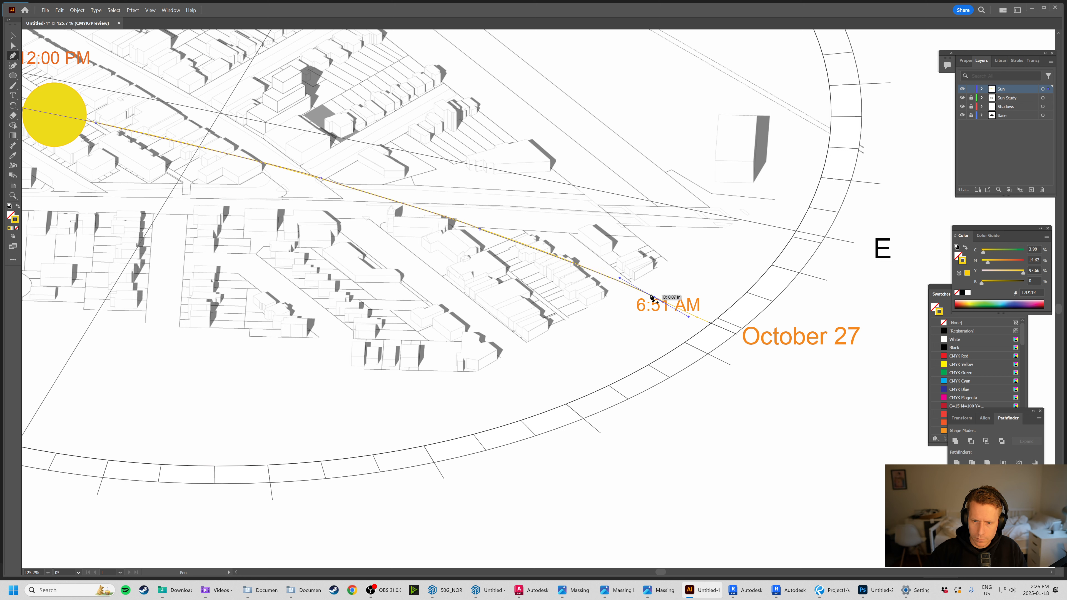
{"action": "left_click", "coordinate": [710, 323]}
{"action": "left_click", "coordinate": [12, 36]}
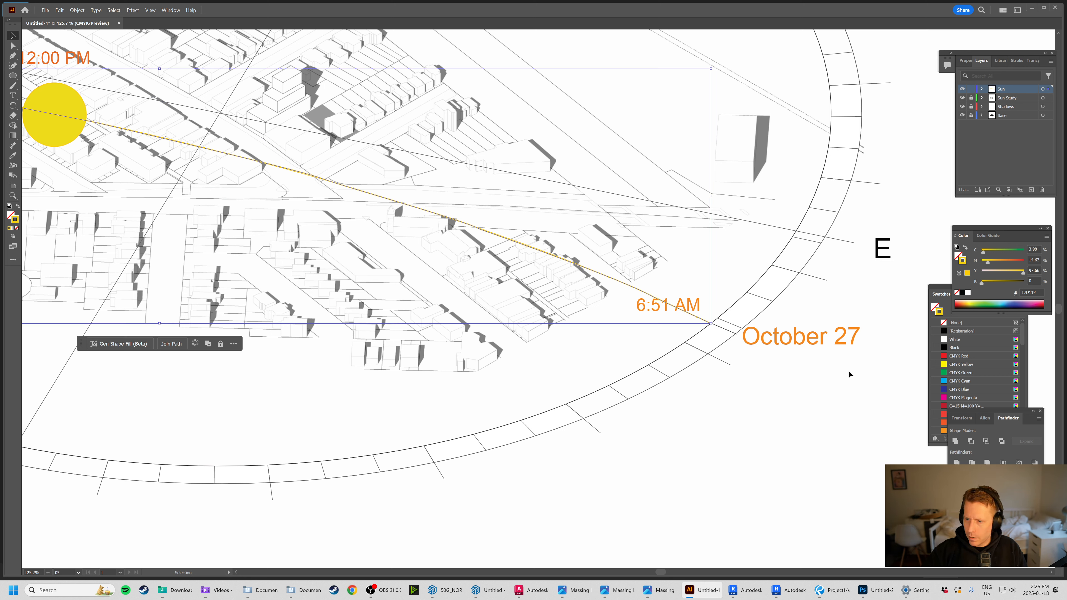
Set the traced sun path's stroke weight to 6 pt and deselect the path.
{"action": "left_click", "coordinate": [1017, 60]}
{"action": "left_click", "coordinate": [1015, 74]}
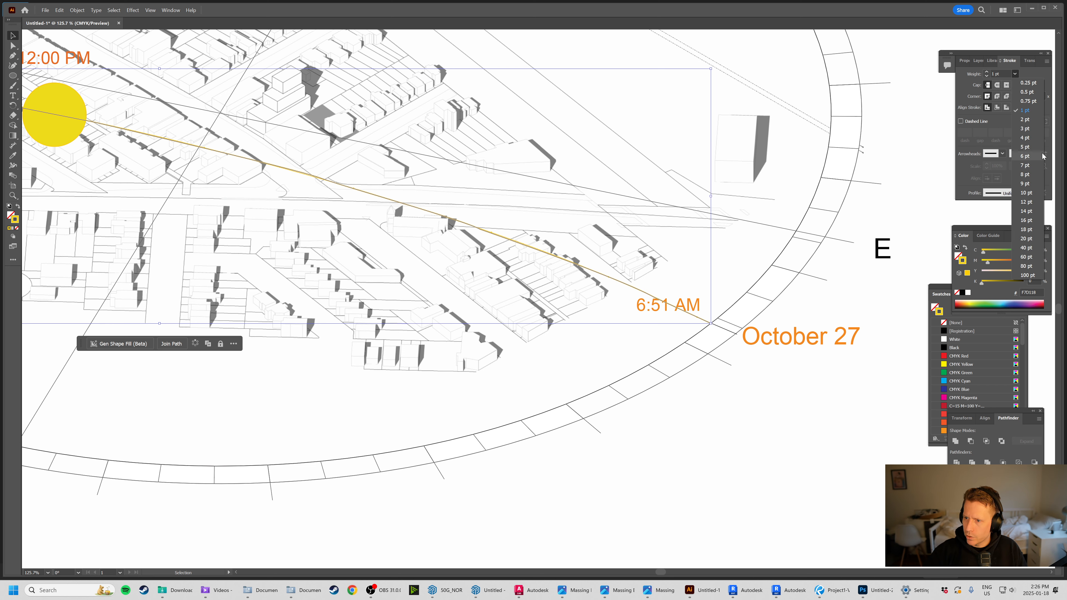
{"action": "left_click", "coordinate": [1026, 157]}
{"action": "left_click", "coordinate": [562, 395]}
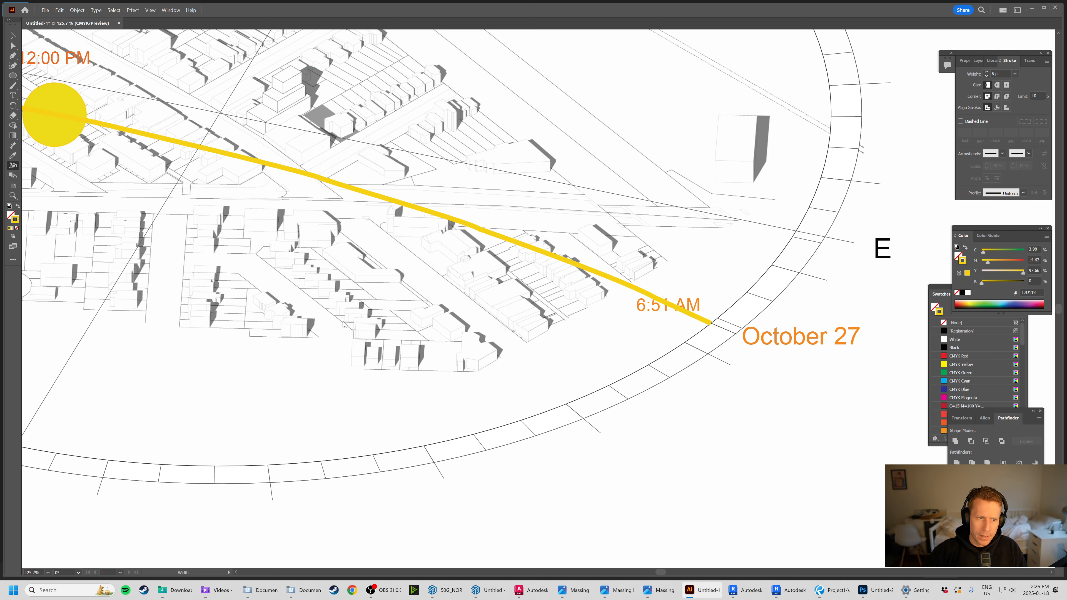
Enable a dashed line stroke with a 10 pt dash and a 10 pt gap.
{"action": "left_click_drag", "start_coordinate": [237, 151], "coordinate": [598, 330]}
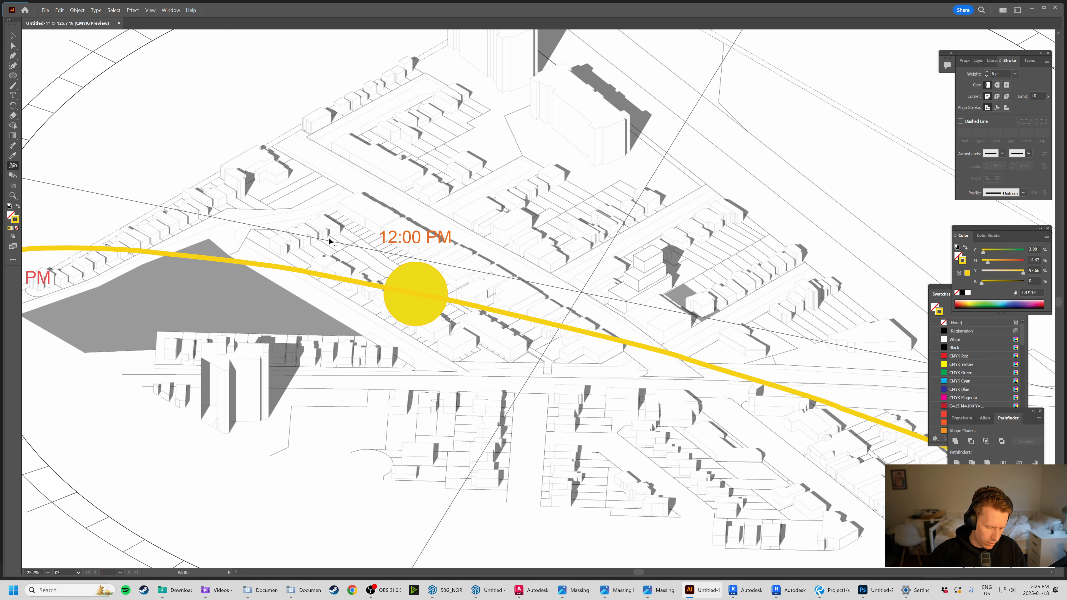
{"action": "key", "text": "ctrl+minus"}
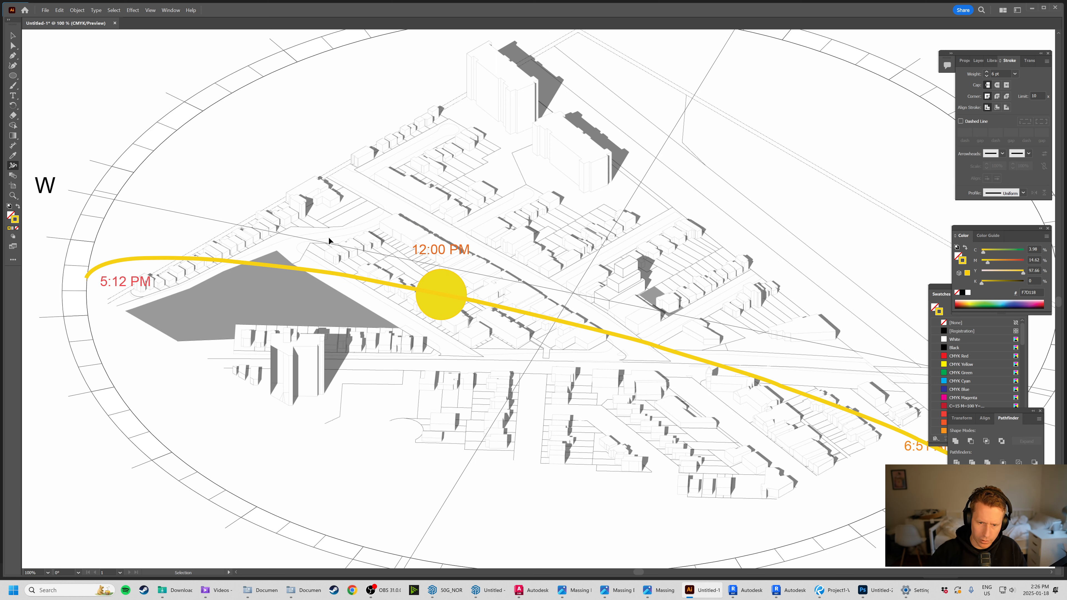
{"action": "key", "text": "ctrl+minus"}
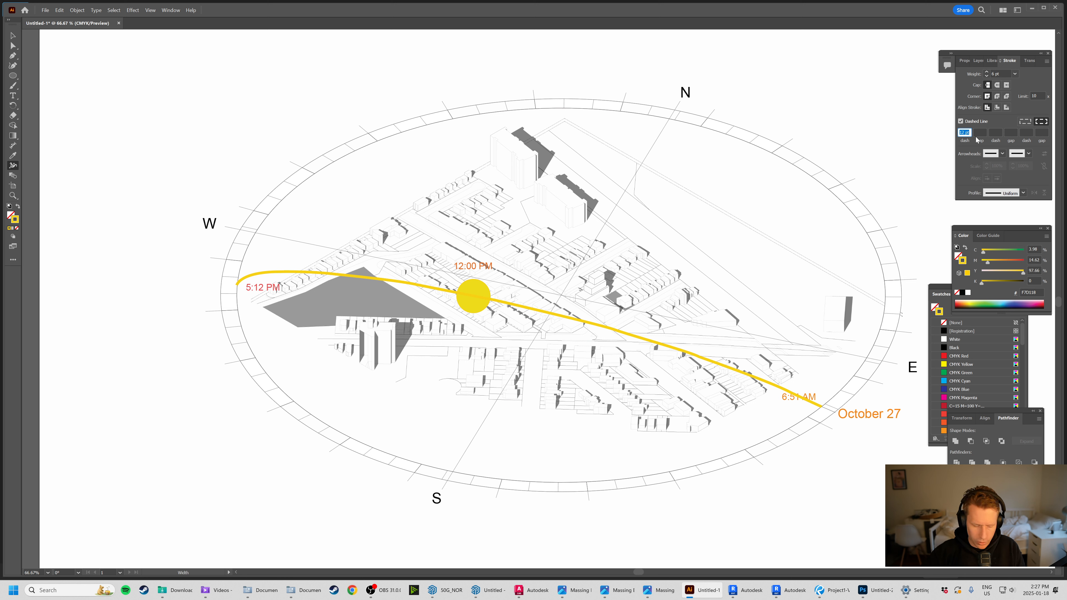
{"action": "type", "text": "0"}
{"action": "key", "text": "Tab"}
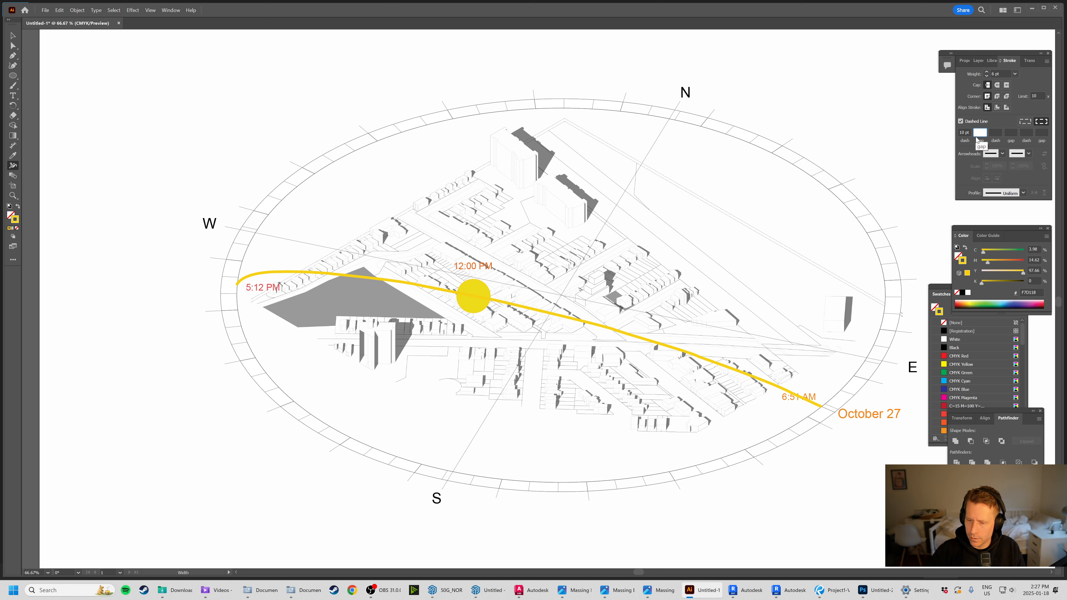
{"action": "type", "text": "10"}
{"action": "key", "text": "Tab"}
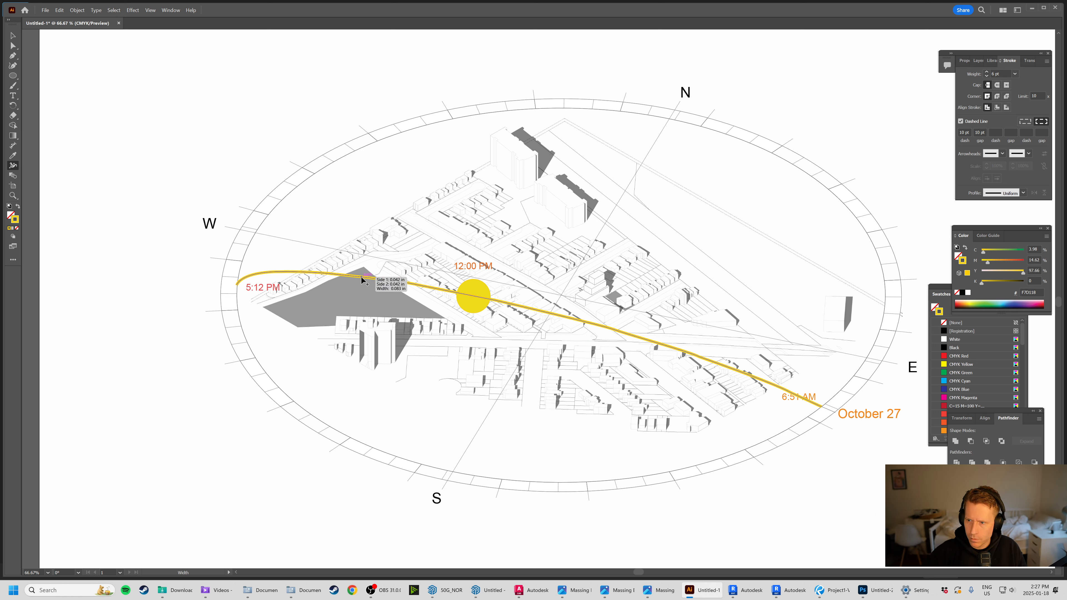
{"action": "left_click", "coordinate": [13, 35]}
{"action": "left_click", "coordinate": [12, 36]}
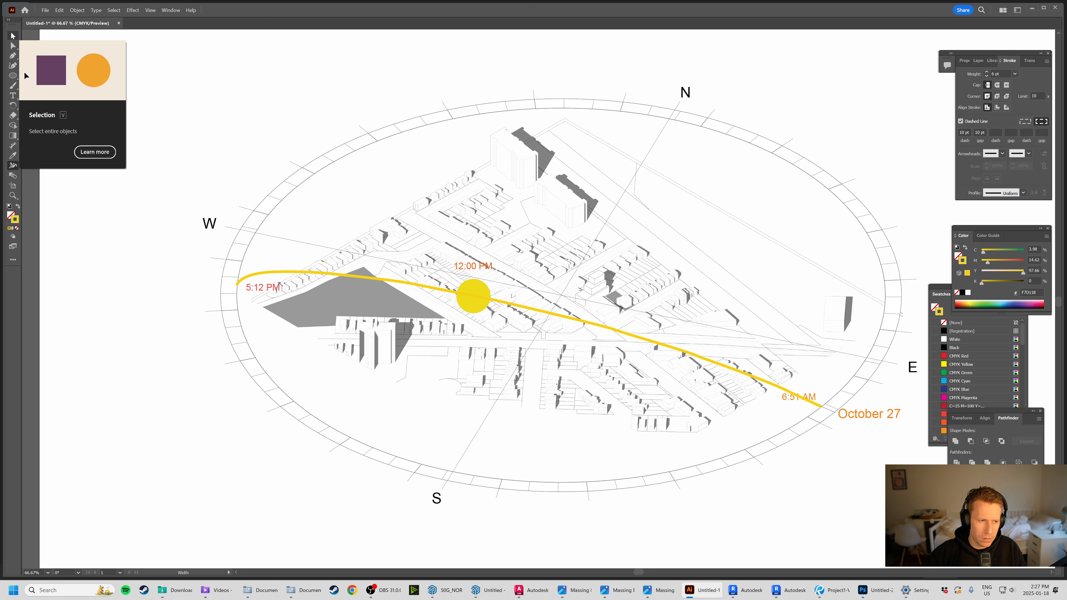
Apply the dashed line stroke to the yellow sun path curve and deselect it.
{"action": "left_click", "coordinate": [266, 275]}
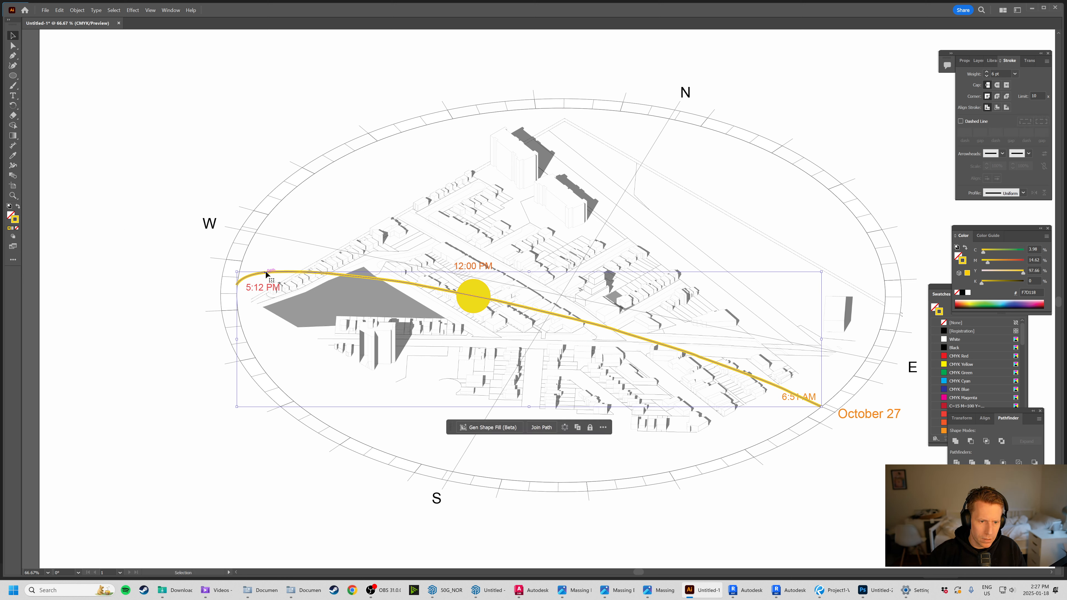
{"action": "left_click", "coordinate": [960, 122]}
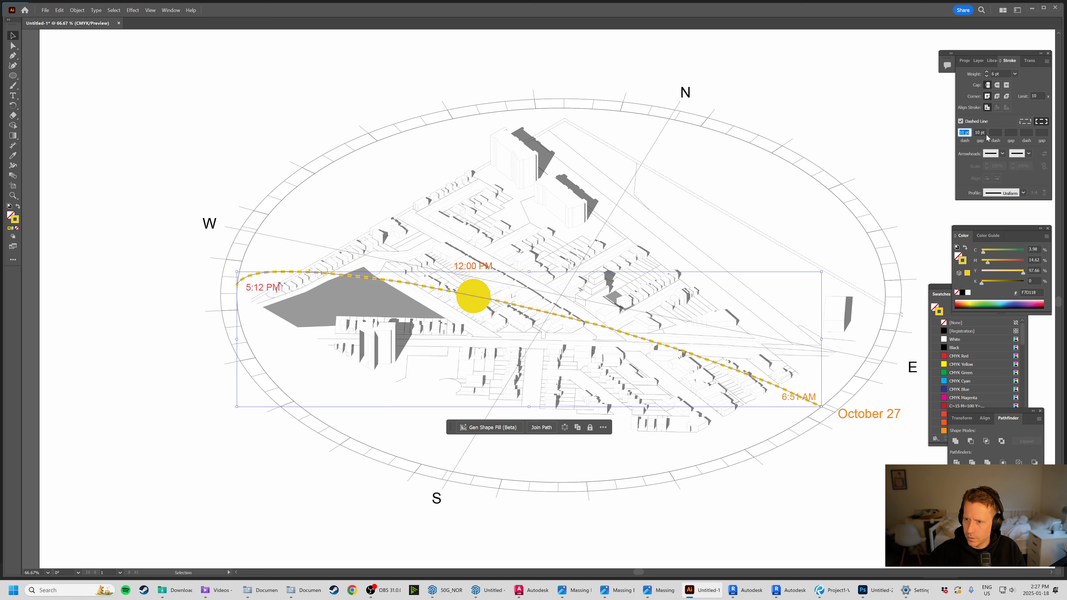
{"action": "left_click", "coordinate": [821, 223]}
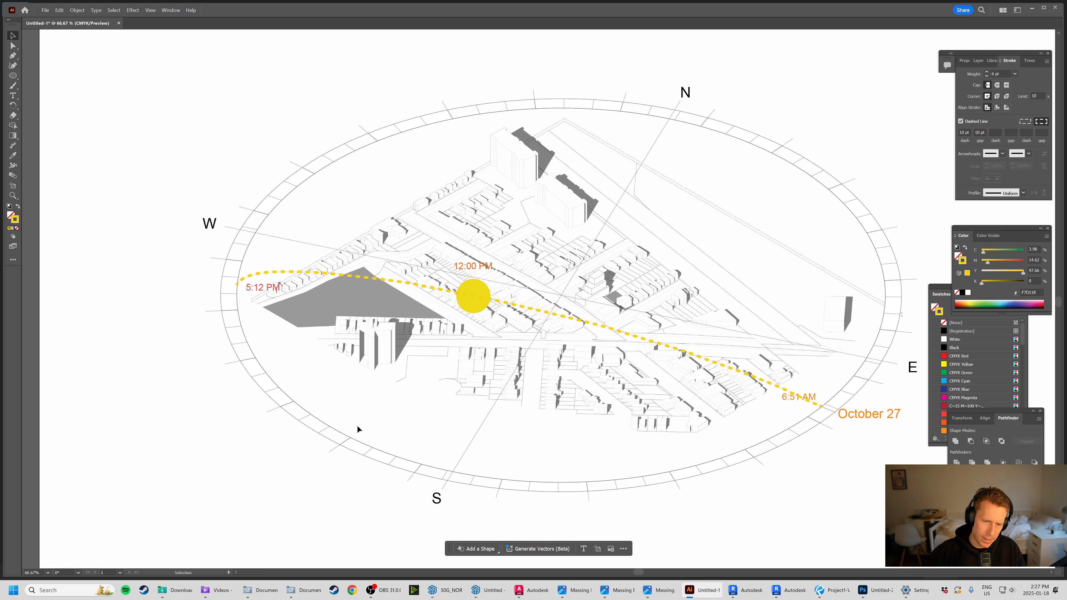
Examine the dashed sun path up close along its length and against the whole page.
{"action": "left_click_drag", "start_coordinate": [441, 307], "coordinate": [381, 312]}
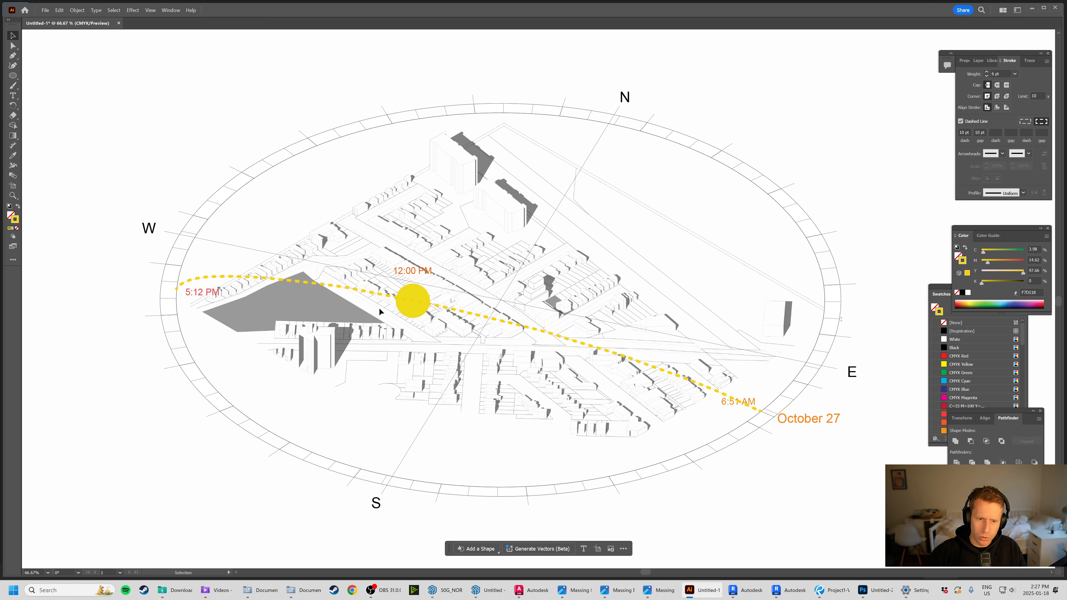
{"action": "key", "text": "z"}
{"action": "left_click_drag", "start_coordinate": [205, 280], "coordinate": [308, 316]}
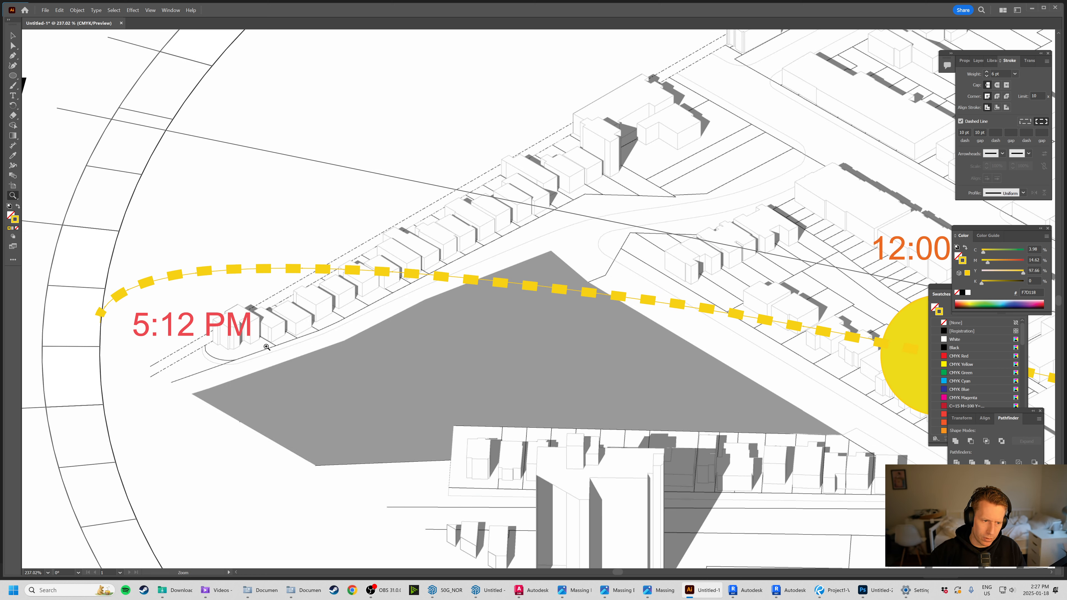
{"action": "left_click_drag", "start_coordinate": [643, 258], "coordinate": [472, 262]}
{"action": "left_click_drag", "start_coordinate": [719, 316], "coordinate": [430, 346]}
{"action": "left_click_drag", "start_coordinate": [478, 204], "coordinate": [622, 251]}
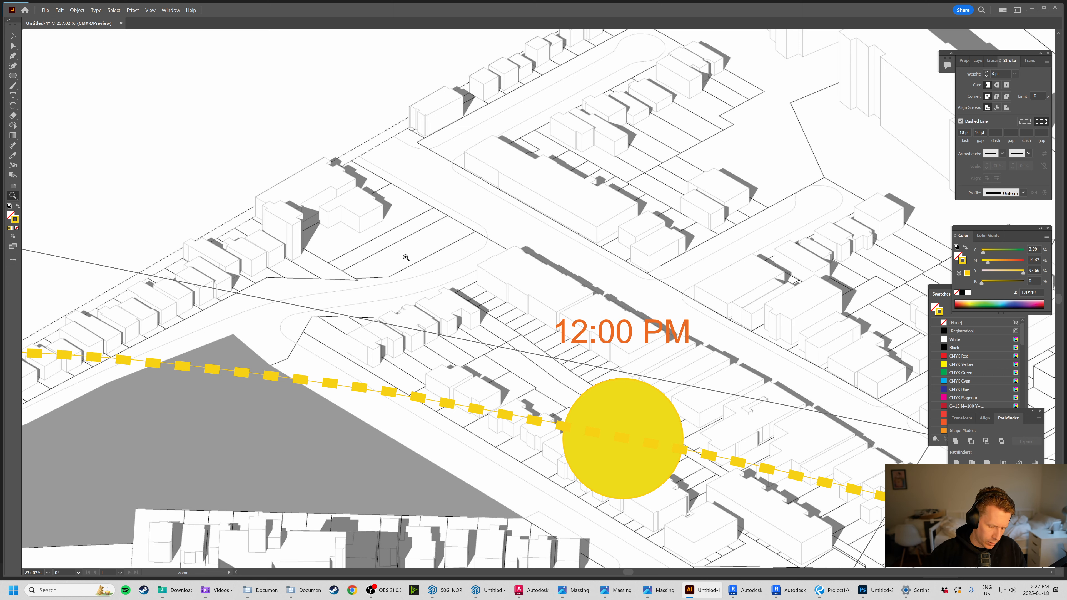
{"action": "scroll", "coordinate": [421, 223], "scroll_direction": "down", "scroll_amount": 2, "text": "alt"}
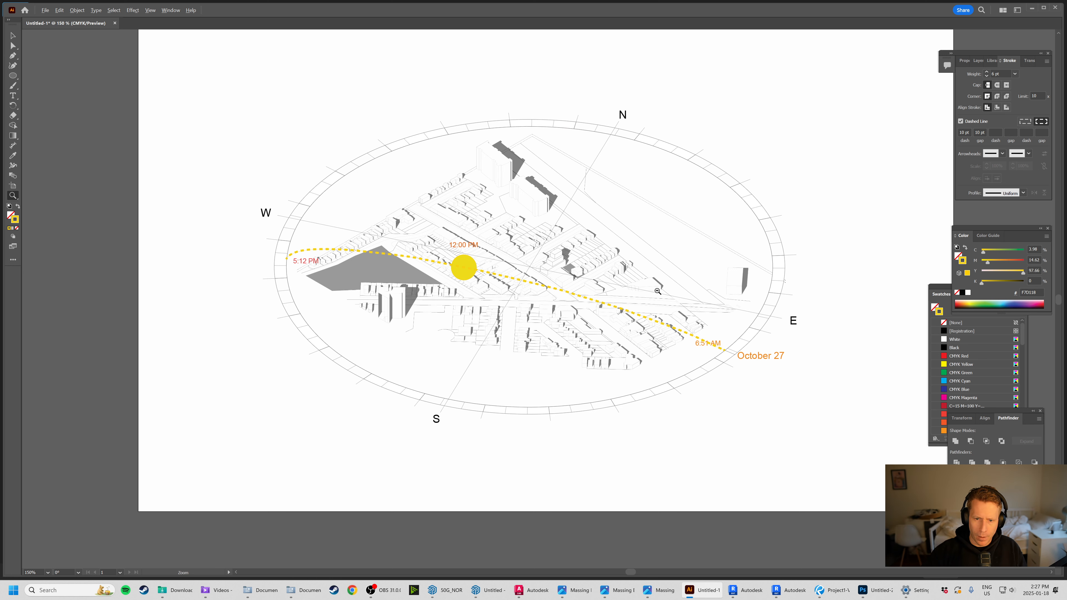
{"action": "scroll", "coordinate": [610, 274], "scroll_direction": "down", "scroll_amount": 3, "text": "alt"}
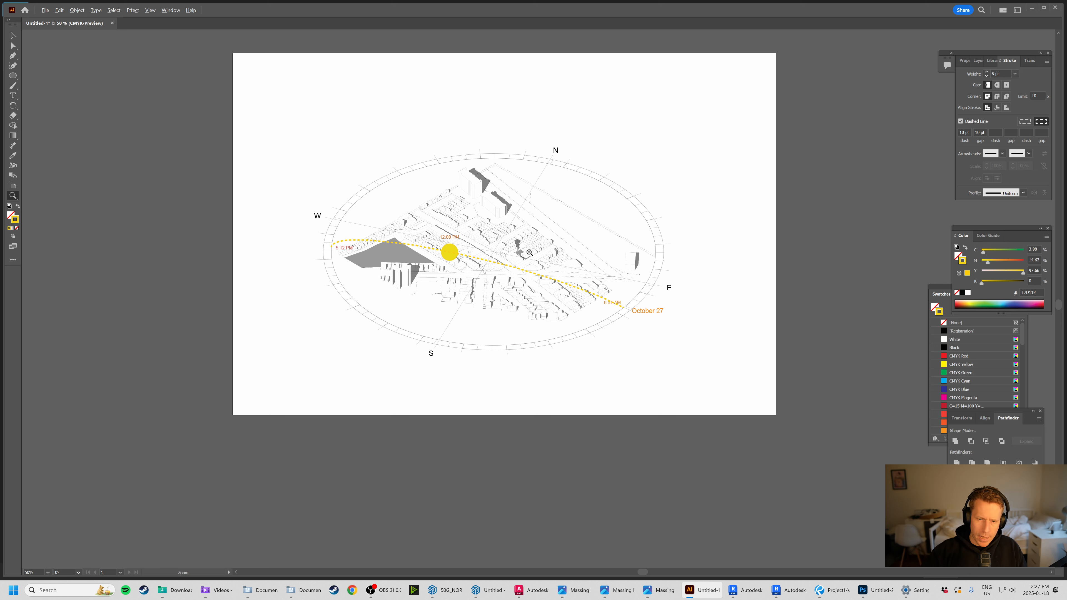
{"action": "scroll", "coordinate": [485, 239], "scroll_direction": "down", "scroll_amount": 1, "text": "alt"}
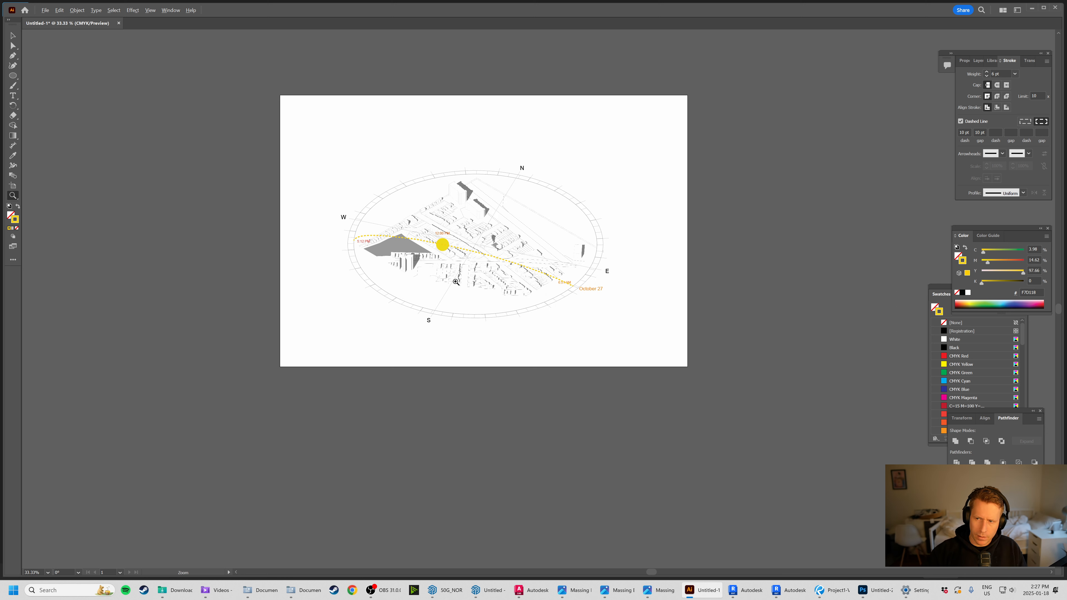
{"action": "scroll", "coordinate": [466, 245], "scroll_direction": "down", "scroll_amount": 1, "text": "alt"}
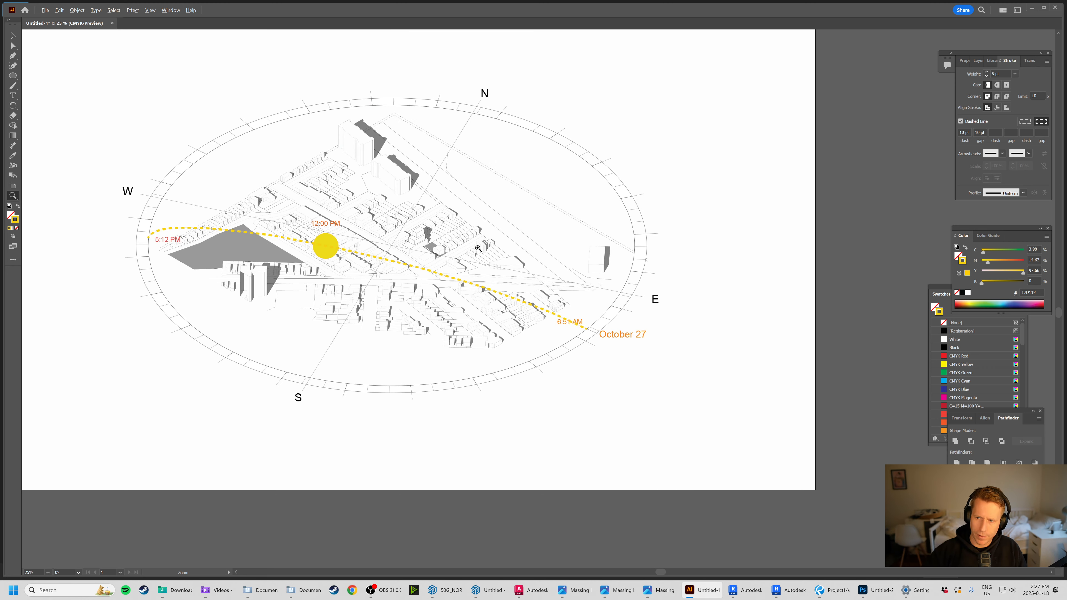
{"action": "scroll", "coordinate": [478, 249], "scroll_direction": "up", "scroll_amount": 2, "text": "alt"}
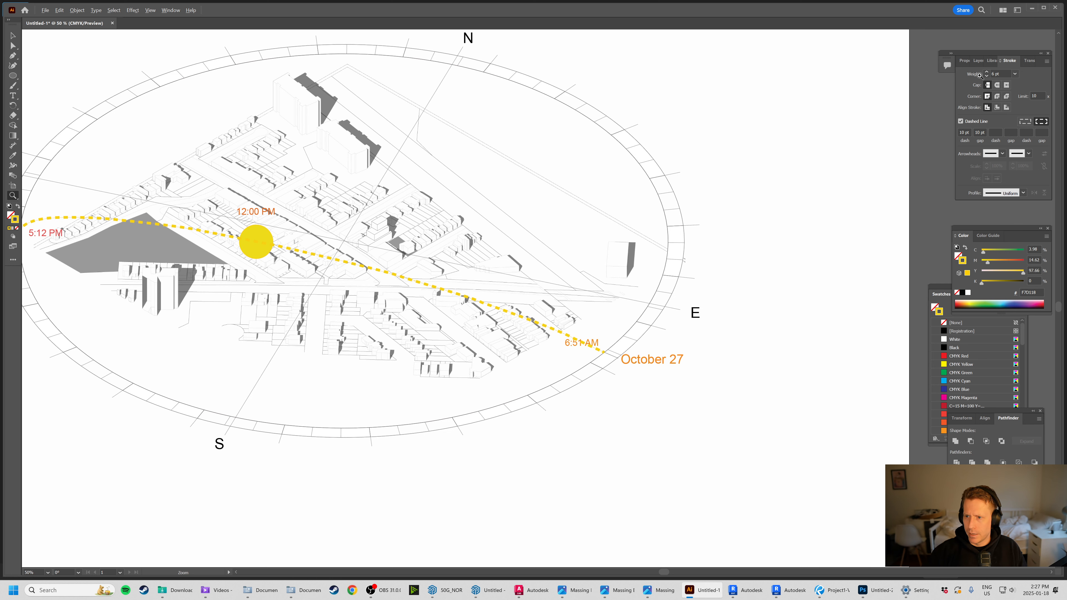
Hide the Shadows layer.
{"action": "key", "text": "ctrl+plus"}
{"action": "key", "text": "ctrl+plus"}
{"action": "left_click", "coordinate": [980, 60]}
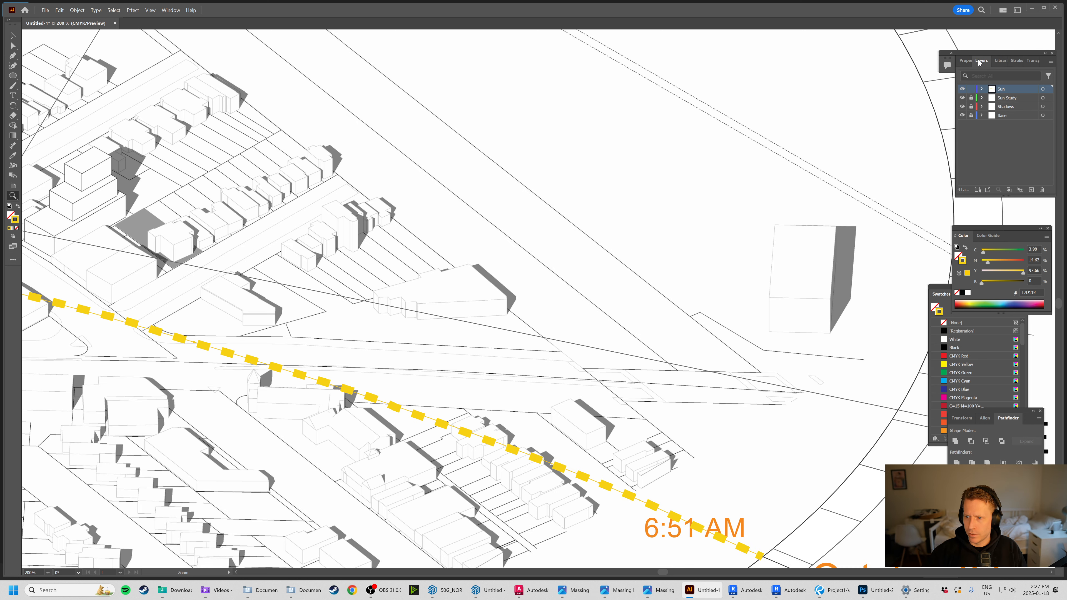
{"action": "left_click", "coordinate": [963, 107]}
Examine the three-tiered stepped building up close and within the whole diagram.
{"action": "left_click_drag", "start_coordinate": [286, 369], "coordinate": [538, 296]}
{"action": "left_click_drag", "start_coordinate": [416, 192], "coordinate": [507, 290]}
{"action": "scroll", "coordinate": [447, 247], "scroll_direction": "up", "scroll_amount": 1, "text": "alt"}
{"action": "scroll", "coordinate": [408, 275], "scroll_direction": "up", "scroll_amount": 2, "text": "alt"}
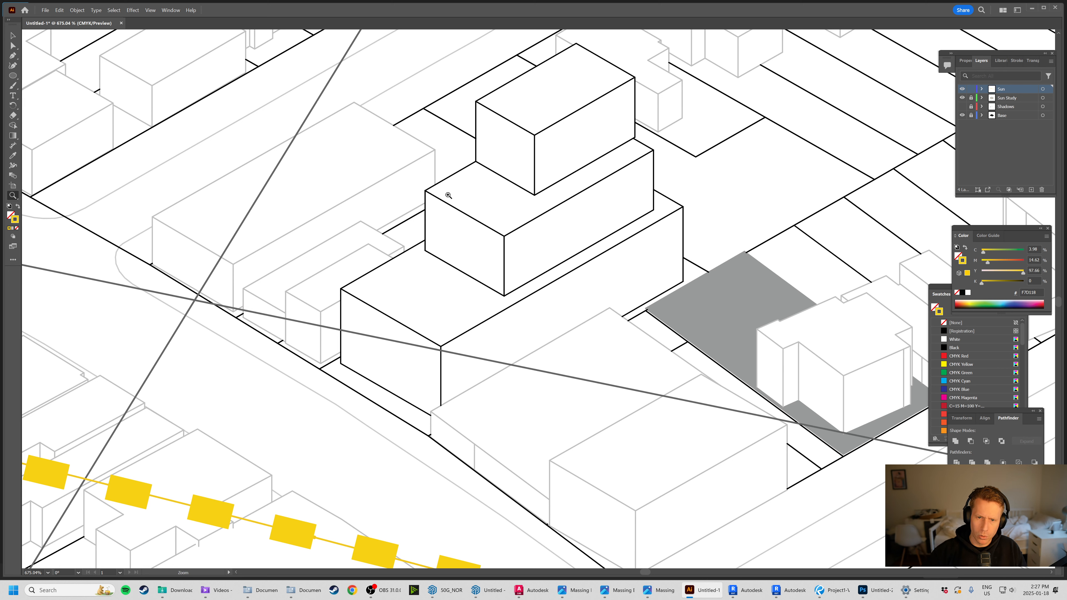
{"action": "left_click_drag", "start_coordinate": [394, 144], "coordinate": [400, 204]}
{"action": "left_click_drag", "start_coordinate": [544, 291], "coordinate": [546, 302]}
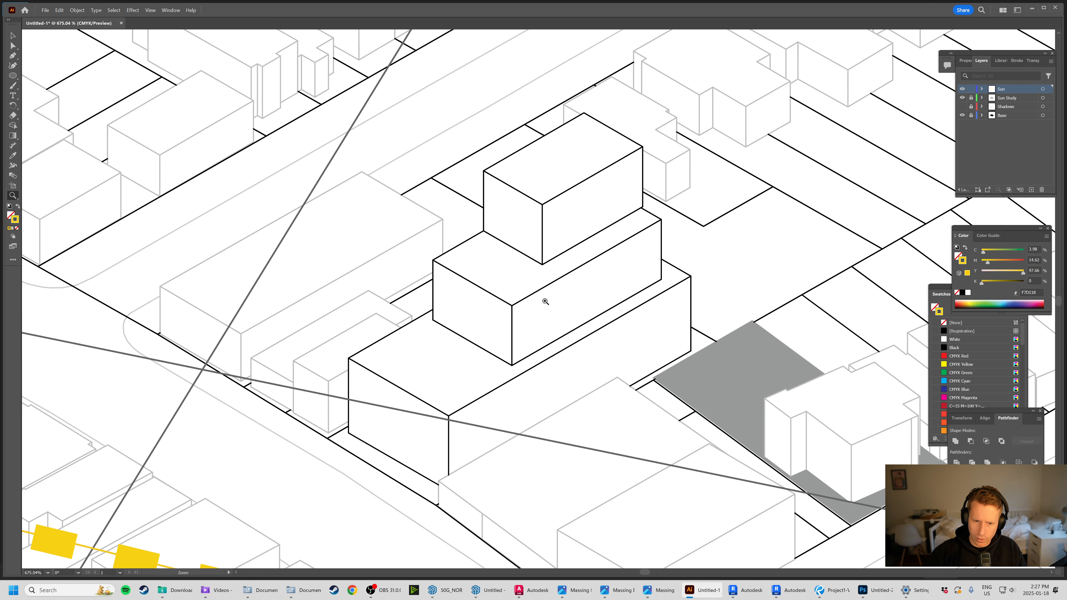
{"action": "key", "text": "ctrl+0"}
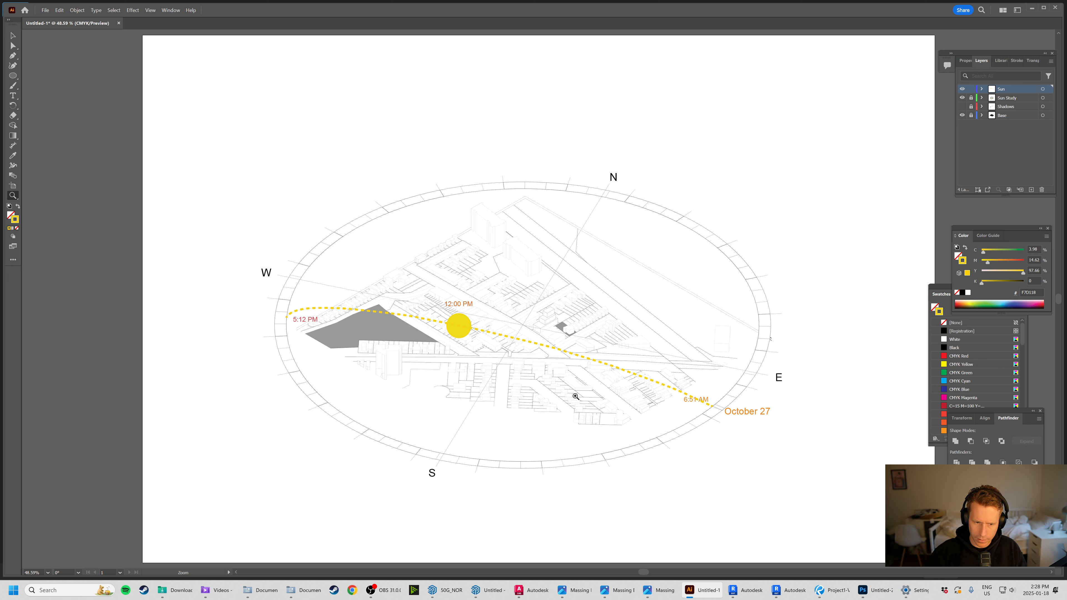
{"action": "left_click_drag", "start_coordinate": [641, 345], "coordinate": [656, 401]}
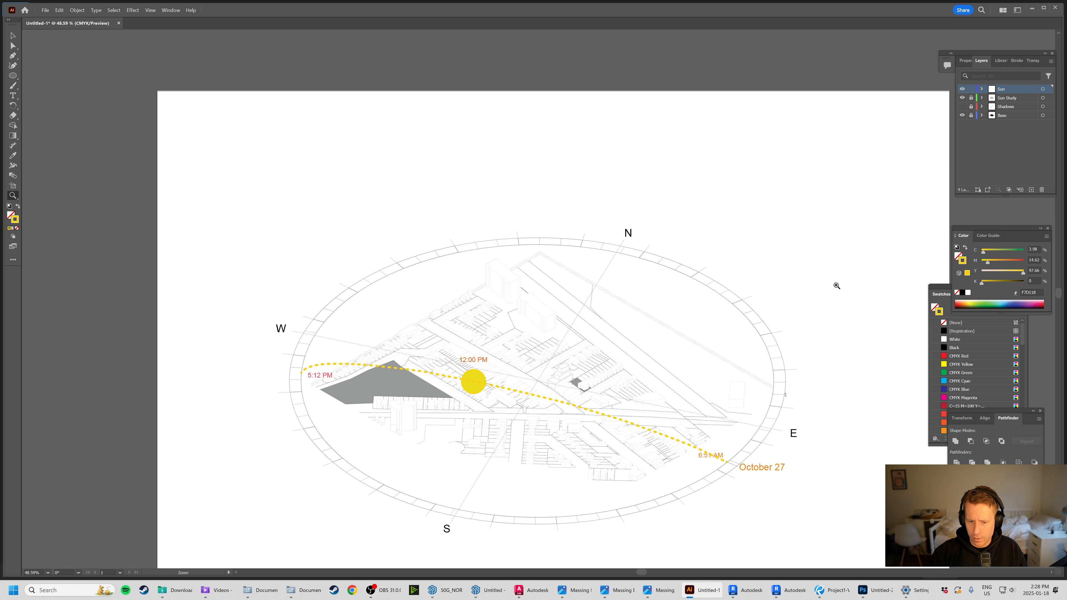
{"action": "left_click_drag", "start_coordinate": [536, 356], "coordinate": [592, 343]}
{"action": "left_click_drag", "start_coordinate": [540, 317], "coordinate": [508, 325]}
{"action": "left_click_drag", "start_coordinate": [454, 257], "coordinate": [483, 288]}
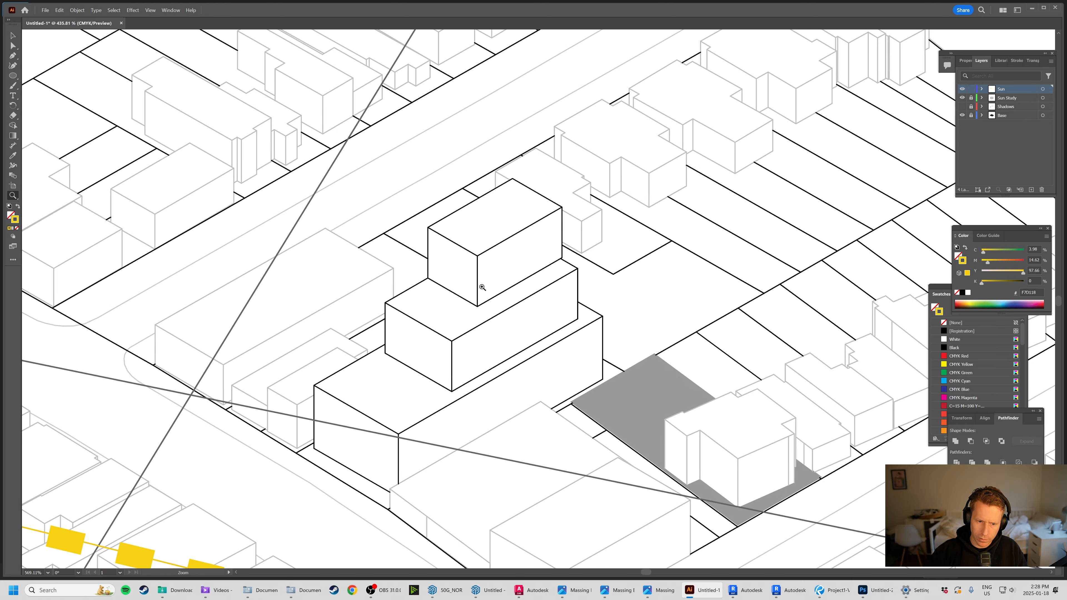
{"action": "left_click_drag", "start_coordinate": [520, 356], "coordinate": [521, 332]}
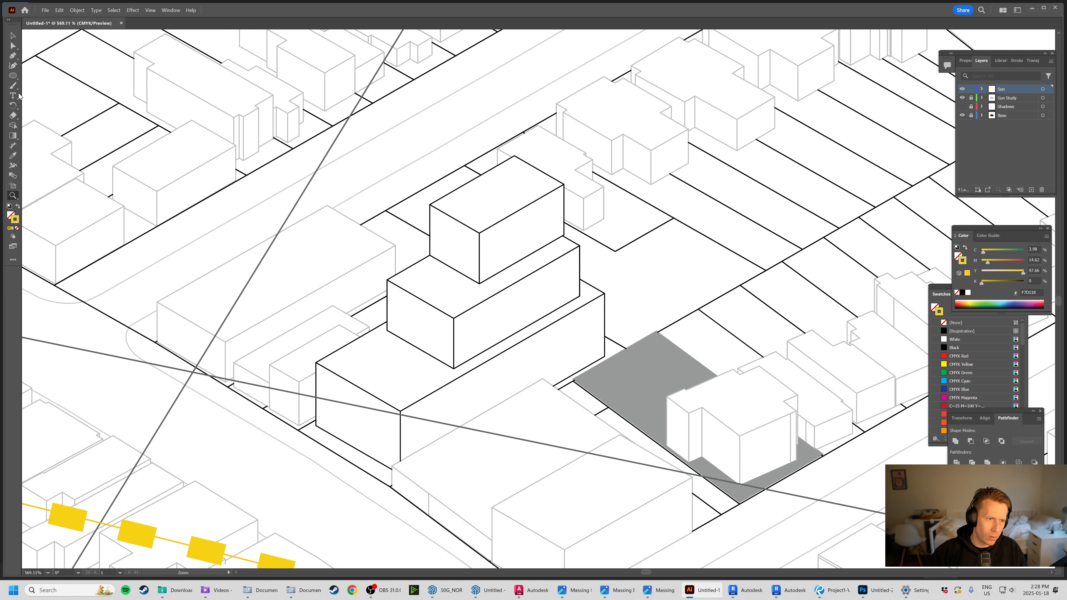
Review the Massing Example images and the Revit 3D sun path view as references, and return to the Illustrator diagram.
{"action": "left_click", "coordinate": [12, 58]}
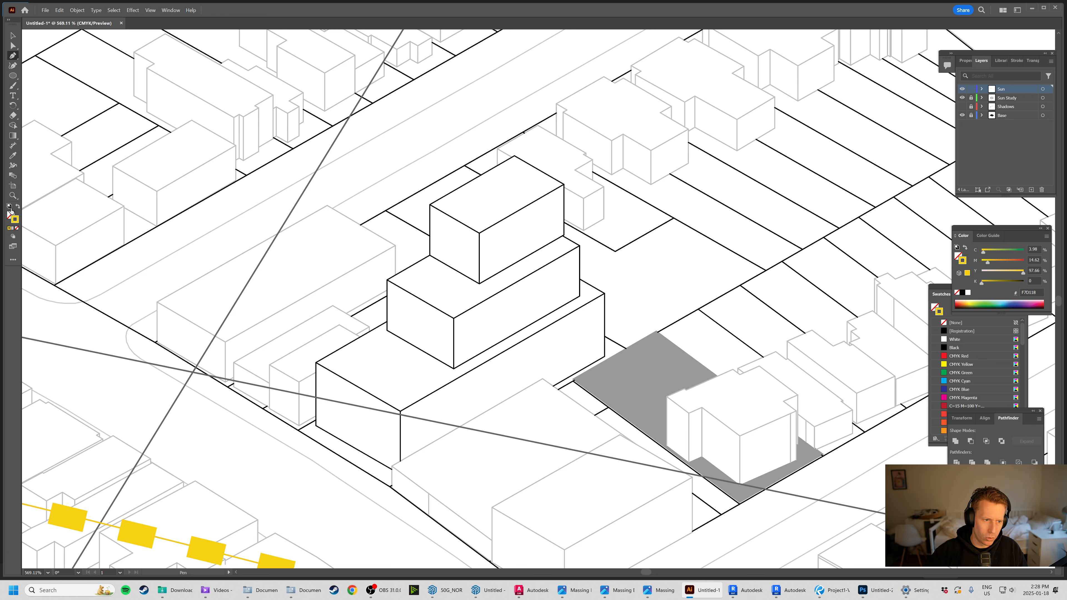
{"action": "left_click", "coordinate": [665, 593]}
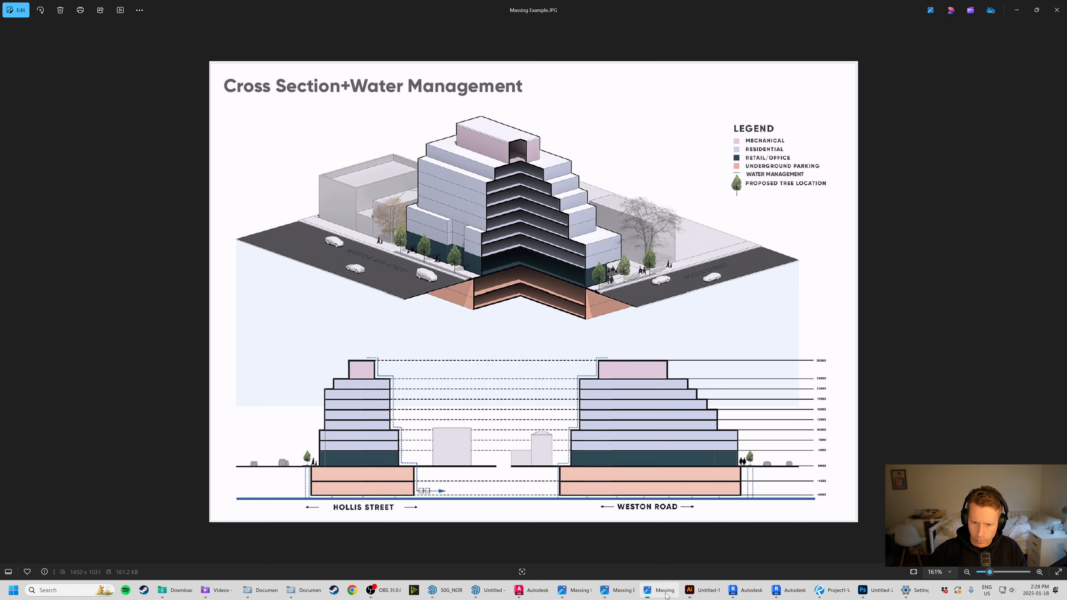
{"action": "left_click", "coordinate": [575, 591]}
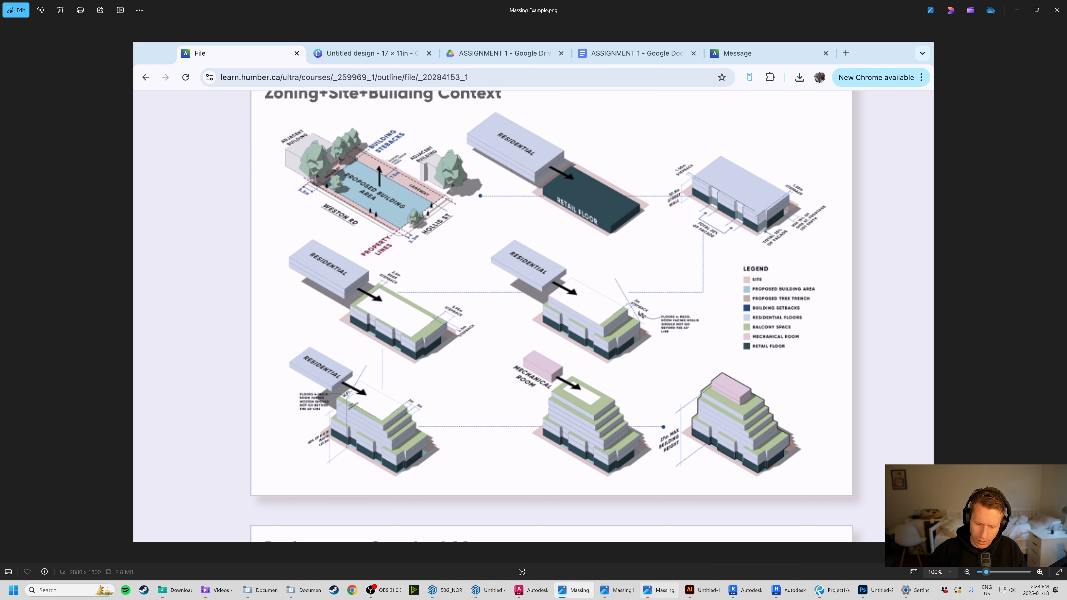
{"action": "left_click", "coordinate": [666, 591]}
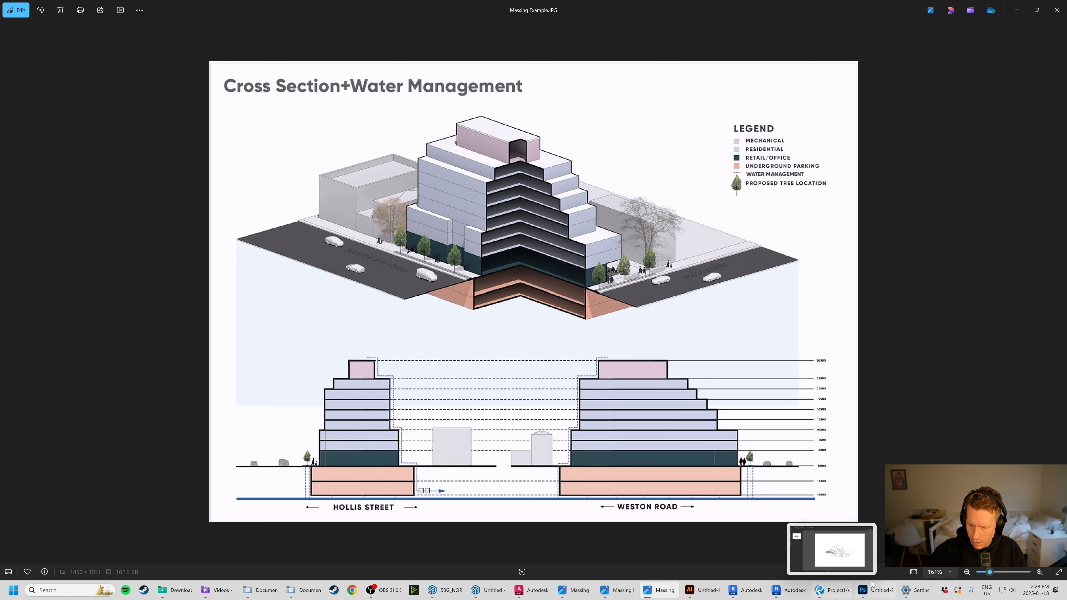
{"action": "left_click", "coordinate": [786, 591]}
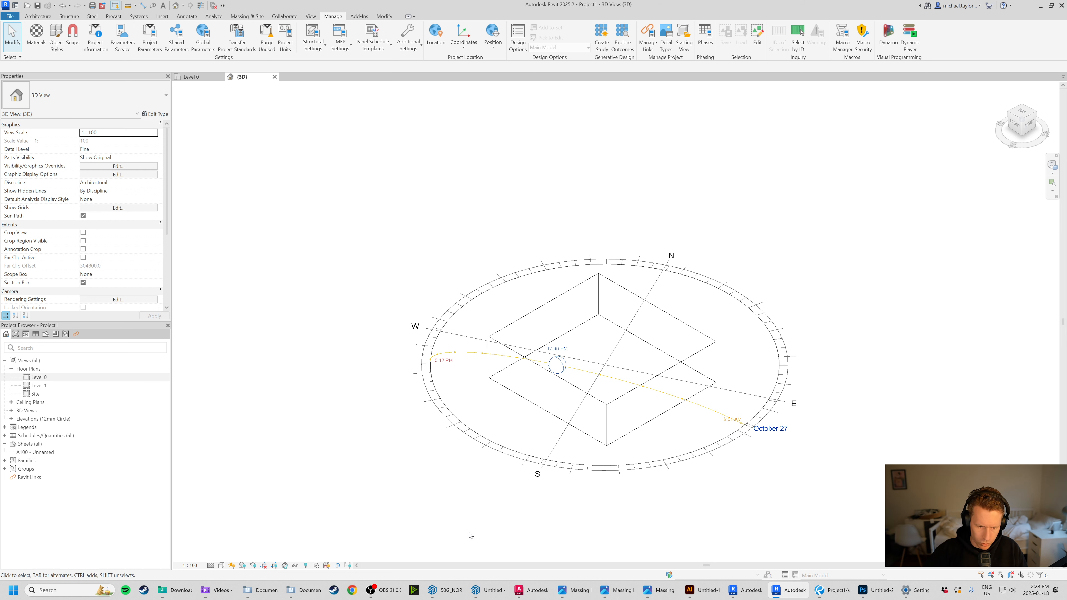
{"action": "left_click", "coordinate": [702, 590]}
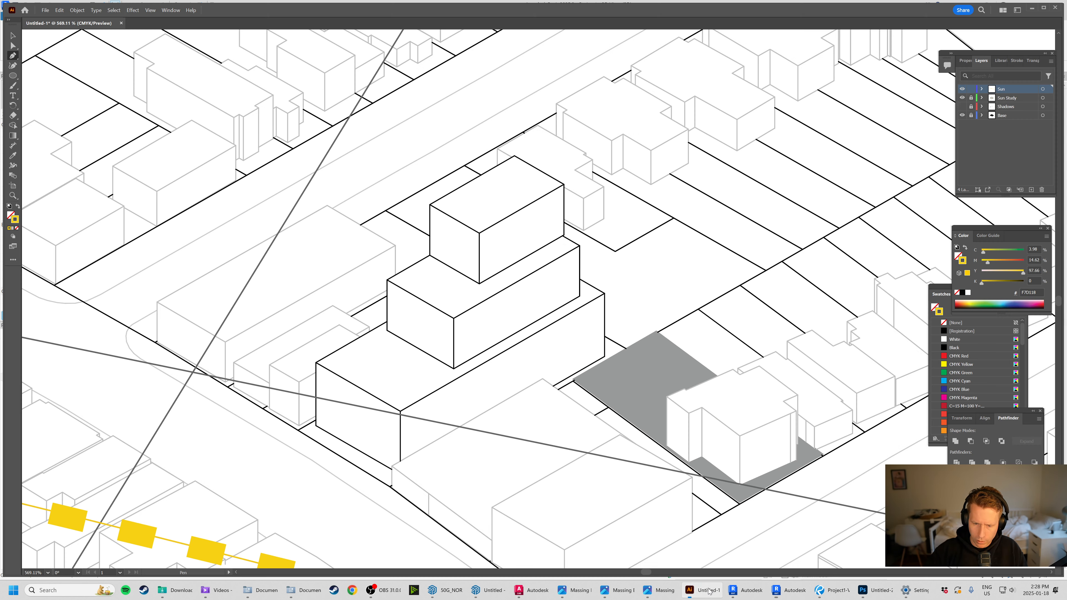
Create a new layer above Sun and name it "Bulding Outline".
{"action": "left_click", "coordinate": [1031, 190]}
{"action": "double_click", "coordinate": [1003, 90]}
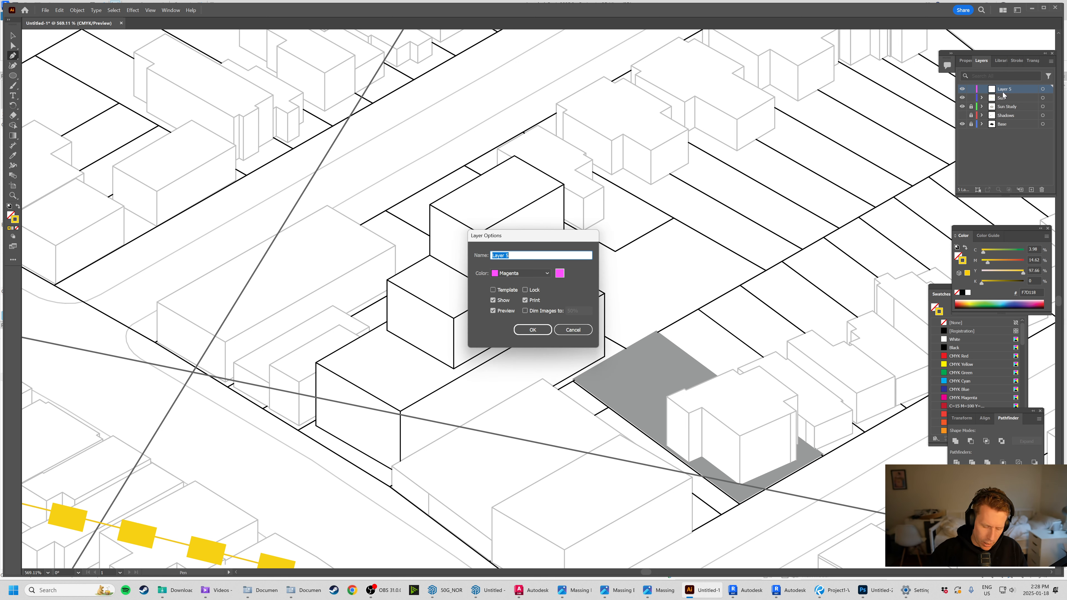
{"action": "type", "text": "Bulding Outline"}
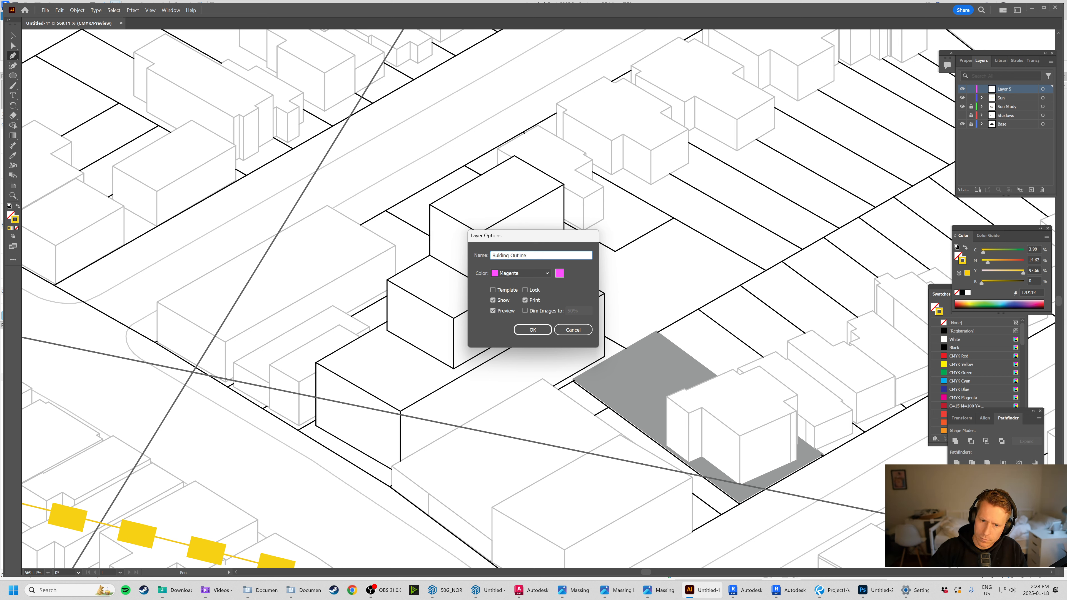
{"action": "key", "text": "Return"}
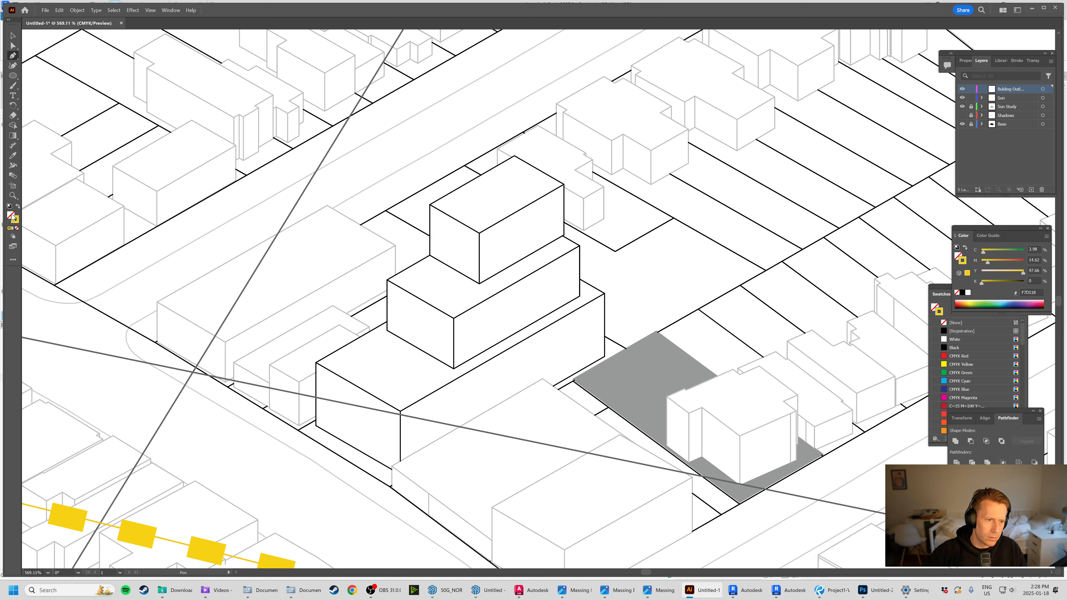
Set the stroke colour to the Black swatch and make the fill active with no colour.
{"action": "double_click", "coordinate": [17, 221]}
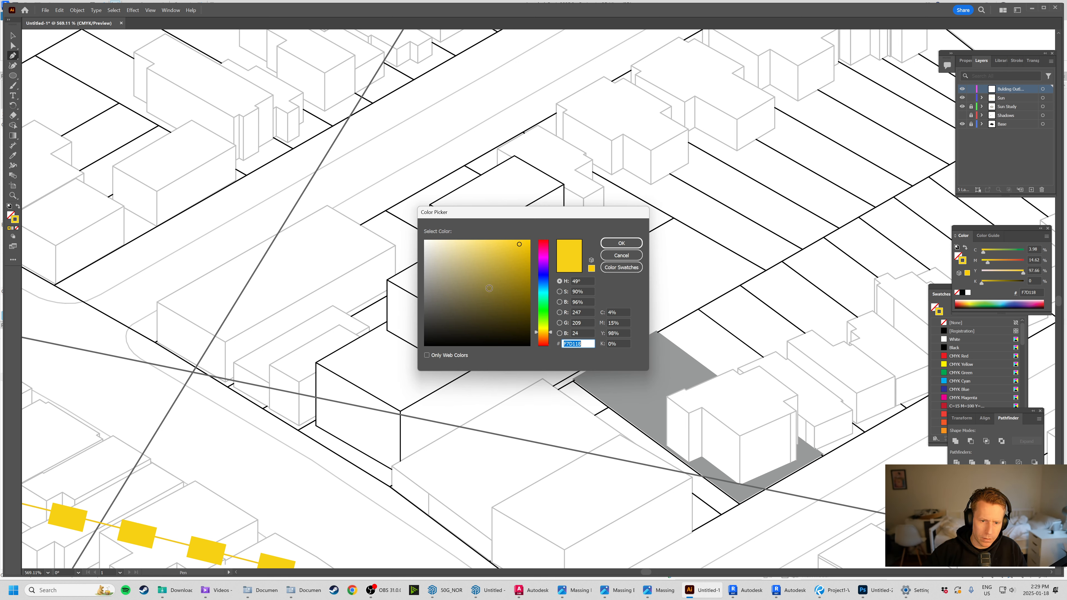
{"action": "left_click", "coordinate": [623, 268]}
{"action": "left_click", "coordinate": [454, 255]}
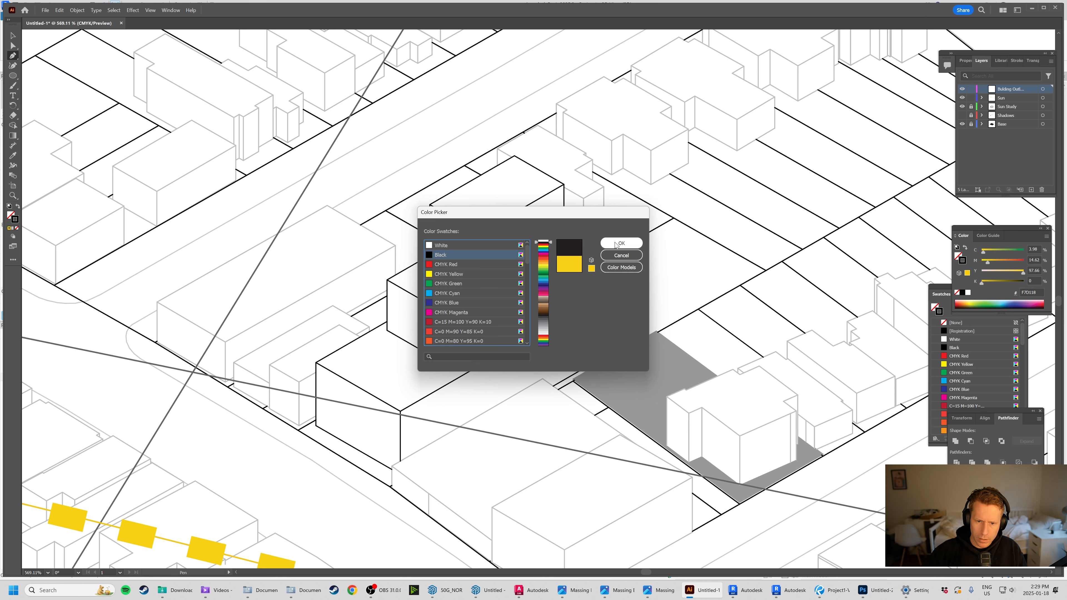
{"action": "left_click", "coordinate": [621, 244]}
{"action": "left_click", "coordinate": [10, 213]}
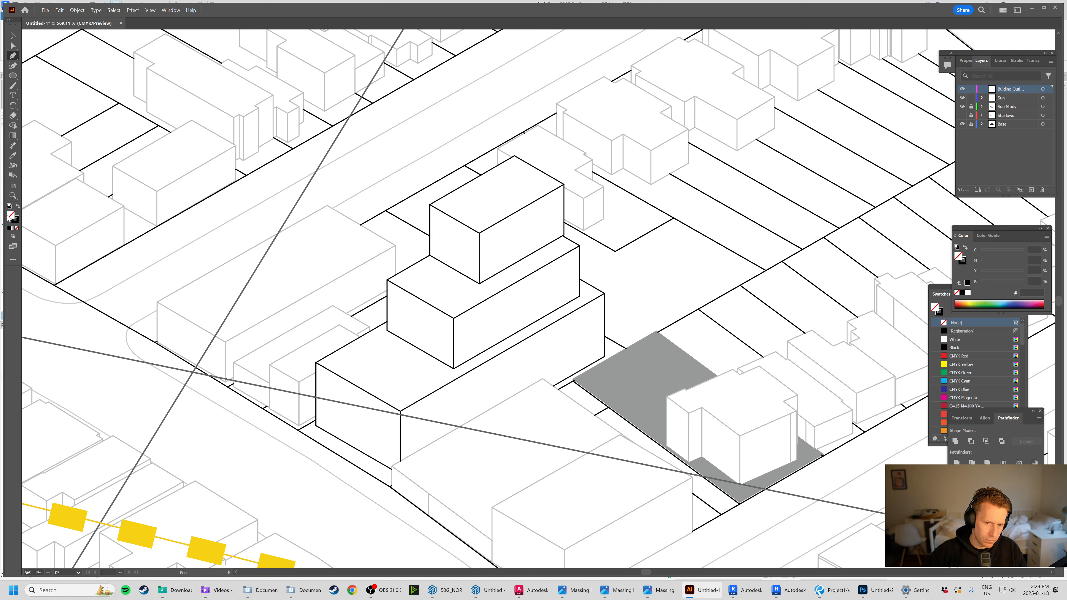
With the Pen tool, trace the stepped building's left silhouette from the lowest tier's upper-left corner up and across the top roof.
{"action": "left_click", "coordinate": [316, 363]}
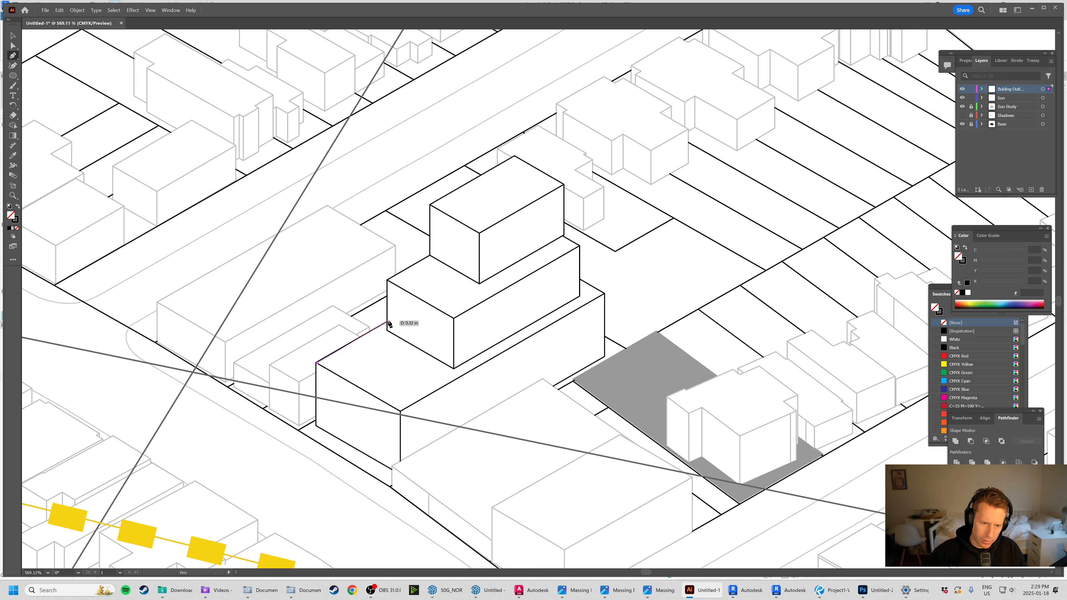
{"action": "left_click", "coordinate": [386, 322]}
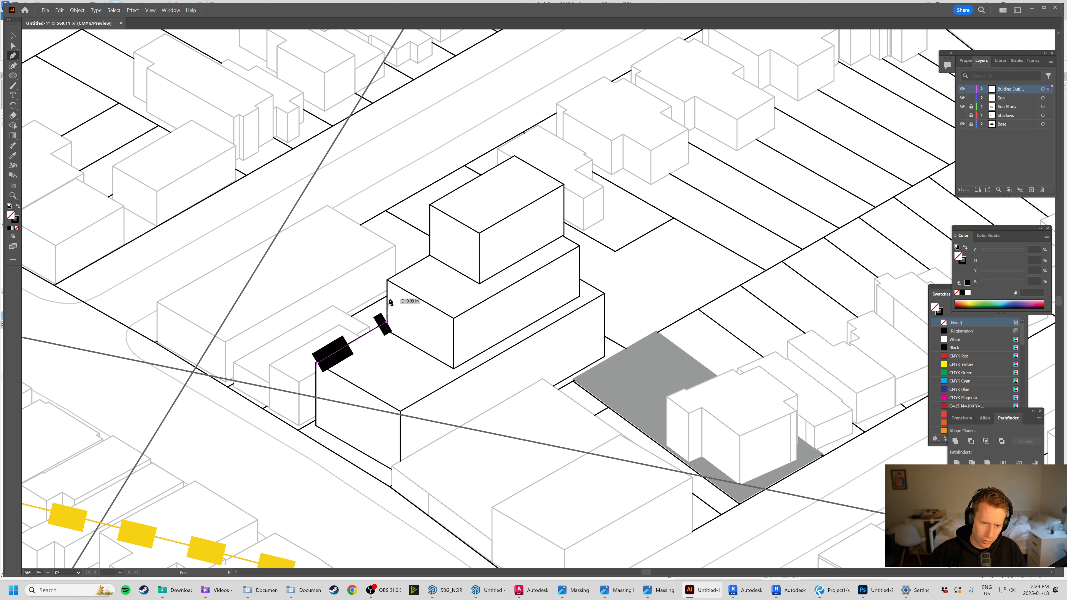
{"action": "left_click", "coordinate": [387, 280]}
{"action": "left_click", "coordinate": [430, 255]}
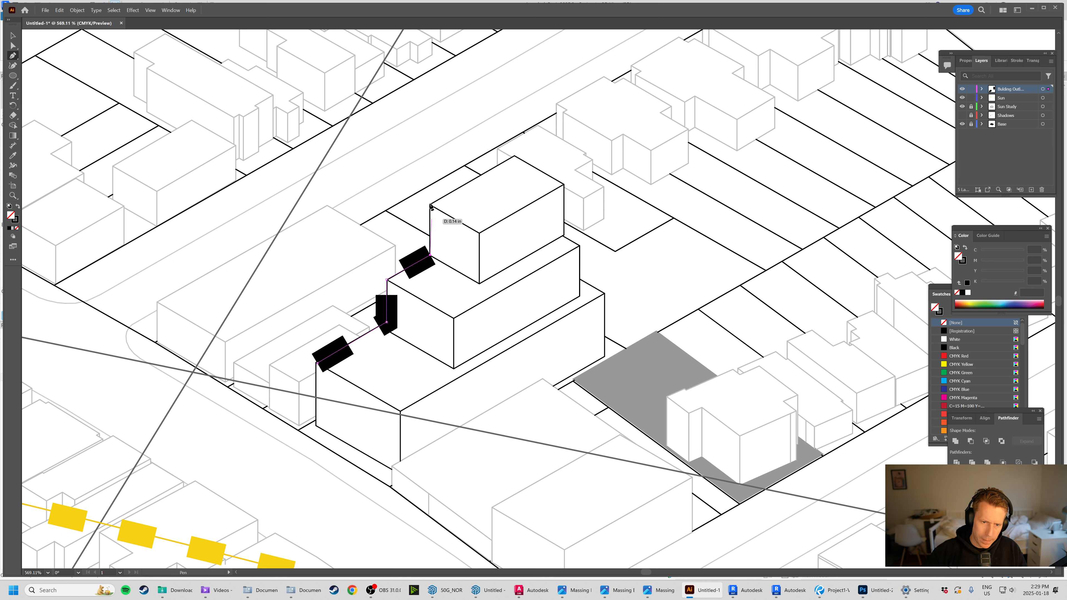
{"action": "left_click", "coordinate": [431, 206]}
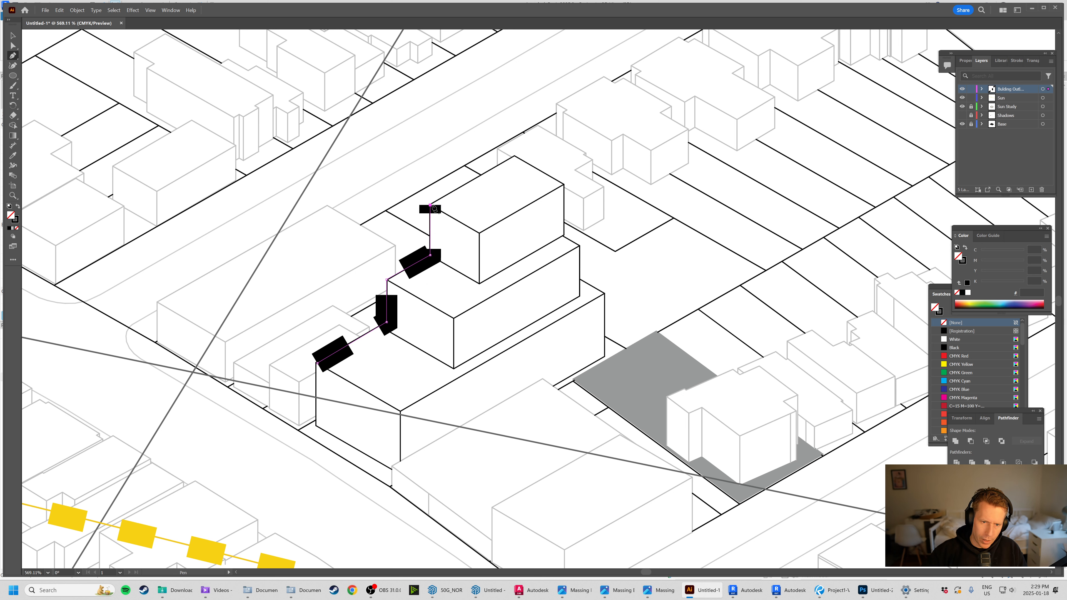
{"action": "left_click", "coordinate": [515, 155]}
{"action": "left_click", "coordinate": [564, 185]}
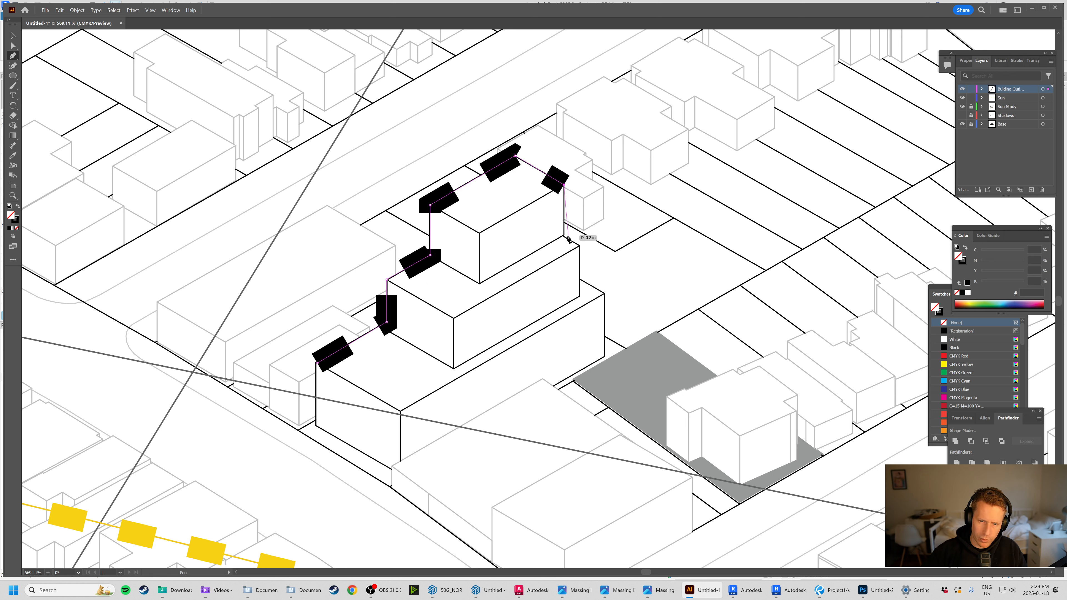
Continue the path down the building's stepped right side and along its base, closing it at the starting corner.
{"action": "left_click", "coordinate": [564, 235]}
{"action": "left_click", "coordinate": [580, 247]}
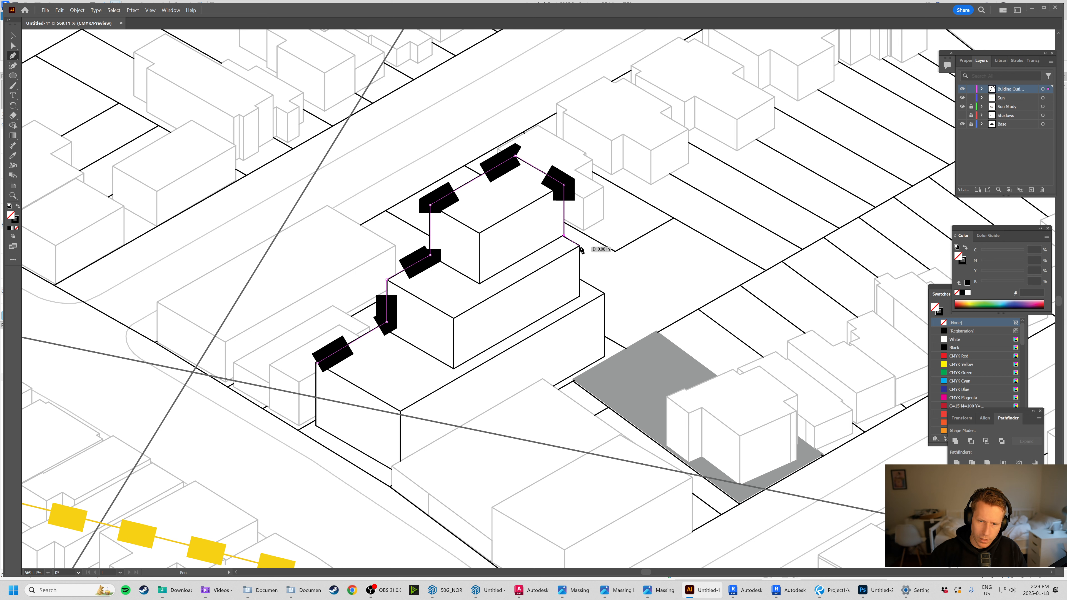
{"action": "left_click", "coordinate": [580, 278]}
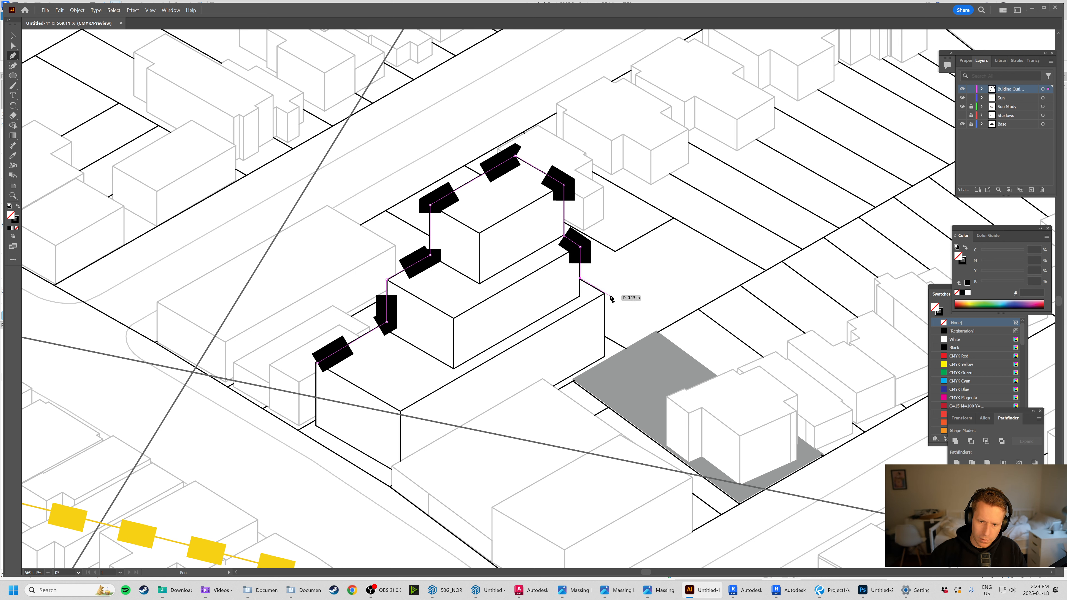
{"action": "left_click", "coordinate": [604, 294]}
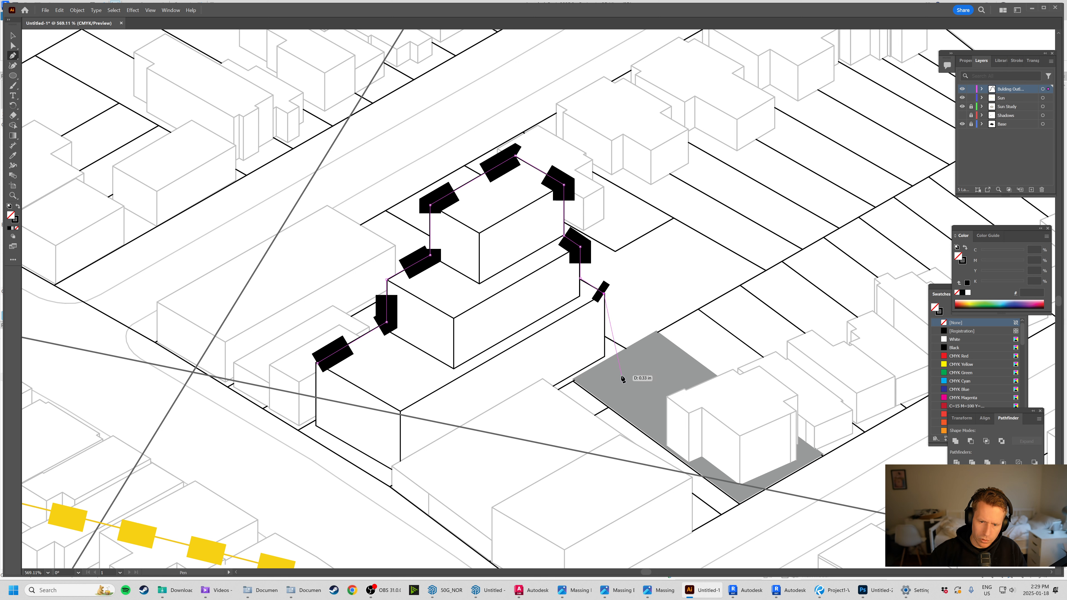
{"action": "left_click", "coordinate": [605, 356]}
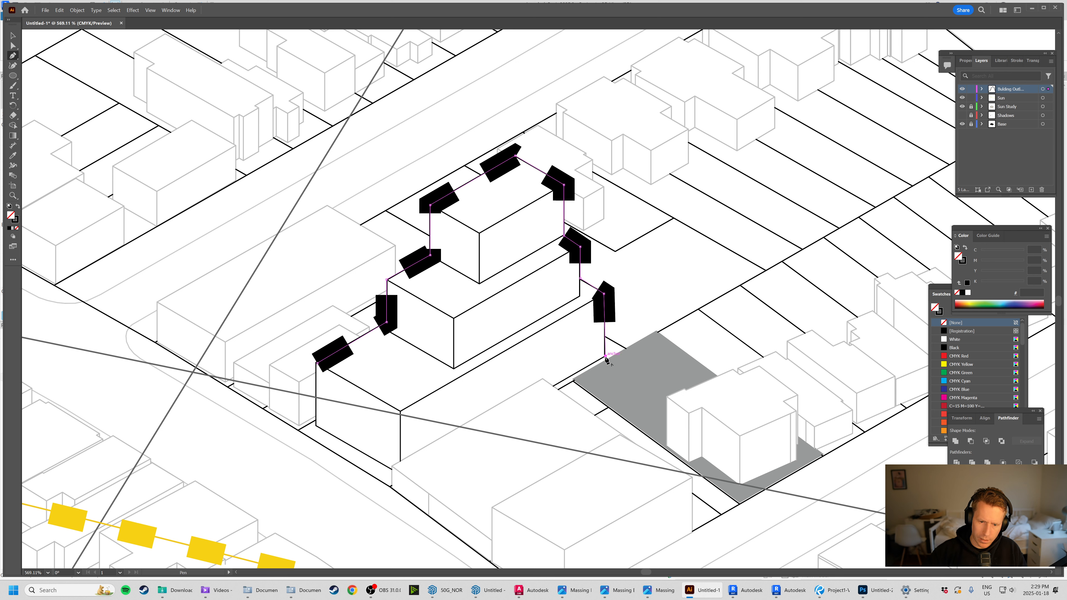
{"action": "left_click", "coordinate": [402, 473]}
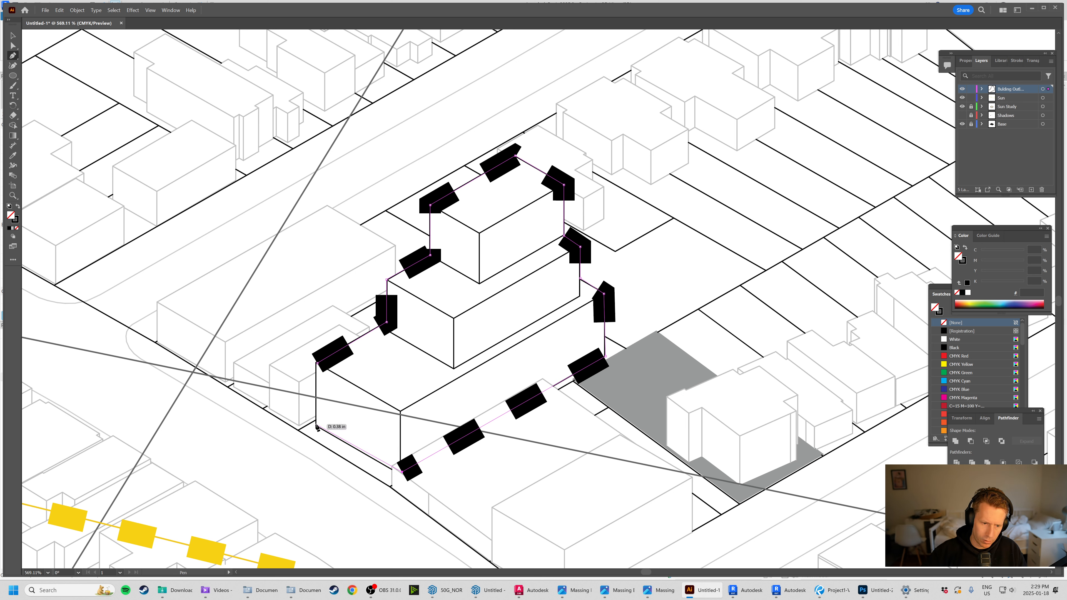
{"action": "key", "text": "ctrl+z"}
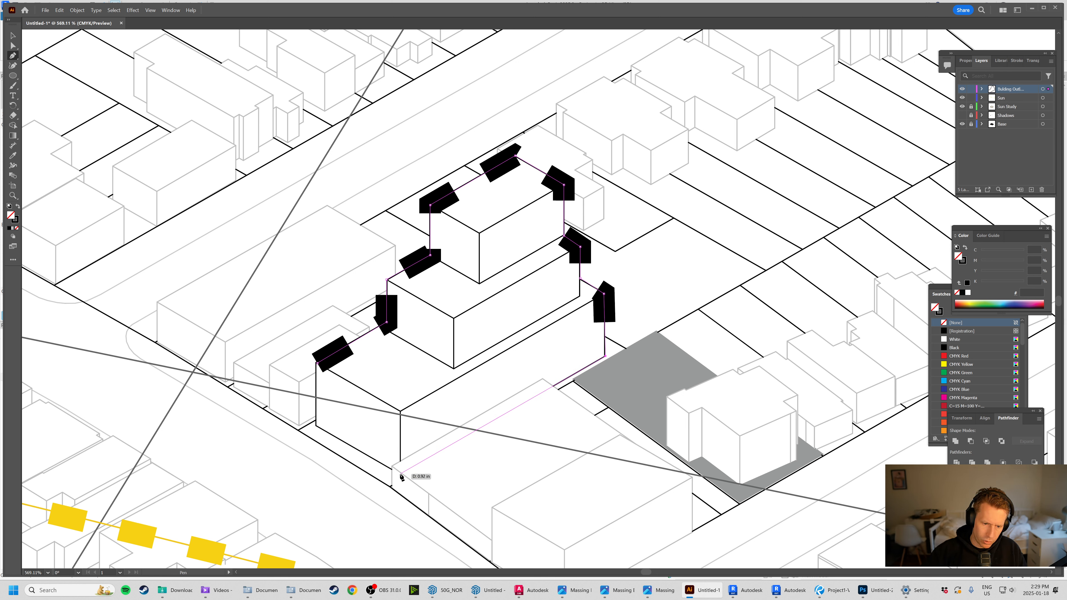
{"action": "left_click", "coordinate": [402, 474]}
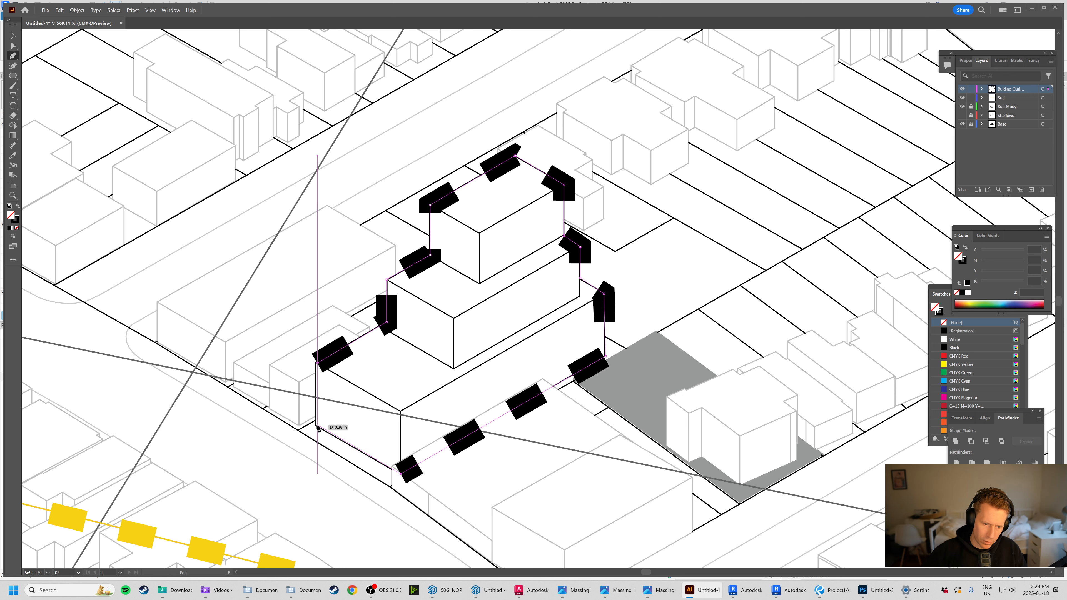
{"action": "left_click", "coordinate": [315, 425]}
{"action": "left_click", "coordinate": [317, 362]}
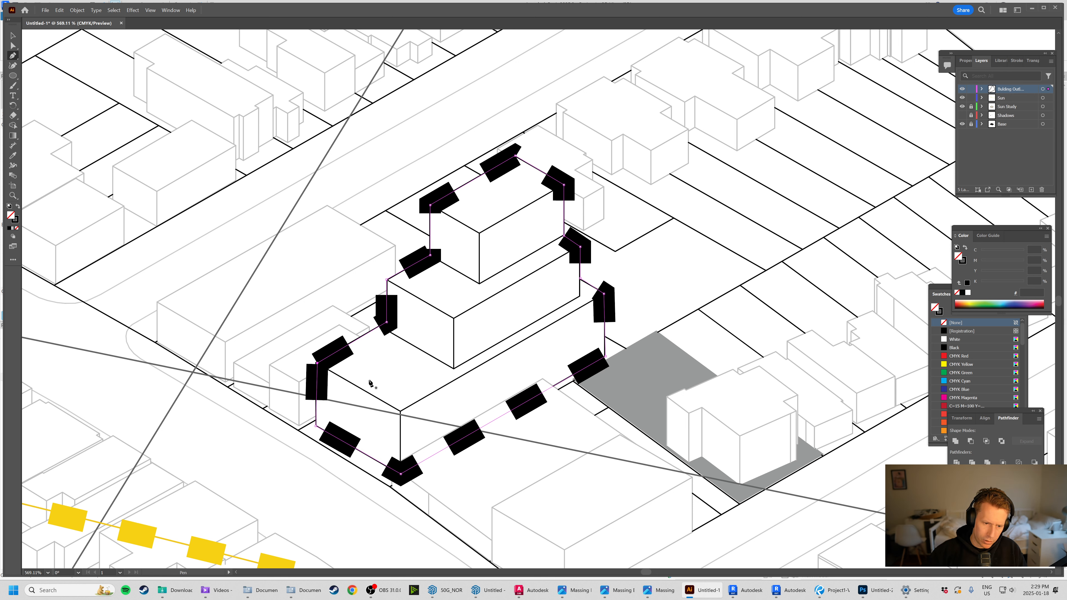
Make the building outline's stroke solid instead of dashed, set its weight to 3 pt and deselect it.
{"action": "left_click", "coordinate": [13, 36]}
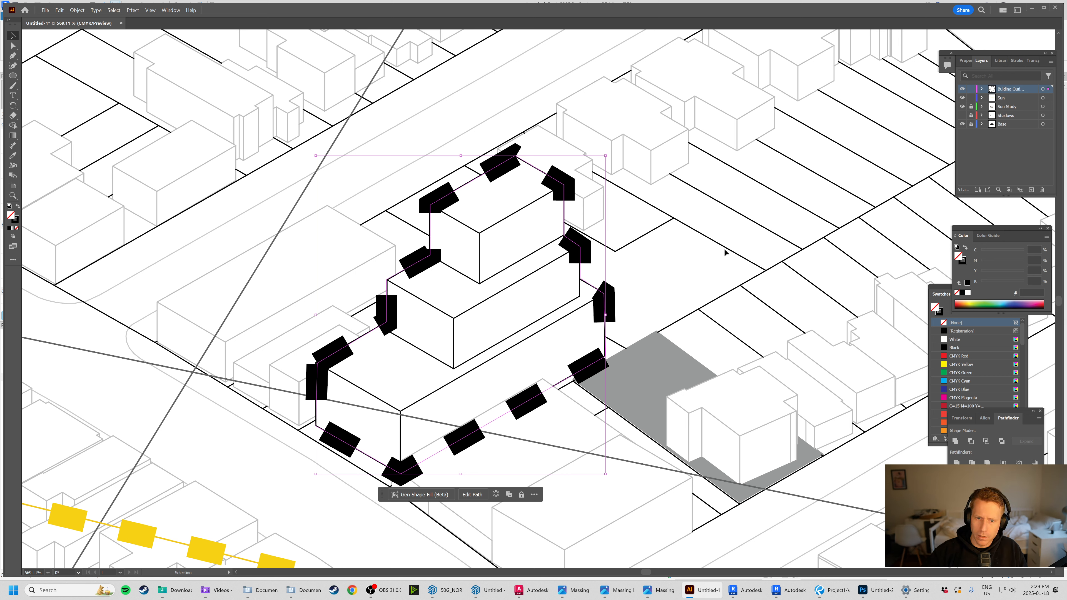
{"action": "left_click", "coordinate": [1016, 60]}
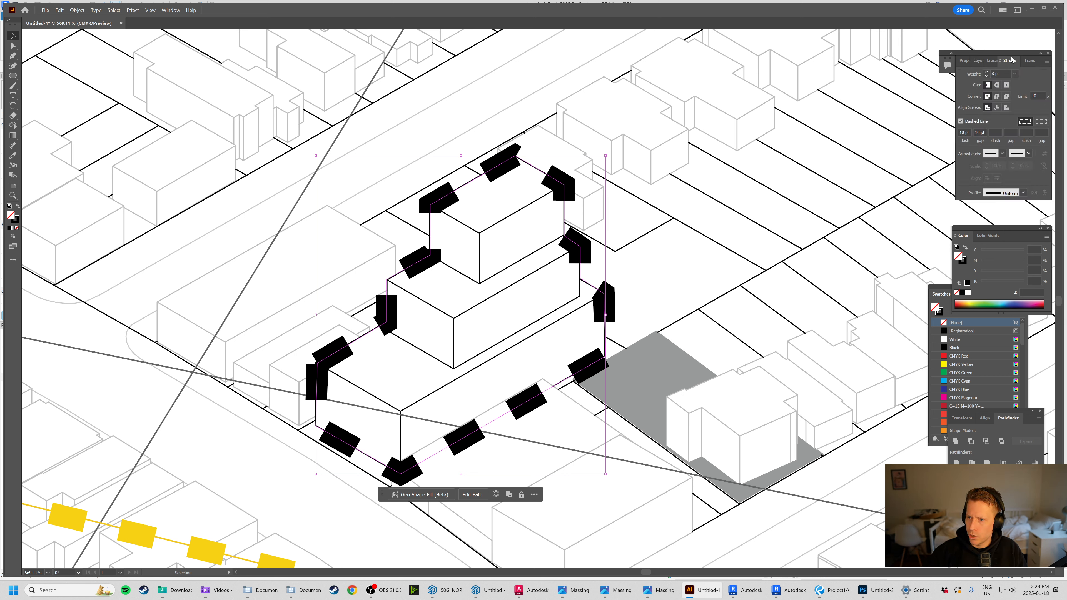
{"action": "left_click", "coordinate": [961, 122]}
{"action": "left_click", "coordinate": [1015, 74]}
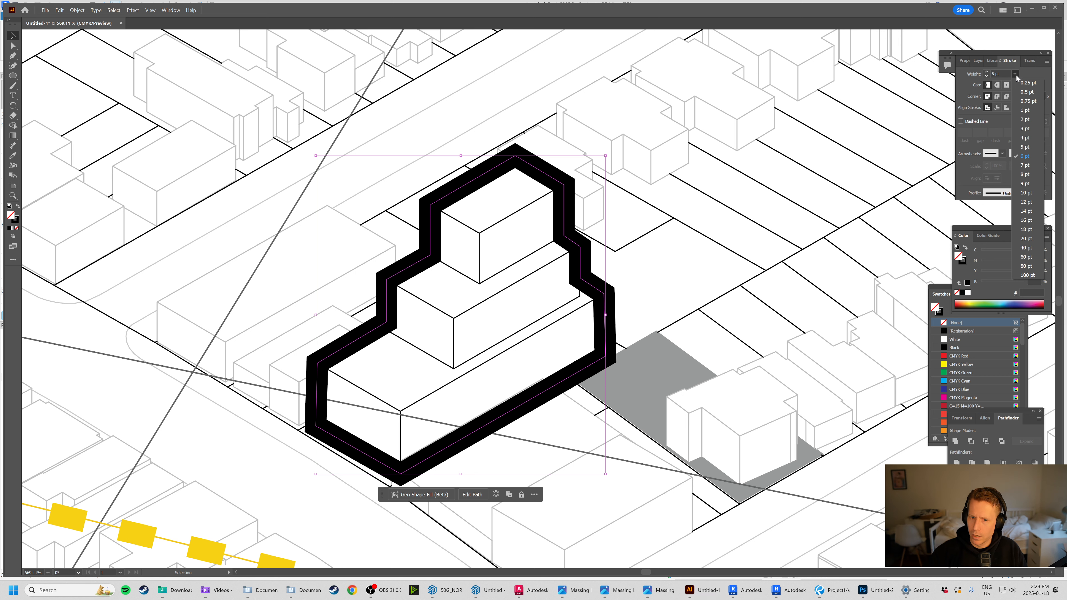
{"action": "left_click", "coordinate": [1031, 129]}
{"action": "left_click", "coordinate": [734, 273]}
{"action": "key", "text": "a"}
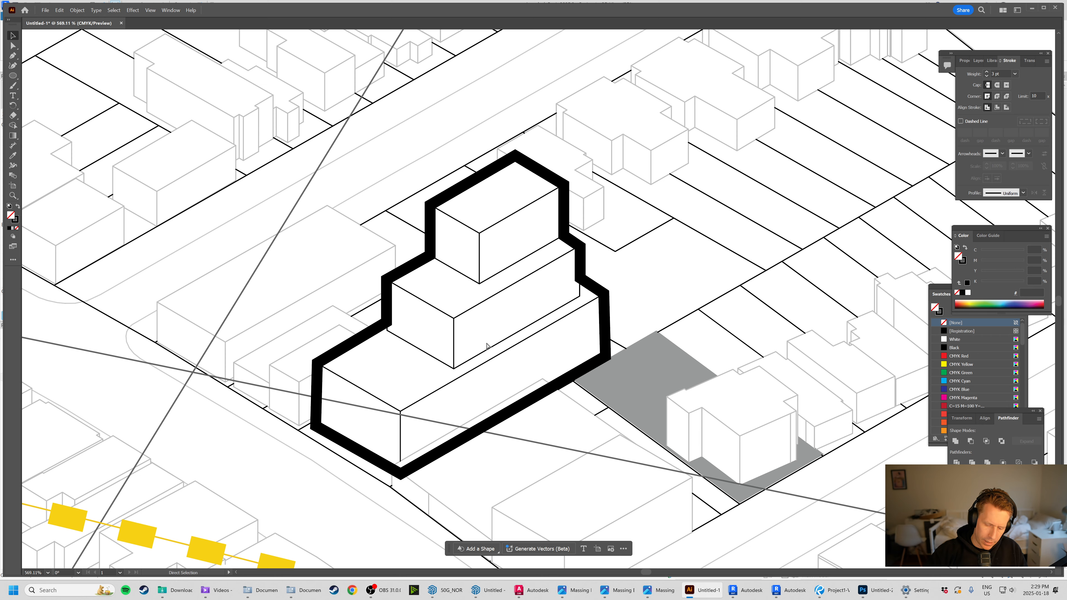
Check the building outline within the whole diagram and hide the Sun and Sun Study layers.
{"action": "key", "text": "ctrl+0"}
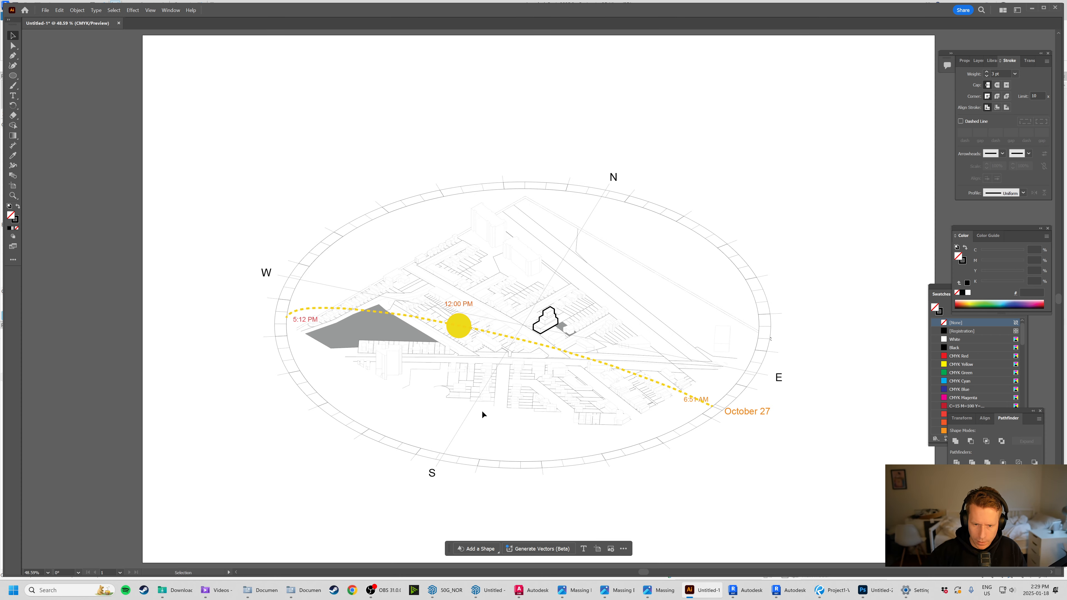
{"action": "key", "text": "z"}
{"action": "left_click_drag", "start_coordinate": [522, 309], "coordinate": [618, 405]}
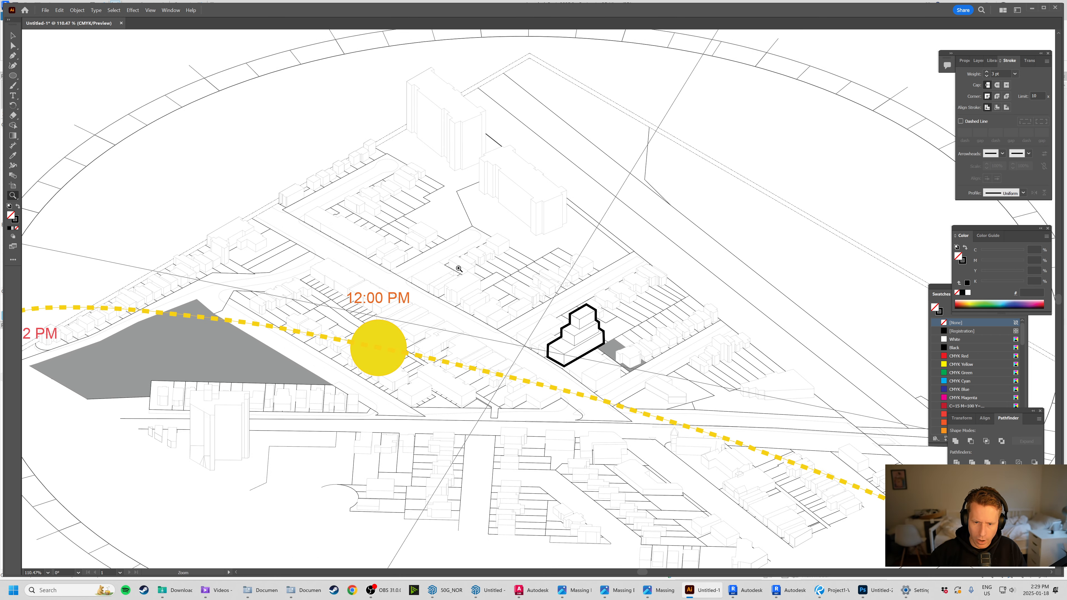
{"action": "key", "text": "v"}
{"action": "left_click", "coordinate": [596, 311]}
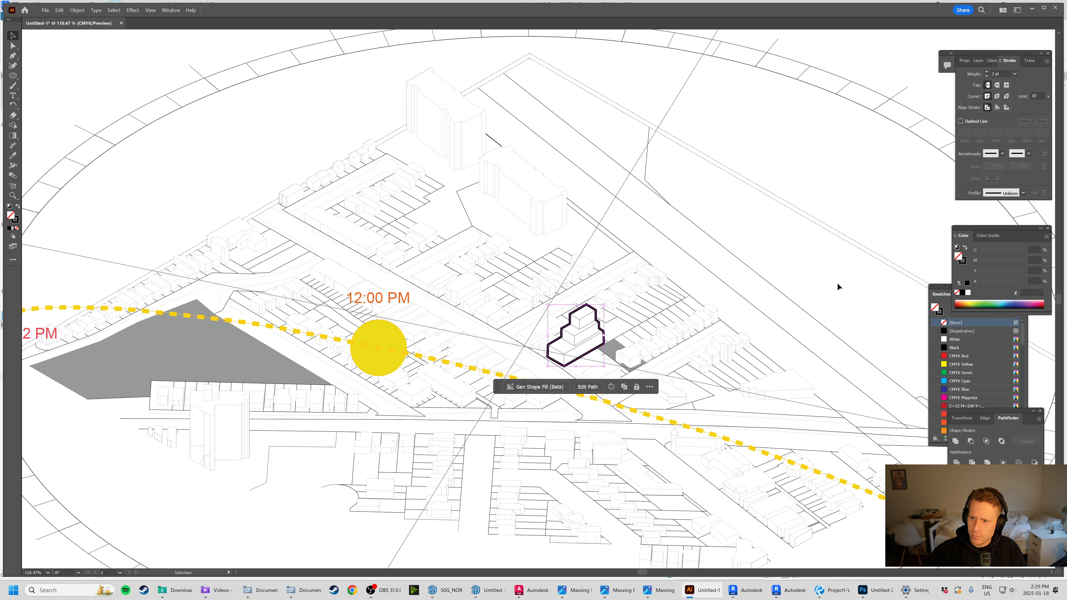
{"action": "left_click", "coordinate": [978, 60]}
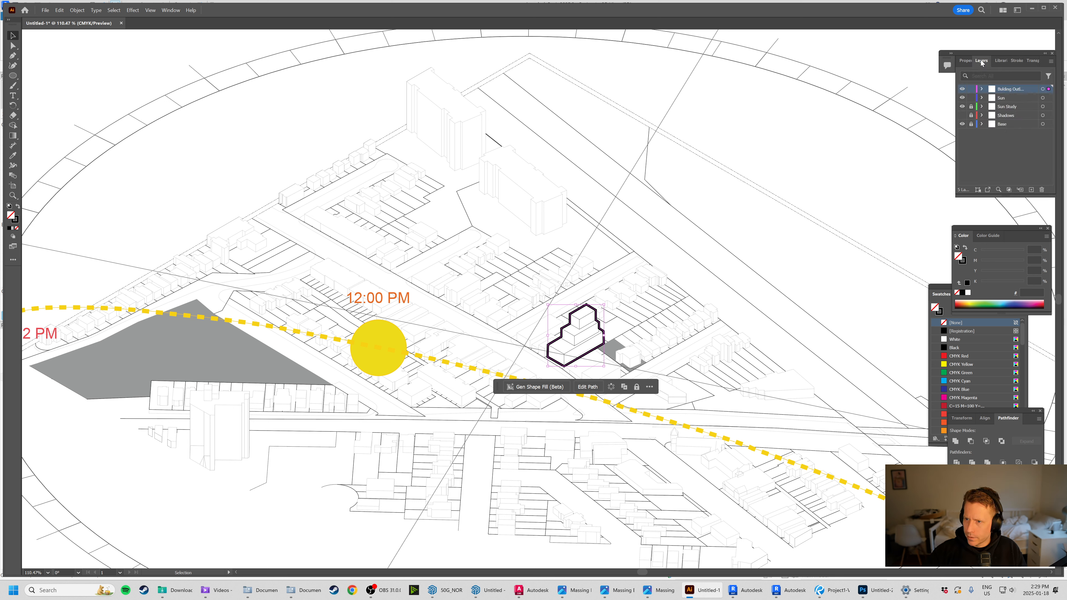
{"action": "left_click", "coordinate": [962, 98]}
{"action": "left_click_drag", "start_coordinate": [467, 363], "coordinate": [479, 302]}
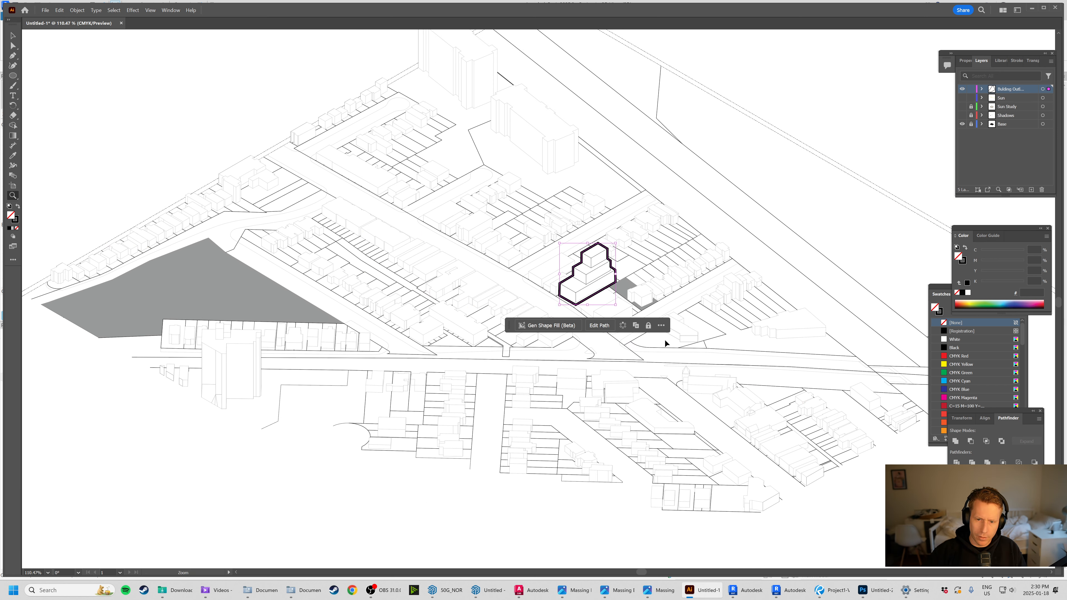
{"action": "key", "text": "z"}
{"action": "left_click_drag", "start_coordinate": [542, 231], "coordinate": [592, 281]}
Show the Shadows layer and deselect the building outline.
{"action": "key", "text": "ctrl+0"}
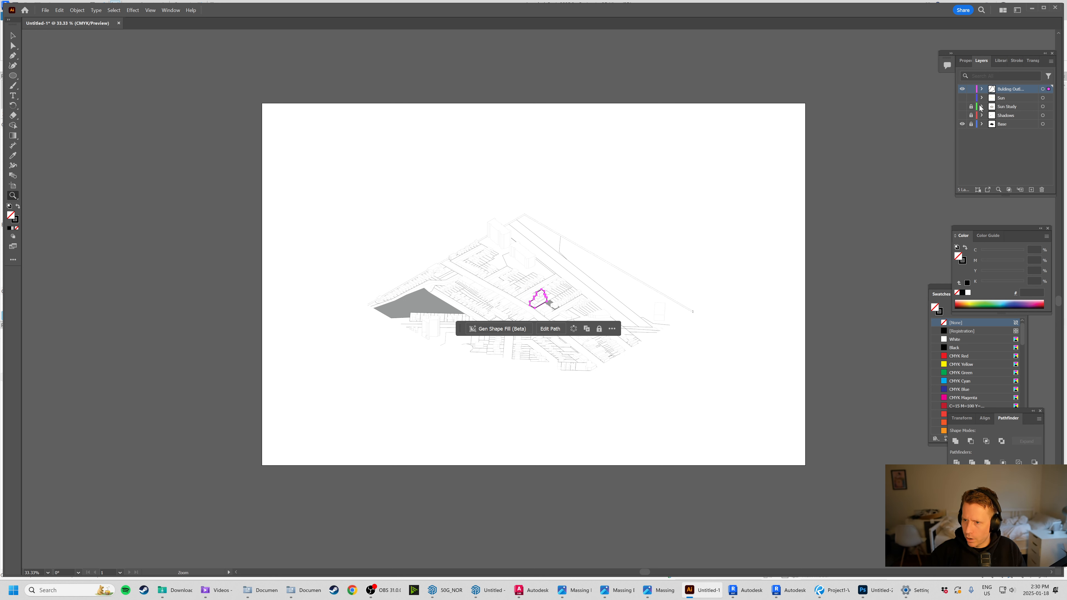
{"action": "left_click", "coordinate": [963, 115]}
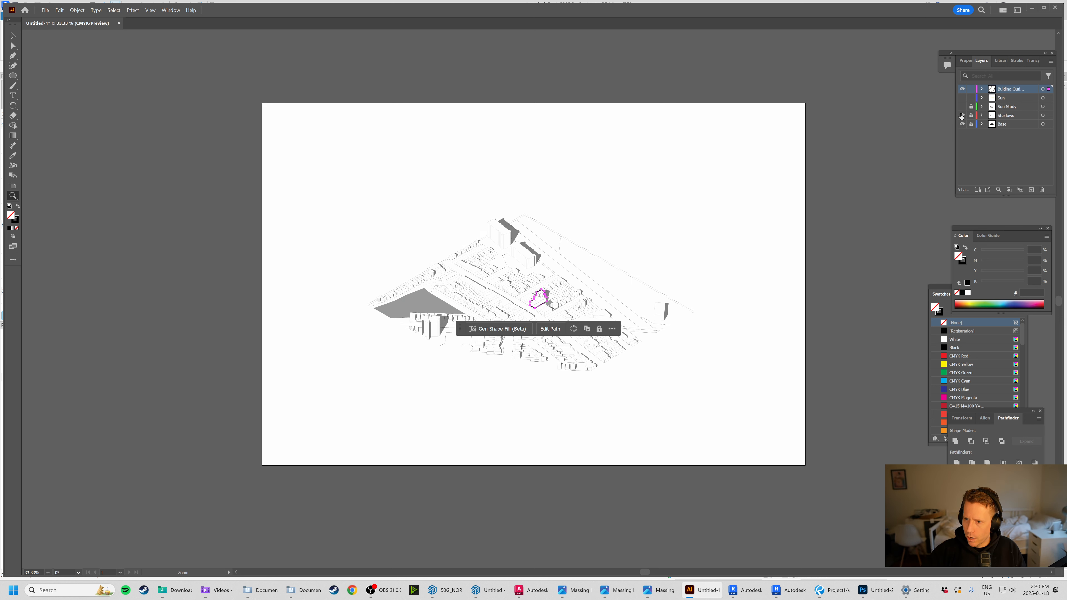
{"action": "left_click", "coordinate": [14, 37]}
{"action": "left_click", "coordinate": [59, 78]}
Fill the building outline path with a bright pinkish red of about C 2, M 96, Y 47, K 0.
{"action": "key", "text": "z"}
{"action": "left_click_drag", "start_coordinate": [515, 284], "coordinate": [683, 395]}
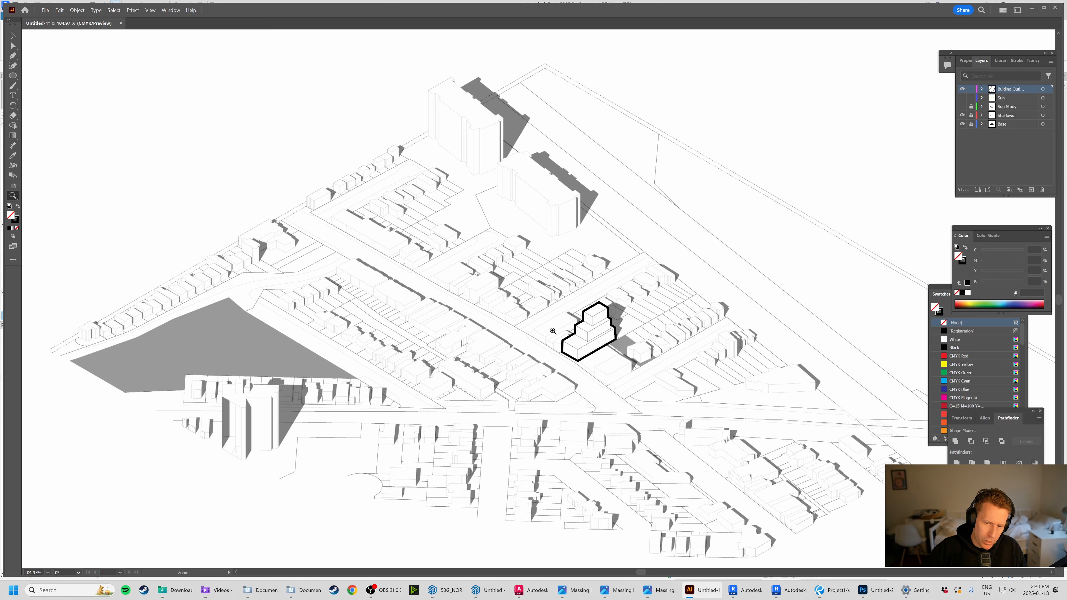
{"action": "left_click_drag", "start_coordinate": [614, 339], "coordinate": [708, 402]}
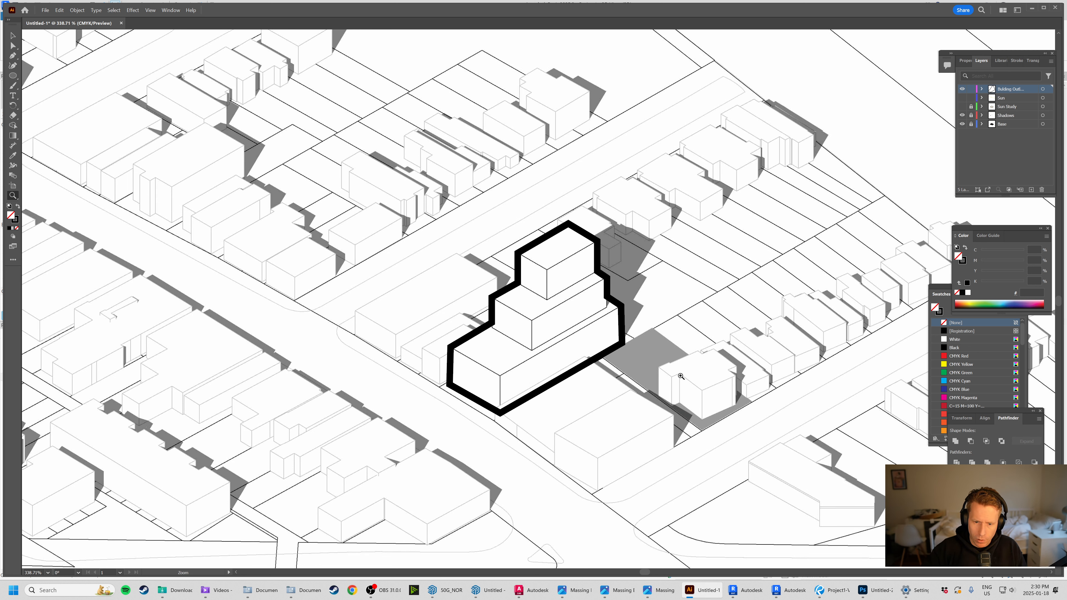
{"action": "key", "text": "v"}
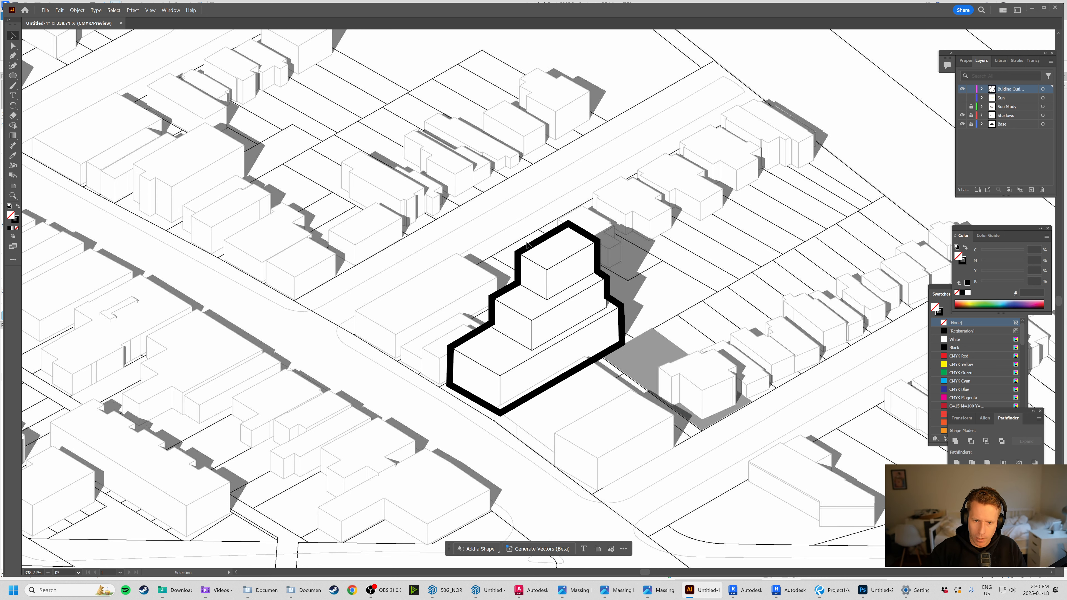
{"action": "left_click", "coordinate": [529, 248]}
{"action": "left_click", "coordinate": [530, 248]}
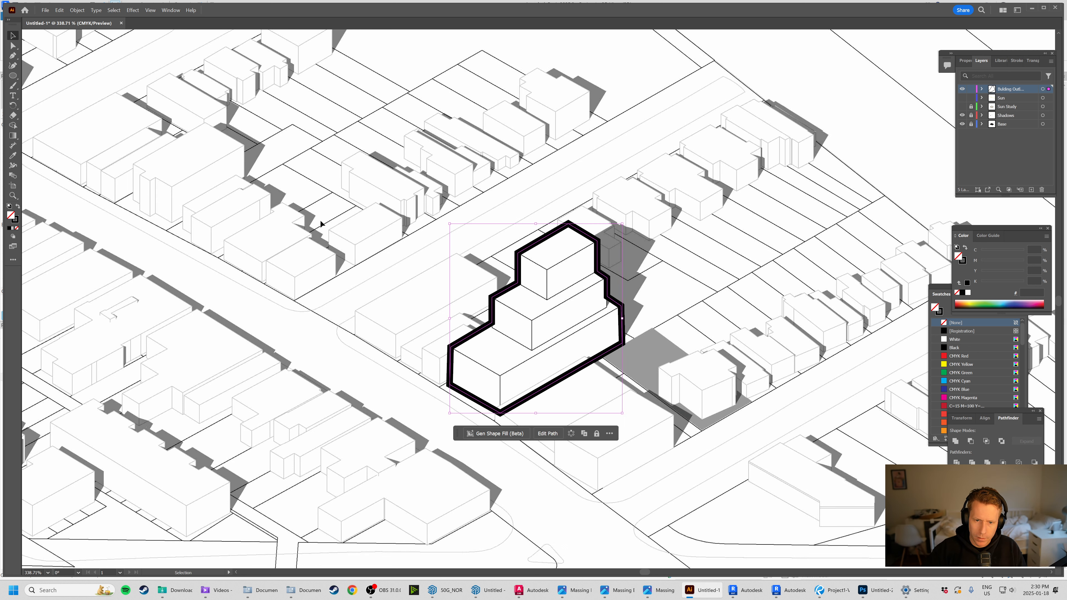
{"action": "double_click", "coordinate": [11, 217]}
{"action": "left_click", "coordinate": [622, 243]}
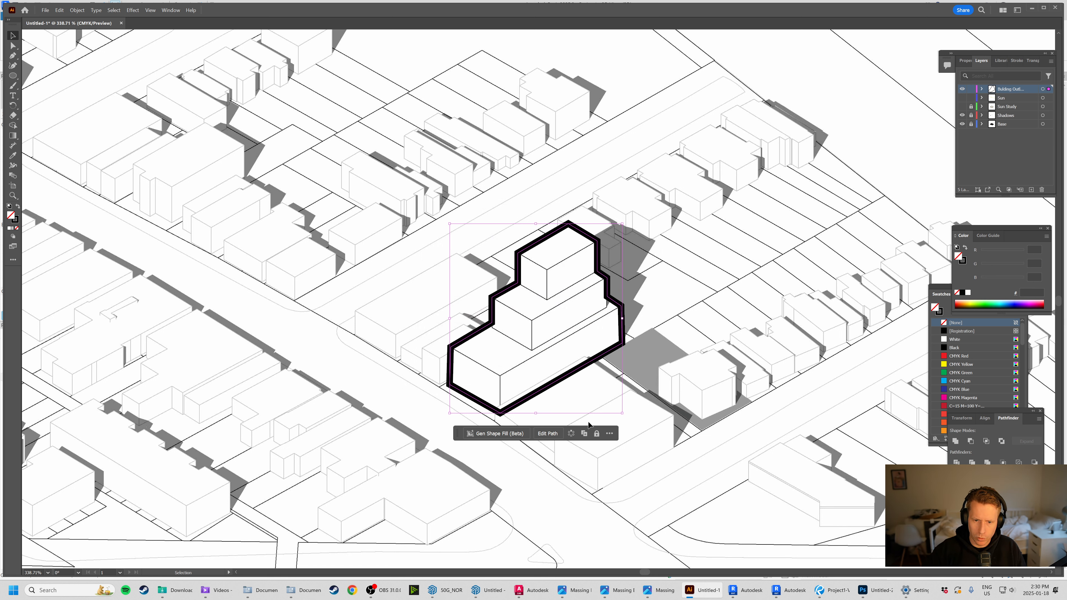
{"action": "double_click", "coordinate": [11, 214]}
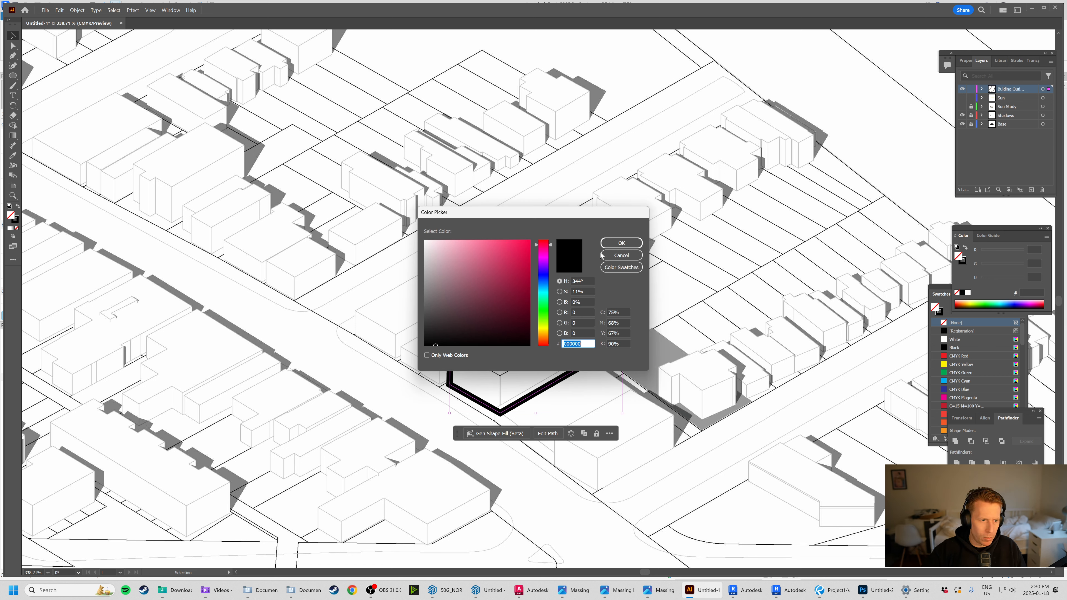
{"action": "left_click", "coordinate": [512, 248]}
{"action": "key", "text": "Return"}
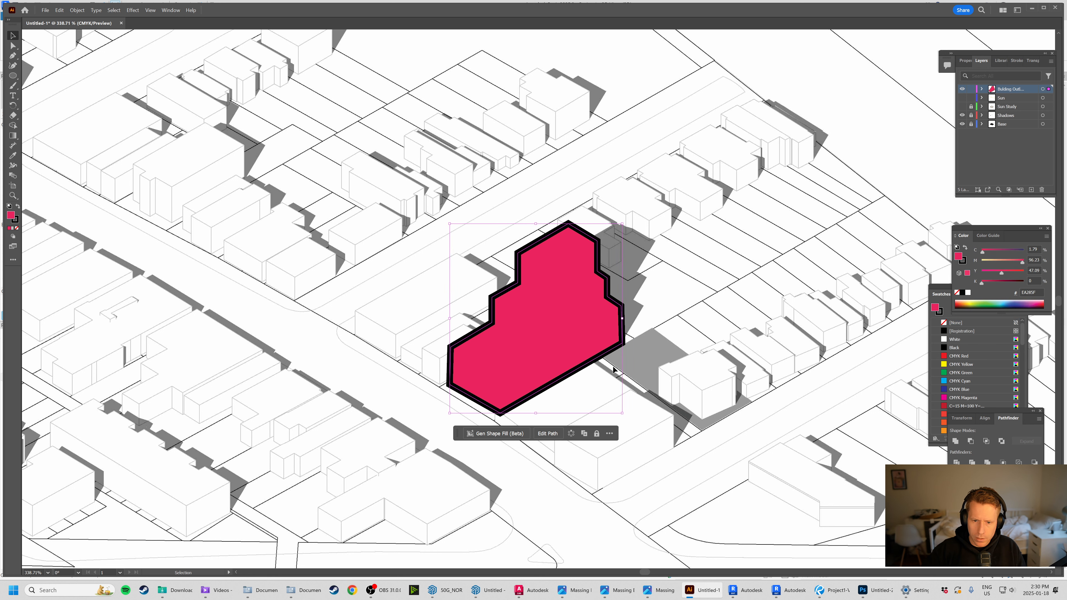
Try a reduced opacity on the pink-filled building outline path, then deselect it.
{"action": "scroll", "coordinate": [781, 289], "scroll_direction": "right", "scroll_amount": 2}
{"action": "left_click", "coordinate": [501, 313]}
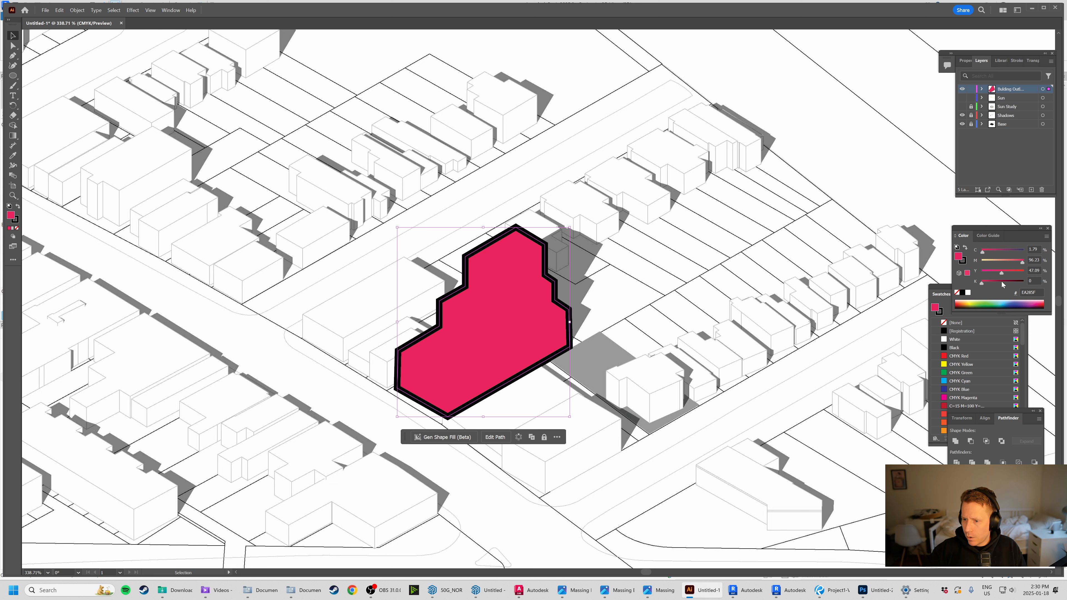
{"action": "left_click", "coordinate": [982, 88]}
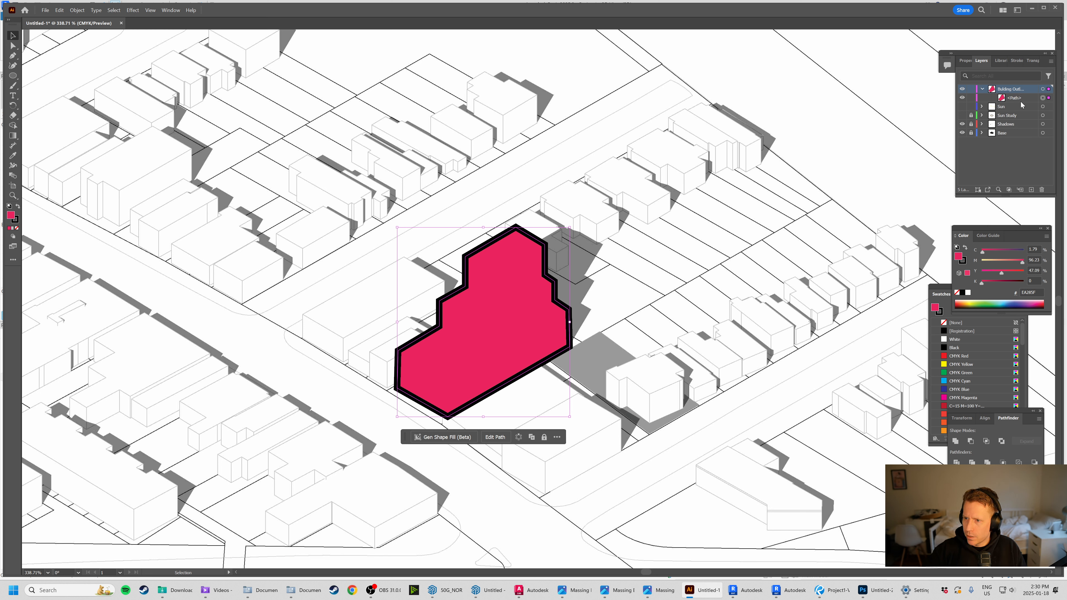
{"action": "left_click", "coordinate": [965, 61]}
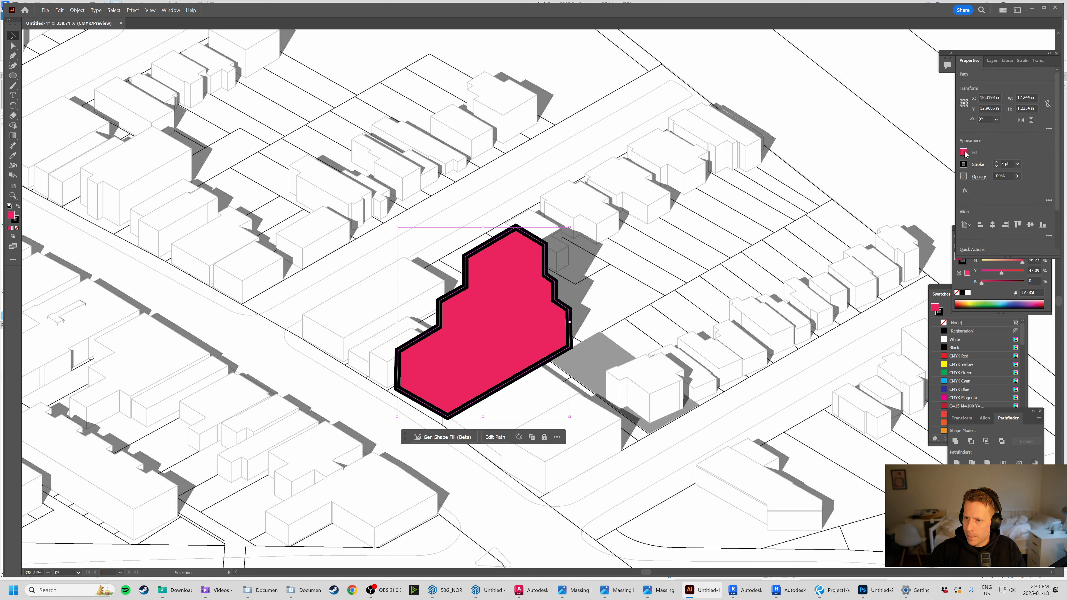
{"action": "left_click", "coordinate": [1017, 176]}
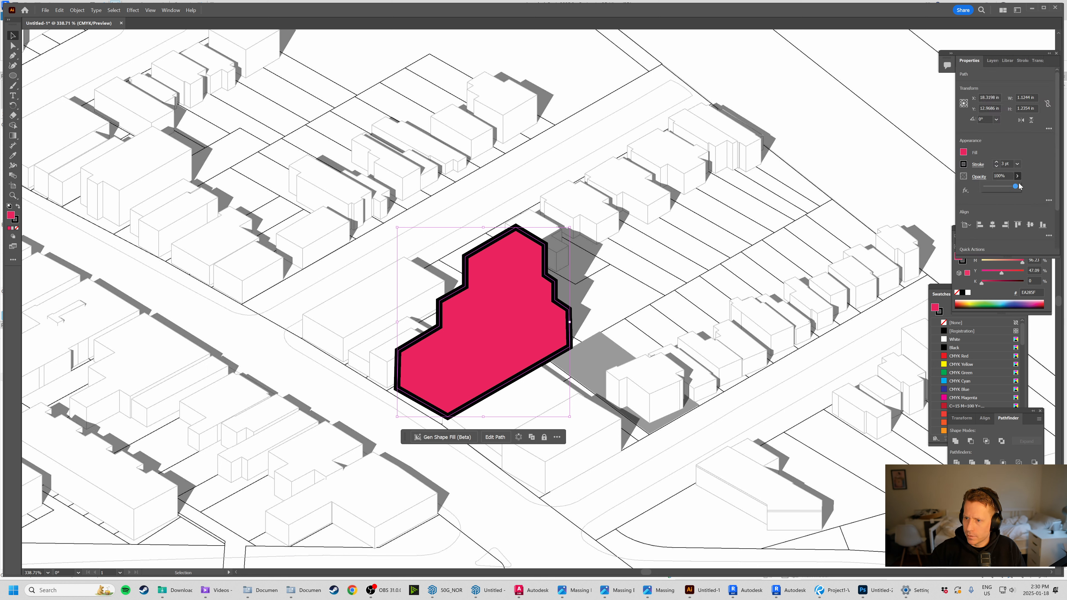
{"action": "mouse_move", "coordinate": [1018, 187]}
{"action": "left_mouse_down"}
{"action": "mouse_move", "coordinate": [1000, 191]}
{"action": "mouse_move", "coordinate": [1037, 187]}
{"action": "left_mouse_up"}
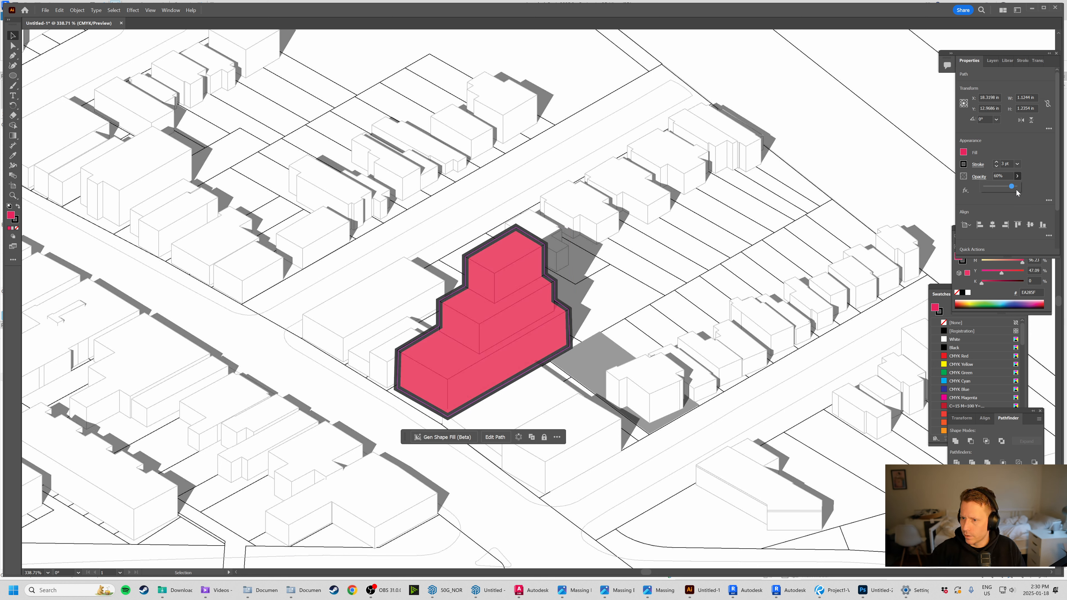
{"action": "left_click", "coordinate": [888, 172]}
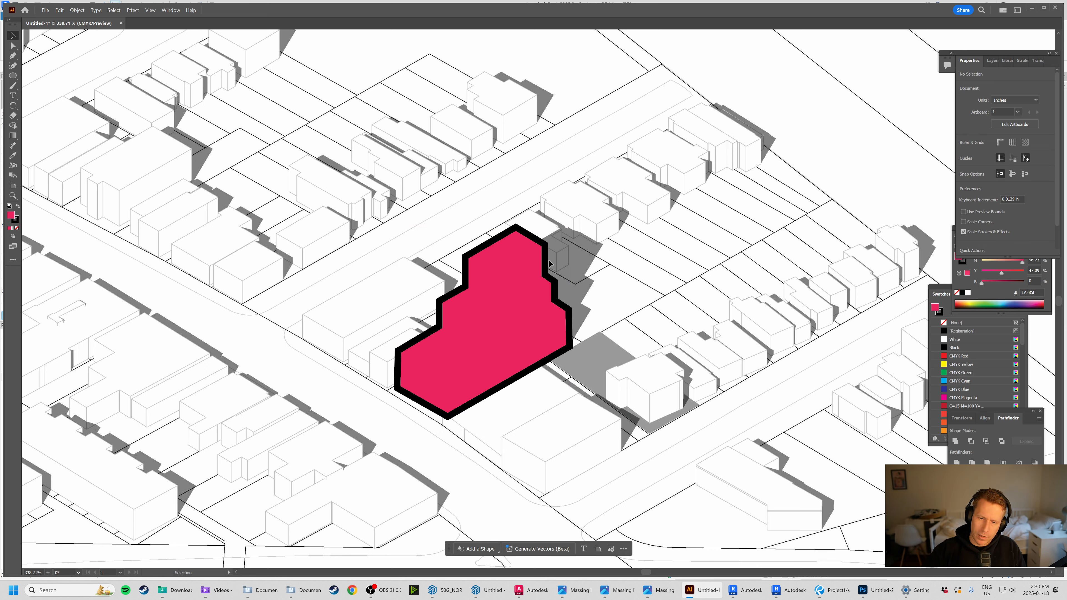
Look through the effects available for the filled building outline path without applying one.
{"action": "left_click", "coordinate": [508, 307]}
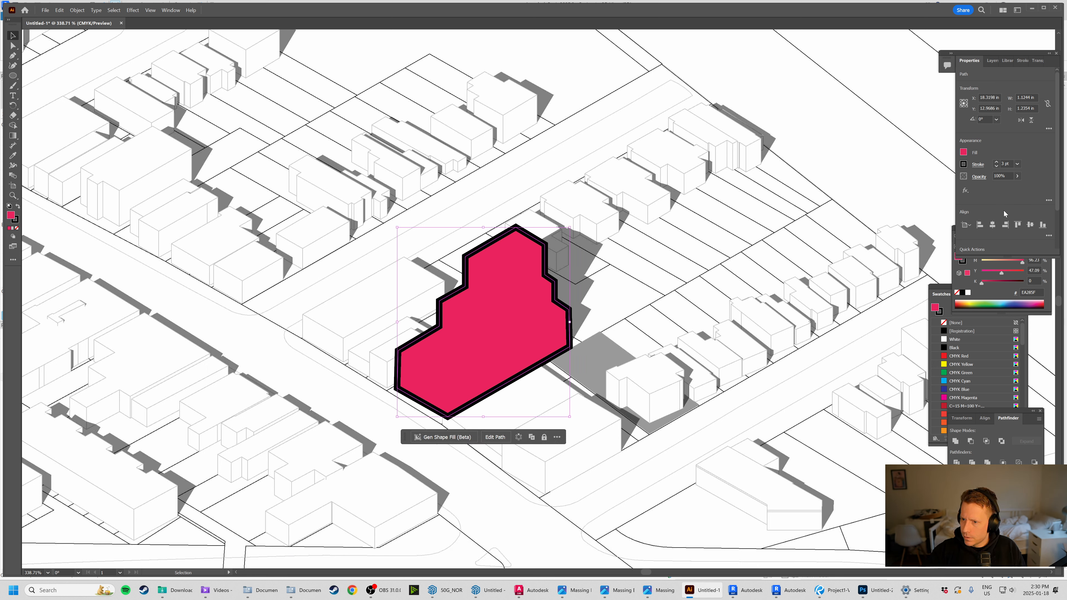
{"action": "left_click", "coordinate": [966, 191]}
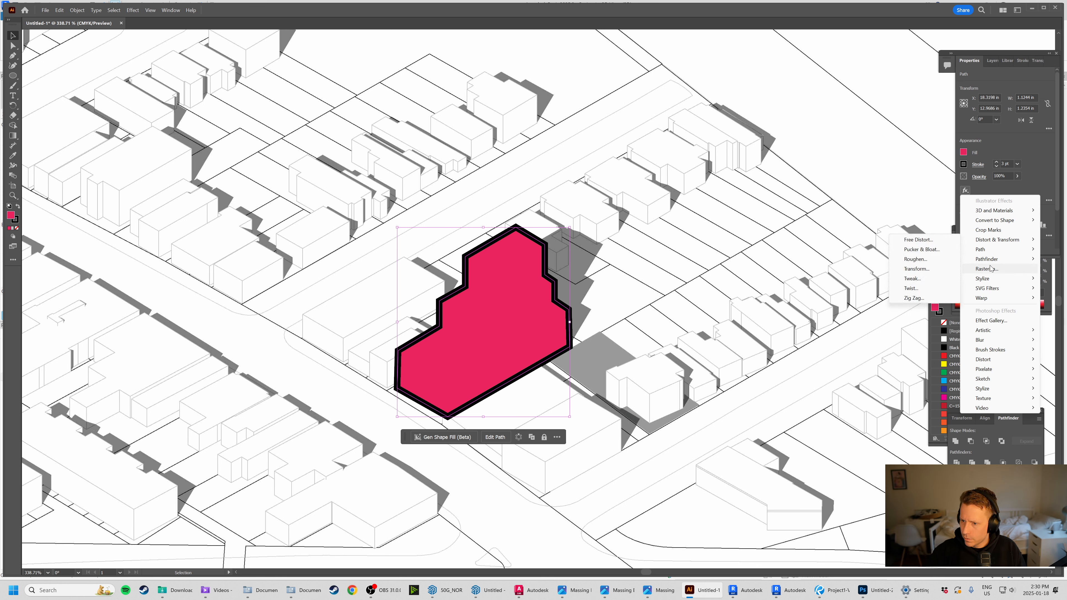
{"action": "mouse_move", "coordinate": [965, 288]}
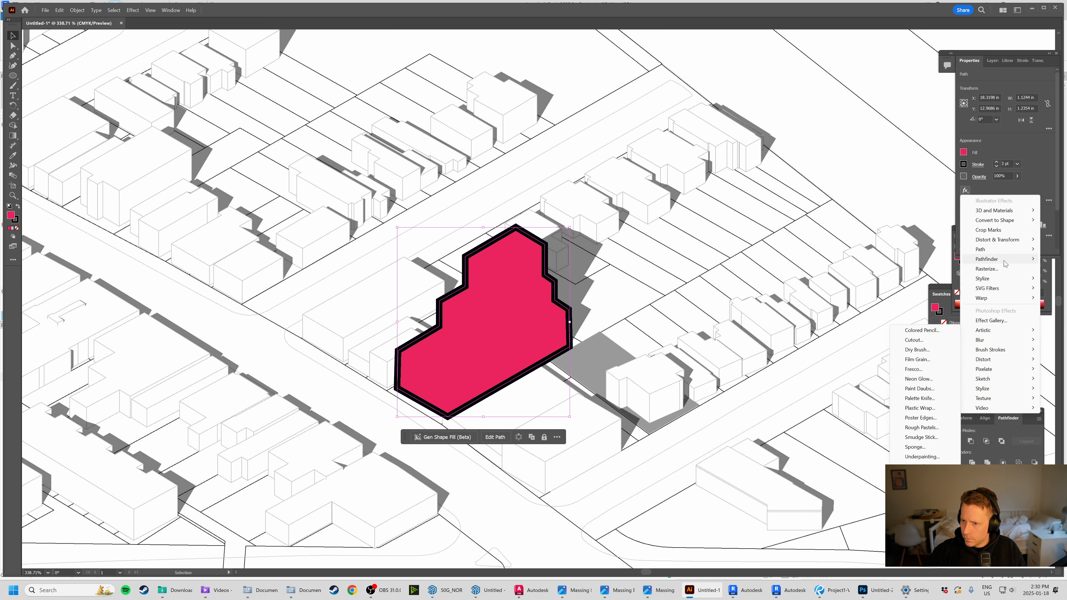
{"action": "mouse_move", "coordinate": [1014, 211]}
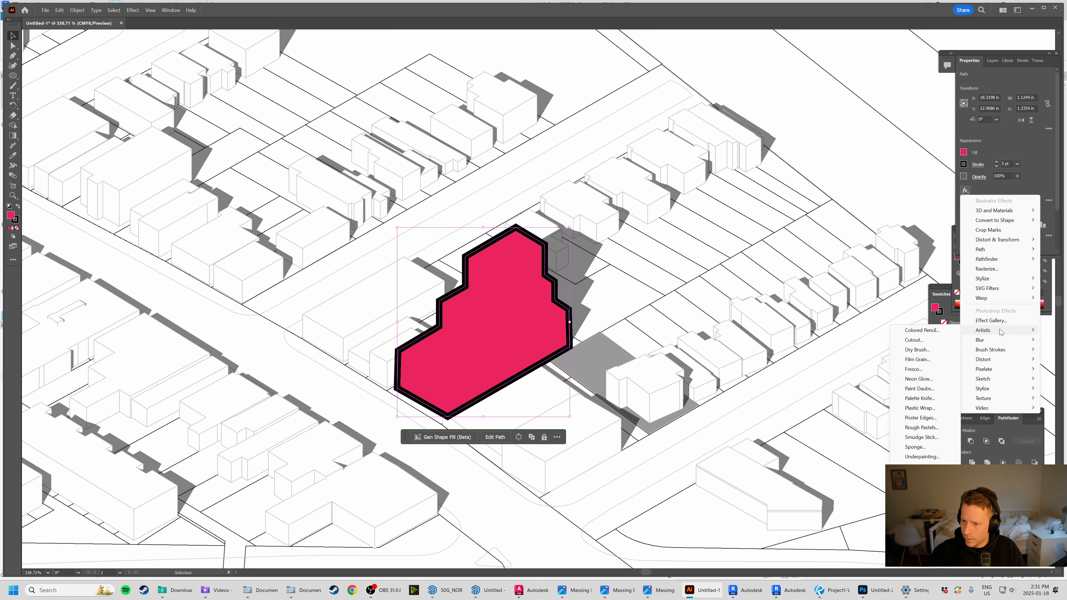
{"action": "mouse_move", "coordinate": [1002, 341]}
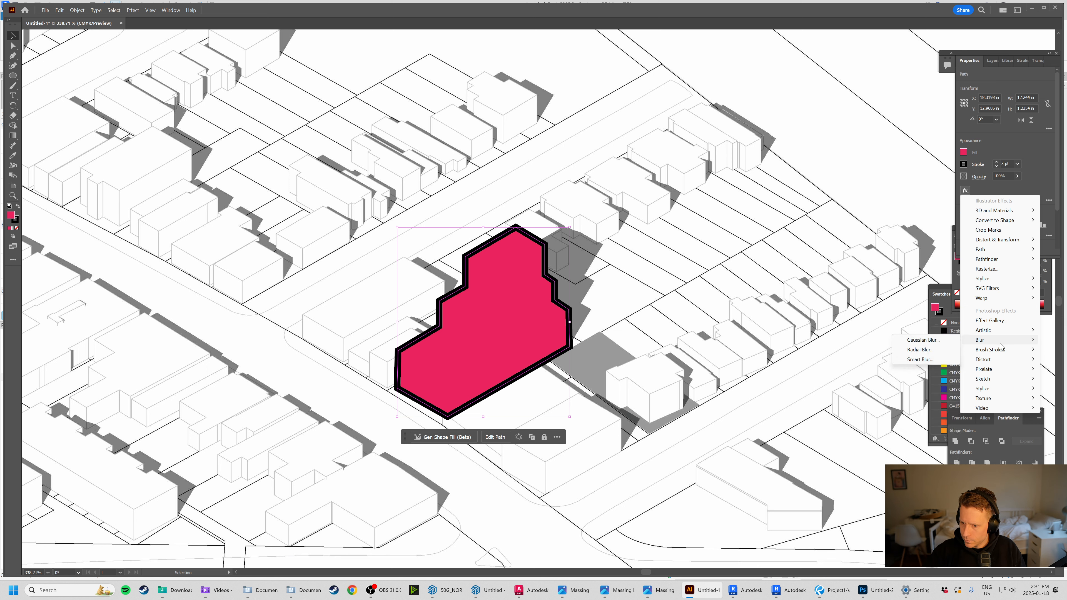
{"action": "mouse_move", "coordinate": [1001, 372]}
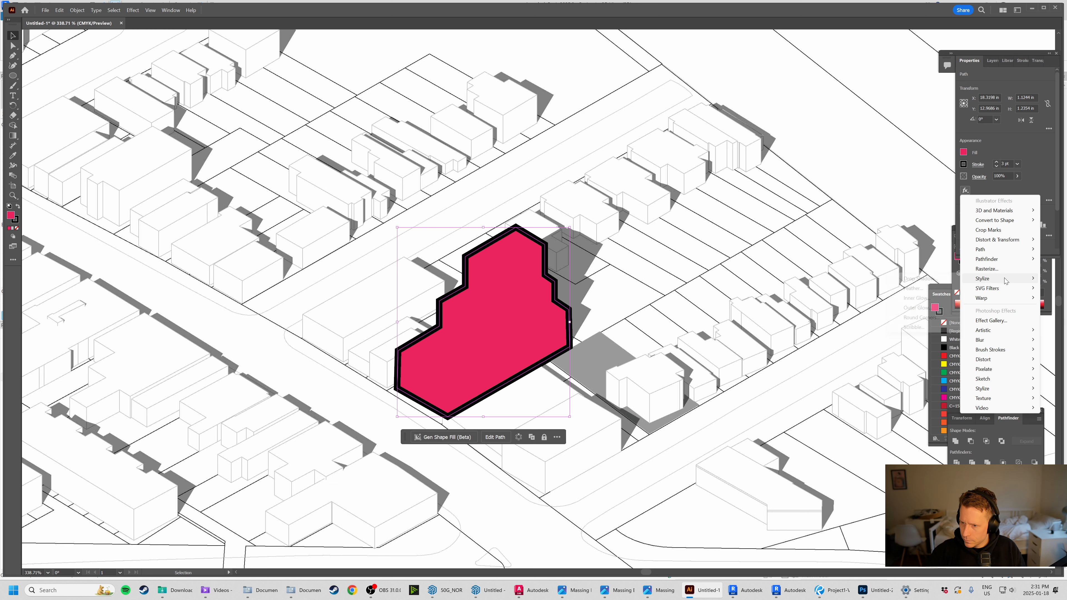
{"action": "mouse_move", "coordinate": [1007, 290]}
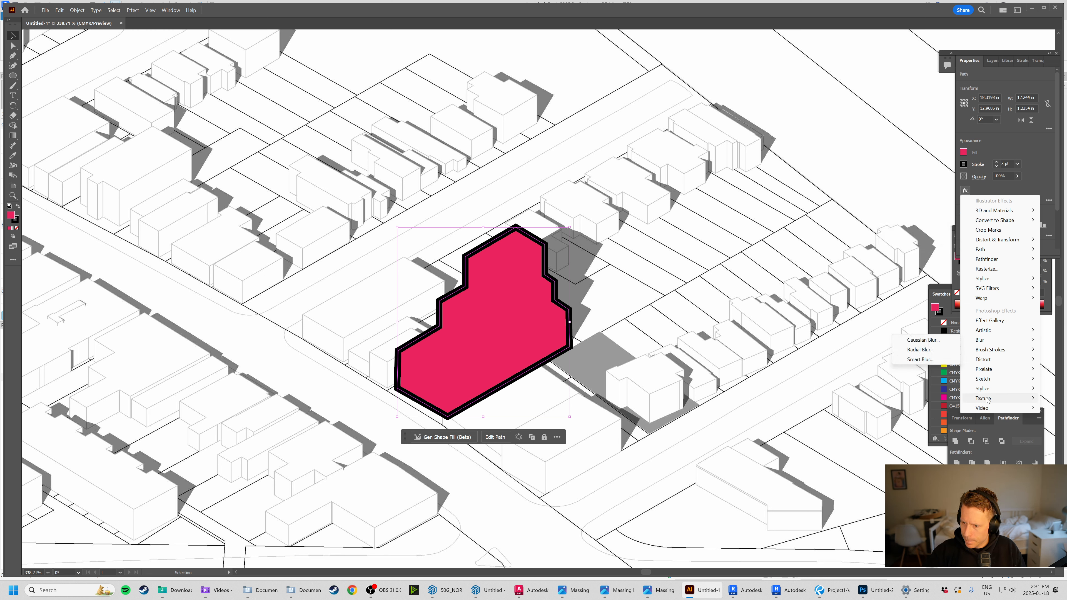
{"action": "mouse_move", "coordinate": [989, 409]}
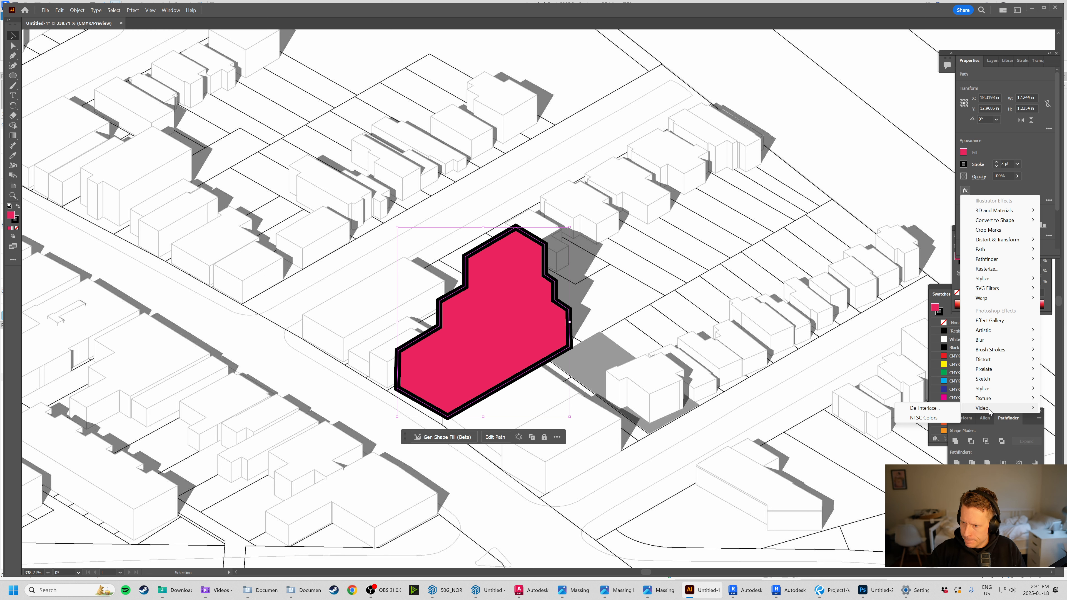
{"action": "left_click", "coordinate": [1030, 174]}
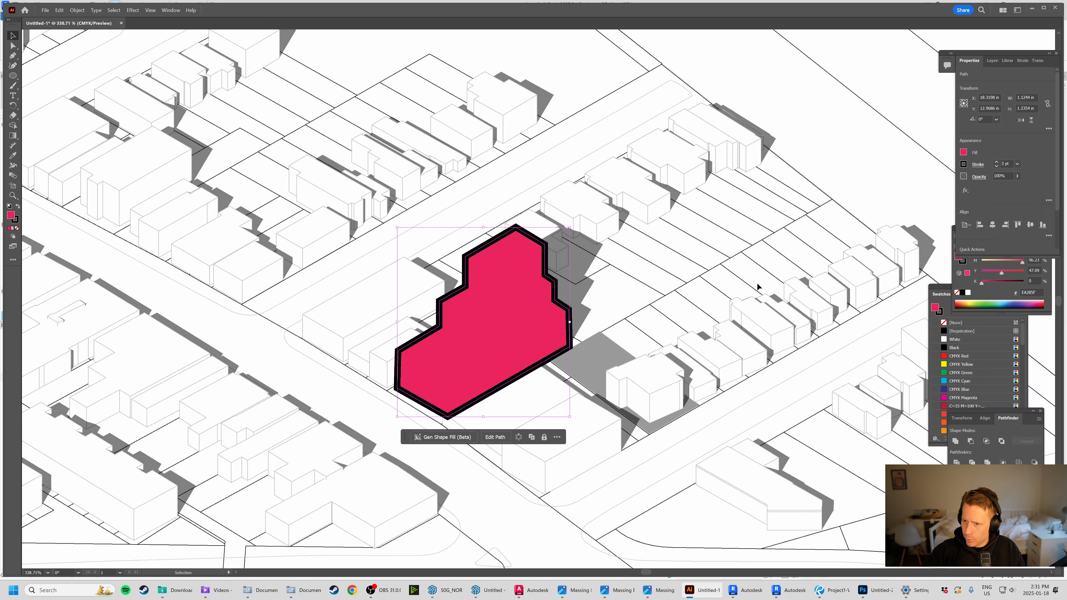
Undo the building outline's pink fill and leave the path deselected.
{"action": "key", "text": "ctrl+z"}
{"action": "key", "text": "ctrl+z"}
{"action": "key", "text": "ctrl+z"}
{"action": "key", "text": "ctrl+shift+z"}
{"action": "key", "text": "a"}
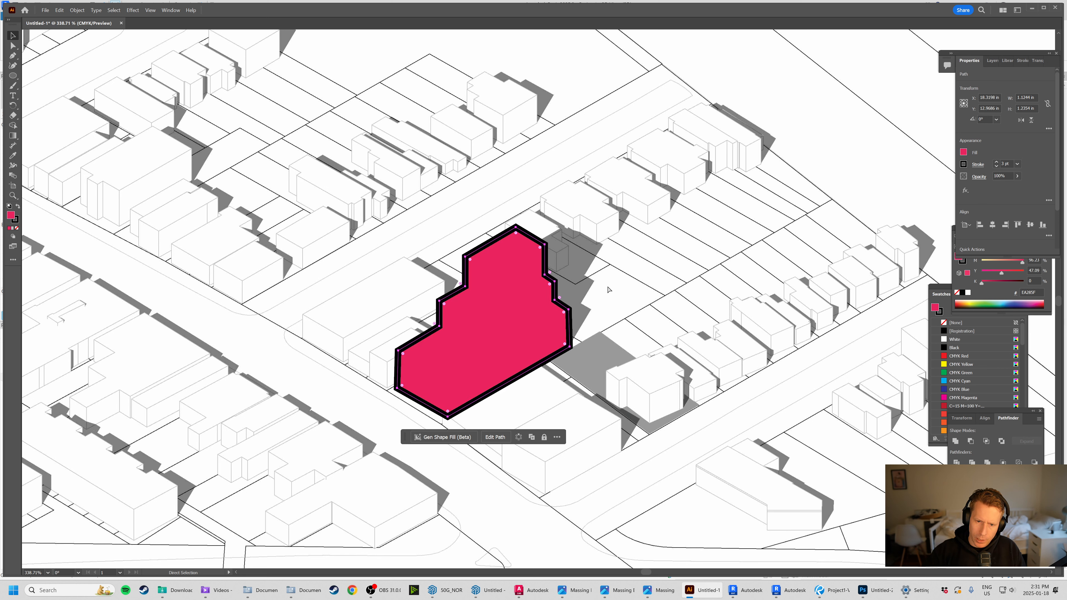
{"action": "key", "text": "ctrl+z"}
{"action": "left_click", "coordinate": [646, 292]}
{"action": "left_click_drag", "start_coordinate": [645, 292], "coordinate": [688, 281]}
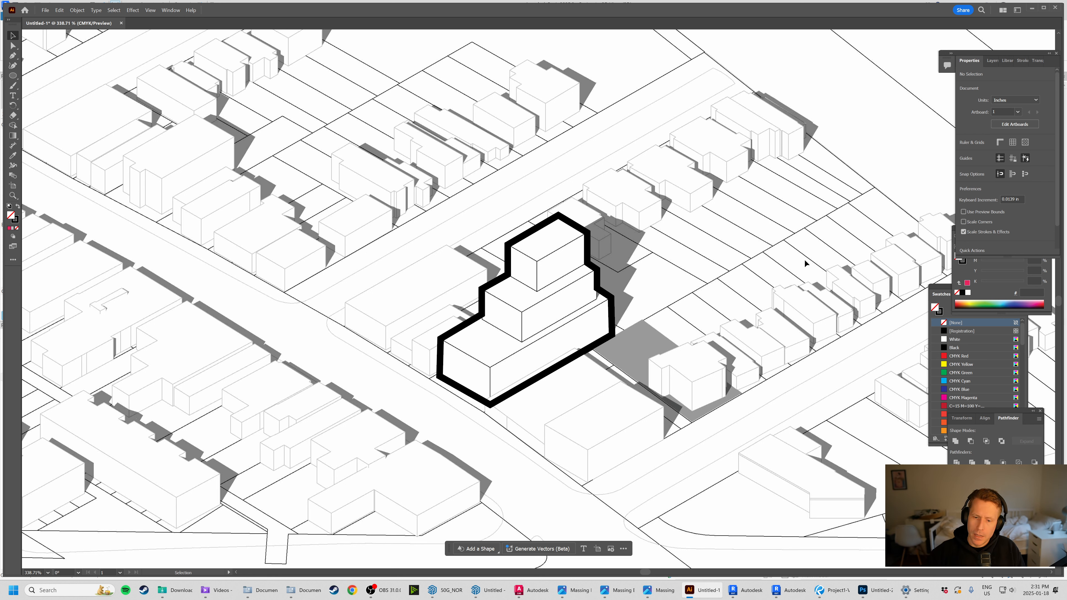
{"action": "scroll", "coordinate": [613, 238], "scroll_direction": "right", "scroll_amount": 1}
{"action": "key", "text": "a"}
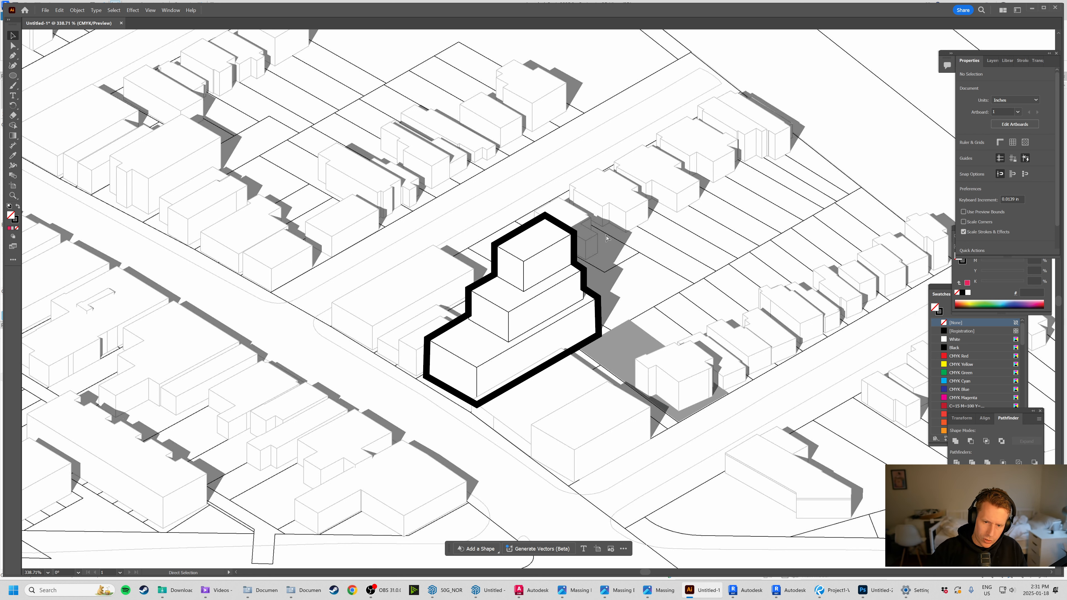
Hide the Shadows layer so only the building outline and Base layers are shown.
{"action": "key", "text": "ctrl+0"}
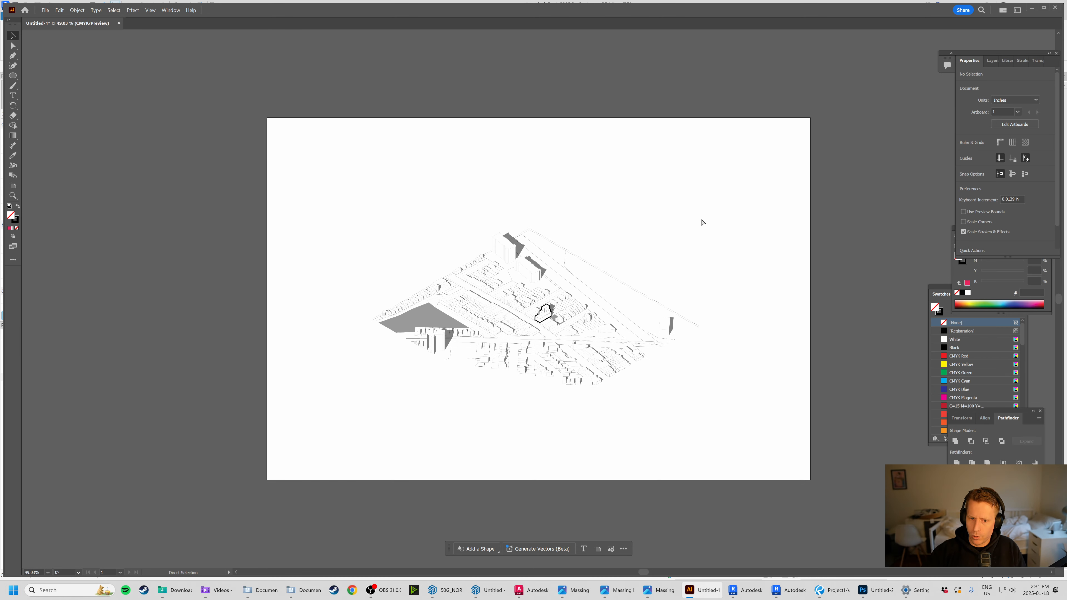
{"action": "key", "text": "v"}
{"action": "key", "text": "ctrl+minus"}
{"action": "left_click", "coordinate": [992, 61]}
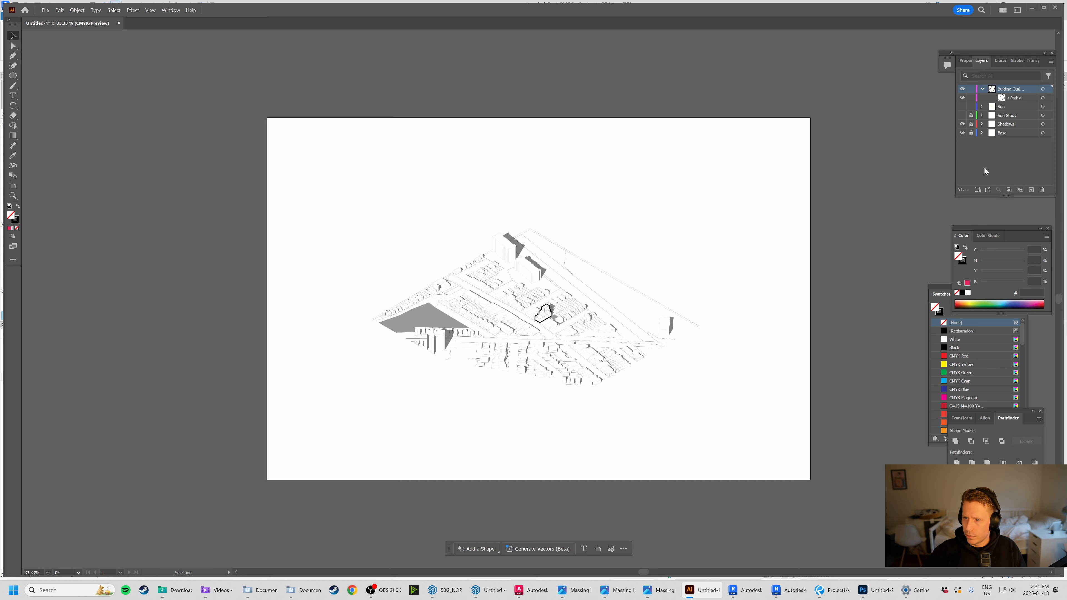
{"action": "left_click", "coordinate": [962, 124]}
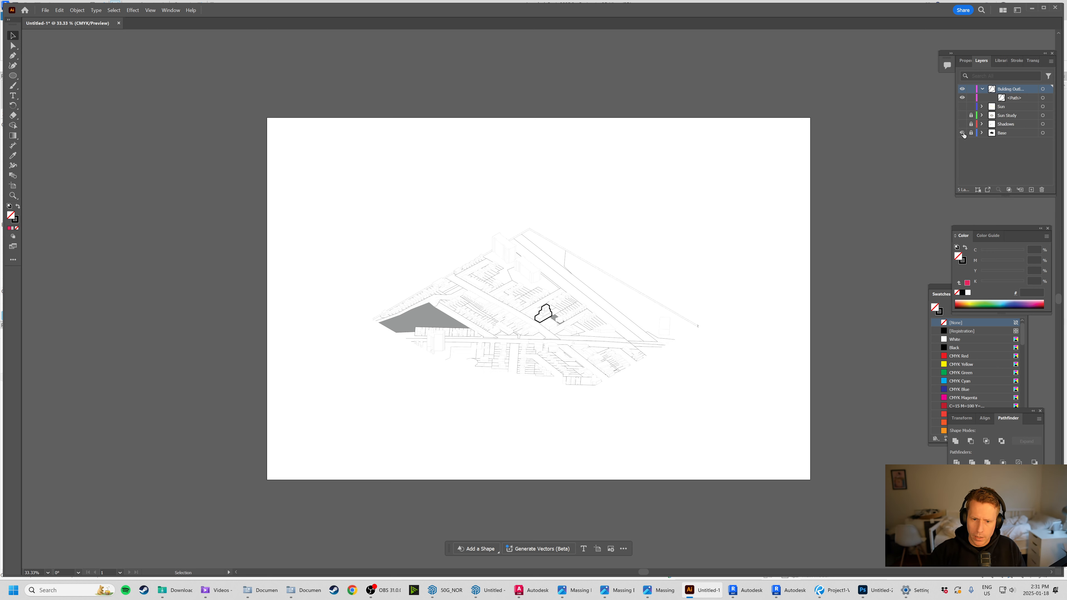
{"action": "key", "text": "z"}
{"action": "left_click_drag", "start_coordinate": [524, 337], "coordinate": [593, 353]}
{"action": "key", "text": "v"}
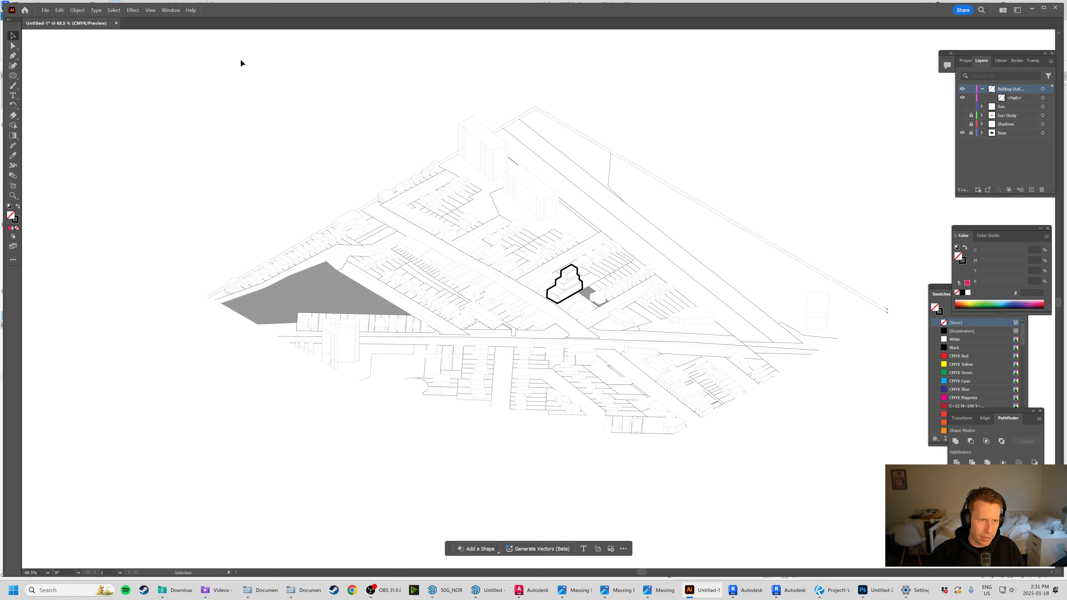
Check the base linework by hiding and reshowing the Base layer.
{"action": "left_click", "coordinate": [151, 10]}
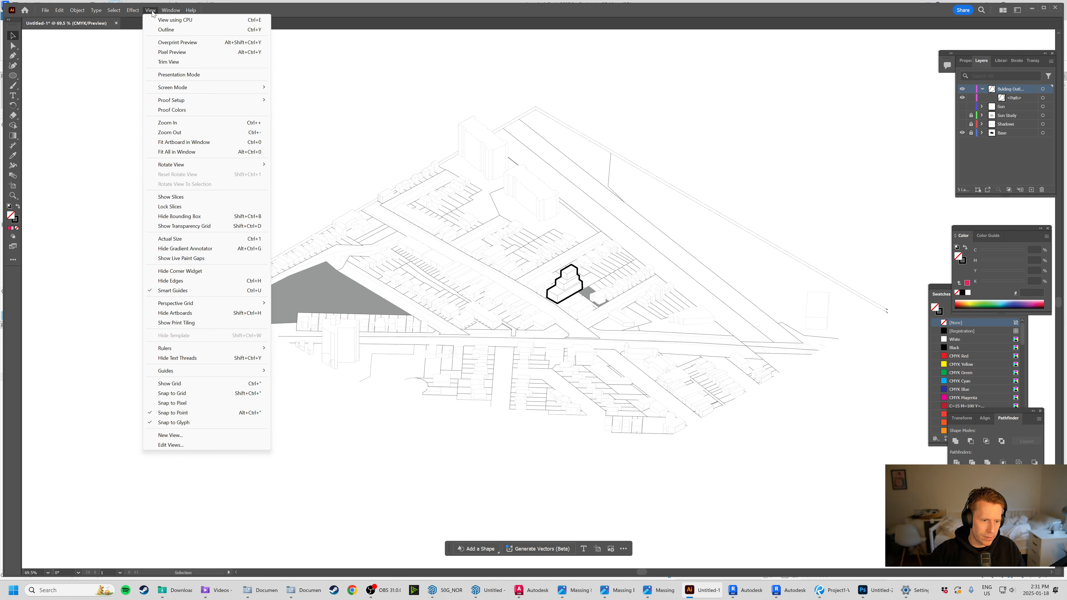
{"action": "left_click", "coordinate": [152, 12]}
{"action": "left_click", "coordinate": [962, 133]}
{"action": "left_click", "coordinate": [962, 133]}
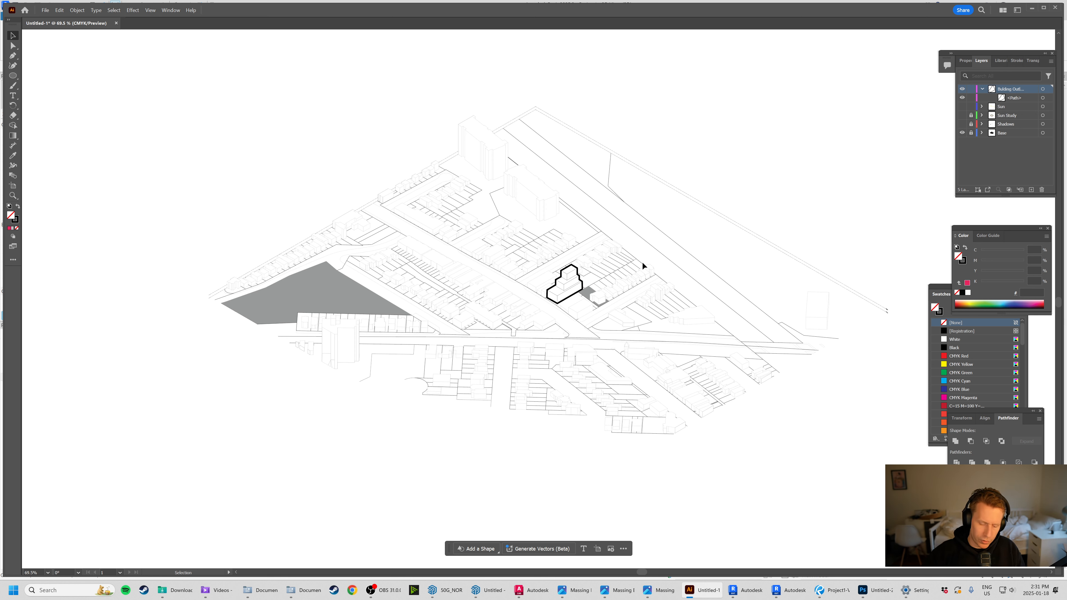
{"action": "key", "text": "ctrl+minus"}
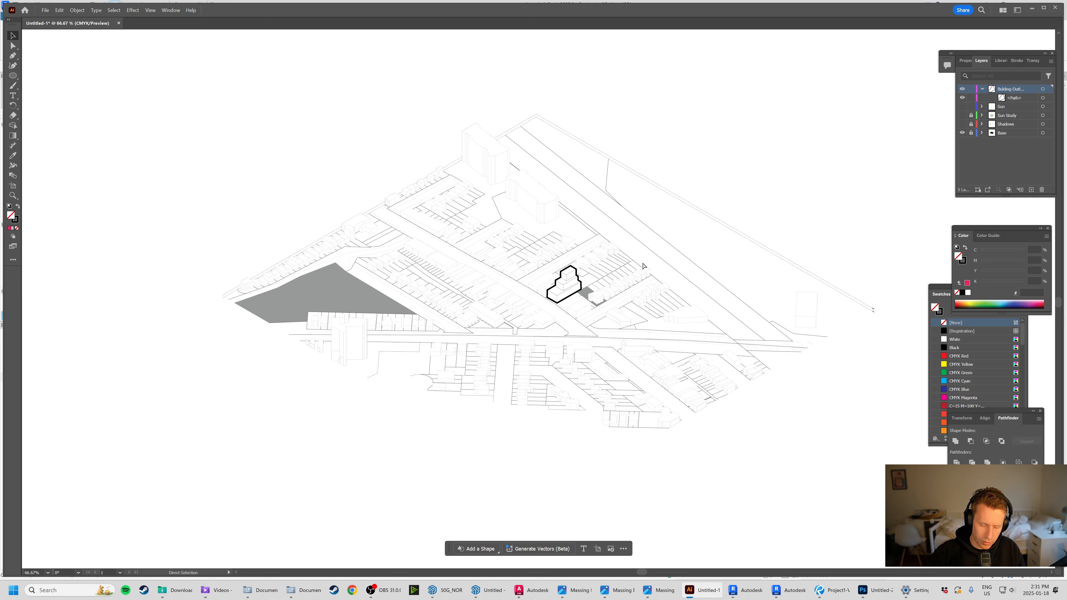
{"action": "key", "text": "ctrl+minus"}
{"action": "key", "text": "ctrl+minus"}
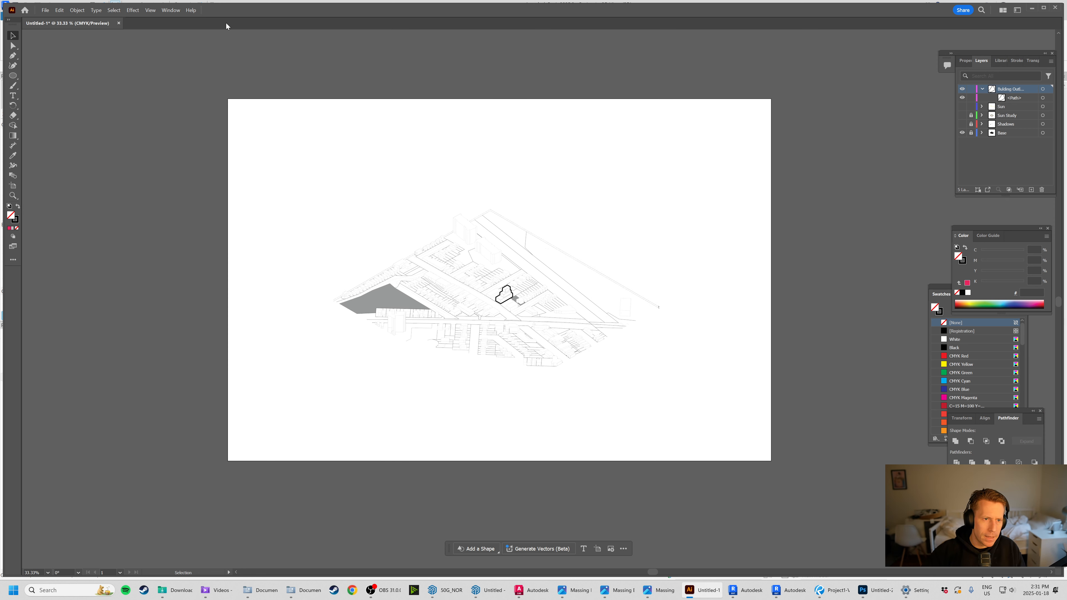
Open the list of linked files and enlarge it.
{"action": "left_click", "coordinate": [150, 10]}
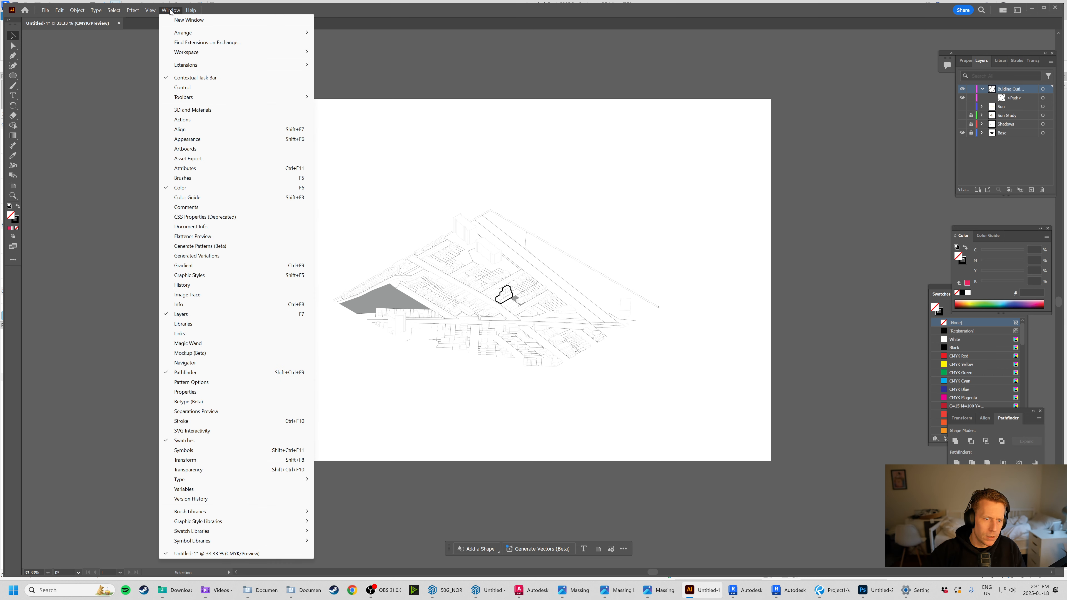
{"action": "left_click", "coordinate": [206, 334]}
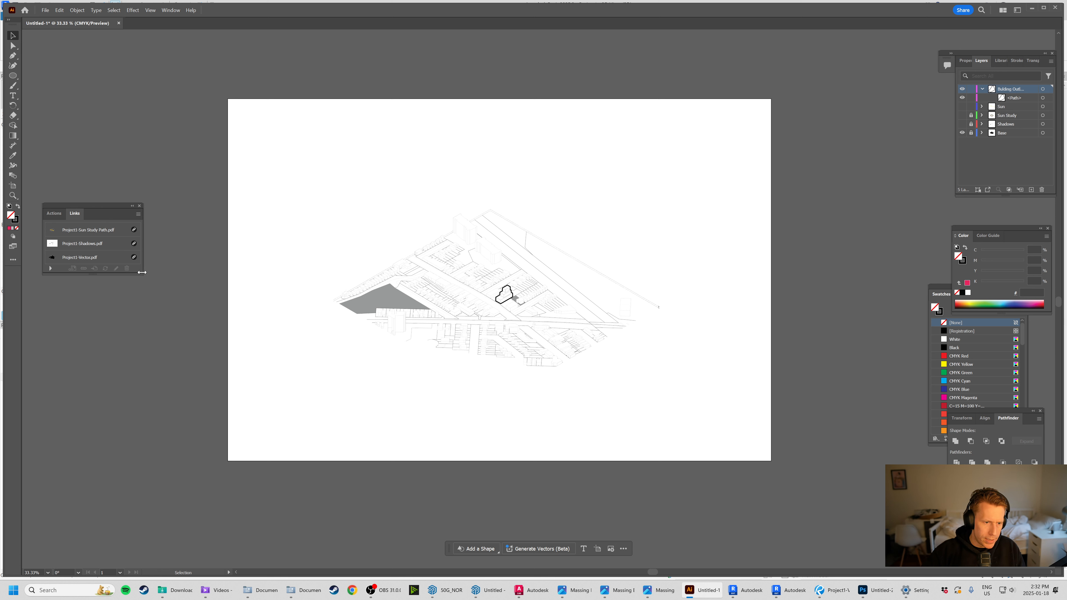
{"action": "left_click_drag", "start_coordinate": [142, 273], "coordinate": [207, 379]}
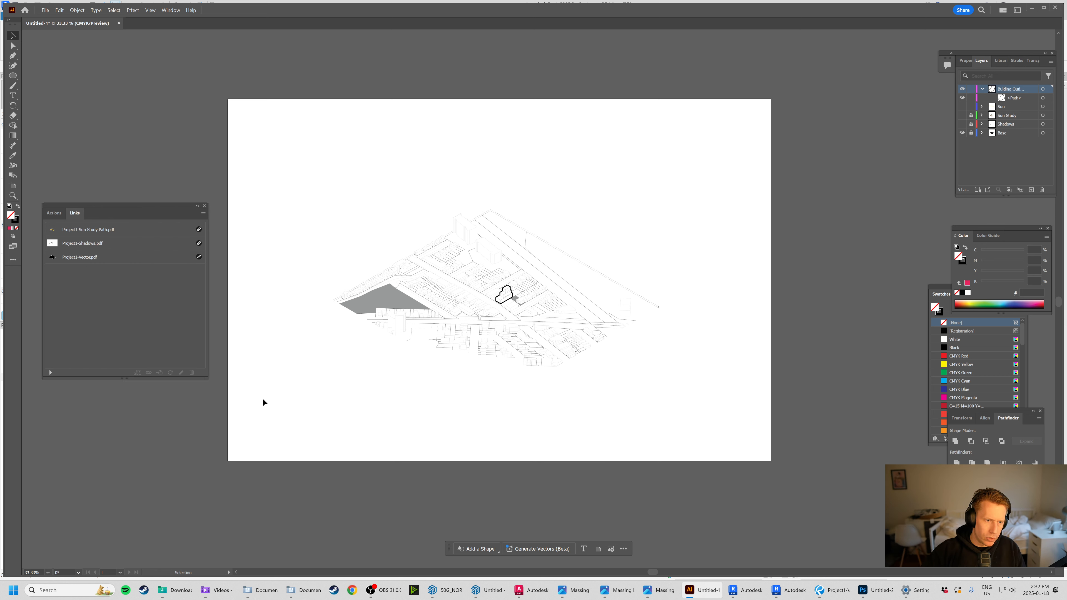
Examine the base linework and grey patches around the outlined building up close.
{"action": "key", "text": "z"}
{"action": "left_click_drag", "start_coordinate": [499, 282], "coordinate": [586, 364]}
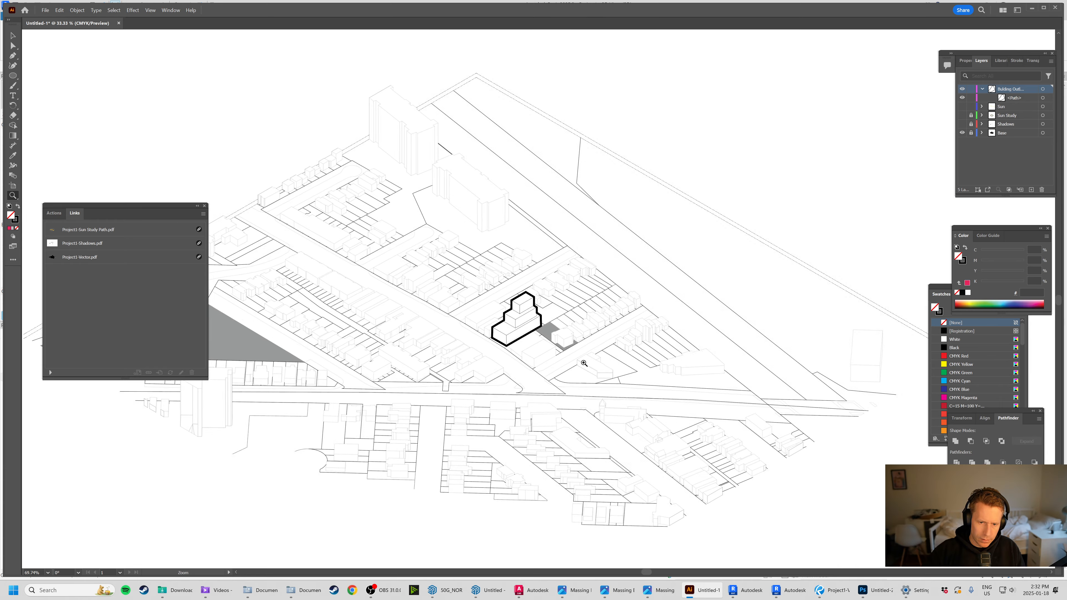
{"action": "key", "text": "space"}
{"action": "left_click_drag", "start_coordinate": [480, 423], "coordinate": [496, 393]}
{"action": "left_click_drag", "start_coordinate": [497, 301], "coordinate": [609, 428]}
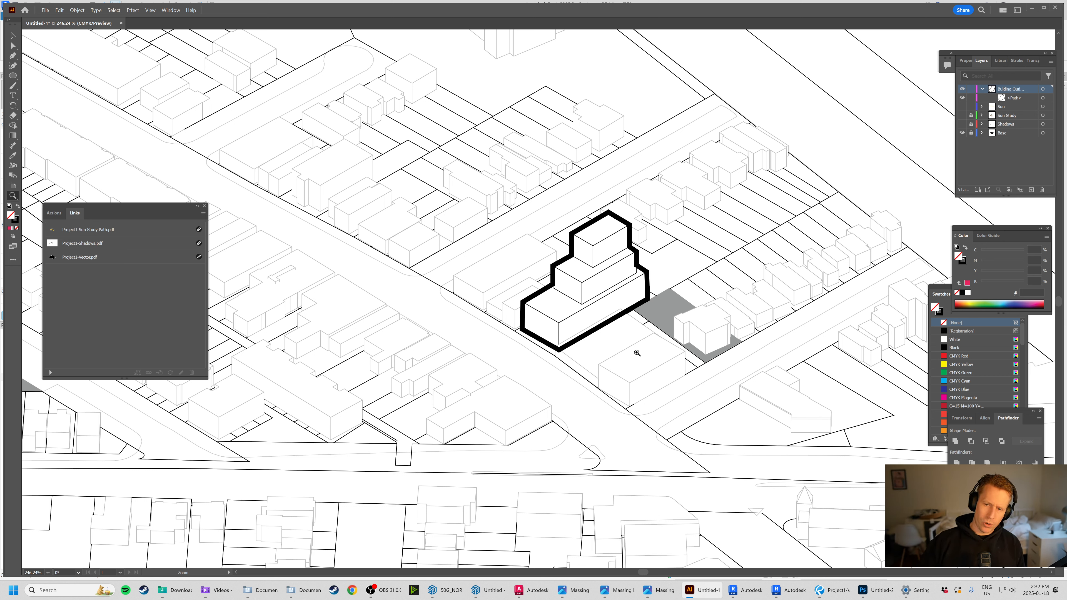
{"action": "key", "text": "a"}
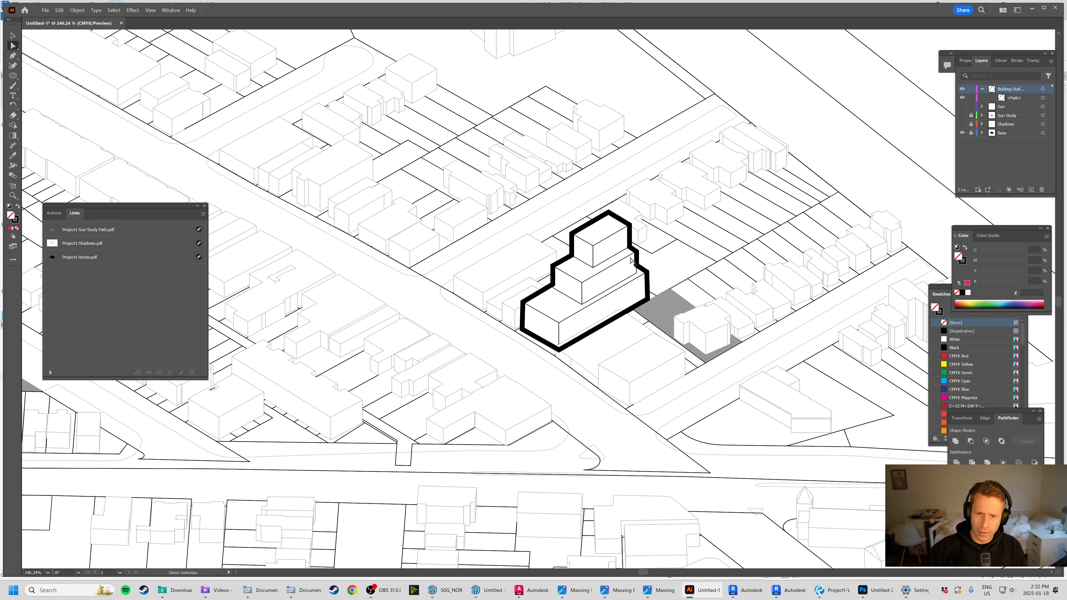
{"action": "scroll", "coordinate": [633, 265], "scroll_direction": "right", "scroll_amount": 1}
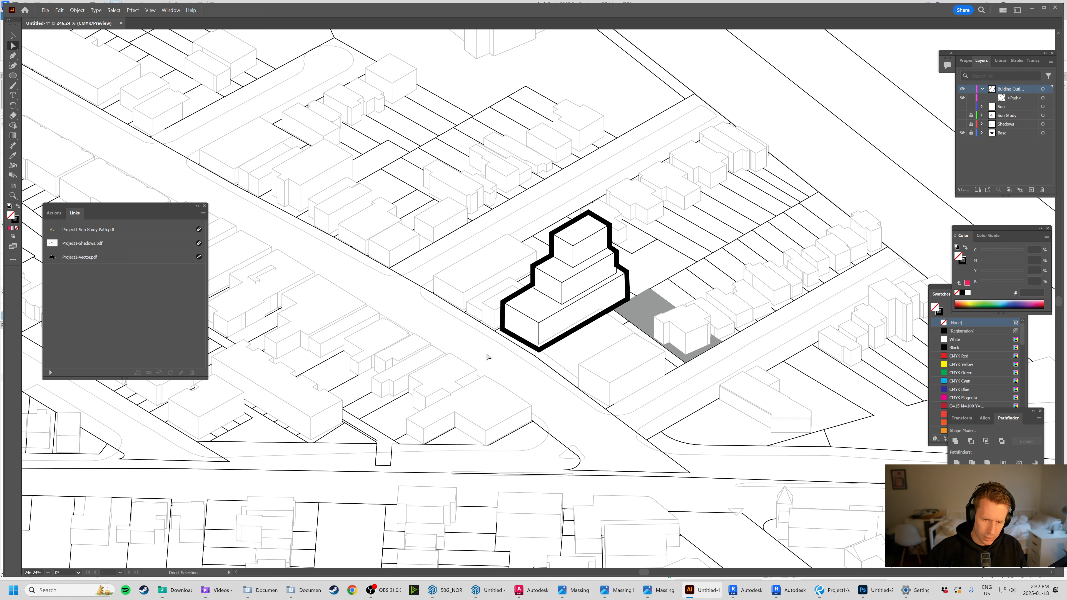
{"action": "scroll", "coordinate": [488, 357], "scroll_direction": "right", "scroll_amount": 1}
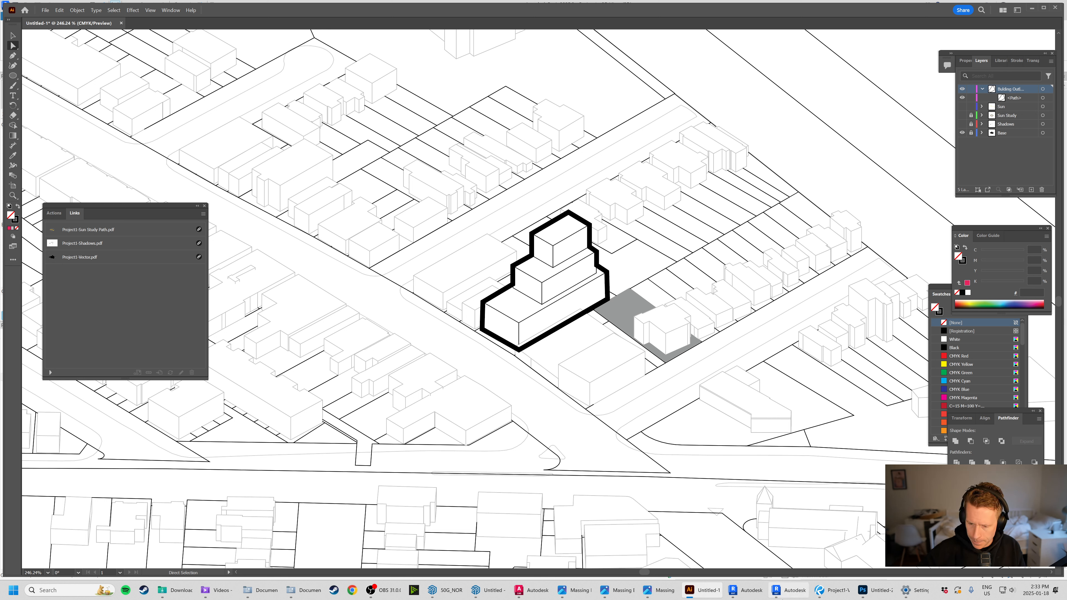
Switch to Revit, turn on the imported categories in the 3D view's visibility overrides, and dismiss the save reminder.
{"action": "left_click", "coordinate": [786, 596]}
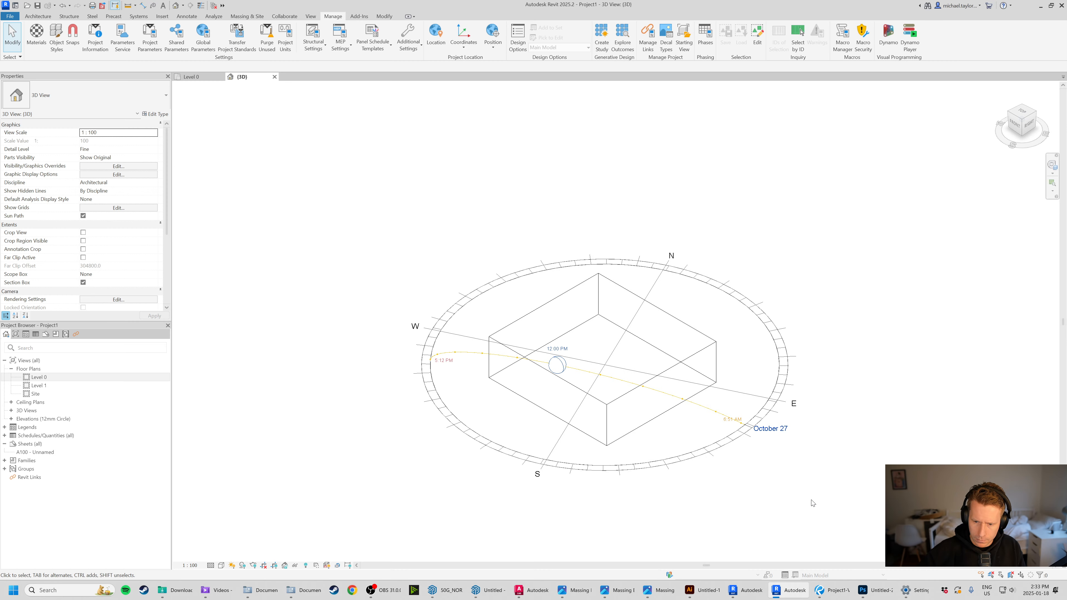
{"action": "key", "text": "v"}
{"action": "key", "text": "g"}
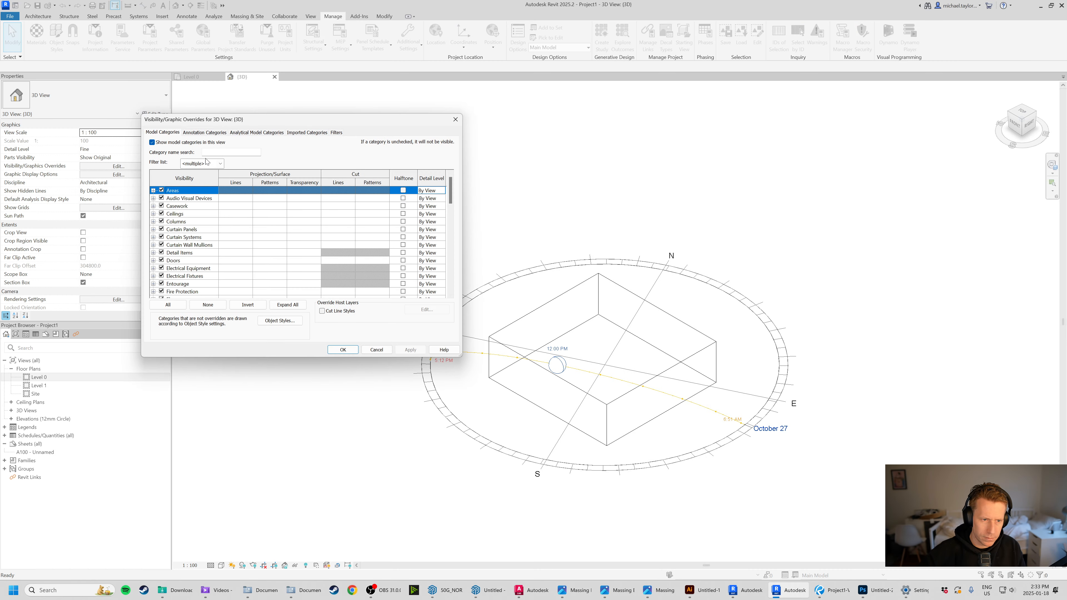
{"action": "left_click", "coordinate": [204, 132]}
{"action": "left_click", "coordinate": [248, 132]}
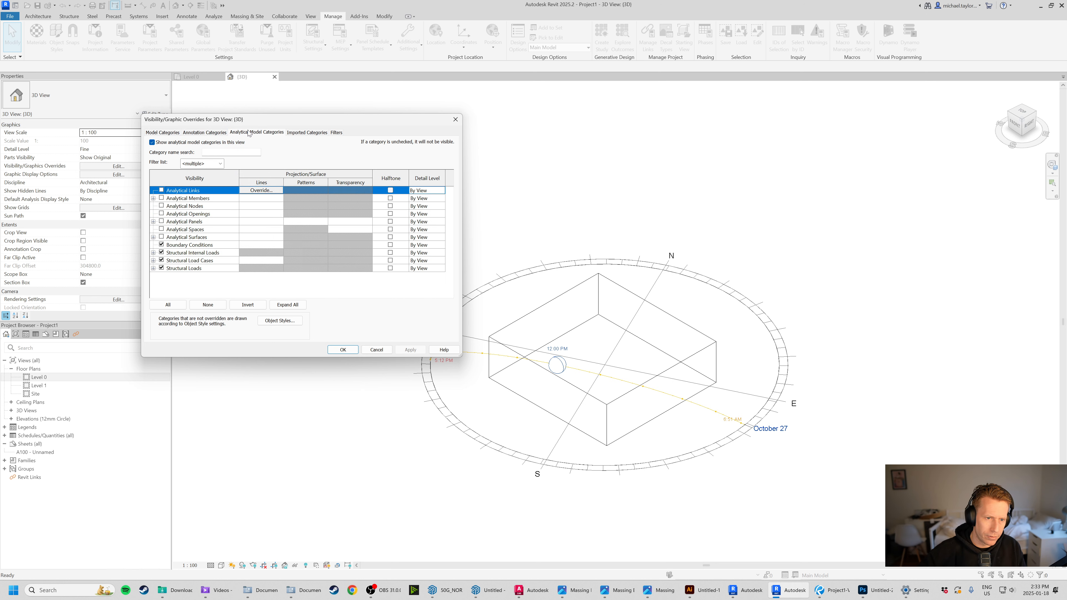
{"action": "left_click", "coordinate": [293, 133]}
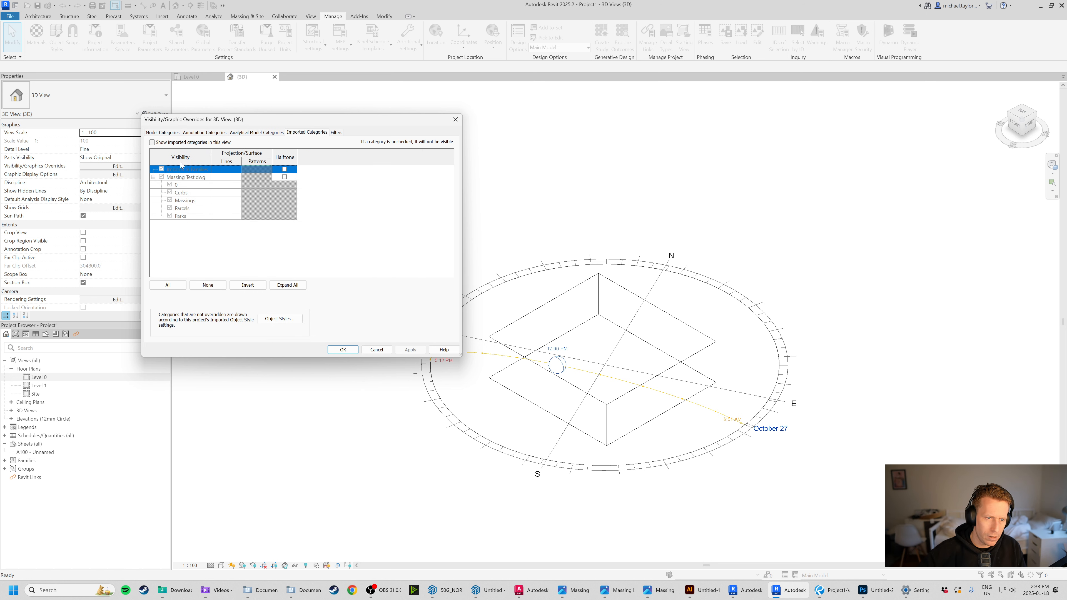
{"action": "left_click", "coordinate": [167, 134]}
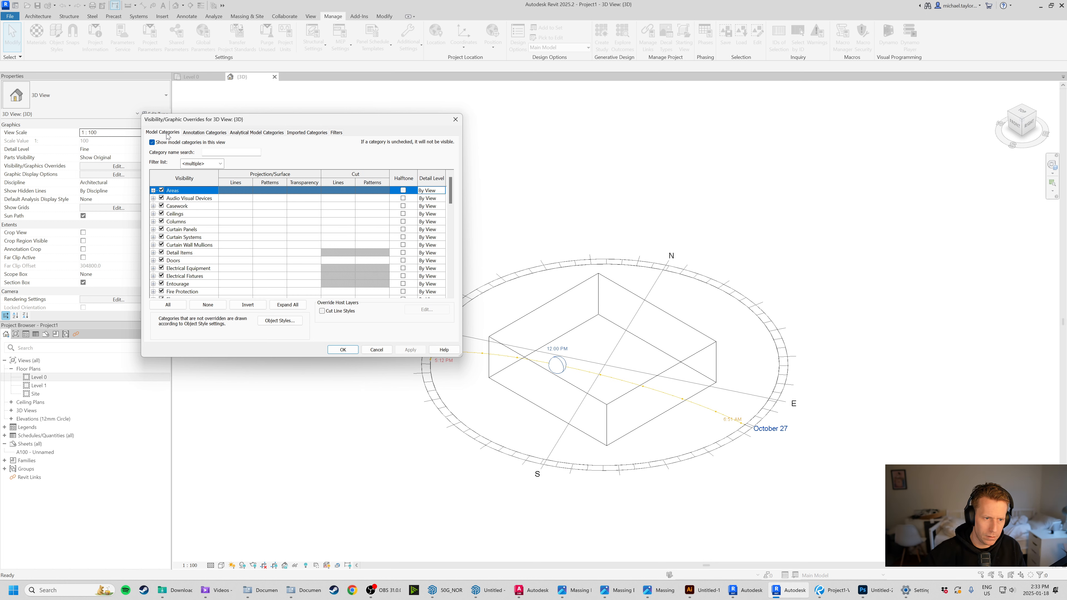
{"action": "left_click", "coordinate": [234, 134]}
{"action": "left_click", "coordinate": [312, 132]}
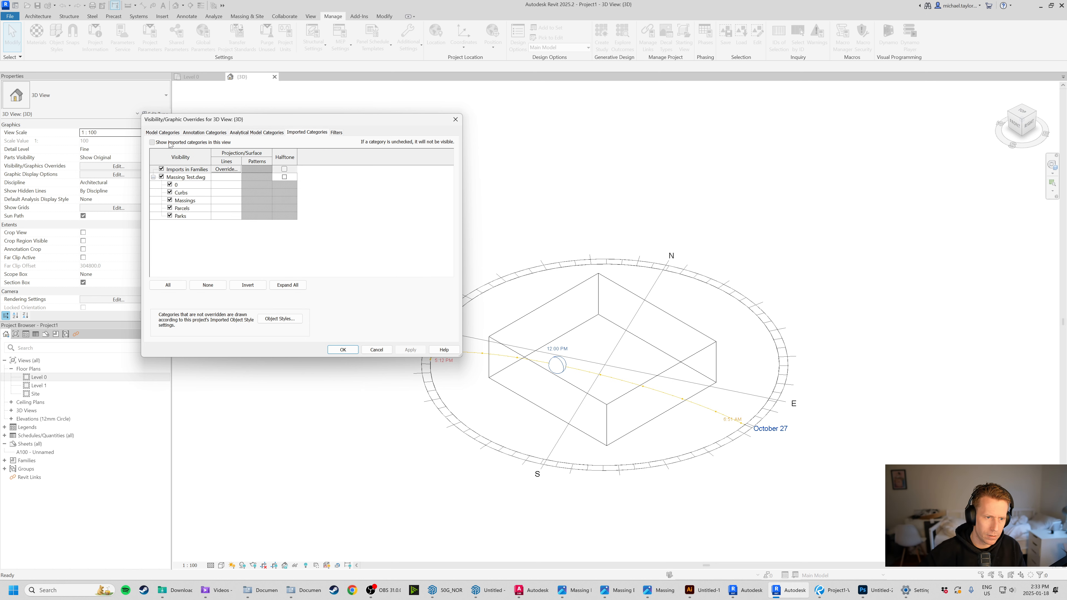
{"action": "left_click", "coordinate": [151, 142]}
{"action": "left_click", "coordinate": [343, 349]}
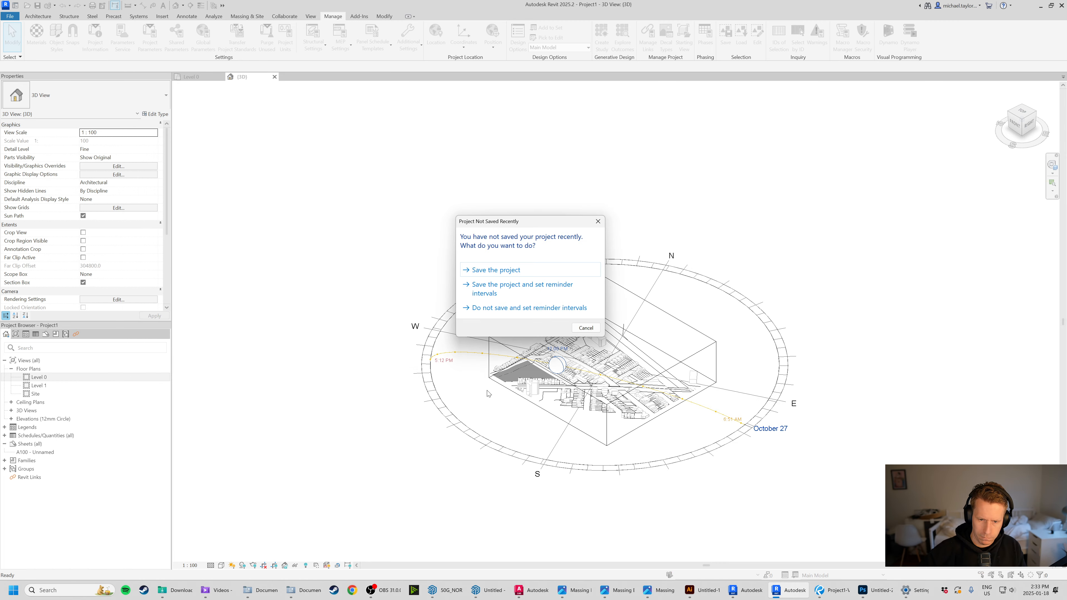
{"action": "left_click", "coordinate": [584, 328]}
Examine the imported linework and the grey patch up close, and check the Massing Test.dwg layers in the visibility overrides.
{"action": "scroll", "coordinate": [661, 414], "scroll_direction": "up", "scroll_amount": 4}
{"action": "scroll", "coordinate": [662, 416], "scroll_direction": "up", "scroll_amount": 5}
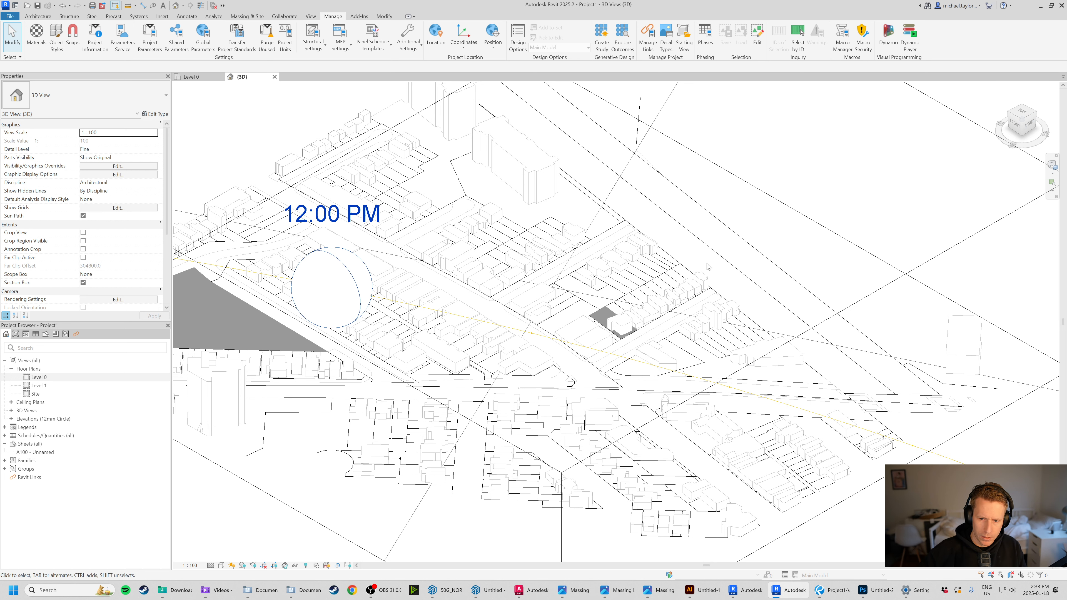
{"action": "scroll", "coordinate": [688, 255], "scroll_direction": "up", "scroll_amount": 3}
{"action": "key", "text": "v"}
{"action": "key", "text": "g"}
{"action": "left_click", "coordinate": [316, 132]}
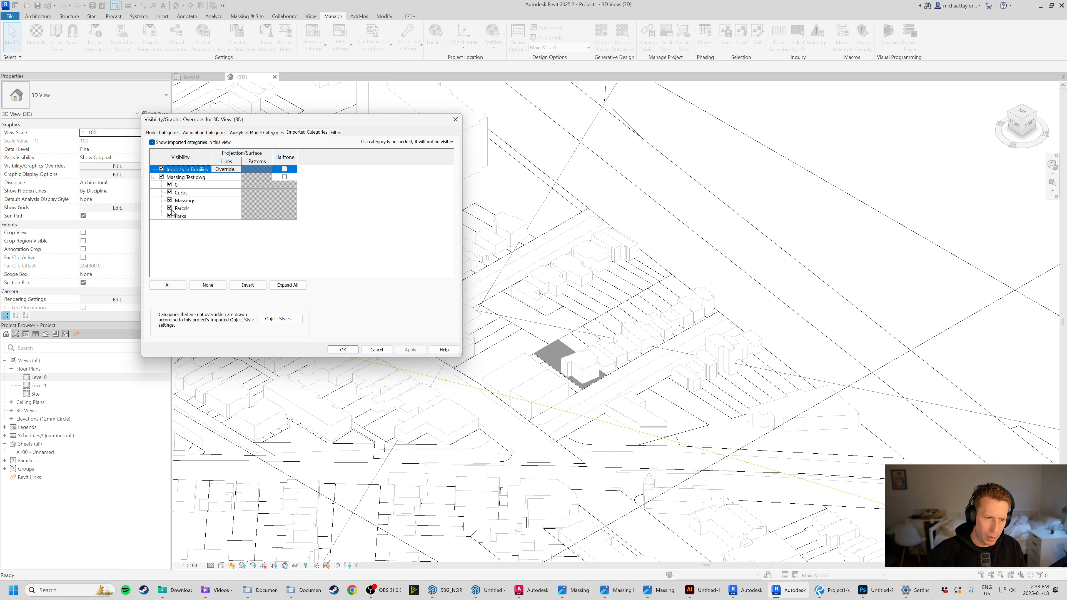
{"action": "left_click", "coordinate": [382, 353]}
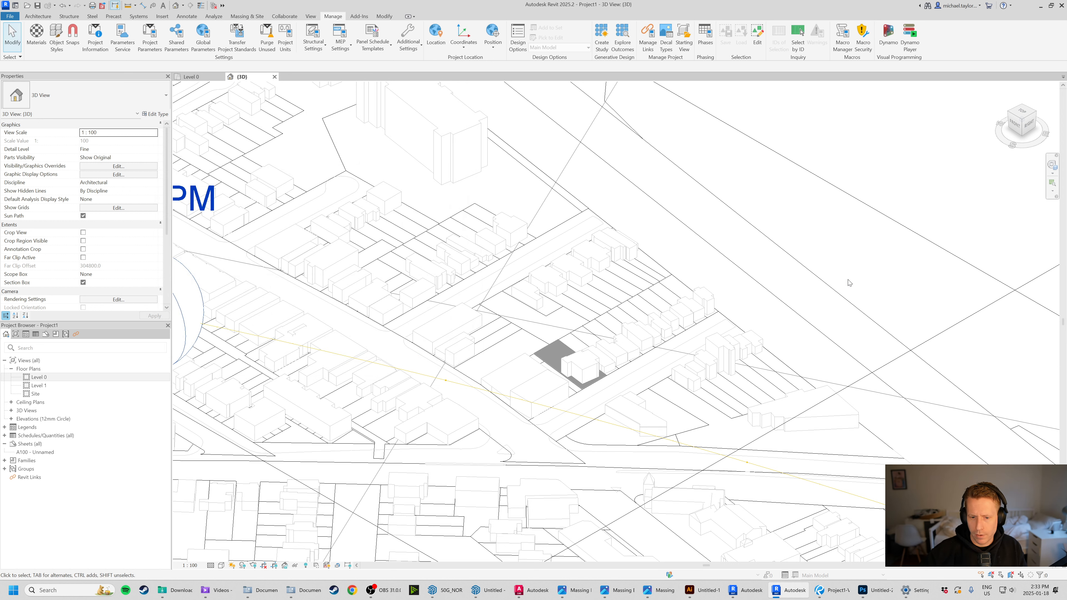
{"action": "scroll", "coordinate": [301, 244], "scroll_direction": "down", "scroll_amount": 2}
{"action": "middle_click_drag", "start_coordinate": [300, 244], "coordinate": [400, 283]}
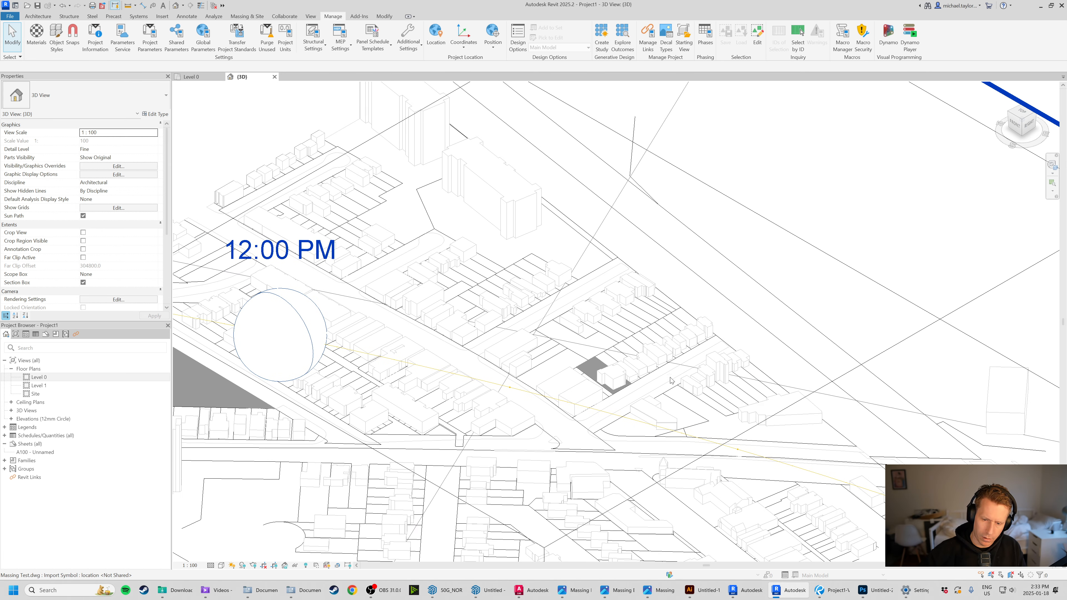
{"action": "middle_click_drag", "start_coordinate": [575, 378], "coordinate": [539, 354]}
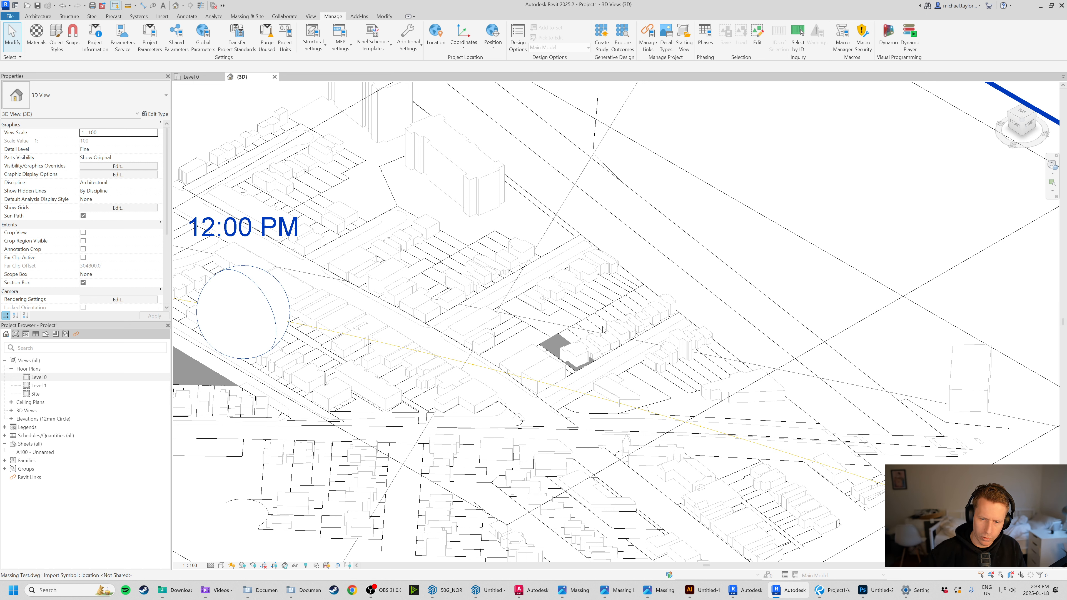
{"action": "scroll", "coordinate": [624, 387], "scroll_direction": "up", "scroll_amount": 1}
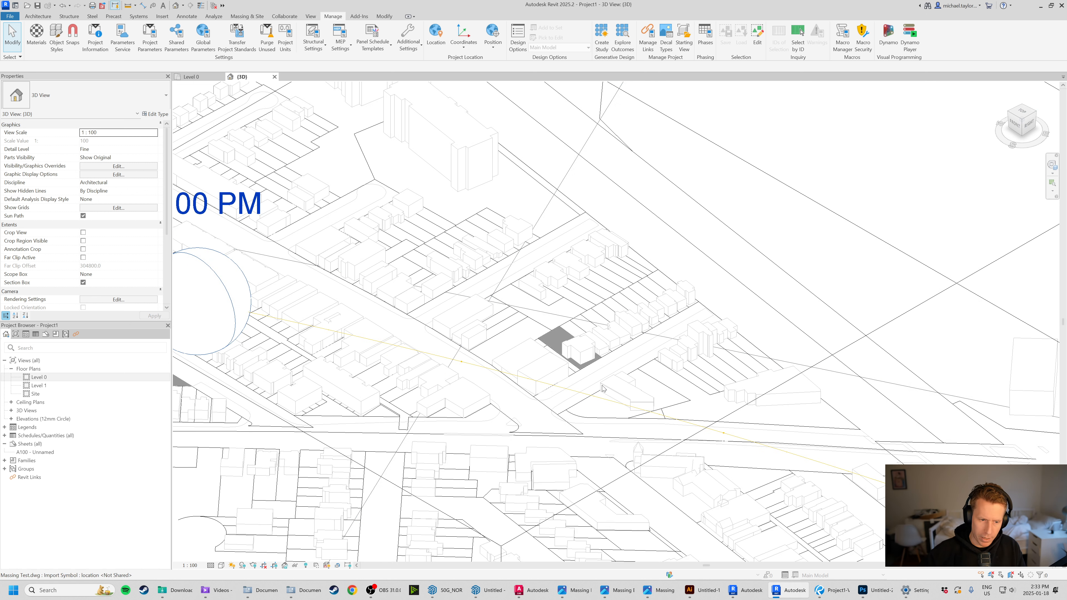
Turn off the sun path in the 3D view.
{"action": "left_click", "coordinate": [233, 566]}
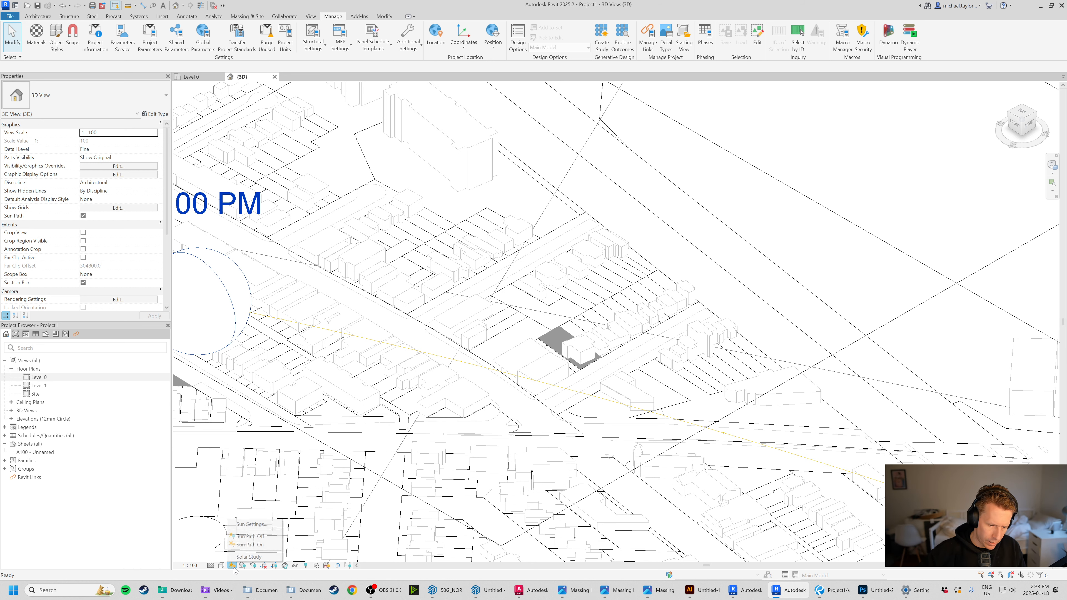
{"action": "left_click", "coordinate": [252, 537]}
{"action": "scroll", "coordinate": [472, 505], "scroll_direction": "down", "scroll_amount": 1}
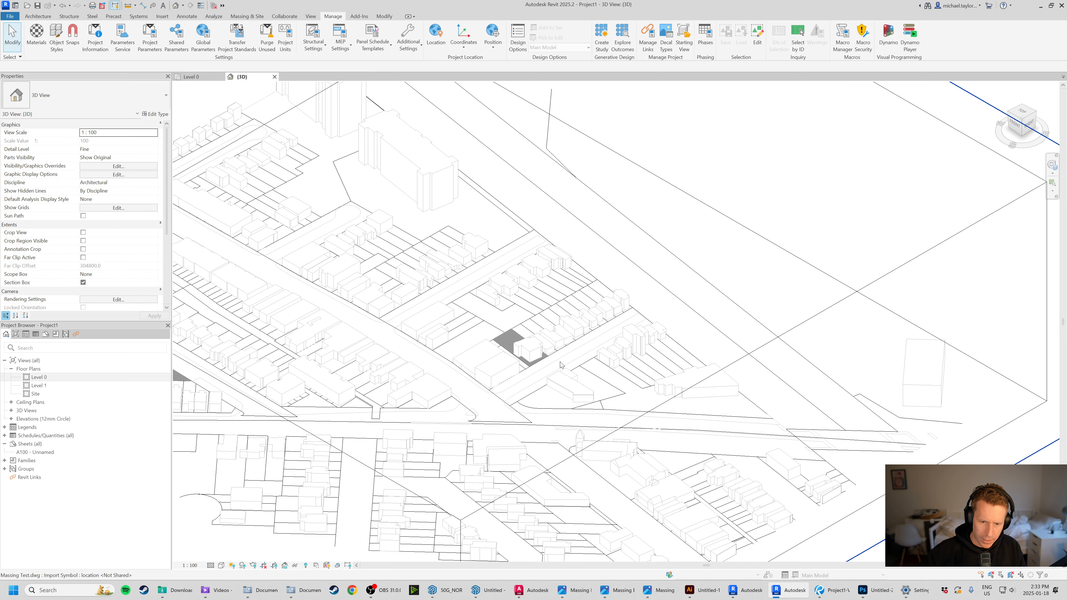
Hide the Parcels layer of Massing Test.dwg in the 3D view's visibility overrides.
{"action": "key", "text": "v"}
{"action": "key", "text": "g"}
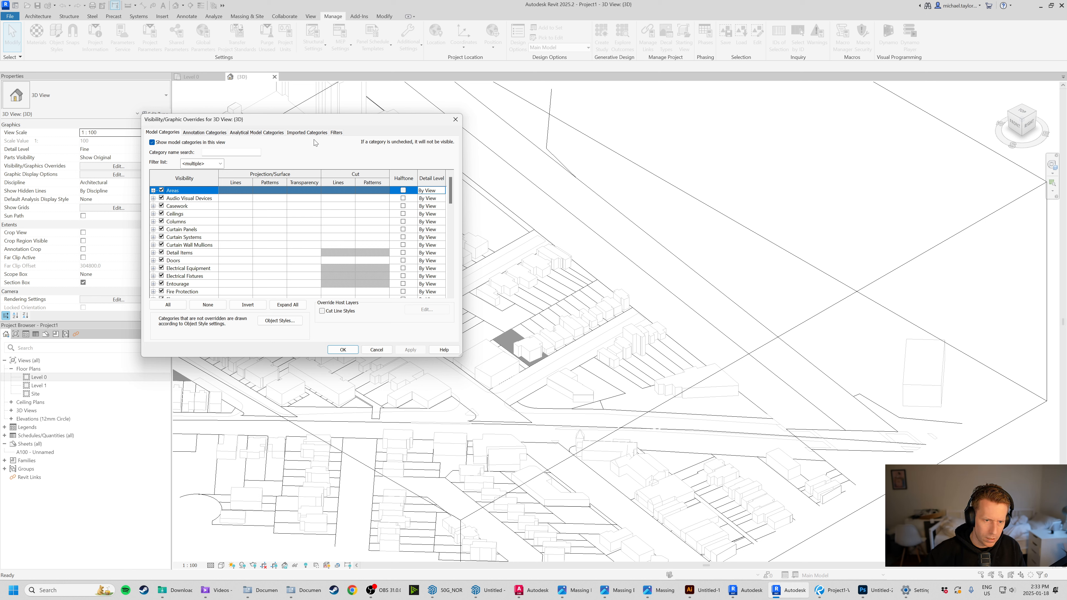
{"action": "left_click", "coordinate": [307, 132]}
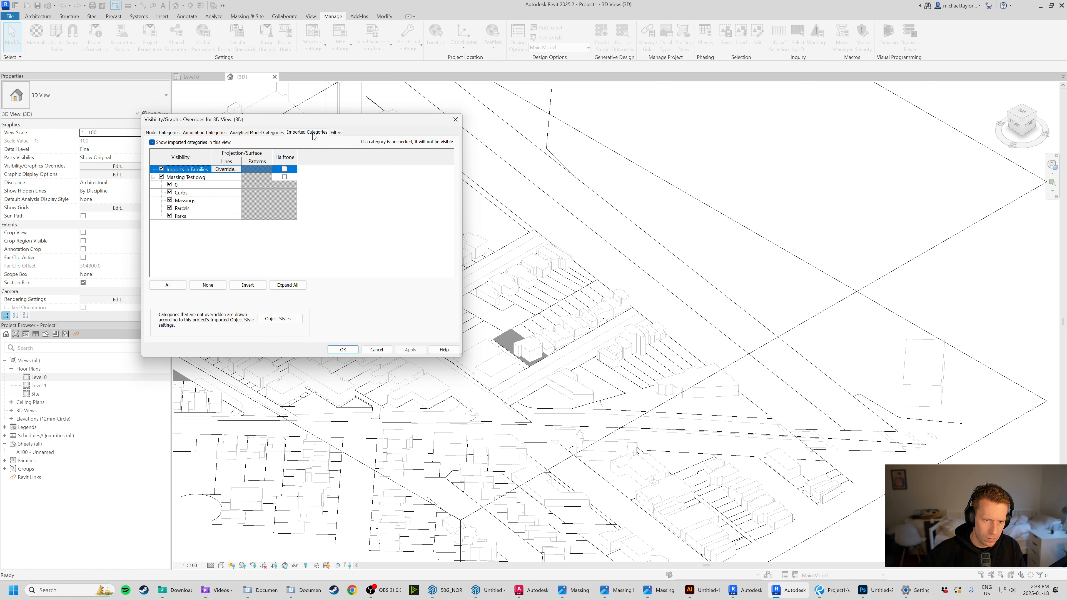
{"action": "left_click", "coordinate": [169, 208]}
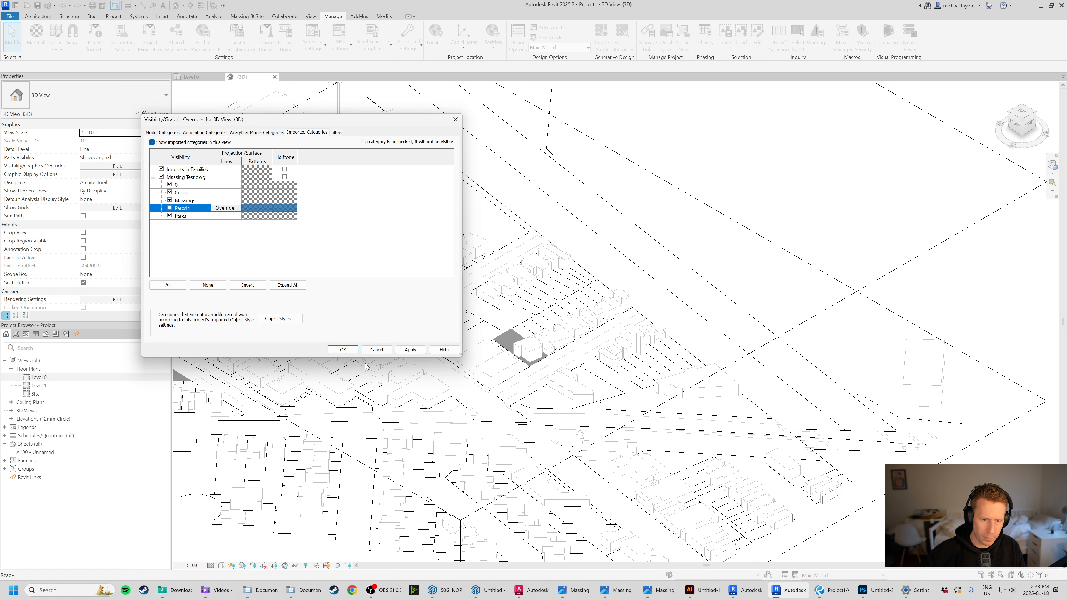
{"action": "left_click", "coordinate": [343, 350]}
{"action": "scroll", "coordinate": [647, 240], "scroll_direction": "down", "scroll_amount": 4}
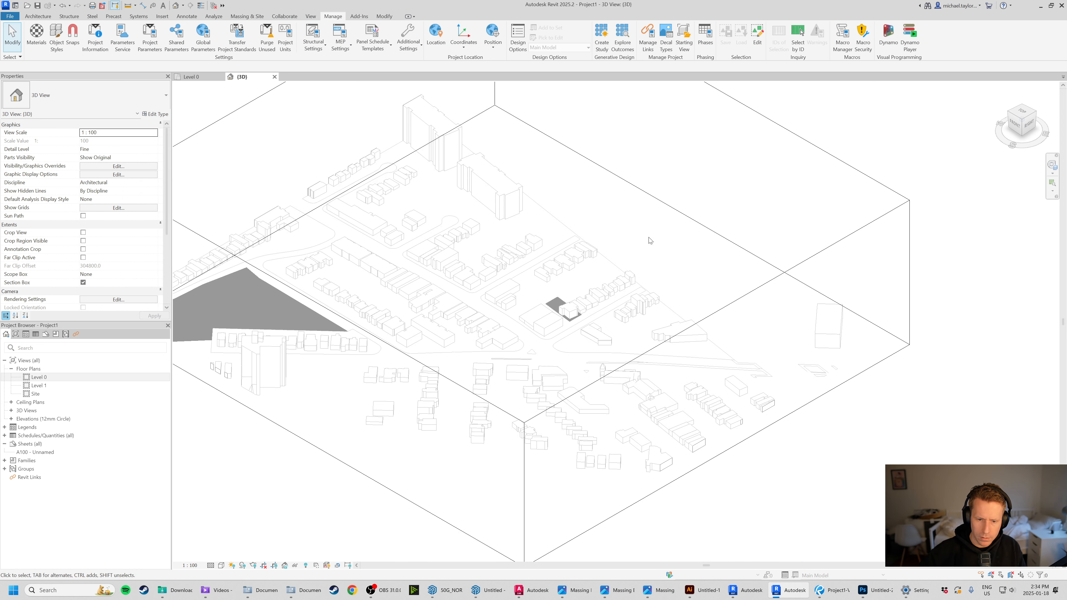
Examine the site massing and the grey patches up close and across the whole section box.
{"action": "middle_click_drag", "start_coordinate": [497, 243], "coordinate": [505, 255]}
{"action": "scroll", "coordinate": [616, 269], "scroll_direction": "down", "scroll_amount": 1}
{"action": "middle_click_drag", "start_coordinate": [547, 226], "coordinate": [547, 255]}
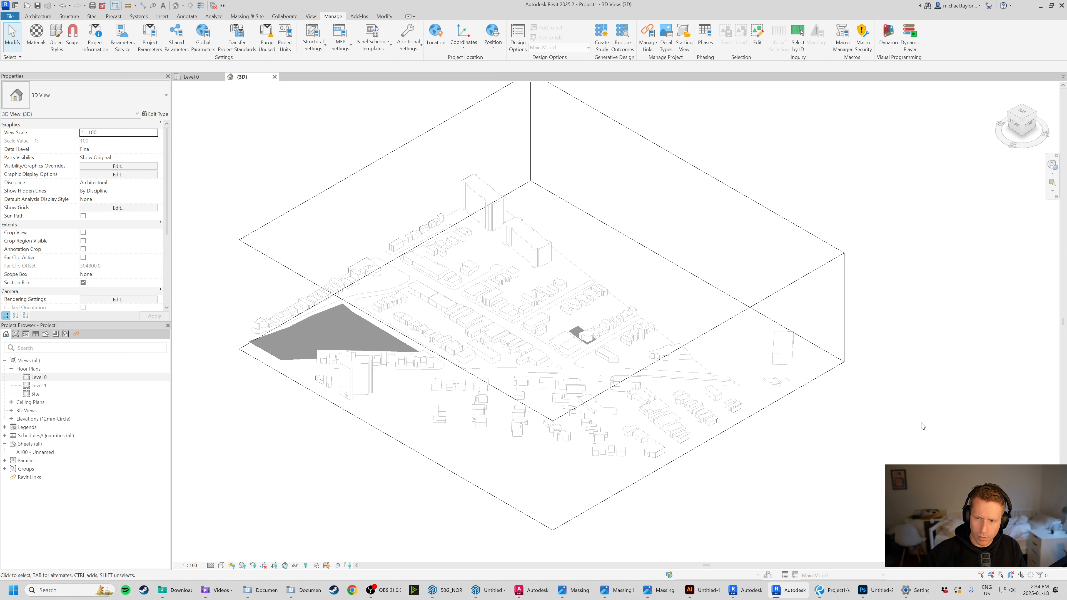
{"action": "scroll", "coordinate": [562, 335], "scroll_direction": "up", "scroll_amount": 6}
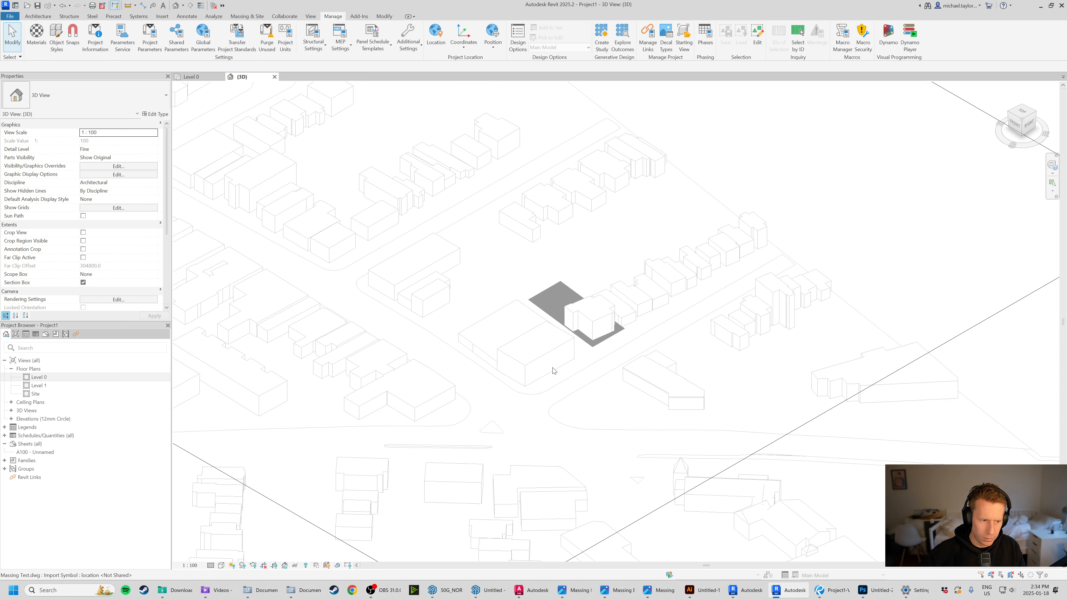
{"action": "scroll", "coordinate": [554, 370], "scroll_direction": "down", "scroll_amount": 5}
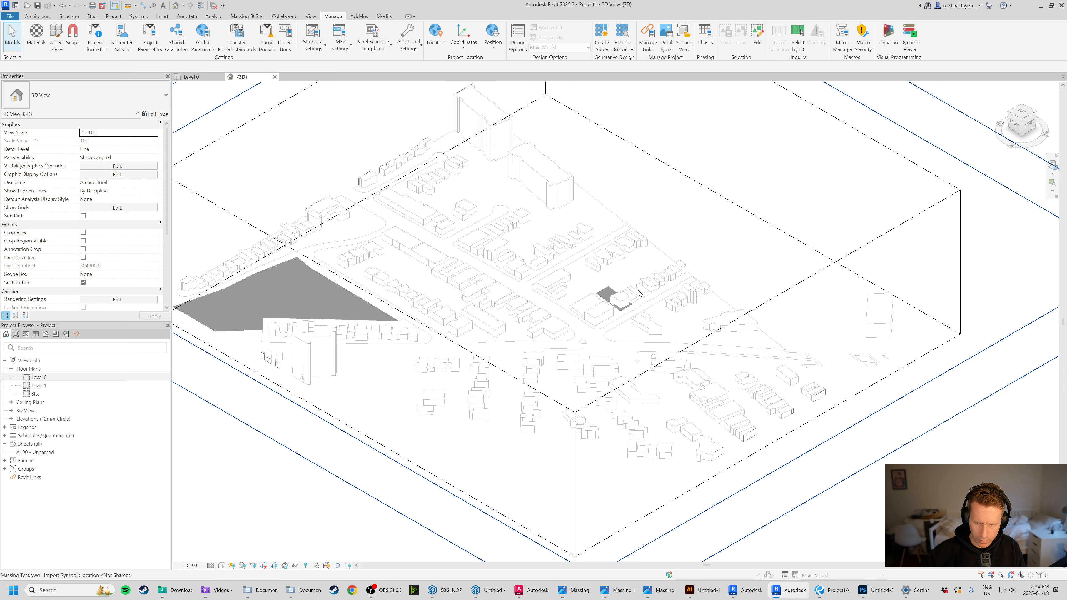
{"action": "scroll", "coordinate": [638, 290], "scroll_direction": "up", "scroll_amount": 4}
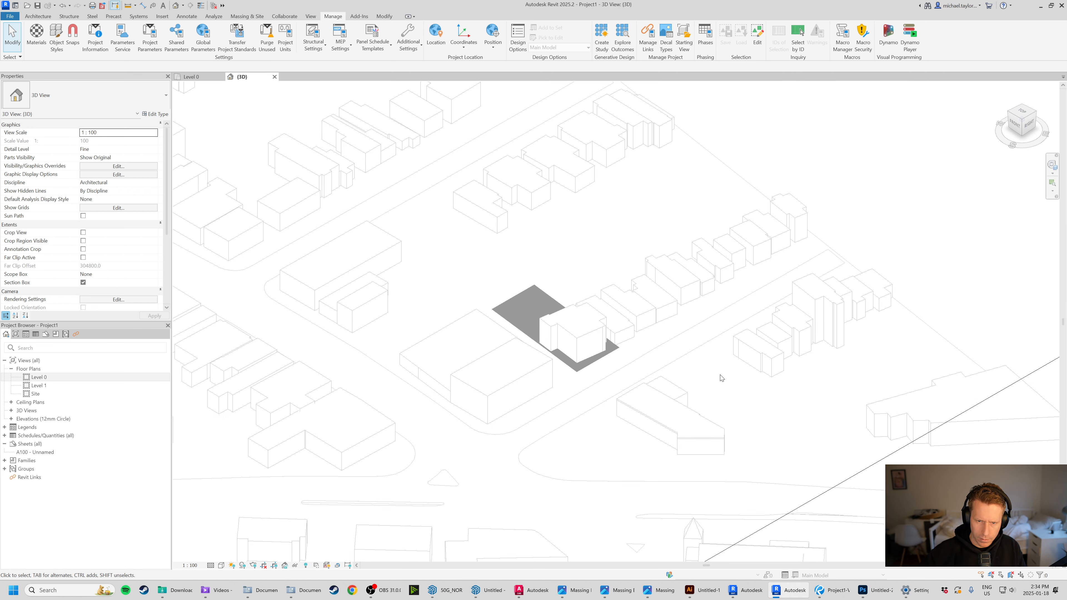
{"action": "scroll", "coordinate": [679, 297], "scroll_direction": "down", "scroll_amount": 5}
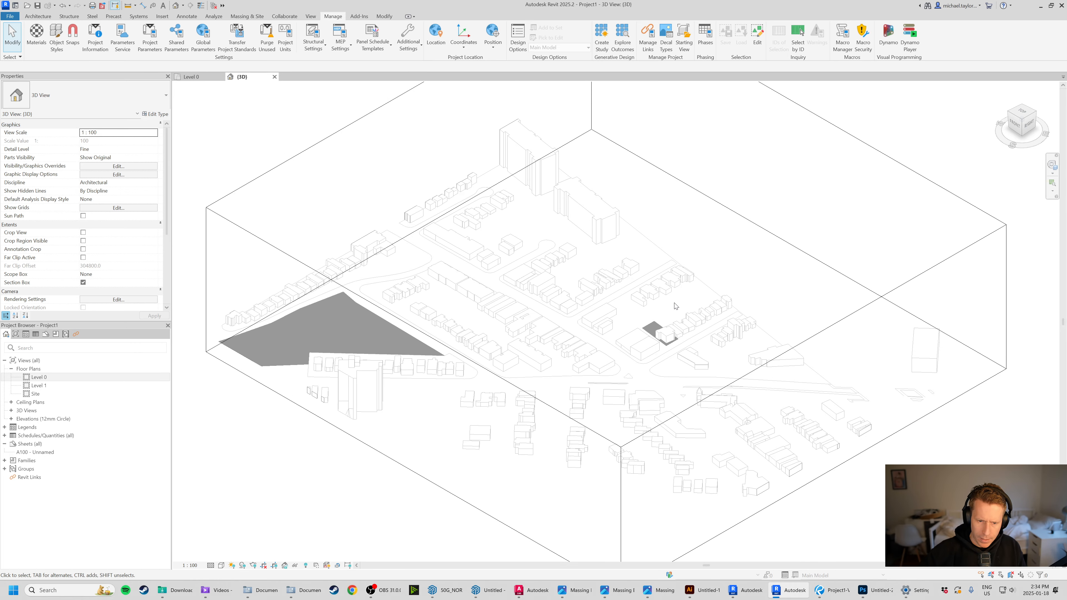
{"action": "scroll", "coordinate": [546, 390], "scroll_direction": "down", "scroll_amount": 2}
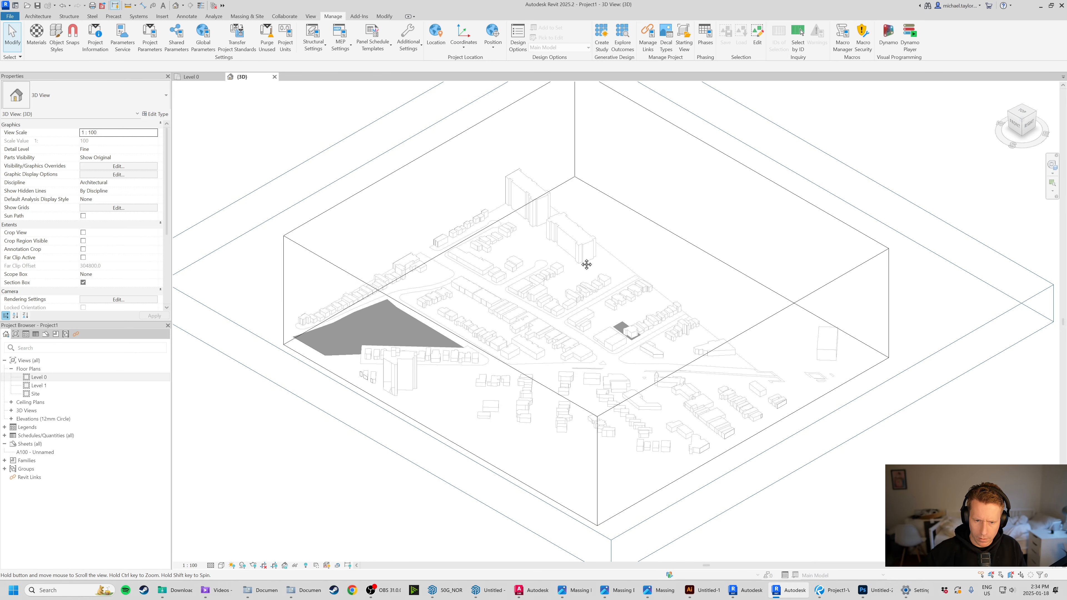
{"action": "scroll", "coordinate": [548, 349], "scroll_direction": "down", "scroll_amount": 1}
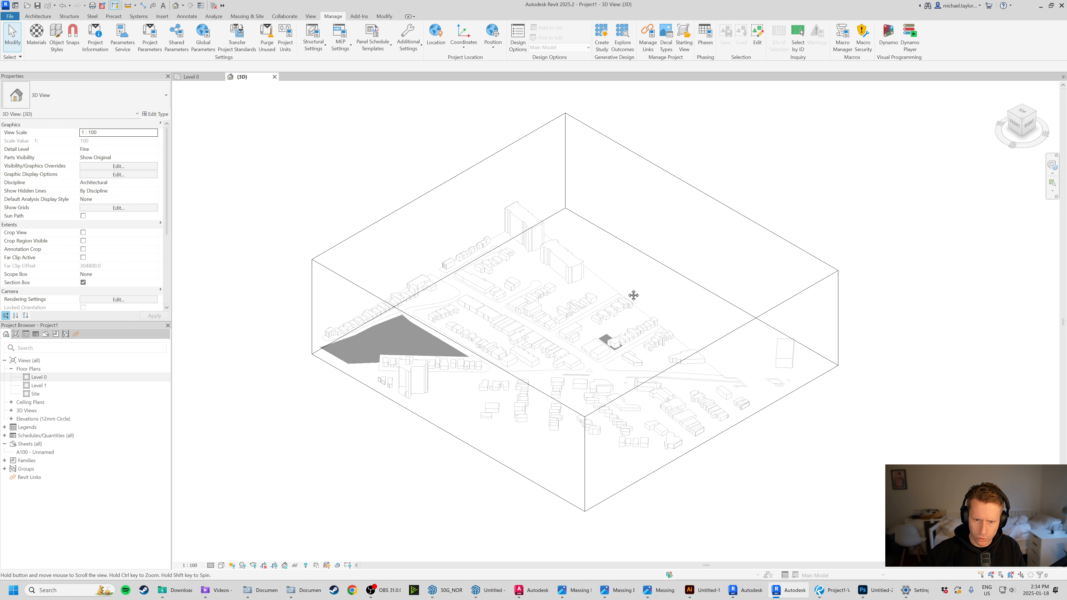
Open the PDF export settings for the current 3D view.
{"action": "left_click", "coordinate": [10, 16]}
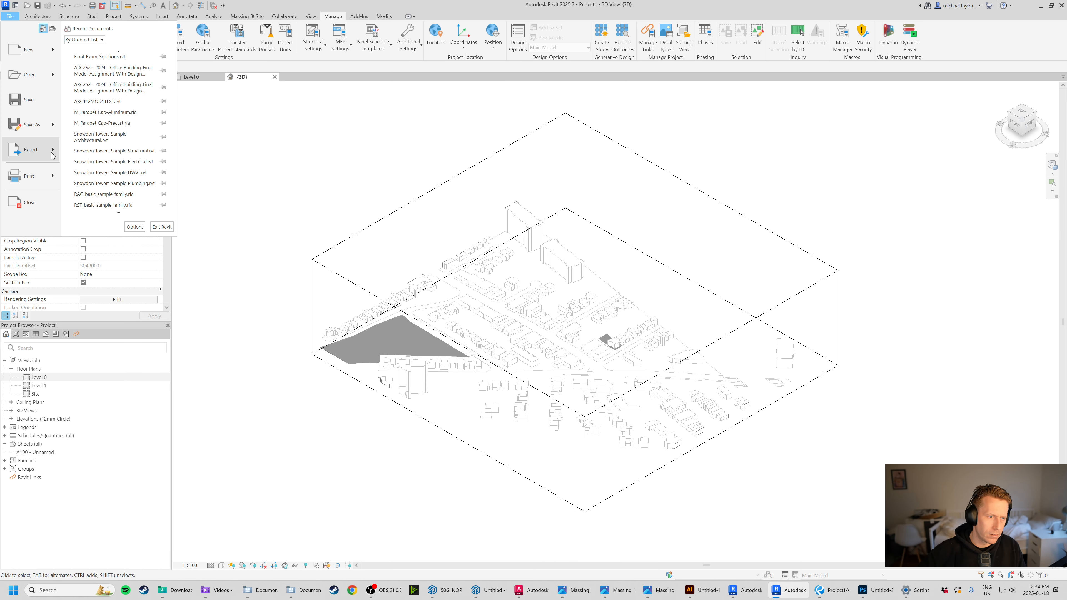
{"action": "left_click", "coordinate": [32, 149]}
{"action": "left_click", "coordinate": [116, 86]}
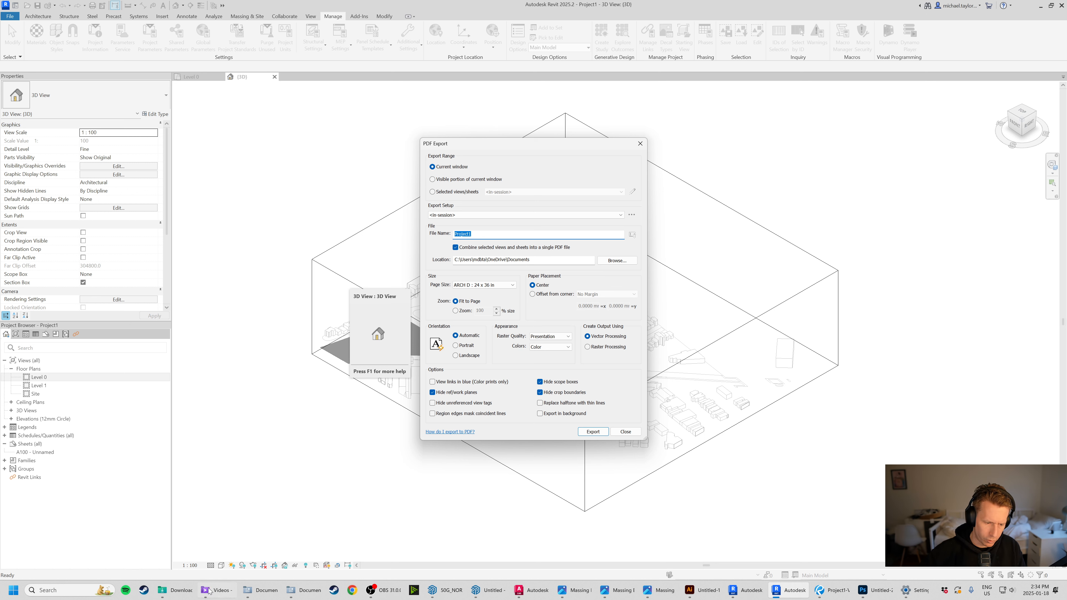
Duplicate the Project1-Vector PDF in the Documents folder in File Explorer and name the copy "Project1-Vector - Original".
{"action": "right_click", "coordinate": [176, 590]}
{"action": "left_click", "coordinate": [261, 590]}
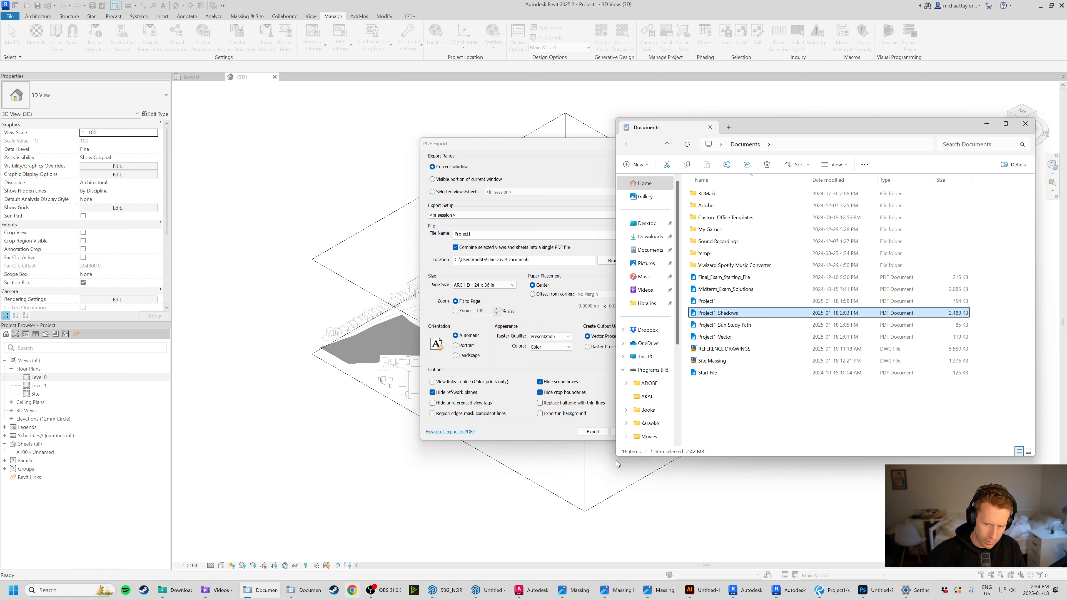
{"action": "left_click", "coordinate": [752, 337]}
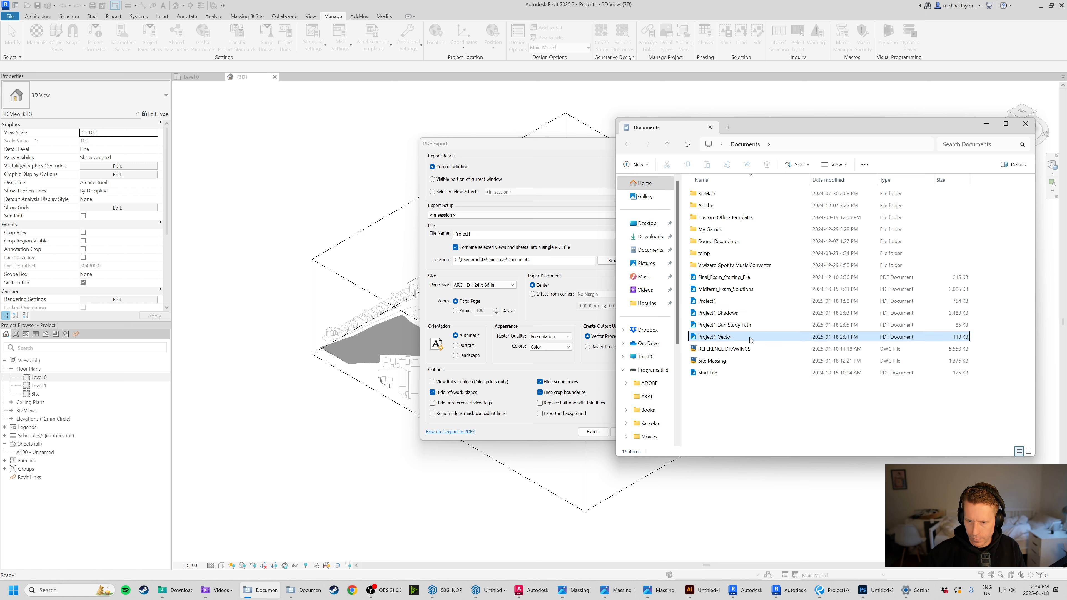
{"action": "key", "text": "ctrl+c"}
{"action": "key", "text": "ctrl+v"}
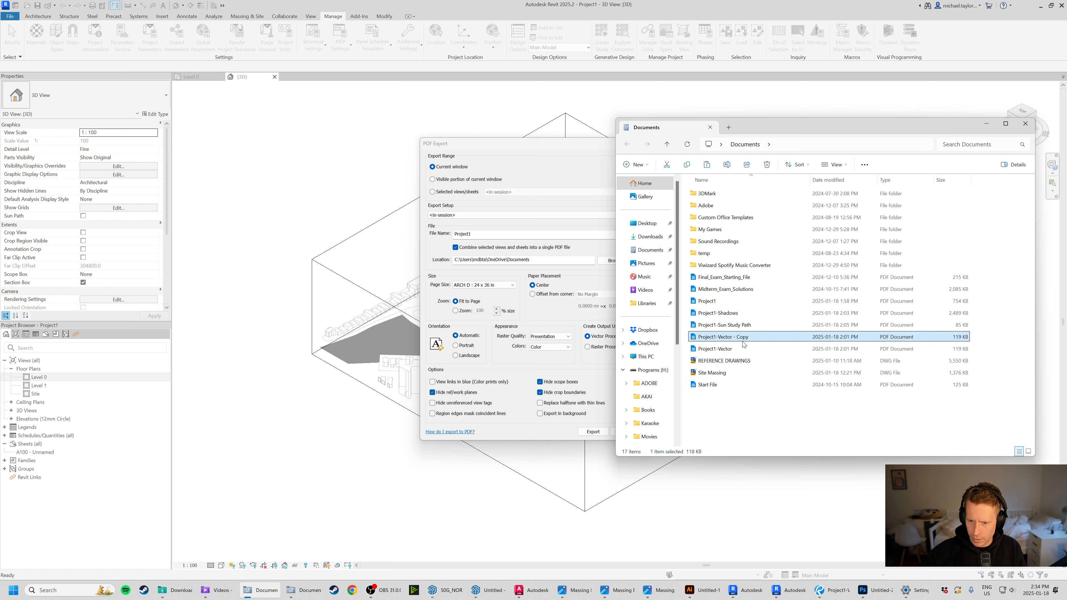
{"action": "left_click", "coordinate": [743, 338]}
{"action": "double_click", "coordinate": [744, 338]}
{"action": "type", "text": "Or"}
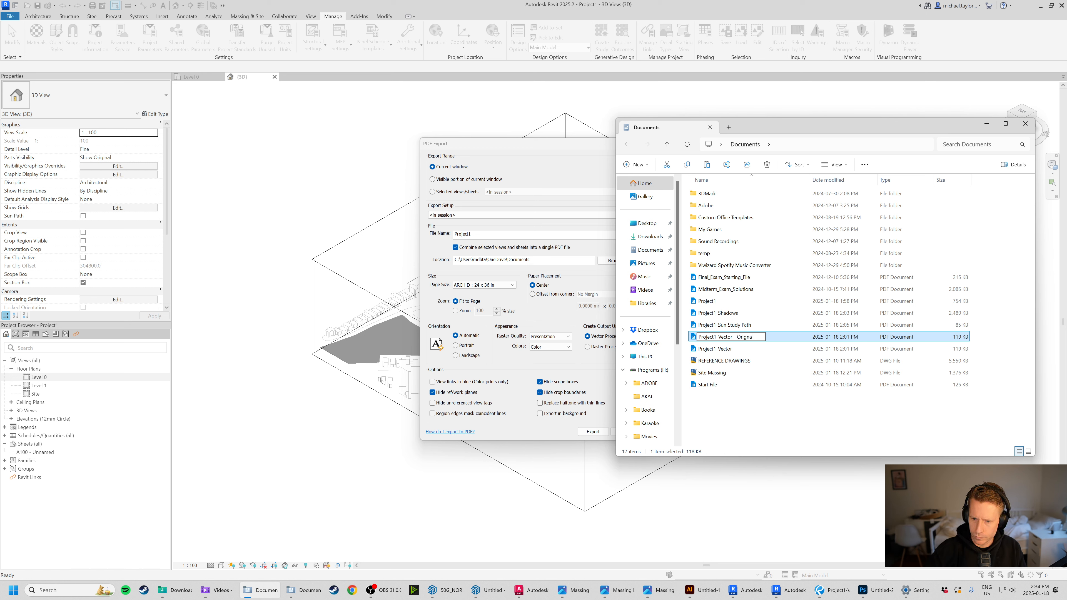
{"action": "type", "text": "iginal"}
{"action": "key", "text": "Return"}
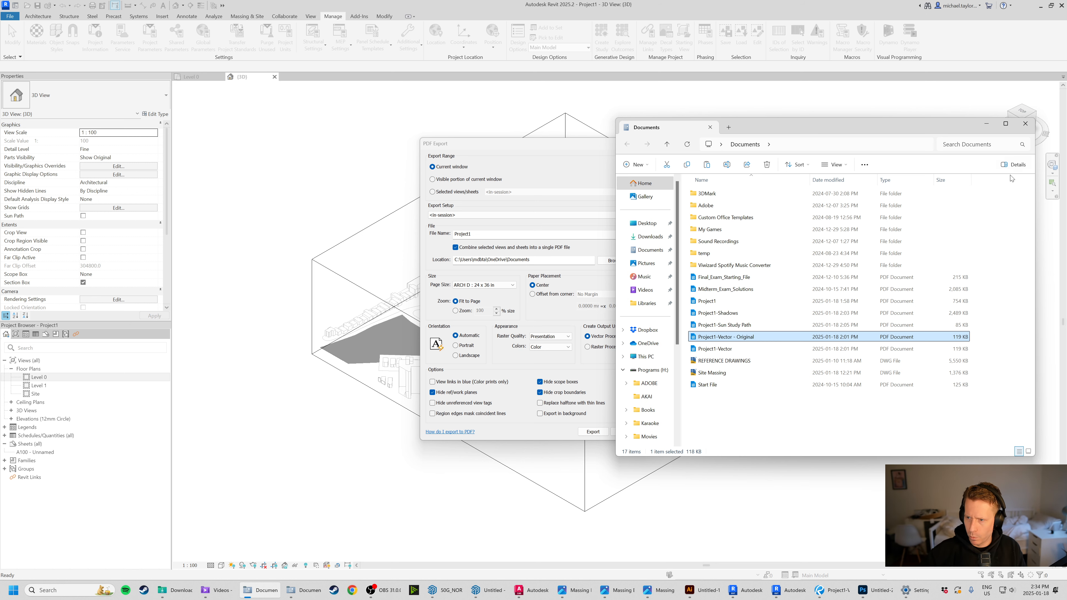
Return to the PDF export settings in Revit and set the export location to the OneDrive Documents folder.
{"action": "left_click", "coordinate": [553, 148]}
{"action": "left_click", "coordinate": [617, 260]}
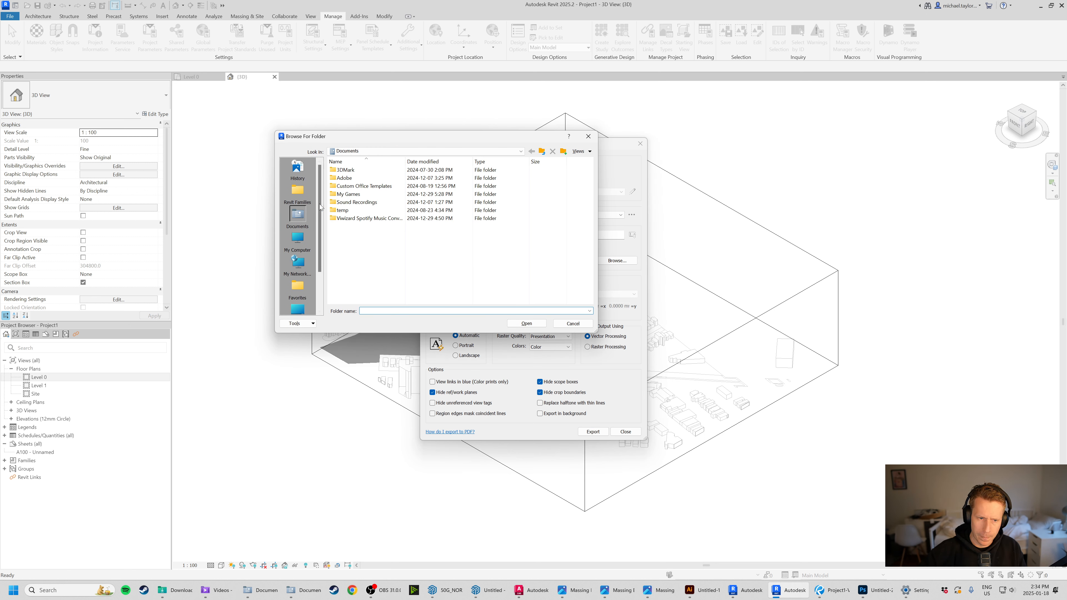
{"action": "left_click", "coordinate": [359, 151]}
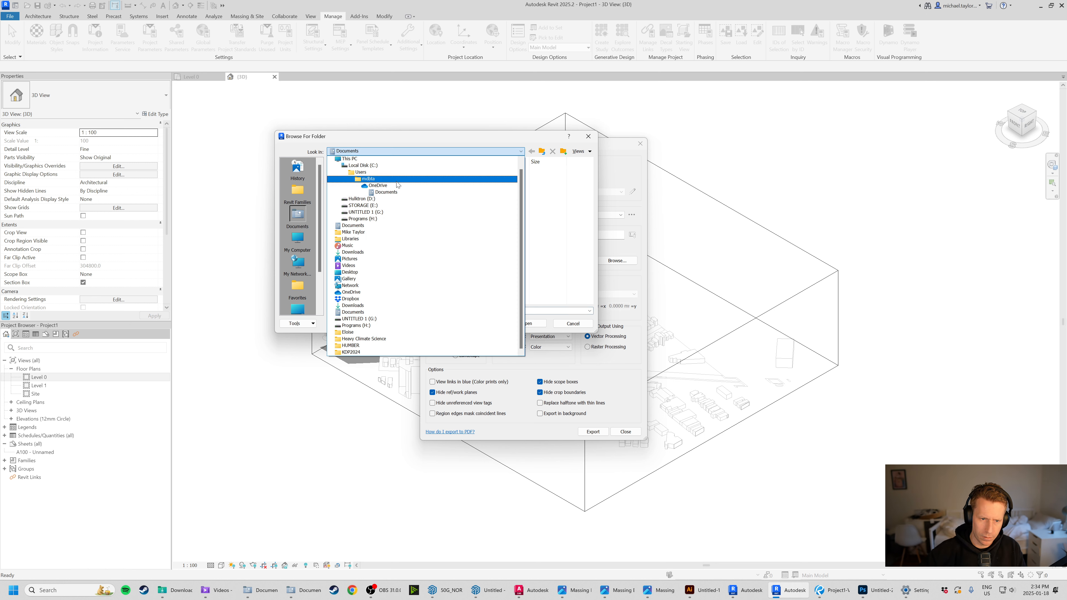
{"action": "left_click", "coordinate": [360, 226]}
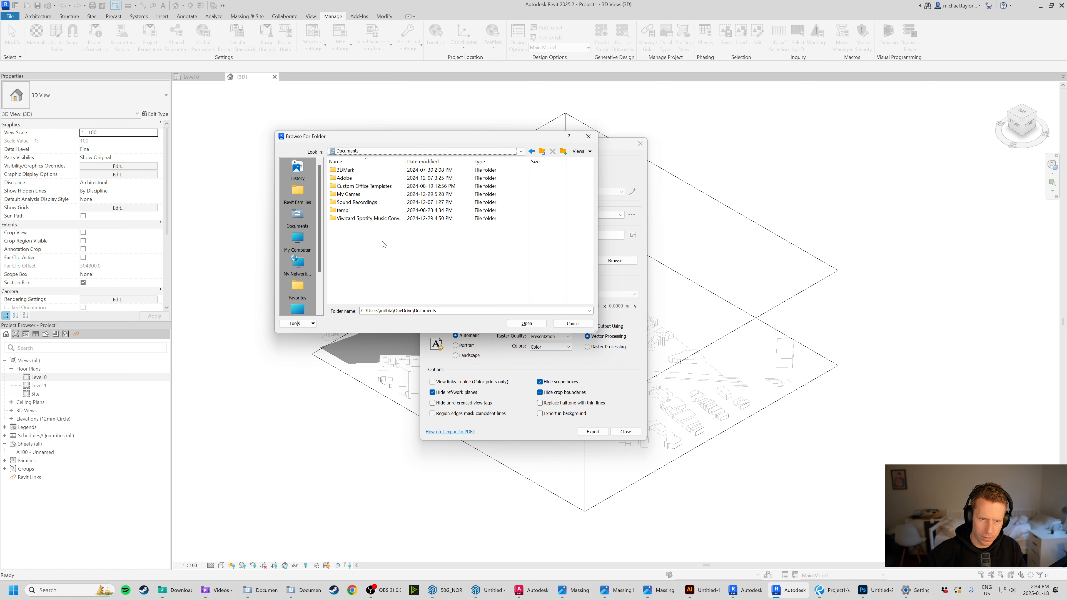
{"action": "left_click", "coordinate": [527, 324]}
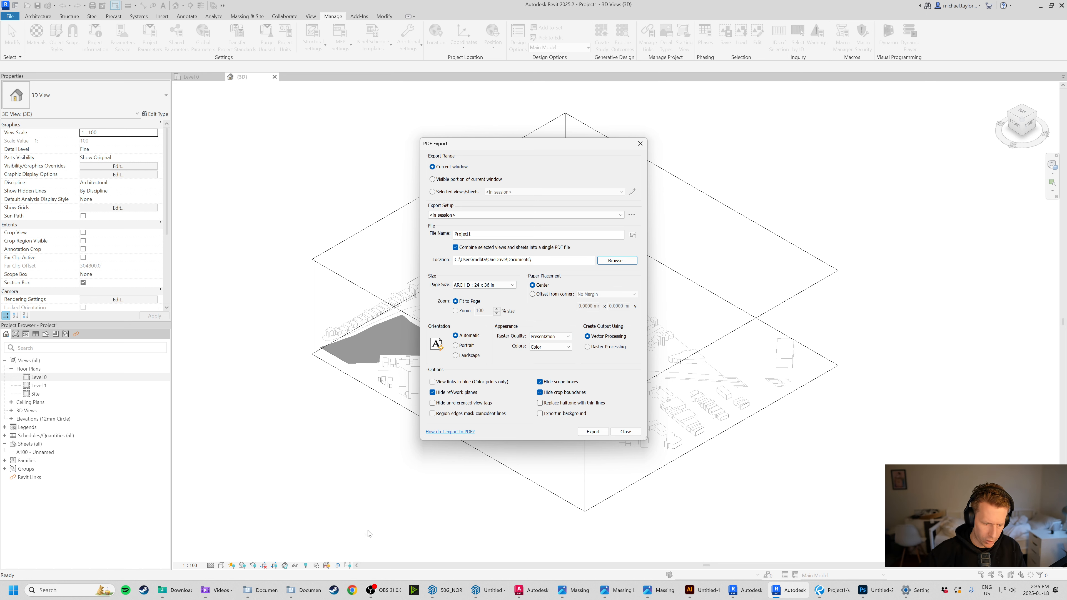
Copy the existing PDF's name from File Explorer, name the export "Project1-Vector" and try to export it, replacing the existing file.
{"action": "left_click", "coordinate": [261, 590]}
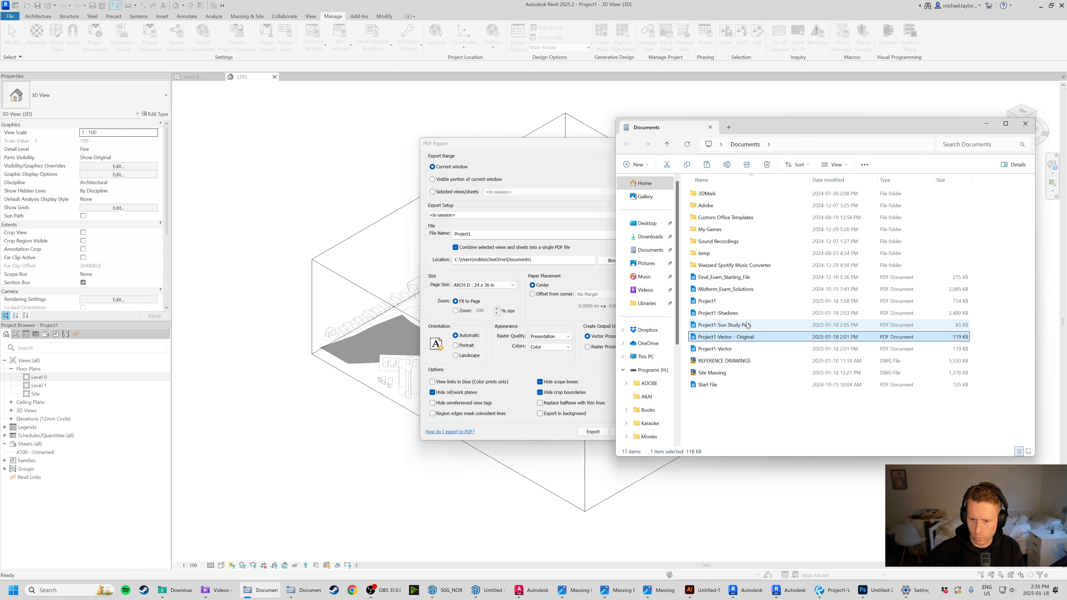
{"action": "left_click", "coordinate": [776, 350]}
{"action": "left_click", "coordinate": [725, 350]}
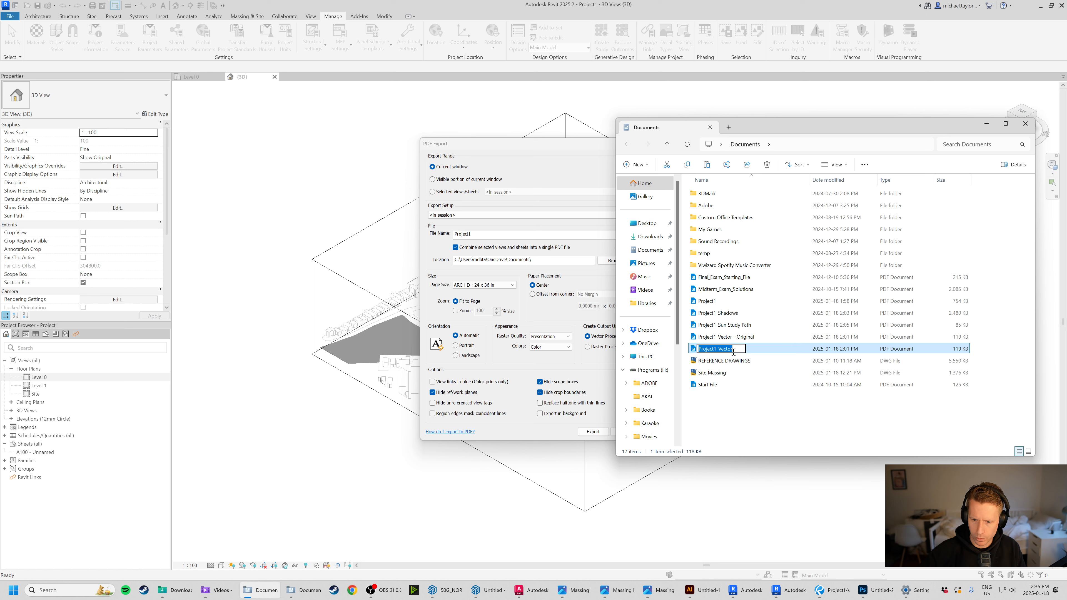
{"action": "left_click", "coordinate": [490, 235]}
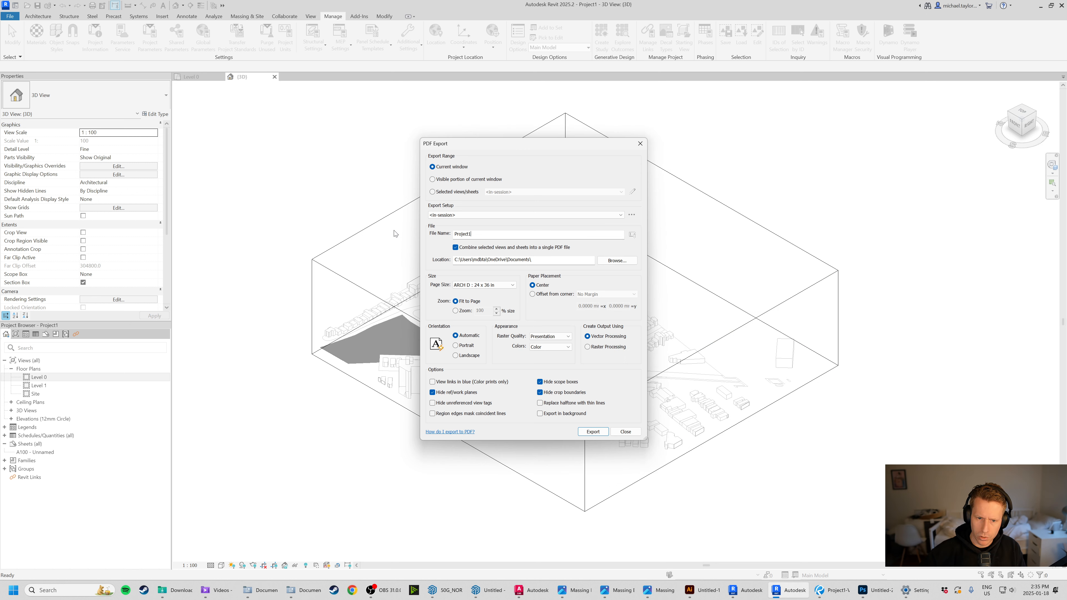
{"action": "key", "text": "ctrl+a"}
{"action": "key", "text": "ctrl+v"}
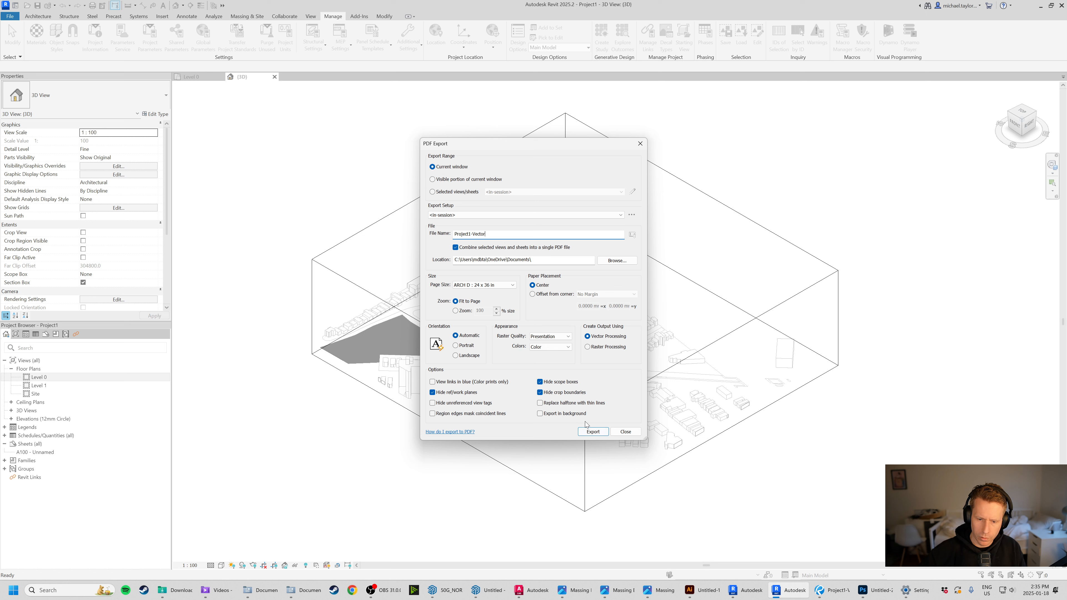
{"action": "left_click", "coordinate": [603, 433]}
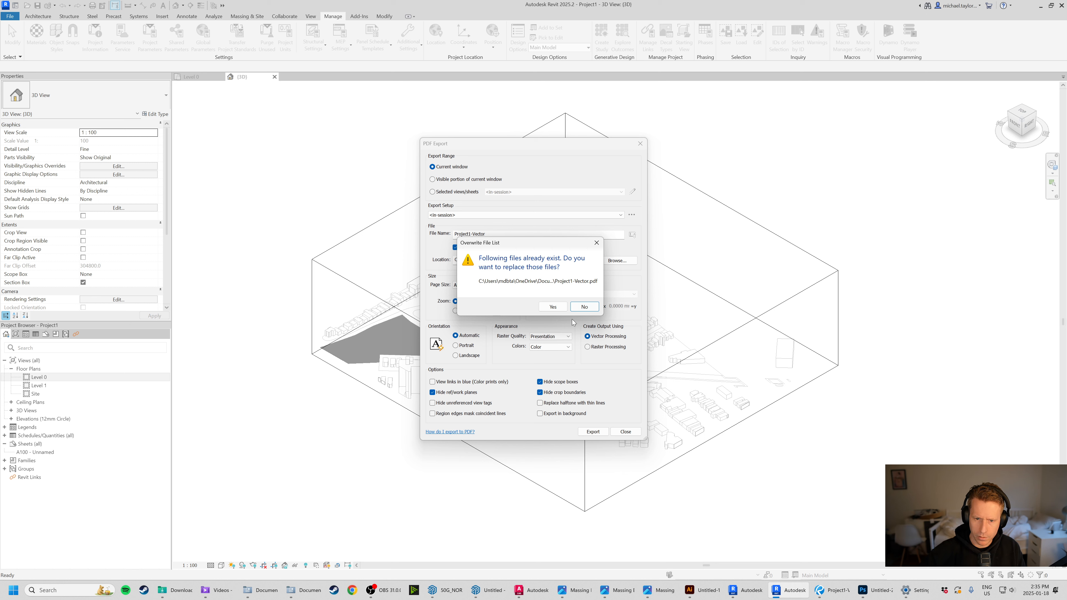
{"action": "left_click", "coordinate": [553, 307]}
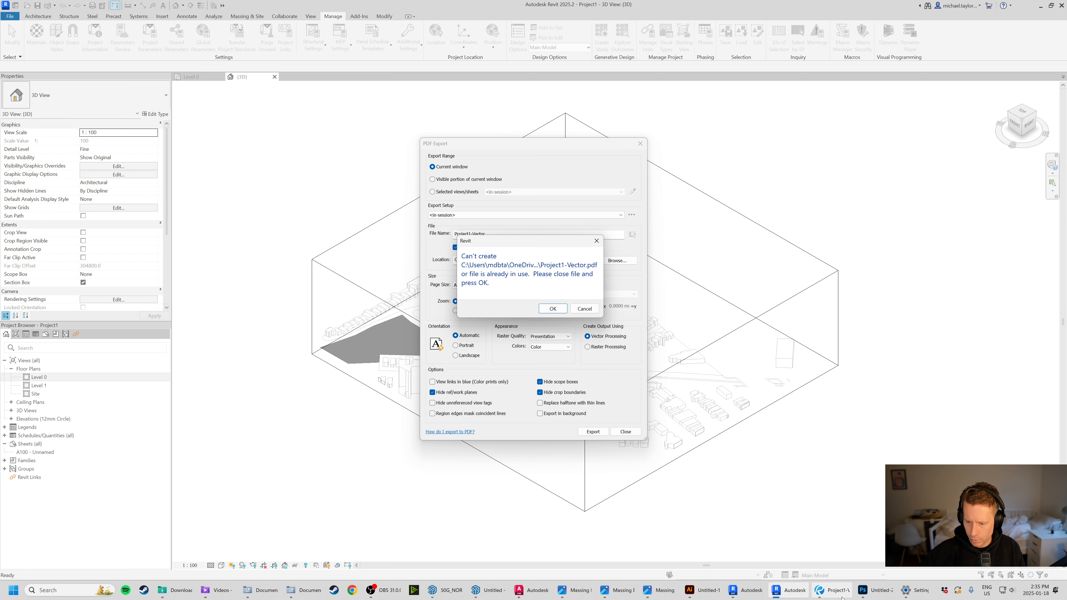
Close the three Project1 PDFs in Revu (Vector, Sun Study Path and Shadows) and retry the PDF export in Revit.
{"action": "left_click", "coordinate": [819, 591]}
{"action": "key", "text": "ctrl+w"}
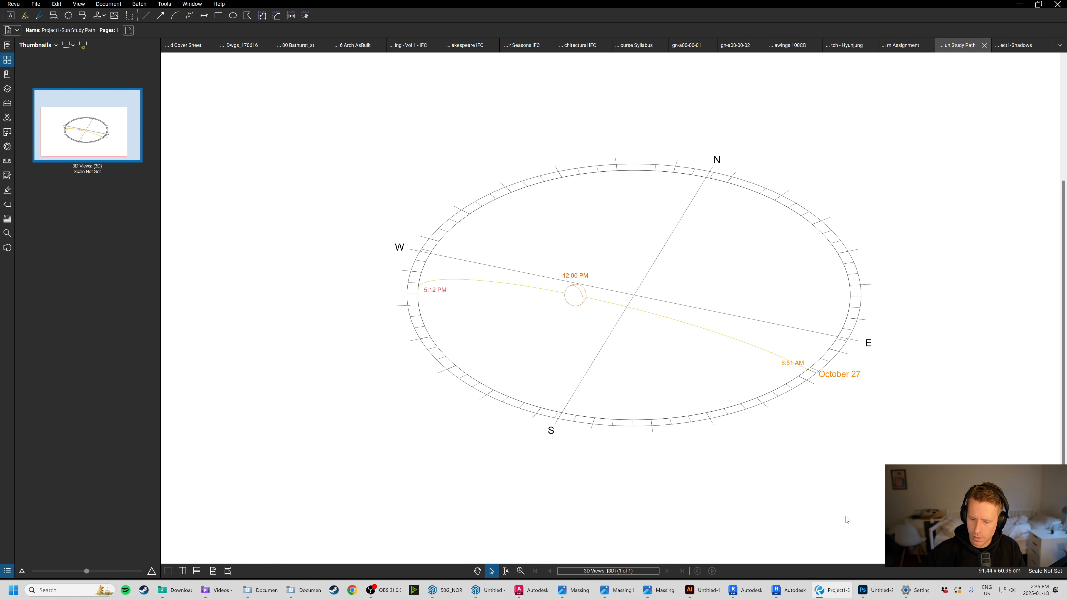
{"action": "key", "text": "ctrl+w"}
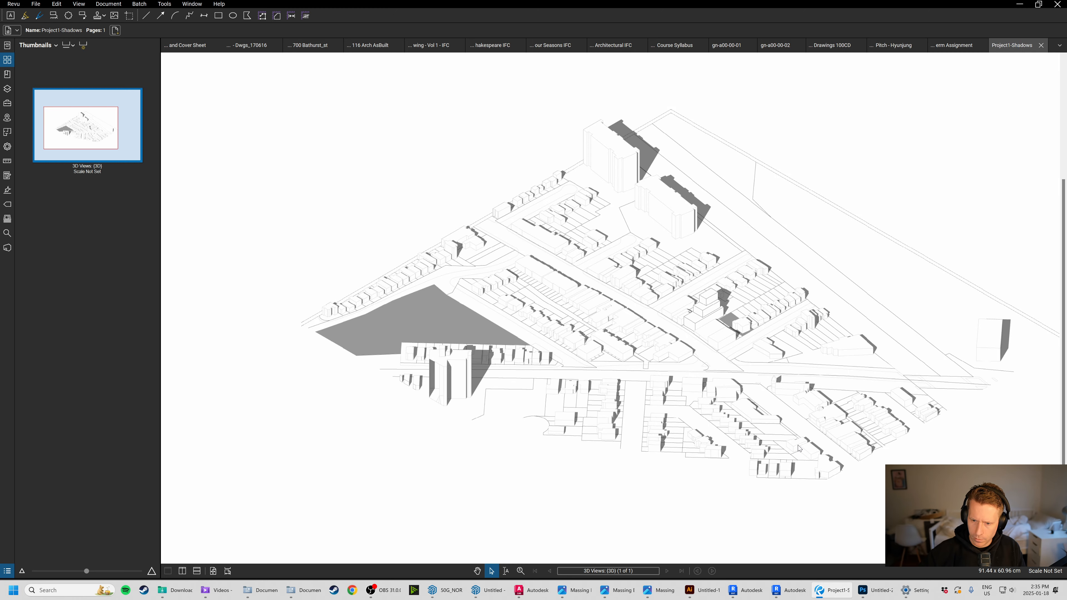
{"action": "key", "text": "ctrl+w"}
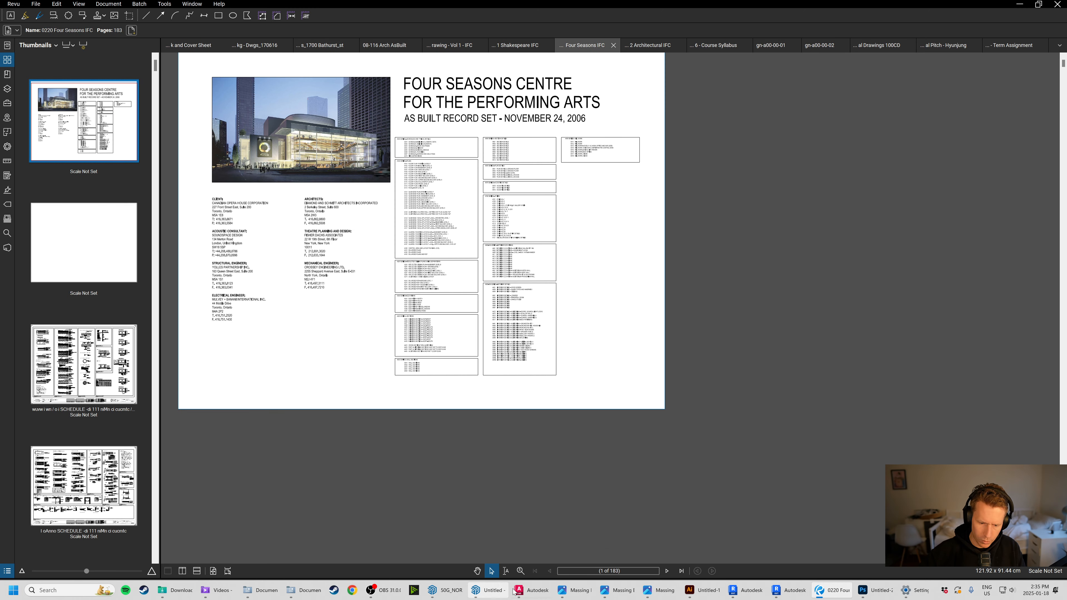
{"action": "left_click", "coordinate": [700, 590]}
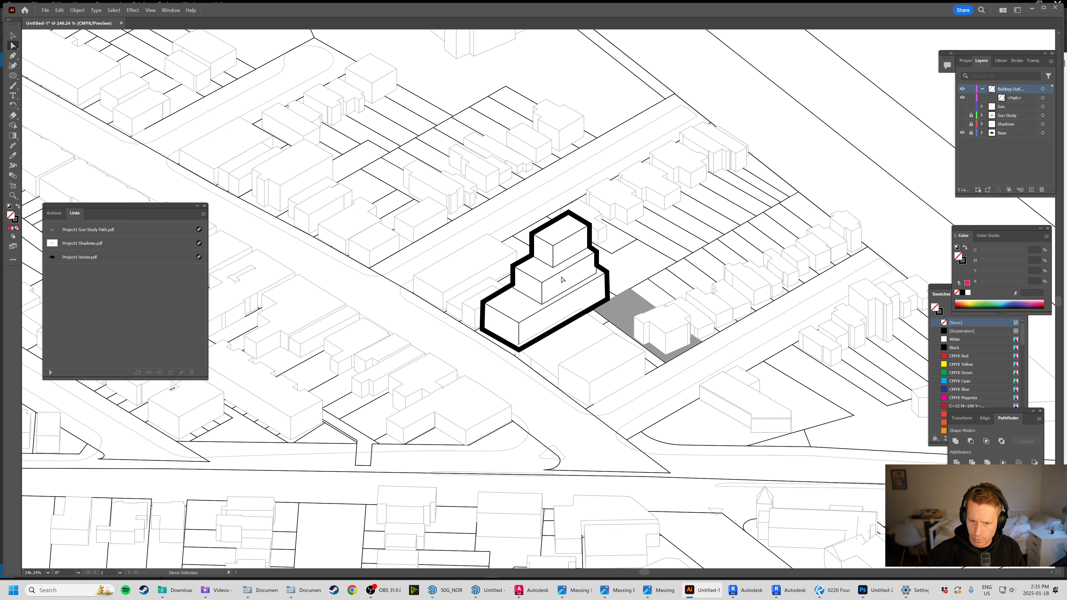
{"action": "left_click", "coordinate": [786, 591]}
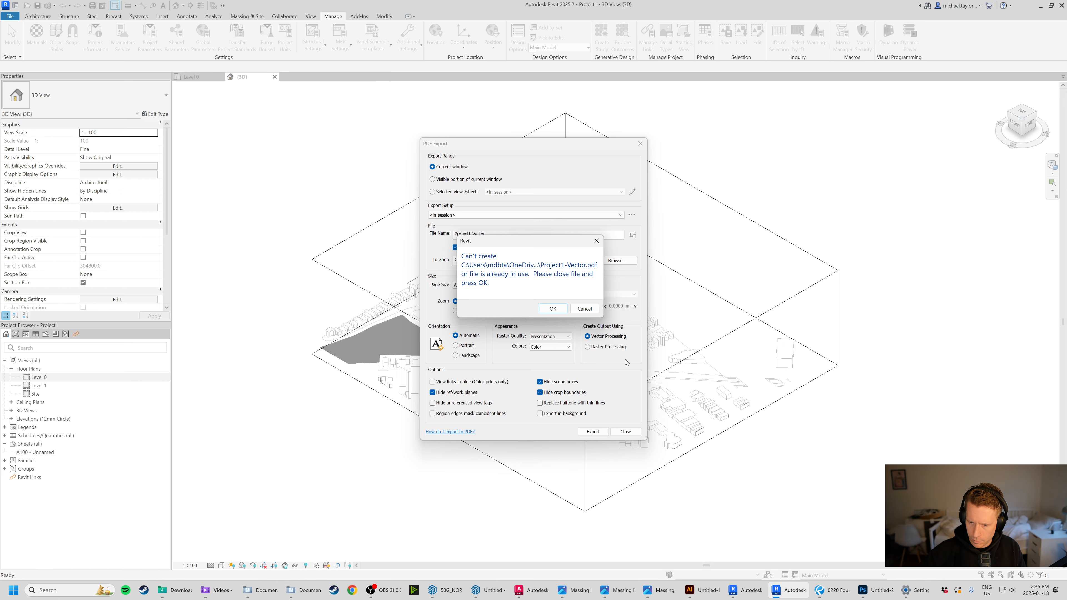
{"action": "left_click", "coordinate": [553, 309]}
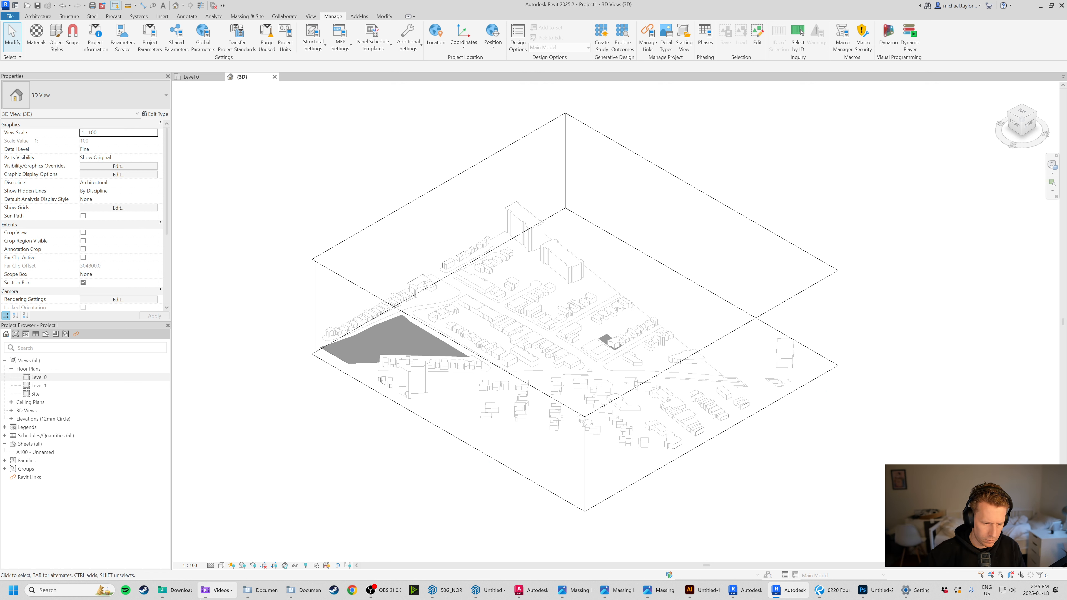
Open Project1-Vector from the Documents folder in Revu and examine the linework around the central building site.
{"action": "left_click", "coordinate": [175, 590]}
{"action": "right_click", "coordinate": [174, 590]}
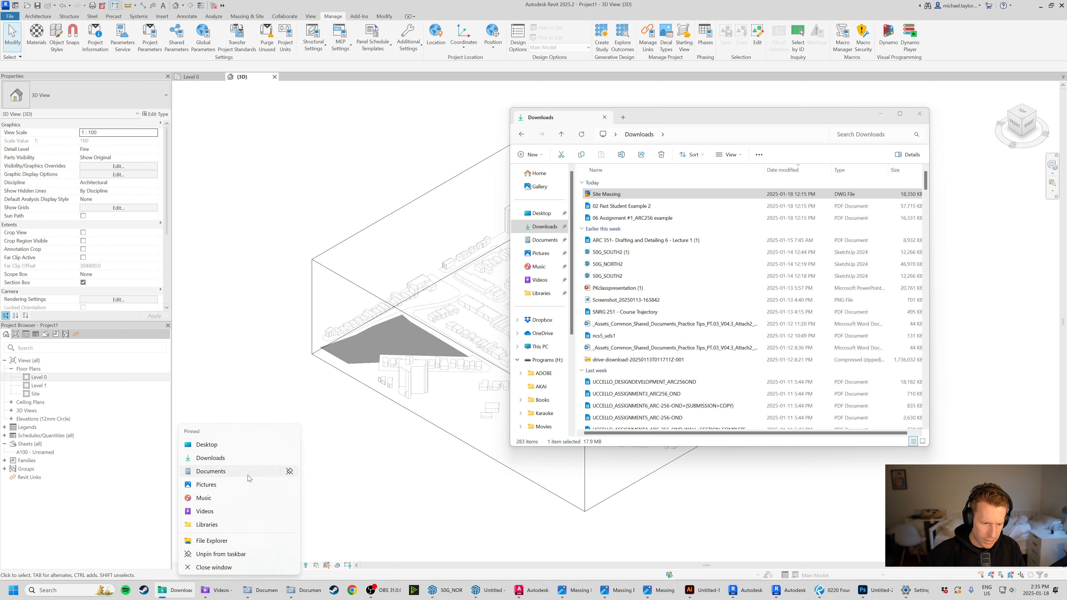
{"action": "left_click", "coordinate": [238, 471]}
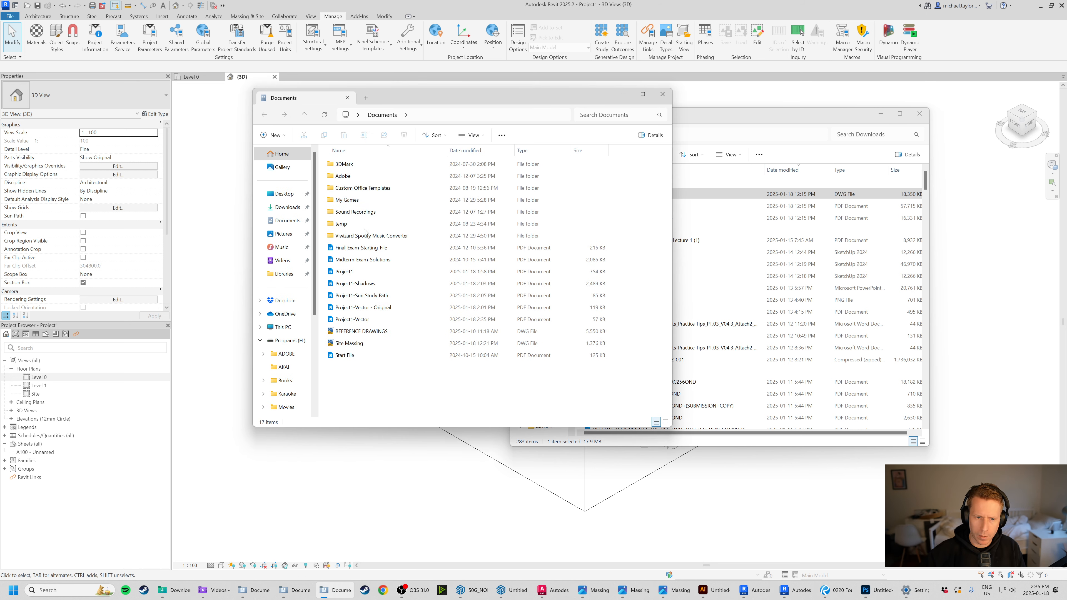
{"action": "double_click", "coordinate": [360, 320]}
{"action": "scroll", "coordinate": [655, 322], "scroll_direction": "up", "scroll_amount": 5}
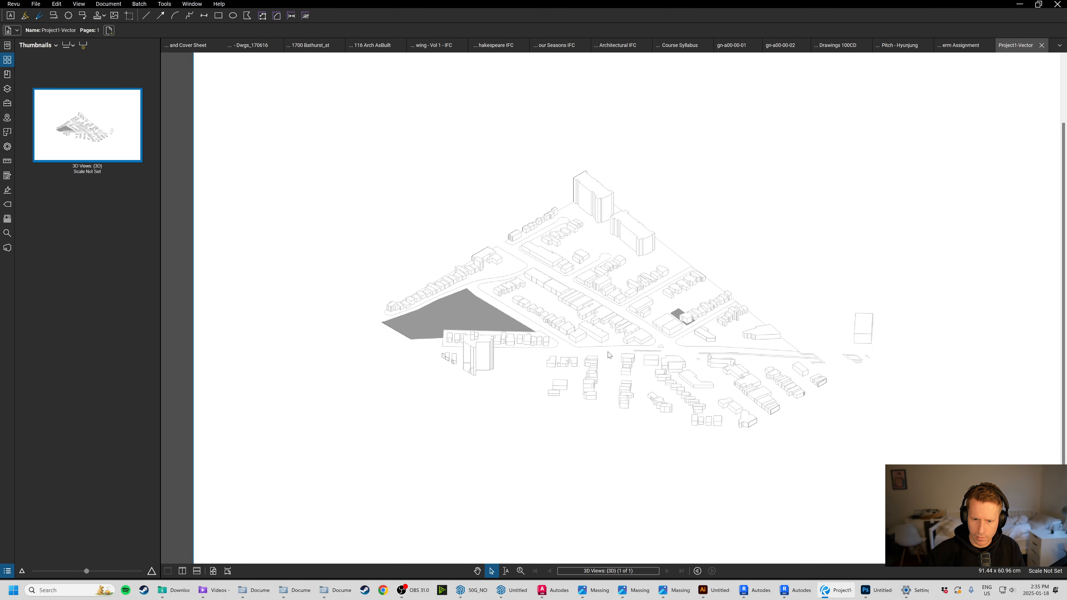
{"action": "middle_click_drag", "start_coordinate": [799, 267], "coordinate": [762, 299]}
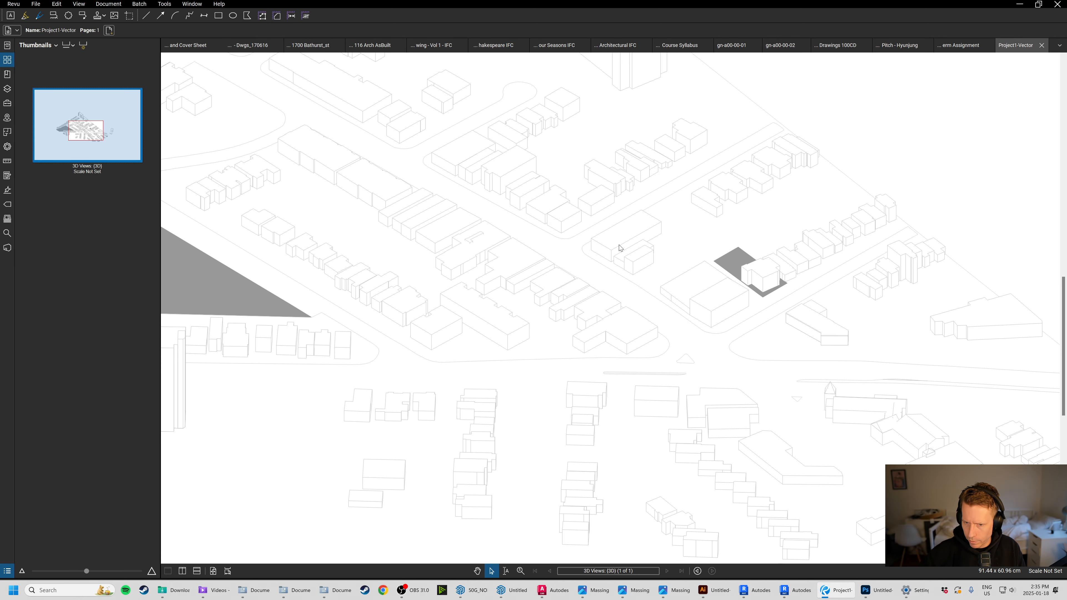
{"action": "scroll", "coordinate": [702, 239], "scroll_direction": "up", "scroll_amount": 3}
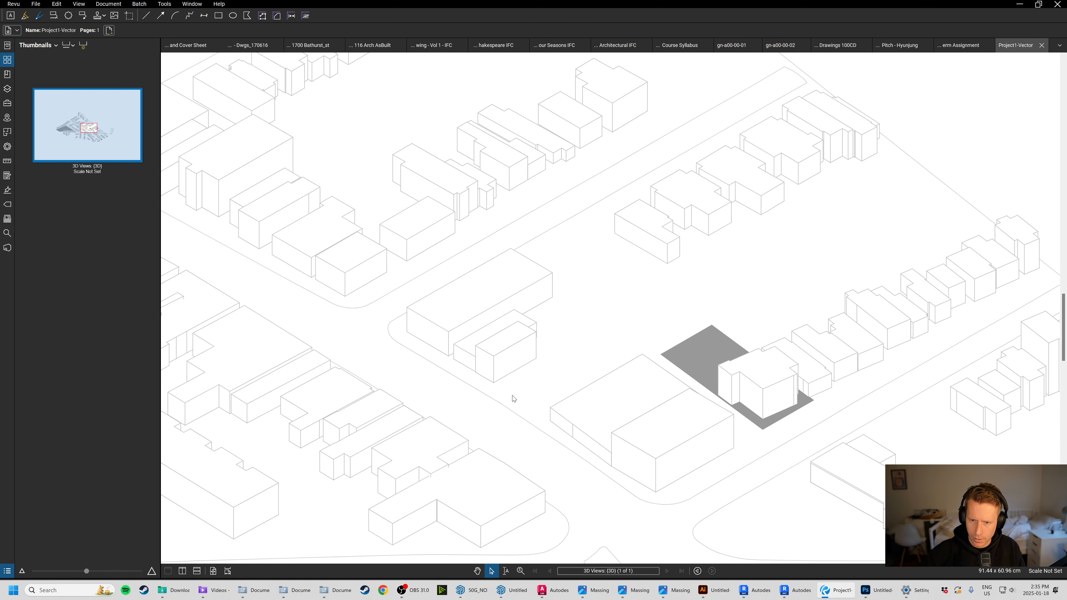
{"action": "scroll", "coordinate": [805, 210], "scroll_direction": "down", "scroll_amount": 2}
{"action": "scroll", "coordinate": [618, 246], "scroll_direction": "down", "scroll_amount": 2}
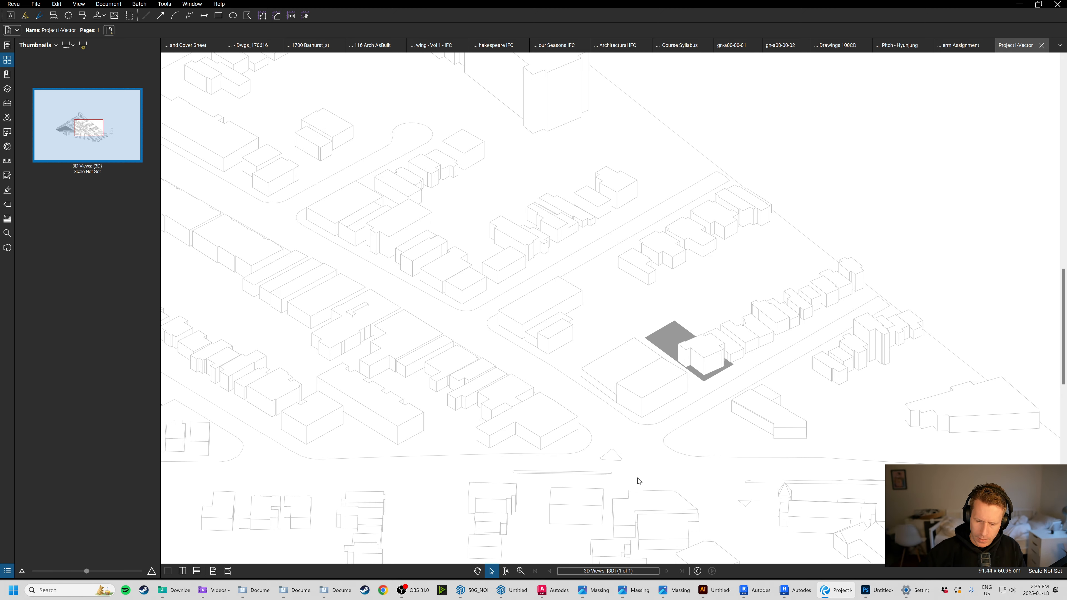
Update the modified linked files in Illustrator and return to the Revit 3D view.
{"action": "left_click", "coordinate": [715, 590]}
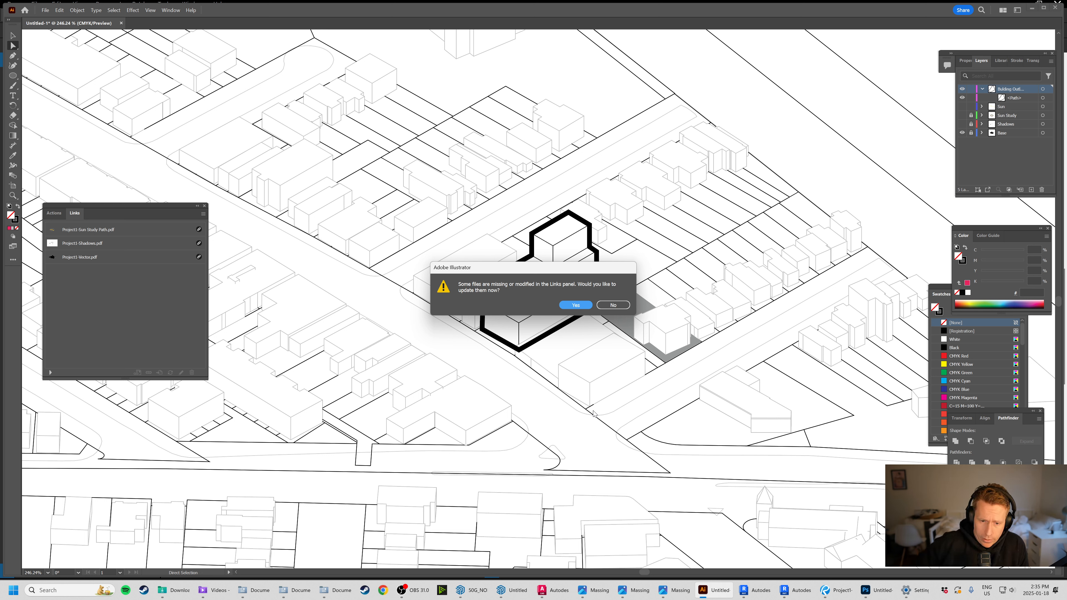
{"action": "left_click", "coordinate": [576, 305]}
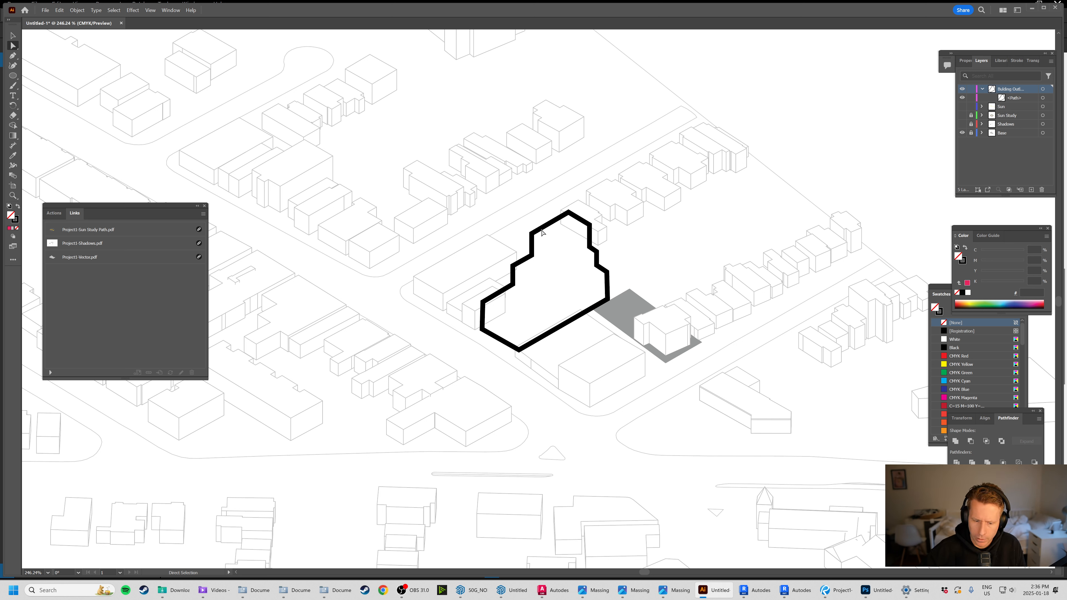
{"action": "mouse_move", "coordinate": [785, 590]}
{"action": "left_click", "coordinate": [727, 546]}
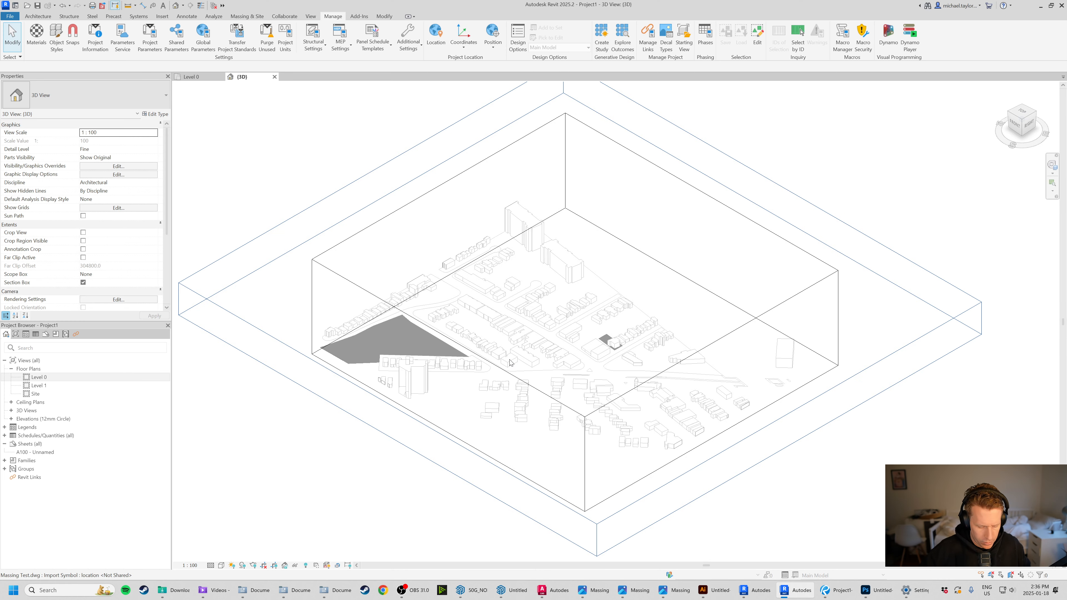
{"action": "key", "text": "v"}
{"action": "key", "text": "g"}
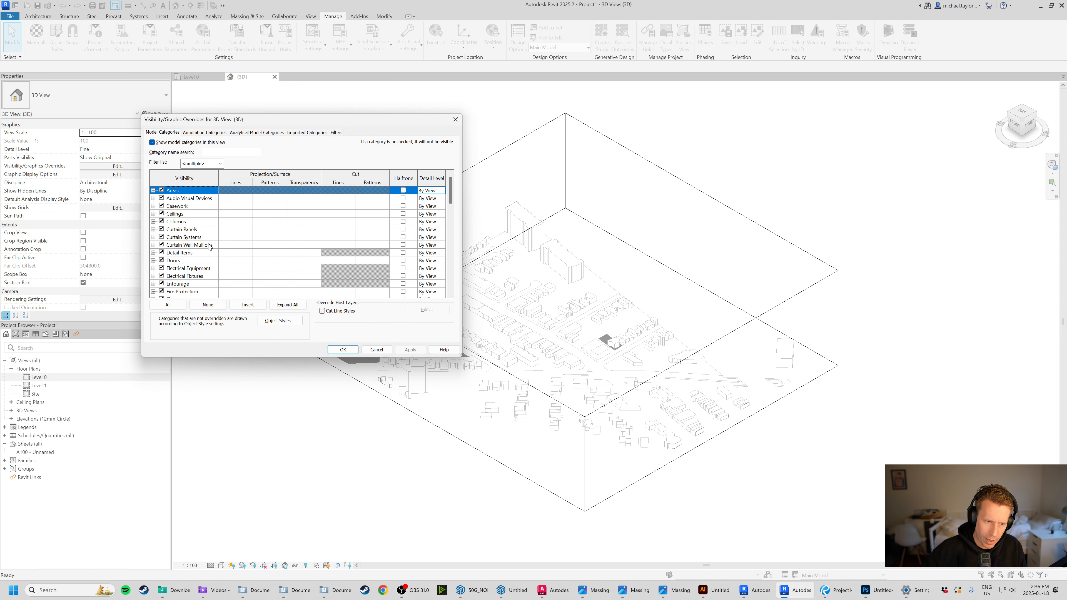
{"action": "left_click", "coordinate": [383, 352]}
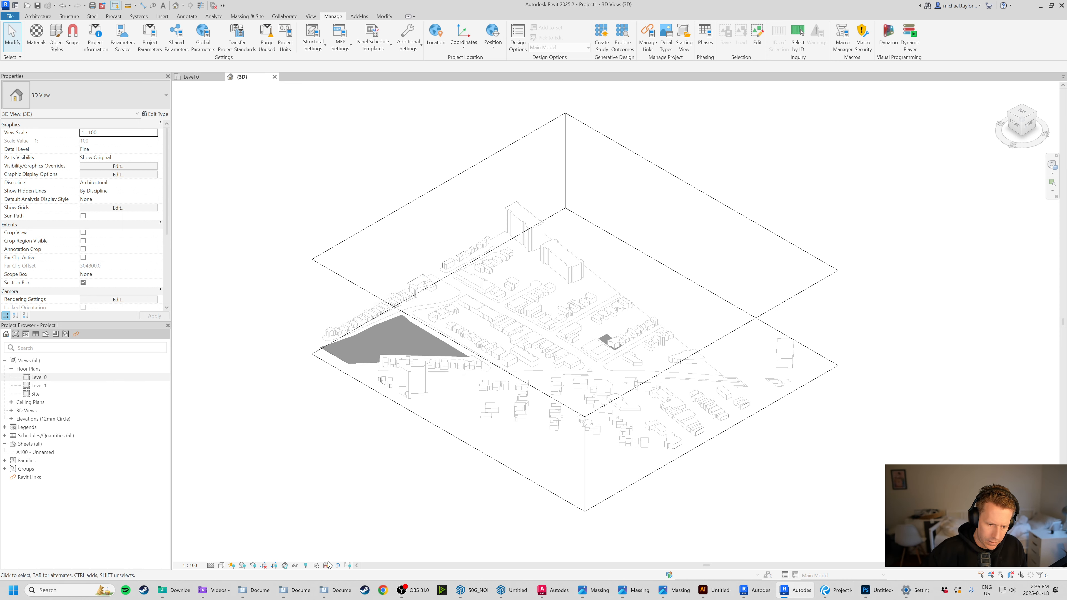
Reveal hidden elements in the 3D view, unhide the Cool Building mass, and leave the reveal mode.
{"action": "left_click", "coordinate": [306, 565]}
{"action": "left_click", "coordinate": [588, 332]}
{"action": "right_click", "coordinate": [592, 329]}
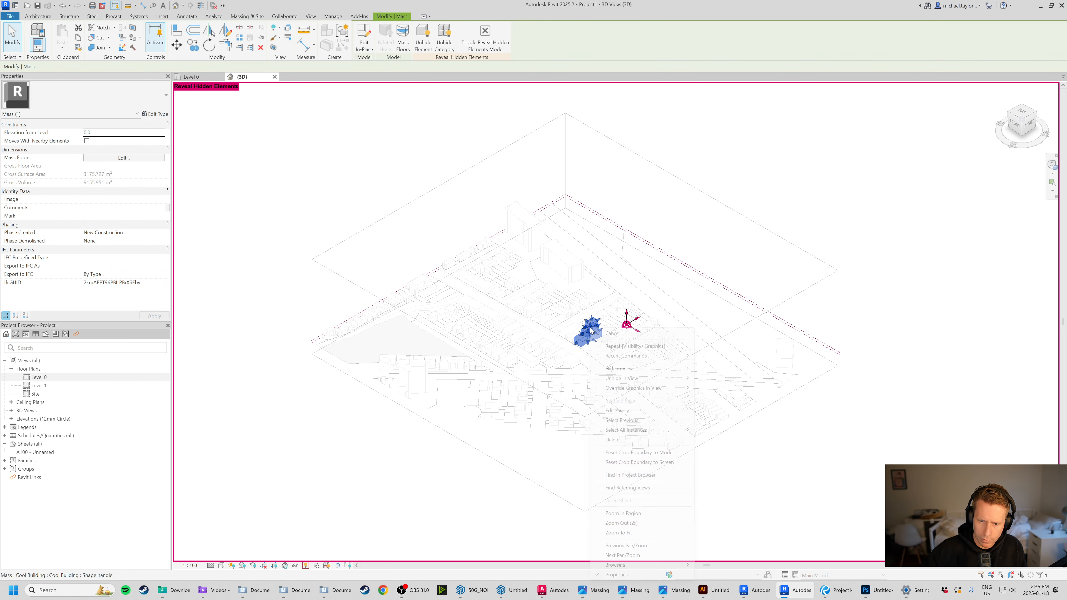
{"action": "mouse_move", "coordinate": [657, 378]}
{"action": "left_click", "coordinate": [715, 378]}
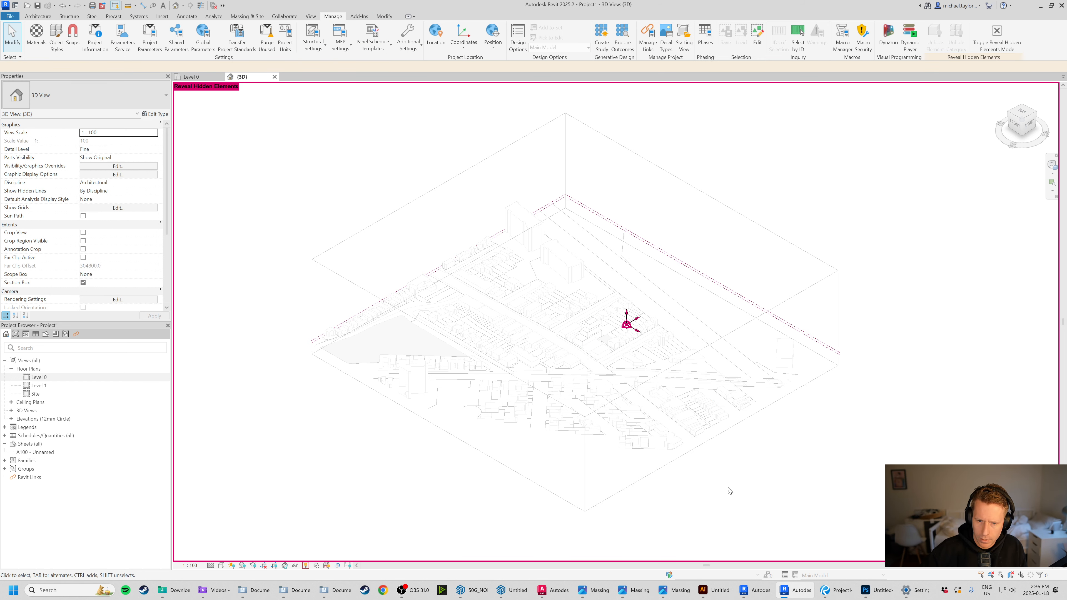
{"action": "left_click", "coordinate": [307, 565]}
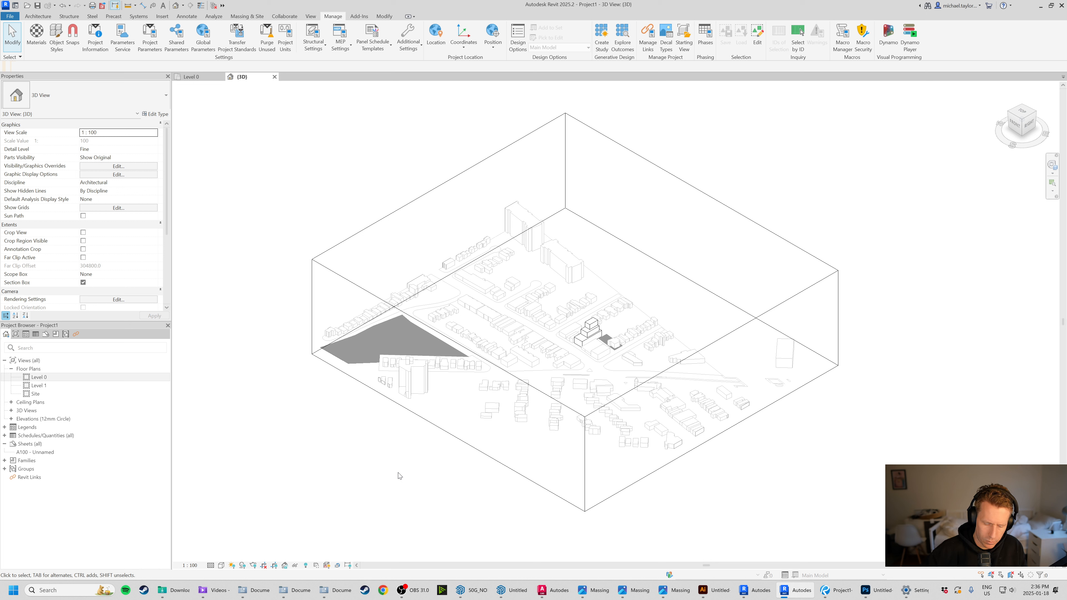
Set up a PDF export of the current 3D view with the file name Project1-Vector.
{"action": "left_click", "coordinate": [9, 15]}
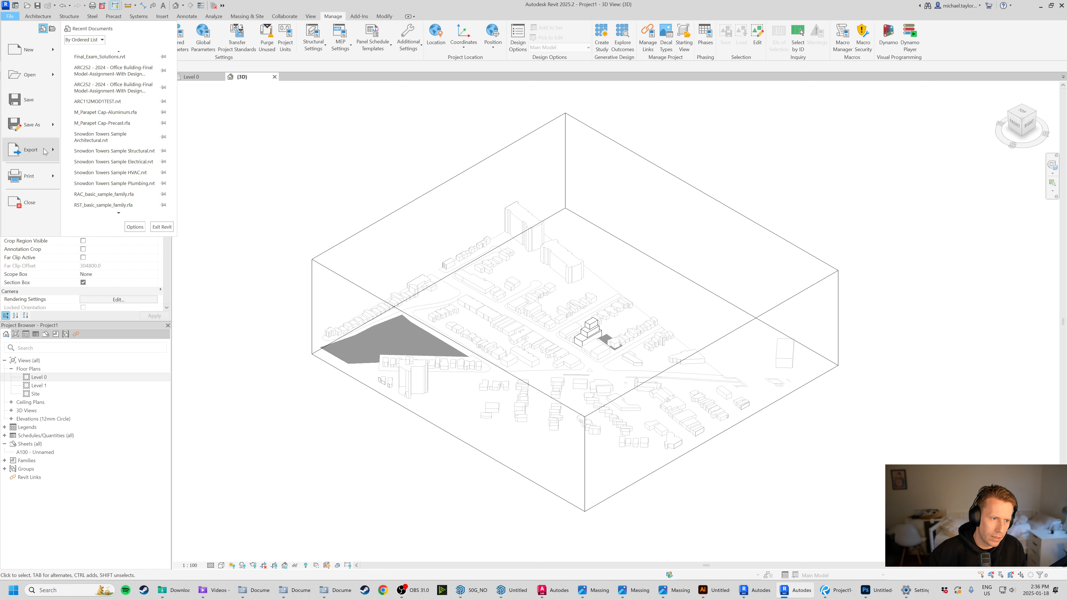
{"action": "mouse_move", "coordinate": [31, 149]}
{"action": "left_click", "coordinate": [88, 79]}
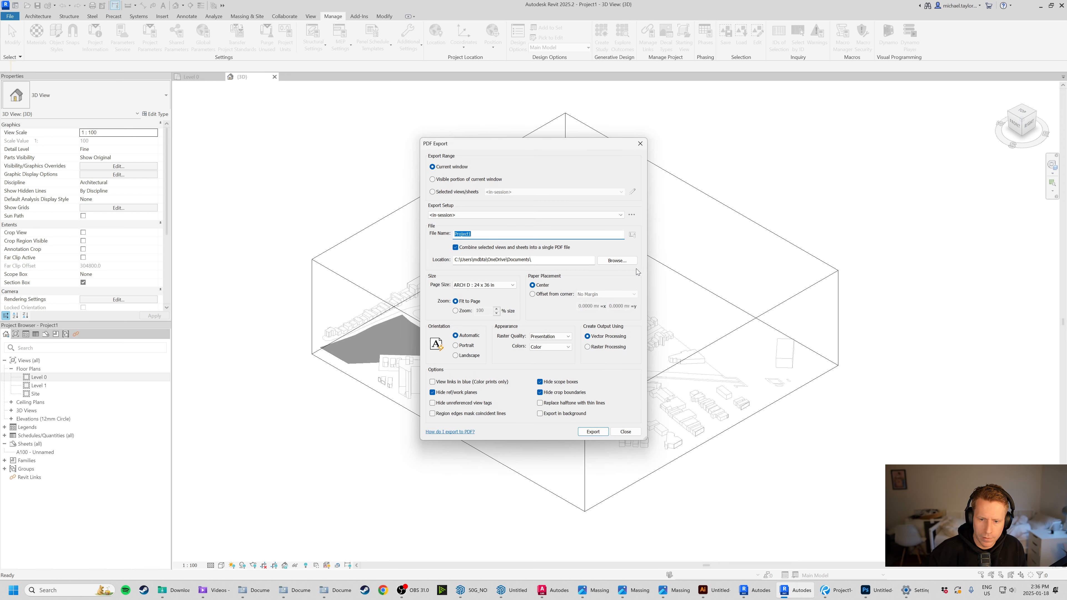
{"action": "left_click", "coordinate": [599, 234]}
{"action": "type", "text": "-Vector"}
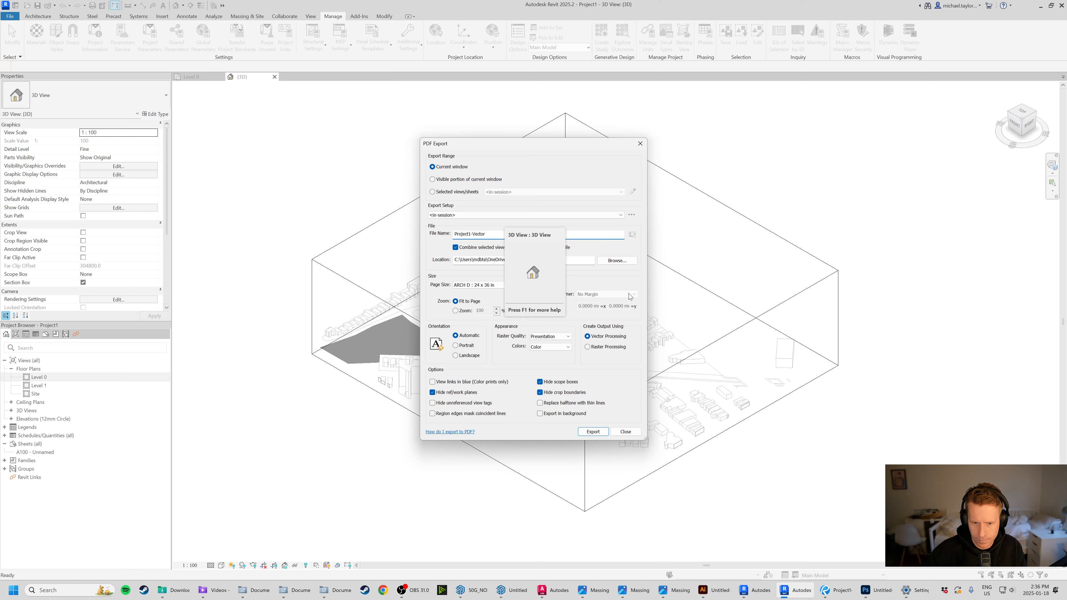
Set the export location to the Documents folder and export the PDF, overwriting the existing file.
{"action": "left_click", "coordinate": [618, 261]}
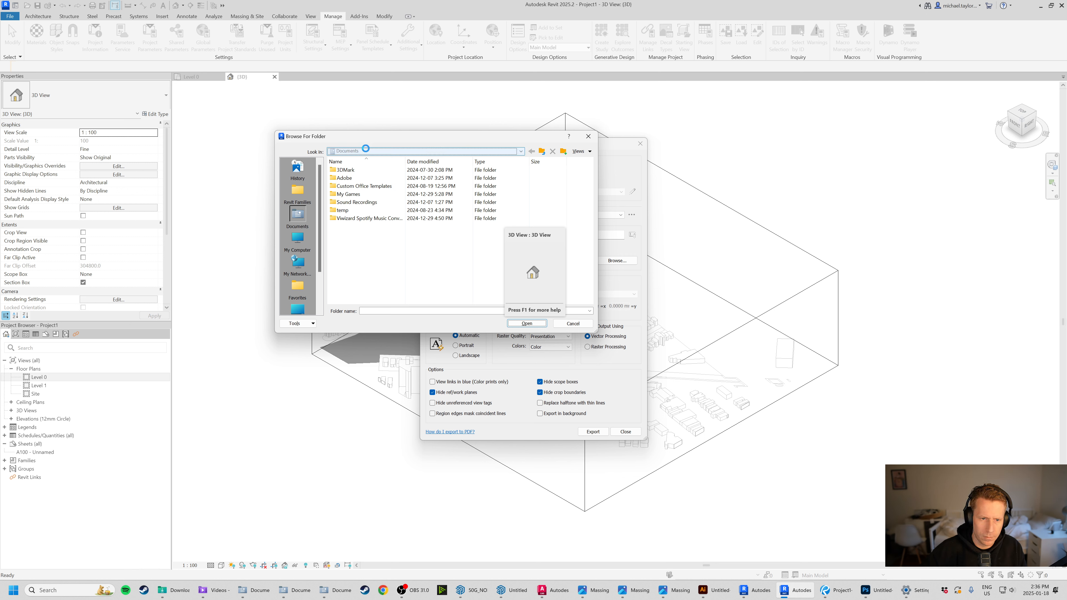
{"action": "left_click", "coordinate": [378, 151]}
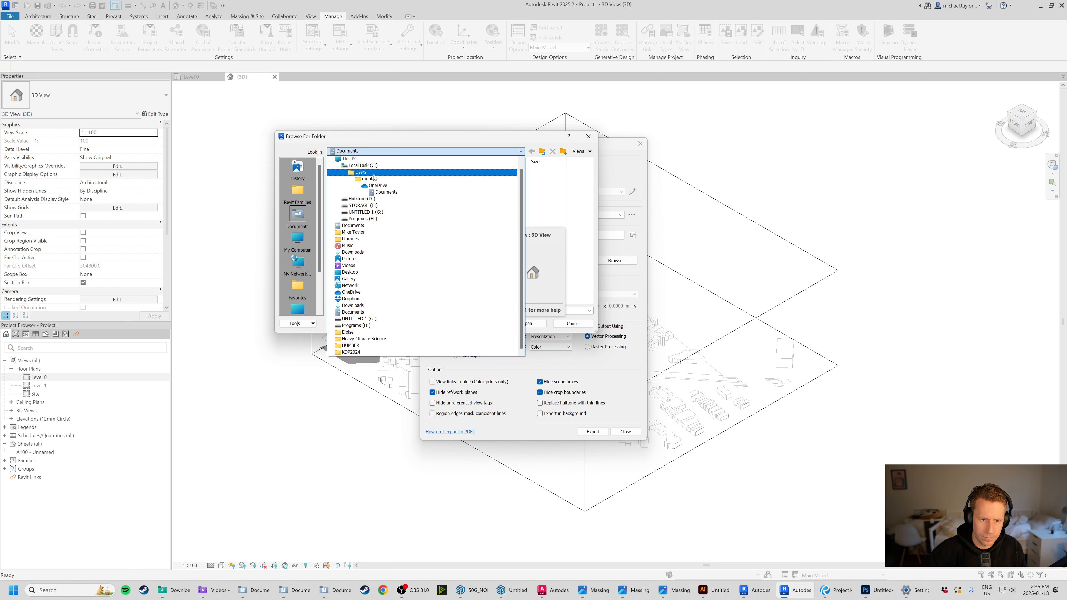
{"action": "left_click", "coordinate": [388, 313]}
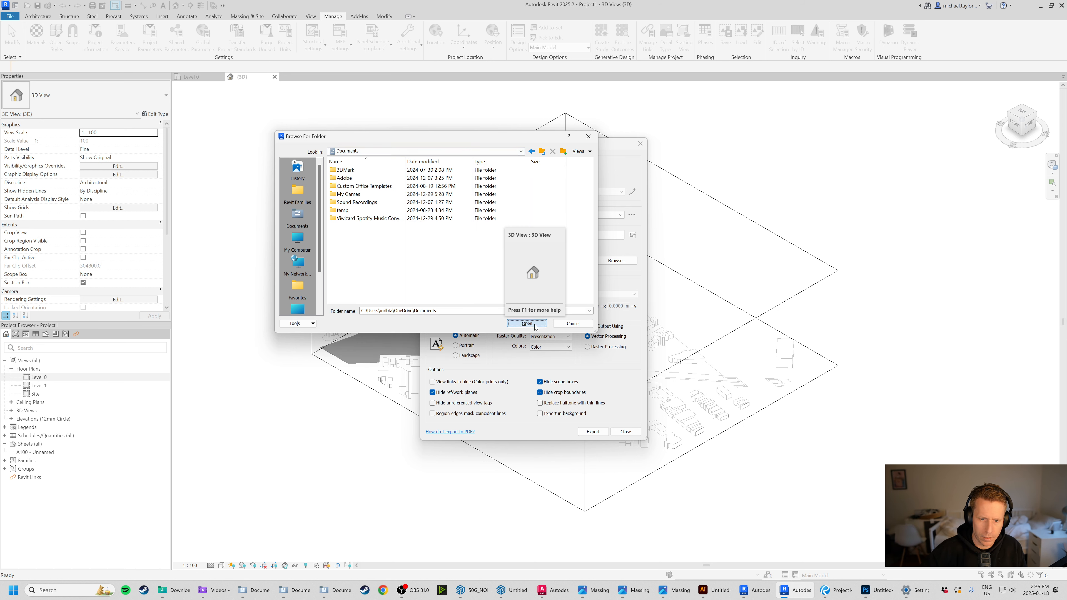
{"action": "left_click", "coordinate": [526, 323]}
{"action": "left_click", "coordinate": [592, 432]}
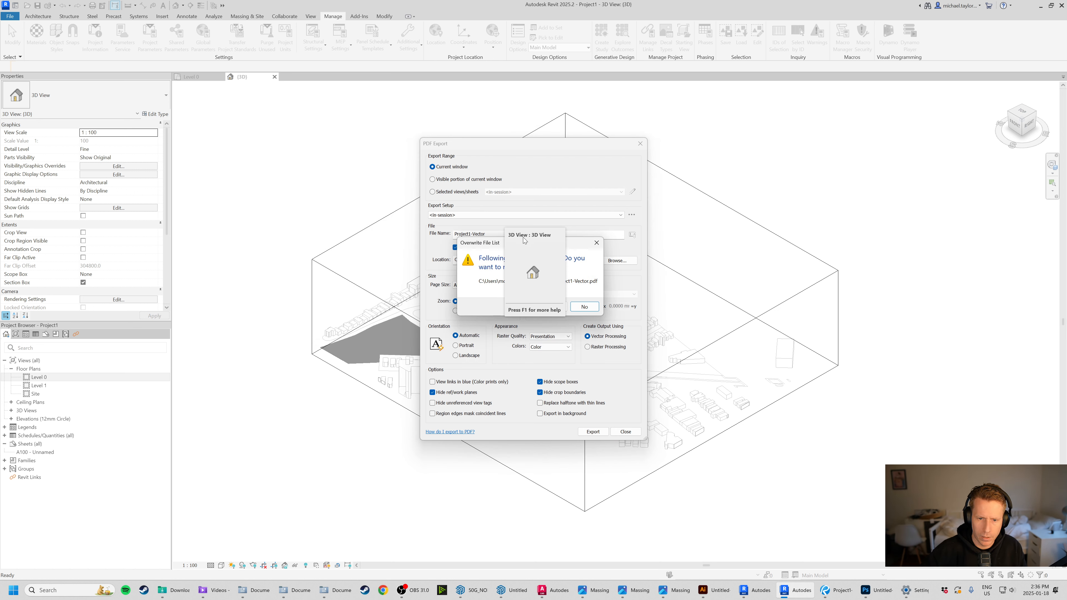
{"action": "key", "text": "Return"}
Close the Project1-Vector PDF in Revu and retry the export in Revit.
{"action": "left_click_drag", "start_coordinate": [565, 242], "coordinate": [733, 264]}
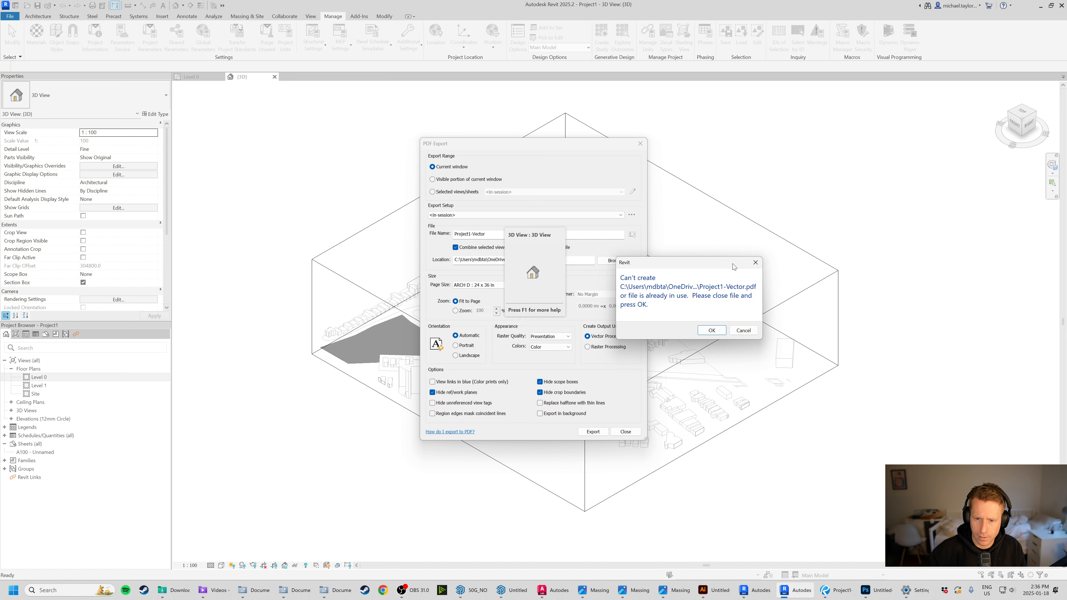
{"action": "left_click", "coordinate": [842, 576]}
{"action": "key", "text": "ctrl+w"}
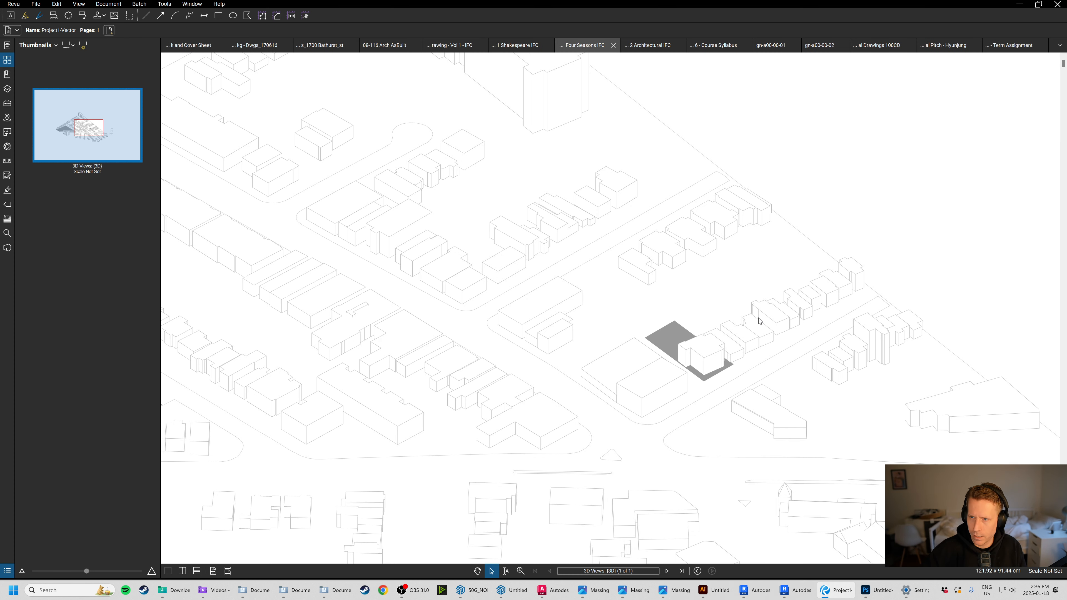
{"action": "key", "text": "alt+Tab"}
{"action": "left_click", "coordinate": [707, 332]}
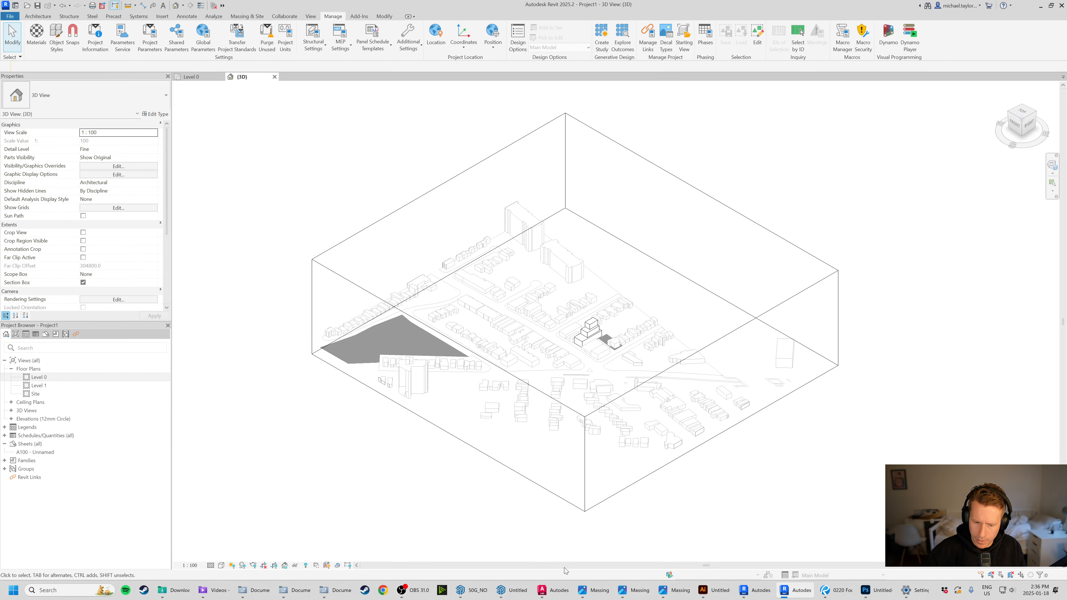
Switch to Illustrator, update the Project1-Vector.pdf link, and fit the artboard in the window.
{"action": "left_click", "coordinate": [714, 590]}
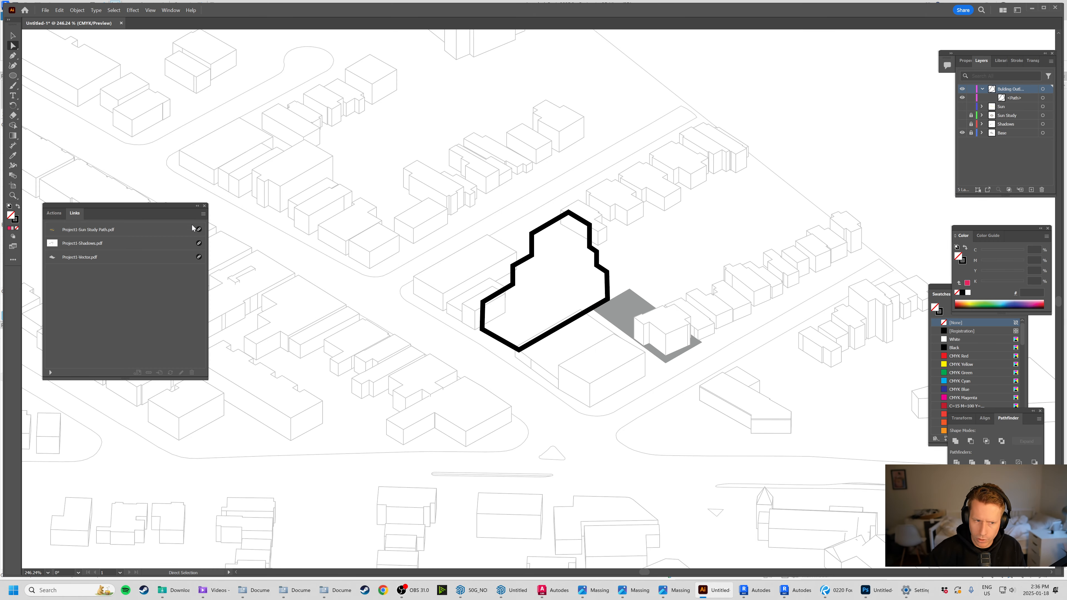
{"action": "left_click", "coordinate": [106, 258]}
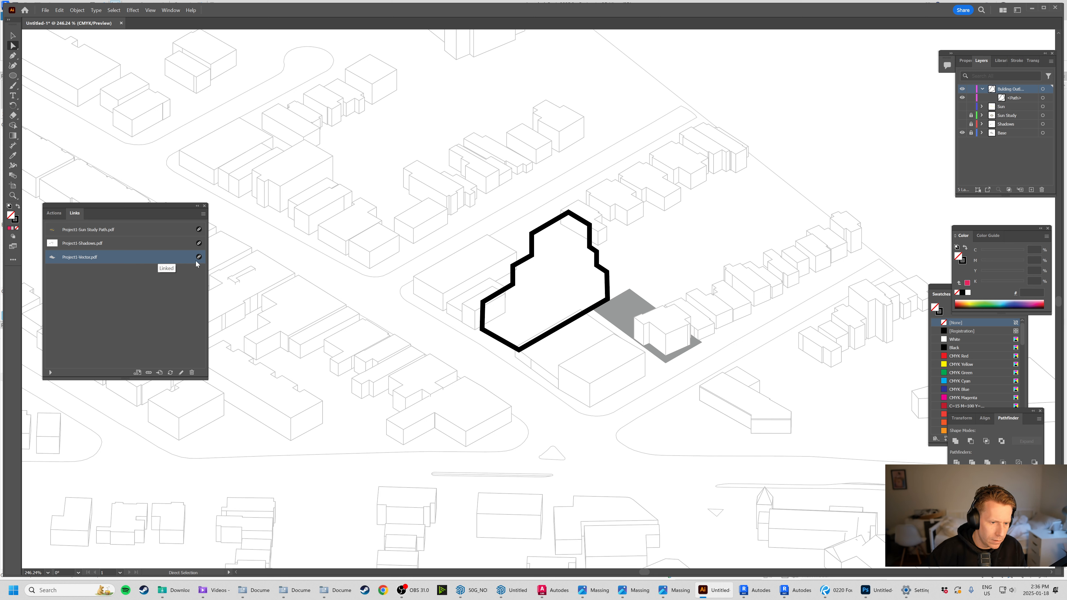
{"action": "left_click", "coordinate": [171, 372]}
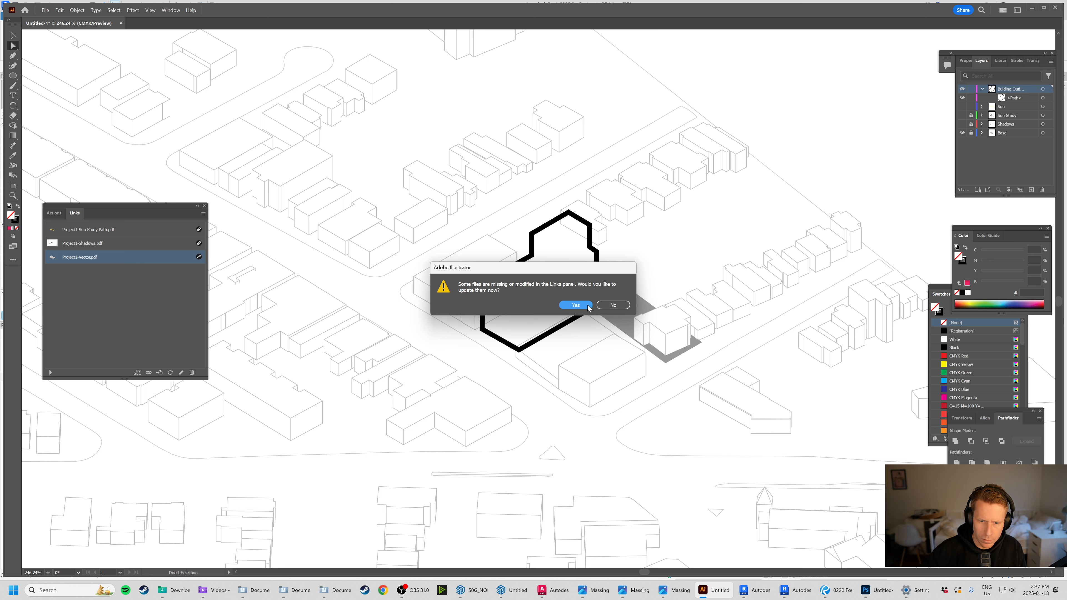
{"action": "left_click", "coordinate": [577, 304]}
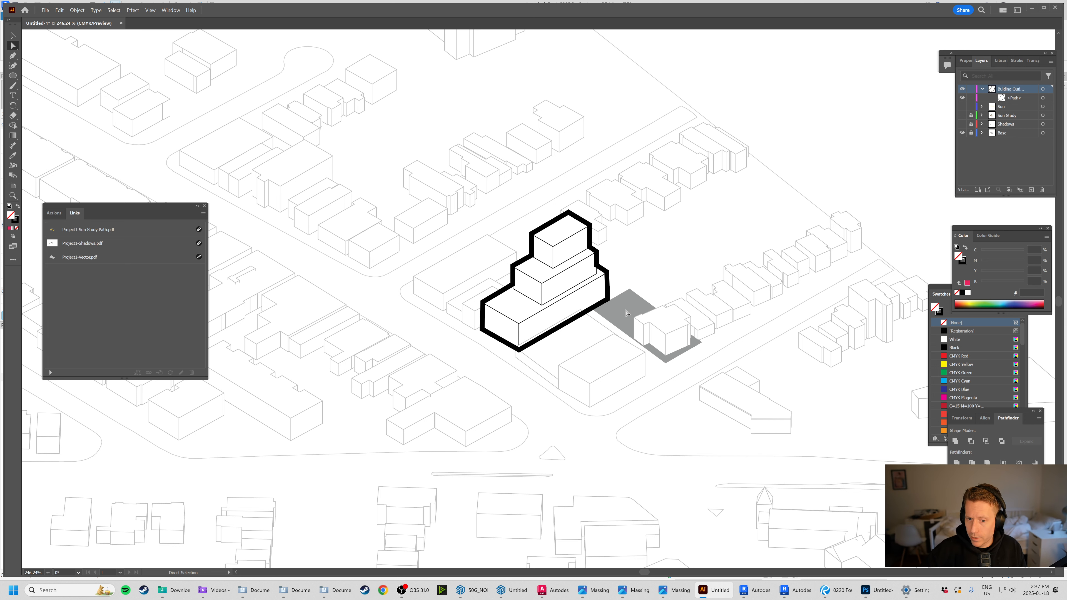
{"action": "key", "text": "ctrl+0"}
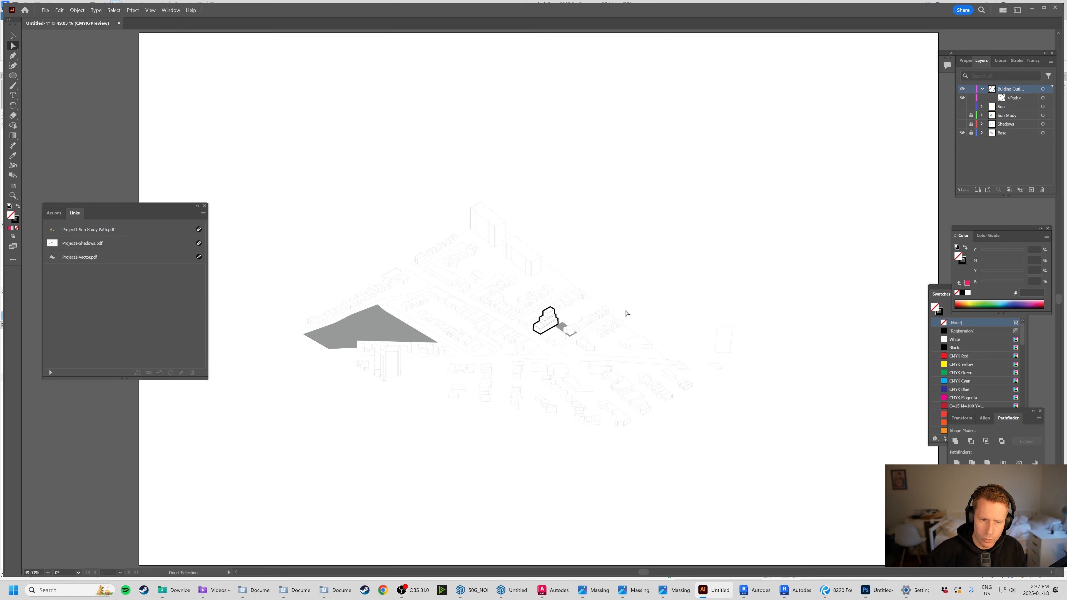
Inspect the building outline against the Base linework and the Shadows layer, showing each layer alone and leaving Base displayed.
{"action": "scroll", "coordinate": [562, 340], "scroll_direction": "down", "scroll_amount": 1, "text": "ctrl"}
{"action": "scroll", "coordinate": [562, 340], "scroll_direction": "up", "scroll_amount": 2, "text": "ctrl"}
{"action": "scroll", "coordinate": [561, 337], "scroll_direction": "up", "scroll_amount": 3, "text": "ctrl"}
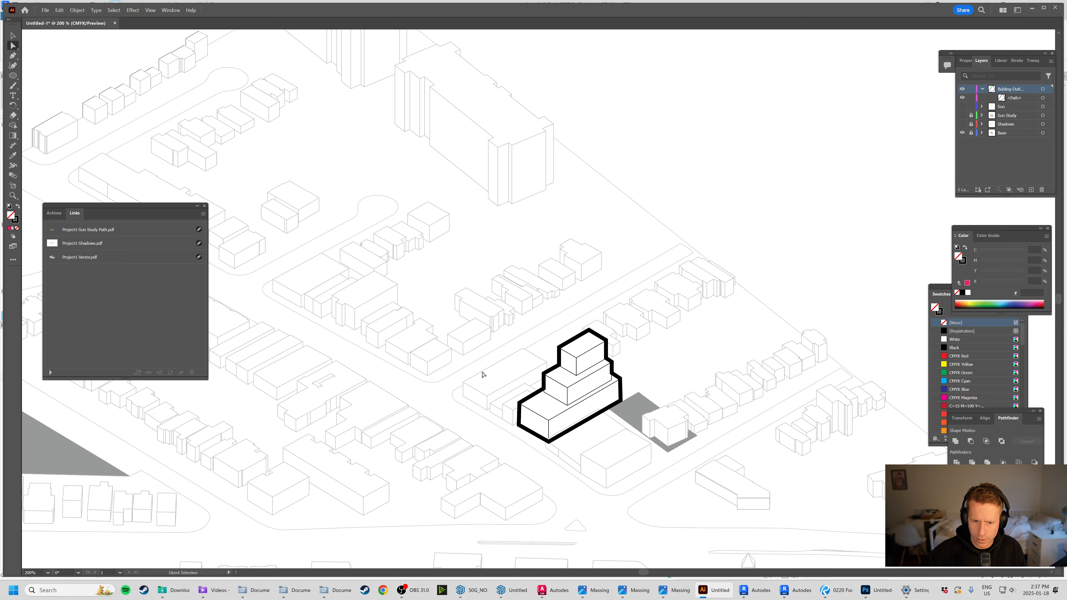
{"action": "left_click_drag", "start_coordinate": [483, 374], "coordinate": [529, 286]}
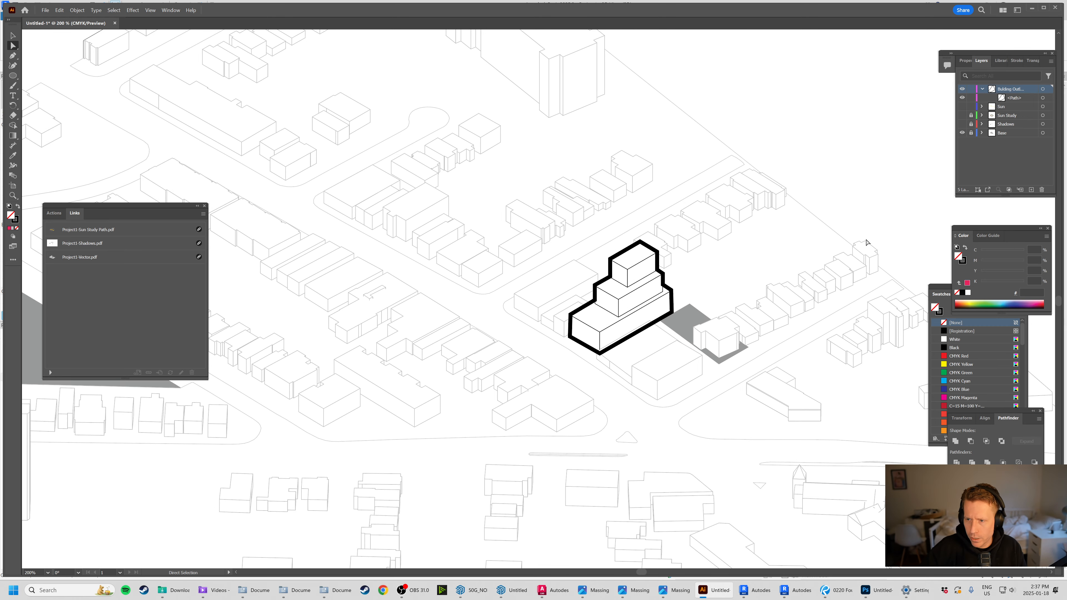
{"action": "left_click_drag", "start_coordinate": [831, 185], "coordinate": [801, 173]}
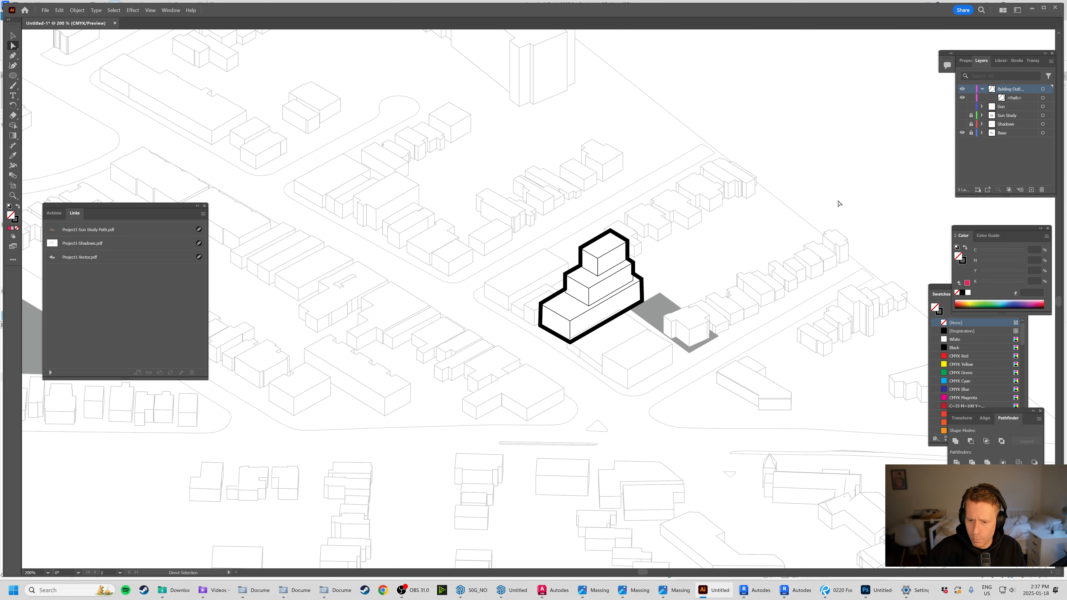
{"action": "left_click", "coordinate": [962, 133]}
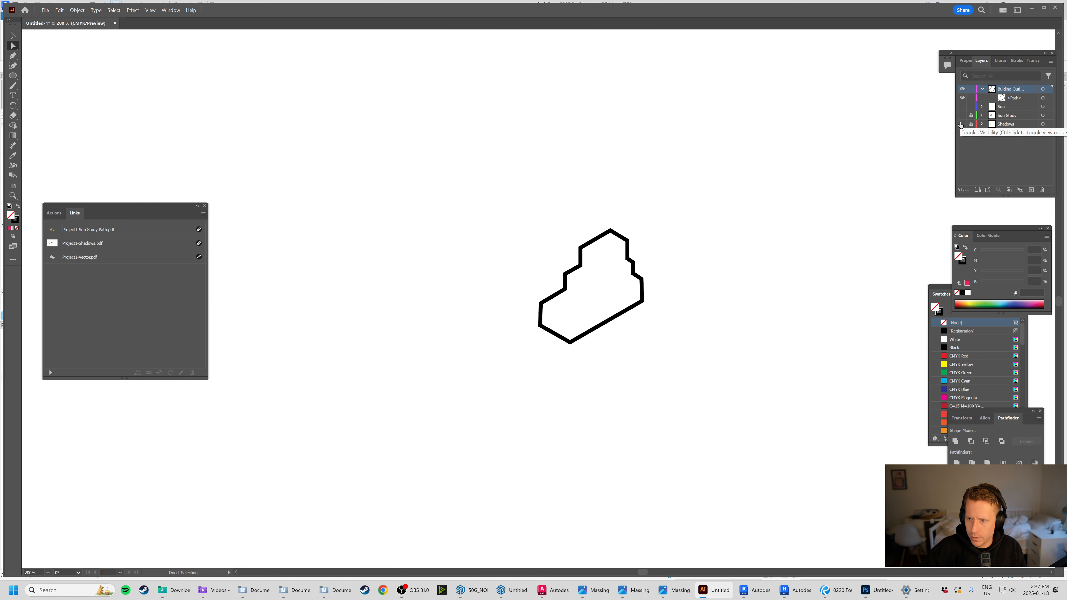
{"action": "left_click", "coordinate": [962, 124]}
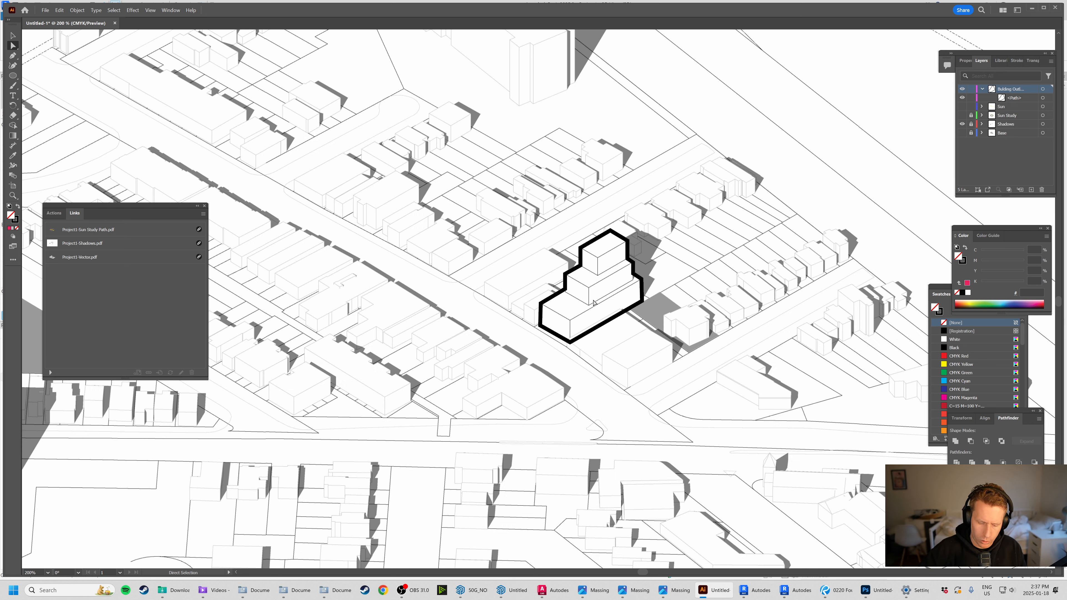
{"action": "key", "text": "ctrl"}
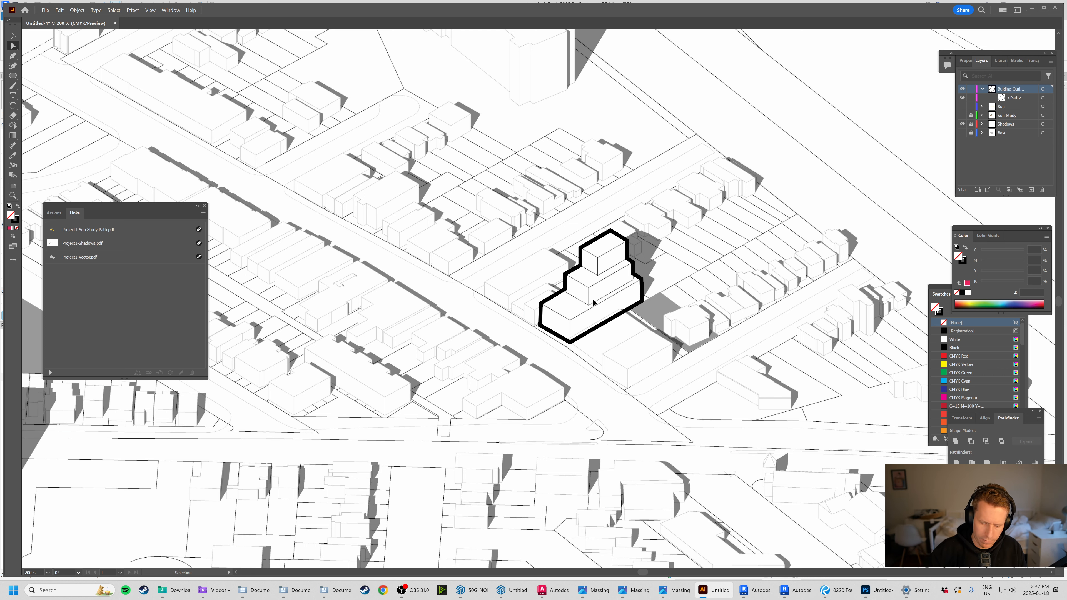
{"action": "scroll", "coordinate": [593, 303], "scroll_direction": "down", "scroll_amount": 1, "text": "alt"}
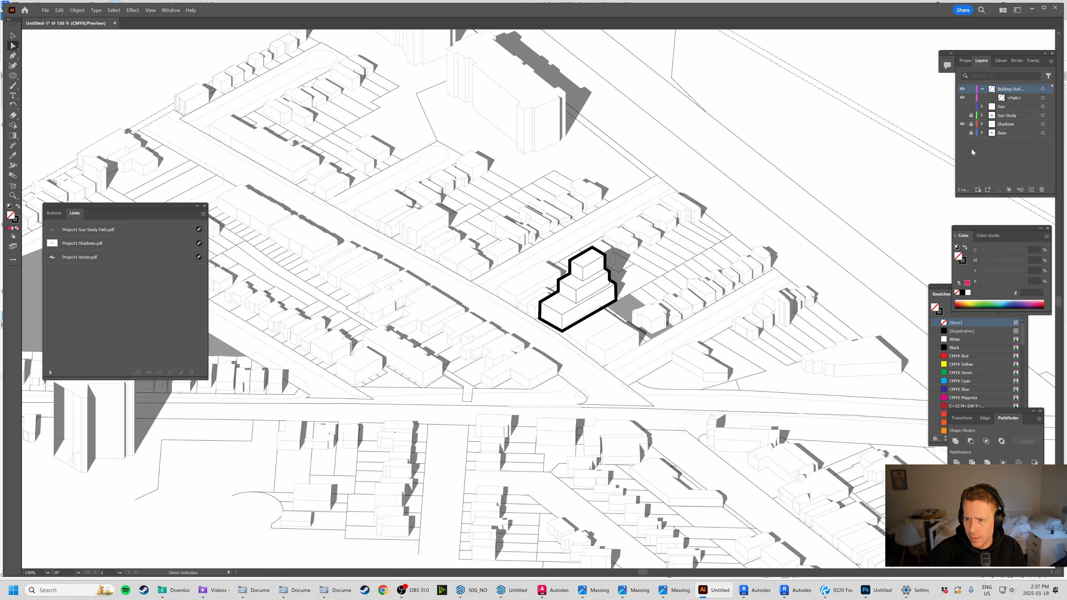
{"action": "left_click", "coordinate": [963, 125]}
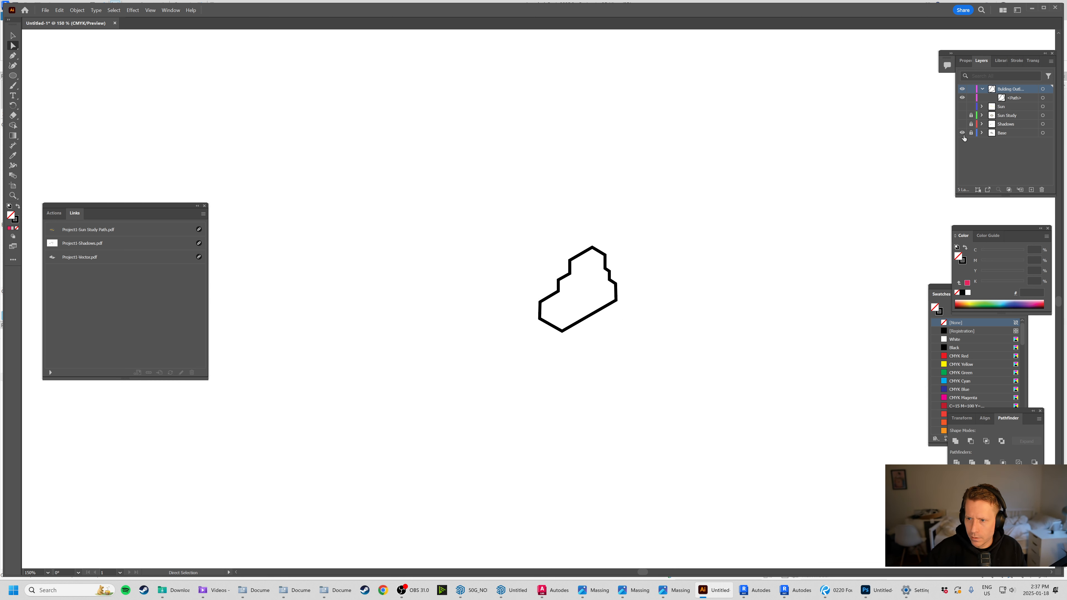
{"action": "left_click", "coordinate": [963, 133]}
Show the Sun Study, Shadows and Sun layers together with the Base layer and building outline.
{"action": "left_click_drag", "start_coordinate": [384, 390], "coordinate": [426, 374]}
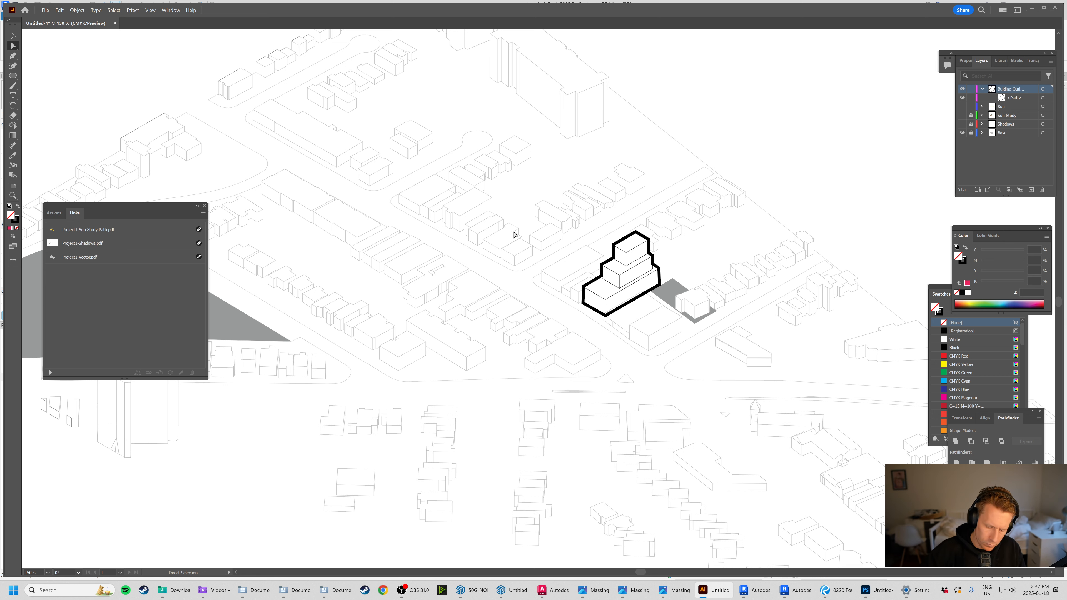
{"action": "key", "text": "ctrl+minus"}
{"action": "key", "text": "ctrl+minus"}
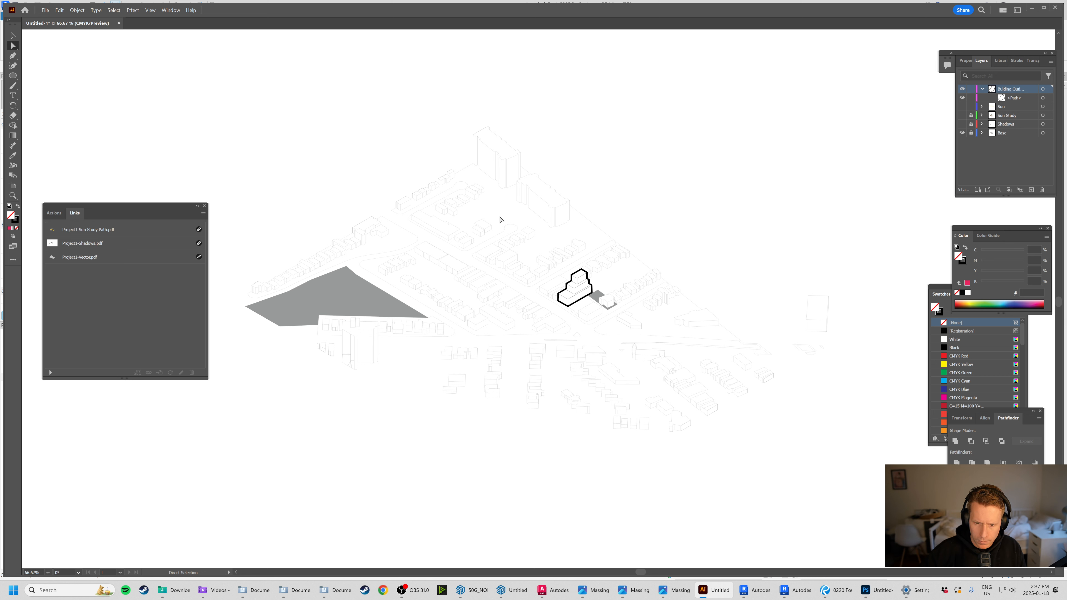
{"action": "left_click", "coordinate": [962, 115]}
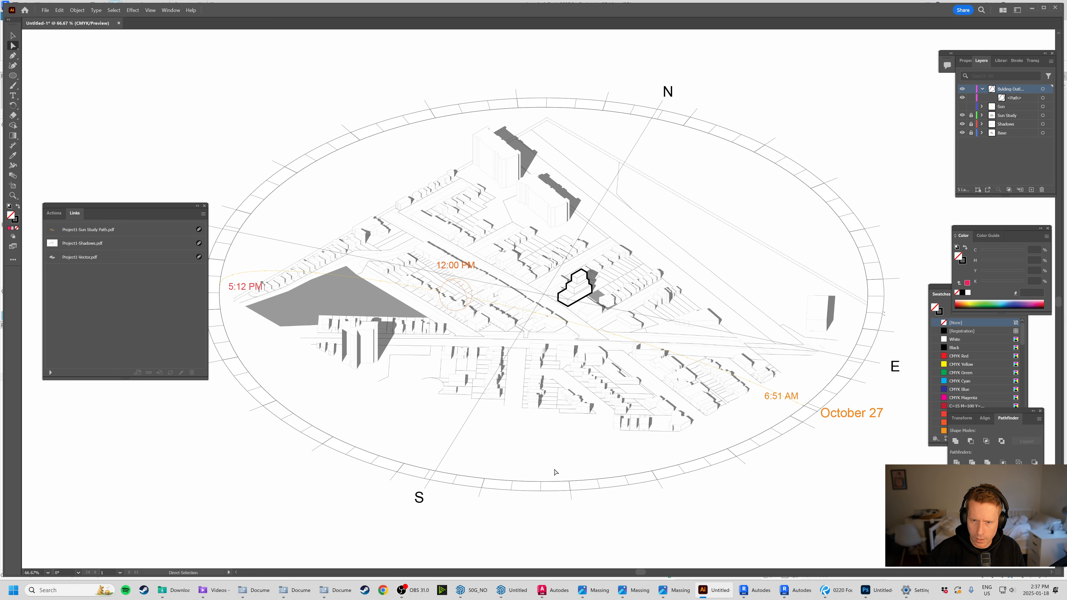
{"action": "left_click", "coordinate": [962, 106]}
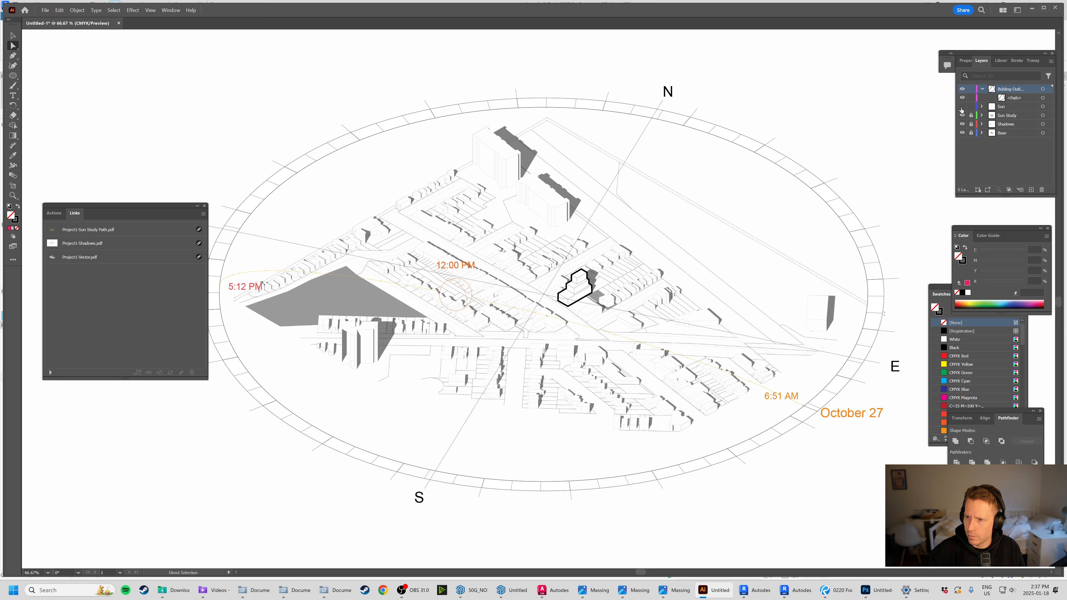
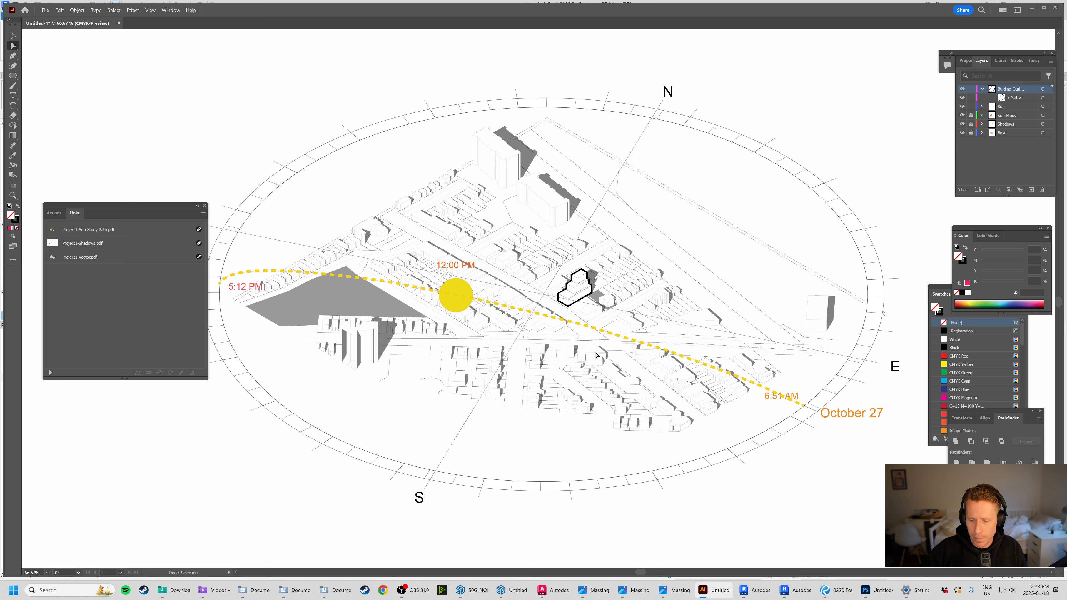
Switch to Photos and review the massing example images covering the cross section and the zoning, site and building context.
{"action": "left_click", "coordinate": [673, 590]}
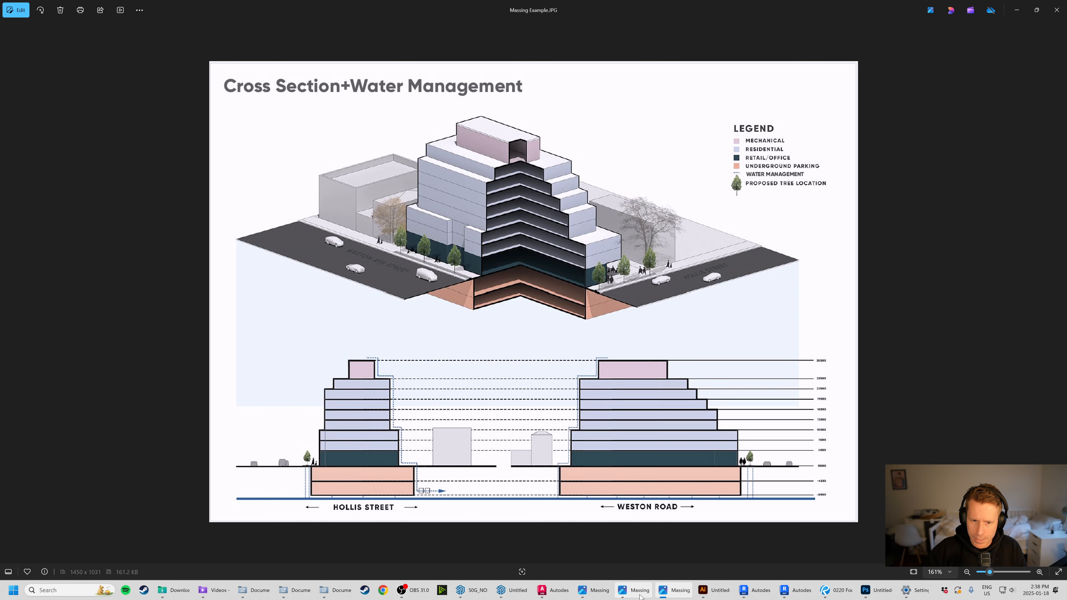
{"action": "left_click", "coordinate": [633, 592]}
{"action": "left_click", "coordinate": [594, 590]}
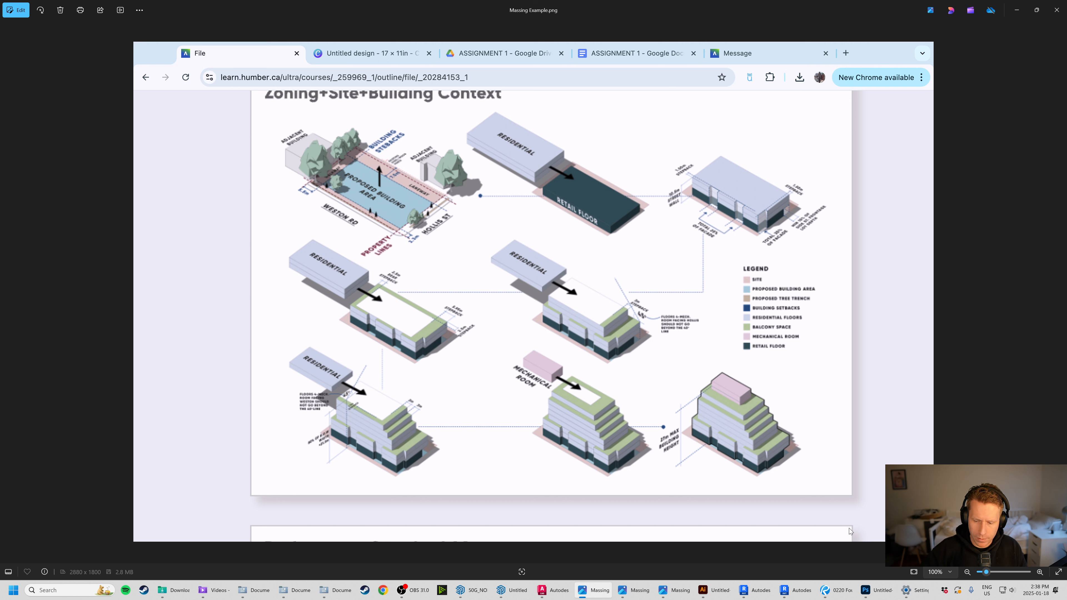
Switch to the Revit window showing the building mass without the sun path and duplicate its {3D} view.
{"action": "mouse_move", "coordinate": [802, 589]}
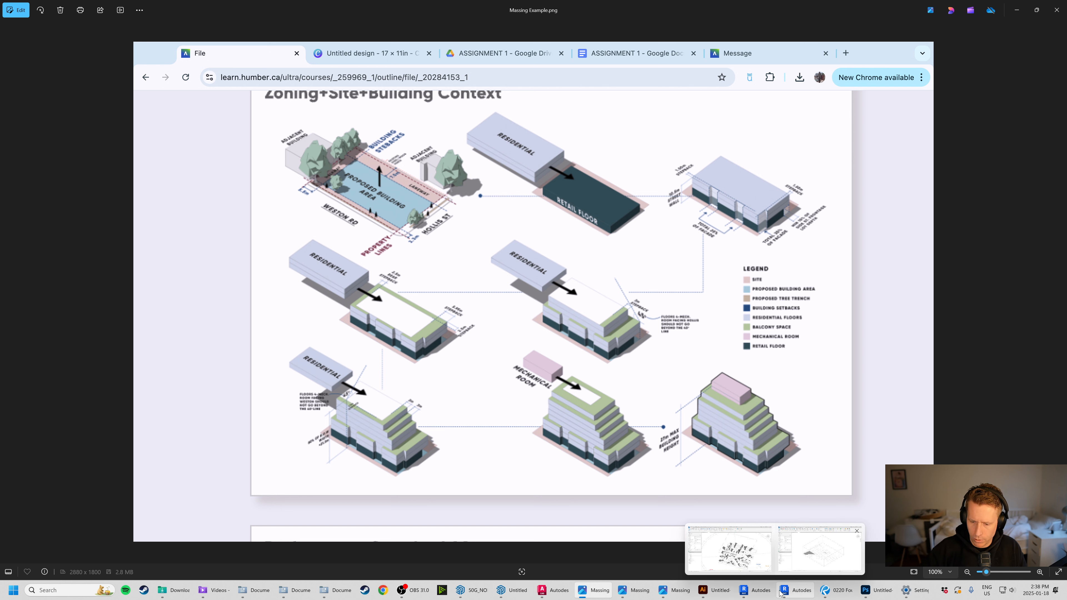
{"action": "left_click", "coordinate": [746, 590]}
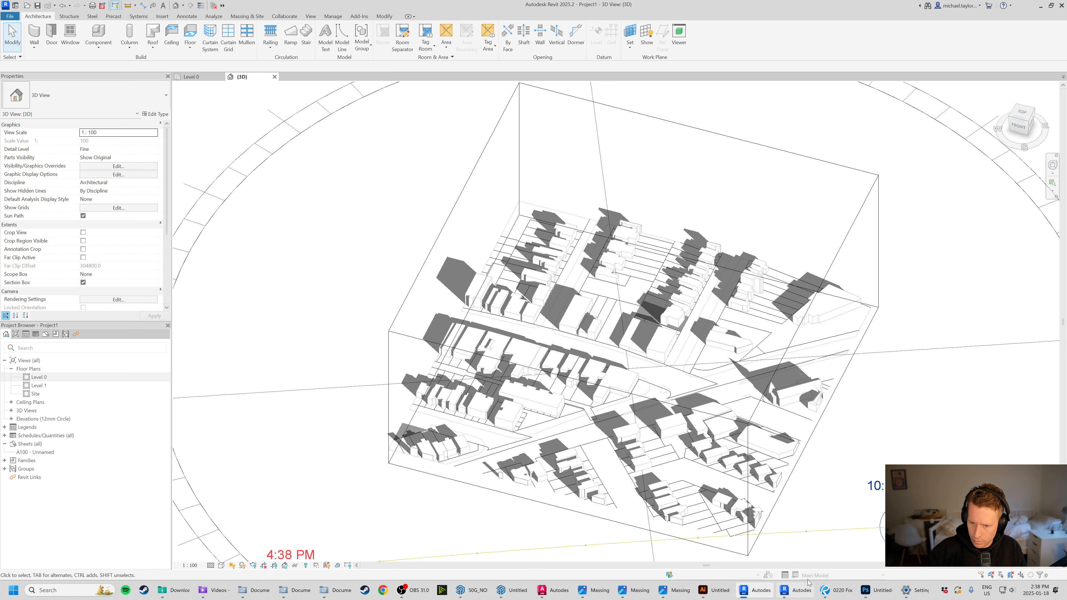
{"action": "left_click", "coordinate": [790, 591]}
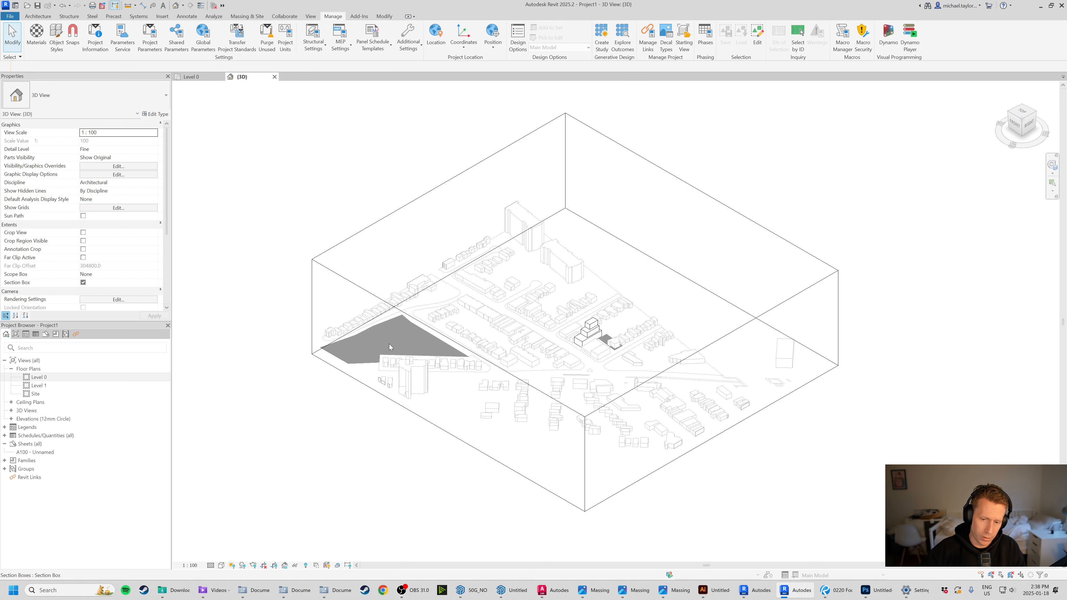
{"action": "left_click", "coordinate": [11, 411]}
{"action": "right_click", "coordinate": [38, 419]}
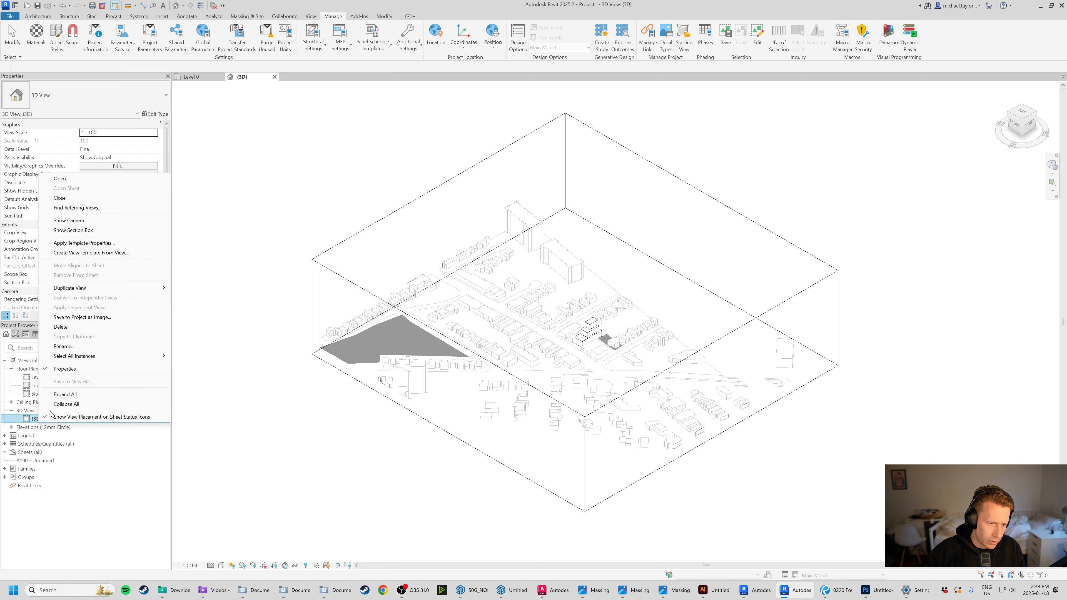
{"action": "mouse_move", "coordinate": [126, 288]}
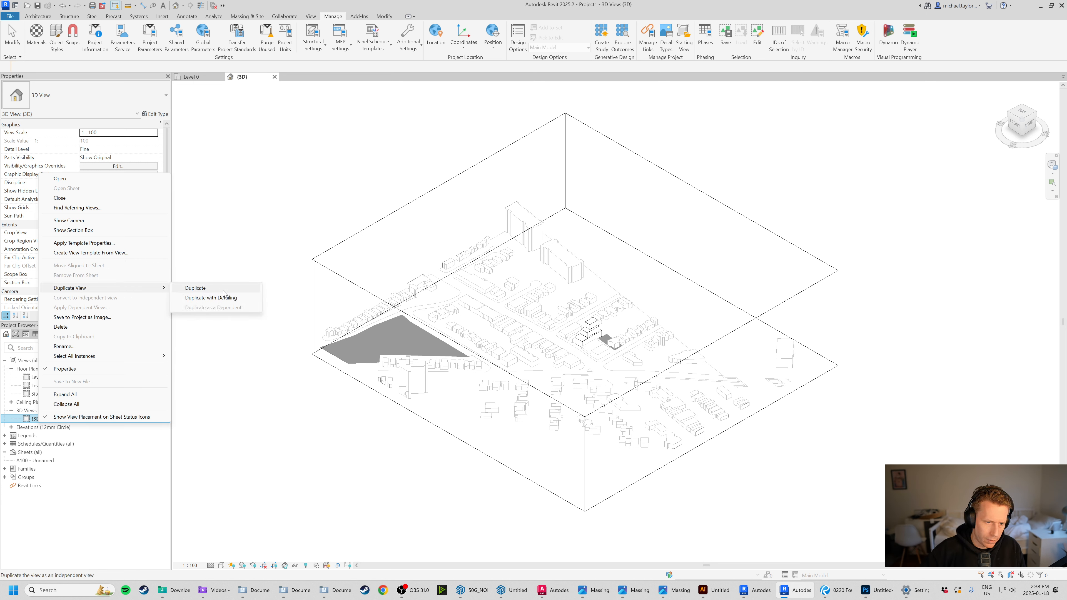
{"action": "left_click", "coordinate": [195, 288]}
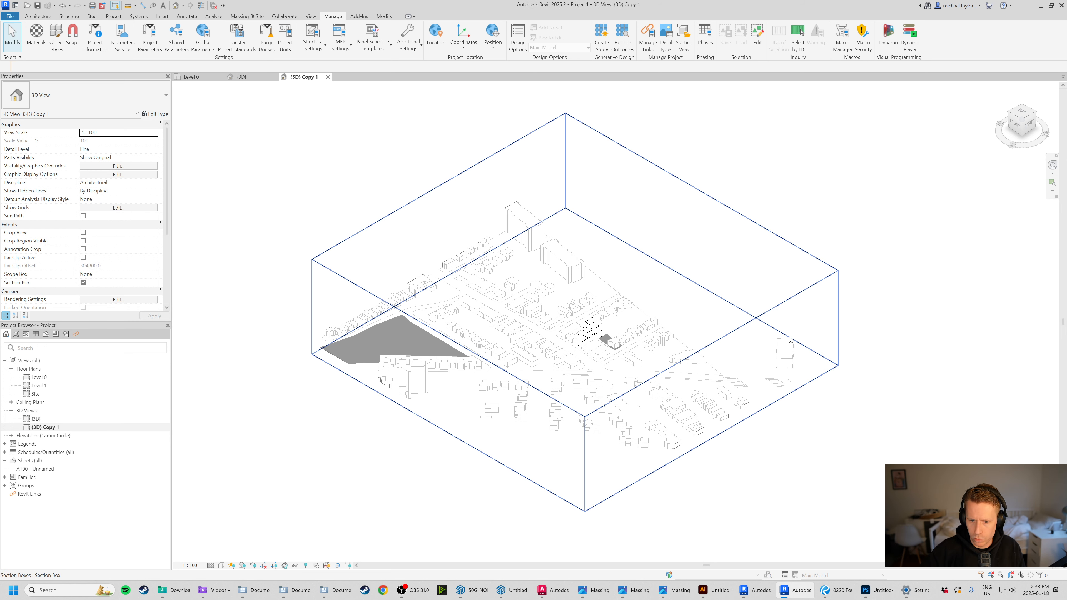
Select the section box in the duplicated 3D view and pull its sides in around the building mass.
{"action": "left_click", "coordinate": [730, 333]}
{"action": "left_click_drag", "start_coordinate": [711, 392], "coordinate": [602, 336]}
{"action": "left_click_drag", "start_coordinate": [648, 209], "coordinate": [580, 248]}
{"action": "left_click_drag", "start_coordinate": [395, 355], "coordinate": [508, 290]}
{"action": "left_click_drag", "start_coordinate": [461, 221], "coordinate": [593, 300]}
{"action": "scroll", "coordinate": [615, 361], "scroll_direction": "up", "scroll_amount": 2}
{"action": "scroll", "coordinate": [615, 363], "scroll_direction": "up", "scroll_amount": 2}
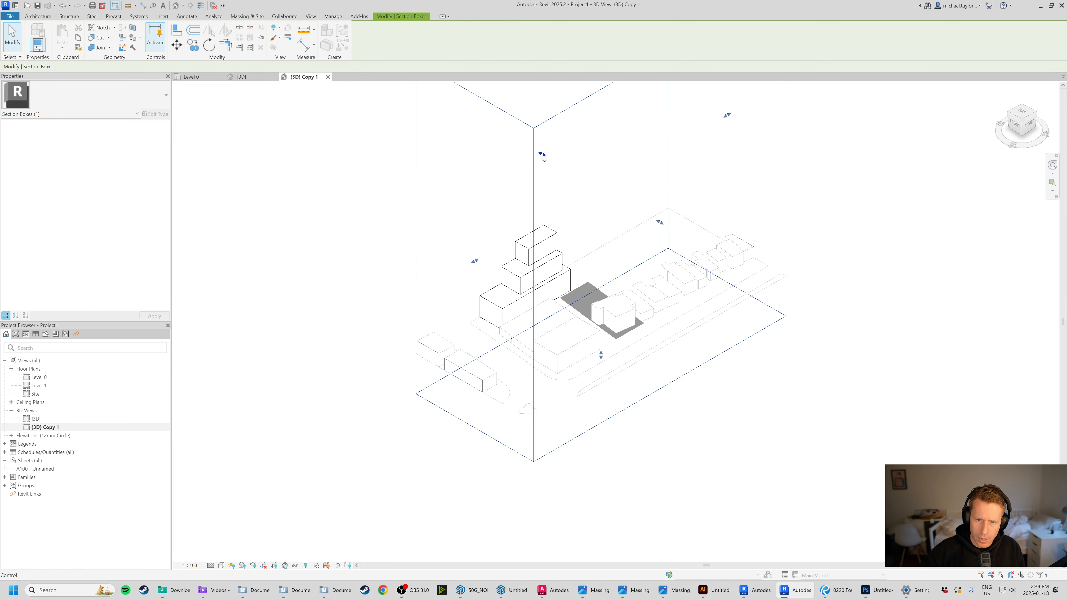
Lower the top of the section box and adjust its sides to frame the building mass and adjacent lots.
{"action": "scroll", "coordinate": [570, 385], "scroll_direction": "down", "scroll_amount": 2}
{"action": "left_click_drag", "start_coordinate": [576, 171], "coordinate": [575, 279]}
{"action": "scroll", "coordinate": [568, 361], "scroll_direction": "up", "scroll_amount": 3}
{"action": "scroll", "coordinate": [640, 358], "scroll_direction": "down", "scroll_amount": 1}
{"action": "left_click_drag", "start_coordinate": [680, 335], "coordinate": [622, 301]}
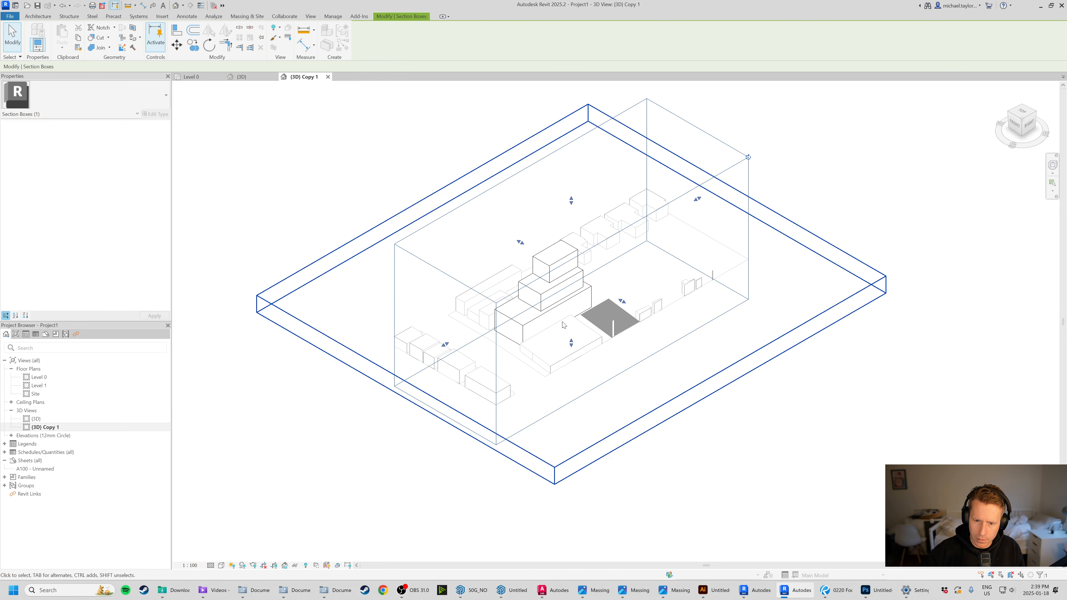
{"action": "left_click_drag", "start_coordinate": [521, 242], "coordinate": [493, 225]}
{"action": "left_click_drag", "start_coordinate": [684, 192], "coordinate": [621, 227]}
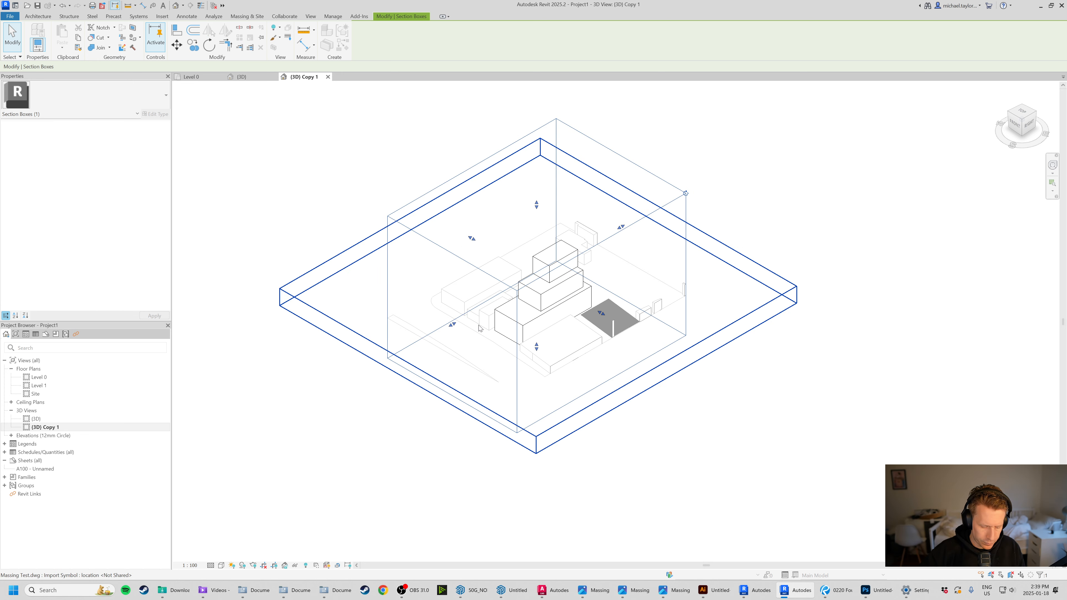
Turn on the Parcels layer of Massing Test.dwg in the 3D view's imported-category visibility overrides.
{"action": "key", "text": "v"}
{"action": "key", "text": "v"}
{"action": "left_click", "coordinate": [311, 134]}
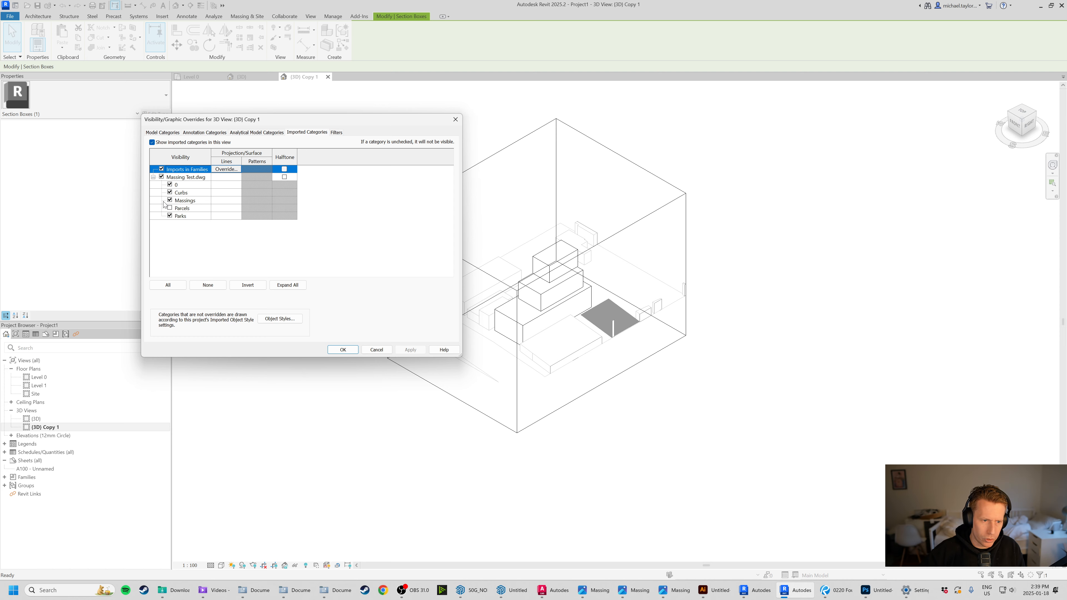
{"action": "left_click", "coordinate": [169, 208]}
{"action": "left_click", "coordinate": [343, 349]}
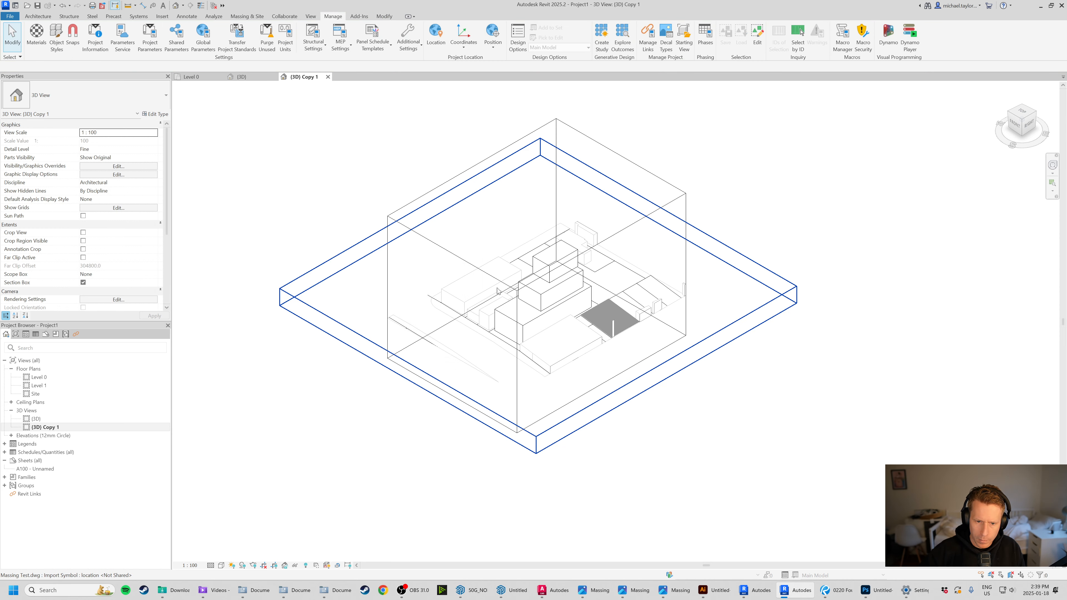
Extend the section box outward to take in more neighbouring buildings and parcels, and deselect it.
{"action": "scroll", "coordinate": [498, 290], "scroll_direction": "up", "scroll_amount": 3}
{"action": "left_click", "coordinate": [477, 272]}
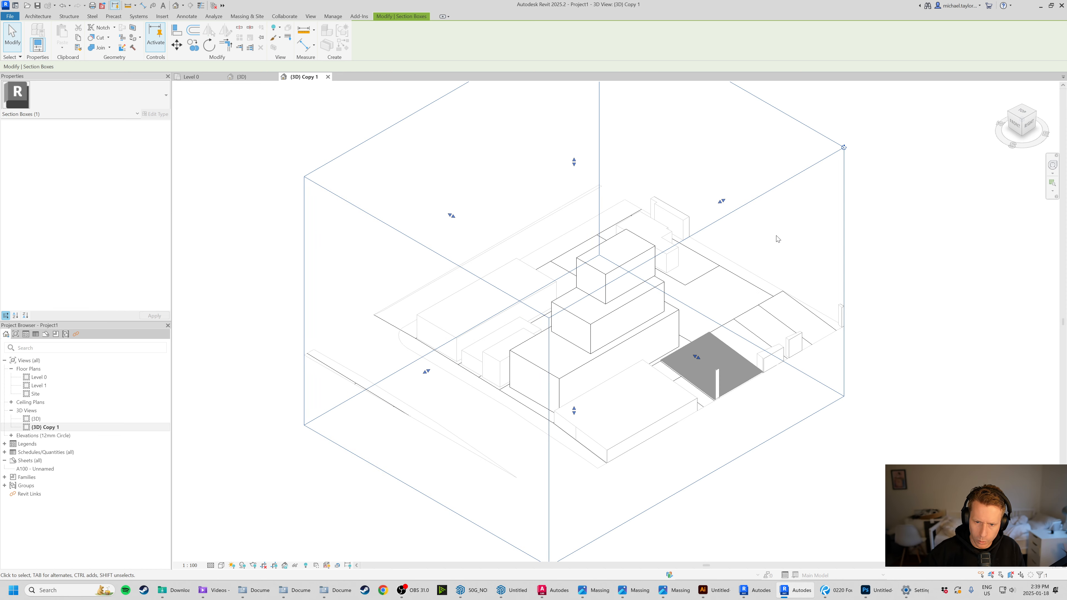
{"action": "left_click_drag", "start_coordinate": [721, 201], "coordinate": [748, 198]}
{"action": "left_click", "coordinate": [1022, 120]}
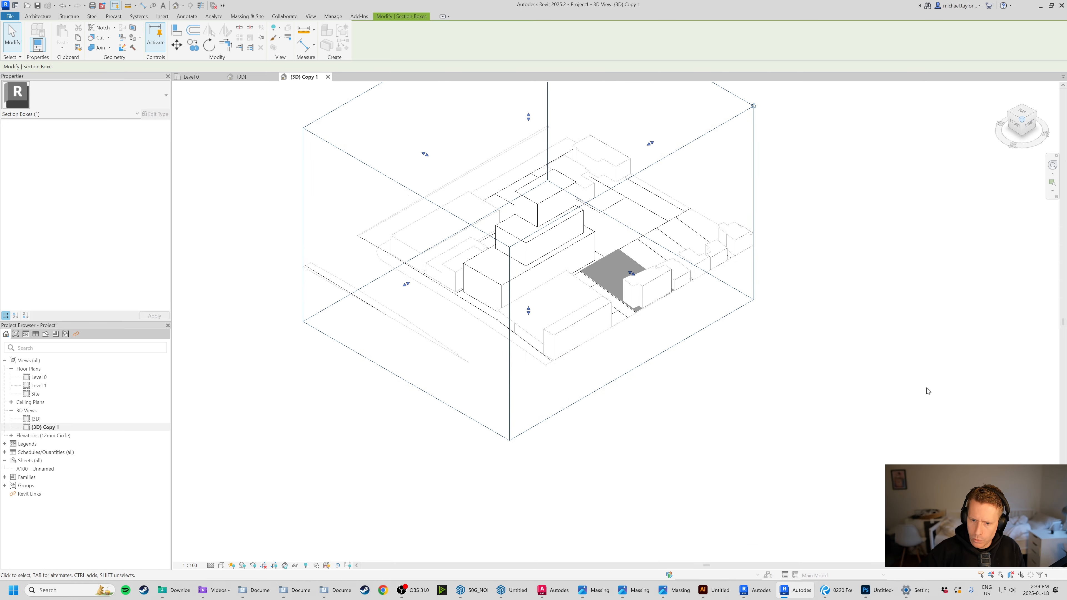
{"action": "scroll", "coordinate": [619, 373], "scroll_direction": "down", "scroll_amount": 1}
{"action": "middle_click_drag", "start_coordinate": [619, 373], "coordinate": [700, 469]}
{"action": "left_click", "coordinate": [850, 382]}
{"action": "scroll", "coordinate": [652, 394], "scroll_direction": "up", "scroll_amount": 2}
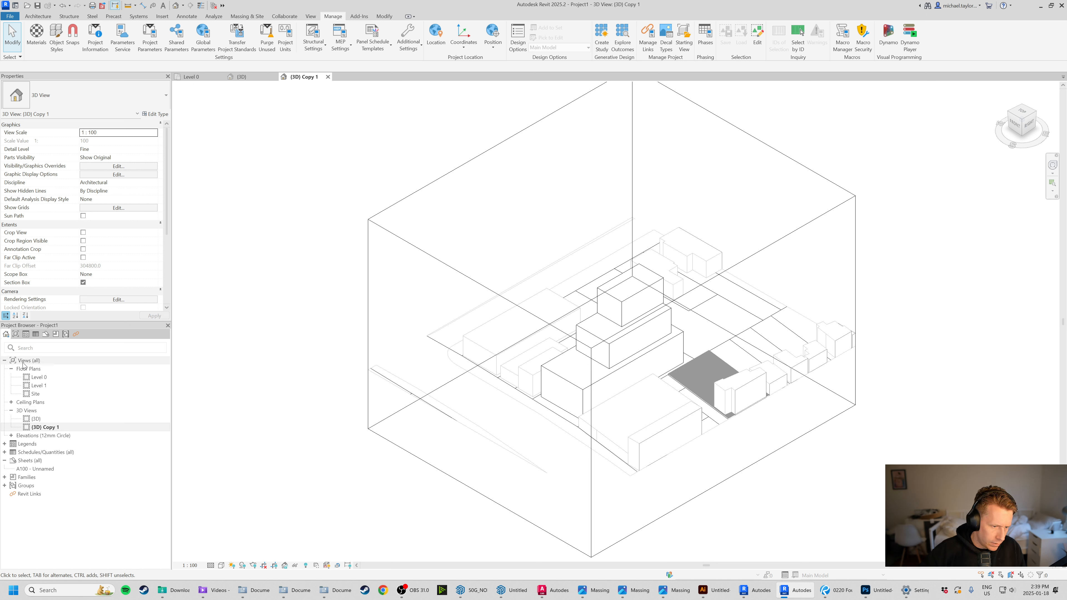
Expand the project's elevations and open the East elevation view.
{"action": "double_click", "coordinate": [54, 435]}
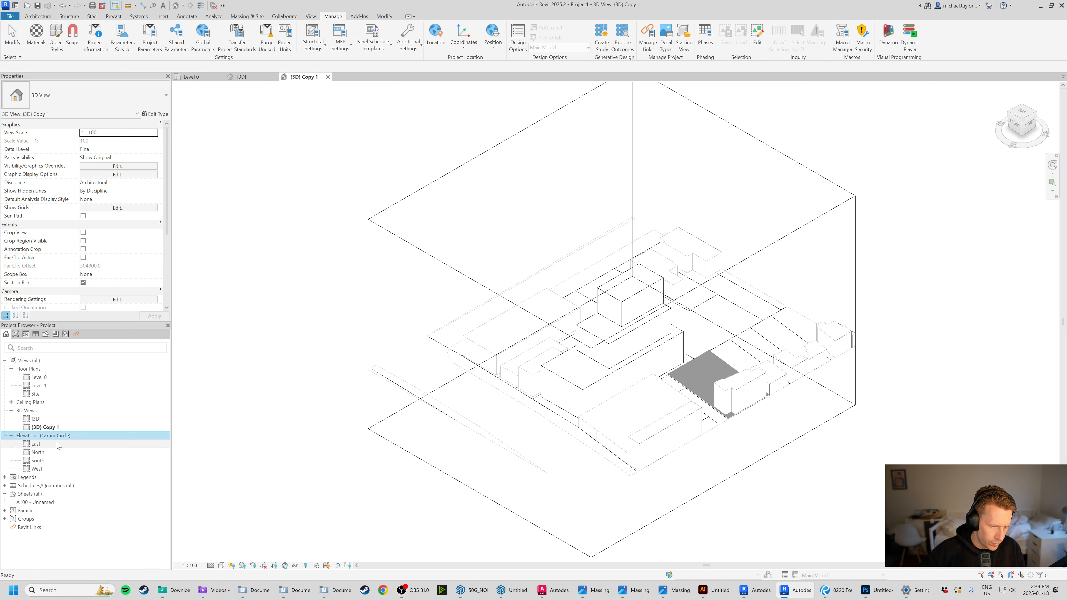
{"action": "double_click", "coordinate": [58, 445]}
{"action": "scroll", "coordinate": [562, 307], "scroll_direction": "up", "scroll_amount": 5}
{"action": "left_click", "coordinate": [671, 344]}
{"action": "scroll", "coordinate": [675, 380], "scroll_direction": "up", "scroll_amount": 1}
{"action": "left_click", "coordinate": [674, 382]}
{"action": "scroll", "coordinate": [727, 342], "scroll_direction": "down", "scroll_amount": 2}
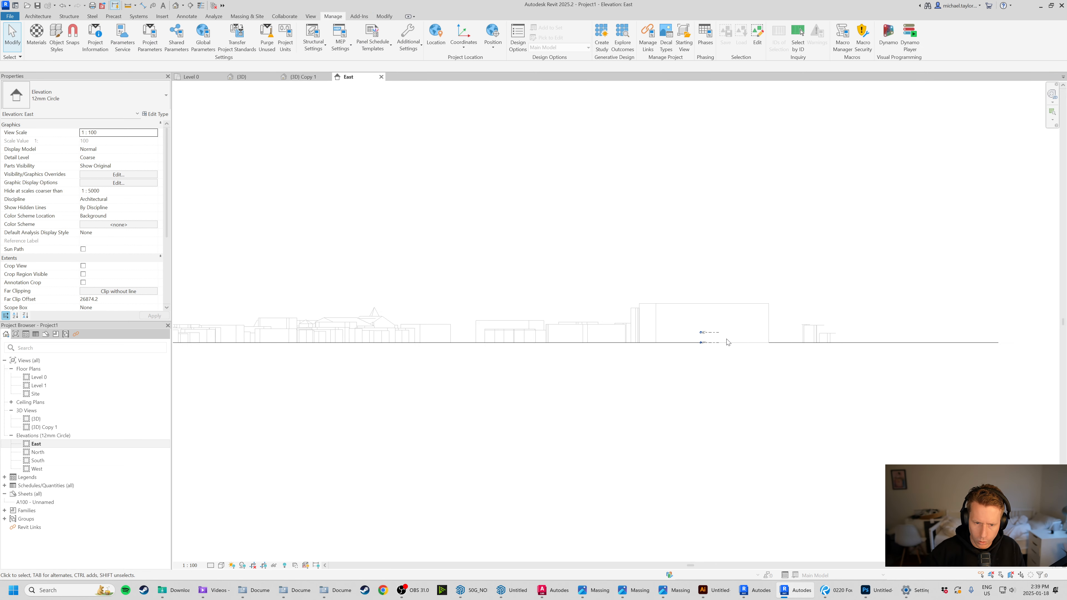
Propagate the Level 1 datum extents from the East elevation to the West elevation.
{"action": "scroll", "coordinate": [728, 342], "scroll_direction": "down", "scroll_amount": 2}
{"action": "scroll", "coordinate": [453, 321], "scroll_direction": "up", "scroll_amount": 1}
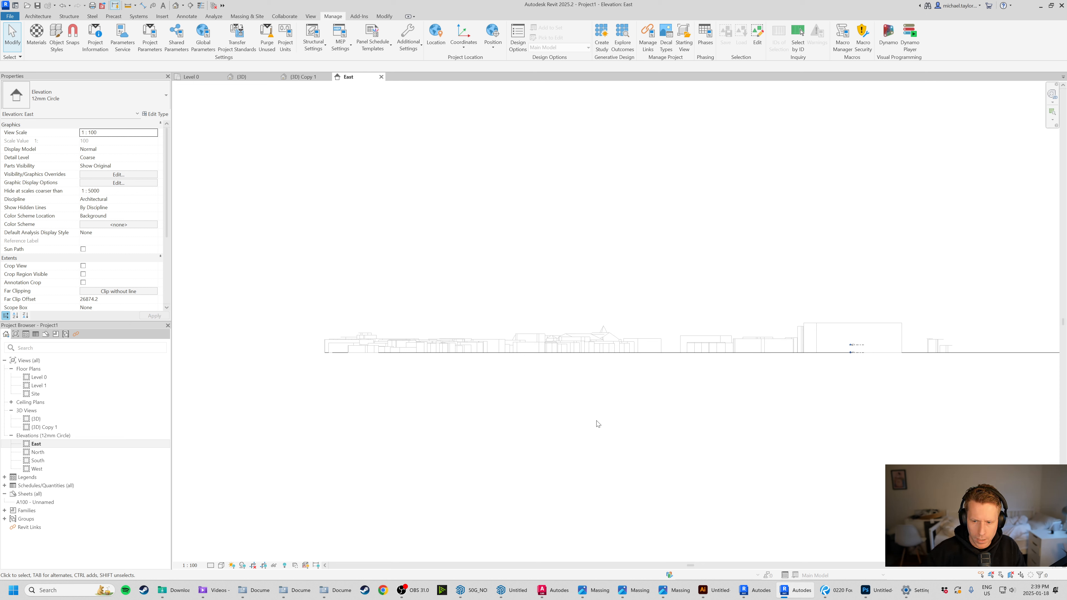
{"action": "scroll", "coordinate": [349, 365], "scroll_direction": "down", "scroll_amount": 2}
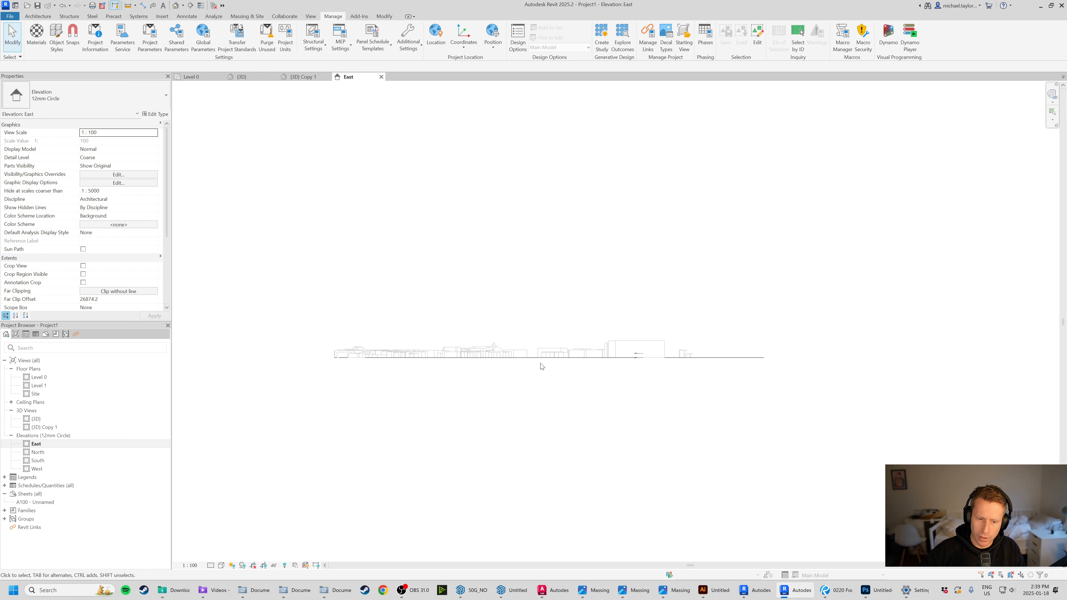
{"action": "scroll", "coordinate": [618, 377], "scroll_direction": "up", "scroll_amount": 4}
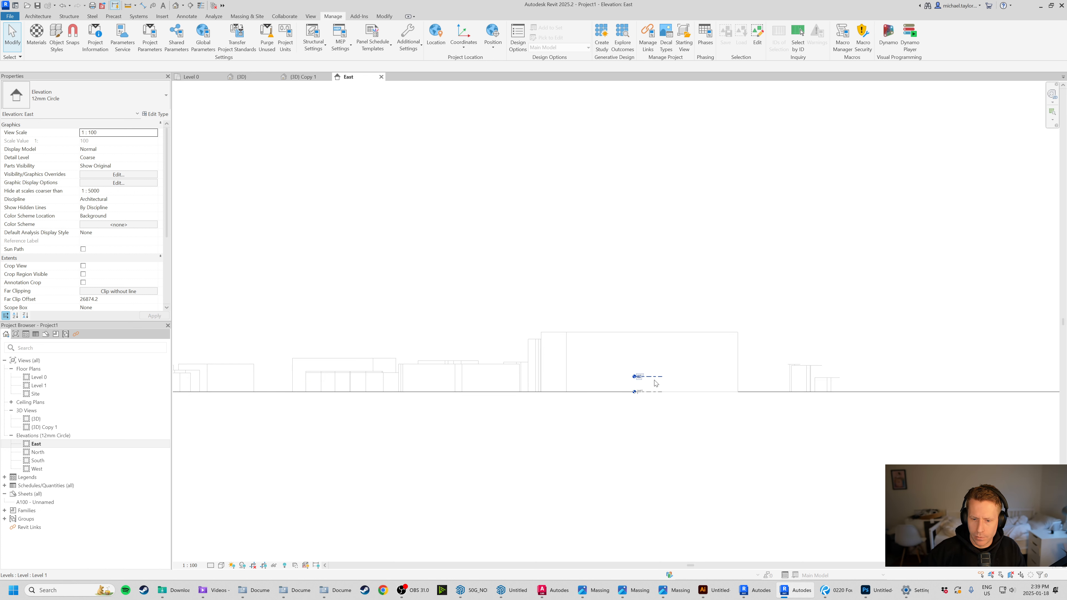
{"action": "left_click", "coordinate": [656, 383]}
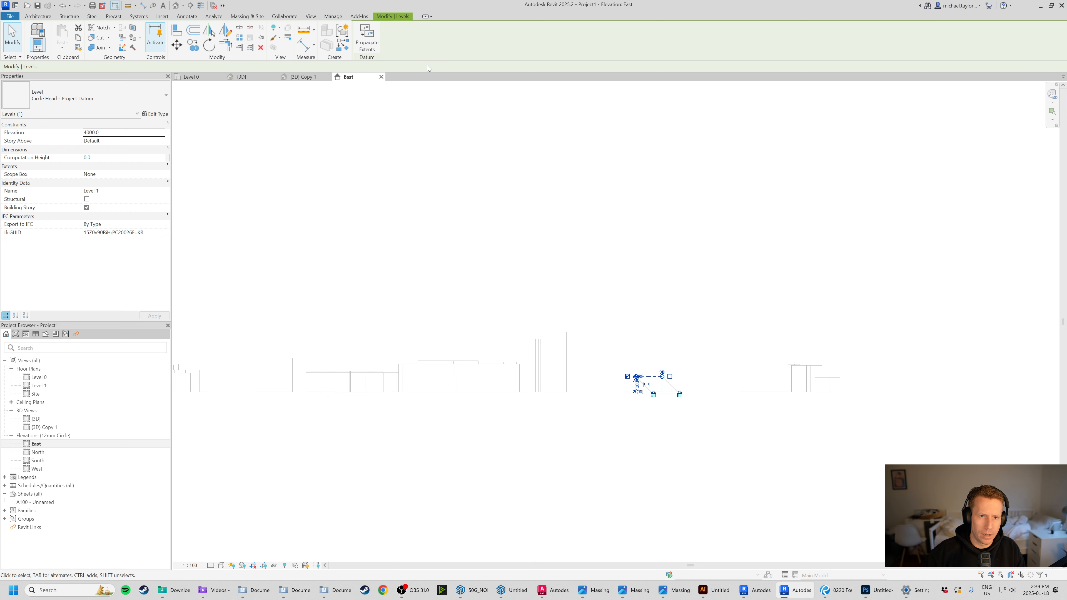
{"action": "left_click", "coordinate": [373, 39]}
{"action": "left_click", "coordinate": [464, 249]}
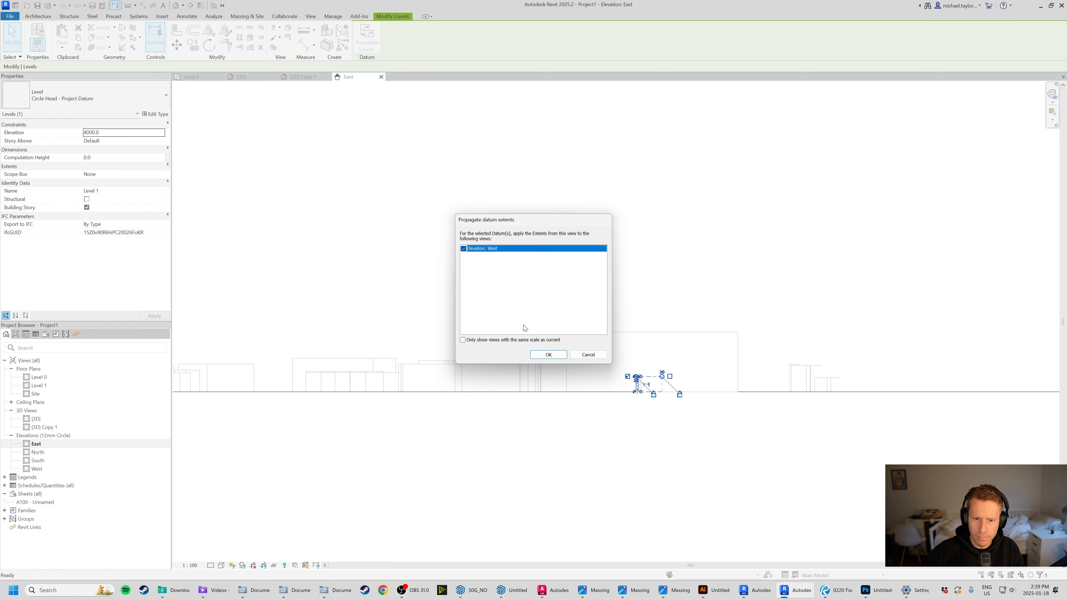
{"action": "left_click", "coordinate": [548, 357]}
{"action": "left_click", "coordinate": [662, 430]}
Propagate the Level 0 datum extents to the West elevation and deselect the level.
{"action": "left_click", "coordinate": [654, 392]}
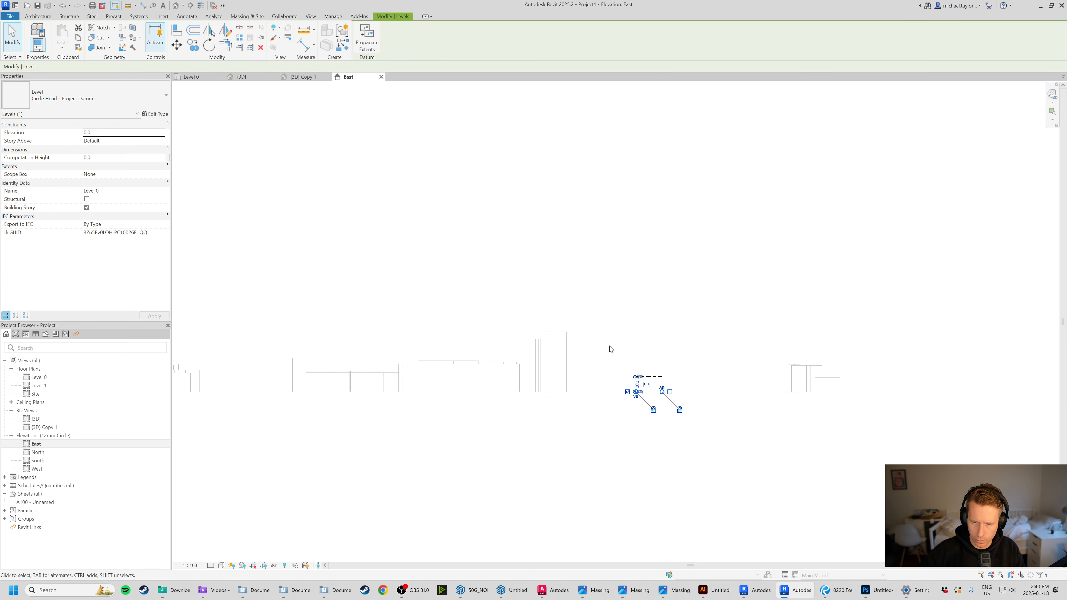
{"action": "left_click", "coordinate": [367, 40]}
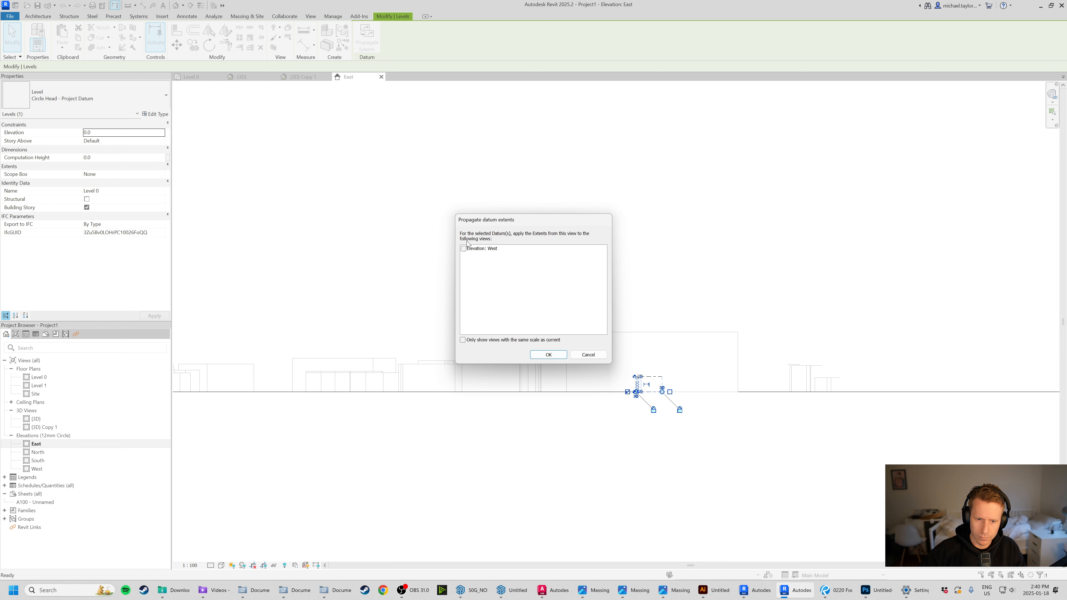
{"action": "left_click", "coordinate": [463, 249]}
{"action": "left_click", "coordinate": [548, 355]}
{"action": "left_click", "coordinate": [638, 455]}
Try to stretch both ends of the level lines outward past the building in the East elevation.
{"action": "scroll", "coordinate": [625, 351], "scroll_direction": "up", "scroll_amount": 2}
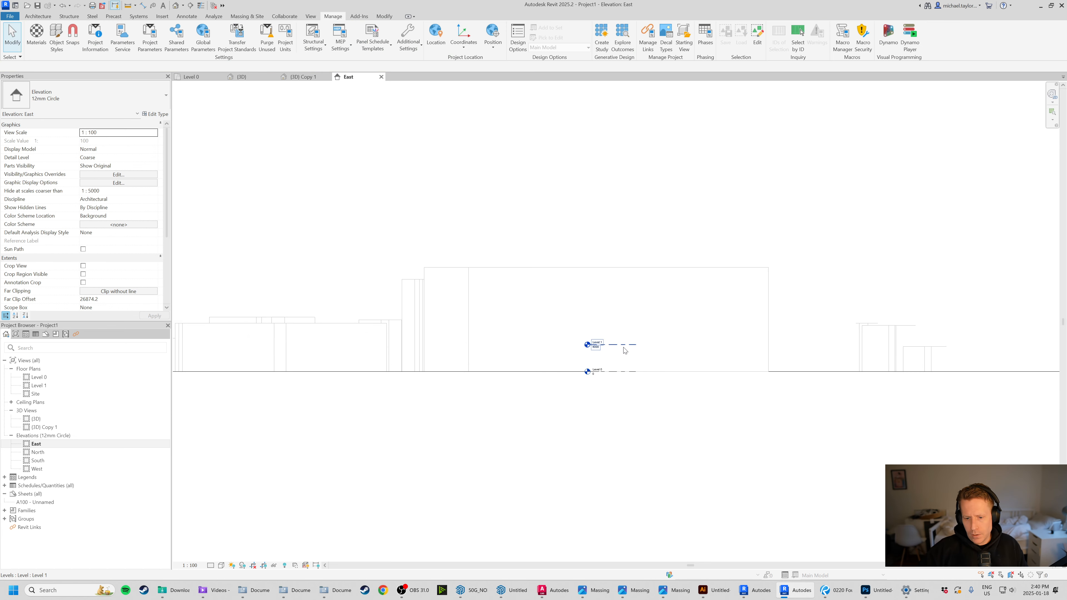
{"action": "left_click", "coordinate": [625, 347]}
{"action": "scroll", "coordinate": [635, 351], "scroll_direction": "down", "scroll_amount": 4}
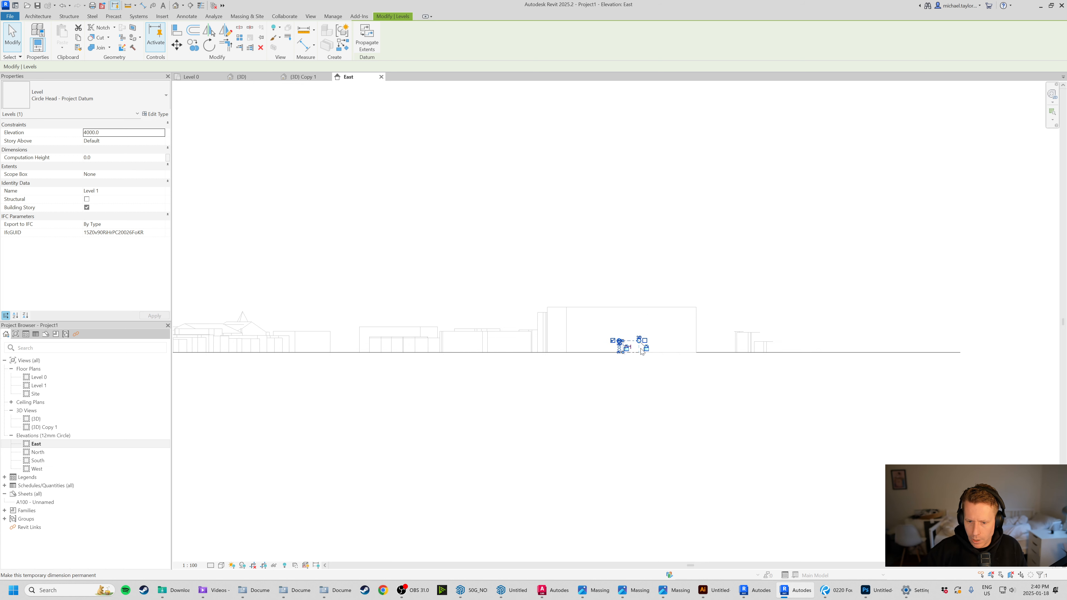
{"action": "scroll", "coordinate": [670, 332], "scroll_direction": "up", "scroll_amount": 1}
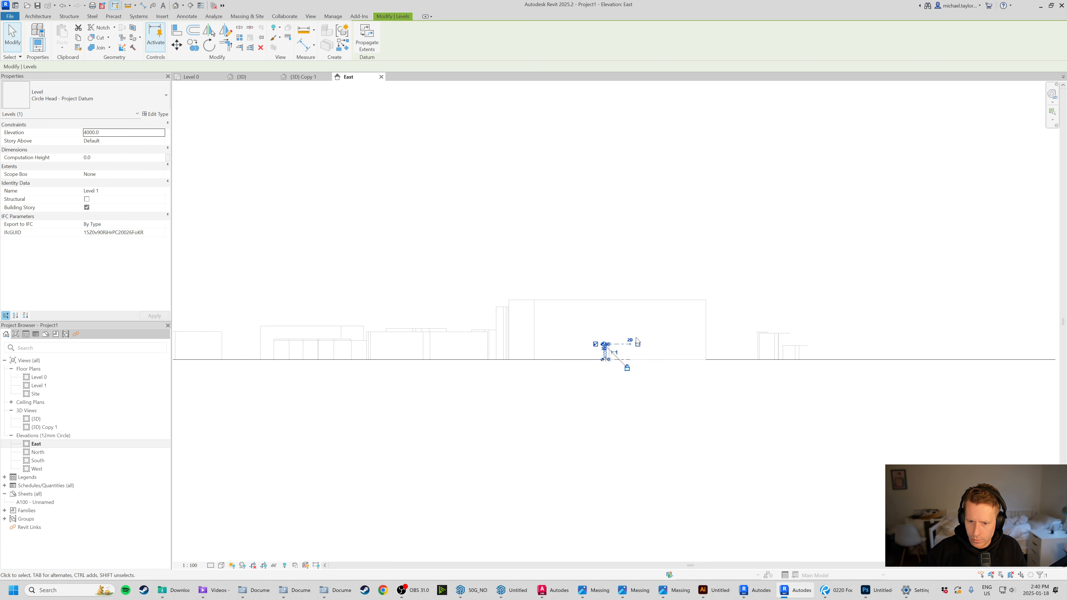
{"action": "key", "text": "ctrl+z"}
{"action": "scroll", "coordinate": [659, 332], "scroll_direction": "down", "scroll_amount": 2}
{"action": "left_click", "coordinate": [631, 342]}
{"action": "scroll", "coordinate": [637, 346], "scroll_direction": "up", "scroll_amount": 3}
{"action": "left_click_drag", "start_coordinate": [638, 338], "coordinate": [895, 336]}
{"action": "scroll", "coordinate": [605, 364], "scroll_direction": "down", "scroll_amount": 1}
{"action": "scroll", "coordinate": [604, 349], "scroll_direction": "up", "scroll_amount": 5}
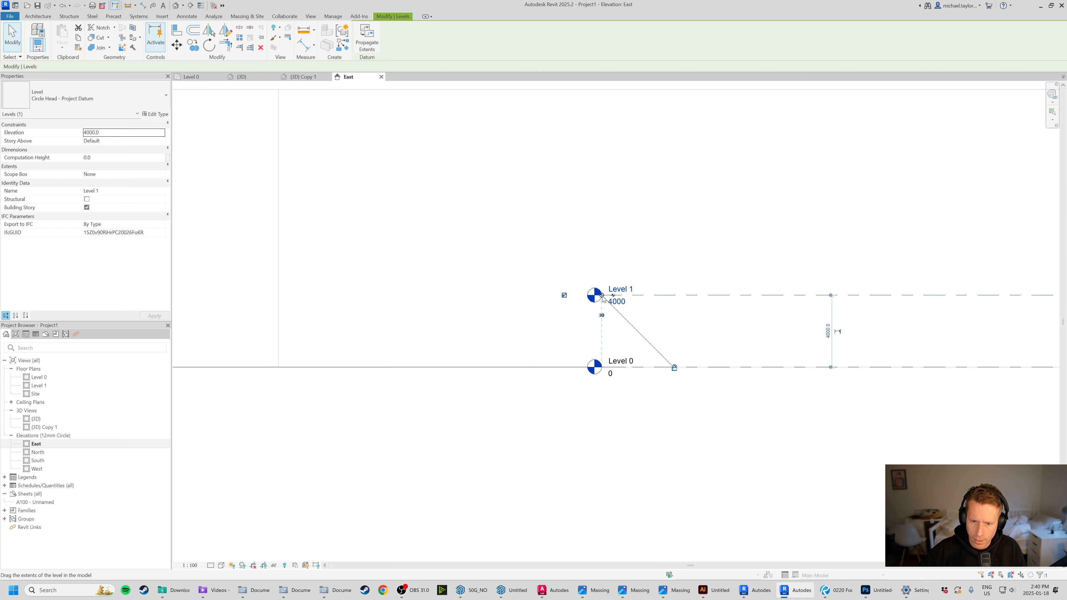
{"action": "left_click_drag", "start_coordinate": [602, 295], "coordinate": [422, 296]}
{"action": "scroll", "coordinate": [602, 296], "scroll_direction": "down", "scroll_amount": 5}
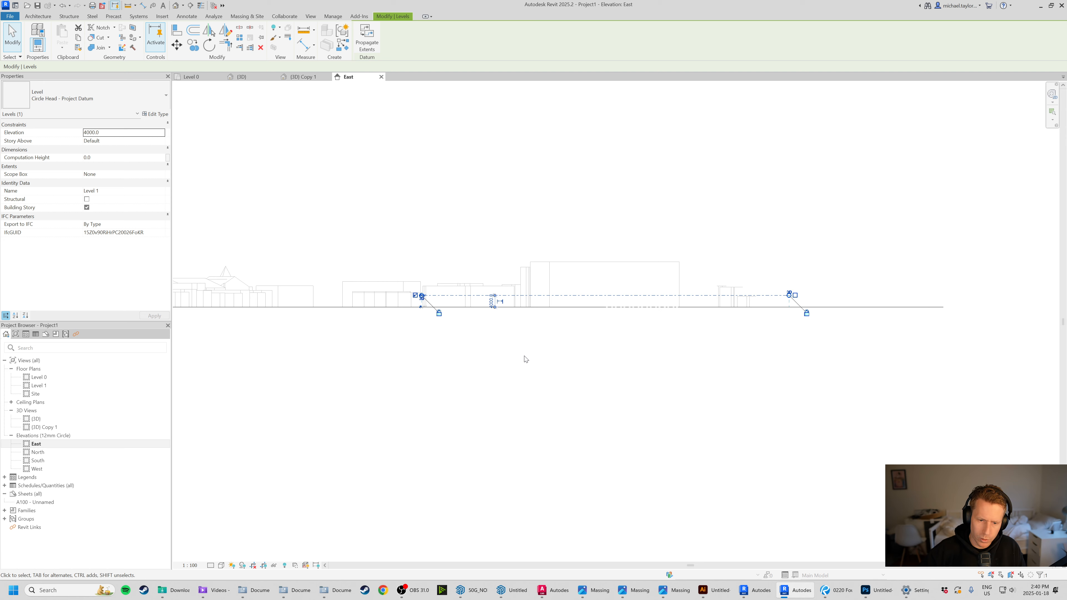
{"action": "key", "text": "ctrl+z"}
{"action": "middle_click_drag", "start_coordinate": [711, 289], "coordinate": [774, 329]}
{"action": "scroll", "coordinate": [774, 329], "scroll_direction": "up", "scroll_amount": 3}
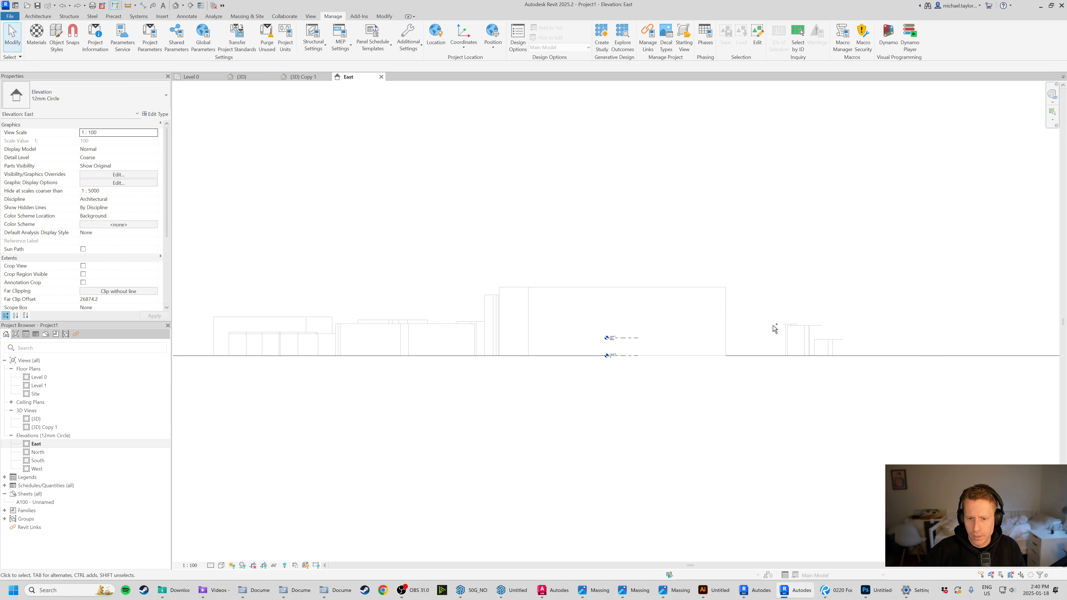
Turn on the Levels annotation category in the visibility overrides of the {3D} view.
{"action": "left_click", "coordinate": [635, 344]}
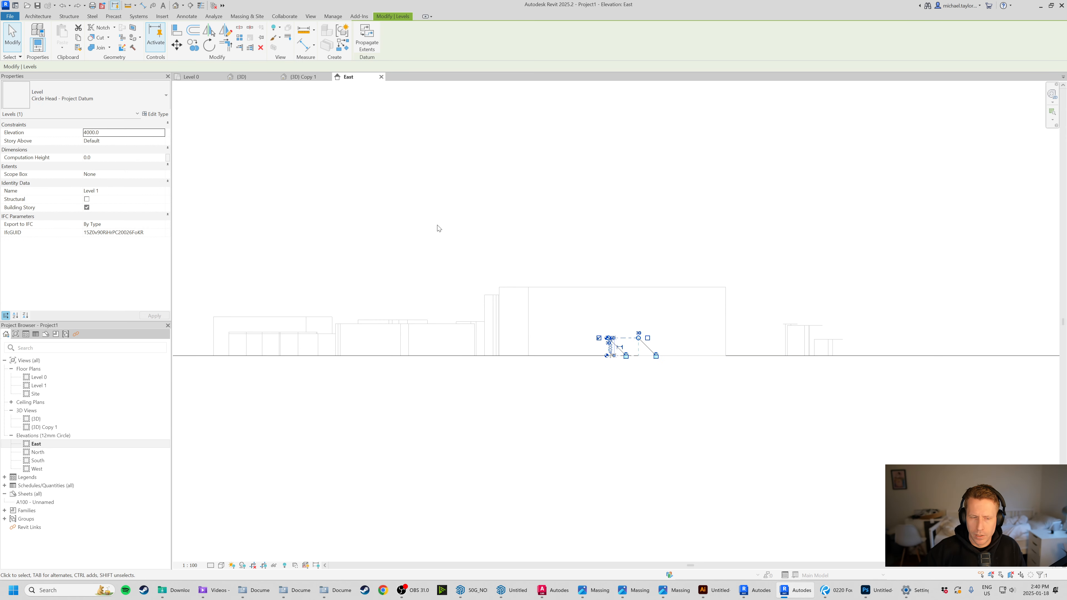
{"action": "left_click", "coordinate": [243, 77]}
{"action": "scroll", "coordinate": [617, 319], "scroll_direction": "up", "scroll_amount": 1}
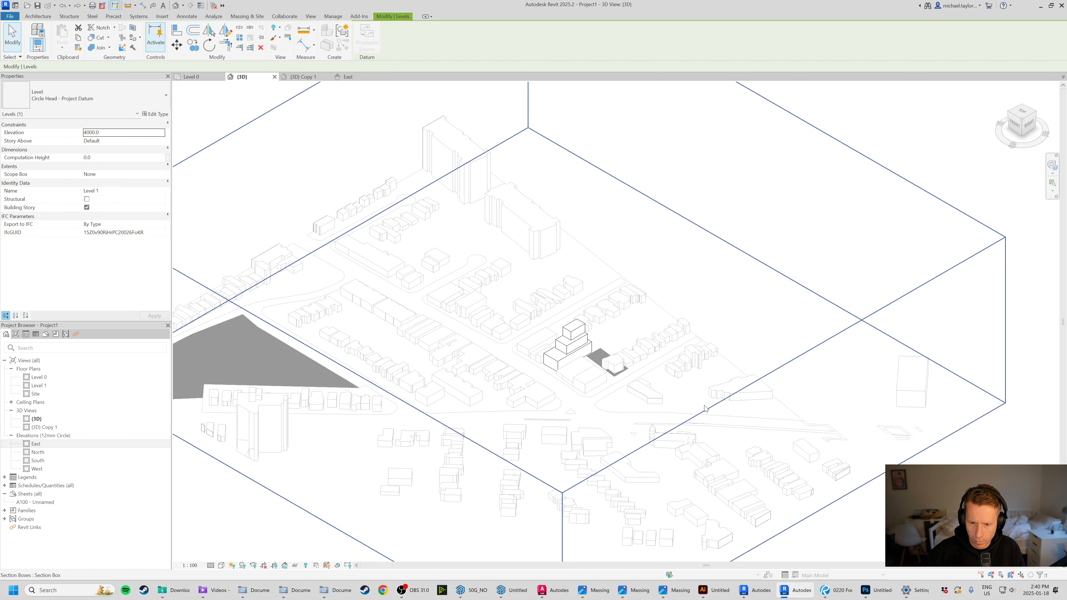
{"action": "key", "text": "v"}
{"action": "key", "text": "g"}
{"action": "left_click", "coordinate": [186, 133]}
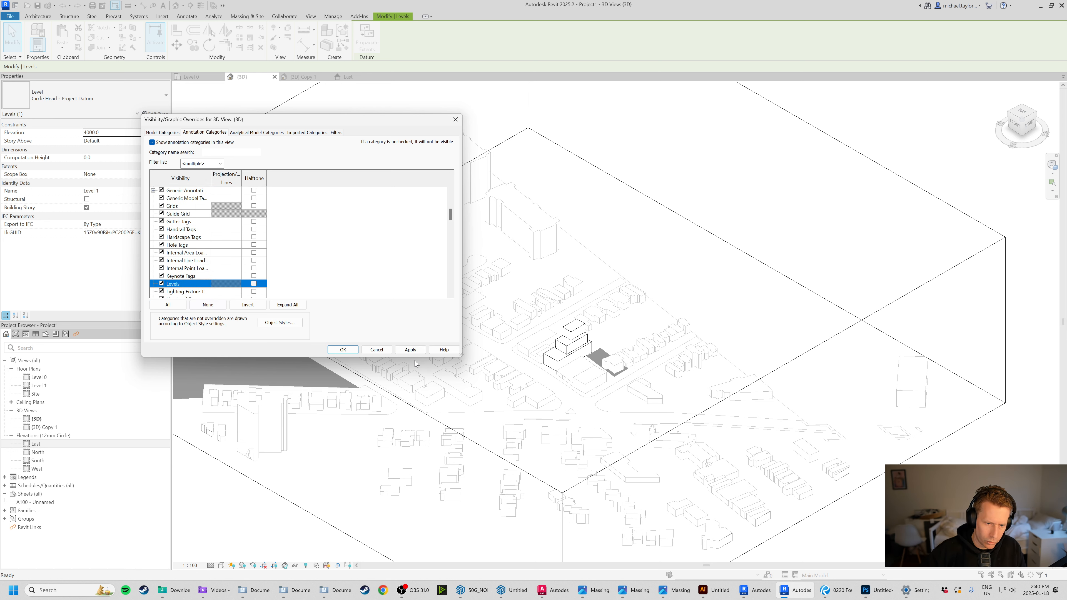
{"action": "left_click", "coordinate": [342, 349]}
Select everything in the {3D} view, filter the selection to Levels only to inspect their extents, and deselect them.
{"action": "scroll", "coordinate": [515, 248], "scroll_direction": "down", "scroll_amount": 5}
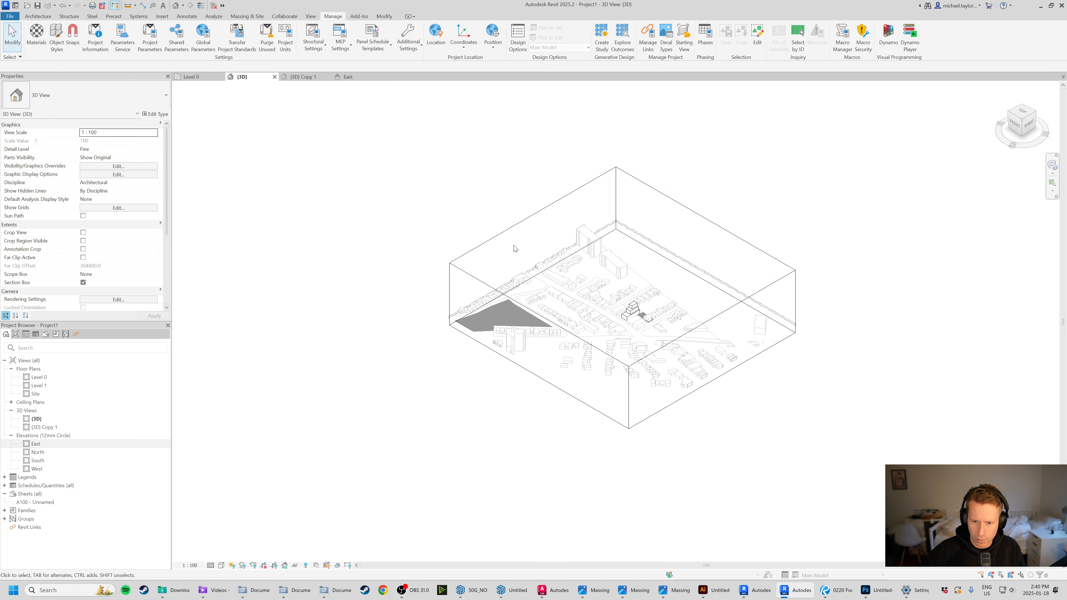
{"action": "left_click_drag", "start_coordinate": [317, 177], "coordinate": [891, 510]}
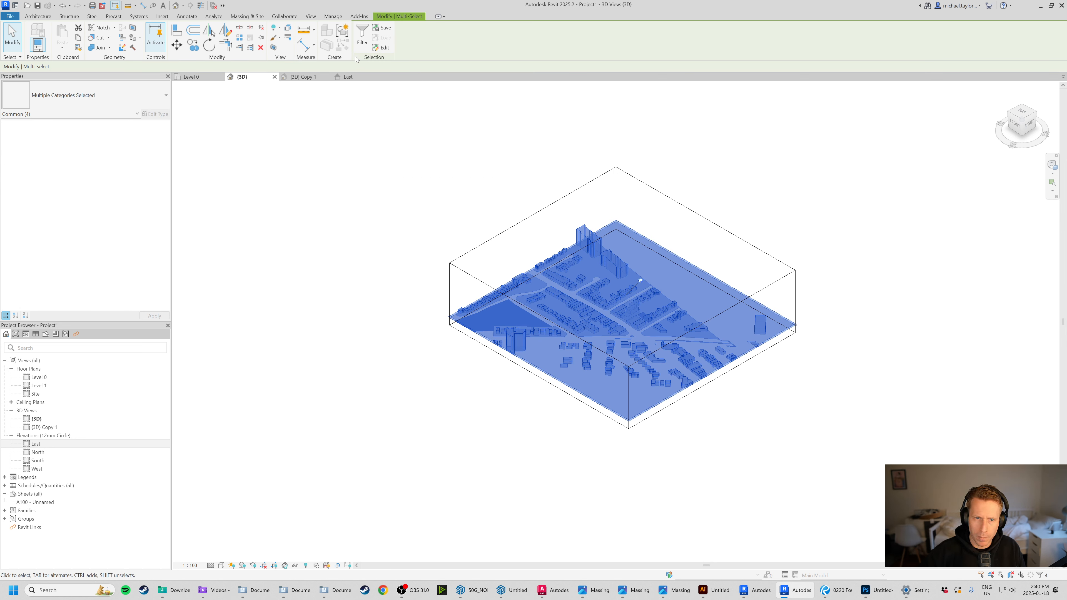
{"action": "left_click", "coordinate": [361, 38]}
{"action": "left_click", "coordinate": [709, 161]}
{"action": "left_click", "coordinate": [710, 154]}
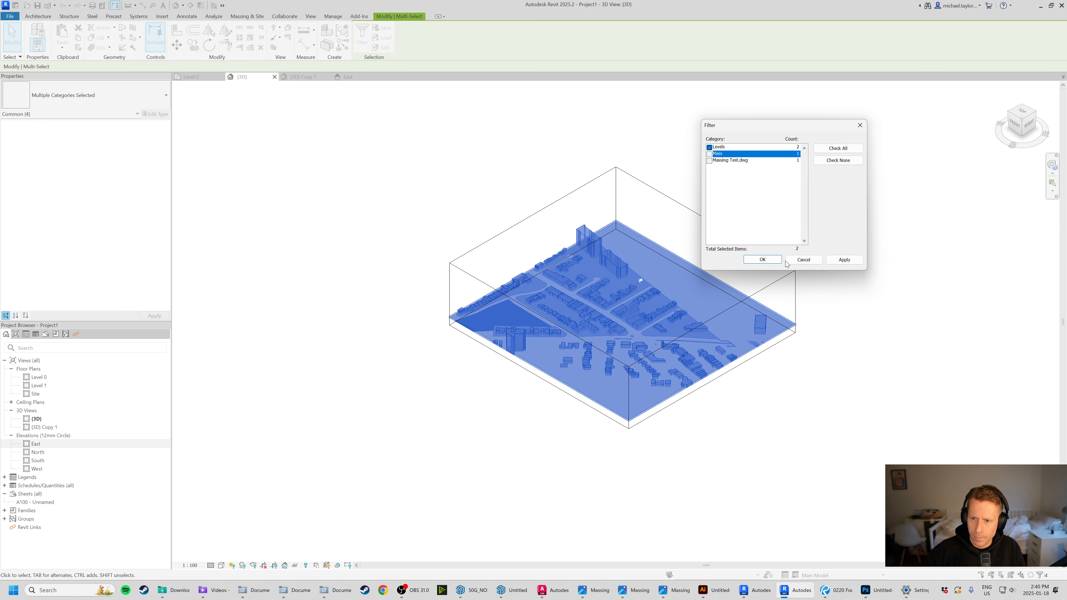
{"action": "left_click", "coordinate": [763, 259]}
{"action": "scroll", "coordinate": [660, 318], "scroll_direction": "up", "scroll_amount": 2}
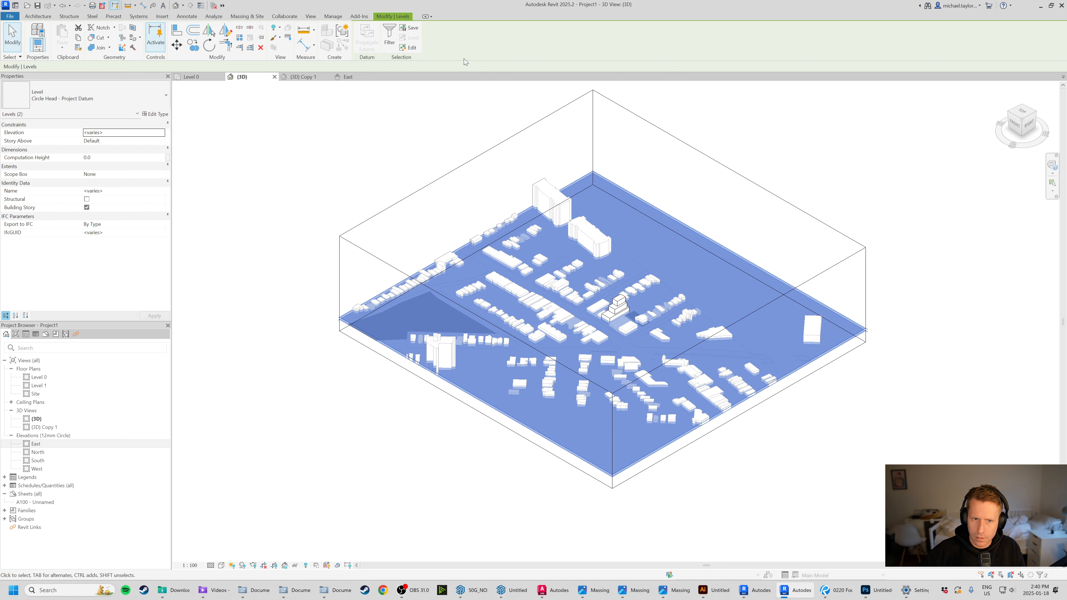
{"action": "scroll", "coordinate": [502, 379], "scroll_direction": "up", "scroll_amount": 2}
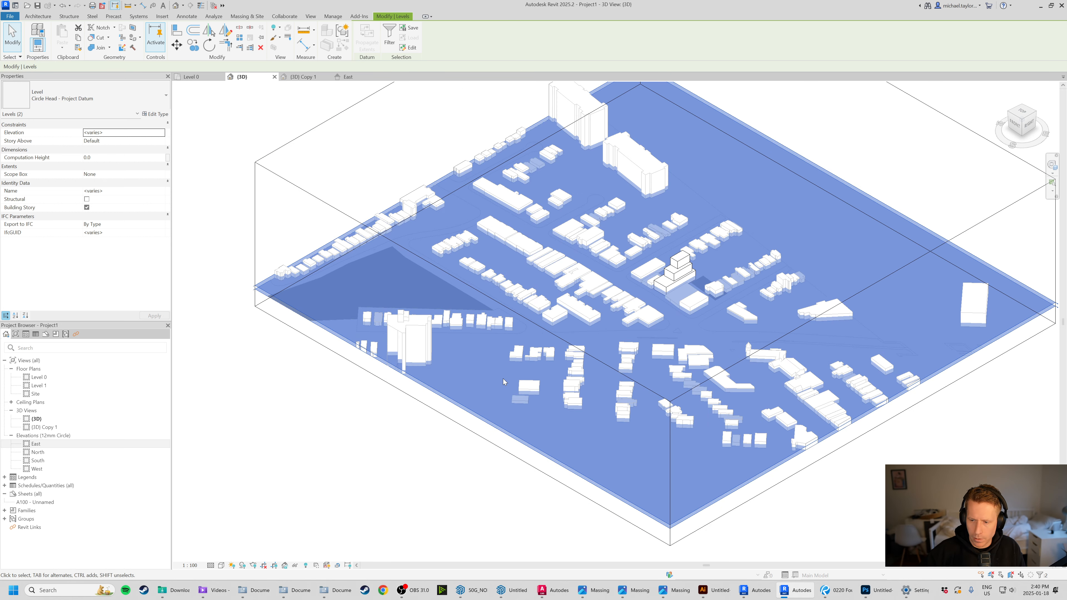
{"action": "left_click", "coordinate": [387, 480]}
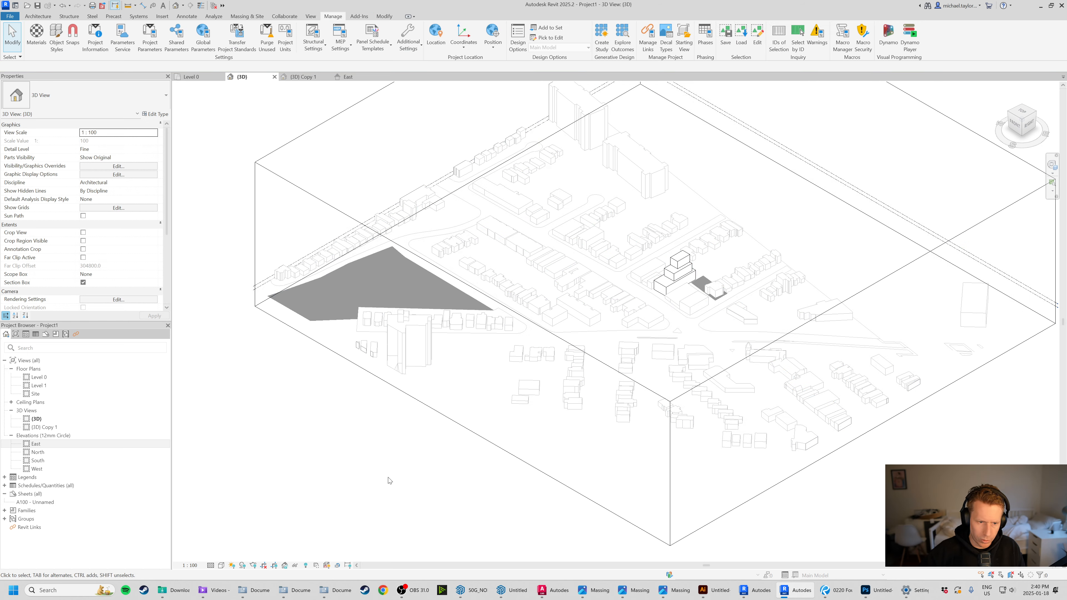
{"action": "scroll", "coordinate": [393, 387], "scroll_direction": "down", "scroll_amount": 3}
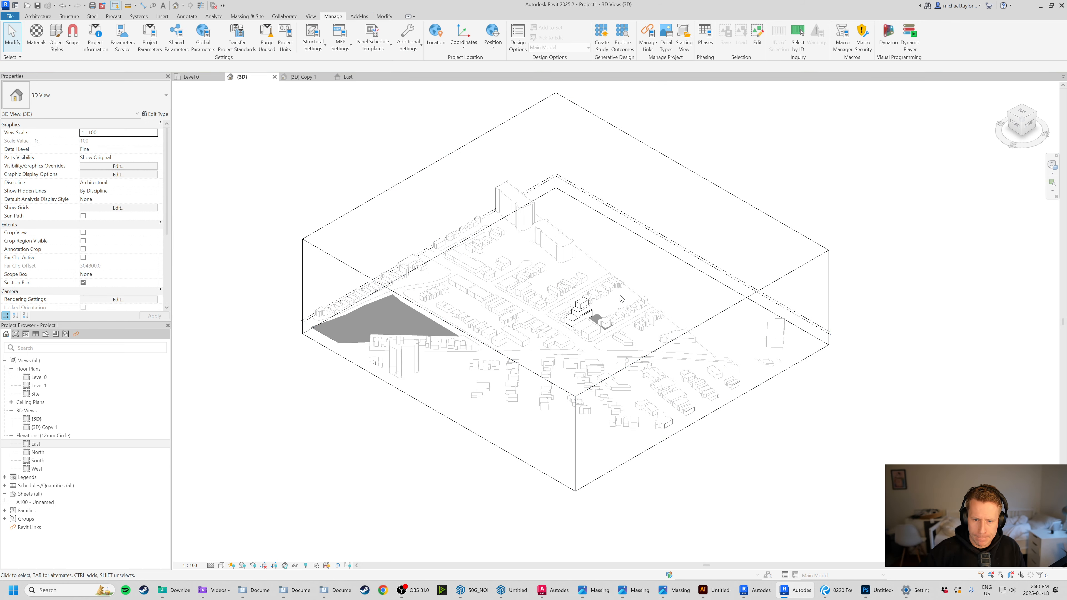
{"action": "scroll", "coordinate": [621, 298], "scroll_direction": "up", "scroll_amount": 3}
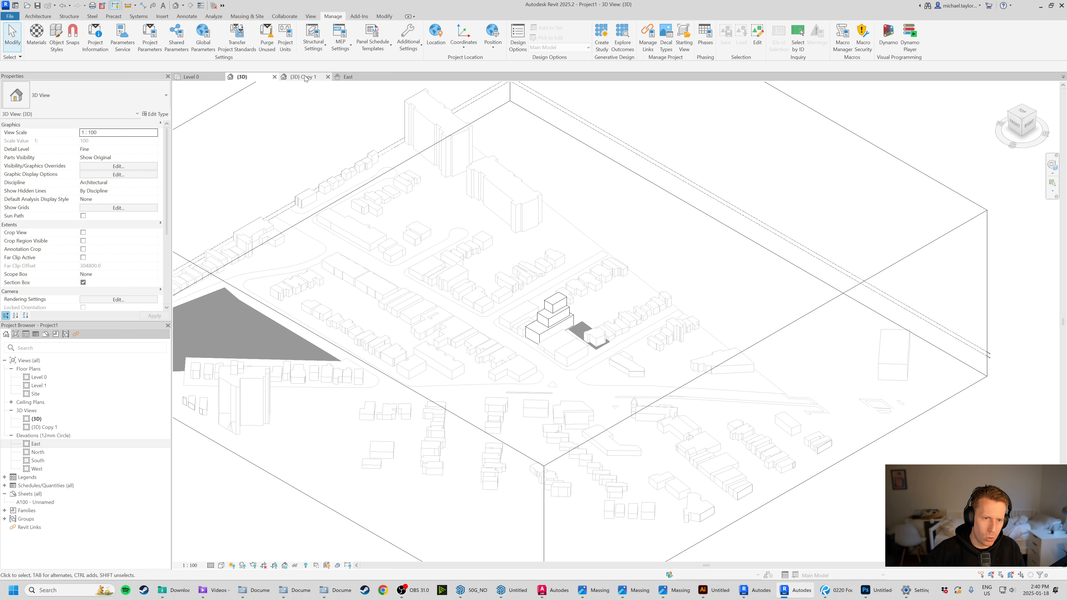
{"action": "left_click", "coordinate": [349, 77]}
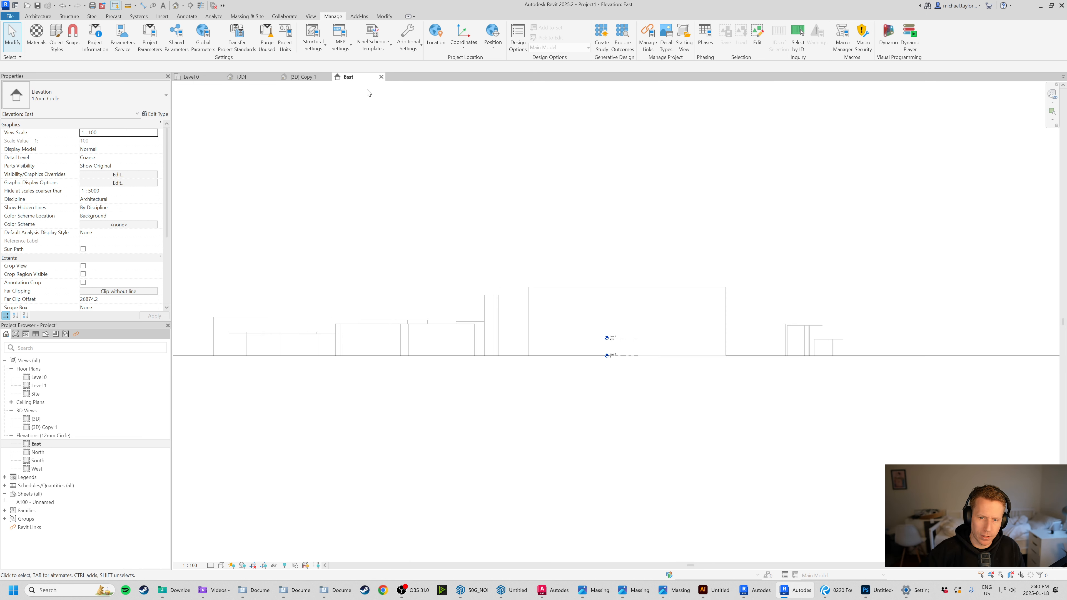
{"action": "left_click", "coordinate": [622, 339]}
{"action": "left_click", "coordinate": [693, 396]}
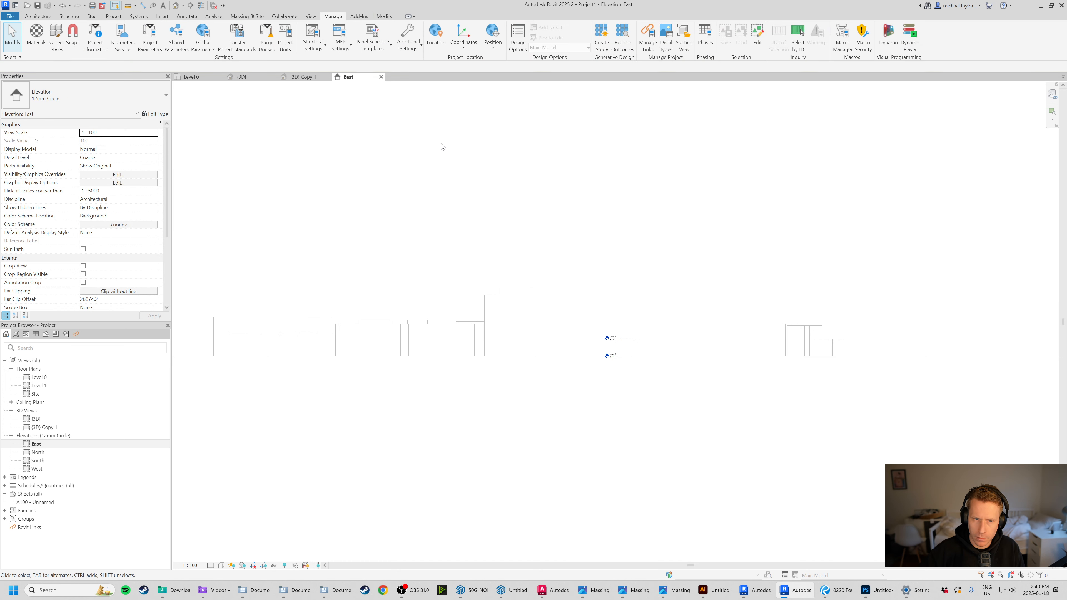
{"action": "left_click", "coordinate": [304, 77]}
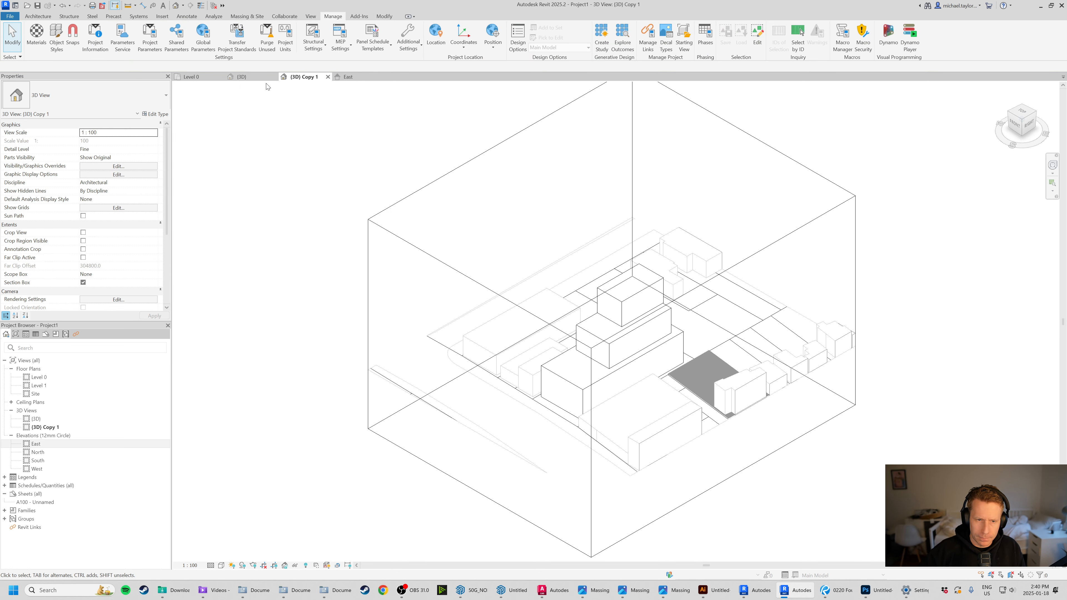
Draw a horizontal building section through the rectangular building mass footprint in the Level 0 floor plan.
{"action": "left_click", "coordinate": [194, 77]}
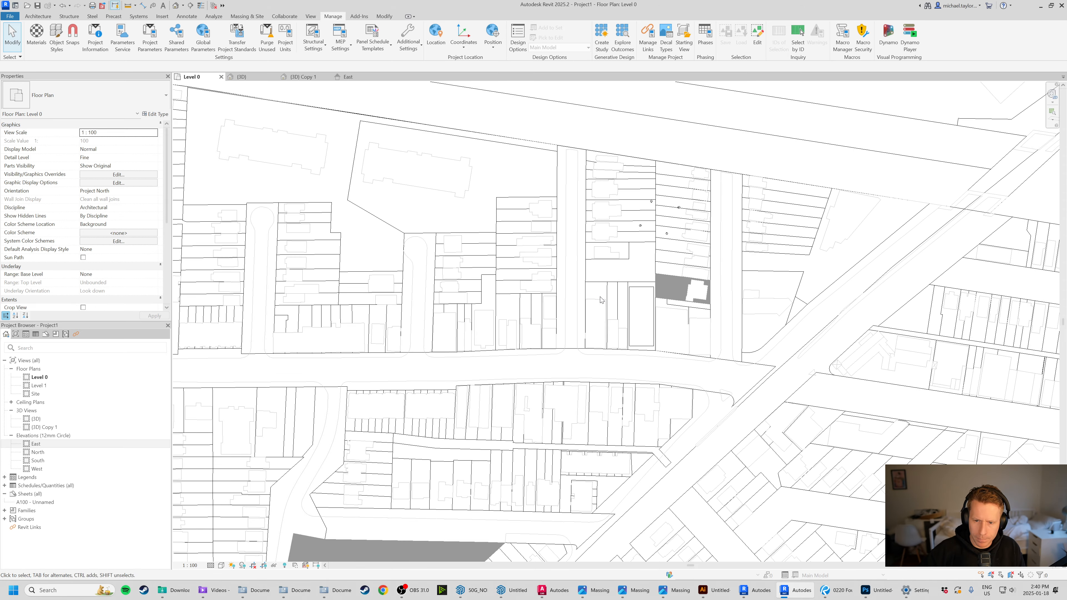
{"action": "scroll", "coordinate": [633, 343], "scroll_direction": "up", "scroll_amount": 5}
{"action": "scroll", "coordinate": [632, 343], "scroll_direction": "up", "scroll_amount": 3}
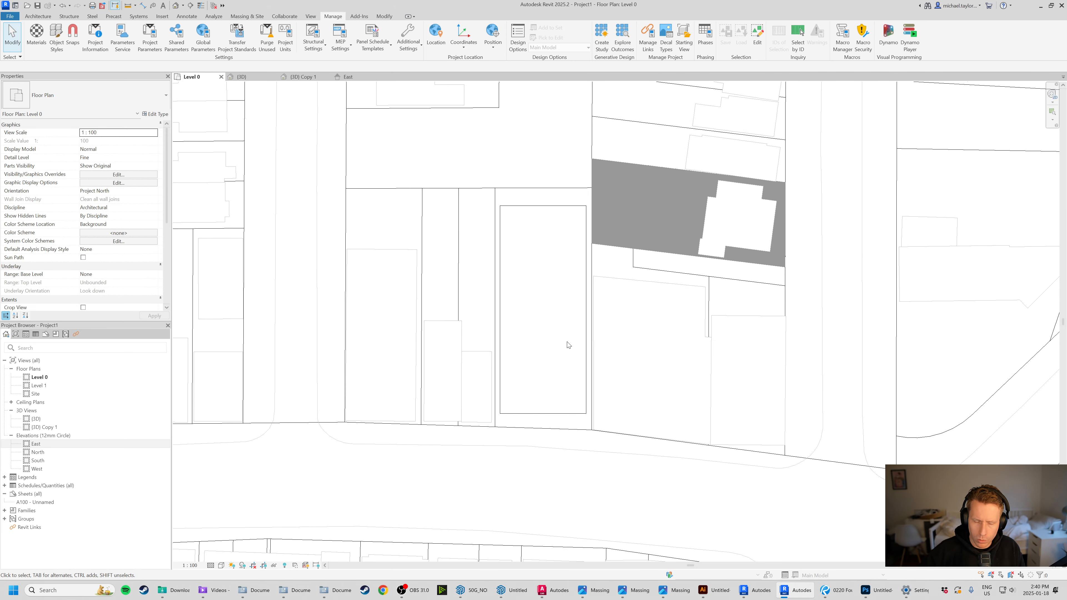
{"action": "middle_click_drag", "start_coordinate": [586, 319], "coordinate": [570, 336]}
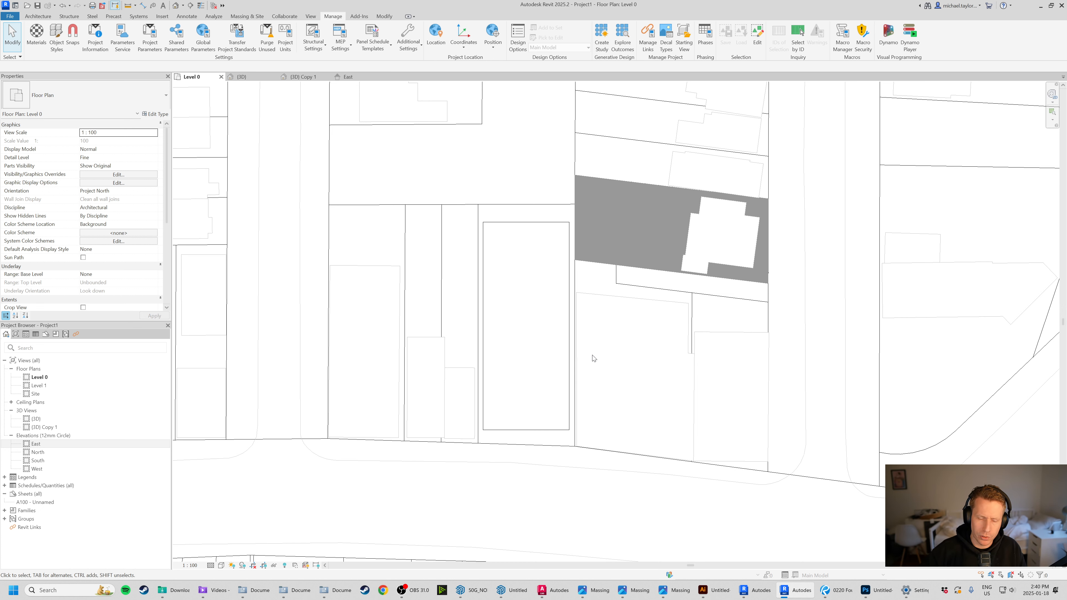
{"action": "middle_click_drag", "start_coordinate": [606, 313], "coordinate": [557, 333]}
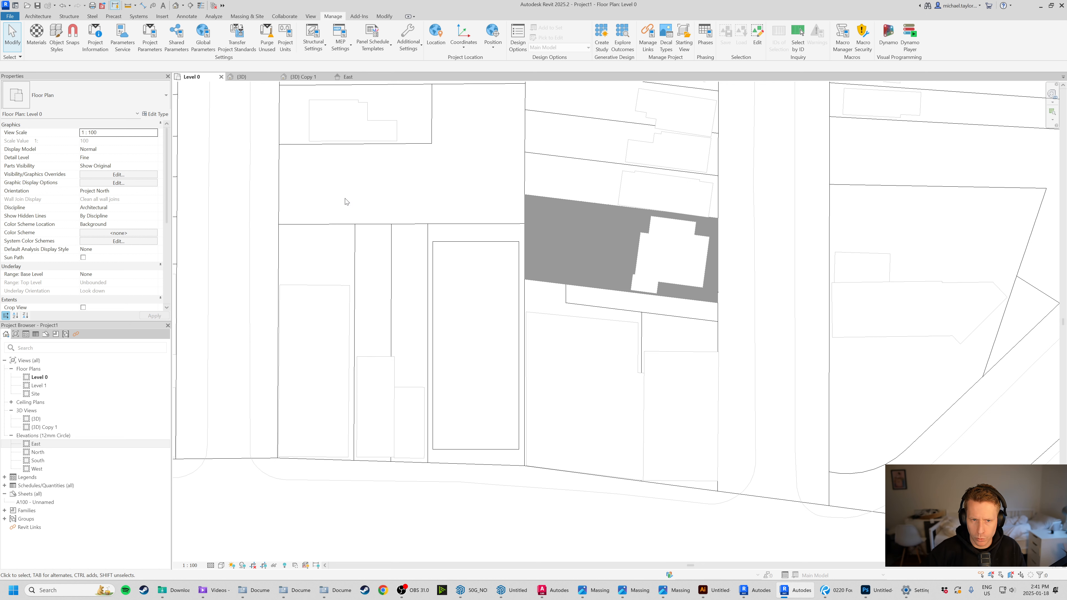
{"action": "left_click", "coordinate": [191, 6]}
{"action": "left_click", "coordinate": [356, 368]}
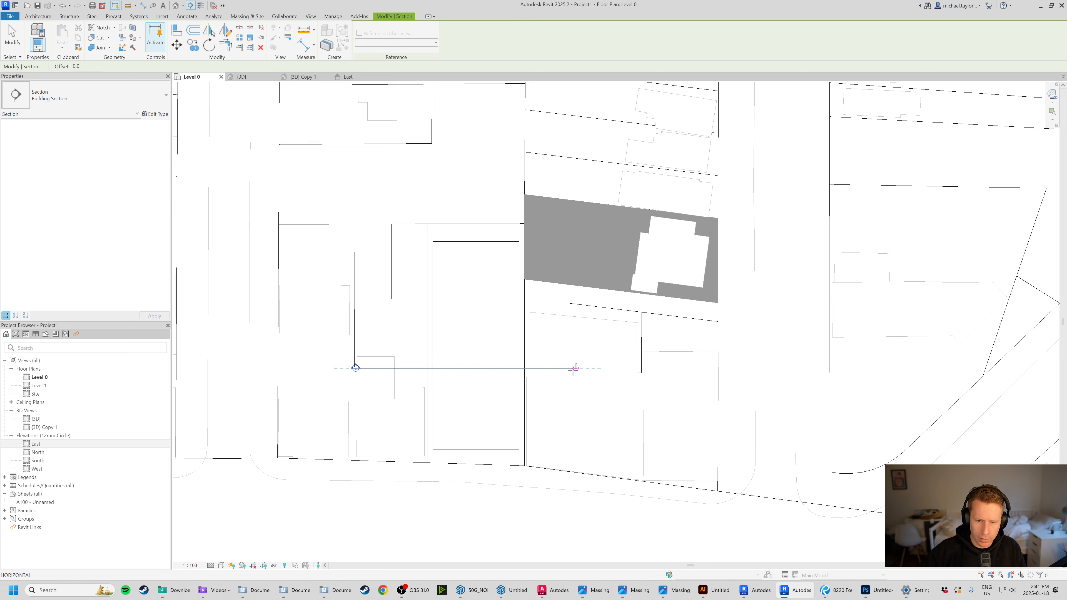
{"action": "left_click", "coordinate": [575, 367]}
{"action": "key", "text": "Escape"}
Open the view of the new building section and select the building mass in it.
{"action": "left_click", "coordinate": [487, 369]}
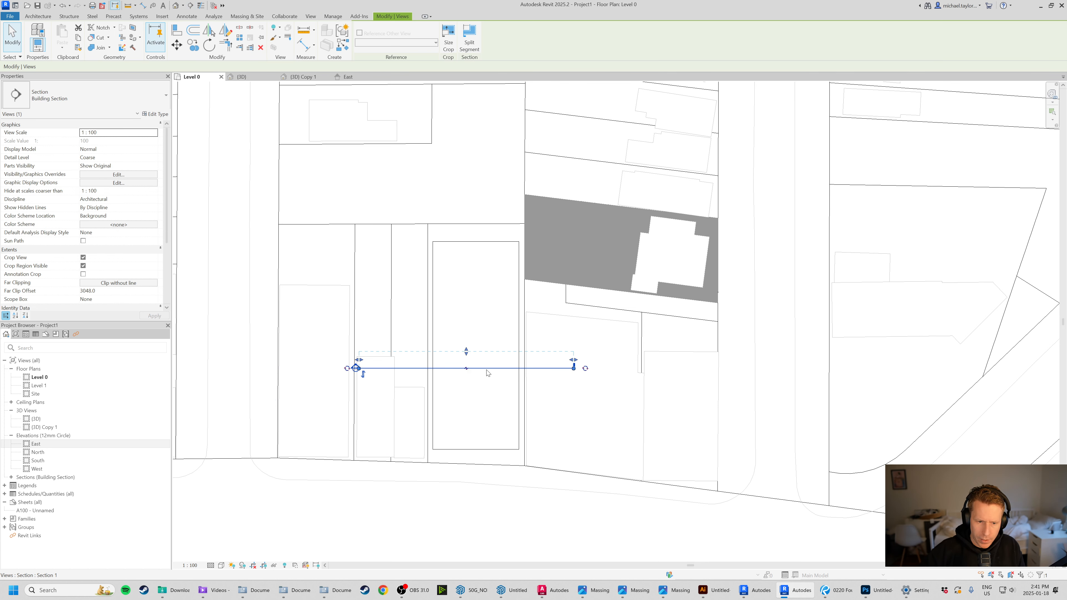
{"action": "right_click", "coordinate": [487, 369]}
{"action": "left_click", "coordinate": [517, 164]}
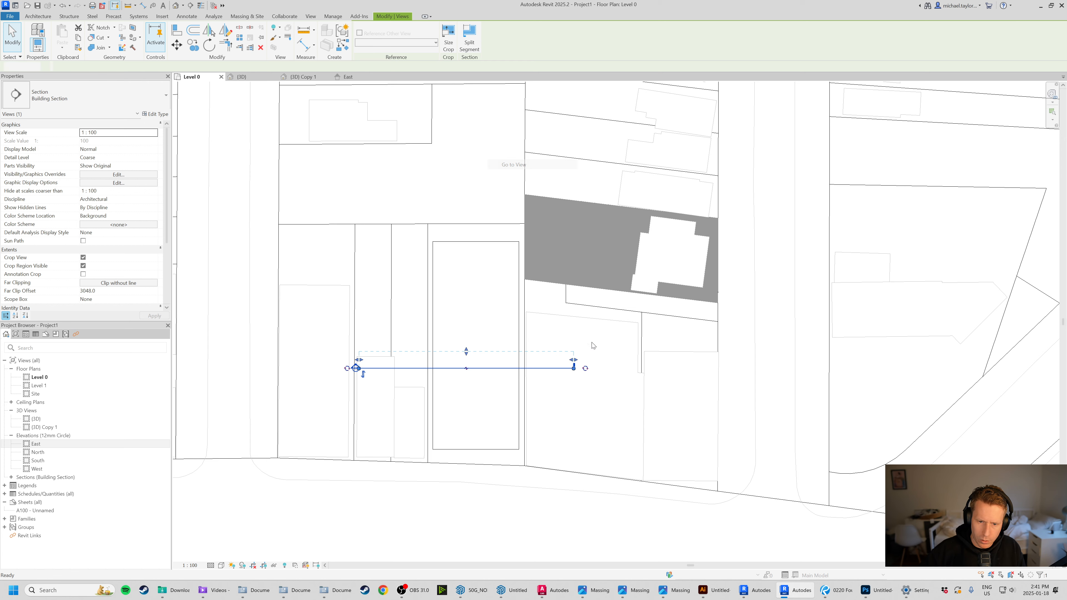
{"action": "left_click", "coordinate": [664, 414]}
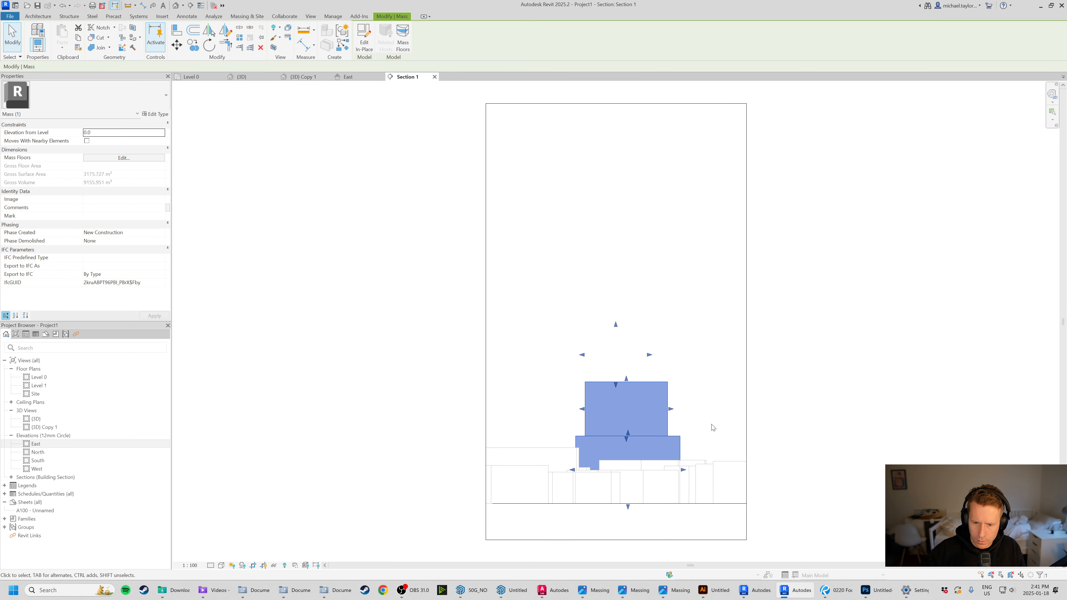
Inspect the line along the base of the buildings in the Section 1 view and review that view's annotation category visibility.
{"action": "left_click", "coordinate": [777, 474]}
{"action": "middle_click_drag", "start_coordinate": [777, 474], "coordinate": [705, 444]}
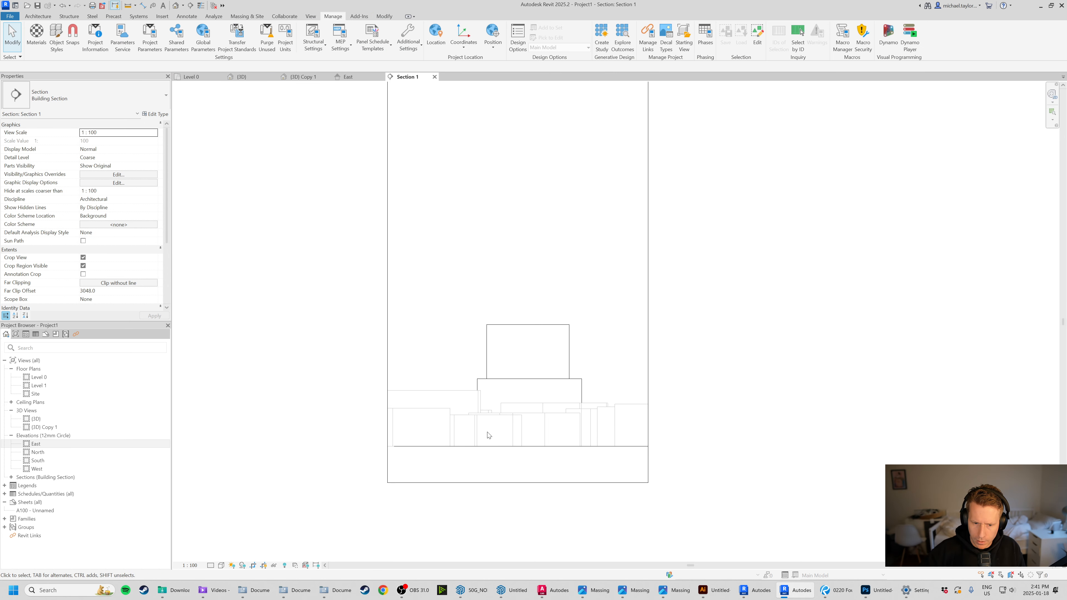
{"action": "left_click", "coordinate": [524, 447]}
{"action": "left_click", "coordinate": [690, 485]}
{"action": "scroll", "coordinate": [649, 470], "scroll_direction": "up", "scroll_amount": 2}
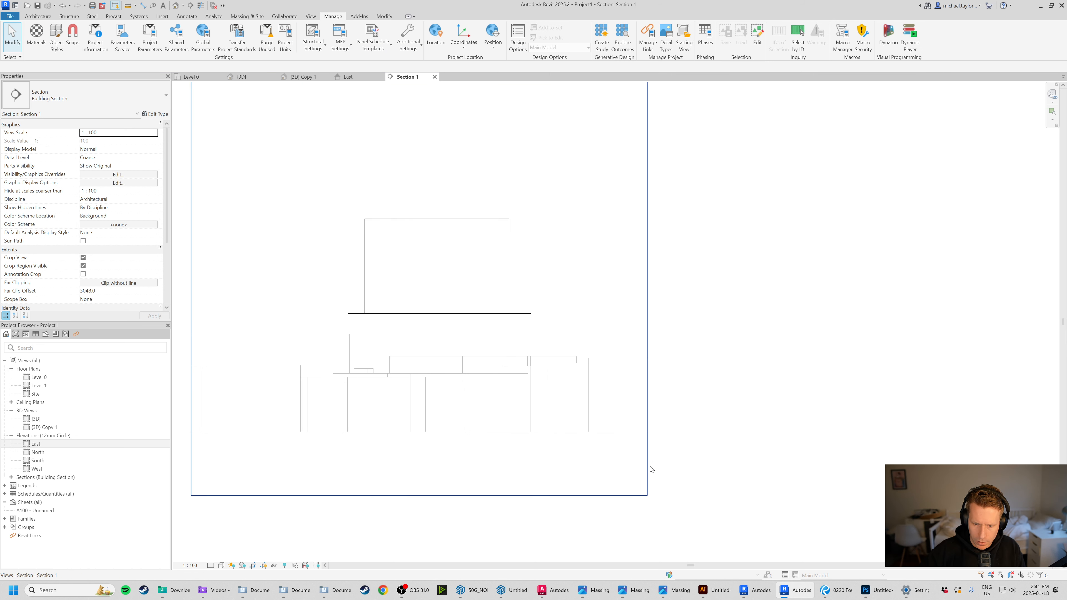
{"action": "scroll", "coordinate": [214, 396], "scroll_direction": "up", "scroll_amount": 2}
{"action": "key", "text": "v"}
{"action": "key", "text": "g"}
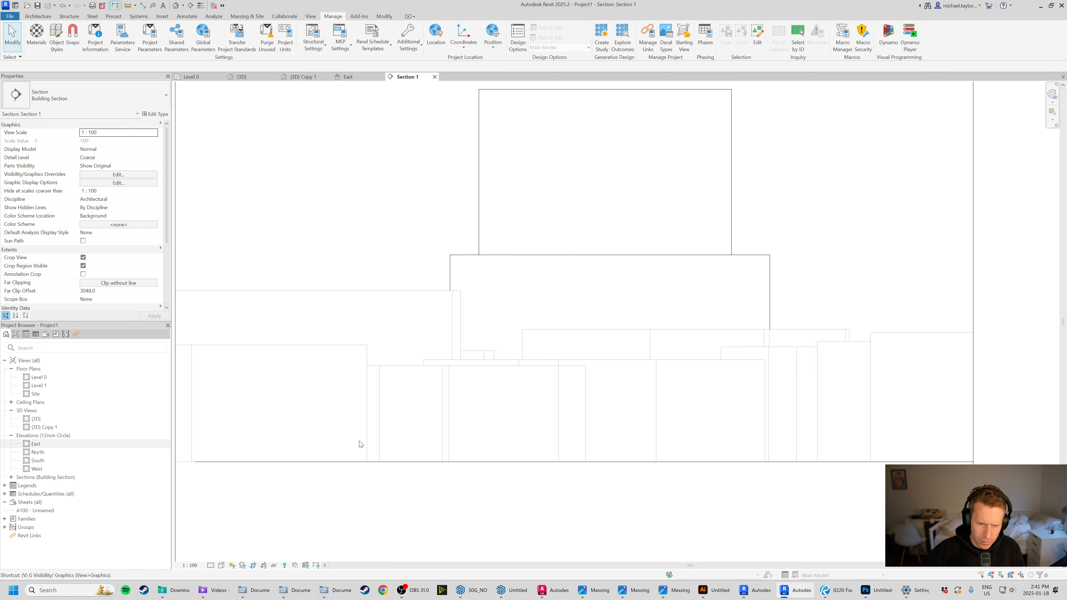
{"action": "left_click", "coordinate": [193, 132]}
{"action": "left_click", "coordinate": [180, 244]}
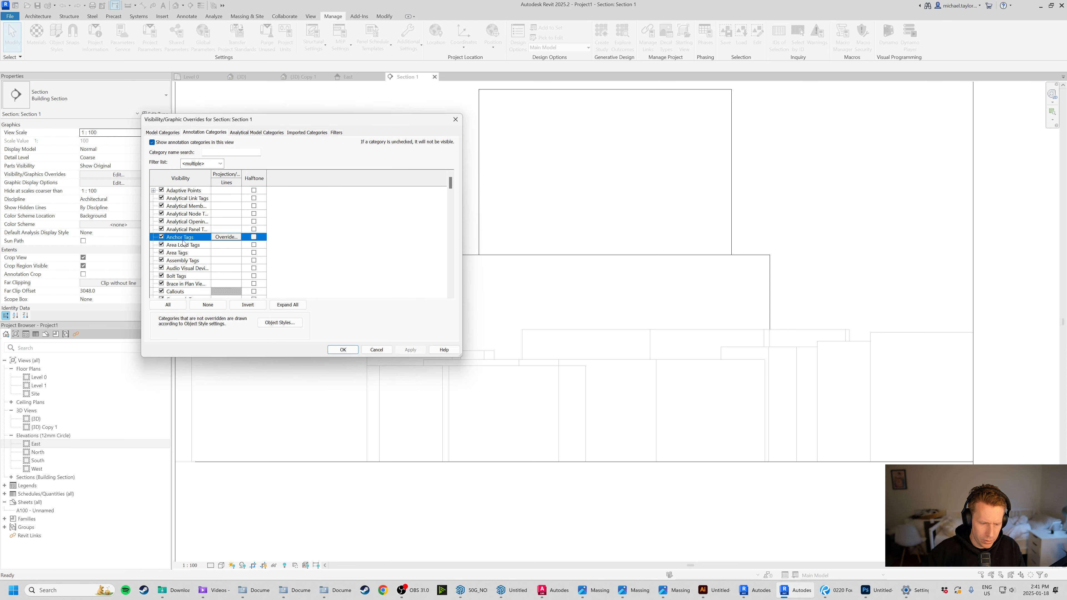
{"action": "scroll", "coordinate": [179, 261], "scroll_direction": "up", "scroll_amount": 2}
{"action": "scroll", "coordinate": [177, 271], "scroll_direction": "down", "scroll_amount": 2}
{"action": "left_click", "coordinate": [389, 352]}
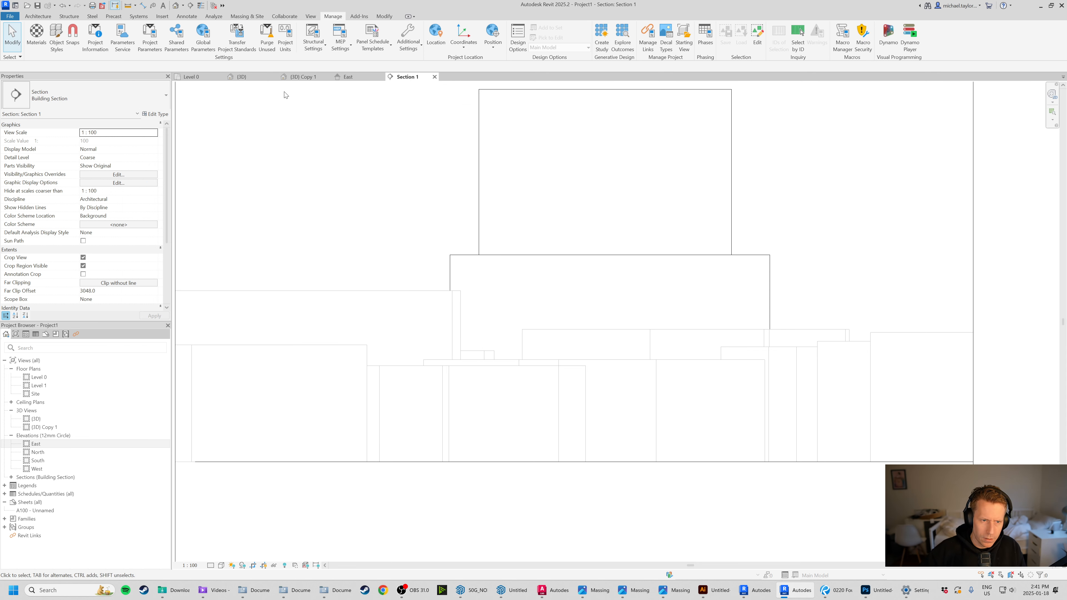
Hide the imported Massing Test.dwg in the Level 0 floor plan through its visibility overrides.
{"action": "left_click", "coordinate": [193, 77]}
{"action": "scroll", "coordinate": [459, 234], "scroll_direction": "down", "scroll_amount": 4}
{"action": "scroll", "coordinate": [459, 235], "scroll_direction": "down", "scroll_amount": 4}
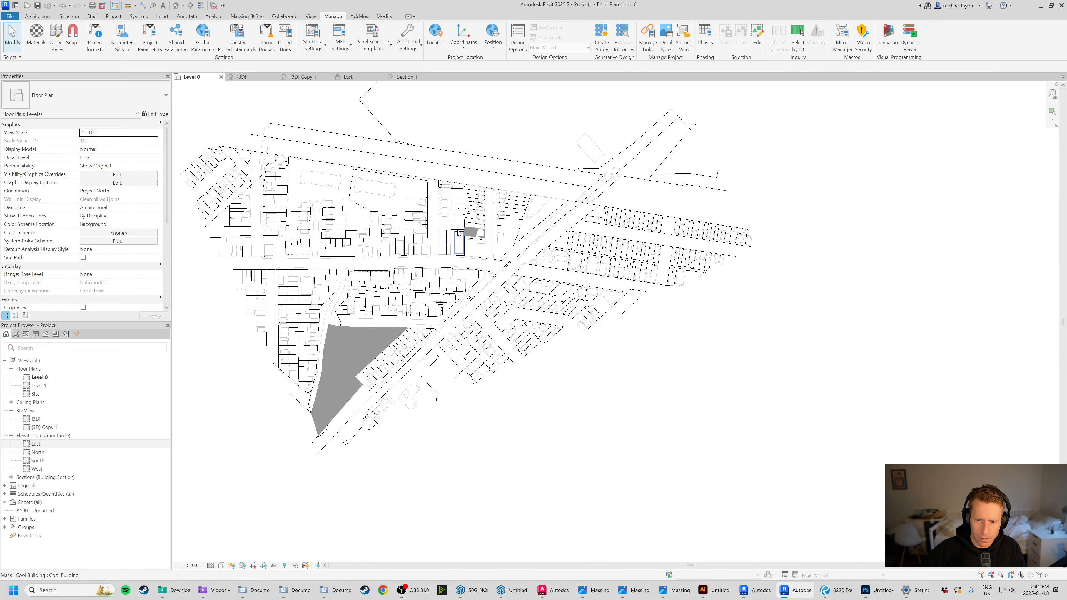
{"action": "scroll", "coordinate": [416, 252], "scroll_direction": "up", "scroll_amount": 3}
{"action": "scroll", "coordinate": [417, 252], "scroll_direction": "up", "scroll_amount": 3}
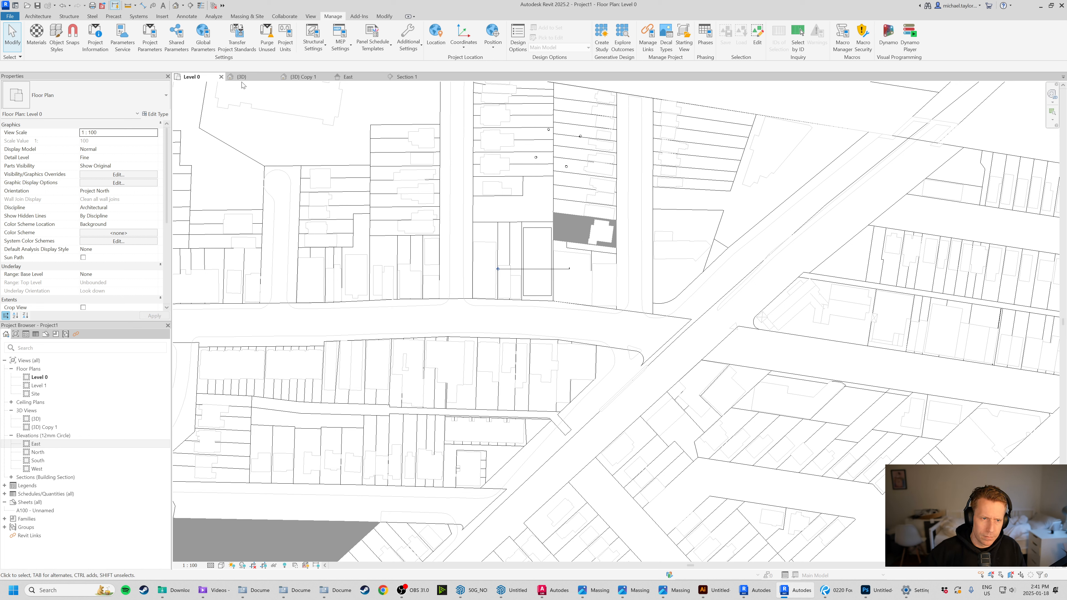
{"action": "key", "text": "v"}
{"action": "key", "text": "g"}
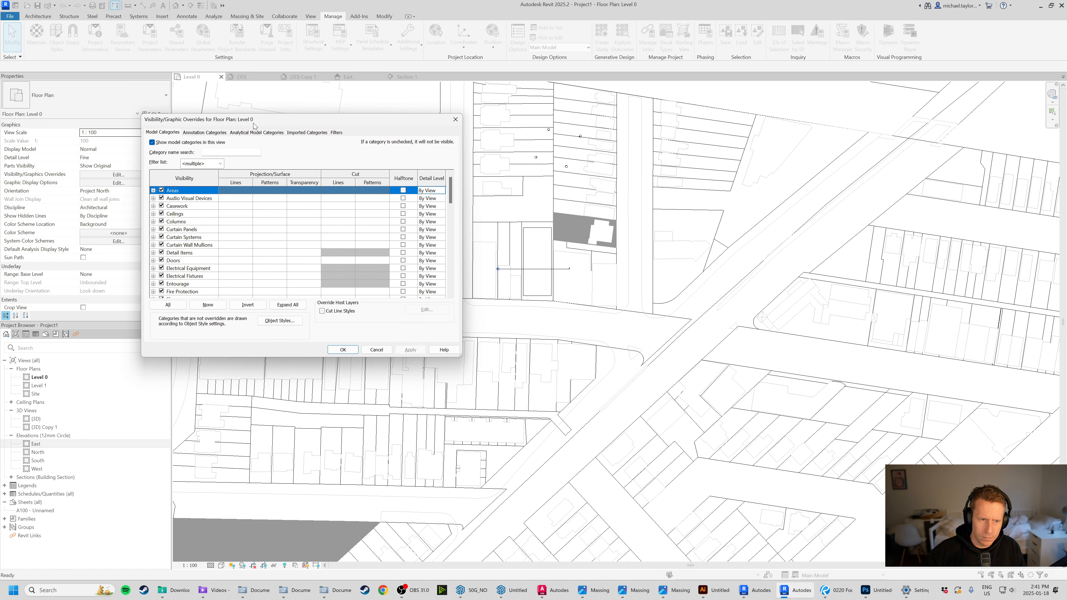
{"action": "left_click", "coordinate": [307, 133]}
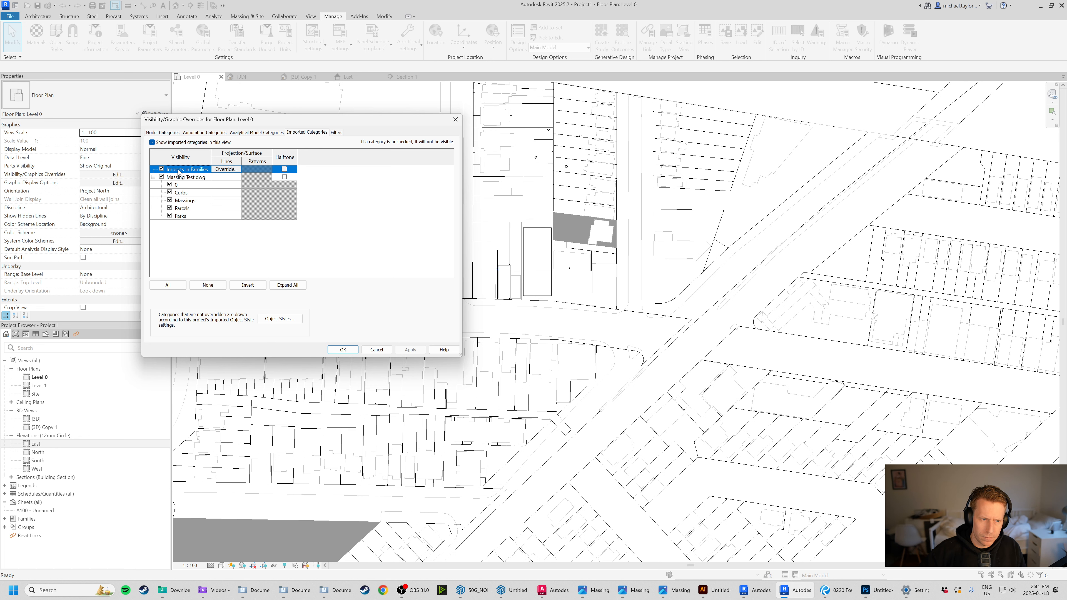
{"action": "left_click", "coordinate": [162, 177]}
{"action": "left_click", "coordinate": [343, 350]}
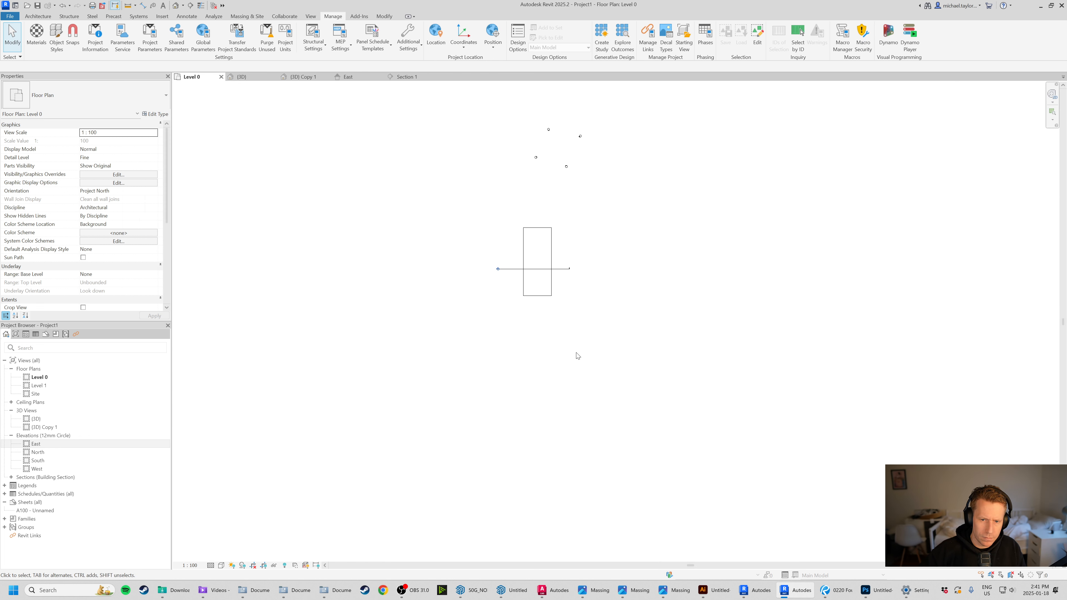
Select the four elevation markers above the building footprint in the Level 0 plan to inspect them, and deselect them.
{"action": "scroll", "coordinate": [529, 223], "scroll_direction": "up", "scroll_amount": 4}
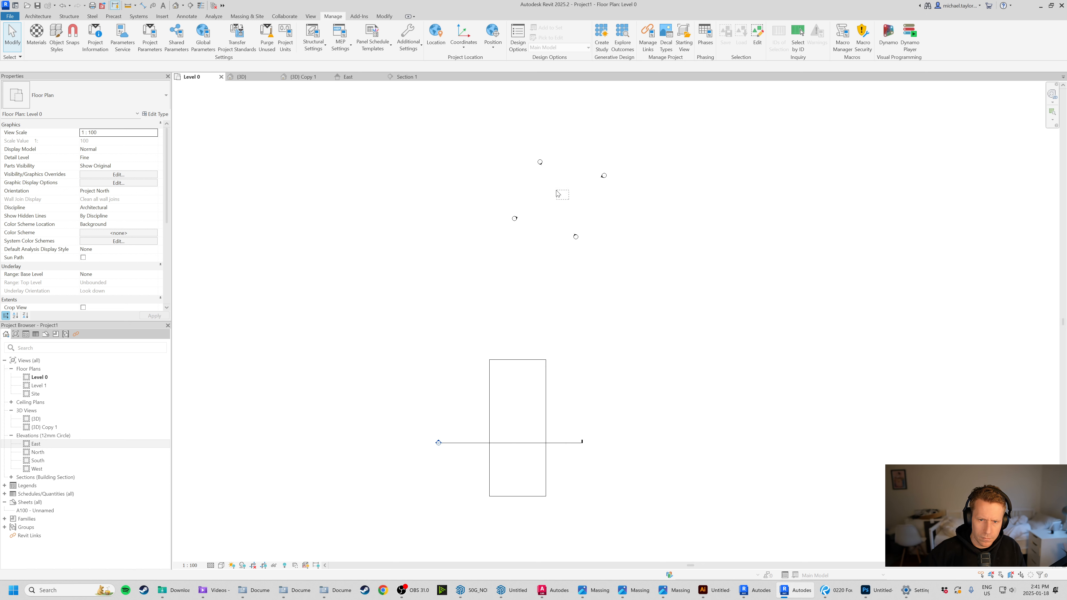
{"action": "scroll", "coordinate": [533, 235], "scroll_direction": "up", "scroll_amount": 2}
{"action": "middle_click_drag", "start_coordinate": [538, 215], "coordinate": [530, 259]}
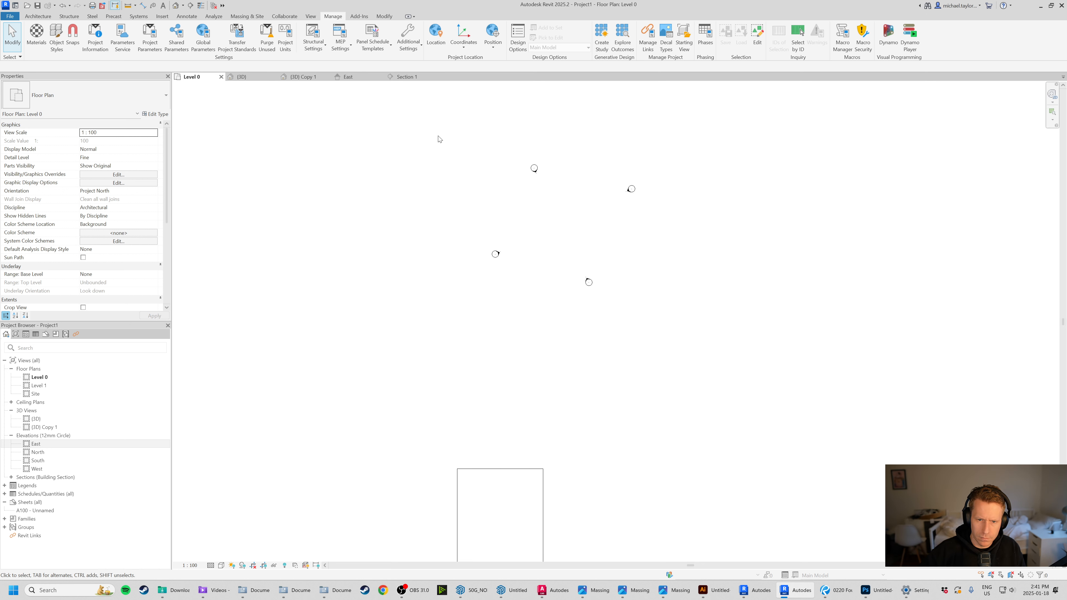
{"action": "left_click_drag", "start_coordinate": [440, 140], "coordinate": [717, 365]}
{"action": "middle_click_drag", "start_coordinate": [635, 273], "coordinate": [642, 328]}
{"action": "scroll", "coordinate": [642, 328], "scroll_direction": "down", "scroll_amount": 1}
{"action": "left_click", "coordinate": [529, 279]}
{"action": "left_click_drag", "start_coordinate": [461, 219], "coordinate": [669, 395]}
{"action": "left_click", "coordinate": [476, 482]}
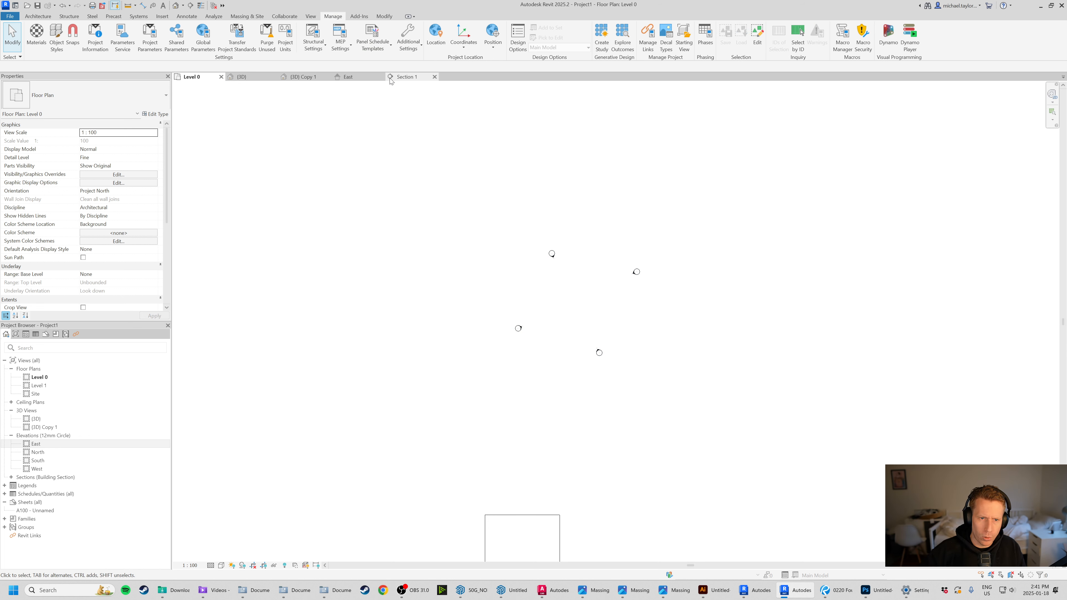
Turn off all imported categories in the visibility overrides of the {3D} view.
{"action": "left_click", "coordinate": [277, 78]}
{"action": "key", "text": "v"}
{"action": "key", "text": "v"}
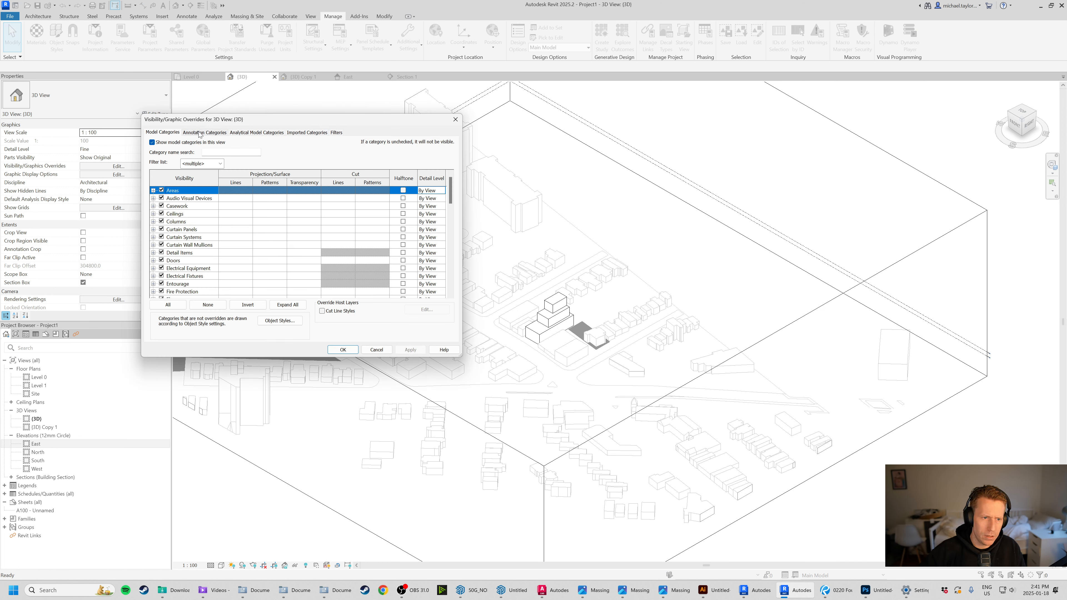
{"action": "left_click", "coordinate": [201, 133]}
{"action": "left_click", "coordinate": [154, 132]}
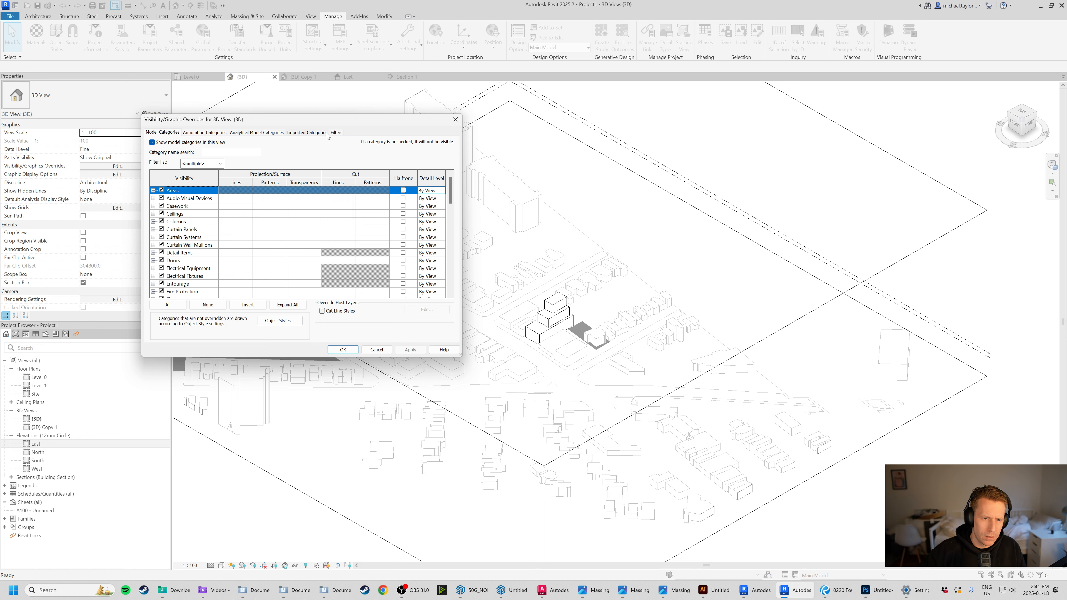
{"action": "left_click", "coordinate": [327, 135]}
{"action": "left_click", "coordinate": [153, 144]}
{"action": "left_click", "coordinate": [343, 349]}
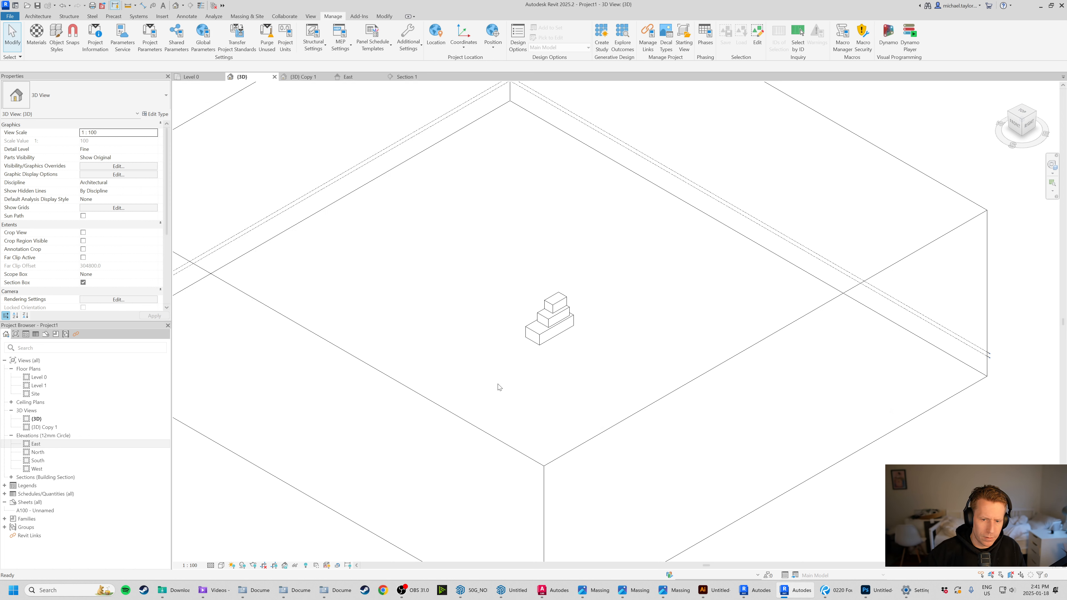
Select the Level 1 plane in the {3D} view to inspect its extents against the section box, and deselect it.
{"action": "scroll", "coordinate": [624, 333], "scroll_direction": "down", "scroll_amount": 3}
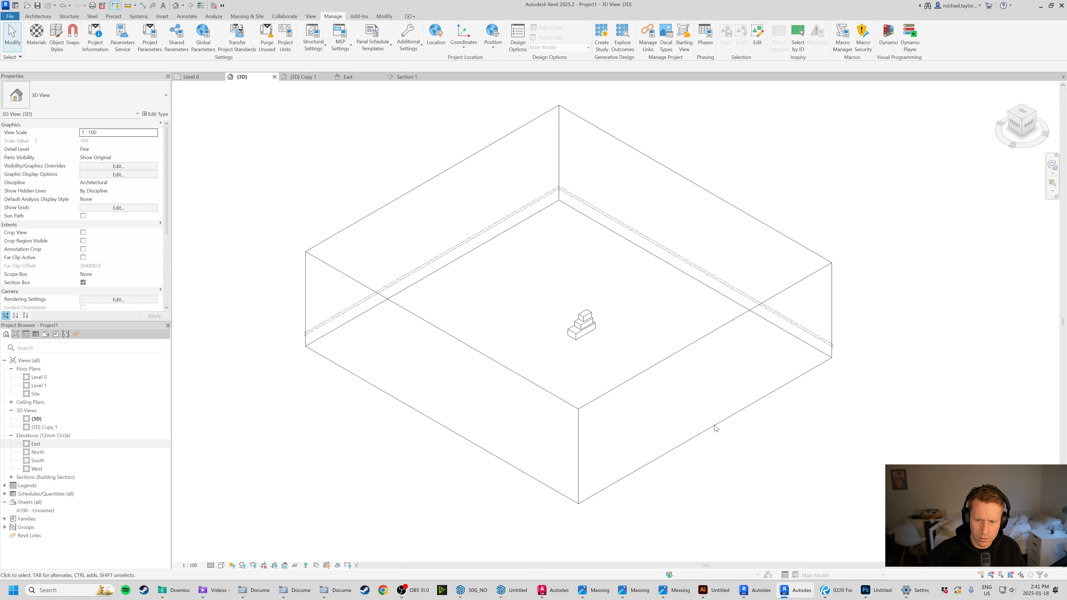
{"action": "left_click", "coordinate": [620, 226]}
{"action": "left_click", "coordinate": [802, 454]}
{"action": "scroll", "coordinate": [642, 245], "scroll_direction": "up", "scroll_amount": 2}
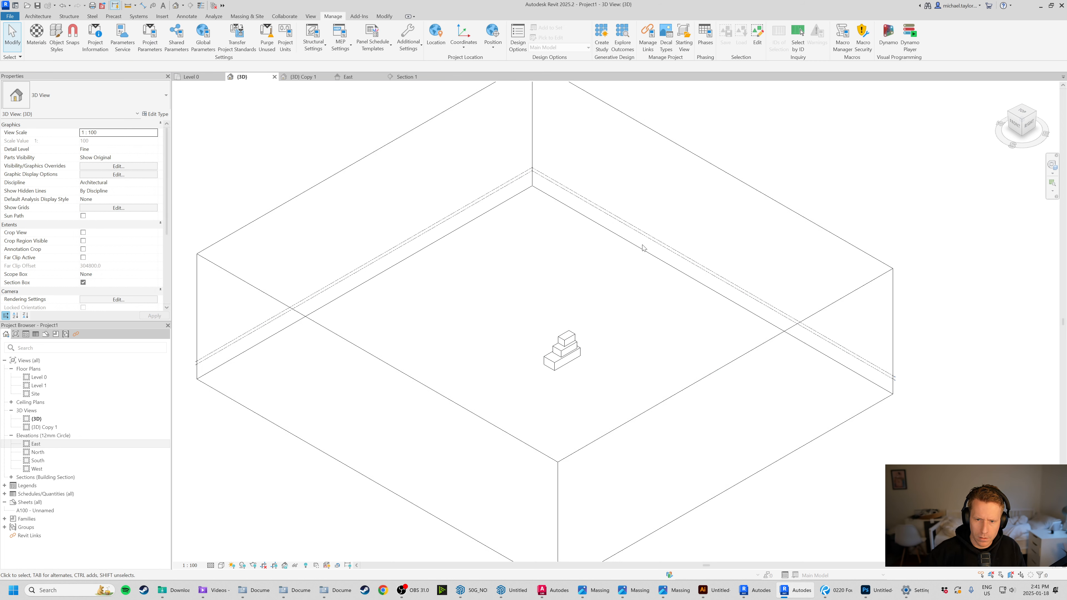
{"action": "scroll", "coordinate": [642, 246], "scroll_direction": "up", "scroll_amount": 1}
{"action": "left_click", "coordinate": [644, 232]}
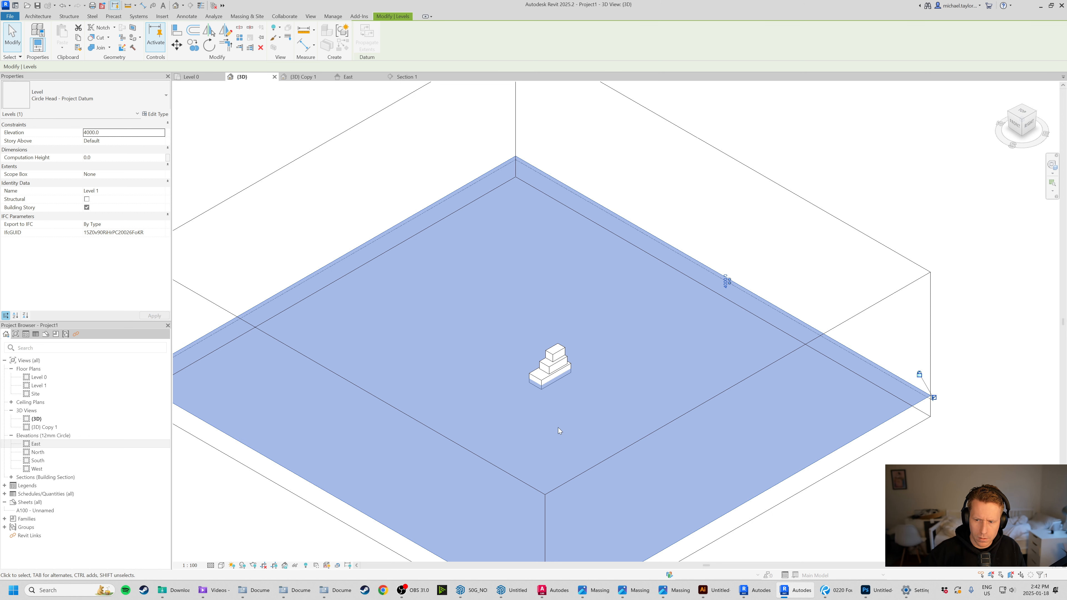
{"action": "scroll", "coordinate": [505, 392], "scroll_direction": "up", "scroll_amount": 1}
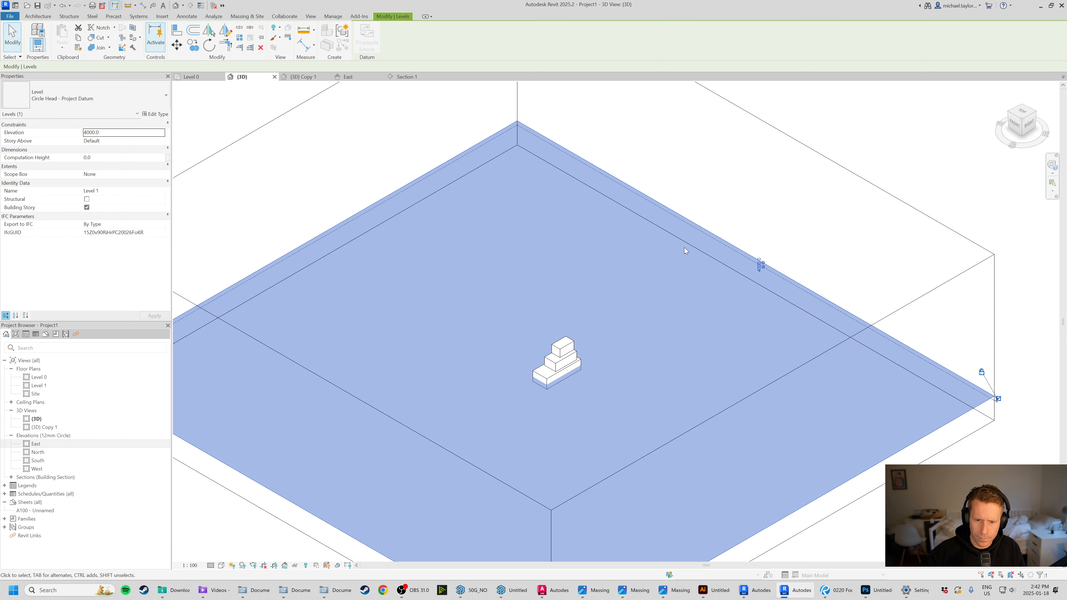
{"action": "scroll", "coordinate": [504, 409], "scroll_direction": "up", "scroll_amount": 2}
{"action": "scroll", "coordinate": [684, 297], "scroll_direction": "down", "scroll_amount": 3}
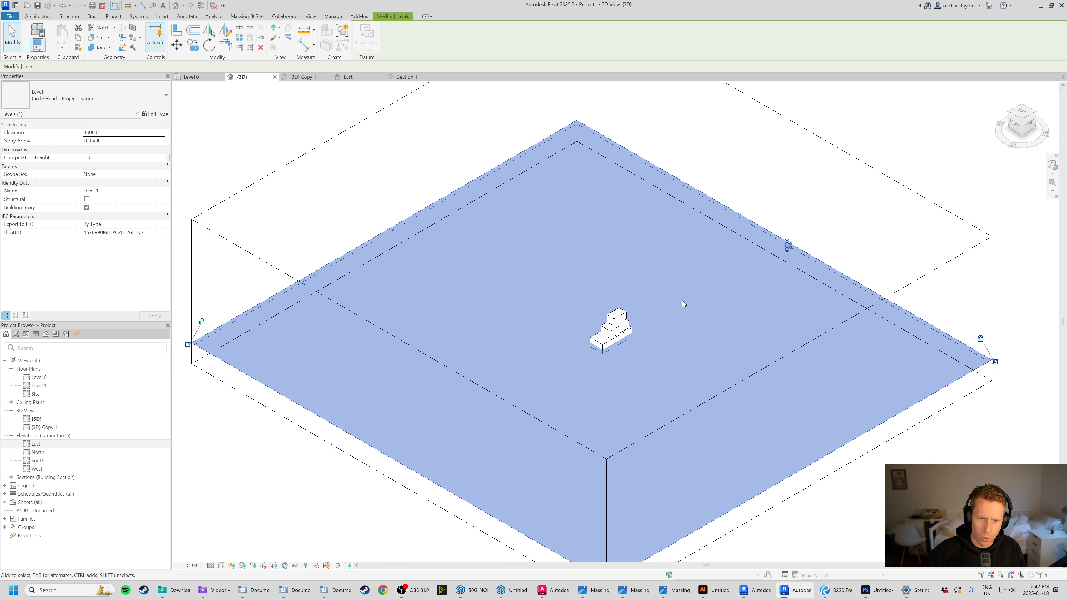
{"action": "left_click", "coordinate": [923, 432]}
Select the Level 0 plane in the {3D} view to compare it with the level line above it.
{"action": "scroll", "coordinate": [617, 322], "scroll_direction": "up", "scroll_amount": 2}
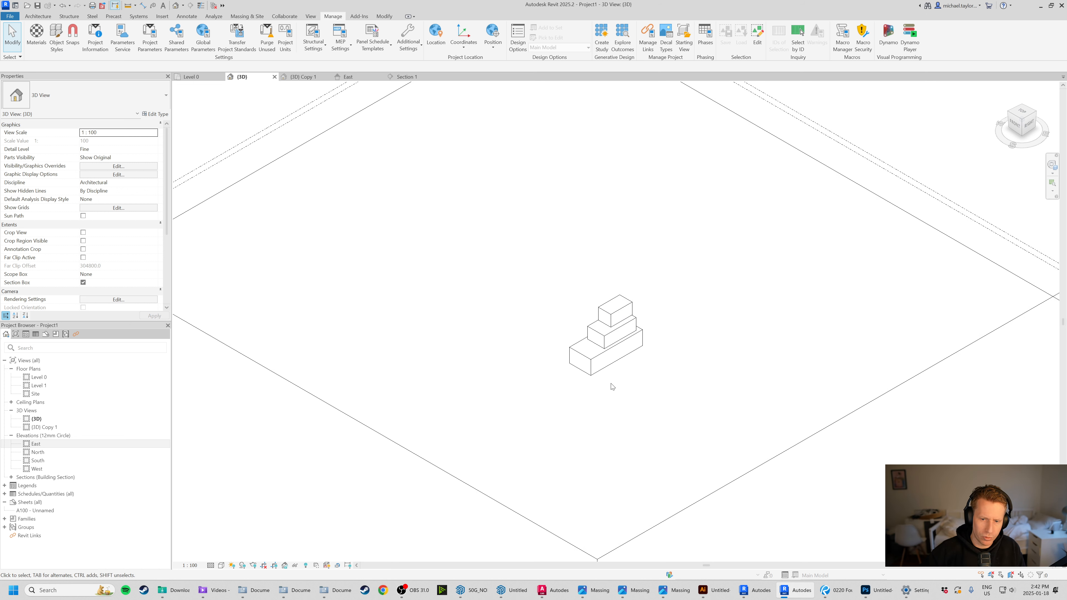
{"action": "scroll", "coordinate": [627, 362], "scroll_direction": "up", "scroll_amount": 2}
{"action": "scroll", "coordinate": [803, 262], "scroll_direction": "down", "scroll_amount": 3}
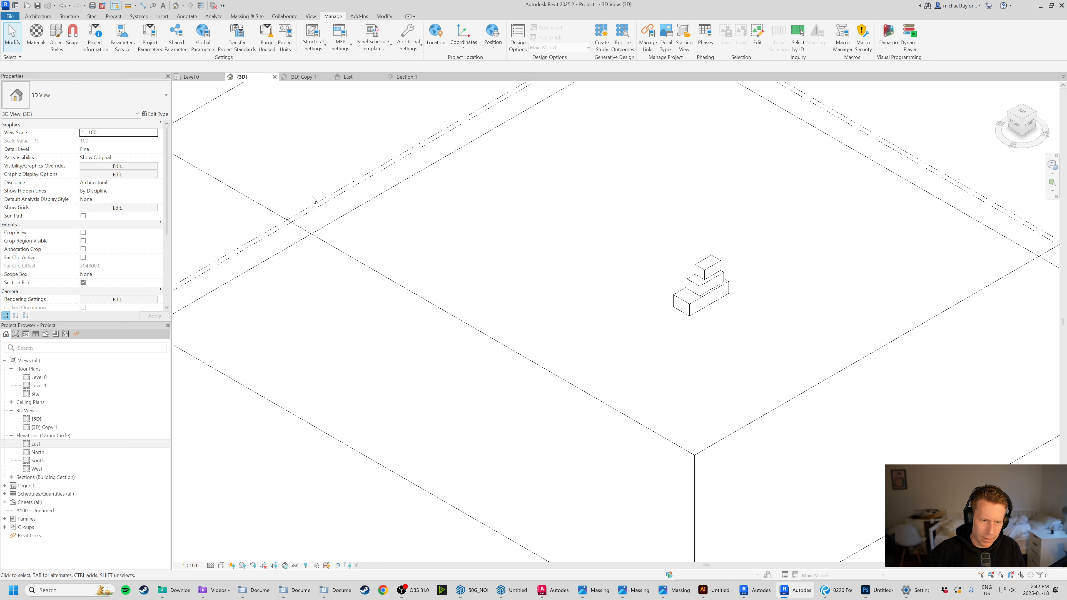
{"action": "left_click", "coordinate": [319, 205]}
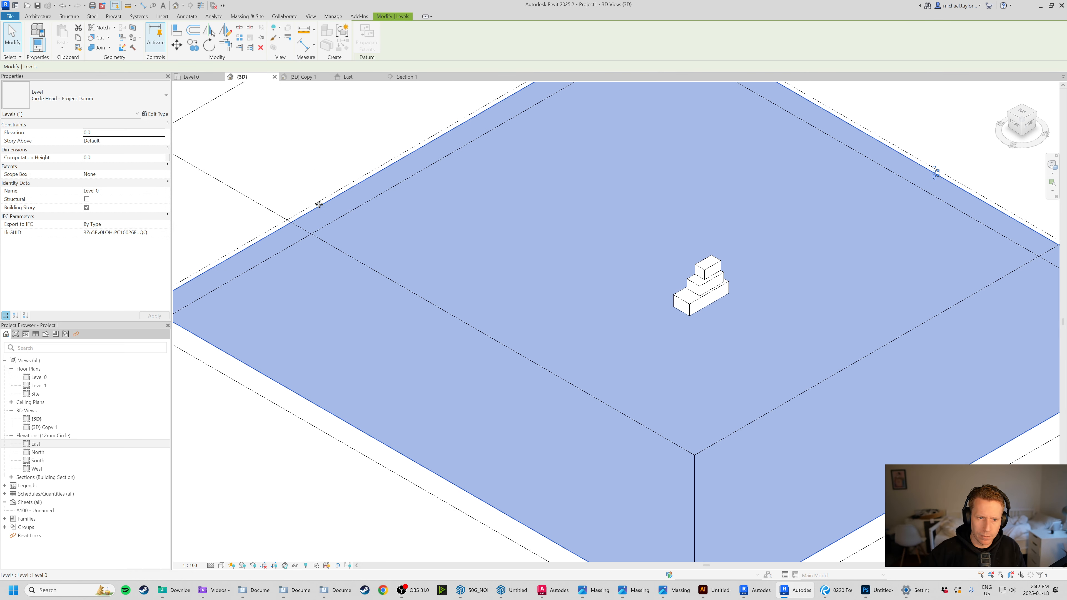
{"action": "left_click", "coordinate": [314, 189]}
Turn on the Levels annotation category in the visibility overrides of the {3D} Copy 1 view.
{"action": "left_click", "coordinate": [302, 79]}
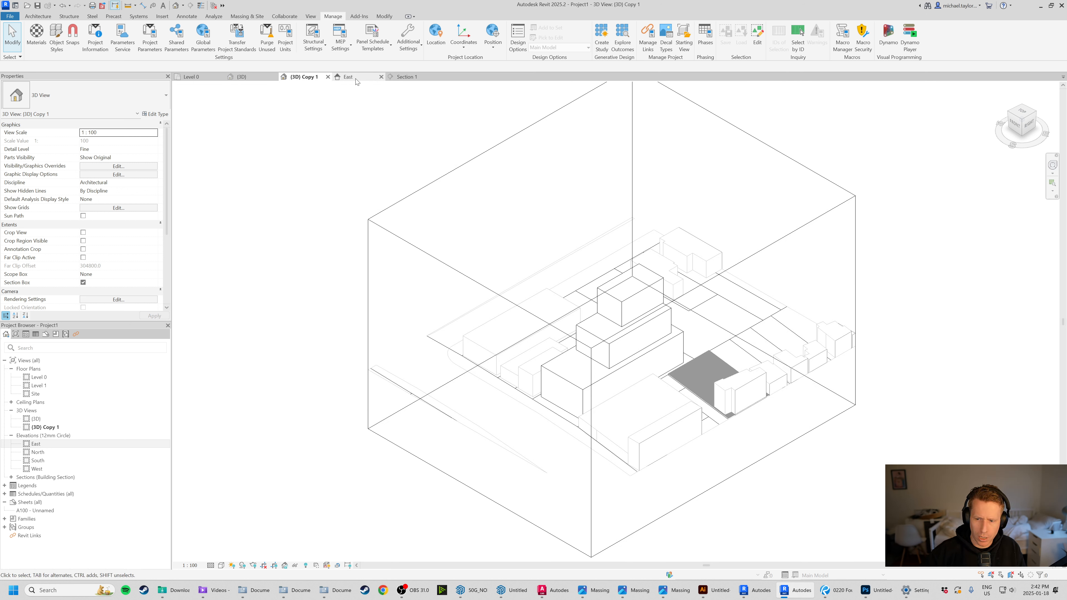
{"action": "left_click", "coordinate": [406, 241]}
{"action": "scroll", "coordinate": [504, 346], "scroll_direction": "down", "scroll_amount": 2}
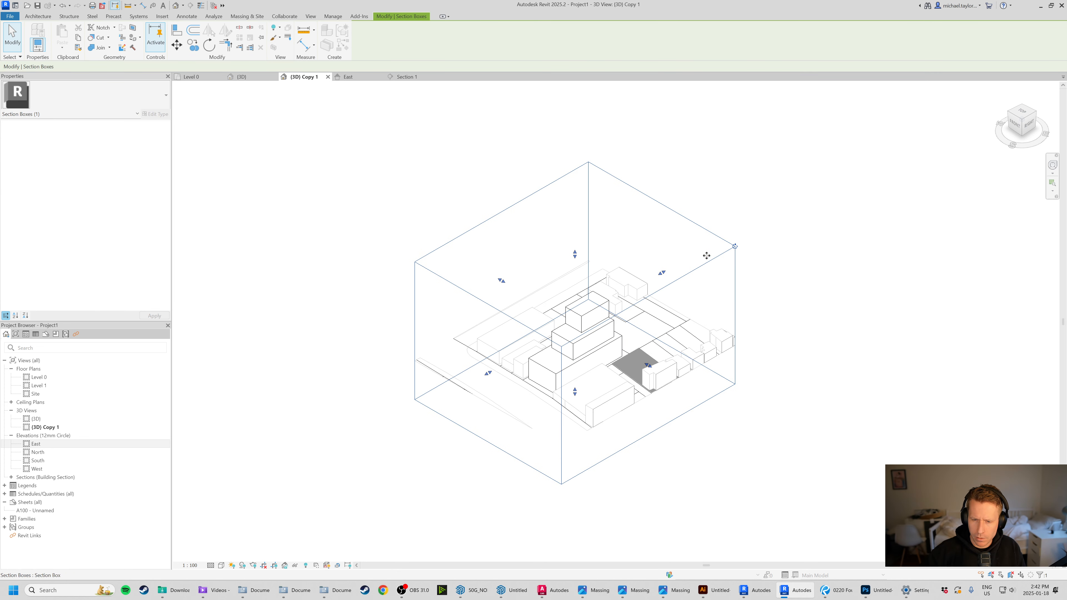
{"action": "key", "text": "v"}
{"action": "key", "text": "v"}
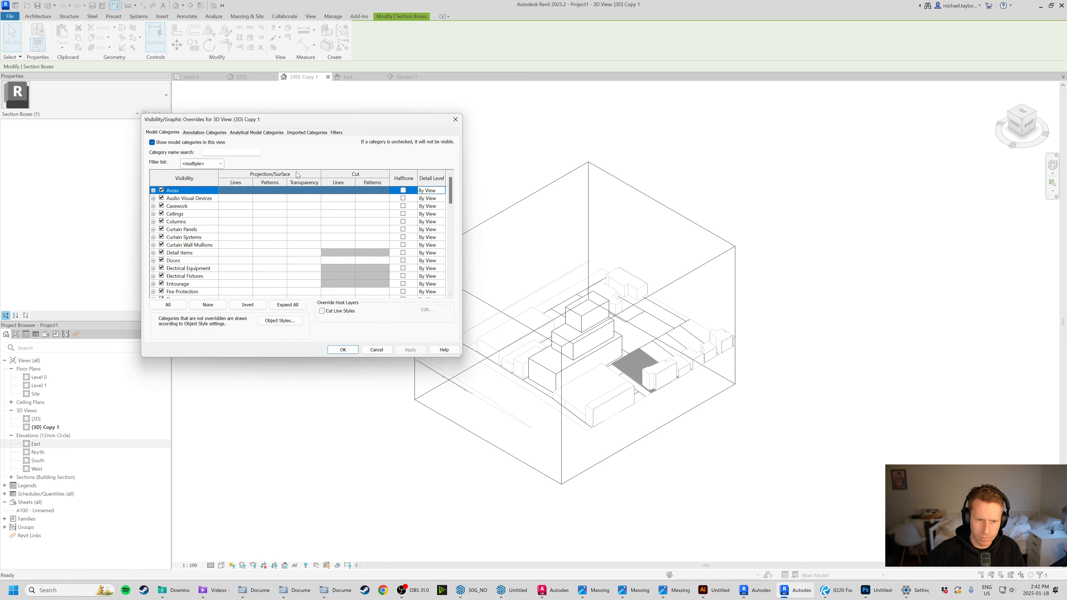
{"action": "left_click", "coordinate": [204, 132]}
{"action": "left_click", "coordinate": [181, 276]}
{"action": "key", "text": "l"}
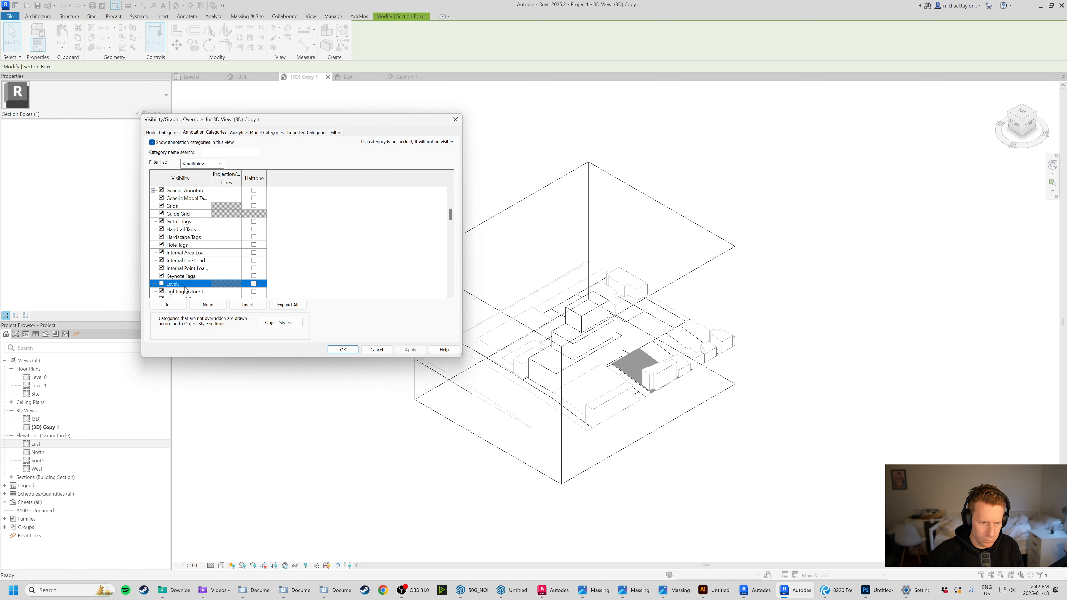
{"action": "left_click", "coordinate": [342, 350]}
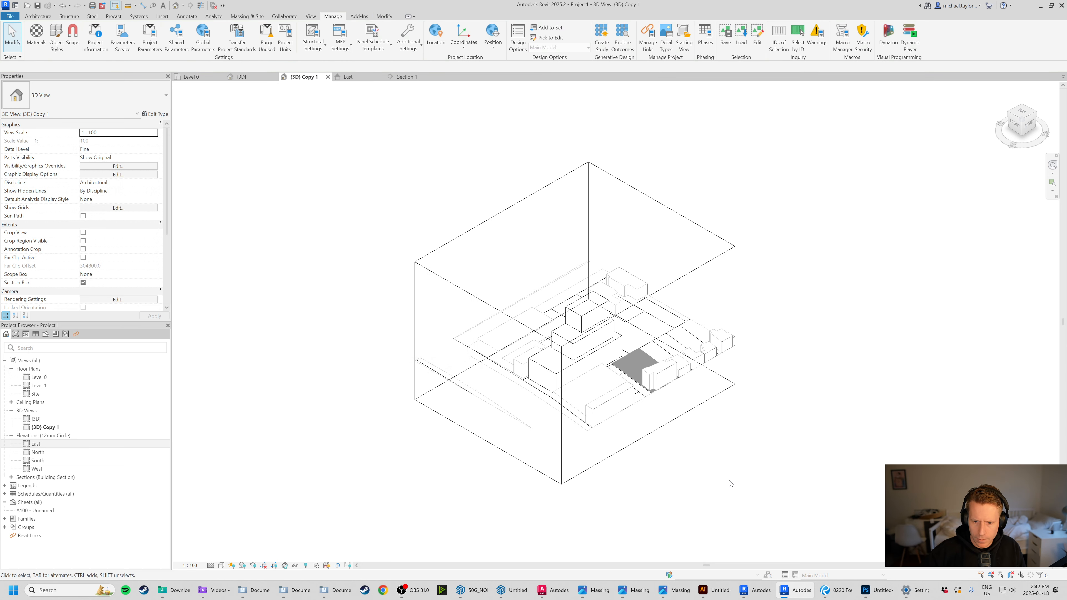
Select everything in the {3D} Copy 1 view, check the selection filter's categories for Levels, and cancel the filter.
{"action": "left_click", "coordinate": [674, 421]}
{"action": "left_click", "coordinate": [691, 436]}
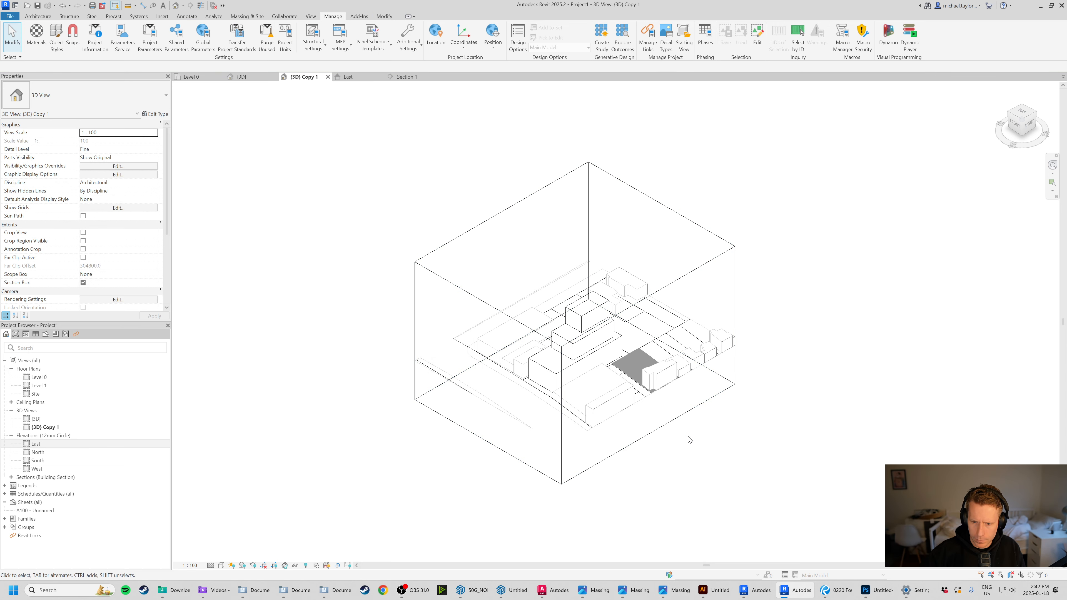
{"action": "left_click_drag", "start_coordinate": [301, 158], "coordinate": [920, 547]}
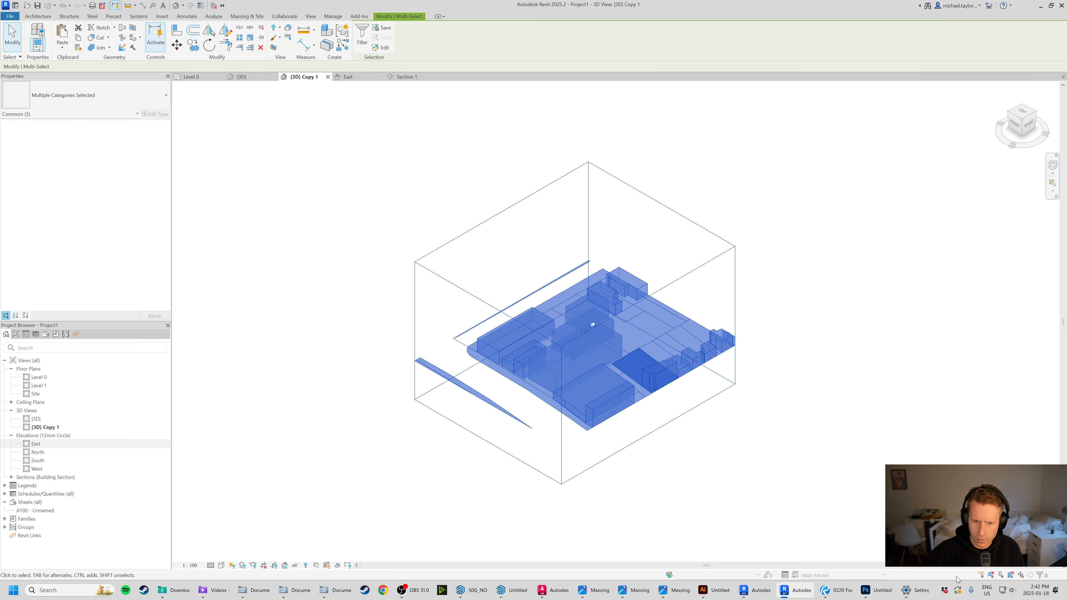
{"action": "left_click", "coordinate": [362, 36]}
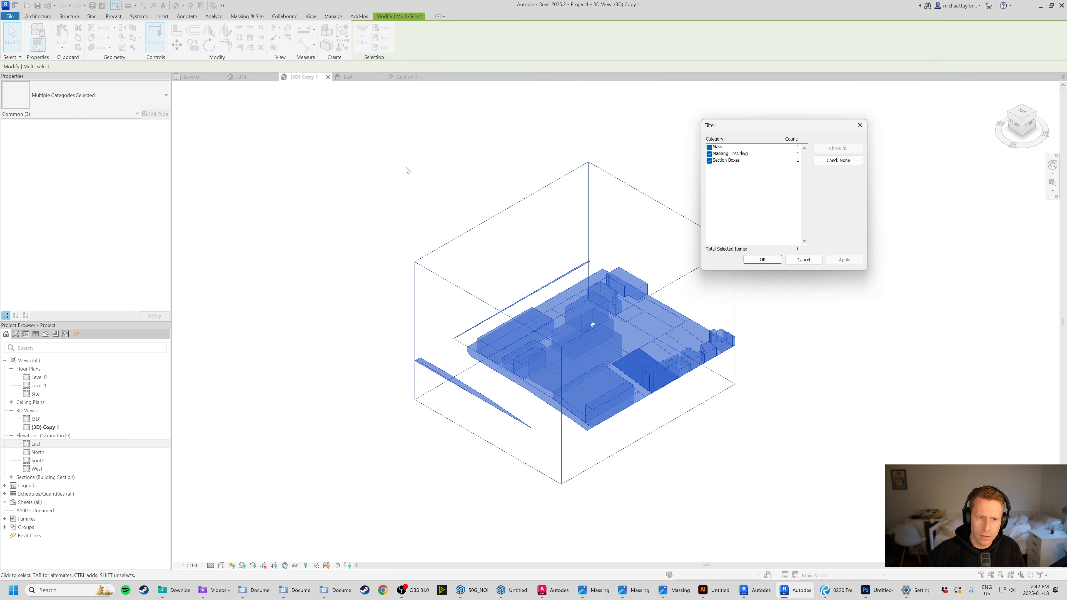
{"action": "left_click", "coordinate": [800, 258]}
{"action": "scroll", "coordinate": [669, 276], "scroll_direction": "down", "scroll_amount": 4}
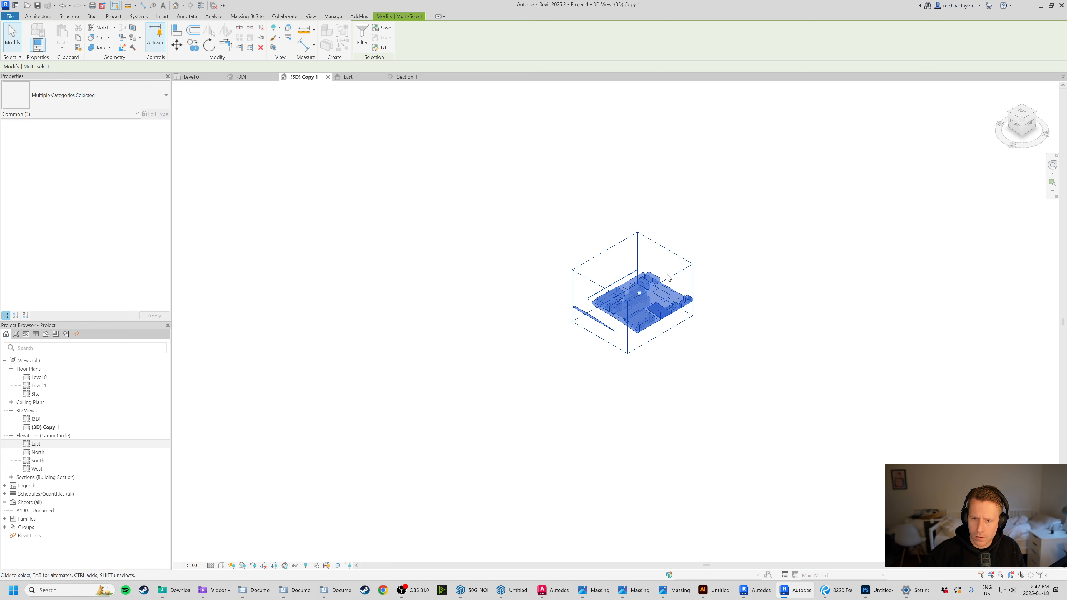
Select only the section box in {3D} Copy 1 and compare its extents with the levels in the {3D} view.
{"action": "left_click", "coordinate": [671, 279]}
{"action": "left_click", "coordinate": [692, 298]}
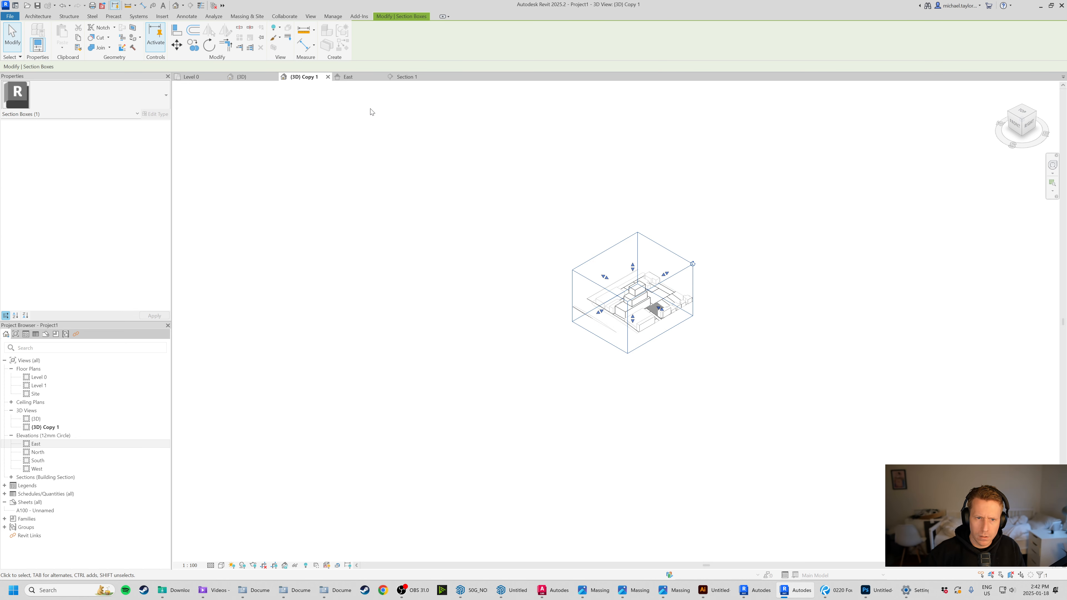
{"action": "left_click", "coordinate": [242, 76]}
{"action": "scroll", "coordinate": [446, 353], "scroll_direction": "down", "scroll_amount": 5}
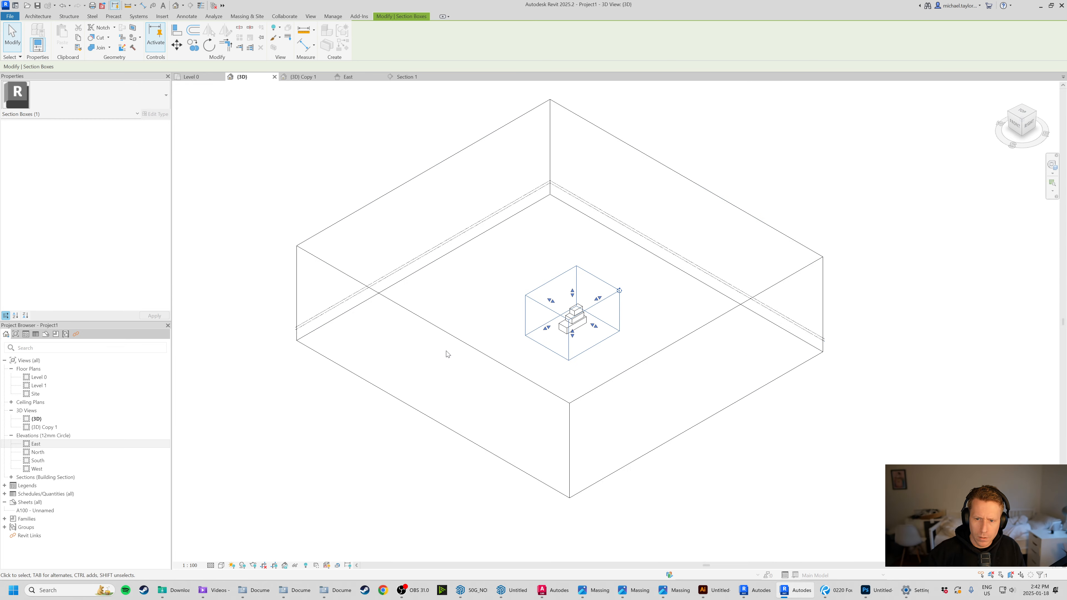
Select the Level 1 plane in the {3D} view and toggle the alignment constraint at one of its ends.
{"action": "left_click", "coordinate": [458, 289]}
{"action": "scroll", "coordinate": [416, 311], "scroll_direction": "up", "scroll_amount": 3}
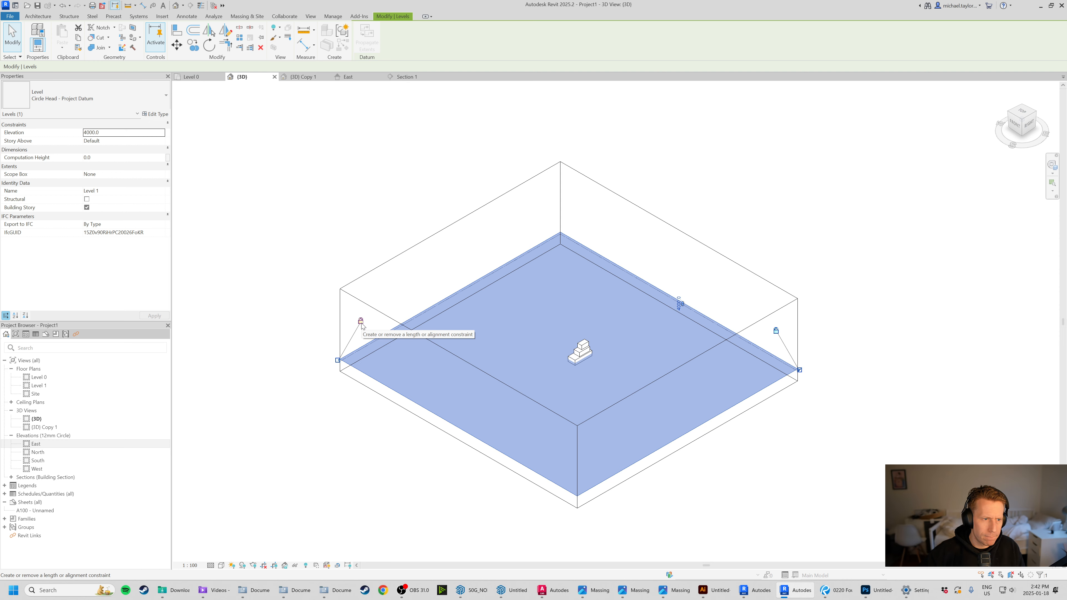
{"action": "left_click", "coordinate": [361, 322]}
{"action": "left_click", "coordinate": [839, 420]}
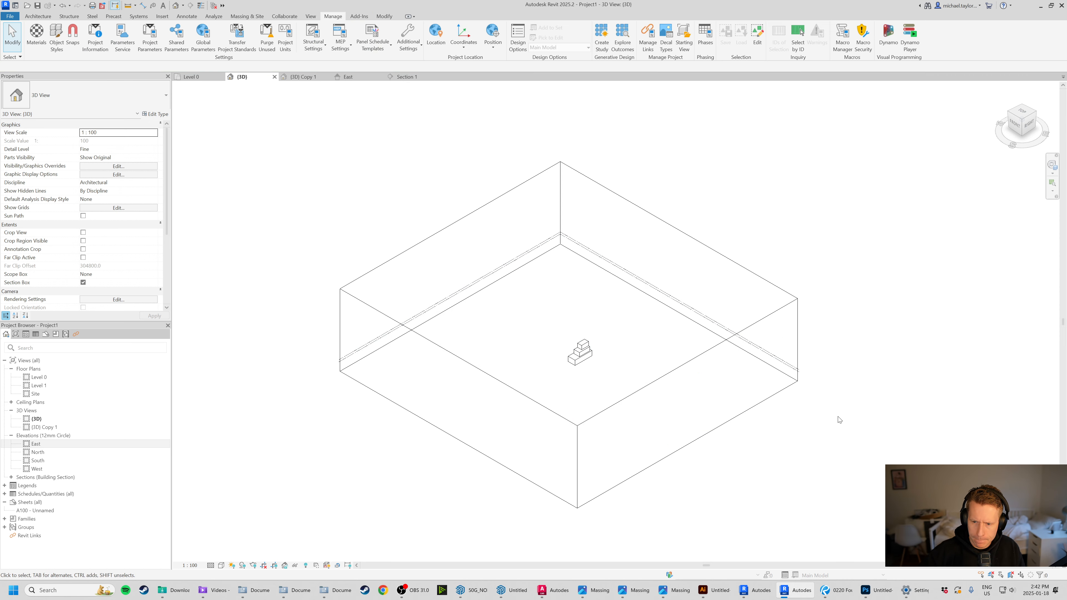
Reselect the Level 1 plane in the {3D} view and inspect its far edge and end constraint.
{"action": "left_click", "coordinate": [776, 381]}
{"action": "scroll", "coordinate": [713, 351], "scroll_direction": "up", "scroll_amount": 1}
{"action": "scroll", "coordinate": [672, 304], "scroll_direction": "up", "scroll_amount": 2}
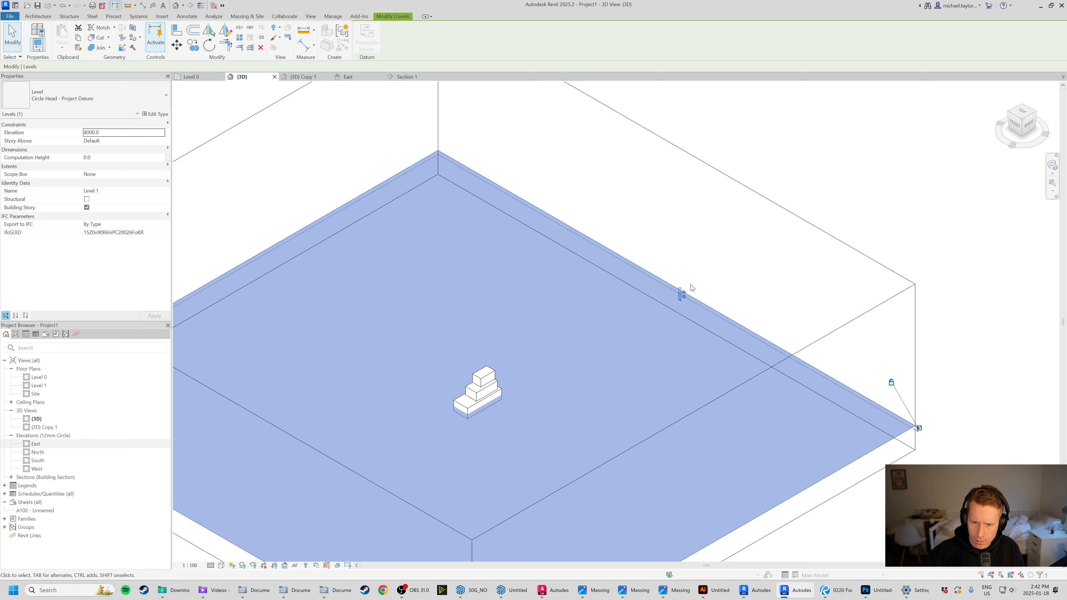
{"action": "mouse_move", "coordinate": [684, 296]}
{"action": "left_mouse_down"}
{"action": "mouse_move", "coordinate": [566, 366]}
{"action": "mouse_move", "coordinate": [691, 300]}
{"action": "left_mouse_up"}
{"action": "left_click", "coordinate": [746, 270]}
{"action": "left_click", "coordinate": [698, 299]}
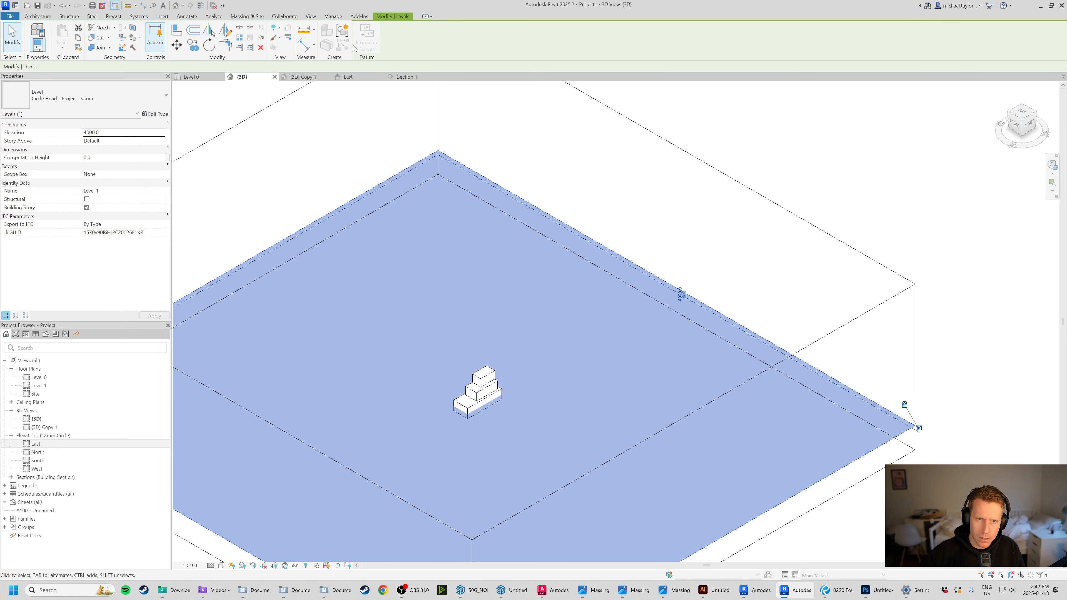
Check the analytical model categories in the visibility overrides of {3D} Copy 1, and cancel the overrides.
{"action": "left_click", "coordinate": [302, 76]}
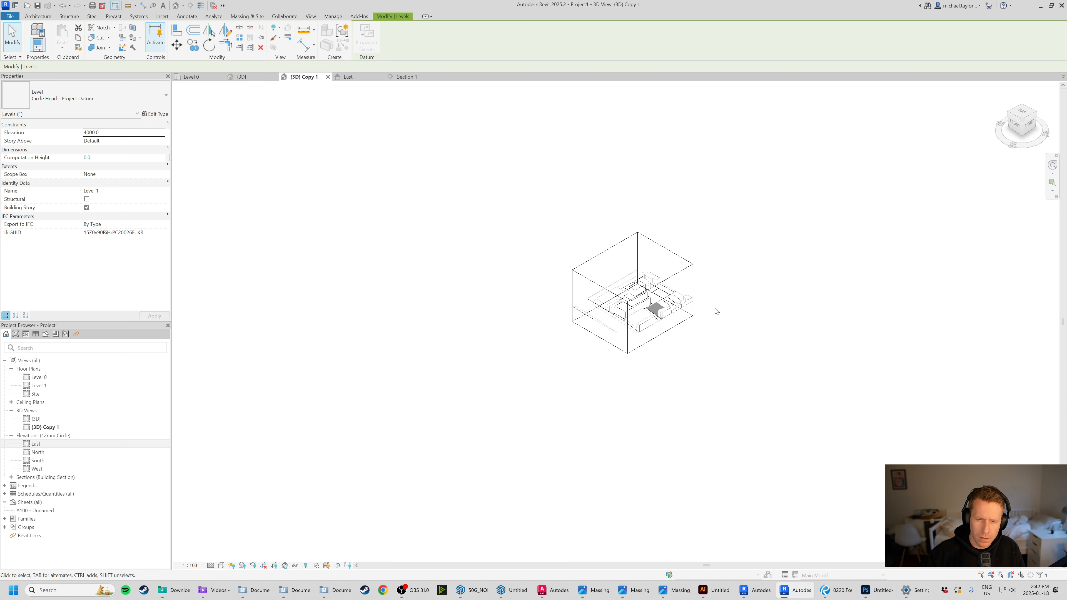
{"action": "scroll", "coordinate": [640, 291], "scroll_direction": "up", "scroll_amount": 4}
{"action": "left_click", "coordinate": [706, 358]}
{"action": "scroll", "coordinate": [687, 316], "scroll_direction": "up", "scroll_amount": 2}
{"action": "key", "text": "v"}
{"action": "key", "text": "g"}
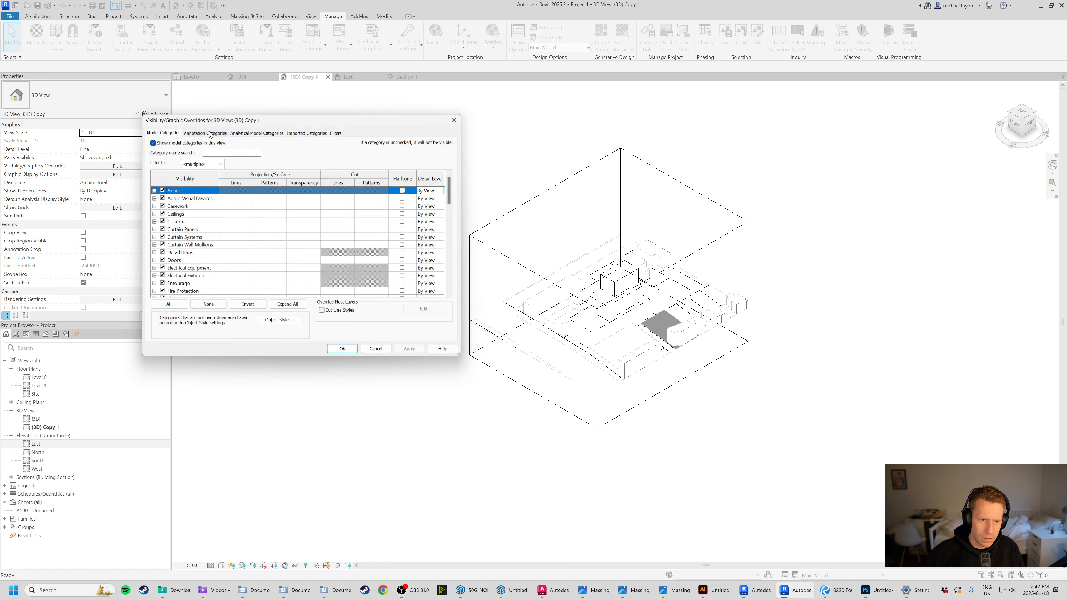
{"action": "left_click", "coordinate": [266, 132]}
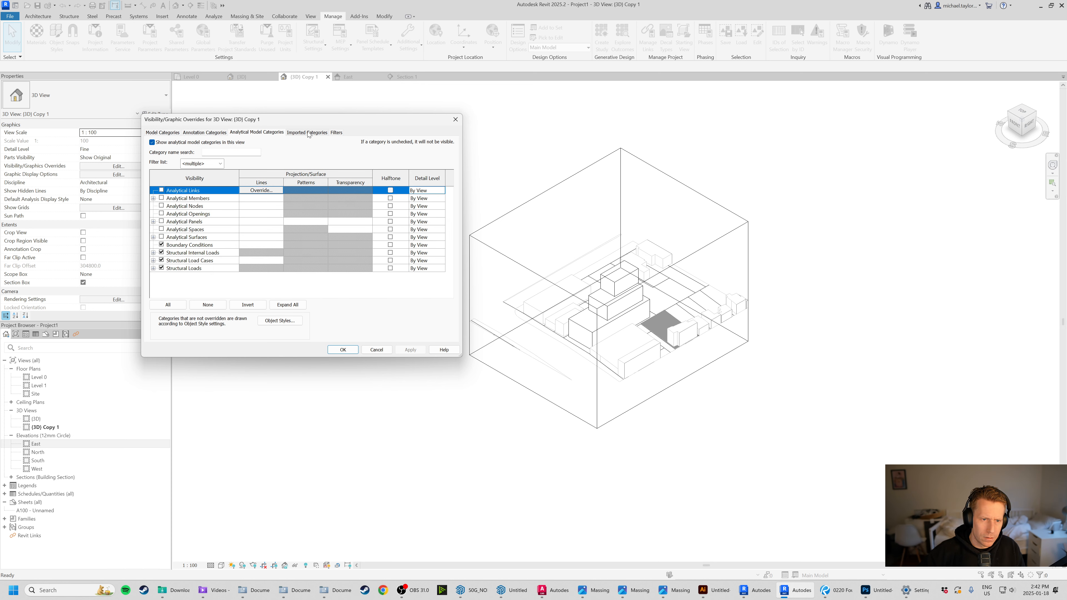
{"action": "left_click", "coordinate": [378, 350]}
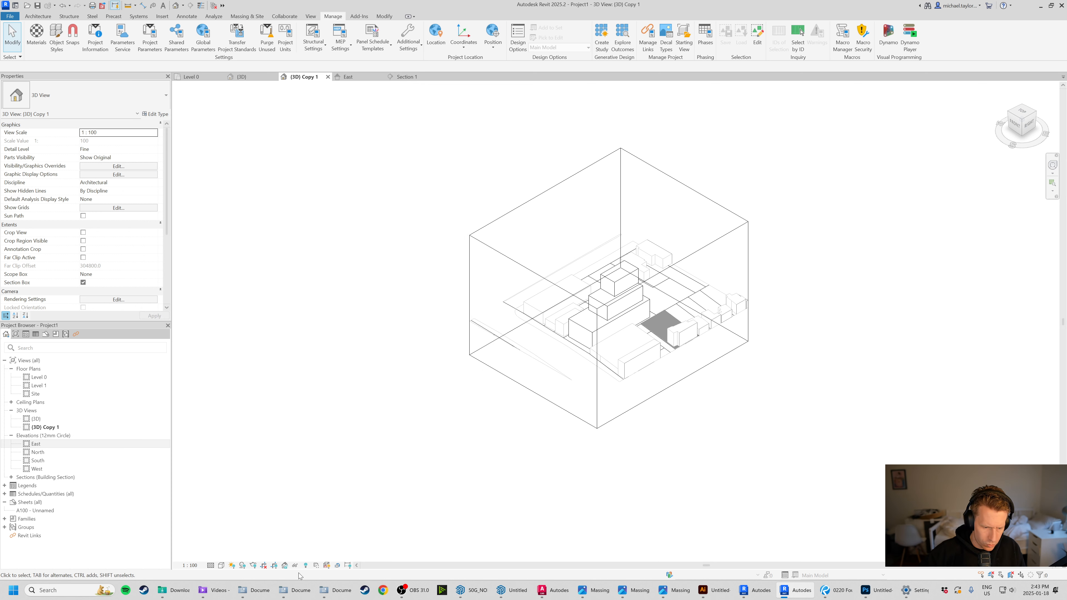
Reveal hidden elements in {3D} Copy 1 to look for hidden levels, and turn the reveal mode off.
{"action": "left_click", "coordinate": [306, 566]}
{"action": "left_click", "coordinate": [749, 343]}
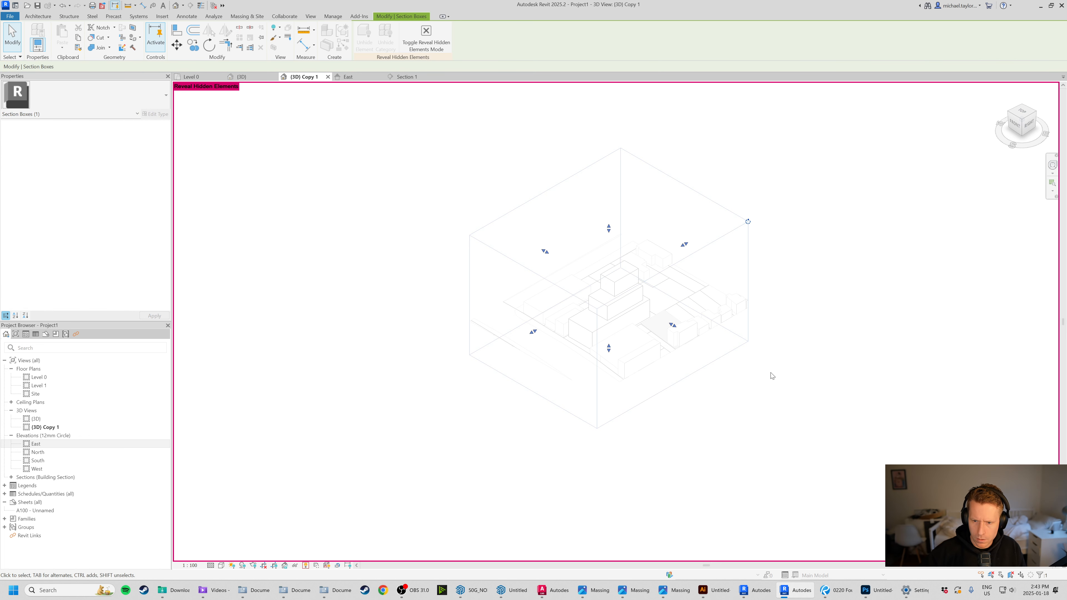
{"action": "left_click", "coordinate": [773, 363]}
{"action": "scroll", "coordinate": [669, 239], "scroll_direction": "up", "scroll_amount": 2}
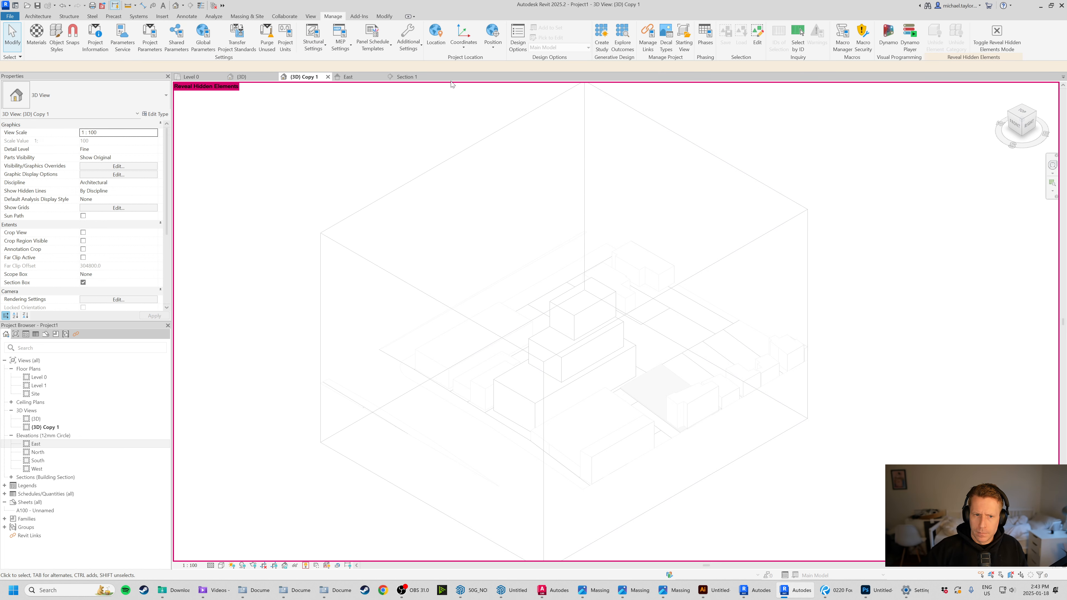
{"action": "left_click", "coordinate": [306, 565]}
Examine the building mass and the ground line in the Section 1 view for level lines.
{"action": "left_click", "coordinate": [407, 77]}
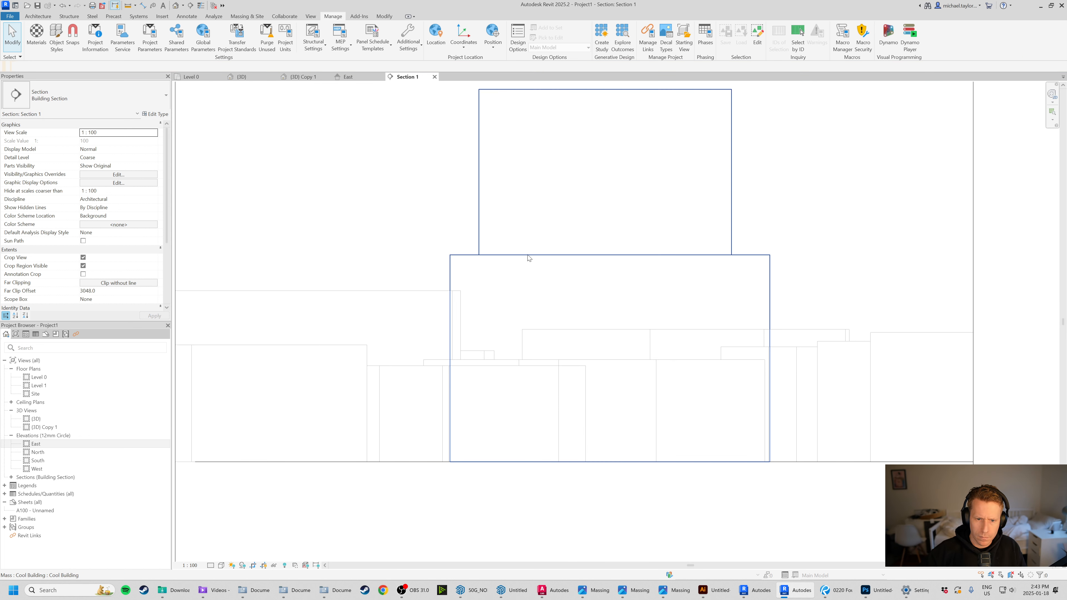
{"action": "left_click", "coordinate": [525, 257]}
{"action": "scroll", "coordinate": [612, 342], "scroll_direction": "down", "scroll_amount": 2}
{"action": "key", "text": "Escape"}
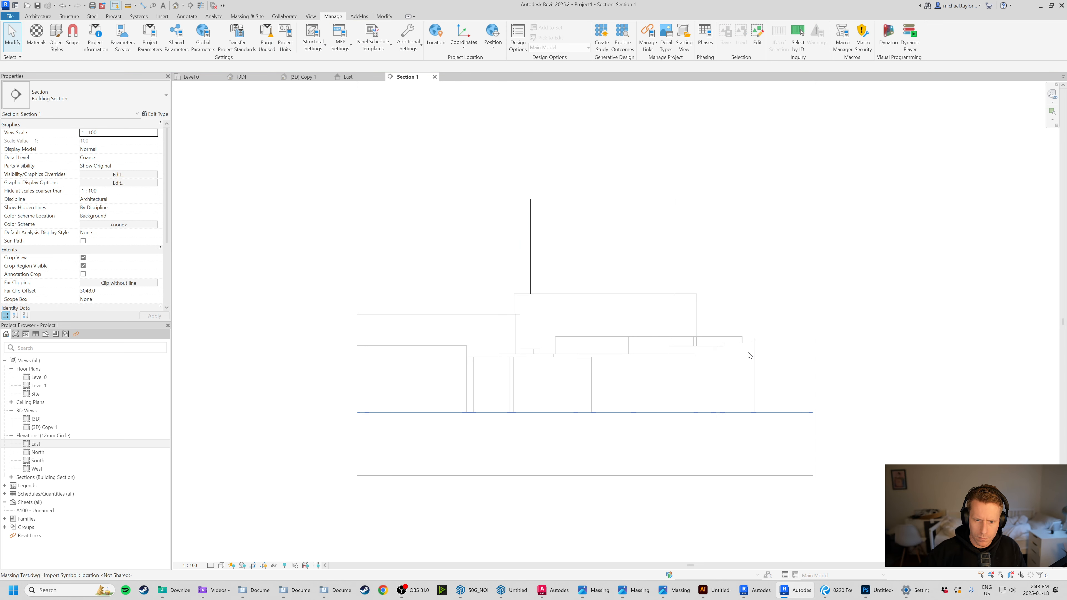
{"action": "left_click", "coordinate": [757, 414]}
{"action": "key", "text": "Escape"}
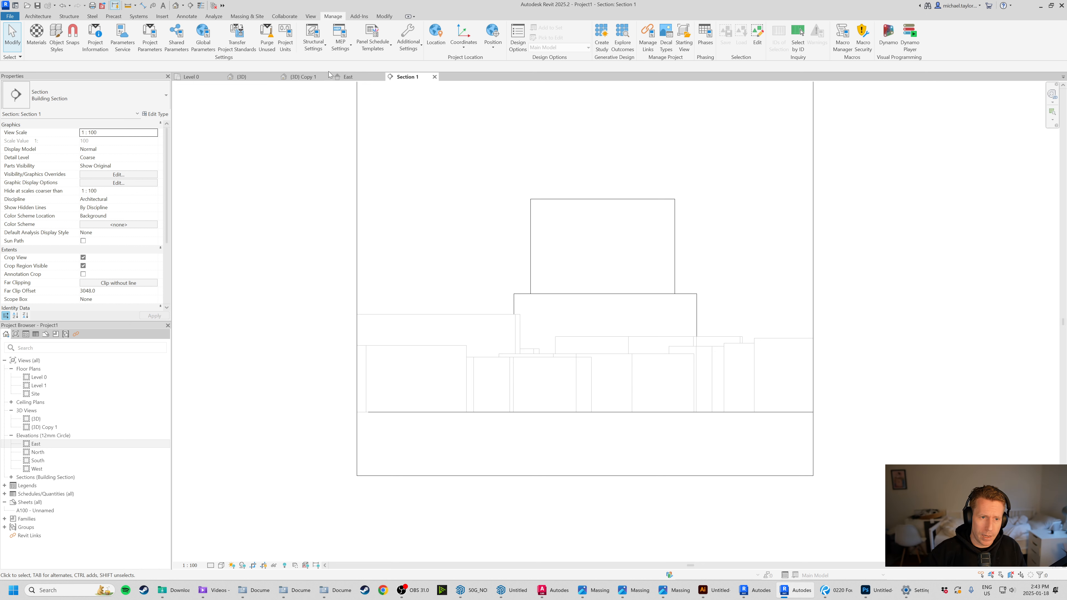
Delete the four elevation markers above the building in the Level 0 floor plan.
{"action": "left_click", "coordinate": [191, 76]}
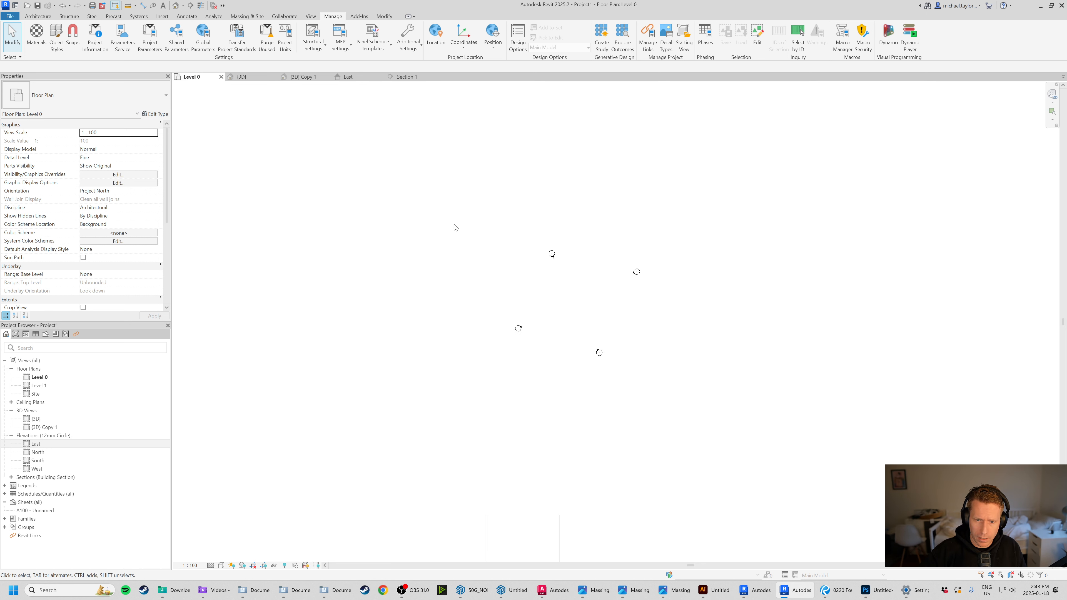
{"action": "left_click_drag", "start_coordinate": [453, 227], "coordinate": [690, 414]}
{"action": "scroll", "coordinate": [660, 253], "scroll_direction": "down", "scroll_amount": 2}
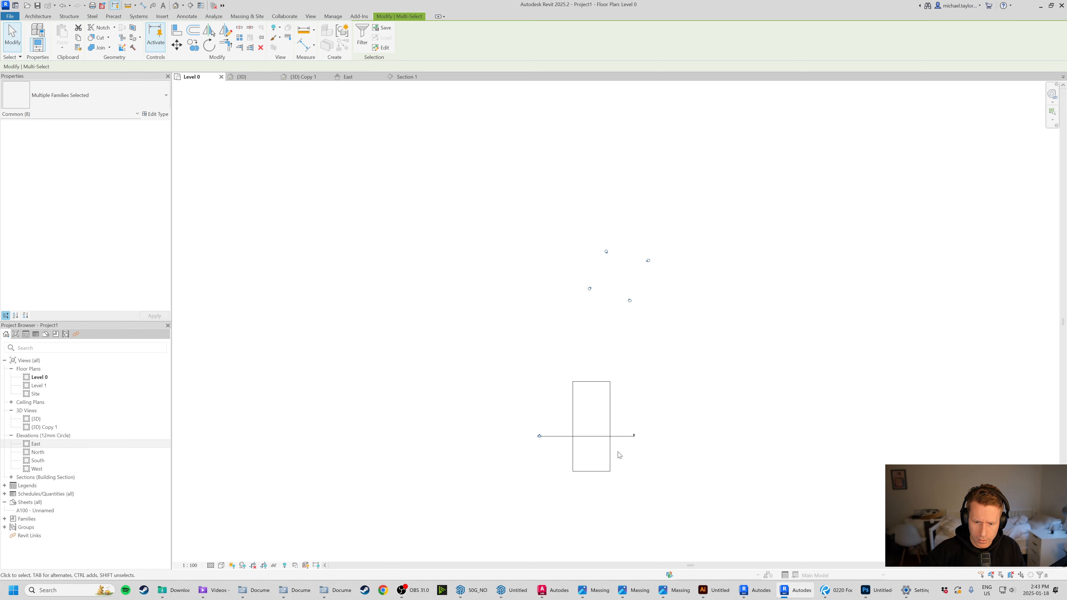
{"action": "scroll", "coordinate": [614, 437], "scroll_direction": "up", "scroll_amount": 3}
{"action": "left_click", "coordinate": [637, 278]}
{"action": "scroll", "coordinate": [639, 281], "scroll_direction": "down", "scroll_amount": 2}
{"action": "left_click_drag", "start_coordinate": [521, 117], "coordinate": [711, 251]}
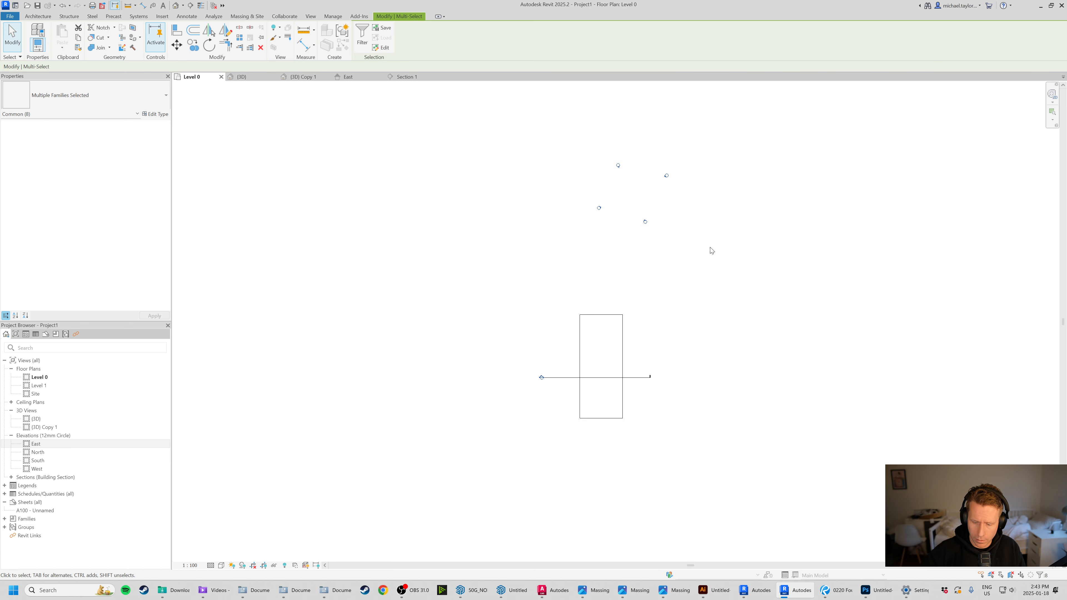
{"action": "key", "text": "Delete"}
{"action": "left_click", "coordinate": [555, 321]}
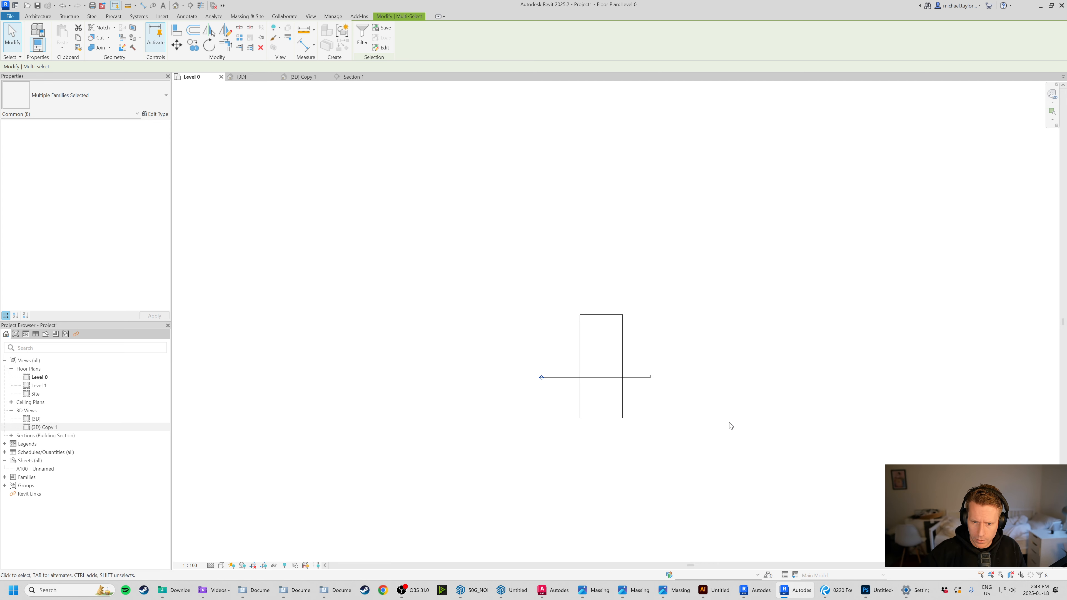
{"action": "scroll", "coordinate": [668, 422], "scroll_direction": "up", "scroll_amount": 2}
{"action": "left_click", "coordinate": [618, 355]}
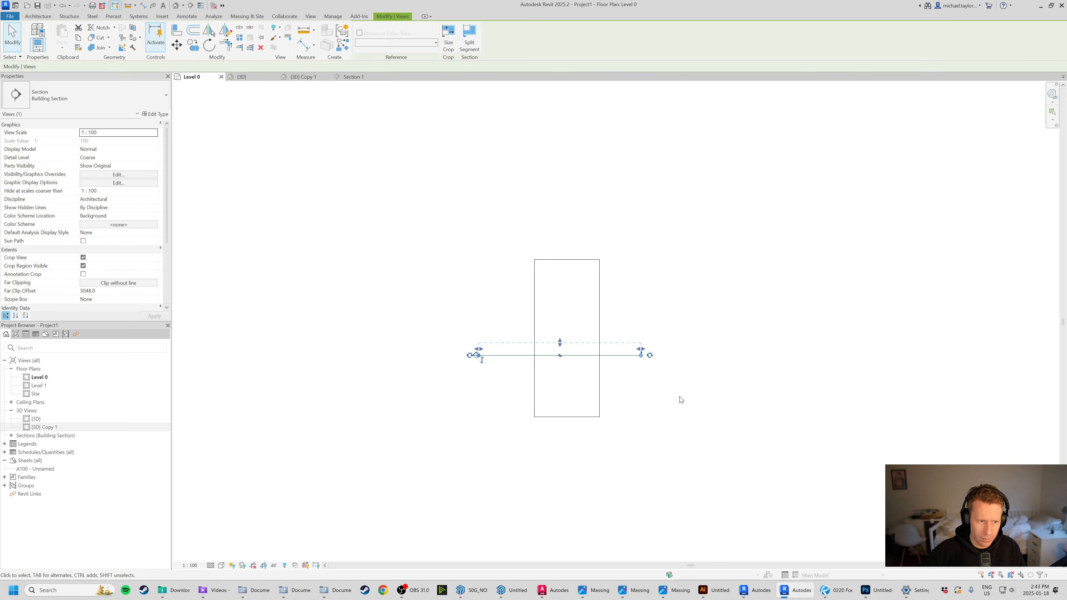
{"action": "key", "text": "Escape"}
{"action": "left_click", "coordinate": [185, 16]}
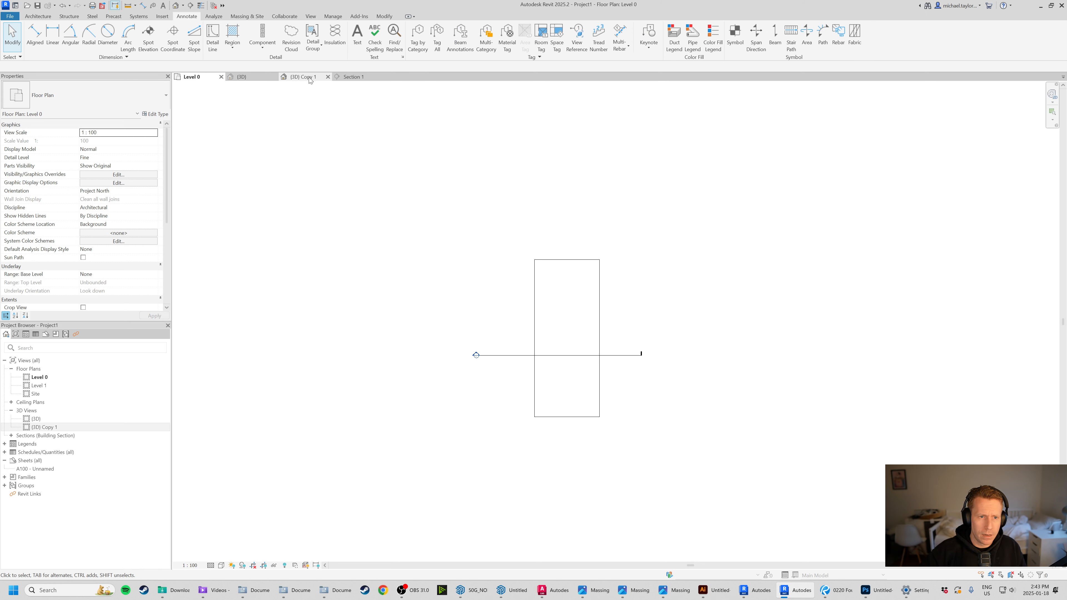
{"action": "left_click", "coordinate": [314, 18]}
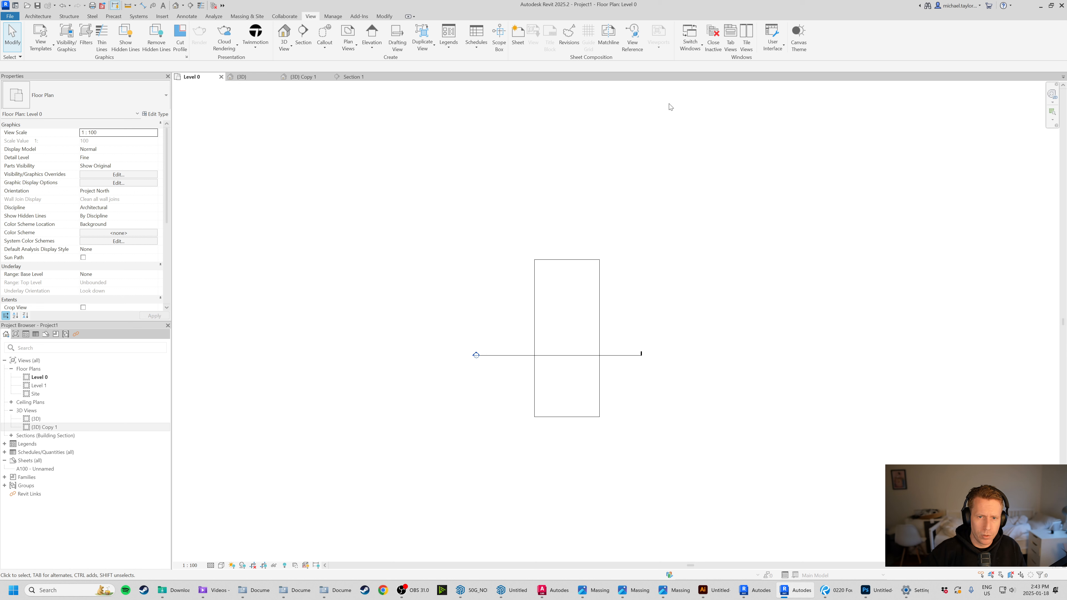
{"action": "left_click", "coordinate": [379, 44]}
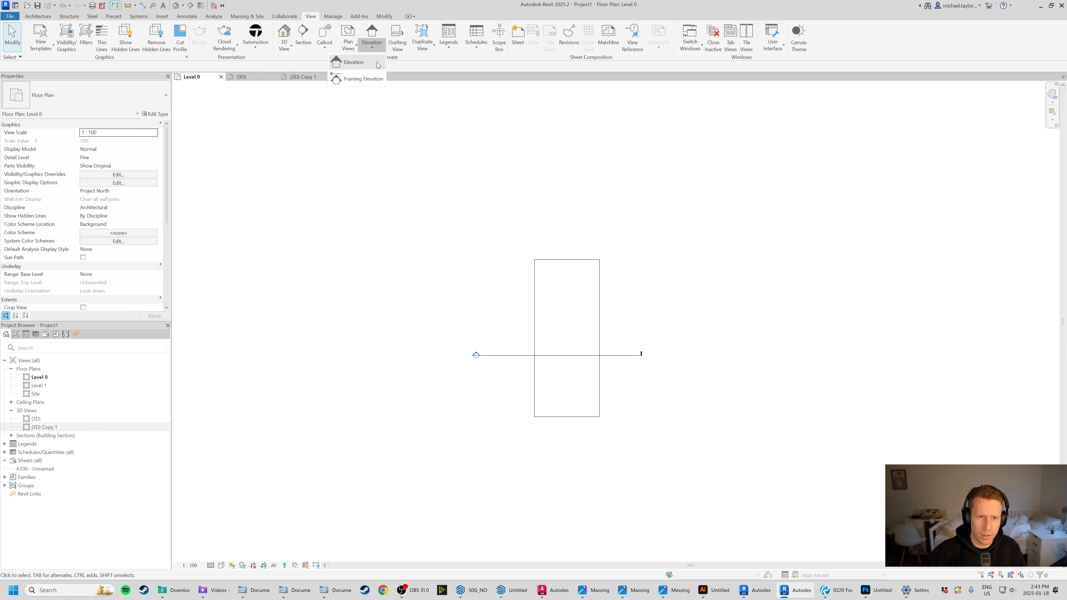
{"action": "left_click", "coordinate": [344, 64]}
{"action": "scroll", "coordinate": [566, 418], "scroll_direction": "up", "scroll_amount": 3}
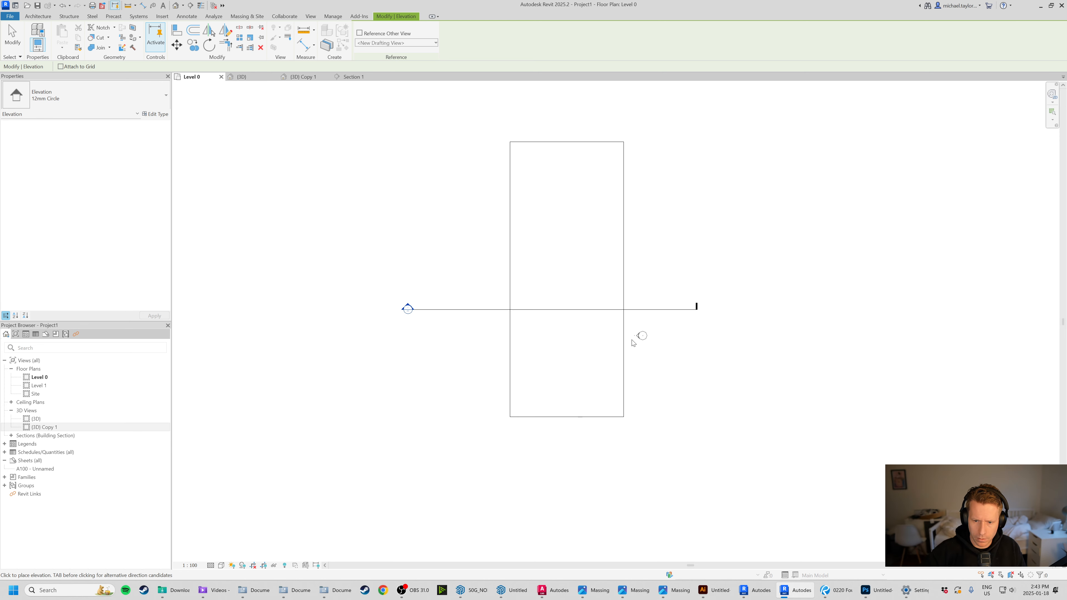
{"action": "key", "text": "Escape"}
Open the section view from its section line in the Level 0 plan and inspect the building mass.
{"action": "right_click", "coordinate": [462, 310]}
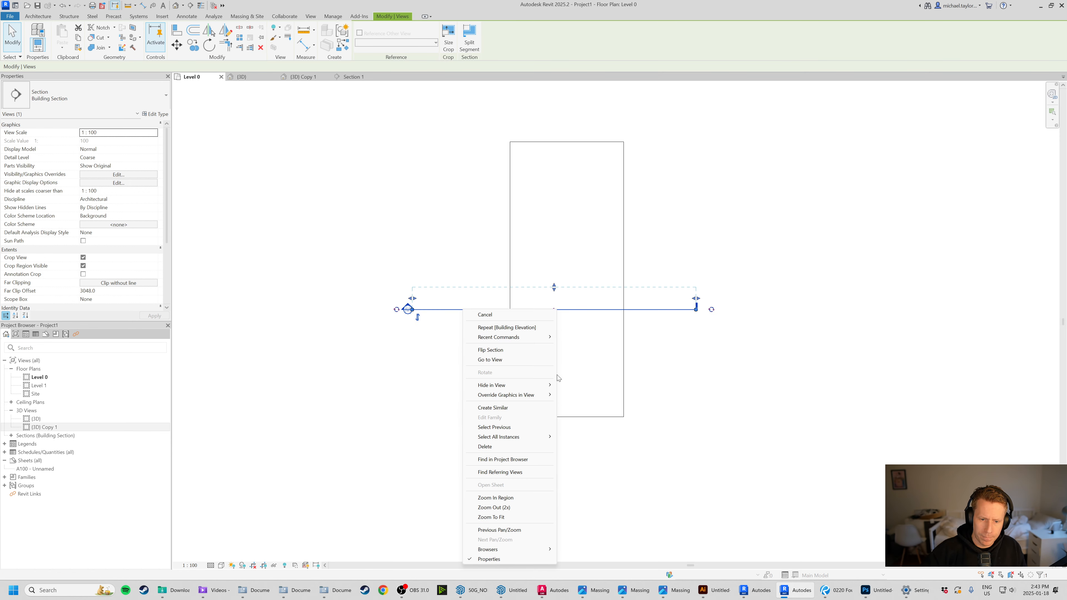
{"action": "left_click", "coordinate": [490, 360]}
{"action": "left_click", "coordinate": [586, 309]}
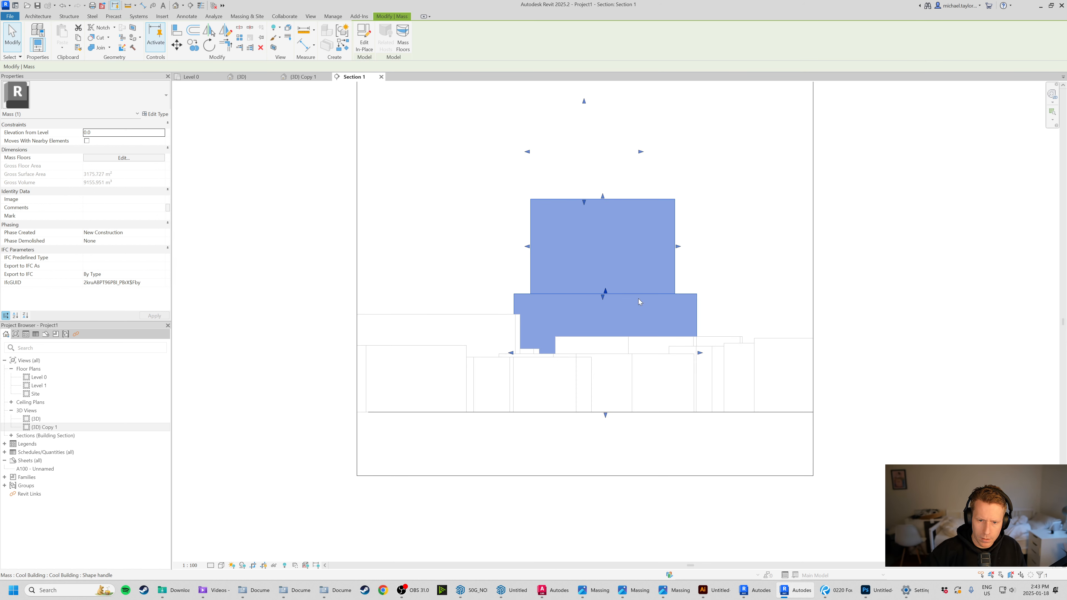
{"action": "left_click", "coordinate": [749, 223]}
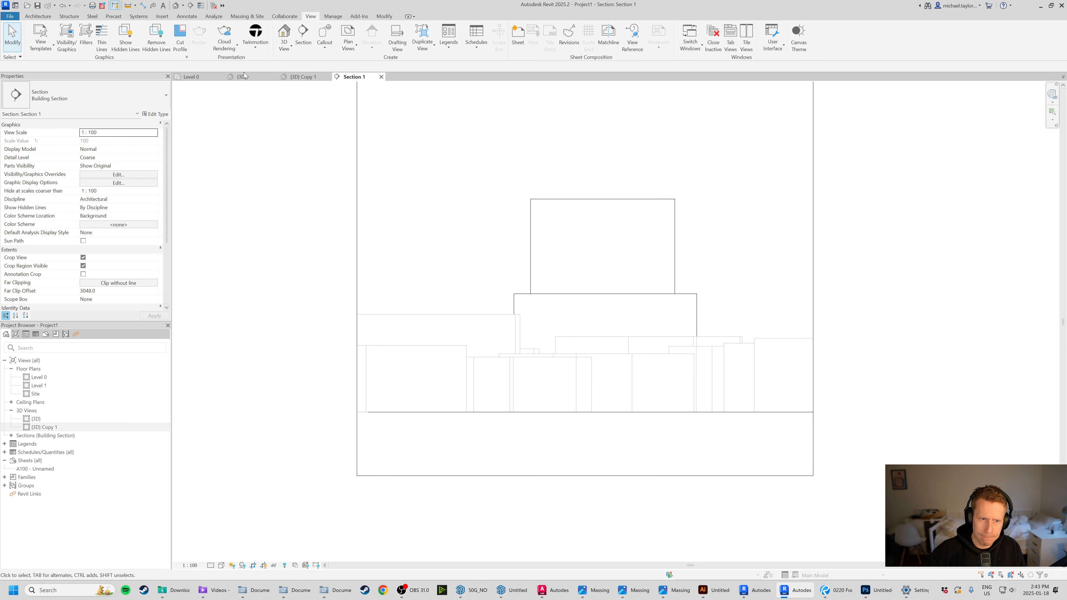
Examine the Level 1 plane's extents and level head in the {3D} view from several angles.
{"action": "left_click", "coordinate": [304, 77]}
{"action": "left_click", "coordinate": [244, 77]}
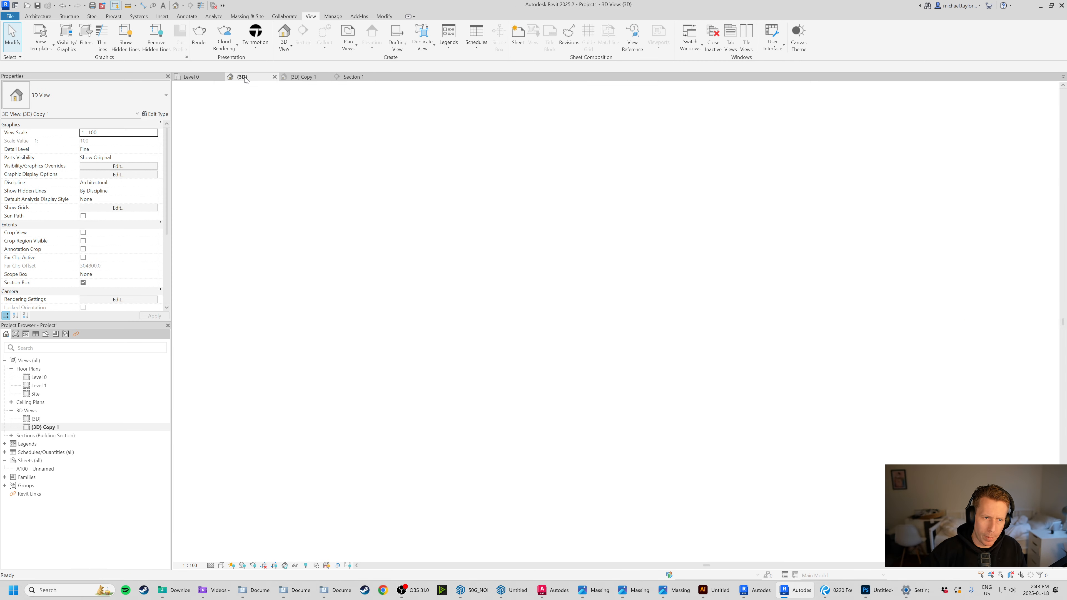
{"action": "left_click", "coordinate": [717, 308]}
{"action": "scroll", "coordinate": [716, 308], "scroll_direction": "down", "scroll_amount": 2}
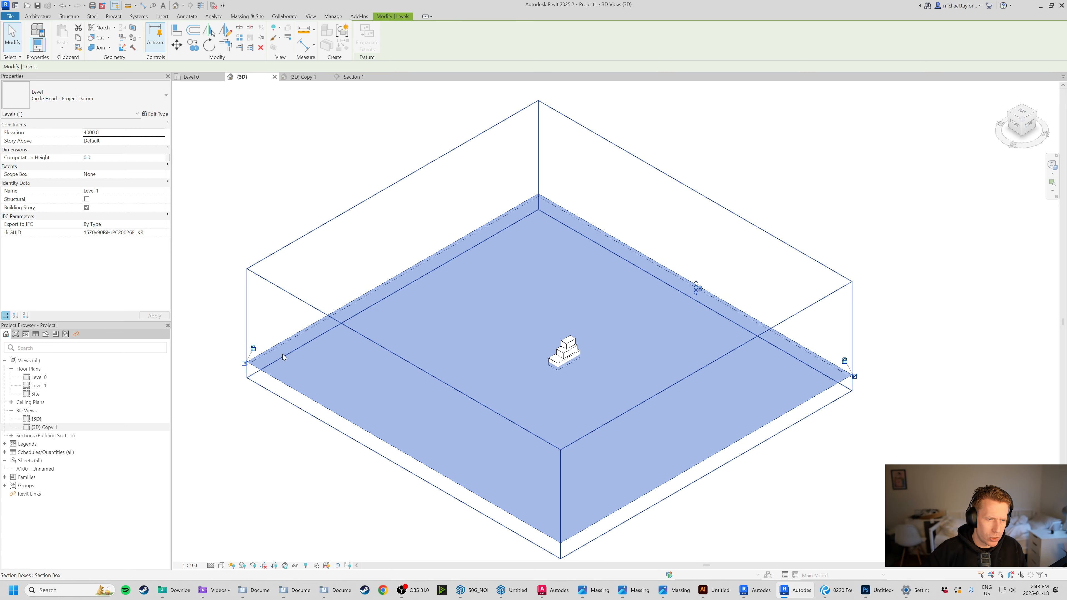
{"action": "middle_click_drag", "start_coordinate": [512, 441], "coordinate": [614, 350], "text": "shift"}
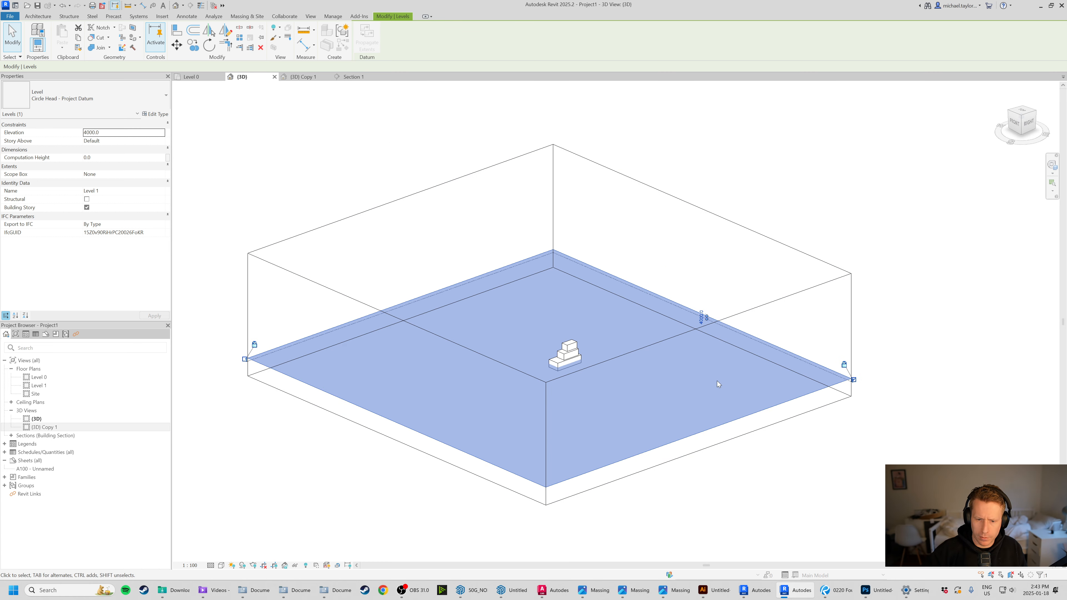
{"action": "middle_click_drag", "start_coordinate": [395, 361], "coordinate": [734, 307], "text": "shift"}
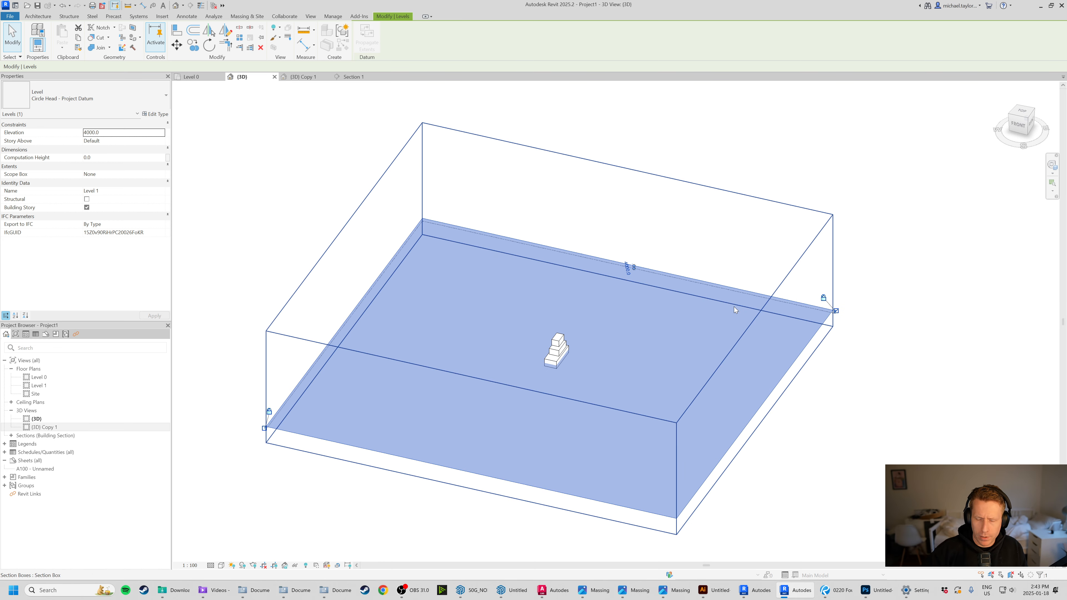
{"action": "middle_click_drag", "start_coordinate": [752, 428], "coordinate": [710, 431]}
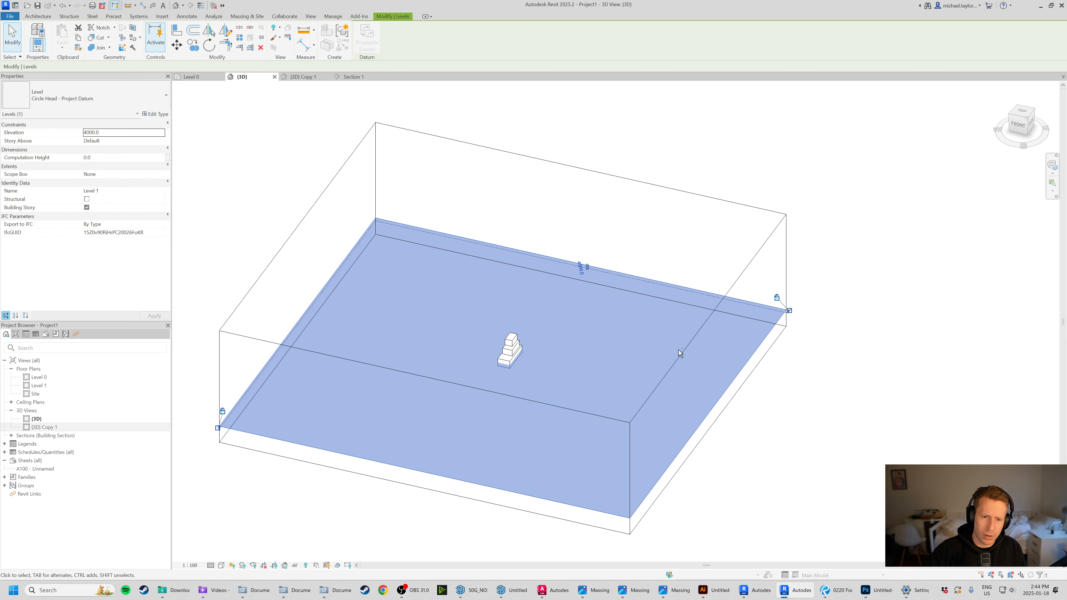
{"action": "middle_click_drag", "start_coordinate": [680, 353], "coordinate": [321, 237], "text": "shift"}
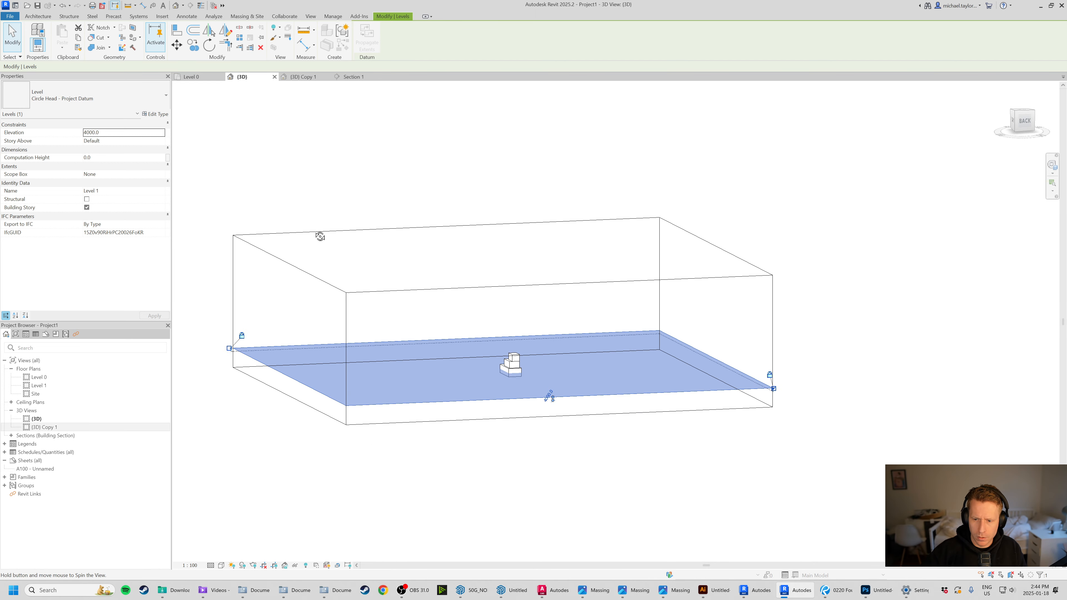
{"action": "left_click", "coordinate": [277, 463]}
{"action": "middle_click_drag", "start_coordinate": [279, 436], "coordinate": [453, 435], "text": "shift"}
{"action": "scroll", "coordinate": [752, 399], "scroll_direction": "up", "scroll_amount": 12}
{"action": "left_click", "coordinate": [731, 348]}
{"action": "key", "text": "c"}
{"action": "key", "text": "o"}
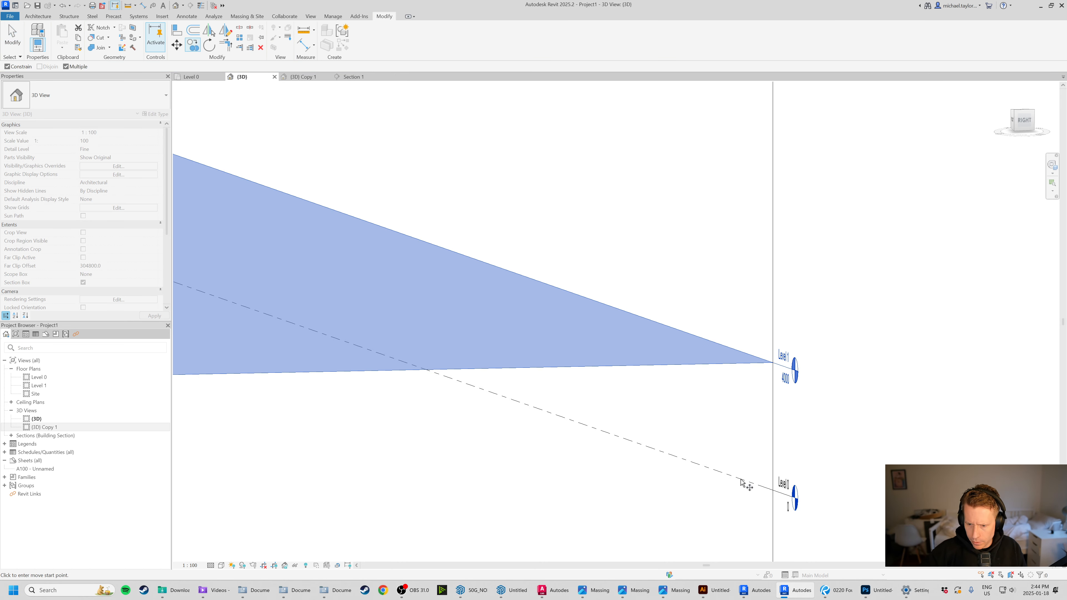
{"action": "key", "text": "Escape"}
{"action": "key", "text": "Escape"}
Select Level 1 by its level head in the {3D} view and compare its plane with the building mass.
{"action": "left_click", "coordinate": [744, 353]}
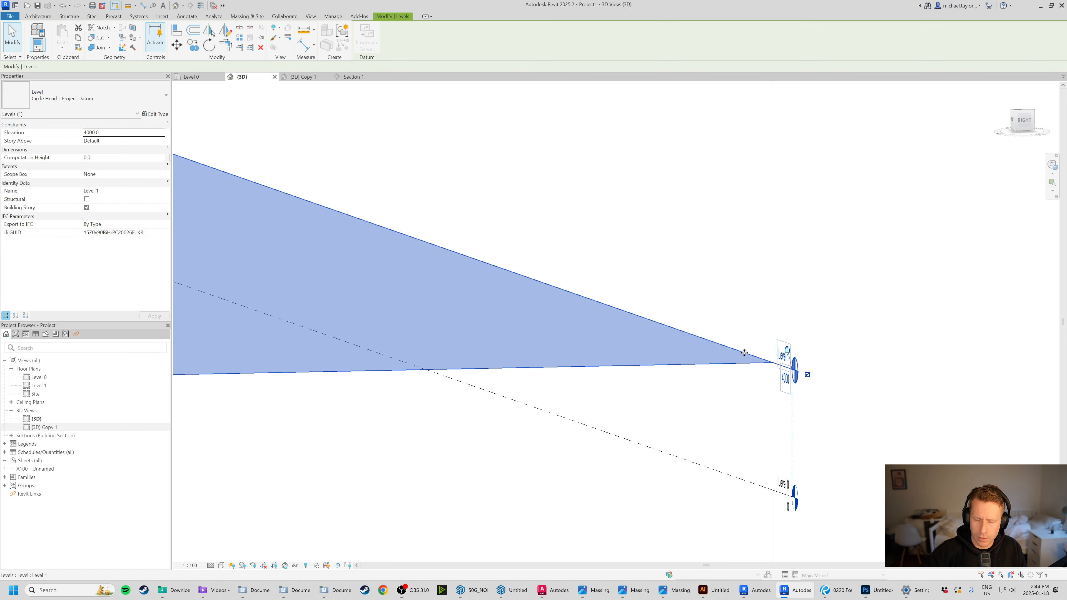
{"action": "scroll", "coordinate": [745, 353], "scroll_direction": "down", "scroll_amount": 1}
{"action": "scroll", "coordinate": [752, 356], "scroll_direction": "down", "scroll_amount": 3}
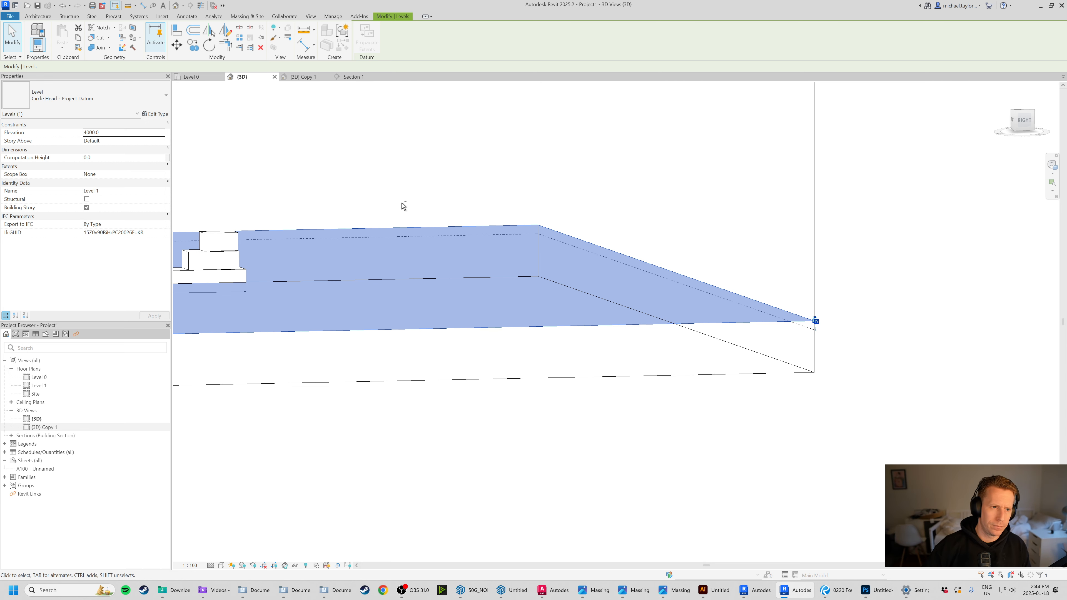
{"action": "middle_click_drag", "start_coordinate": [404, 206], "coordinate": [671, 245], "text": "shift"}
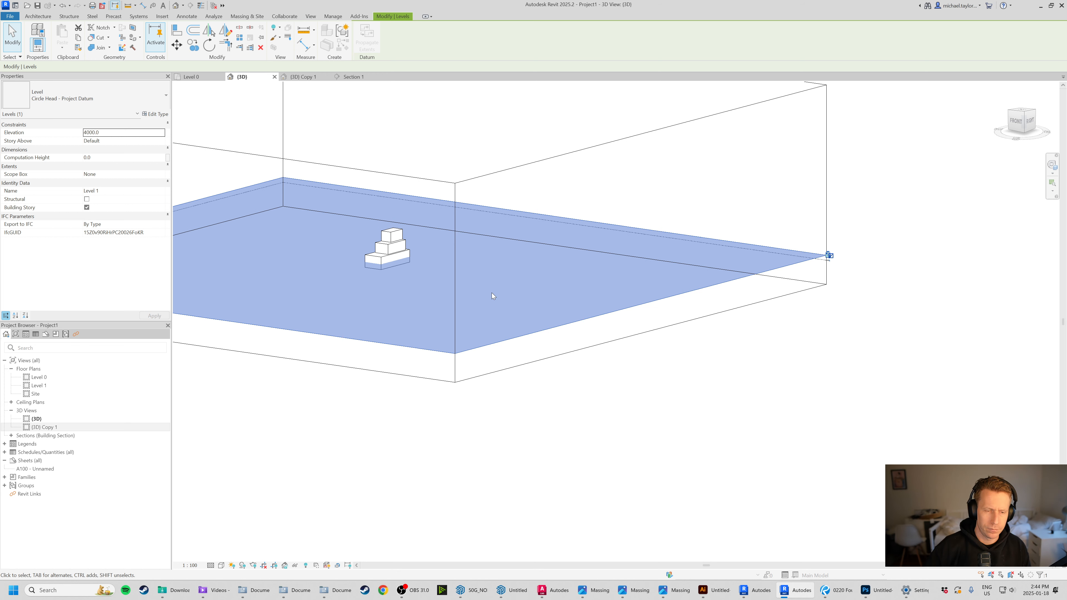
Orient the {3D} view to the top-front-right isometric and deselect Level 1.
{"action": "scroll", "coordinate": [504, 278], "scroll_direction": "down", "scroll_amount": 3}
{"action": "scroll", "coordinate": [441, 248], "scroll_direction": "up", "scroll_amount": 3}
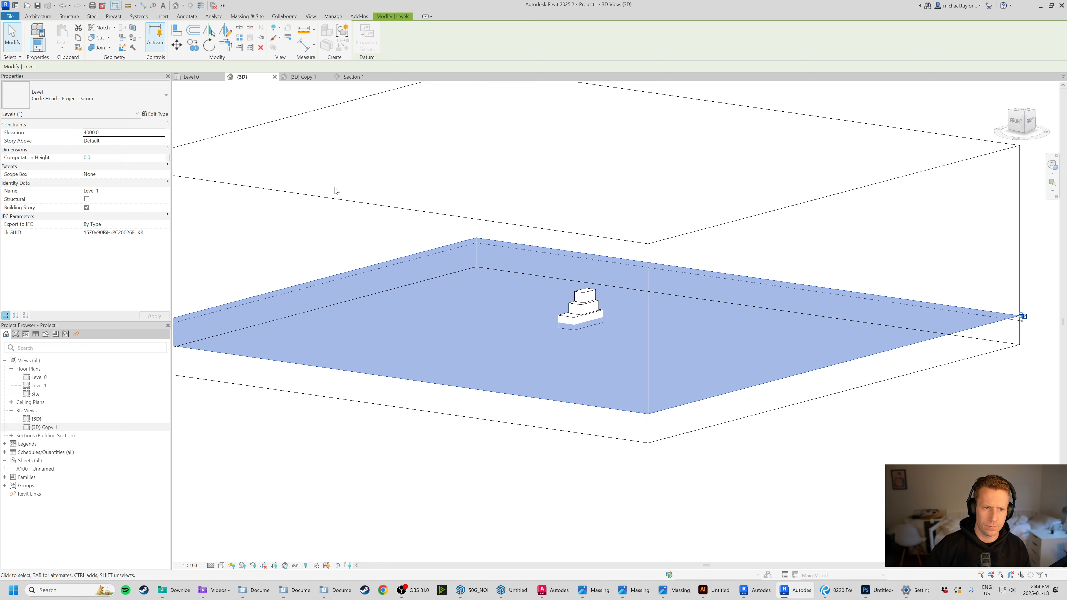
{"action": "left_click", "coordinate": [1024, 114]}
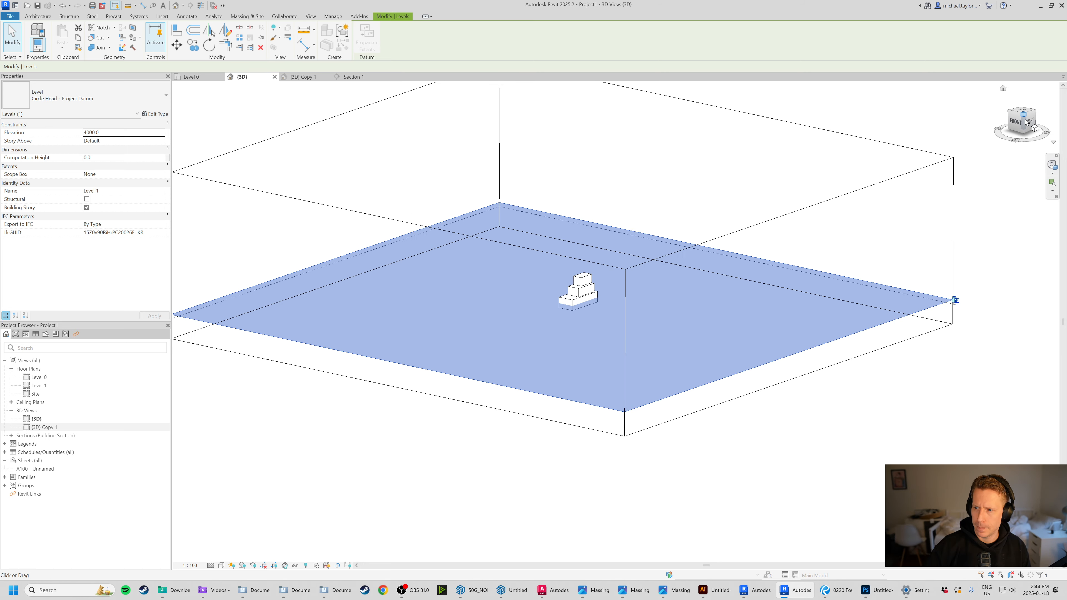
{"action": "left_click", "coordinate": [711, 412]}
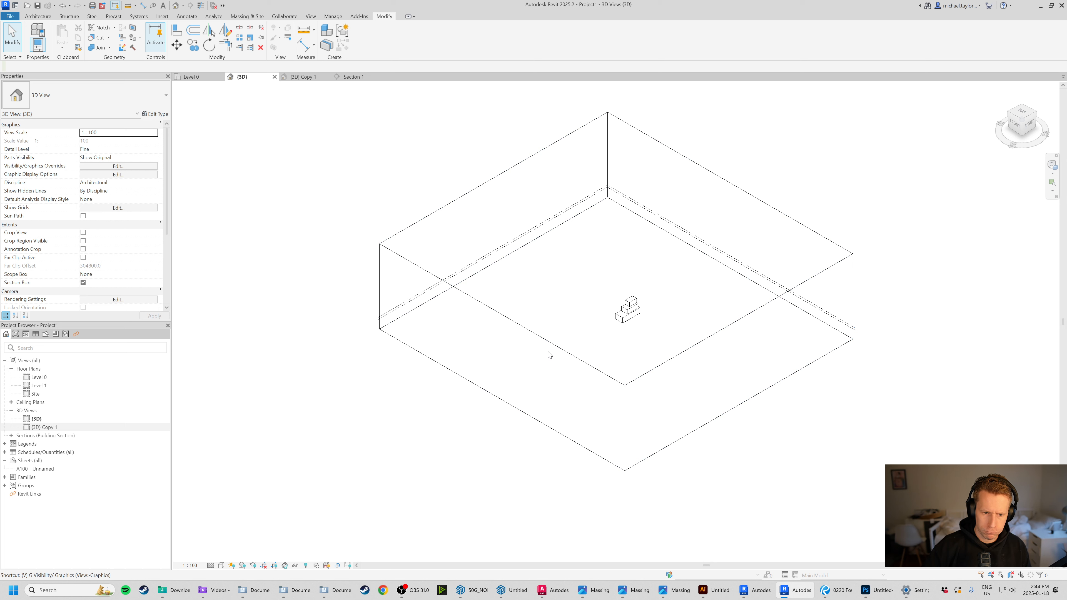
Turn on the display of imported categories in the {3D} view's visibility overrides to show the Massing Test.dwg context.
{"action": "key", "text": "v"}
{"action": "key", "text": "v"}
{"action": "left_click", "coordinate": [306, 133]}
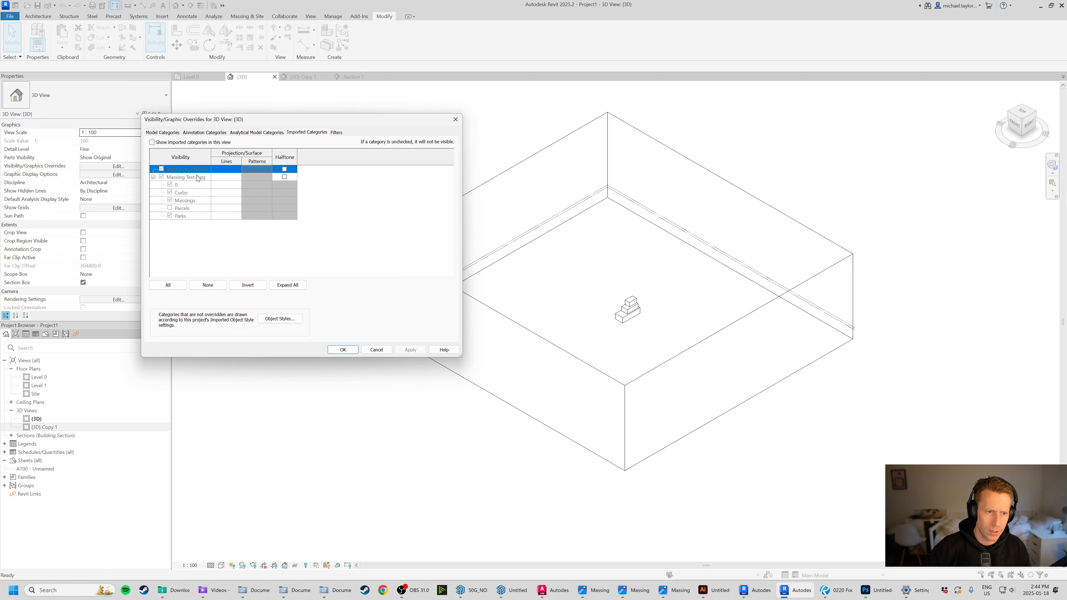
{"action": "left_click", "coordinate": [163, 142]}
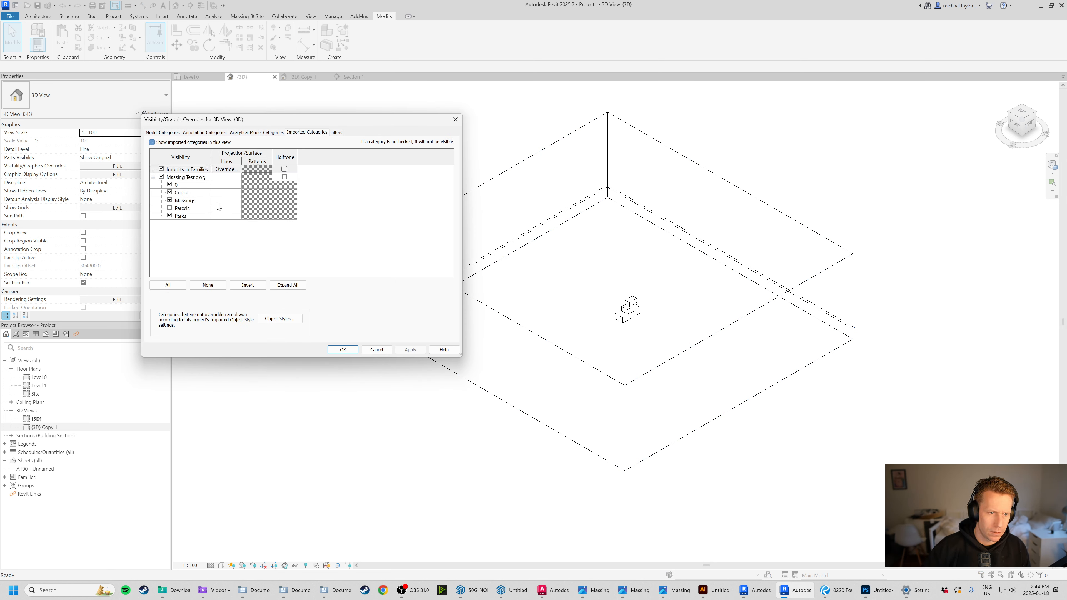
{"action": "left_click", "coordinate": [343, 350]}
{"action": "scroll", "coordinate": [562, 321], "scroll_direction": "up", "scroll_amount": 3}
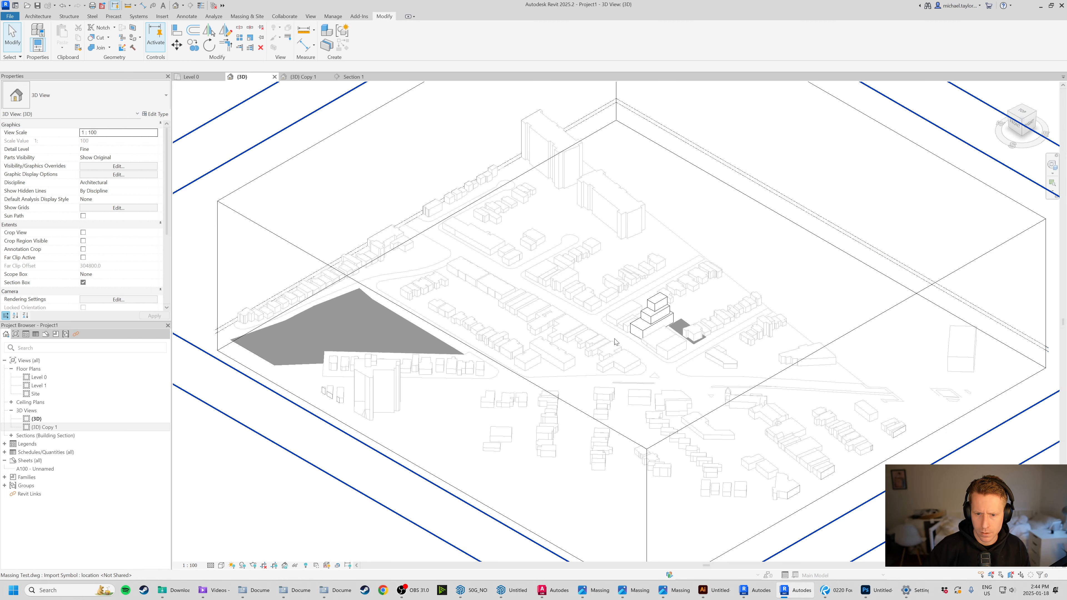
{"action": "left_click", "coordinate": [590, 115]}
{"action": "left_click", "coordinate": [743, 126]}
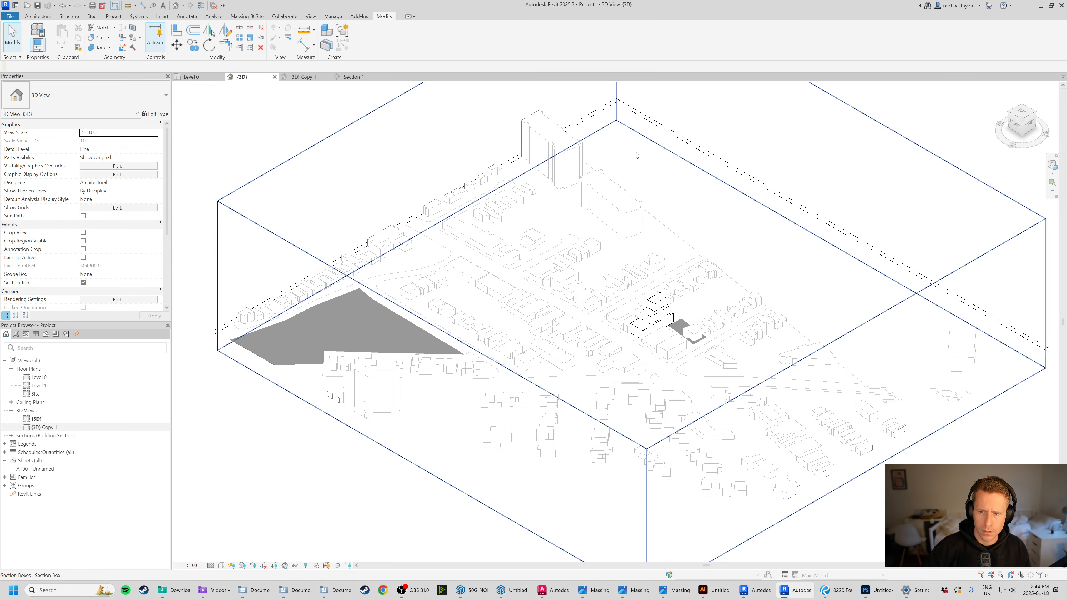
Check the building mass in Section 1 and inspect the extents of its section line in the Level 0 plan.
{"action": "left_click", "coordinate": [353, 77]}
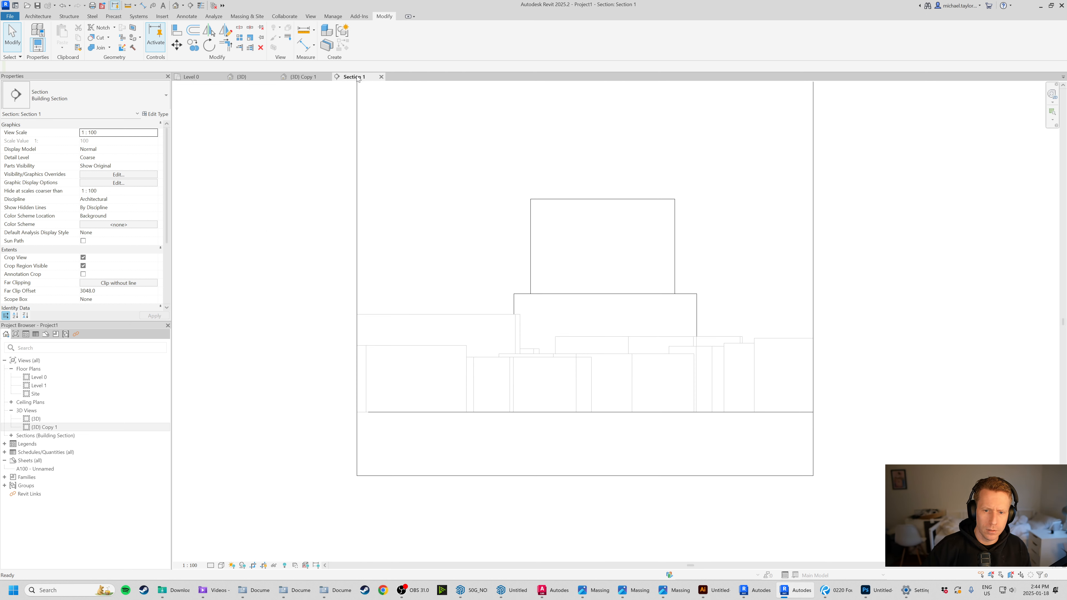
{"action": "scroll", "coordinate": [735, 269], "scroll_direction": "down", "scroll_amount": 2}
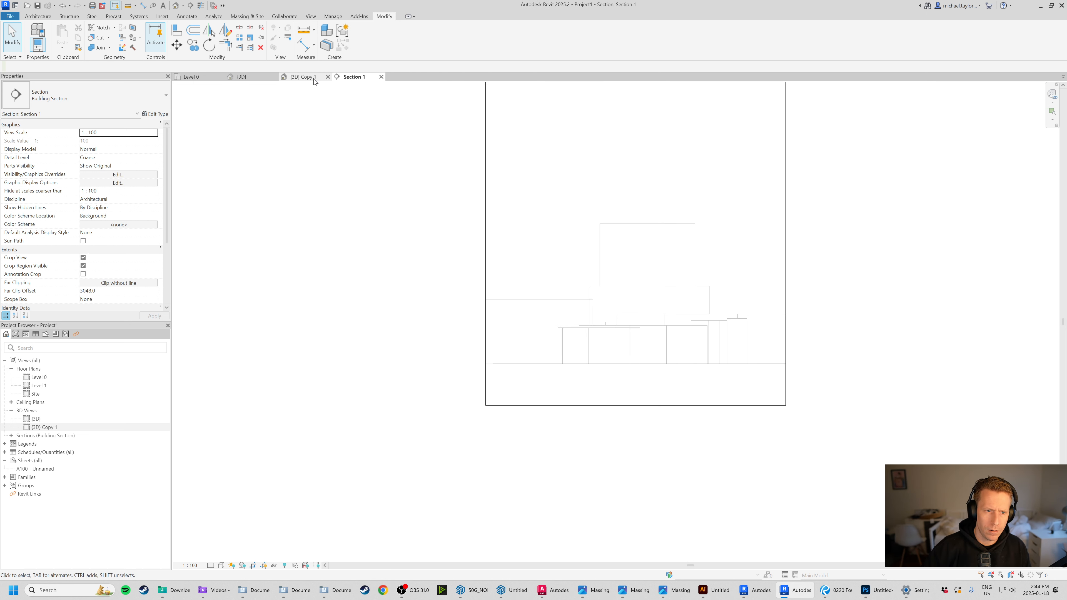
{"action": "left_click", "coordinate": [192, 77]}
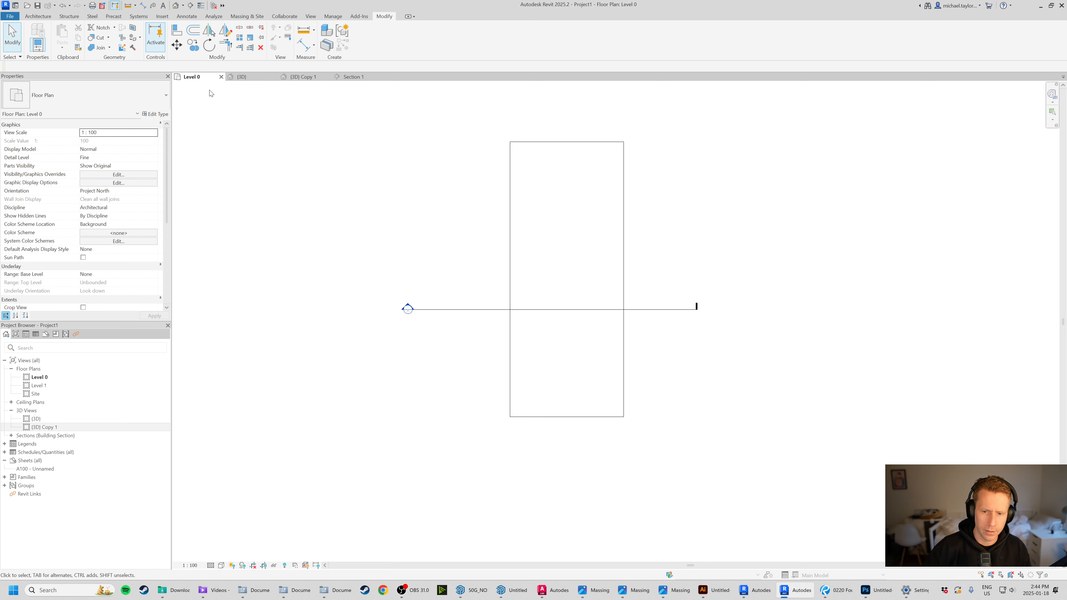
{"action": "left_click", "coordinate": [482, 309]}
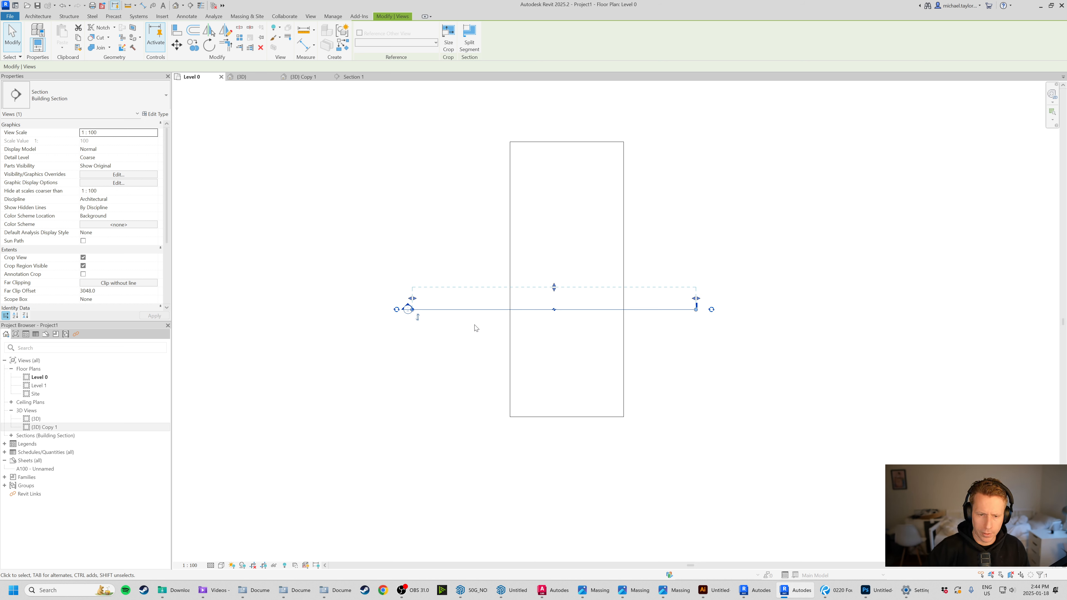
{"action": "scroll", "coordinate": [689, 317], "scroll_direction": "up", "scroll_amount": 2}
{"action": "left_click_drag", "start_coordinate": [700, 305], "coordinate": [707, 342]}
{"action": "left_click", "coordinate": [706, 341]}
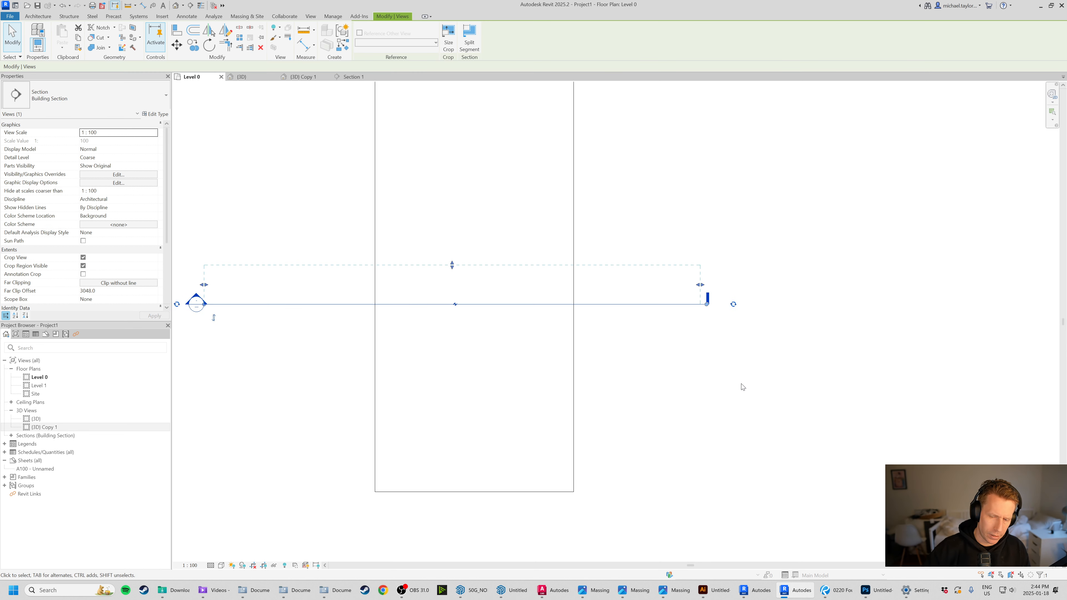
{"action": "key", "text": "Escape"}
{"action": "scroll", "coordinate": [619, 367], "scroll_direction": "down", "scroll_amount": 1}
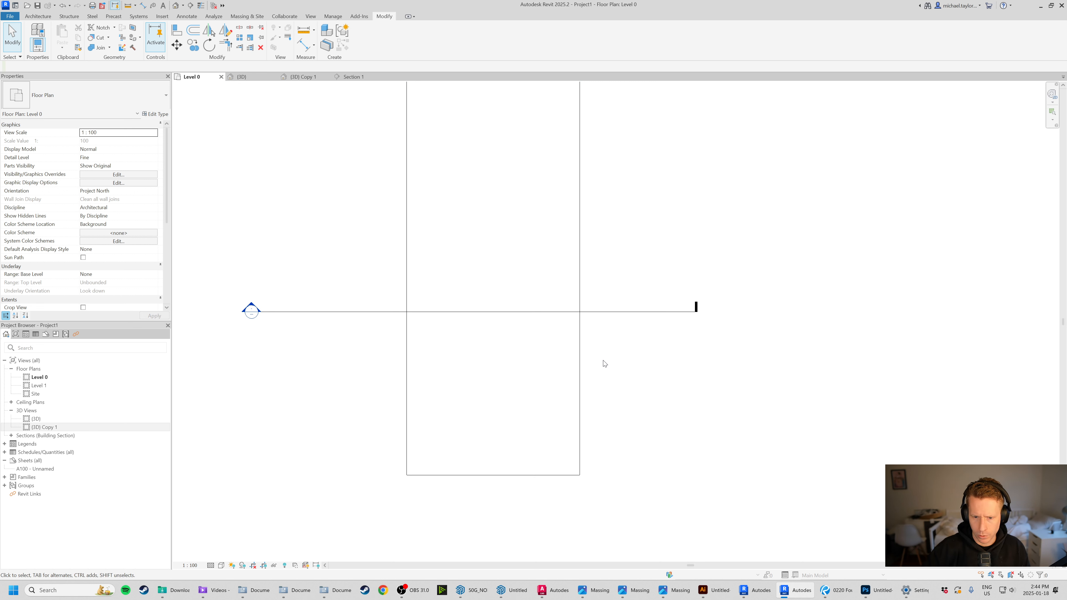
Delete the section line crossing the building in the Level 0 plan together with its Section 1 view.
{"action": "left_click", "coordinate": [633, 312]}
{"action": "key", "text": "Delete"}
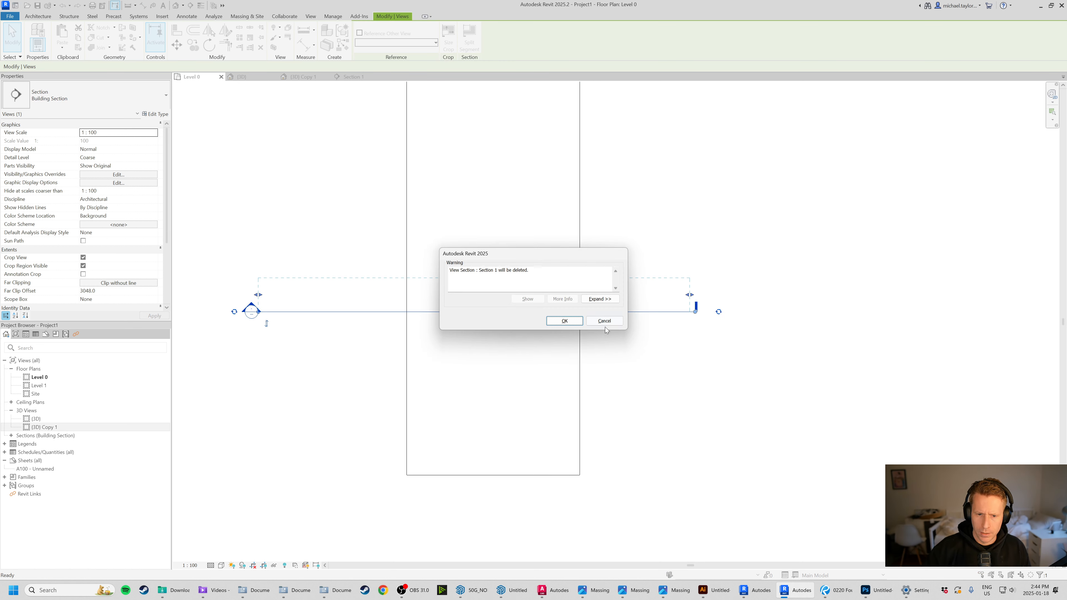
{"action": "left_click", "coordinate": [562, 324]}
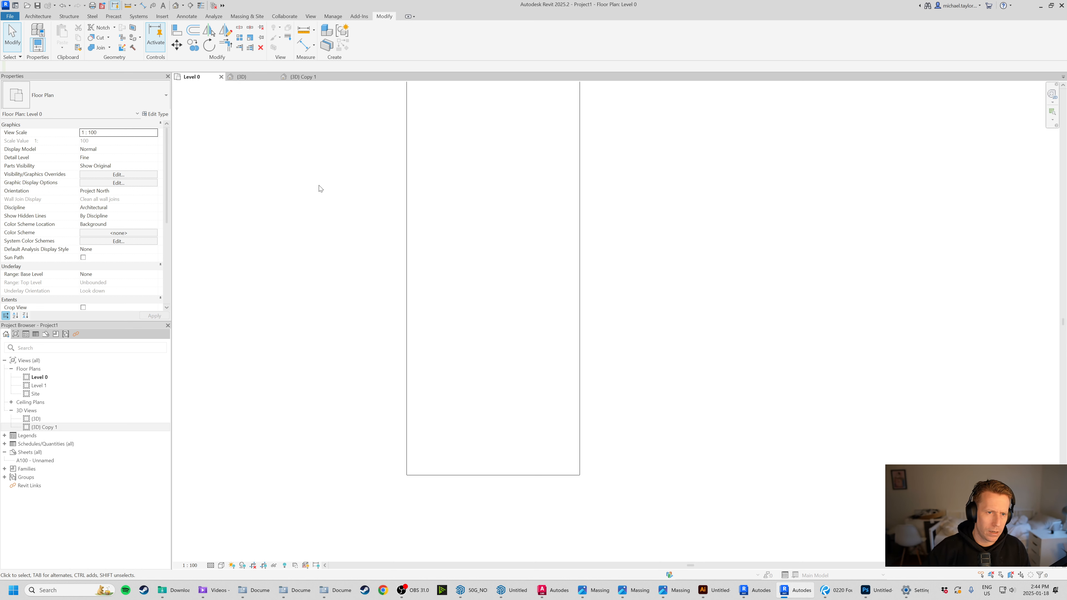
Place a building elevation marker just east of the building in the Level 0 plan, facing its long side.
{"action": "left_click", "coordinate": [188, 17]}
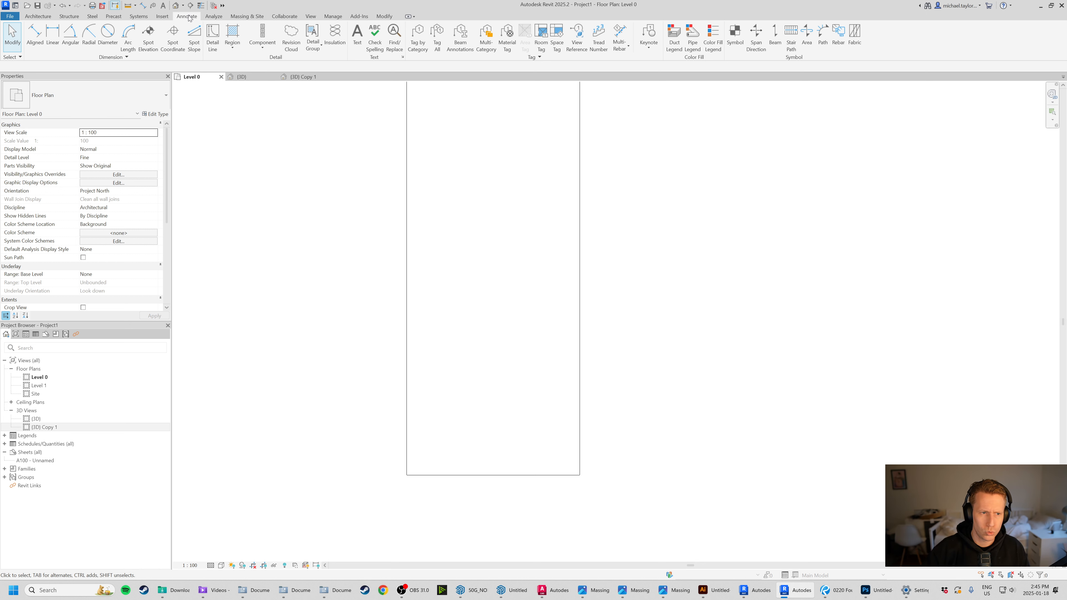
{"action": "left_click", "coordinate": [306, 17]}
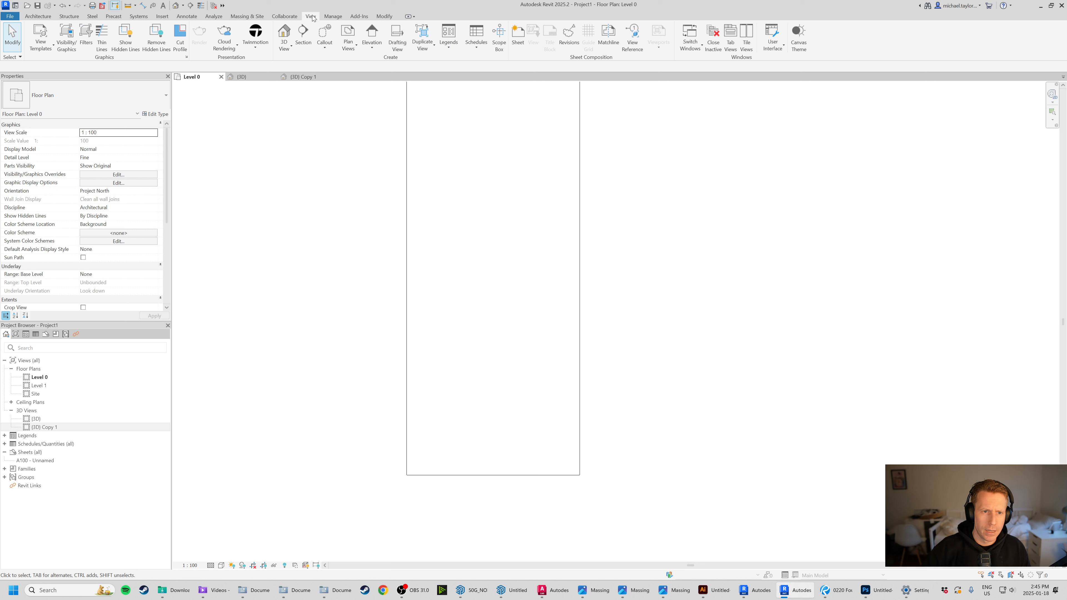
{"action": "left_click", "coordinate": [371, 45]}
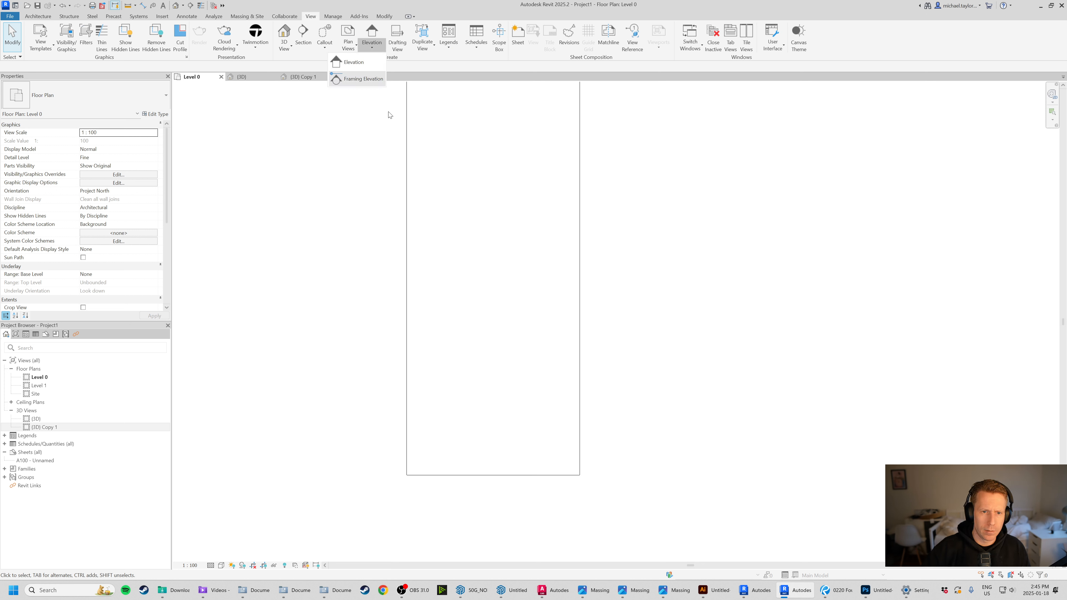
{"action": "left_click", "coordinate": [356, 77]}
{"action": "left_click", "coordinate": [627, 271]}
{"action": "key", "text": "Escape"}
Open the elevation view of the marker beside the building and select its crop region.
{"action": "left_click", "coordinate": [625, 267]}
{"action": "right_click", "coordinate": [624, 270]}
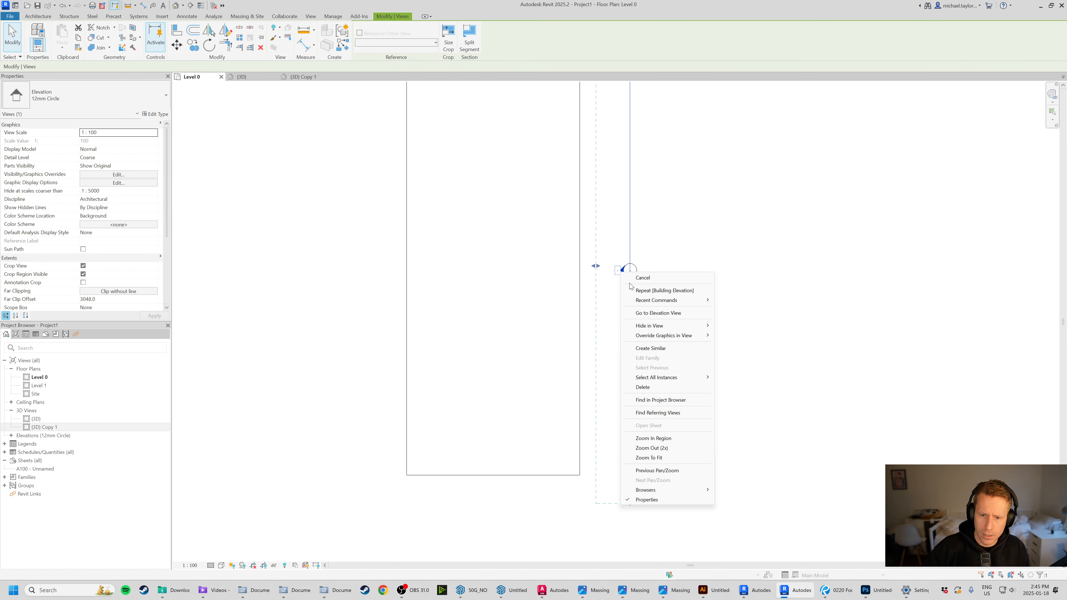
{"action": "left_click", "coordinate": [678, 313]}
{"action": "left_click", "coordinate": [693, 254]}
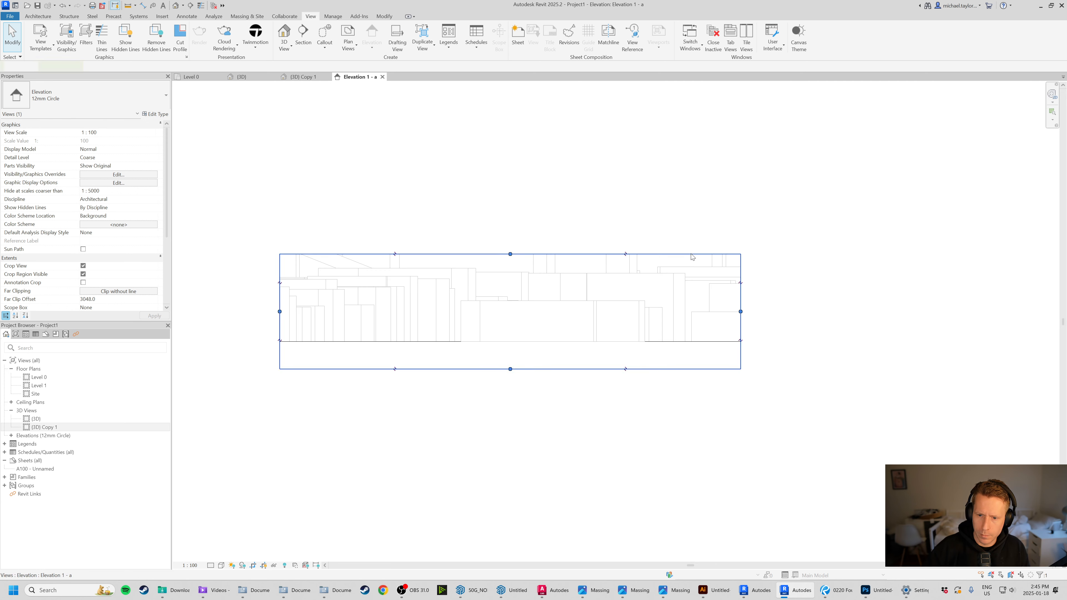
Check whether the Levels annotation category is enabled in the elevation's visibility overrides, and leave the settings as they are.
{"action": "key", "text": "v"}
{"action": "key", "text": "v"}
{"action": "left_click", "coordinate": [216, 135]}
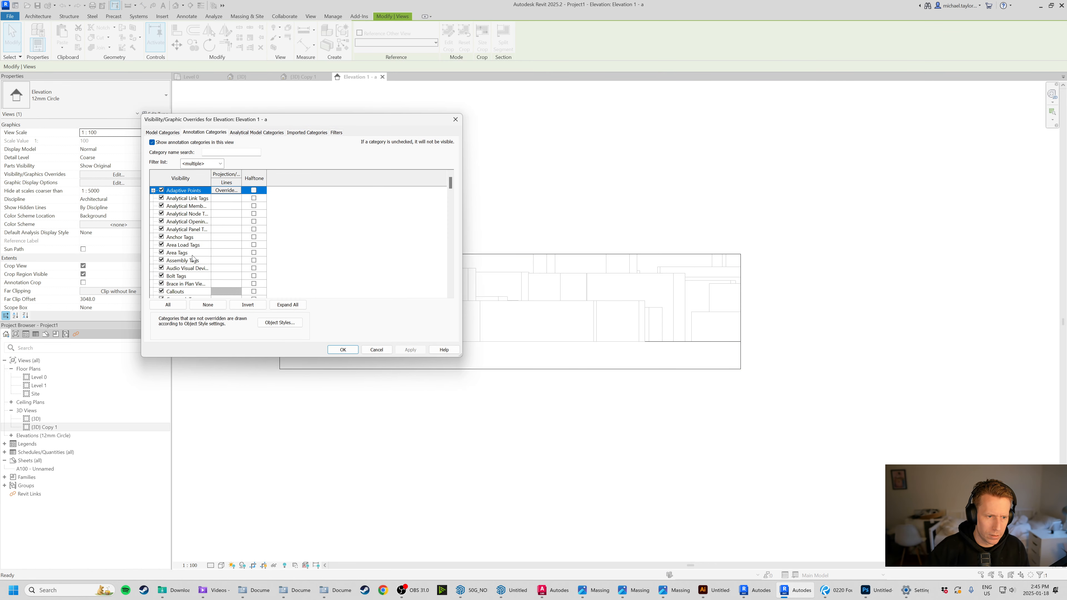
{"action": "left_click", "coordinate": [190, 254]}
{"action": "scroll", "coordinate": [190, 255], "scroll_direction": "down", "scroll_amount": 1}
{"action": "key", "text": "l"}
{"action": "scroll", "coordinate": [168, 263], "scroll_direction": "down", "scroll_amount": 2}
{"action": "scroll", "coordinate": [170, 264], "scroll_direction": "down", "scroll_amount": 2}
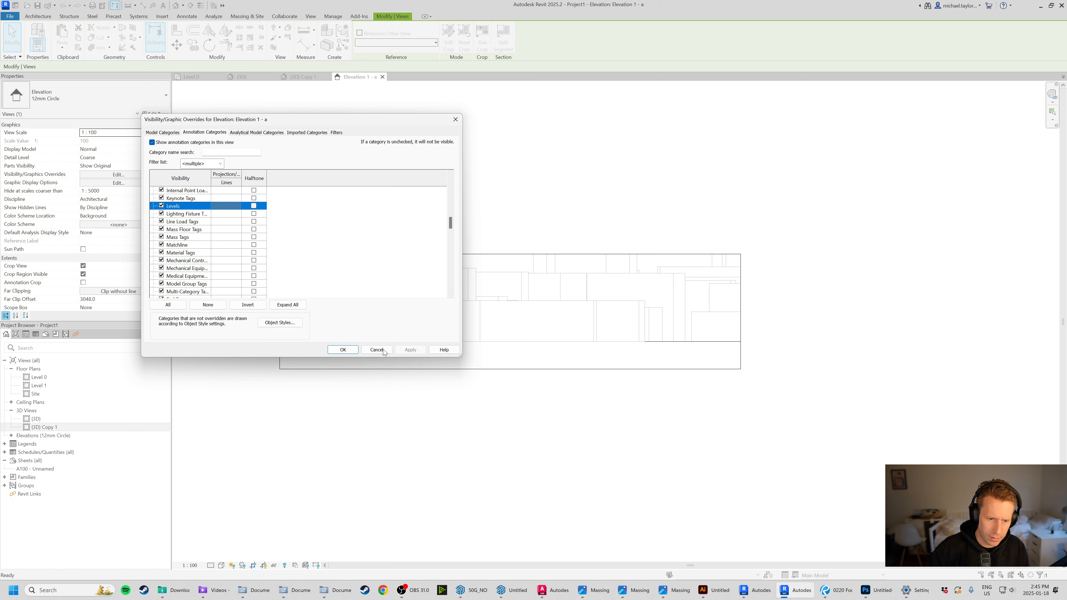
{"action": "left_click", "coordinate": [383, 349]}
{"action": "left_click", "coordinate": [438, 437]}
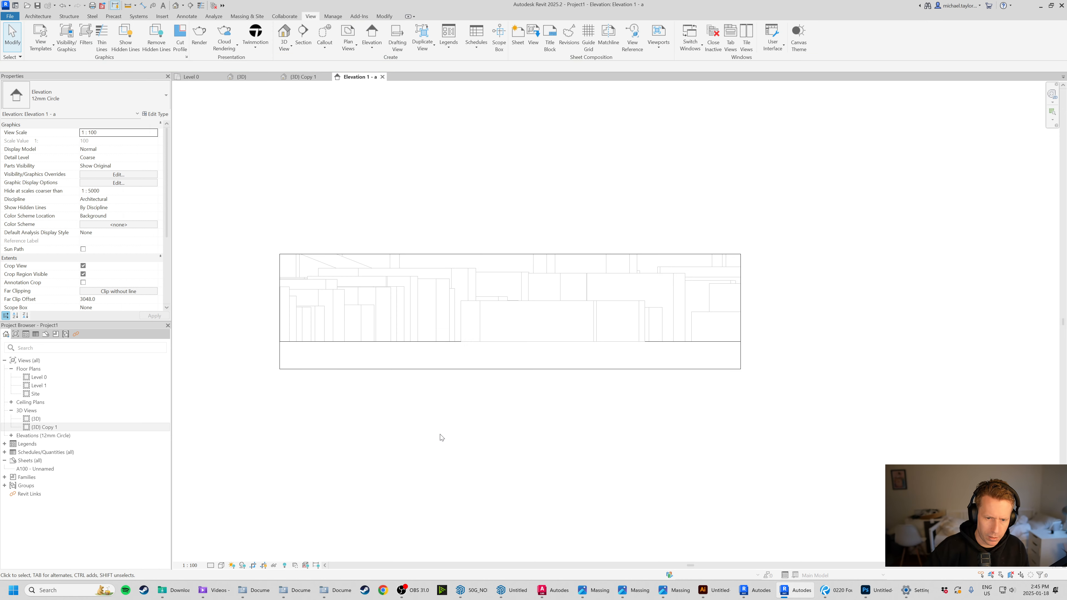
{"action": "left_click", "coordinate": [9, 16]}
{"action": "left_click", "coordinate": [30, 54]}
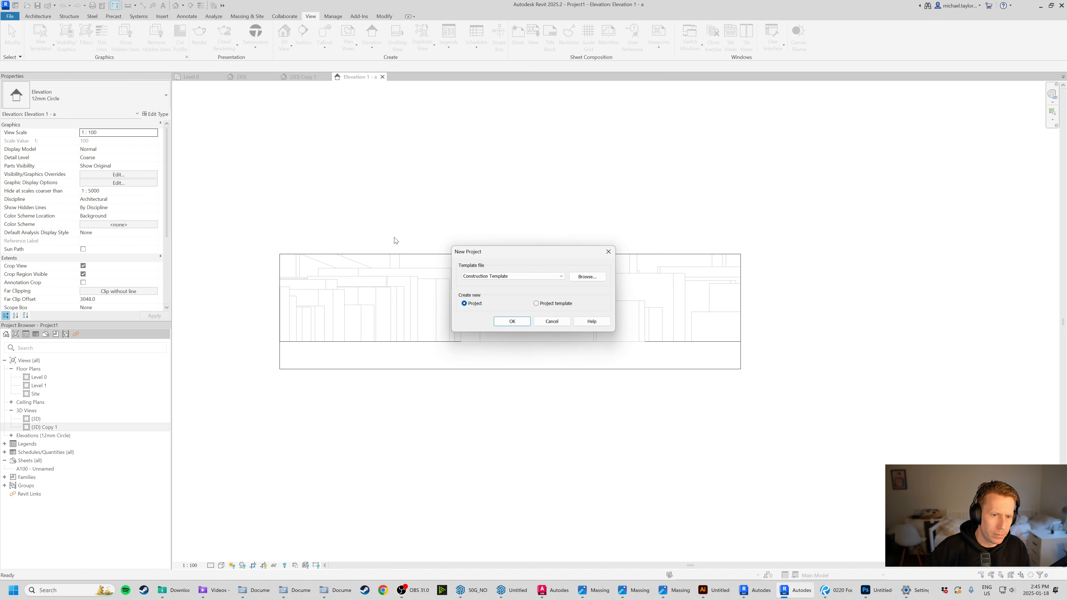
{"action": "left_click", "coordinate": [559, 276]}
{"action": "left_click", "coordinate": [499, 292]}
{"action": "left_click", "coordinate": [565, 320]}
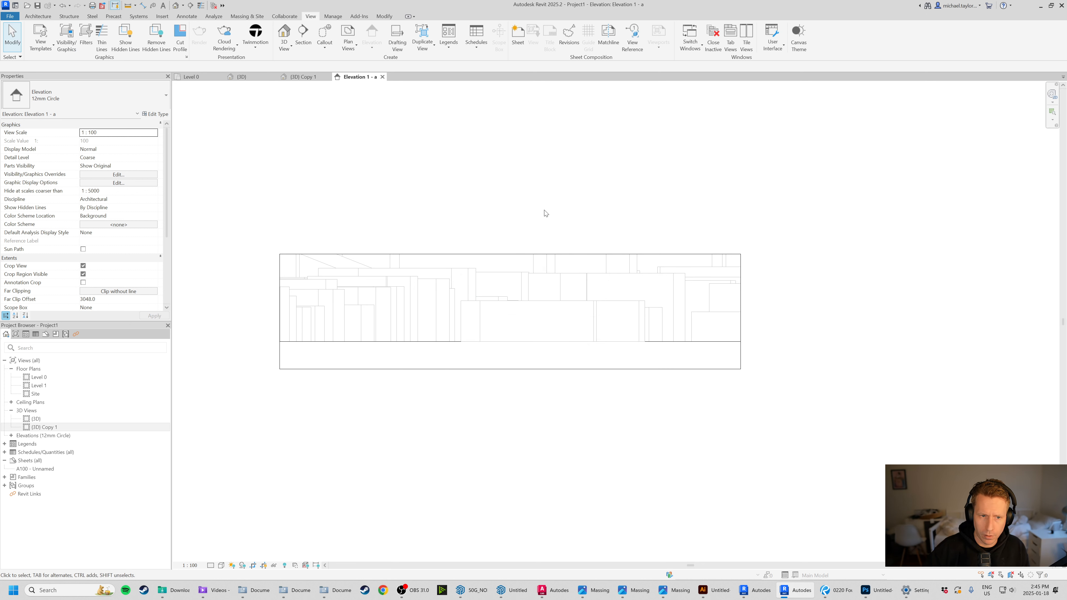
Return to the {3D} view and select Level 1 to examine its plane against the site context.
{"action": "key", "text": "ctrl+Tab"}
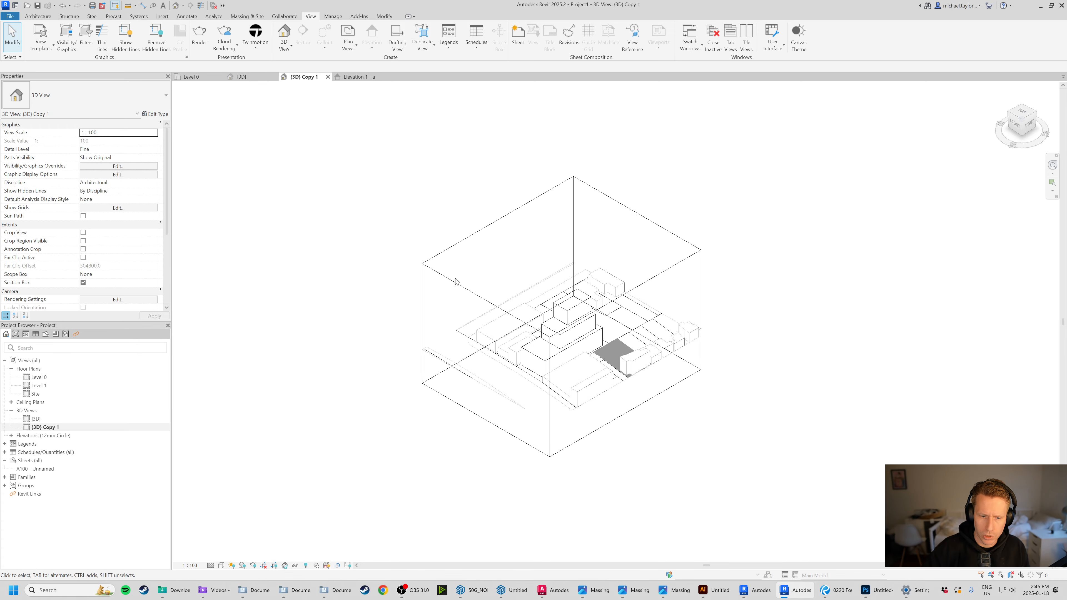
{"action": "key", "text": "ctrl+Tab"}
{"action": "scroll", "coordinate": [498, 236], "scroll_direction": "down", "scroll_amount": 3}
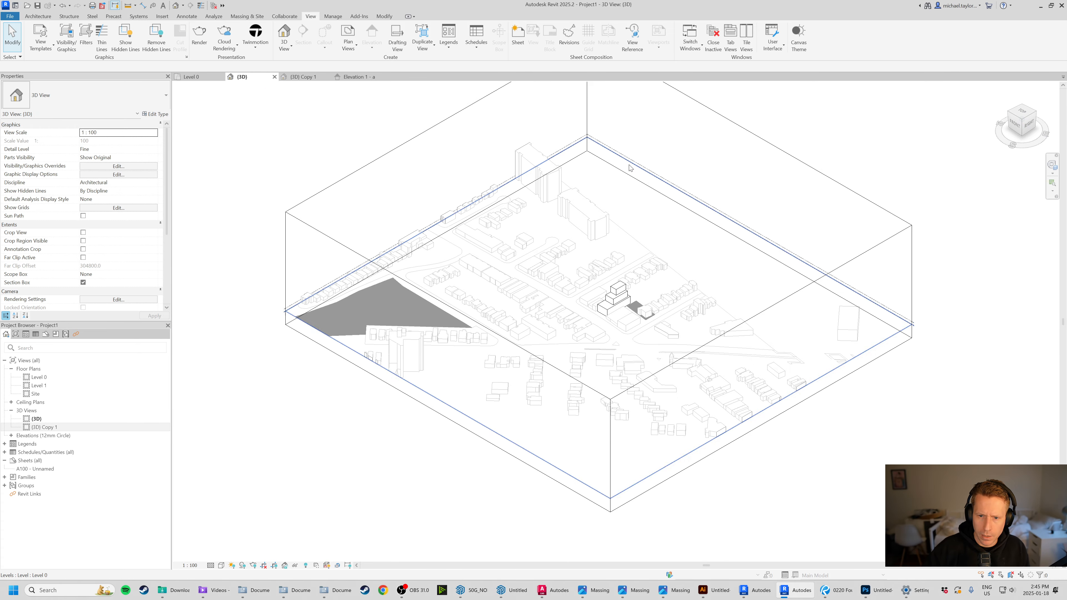
{"action": "left_click", "coordinate": [753, 231]}
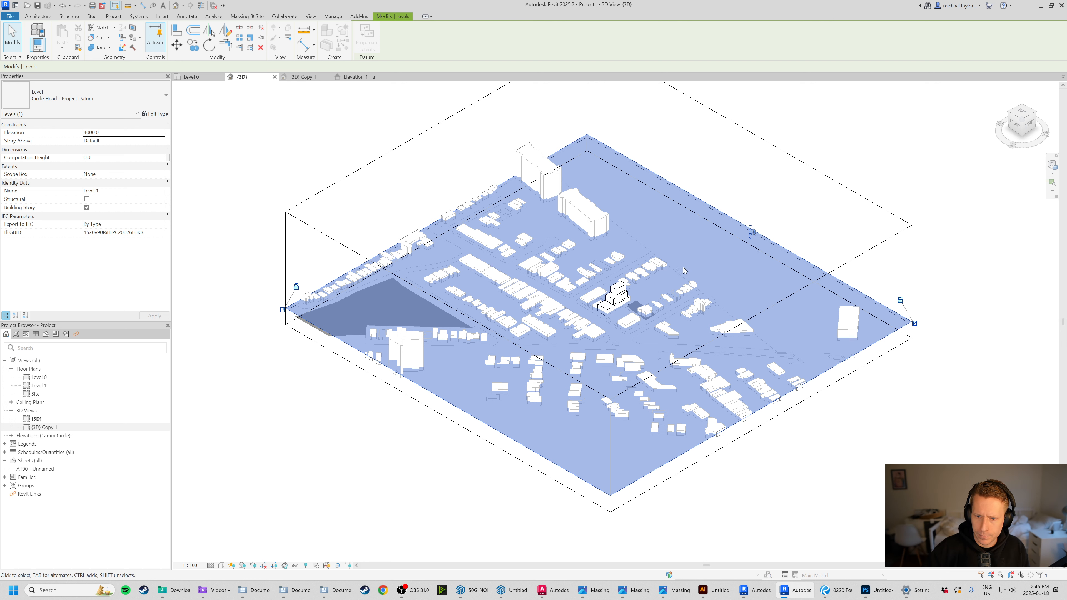
{"action": "scroll", "coordinate": [754, 231], "scroll_direction": "up", "scroll_amount": 2}
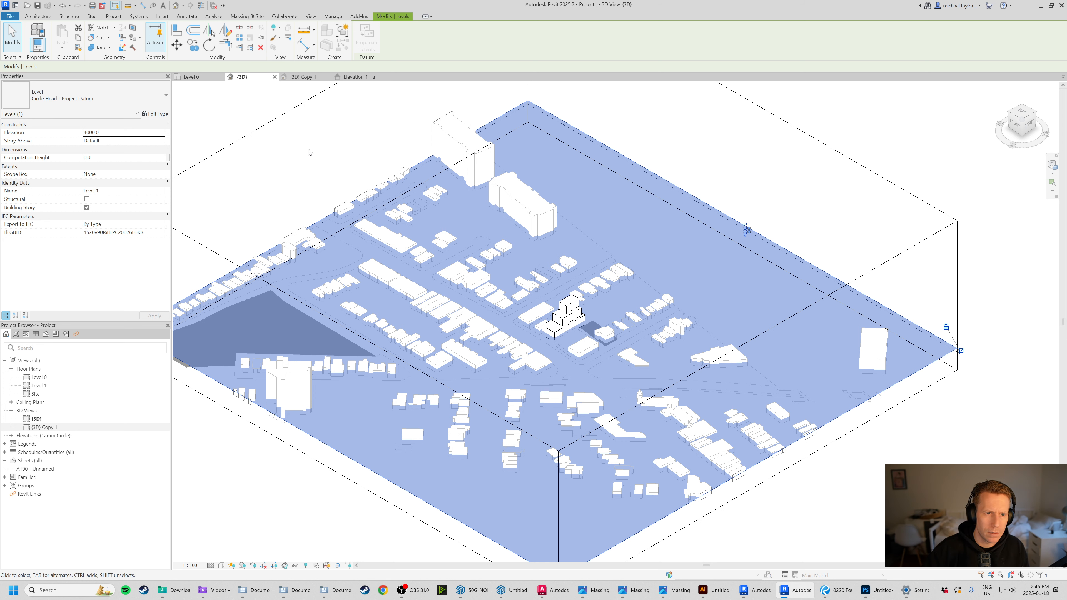
Reselect Level 1 in the {3D} view and show its level head at the plane's front-left corner.
{"action": "key", "text": "Escape"}
{"action": "left_click", "coordinate": [802, 264]}
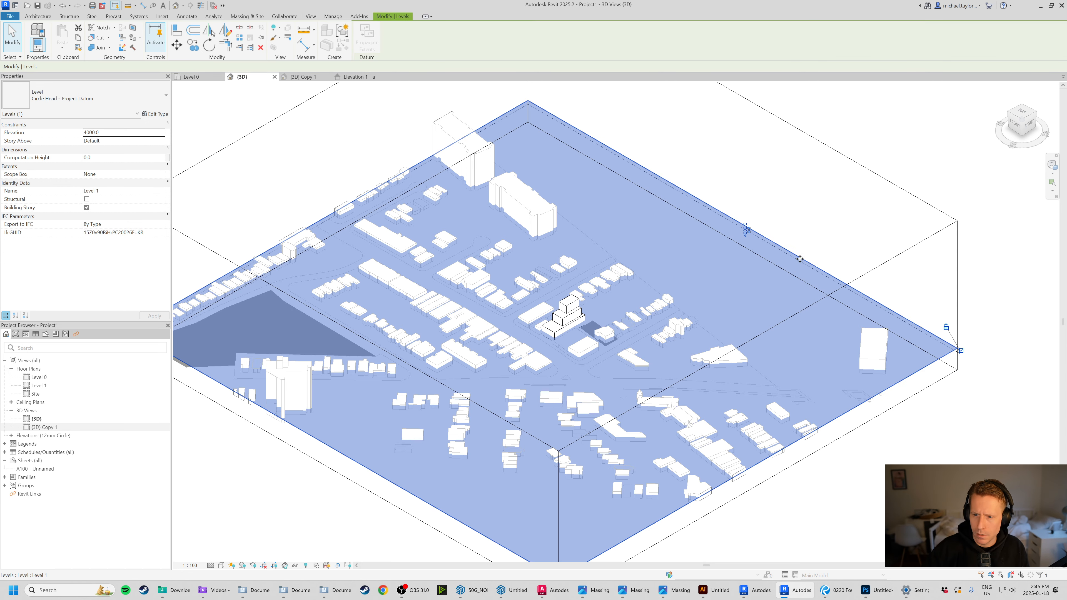
{"action": "scroll", "coordinate": [655, 273], "scroll_direction": "down", "scroll_amount": 2}
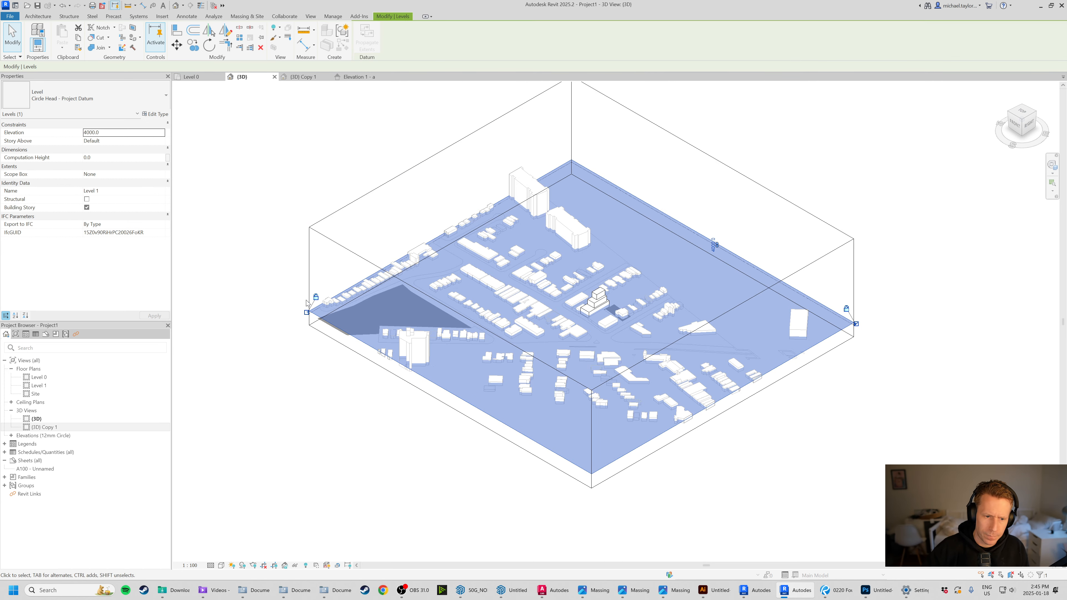
{"action": "scroll", "coordinate": [306, 302], "scroll_direction": "up", "scroll_amount": 5}
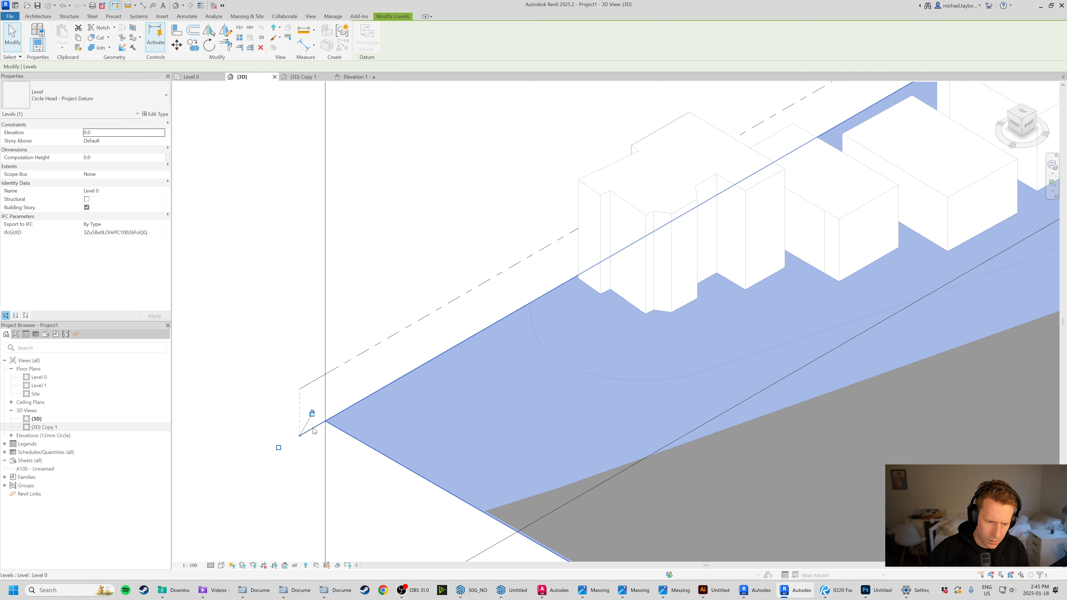
{"action": "left_click", "coordinate": [278, 401]}
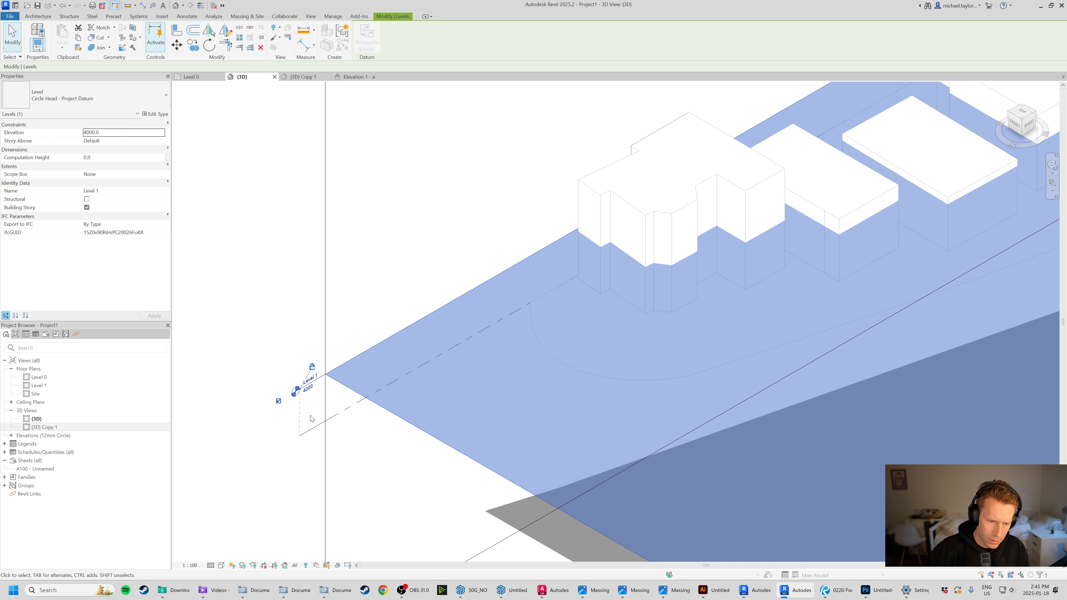
{"action": "left_click", "coordinate": [321, 433]}
{"action": "left_click", "coordinate": [321, 423]}
{"action": "left_click", "coordinate": [321, 380]}
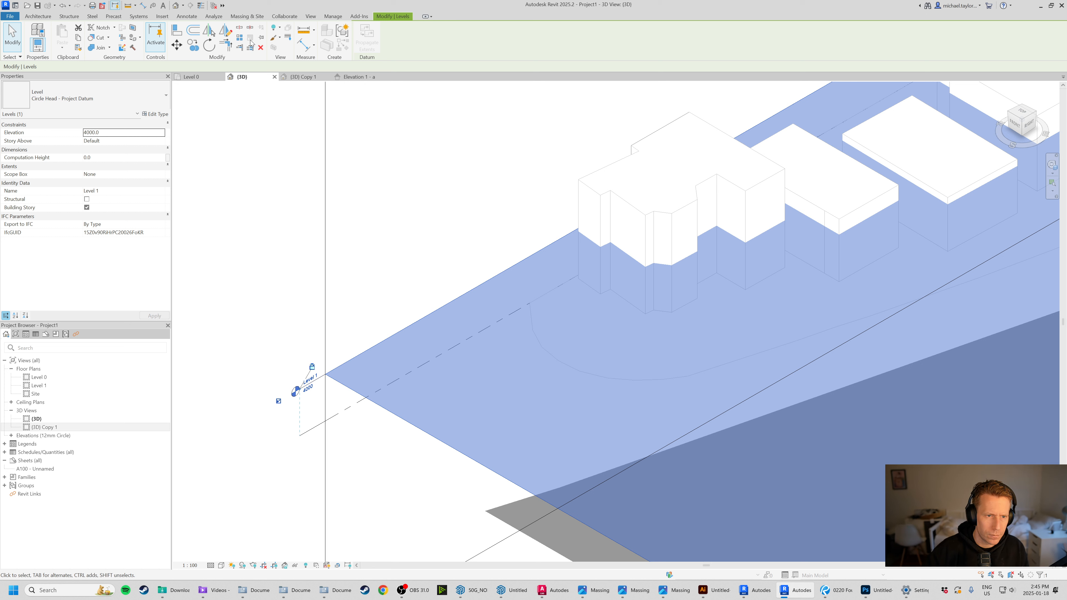
{"action": "left_click", "coordinate": [192, 45]}
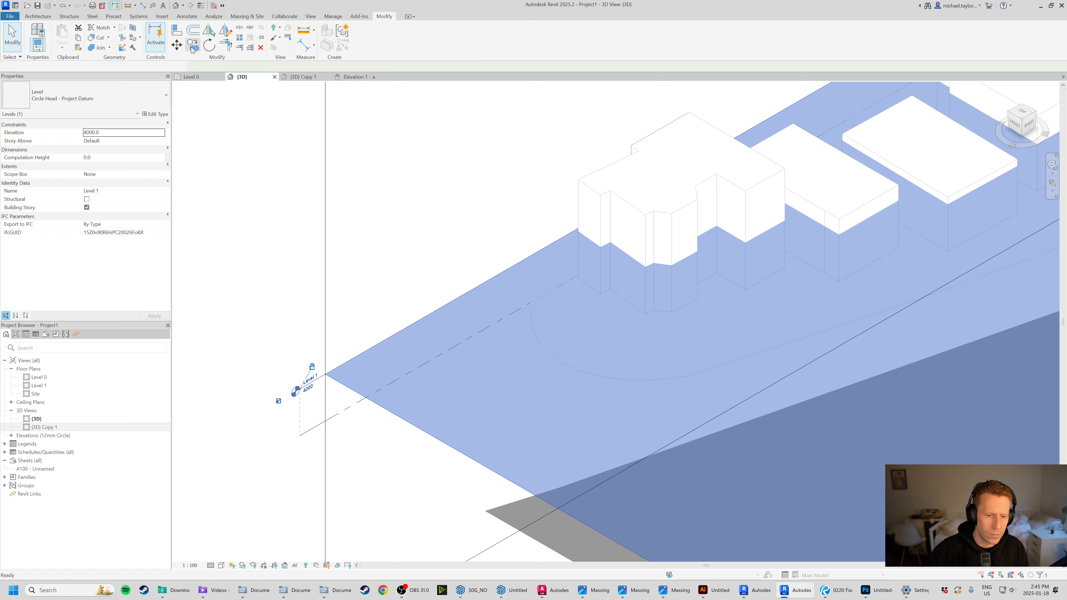
{"action": "left_click", "coordinate": [301, 436]}
{"action": "left_click", "coordinate": [298, 346]}
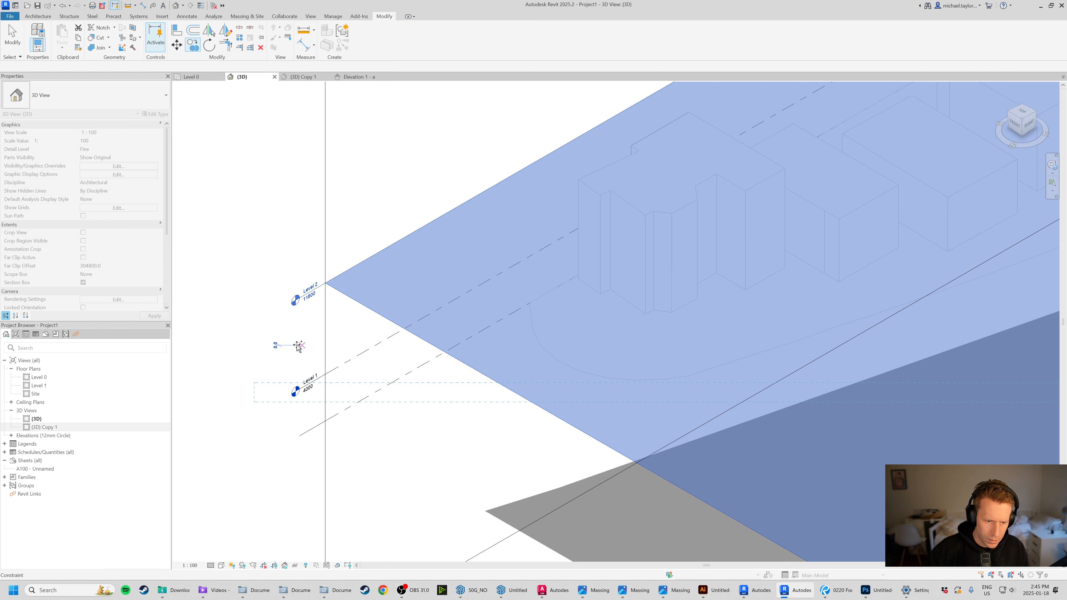
{"action": "key", "text": "Escape"}
{"action": "key", "text": "Escape"}
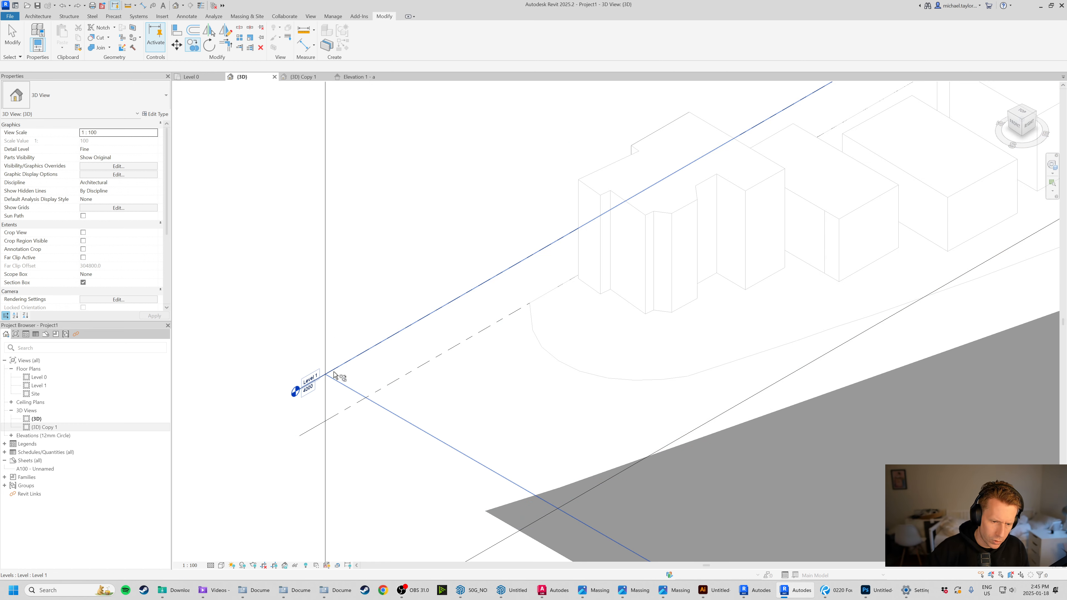
Start a multiple copy of Level 1 in the {3D} view and place the first copy 3000 above it.
{"action": "left_click", "coordinate": [355, 387]}
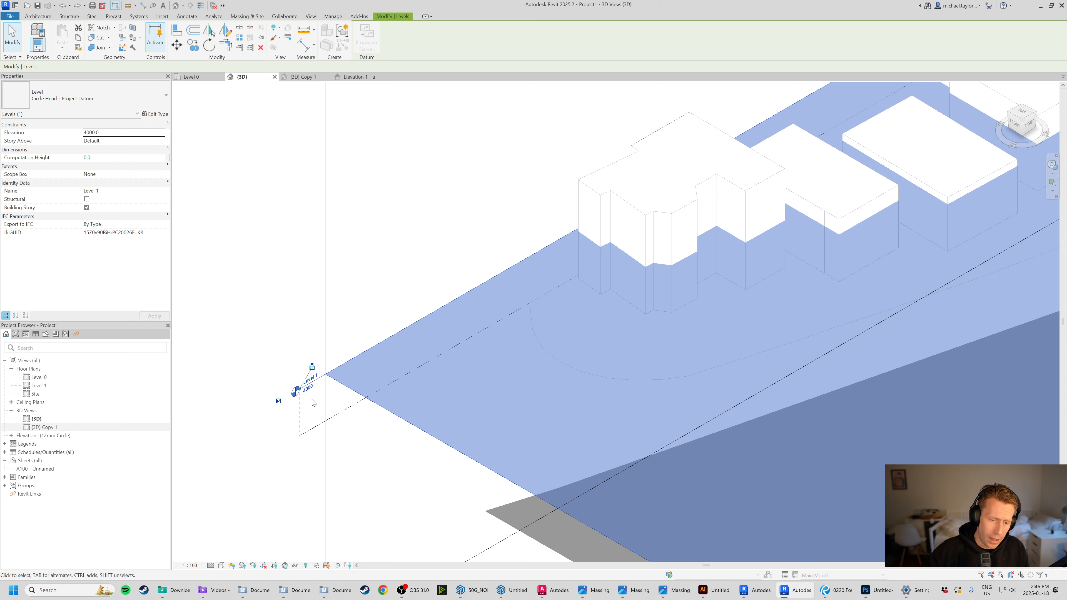
{"action": "key", "text": "Escape"}
{"action": "left_click", "coordinate": [367, 351]}
{"action": "left_click", "coordinate": [191, 47]}
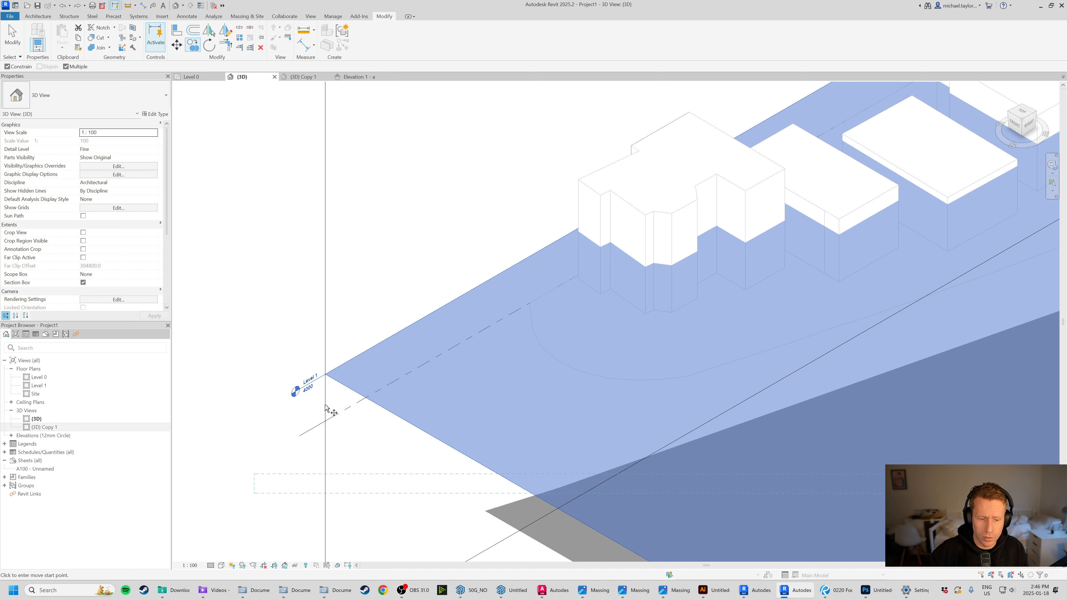
{"action": "left_click", "coordinate": [300, 437]}
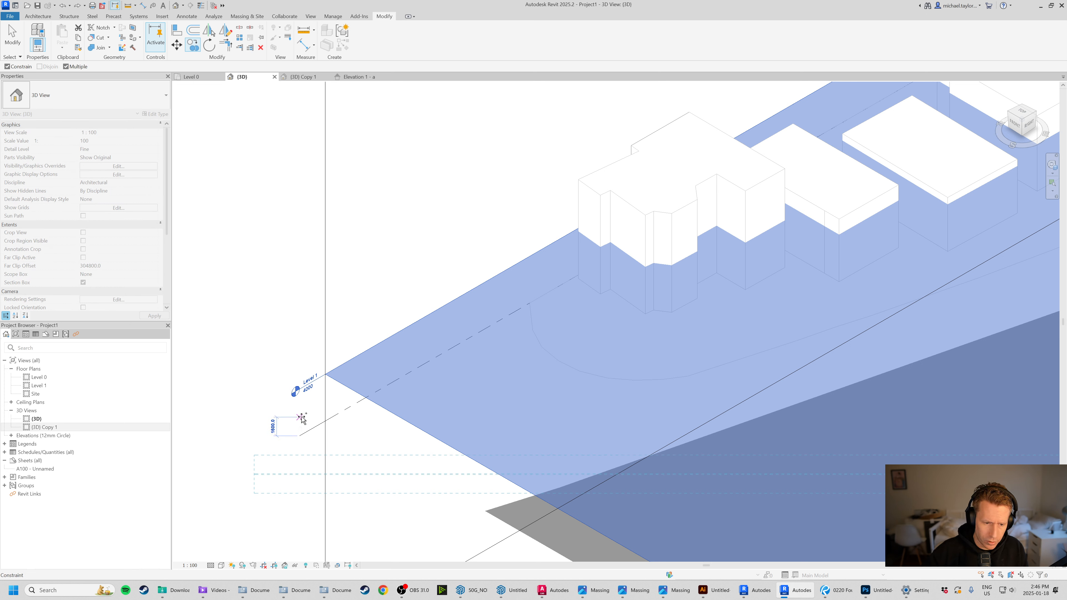
{"action": "type", "text": "3"}
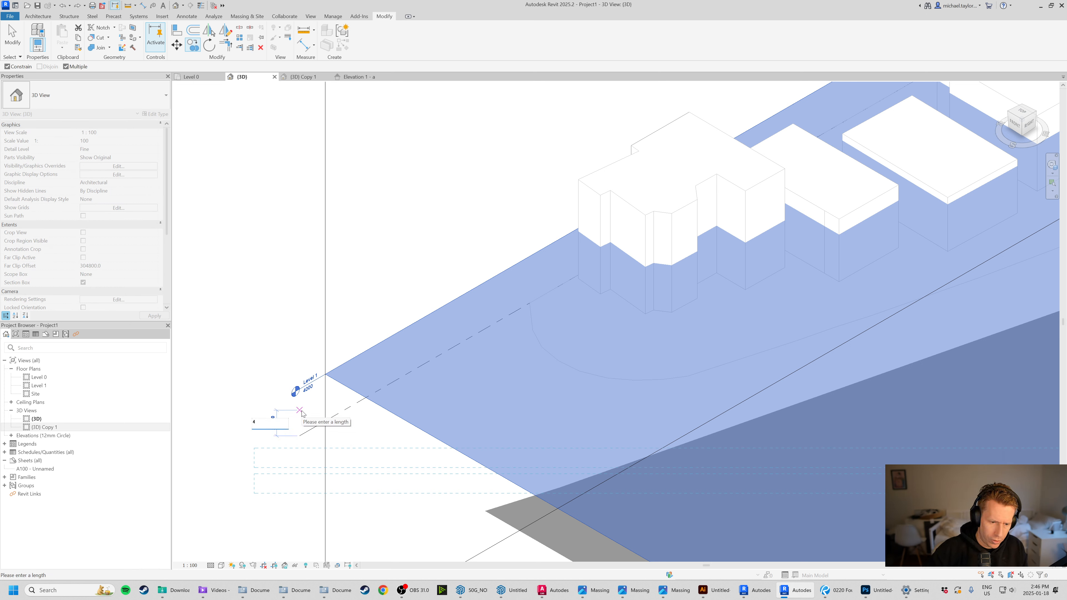
{"action": "key", "text": "BackSpace"}
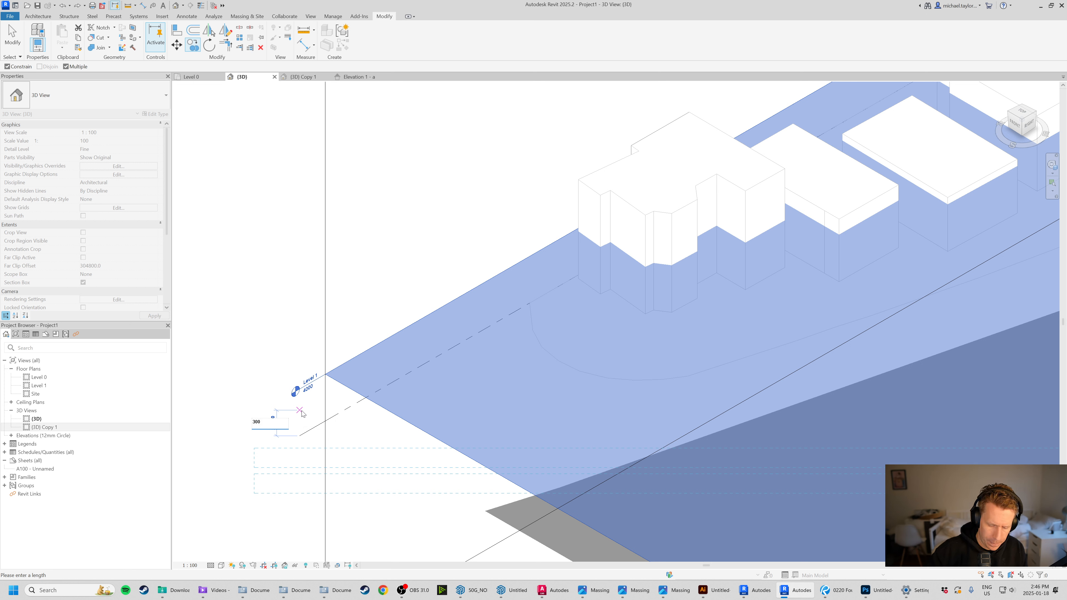
{"action": "type", "text": "3000"}
{"action": "key", "text": "Return"}
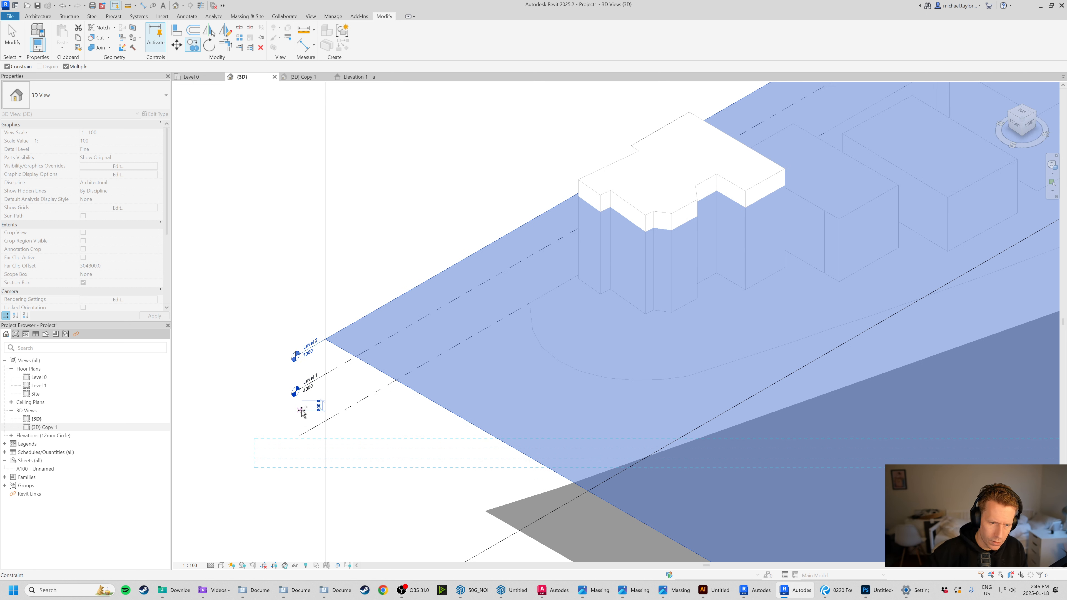
Continue the multiple copy with five more levels stacked upward at 3000 spacing, and end the copy.
{"action": "type", "text": "30"}
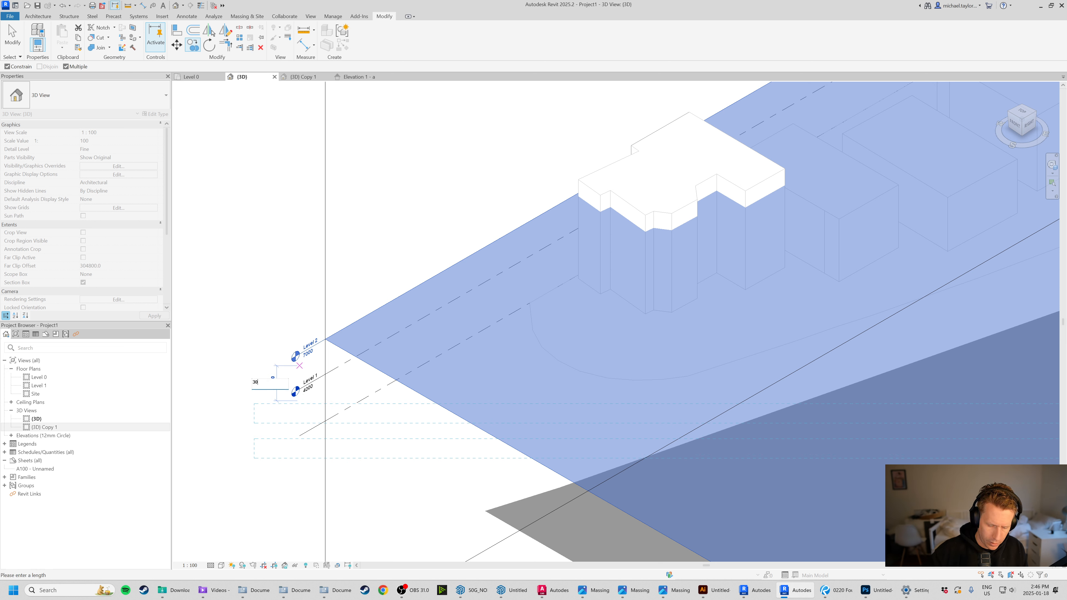
{"action": "type", "text": "00"}
{"action": "key", "text": "Return"}
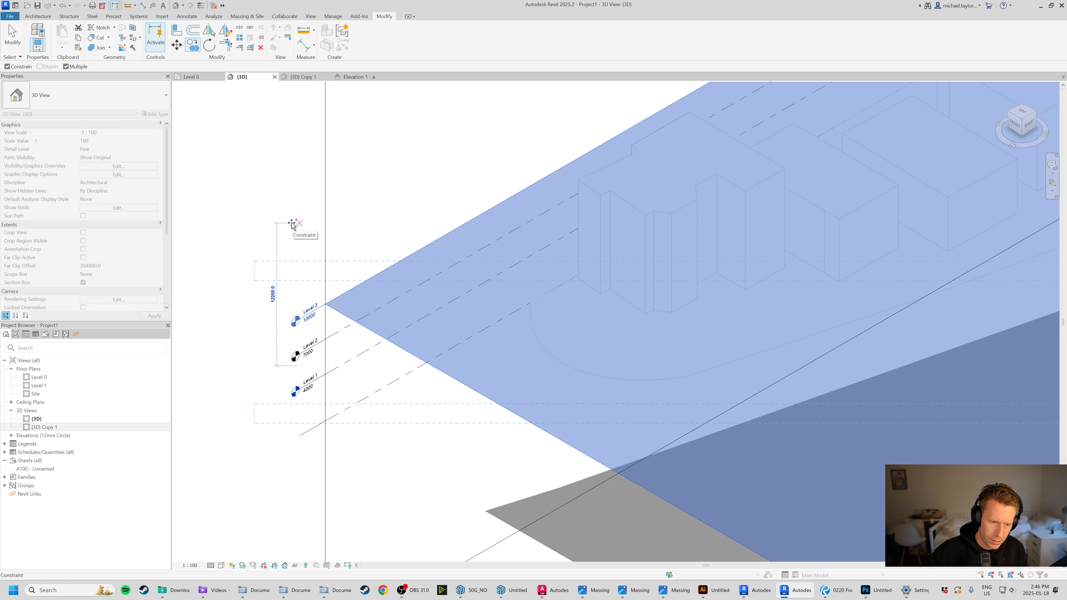
{"action": "type", "text": "3000"}
{"action": "key", "text": "Return"}
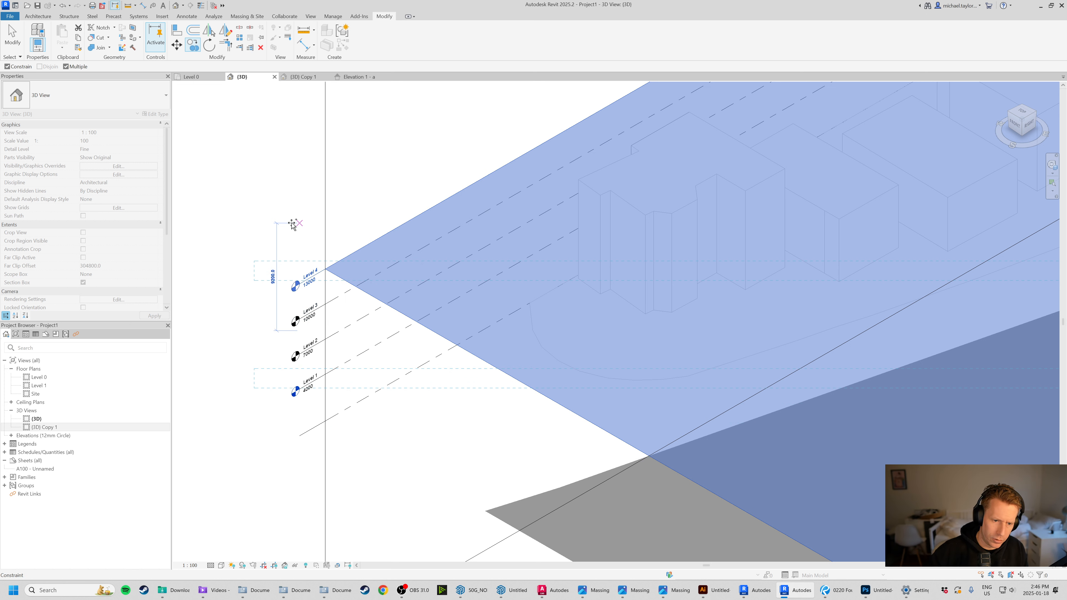
{"action": "type", "text": "3000"}
{"action": "key", "text": "Return"}
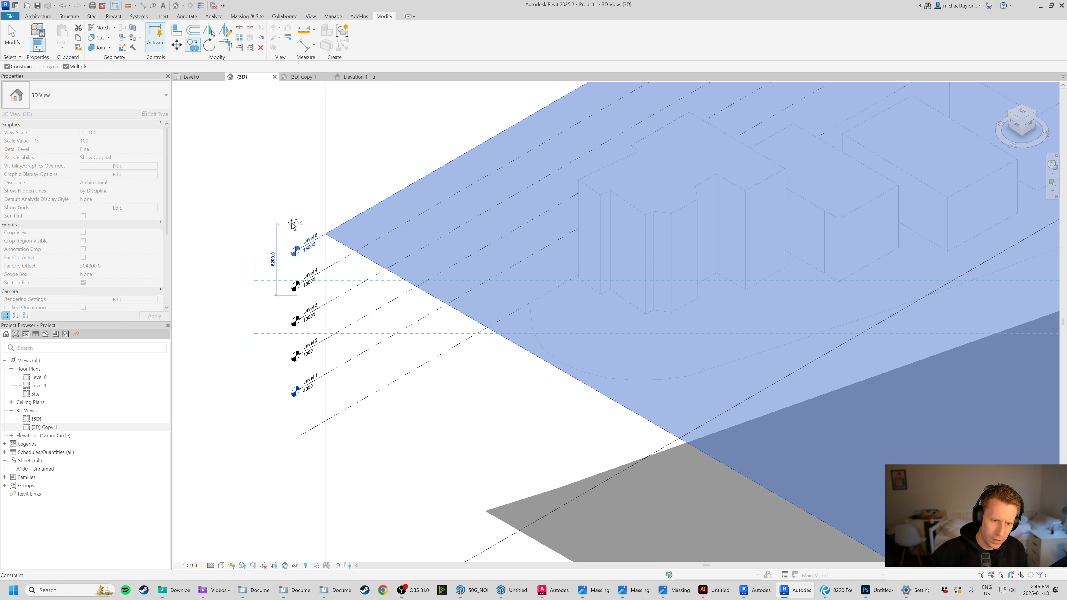
{"action": "type", "text": "3000"}
{"action": "key", "text": "Return"}
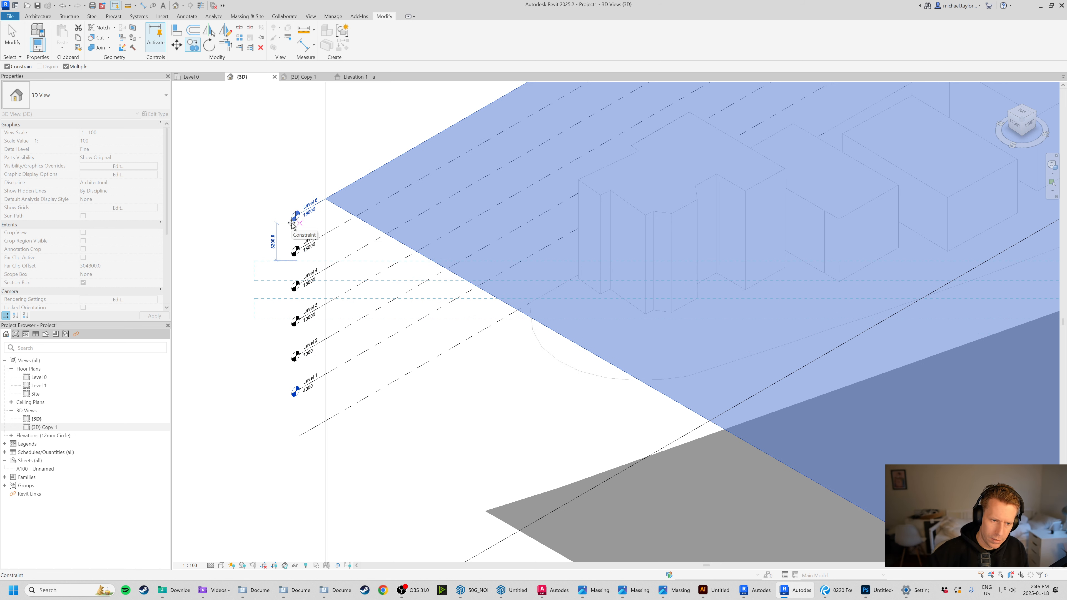
{"action": "type", "text": "3000"}
{"action": "key", "text": "Return"}
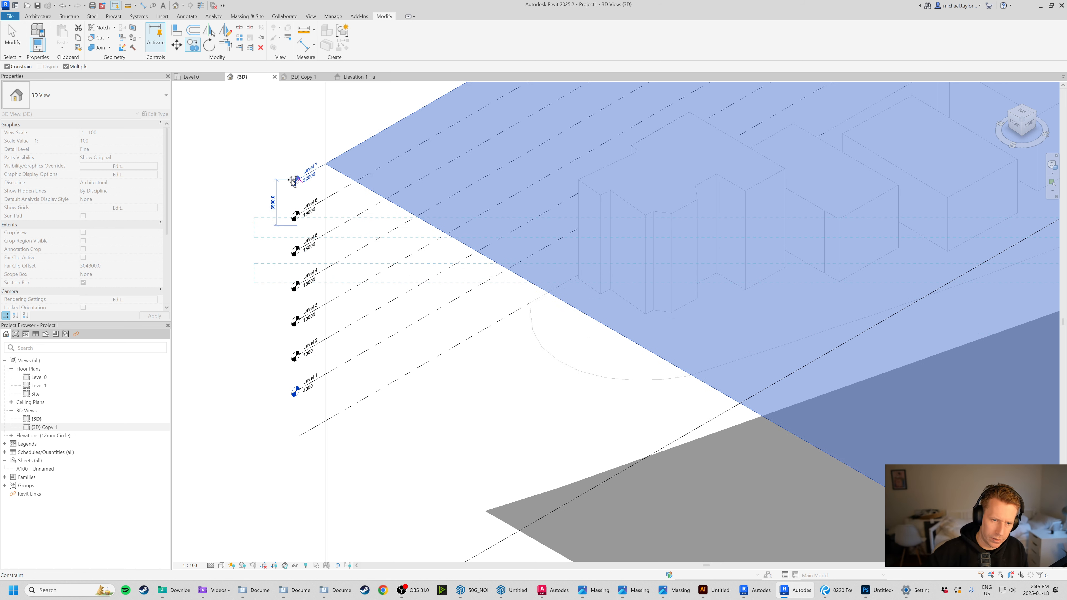
{"action": "scroll", "coordinate": [289, 277], "scroll_direction": "down", "scroll_amount": 5}
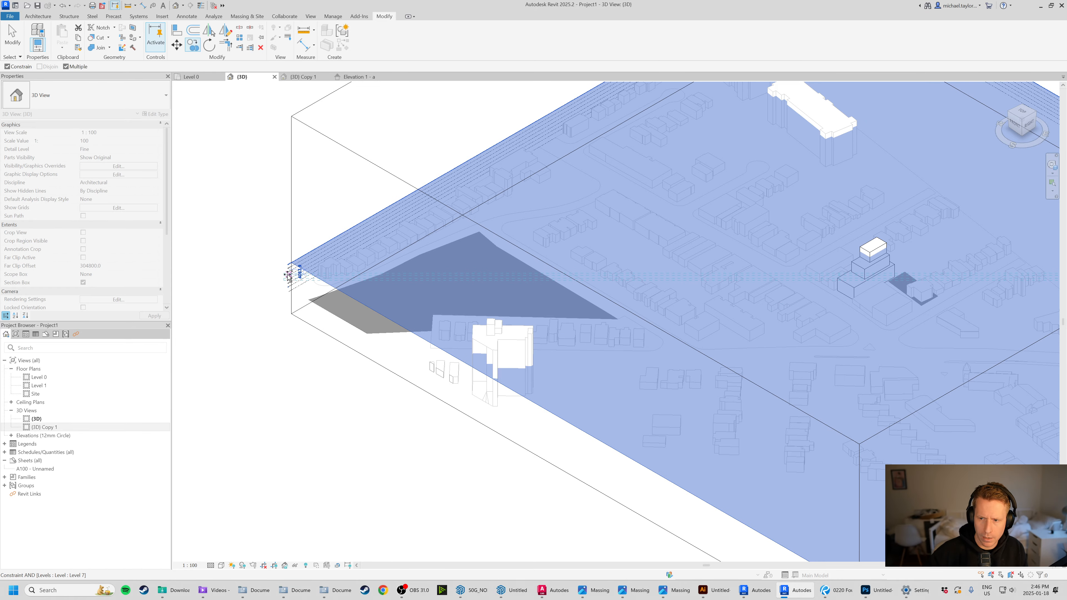
{"action": "scroll", "coordinate": [288, 277], "scroll_direction": "down", "scroll_amount": 2}
{"action": "key", "text": "Escape"}
{"action": "key", "text": "Escape"}
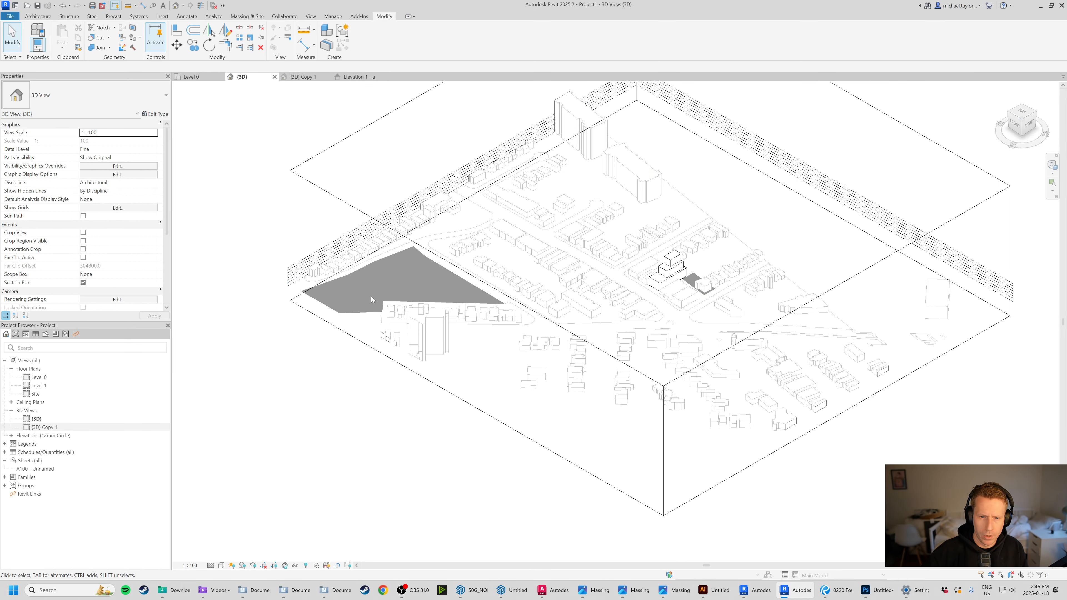
Add mass floors at Level 1 through Level 7 to the stepped Cool Building mass and inspect the floor lines.
{"action": "scroll", "coordinate": [862, 266], "scroll_direction": "up", "scroll_amount": 3}
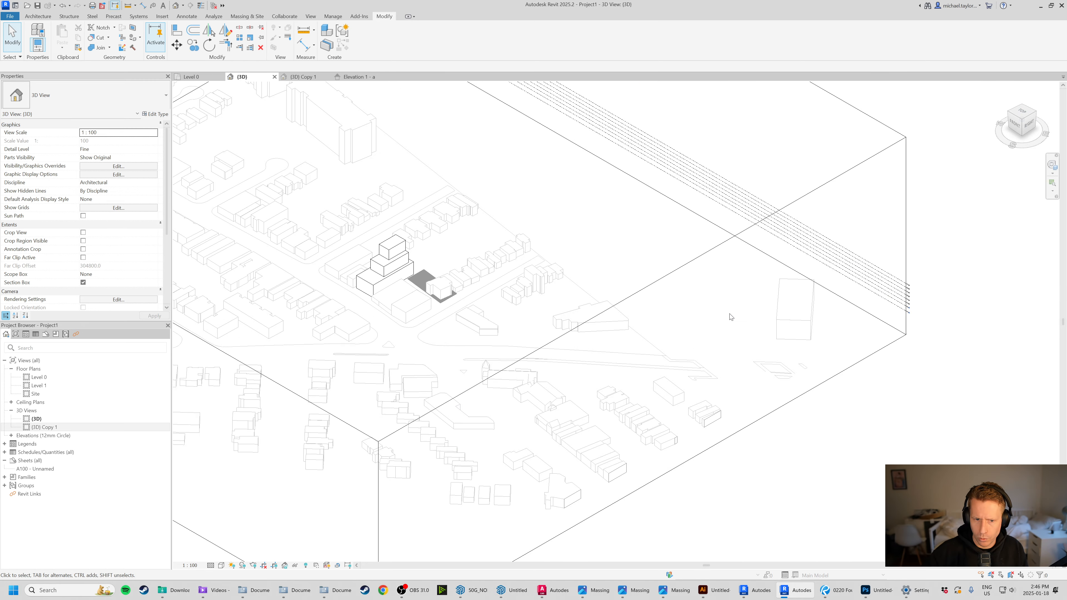
{"action": "scroll", "coordinate": [730, 318], "scroll_direction": "down", "scroll_amount": 3}
{"action": "scroll", "coordinate": [525, 316], "scroll_direction": "up", "scroll_amount": 6}
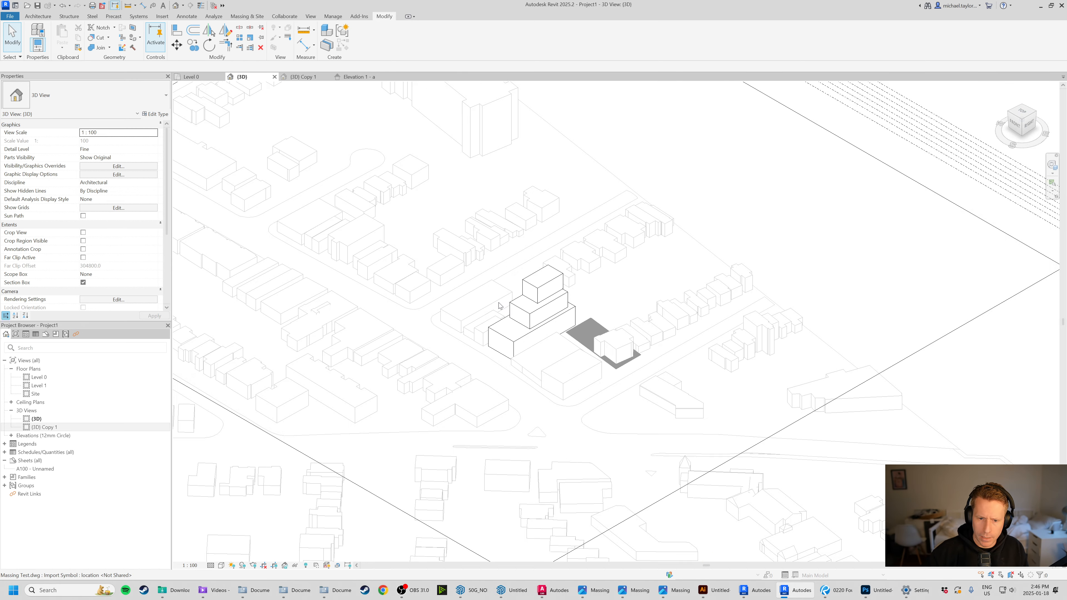
{"action": "left_click", "coordinate": [524, 317]}
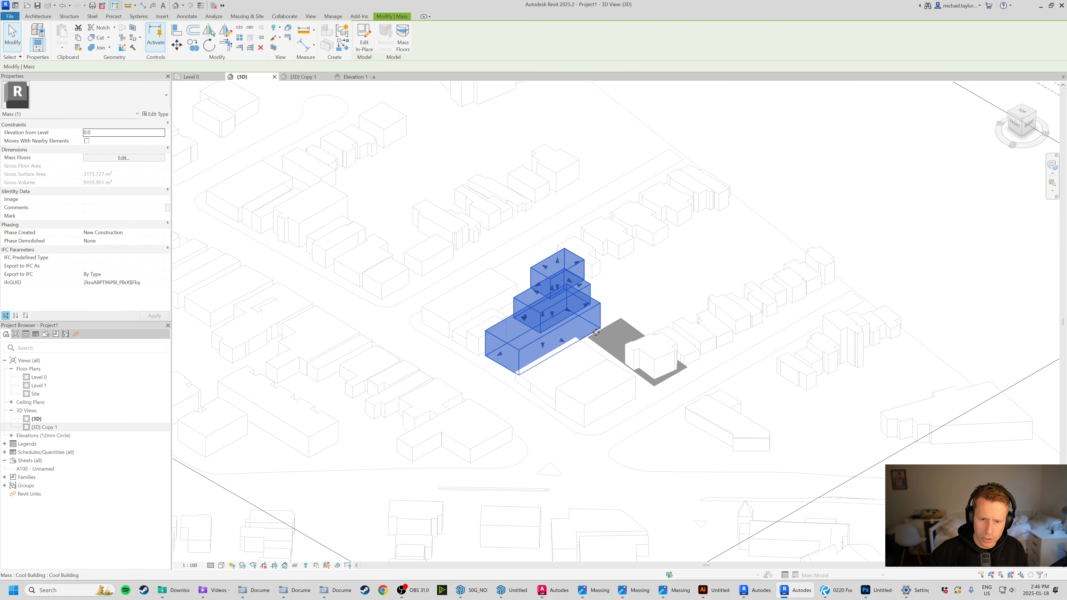
{"action": "left_click", "coordinate": [402, 40]}
{"action": "left_click", "coordinate": [477, 288]}
{"action": "left_click", "coordinate": [477, 248], "text": "shift"}
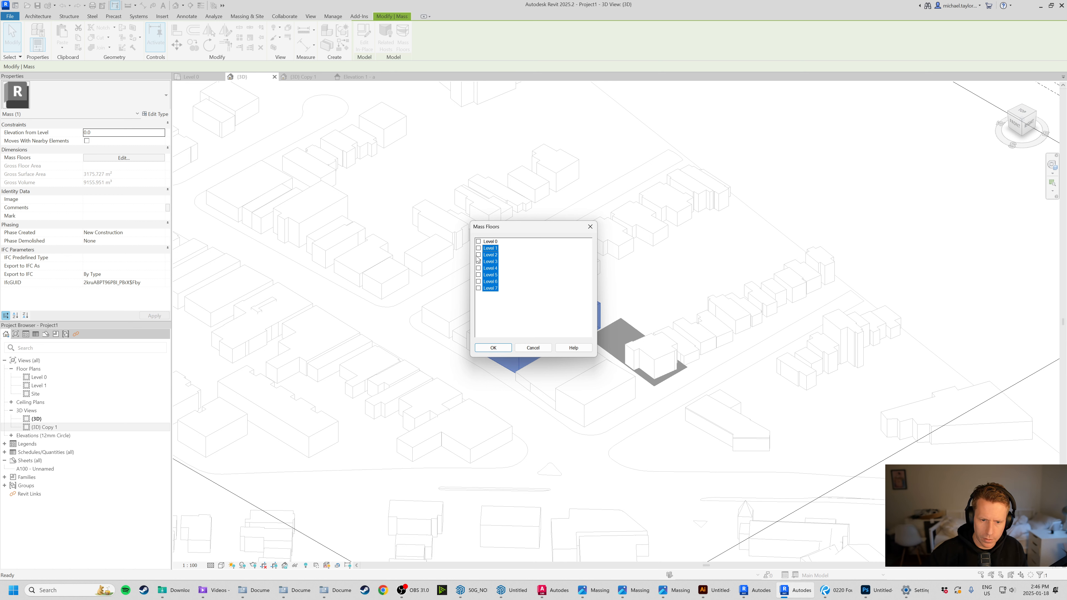
{"action": "left_click", "coordinate": [493, 348]}
{"action": "left_click", "coordinate": [568, 374]}
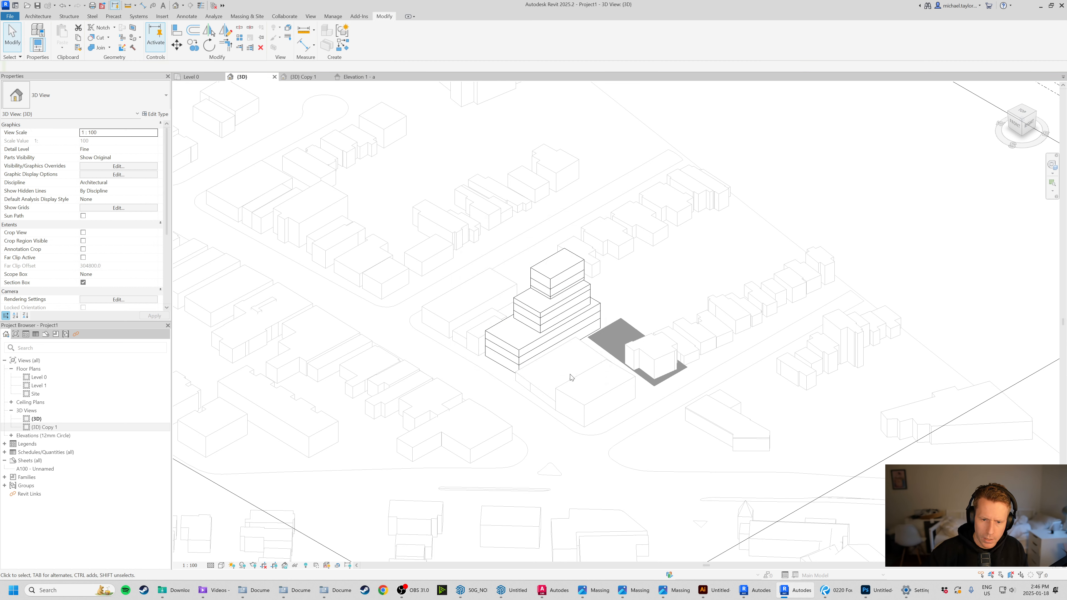
{"action": "scroll", "coordinate": [545, 362], "scroll_direction": "up", "scroll_amount": 5}
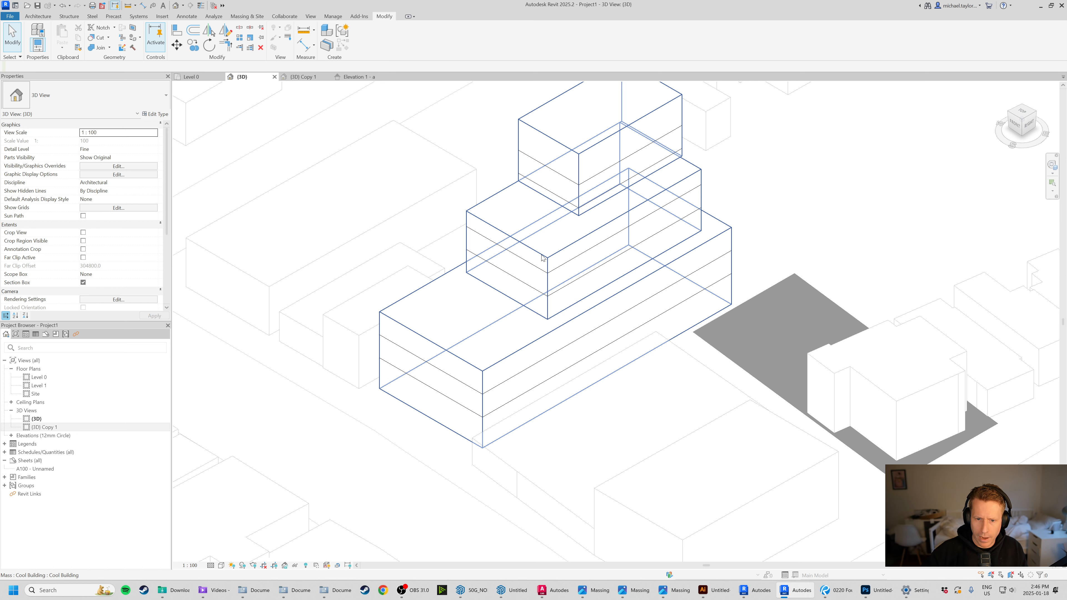
{"action": "scroll", "coordinate": [536, 335], "scroll_direction": "down", "scroll_amount": 5}
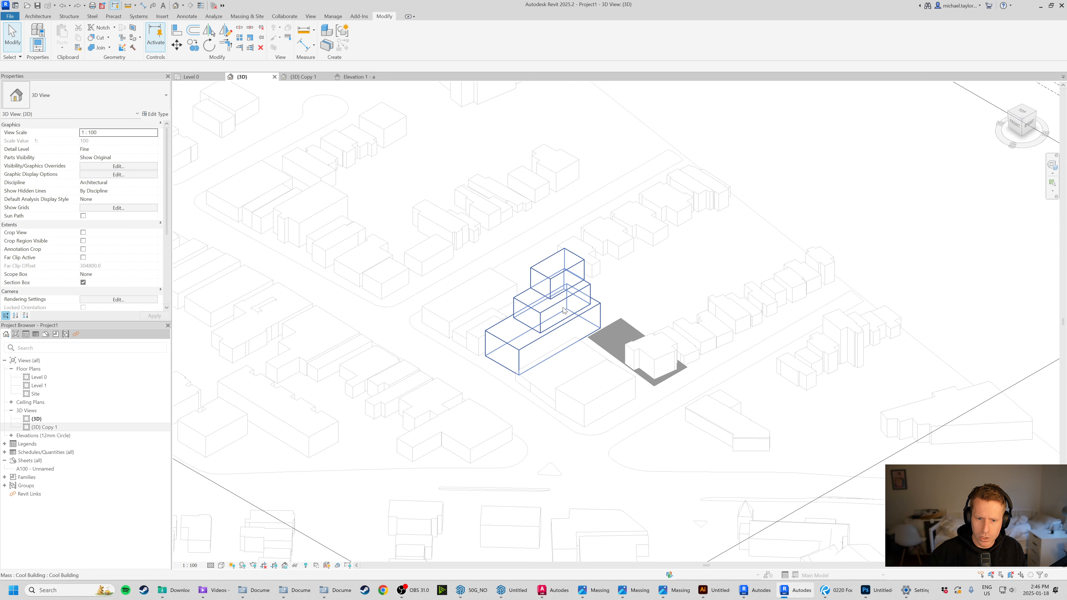
Open the stepped mass for in-place editing, check the dimensions of its middle and upper tiers, and finish the mass.
{"action": "scroll", "coordinate": [546, 311], "scroll_direction": "up", "scroll_amount": 4}
{"action": "left_click", "coordinate": [541, 316]}
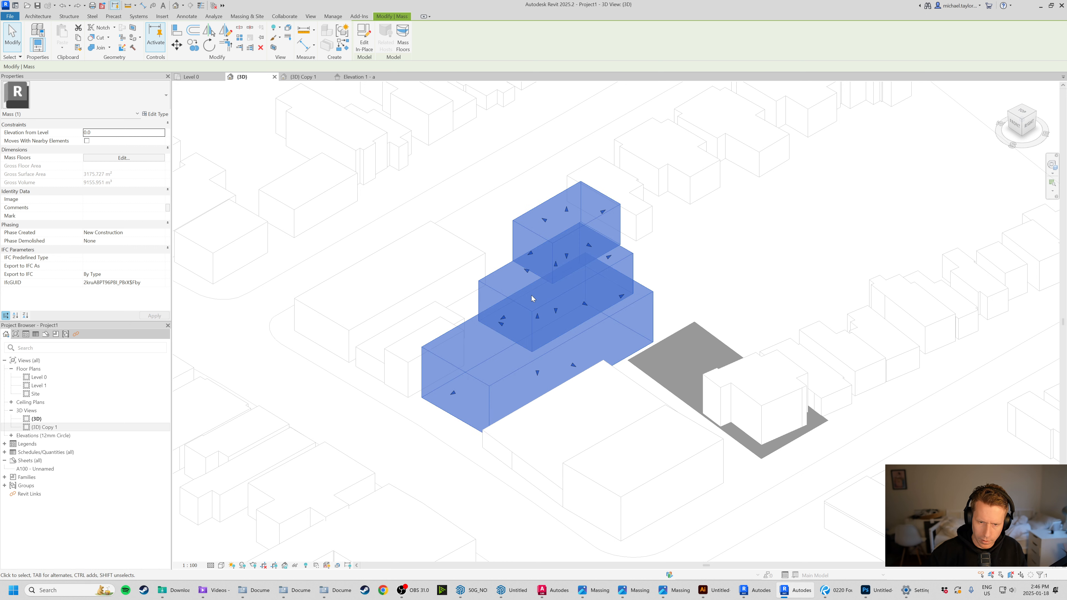
{"action": "left_click", "coordinate": [364, 40]}
{"action": "left_click", "coordinate": [524, 309]}
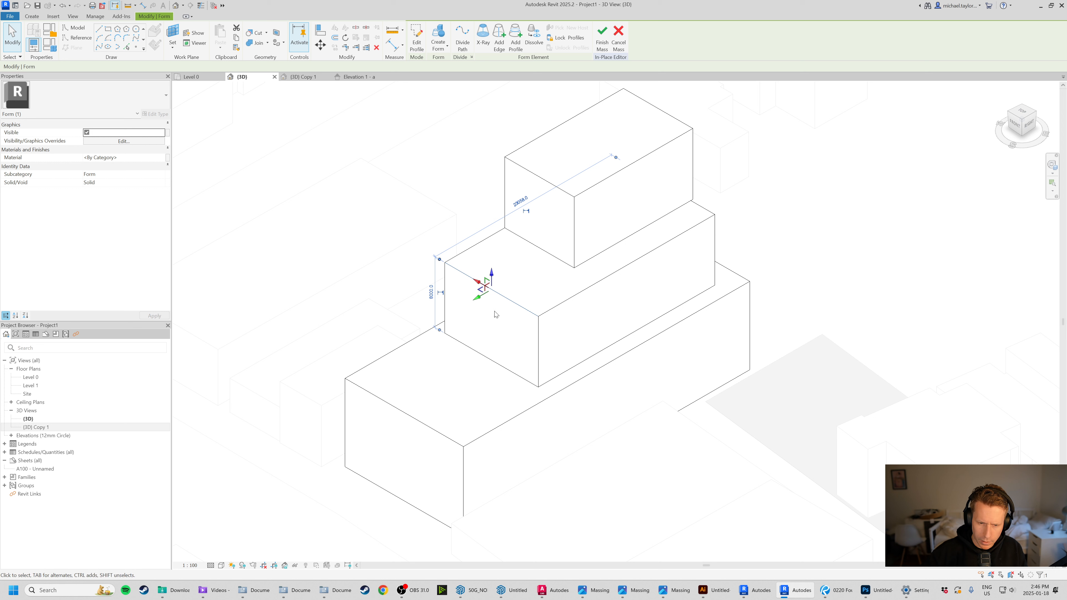
{"action": "scroll", "coordinate": [704, 248], "scroll_direction": "down", "scroll_amount": 3}
{"action": "scroll", "coordinate": [675, 213], "scroll_direction": "up", "scroll_amount": 2}
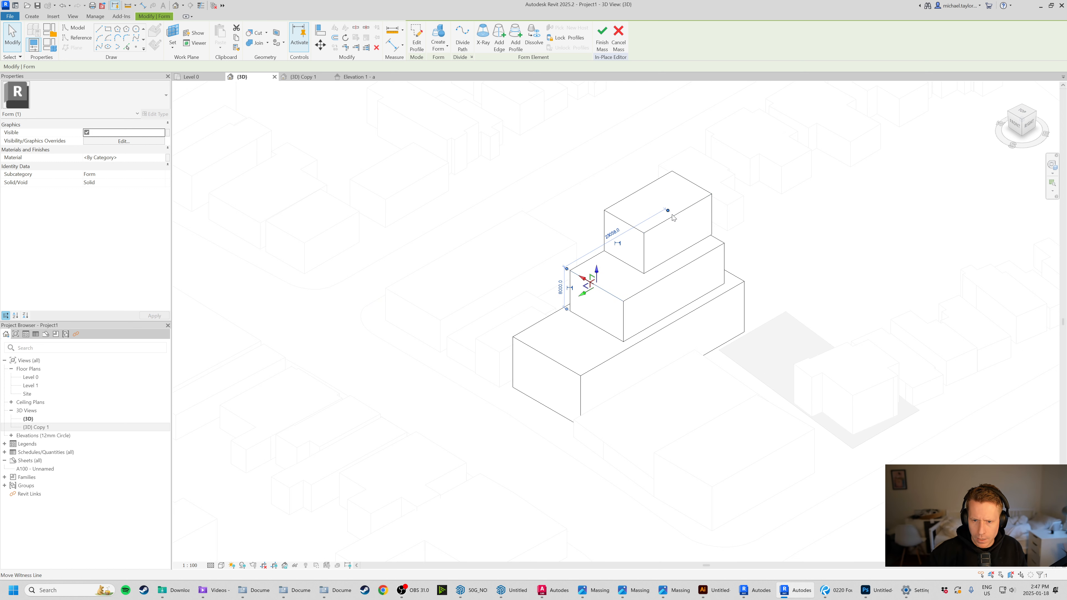
{"action": "left_click", "coordinate": [638, 230]}
{"action": "scroll", "coordinate": [656, 244], "scroll_direction": "up", "scroll_amount": 3}
{"action": "key", "text": "Escape"}
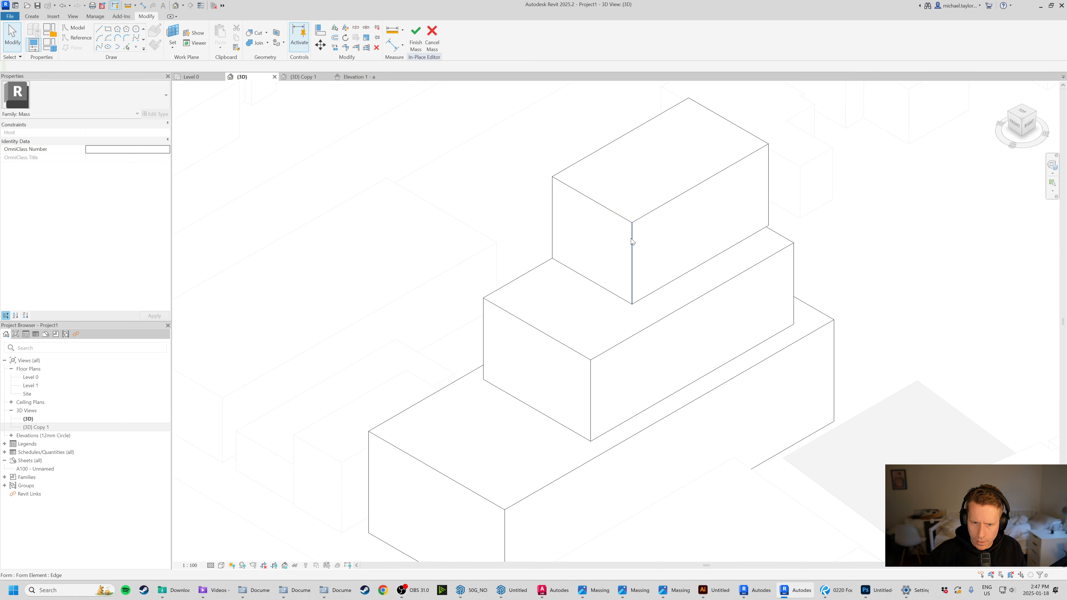
{"action": "scroll", "coordinate": [648, 181], "scroll_direction": "down", "scroll_amount": 4}
{"action": "scroll", "coordinate": [694, 340], "scroll_direction": "down", "scroll_amount": 10}
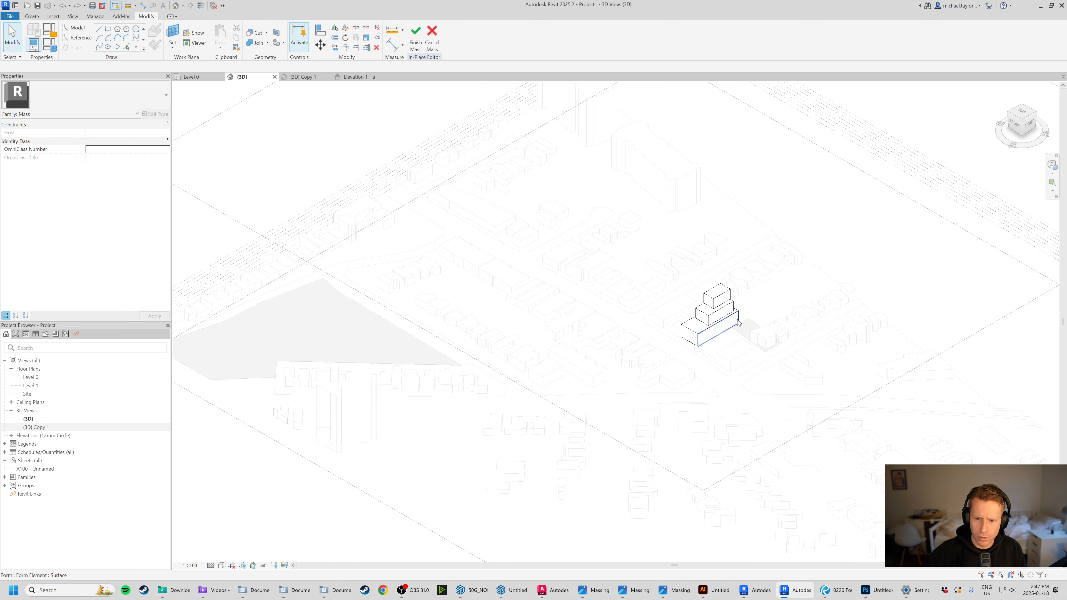
{"action": "left_click", "coordinate": [416, 37]}
Examine the copied levels at the site corner, and reopen the stepped mass for in-place editing to check its lowest tier's height.
{"action": "scroll", "coordinate": [826, 336], "scroll_direction": "up", "scroll_amount": 3}
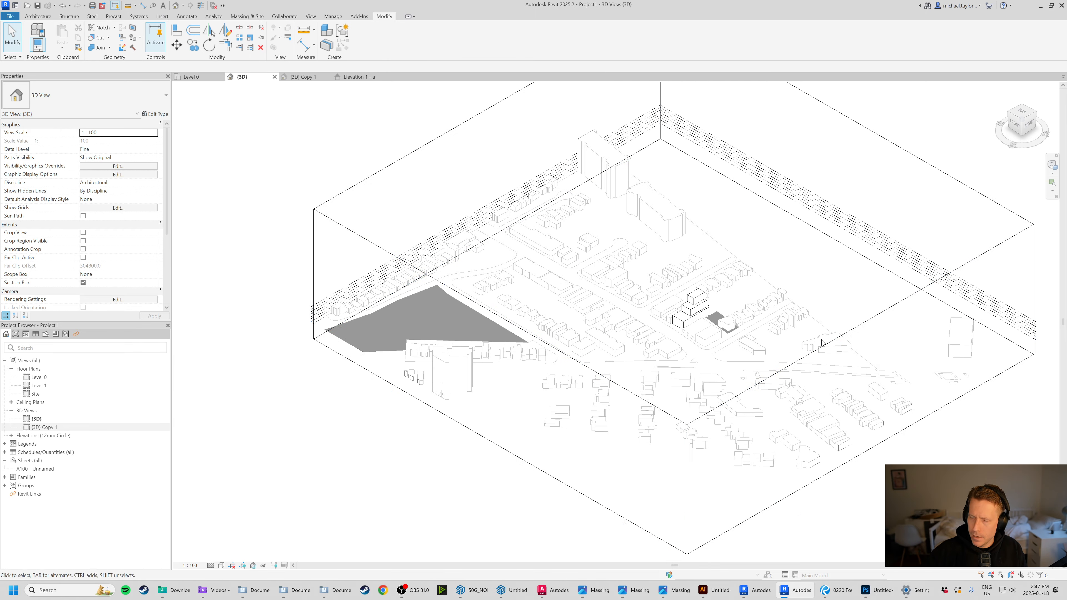
{"action": "scroll", "coordinate": [880, 334], "scroll_direction": "down", "scroll_amount": 2}
{"action": "scroll", "coordinate": [336, 330], "scroll_direction": "up", "scroll_amount": 3}
{"action": "scroll", "coordinate": [300, 310], "scroll_direction": "up", "scroll_amount": 2}
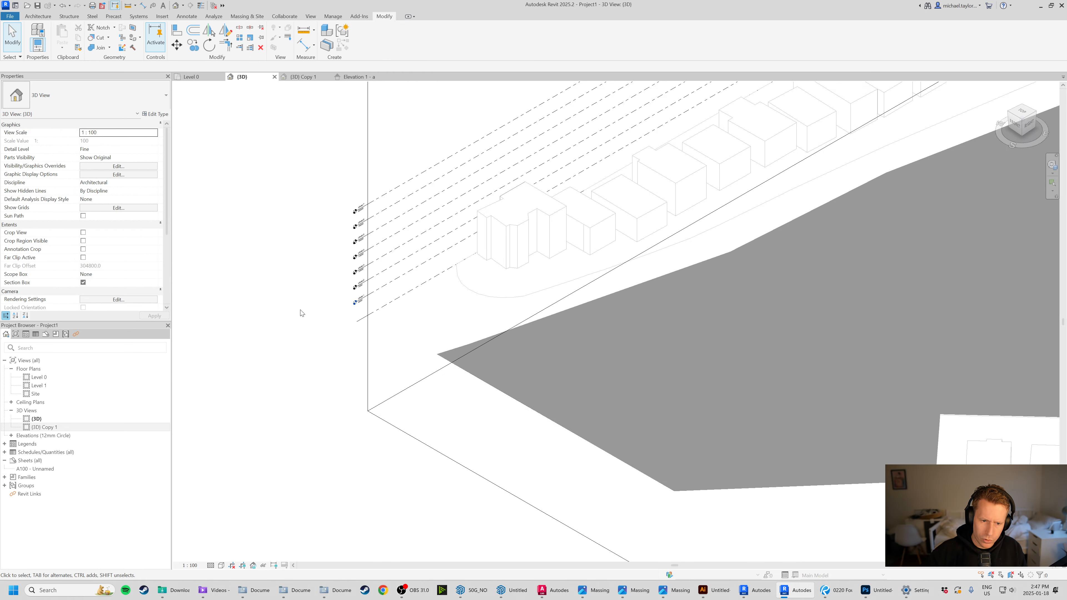
{"action": "scroll", "coordinate": [673, 252], "scroll_direction": "down", "scroll_amount": 4}
{"action": "scroll", "coordinate": [688, 238], "scroll_direction": "up", "scroll_amount": 6}
{"action": "double_click", "coordinate": [688, 237]}
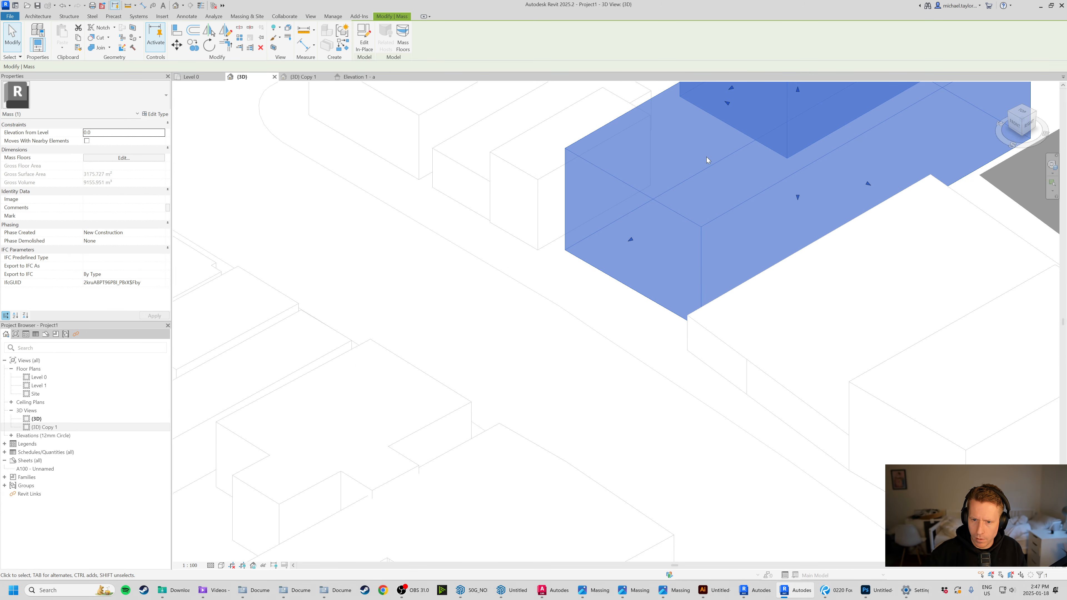
{"action": "left_click", "coordinate": [693, 224]}
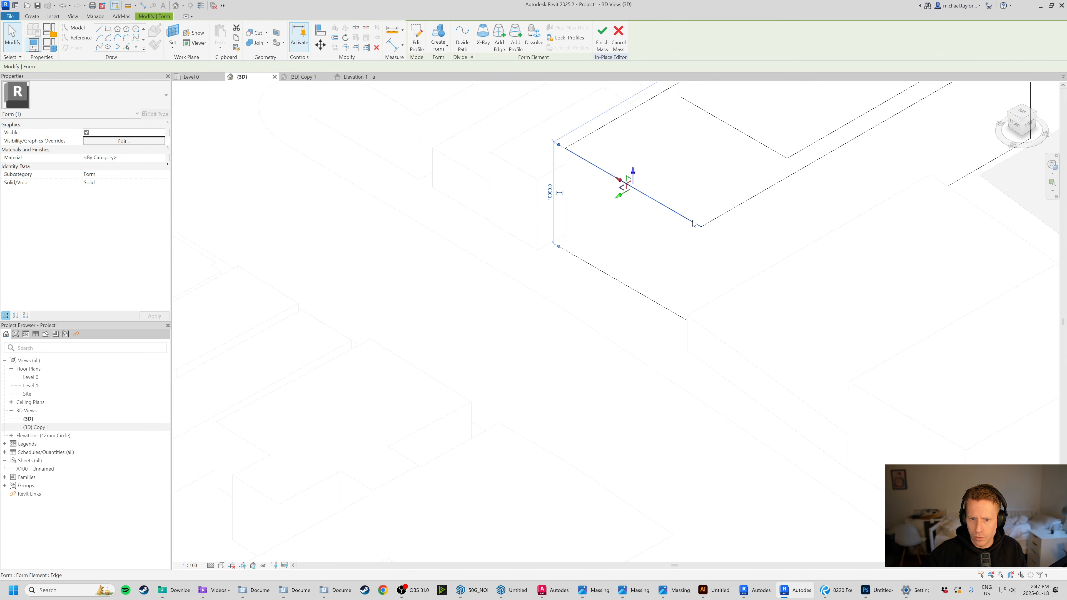
{"action": "left_click", "coordinate": [652, 279]}
{"action": "scroll", "coordinate": [661, 239], "scroll_direction": "down", "scroll_amount": 5}
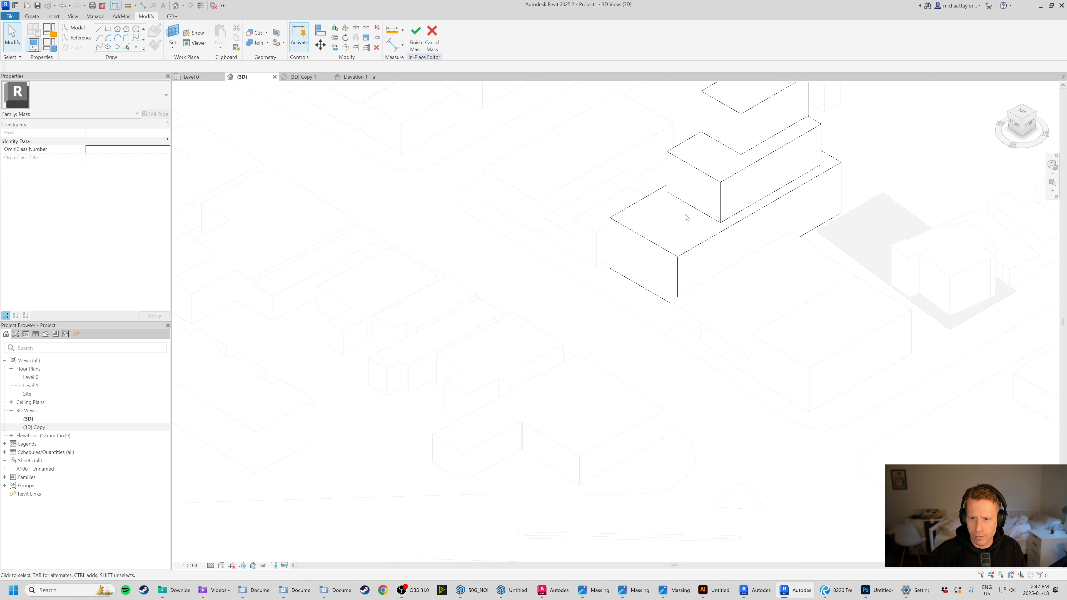
Check the height of the stepped mass's top tier and finish the in-place mass.
{"action": "left_click", "coordinate": [683, 162]}
{"action": "left_click", "coordinate": [728, 109]}
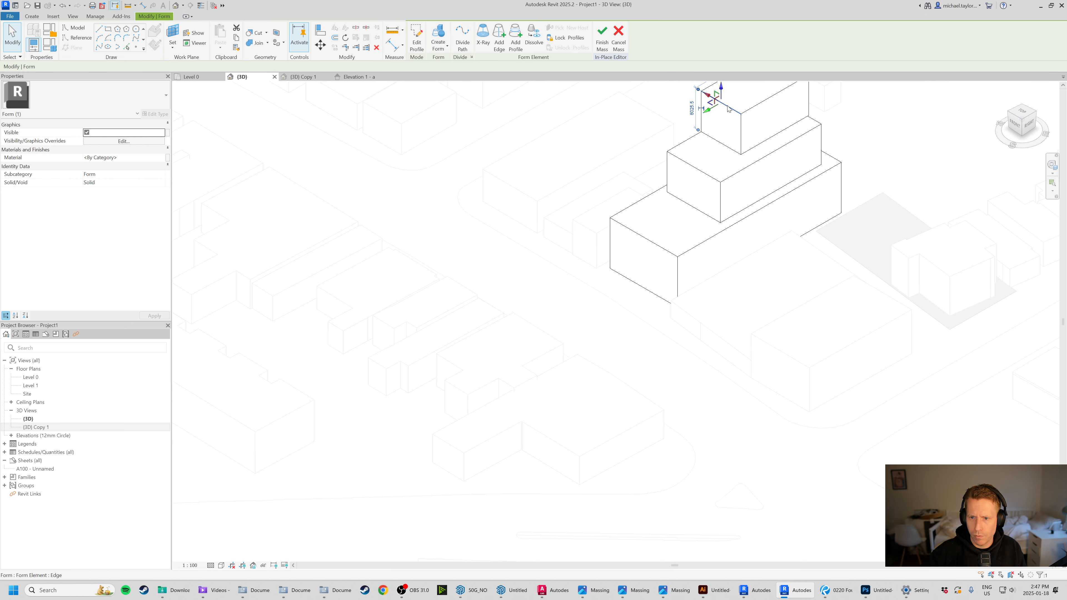
{"action": "left_click", "coordinate": [631, 131]}
{"action": "left_click", "coordinate": [415, 37]}
Set the elevation of Level 1 to 5000 at the site corner in the 3D view.
{"action": "scroll", "coordinate": [588, 252], "scroll_direction": "down", "scroll_amount": 5}
{"action": "scroll", "coordinate": [472, 223], "scroll_direction": "up", "scroll_amount": 5}
{"action": "scroll", "coordinate": [468, 210], "scroll_direction": "up", "scroll_amount": 5}
{"action": "scroll", "coordinate": [465, 354], "scroll_direction": "down", "scroll_amount": 3}
{"action": "scroll", "coordinate": [477, 286], "scroll_direction": "up", "scroll_amount": 3}
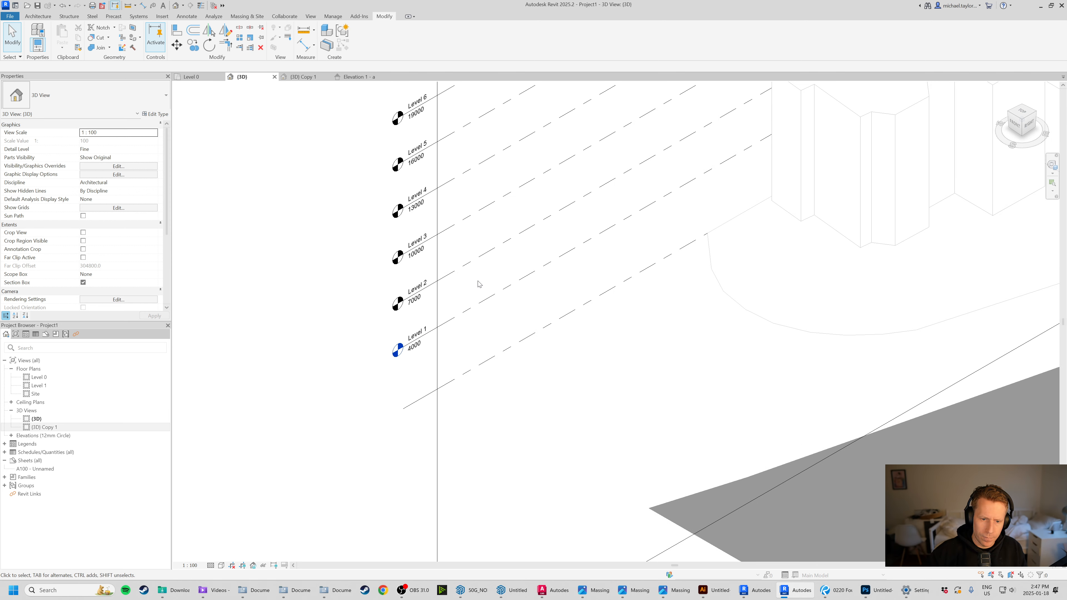
{"action": "scroll", "coordinate": [477, 282], "scroll_direction": "up", "scroll_amount": 1}
{"action": "left_click", "coordinate": [447, 331]}
{"action": "left_click", "coordinate": [405, 354]}
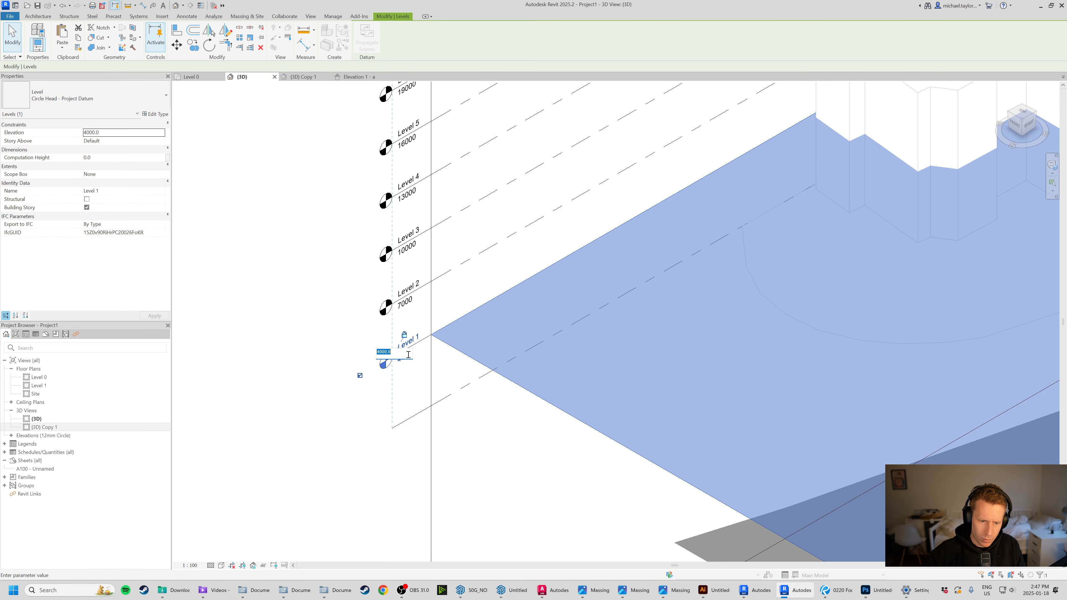
{"action": "type", "text": "5000"}
{"action": "key", "text": "Return"}
Set the elevation of Level 2 to 10000.
{"action": "left_click", "coordinate": [410, 307]}
{"action": "left_click", "coordinate": [409, 307]}
{"action": "type", "text": "10"}
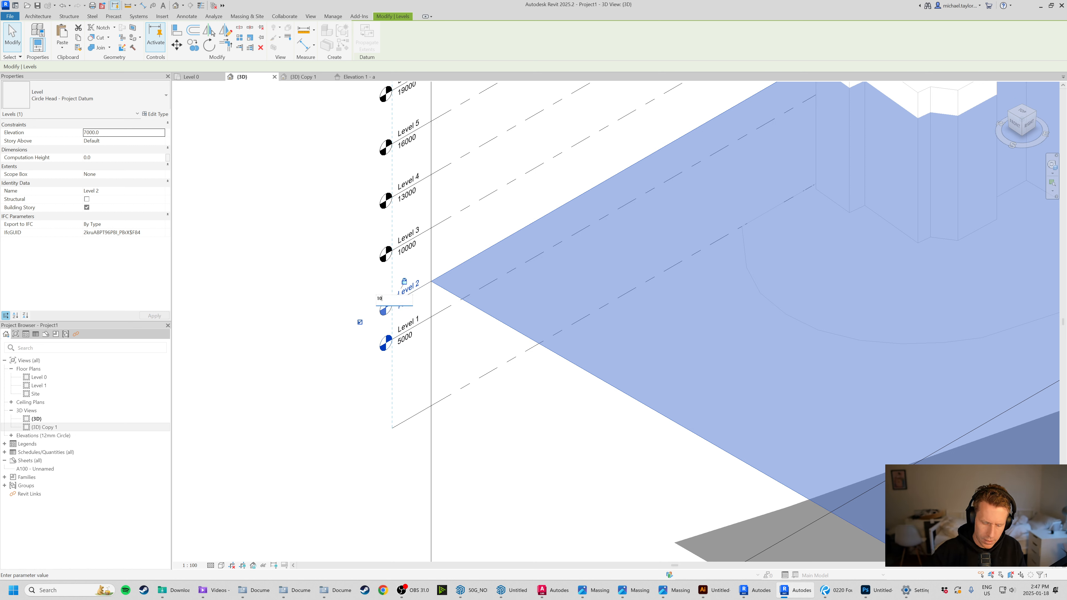
{"action": "type", "text": "000"}
{"action": "key", "text": "Return"}
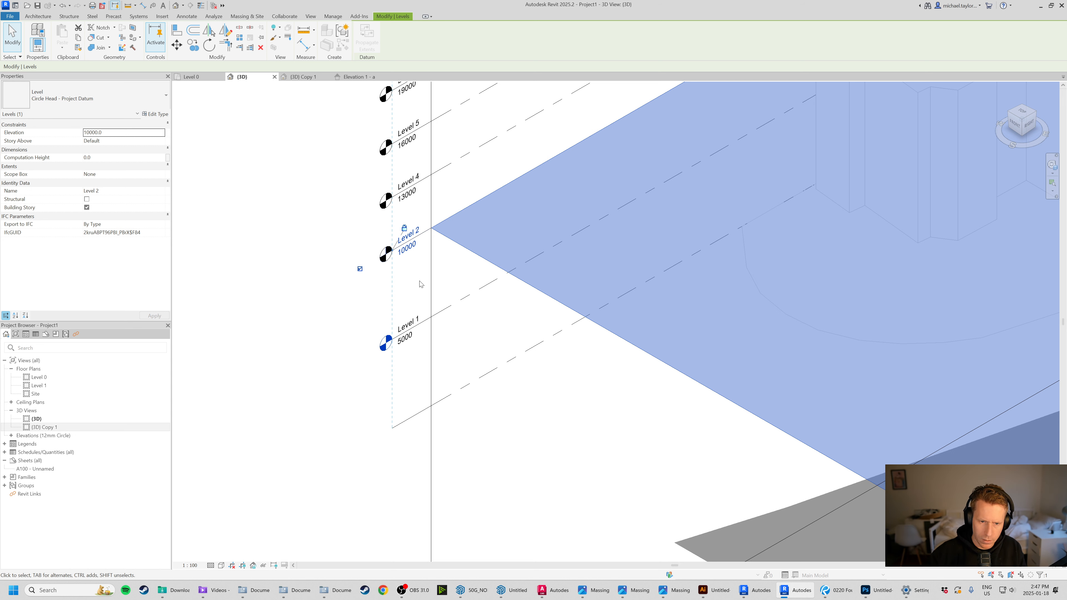
Delete Level 3 and set the elevation of Level 4 to 14000.
{"action": "left_click", "coordinate": [437, 266]}
{"action": "left_click", "coordinate": [427, 235]}
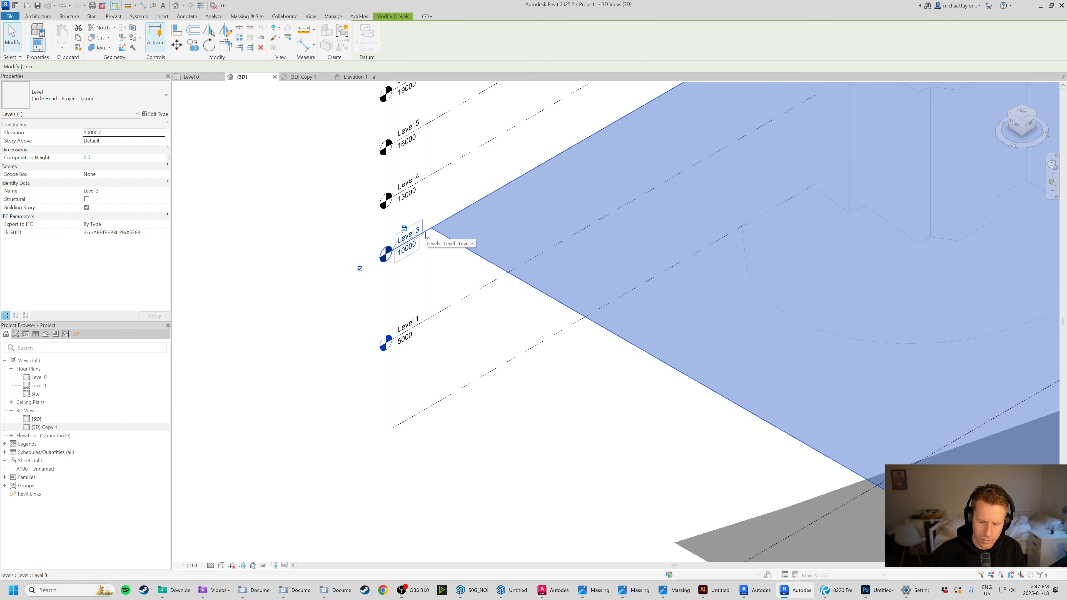
{"action": "key", "text": "Delete"}
{"action": "left_click", "coordinate": [405, 190]}
{"action": "left_click", "coordinate": [411, 196]}
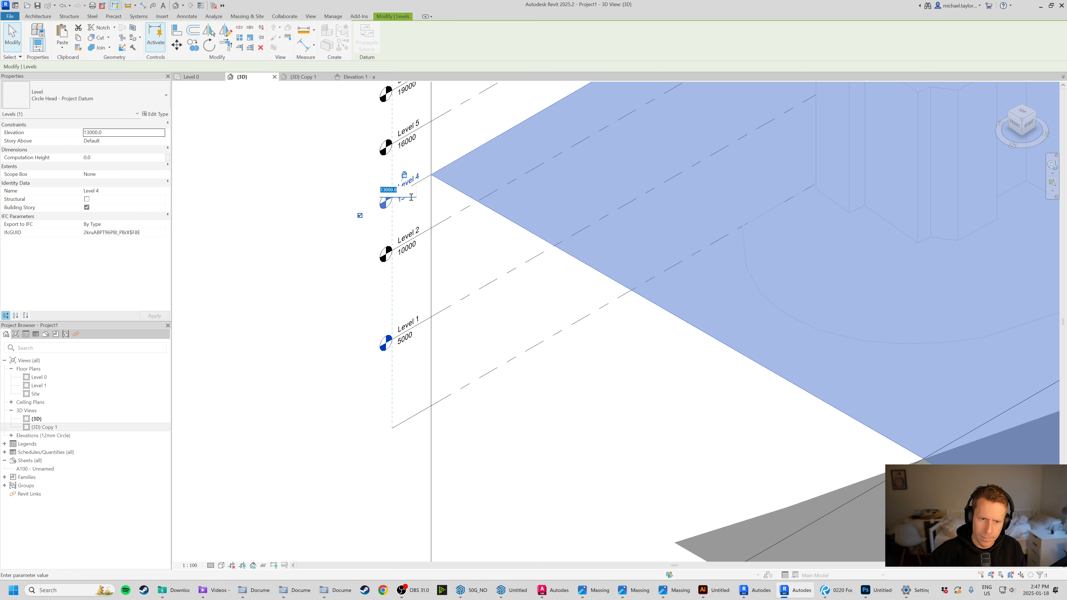
{"action": "type", "text": "140"}
{"action": "key", "text": "Return"}
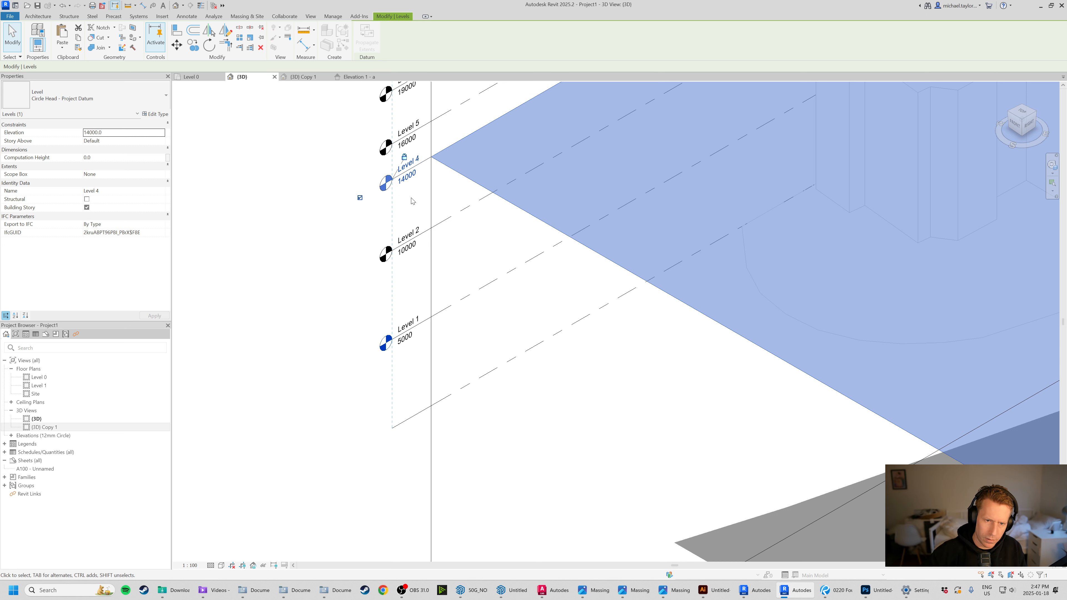
Set the elevation of Level 5 to 18000.
{"action": "left_click", "coordinate": [408, 130]}
{"action": "left_click", "coordinate": [410, 142]}
{"action": "type", "text": "18000"}
{"action": "key", "text": "Return"}
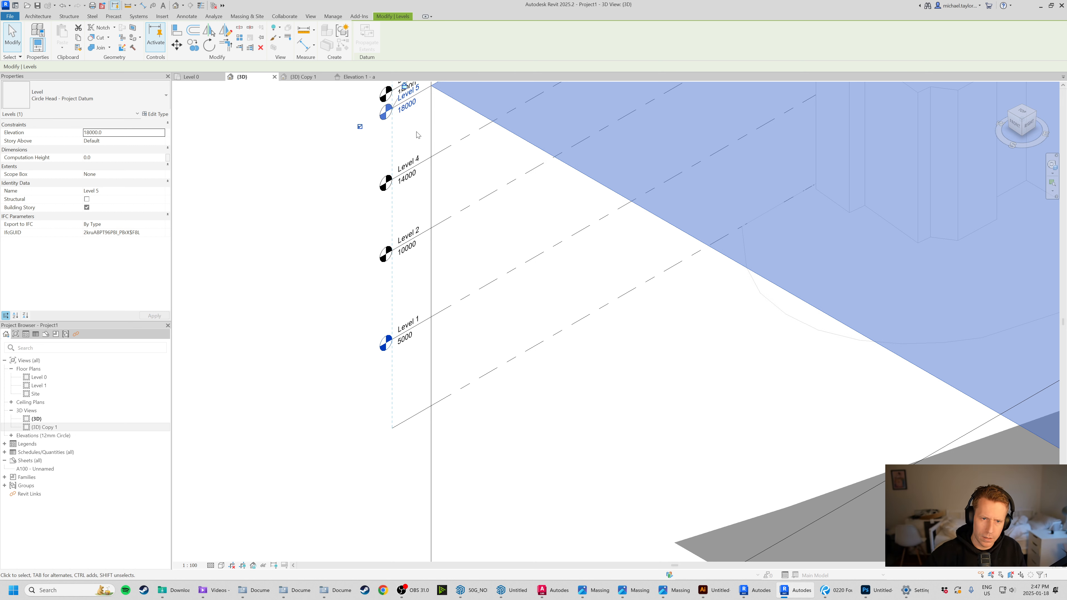
Delete Level 7 and set the elevation of Level 6 to 22000.
{"action": "middle_click_drag", "start_coordinate": [416, 132], "coordinate": [332, 334]}
{"action": "left_click", "coordinate": [366, 262]}
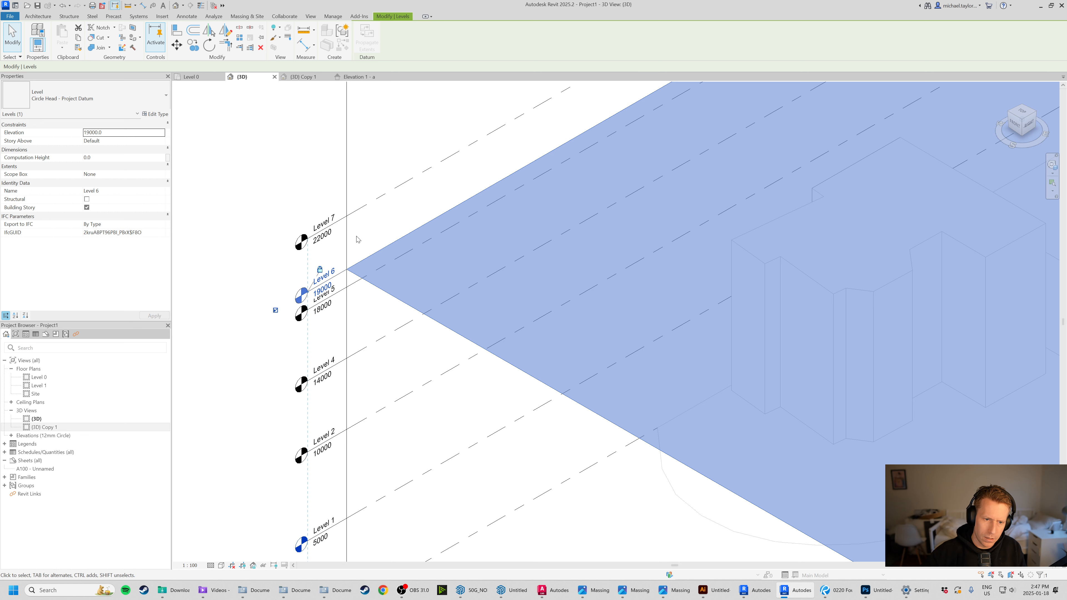
{"action": "left_click", "coordinate": [336, 234]}
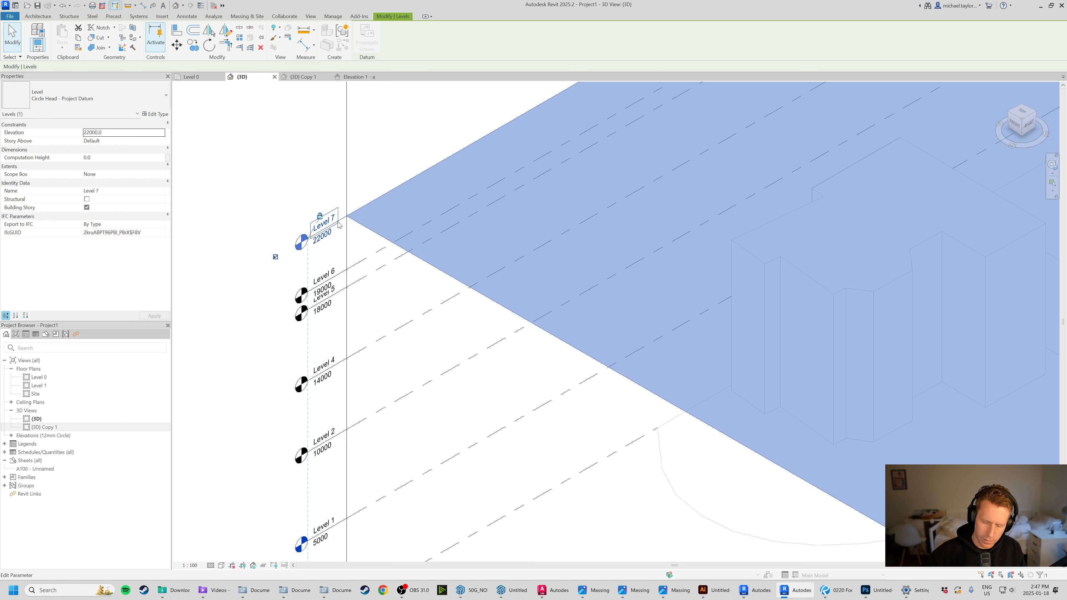
{"action": "key", "text": "Escape"}
{"action": "left_click", "coordinate": [326, 289]}
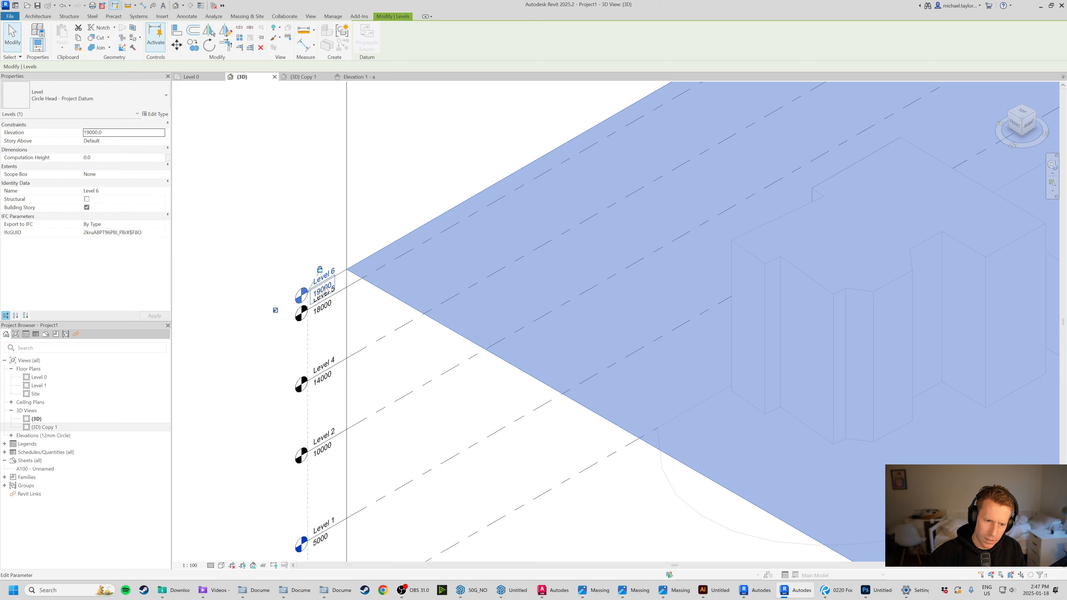
{"action": "left_click", "coordinate": [326, 290]}
{"action": "type", "text": "22"}
{"action": "key", "text": "Return"}
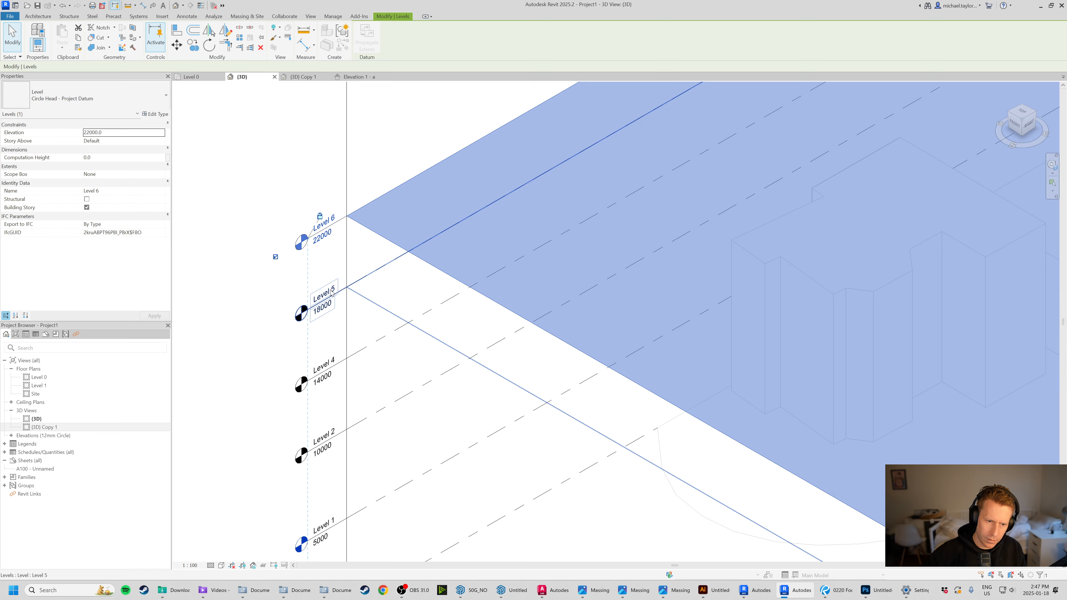
{"action": "left_click", "coordinate": [238, 362]}
Assign mass floors to the stepped building mass at Levels 1, 2, 4, 5 and 6, leaving out Level 0.
{"action": "scroll", "coordinate": [405, 169], "scroll_direction": "down", "scroll_amount": 6}
{"action": "scroll", "coordinate": [451, 349], "scroll_direction": "down", "scroll_amount": 5}
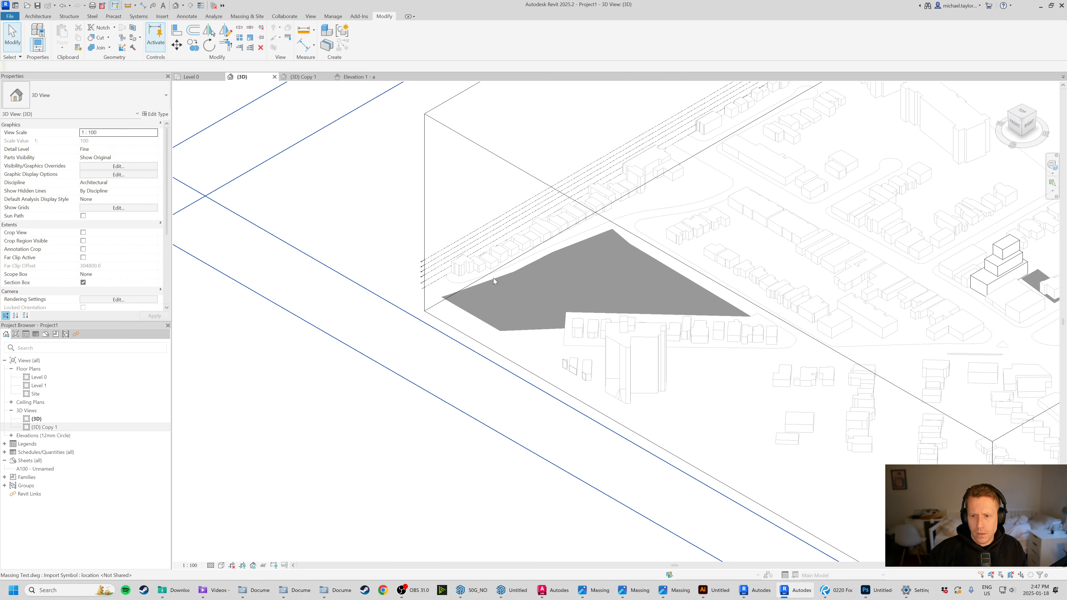
{"action": "scroll", "coordinate": [850, 222], "scroll_direction": "up", "scroll_amount": 5}
{"action": "left_click", "coordinate": [722, 341]}
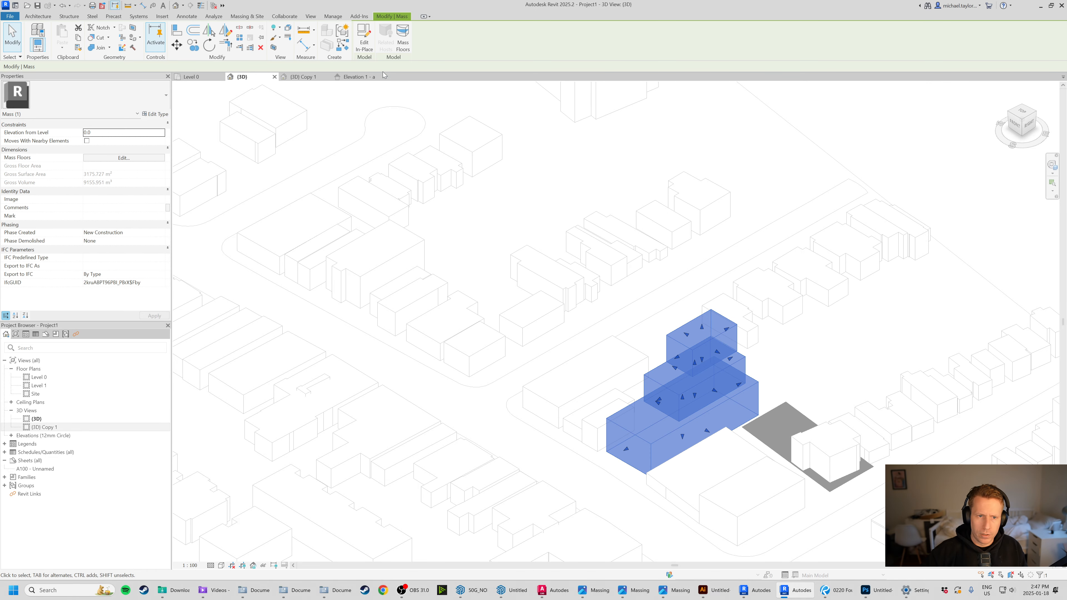
{"action": "left_click", "coordinate": [402, 40]}
{"action": "left_click", "coordinate": [490, 275]}
{"action": "left_click", "coordinate": [497, 249], "text": "shift"}
{"action": "left_click", "coordinate": [478, 270]}
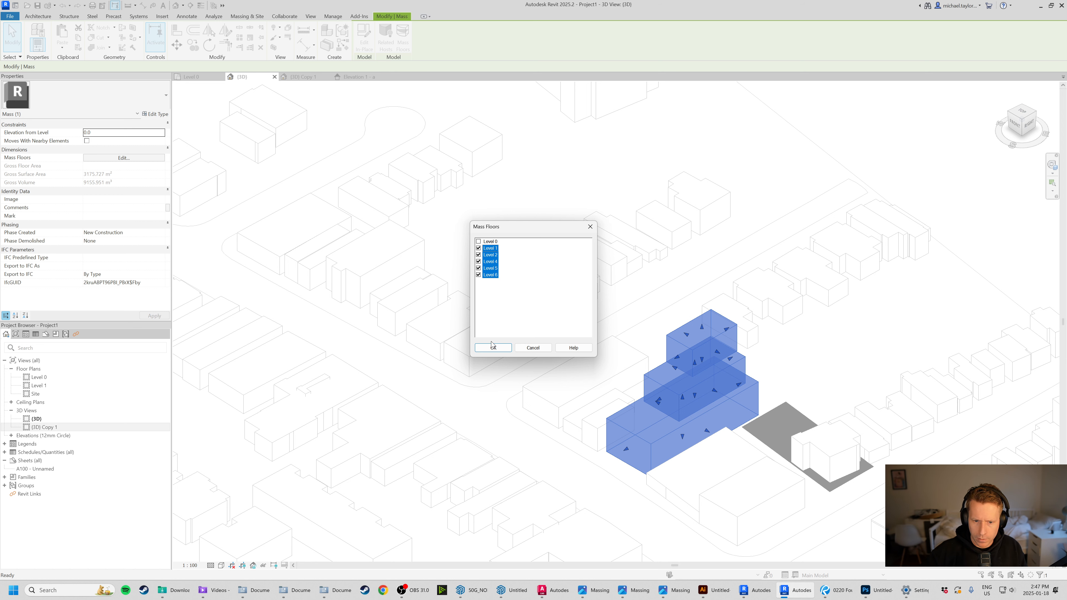
{"action": "left_click", "coordinate": [493, 347]}
{"action": "left_click", "coordinate": [862, 384]}
{"action": "scroll", "coordinate": [759, 429], "scroll_direction": "up", "scroll_amount": 3}
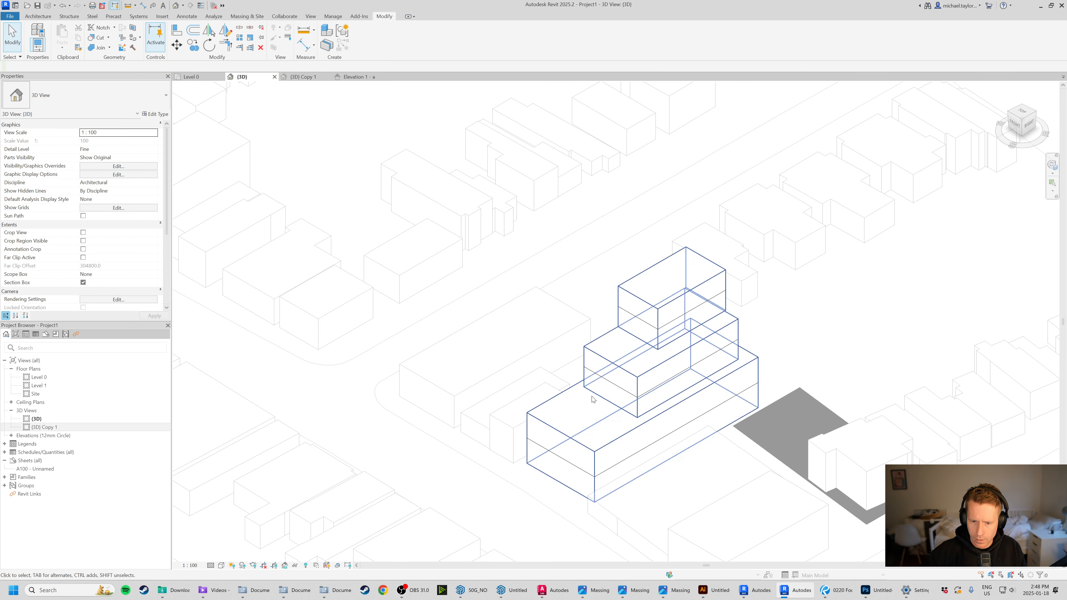
{"action": "scroll", "coordinate": [722, 449], "scroll_direction": "down", "scroll_amount": 5}
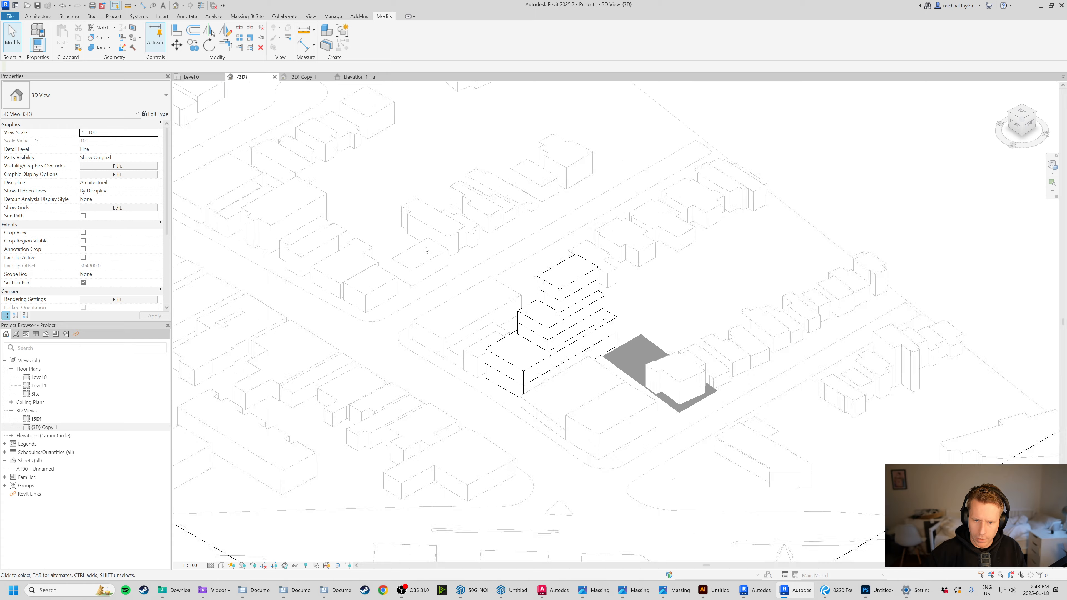
Bring the whole site into the 3D view and set up a PDF export of the current window named Project1-Vector.
{"action": "left_click", "coordinate": [1026, 122]}
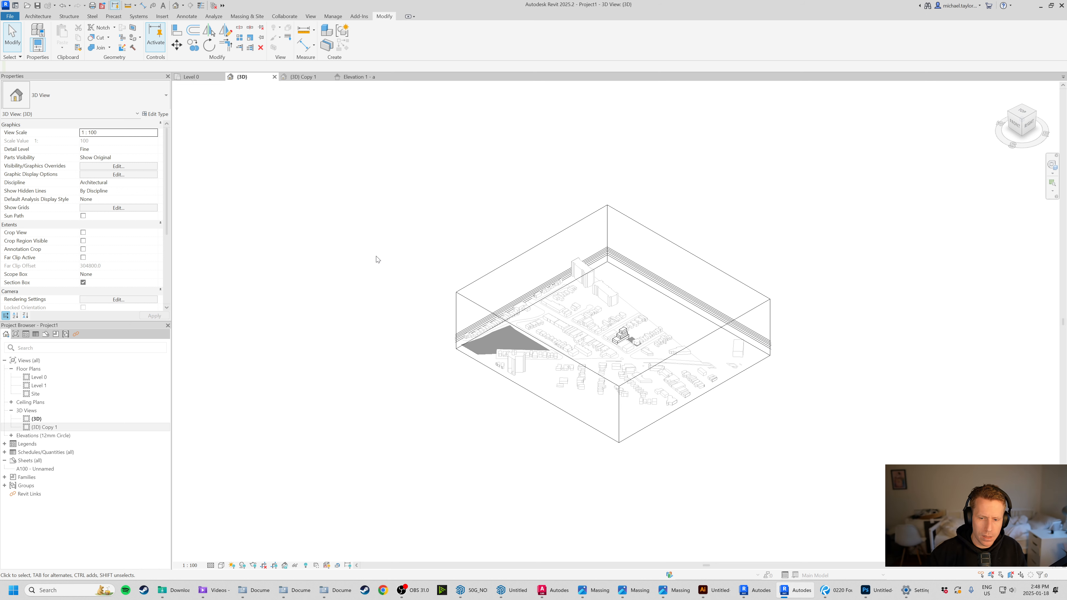
{"action": "left_click", "coordinate": [10, 16]}
{"action": "mouse_move", "coordinate": [39, 156]}
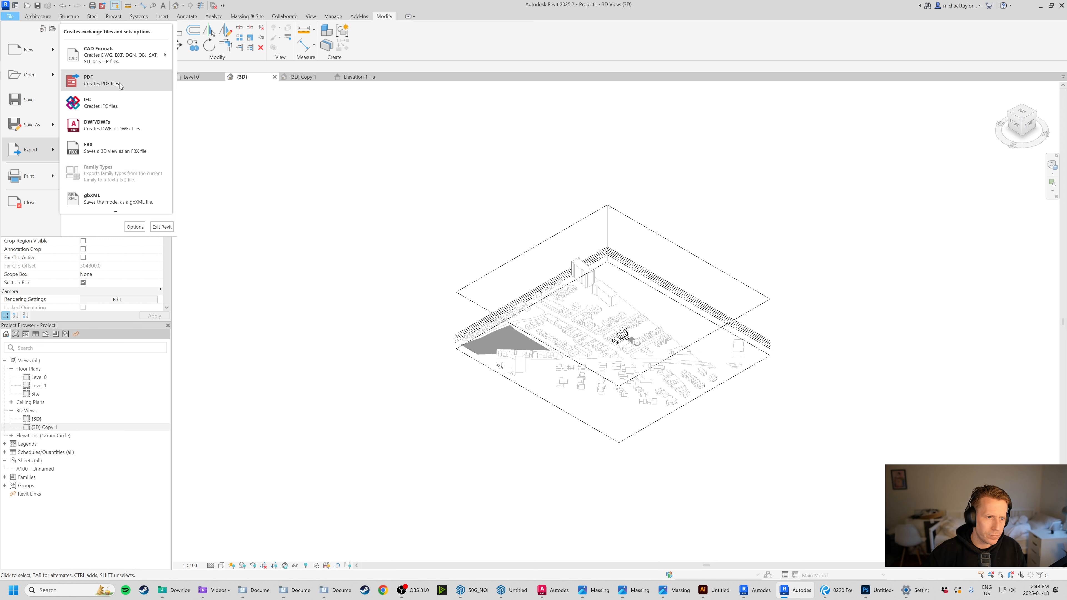
{"action": "left_click", "coordinate": [109, 80]}
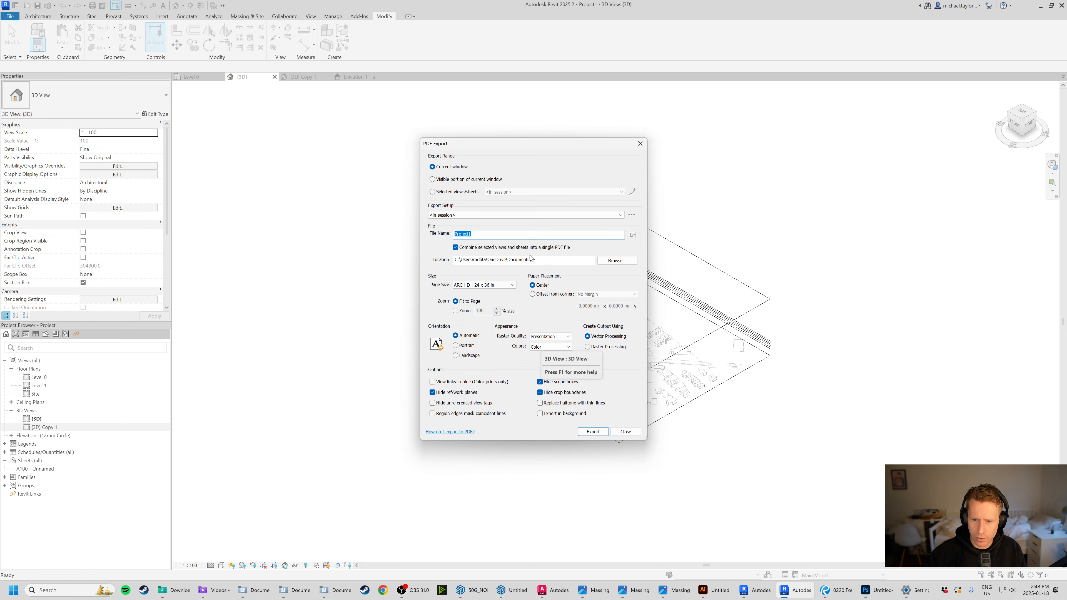
{"action": "left_click", "coordinate": [618, 234]}
{"action": "type", "text": "-Vector"}
{"action": "key", "text": "Tab"}
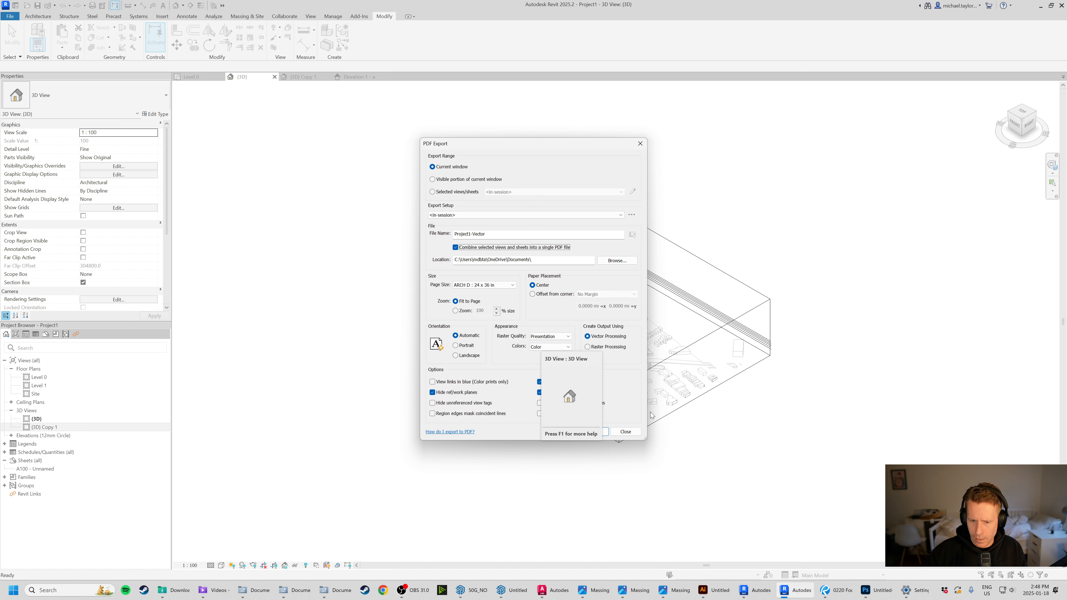
Close the open Settings window and export the 3D view to the Project1-Vector PDF.
{"action": "right_click", "coordinate": [913, 589]}
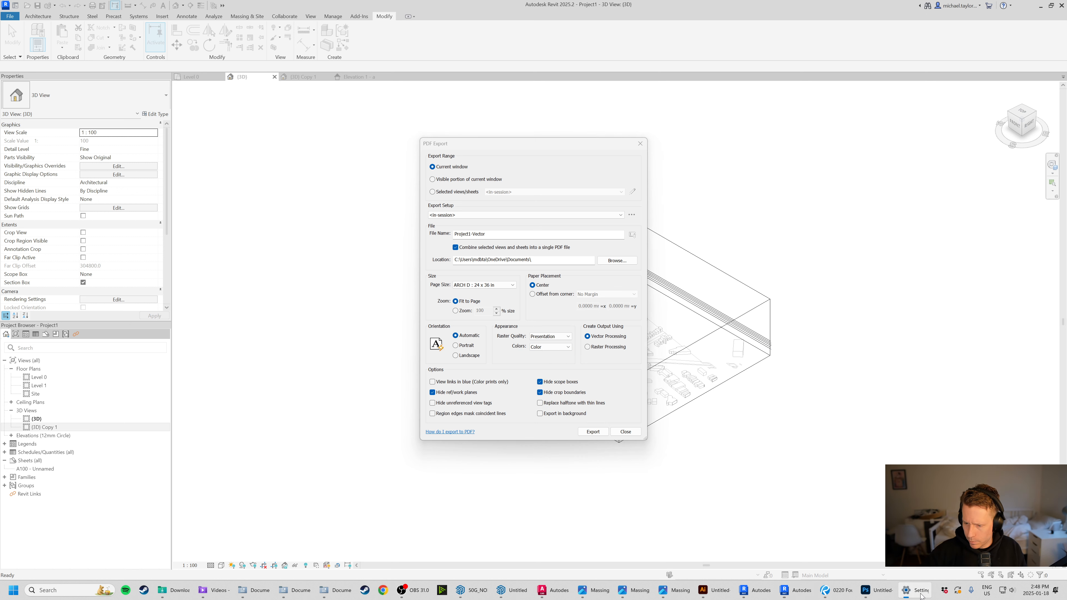
{"action": "left_click", "coordinate": [907, 569]}
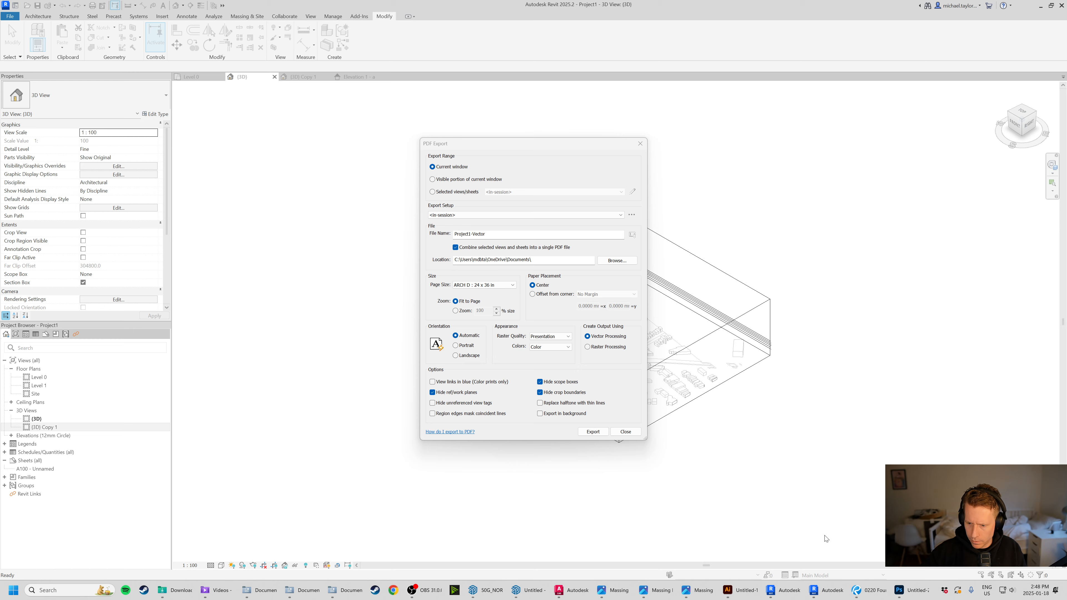
{"action": "left_click", "coordinate": [869, 590]}
{"action": "key", "text": "alt+Tab"}
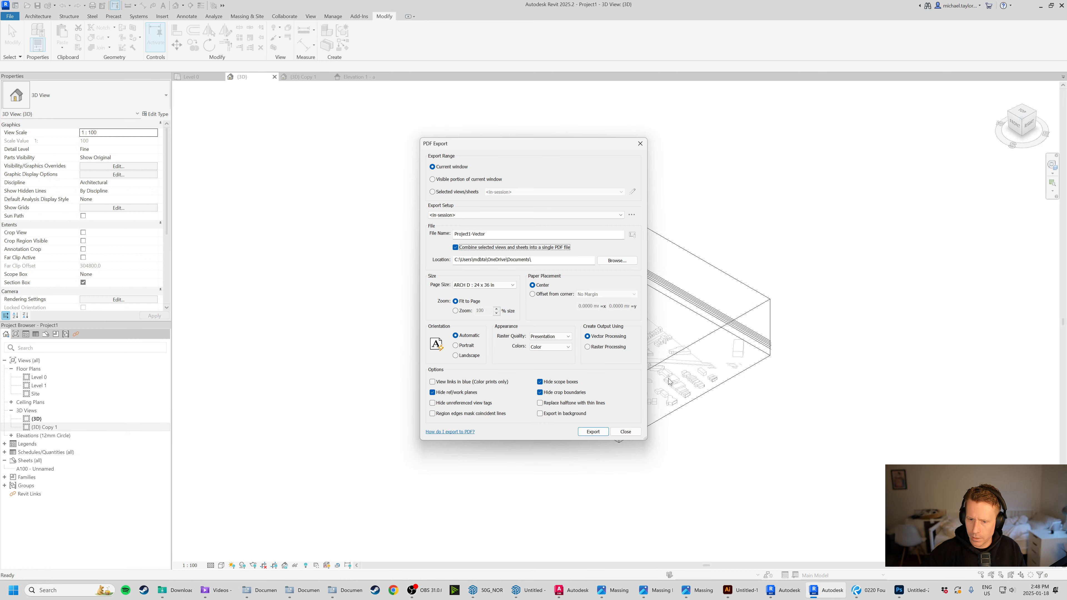
{"action": "left_click", "coordinate": [587, 433]}
{"action": "left_click", "coordinate": [553, 308]}
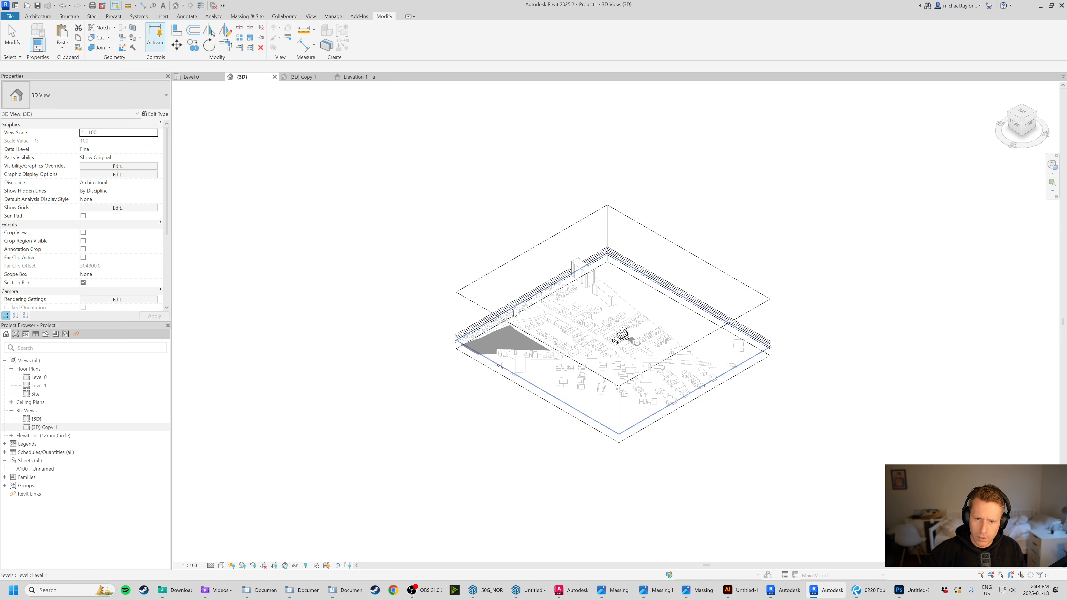
Switch to Illustrator, update the modified linked PDF in the sun study diagram, and hide the Shadows layer.
{"action": "left_click", "coordinate": [740, 590]}
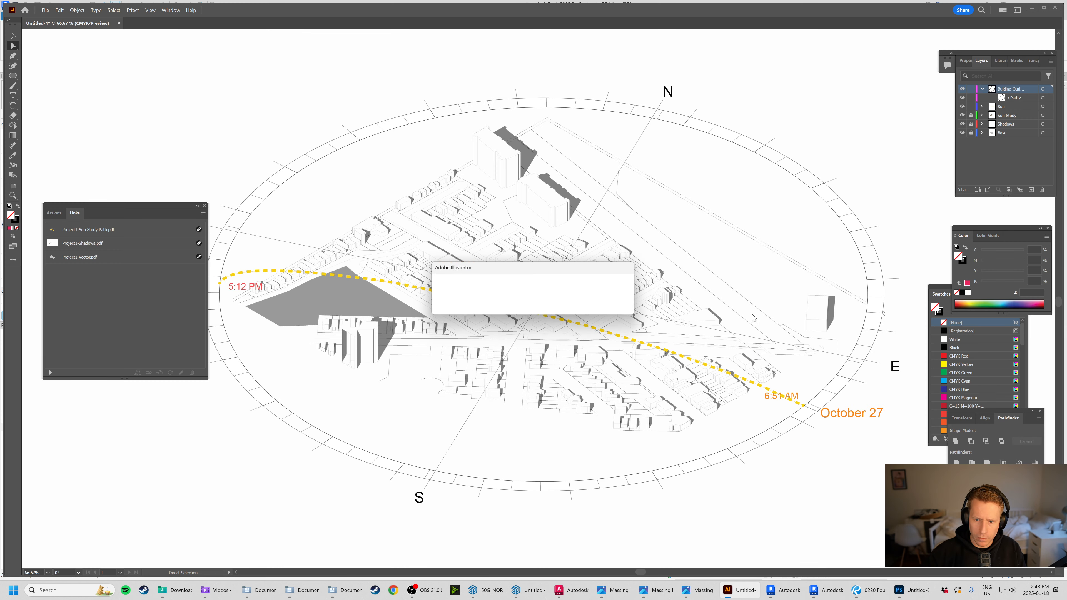
{"action": "left_click", "coordinate": [576, 305]}
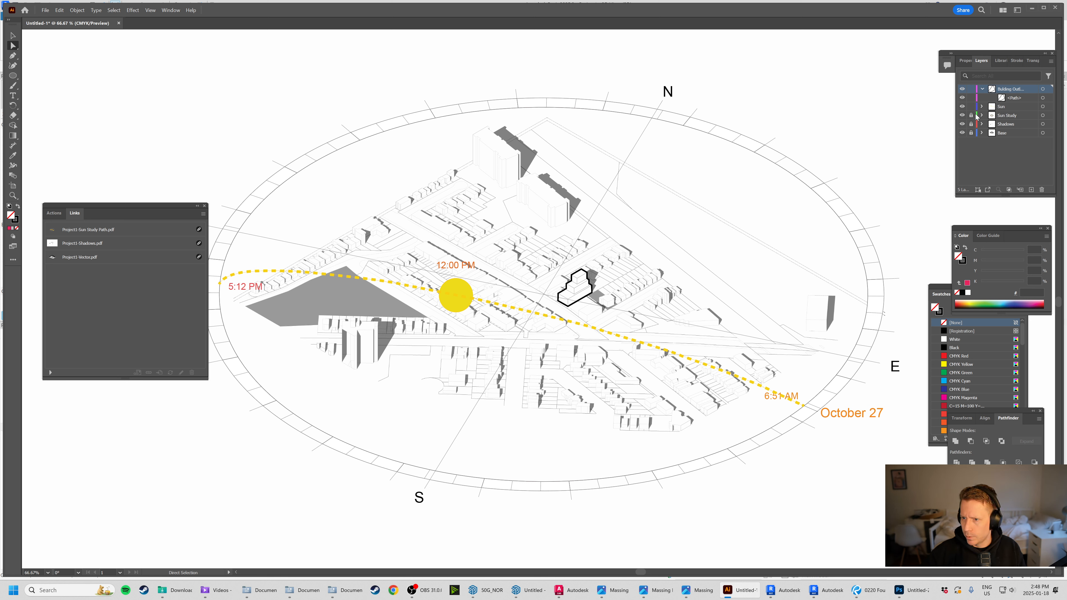
{"action": "left_click", "coordinate": [971, 125]}
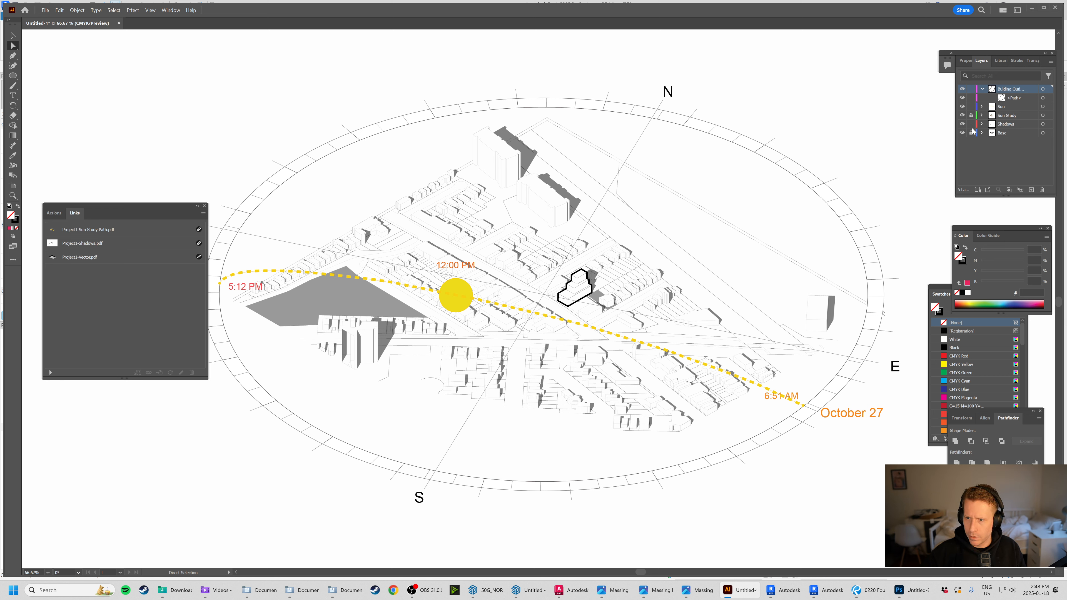
{"action": "left_click", "coordinate": [962, 124]}
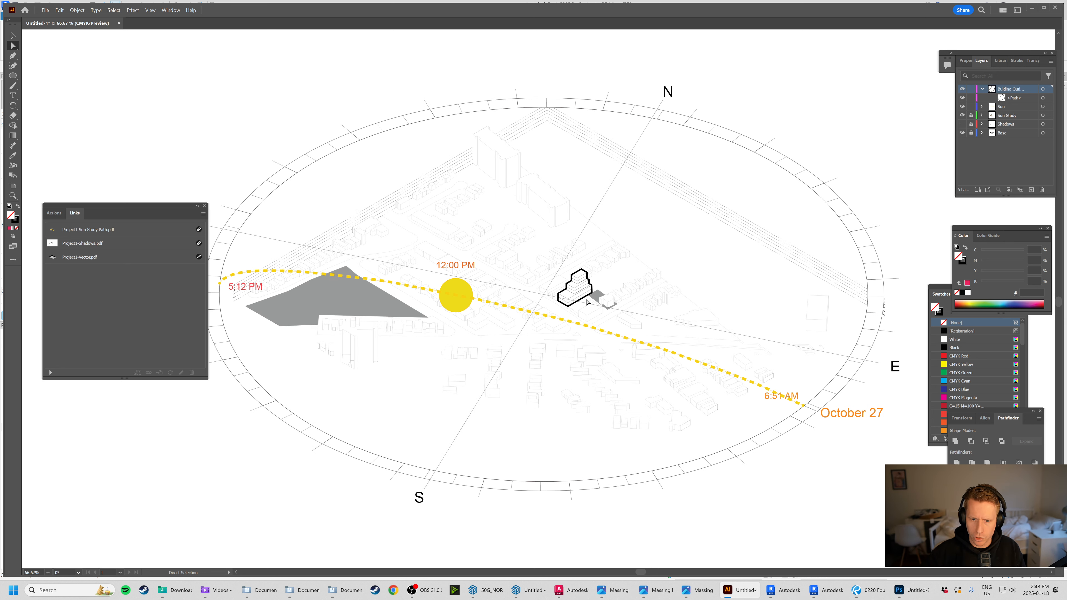
{"action": "scroll", "coordinate": [566, 281], "scroll_direction": "up", "scroll_amount": 3, "text": "alt"}
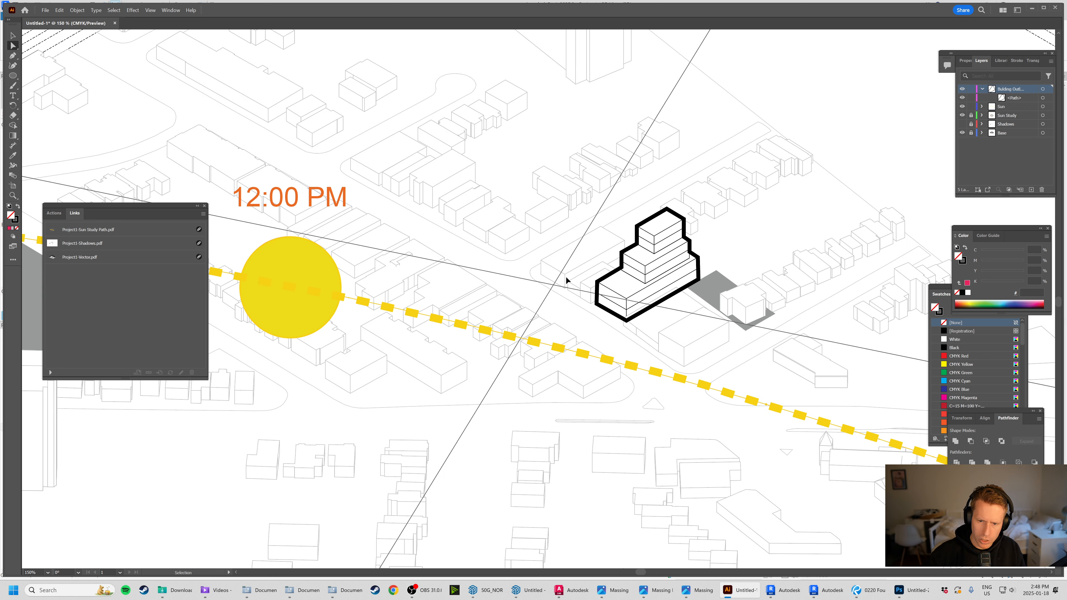
{"action": "scroll", "coordinate": [566, 280], "scroll_direction": "right", "scroll_amount": 1}
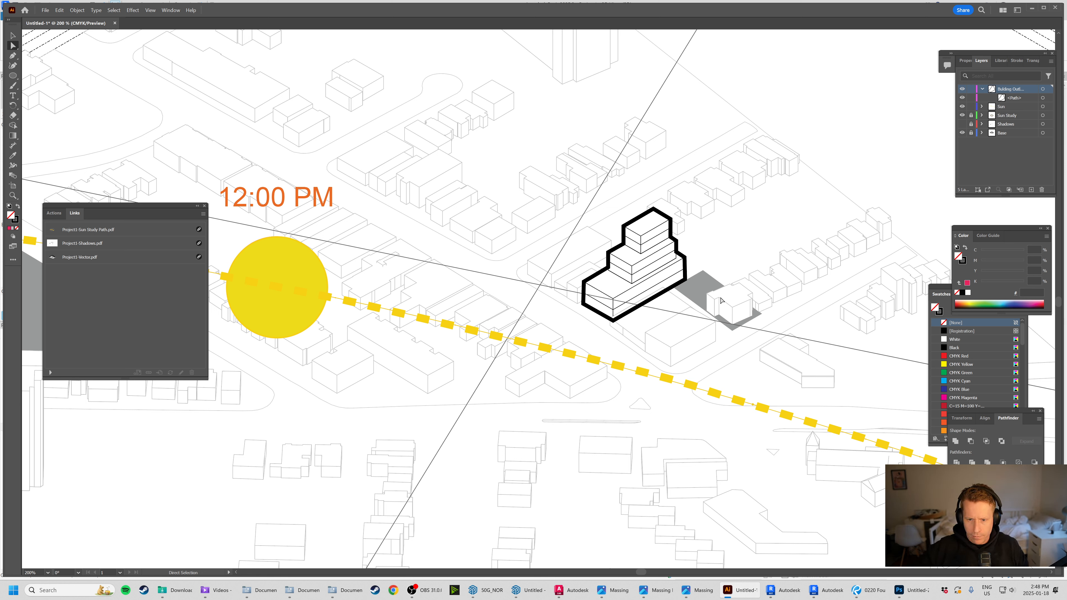
Compare the updated base linework with the shadows by toggling the visibility of the Shadows and building outline layers.
{"action": "left_click", "coordinate": [962, 124]}
{"action": "left_click", "coordinate": [962, 89]}
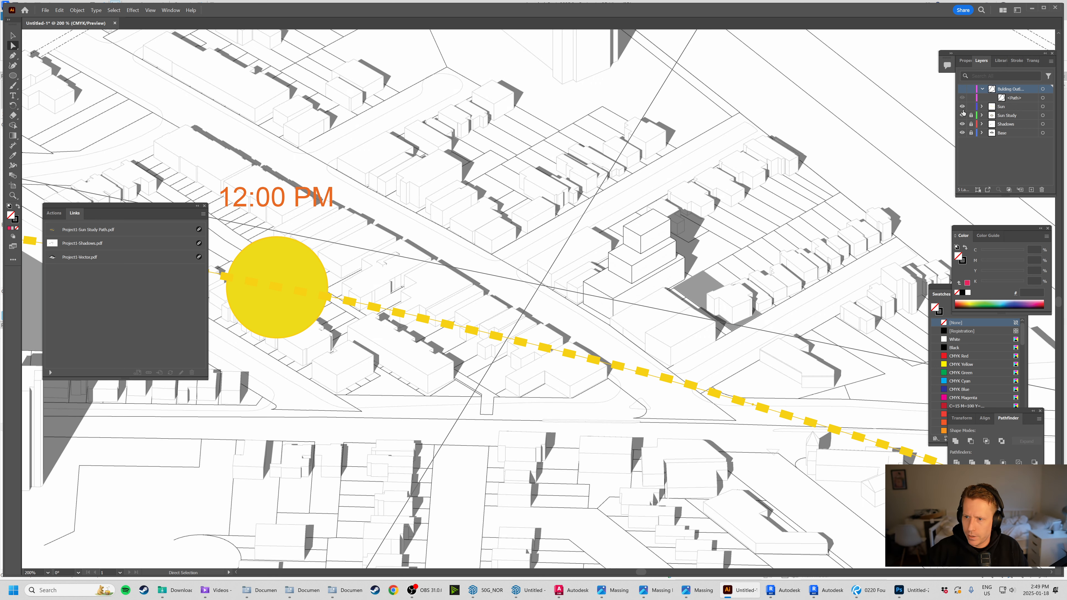
{"action": "left_click", "coordinate": [962, 133]}
{"action": "left_click", "coordinate": [963, 90]}
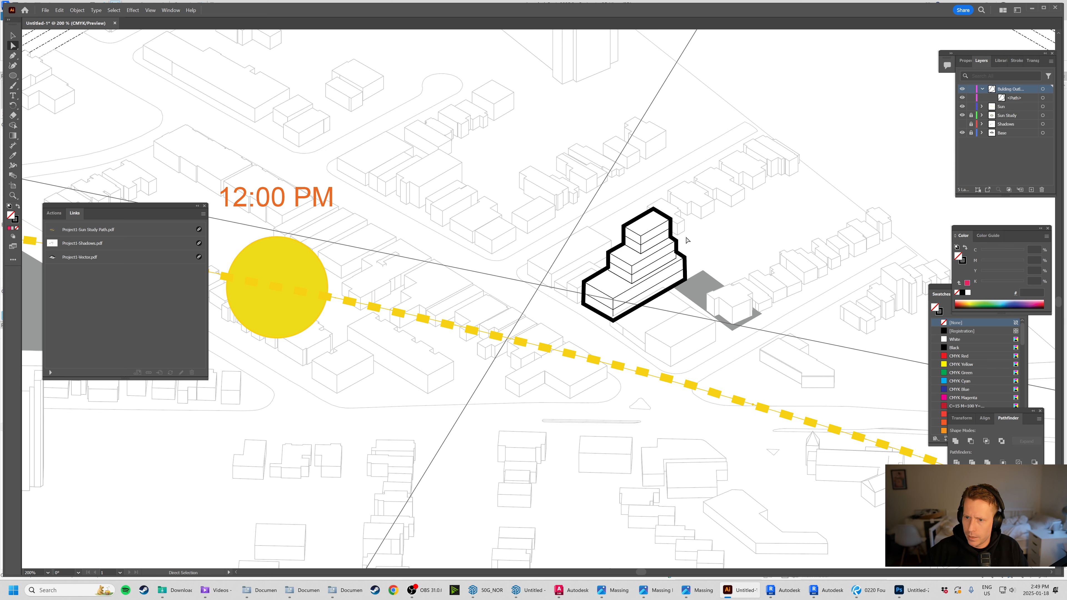
Move the building outline's anchor points around the lowest tier to match the updated base linework, and deselect the path.
{"action": "left_click_drag", "start_coordinate": [614, 264], "coordinate": [669, 305], "text": "ctrl"}
{"action": "left_click_drag", "start_coordinate": [599, 273], "coordinate": [599, 283]}
{"action": "left_click_drag", "start_coordinate": [525, 320], "coordinate": [526, 323]}
{"action": "left_click_drag", "start_coordinate": [523, 386], "coordinate": [526, 387]}
{"action": "key", "text": "ctrl+z"}
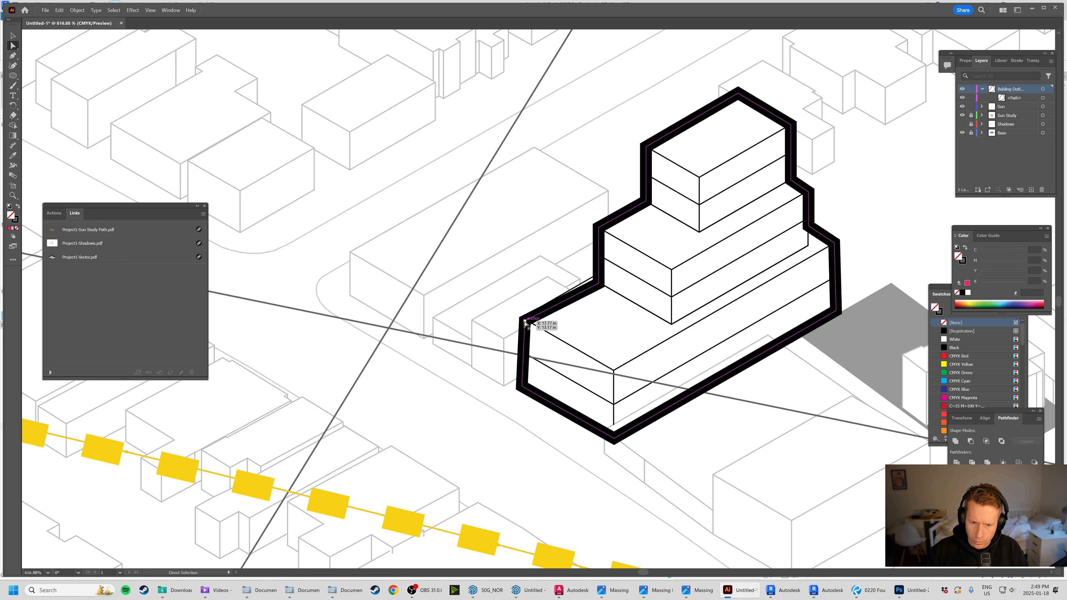
{"action": "left_click", "coordinate": [524, 322]}
{"action": "left_click_drag", "start_coordinate": [525, 321], "coordinate": [522, 322]}
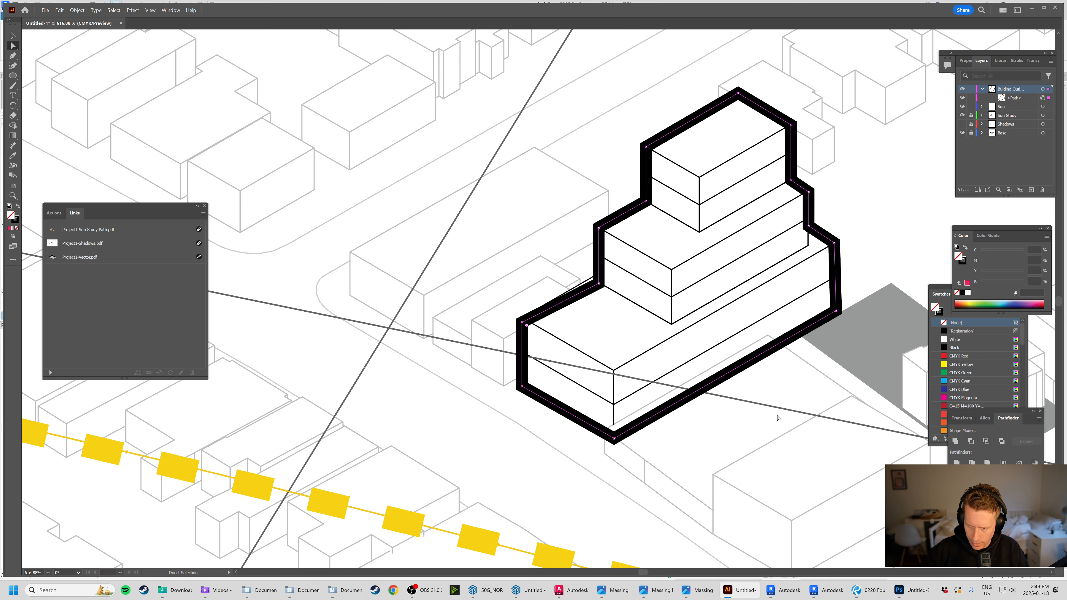
{"action": "left_click", "coordinate": [776, 401]}
Inspect the adjusted building outline up close and within the full sun study diagram.
{"action": "key", "text": "space"}
{"action": "left_click_drag", "start_coordinate": [824, 212], "coordinate": [782, 248]}
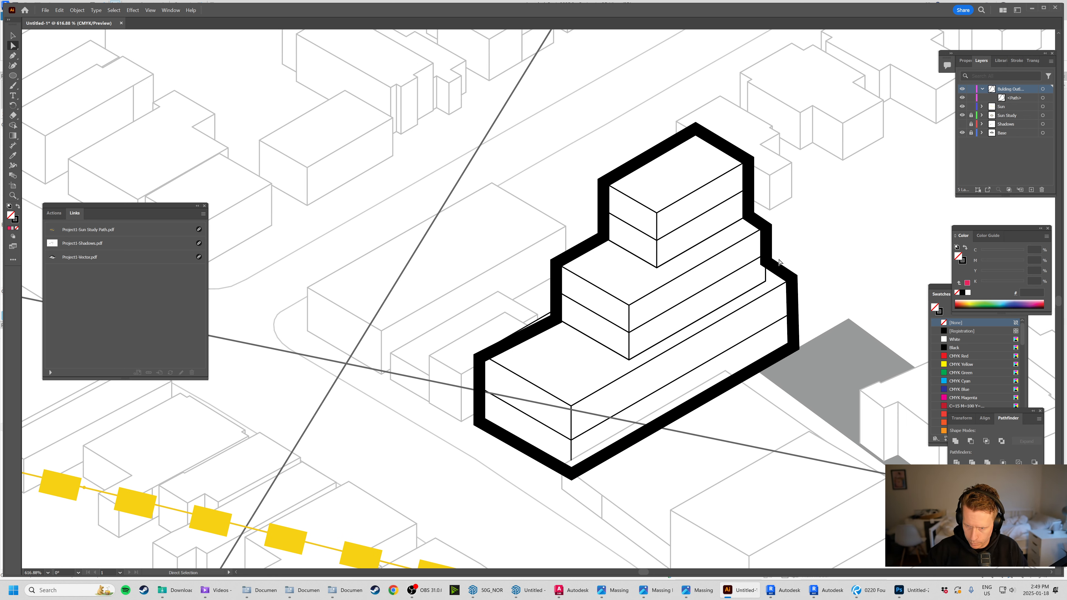
{"action": "key", "text": "ctrl+0"}
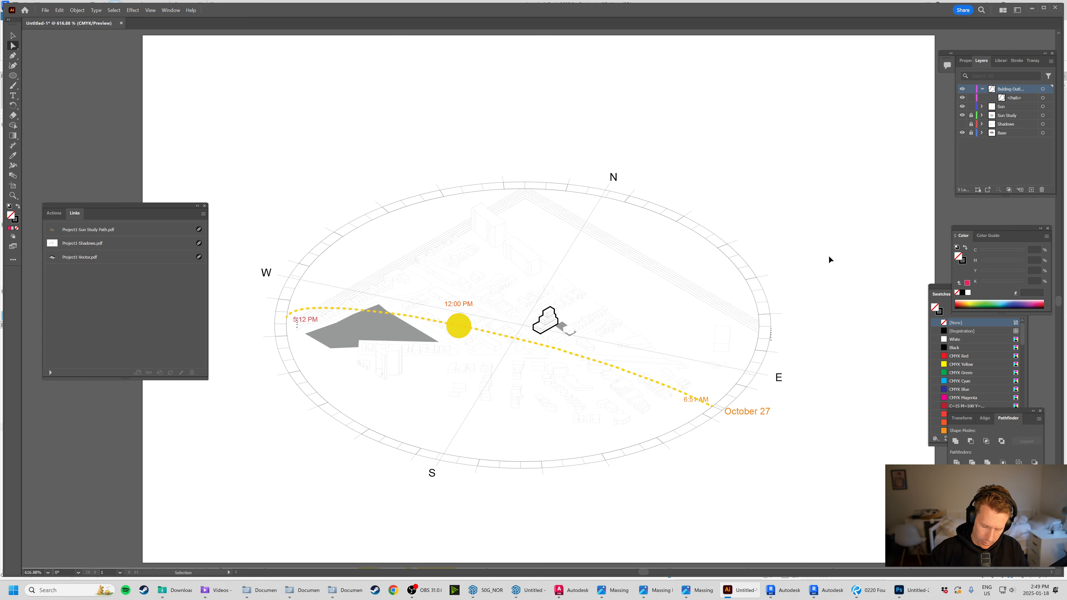
{"action": "key", "text": "z"}
{"action": "left_click_drag", "start_coordinate": [520, 321], "coordinate": [571, 343]}
{"action": "key", "text": "space"}
{"action": "left_click_drag", "start_coordinate": [469, 398], "coordinate": [503, 388]}
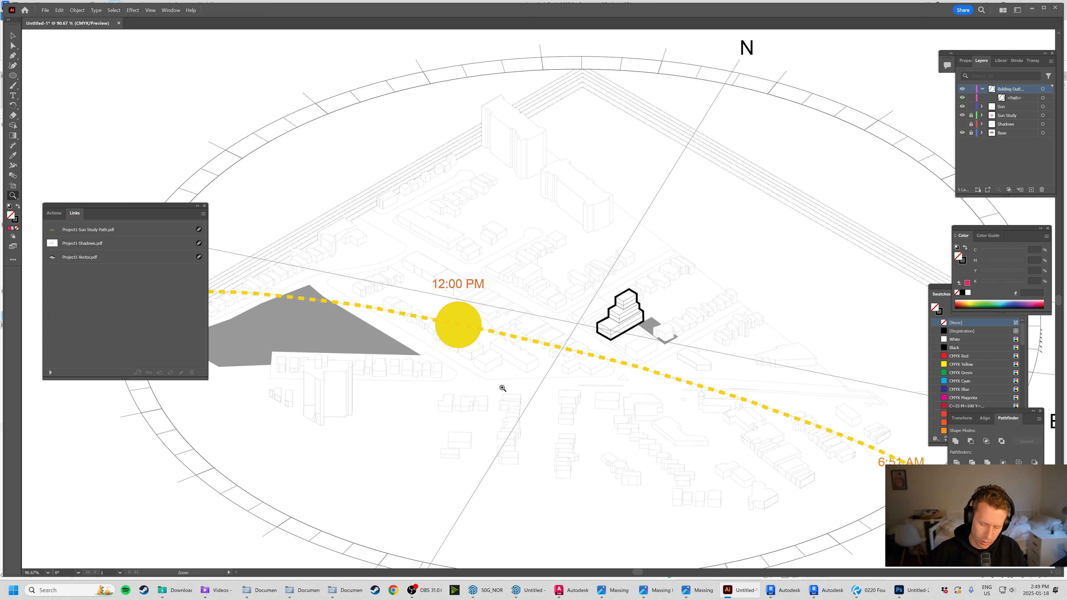
{"action": "key", "text": "ctrl+minus"}
{"action": "key", "text": "ctrl+minus"}
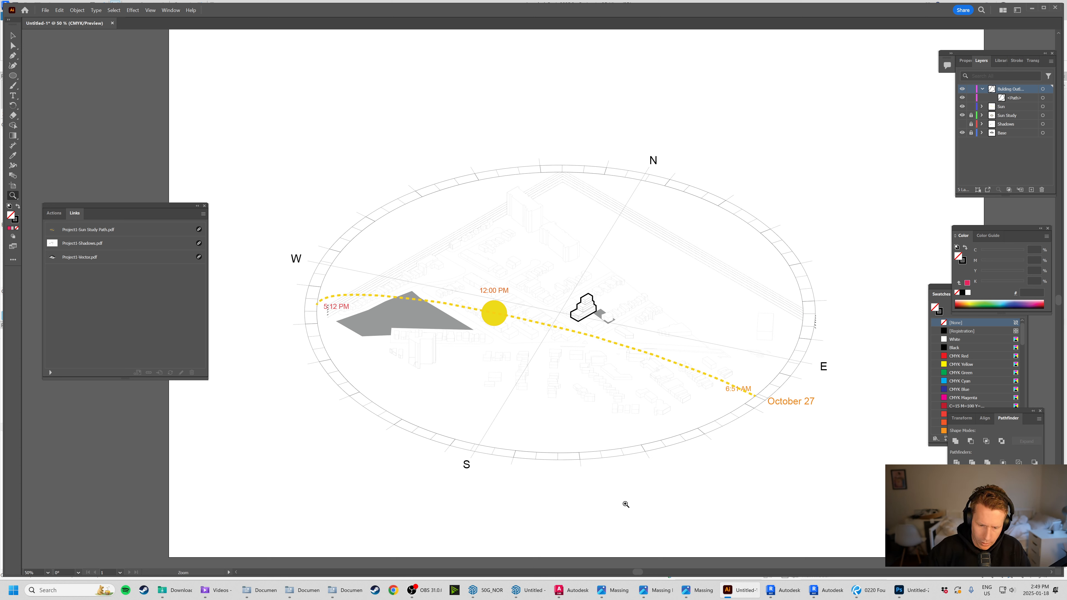
Switch to Revit and hide the Levels annotation category in the {3D} view.
{"action": "left_click", "coordinate": [831, 590]}
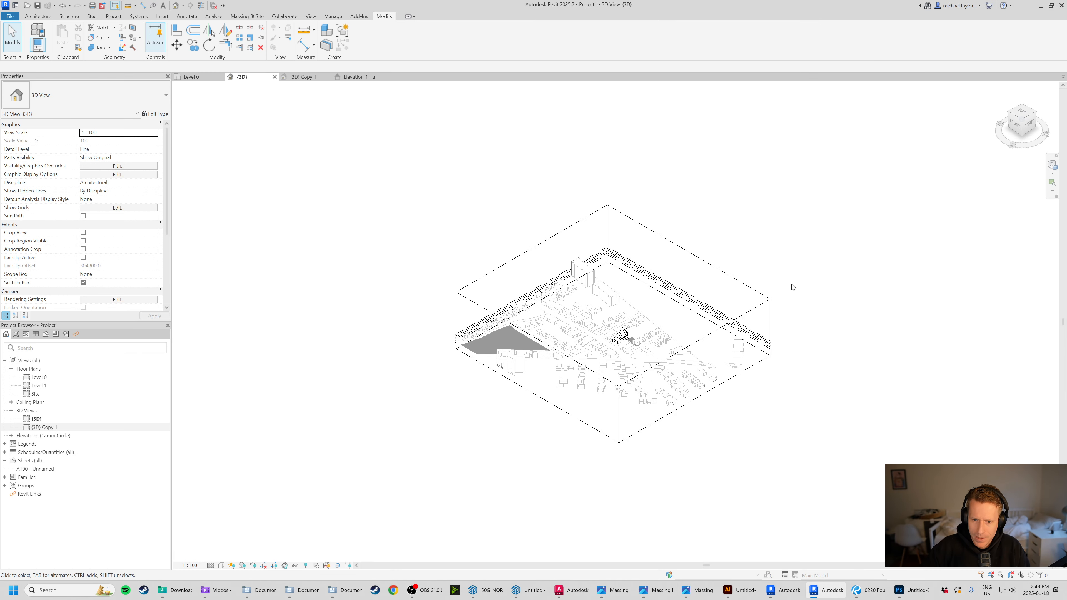
{"action": "key", "text": "v"}
{"action": "key", "text": "g"}
{"action": "left_click", "coordinate": [230, 220]}
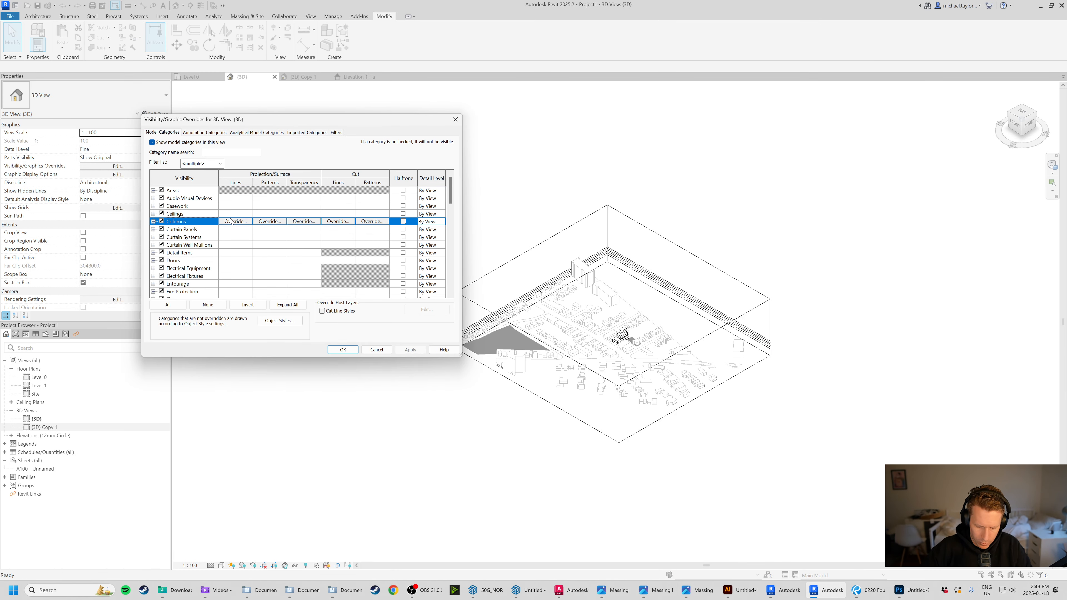
{"action": "key", "text": "l"}
{"action": "left_click", "coordinate": [221, 134]}
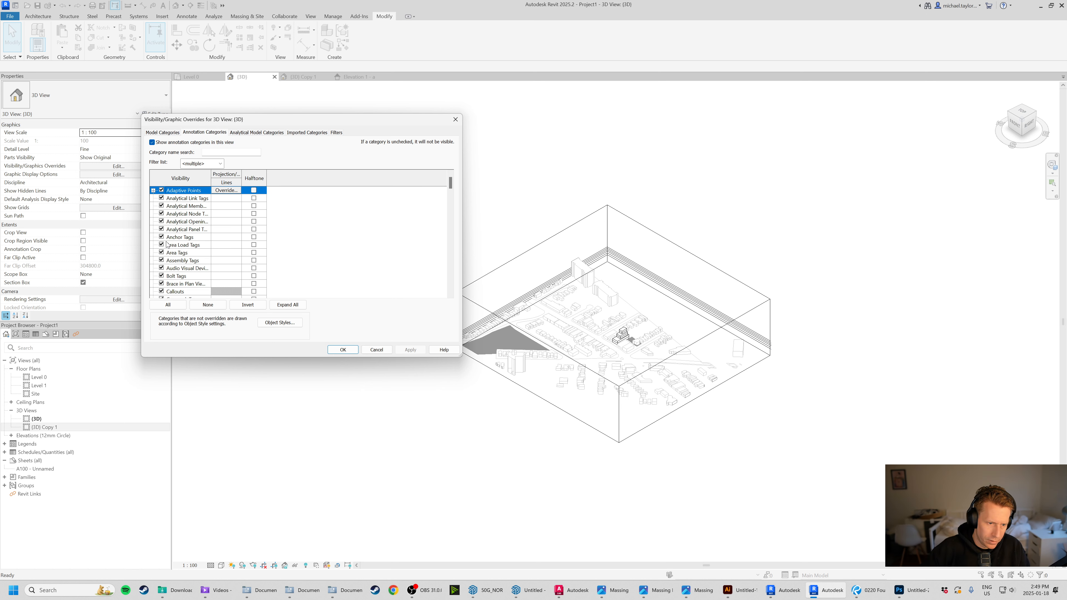
{"action": "left_click", "coordinate": [179, 253]}
{"action": "left_click", "coordinate": [185, 284]}
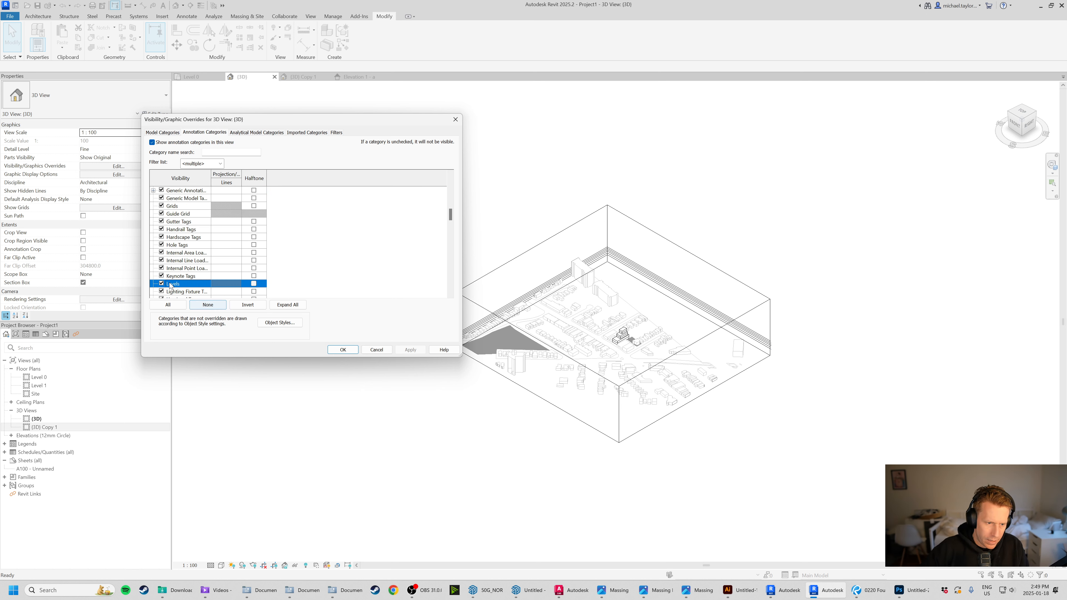
{"action": "left_click", "coordinate": [343, 350]}
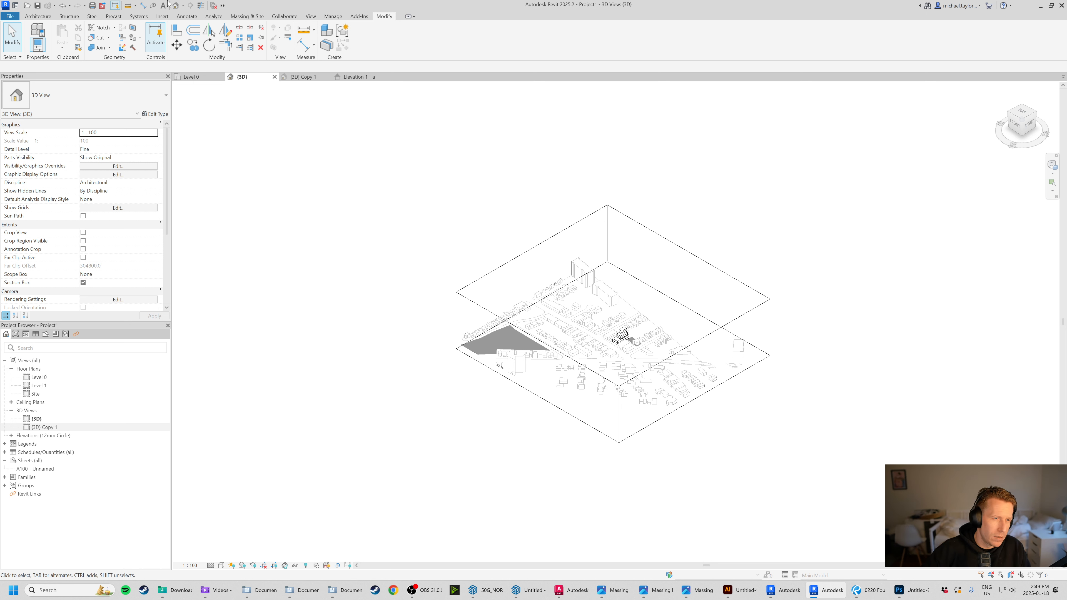
Export the current 3D view as the vector PDF Project1-Vector, replacing the existing file.
{"action": "left_click", "coordinate": [10, 16]}
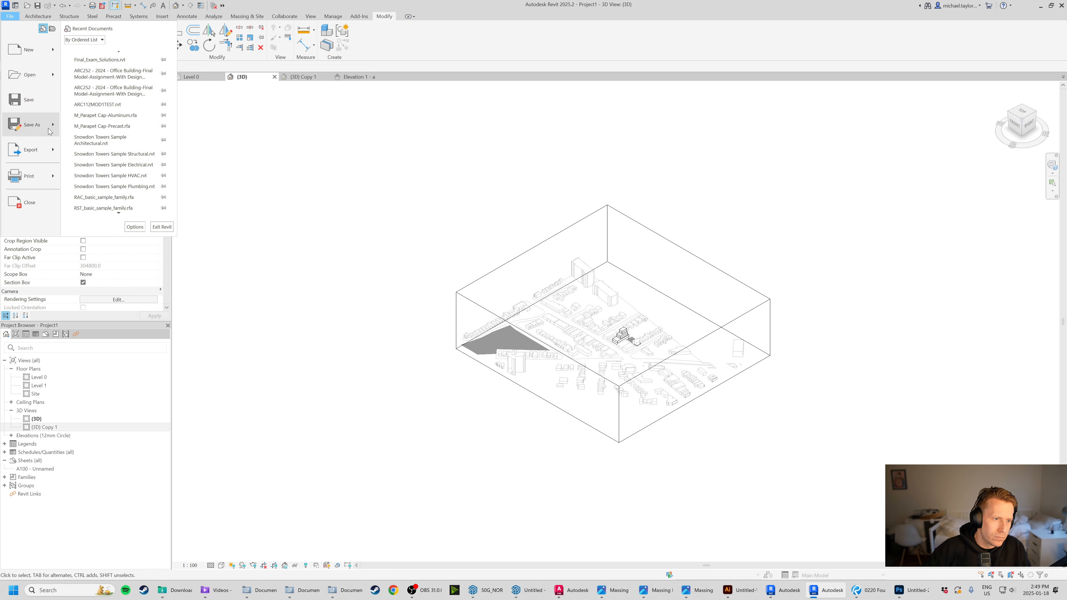
{"action": "mouse_move", "coordinate": [55, 152]}
{"action": "left_click", "coordinate": [120, 78]}
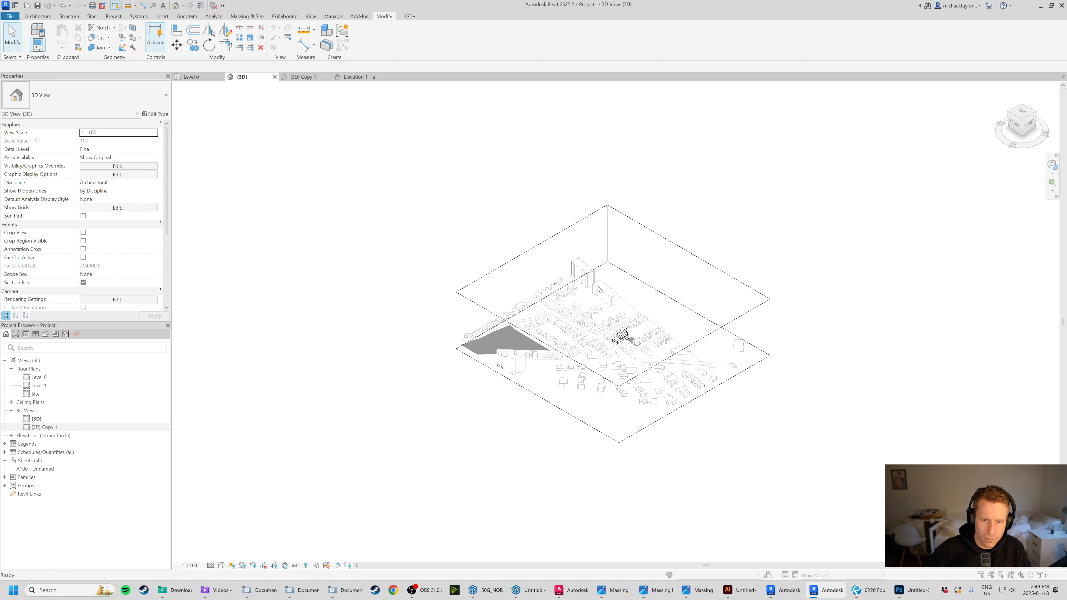
{"action": "left_click", "coordinate": [586, 234]}
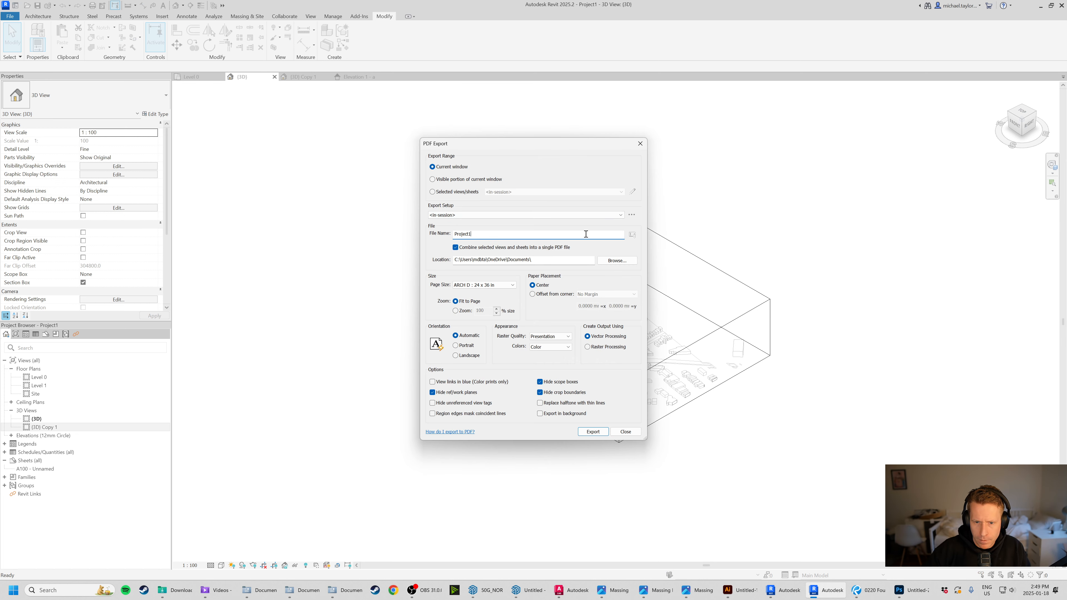
{"action": "key", "text": "Return"}
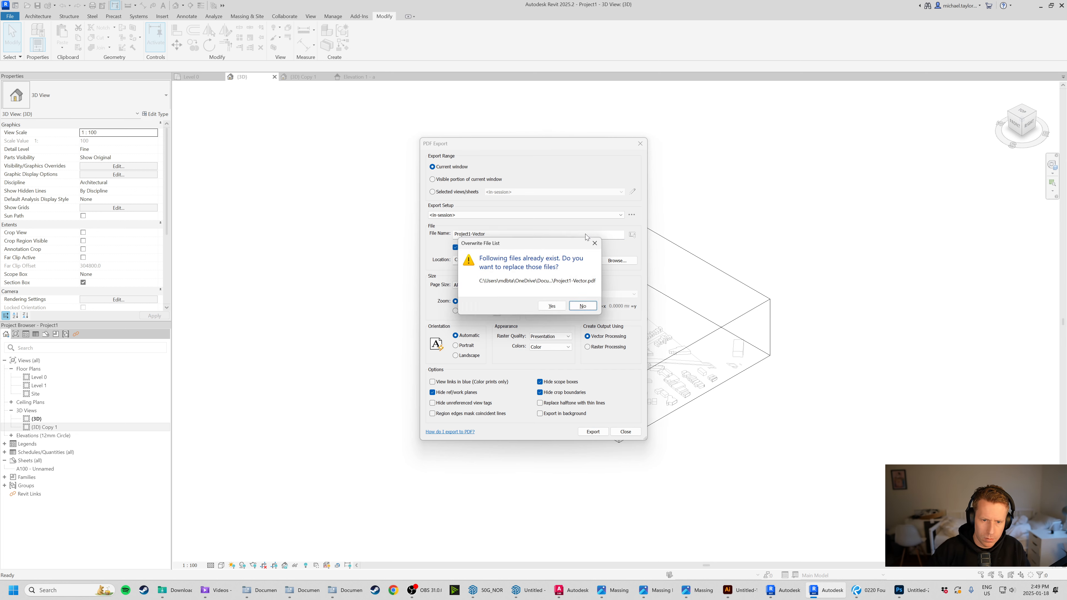
{"action": "key", "text": "Return"}
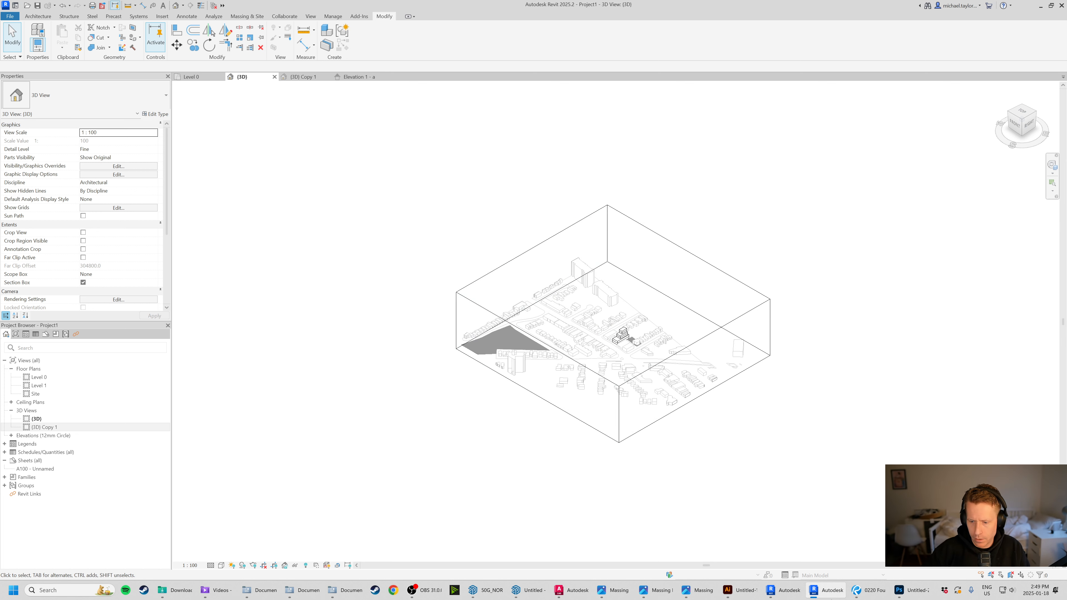
Switch to Illustrator, update the modified linked PDF, and inspect the base linework around the building.
{"action": "left_click", "coordinate": [741, 588]}
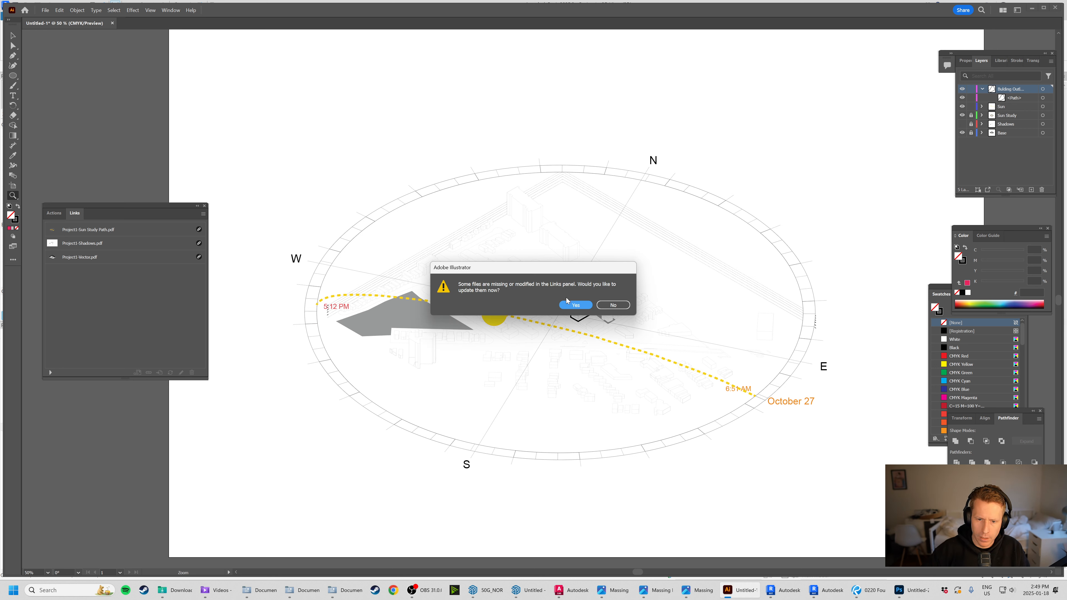
{"action": "left_click", "coordinate": [572, 305]}
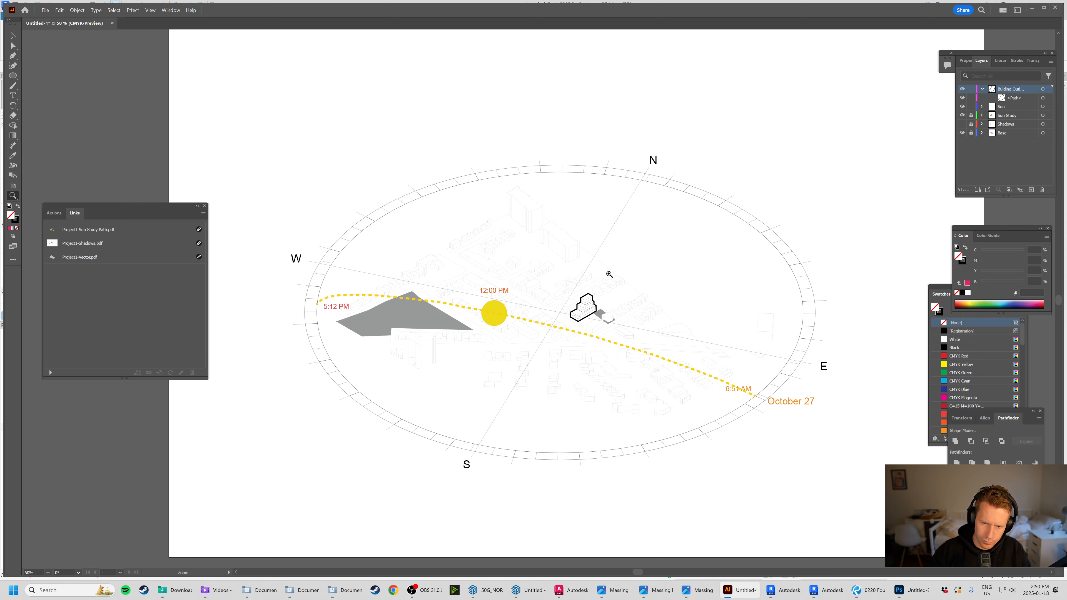
{"action": "left_click_drag", "start_coordinate": [572, 287], "coordinate": [685, 270]}
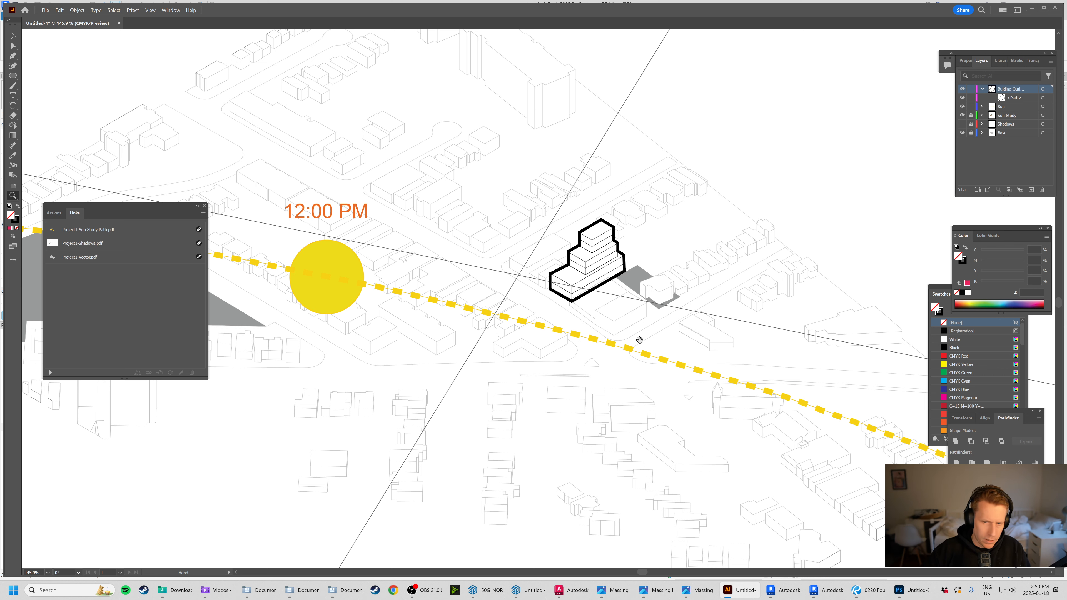
{"action": "left_click_drag", "start_coordinate": [527, 340], "coordinate": [546, 342]}
{"action": "left_click_drag", "start_coordinate": [606, 213], "coordinate": [576, 230]}
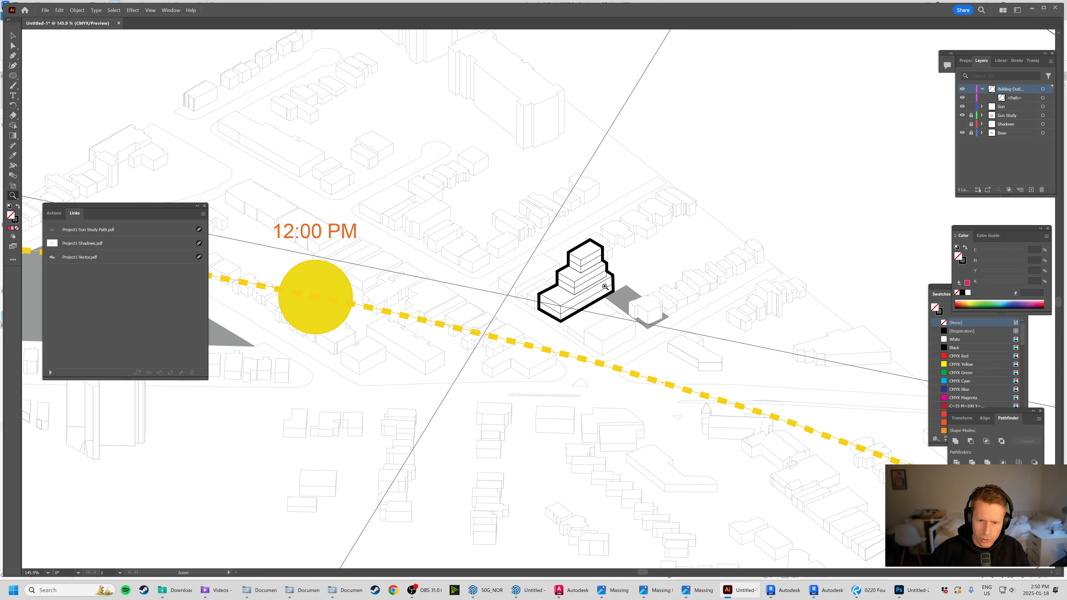
{"action": "left_click_drag", "start_coordinate": [605, 287], "coordinate": [679, 343]}
{"action": "left_click_drag", "start_coordinate": [352, 193], "coordinate": [501, 293]}
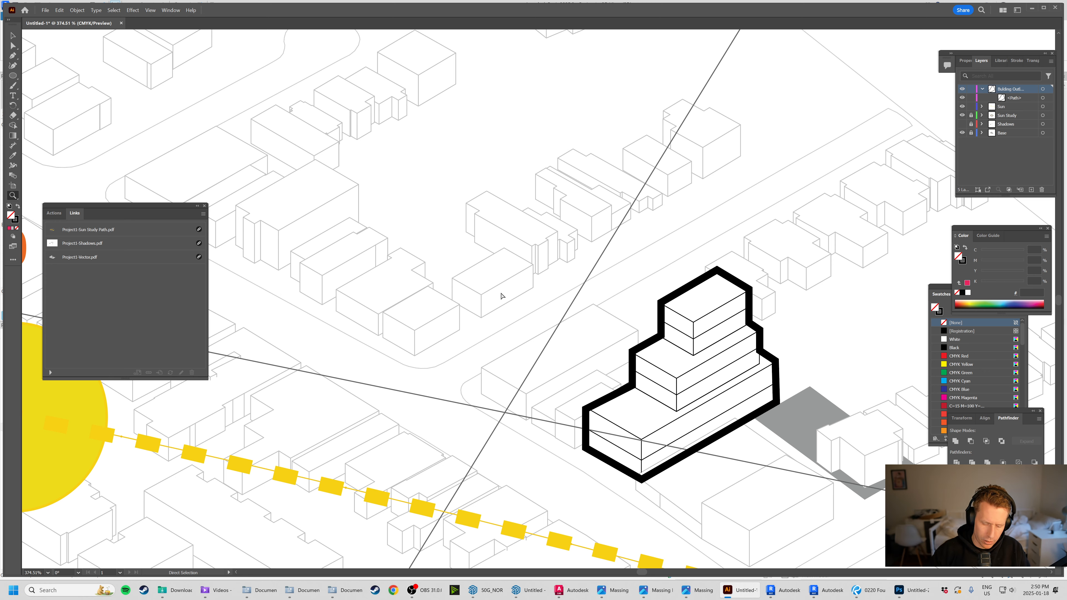
Turn the Shadows layer back on in the sun study diagram.
{"action": "key", "text": "ctrl+minus"}
{"action": "key", "text": "ctrl+minus"}
{"action": "key", "text": "ctrl+minus"}
{"action": "key", "text": "ctrl+minus"}
{"action": "key", "text": "ctrl+minus"}
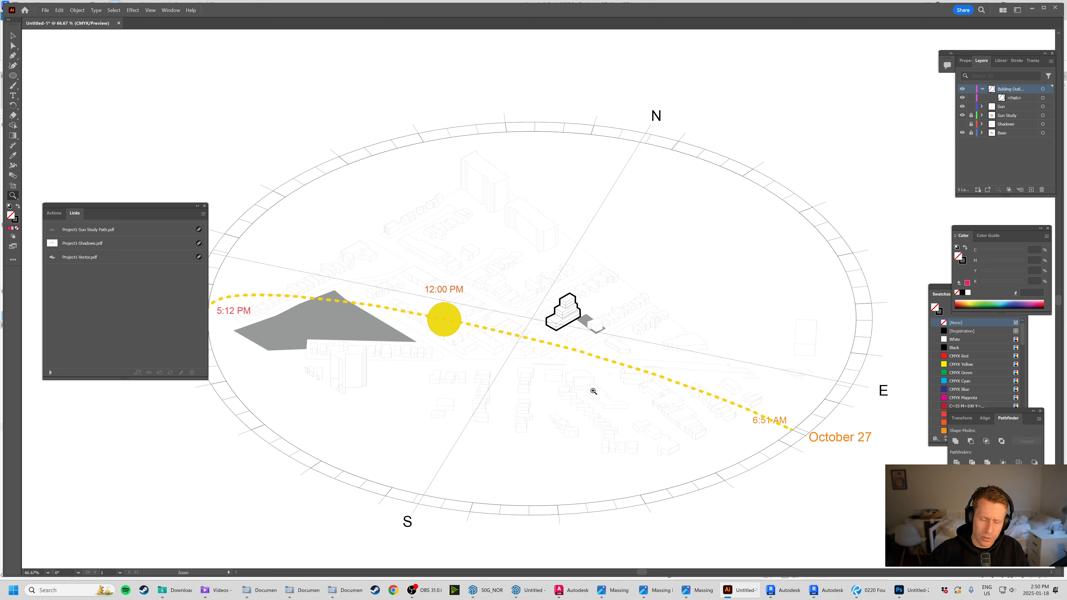
{"action": "left_click_drag", "start_coordinate": [518, 308], "coordinate": [547, 352]}
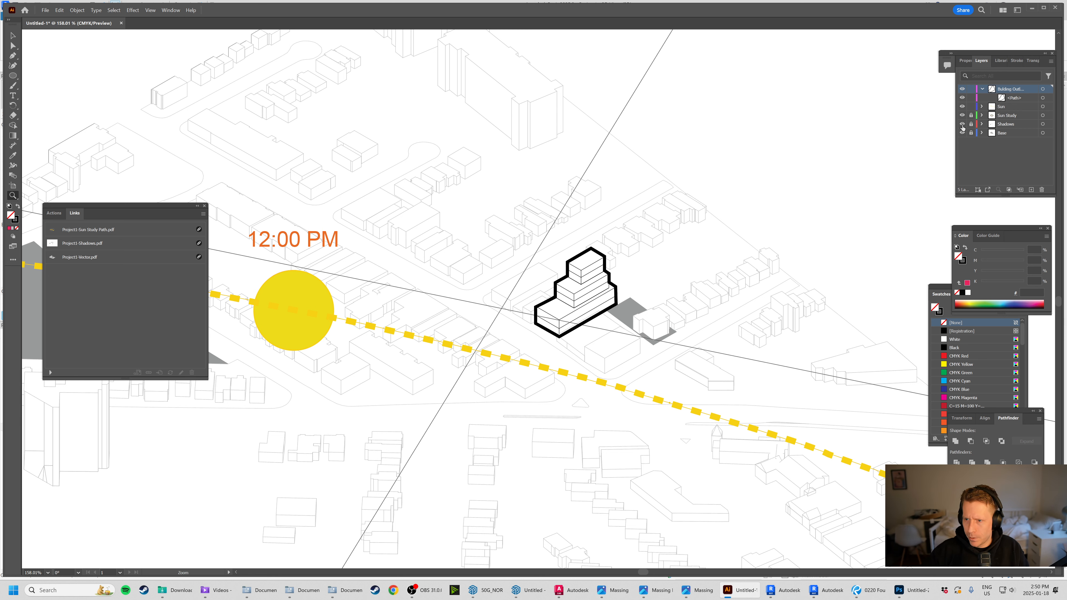
{"action": "left_click_drag", "start_coordinate": [963, 127], "coordinate": [963, 133]}
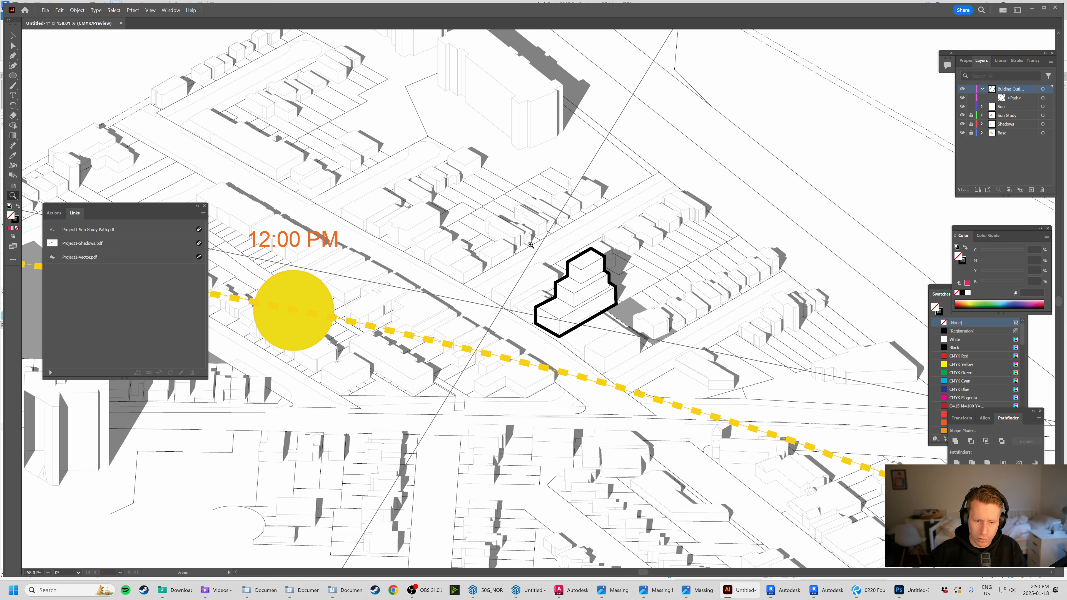
Switch to the photo viewer and review the zoning context, open space connection and cross section massing examples.
{"action": "left_click", "coordinate": [610, 590]}
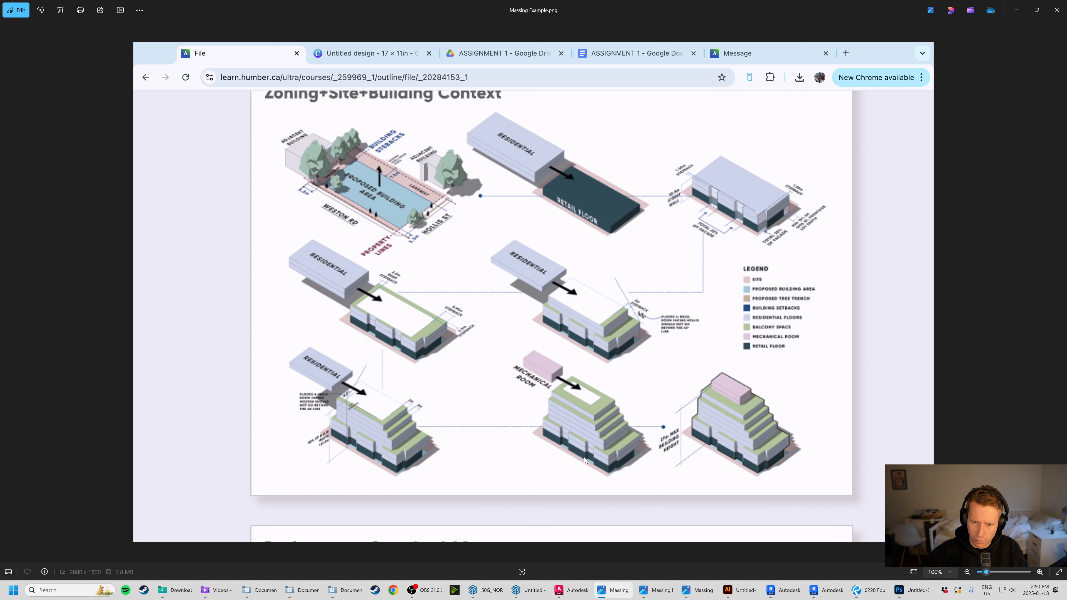
{"action": "left_click", "coordinate": [653, 591]}
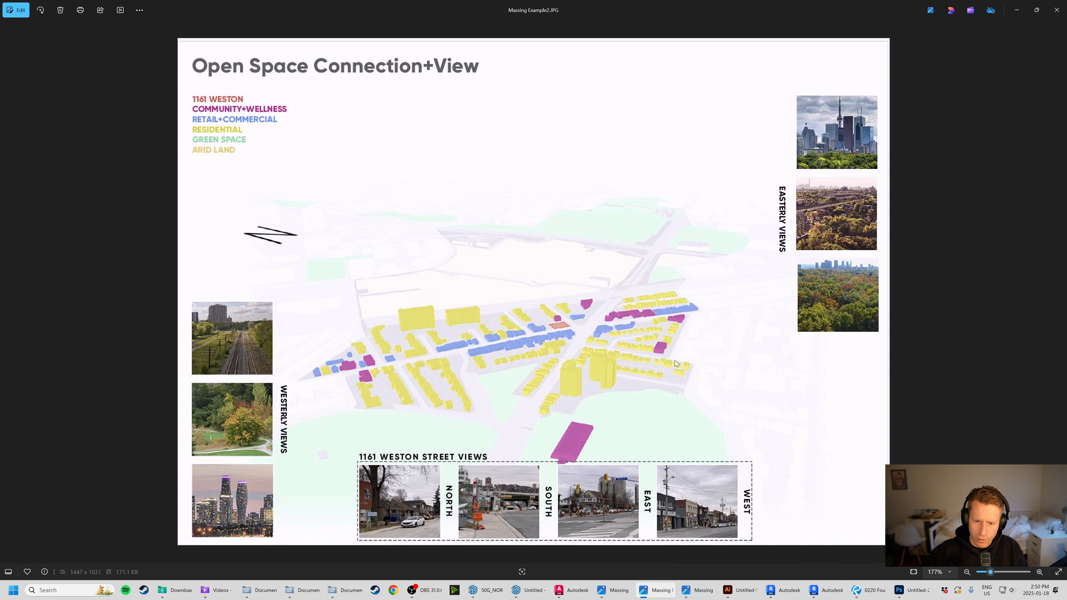
{"action": "scroll", "coordinate": [369, 356], "scroll_direction": "up", "scroll_amount": 1}
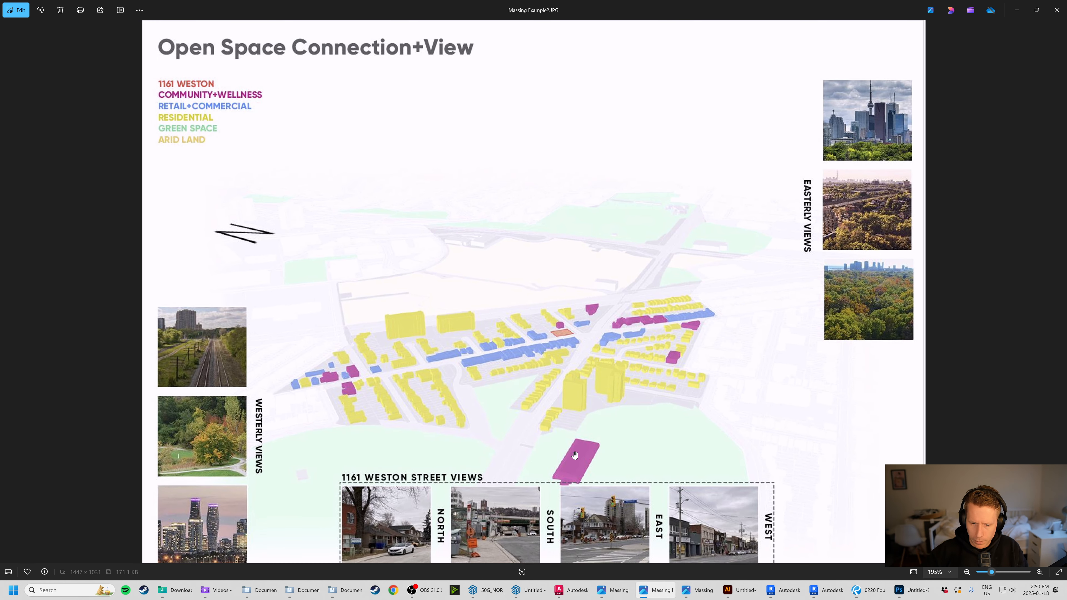
{"action": "left_click", "coordinate": [700, 590]}
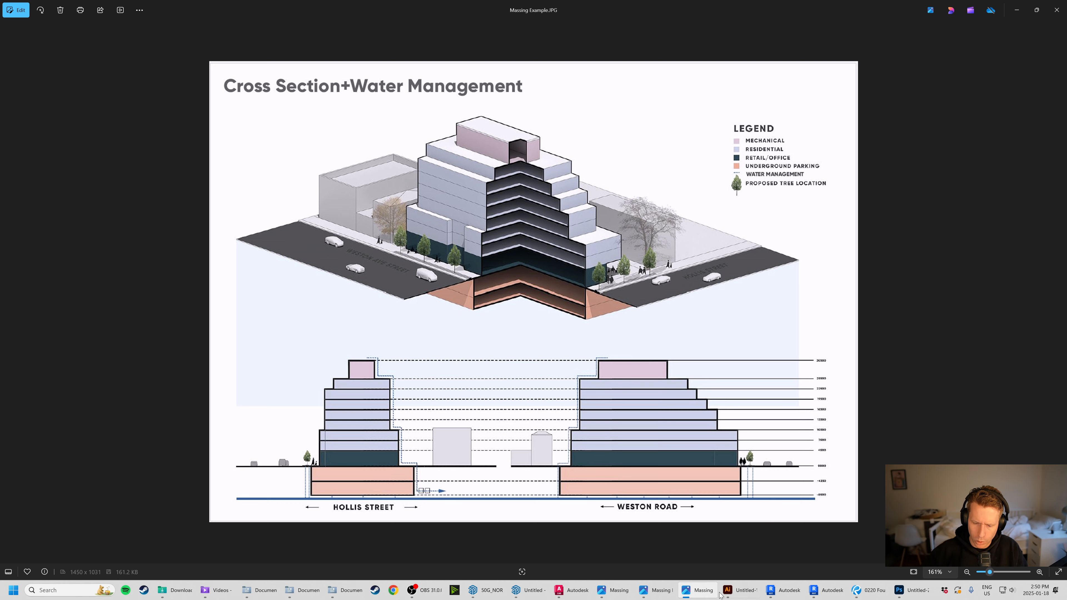
Switch back to Illustrator and view the whole sun study artboard with its shadows.
{"action": "left_click", "coordinate": [739, 590]}
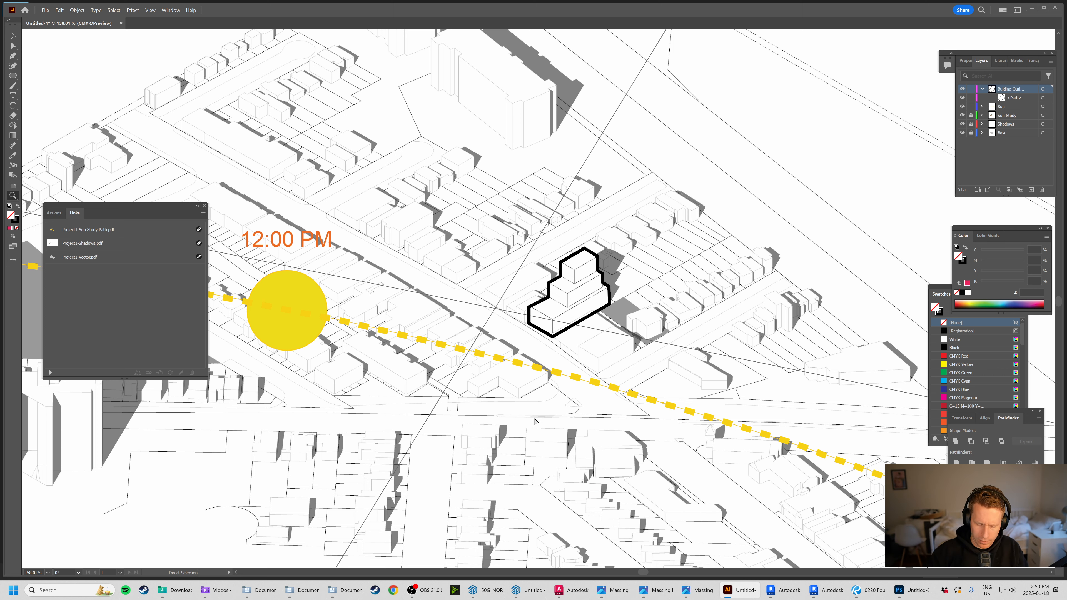
{"action": "key", "text": "ctrl+minus"}
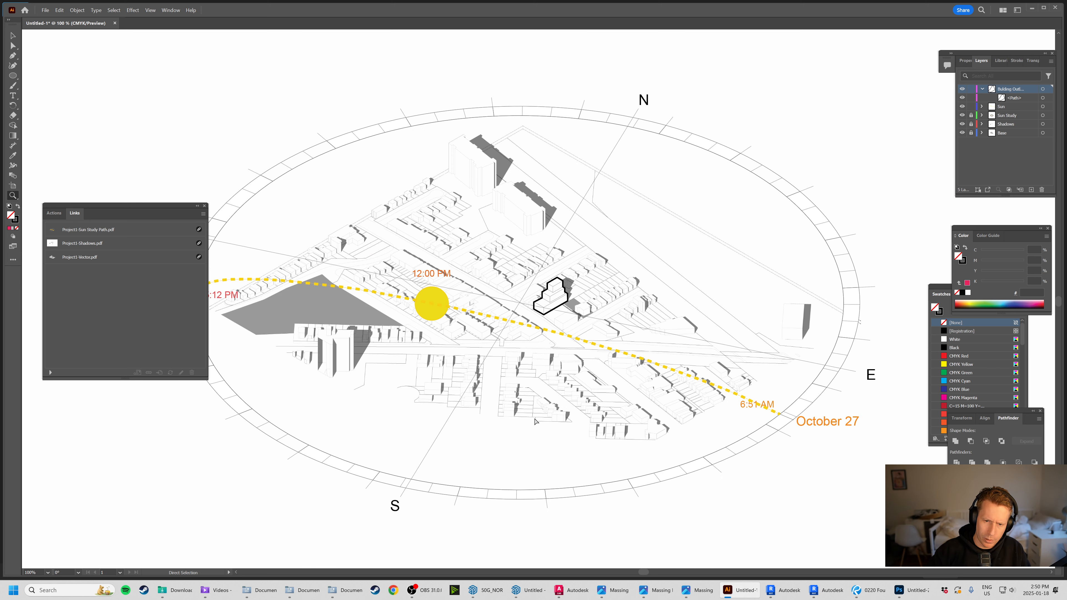
{"action": "key", "text": "ctrl+minus"}
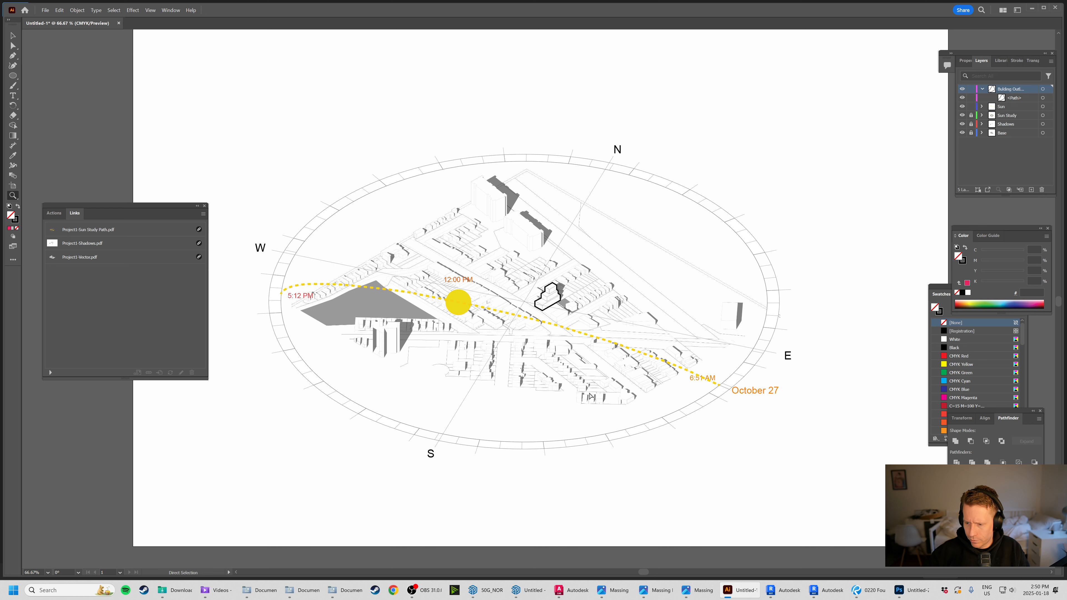
{"action": "key", "text": "ctrl+minus"}
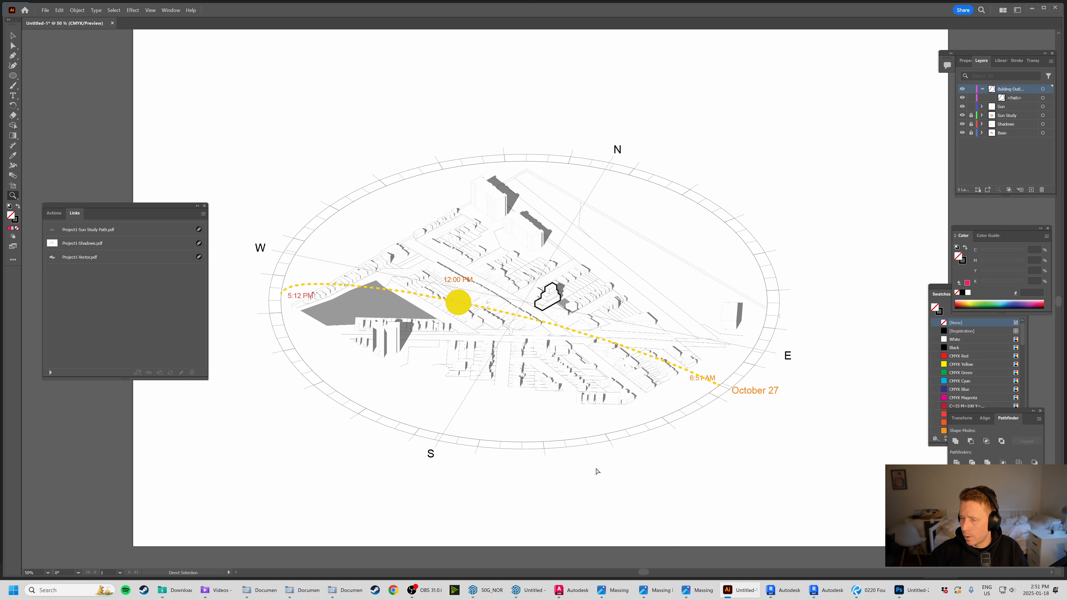
{"action": "key", "text": "ctrl+minus"}
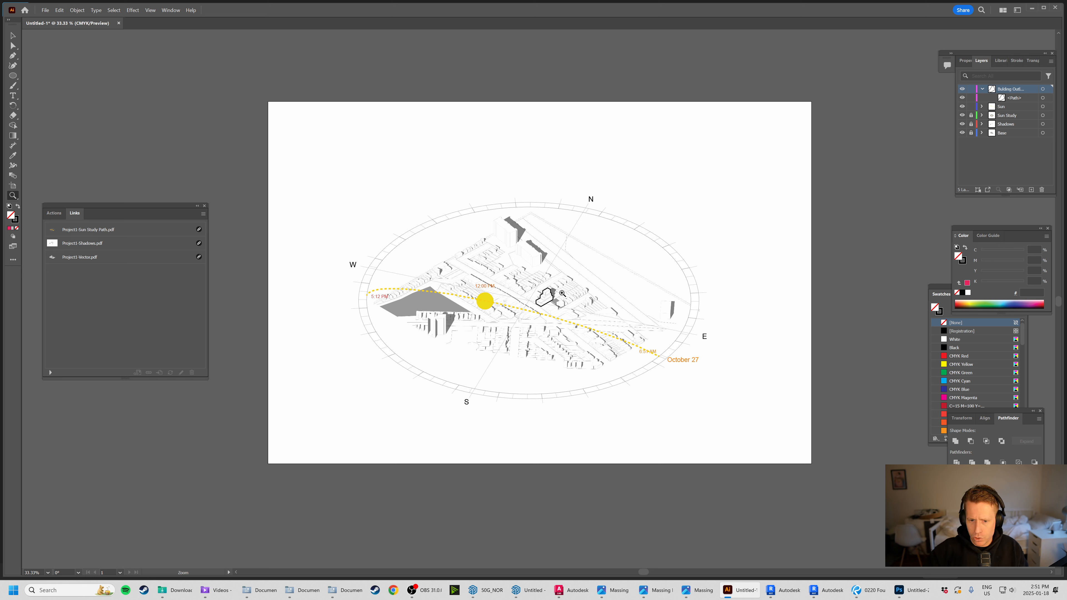
Return to the massing example images and look from the cross section sheet back to the zoning and building context sheet.
{"action": "left_click", "coordinate": [698, 591]}
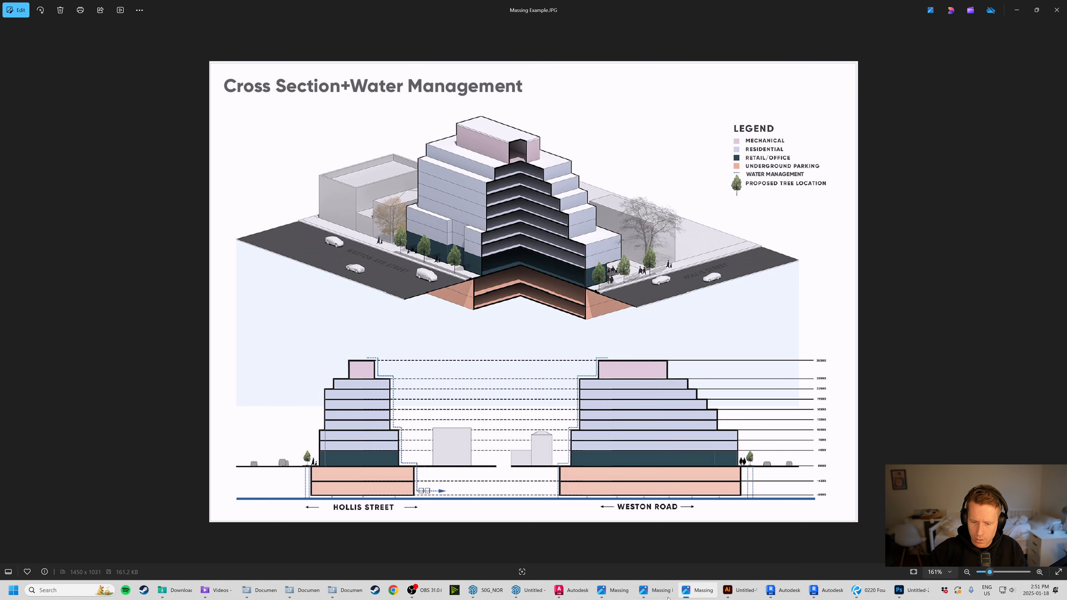
{"action": "left_click", "coordinate": [656, 590]}
{"action": "left_click", "coordinate": [615, 591]}
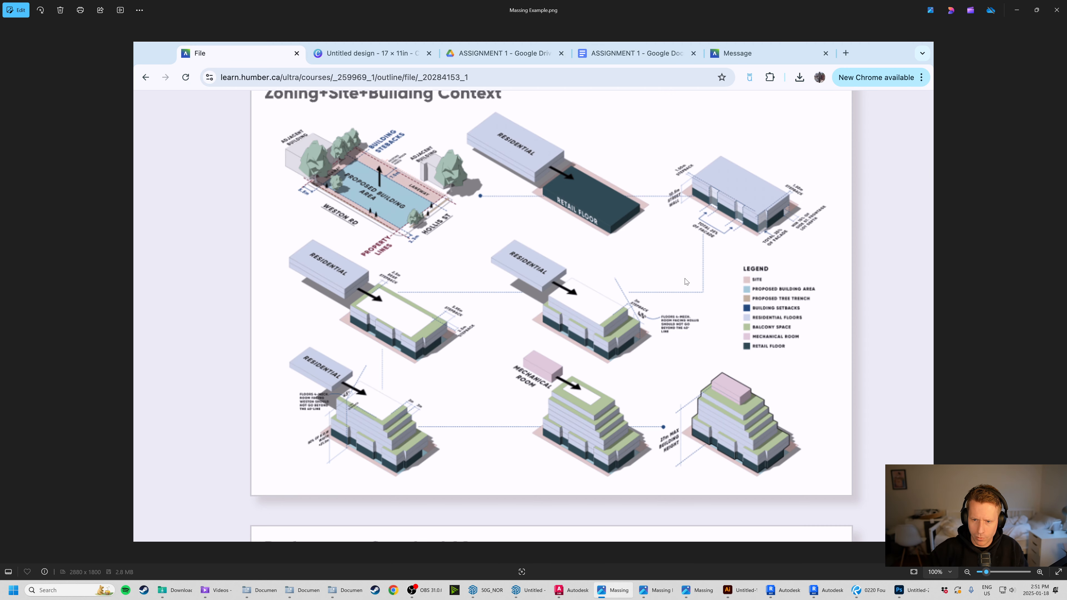